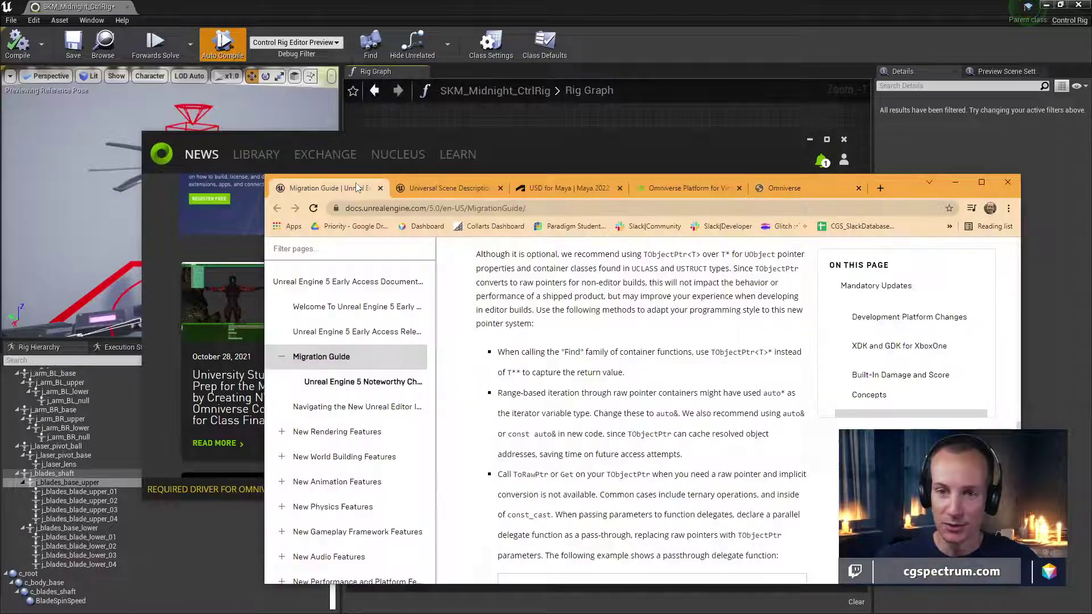
# Bring up the NVIDIA Omniverse product page among the open pages and dismiss its download submission message
pyautogui.click(449, 187)
pyautogui.click(533, 189)
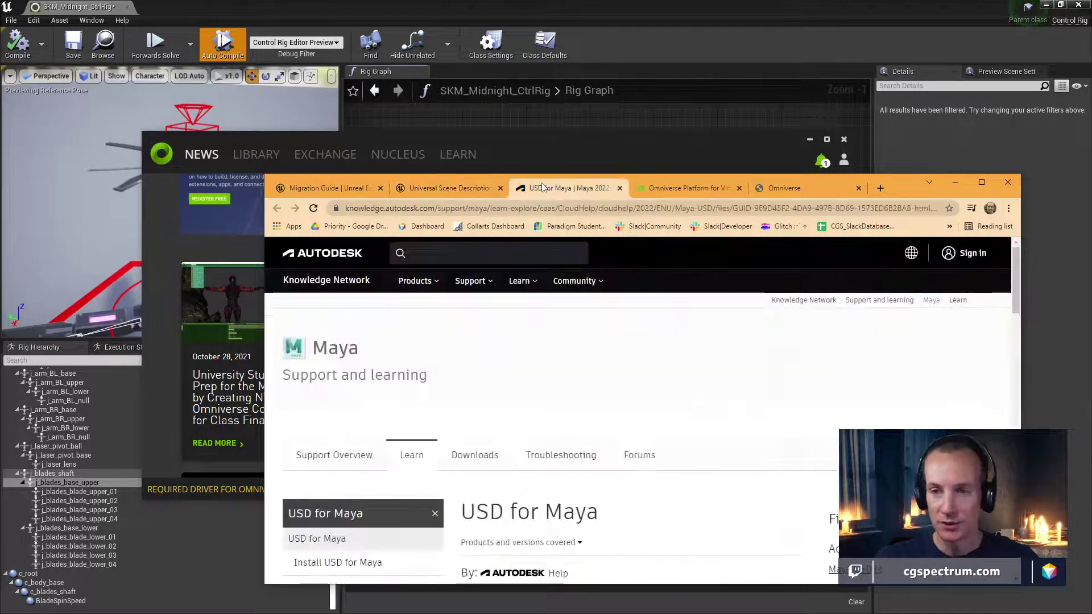
pyautogui.click(660, 189)
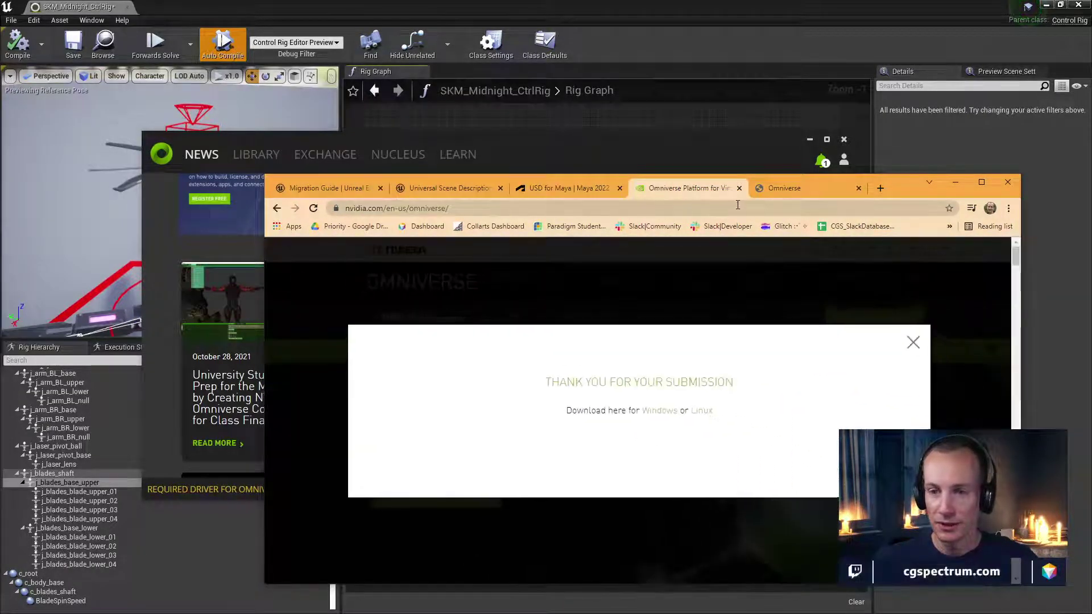
pyautogui.click(913, 341)
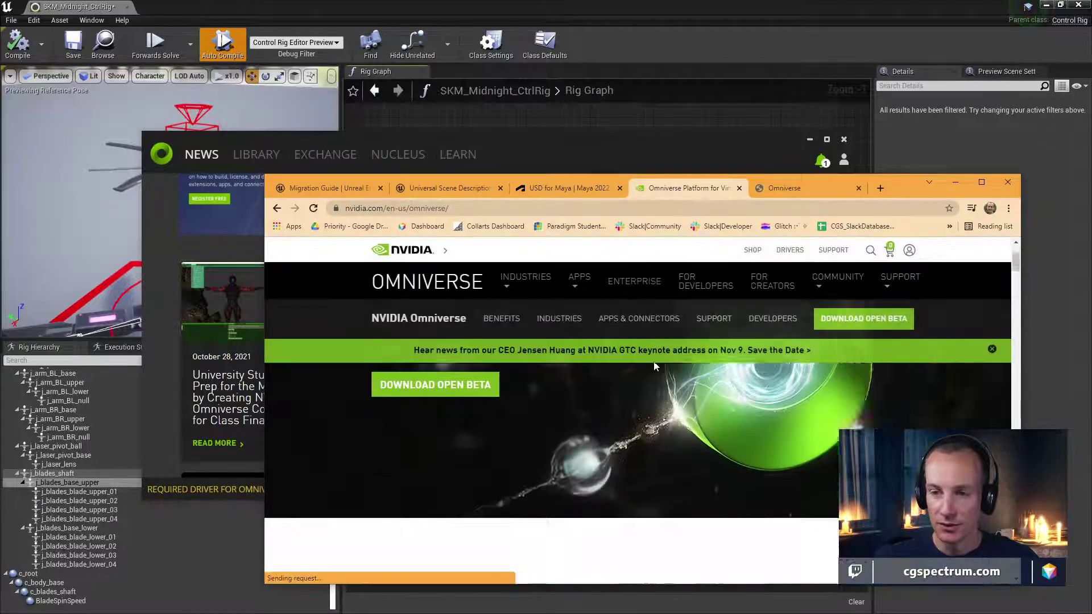
pyautogui.scroll(-5, 597, 353)
pyautogui.scroll(5, 605, 353)
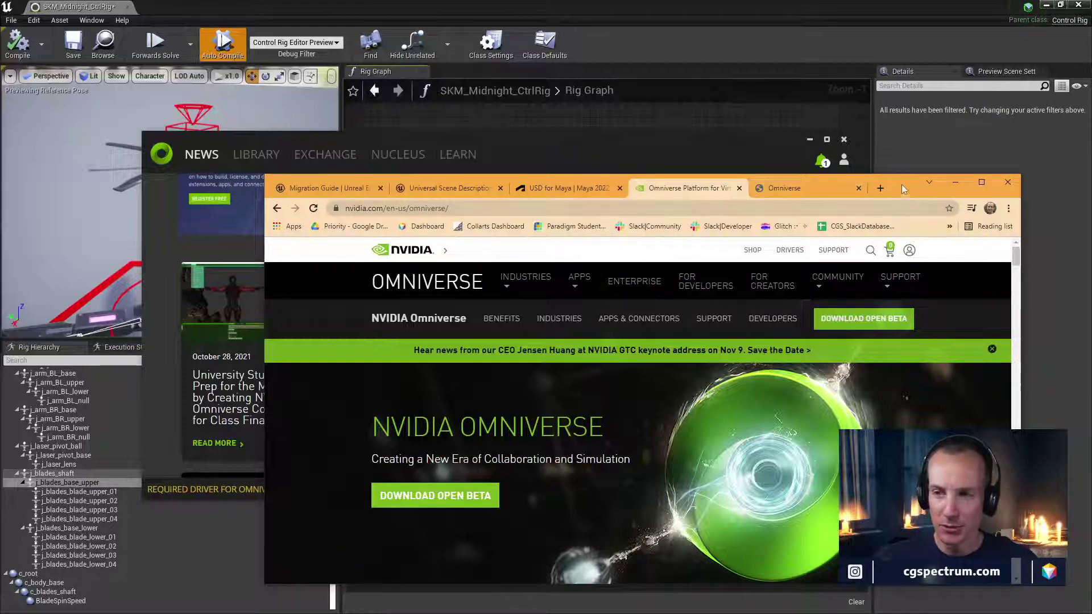
# Look over the Unreal Engine 5 Migration Guide up to its introduction and close that page
pyautogui.moveTo(902, 184); pyautogui.dragTo(878, 110)
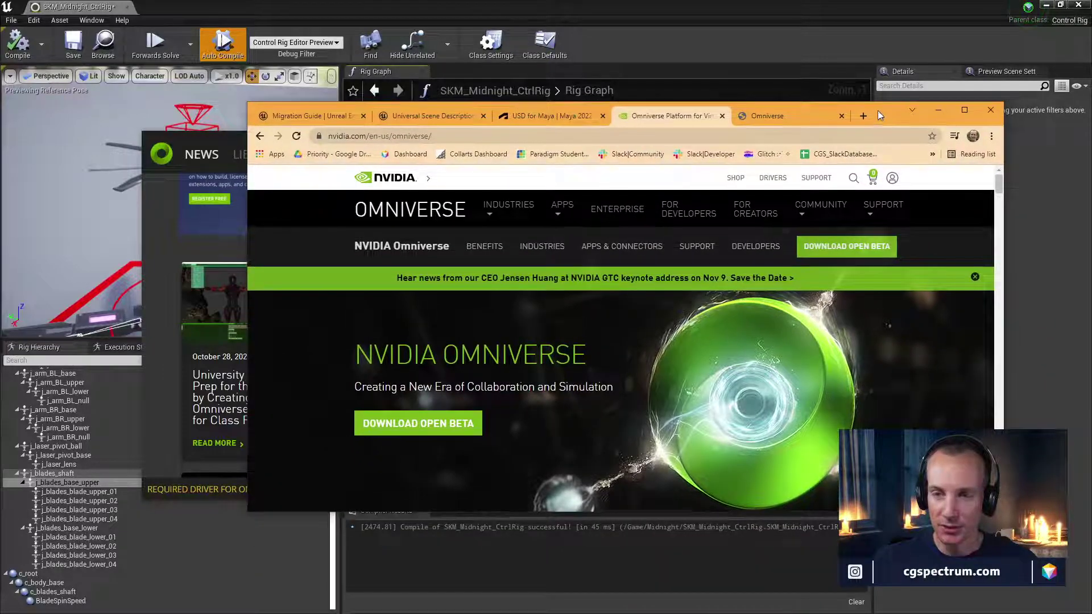
pyautogui.click(312, 115)
pyautogui.scroll(6, 592, 272)
pyautogui.scroll(15, 591, 271)
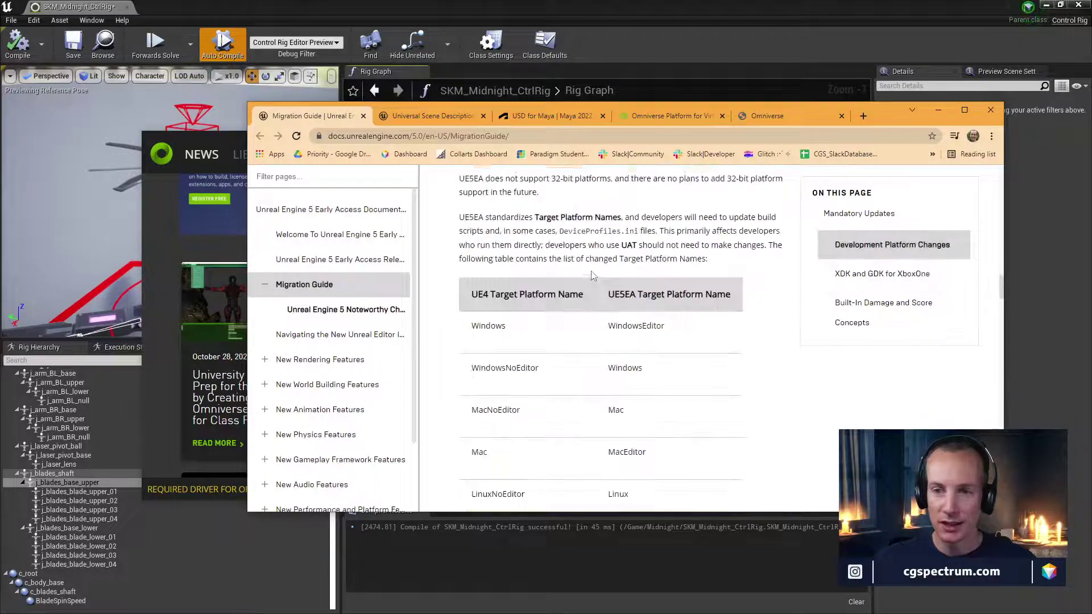
pyautogui.scroll(-3, 591, 276)
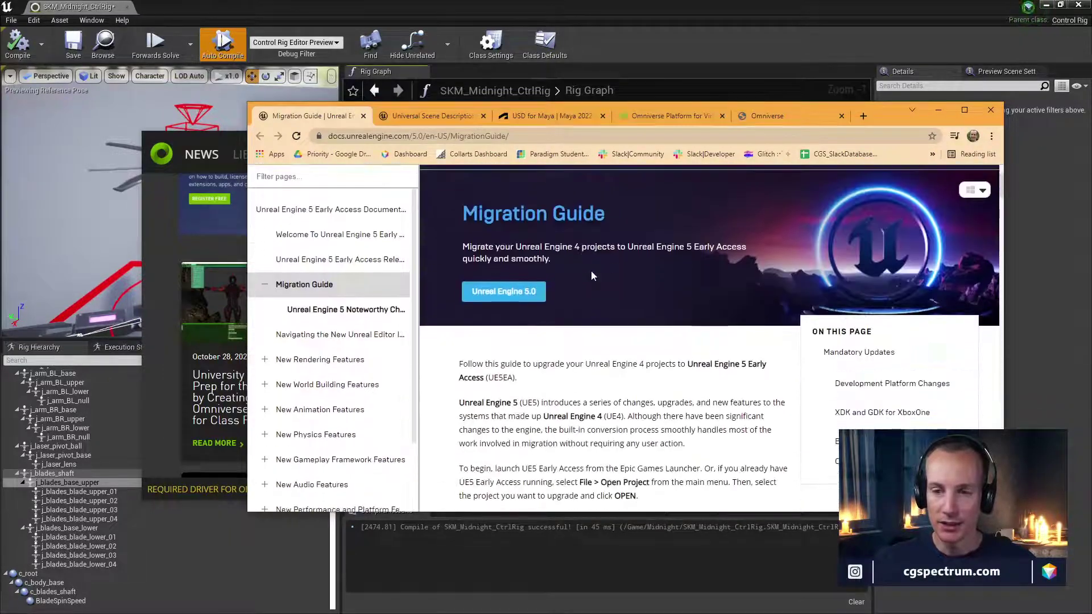
pyautogui.click(382, 119)
pyautogui.click(363, 116)
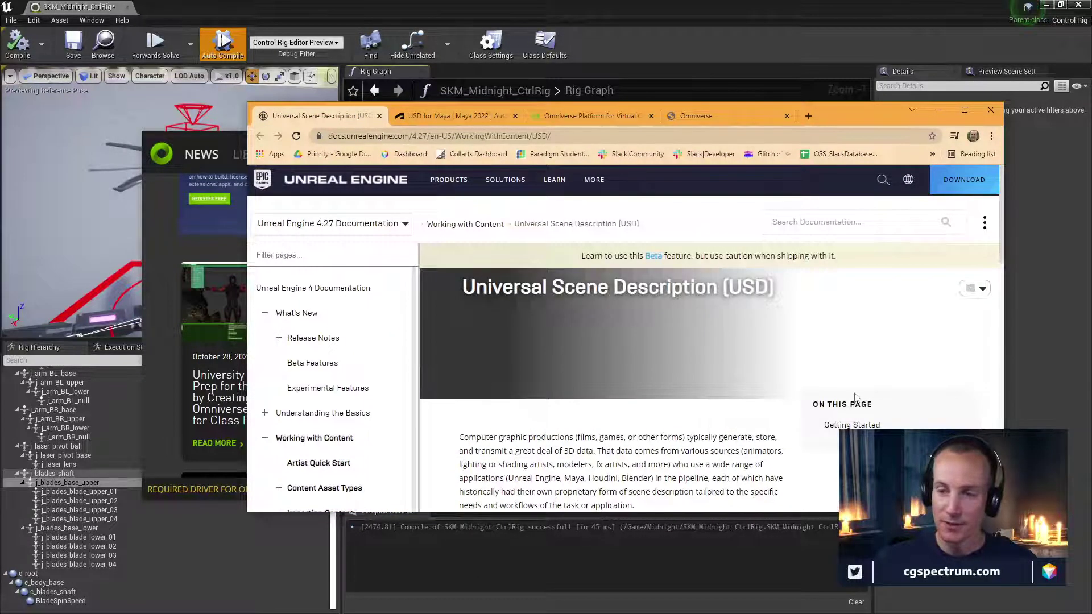
# Read the Universal Scene Description (USD) introduction and Getting Started section in the Unreal Engine 4.27 documentation
pyautogui.scroll(-2, 731, 384)
pyautogui.scroll(2, 732, 384)
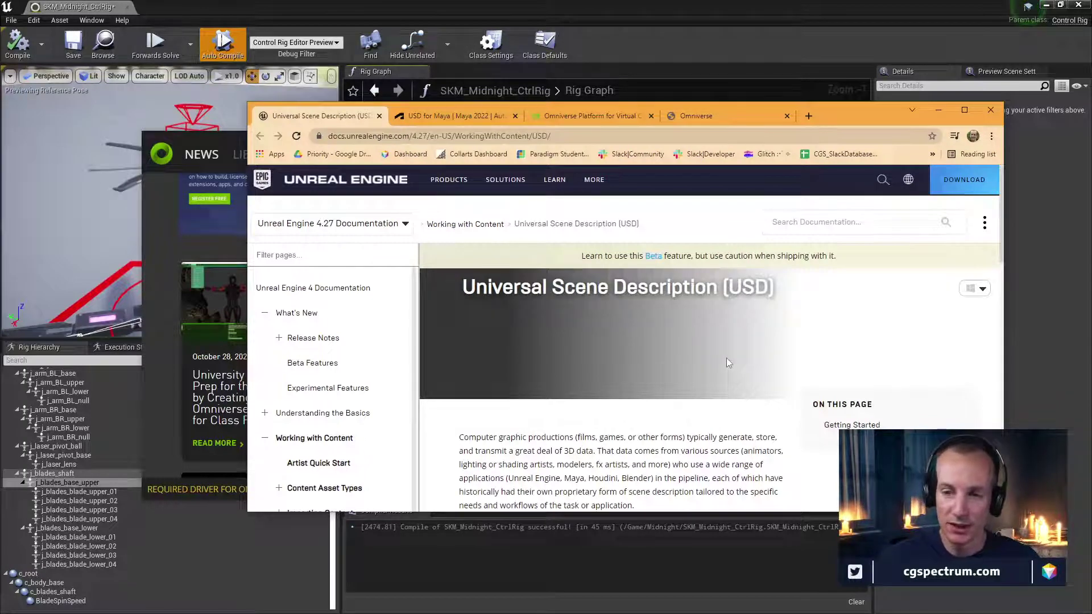
pyautogui.scroll(-4, 725, 357)
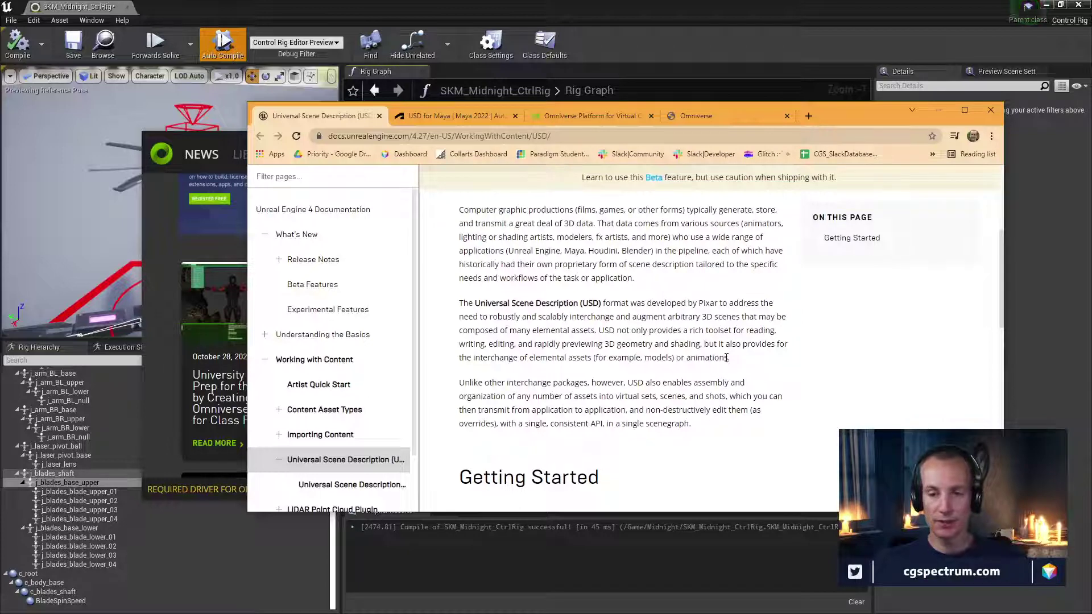
pyautogui.scroll(-10, 715, 390)
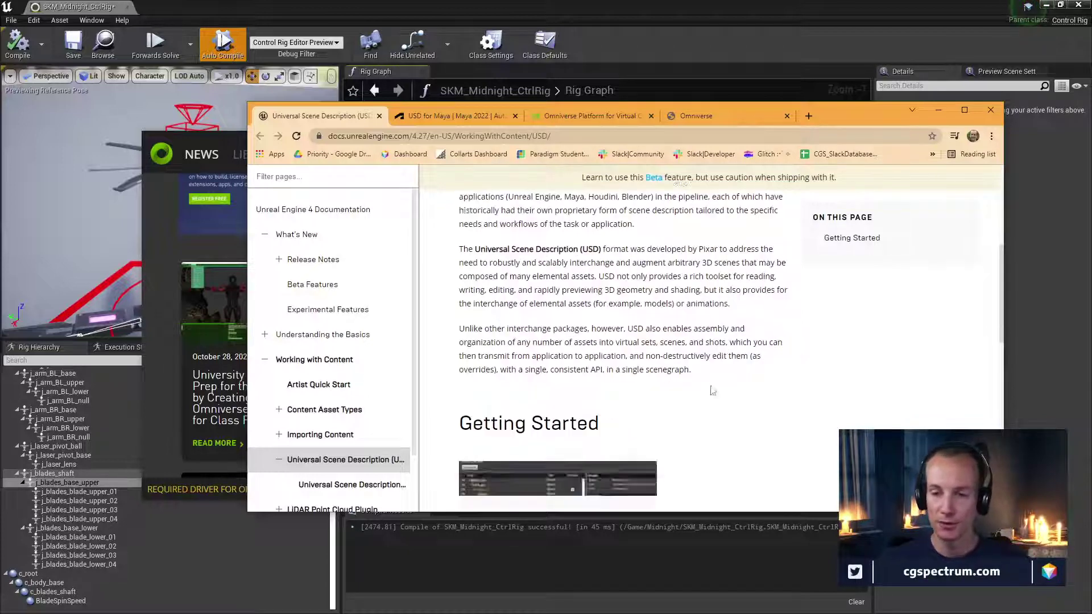
pyautogui.scroll(8, 714, 390)
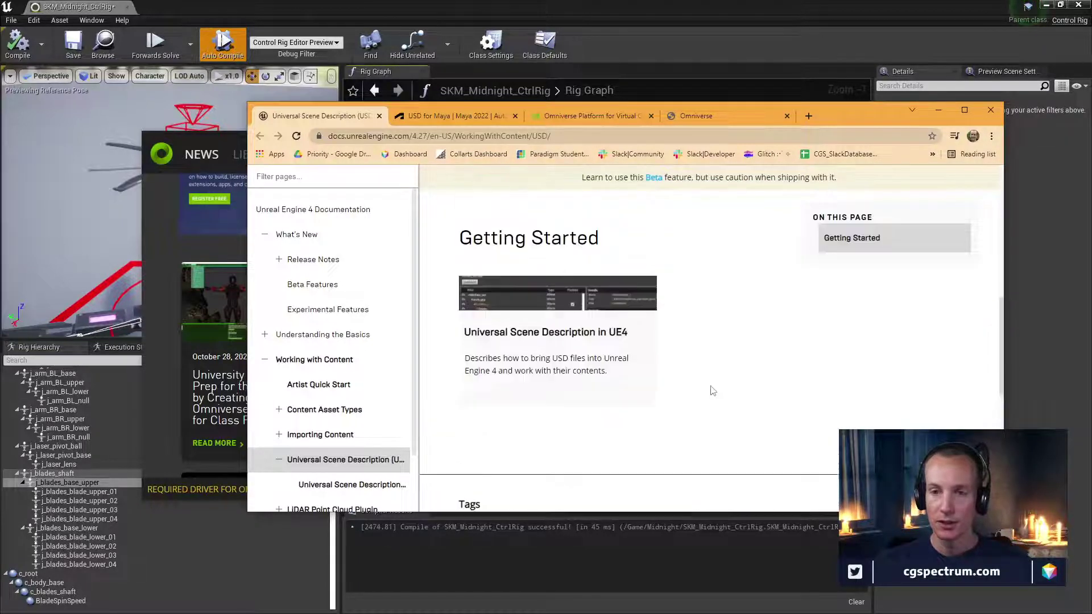
# Show Autodesk's USD for Maya help page and read its USD Overview section
pyautogui.click(602, 115)
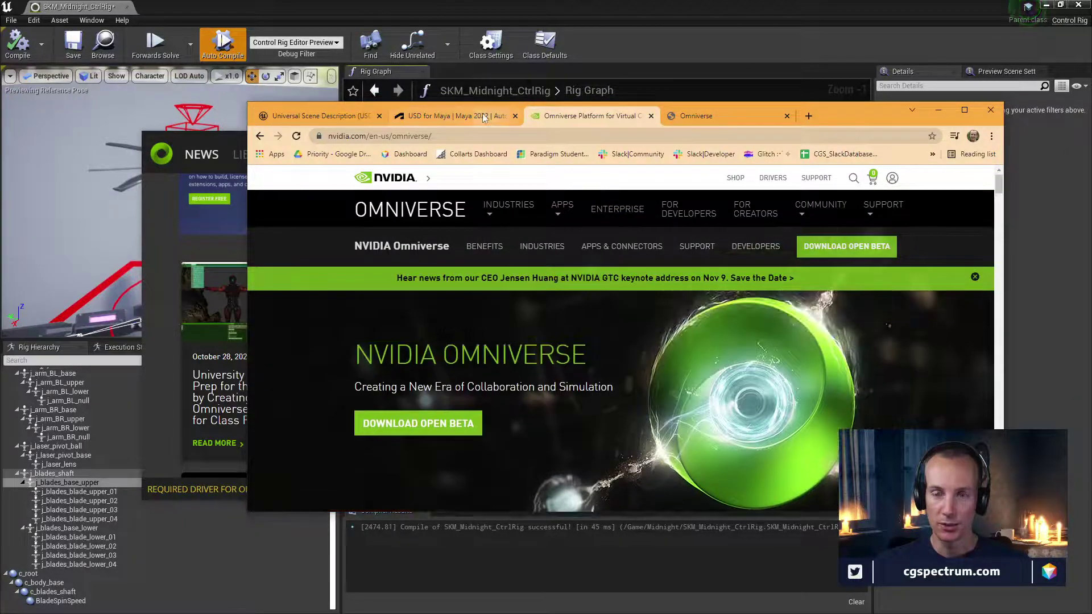
pyautogui.click(455, 115)
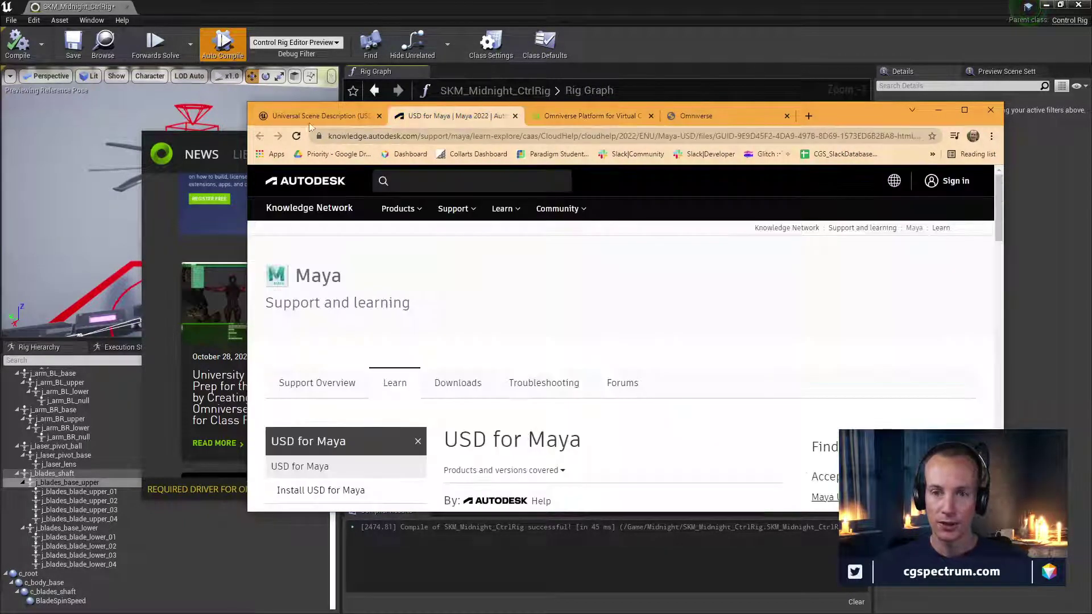
pyautogui.scroll(-3, 453, 277)
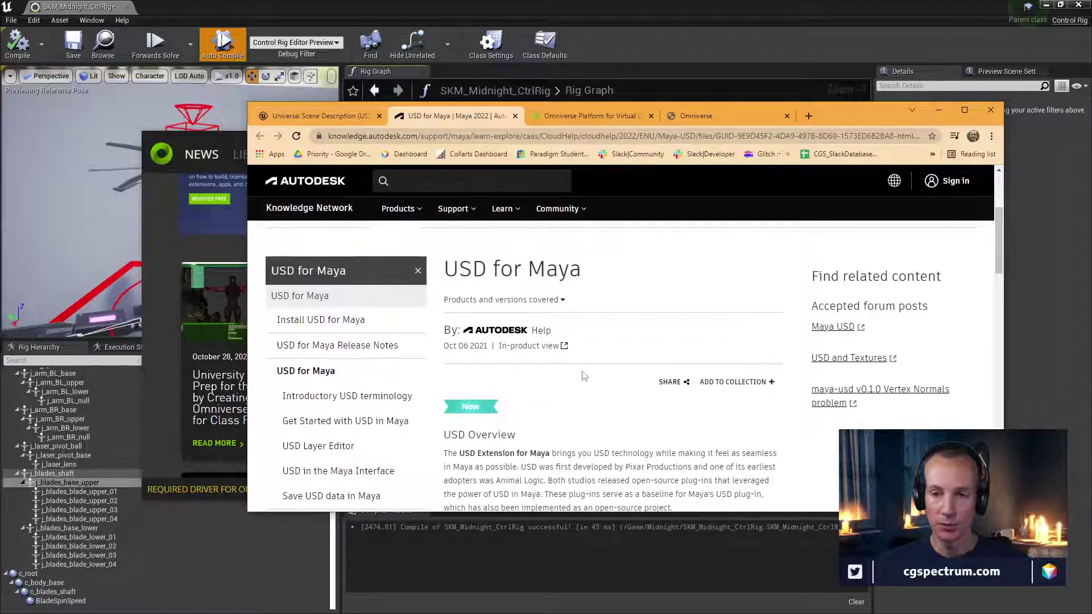
pyautogui.scroll(-1, 583, 376)
pyautogui.scroll(1, 583, 376)
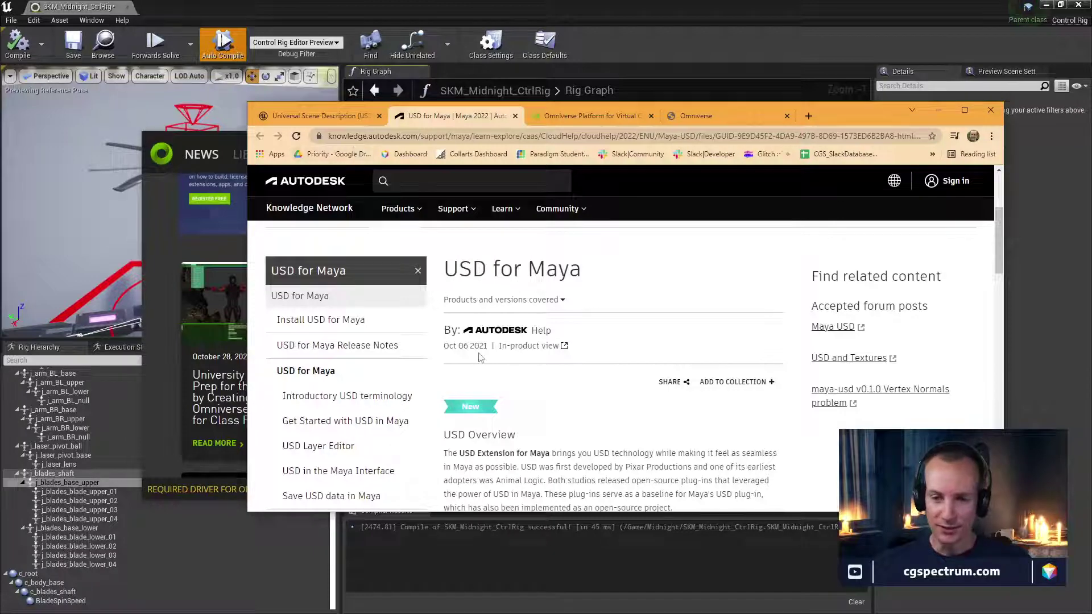
pyautogui.scroll(-1, 489, 375)
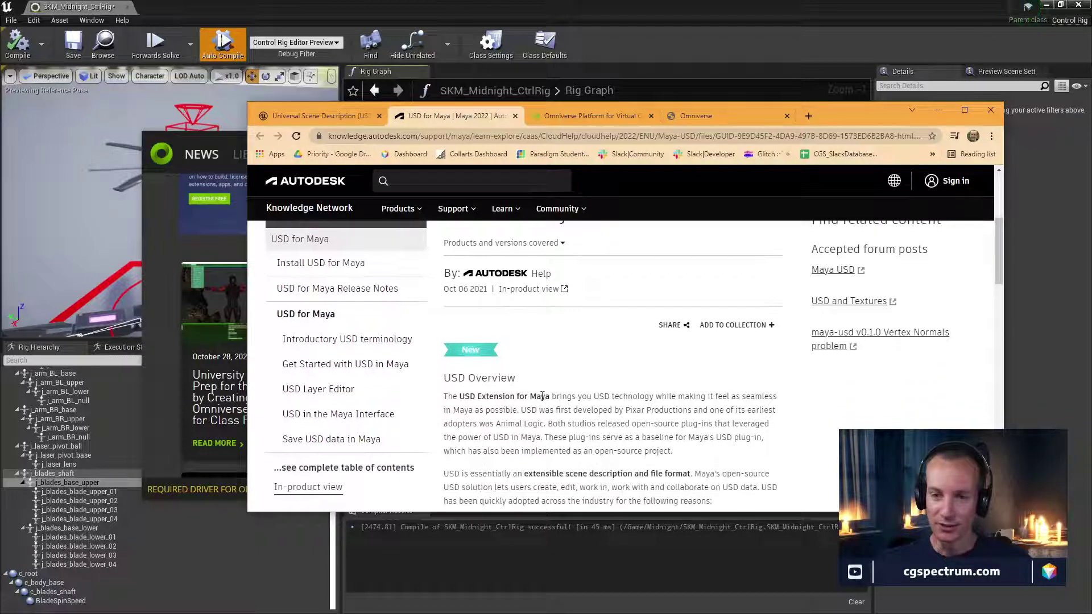
# Return to the Unreal Engine USD documentation and review how it describes the format and its use in UE4
pyautogui.click(302, 118)
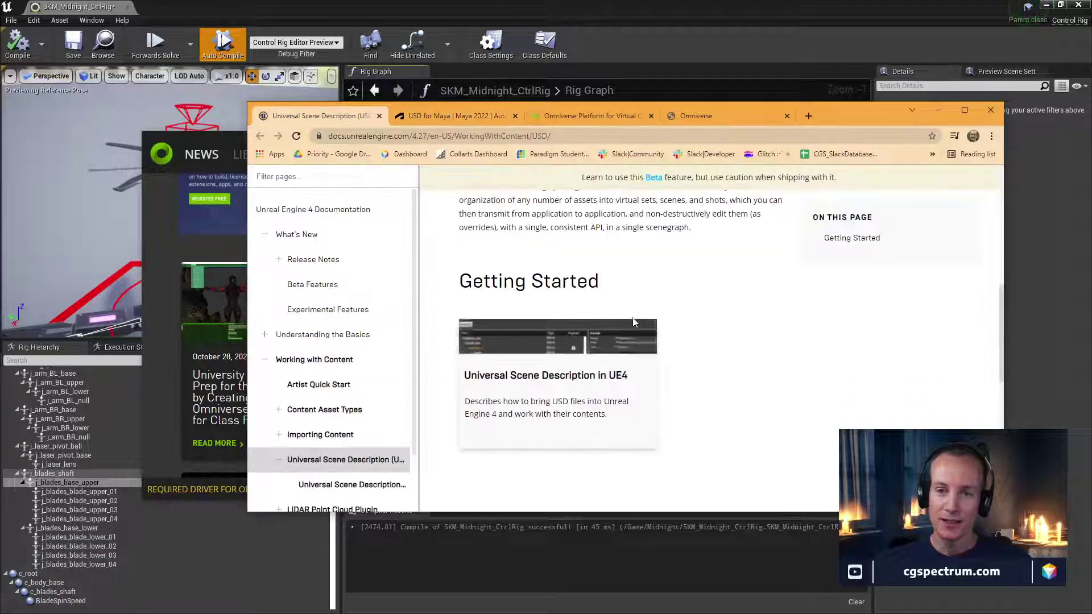
pyautogui.scroll(8, 635, 322)
pyautogui.scroll(-3, 635, 322)
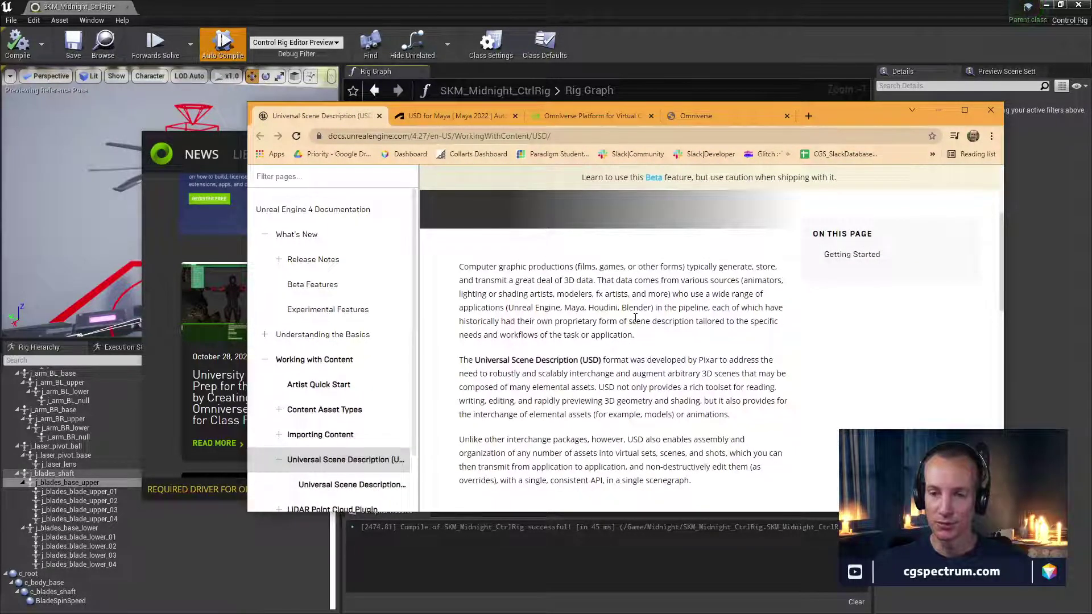
pyautogui.scroll(-6, 635, 322)
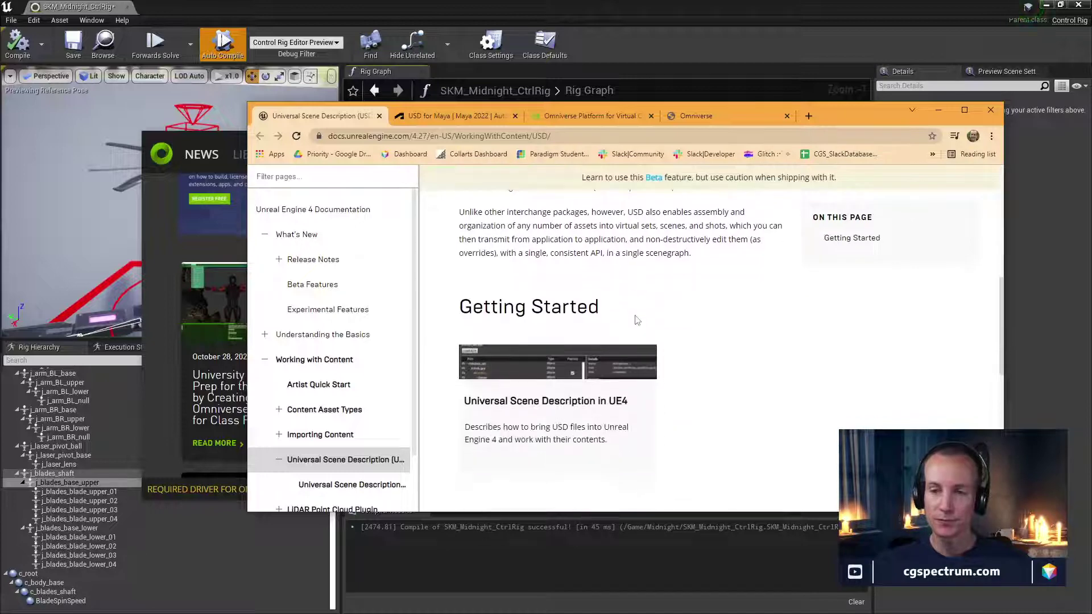
pyautogui.scroll(2, 691, 364)
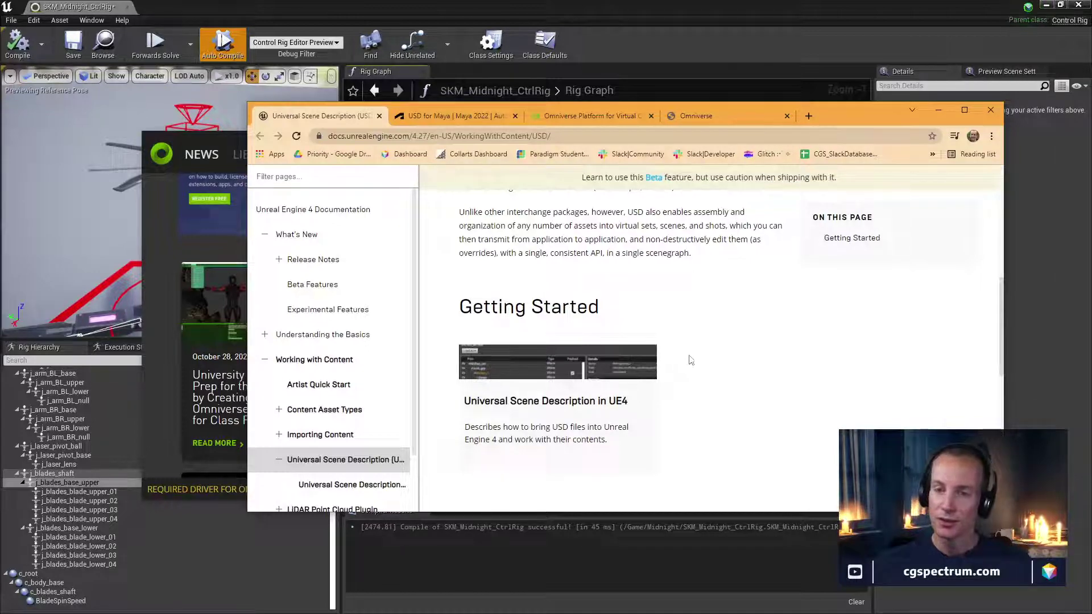
pyautogui.scroll(1, 691, 360)
# Review the real-time collaboration overview and the benefits section on the NVIDIA Omniverse product page
pyautogui.click(592, 115)
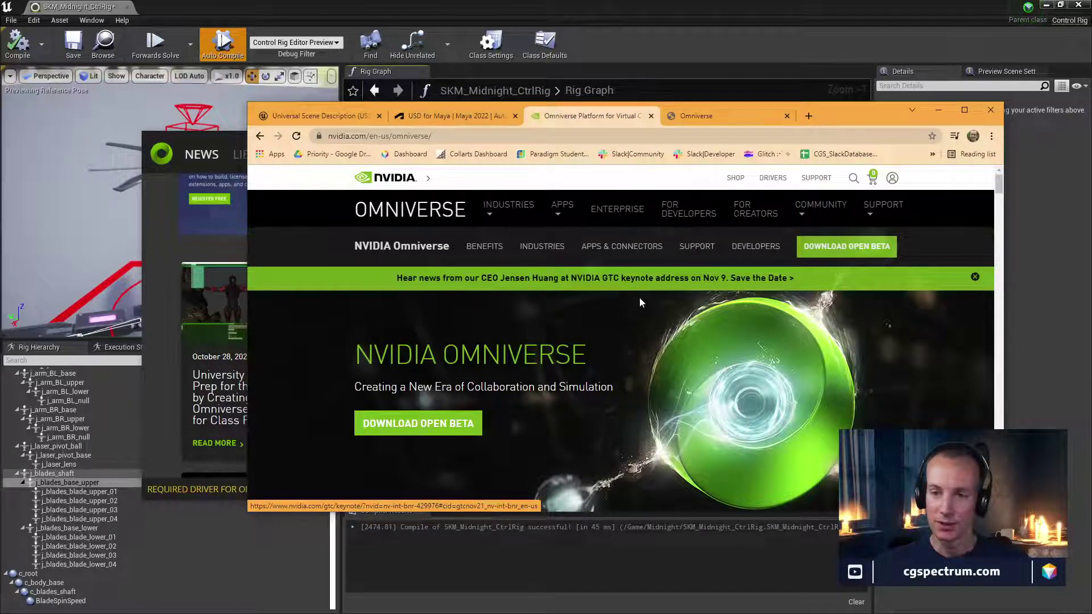
pyautogui.scroll(-5, 640, 302)
pyautogui.scroll(-2, 639, 310)
pyautogui.scroll(2, 640, 310)
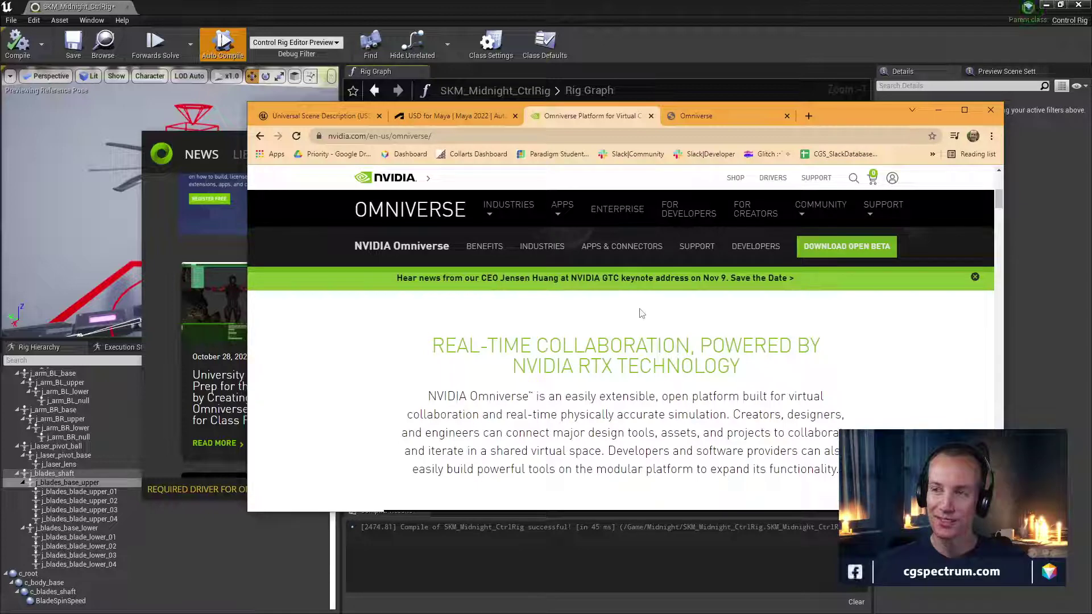
pyautogui.scroll(-6, 640, 312)
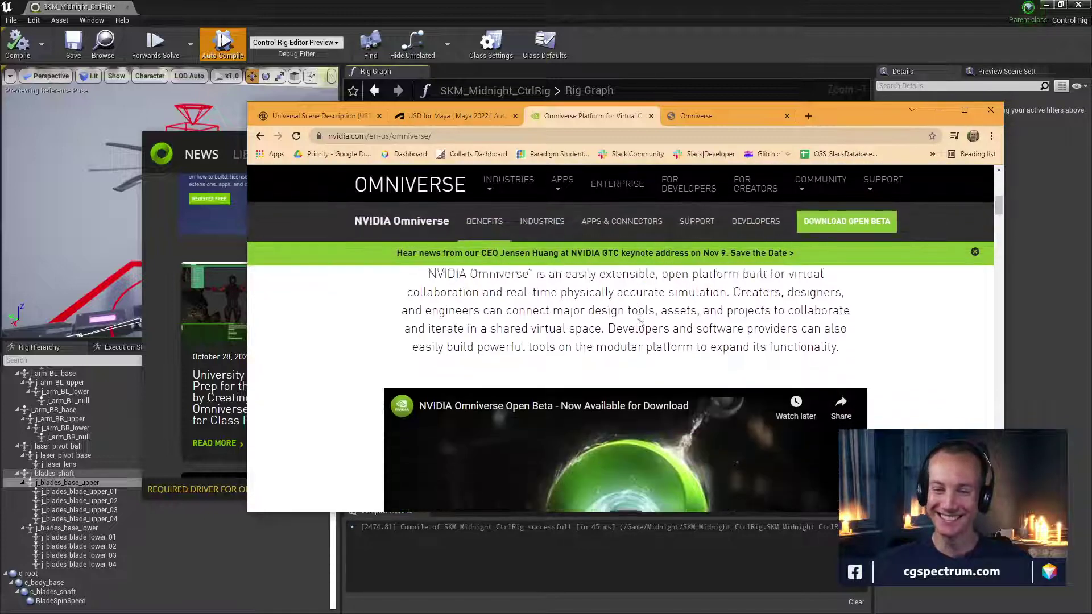
pyautogui.scroll(-3, 626, 310)
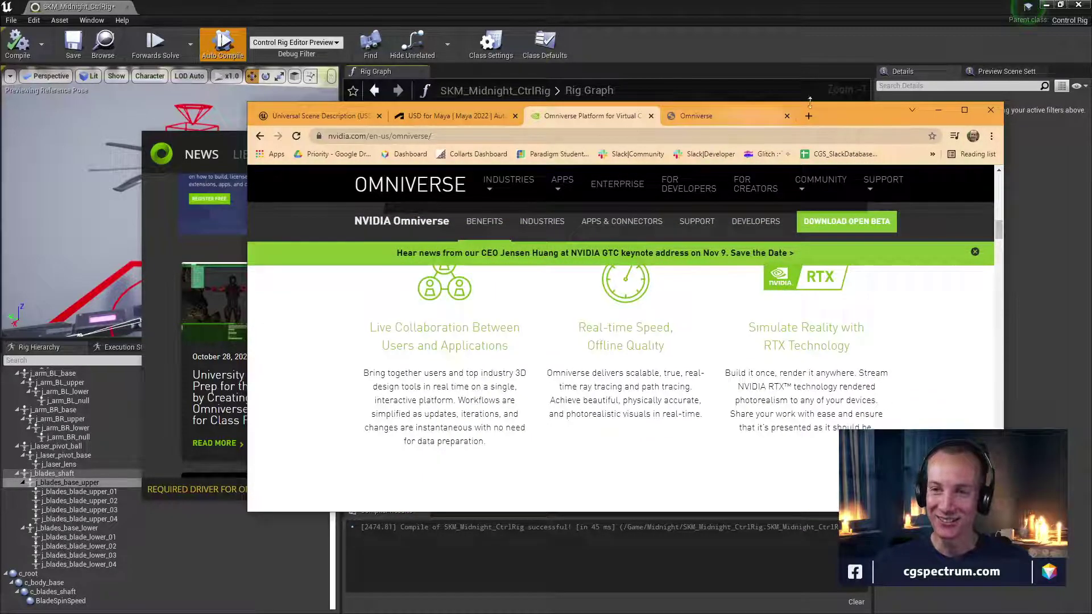
# Maximize the browser window and view the Omniverse Open Beta video and benefits section at full size
pyautogui.press('super+Up')
pyautogui.scroll(3, 340, 471)
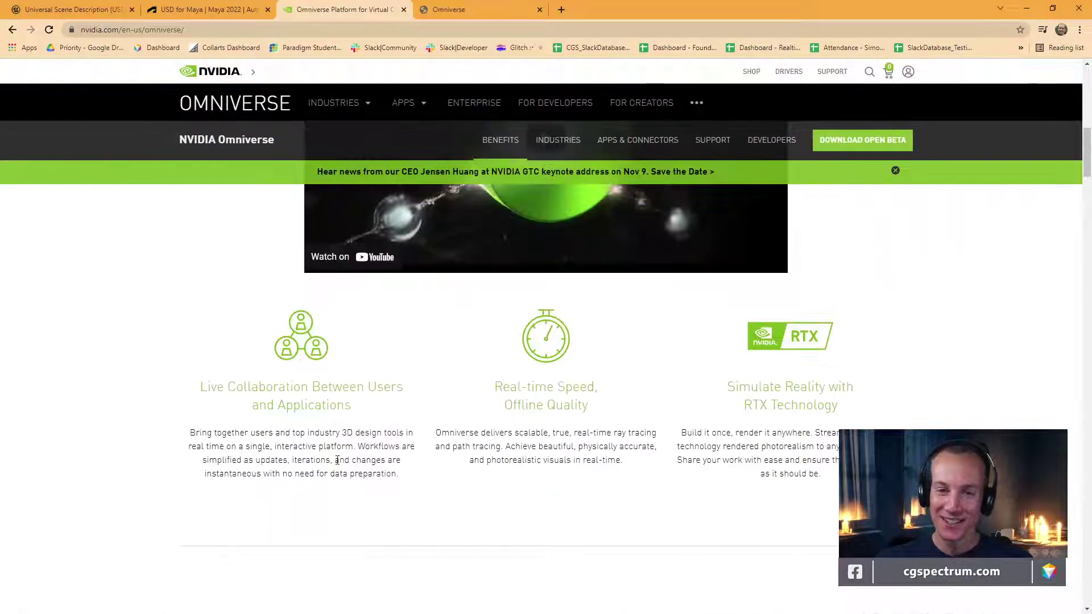
pyautogui.scroll(3, 338, 460)
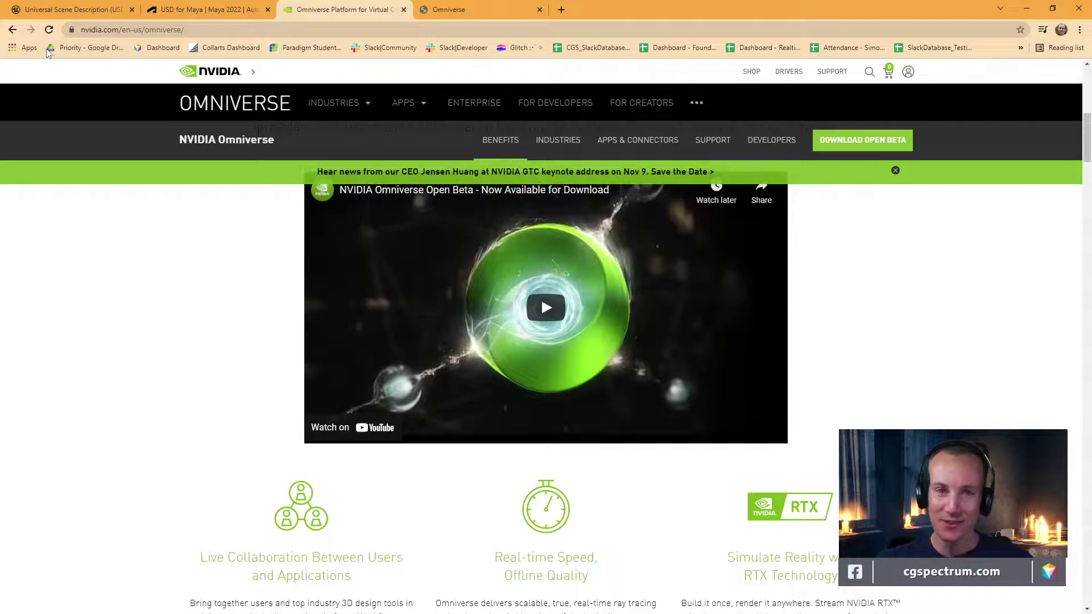
# Go back to the NVIDIA Omniverse search results and open the NVIDIA Omniverse Platform developer page
pyautogui.click(13, 30)
pyautogui.click(12, 29)
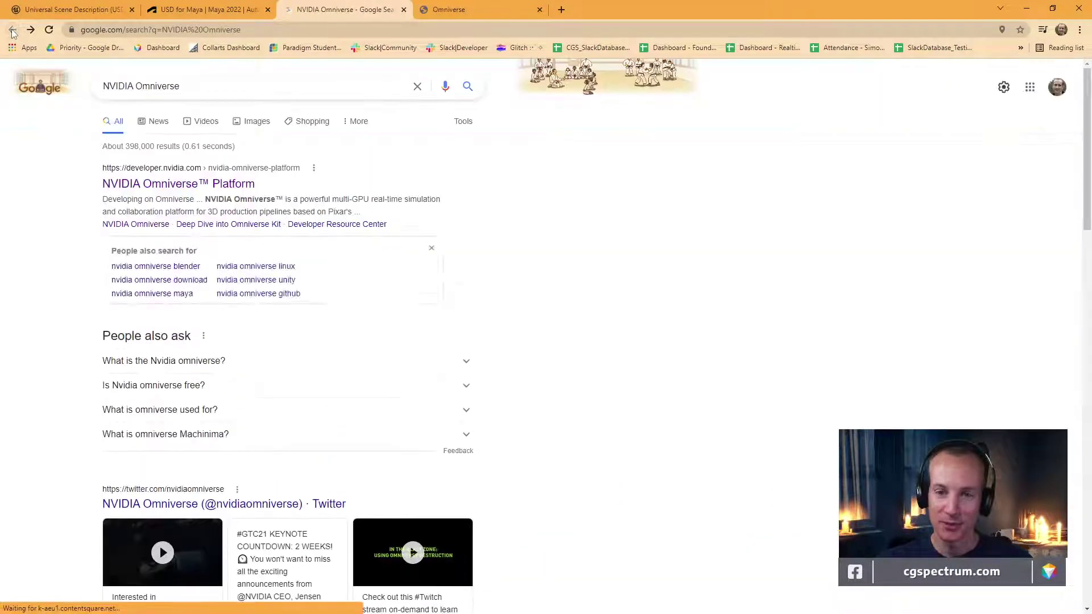
pyautogui.click(150, 191)
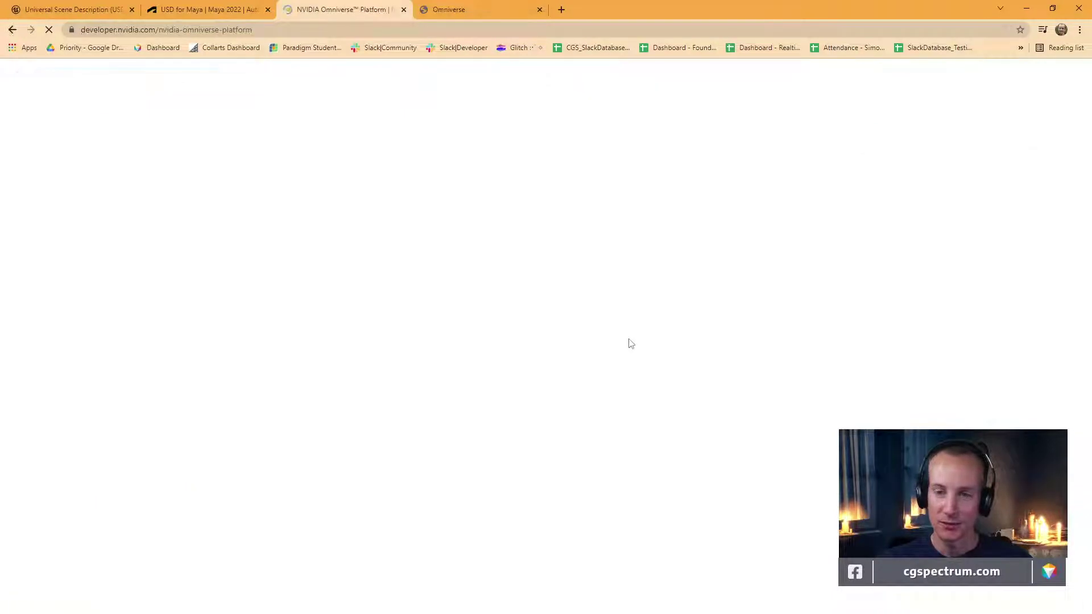
# Examine the Omniverse Nucleus, Connectors and Omniverse Kit sections of the developer page
pyautogui.scroll(-14, 740, 350)
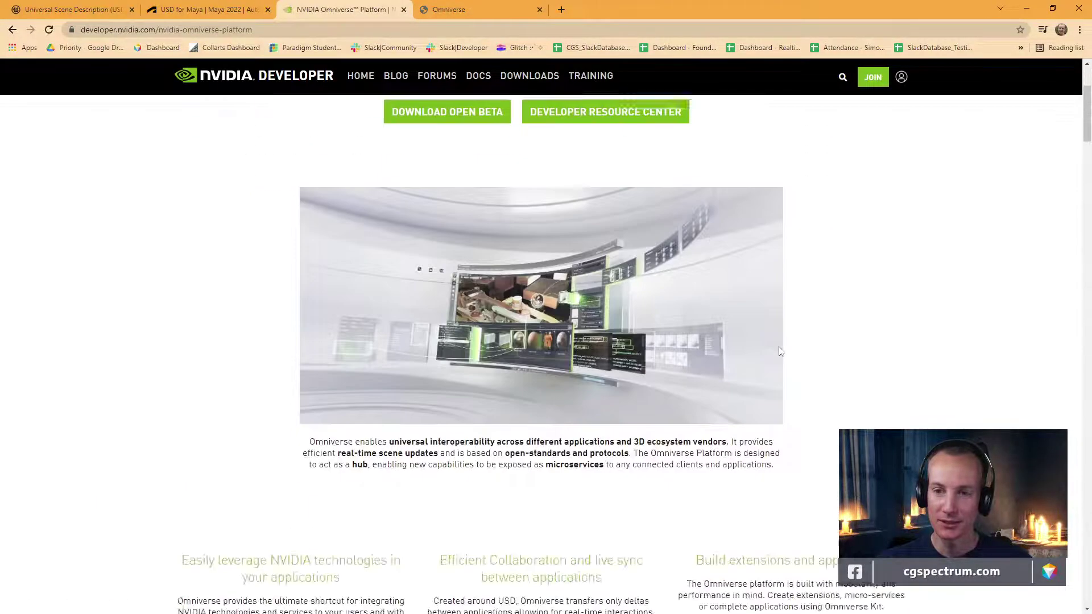
pyautogui.scroll(-15, 785, 350)
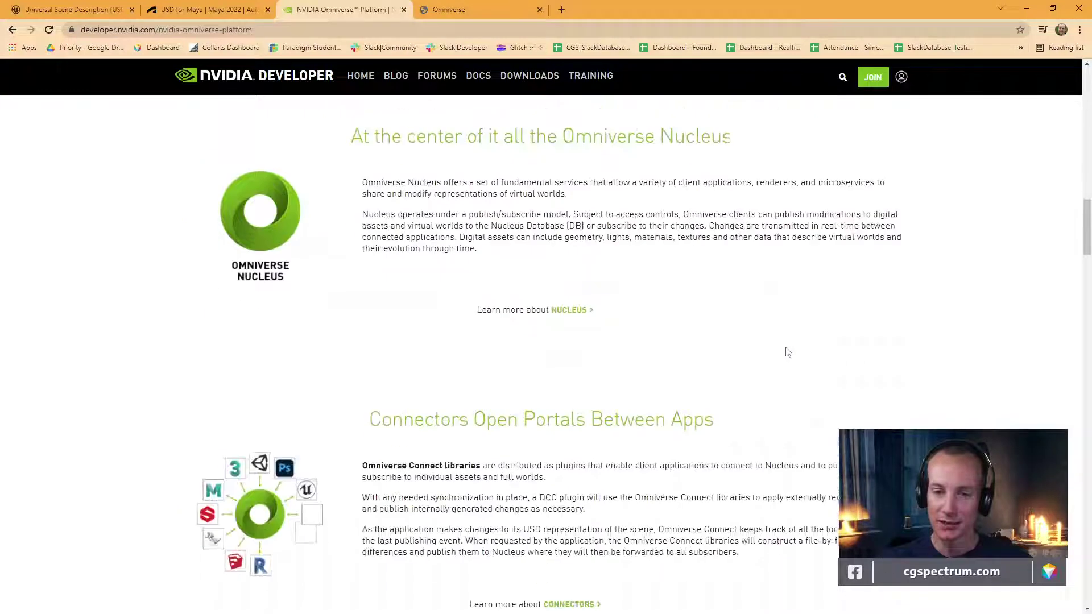
pyautogui.scroll(2, 785, 351)
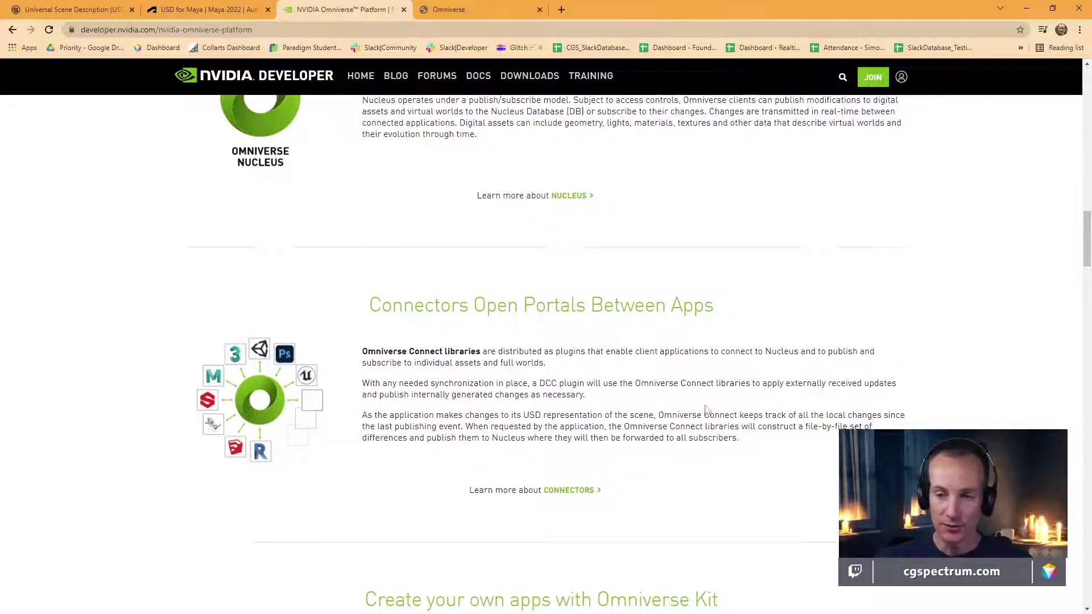
pyautogui.scroll(-8, 543, 424)
pyautogui.scroll(-3, 785, 446)
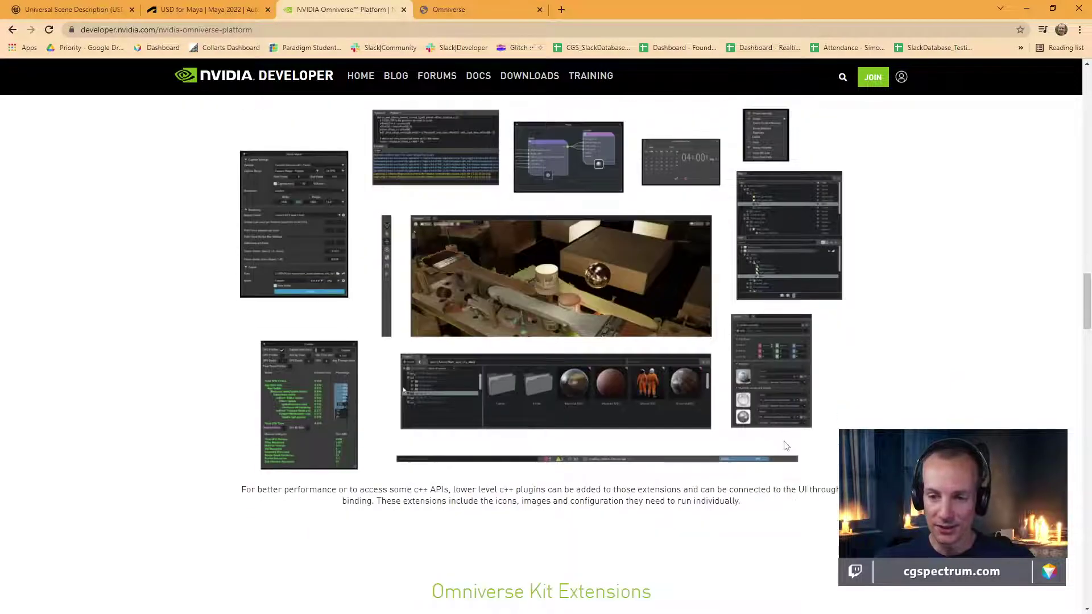
pyautogui.scroll(7, 786, 445)
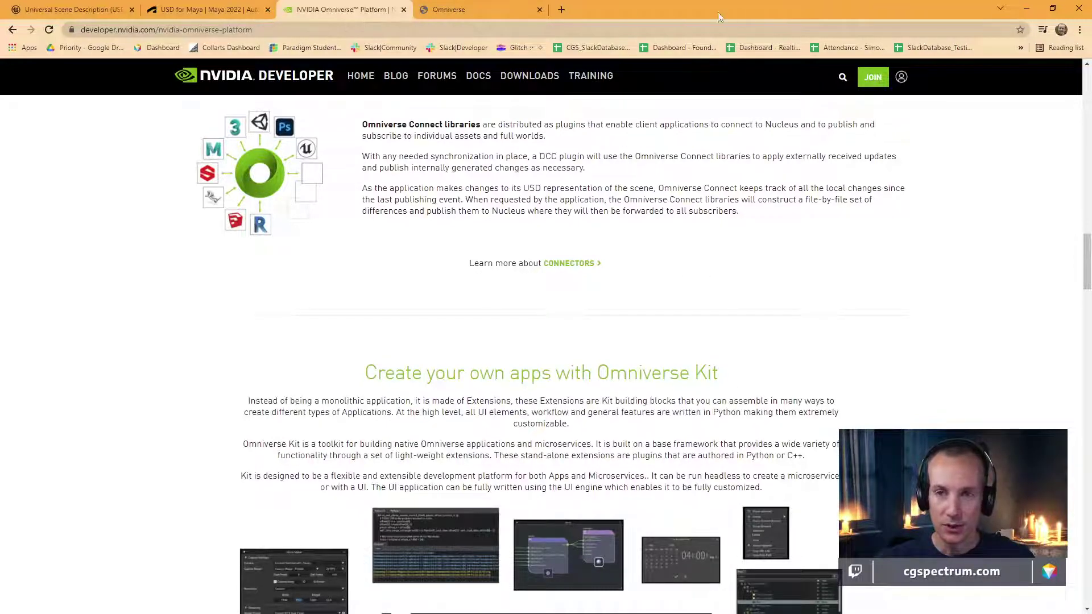
pyautogui.scroll(5, 446, 15)
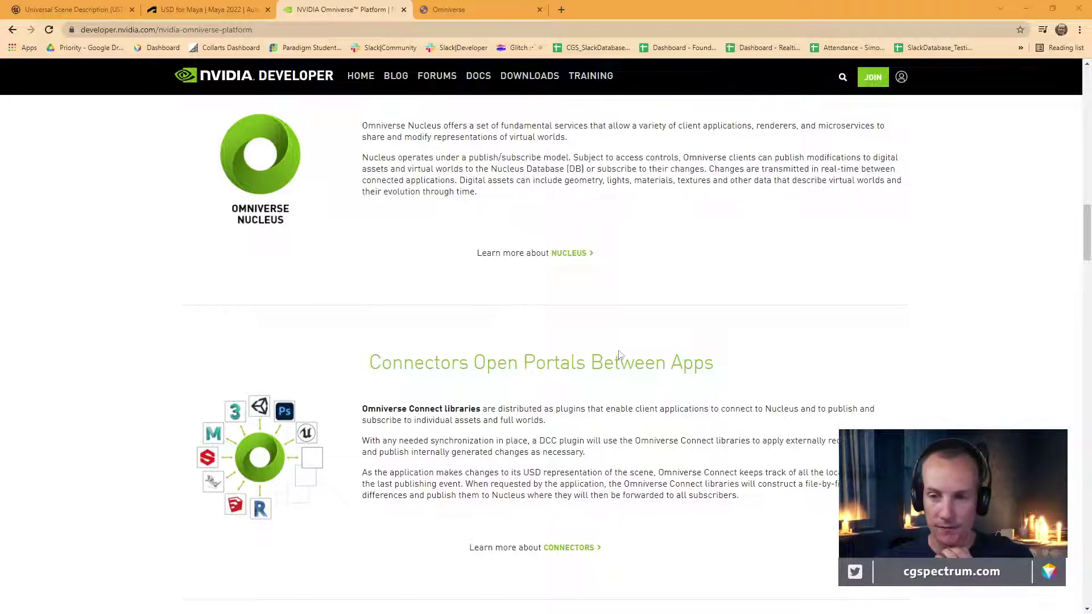
# Move the browser window out of the way, bring the NVIDIA Omniverse Launcher into view and open its Library
pyautogui.scroll(6, 643, 362)
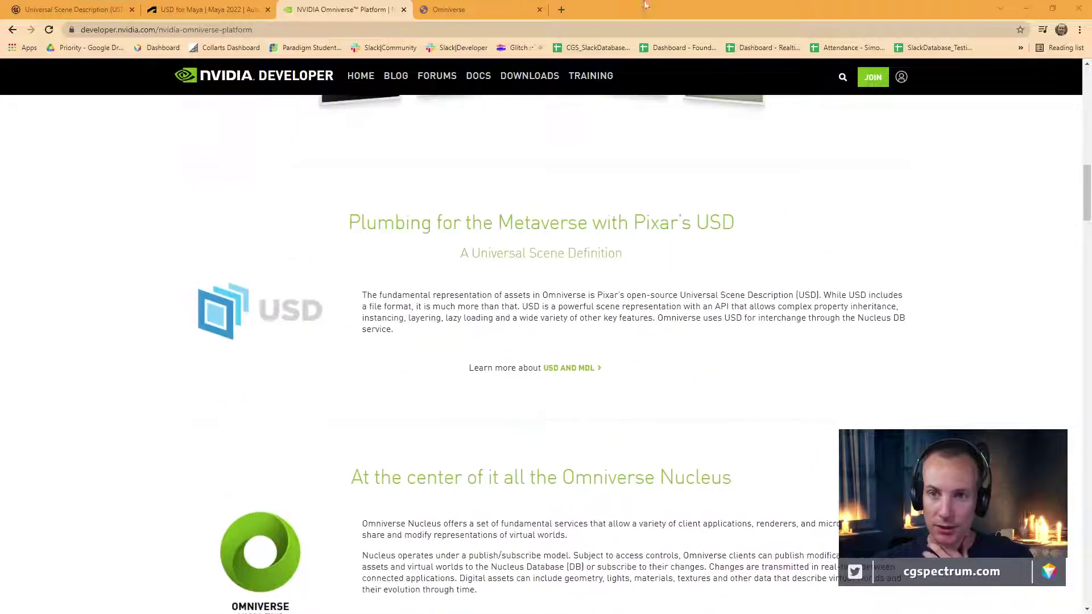
pyautogui.moveTo(654, 9); pyautogui.dragTo(514, 398)
pyautogui.moveTo(559, 152); pyautogui.dragTo(650, 100)
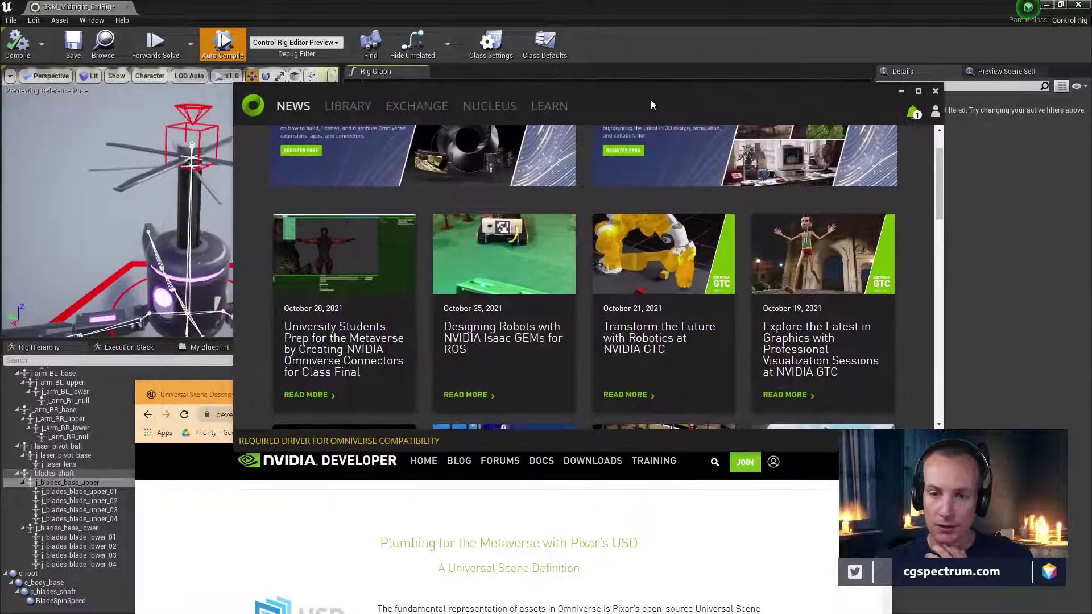
pyautogui.click(348, 106)
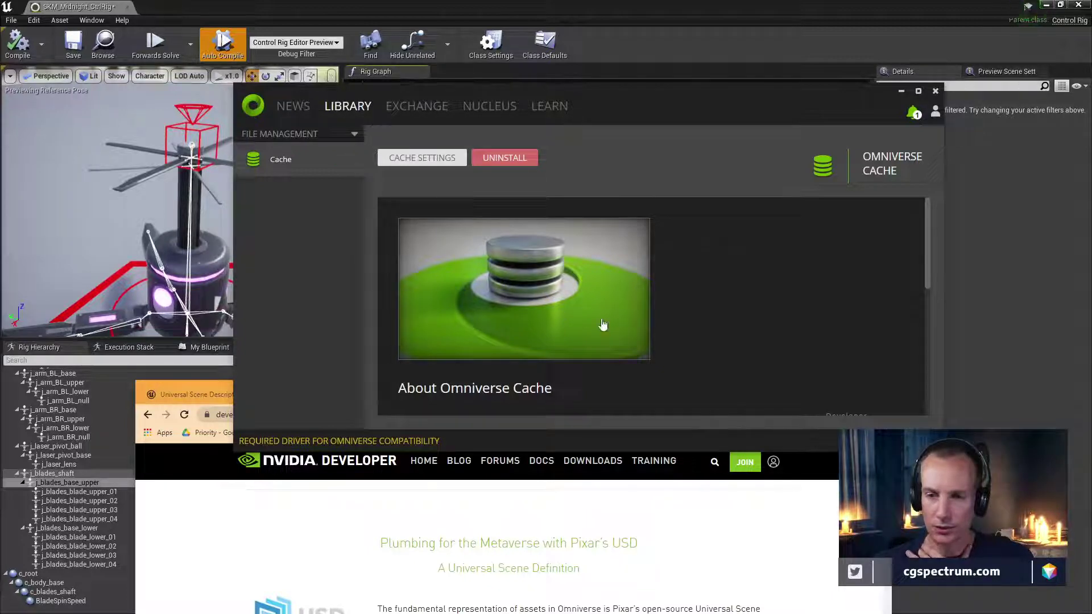
# Review the Omniverse Cache description in the Library and close the K:\Nvidia folder window
pyautogui.scroll(-3, 605, 326)
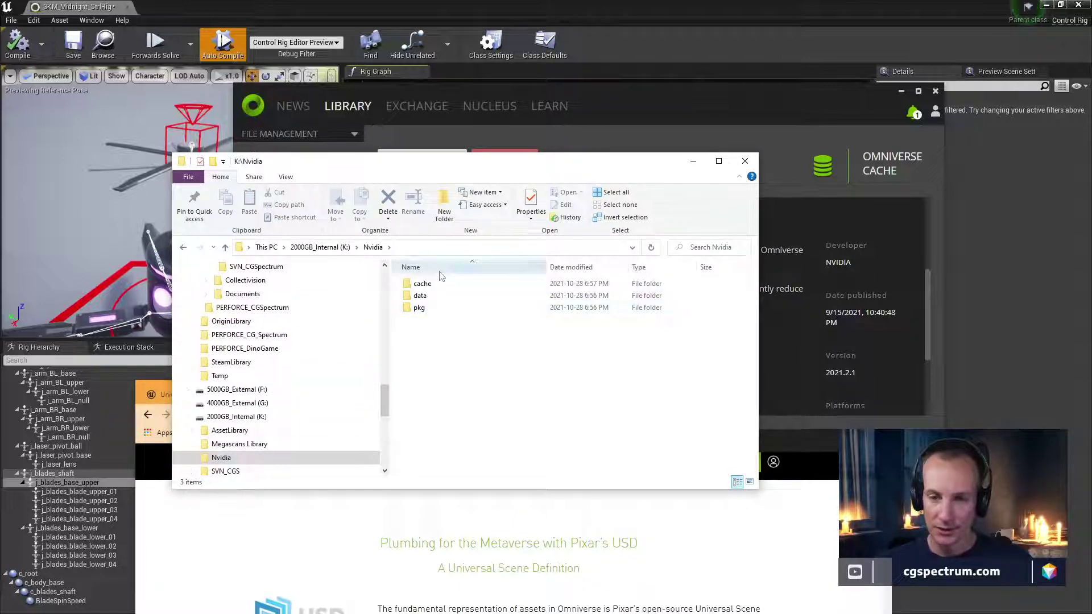
pyautogui.hotkey('alt', 'F4')
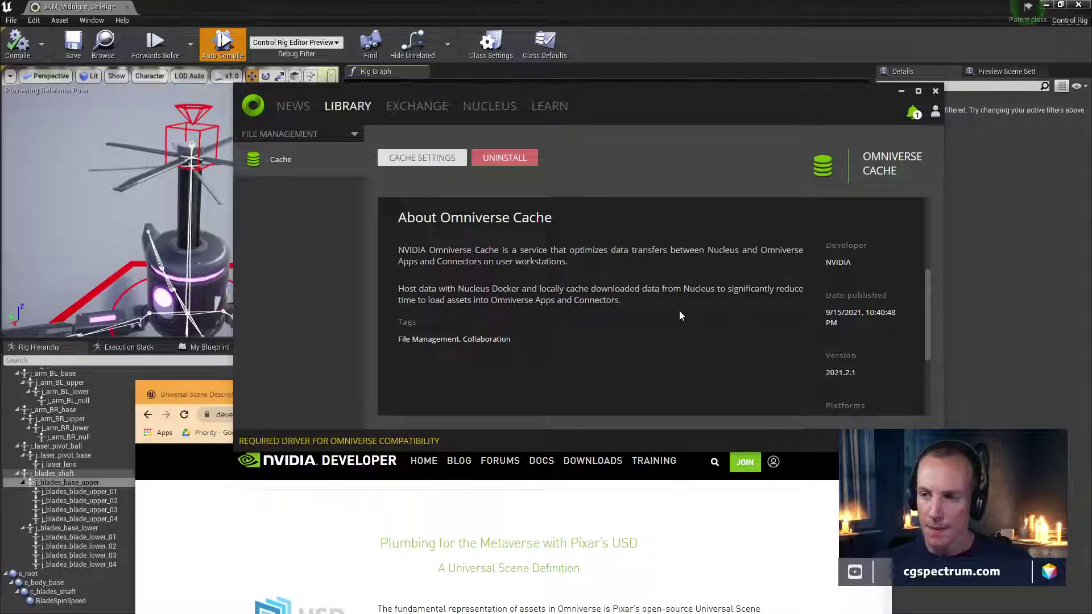
pyautogui.scroll(-1, 680, 313)
pyautogui.scroll(1, 680, 313)
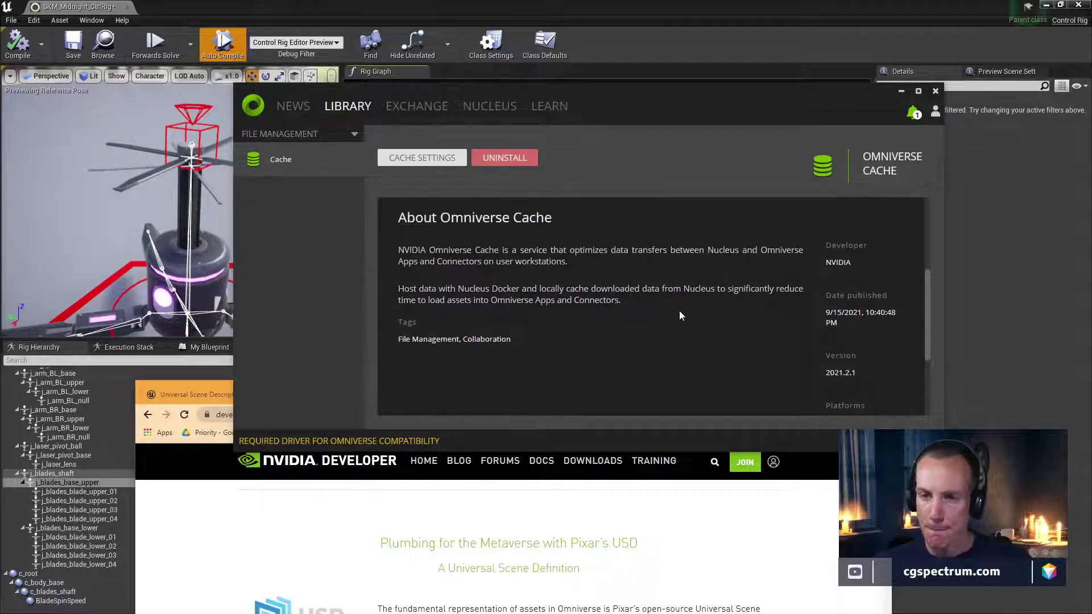
pyautogui.scroll(1, 680, 314)
pyautogui.scroll(2, 680, 313)
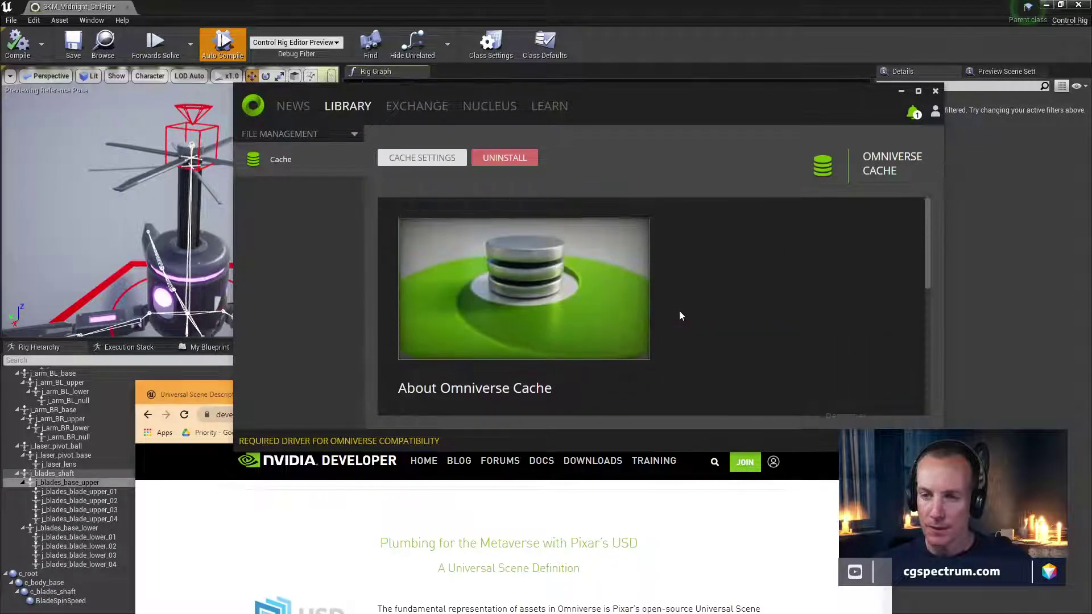
pyautogui.scroll(-2, 680, 313)
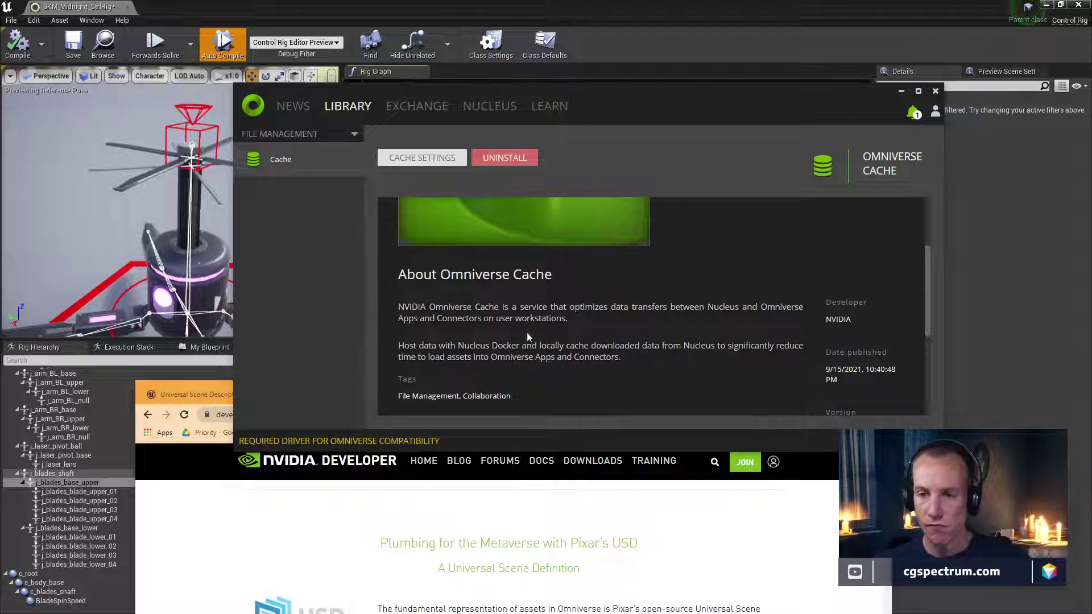
pyautogui.scroll(2, 550, 371)
# In the Exchange catalogue at full window size, view the Omniverse Marbles RTX details and filter the catalogue to apps
pyautogui.click(394, 109)
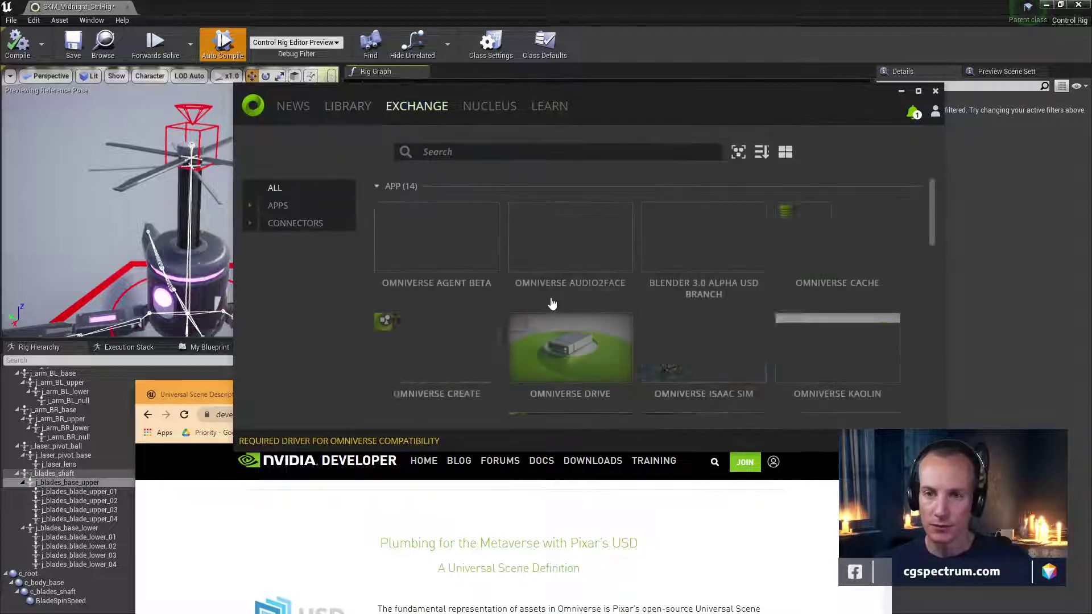
pyautogui.doubleClick(656, 83)
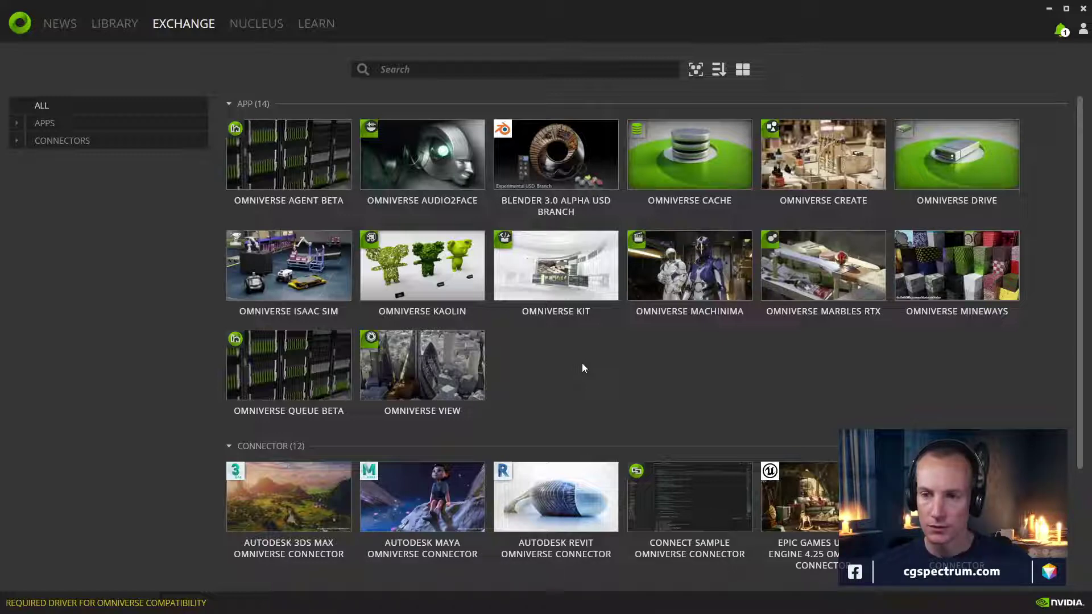
pyautogui.click(850, 277)
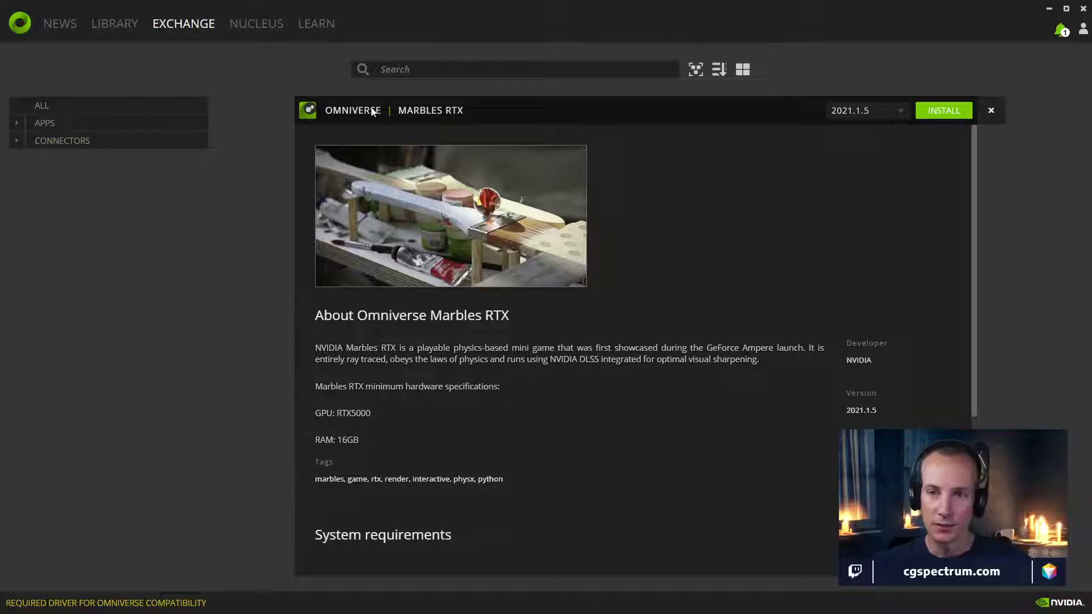
pyautogui.click(55, 124)
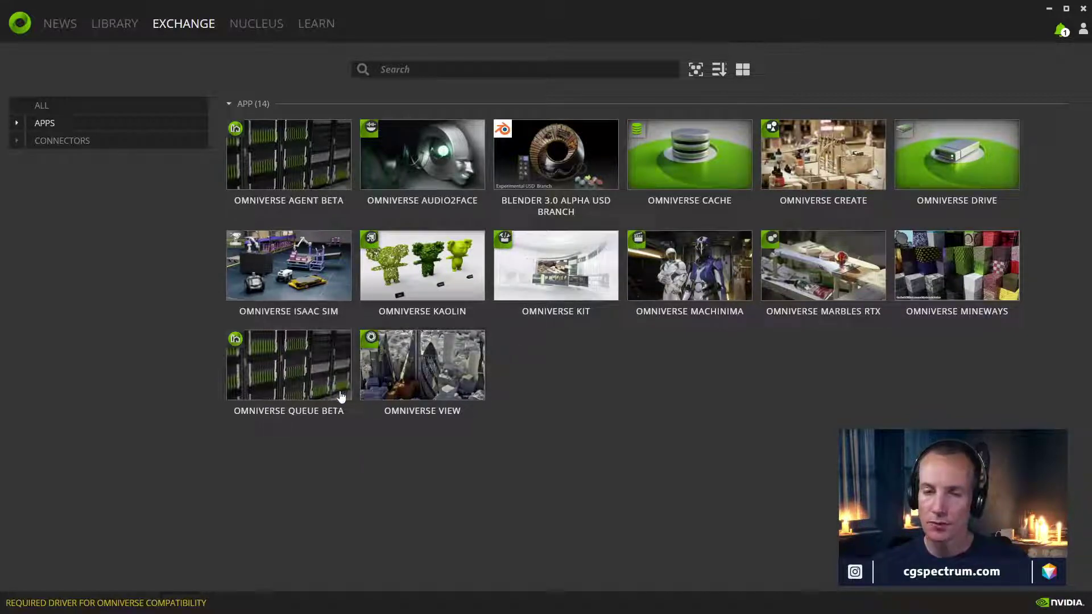
# Open the Nucleus page and read the description of Omniverse Nucleus Workstation
pyautogui.click(244, 23)
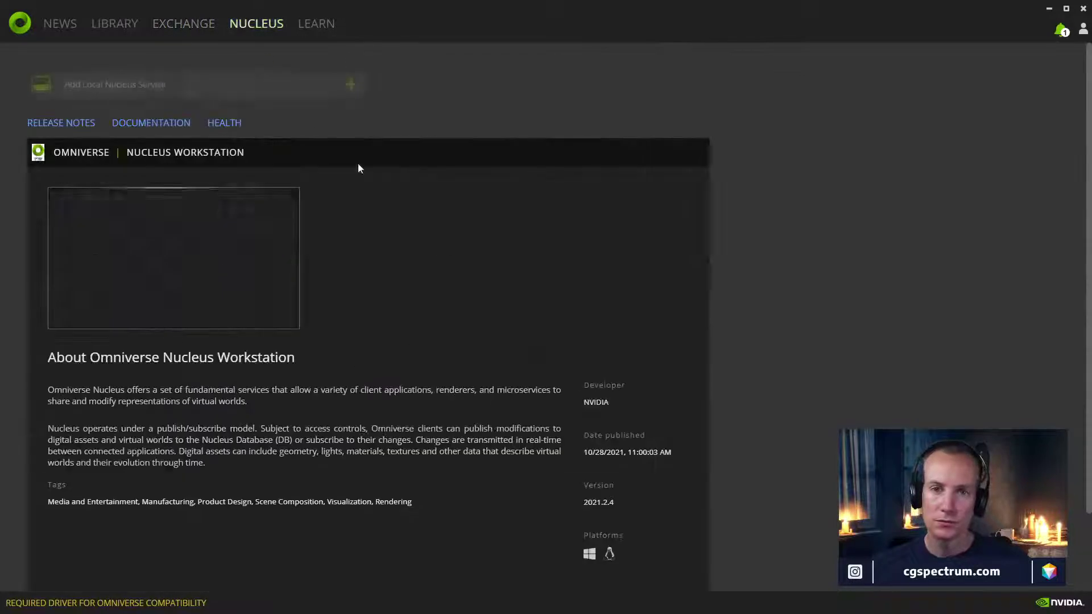
pyautogui.scroll(-1, 802, 223)
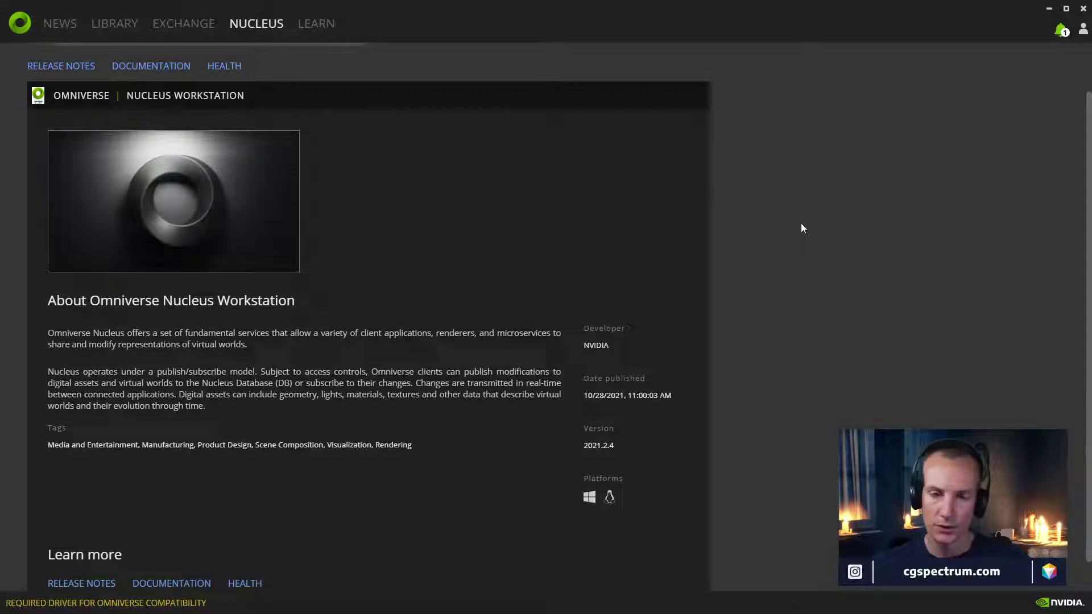
pyautogui.scroll(-1, 801, 228)
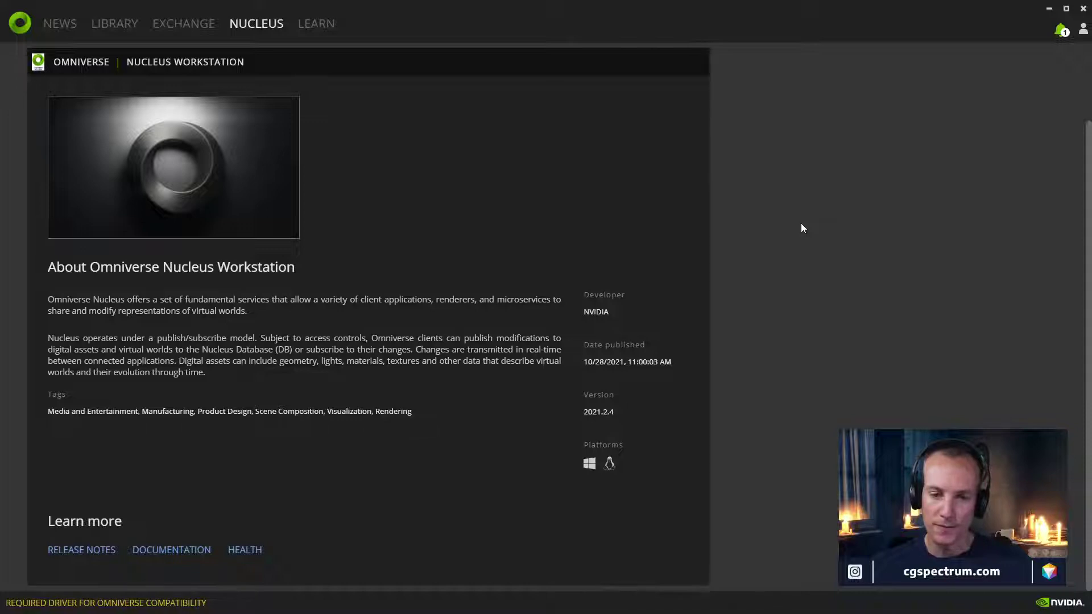
pyautogui.scroll(2, 802, 228)
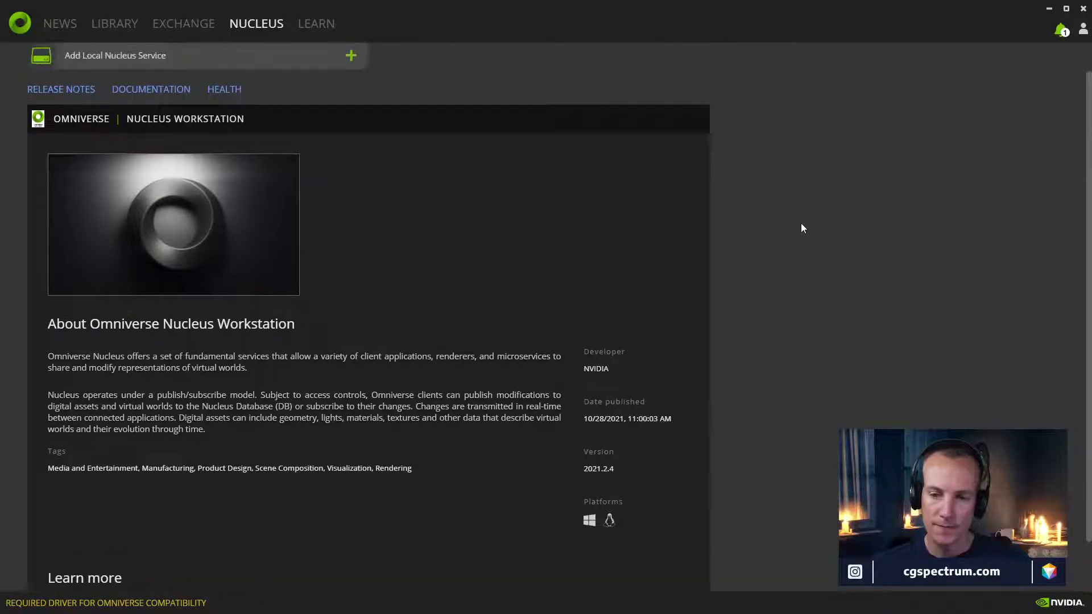
# Open the Omniverse learning resources in the browser and browse the tutorial categories with the window maximized
pyautogui.click(316, 23)
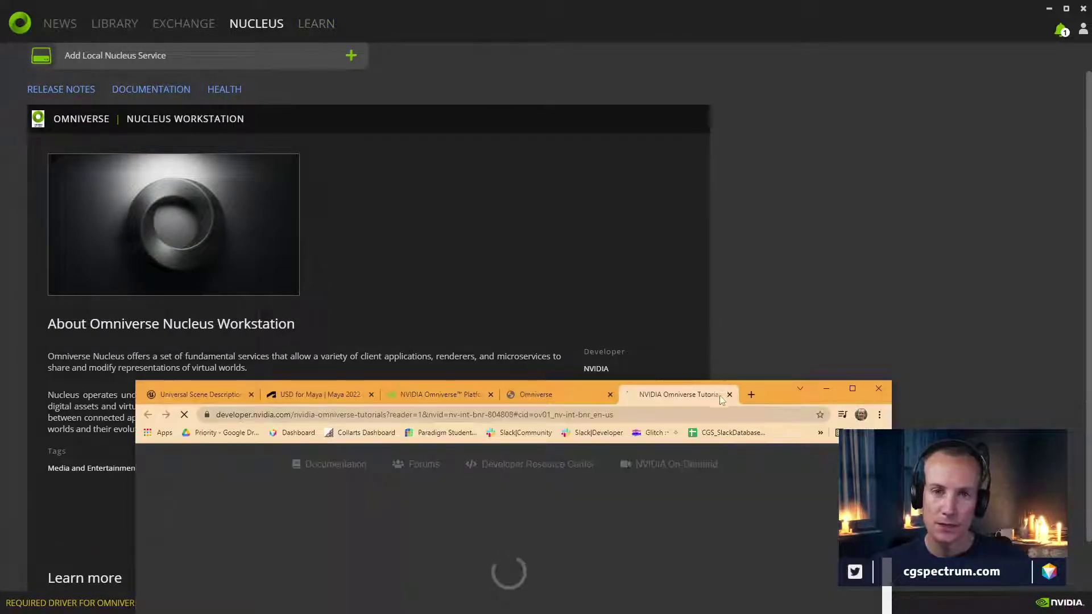
pyautogui.moveTo(751, 397); pyautogui.dragTo(761, 125)
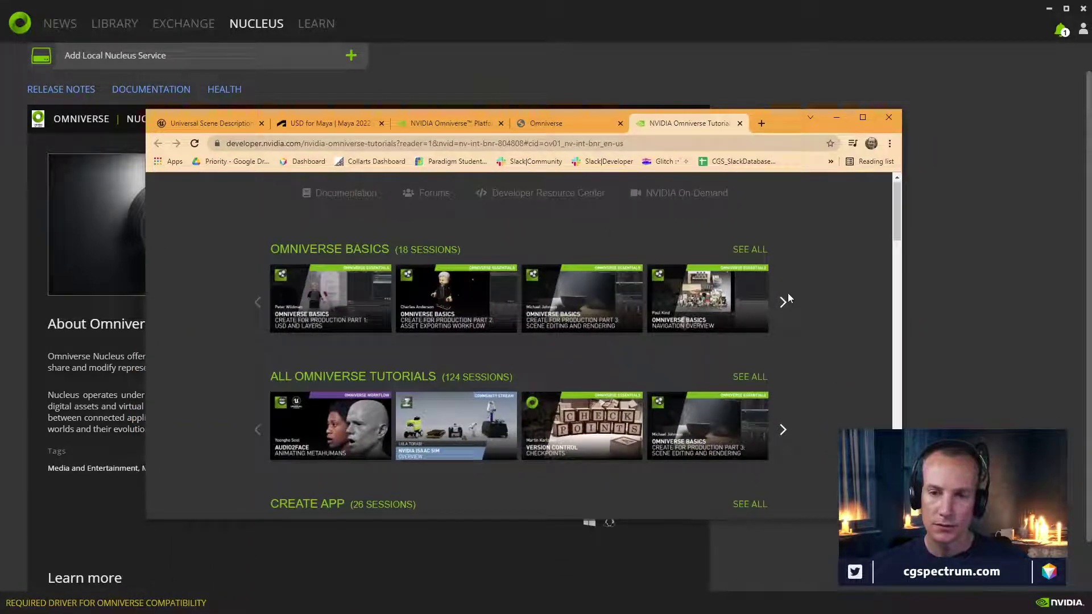
pyautogui.scroll(-1, 788, 298)
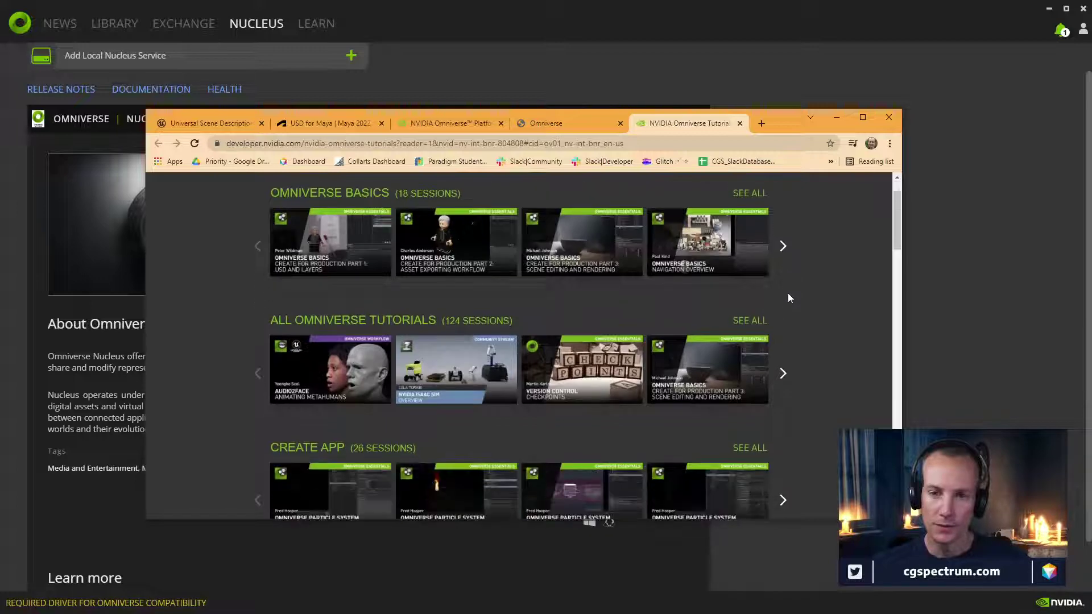
pyautogui.doubleClick(786, 123)
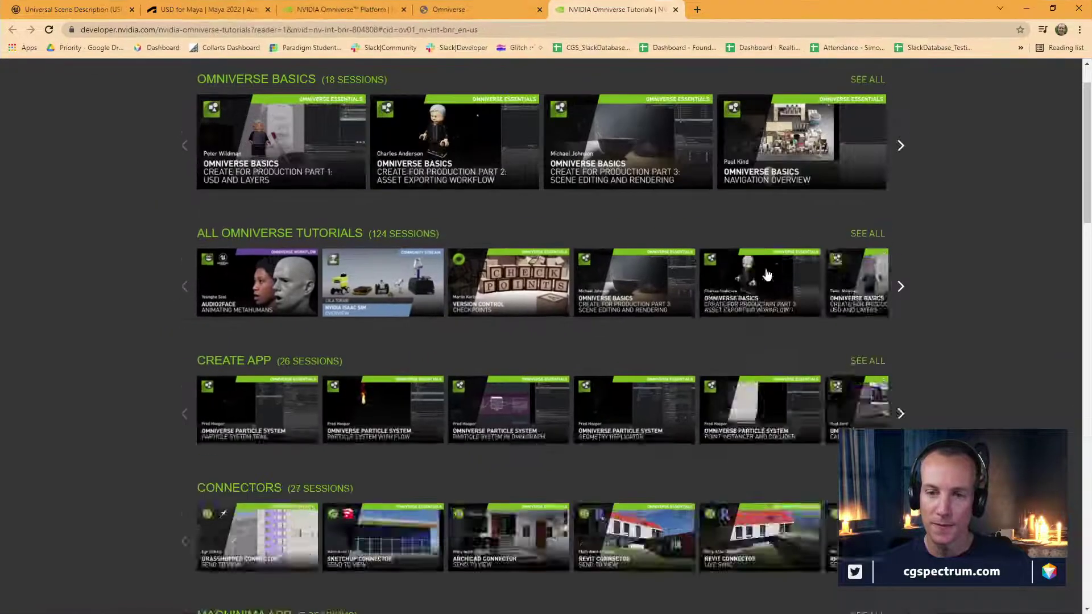
pyautogui.scroll(1, 870, 349)
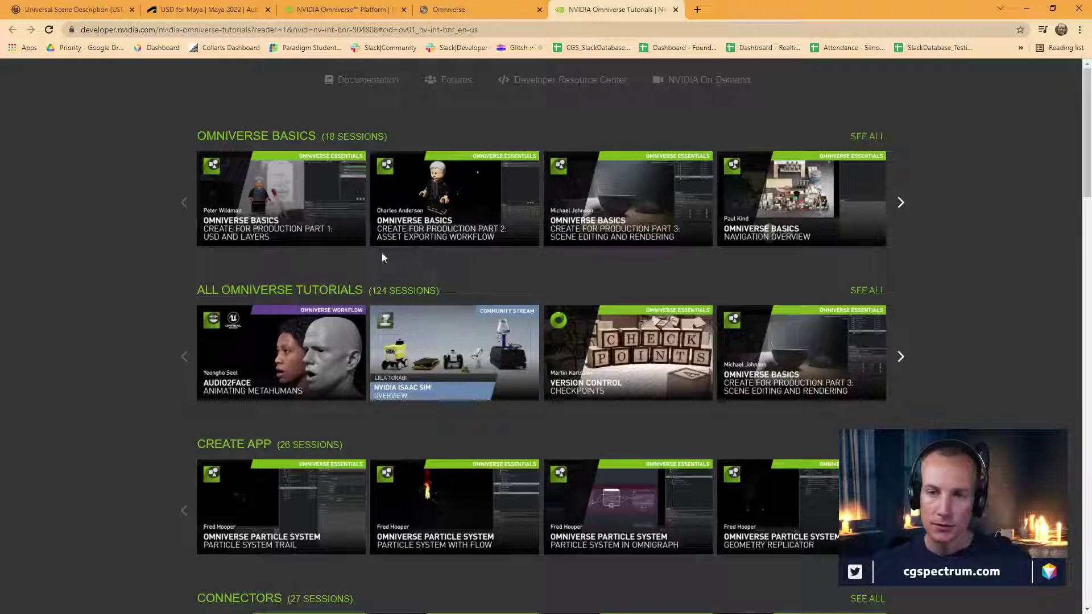
# Open the Omniverse Basics "Create for Production Part 2: Asset Exporting Workflow" tutorial and review its description, session details and related tutorials
pyautogui.click(436, 231)
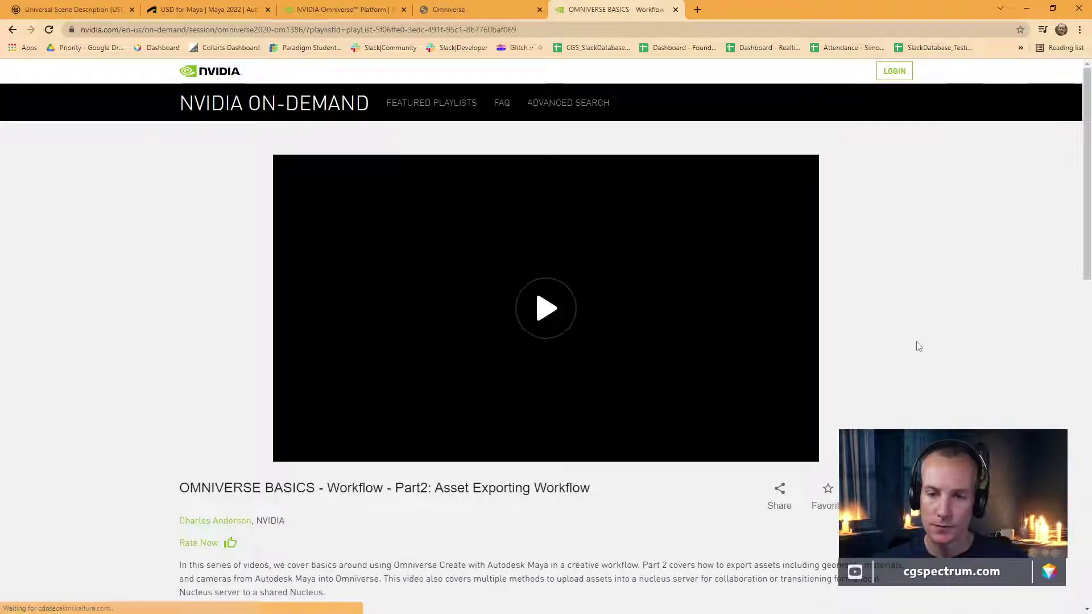
pyautogui.scroll(-3, 755, 404)
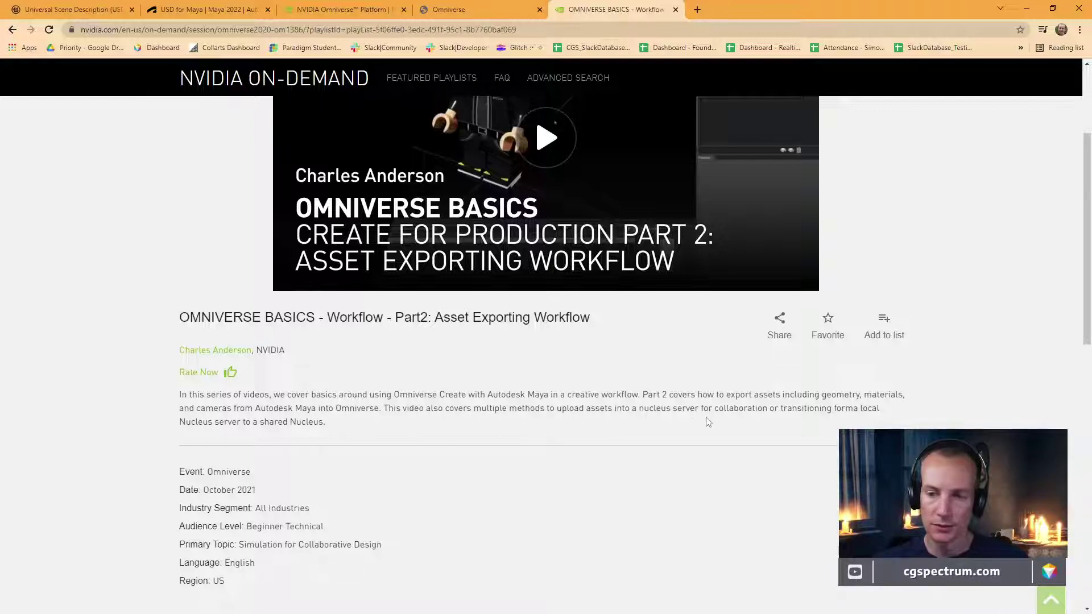
pyautogui.scroll(-1, 589, 444)
pyautogui.scroll(-4, 591, 444)
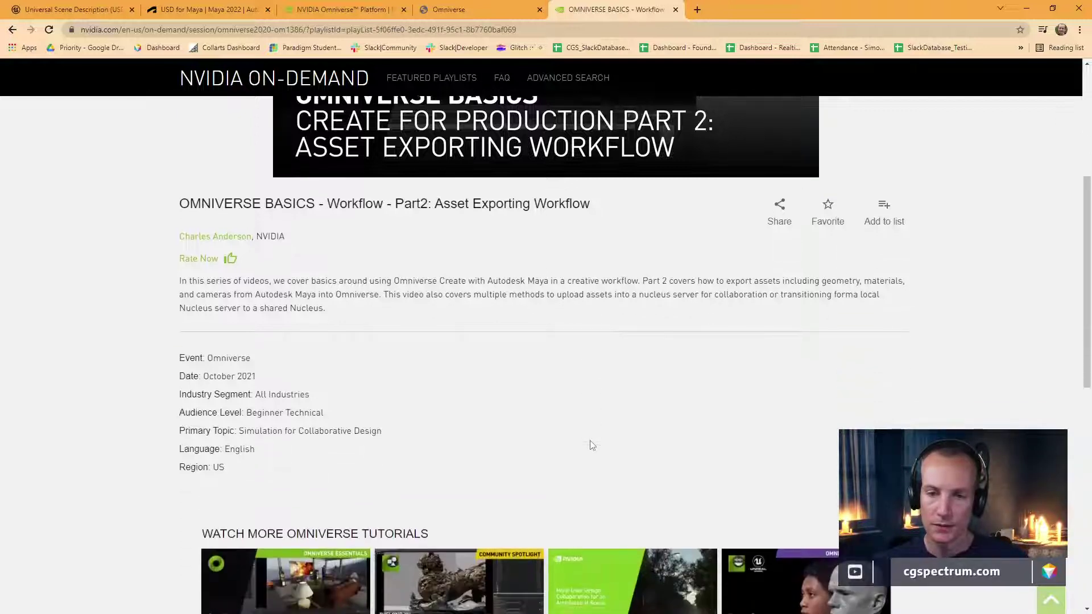
pyautogui.scroll(3, 591, 444)
pyautogui.scroll(-4, 592, 444)
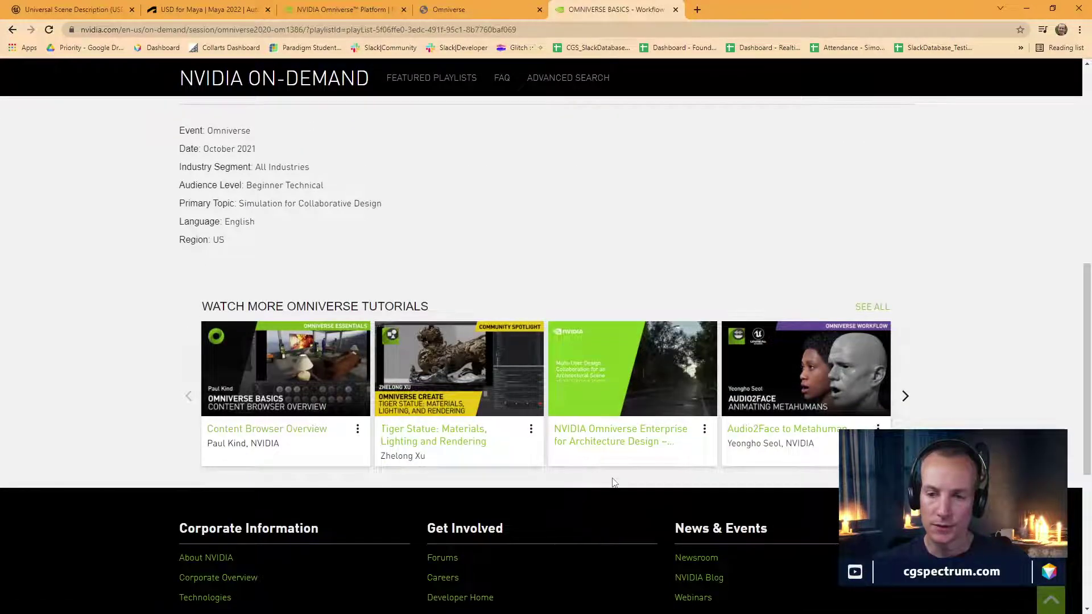
pyautogui.scroll(6, 580, 477)
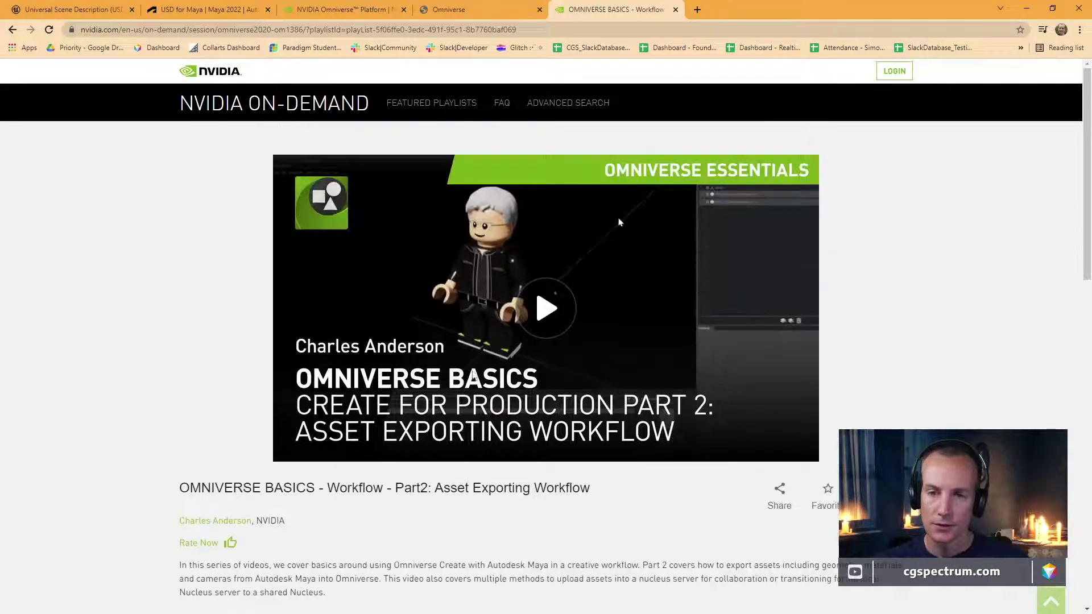
# Watch the asset exporting tutorial from about 00:56 in full screen, pause it at the "Verify the Maya connector" part and exit full screen
pyautogui.click(546, 304)
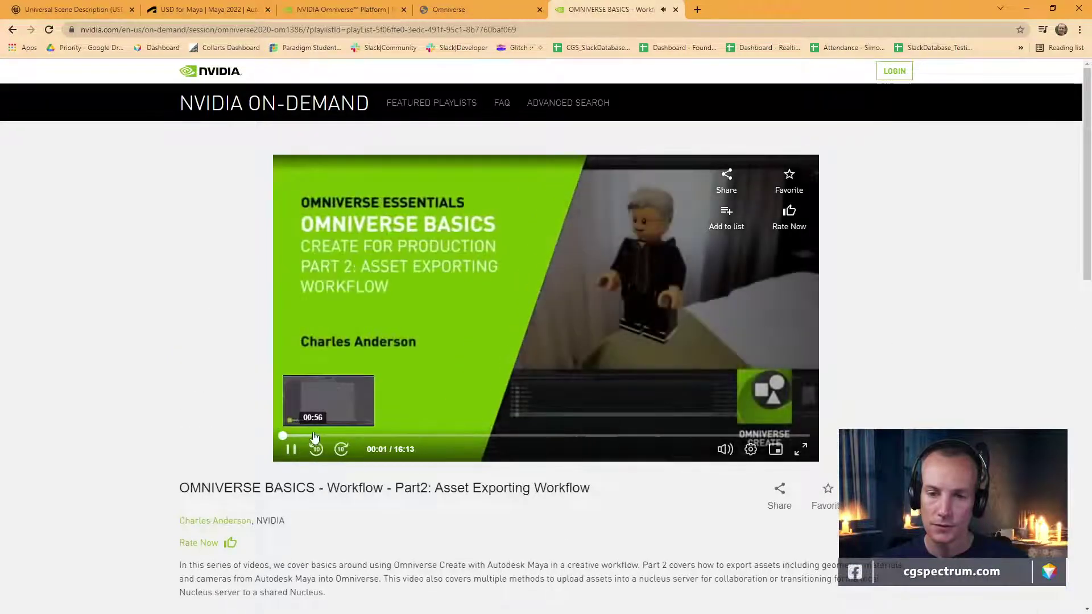
pyautogui.click(312, 435)
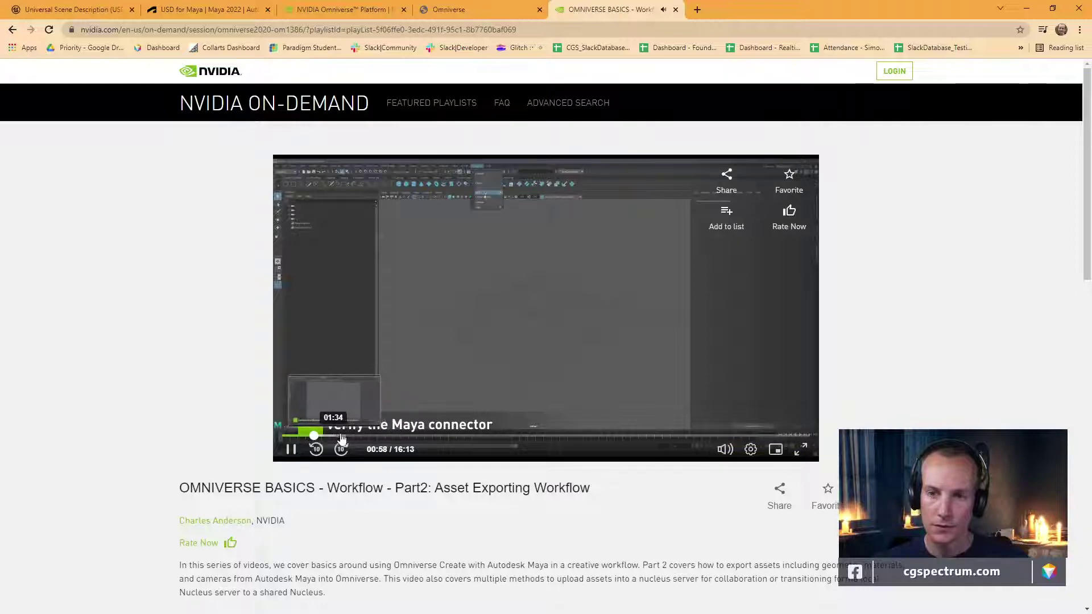
pyautogui.click(803, 452)
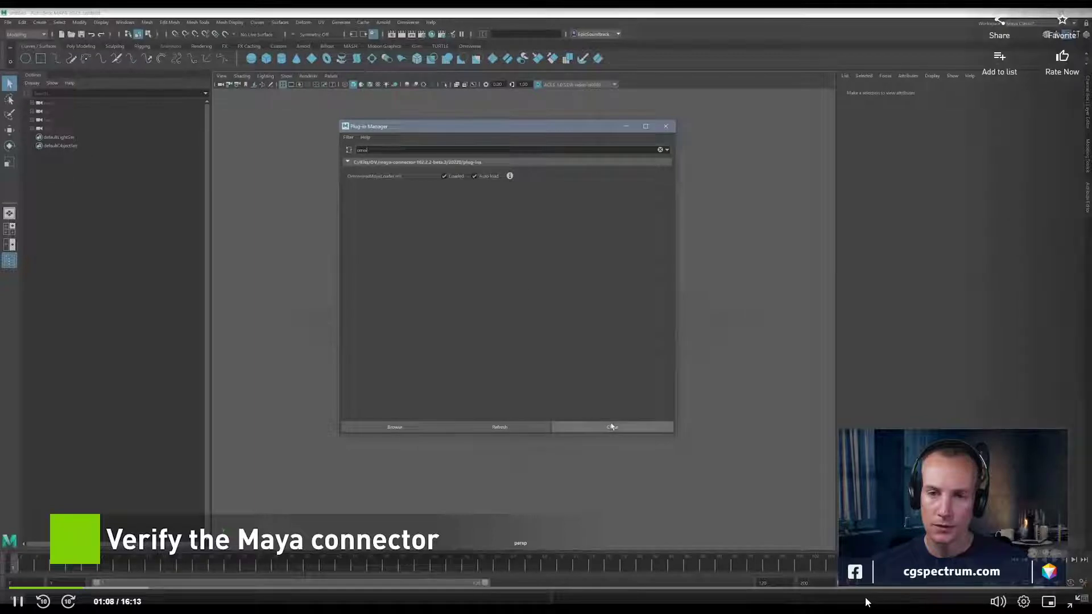
pyautogui.click(18, 601)
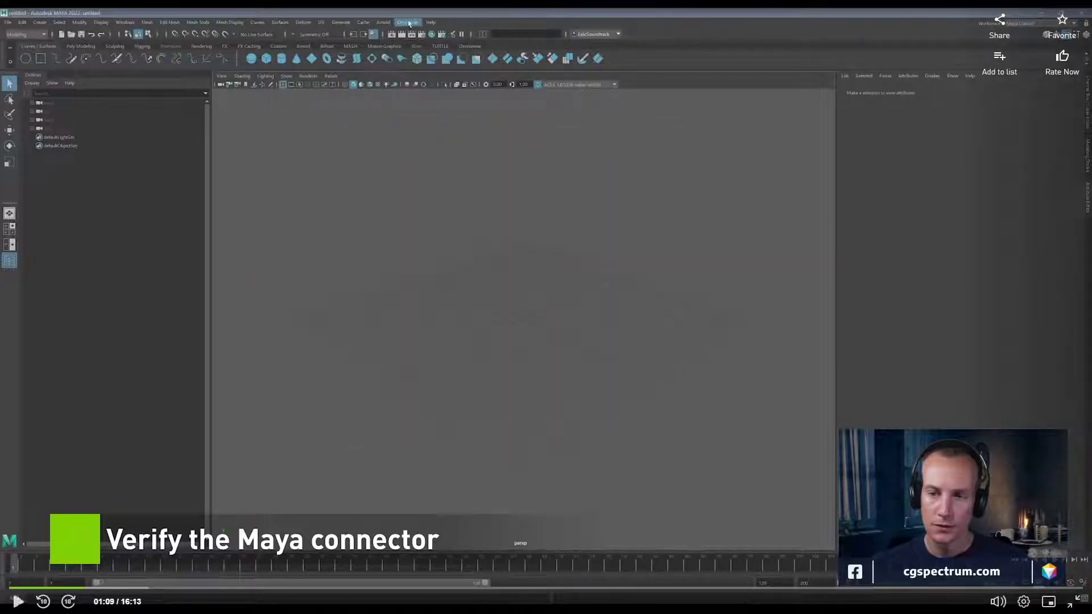
pyautogui.click(1076, 602)
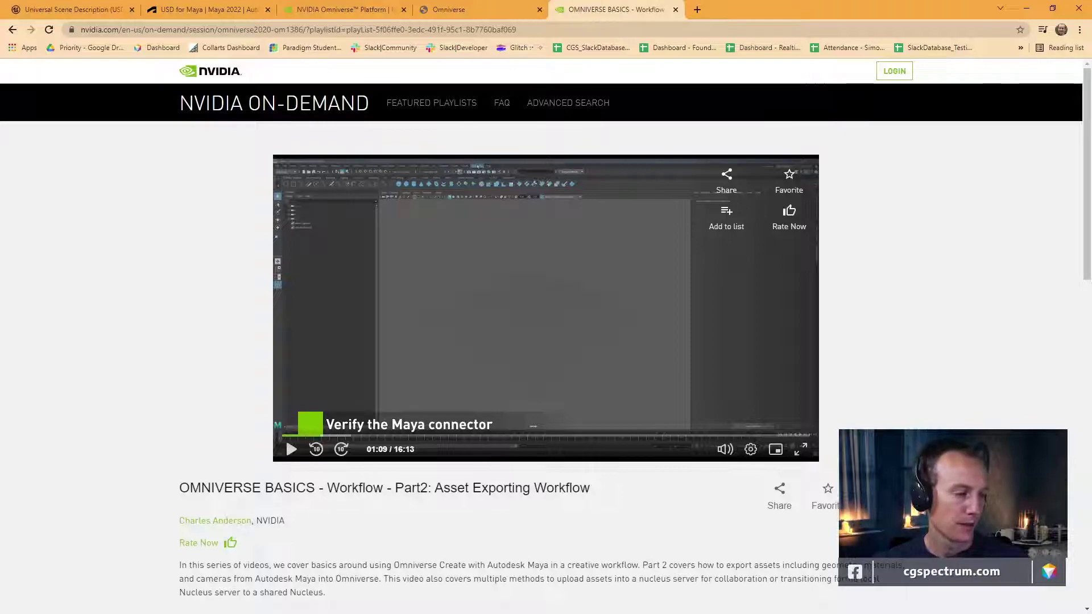
# Switch to Maya and view the whole MidNight_Rig robot and its joints in the perspective view
pyautogui.hotkey('alt', 'Tab')
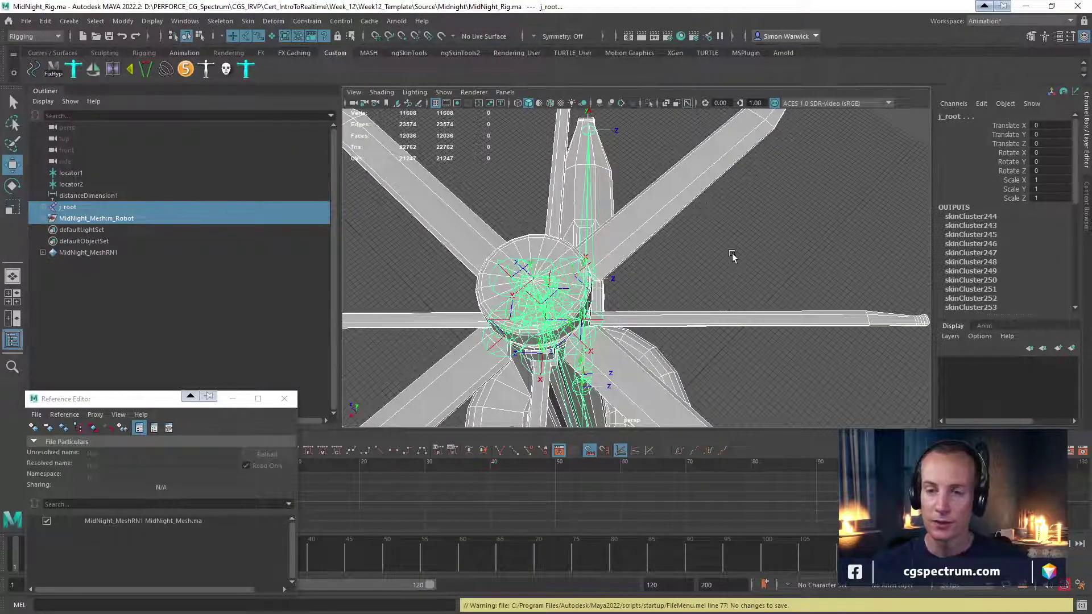
pyautogui.keyDown('alt'); pyautogui.moveTo(728, 255); pyautogui.dragTo(705, 230); pyautogui.keyUp('alt')
pyautogui.keyDown('alt'); pyautogui.moveTo(705, 230); pyautogui.dragTo(675, 229, button='middle'); pyautogui.keyUp('alt')
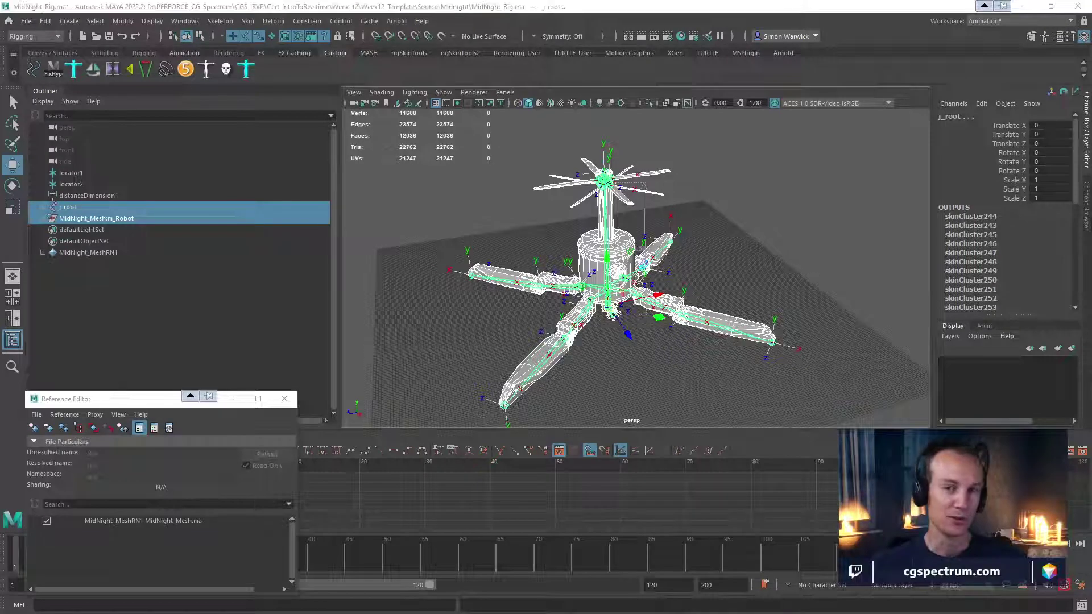
# Switch to Unreal Engine and move the SKM_Midnight_CtrlRig editor window away to show the Week12_Template level editor
pyautogui.hotkey('alt', 'Tab')
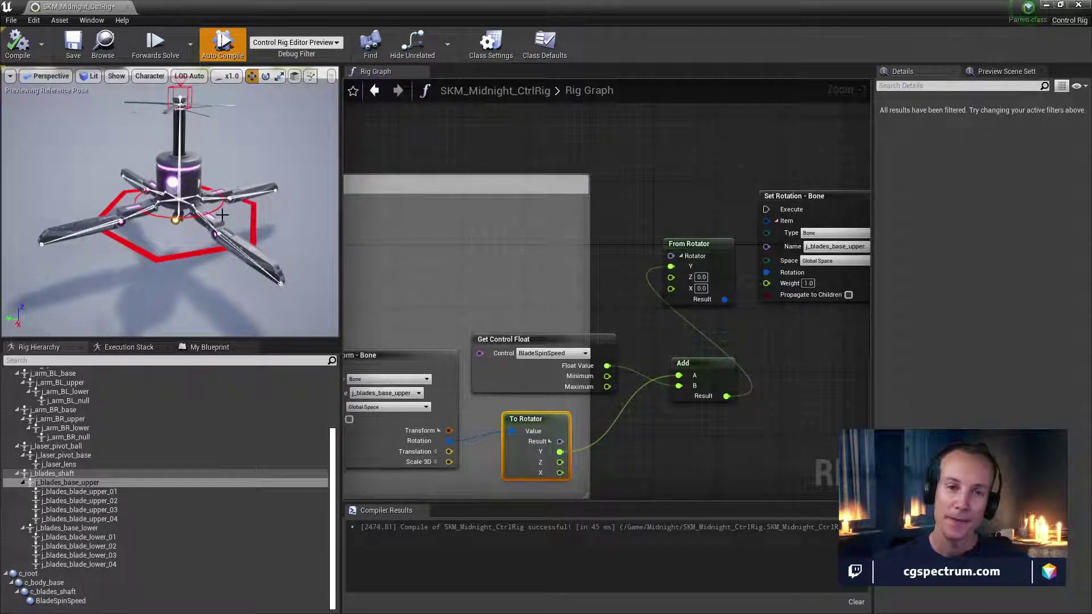
pyautogui.moveTo(554, 11); pyautogui.dragTo(540, 41)
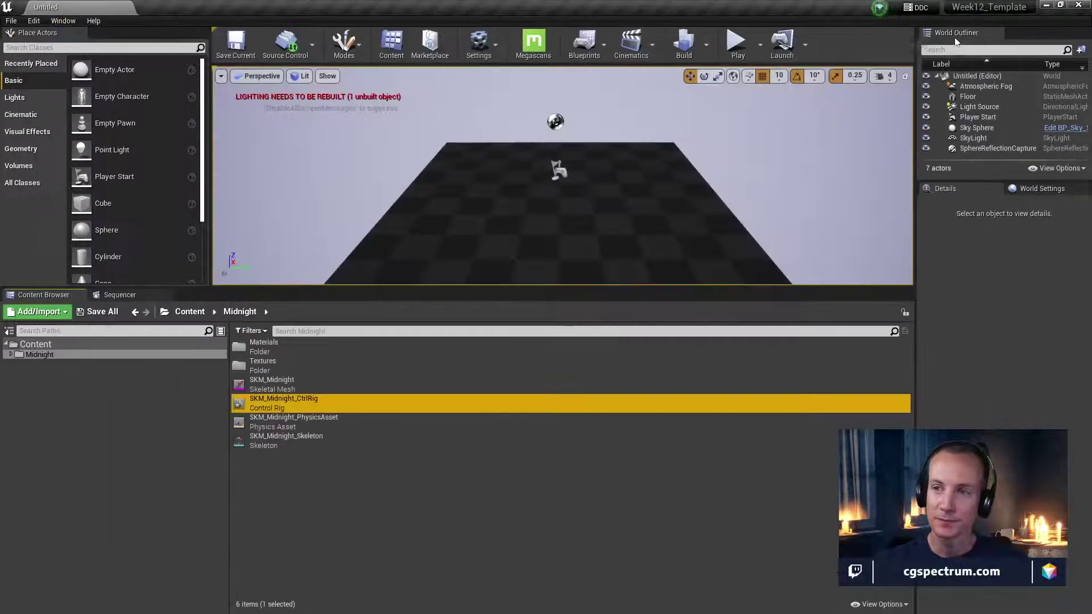
# Close the Unreal project, saving SKM_Midnight_CtrlRig and checking the asset out of source control
pyautogui.hotkey('alt', 'Tab')
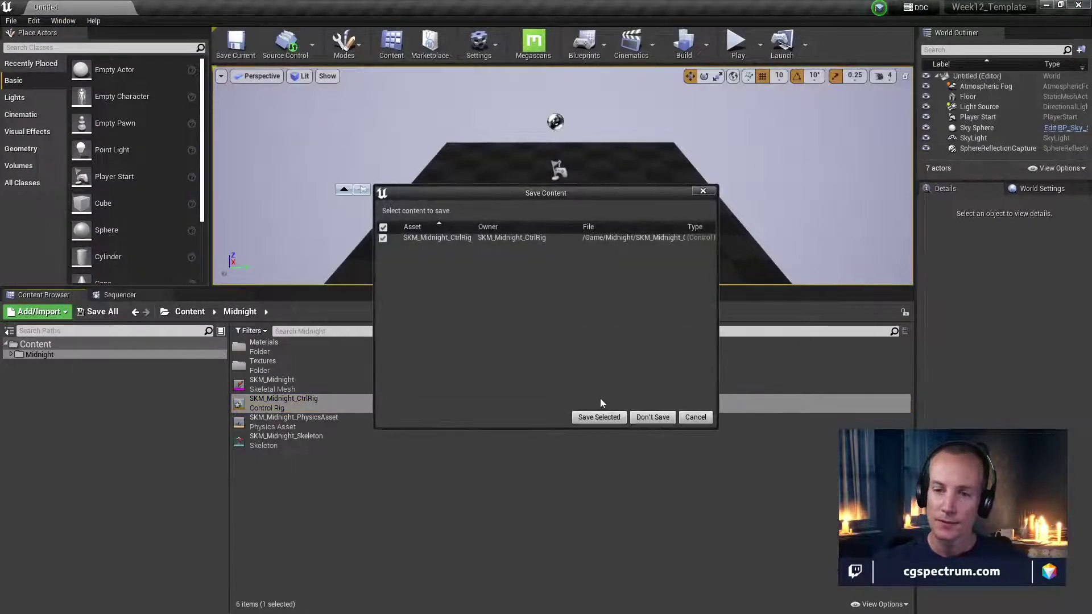
pyautogui.click(602, 418)
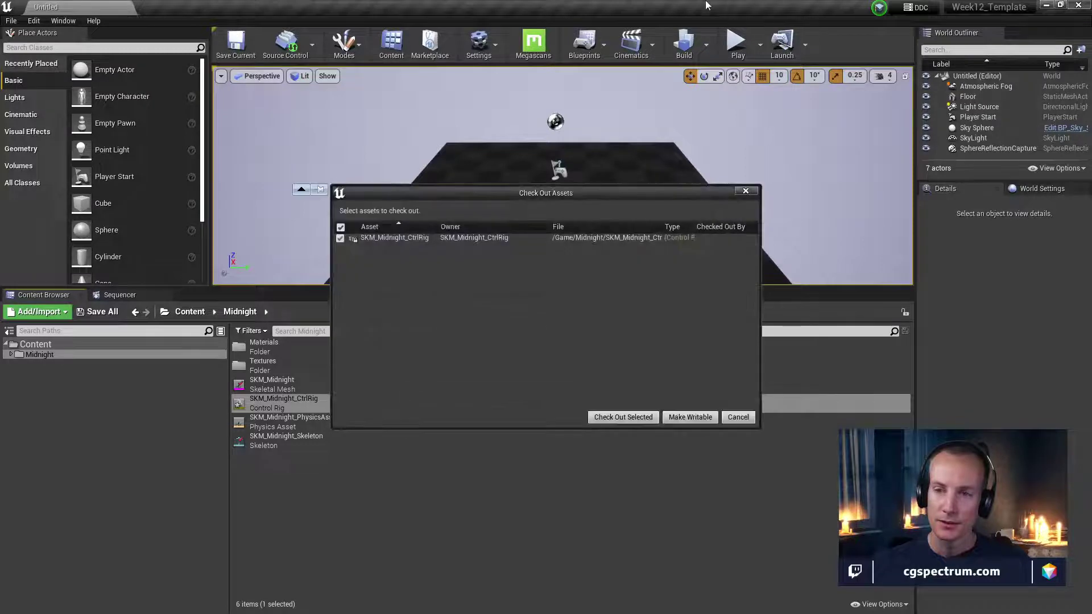
pyautogui.click(623, 417)
# Switch to Maya, try to save MidNight_Rig while closing it, and close it without saving the changes
pyautogui.hotkey('alt', 'Tab')
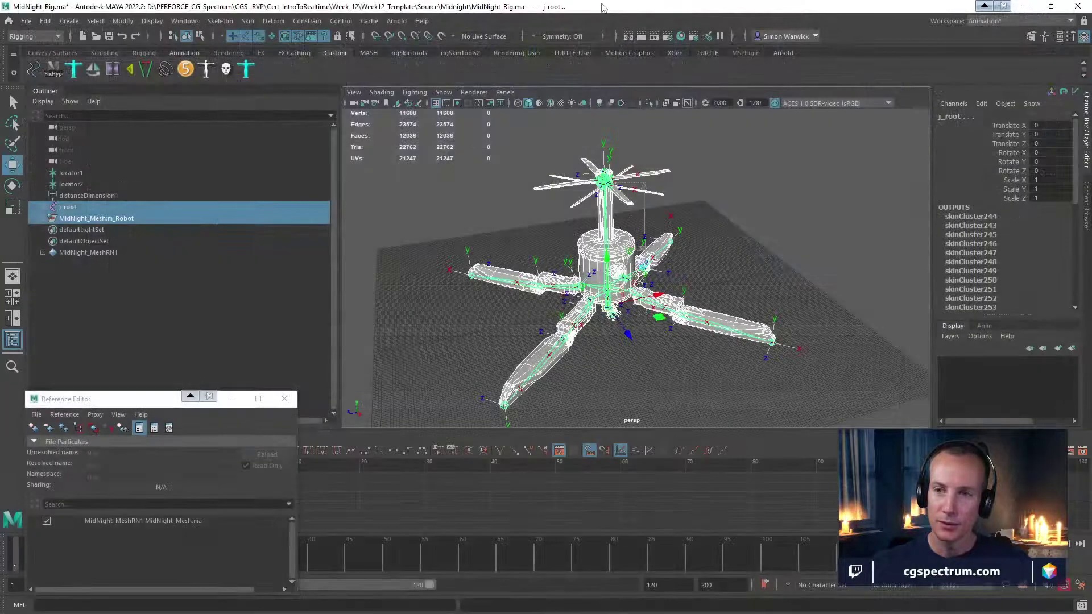
pyautogui.click(1077, 6)
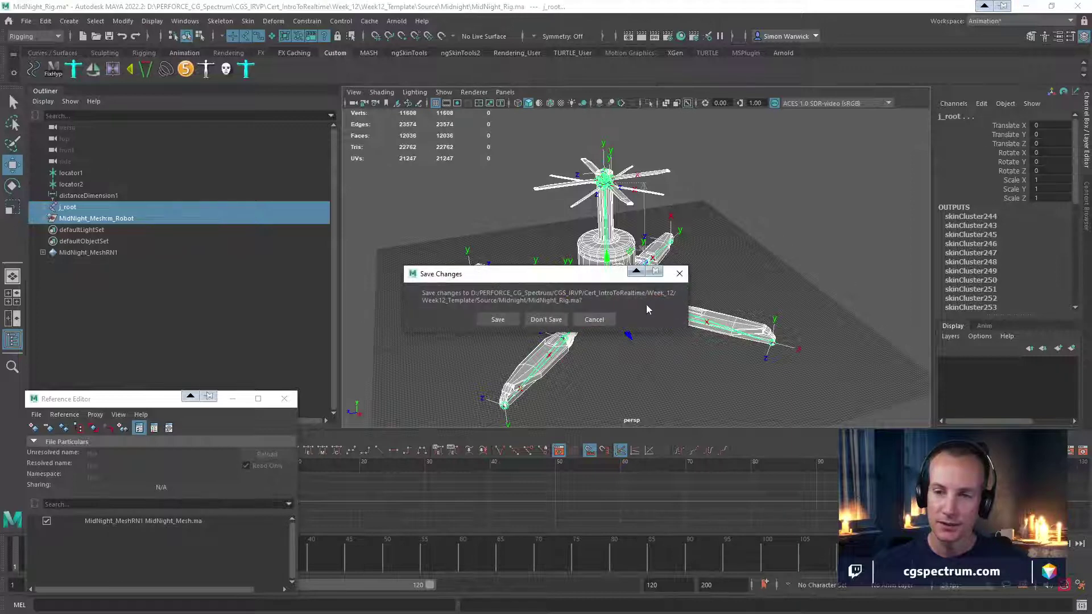
pyautogui.click(498, 320)
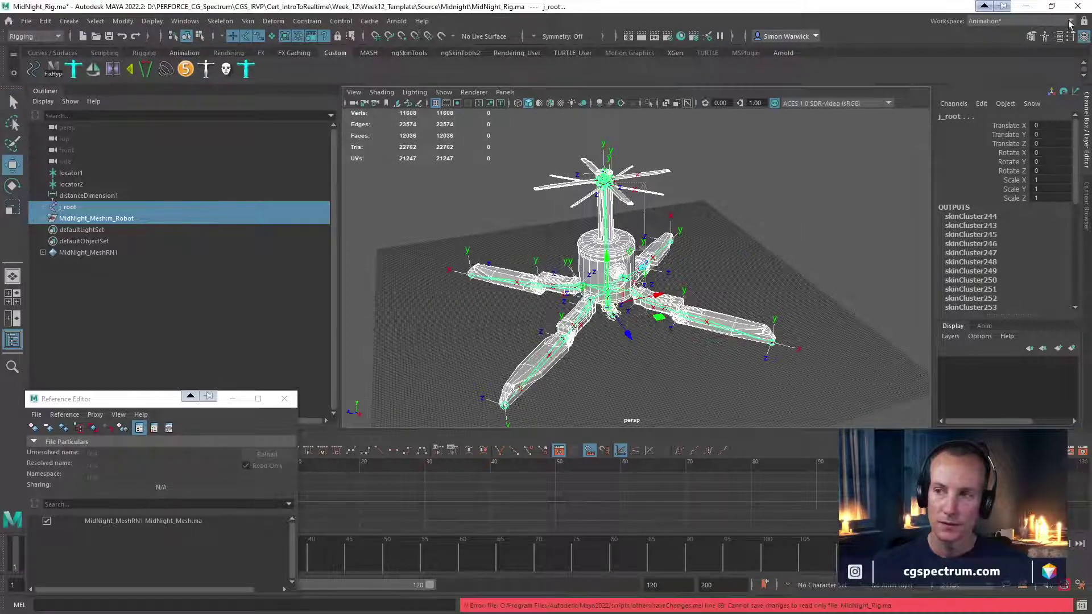
pyautogui.click(1078, 6)
pyautogui.click(546, 322)
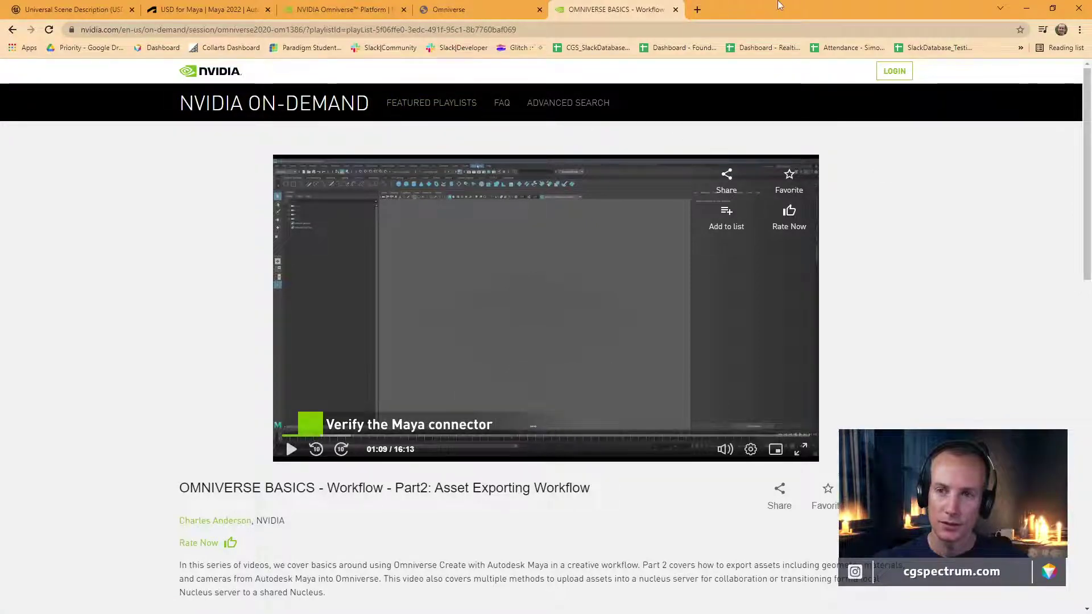
# Move the browser window aside, switch to a fresh Maya session with an untitled scene and close the leftover Reference Editor
pyautogui.moveTo(779, 6); pyautogui.dragTo(659, 95)
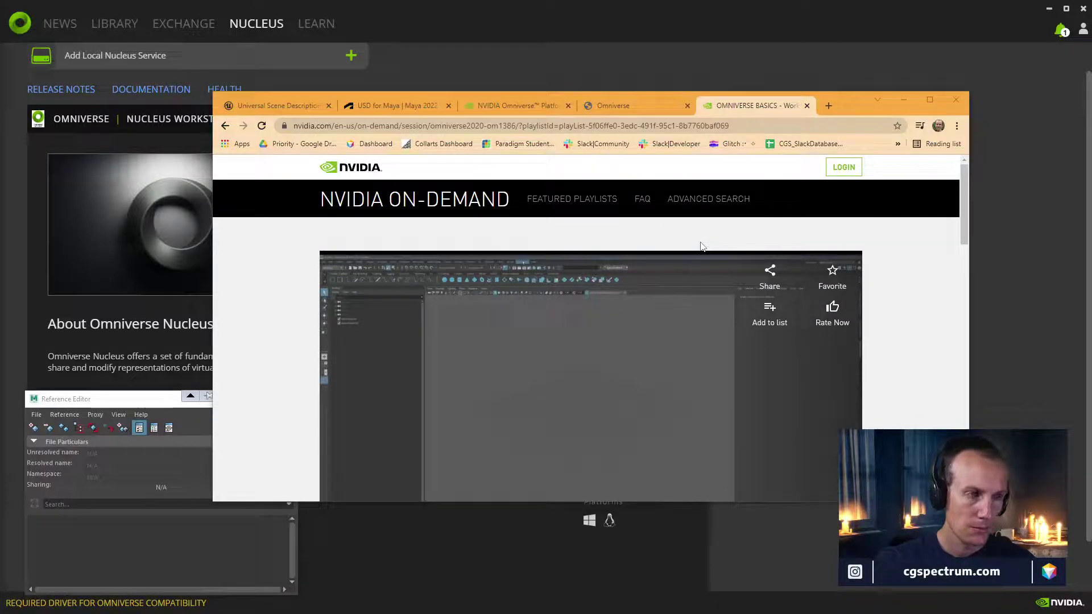
pyautogui.hotkey('alt', 'Tab')
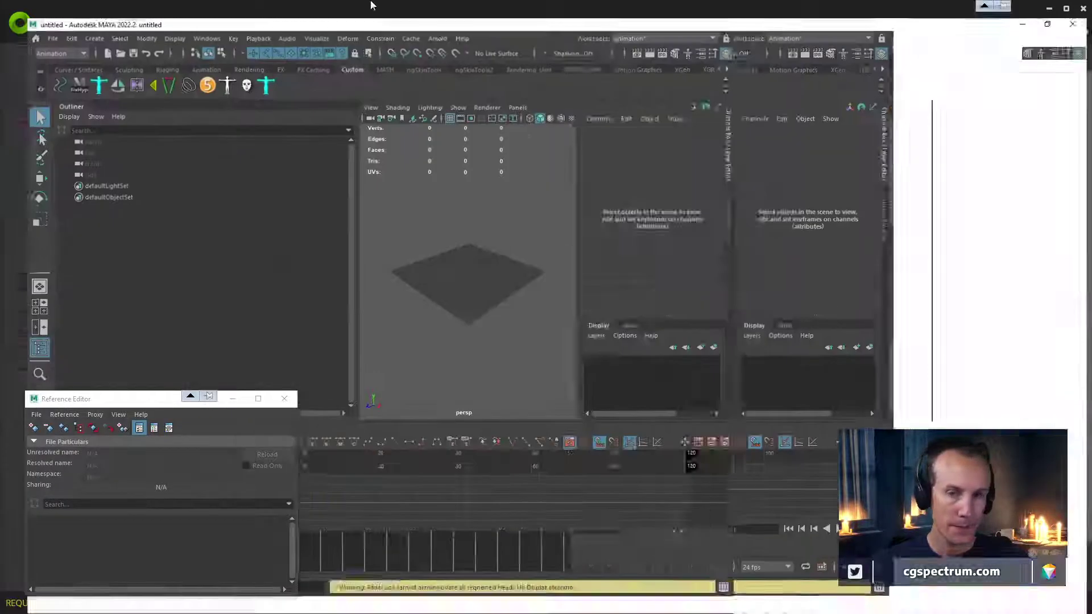
pyautogui.click(285, 398)
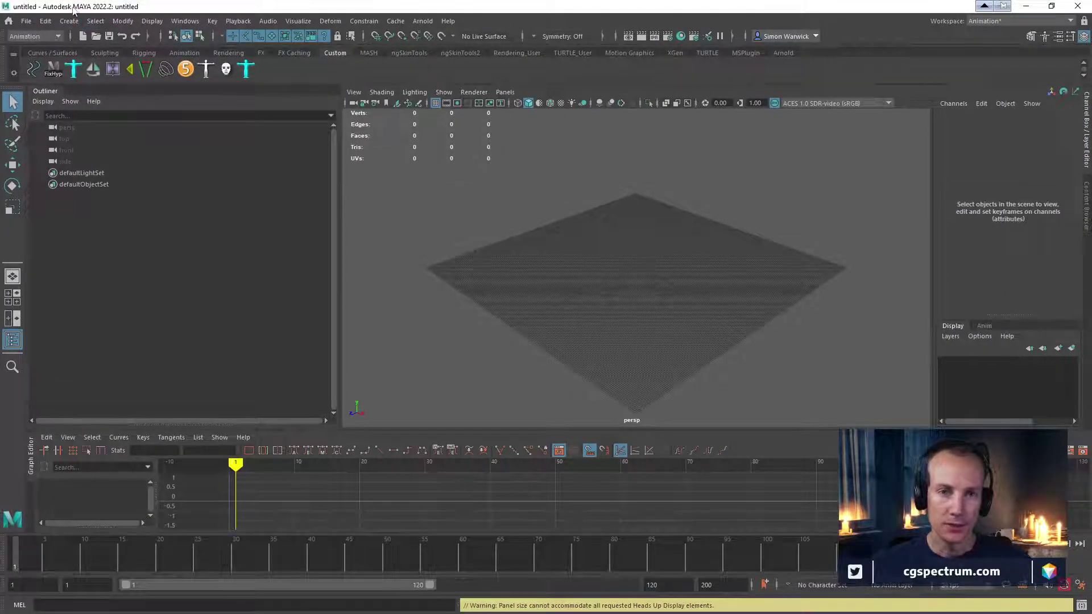
# Search Maya's Plug-in Manager for "usd" to check the USD plug-in's load settings, and close the manager
pyautogui.click(124, 23)
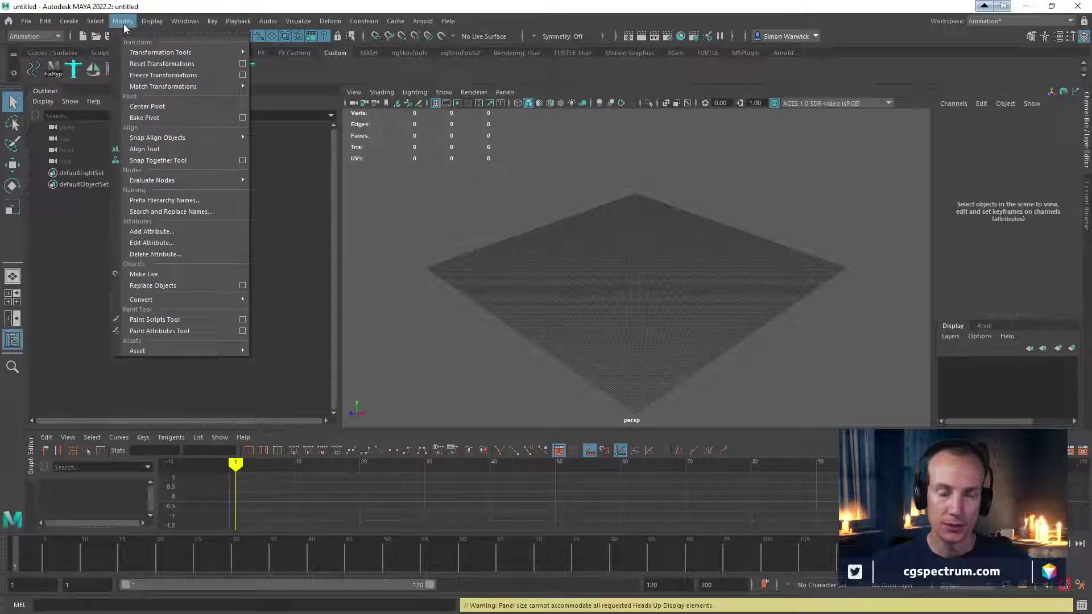
pyautogui.moveTo(149, 23)
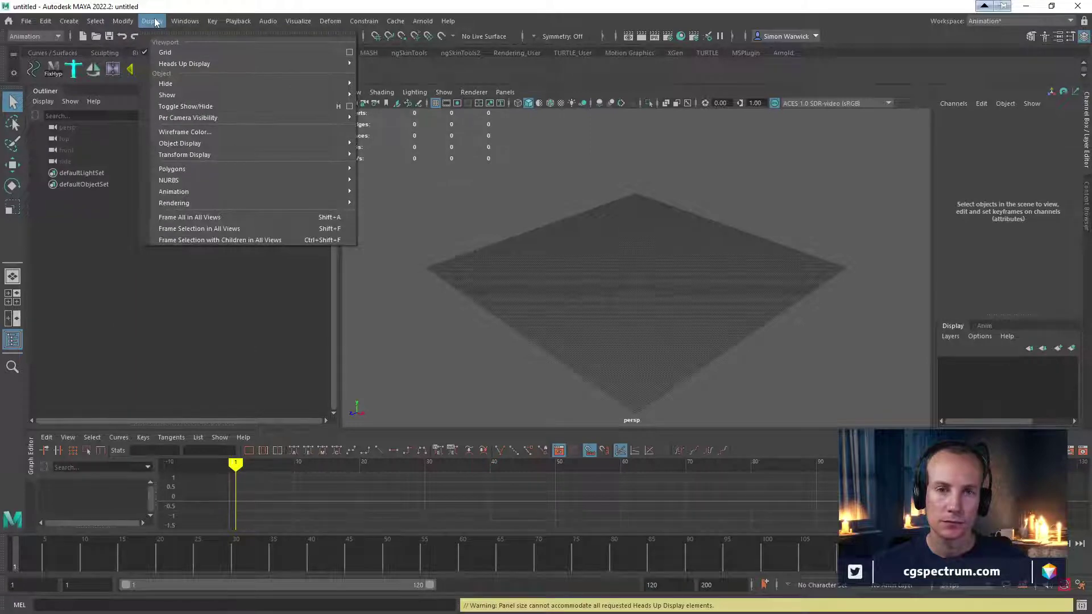
pyautogui.moveTo(284, 146)
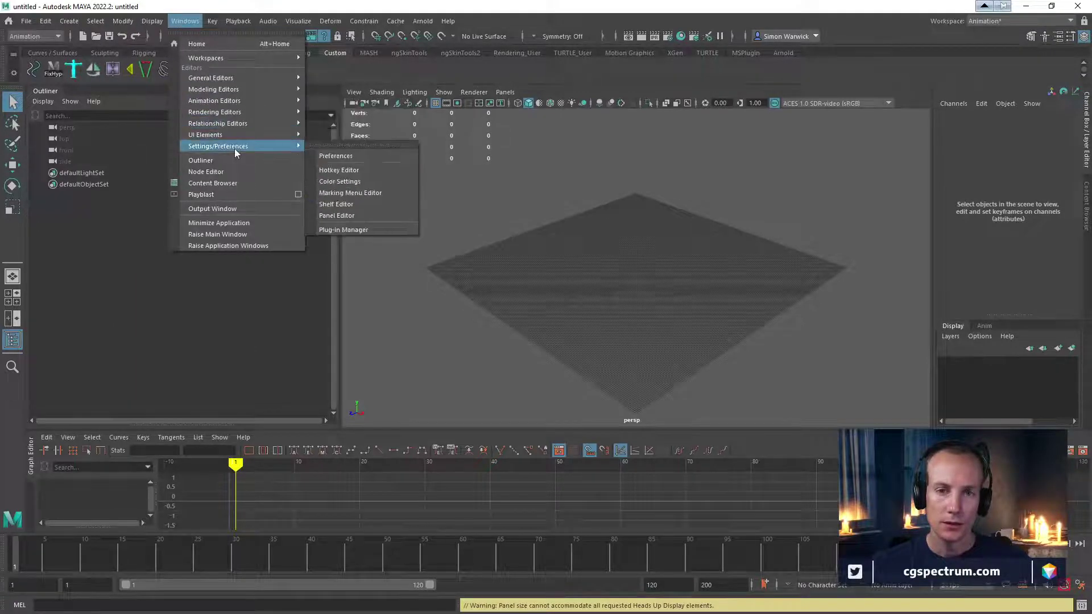
pyautogui.click(360, 230)
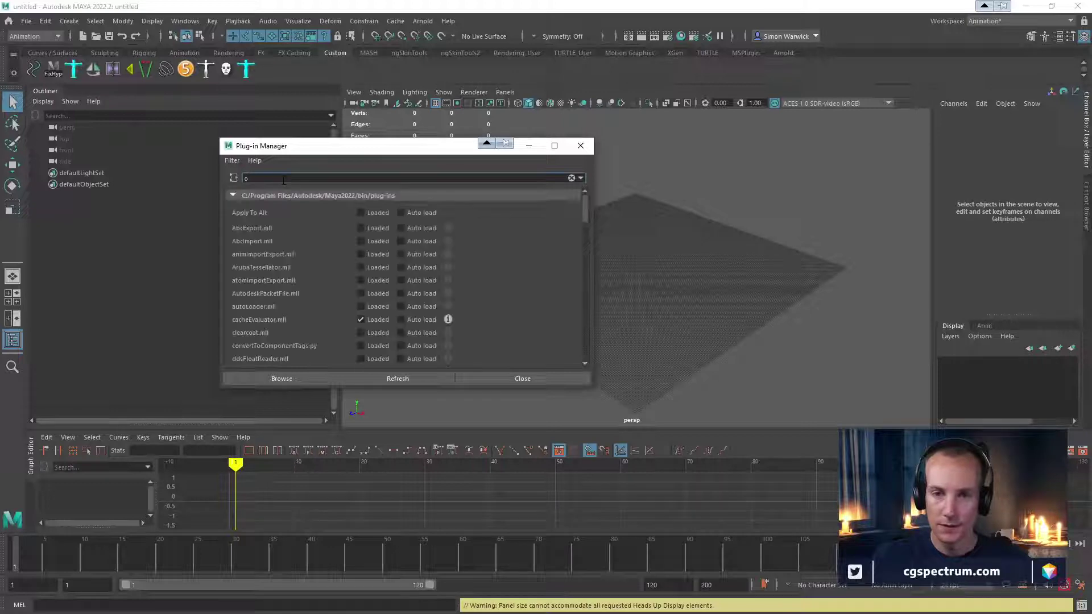
pyautogui.press('BackSpace')
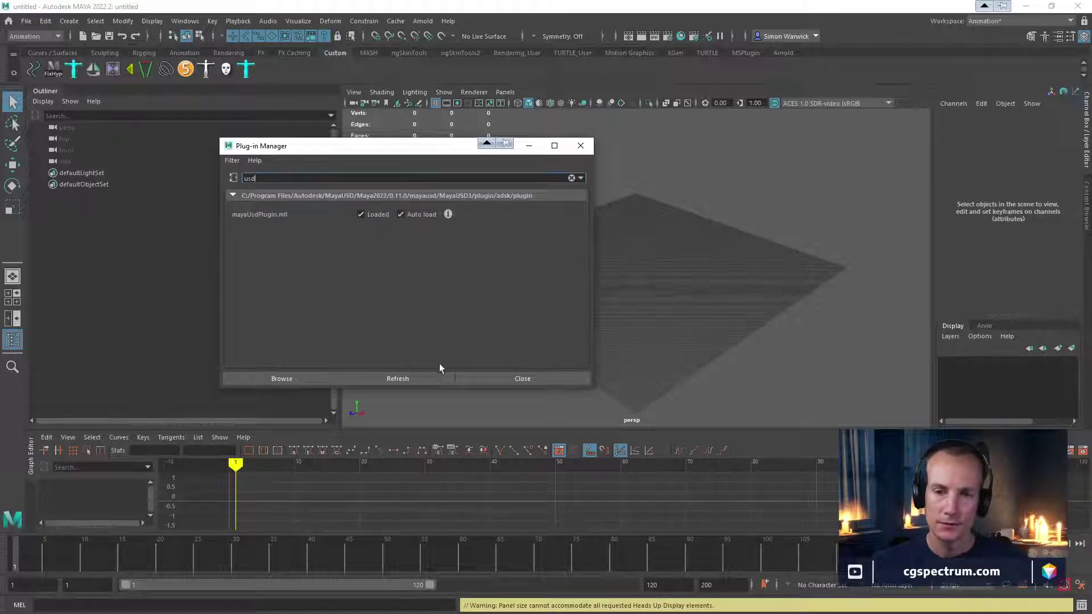
pyautogui.click(499, 380)
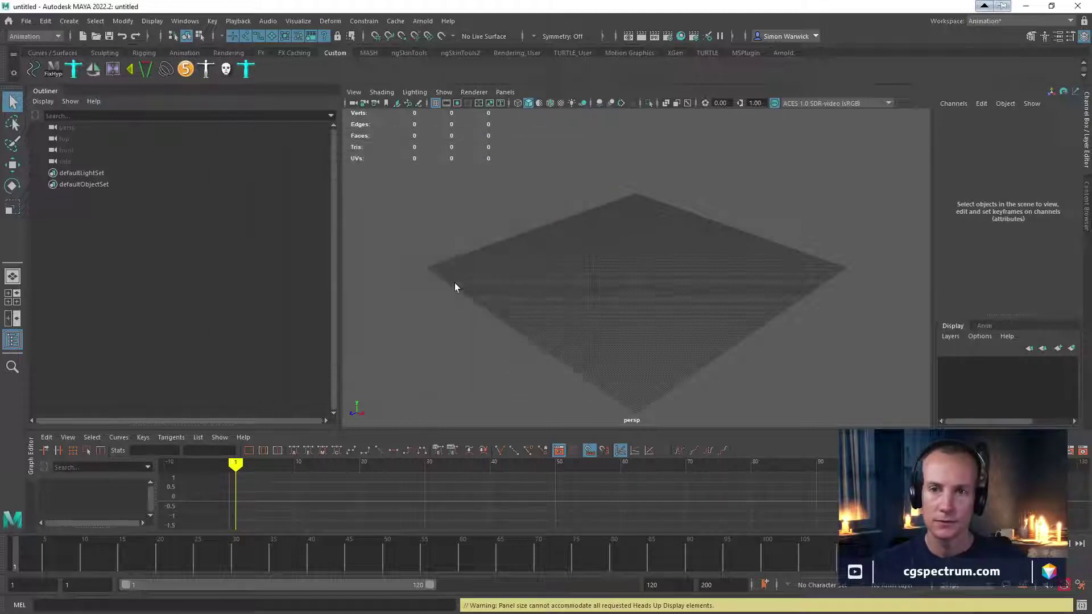
# Shrink the Maya window, switch to the browser and maximize it on the Omniverse Basics asset exporting tutorial
pyautogui.doubleClick(273, 6)
pyautogui.moveTo(665, 67); pyautogui.dragTo(668, 123)
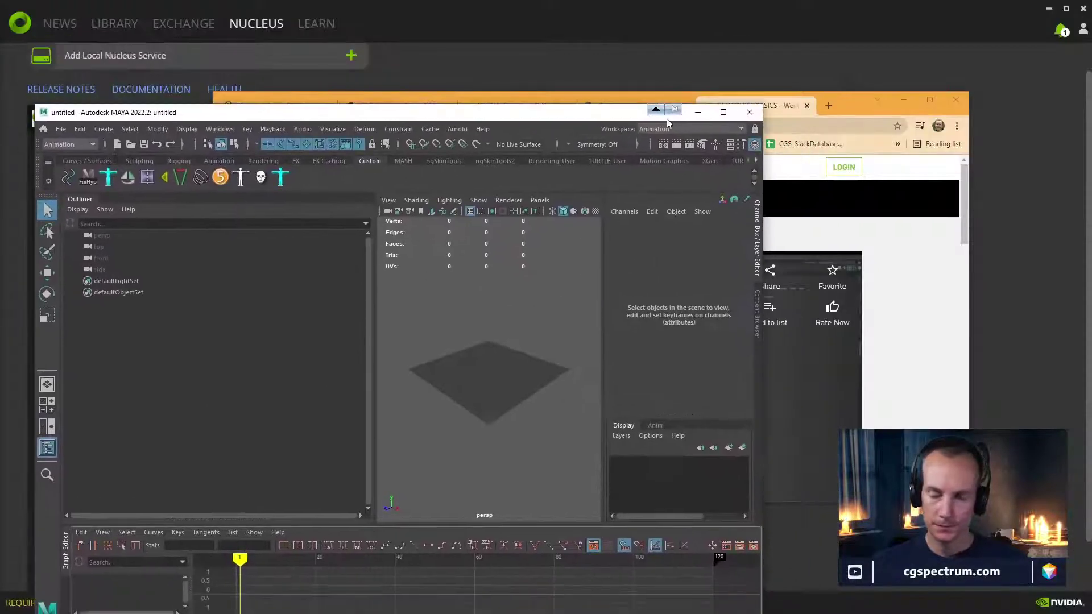
pyautogui.moveTo(854, 109); pyautogui.dragTo(854, 93)
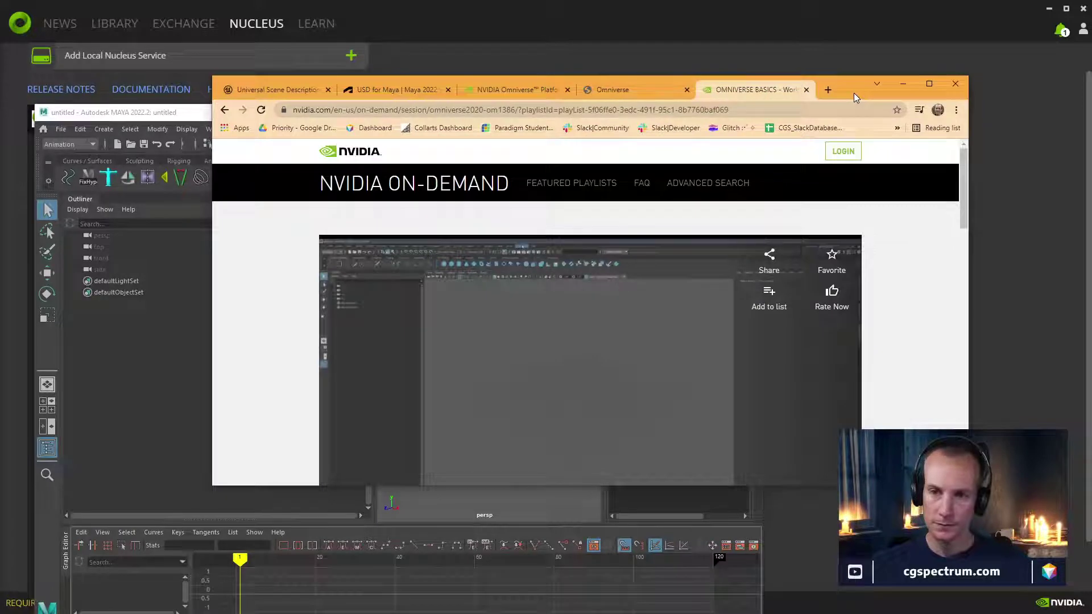
pyautogui.click(634, 90)
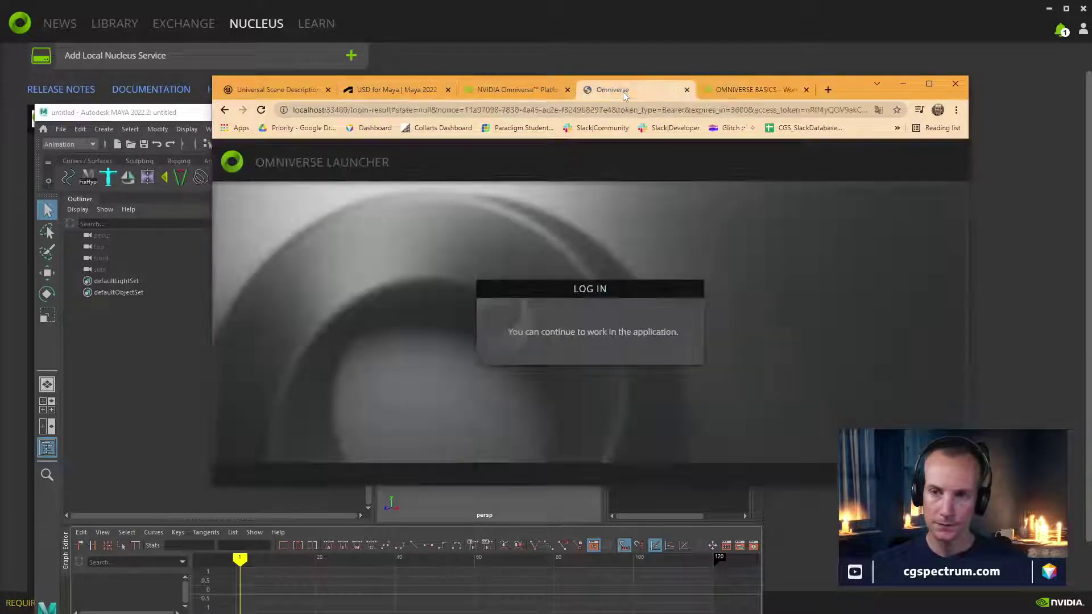
pyautogui.click(756, 90)
pyautogui.doubleClick(850, 94)
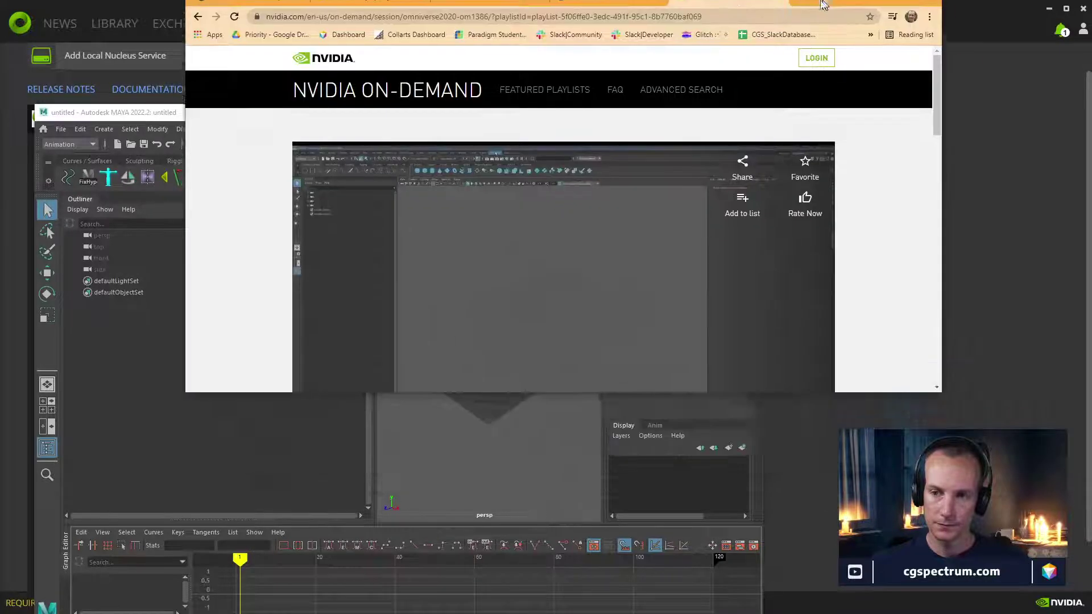
# Replay the "Install the latest Maya Connector" part of the tutorial in full screen, pause it at about 00:20 and exit full screen
pyautogui.click(305, 442)
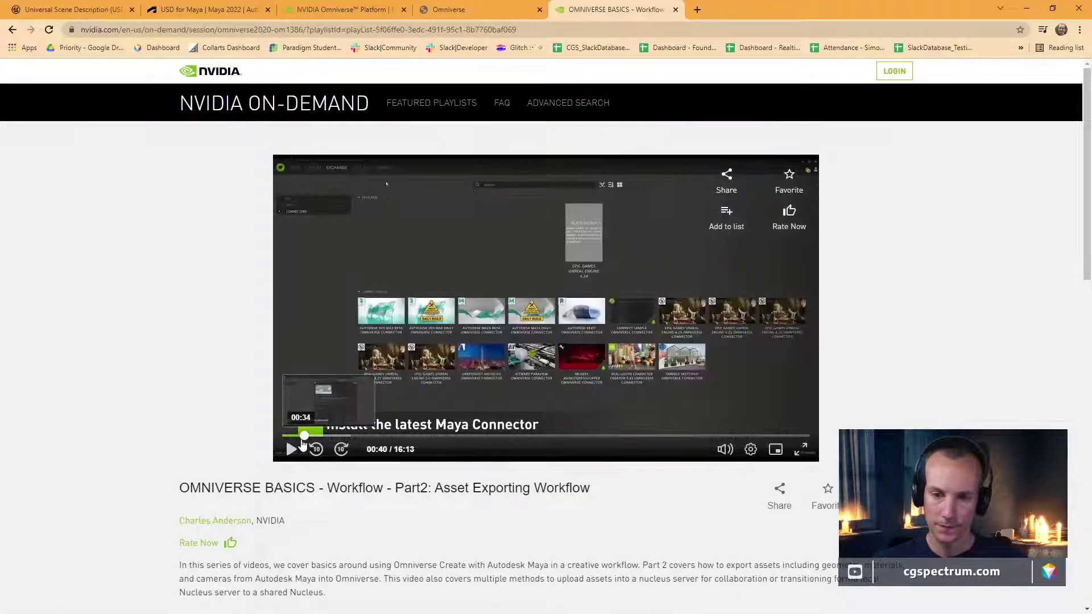
pyautogui.click(291, 449)
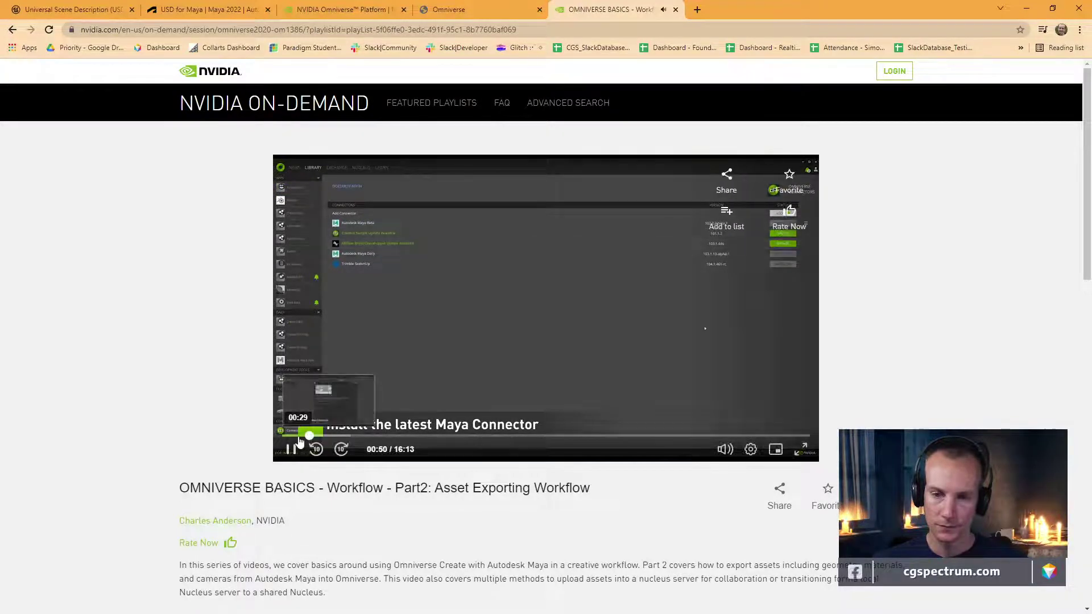
pyautogui.click(298, 436)
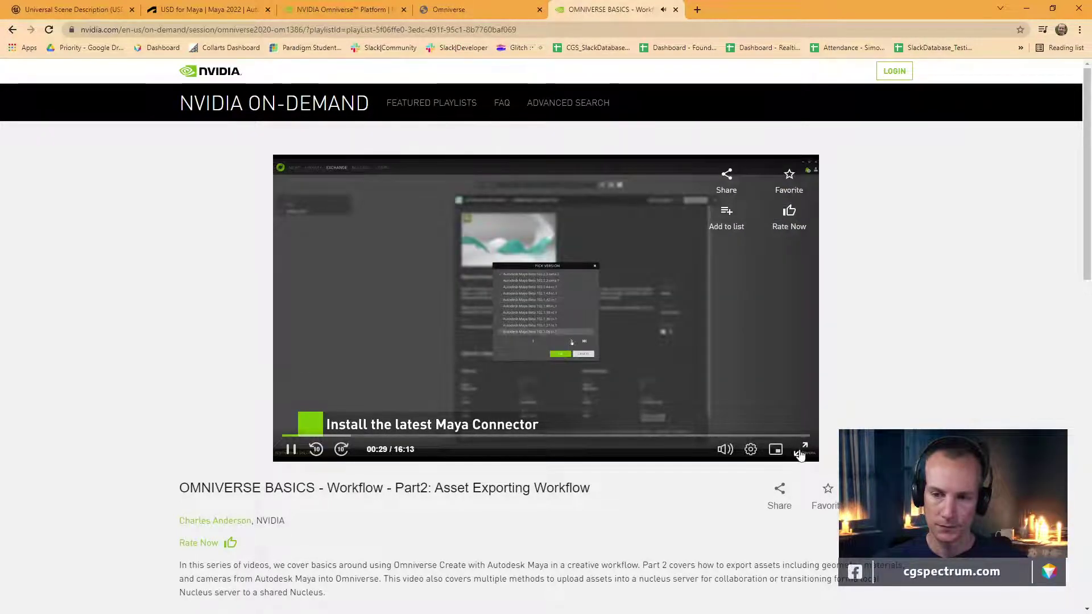
pyautogui.click(802, 450)
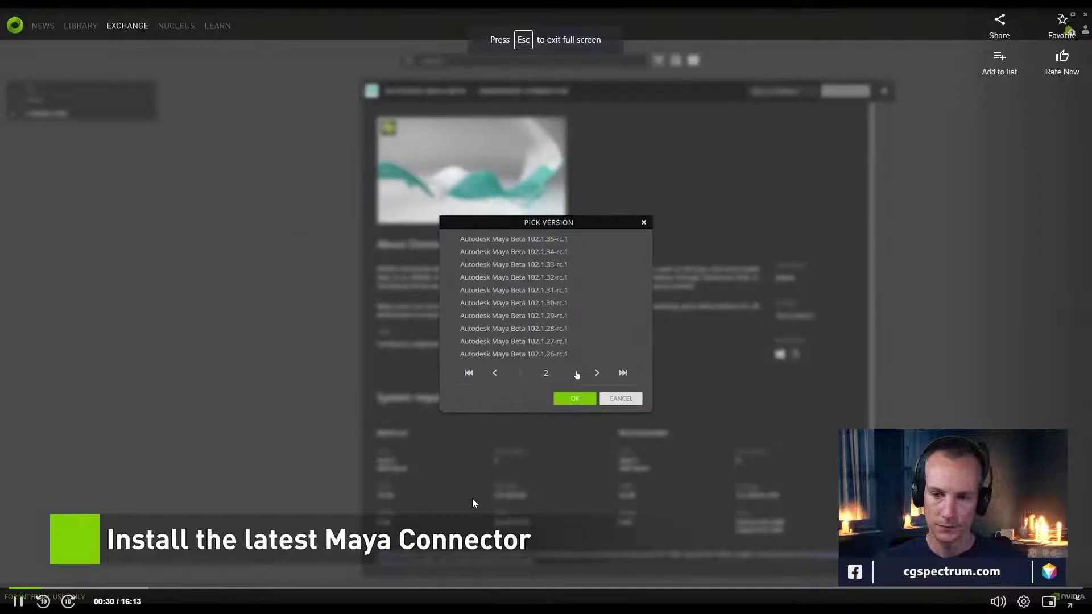
pyautogui.click(28, 589)
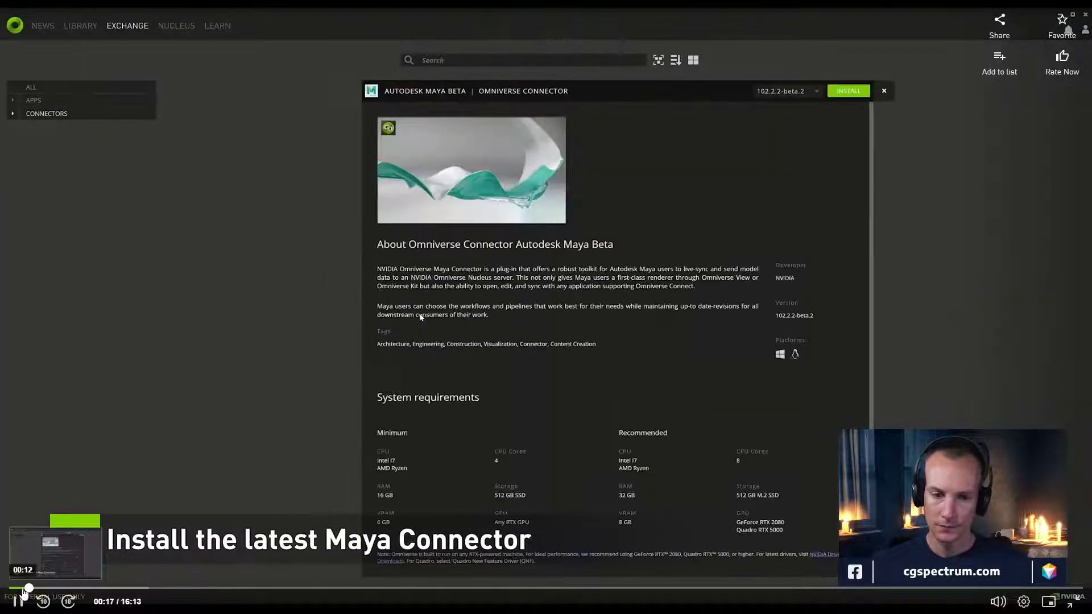
pyautogui.click(17, 589)
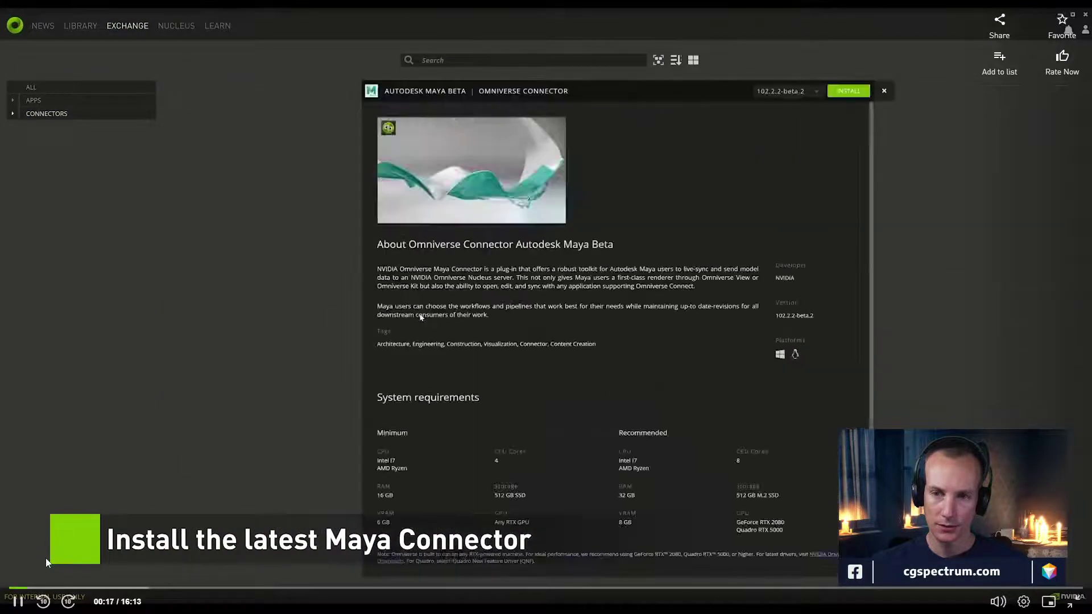
pyautogui.click(17, 601)
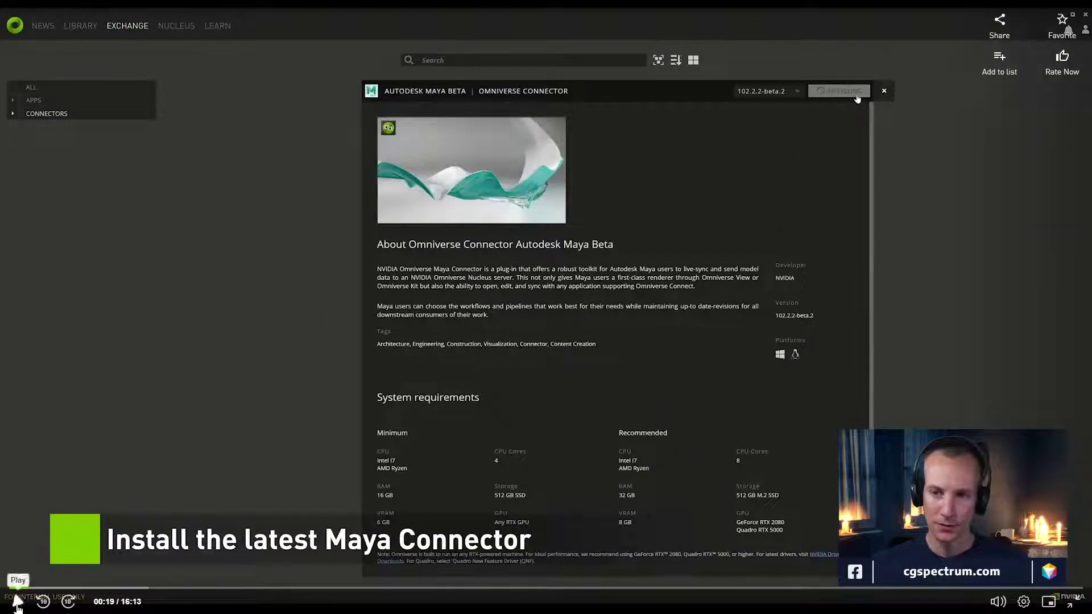
pyautogui.click(25, 606)
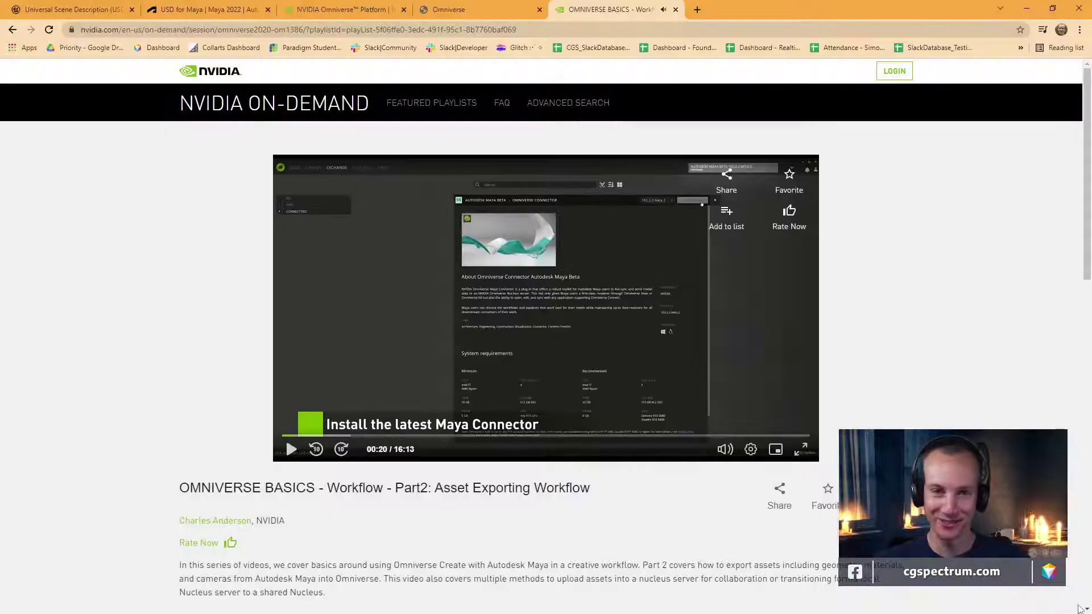
pyautogui.click(1069, 604)
# Switch to the Omniverse Launcher and install the Autodesk Maya Omniverse Connector, version 102.2.3, from the Exchange connectors
pyautogui.moveTo(789, 5); pyautogui.dragTo(731, 172)
pyautogui.click(539, 44)
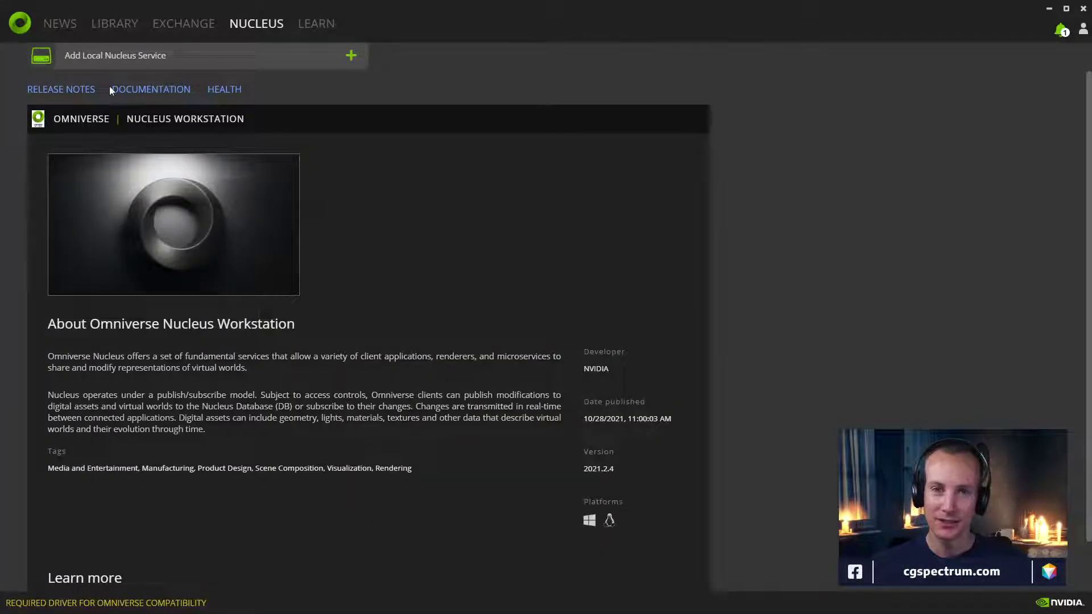
pyautogui.click(161, 26)
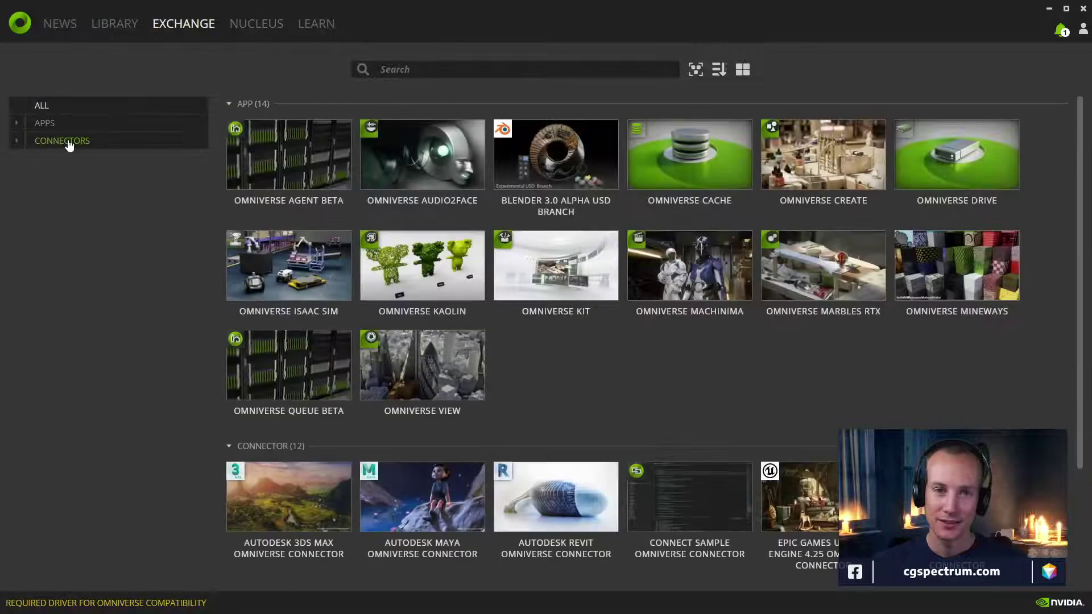
pyautogui.click(67, 142)
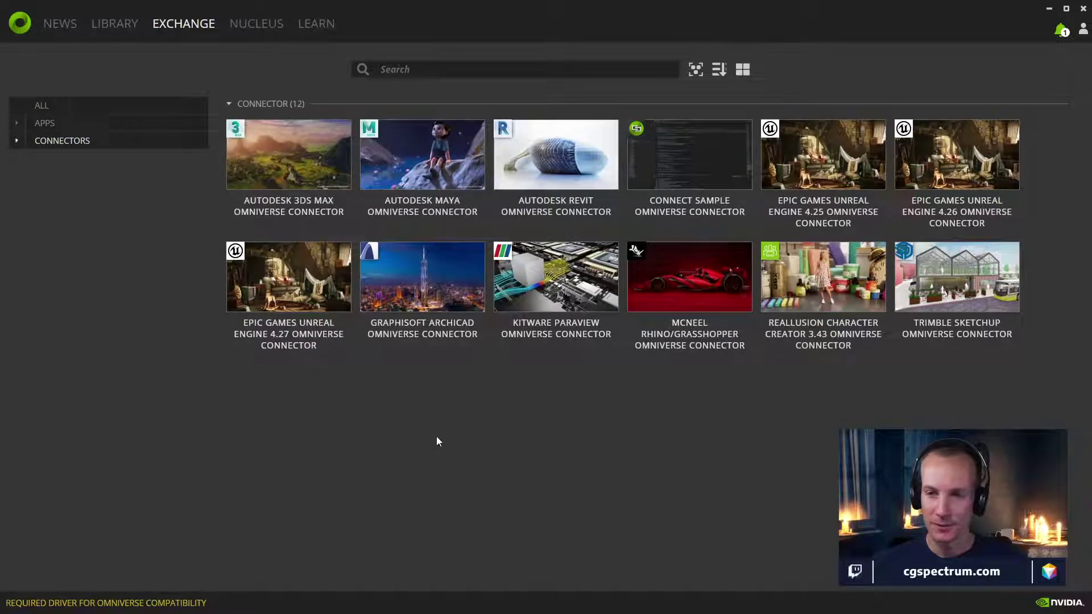
pyautogui.click(444, 209)
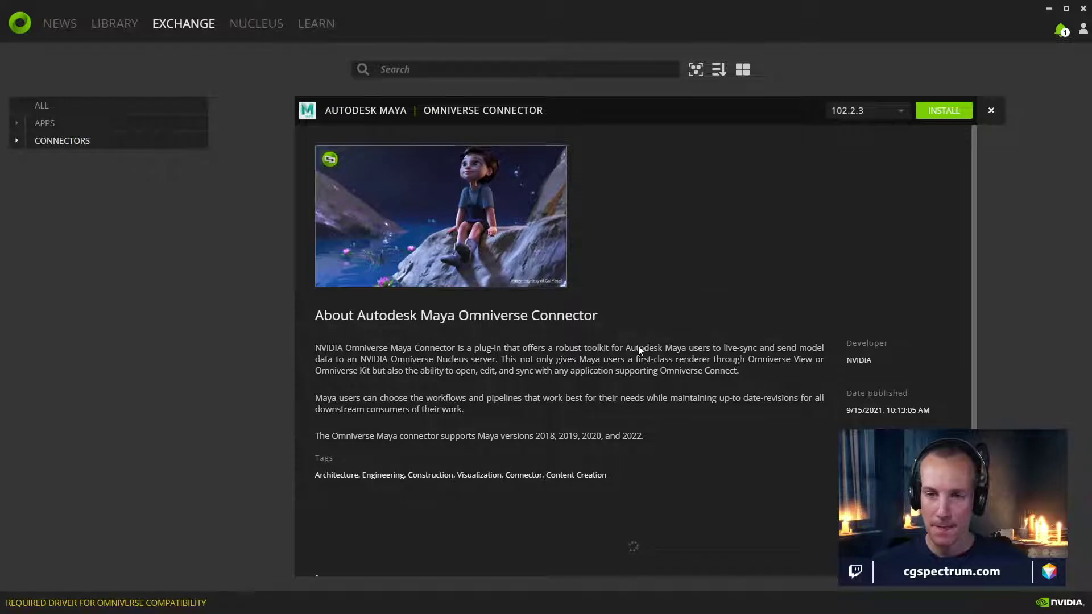
pyautogui.click(954, 109)
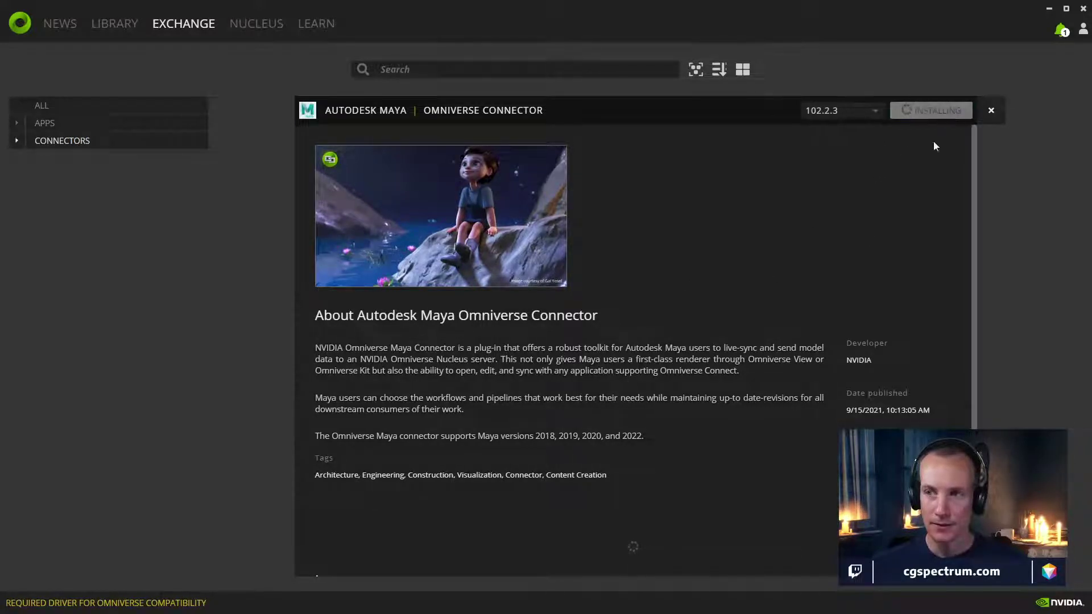
# Install the Epic Games Unreal Engine 4.27 Omniverse Connector, version 103.1.125, from the Exchange connectors
pyautogui.click(55, 142)
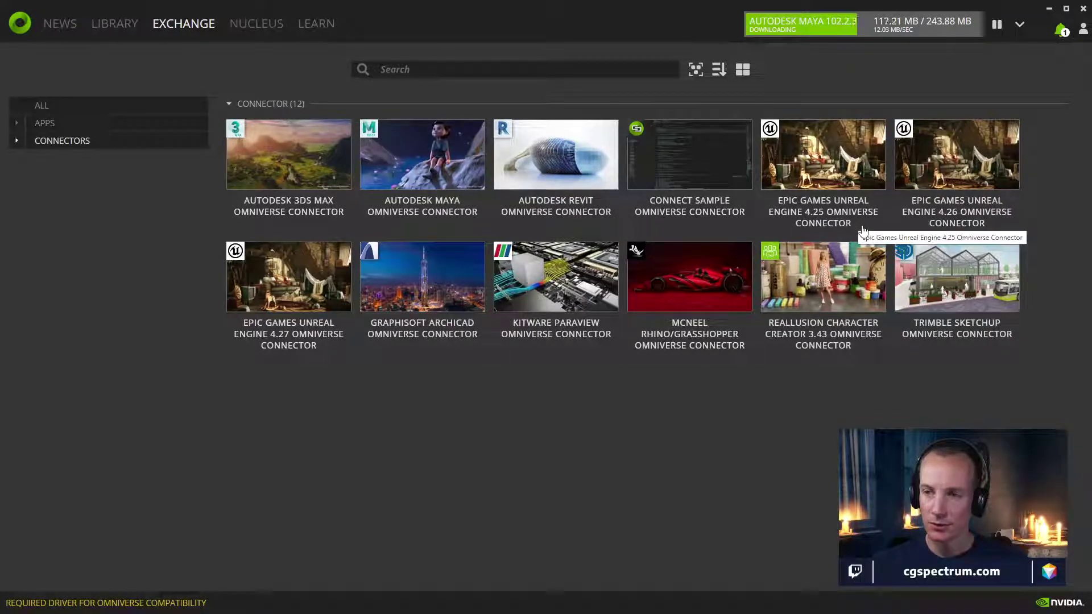
pyautogui.click(310, 328)
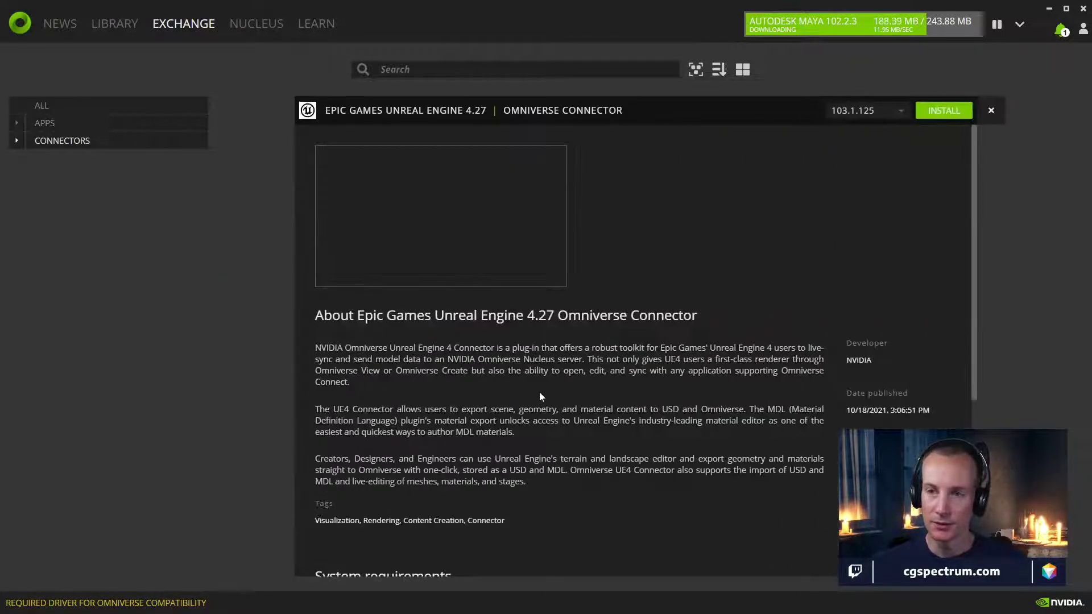
pyautogui.click(943, 111)
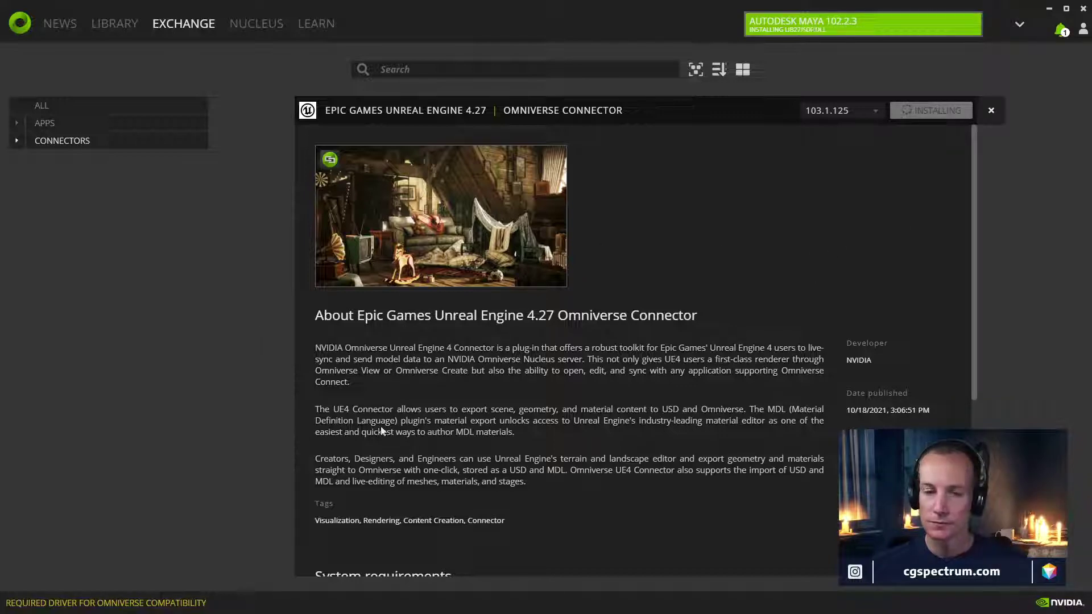
# Switch to Maya and run the Omniverse UE 4.27 plugins installation into the default Epic Games UE_4.27 plugin folder
pyautogui.hotkey('alt', 'Tab')
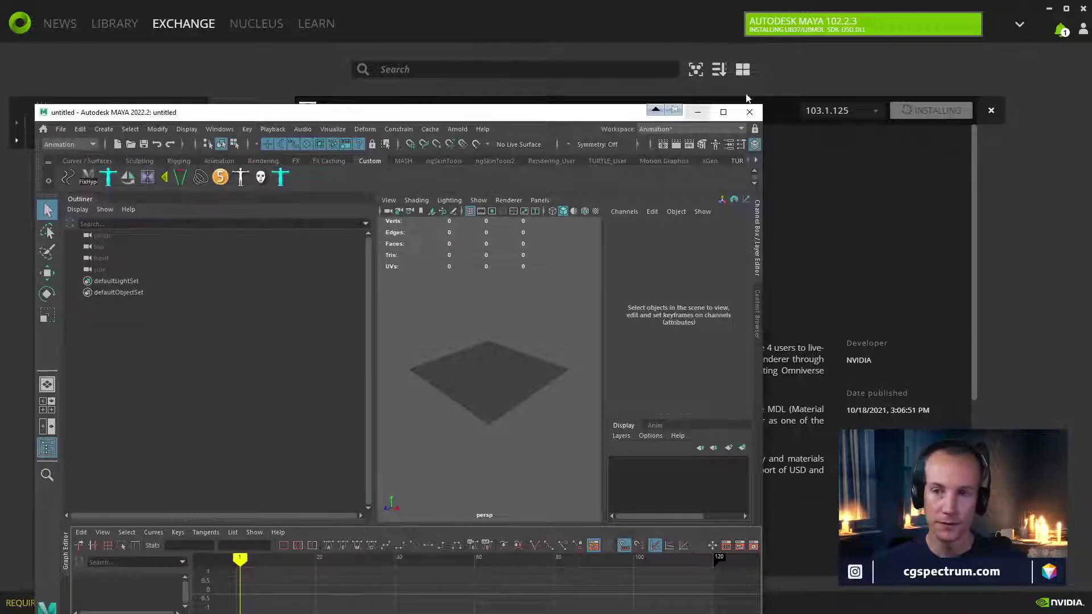
pyautogui.hotkey('alt', 'Tab')
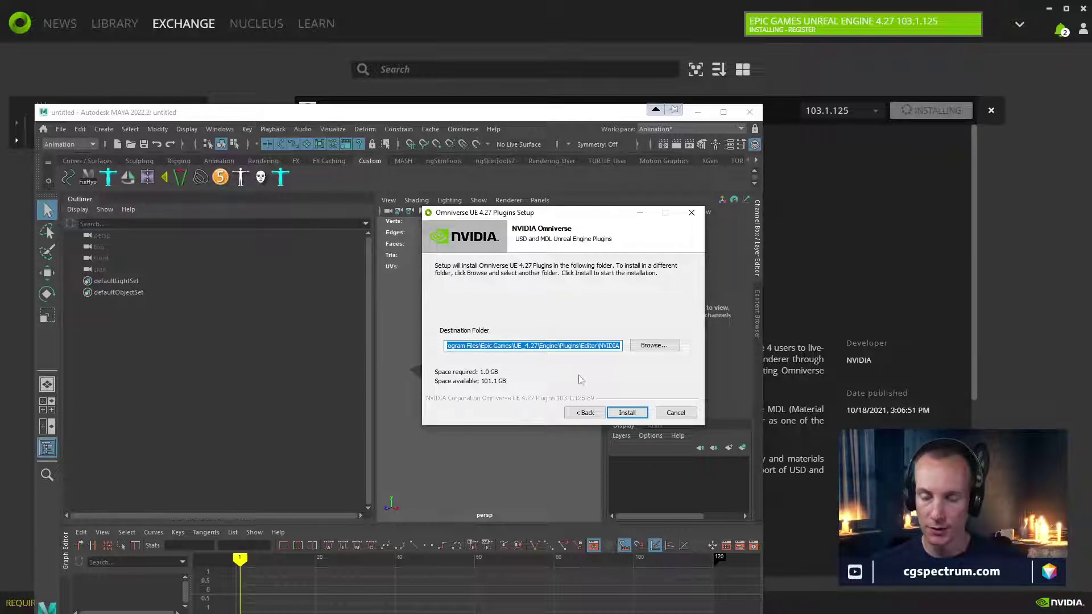
pyautogui.click(617, 414)
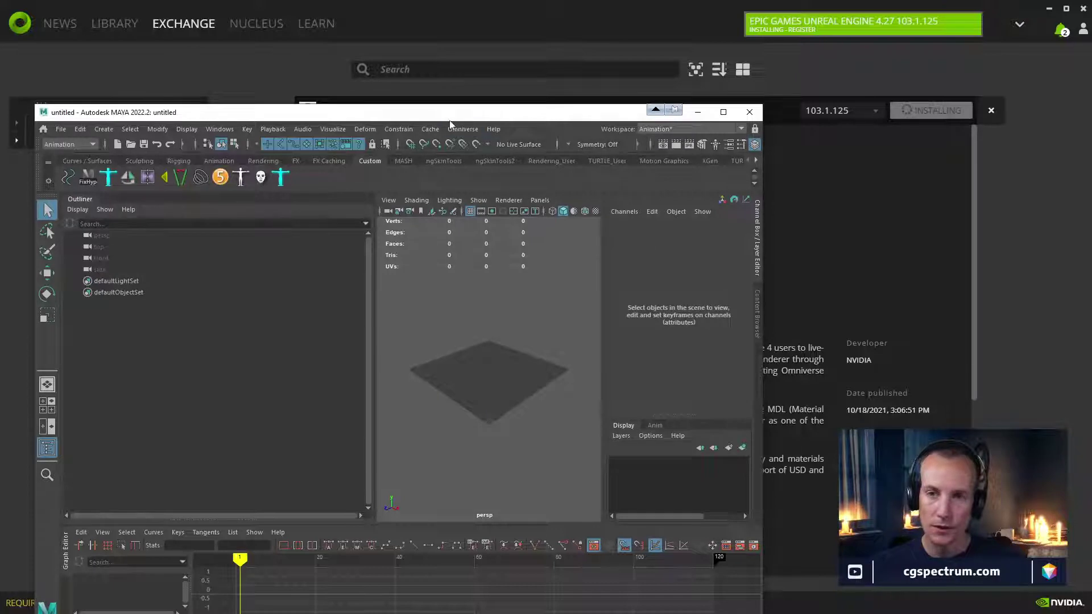
# Reposition the Maya window on the desktop and examine the available Omniverse commands
pyautogui.moveTo(450, 121); pyautogui.dragTo(533, 44)
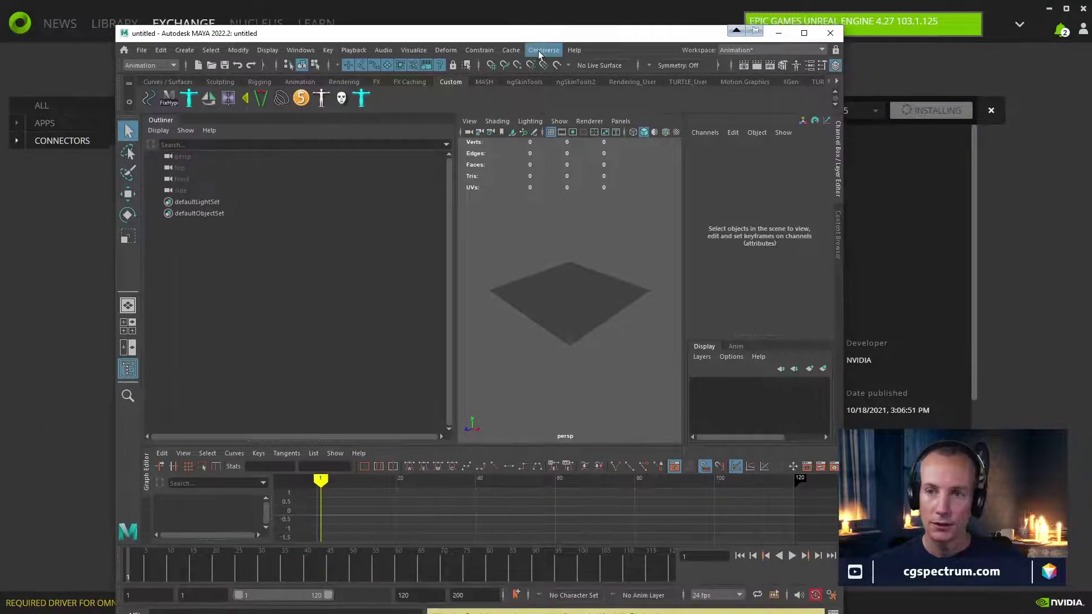
pyautogui.click(543, 50)
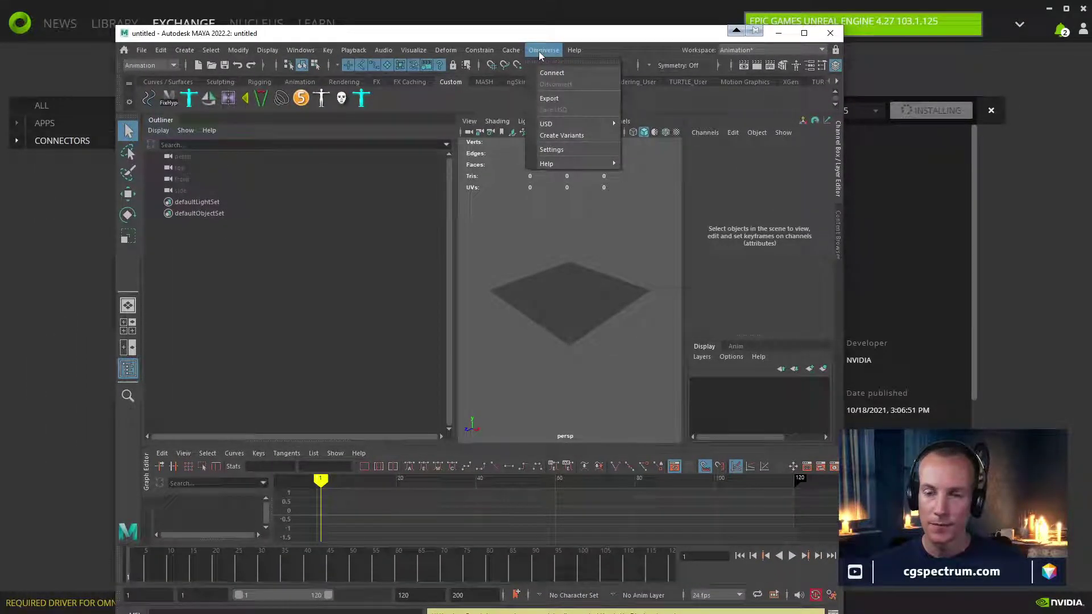
pyautogui.click(538, 51)
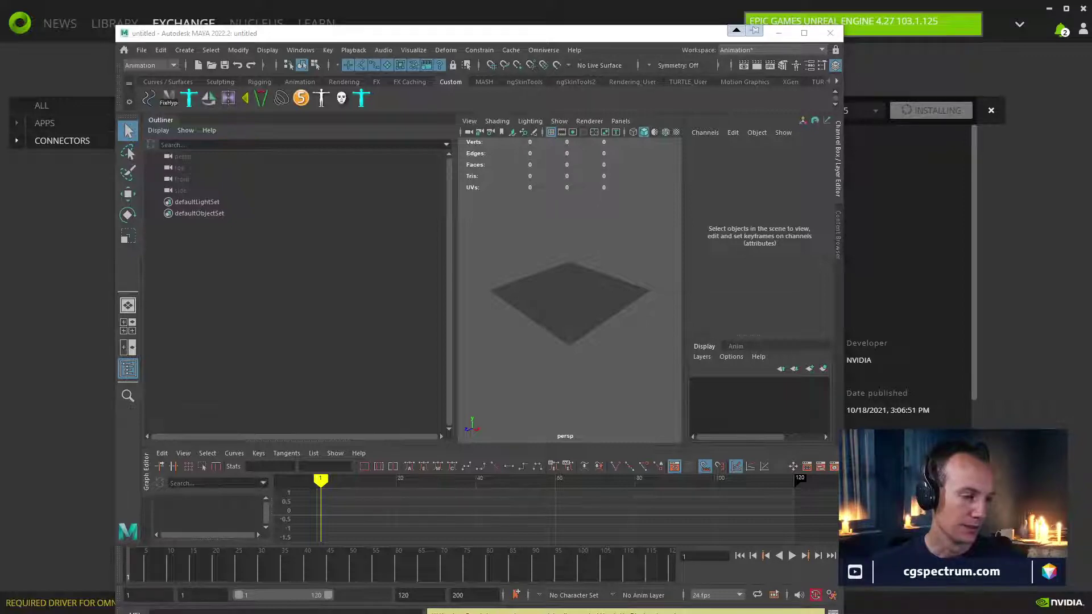
# Switch to the browser, play the asset exporting tutorial from 00:20 in full screen, pause it at about 02:03 and exit full screen
pyautogui.hotkey('alt', 'Tab')
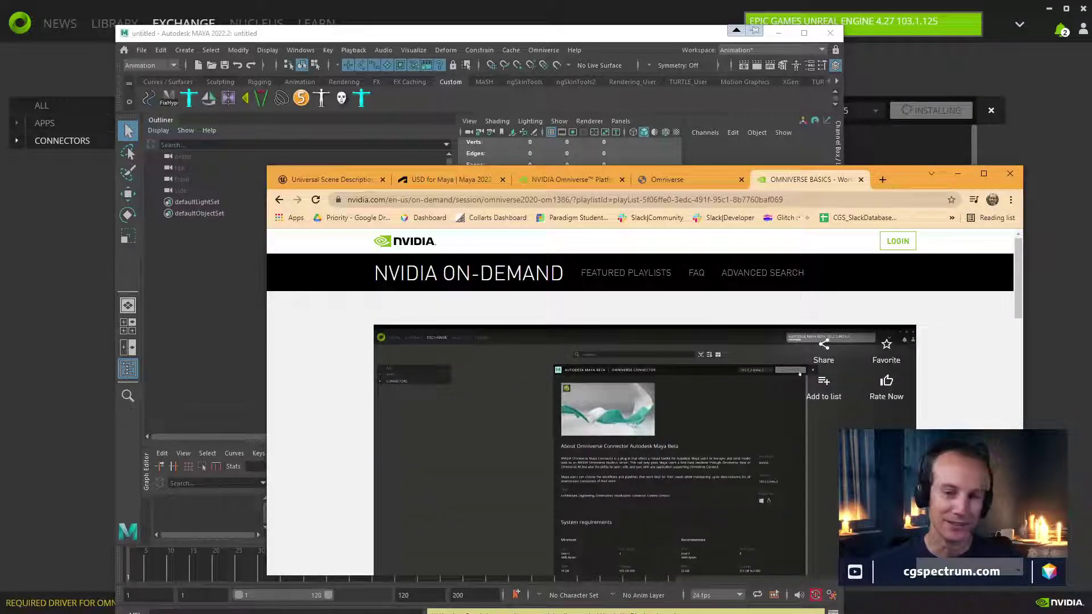
pyautogui.doubleClick(910, 177)
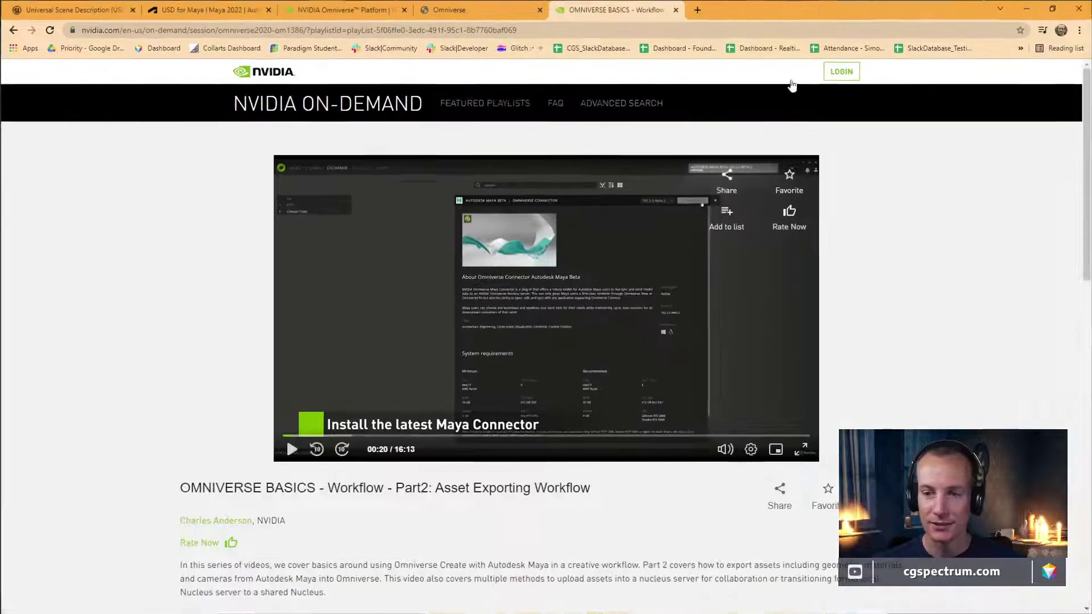
pyautogui.click(291, 449)
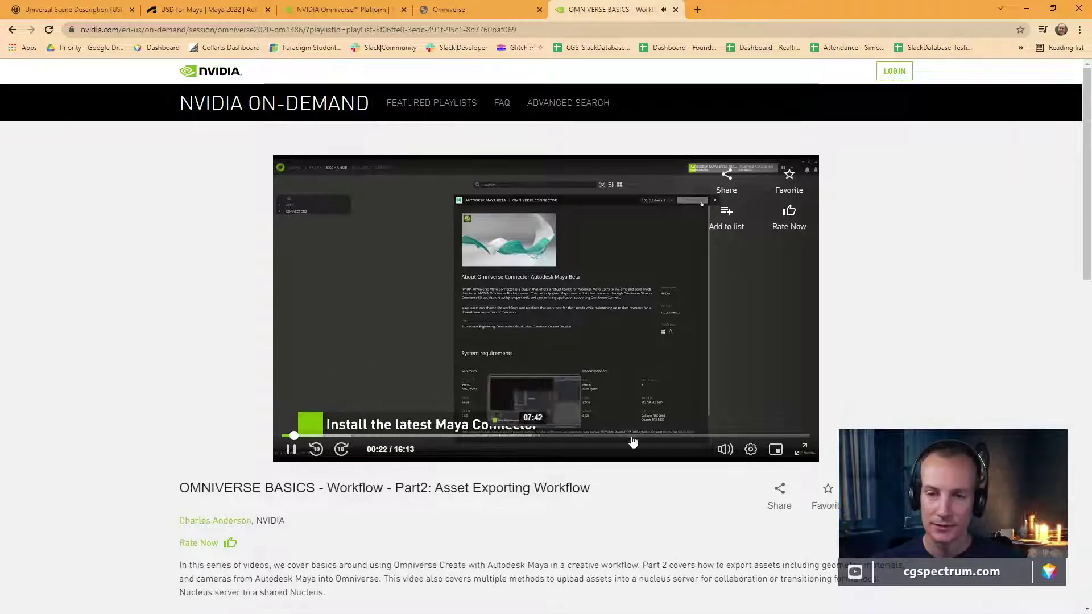
pyautogui.click(803, 449)
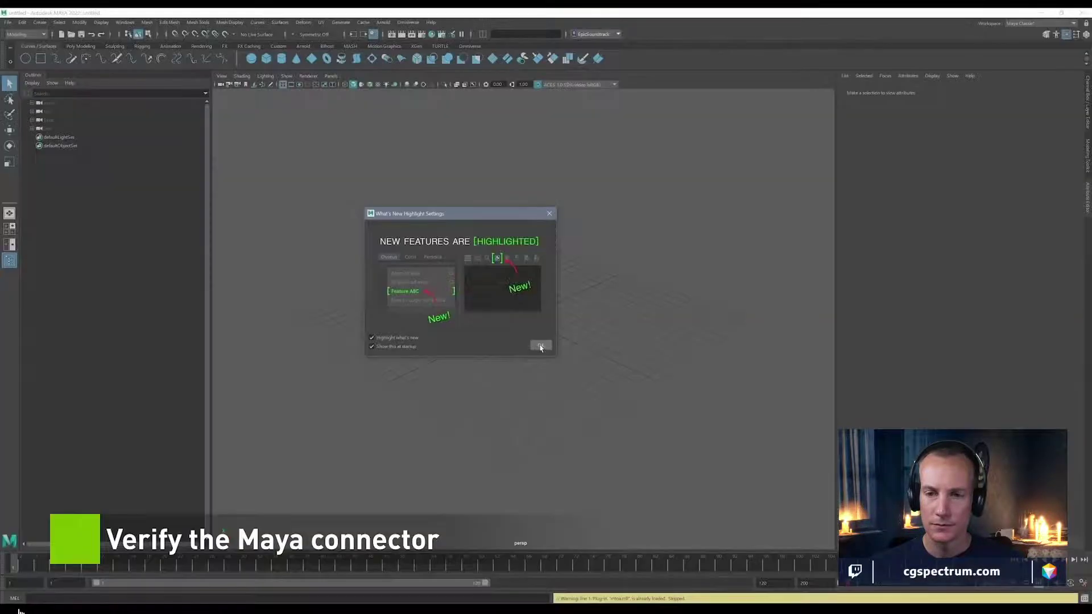
pyautogui.click(538, 345)
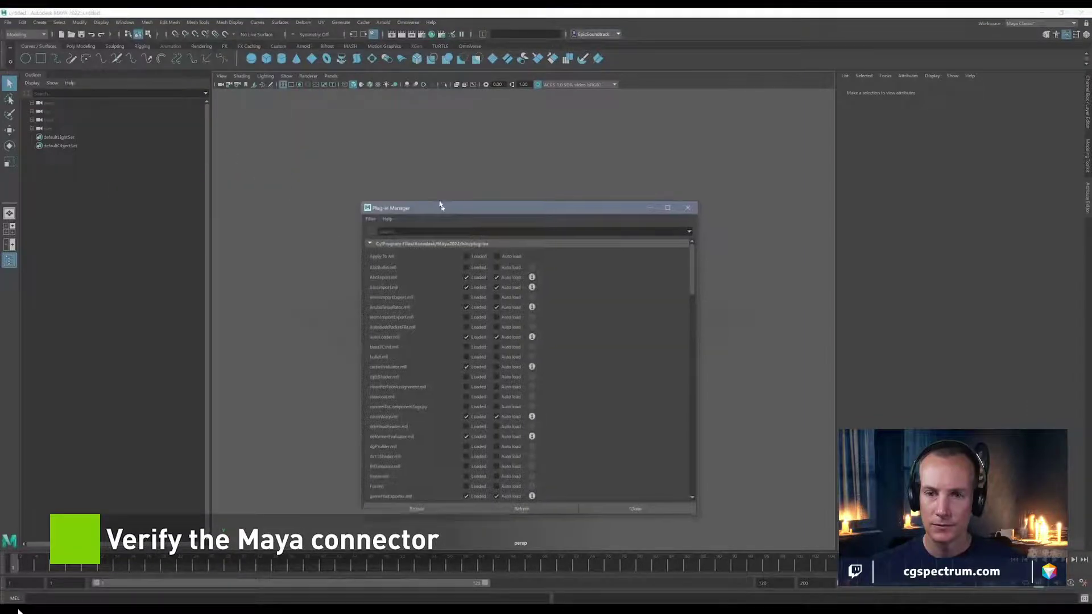
pyautogui.moveTo(17, 607)
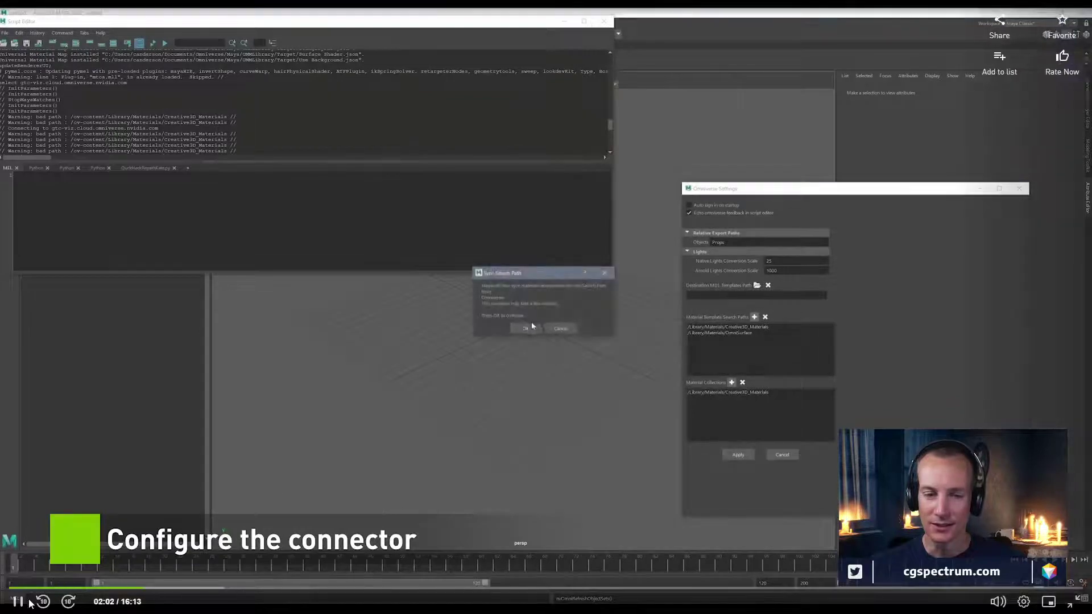
pyautogui.press('space')
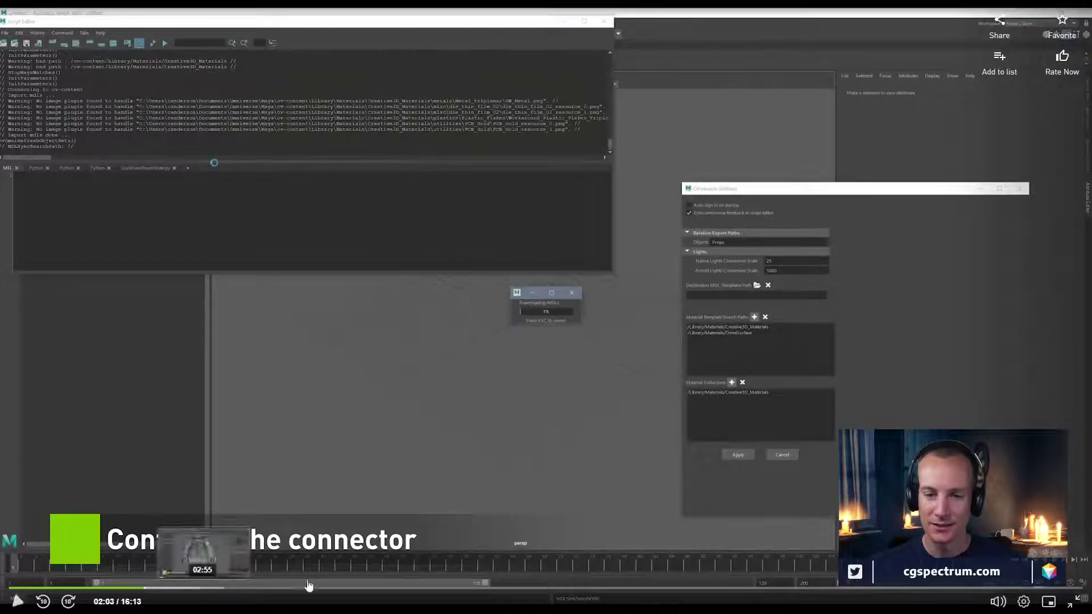
pyautogui.click(1075, 603)
# Shrink the browser window, switch to Maya and inspect the Omniverse Open USD dialog without opening a file
pyautogui.moveTo(815, 7); pyautogui.dragTo(537, 234)
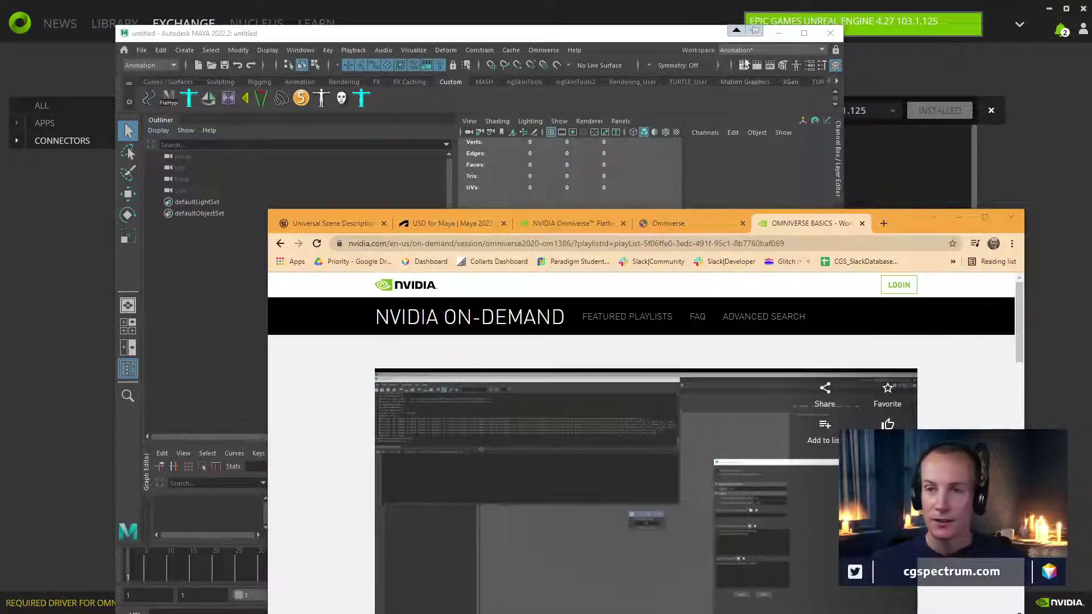
pyautogui.click(639, 37)
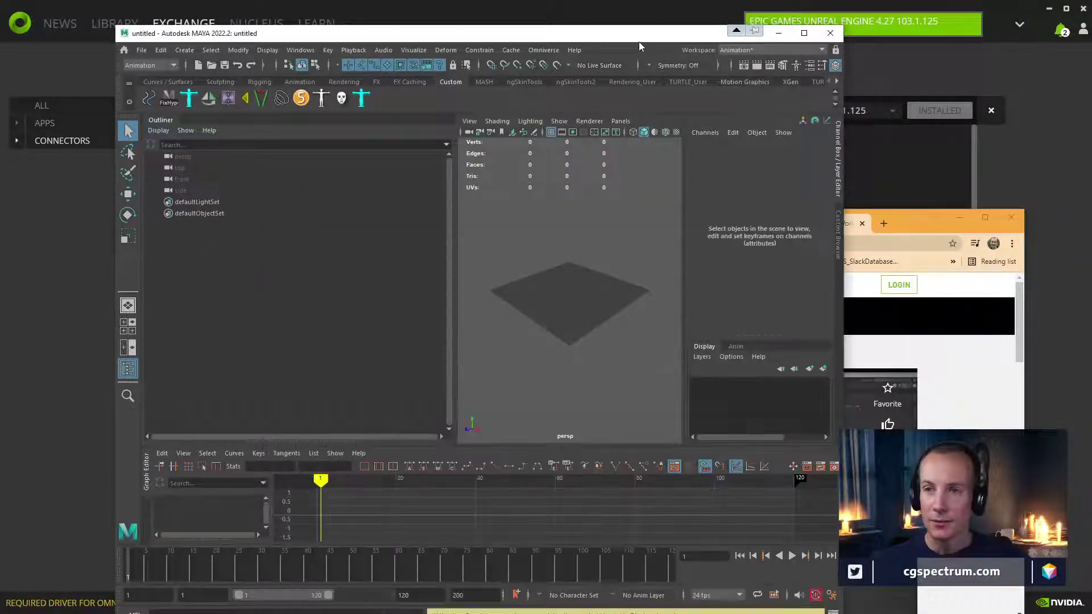
pyautogui.click(543, 50)
pyautogui.moveTo(575, 126)
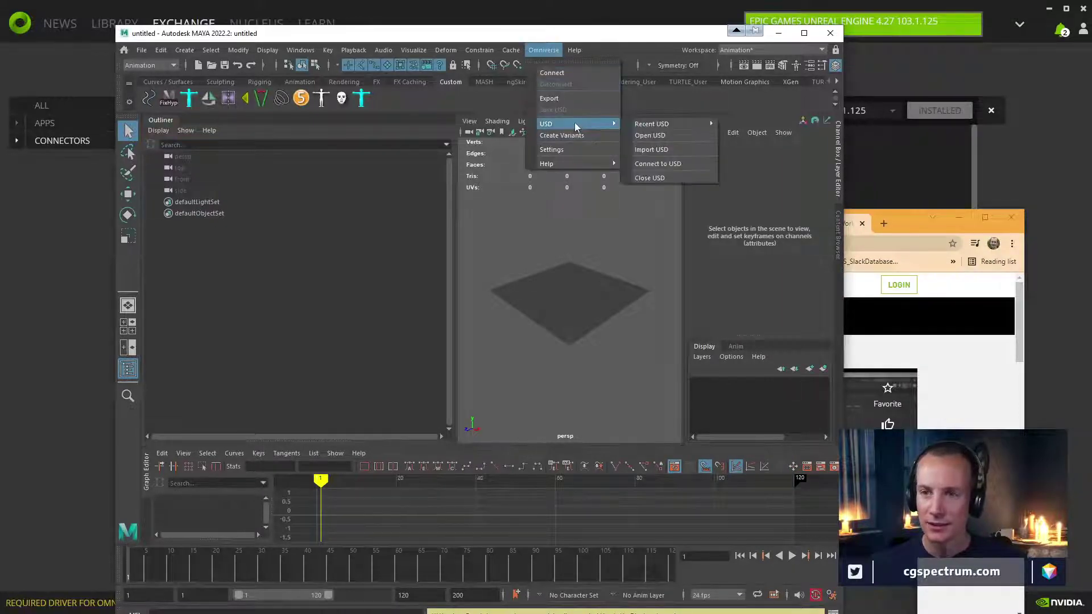
pyautogui.click(656, 136)
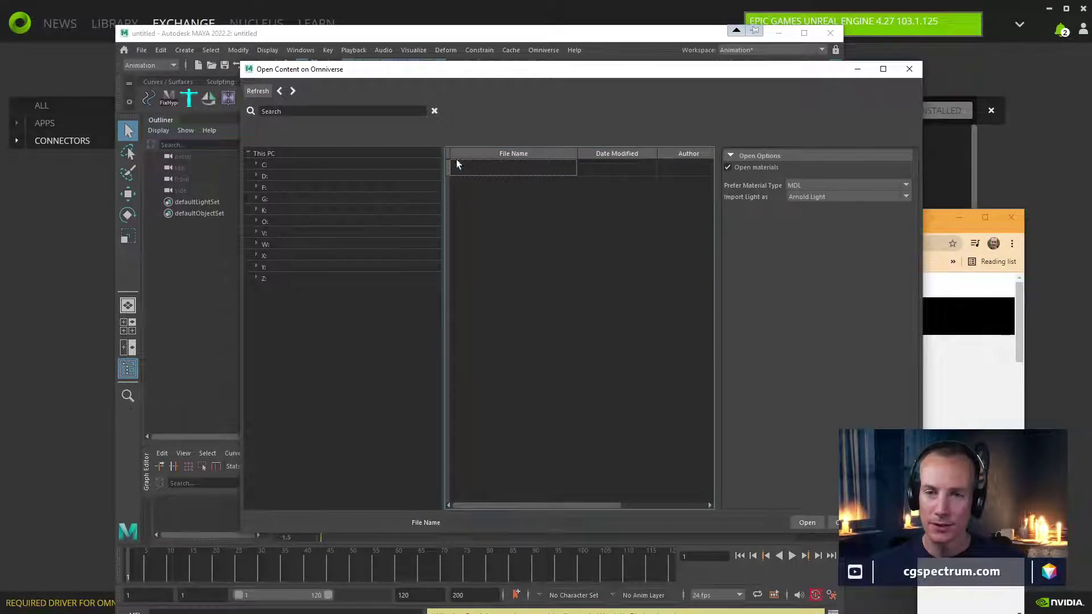
pyautogui.click(909, 69)
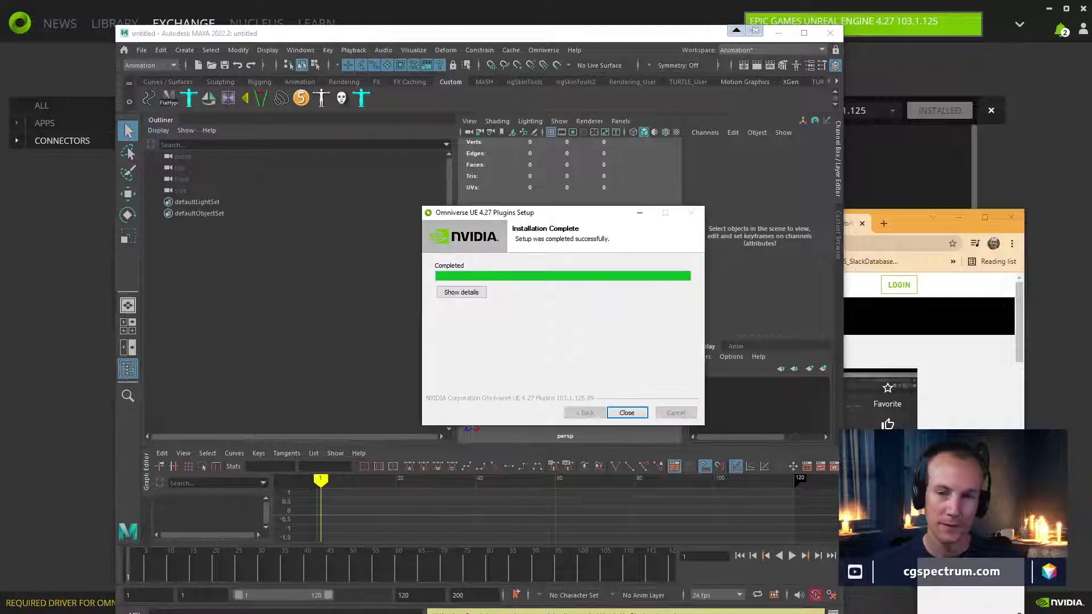
# Close the completed UE 4.27 plugins setup and open SpookyRoom.uproject from K:\AssetLibrary\SpookyRoom in Unreal Engine
pyautogui.click(623, 413)
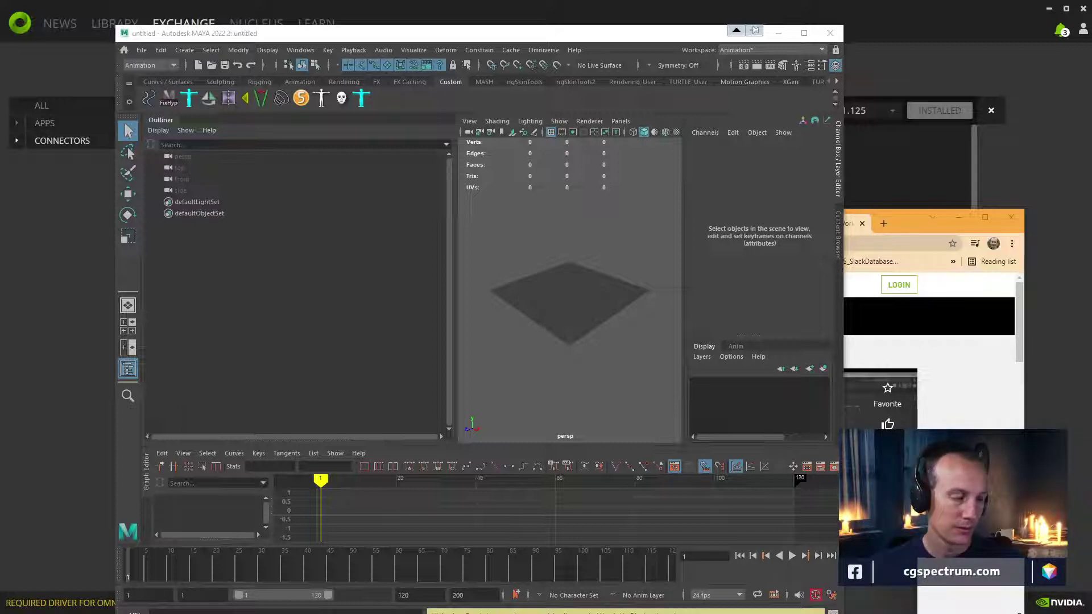
pyautogui.press('super+e')
pyautogui.scroll(-5, 318, 347)
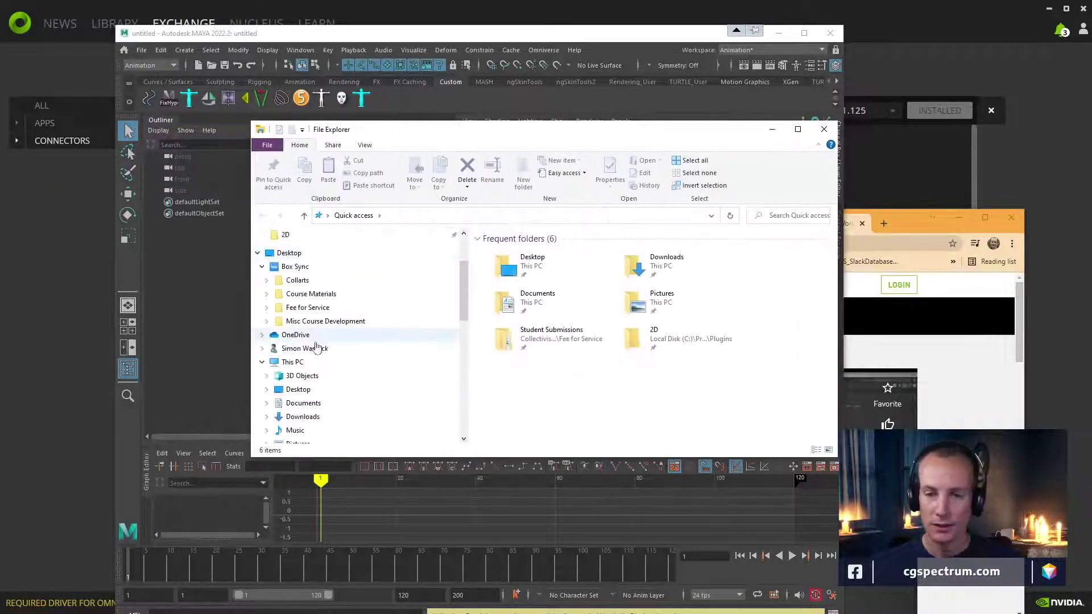
pyautogui.scroll(-4, 322, 348)
pyautogui.scroll(2, 316, 327)
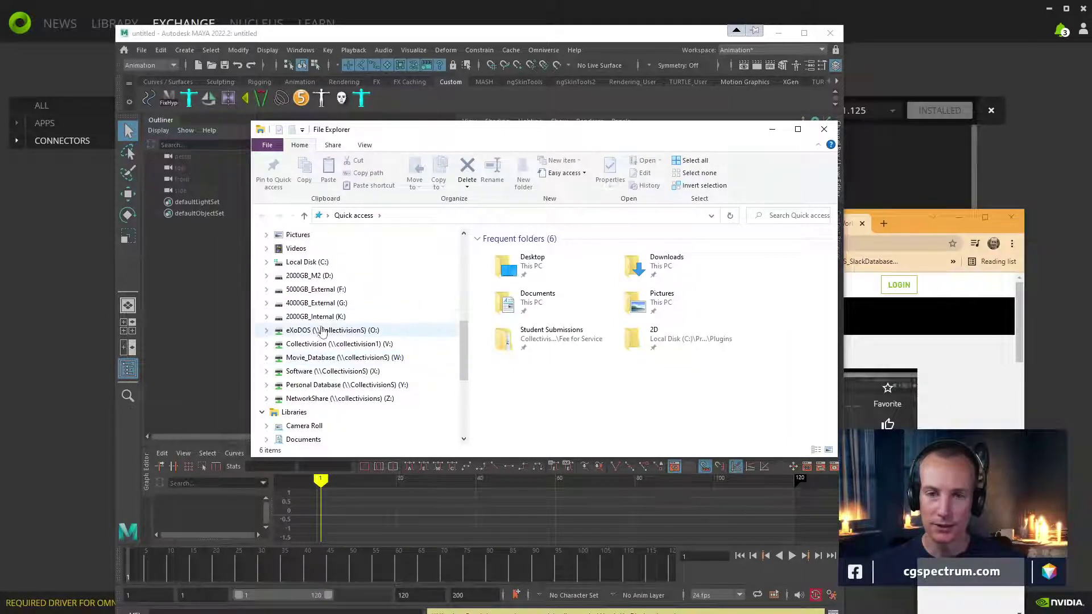
pyautogui.click(314, 322)
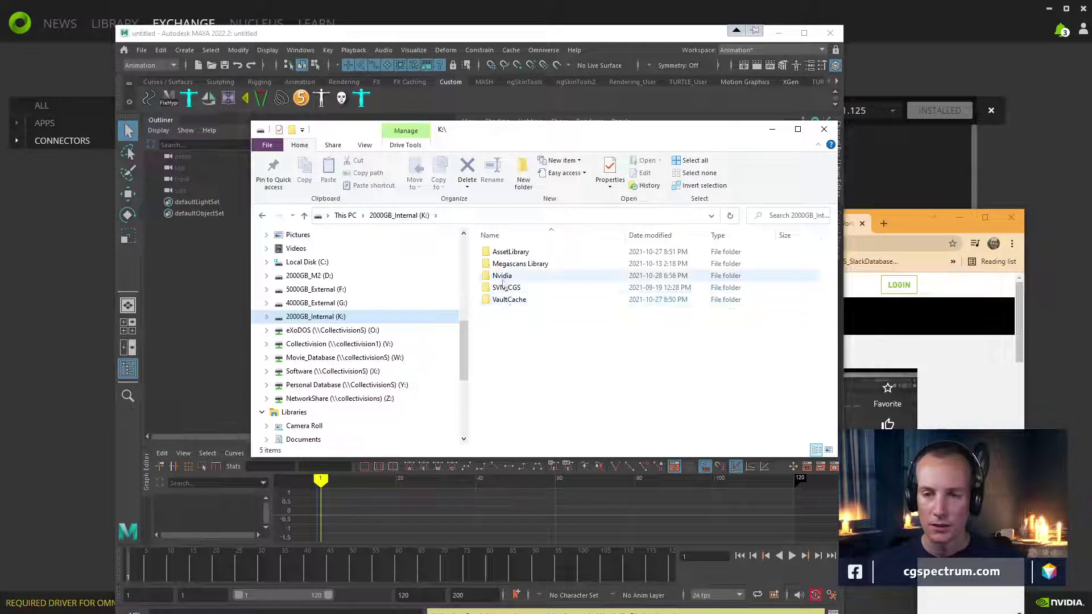
pyautogui.doubleClick(510, 252)
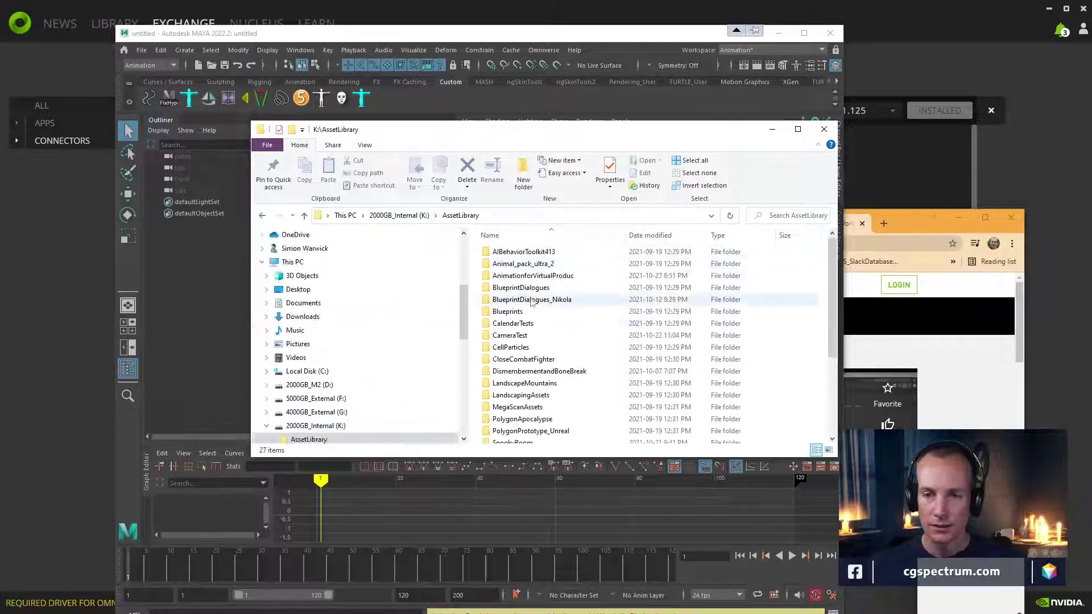
pyautogui.scroll(-3, 515, 350)
pyautogui.doubleClick(514, 343)
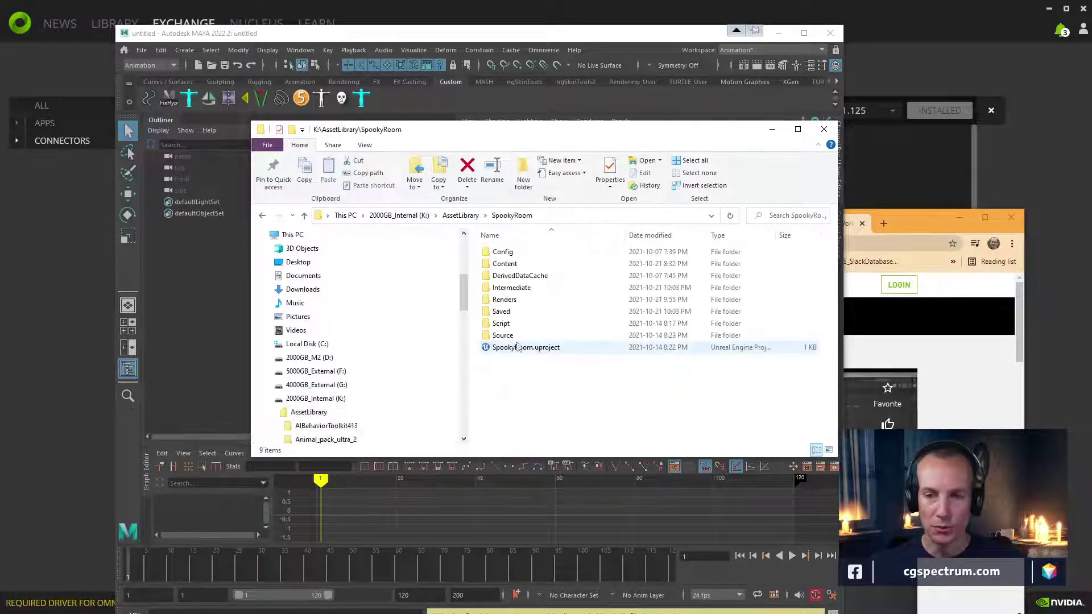
pyautogui.click(523, 347)
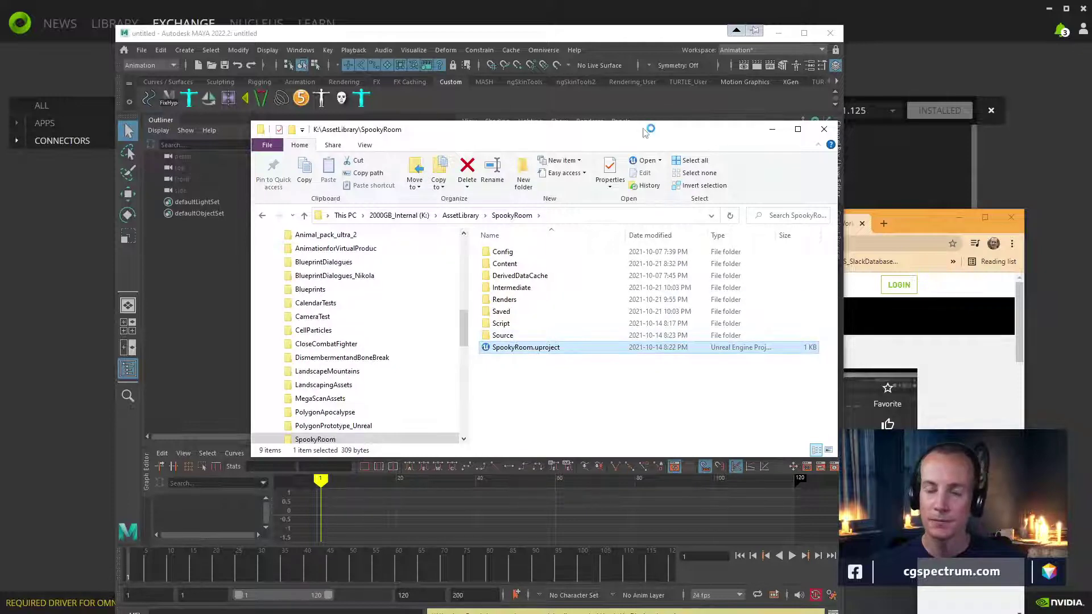
pyautogui.moveTo(638, 125); pyautogui.dragTo(640, 209)
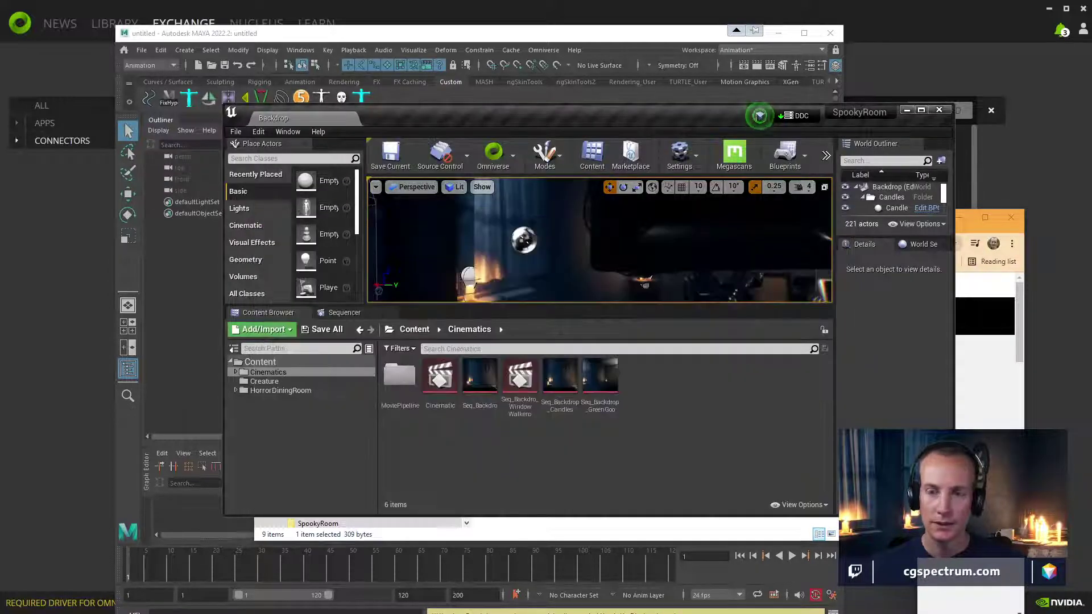
# Maximize the Unreal Editor and look over the Omniverse options and the Backdrop level's dining scene
pyautogui.doubleClick(584, 110)
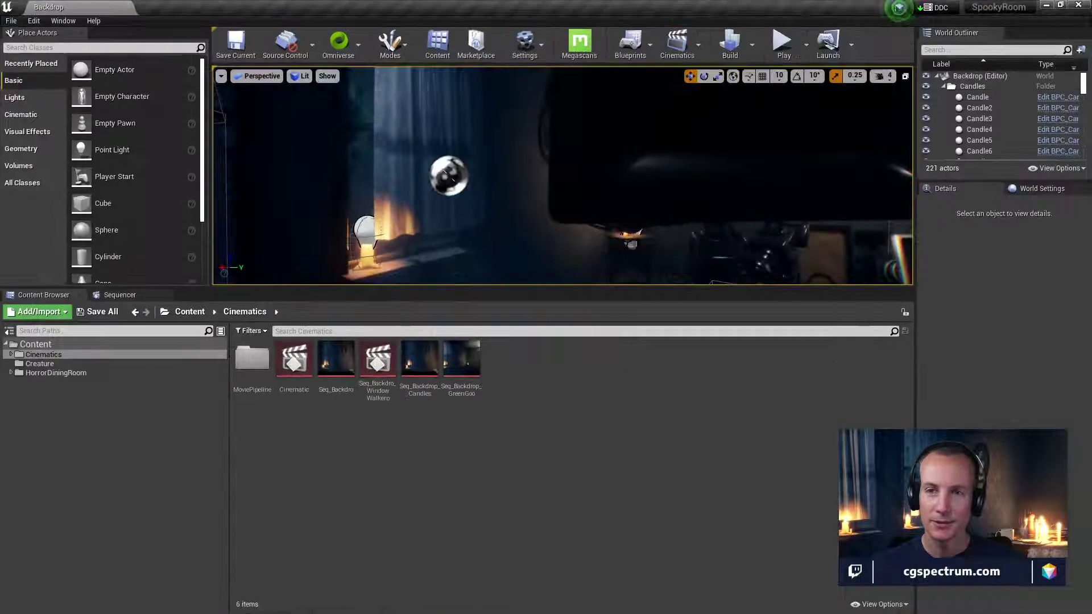
pyautogui.click(359, 47)
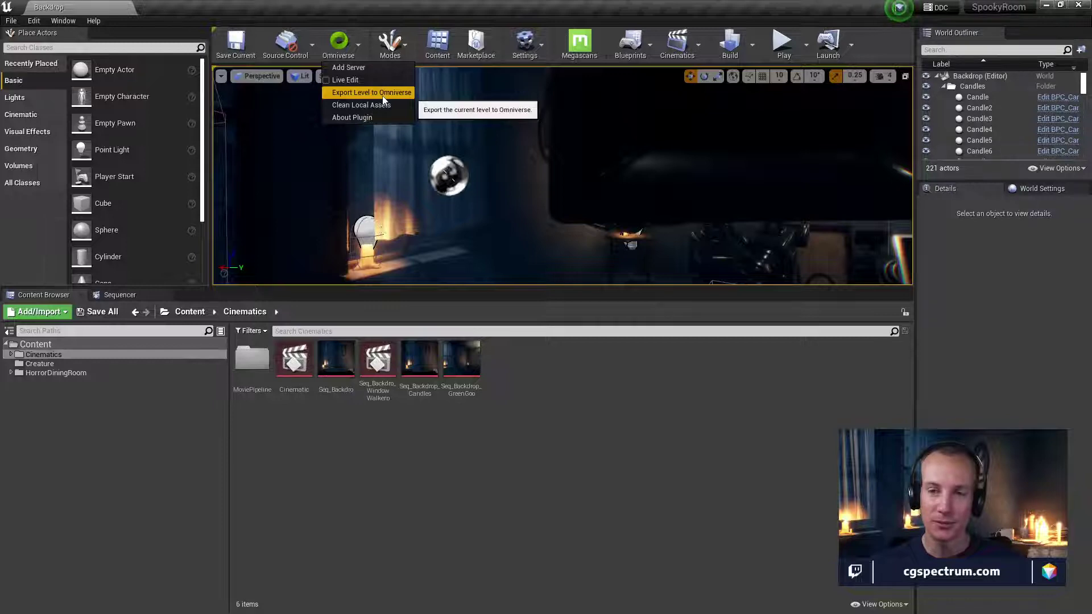
pyautogui.moveTo(392, 148); pyautogui.dragTo(531, 219, button='right')
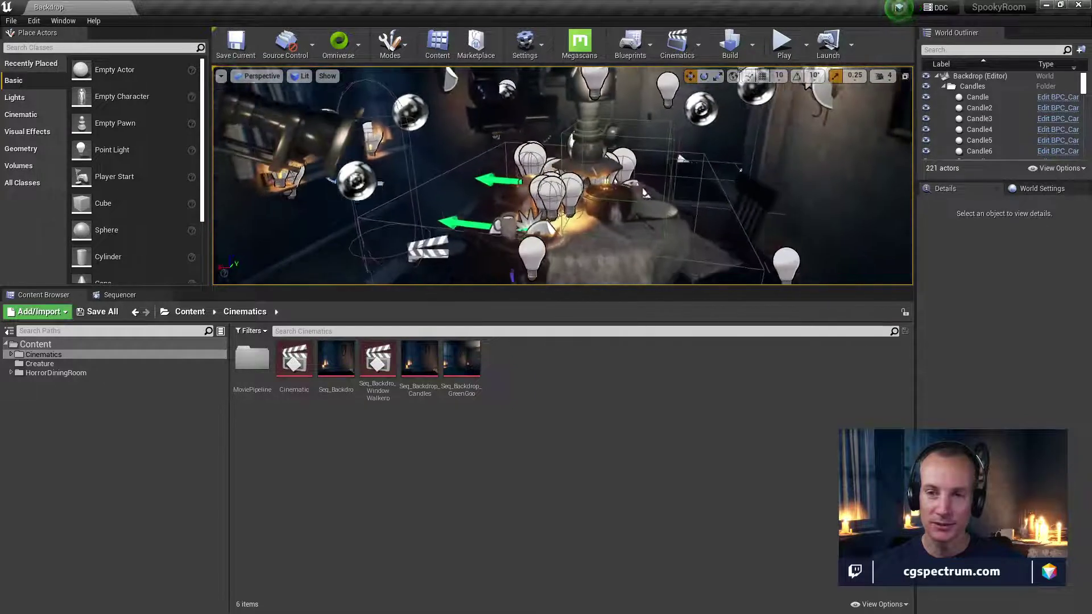
# Set up the level's export to Omniverse with MDL set to Include Dependencies, enabling Export as Y-up Axis and Export Decal Actors as planes
pyautogui.click(329, 54)
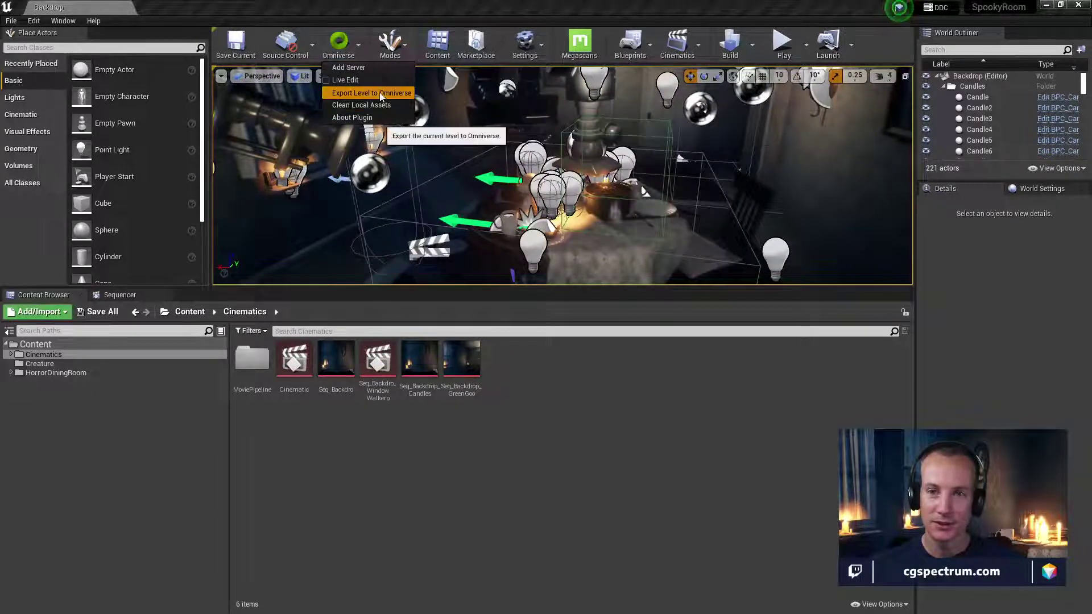
pyautogui.click(373, 93)
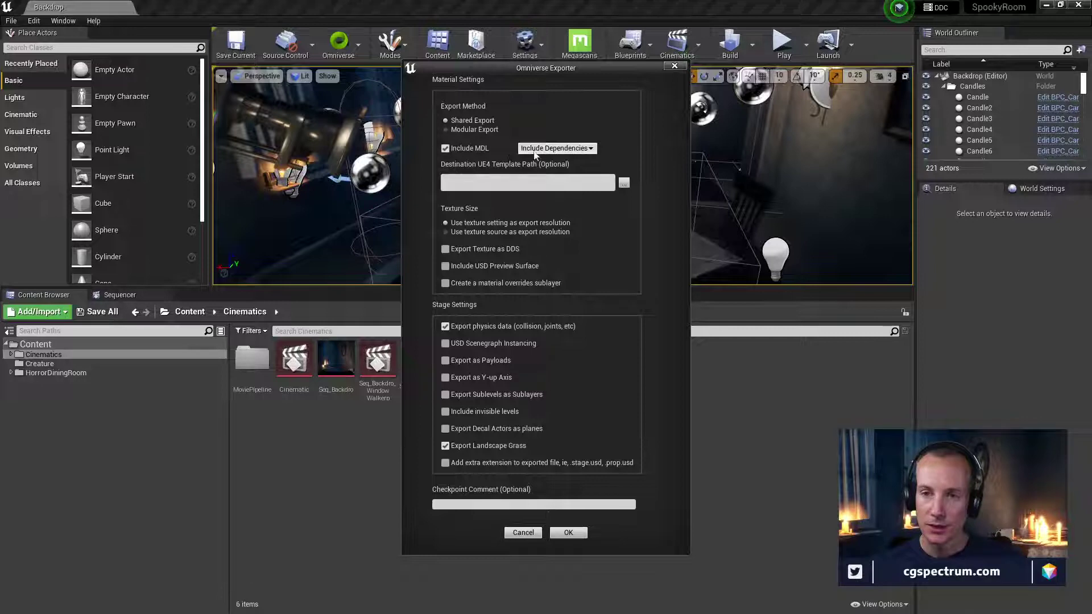
pyautogui.click(554, 149)
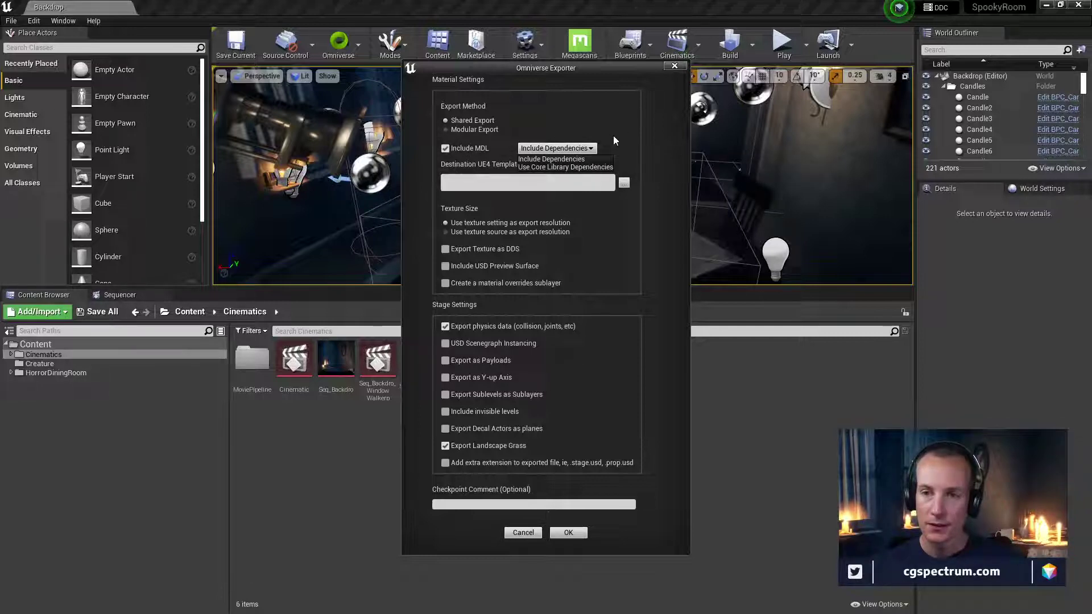
pyautogui.click(584, 161)
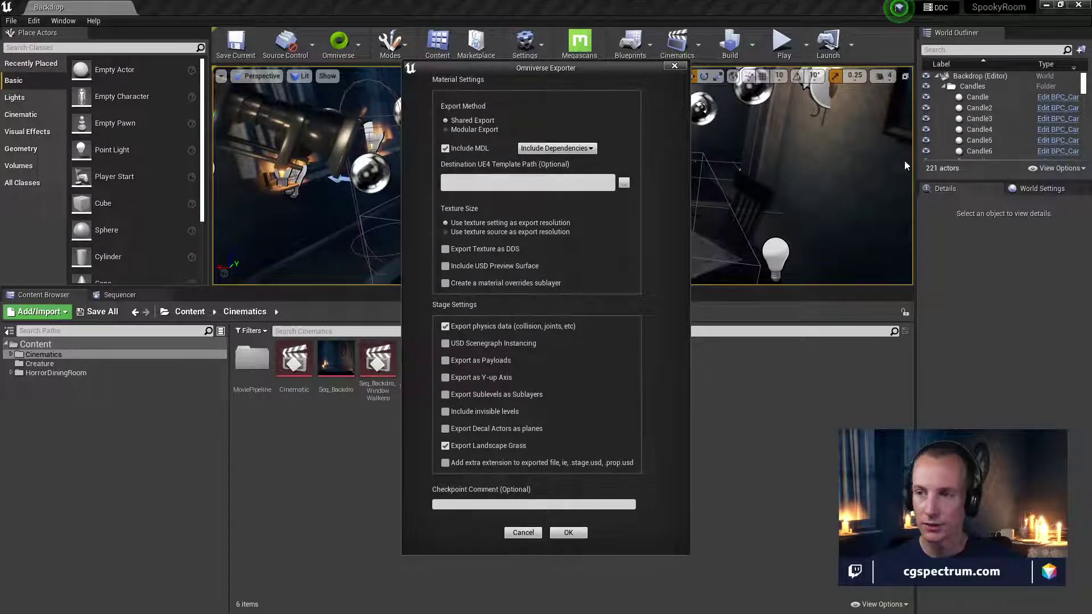
pyautogui.click(481, 377)
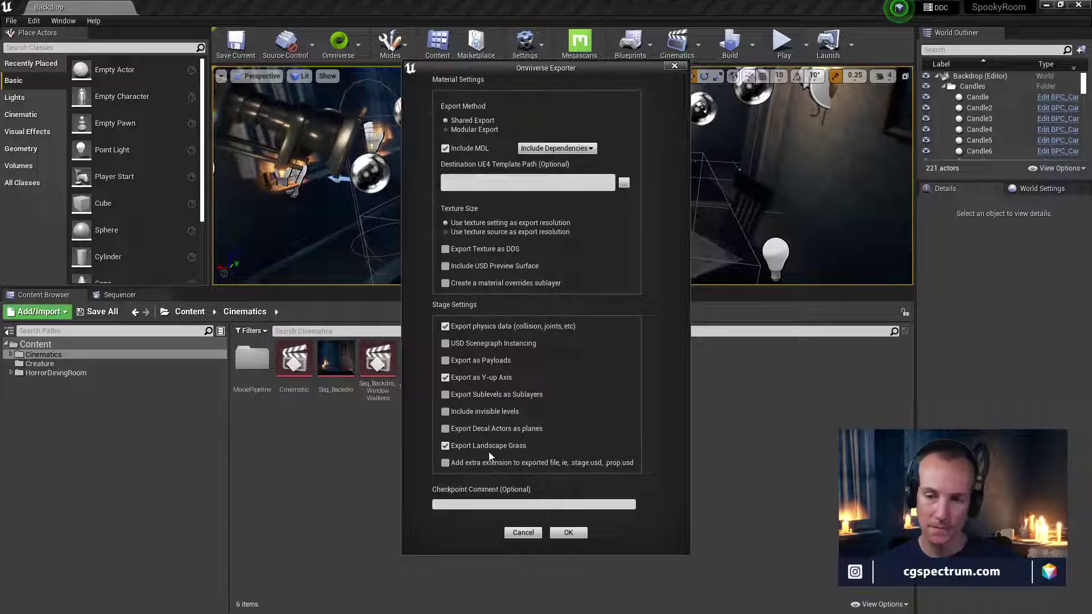
pyautogui.click(480, 428)
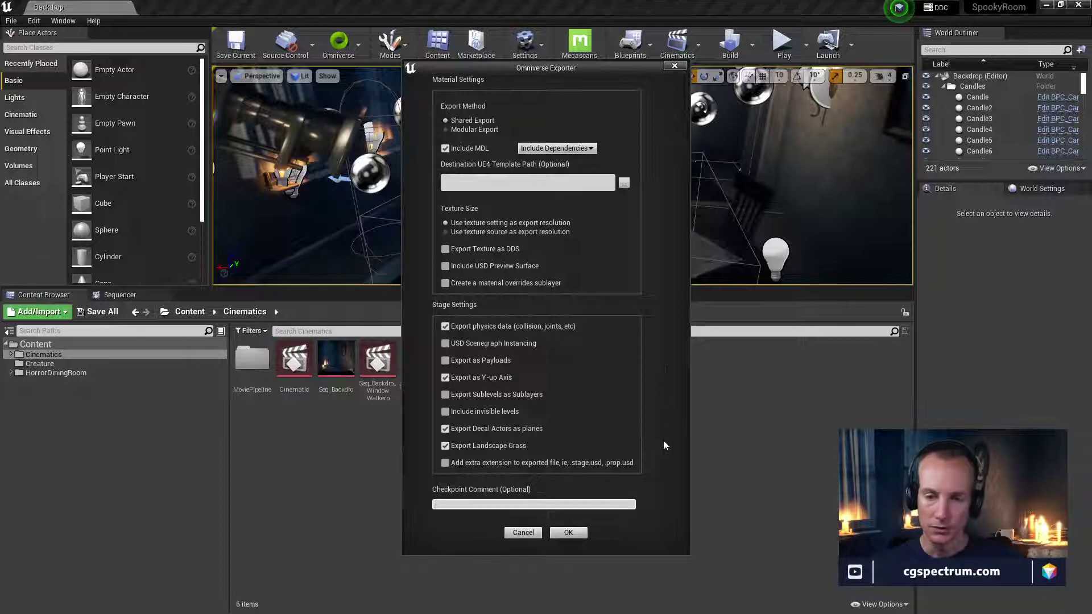
# Accept the exporter settings without a checkpoint comment and save the level export as Backdrop in /Game/Omniverse
pyautogui.click(478, 505)
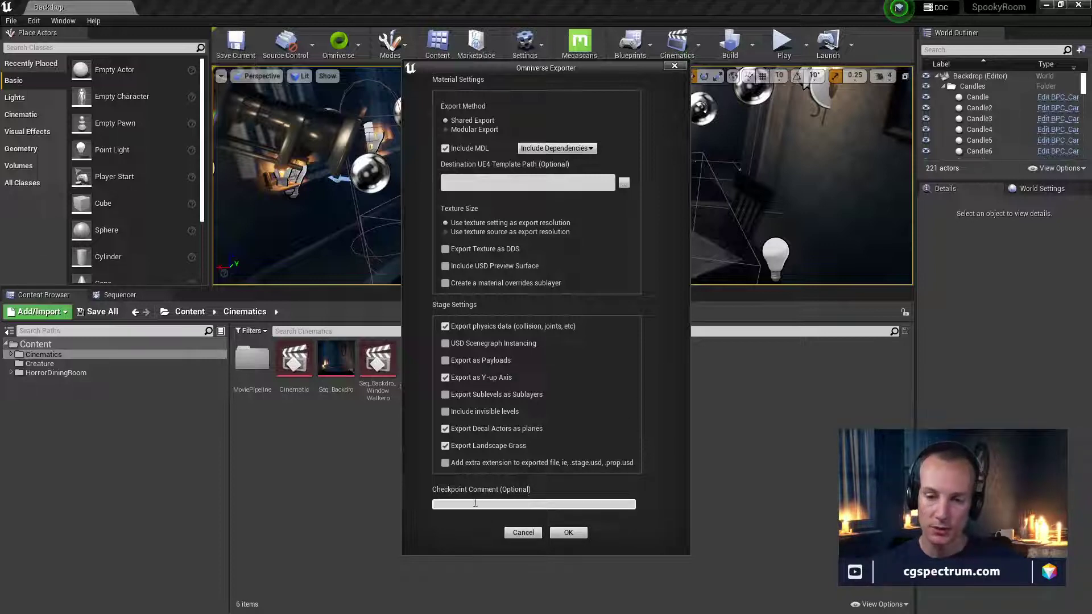
pyautogui.click(569, 536)
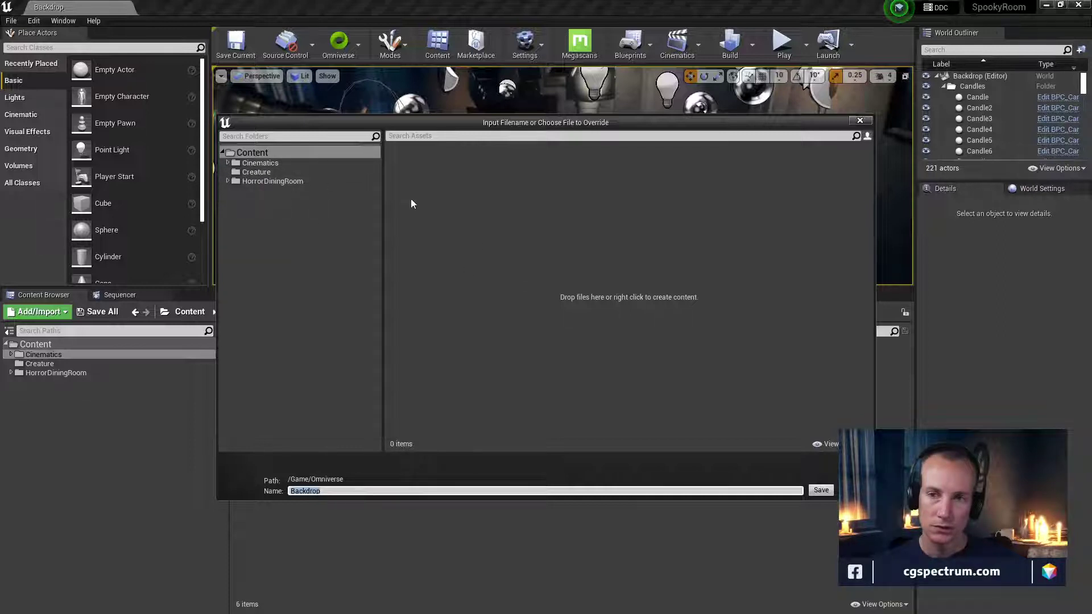
pyautogui.click(817, 492)
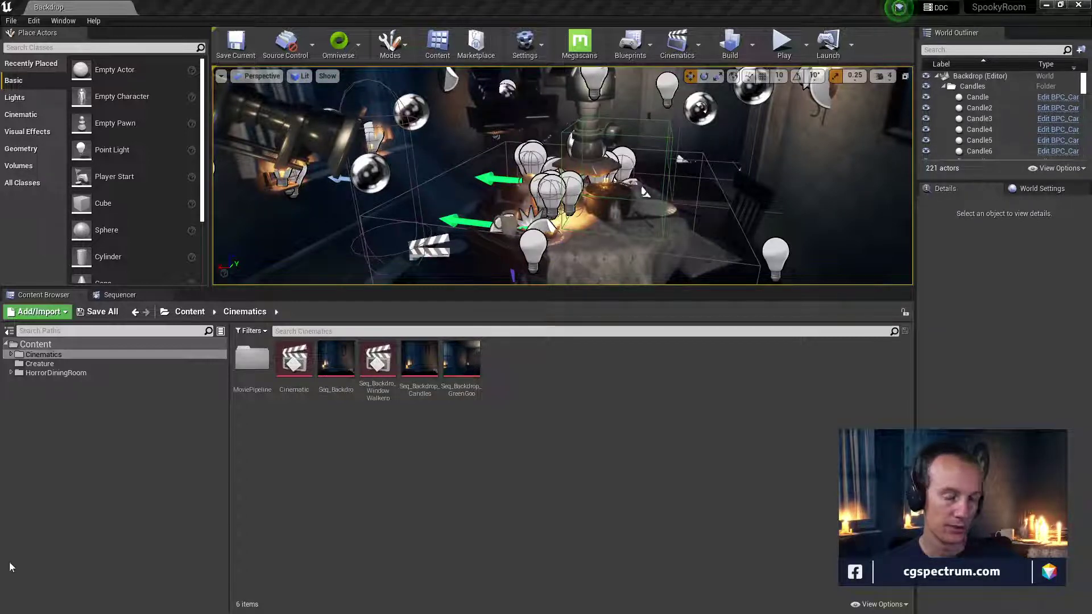
# Look through the Cinematics, MoviePipeline, Creature and HorrorDiningRoom folders in the project's Content for the exported level files
pyautogui.click(12, 355)
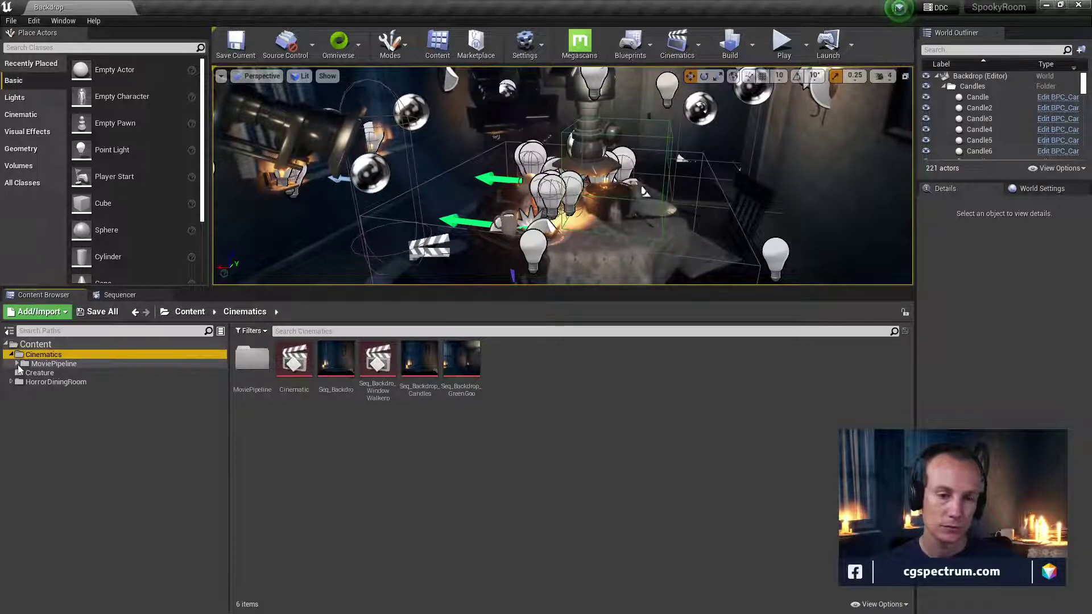
pyautogui.click(17, 363)
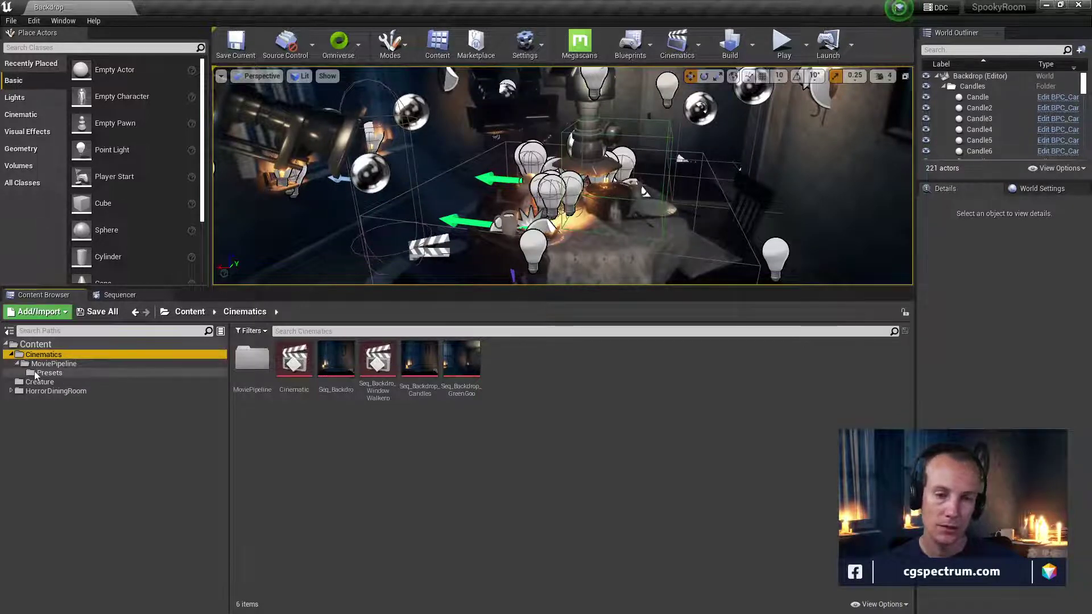
pyautogui.click(31, 364)
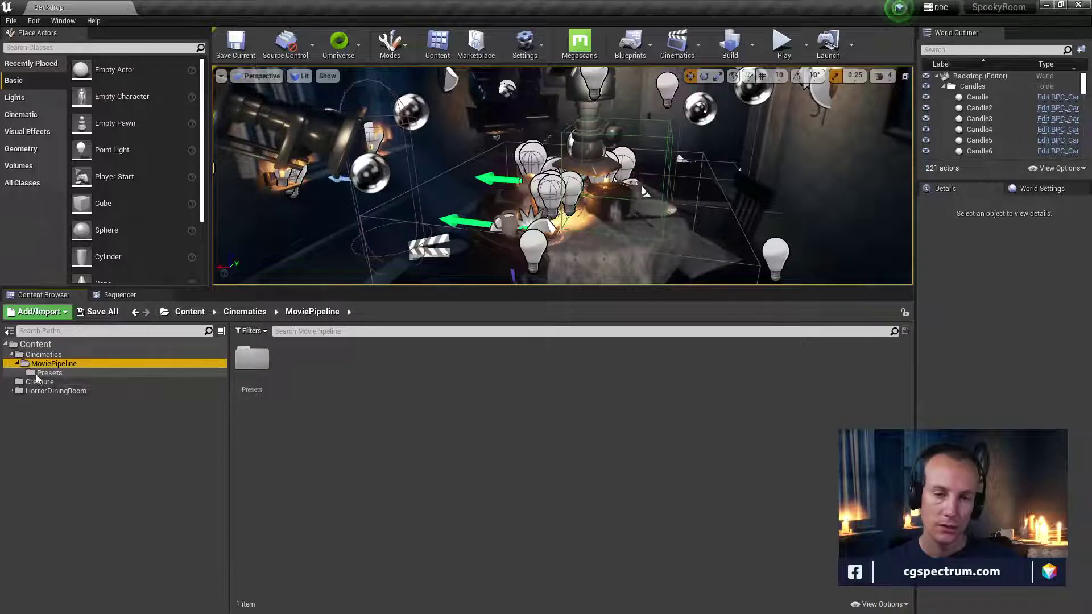
pyautogui.click(39, 390)
pyautogui.click(41, 382)
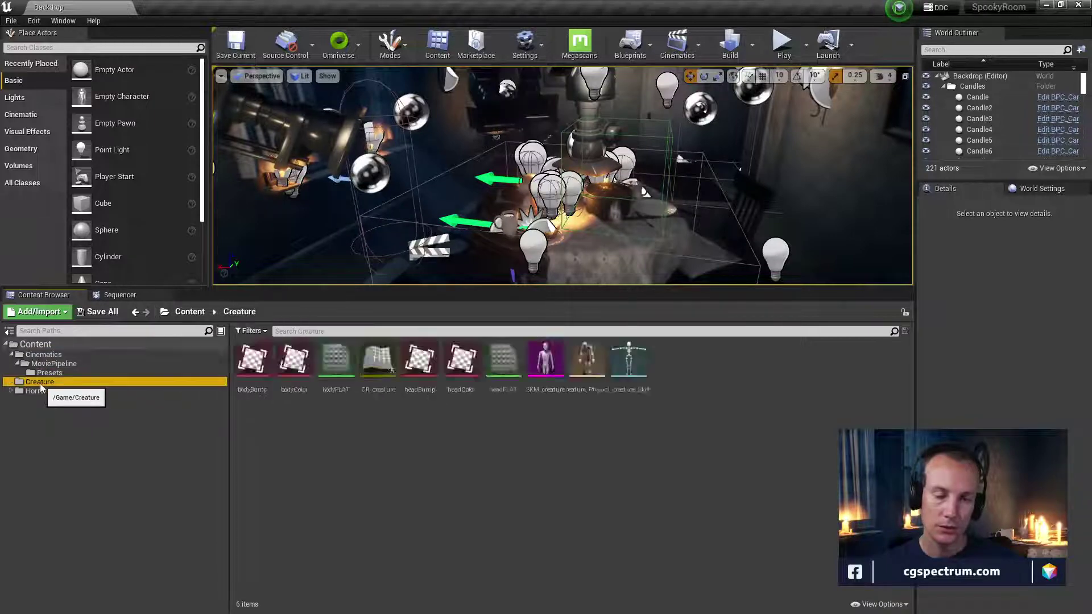
pyautogui.click(34, 344)
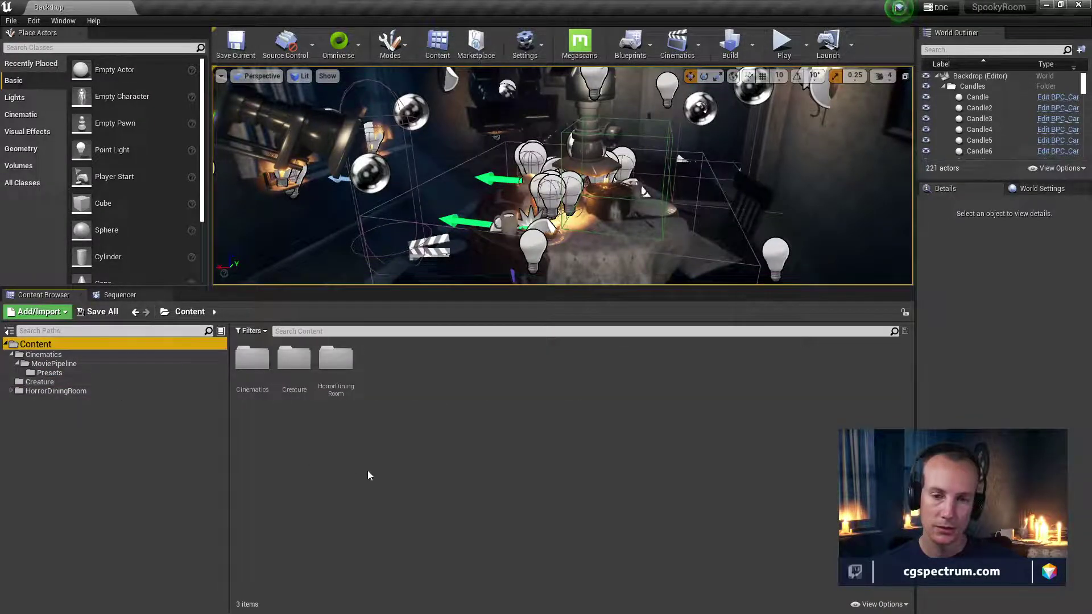
pyautogui.click(336, 364)
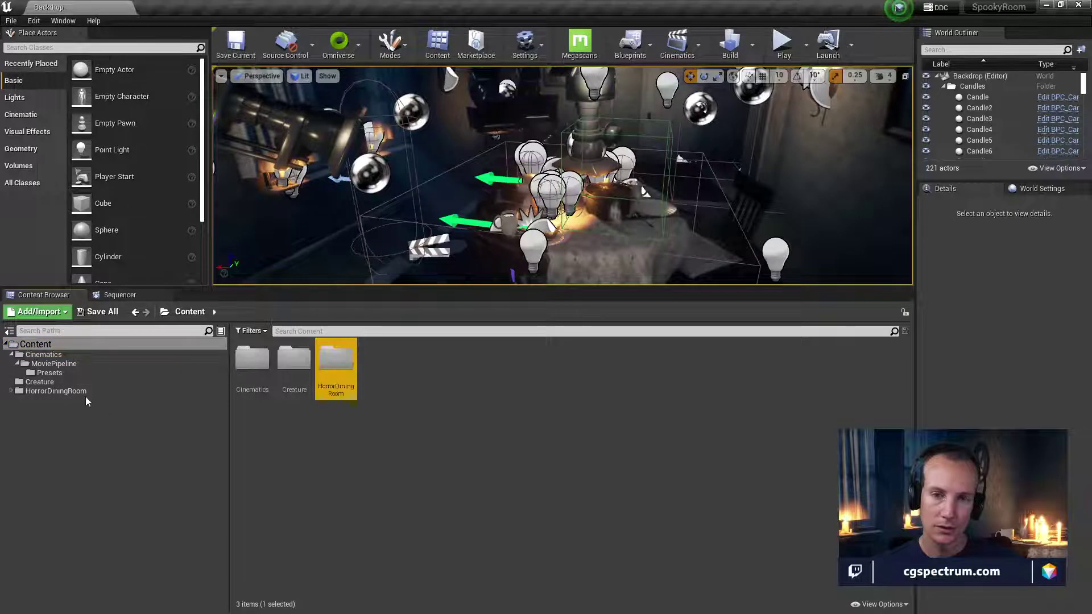
pyautogui.click(70, 391)
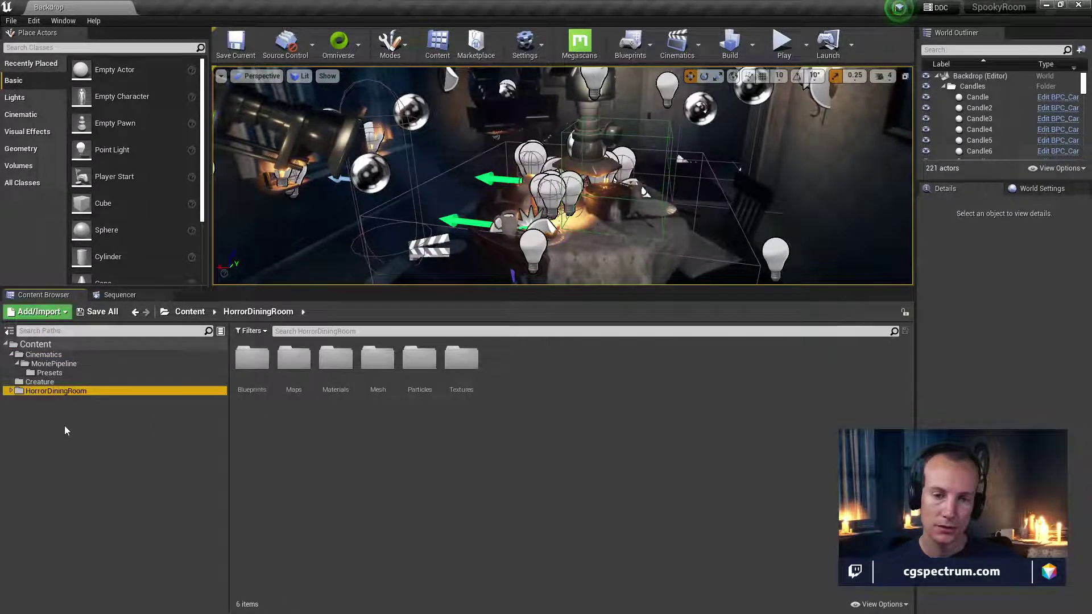
pyautogui.click(53, 383)
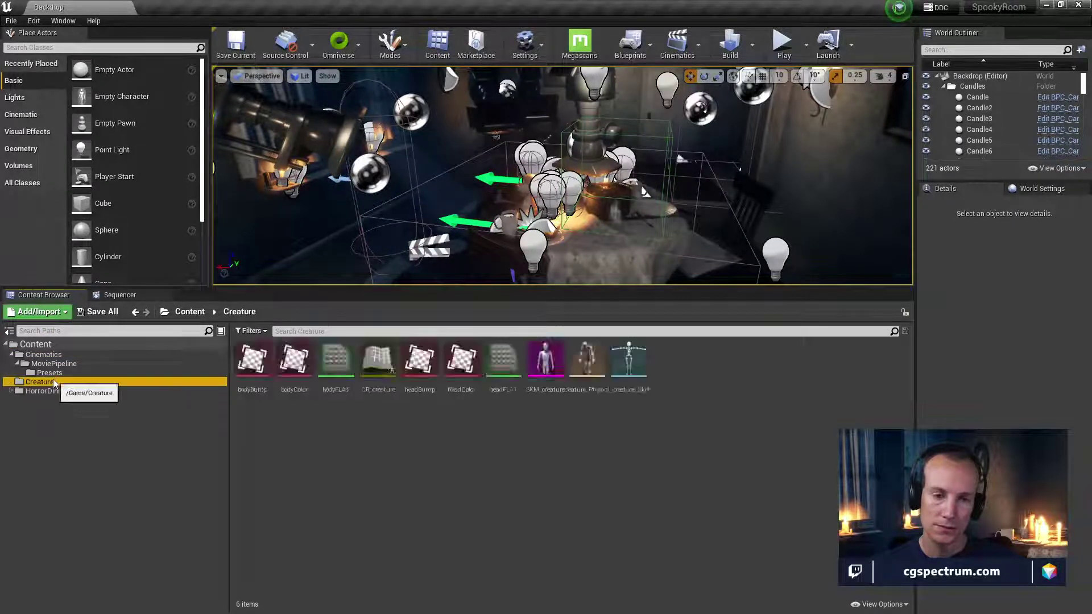
pyautogui.click(49, 373)
pyautogui.click(49, 346)
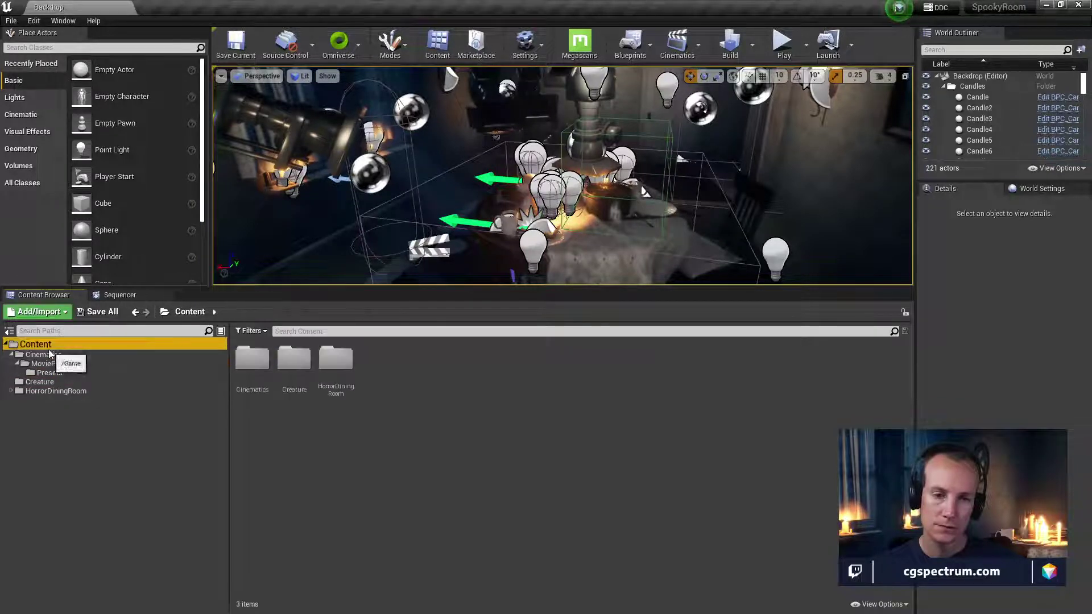
pyautogui.click(50, 373)
pyautogui.click(39, 345)
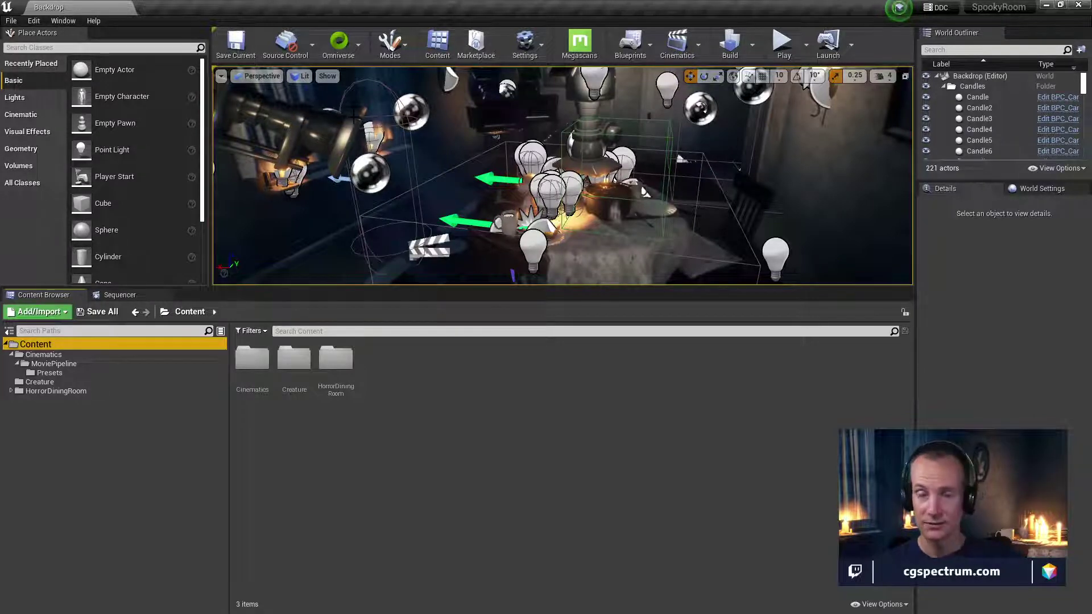
pyautogui.click(361, 42)
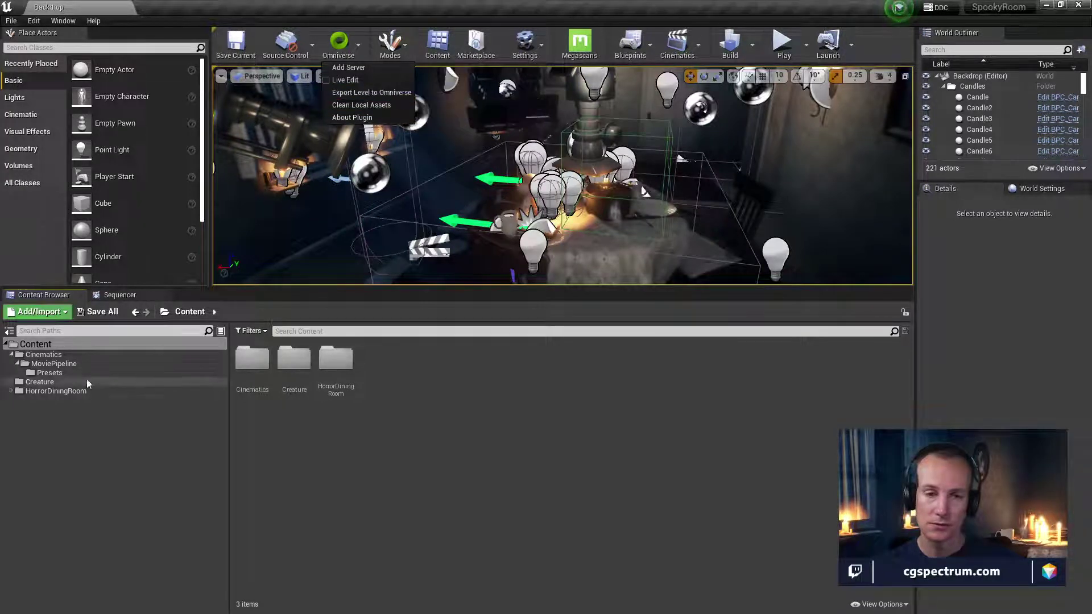
pyautogui.click(49, 344)
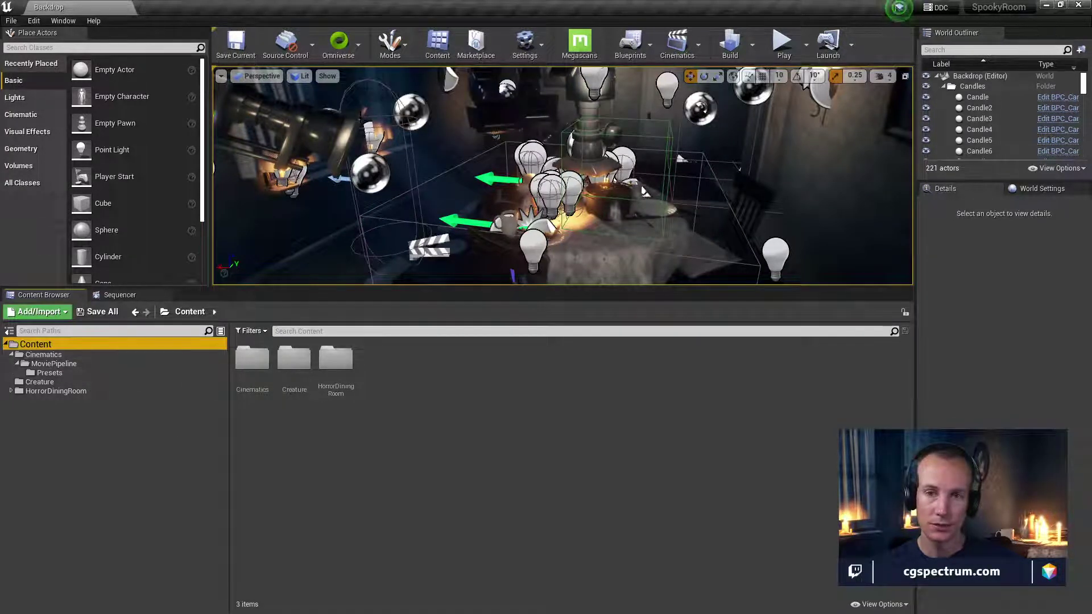
# Open the Output Log to check the messages from the Omniverse export, and return to the Content Browser
pyautogui.click(338, 42)
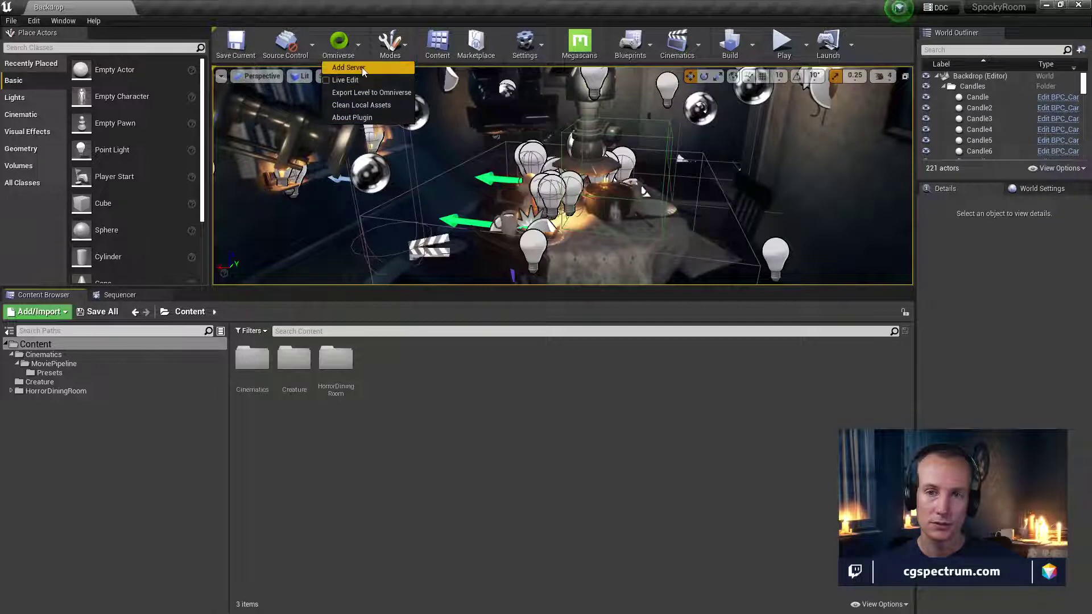
pyautogui.click(88, 21)
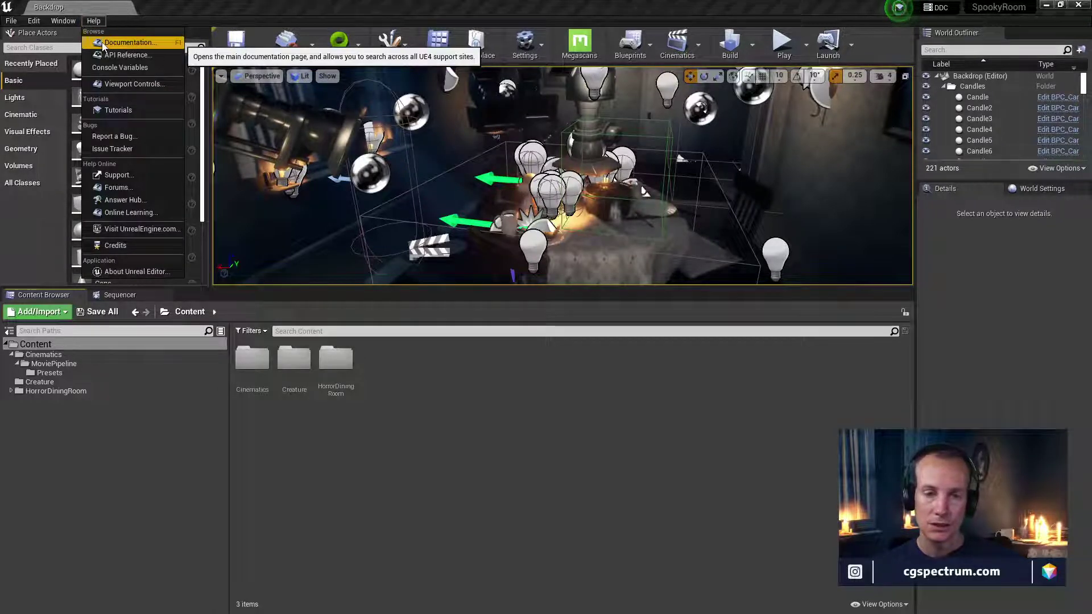
pyautogui.click(64, 21)
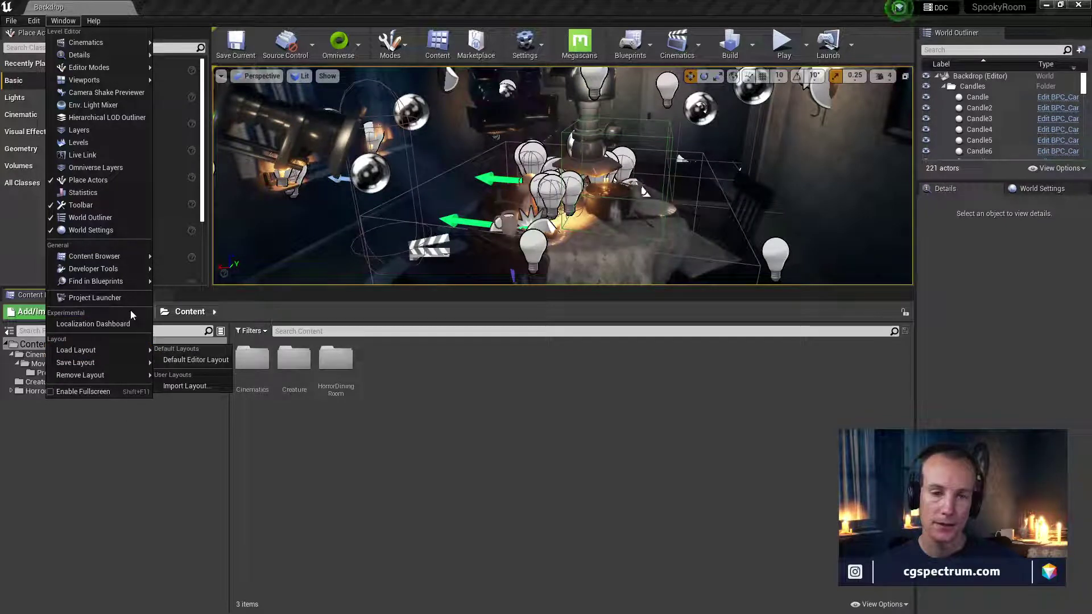
pyautogui.moveTo(105, 283)
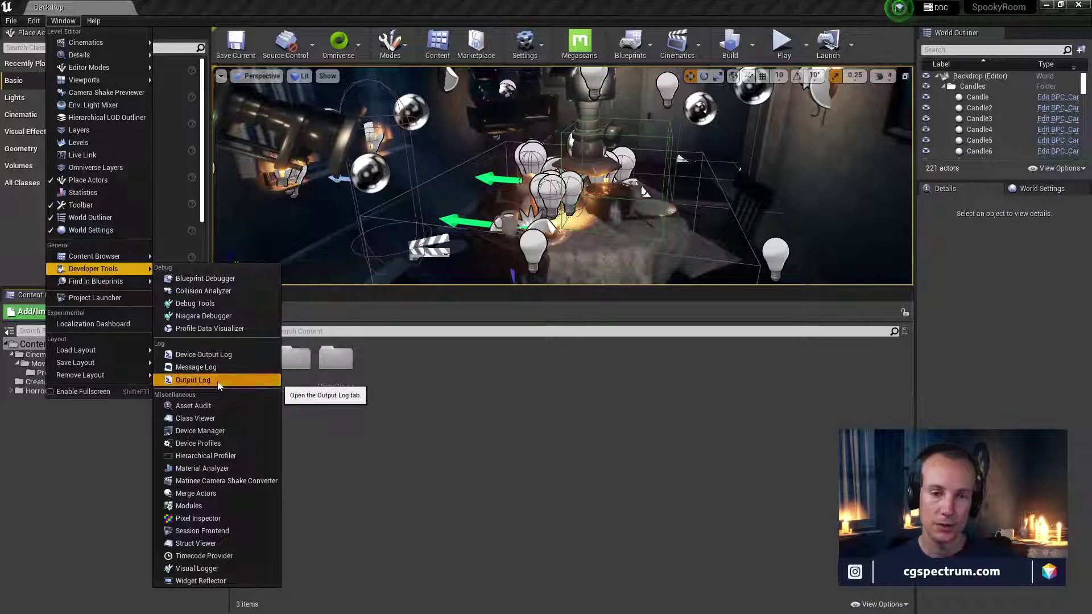
pyautogui.click(216, 380)
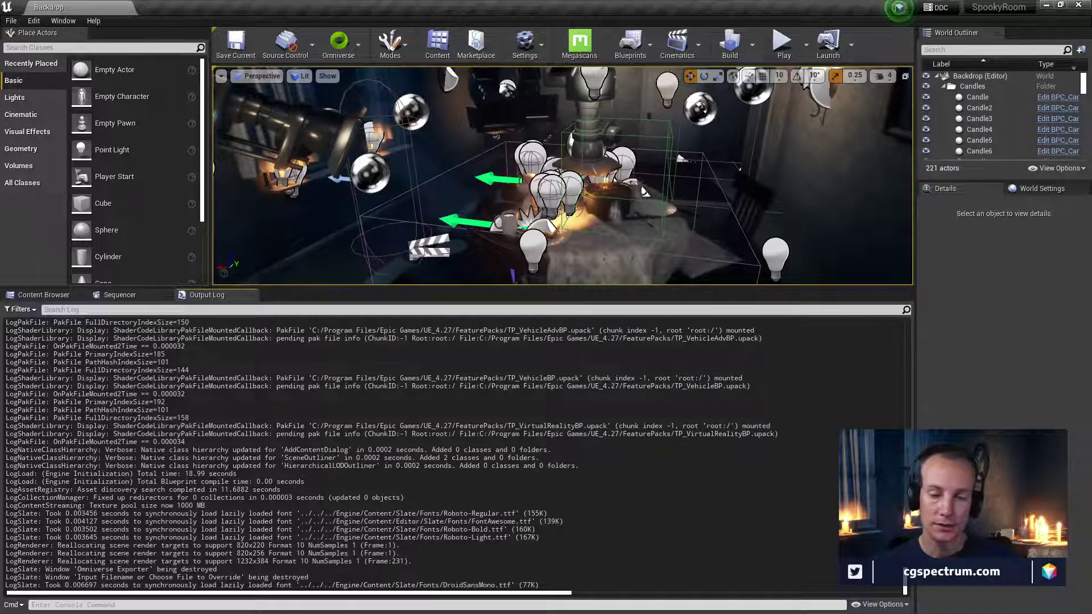
pyautogui.click(44, 294)
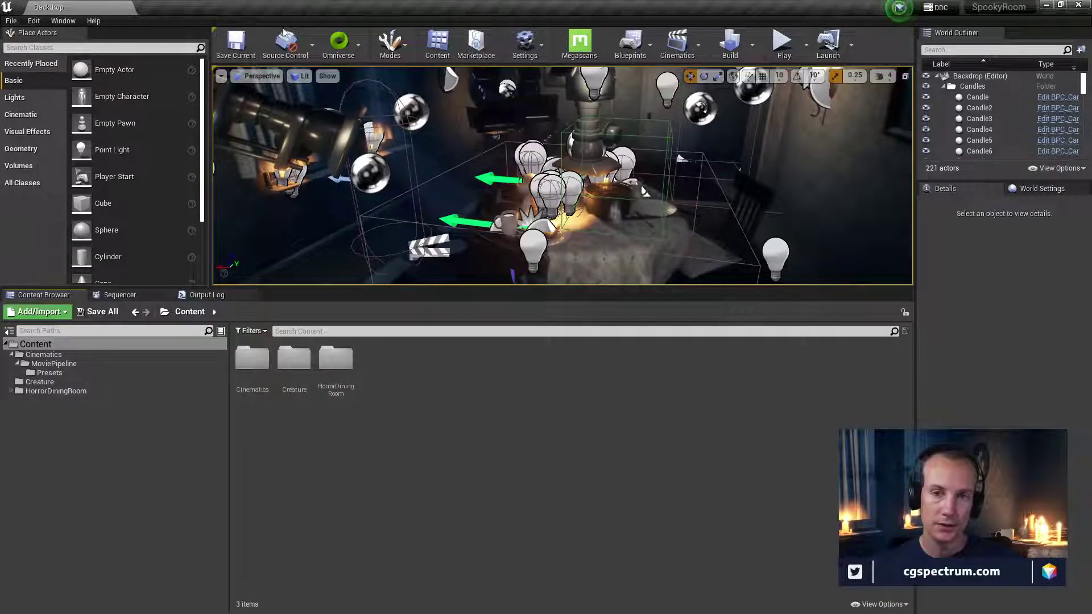
# Export the level to Omniverse again with the default options, saving it as Backdrop in a new folder named NewFolder under Omniverse
pyautogui.click(341, 44)
pyautogui.click(362, 94)
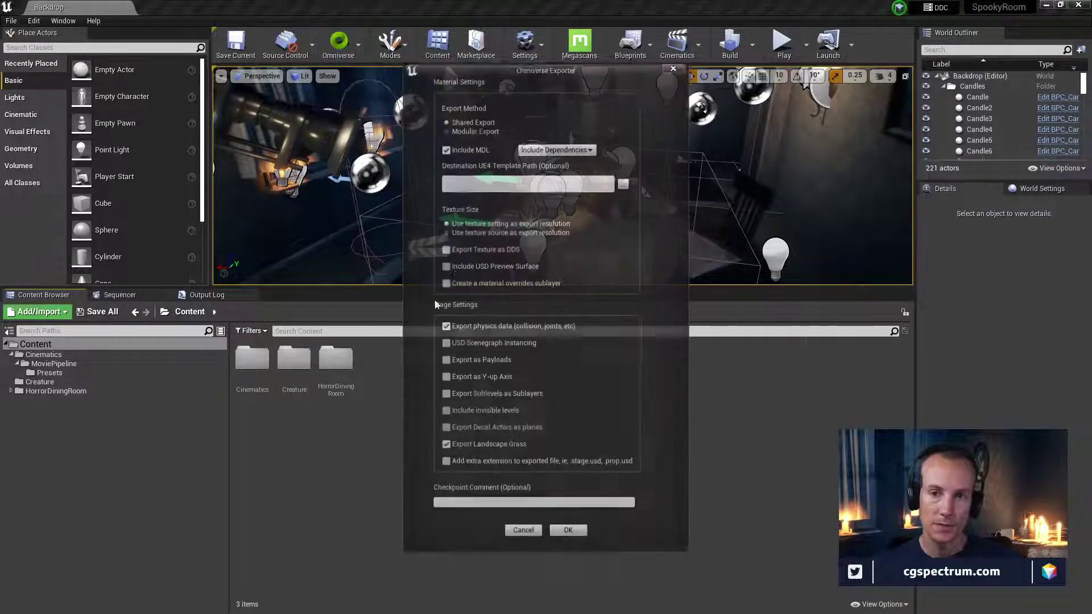
pyautogui.click(568, 532)
pyautogui.click(333, 490)
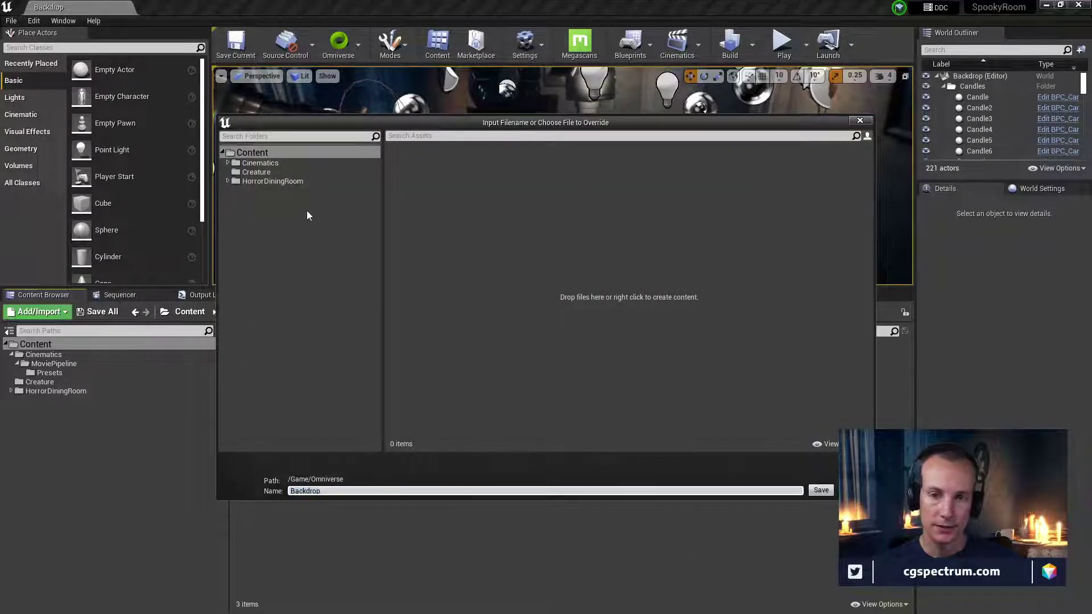
pyautogui.rightClick(323, 282)
pyautogui.click(377, 300)
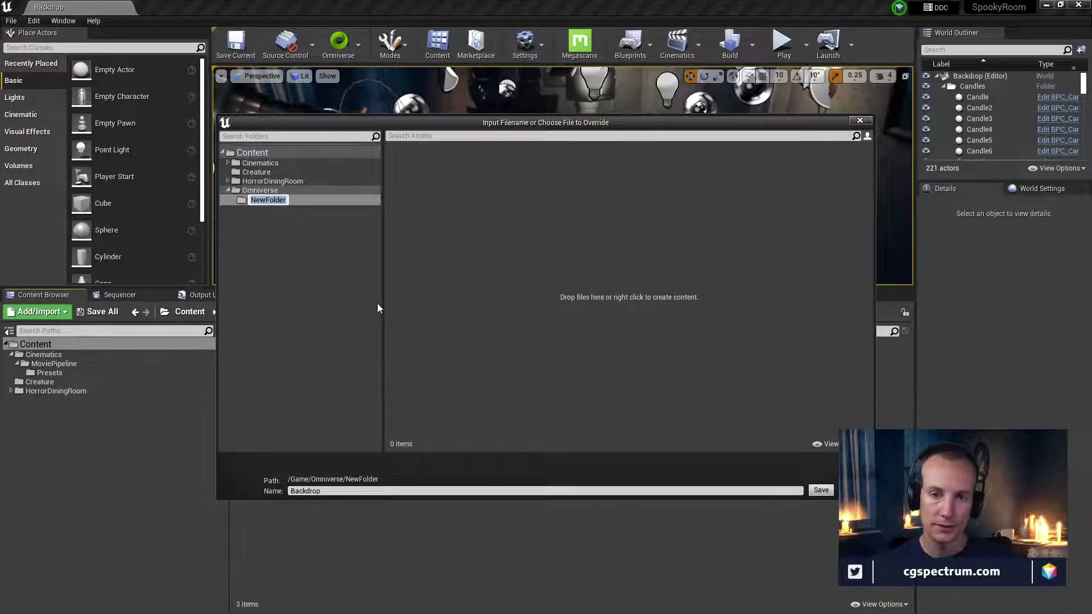
pyautogui.press('Return')
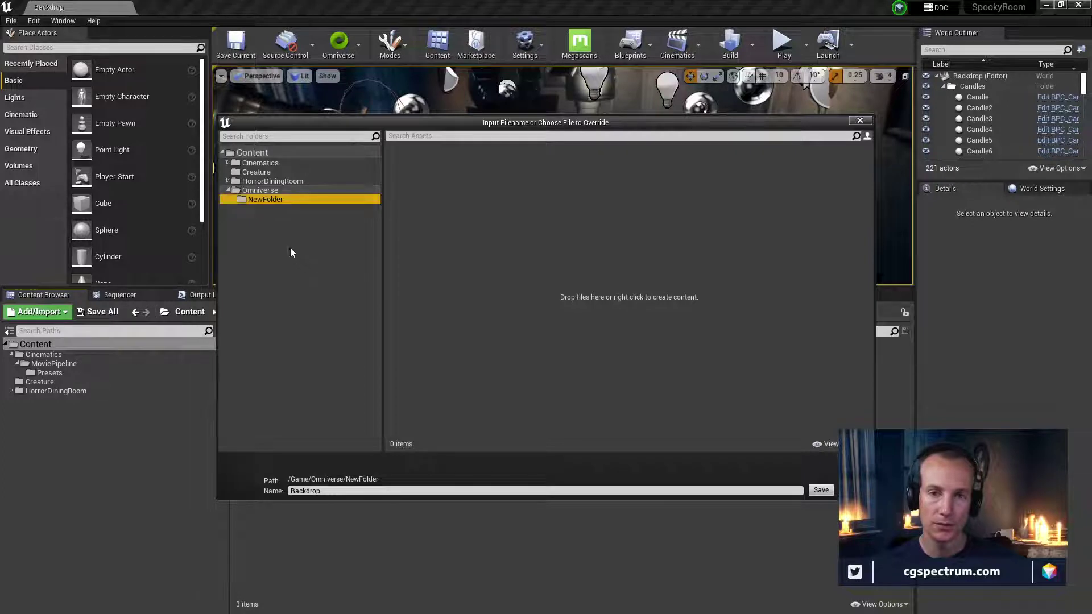
pyautogui.click(260, 192)
pyautogui.click(262, 200)
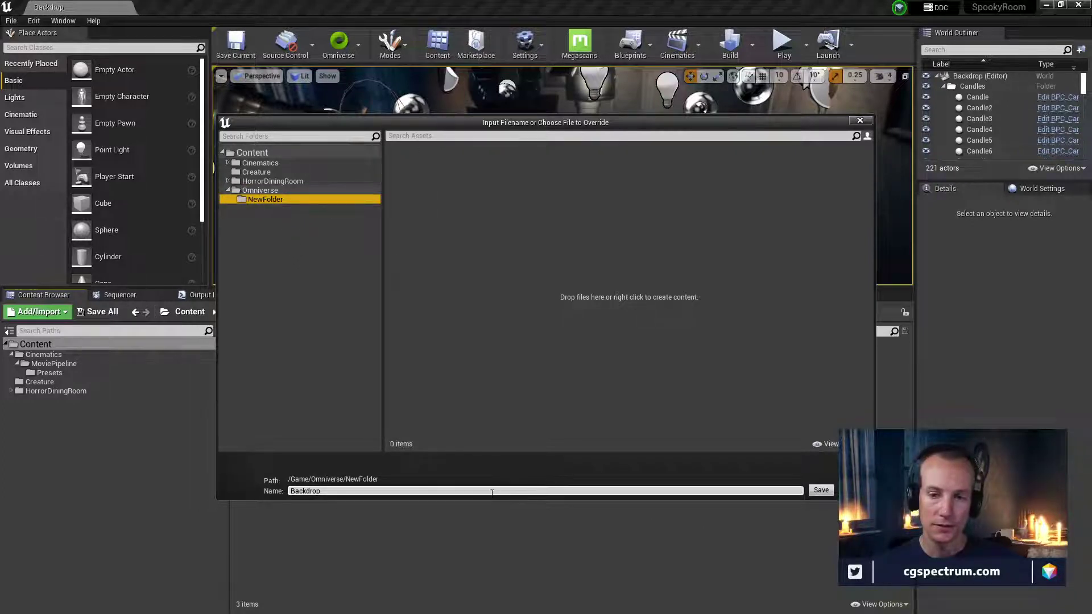
pyautogui.click(820, 490)
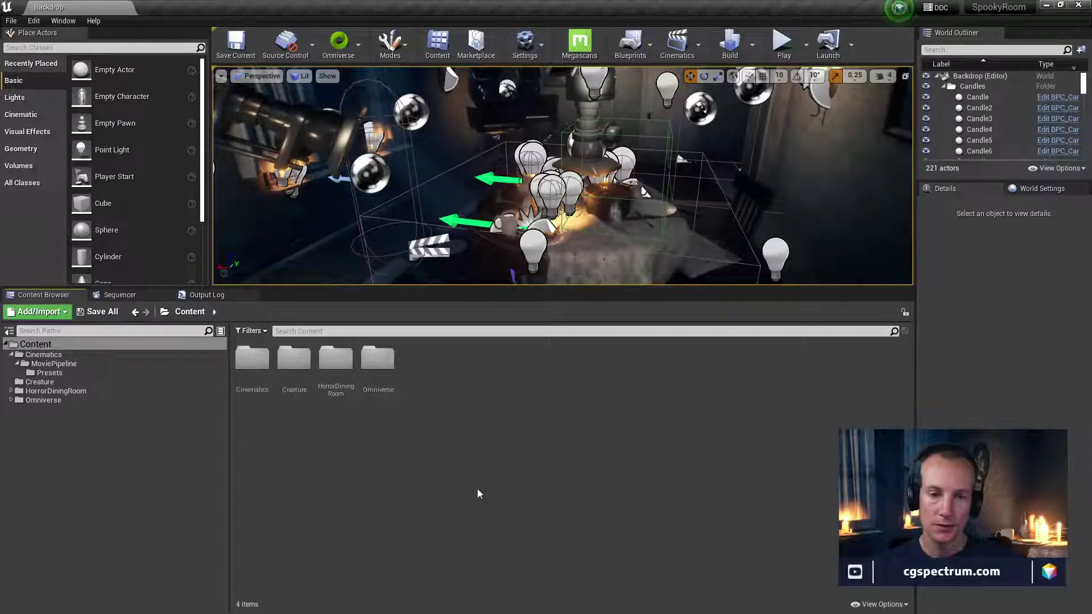
# Examine the Omniverse folder and its NewFolder subfolder in the Content Browser for exported assets
pyautogui.click(11, 400)
pyautogui.click(32, 408)
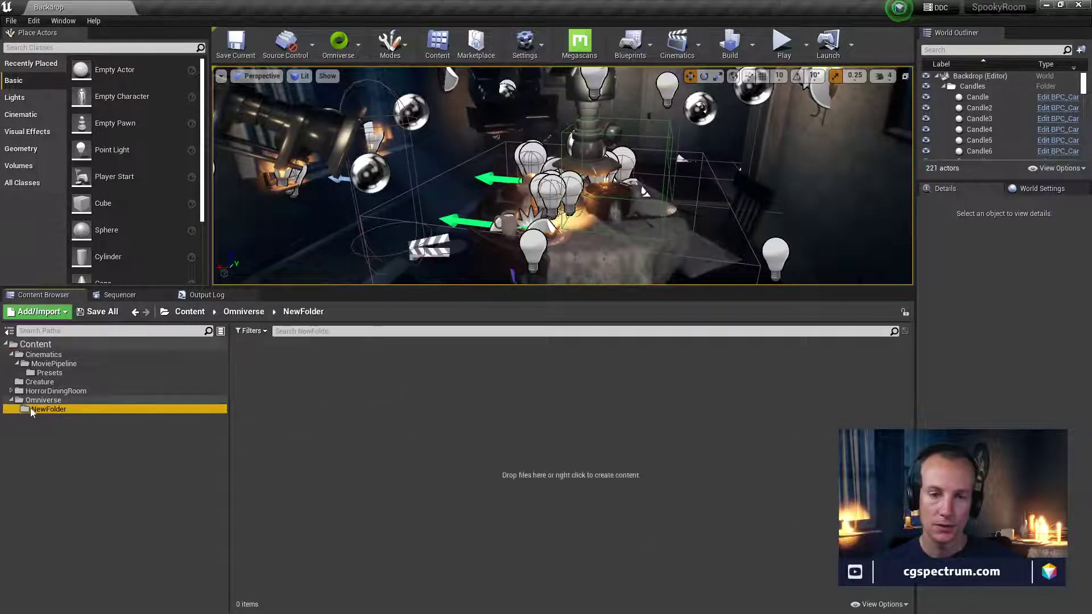
pyautogui.click(43, 400)
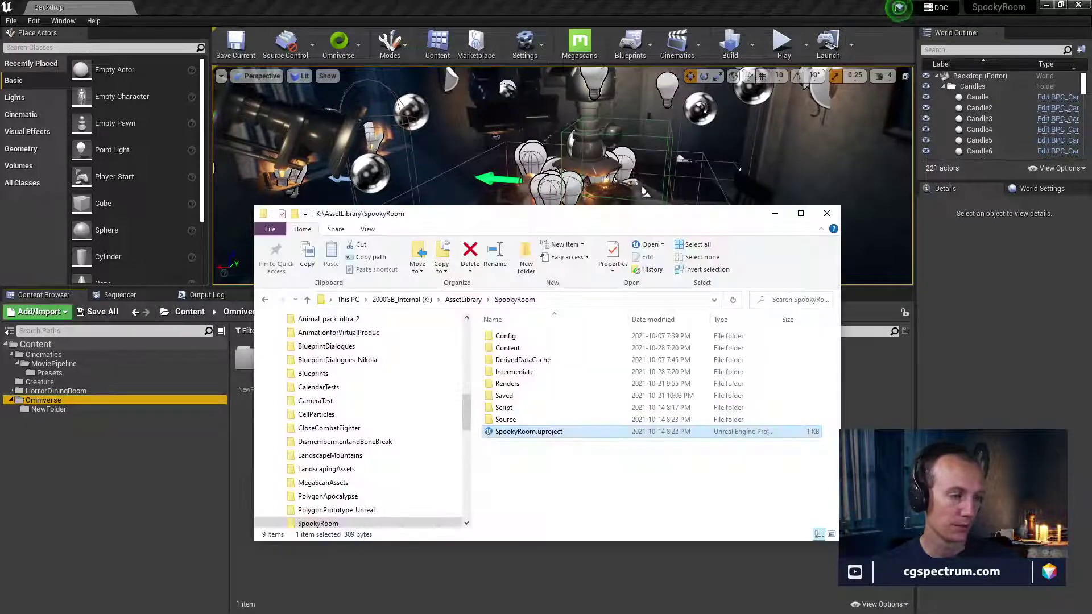
# Switch to File Explorer, inspect SpookyRoom's Content folder and its Omniverse\NewFolder subfolder for exported files, and minimize the window
pyautogui.hotkey('alt', 'Tab')
pyautogui.doubleClick(507, 348)
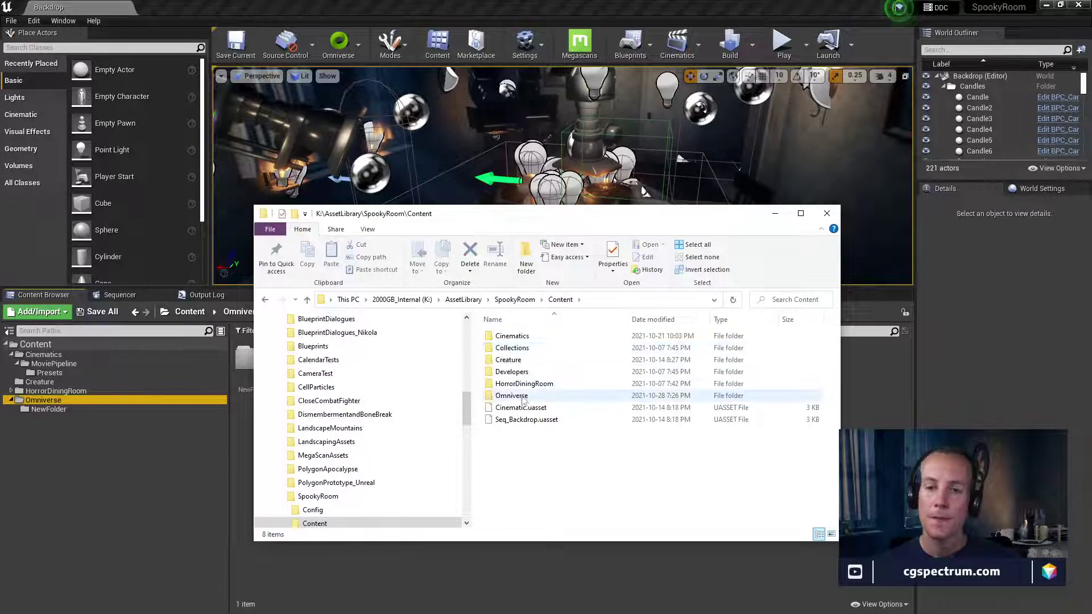
pyautogui.click(523, 398)
pyautogui.doubleClick(524, 398)
pyautogui.doubleClick(514, 336)
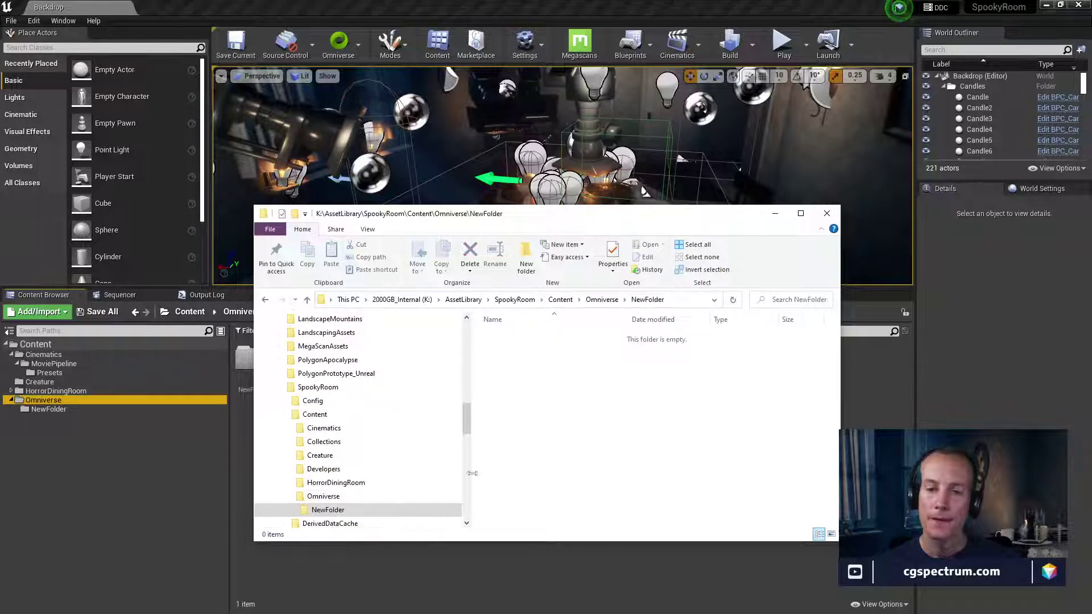
pyautogui.click(323, 495)
pyautogui.click(316, 415)
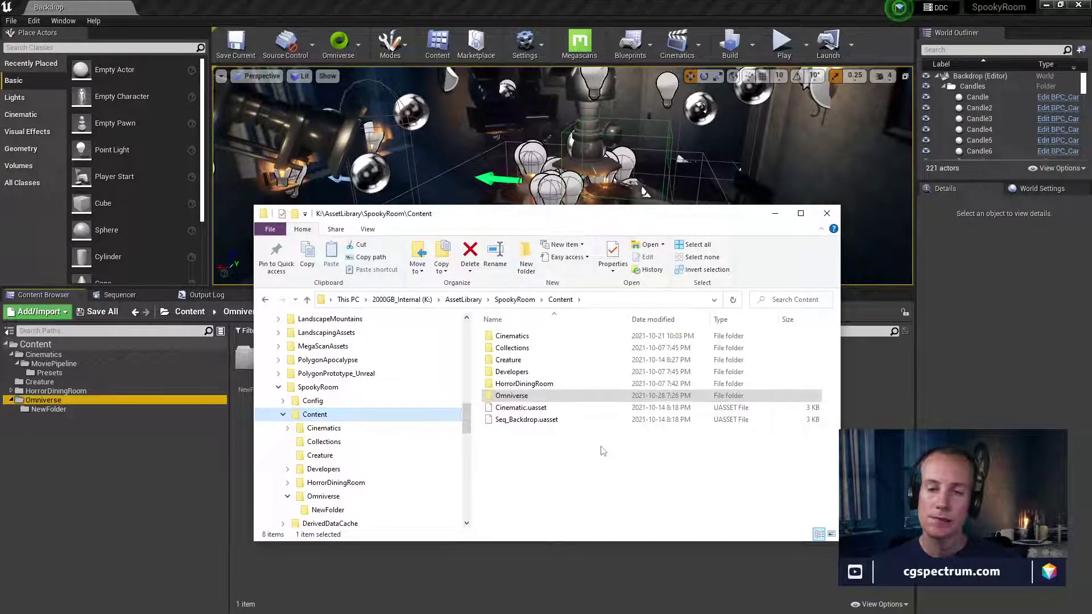
pyautogui.click(531, 420)
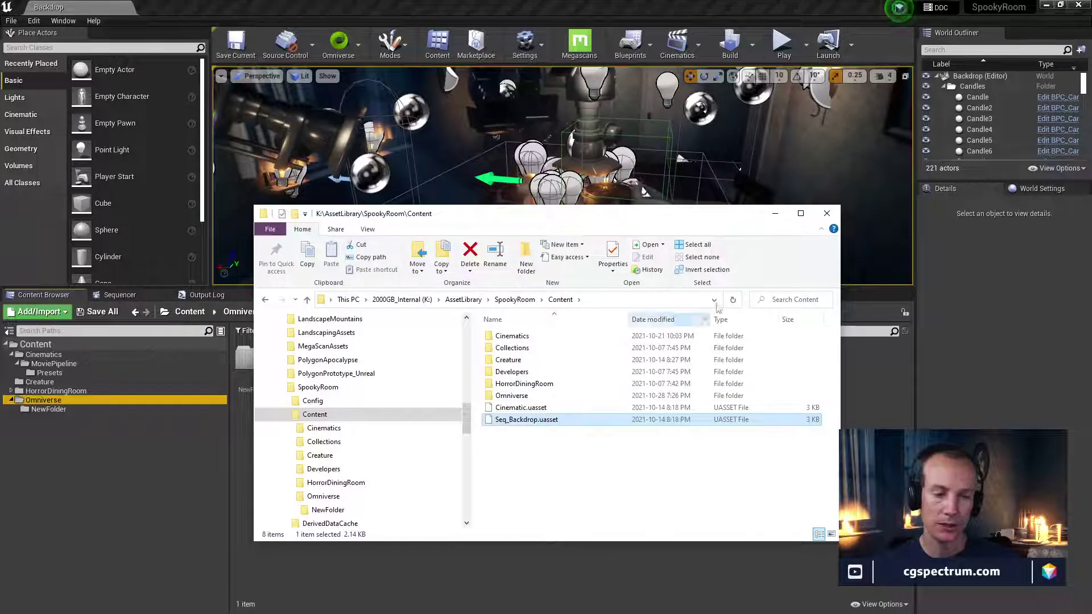
pyautogui.click(774, 213)
# Fix up the redirectors in the project's root Content folder and select that folder
pyautogui.rightClick(36, 353)
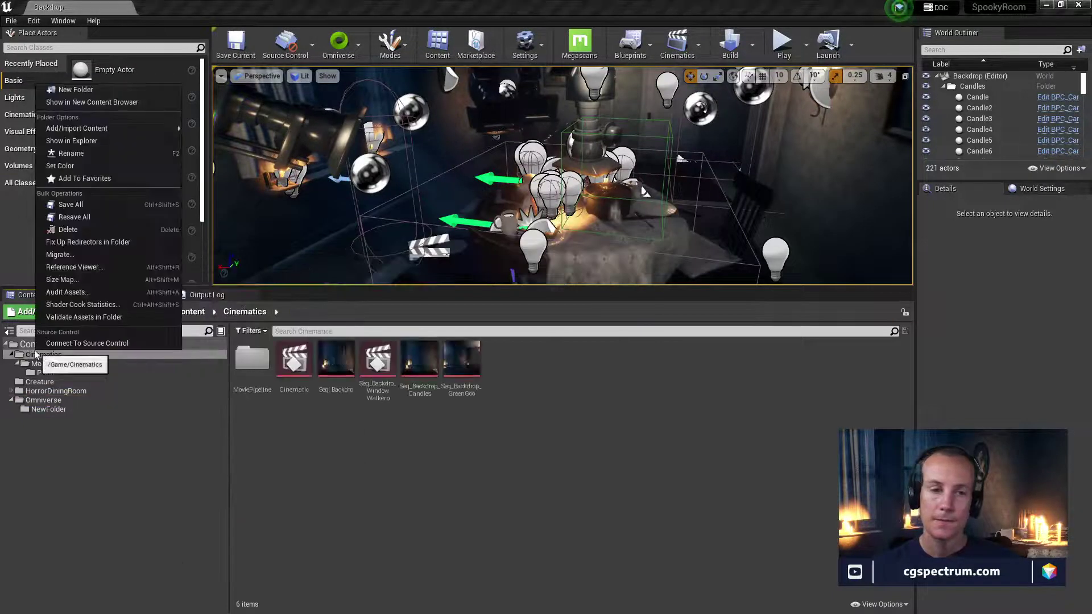
pyautogui.click(29, 346)
pyautogui.rightClick(29, 346)
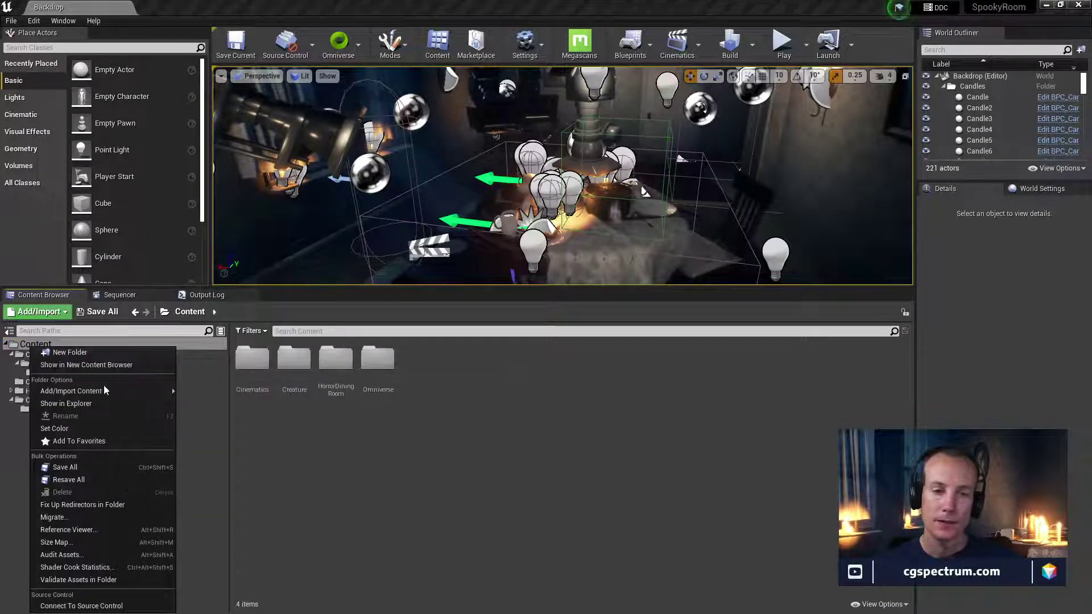
pyautogui.click(125, 504)
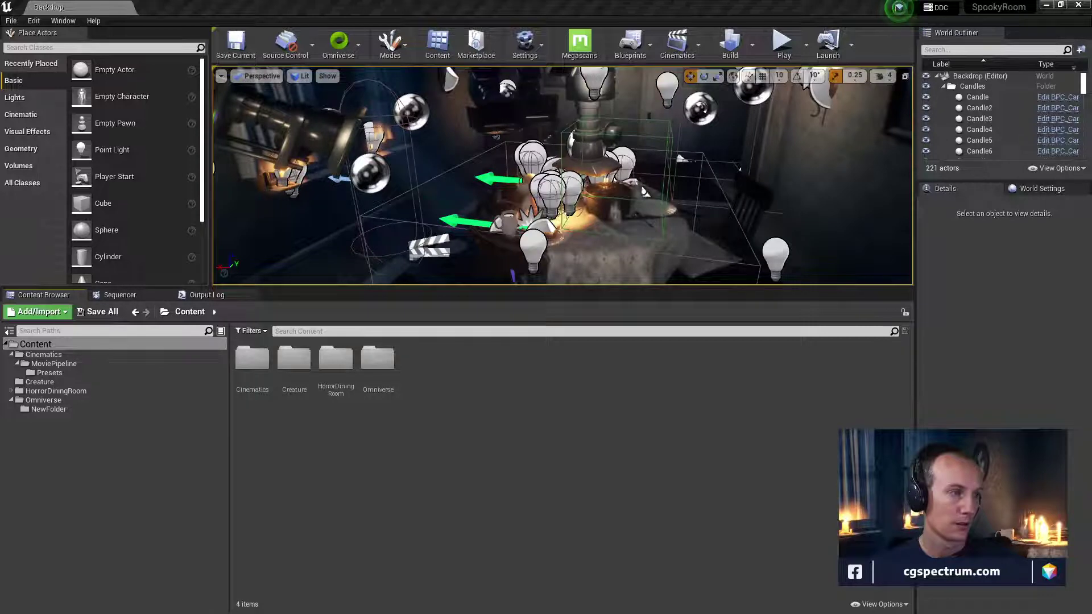
pyautogui.click(35, 344)
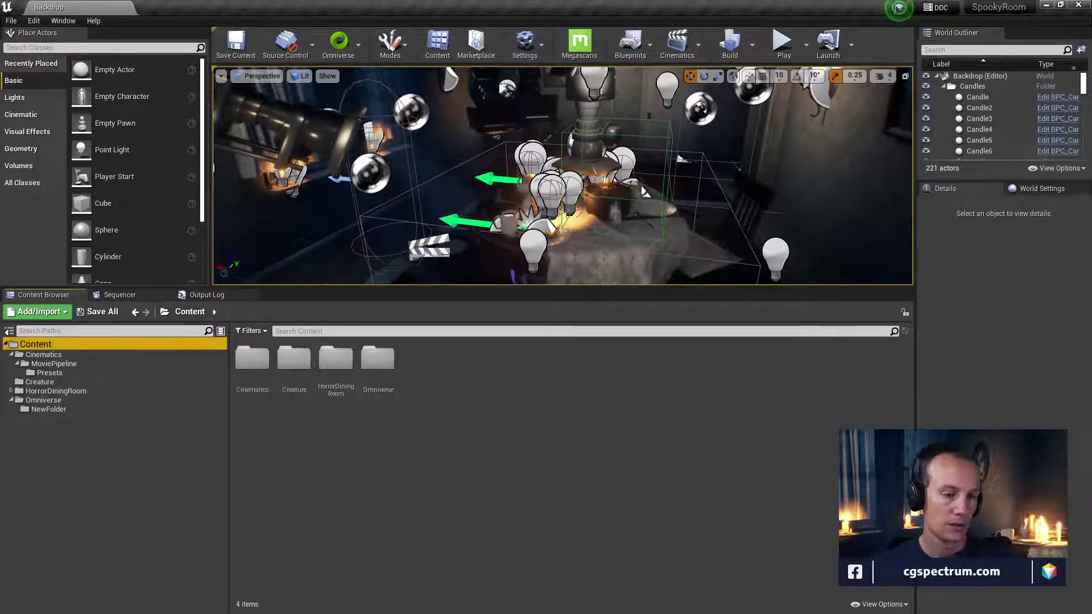
# Switch to Omniverse Launcher, read the Unreal Engine 4.27 Connector's description and system requirements, check the notifications, and return to Unreal Editor
pyautogui.hotkey('alt', 'Tab')
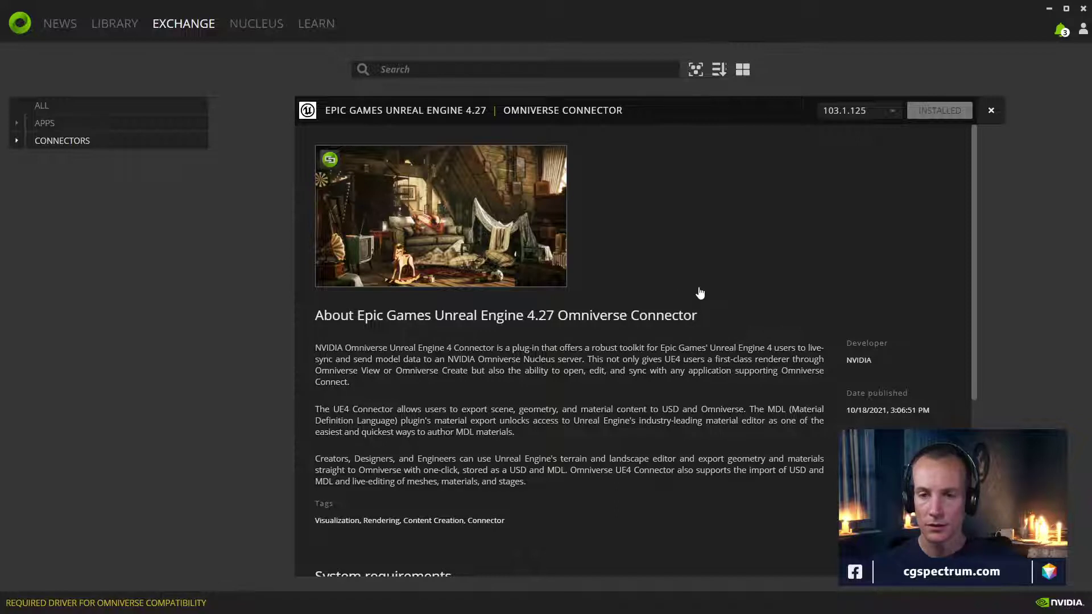
pyautogui.scroll(-2, 704, 414)
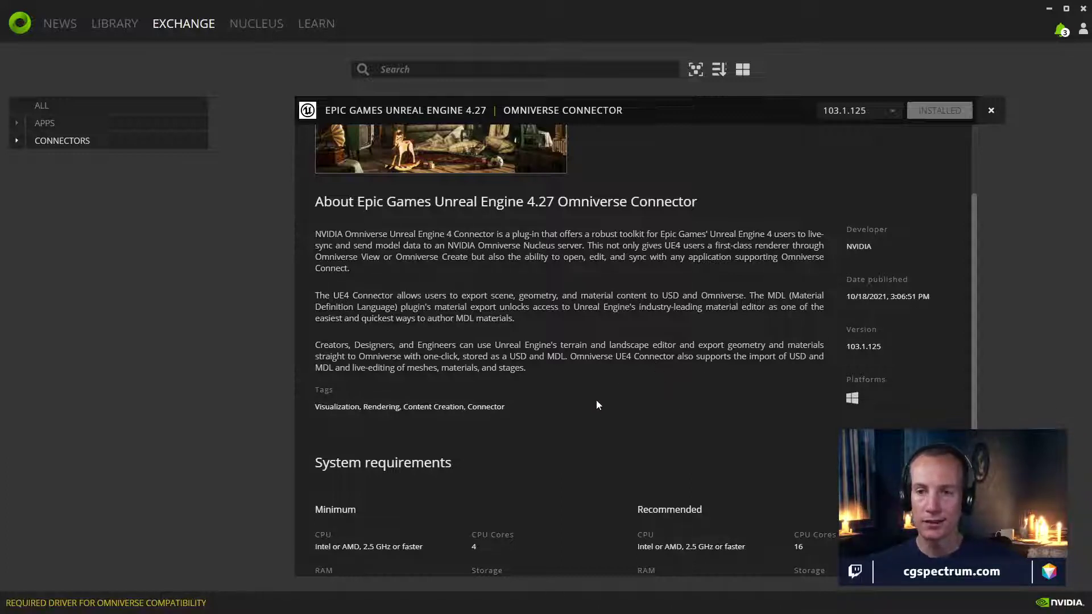
pyautogui.scroll(-1, 643, 361)
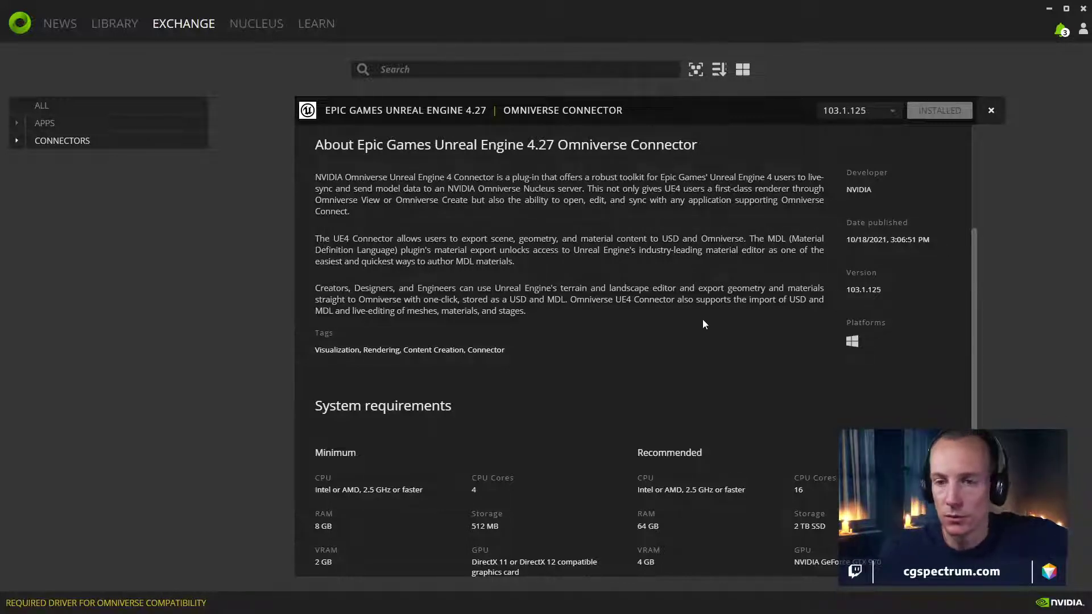
pyautogui.scroll(-1, 670, 346)
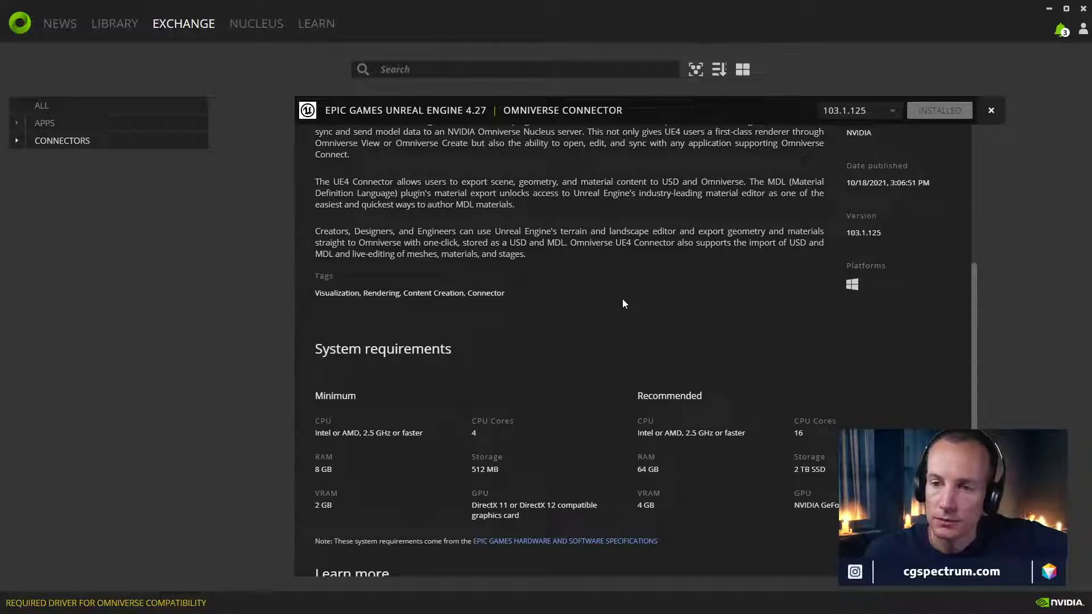
pyautogui.scroll(-1, 622, 302)
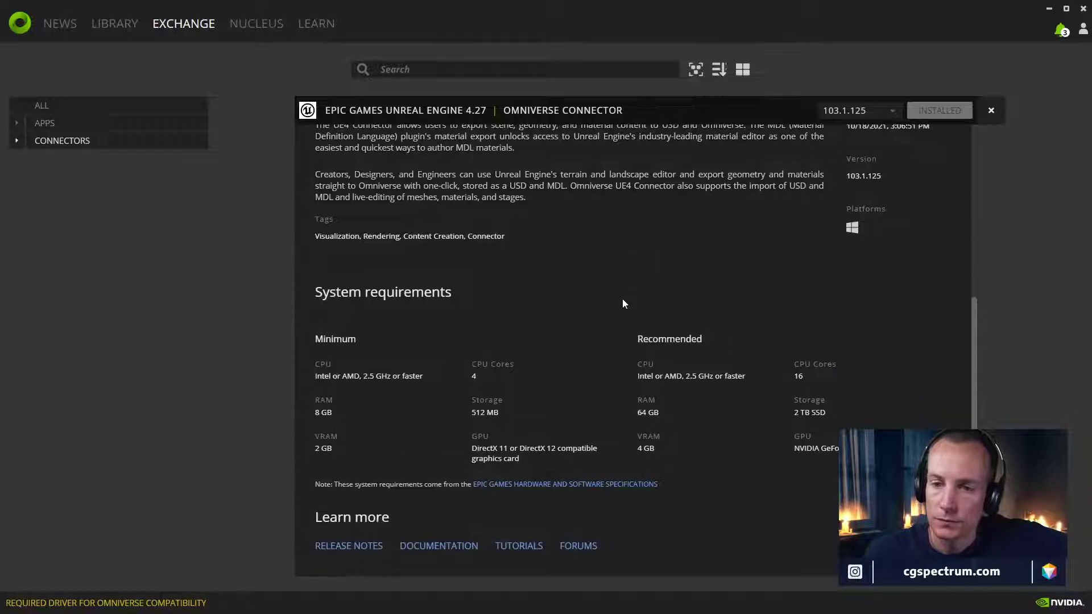
pyautogui.scroll(5, 623, 303)
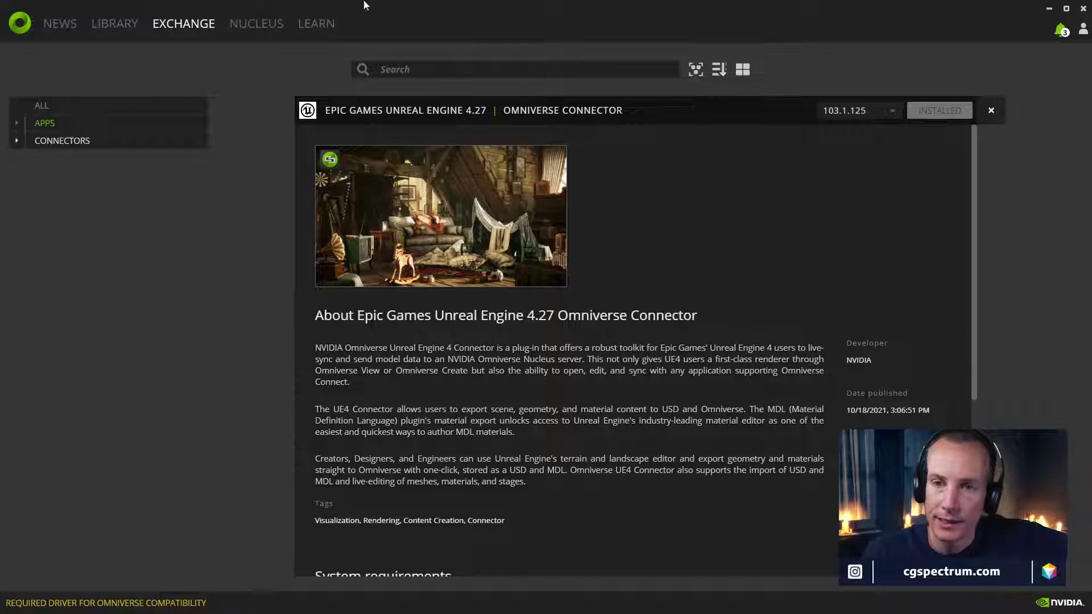
pyautogui.click(1063, 30)
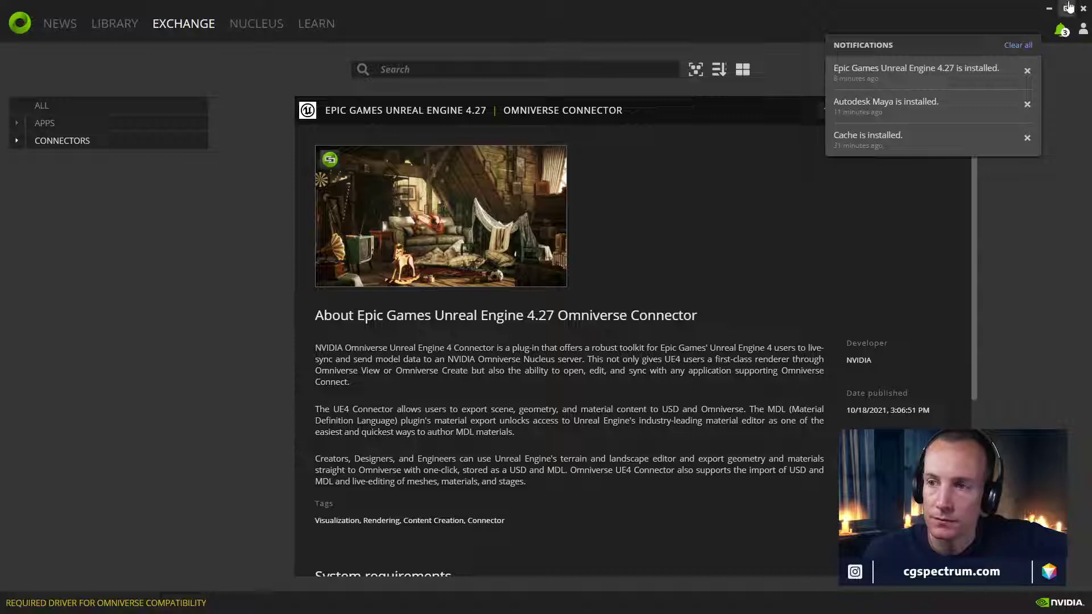
pyautogui.click(1069, 6)
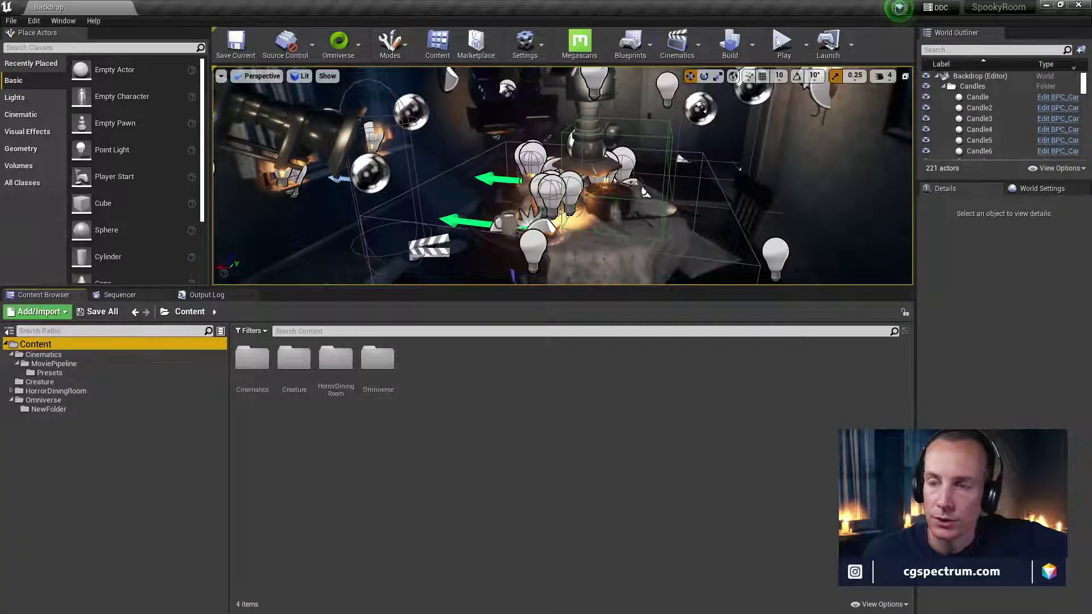
# Try to add the localhost Omniverse server to the Content Browser and open its folder
pyautogui.click(358, 45)
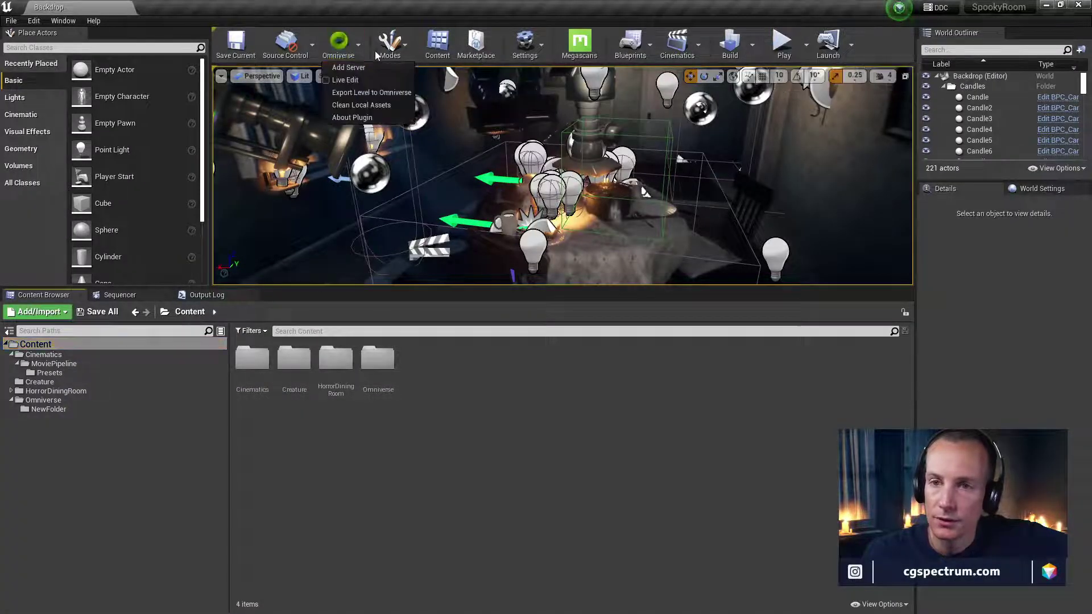
pyautogui.click(380, 70)
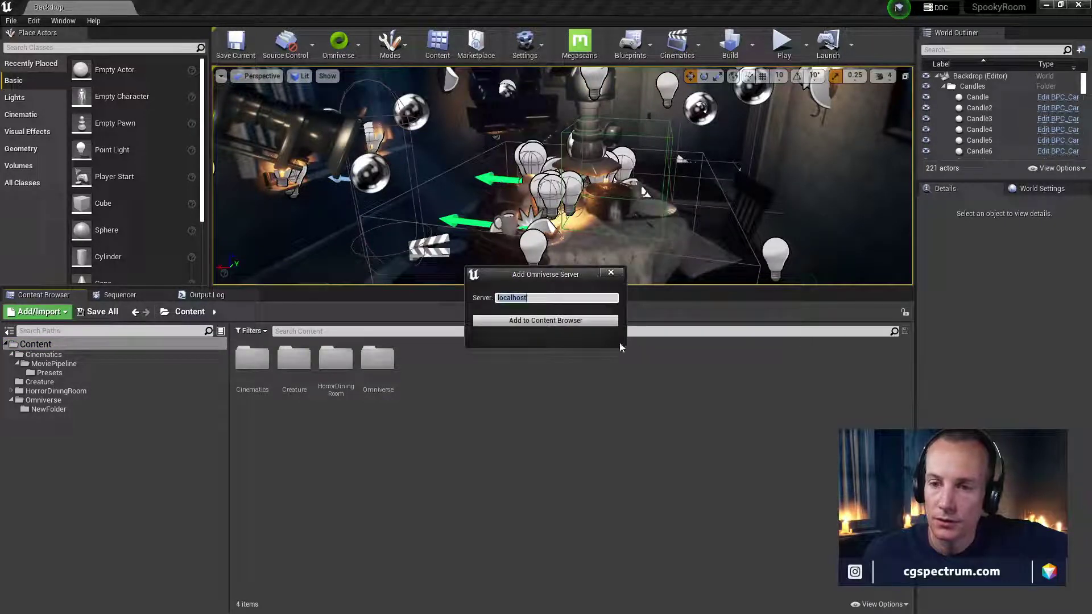
pyautogui.click(557, 320)
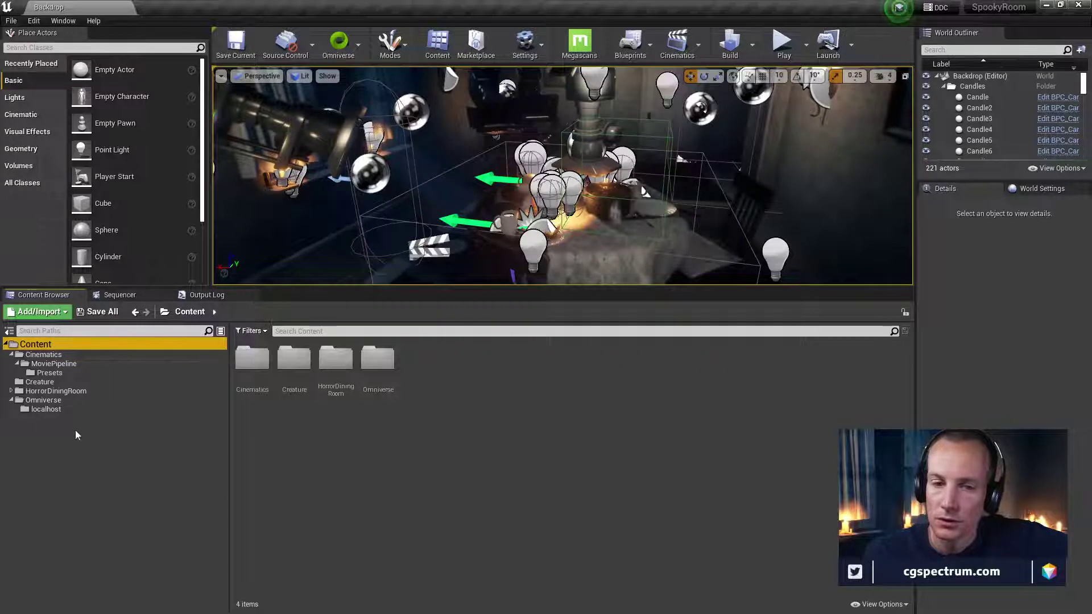
pyautogui.click(63, 412)
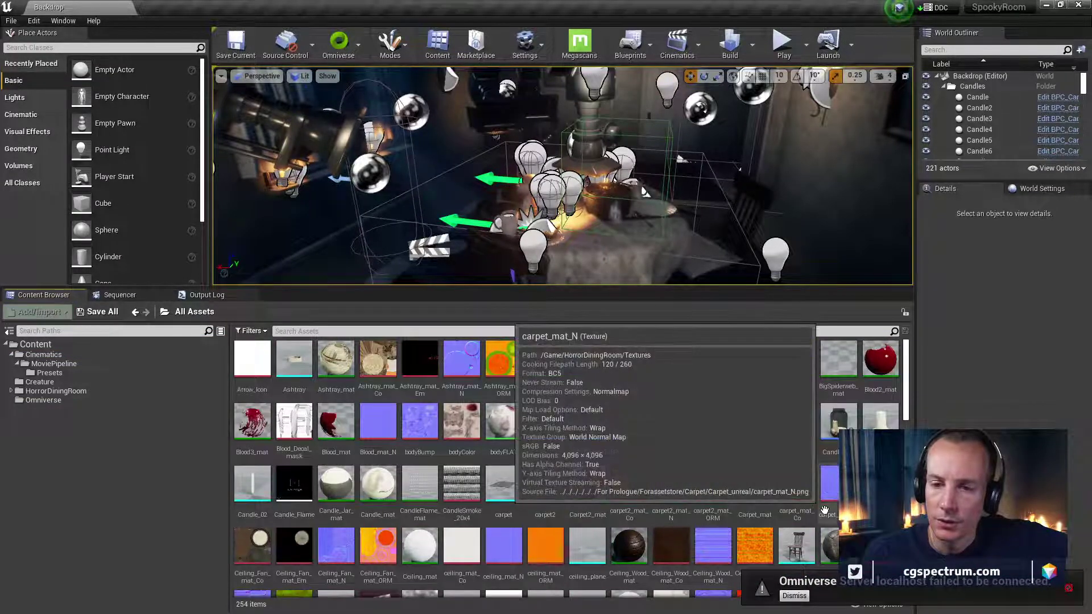
# Examine the Omniverse, Cinematics, HorrorDiningRoom, Creature and Presets folders for exported content, and dismiss the Omniverse notification
pyautogui.click(57, 400)
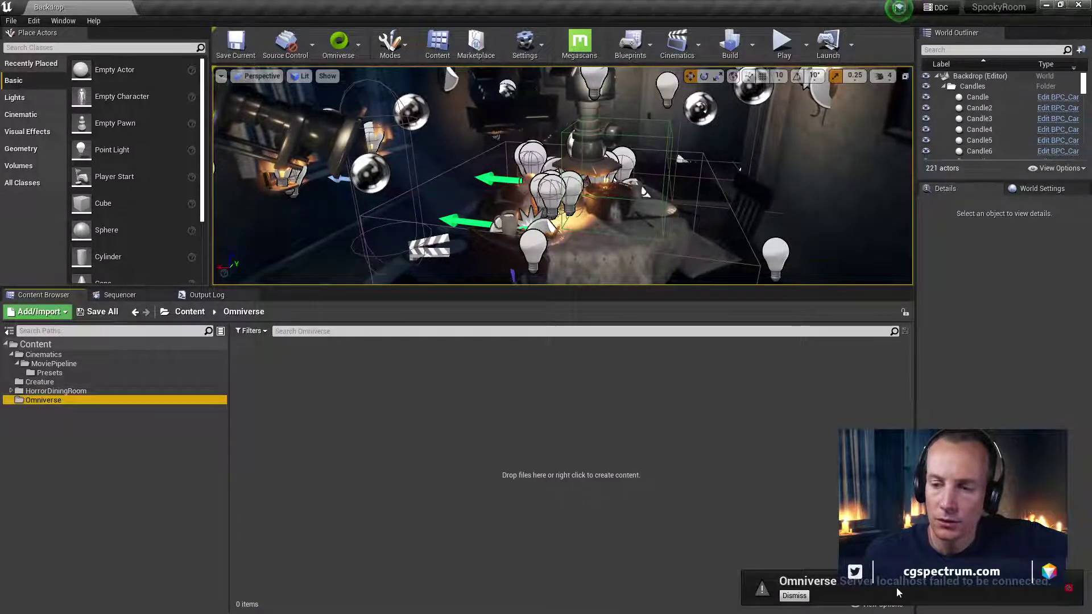
pyautogui.click(33, 354)
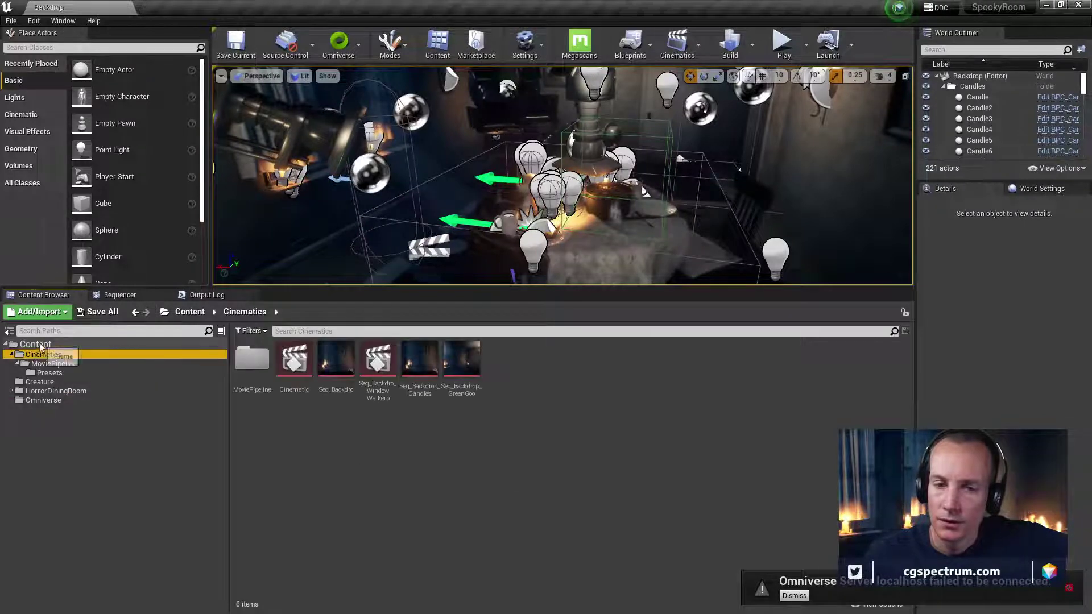
pyautogui.click(35, 344)
pyautogui.click(50, 373)
pyautogui.click(46, 392)
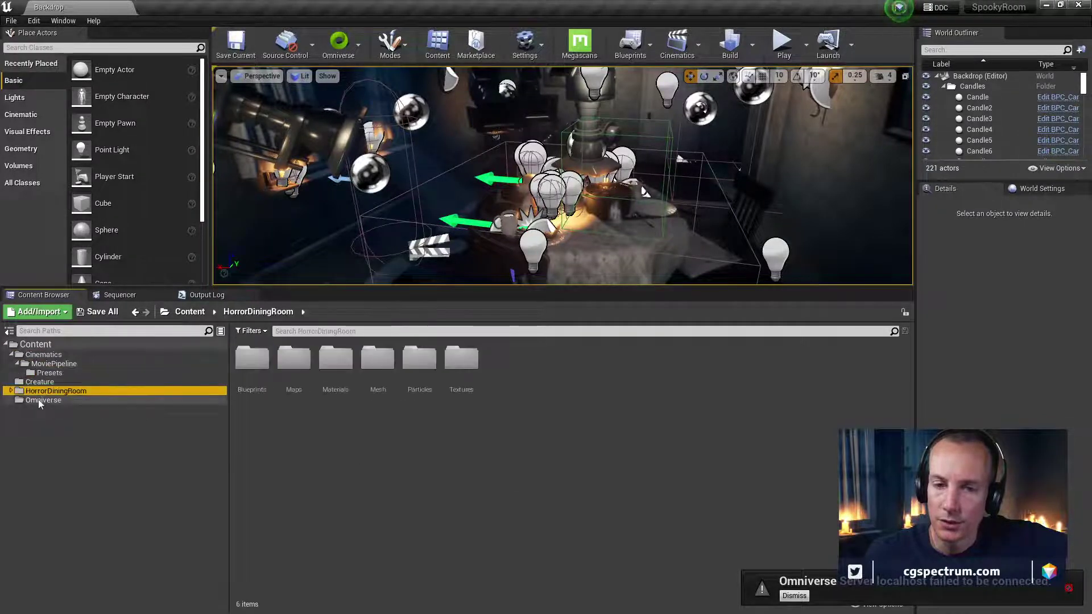
pyautogui.click(41, 400)
pyautogui.click(39, 383)
pyautogui.click(41, 373)
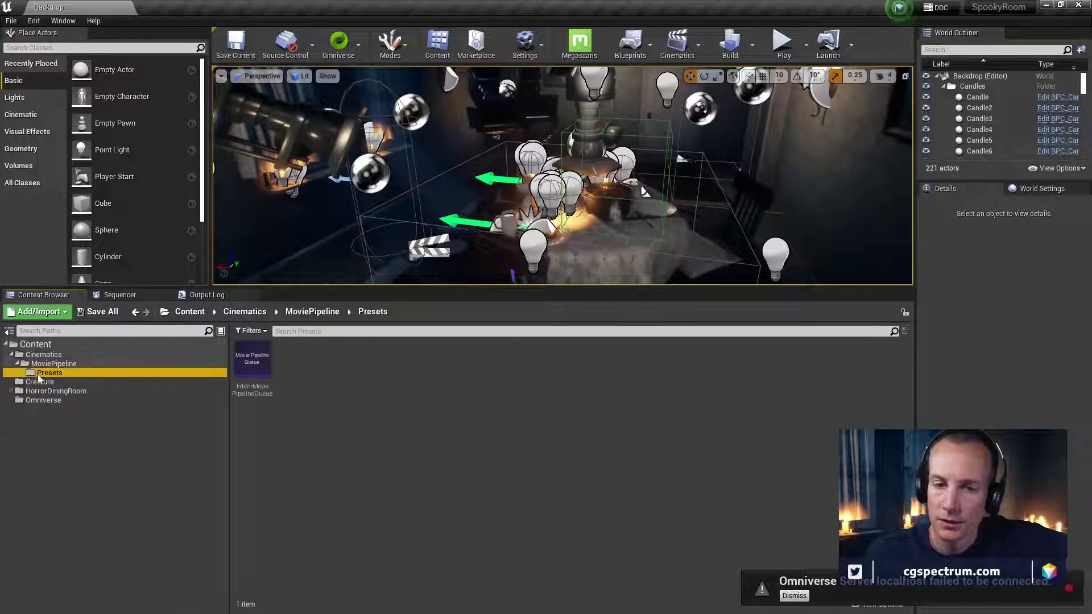
pyautogui.click(41, 363)
pyautogui.click(44, 403)
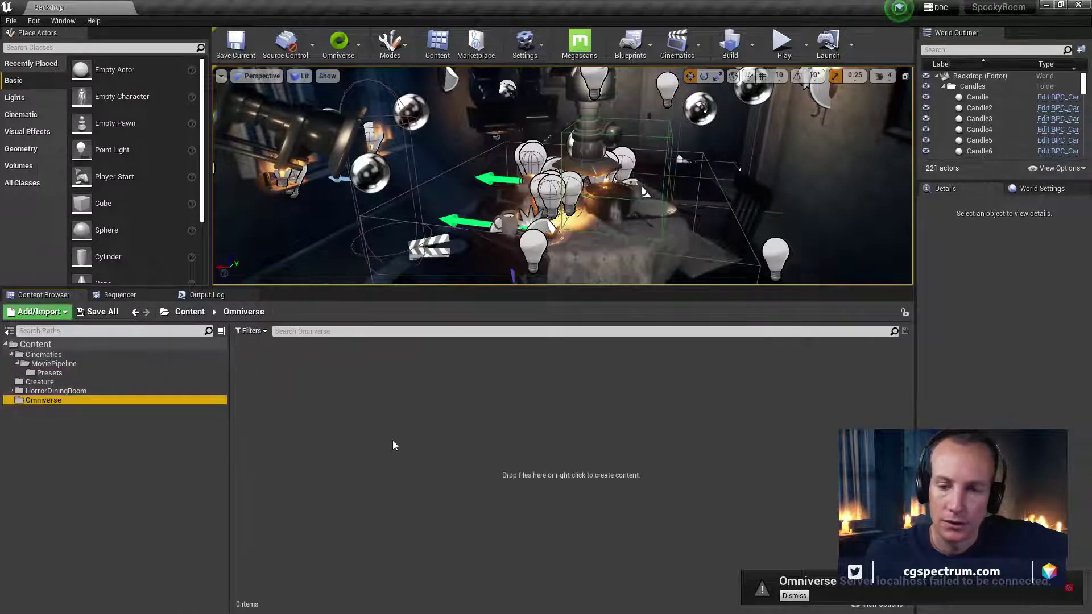
pyautogui.click(794, 596)
# Try again to connect to the localhost Omniverse server
pyautogui.click(358, 43)
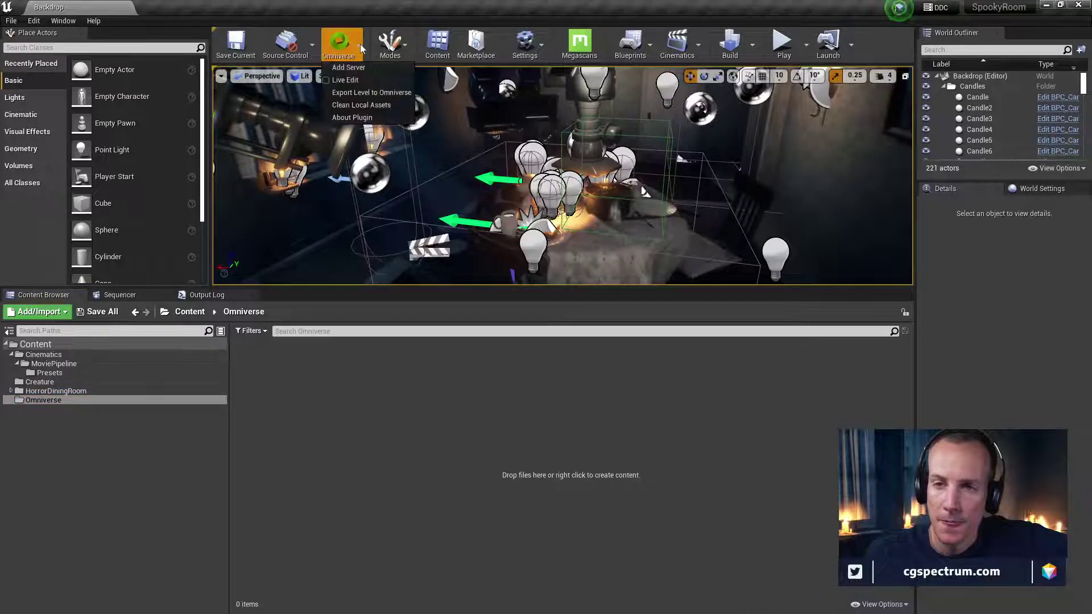
pyautogui.click(348, 69)
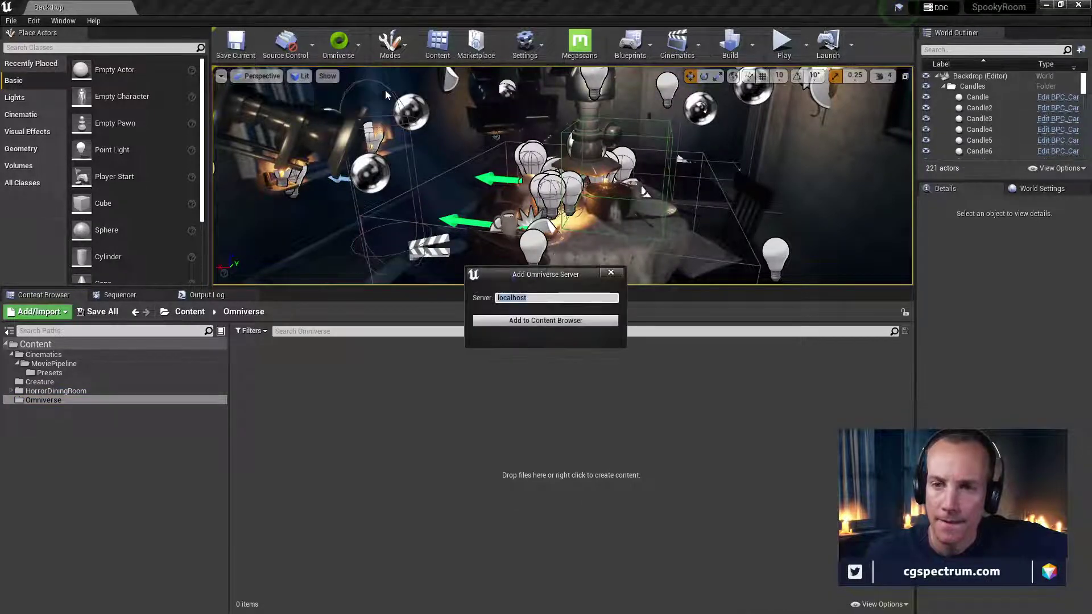
pyautogui.click(550, 323)
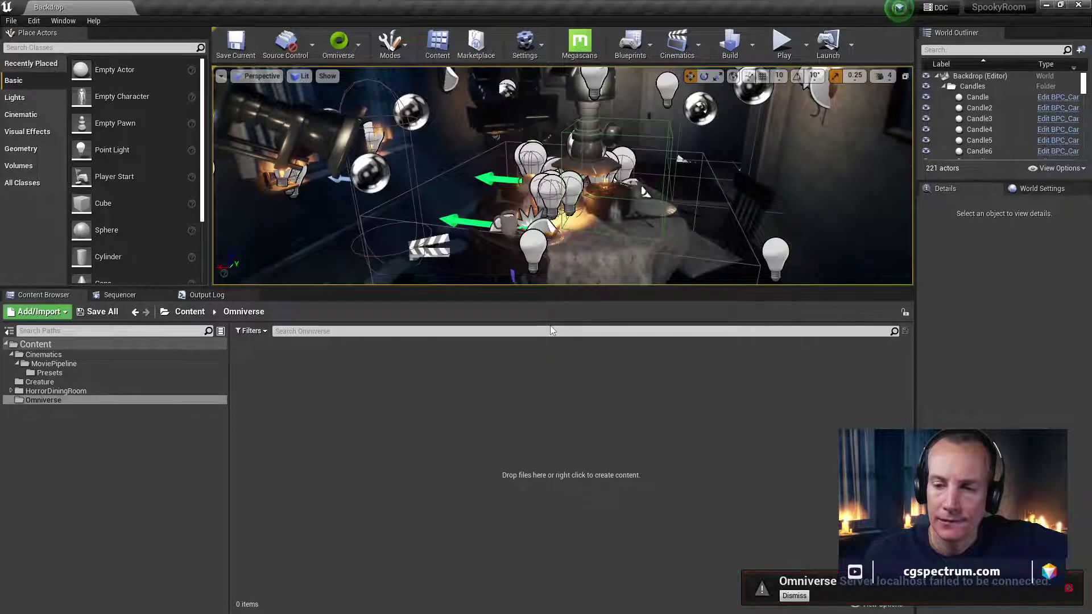
# Clean the local Omniverse assets from the project and dismiss the server connection notification
pyautogui.click(351, 46)
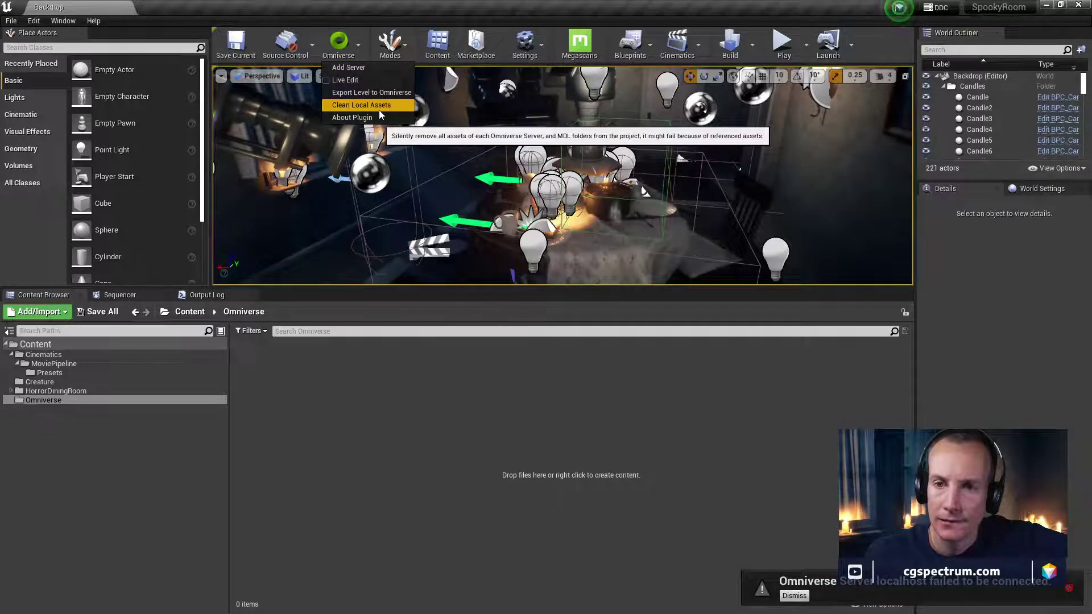
pyautogui.click(378, 109)
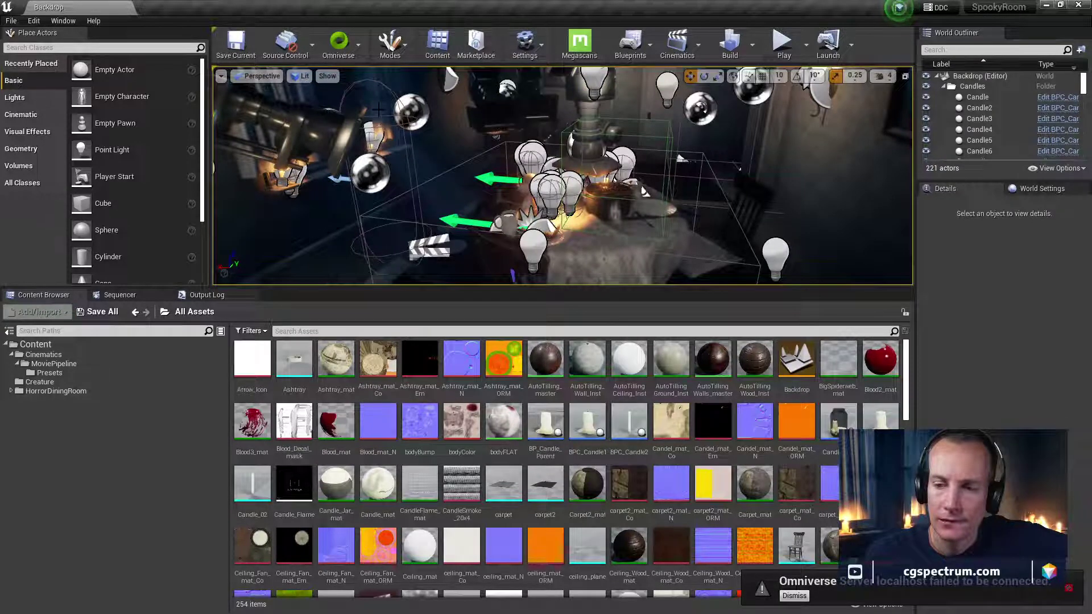
pyautogui.click(796, 597)
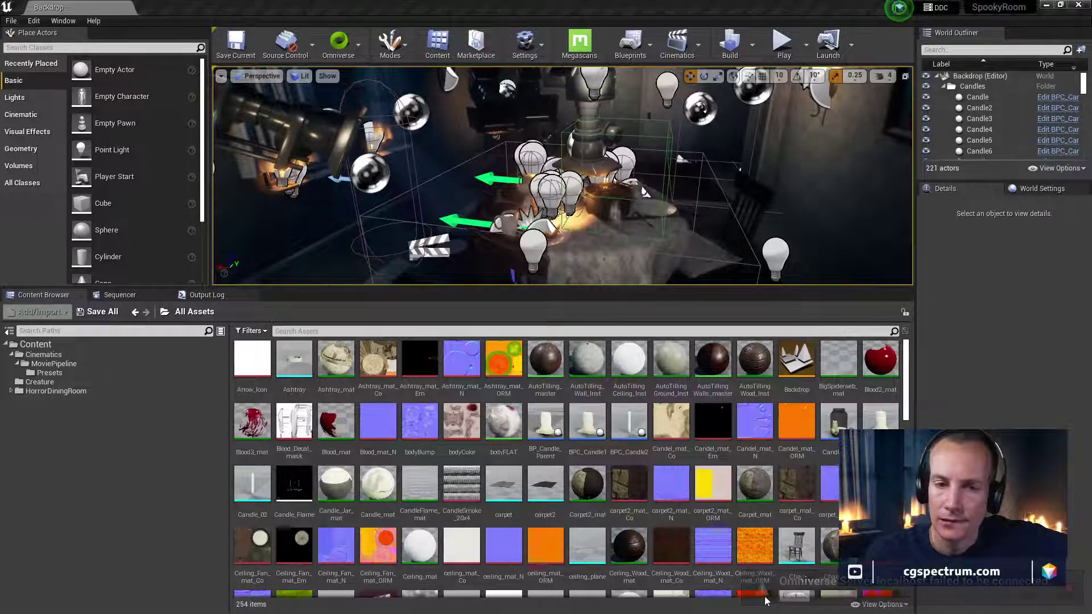
# Look through the full asset list and the HorrorDiningRoom, Creature, Presets, Cinematics and root Content folders after the cleanup
pyautogui.scroll(-3, 625, 483)
pyautogui.scroll(3, 511, 443)
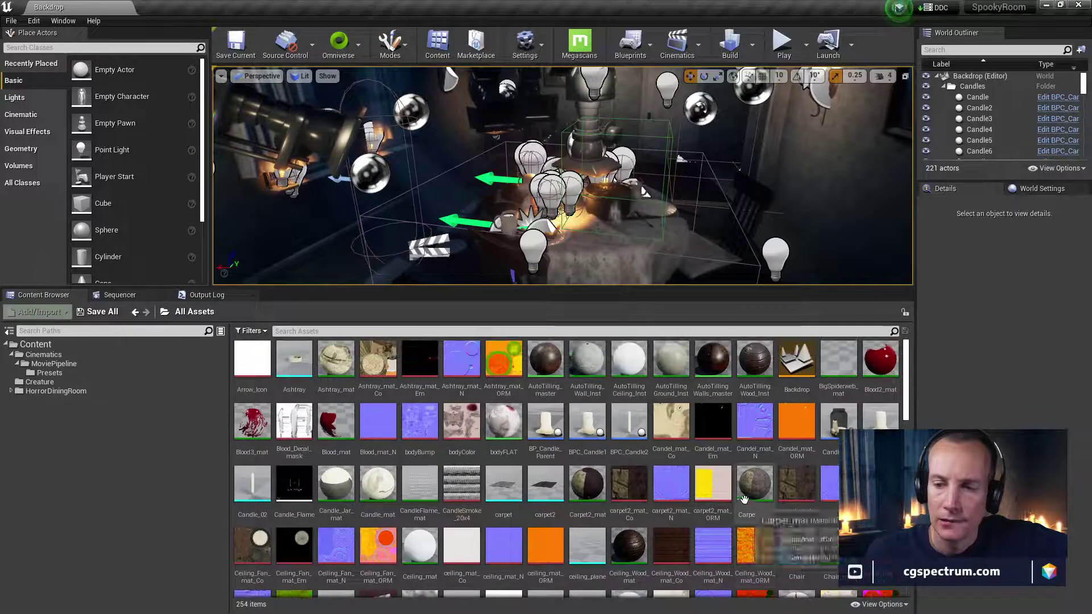
pyautogui.scroll(-5, 429, 414)
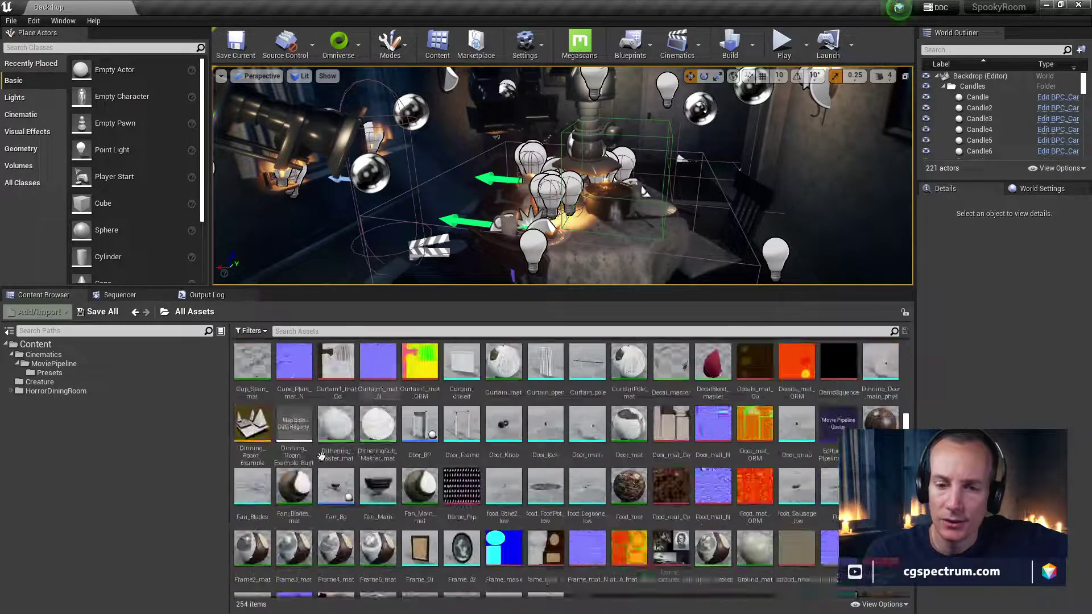
pyautogui.scroll(-15, 359, 453)
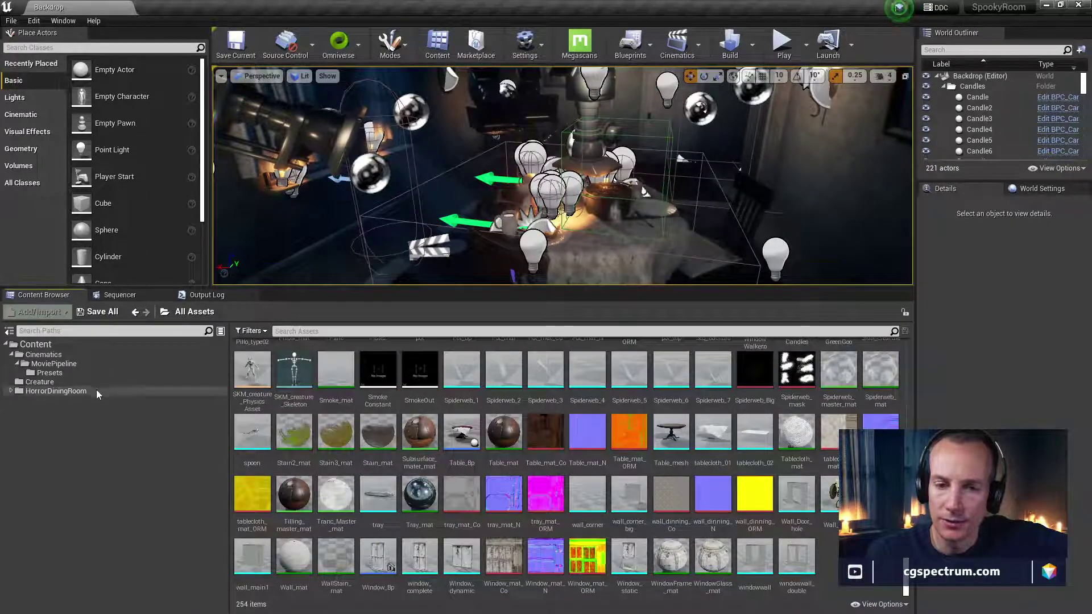
pyautogui.click(36, 391)
pyautogui.doubleClick(36, 391)
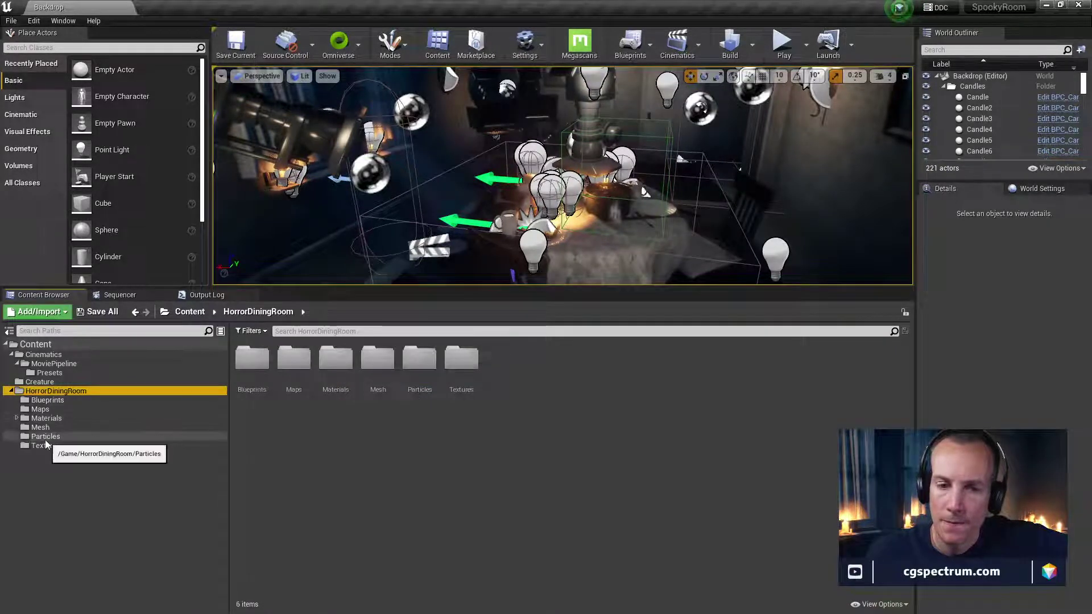
pyautogui.click(40, 382)
pyautogui.click(46, 373)
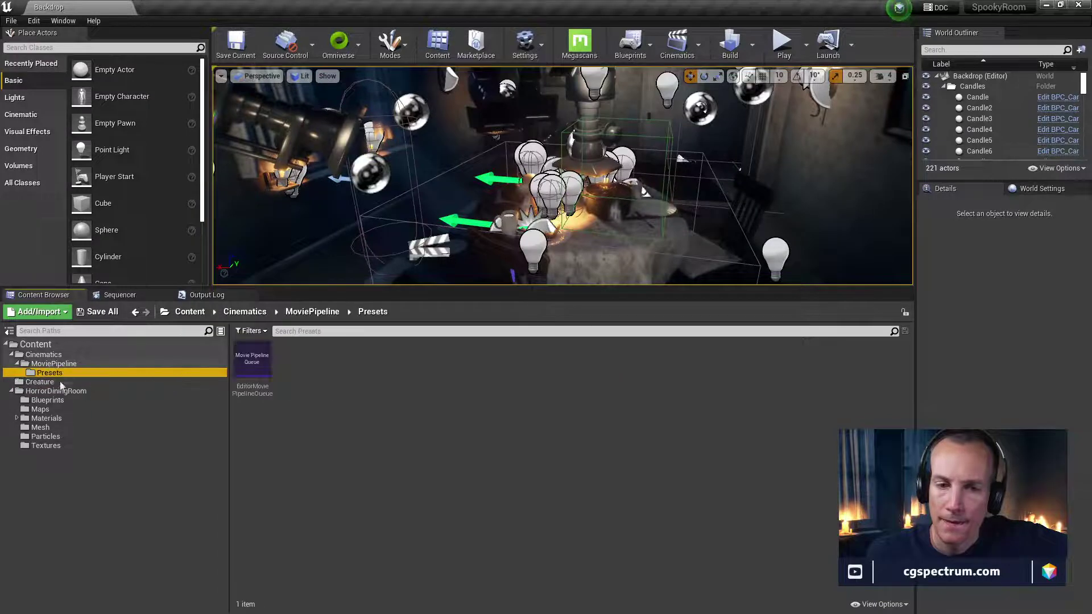
pyautogui.click(41, 383)
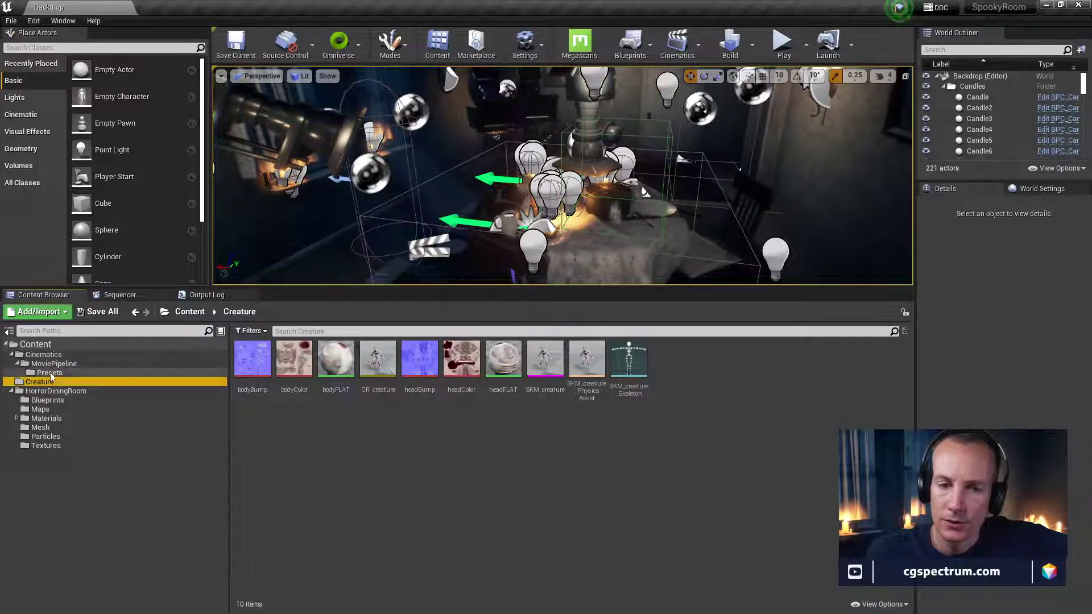
pyautogui.click(50, 357)
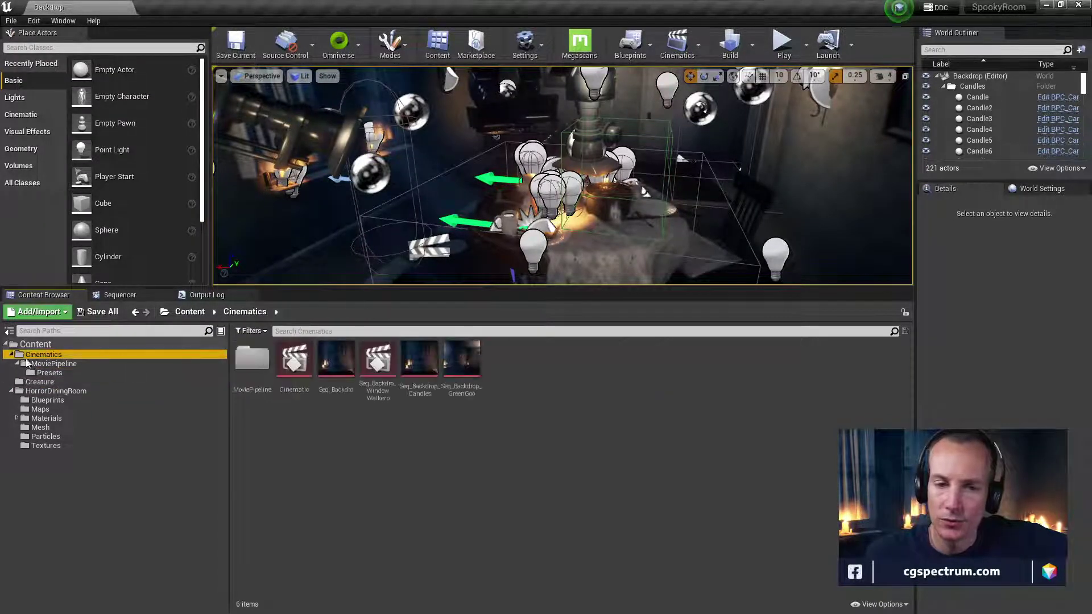
pyautogui.click(50, 348)
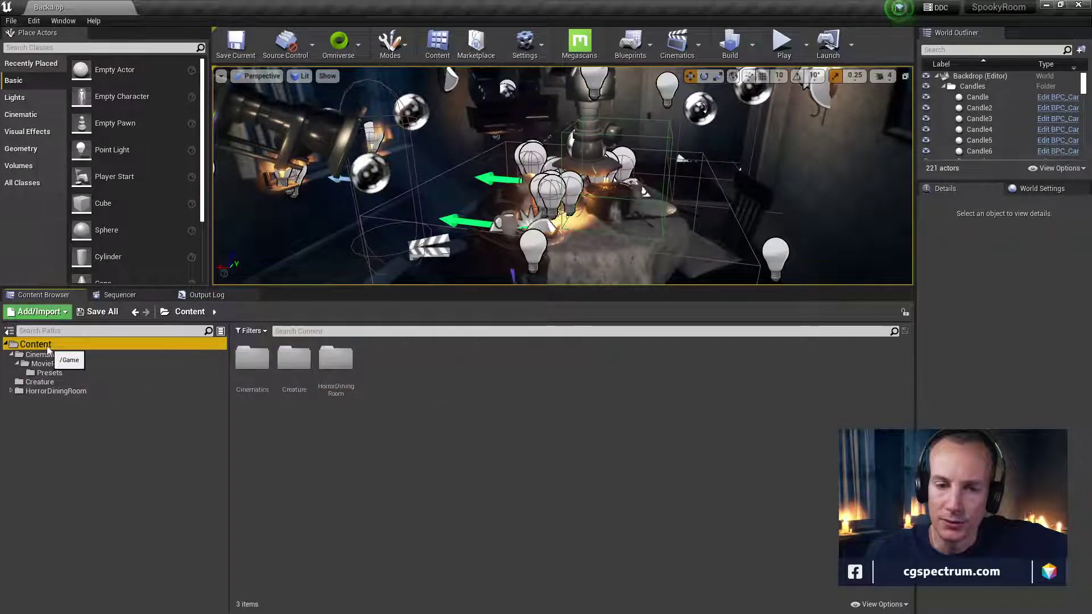
# Create a folder named NewFolder in the root Content folder and open it
pyautogui.rightClick(373, 409)
pyautogui.click(391, 95)
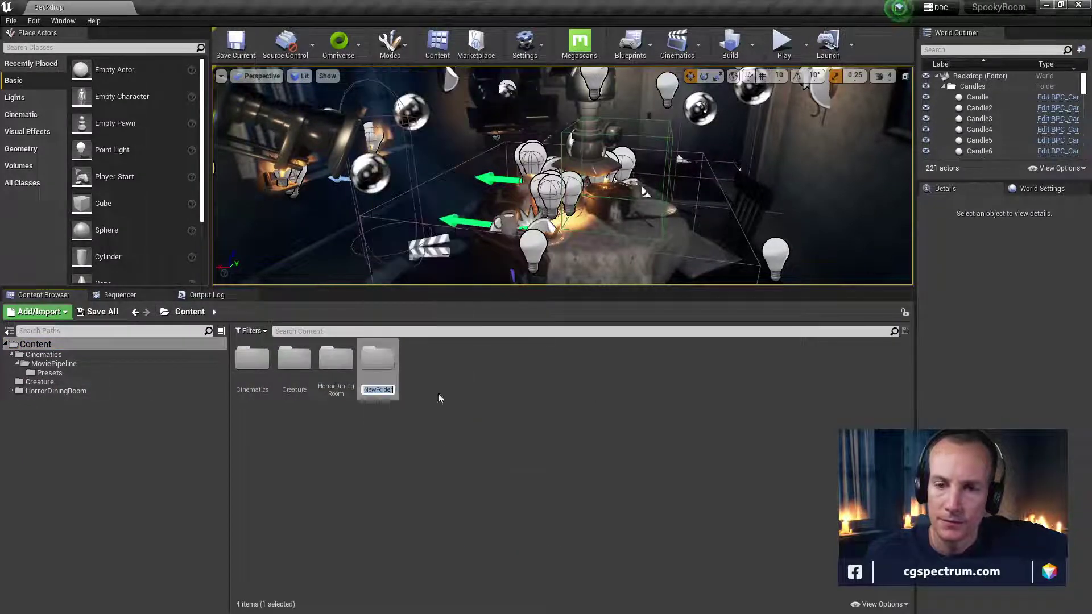
pyautogui.press('Return')
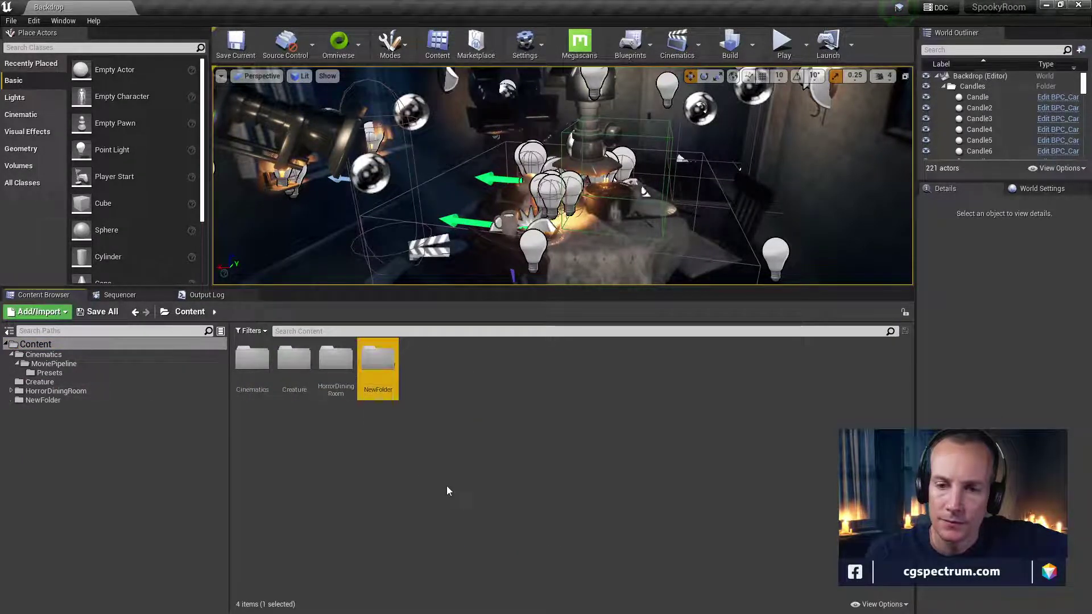
pyautogui.doubleClick(384, 378)
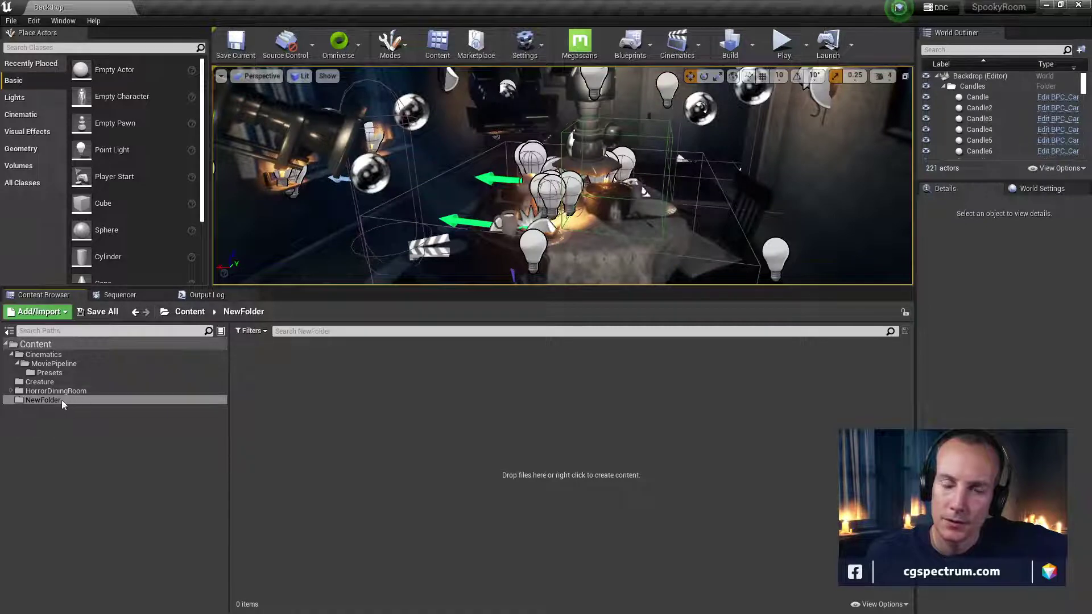
# Check the version information of the Omniverse USD and MDL plugins
pyautogui.click(339, 43)
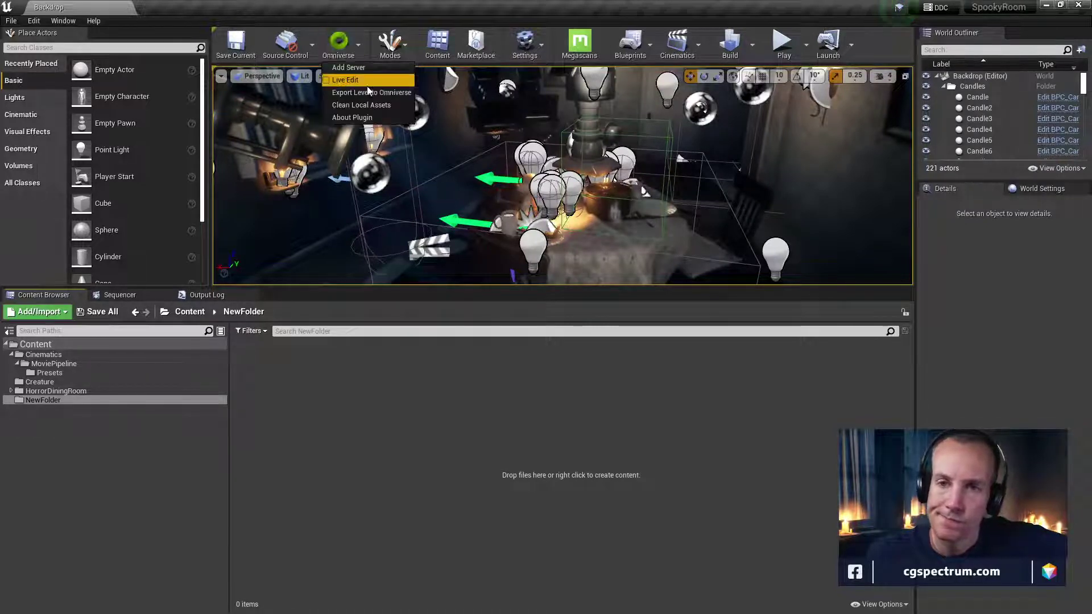
pyautogui.click(364, 118)
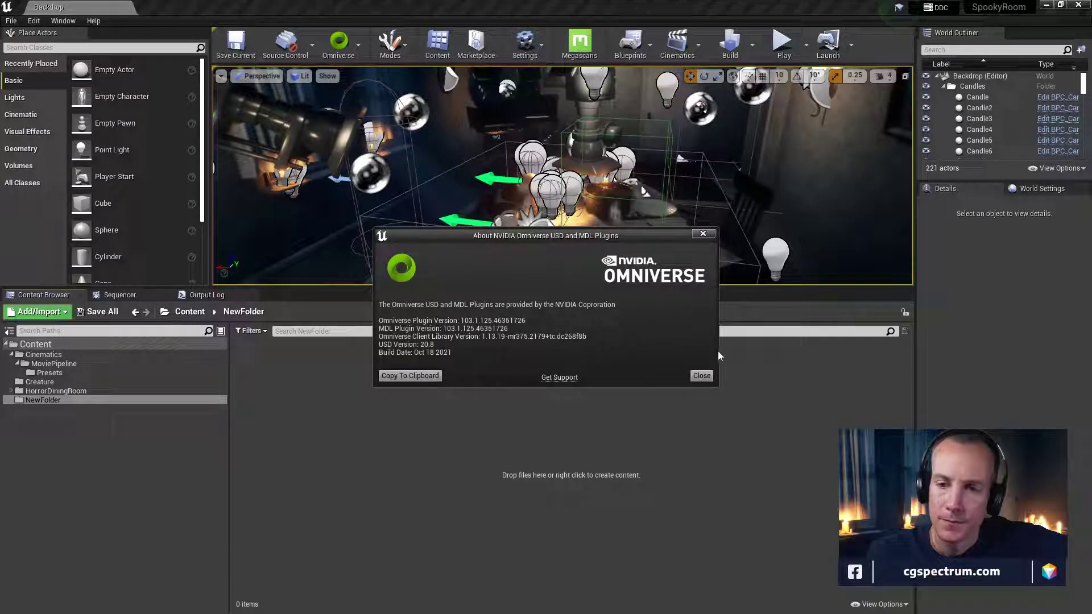
pyautogui.click(702, 375)
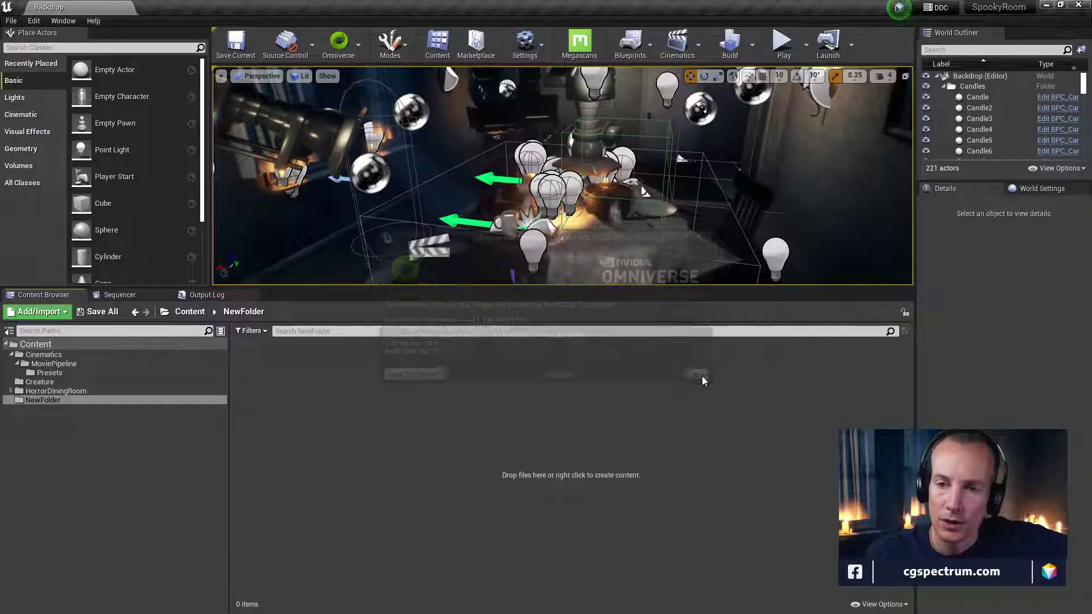
pyautogui.click(338, 43)
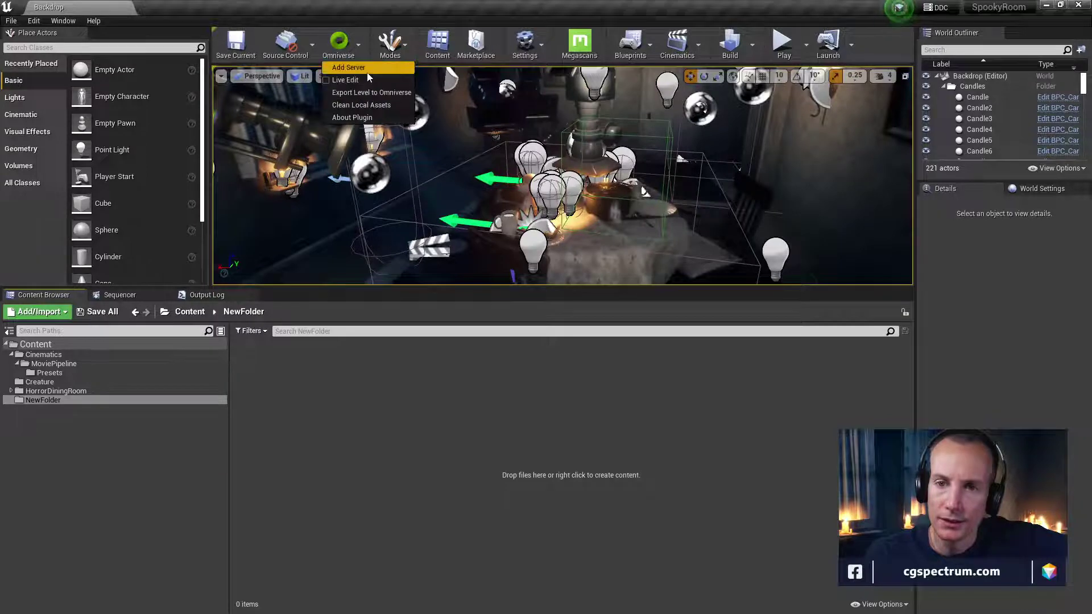
pyautogui.click(350, 46)
pyautogui.click(350, 46)
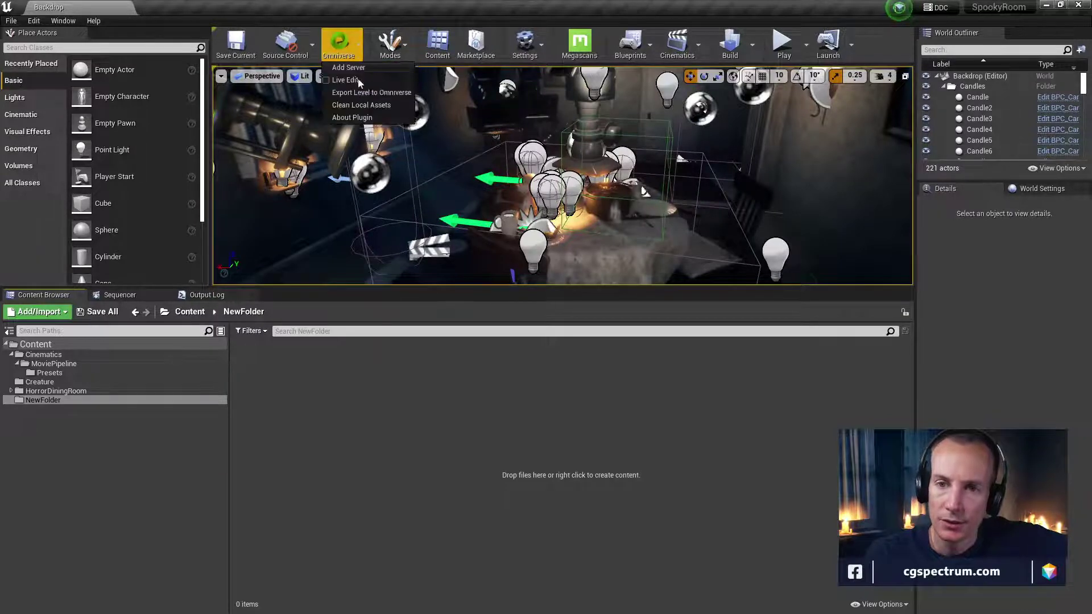
pyautogui.click(361, 73)
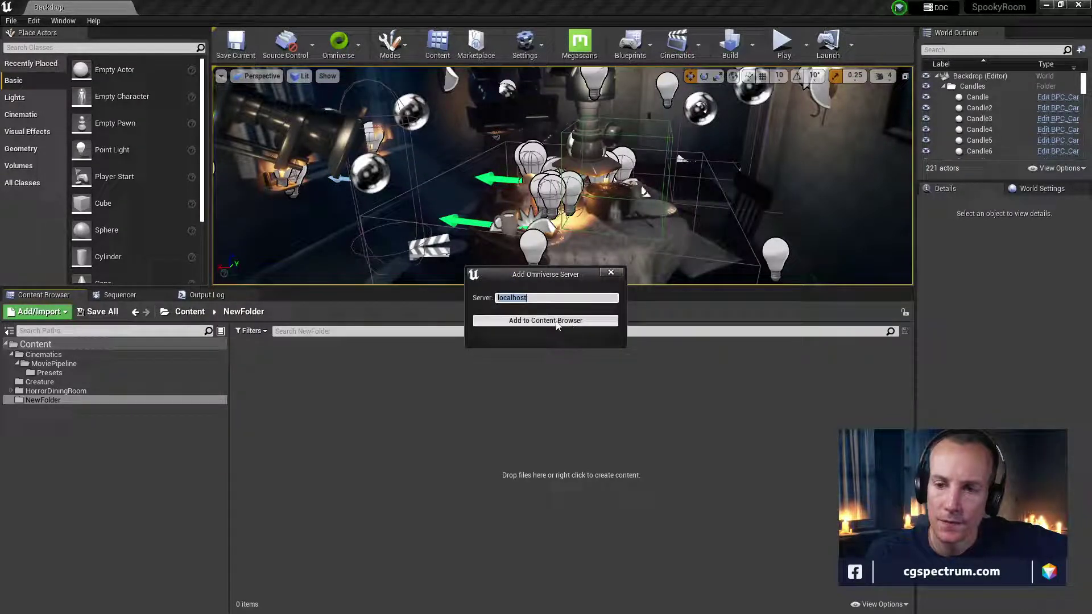
pyautogui.click(545, 298)
pyautogui.click(619, 274)
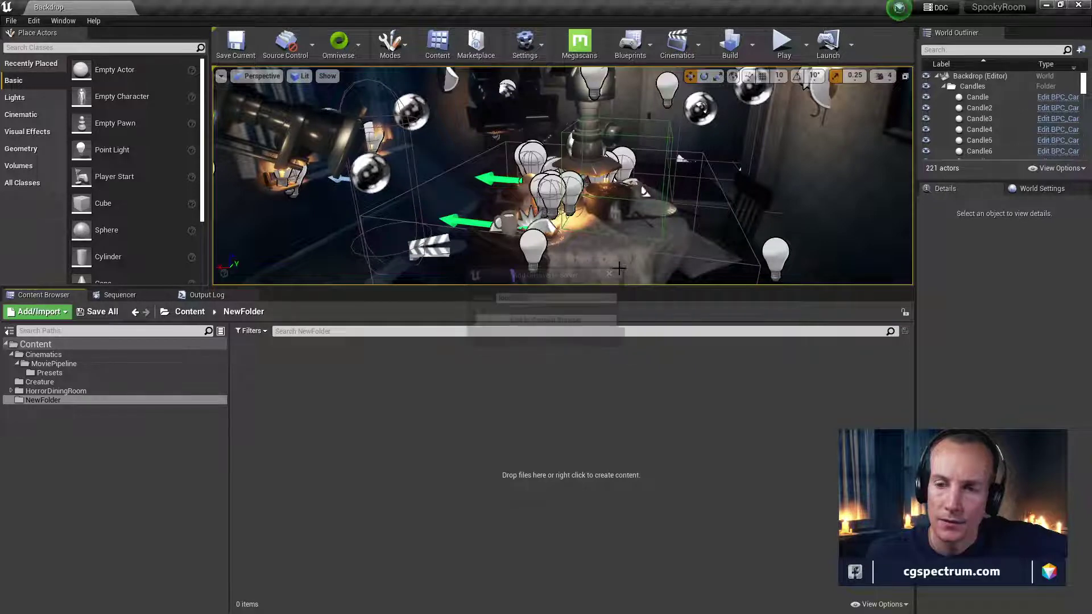
# Close the SpookyRoom project and launch Unreal Engine 4.27.1 from the Epic Games Launcher
pyautogui.moveTo(495, 6); pyautogui.dragTo(515, 57)
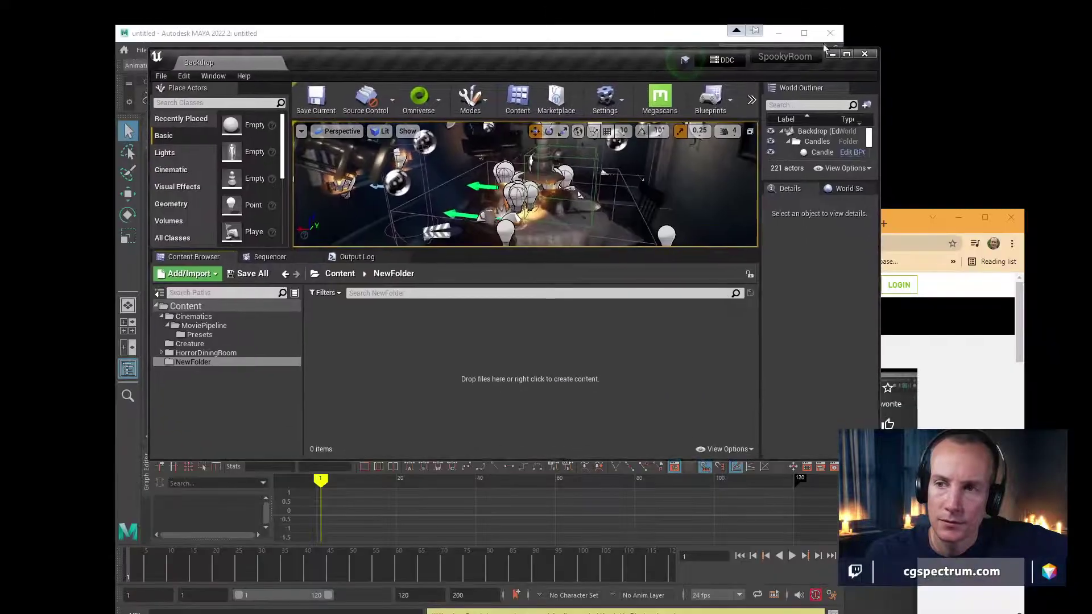
pyautogui.click(865, 55)
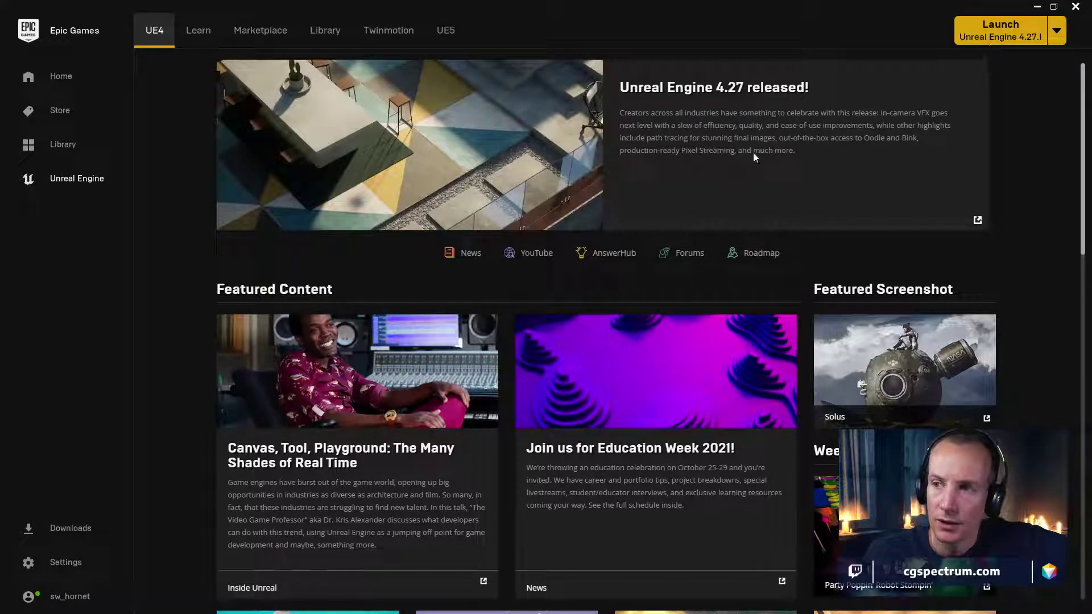
pyautogui.click(983, 38)
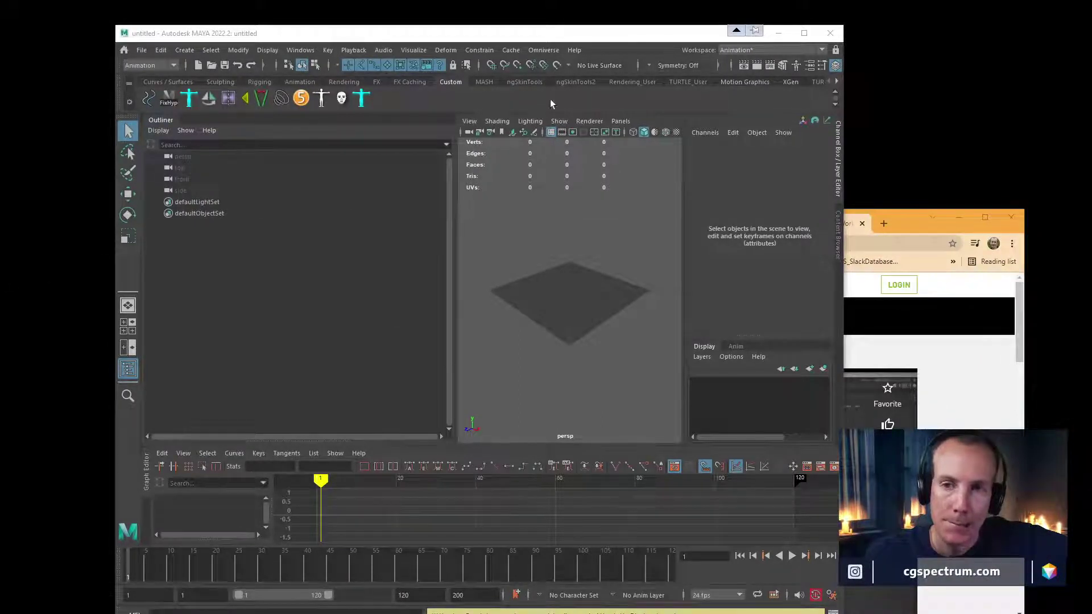
pyautogui.click(544, 50)
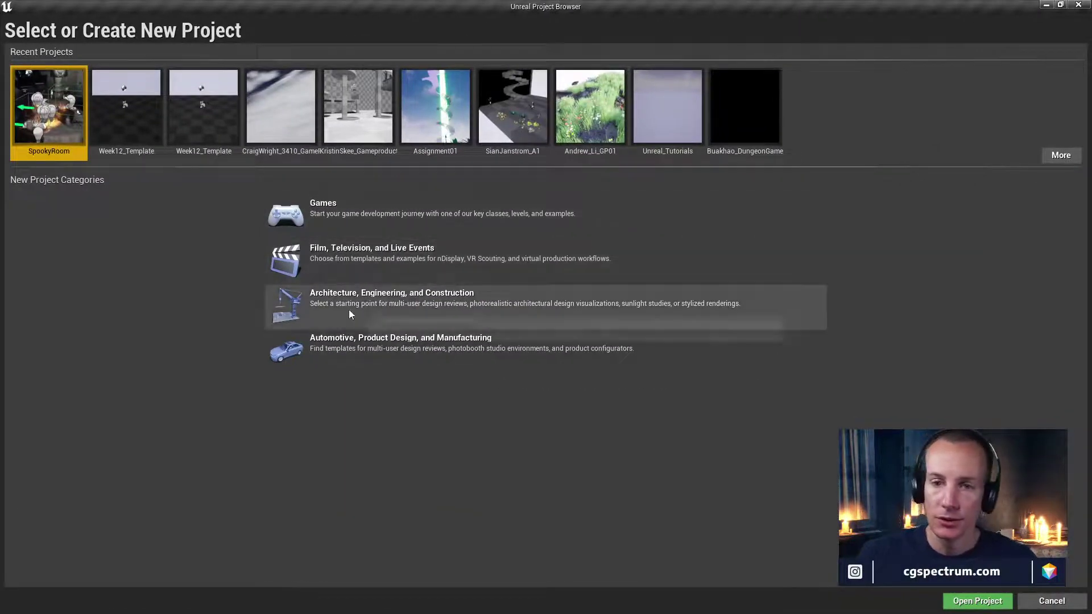
# Set up a new project in the Games category using the Third Person template
pyautogui.click(293, 211)
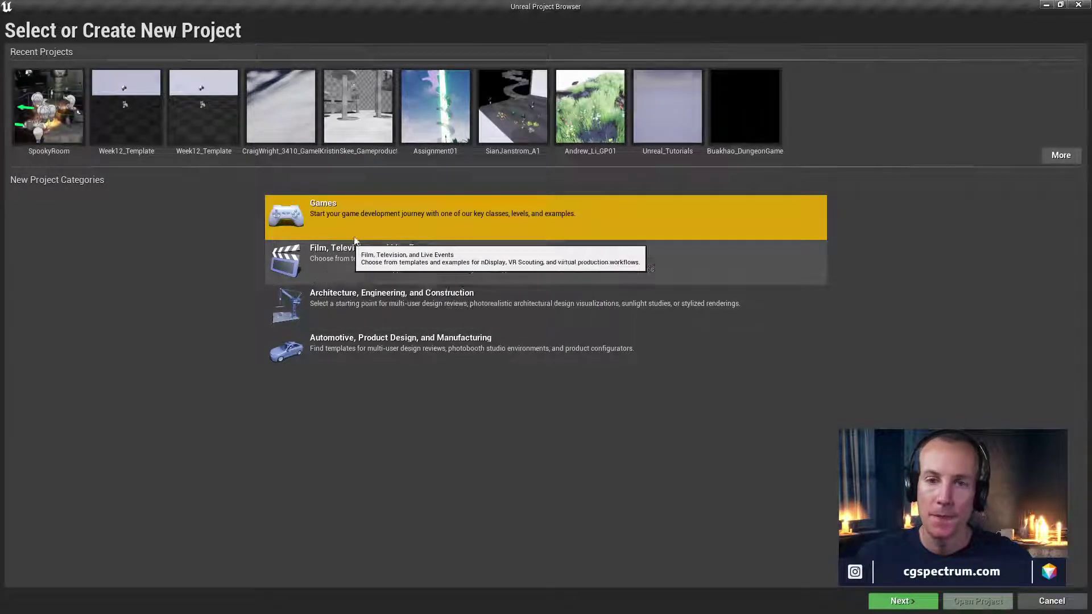
pyautogui.click(903, 601)
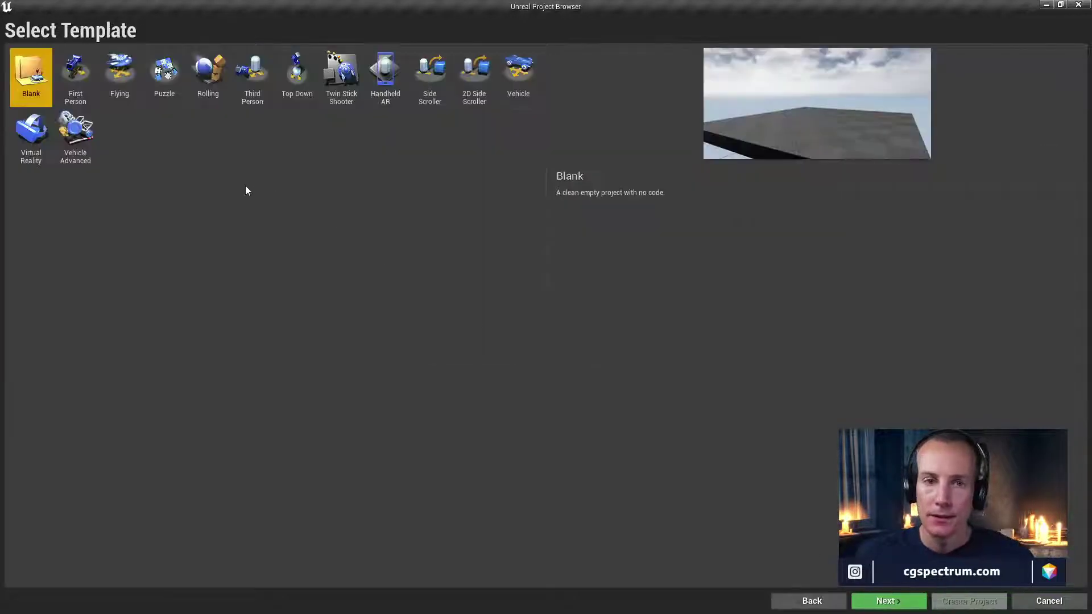
pyautogui.click(897, 601)
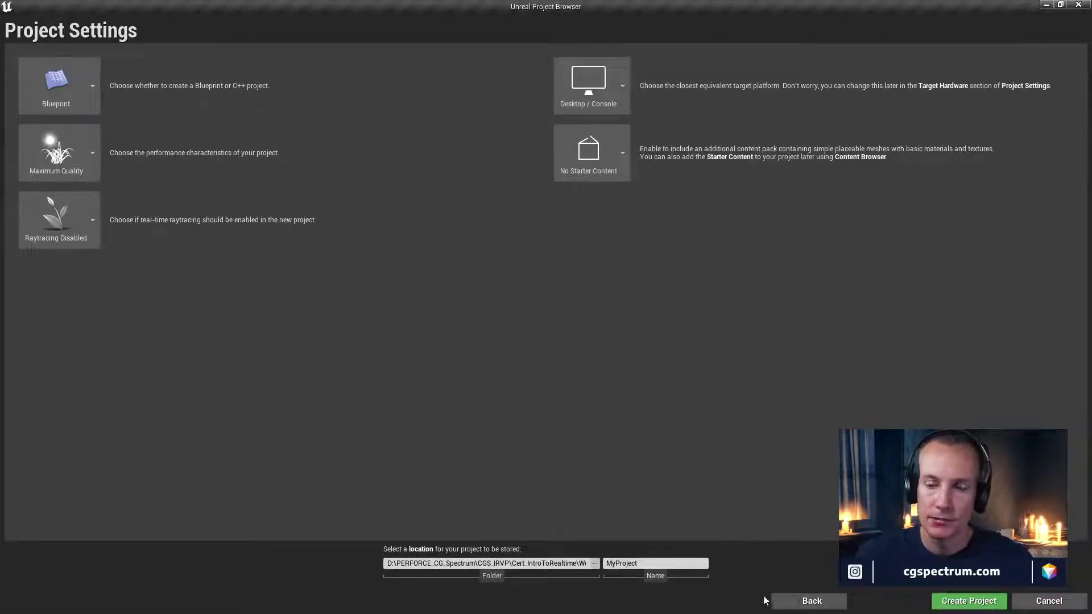
pyautogui.click(801, 601)
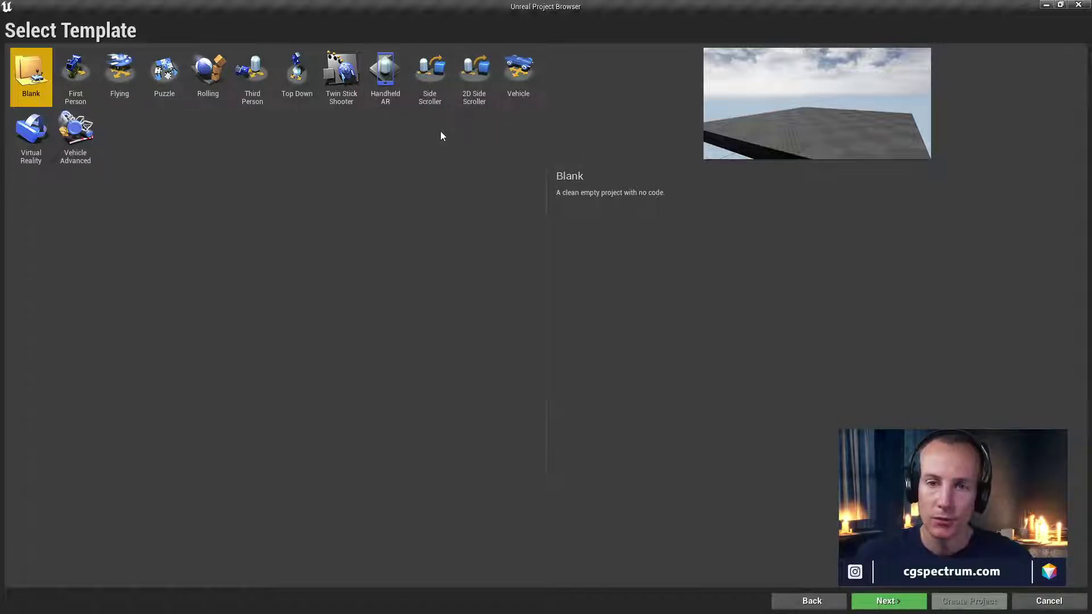
pyautogui.click(252, 74)
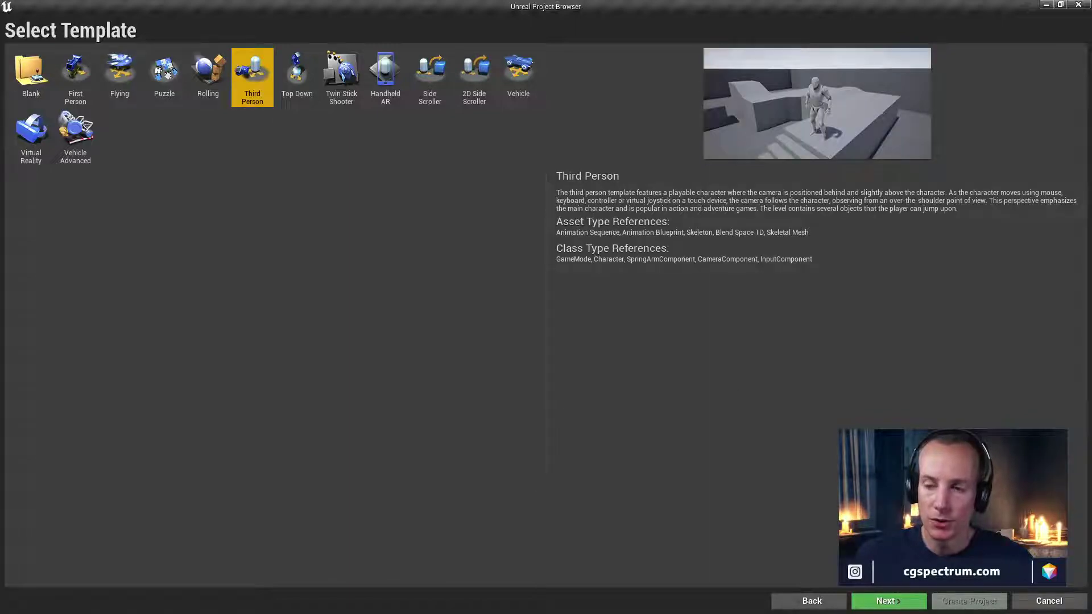
pyautogui.click(887, 601)
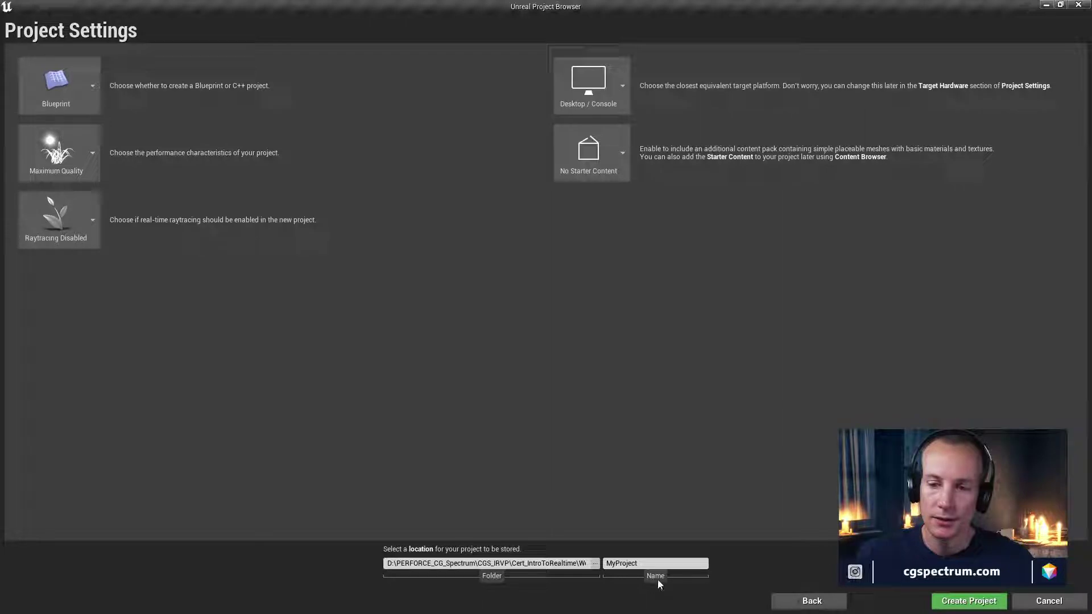
# Set the new project's storage location to the AssetLibrary folder on the K: drive
pyautogui.click(595, 563)
pyautogui.scroll(-2, 75, 364)
pyautogui.click(20, 345)
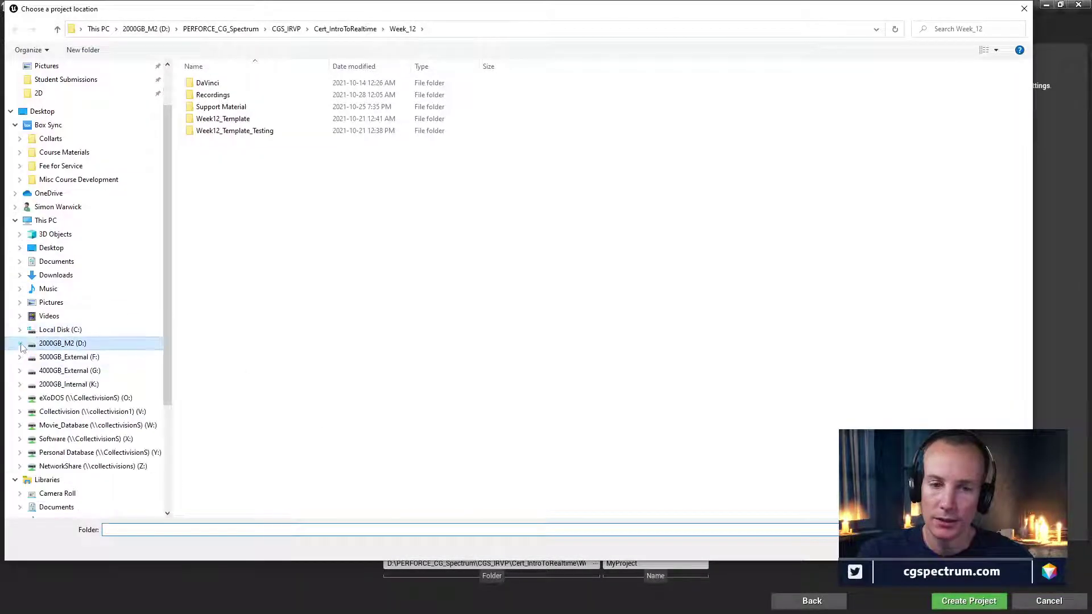
pyautogui.click(20, 345)
pyautogui.click(19, 243)
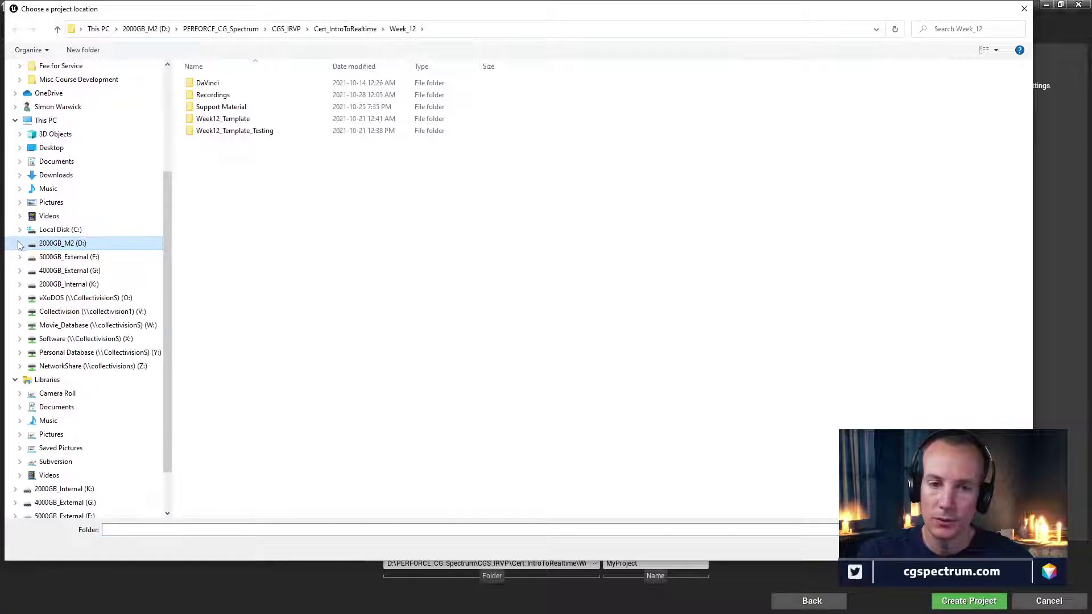
pyautogui.click(21, 284)
pyautogui.click(64, 300)
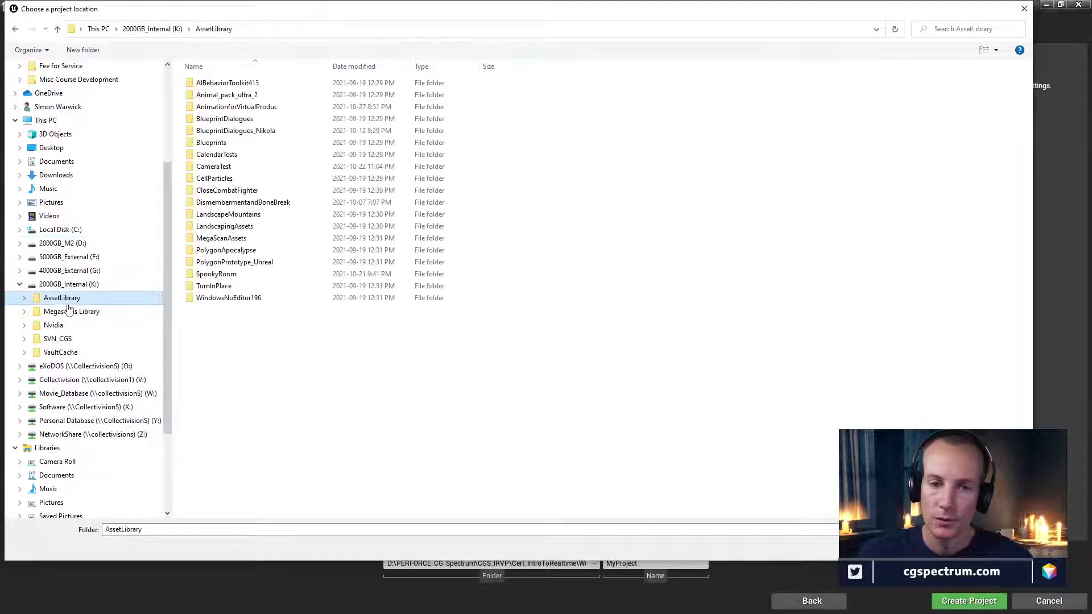
pyautogui.doubleClick(165, 529)
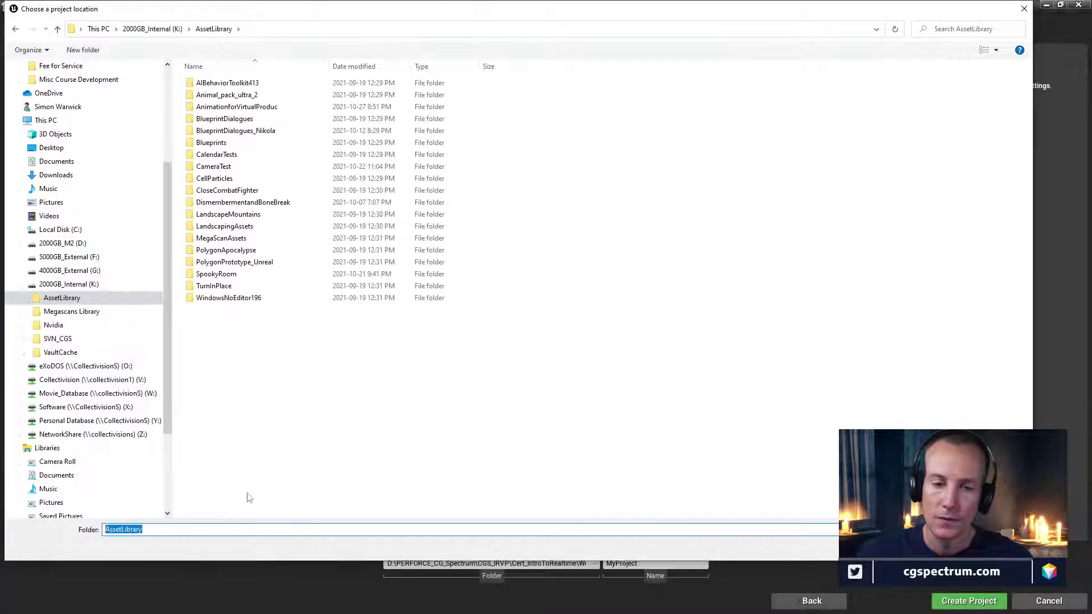
pyautogui.press('Return')
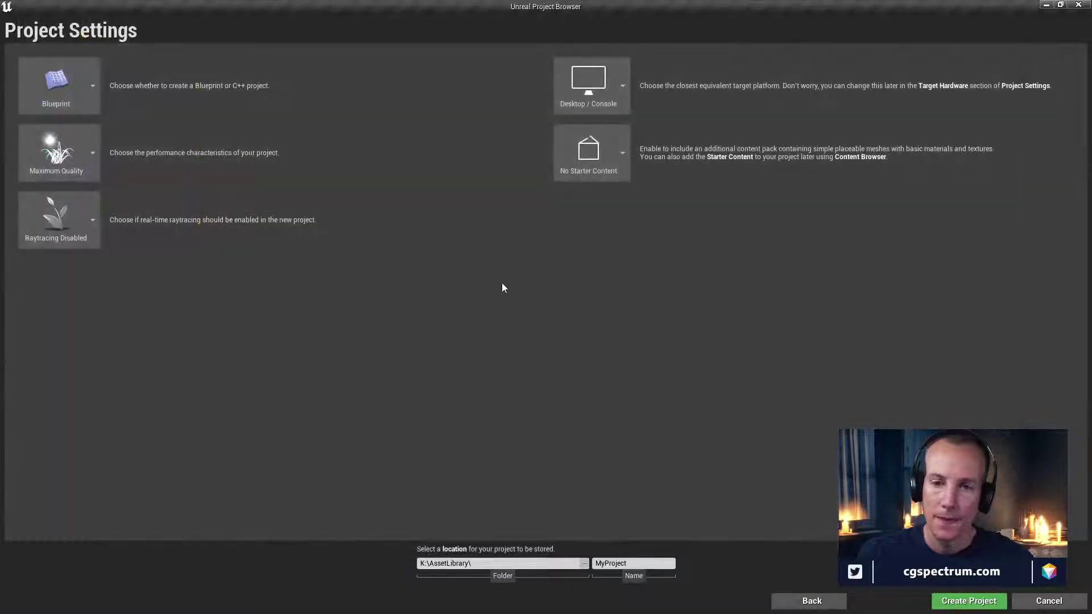
# Name the project OmniverseTesting and create it
pyautogui.click(624, 562)
pyautogui.doubleClick(609, 560)
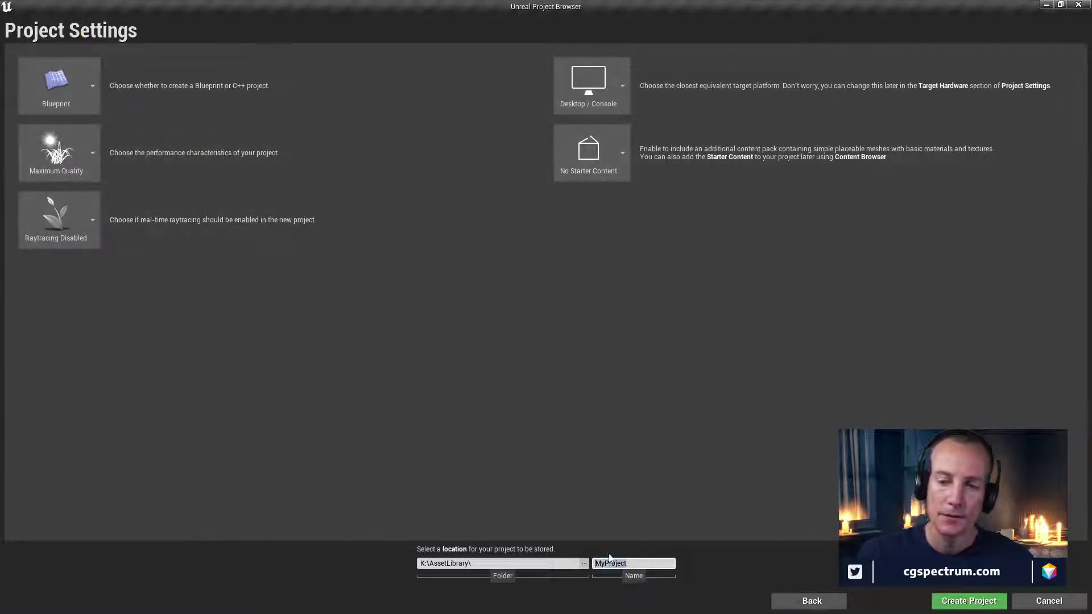
pyautogui.write('OmniverseTesting')
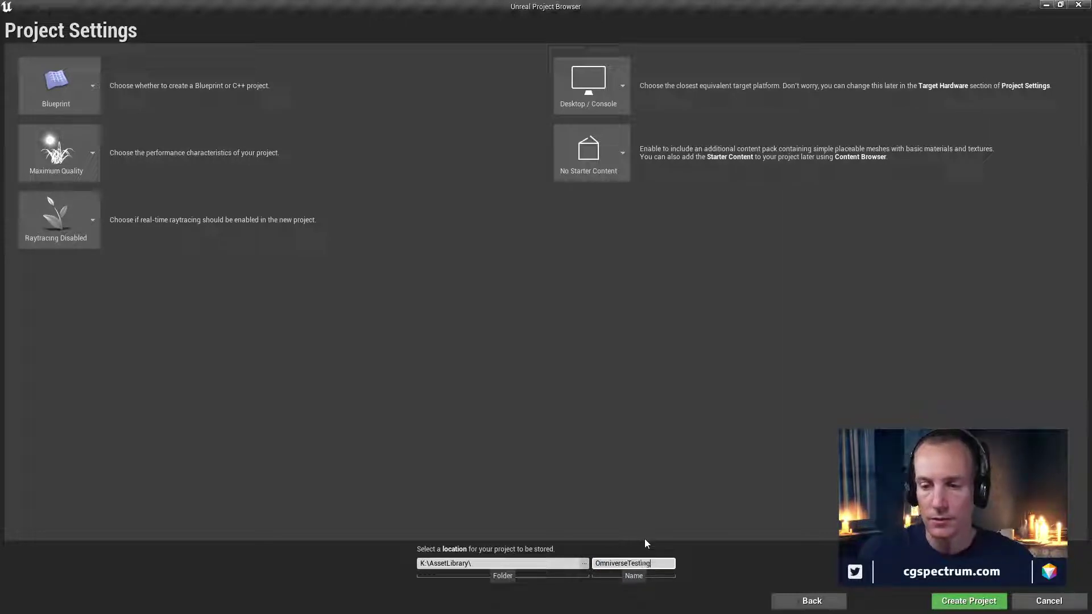
pyautogui.click(968, 600)
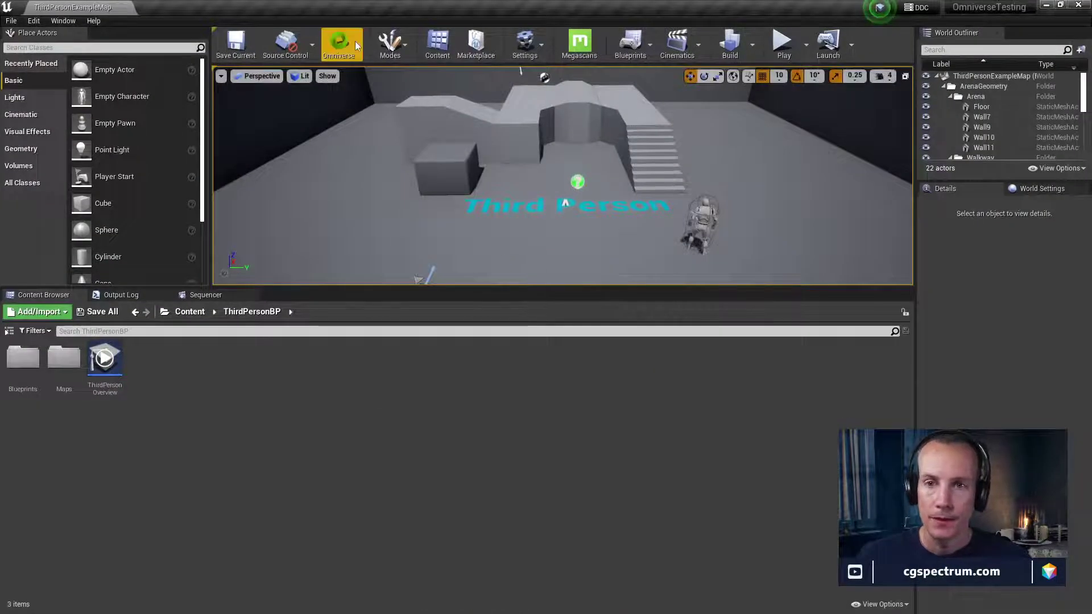
# Try to export the level to Omniverse with the default Shared Export settings, saving it as ThirdPersonExampleMap in /Game/Omniverse
pyautogui.click(356, 43)
pyautogui.click(364, 91)
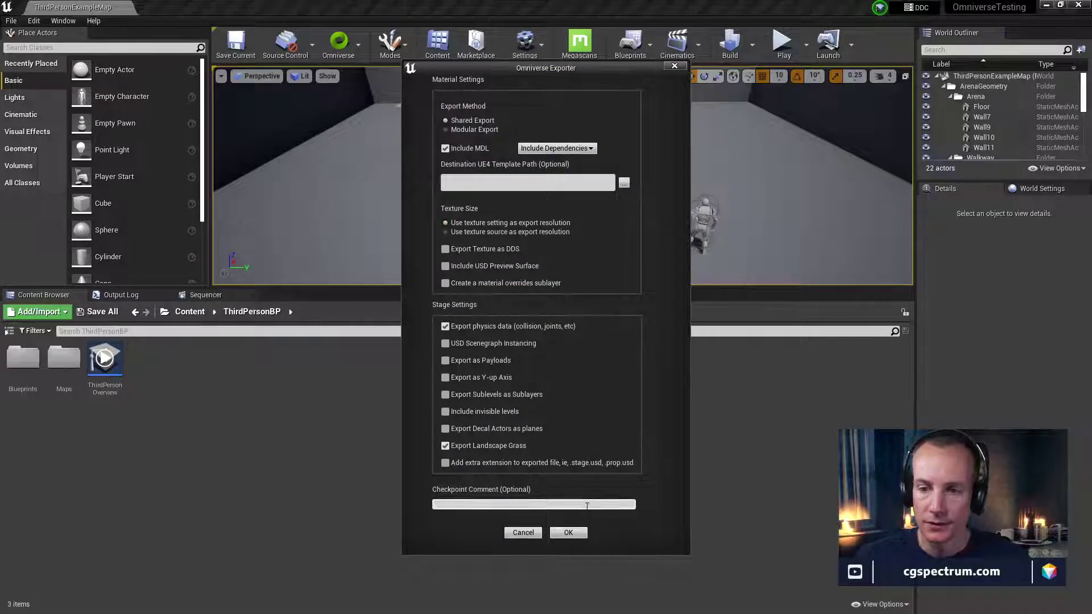
pyautogui.click(568, 532)
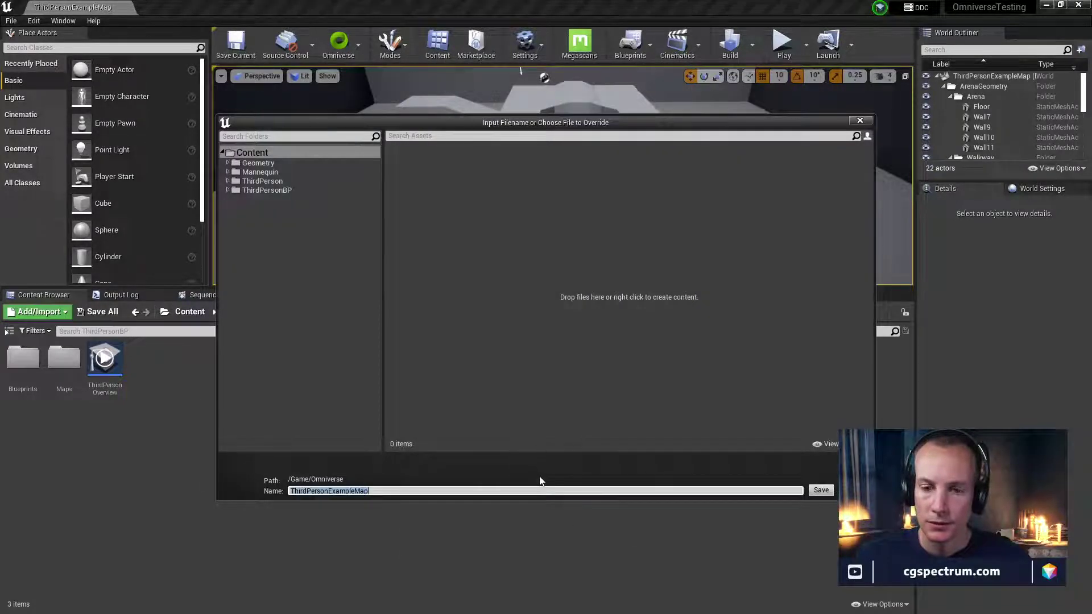
pyautogui.click(821, 491)
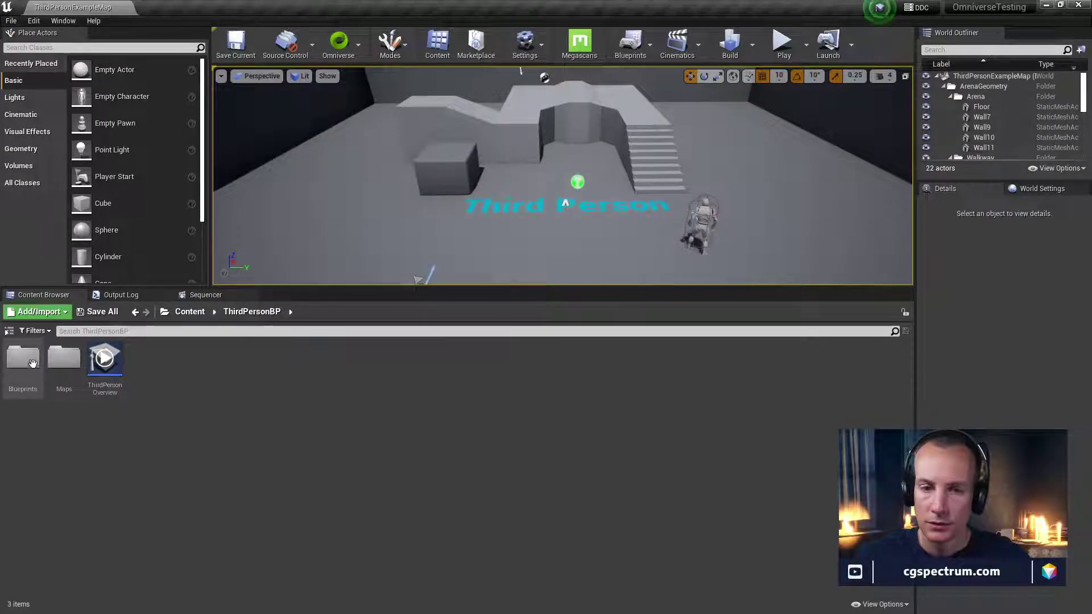
# Show the source folders and examine ThirdPersonBP, ThirdPerson, Mannequin, Geometry and the root Content folder for exported files
pyautogui.click(8, 330)
pyautogui.click(50, 381)
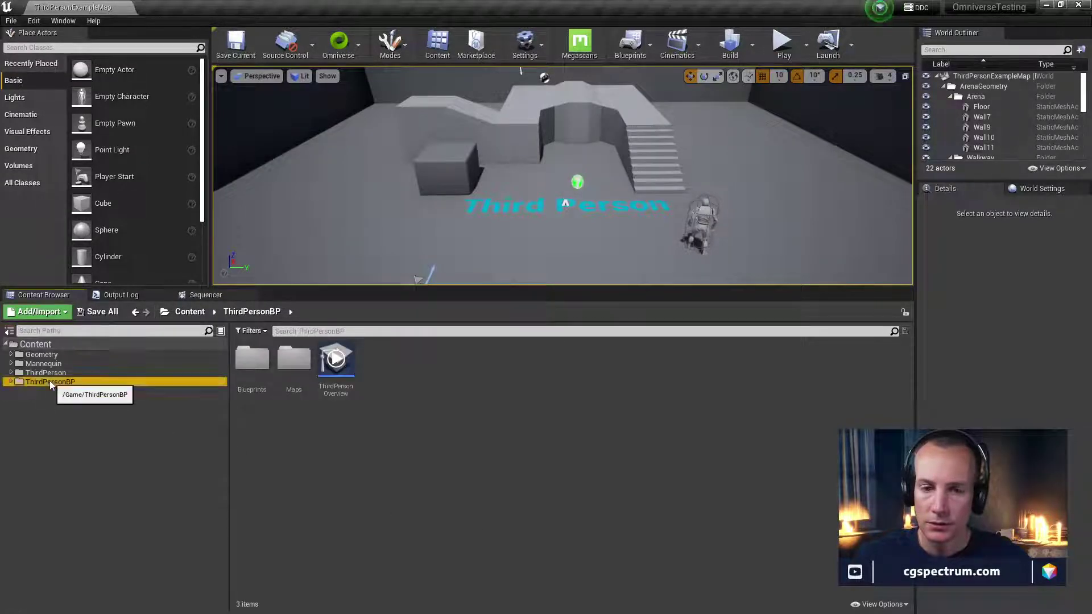
pyautogui.click(45, 373)
pyautogui.click(43, 364)
pyautogui.click(36, 344)
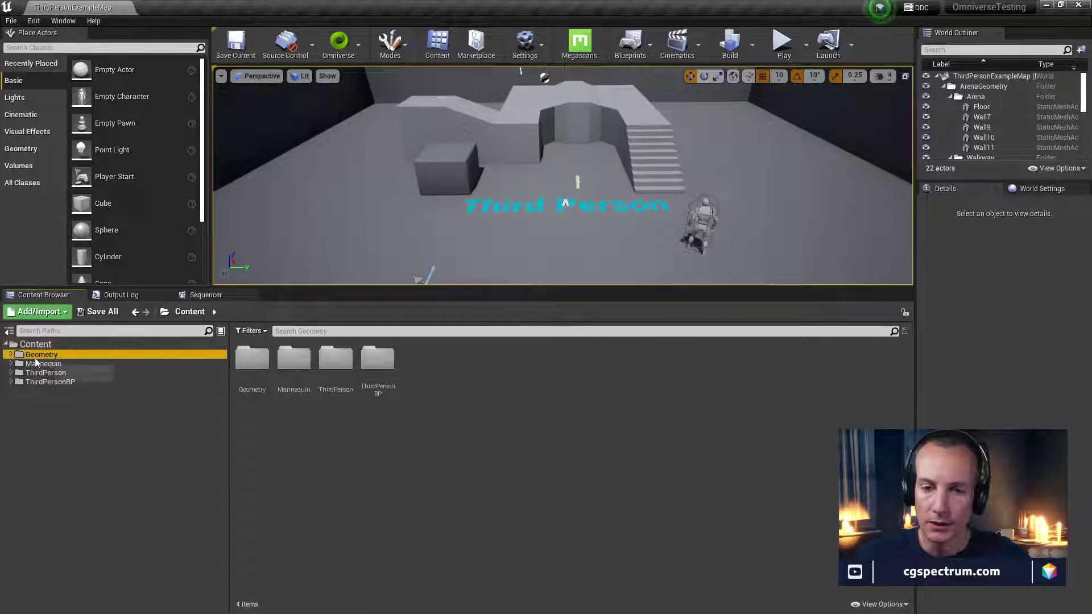
pyautogui.click(41, 354)
pyautogui.click(36, 344)
pyautogui.click(383, 450)
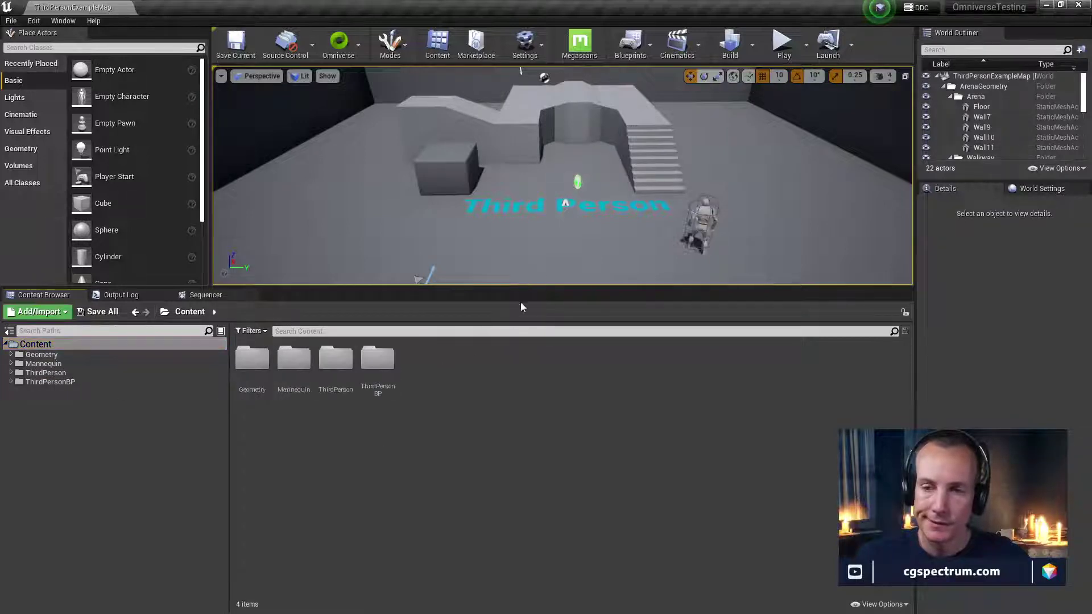
# Try to add the localhost Omniverse server to the Content Browser
pyautogui.click(358, 45)
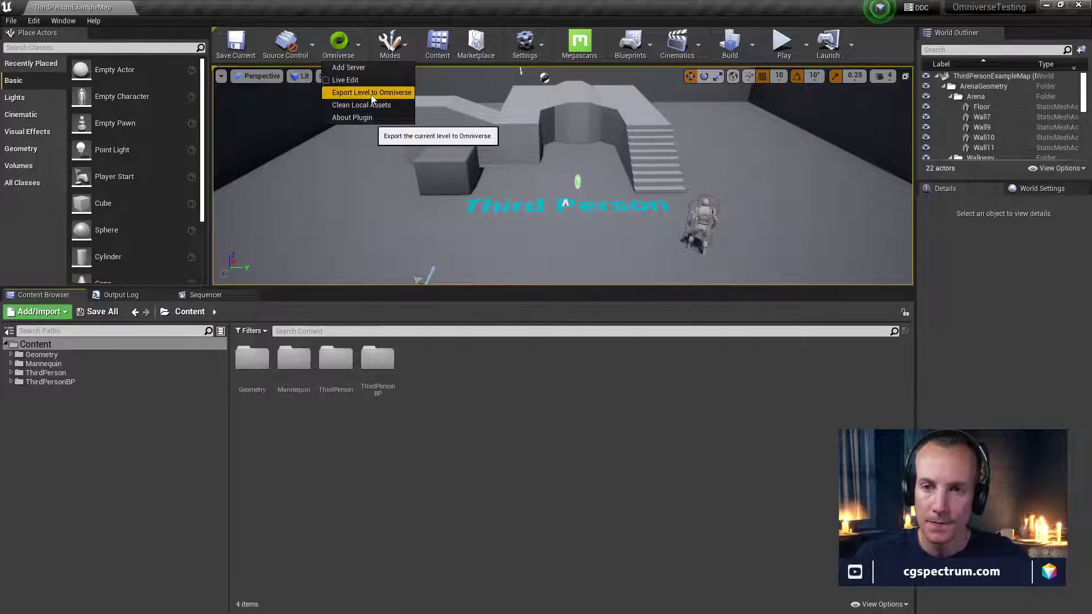
pyautogui.click(348, 67)
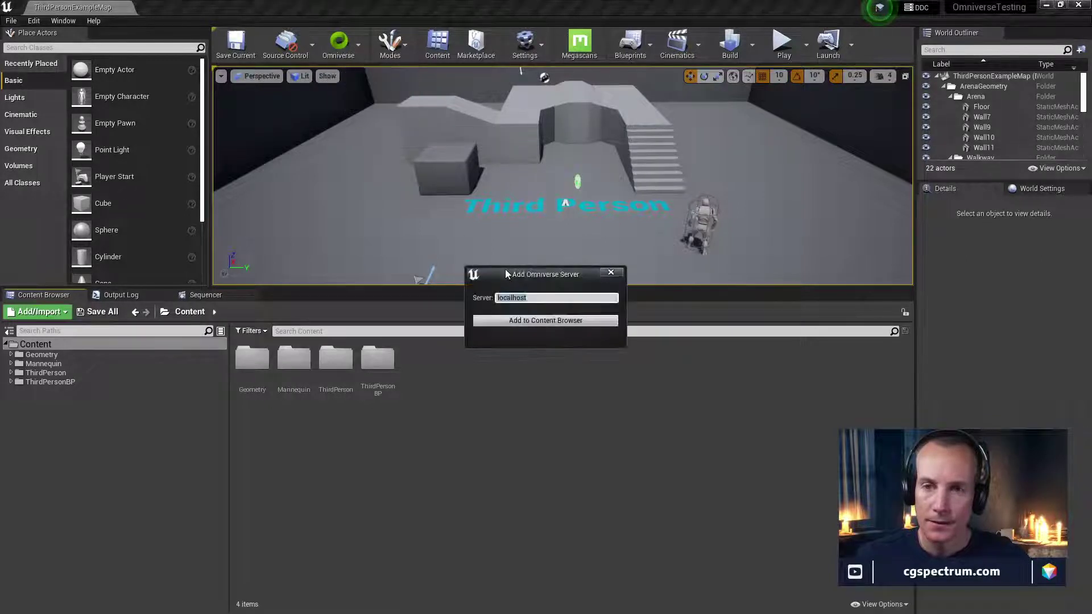
pyautogui.click(528, 322)
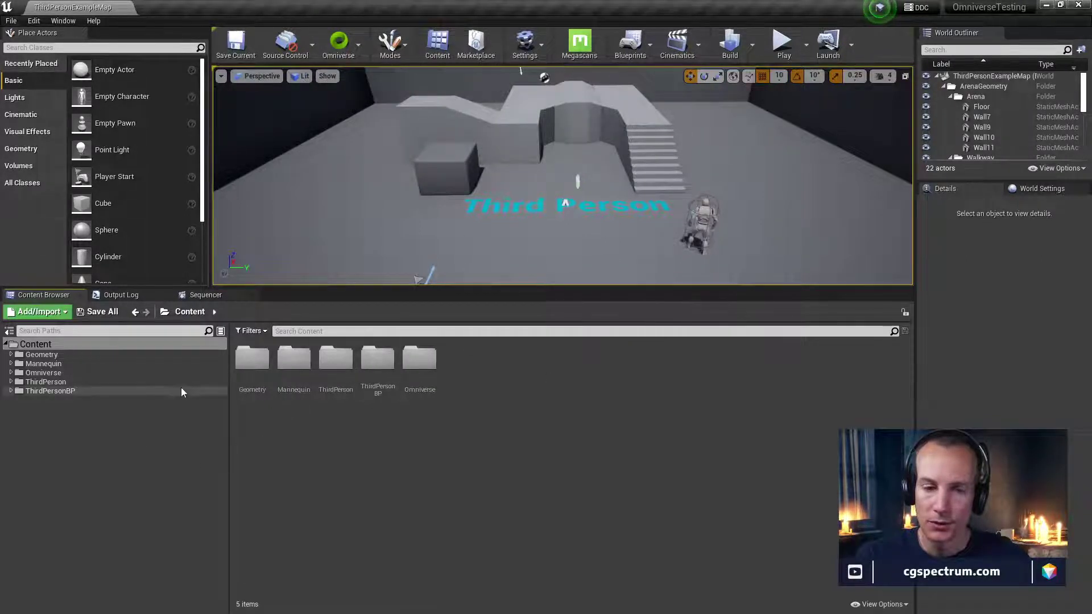
# Switch to the Omniverse Launcher, review the Unreal Engine 4.27 connector's description and system requirements, and return to the connectors list
pyautogui.moveTo(656, 7); pyautogui.dragTo(655, 226)
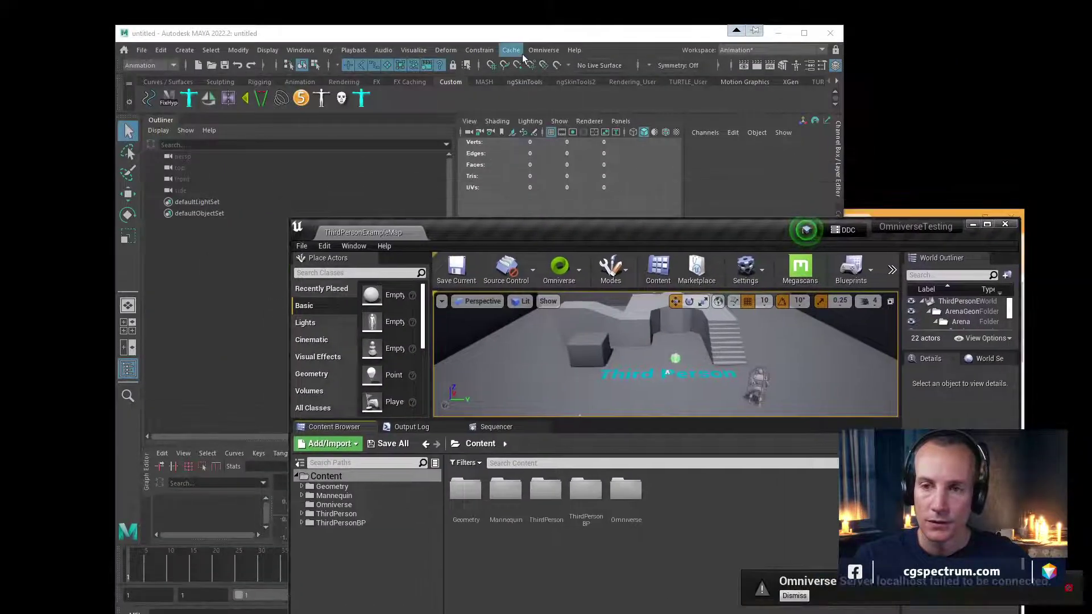
pyautogui.moveTo(523, 34); pyautogui.dragTo(519, 10)
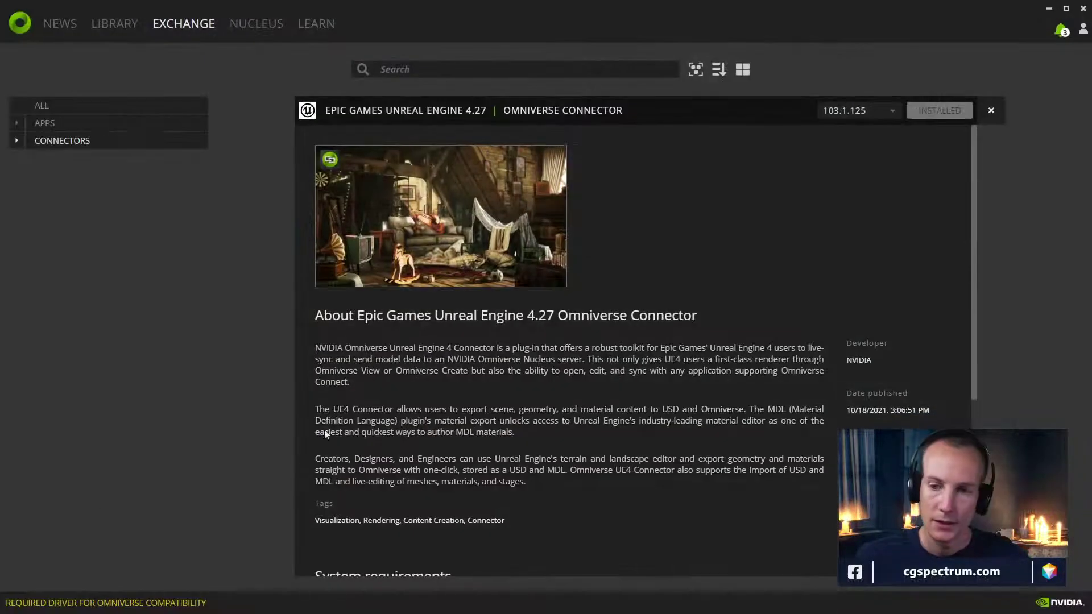
pyautogui.scroll(-3, 417, 294)
pyautogui.scroll(-1, 417, 294)
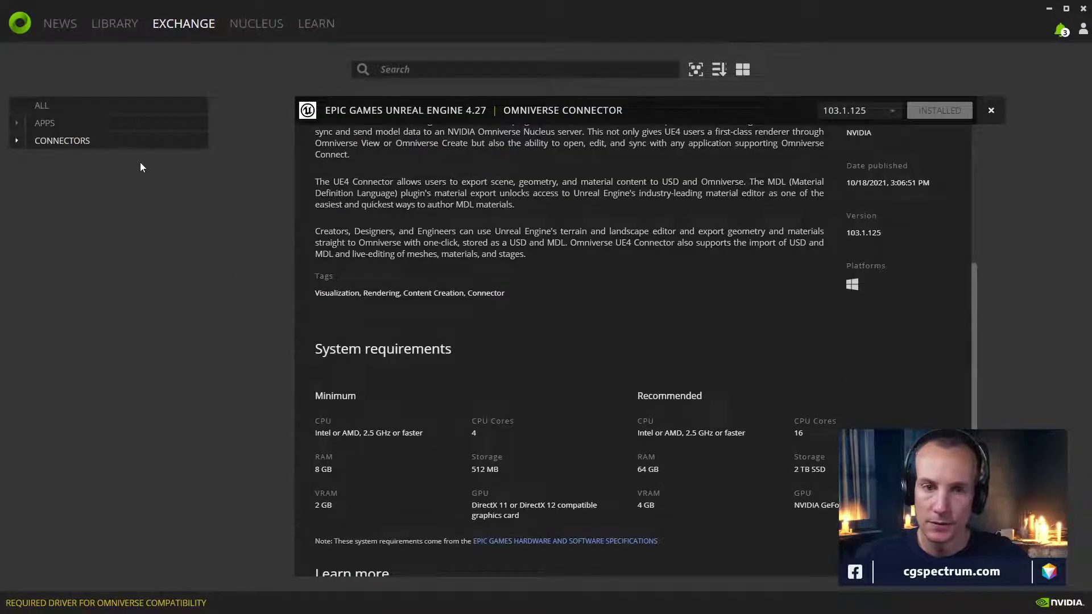
pyautogui.click(86, 145)
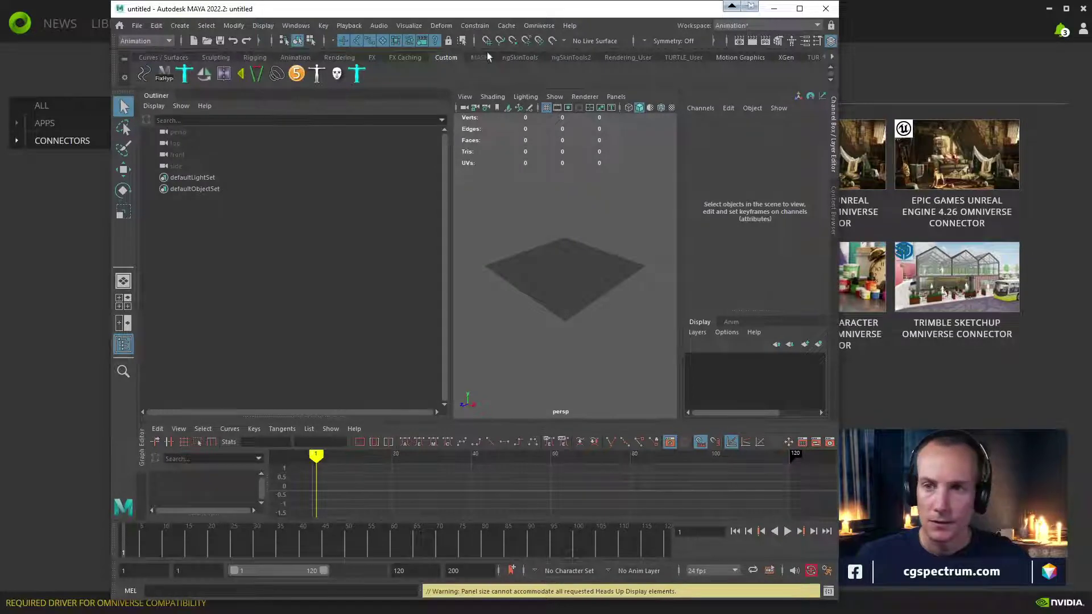
# Create a polygon cube in Maya and scale it uniformly to about 136.8
pyautogui.press('space')
pyautogui.click(482, 226)
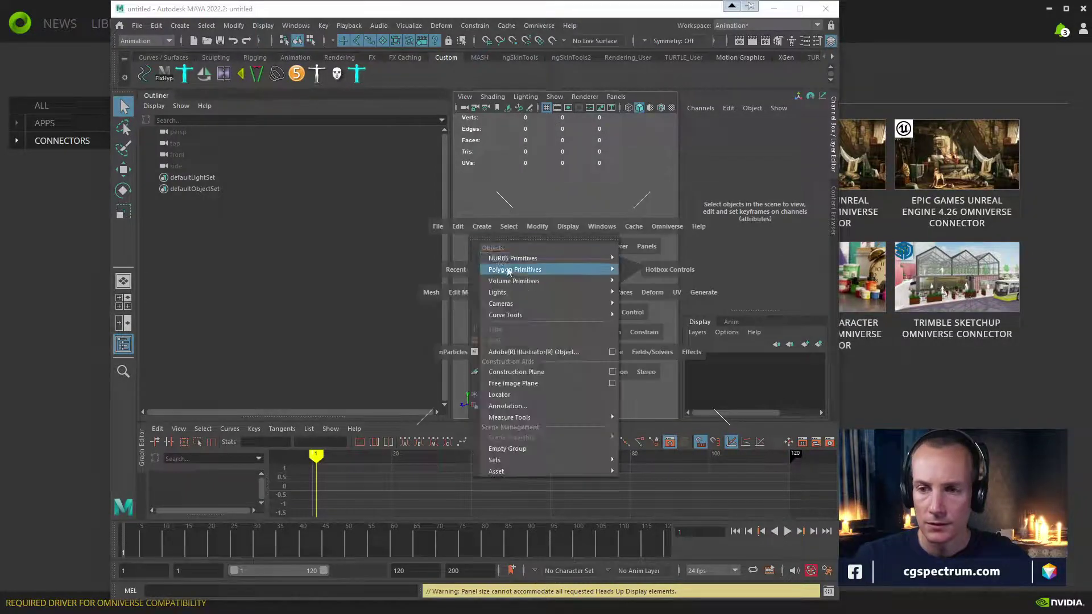
pyautogui.moveTo(514, 270)
pyautogui.click(646, 281)
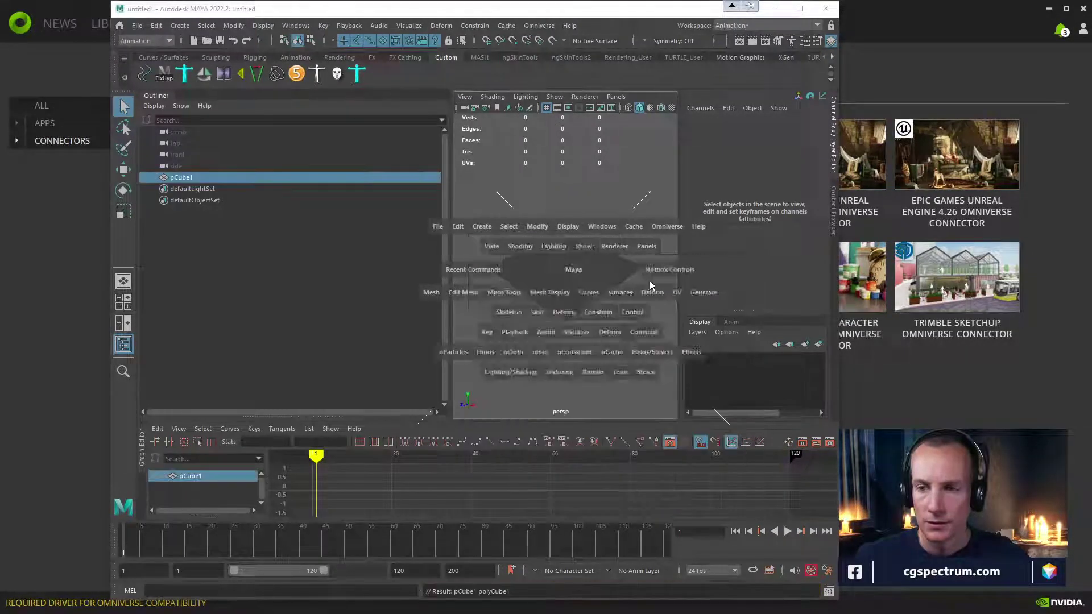
pyautogui.press('r')
pyautogui.moveTo(597, 285); pyautogui.dragTo(664, 229, button='middle')
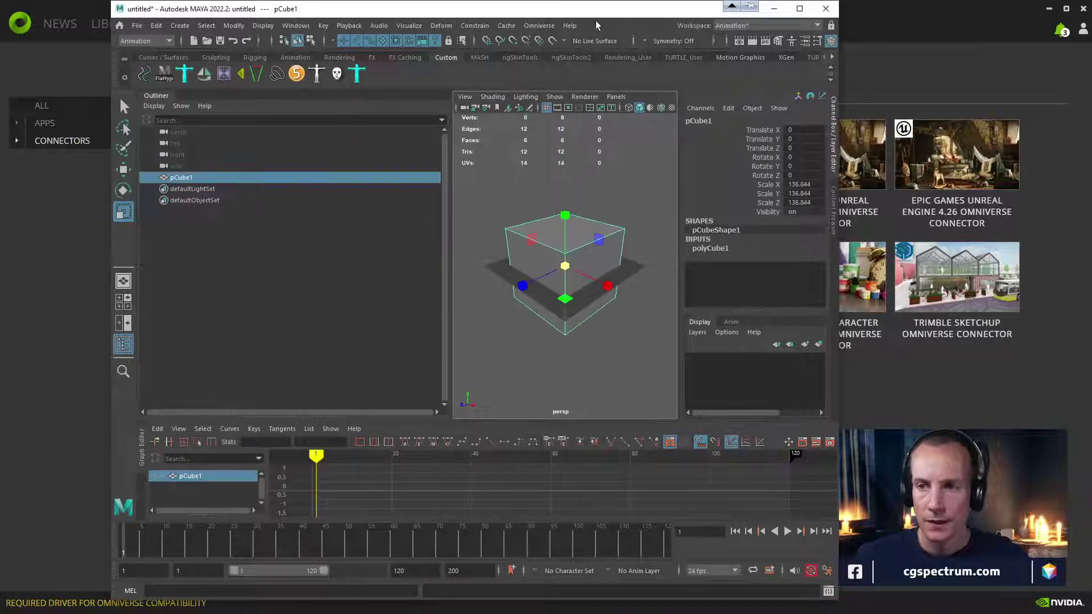
# Open the Omniverse export for the Maya scene and locate the AssetLibrary folder on the K: drive in File Explorer
pyautogui.moveTo(524, 8); pyautogui.dragTo(524, 36)
pyautogui.doubleClick(523, 36)
pyautogui.click(433, 21)
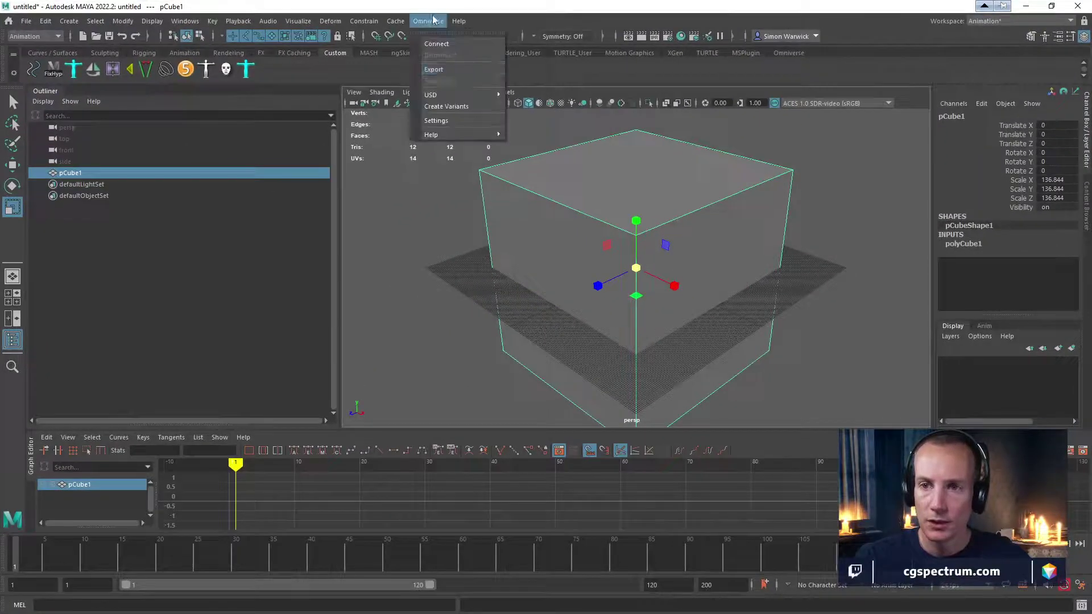
pyautogui.click(469, 69)
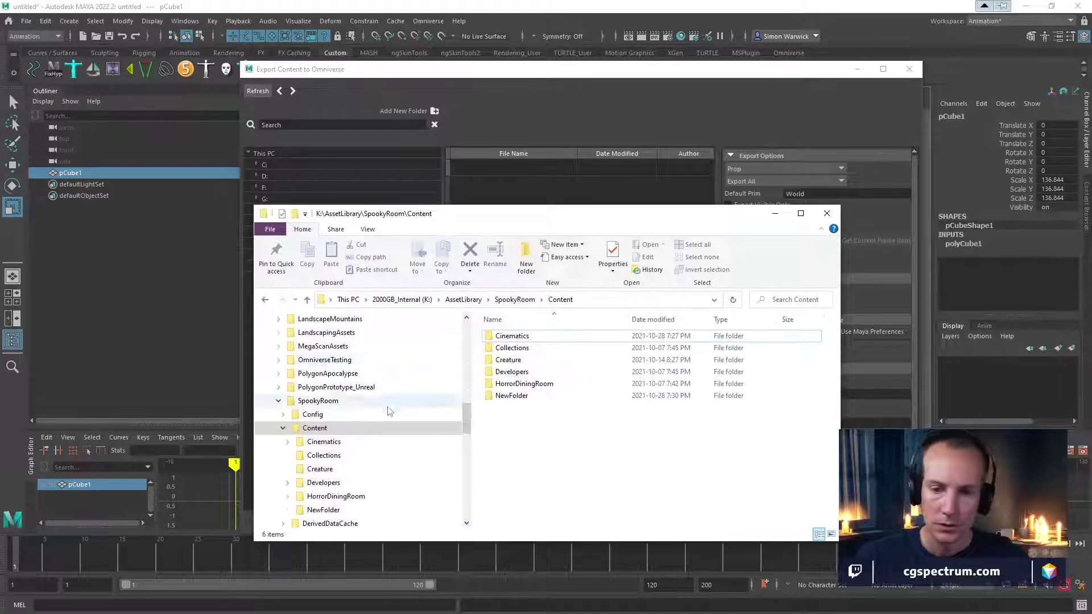
pyautogui.scroll(-2, 400, 410)
pyautogui.scroll(5, 400, 410)
pyautogui.scroll(3, 401, 411)
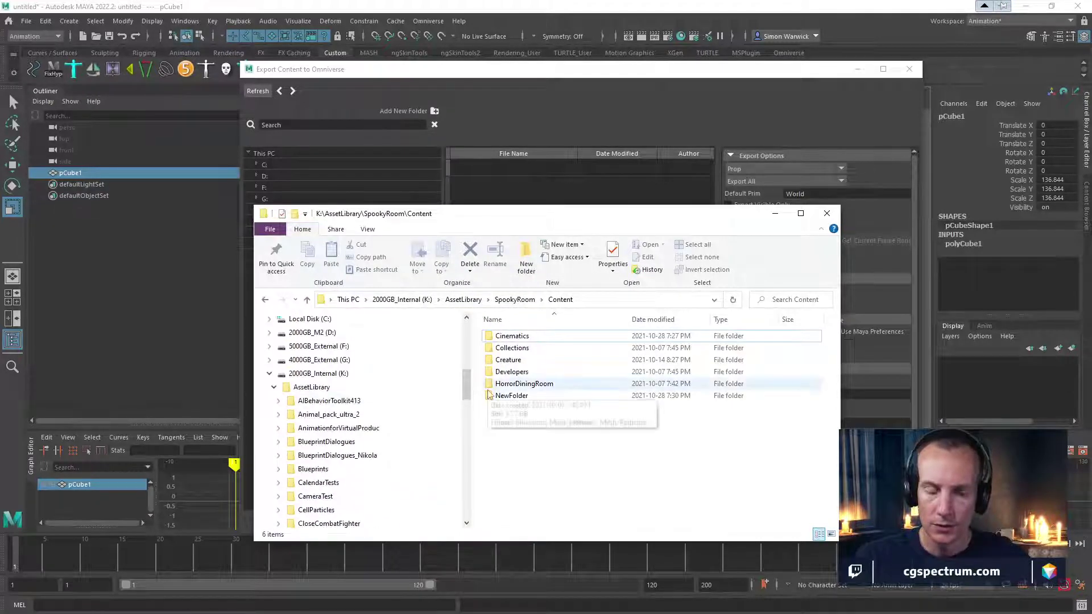
# Export the cube scene to the OmniverseTesting folder in K:\AssetLibrary as MayaExportOut in USD format
pyautogui.click(565, 64)
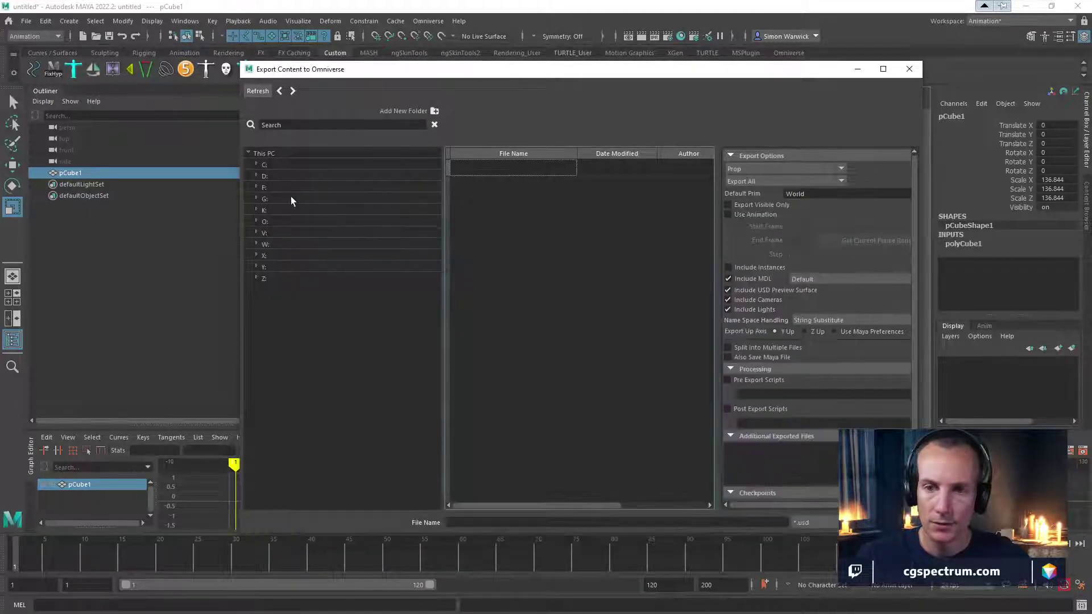
pyautogui.click(256, 209)
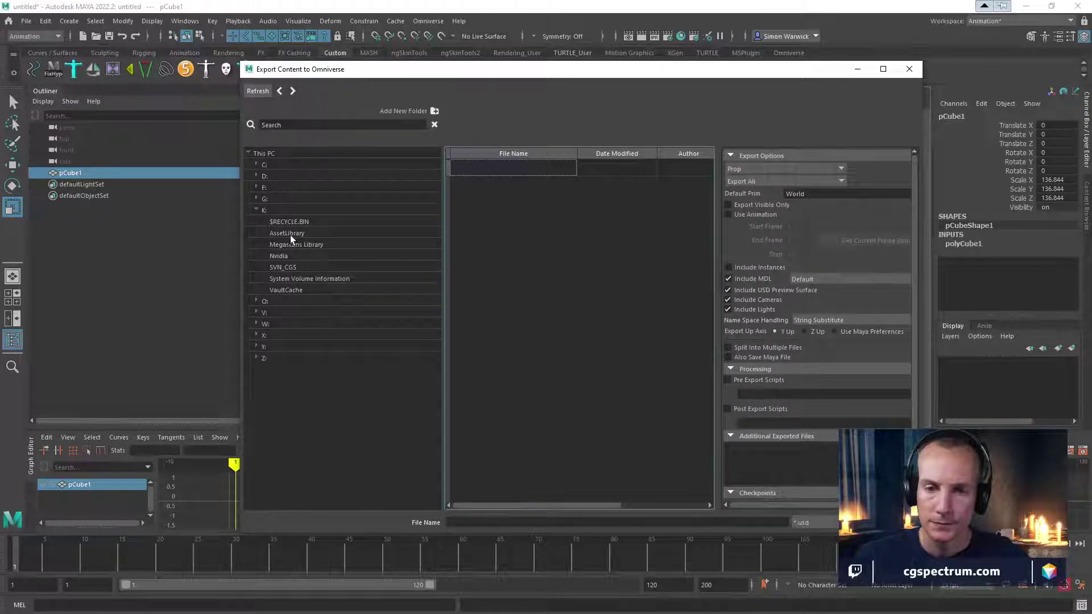
pyautogui.click(290, 234)
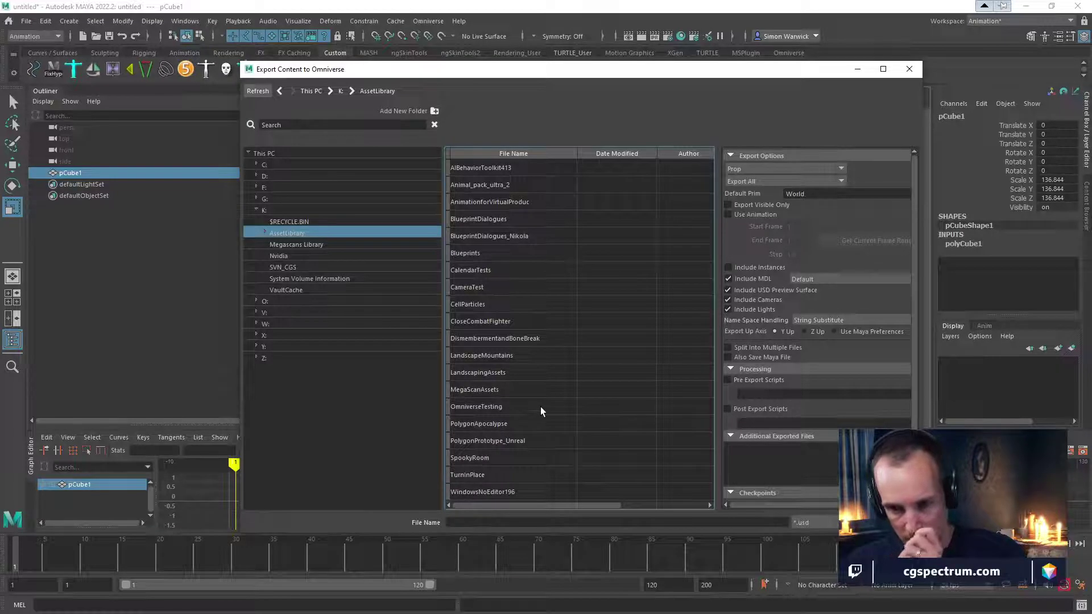
pyautogui.doubleClick(480, 390)
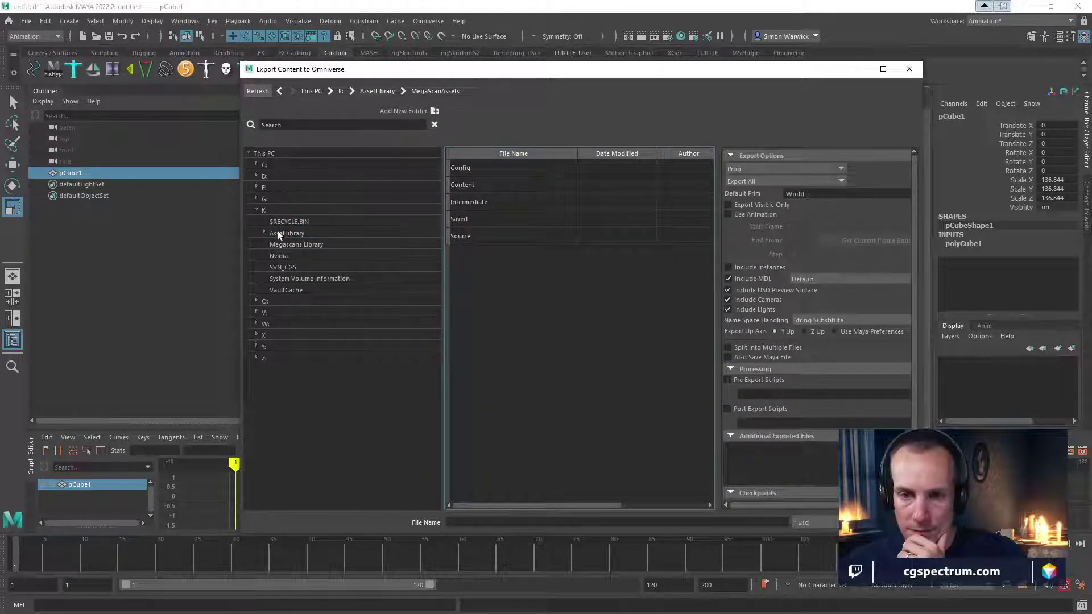
pyautogui.click(281, 234)
pyautogui.doubleClick(479, 409)
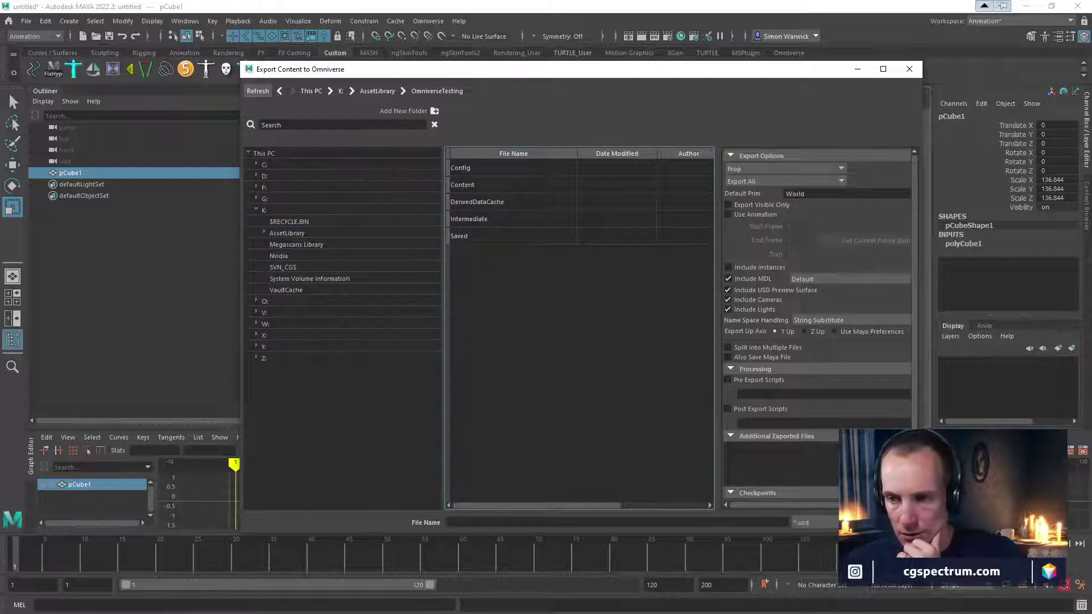
pyautogui.click(524, 522)
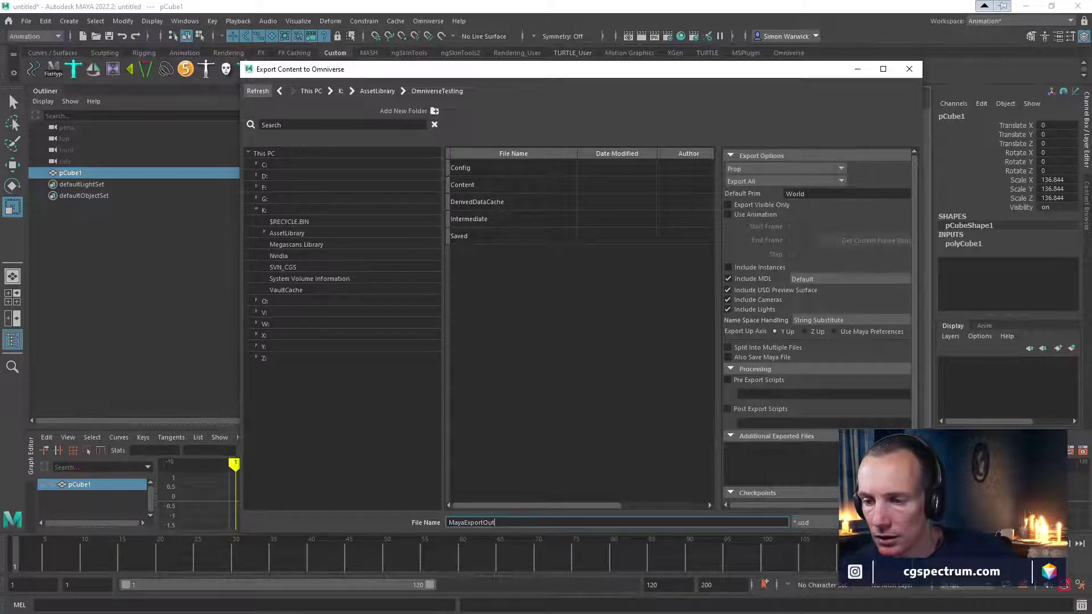
pyautogui.press('Return')
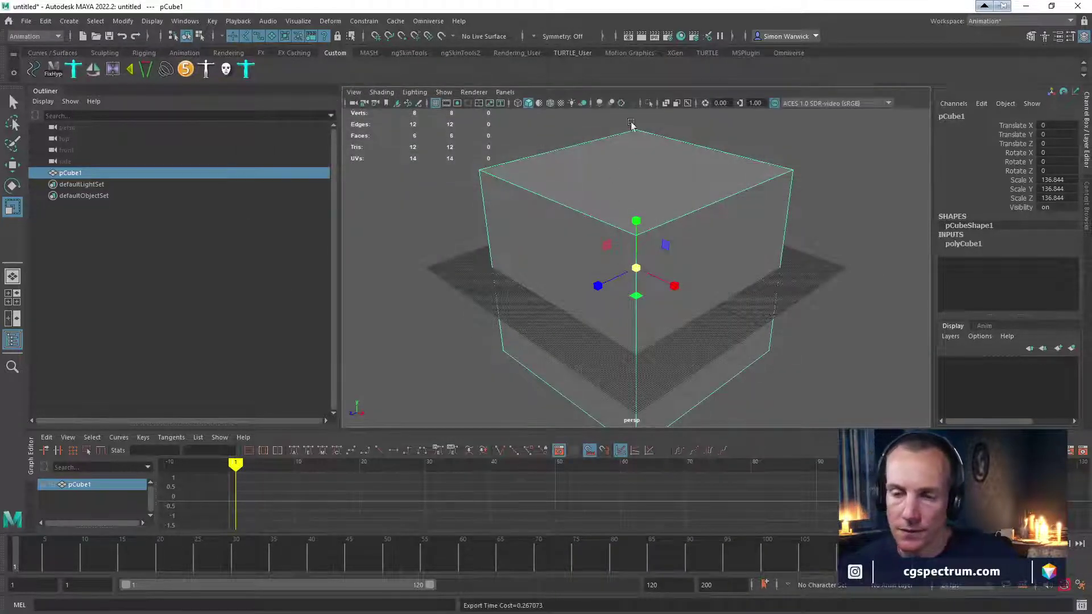
# Check the OmniverseTesting folder in File Explorer for the exported MayaExportOut.usd file
pyautogui.moveTo(694, 15); pyautogui.dragTo(715, 72)
pyautogui.click(345, 218)
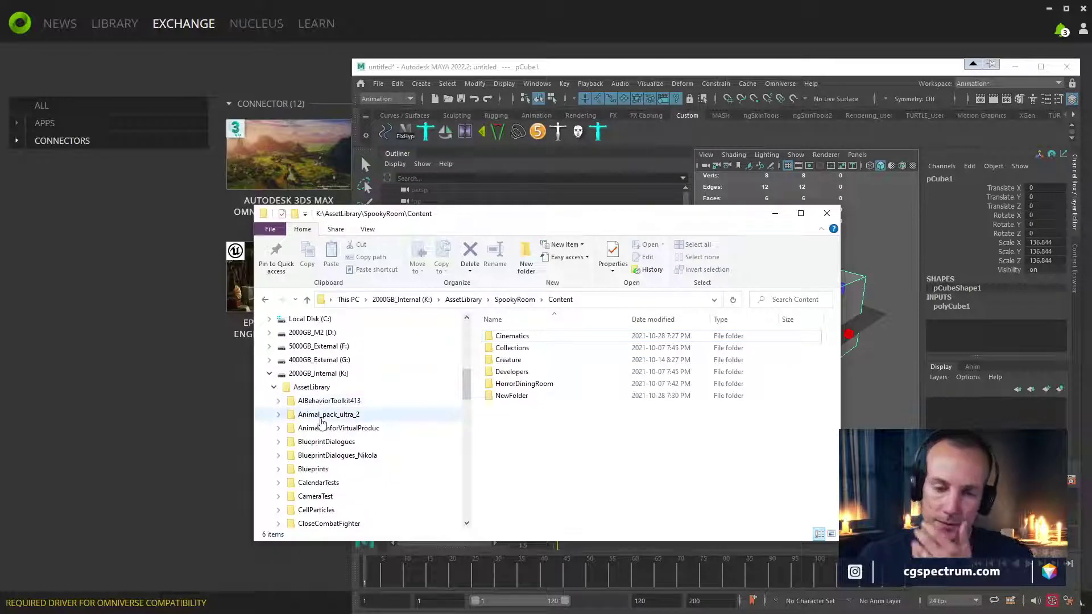
pyautogui.scroll(-3, 325, 454)
pyautogui.scroll(-1, 334, 466)
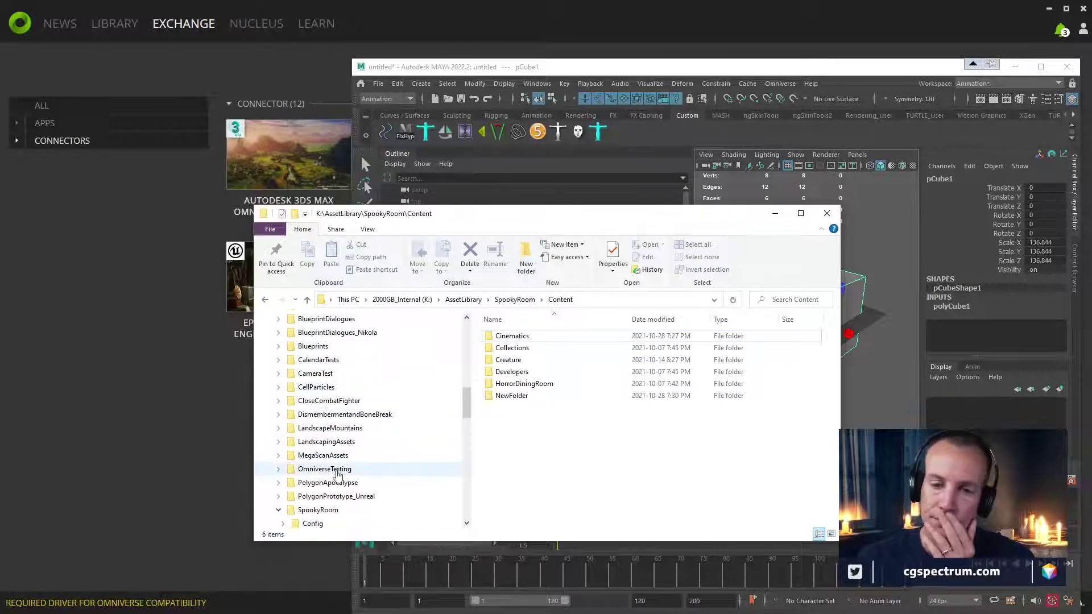
pyautogui.click(340, 470)
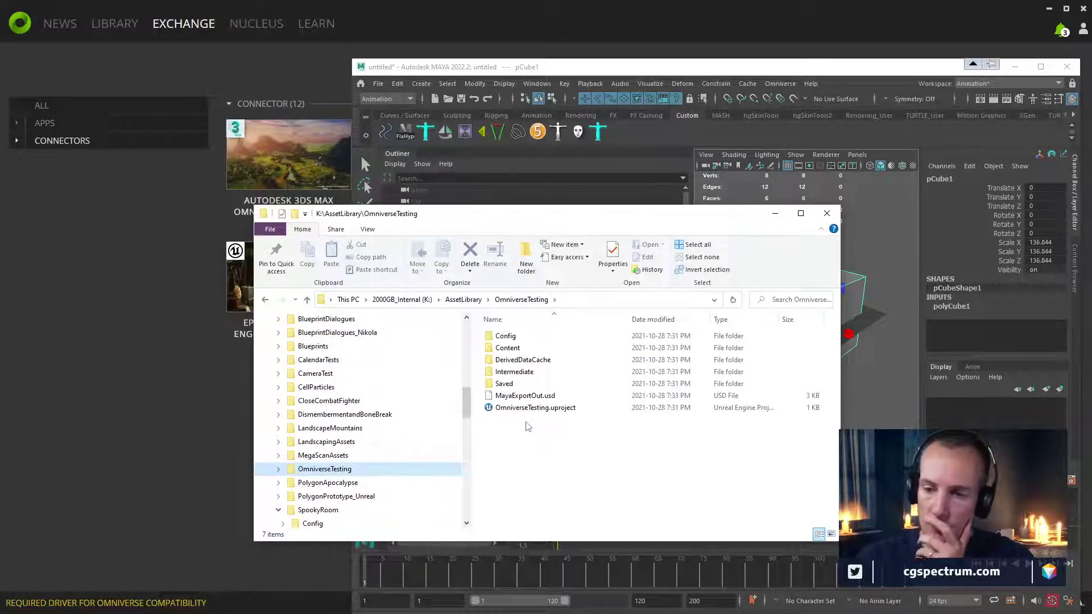
pyautogui.click(533, 398)
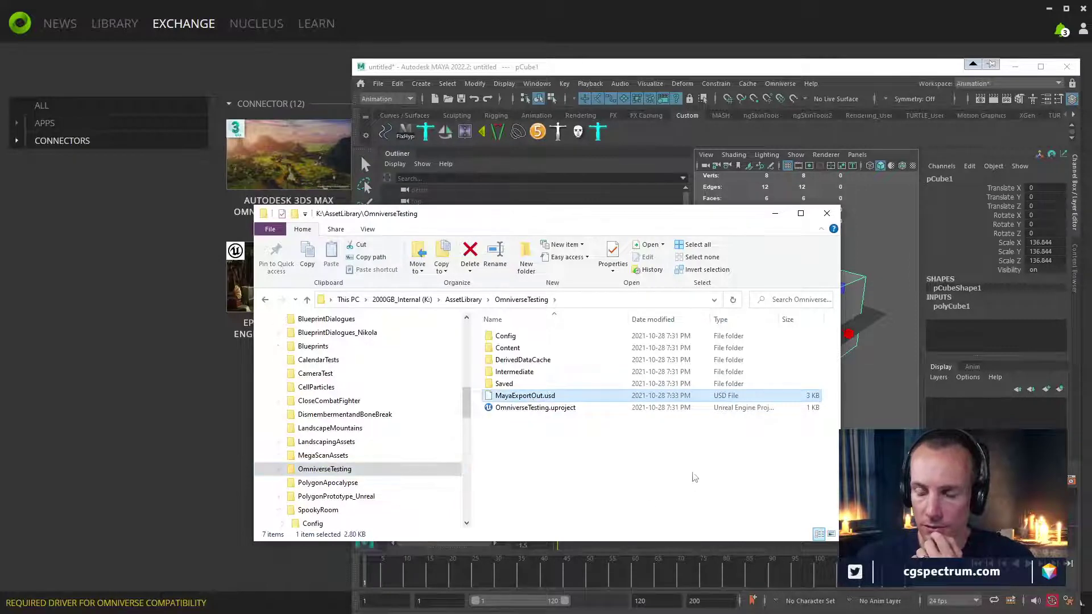
# Switch back to Unreal Engine and start importing a file into the project's root Content folder
pyautogui.click(132, 200)
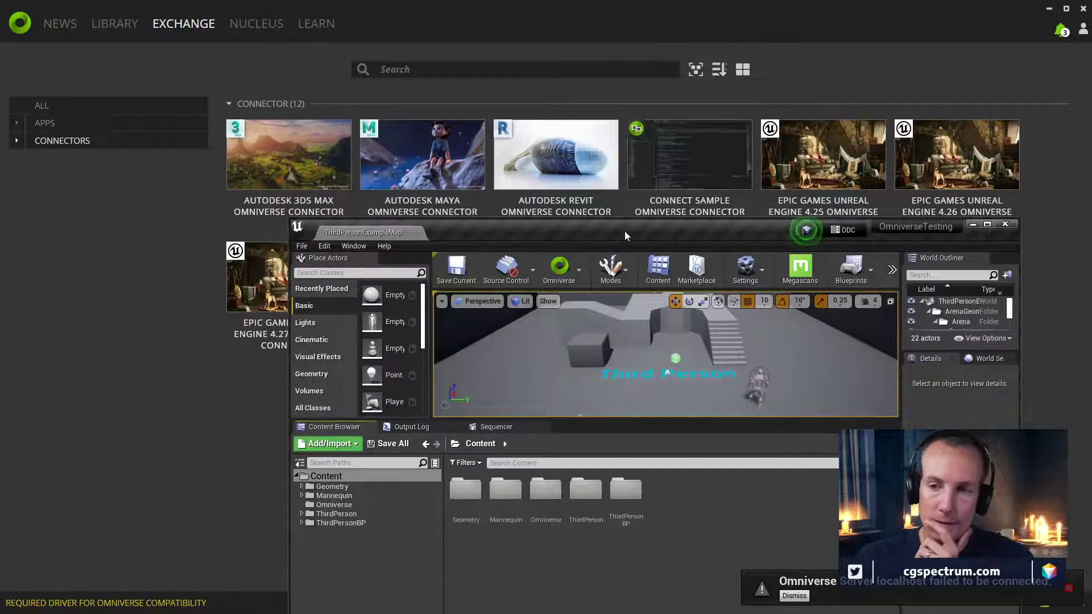
pyautogui.moveTo(624, 231); pyautogui.dragTo(489, 4)
pyautogui.click(357, 45)
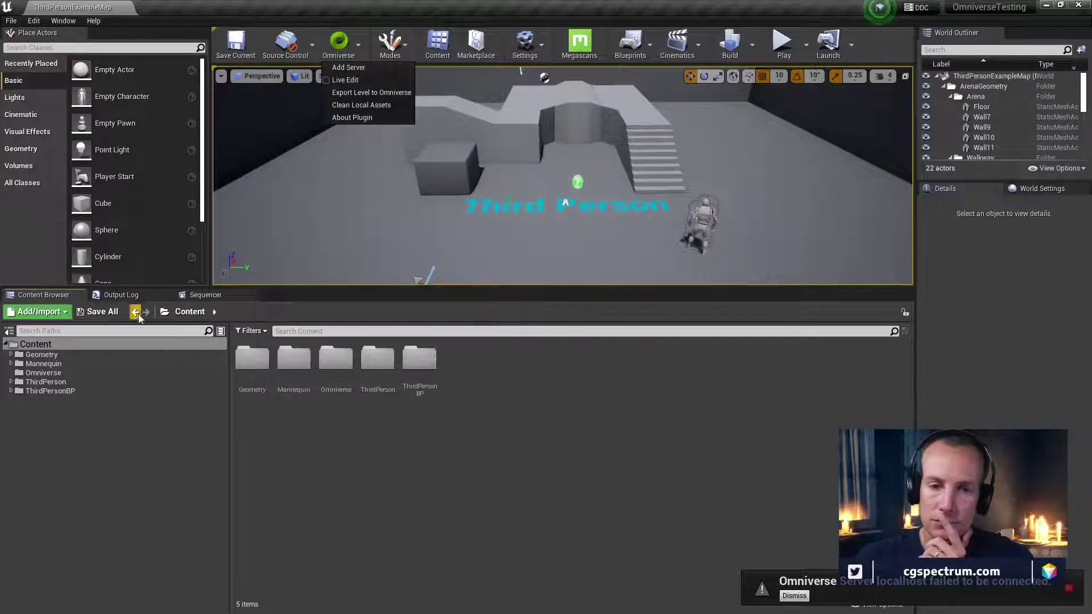
pyautogui.click(145, 344)
pyautogui.rightClick(156, 433)
pyautogui.click(38, 312)
pyautogui.click(39, 311)
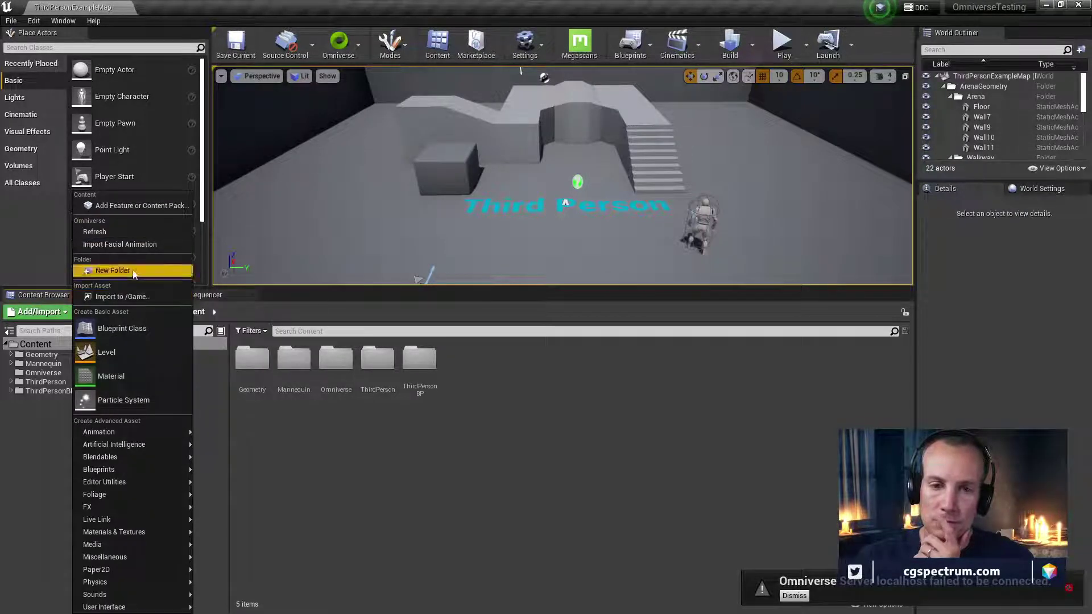
pyautogui.click(123, 296)
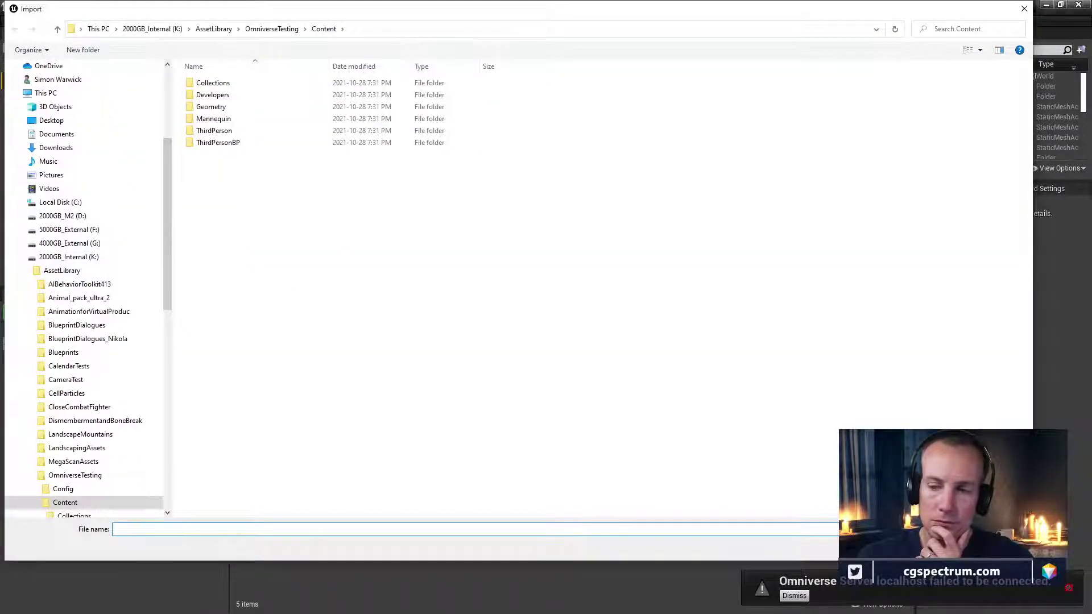
# Check the importable file types and the OmniverseTesting folder for the Maya export, cancel the import and dismiss the Omniverse server notification
pyautogui.click(905, 529)
pyautogui.click(966, 529)
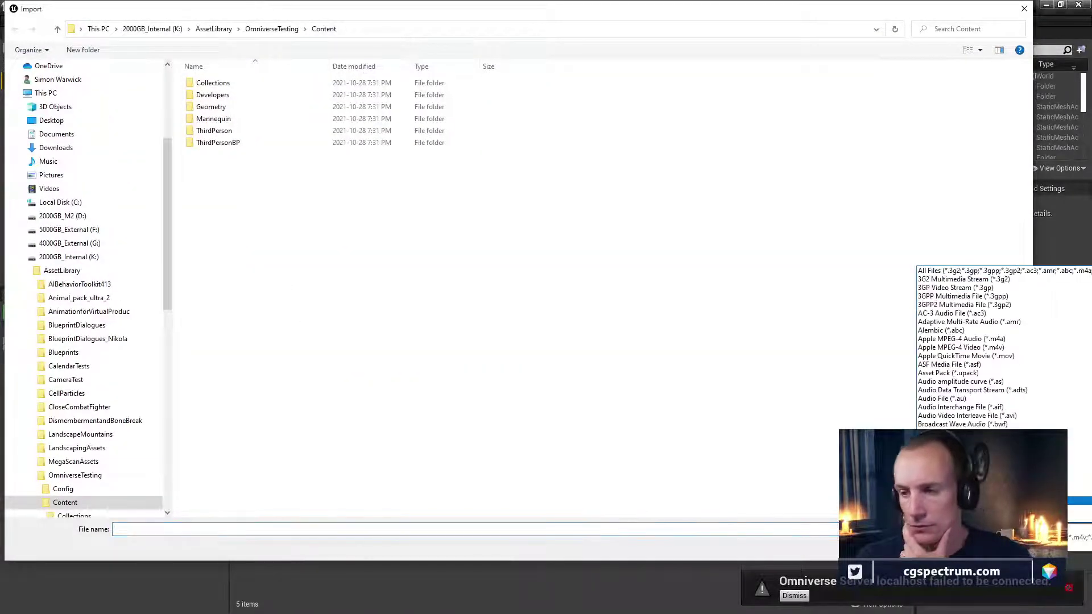
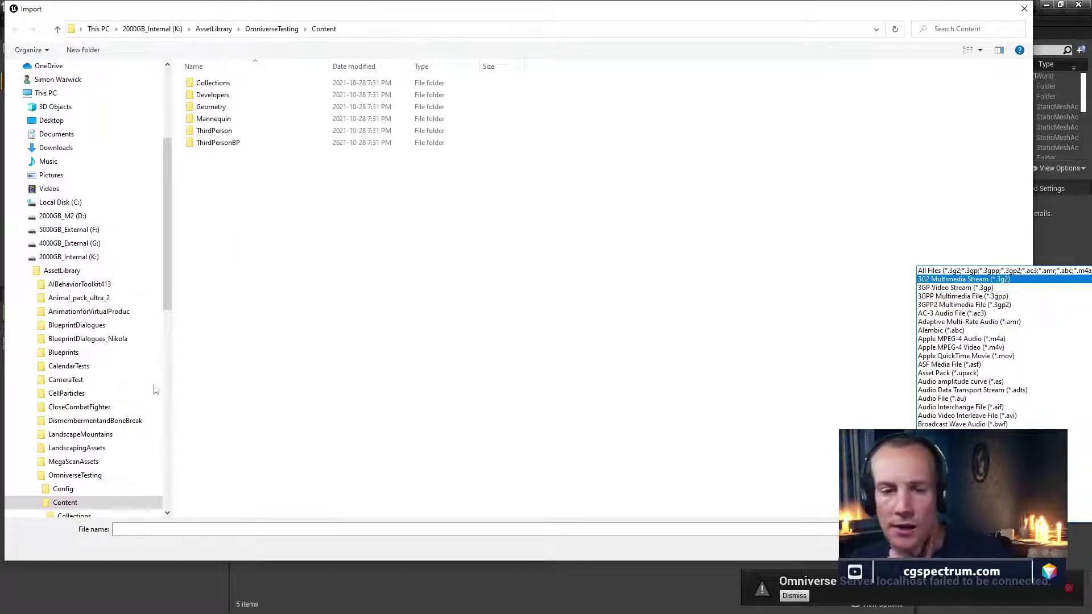
pyautogui.click(62, 485)
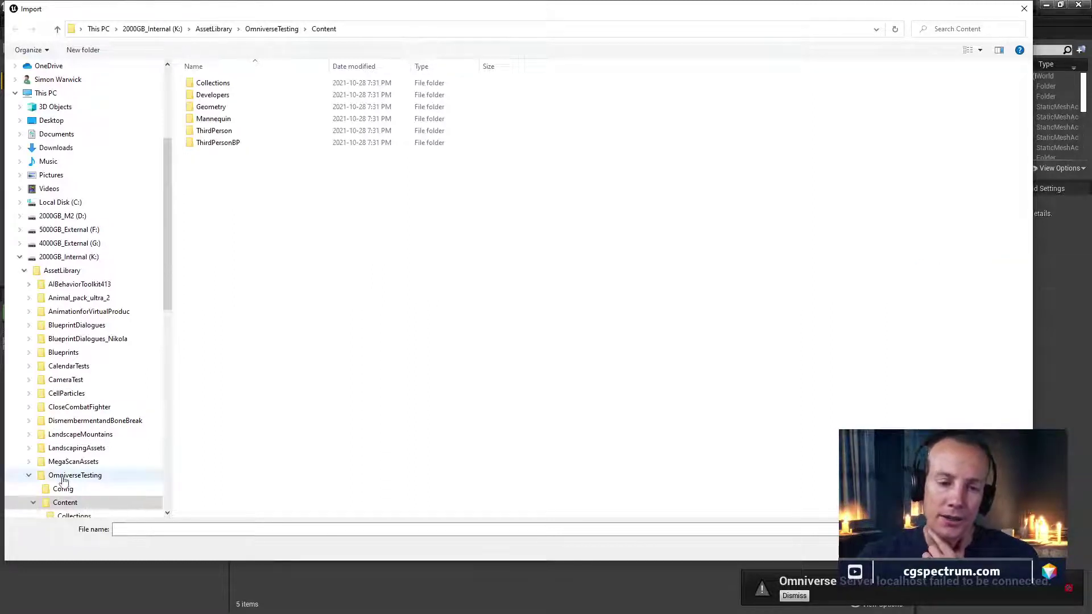
pyautogui.click(80, 476)
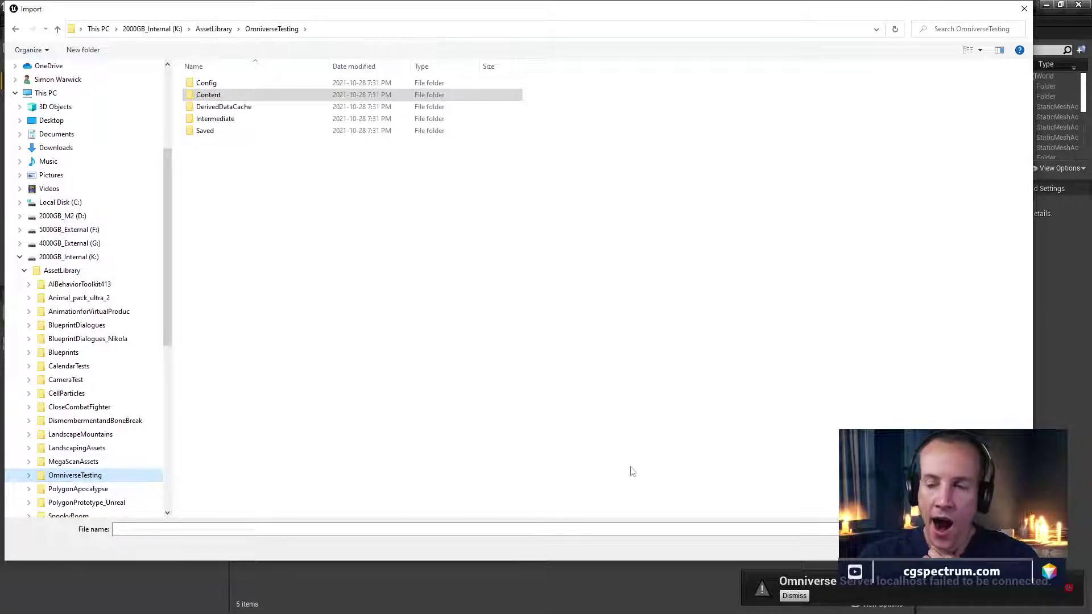
pyautogui.click(1027, 547)
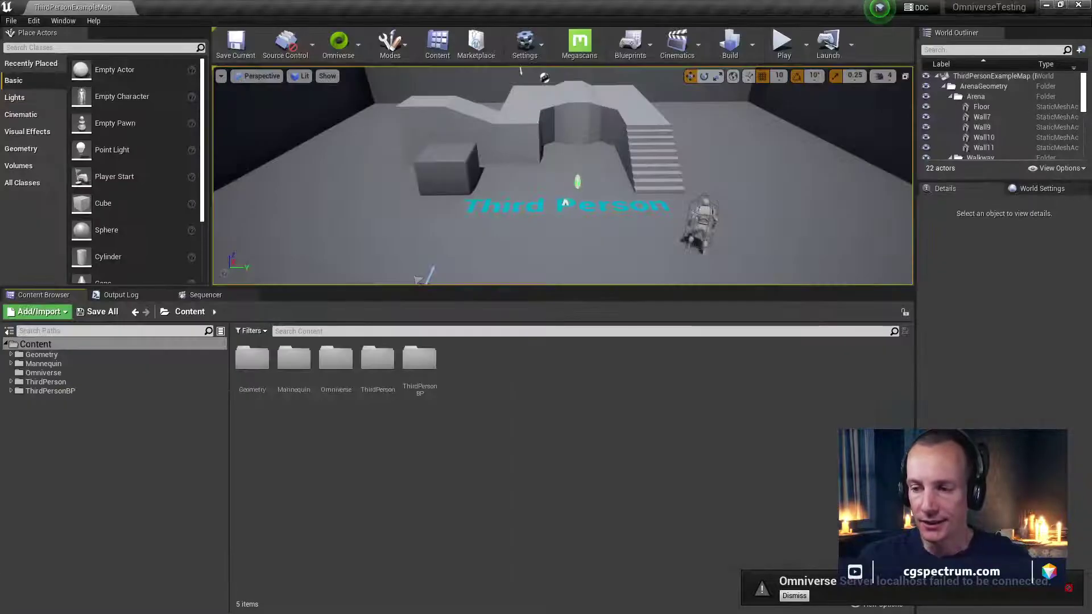
pyautogui.click(795, 596)
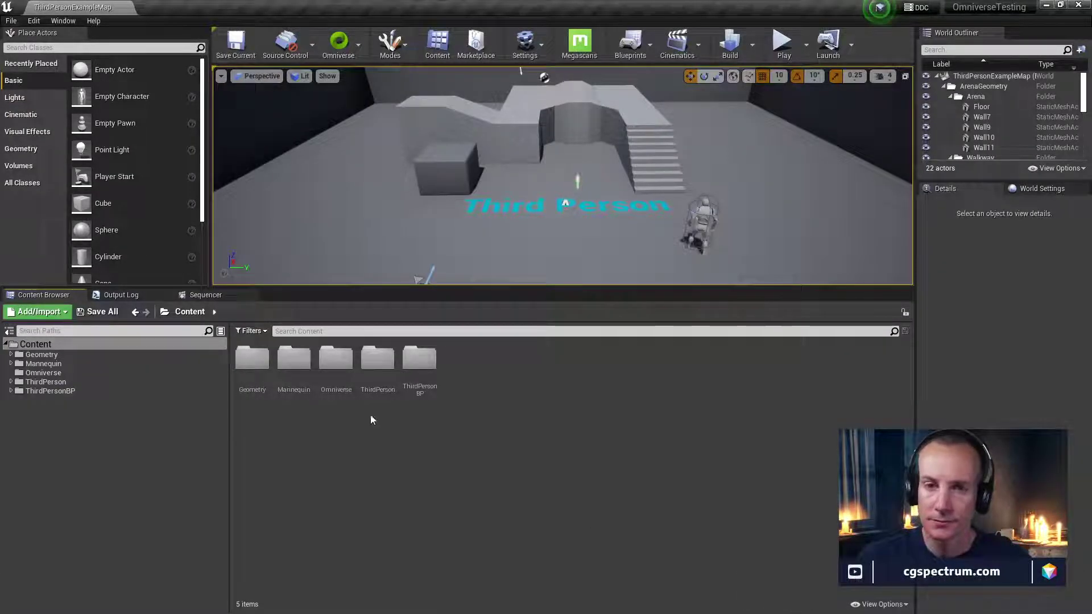
# Search the project's plugins for usd and enable the USD Importer plugin, accepting its beta status
pyautogui.click(63, 20)
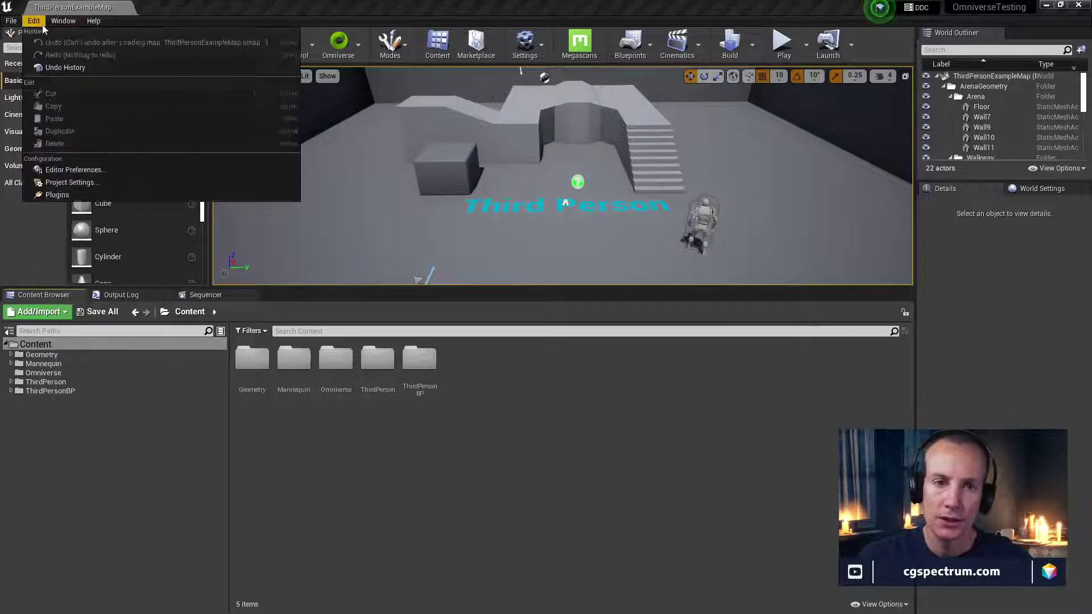
pyautogui.moveTo(34, 21)
pyautogui.click(57, 191)
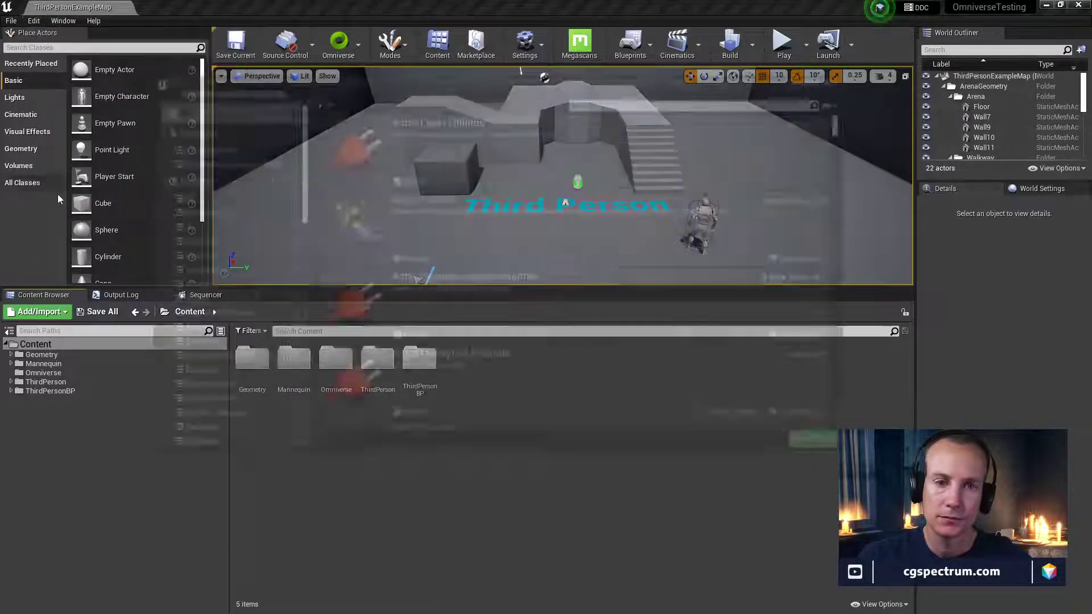
pyautogui.click(623, 100)
pyautogui.write('us')
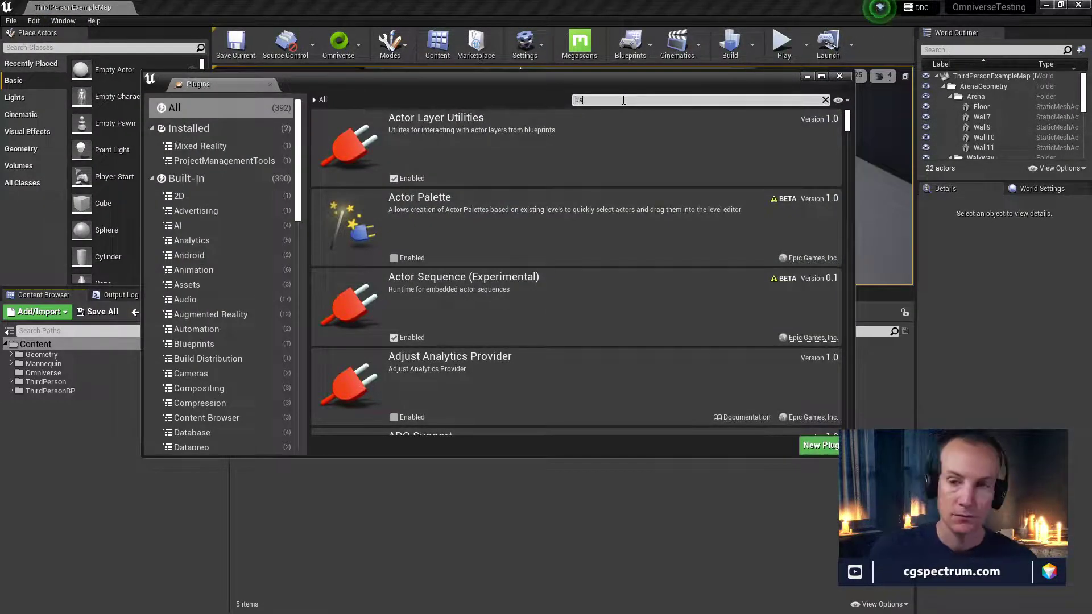
pyautogui.write('d')
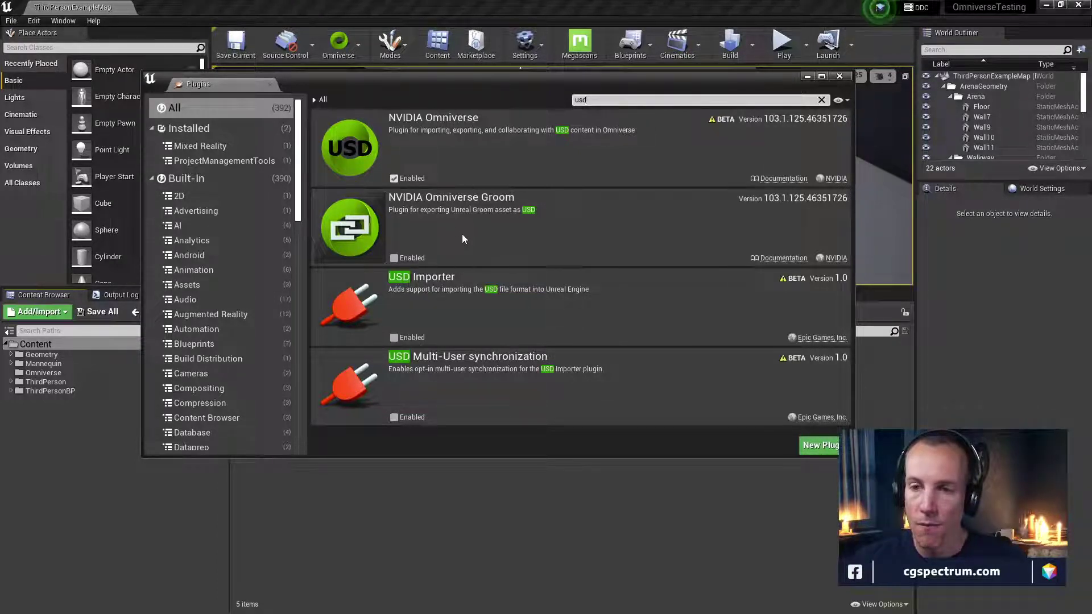
pyautogui.click(396, 338)
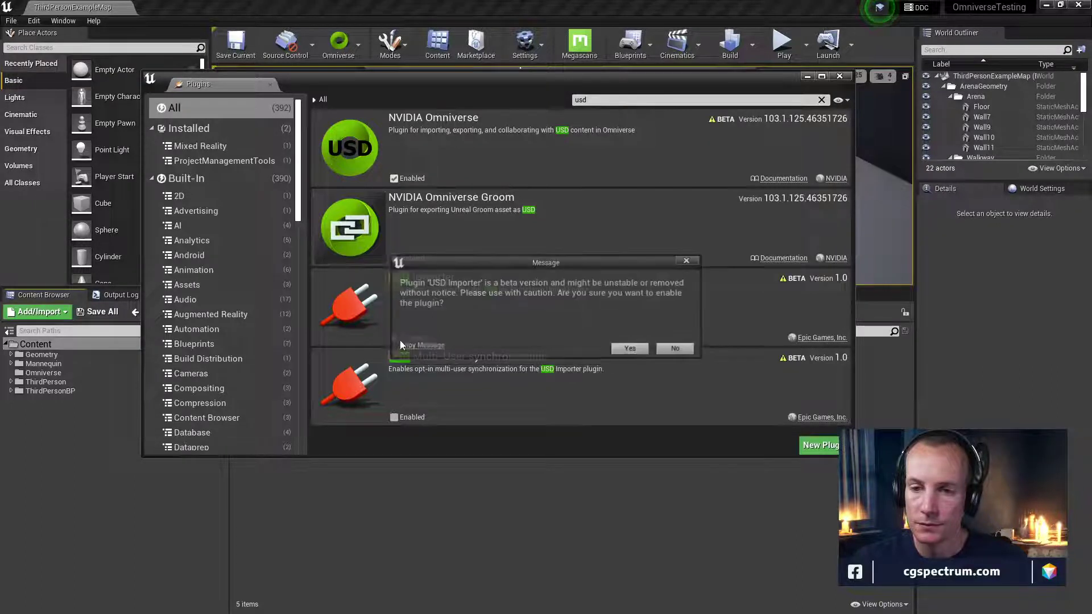
pyautogui.click(626, 349)
# Enable the USD Multi-User synchronization plugin and restart the editor to apply the plugin changes
pyautogui.scroll(-1, 484, 387)
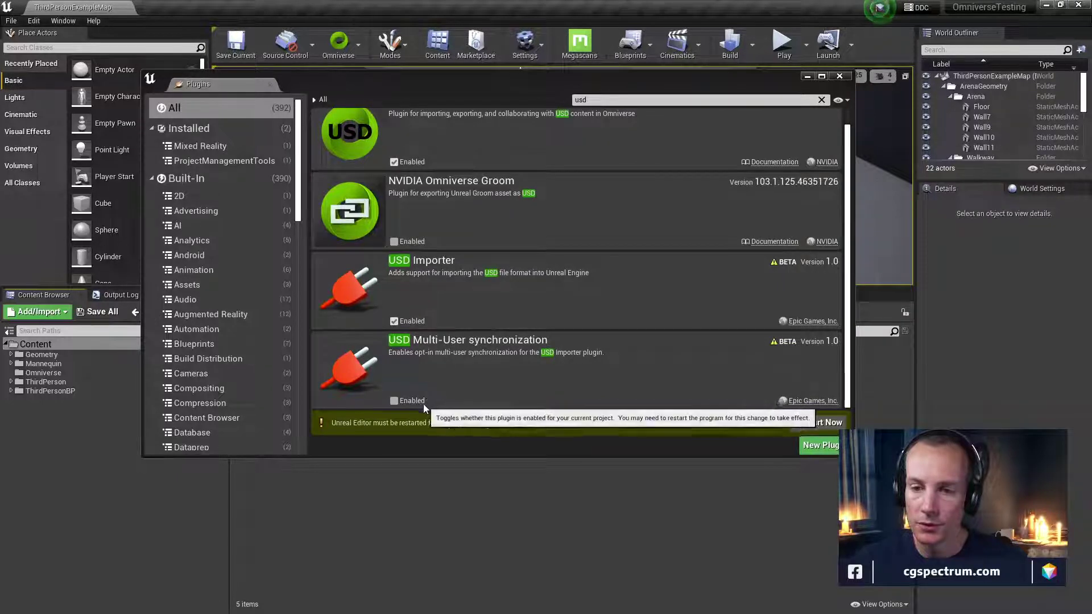
pyautogui.click(394, 401)
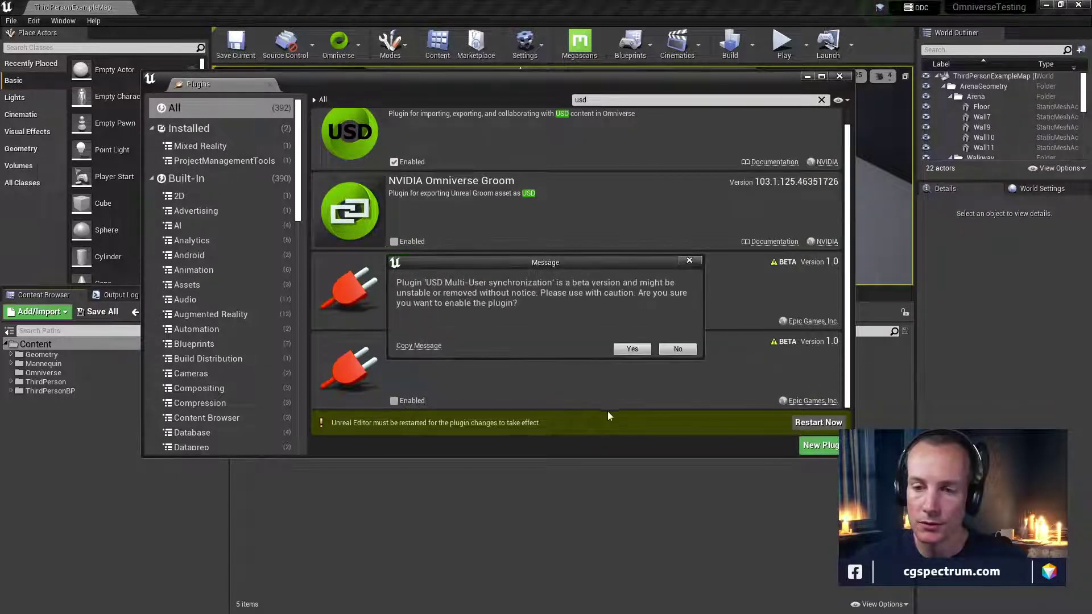
pyautogui.click(627, 349)
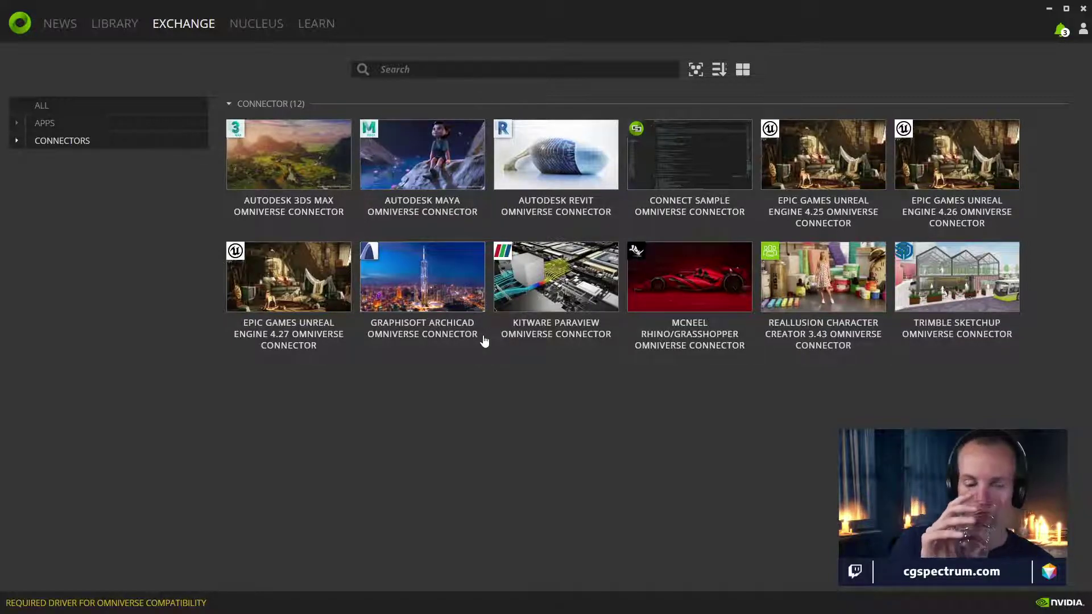
# Return to the restarted Unreal Editor, look through the plugin list and close the Plugins window
pyautogui.hotkey('alt', 'Tab')
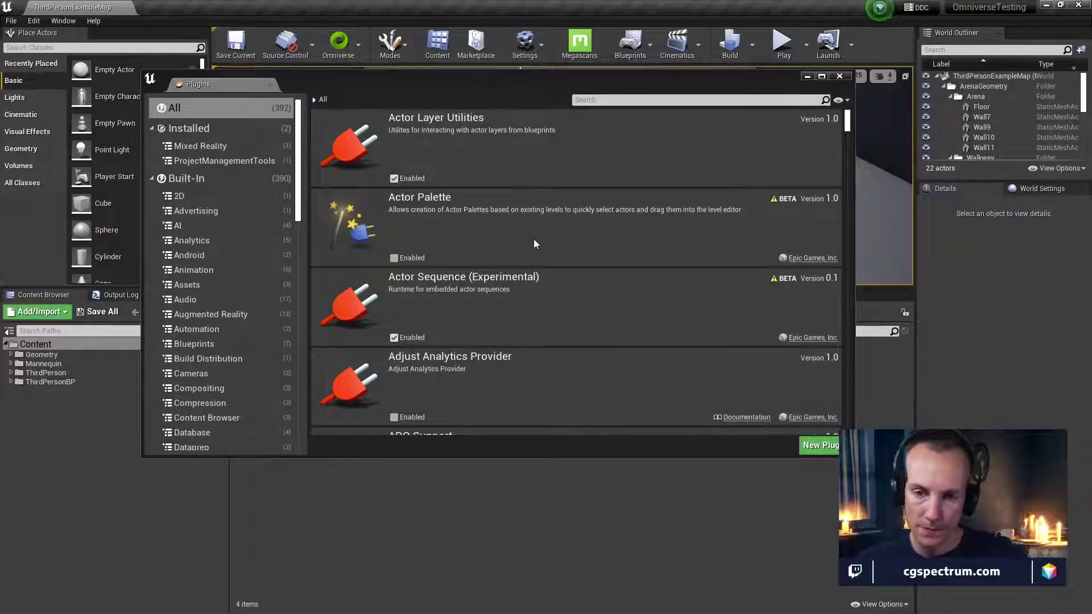
pyautogui.scroll(-3, 539, 239)
pyautogui.scroll(2, 612, 298)
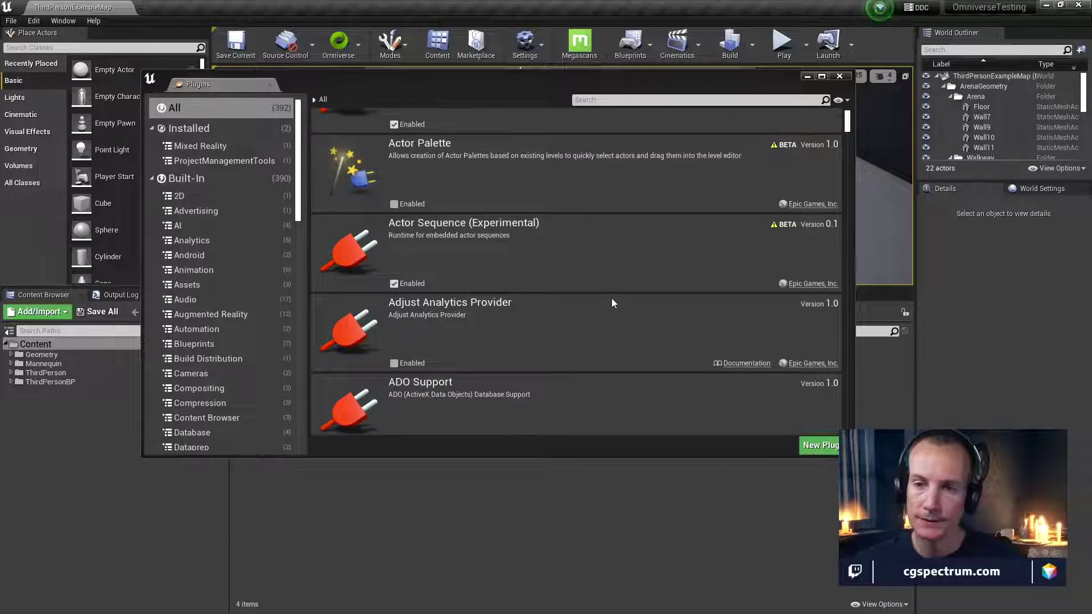
pyautogui.scroll(-3, 612, 298)
pyautogui.scroll(-2, 826, 405)
pyautogui.scroll(2, 809, 365)
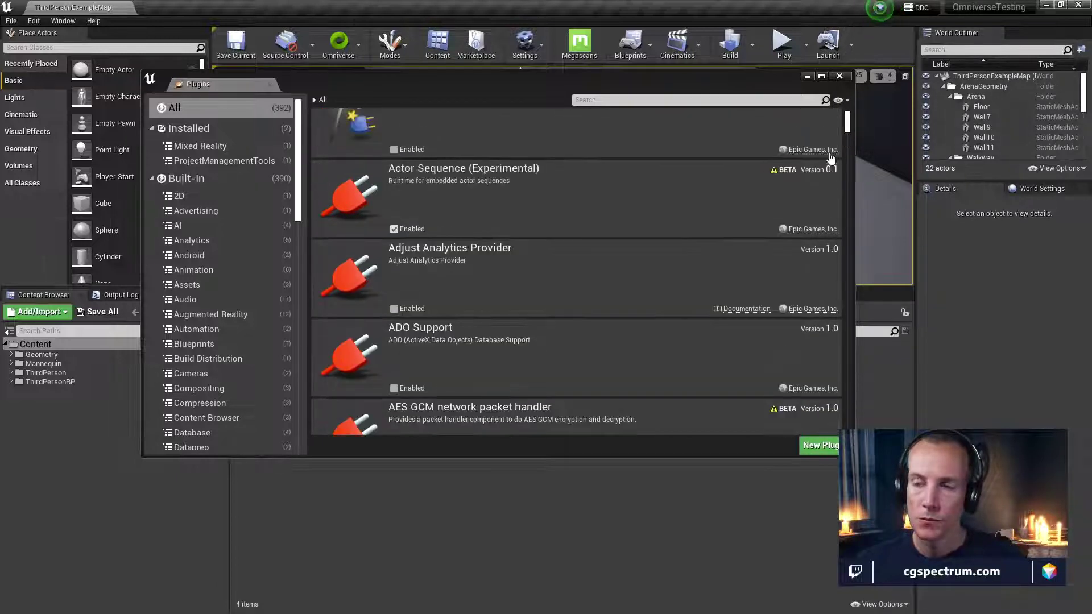
pyautogui.click(841, 77)
# Start an import into the project's Content folder and choose MayaExportOut.usd from the OmniverseTesting folder
pyautogui.click(345, 43)
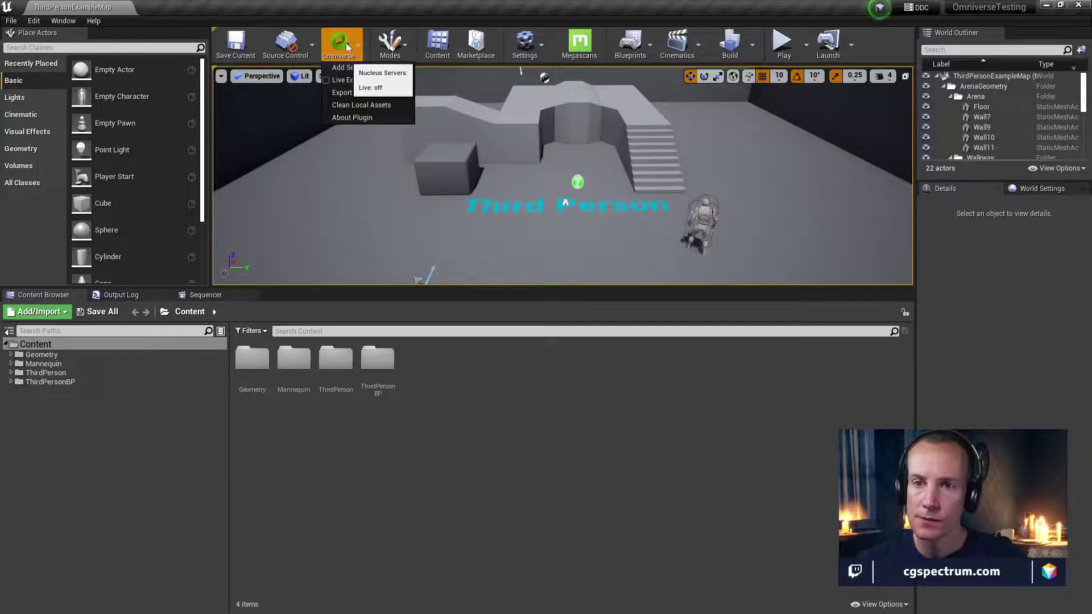
pyautogui.rightClick(343, 427)
pyautogui.click(370, 105)
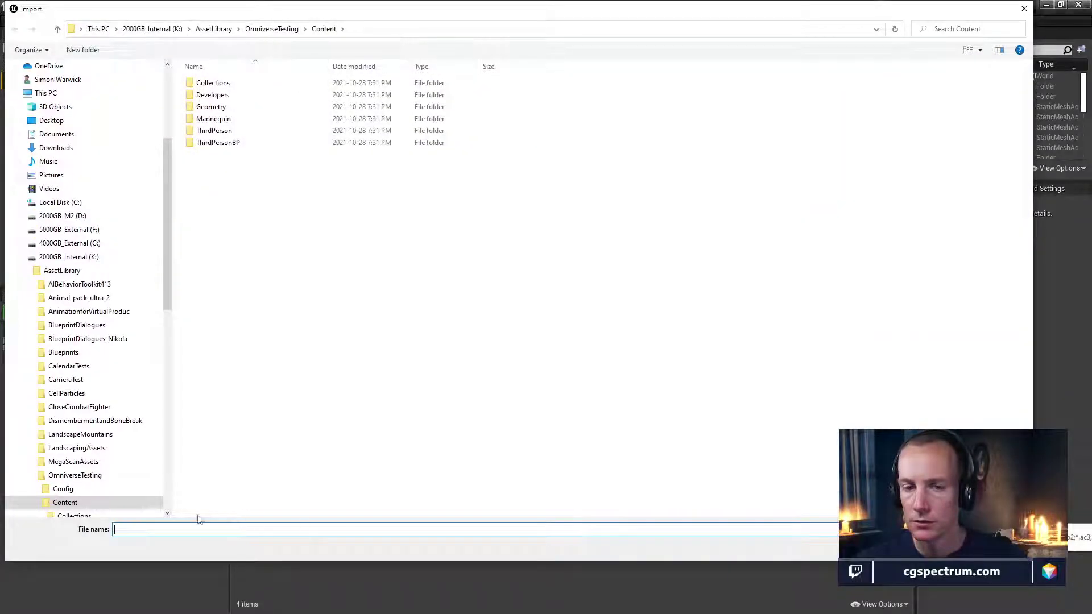
pyautogui.click(78, 479)
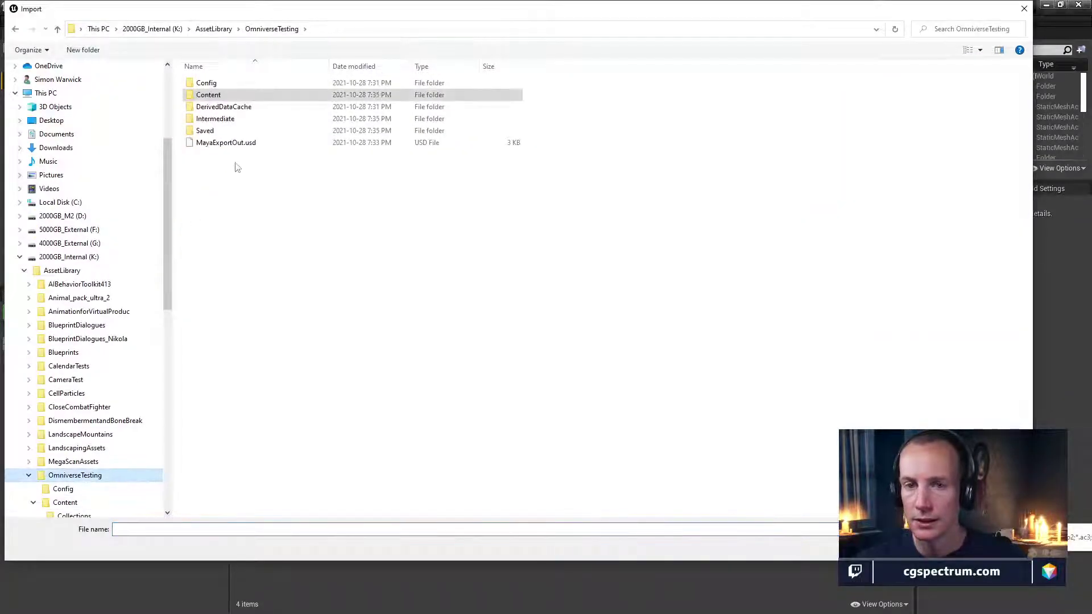
pyautogui.click(1078, 537)
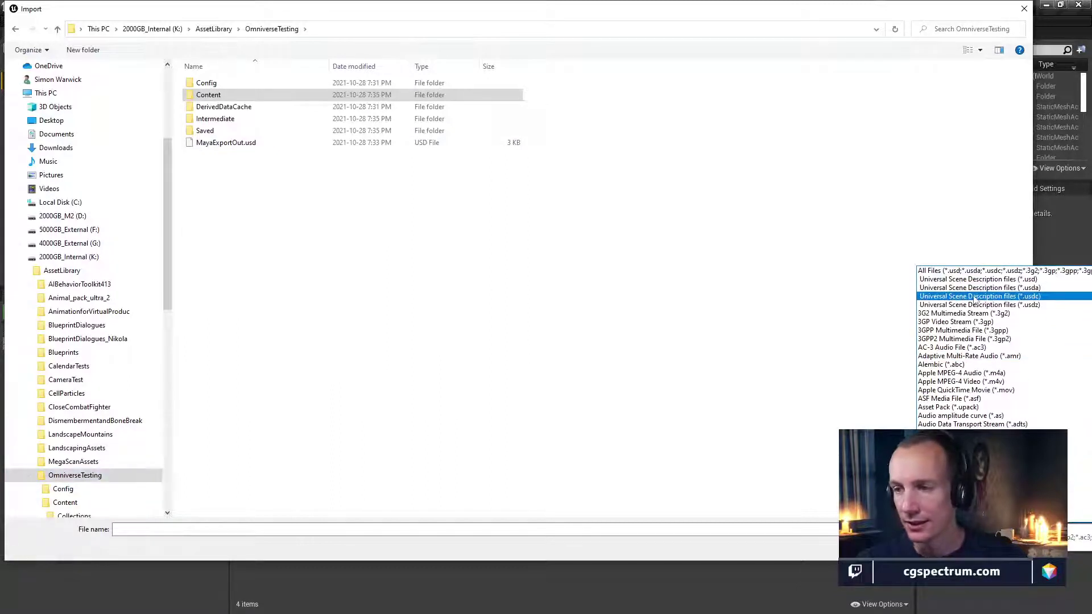
pyautogui.click(233, 148)
pyautogui.click(244, 147)
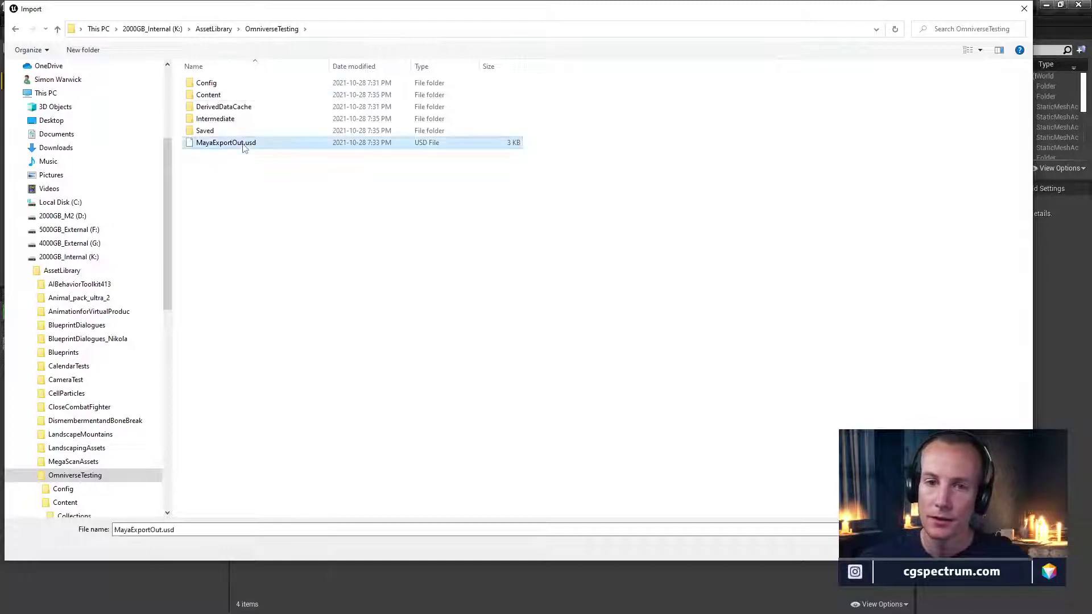
pyautogui.press('Return')
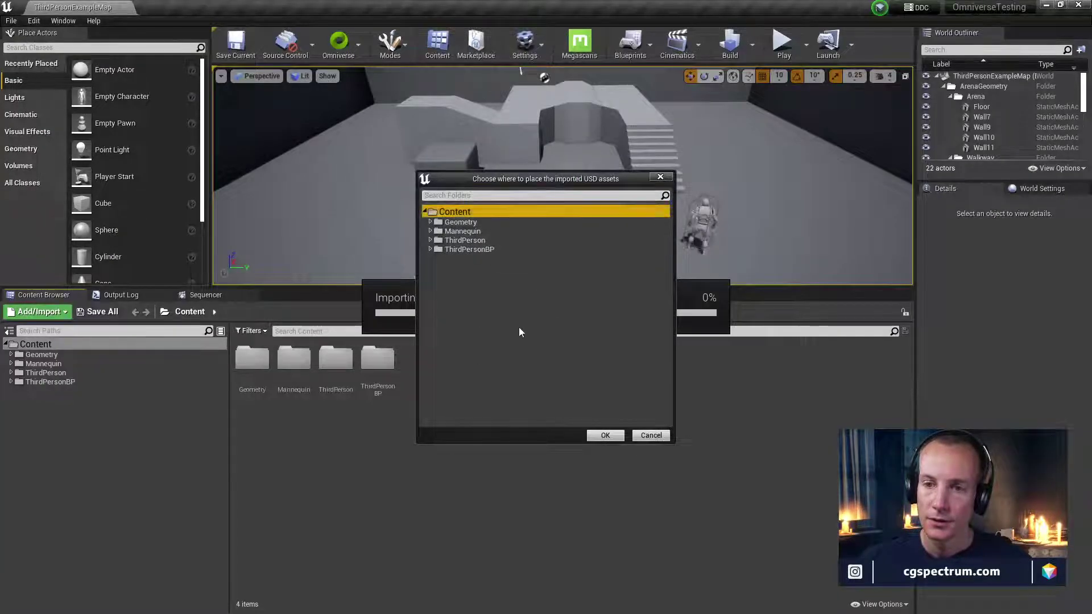
# Create a MayaExport folder under Content and choose it as the destination for the imported USD assets
pyautogui.rightClick(531, 350)
pyautogui.click(569, 357)
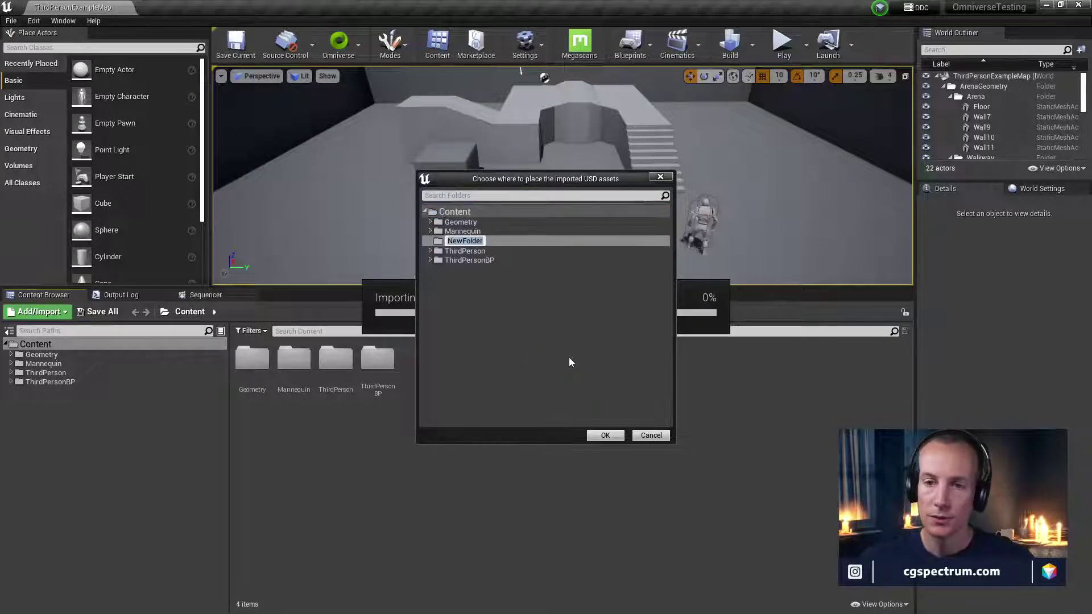
pyautogui.write('MayE')
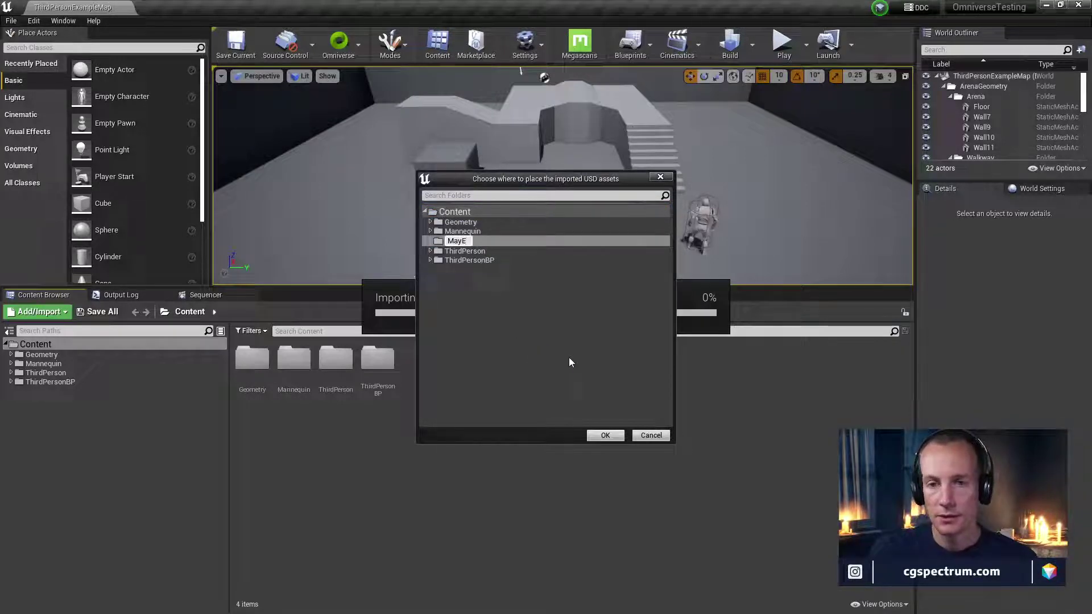
pyautogui.press('BackSpace')
pyautogui.write('aExport')
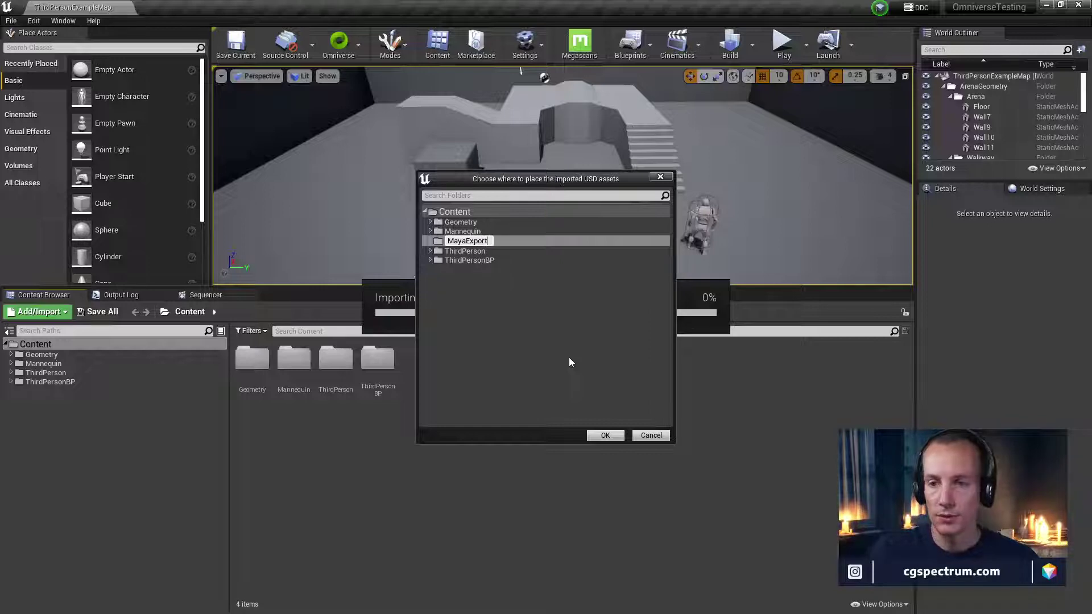
pyautogui.press('Return')
pyautogui.click(605, 435)
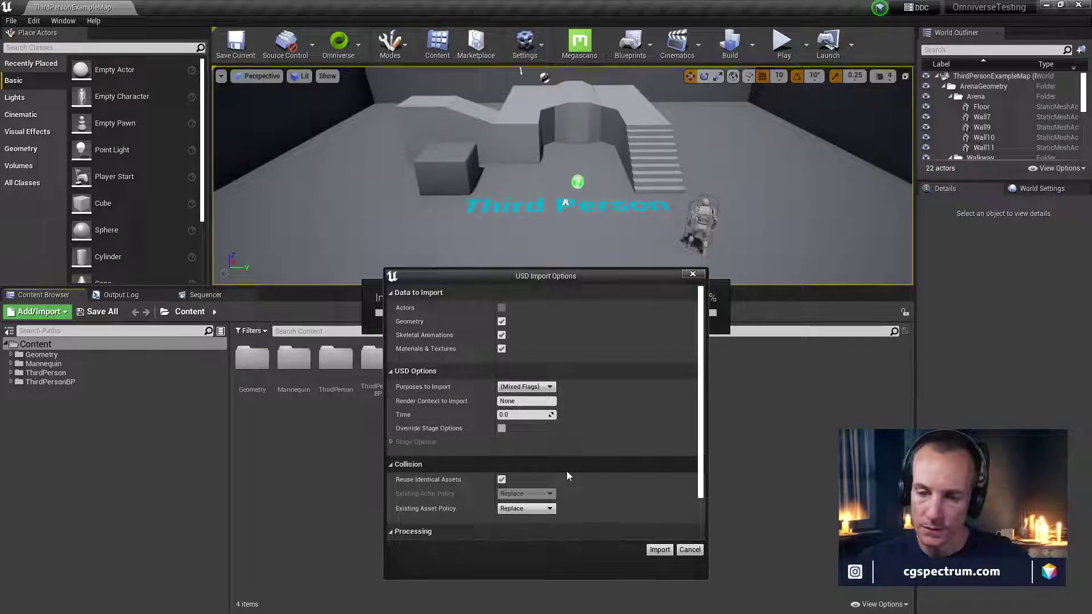
# Review the USD import options and import the file with the default settings
pyautogui.scroll(-1, 566, 475)
pyautogui.scroll(-2, 567, 476)
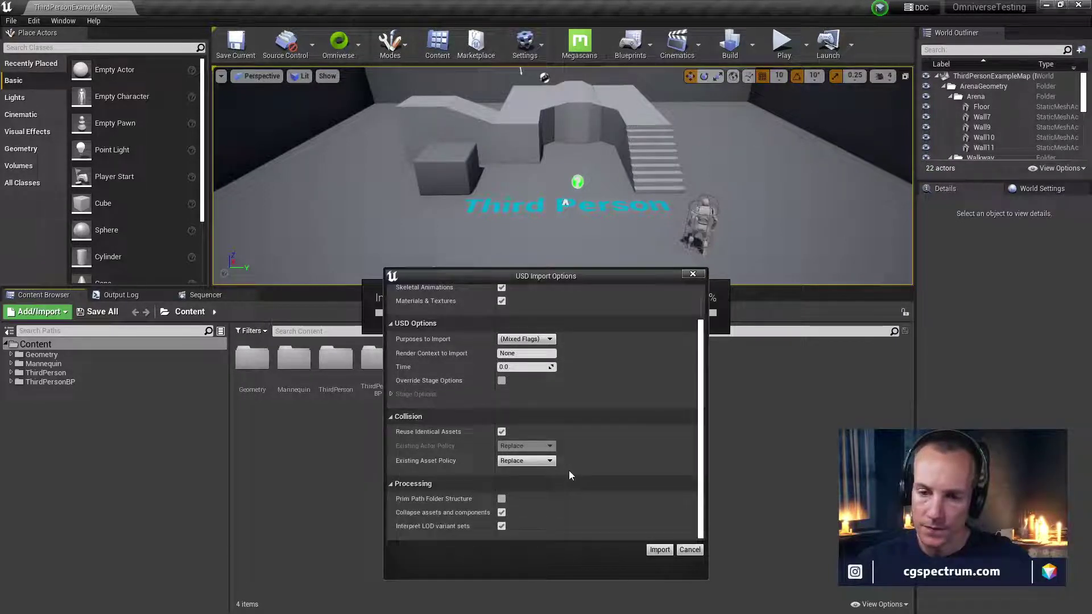
pyautogui.click(658, 549)
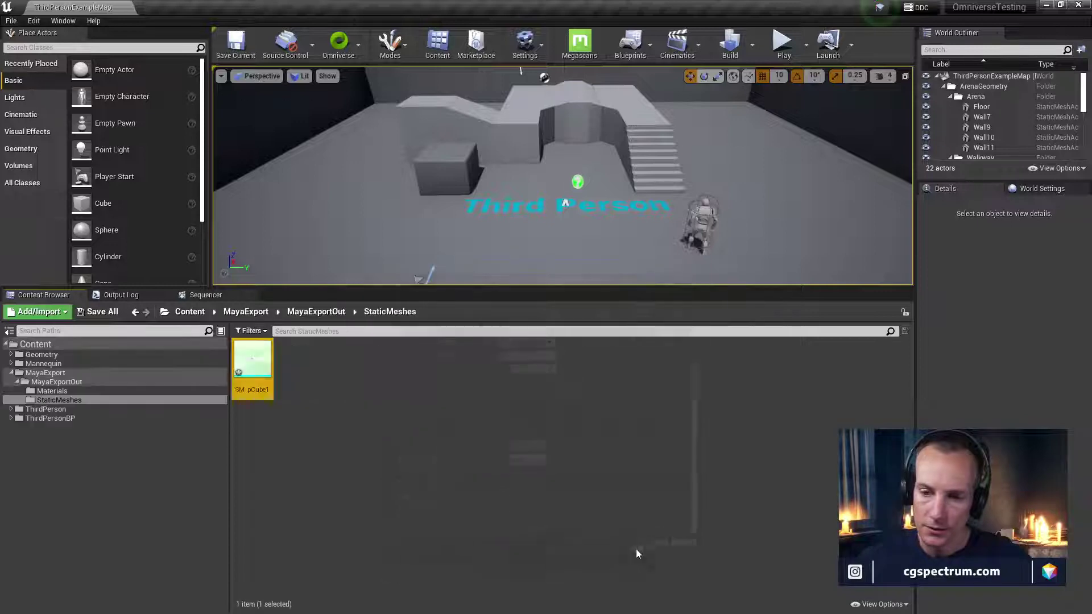
# Open the imported SM_pCube1 mesh in the Static Mesh Editor and inspect the cube against the grid
pyautogui.doubleClick(251, 358)
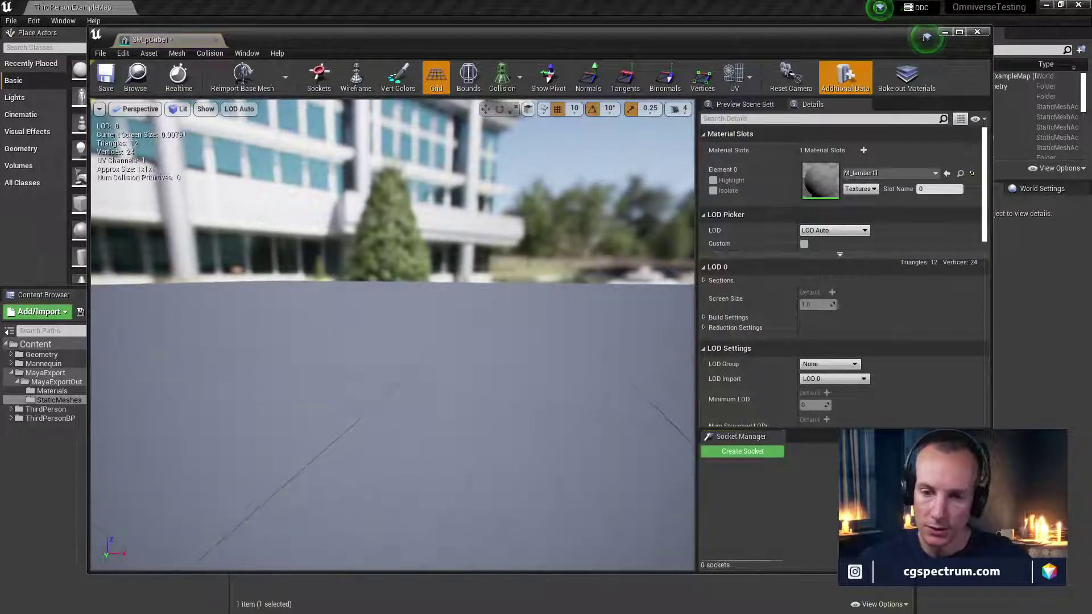
pyautogui.scroll(6, 392, 335)
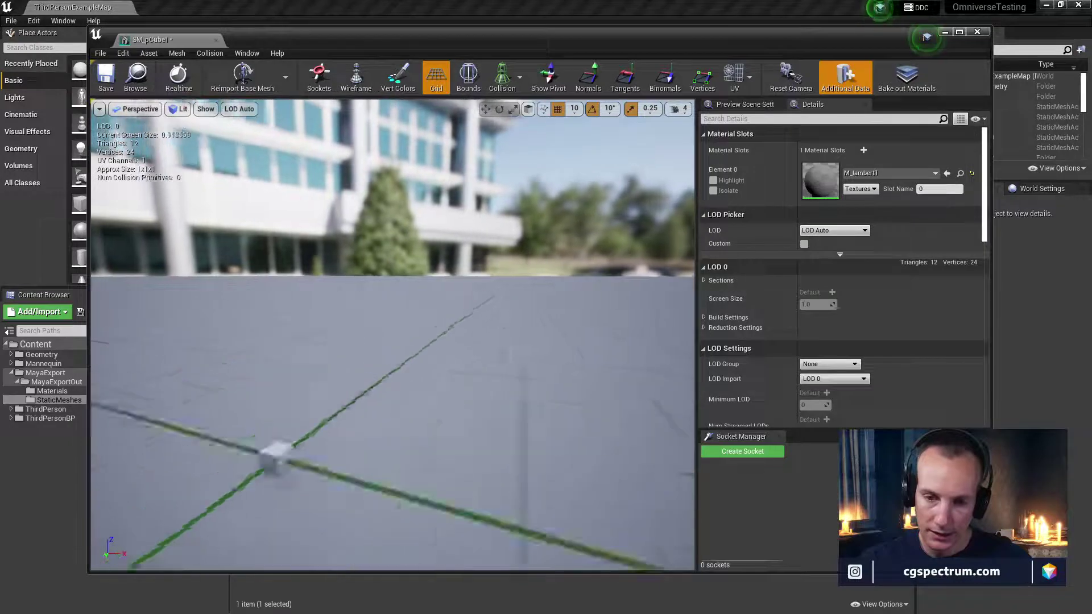
pyautogui.scroll(-6, 393, 336)
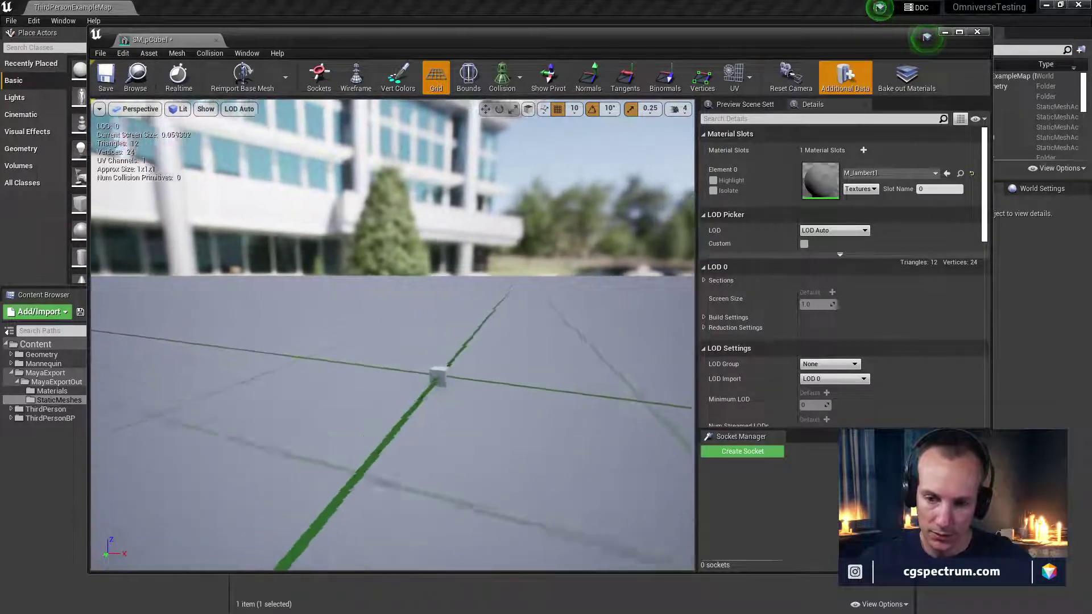
pyautogui.moveTo(392, 336); pyautogui.dragTo(398, 293)
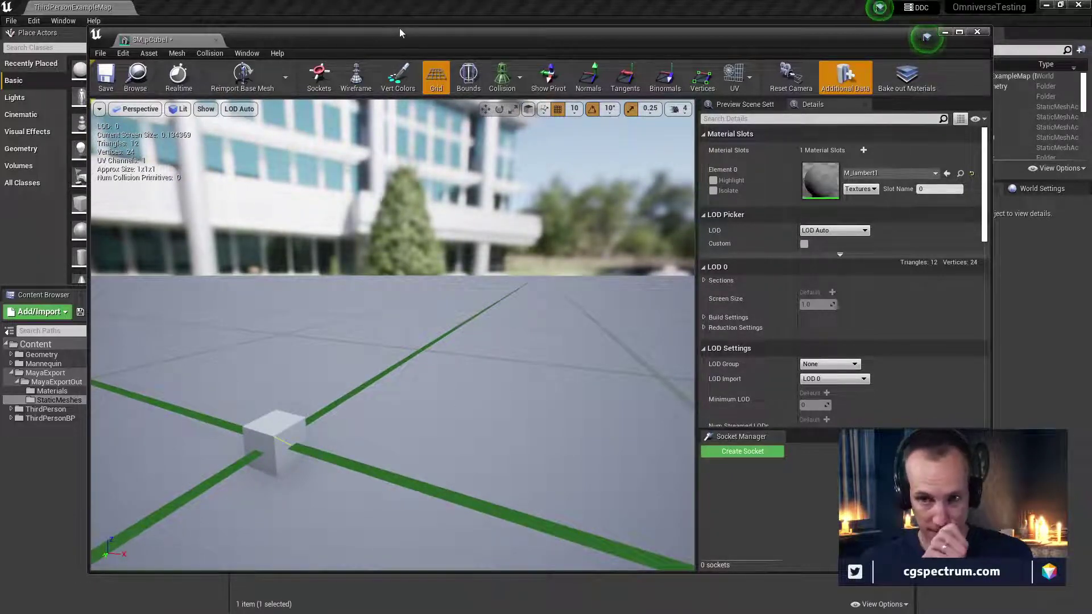
pyautogui.moveTo(399, 28); pyautogui.dragTo(489, 116)
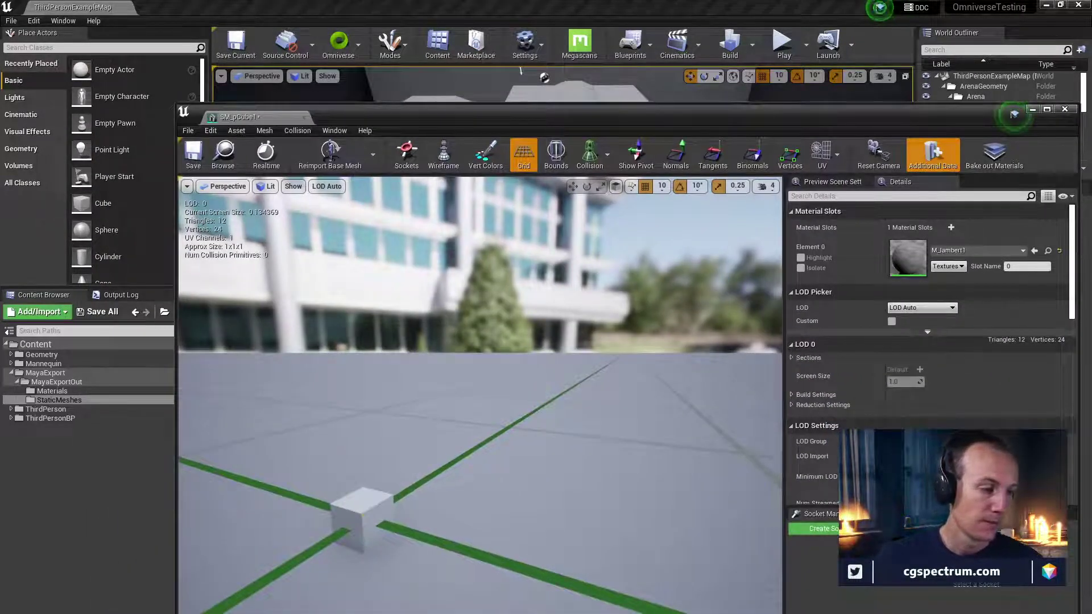
# Switch to a maximized Maya and place a Distance Tool measurement between two grid points beside the cube
pyautogui.hotkey('alt', 'Tab')
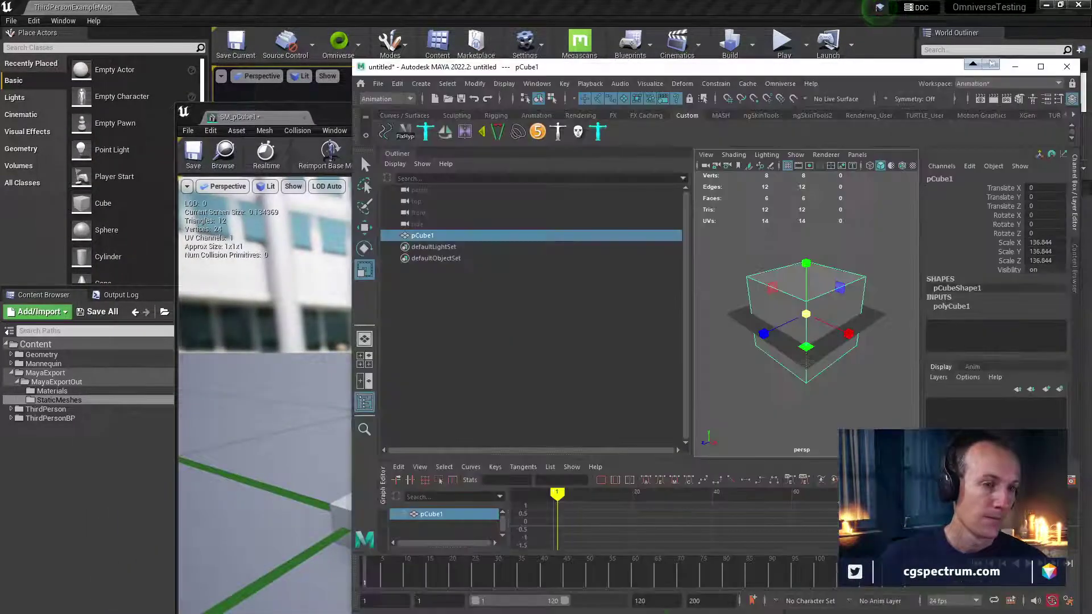
pyautogui.doubleClick(631, 67)
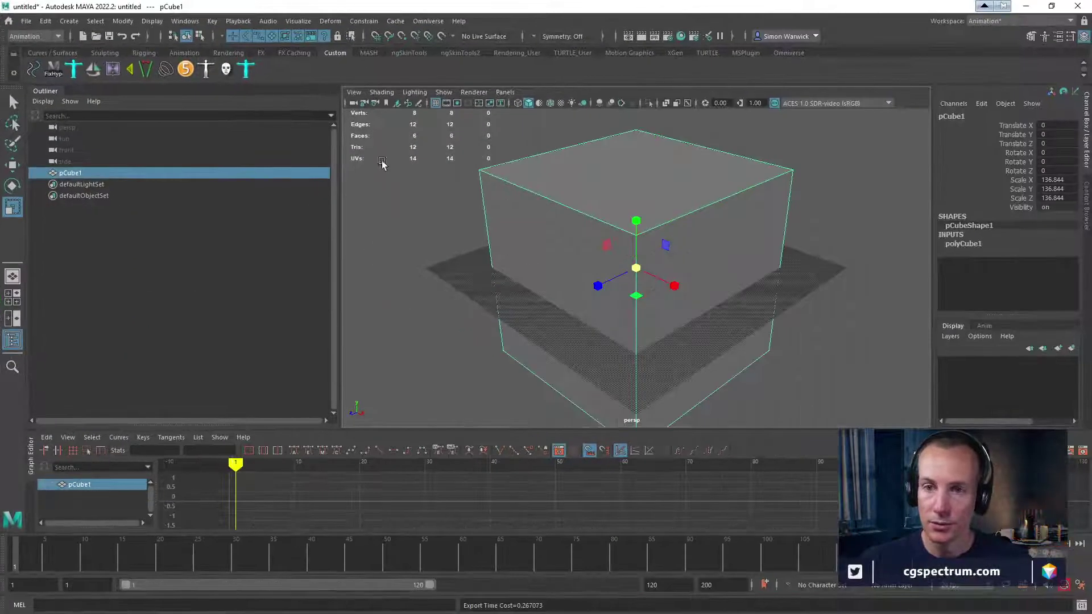
pyautogui.click(185, 21)
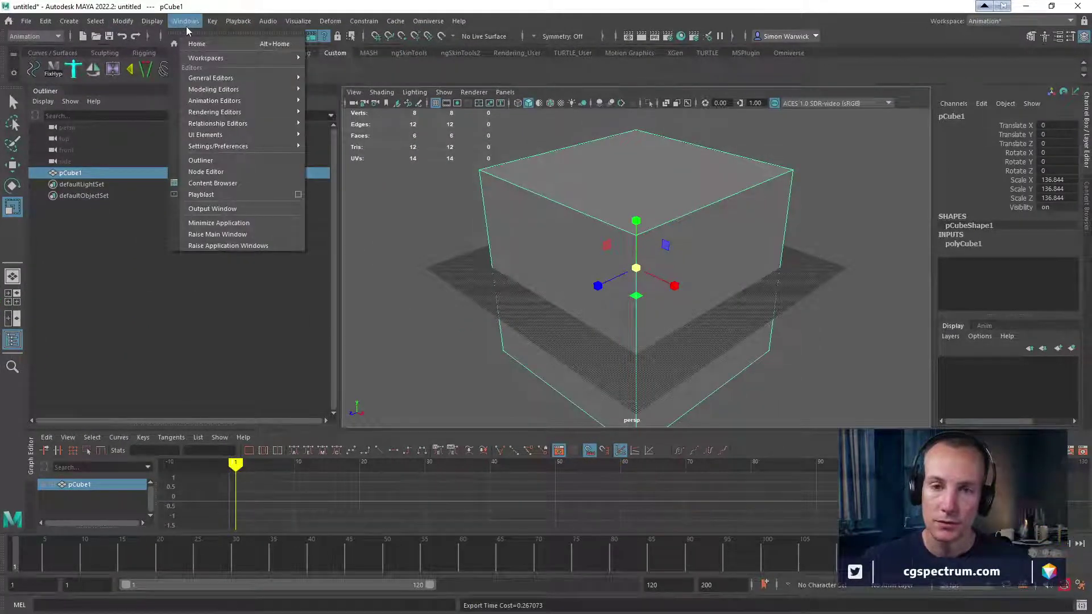
pyautogui.moveTo(123, 21)
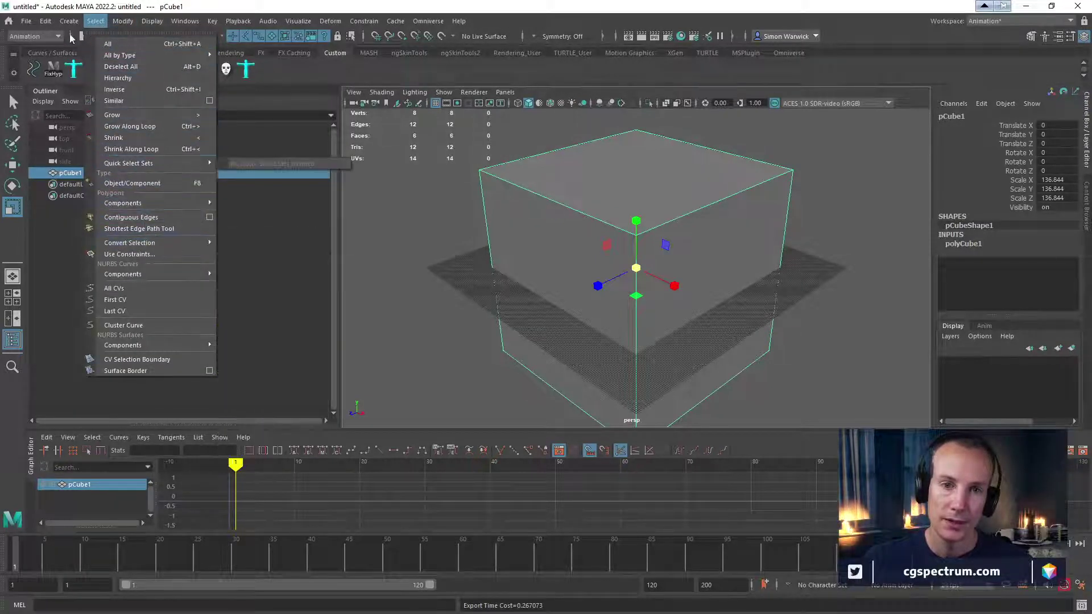
pyautogui.moveTo(69, 21)
pyautogui.moveTo(113, 212)
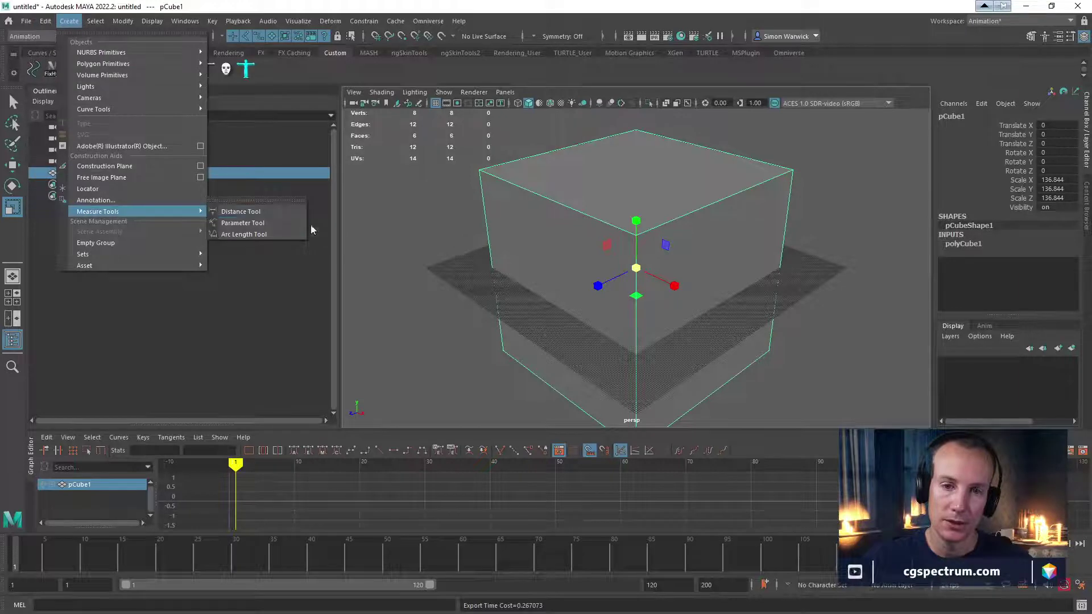
pyautogui.click(271, 213)
pyautogui.click(482, 294)
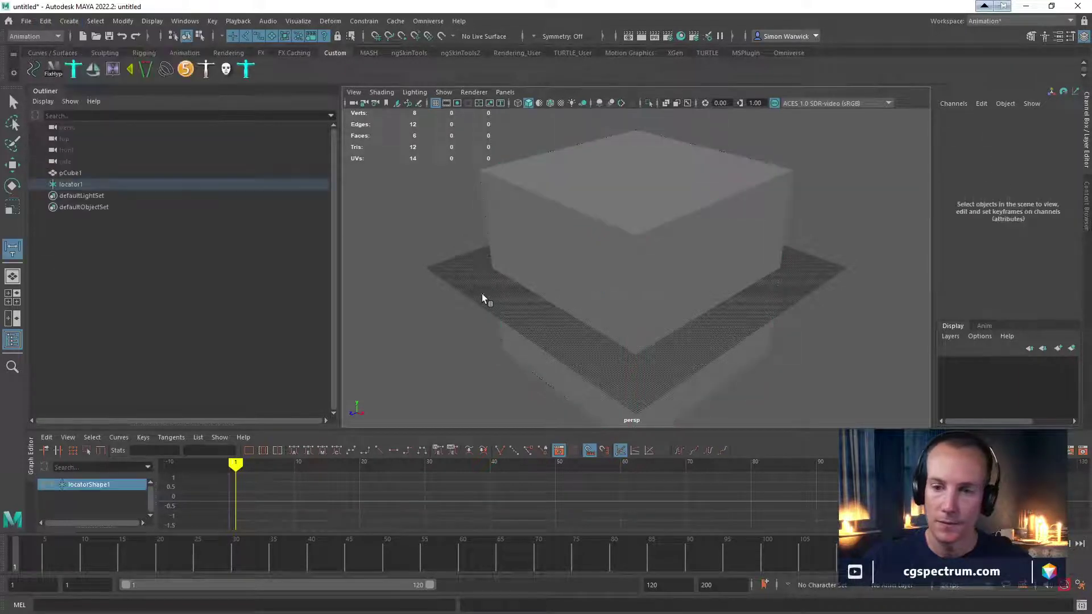
pyautogui.click(572, 350)
pyautogui.click(573, 349)
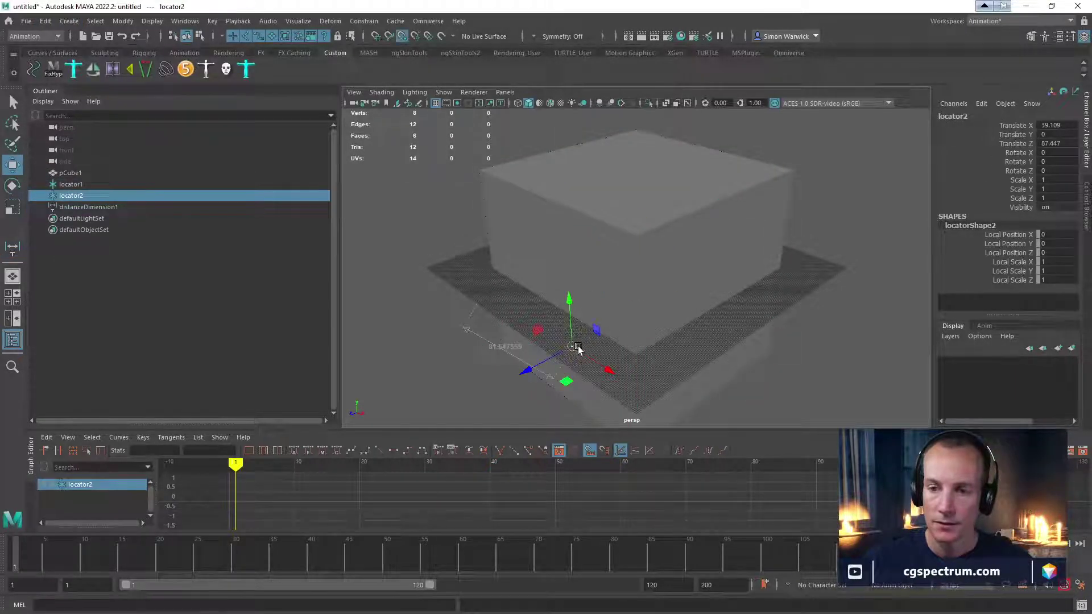
# Snap the two distance locators to the top and bottom corners of one vertical edge of pCube1 to measure the cube's height
pyautogui.moveTo(574, 347); pyautogui.dragTo(634, 236)
pyautogui.moveTo(475, 293); pyautogui.dragTo(503, 333)
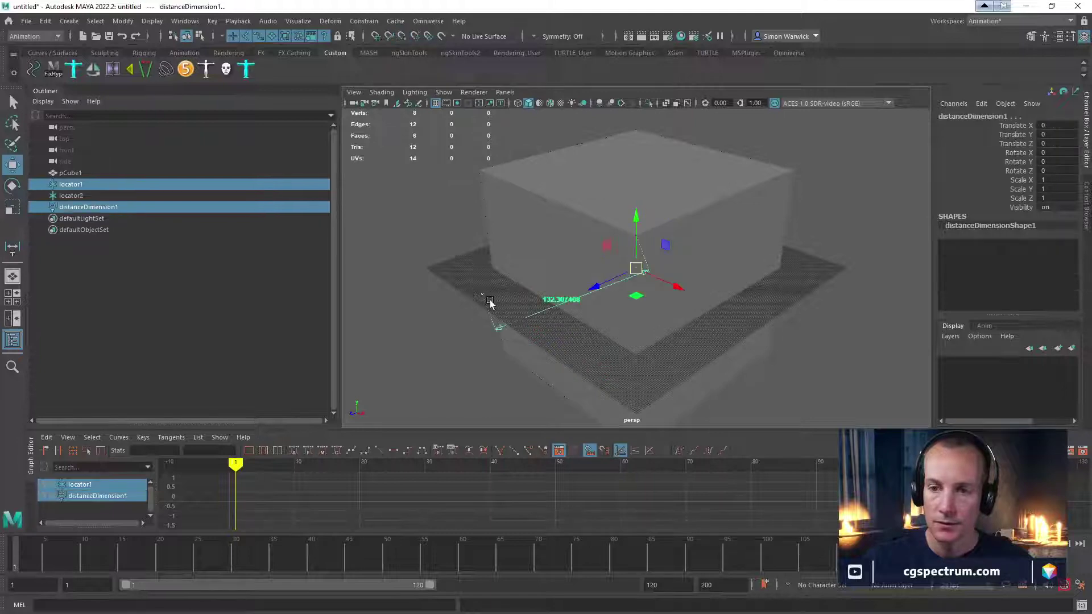
pyautogui.keyDown('ctrl'); pyautogui.click(74, 207); pyautogui.keyUp('ctrl')
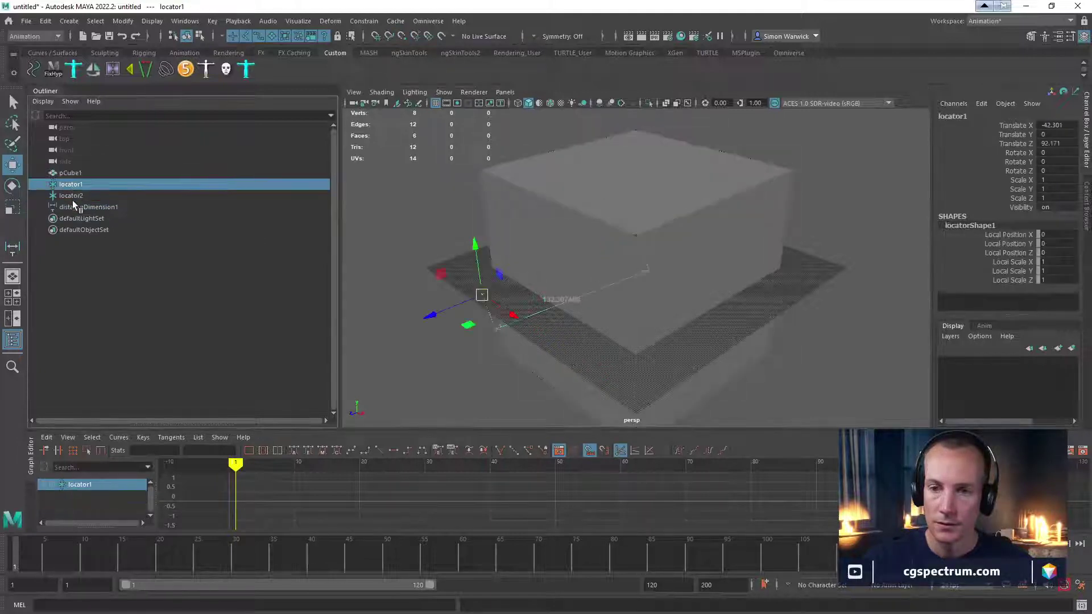
pyautogui.moveTo(482, 295); pyautogui.dragTo(489, 309)
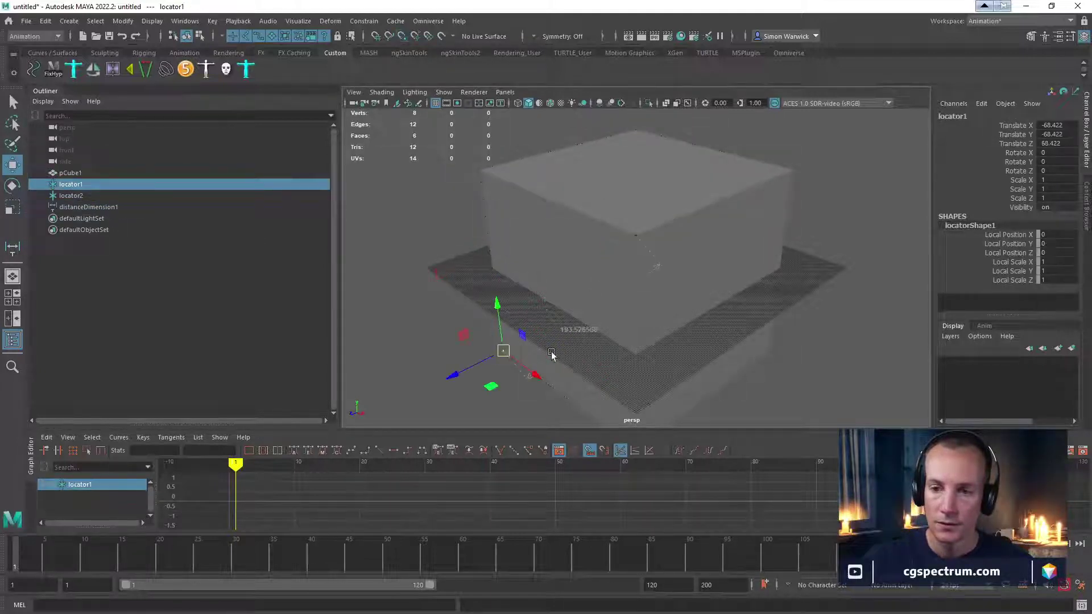
pyautogui.keyDown('alt'); pyautogui.moveTo(548, 353); pyautogui.dragTo(673, 396); pyautogui.keyUp('alt')
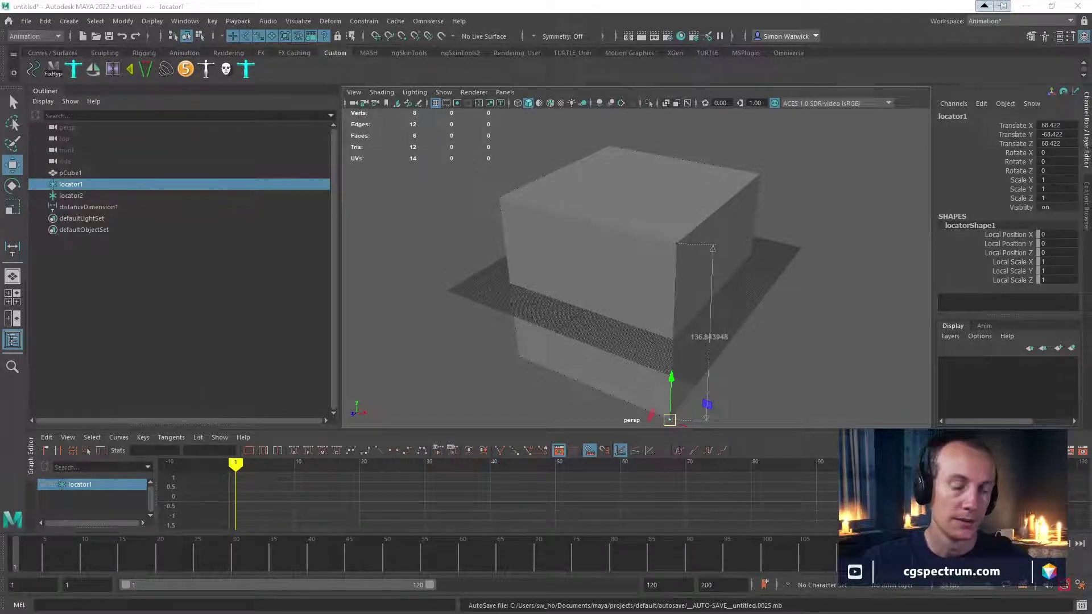
# Check the linear working units in the Preferences settings and look over pCube1's shape attributes in the Attribute Editor
pyautogui.click(367, 177)
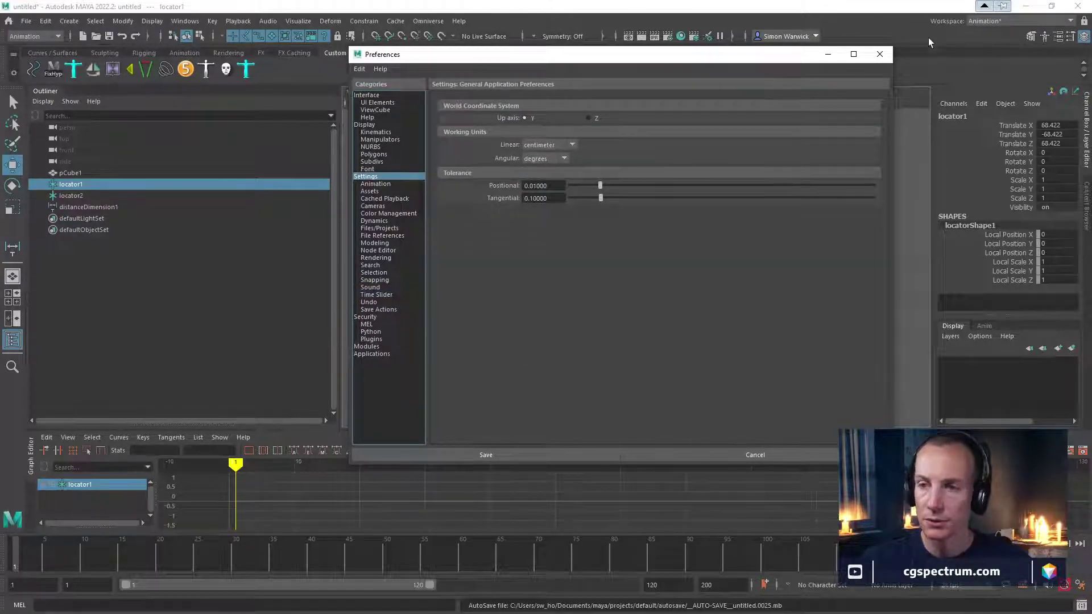
pyautogui.click(880, 54)
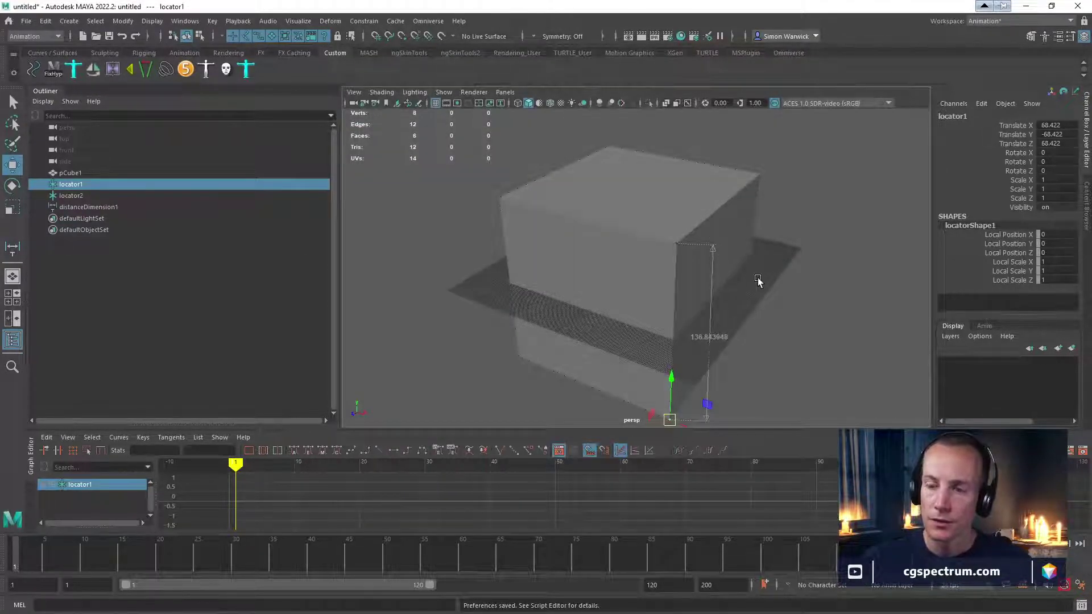
pyautogui.hotkey('ctrl', 'a')
pyautogui.click(734, 308)
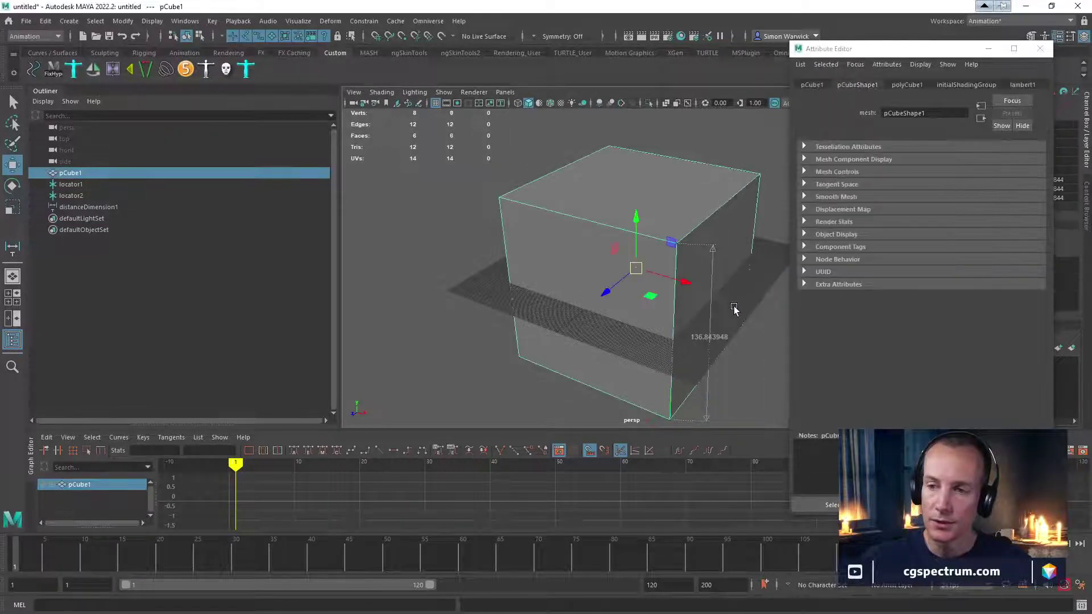
pyautogui.click(755, 133)
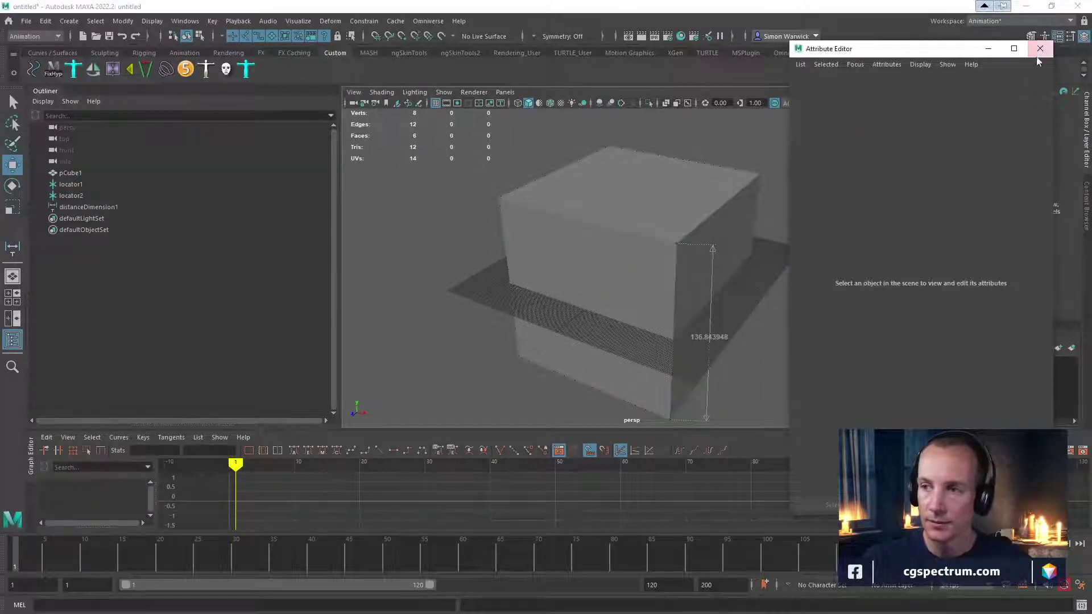
pyautogui.click(1041, 48)
# Freeze the scale of pCube1
pyautogui.click(729, 254)
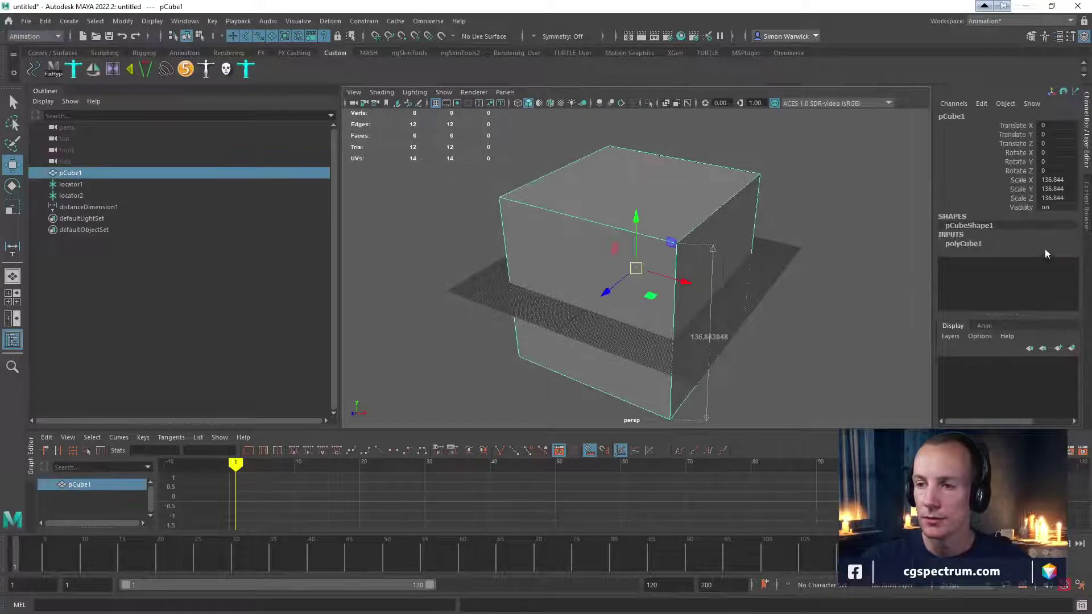
pyautogui.rightClick(1026, 192)
pyautogui.moveTo(1001, 386)
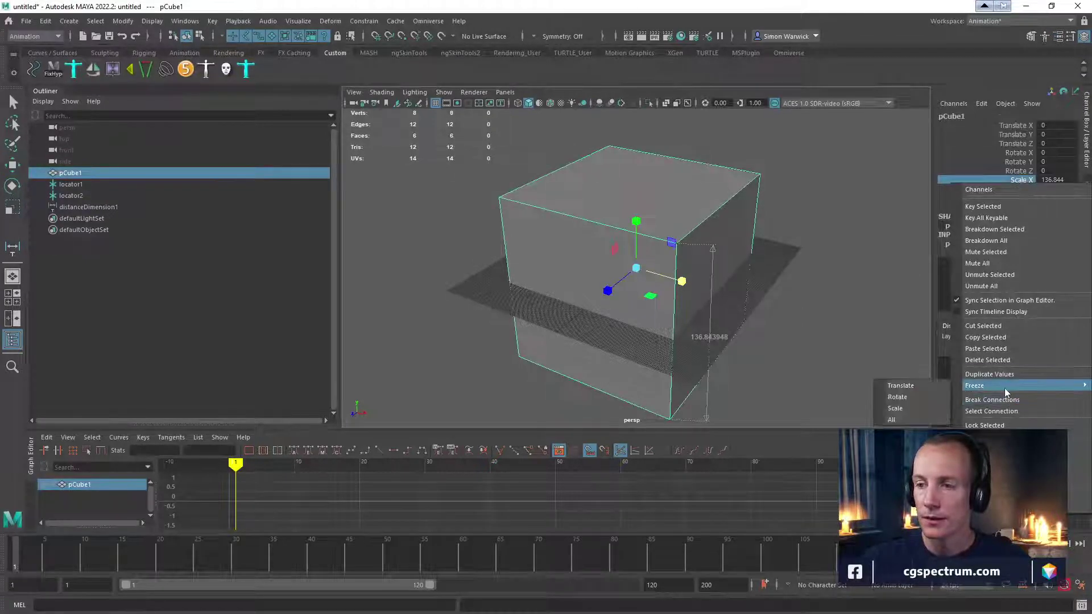
pyautogui.click(913, 409)
pyautogui.click(788, 372)
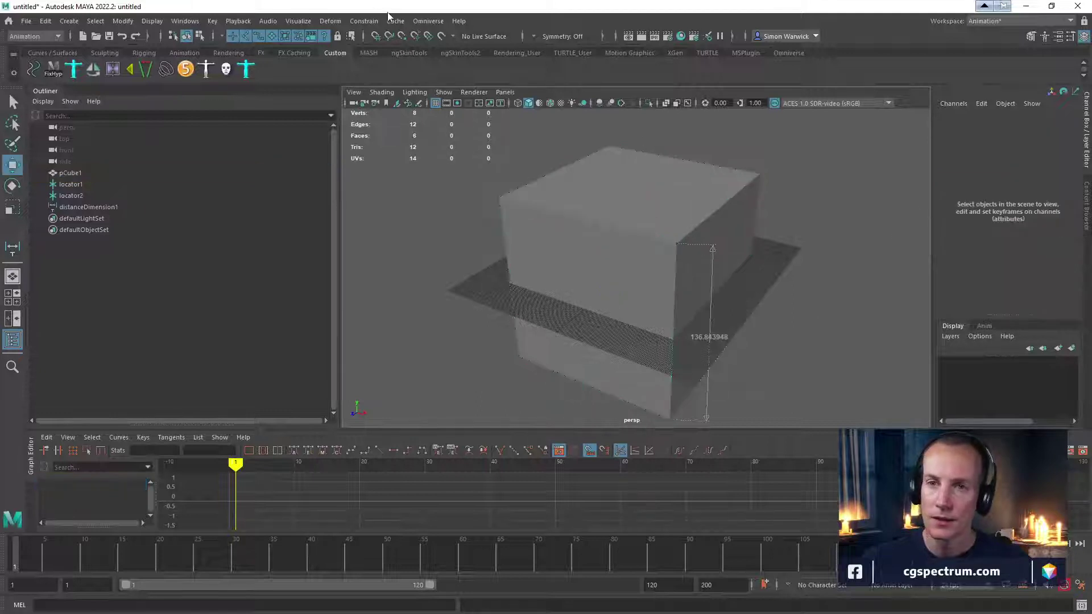
# Try to connect the scene to MayaExportOut.usd in the OmniverseTesting folder using Omniverse's Connect to USD
pyautogui.click(428, 21)
pyautogui.moveTo(458, 95)
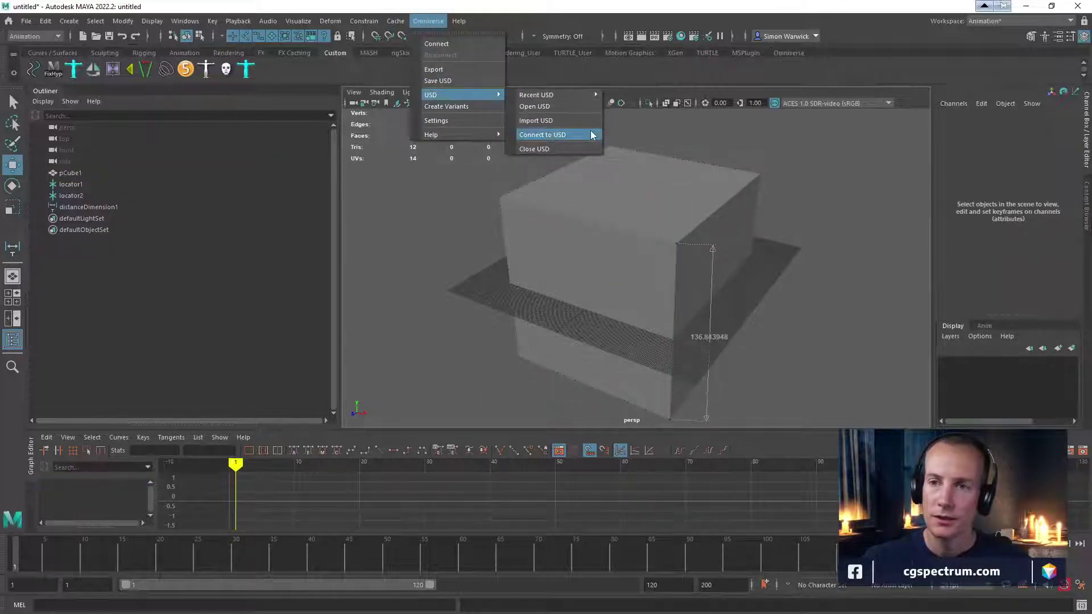
pyautogui.moveTo(566, 98)
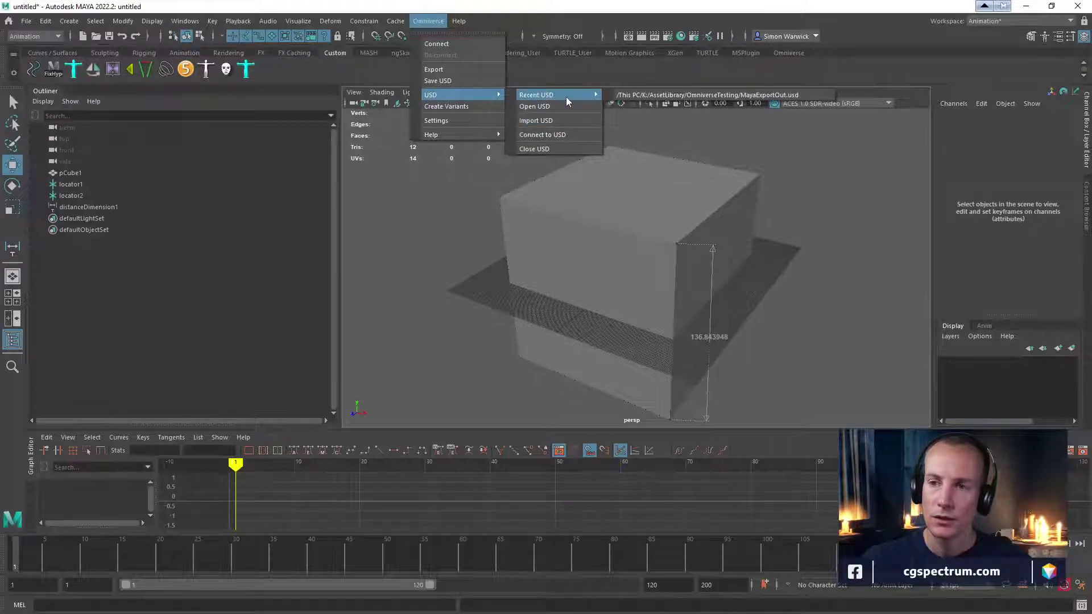
pyautogui.click(561, 137)
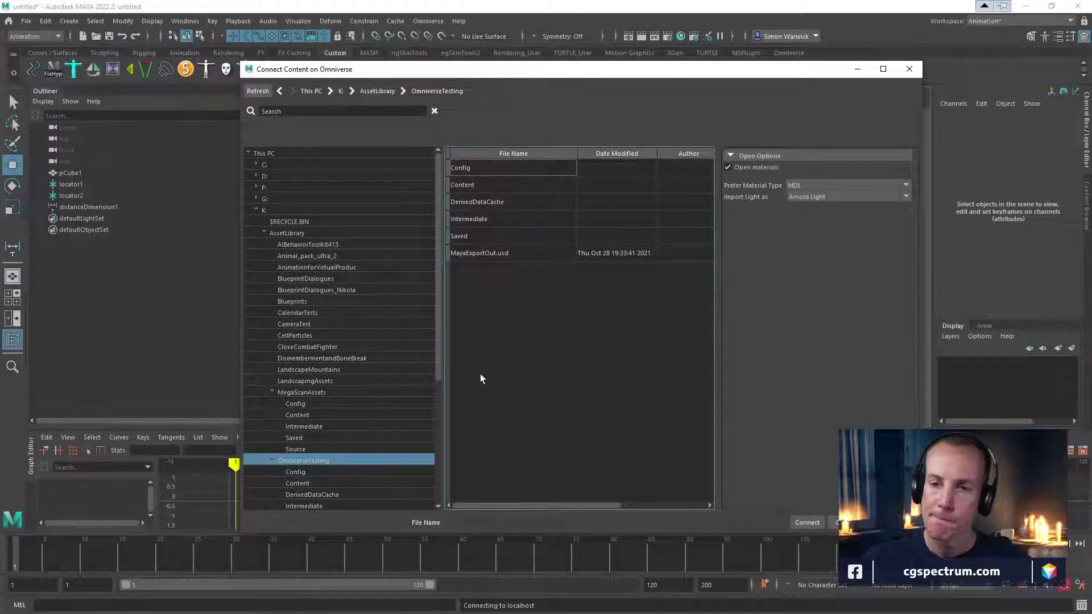
pyautogui.click(523, 255)
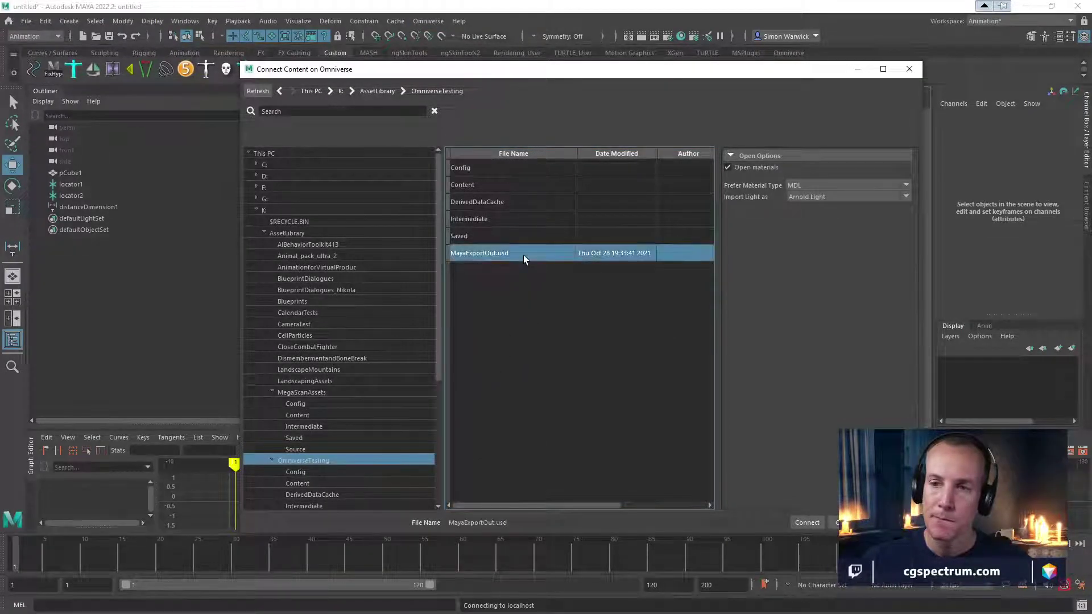
pyautogui.click(810, 524)
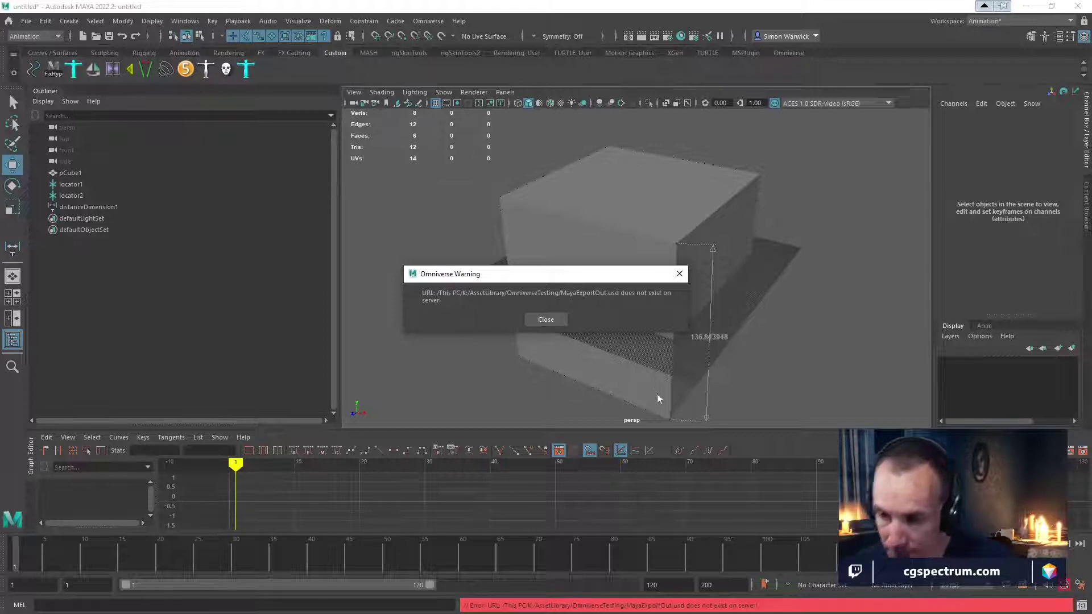
pyautogui.click(546, 320)
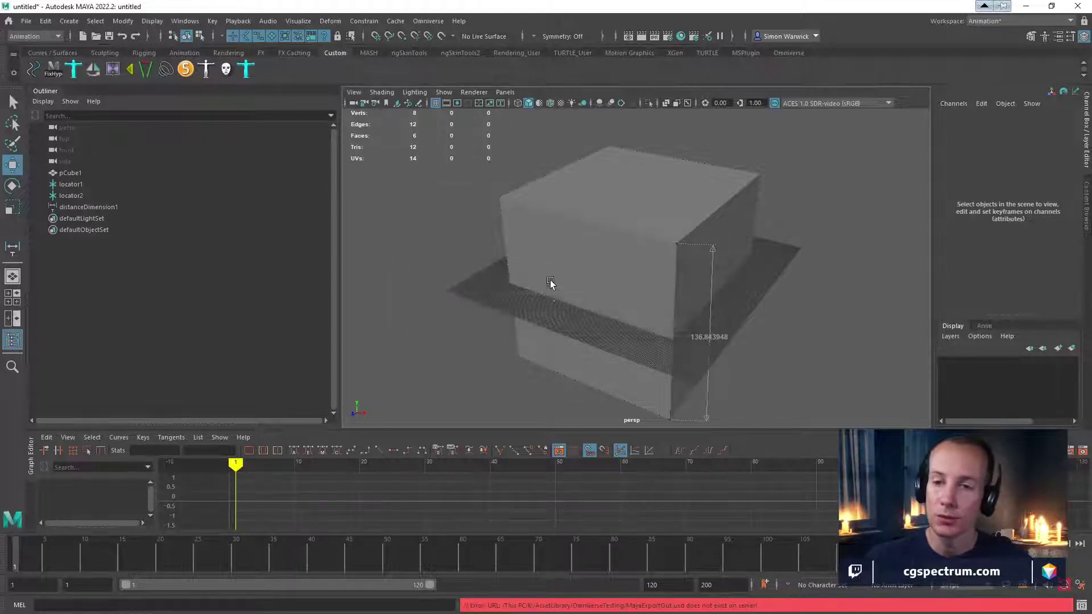
# Export the scene through Omniverse over the existing MayaExportOut.usd in OmniverseTesting, keeping the current export options
pyautogui.click(427, 21)
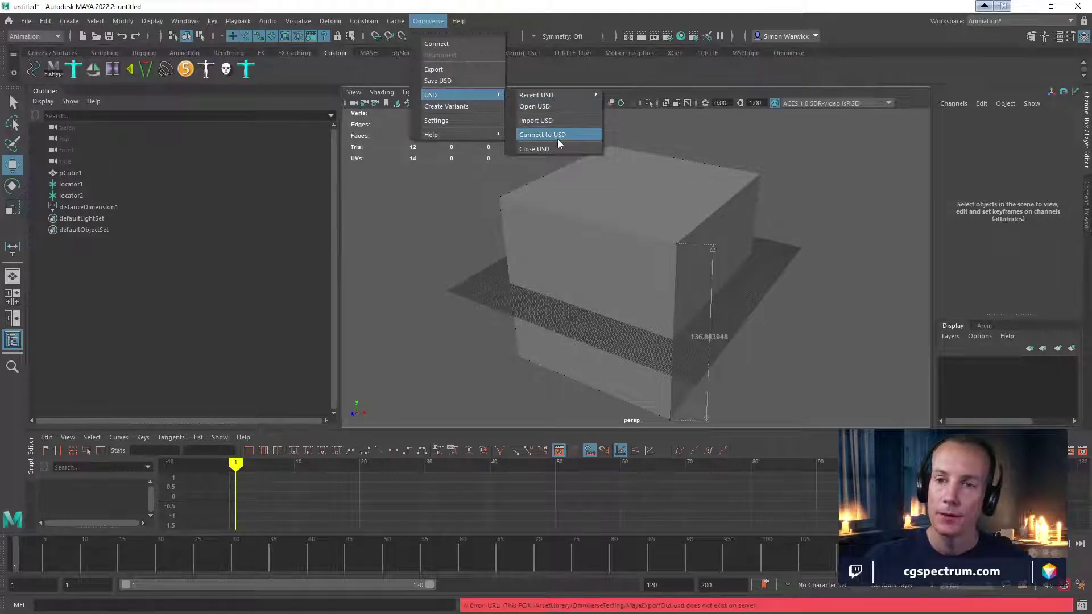
pyautogui.click(435, 69)
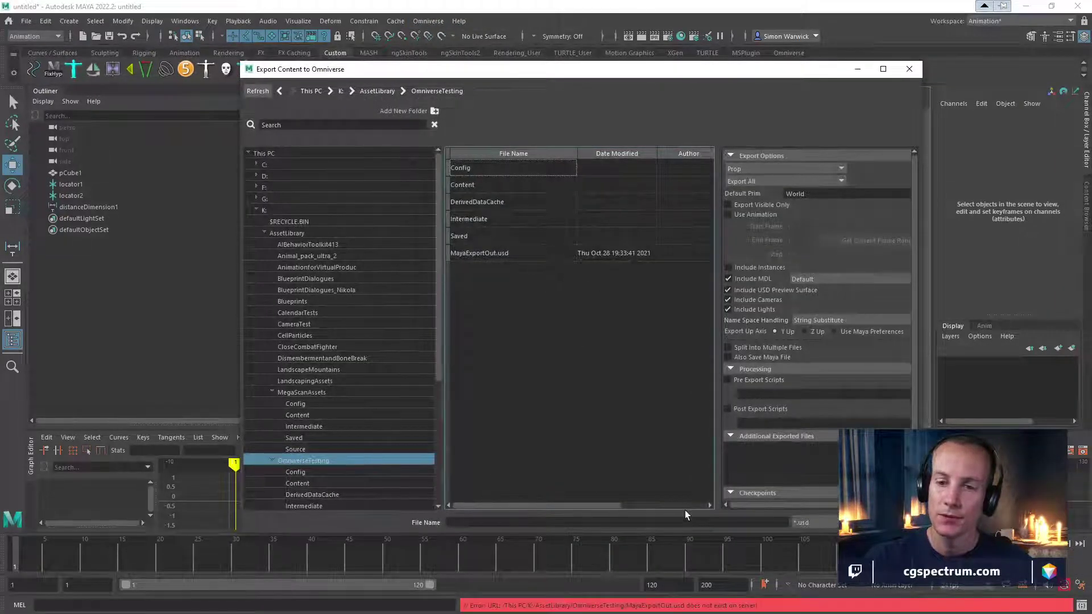
pyautogui.click(512, 253)
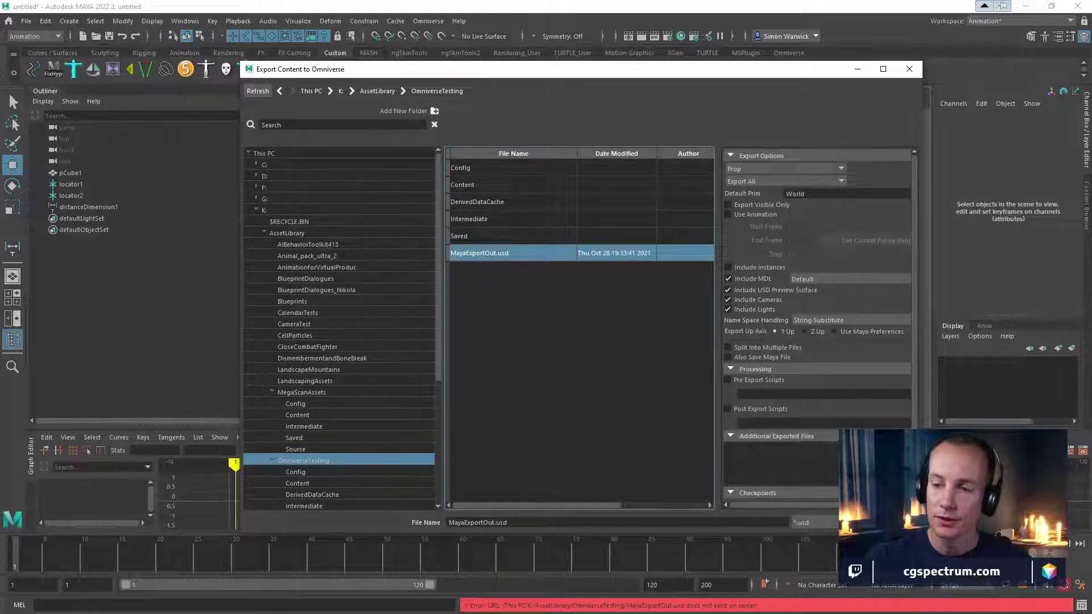
pyautogui.click(876, 522)
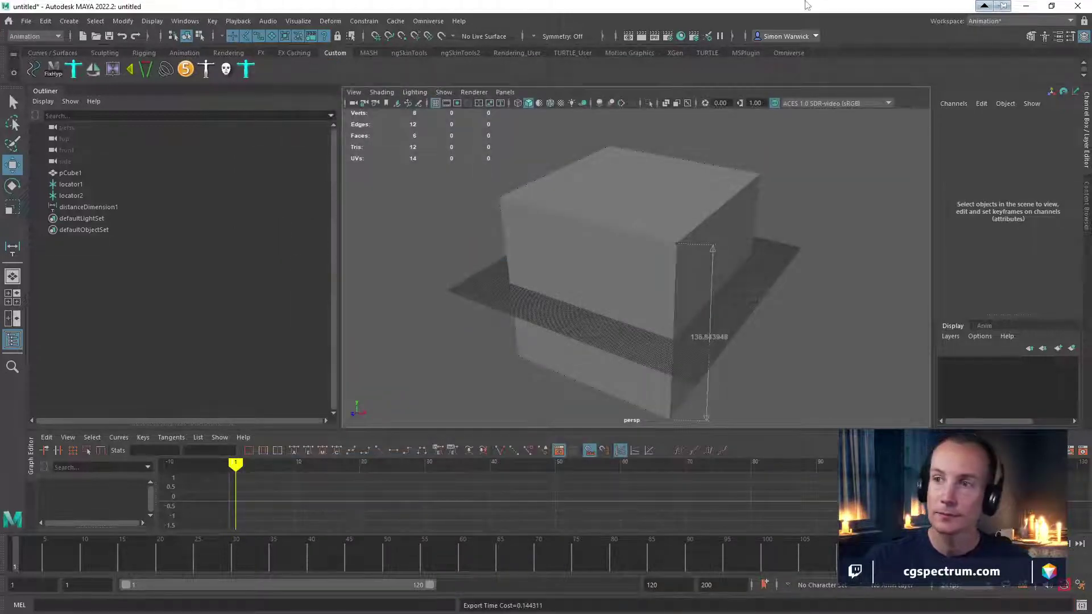
# Switch to Unreal Engine and reimport the SM_pCube1 base mesh with the default USD import options
pyautogui.click(1025, 6)
pyautogui.doubleClick(204, 289)
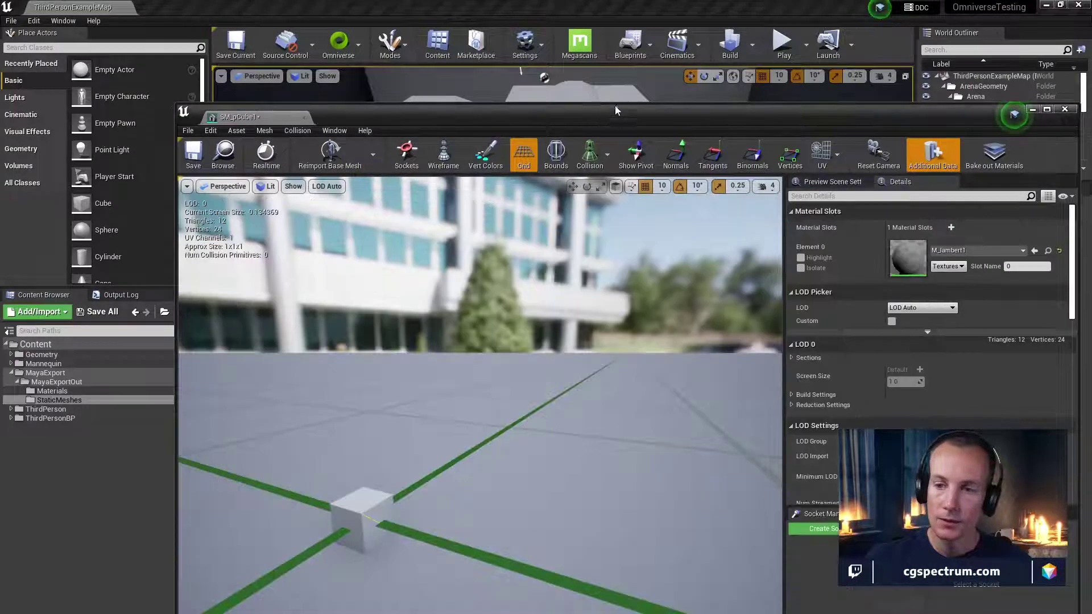
pyautogui.doubleClick(616, 109)
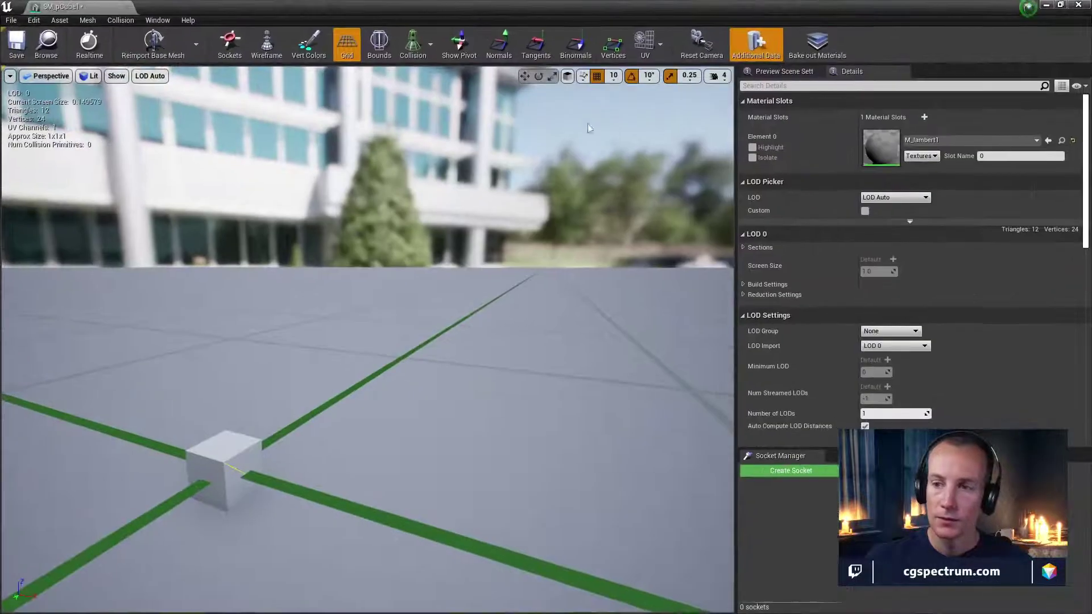
pyautogui.click(153, 51)
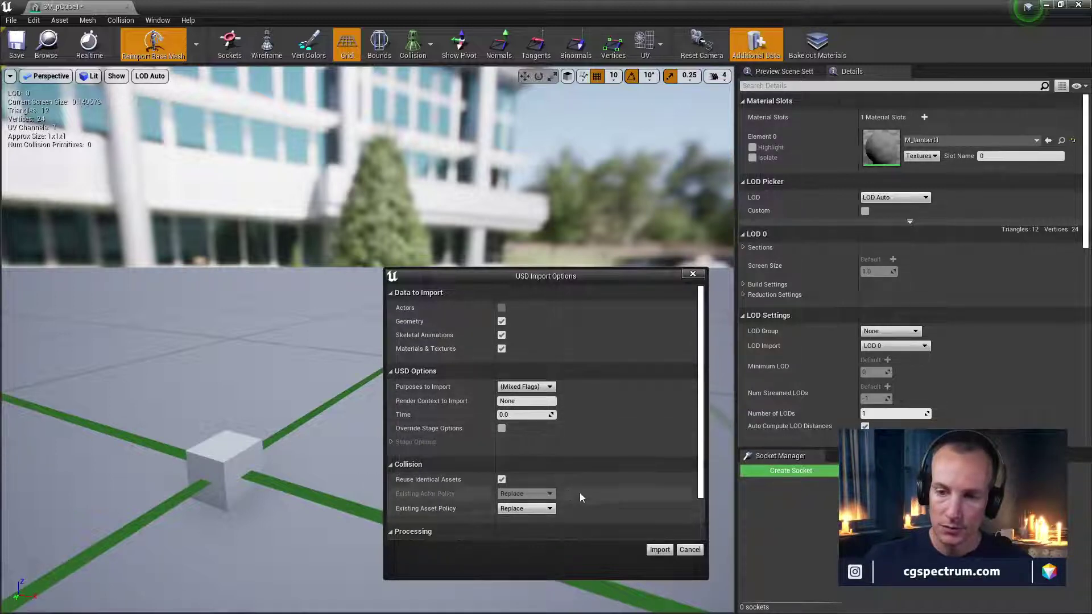
pyautogui.scroll(-3, 579, 492)
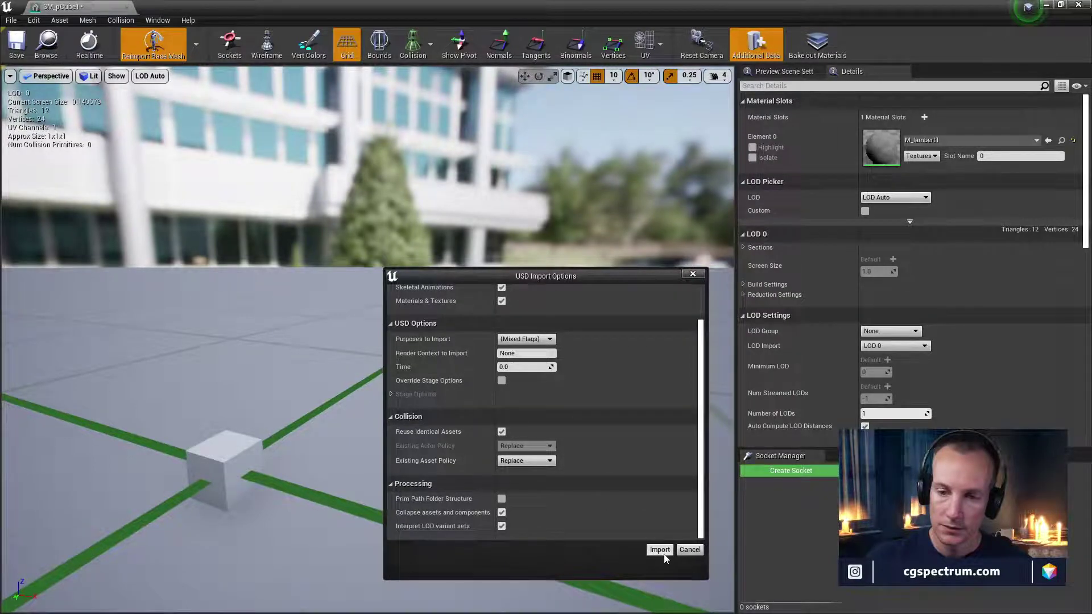
pyautogui.click(660, 550)
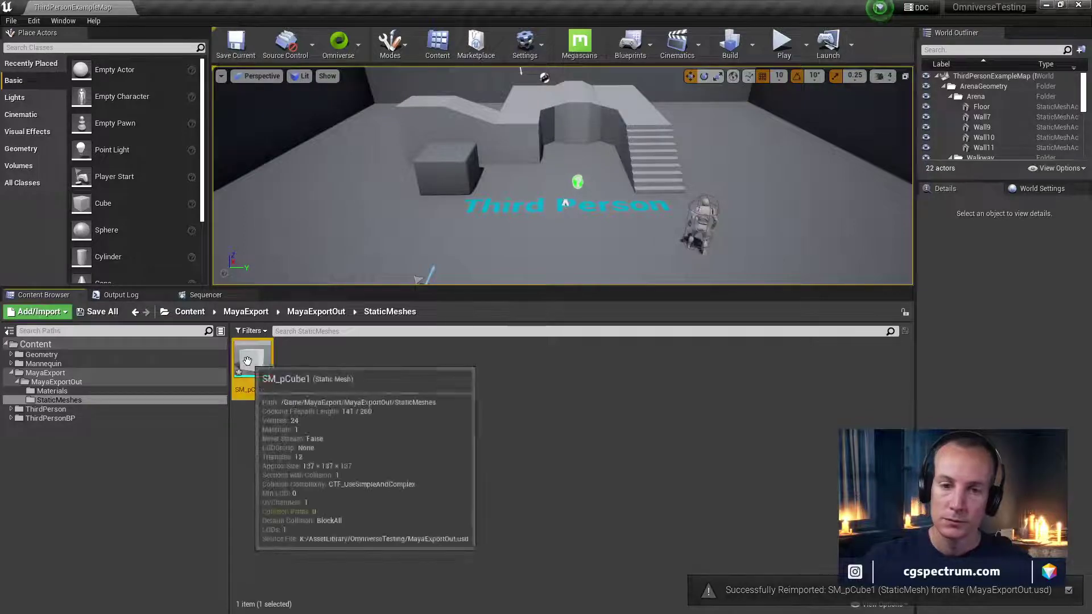
# Reopen the SM_pCube1 mesh in the Static Mesh Editor and inspect the cube's size at different distances
pyautogui.doubleClick(252, 359)
pyautogui.scroll(-5, 449, 384)
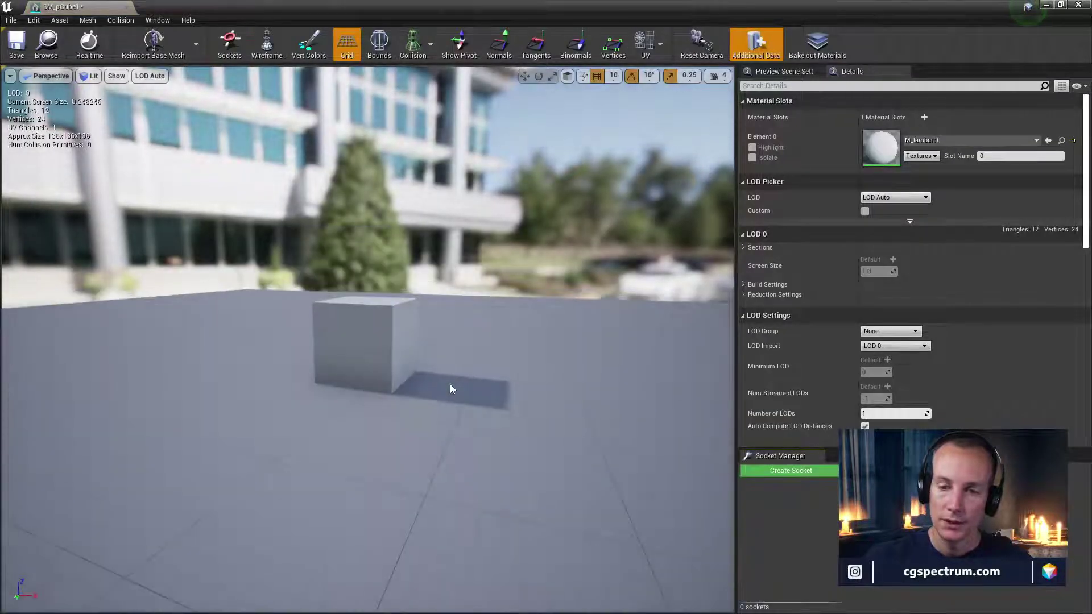
pyautogui.scroll(5, 449, 383)
pyautogui.click(1060, 4)
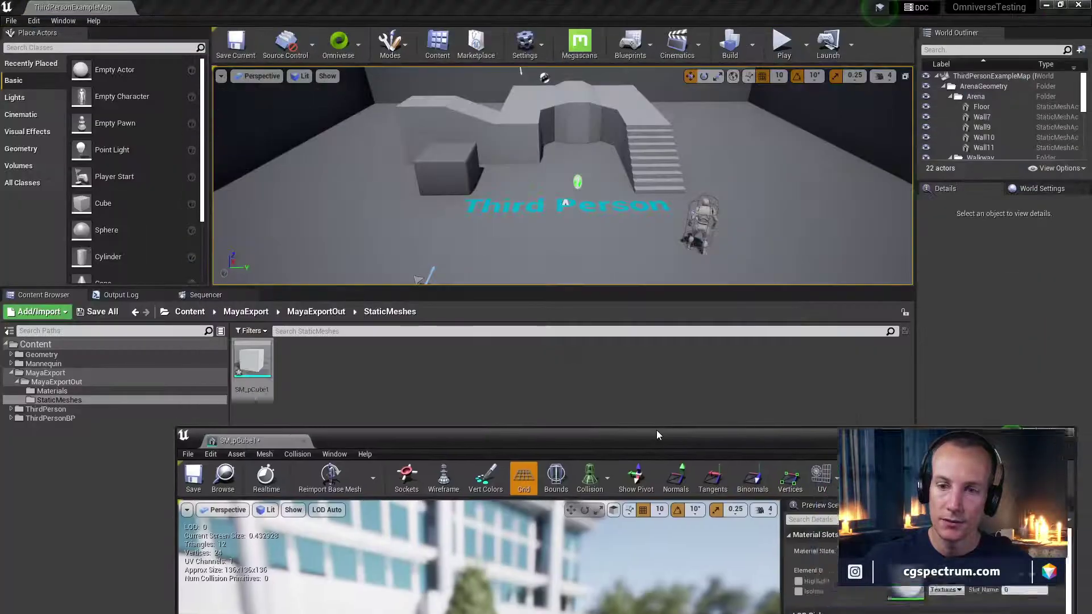
# Place SM_pCube1 in the level in front of the Third Person text and compare it with the mesh editor's view
pyautogui.moveTo(256, 357); pyautogui.dragTo(493, 210)
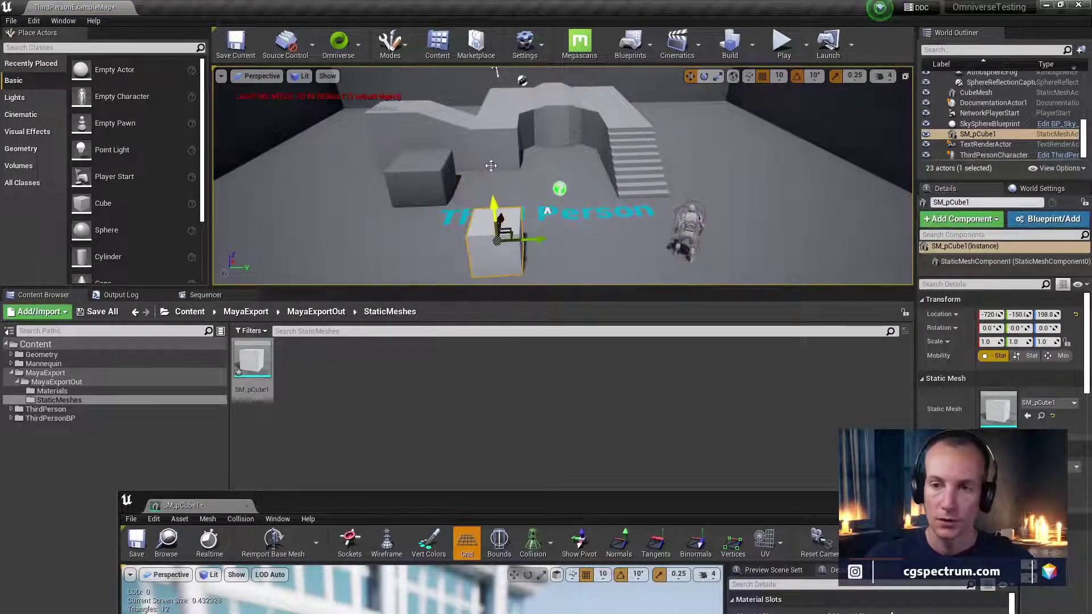
pyautogui.moveTo(493, 210); pyautogui.dragTo(493, 262, button='right')
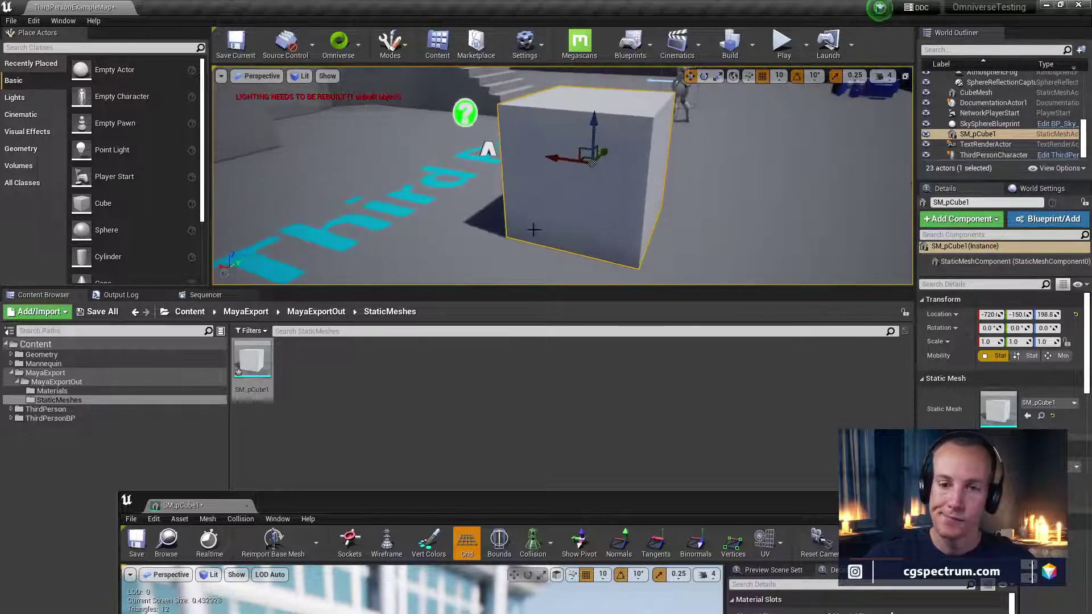
pyautogui.moveTo(528, 504); pyautogui.dragTo(714, 291)
pyautogui.moveTo(318, 291); pyautogui.dragTo(360, 311)
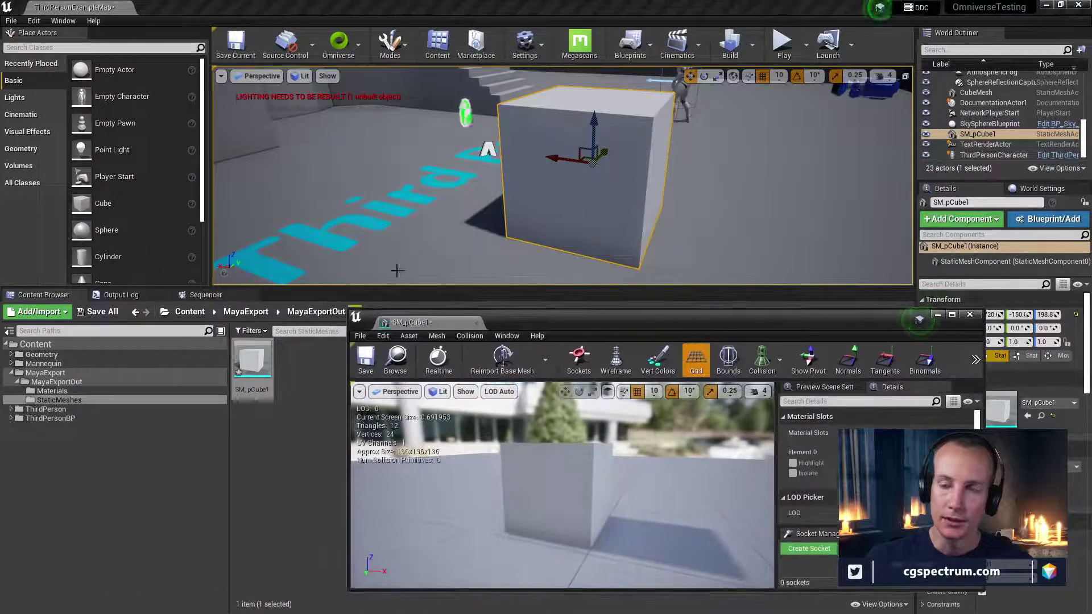
# Restore the Unreal level editor to a smaller window, bring up Maya and arrange both over the Omniverse Launcher
pyautogui.doubleClick(825, 7)
pyautogui.moveTo(775, 53); pyautogui.dragTo(551, 55)
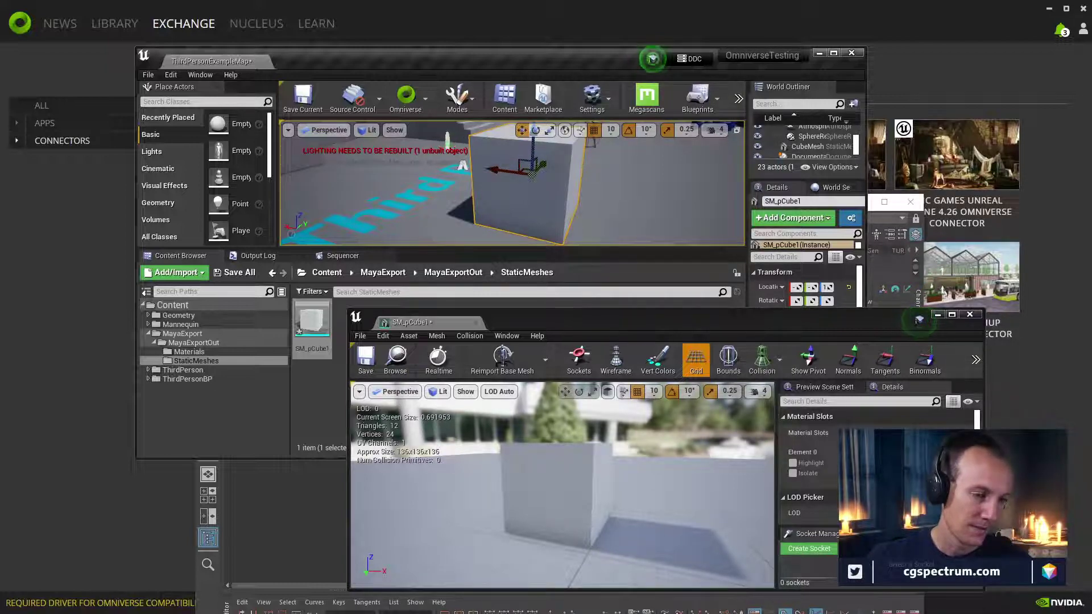
pyautogui.hotkey('alt', 'Tab')
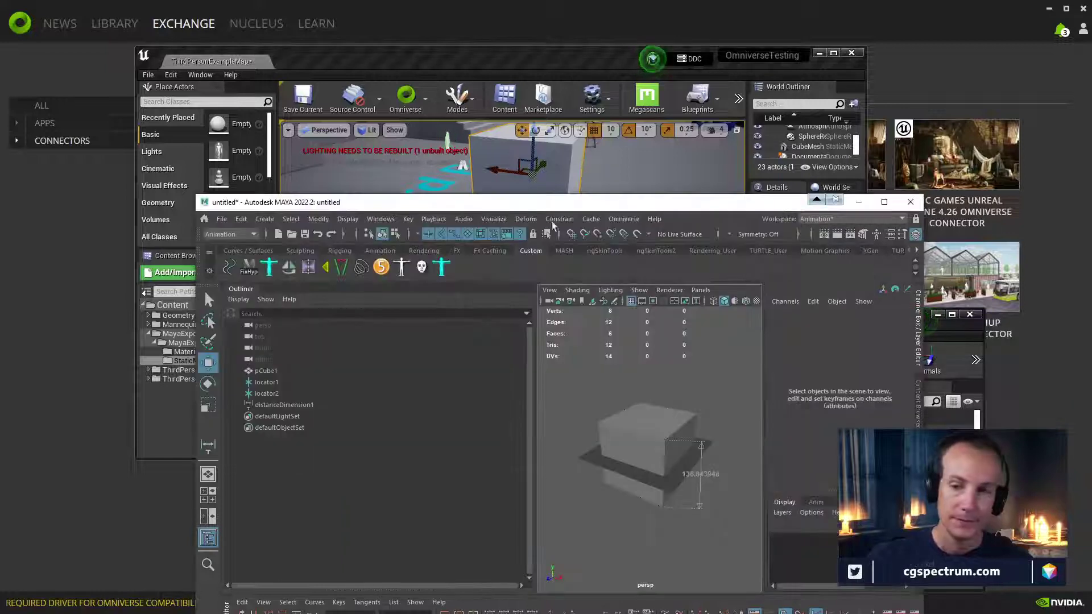
pyautogui.moveTo(597, 201); pyautogui.dragTo(462, 42)
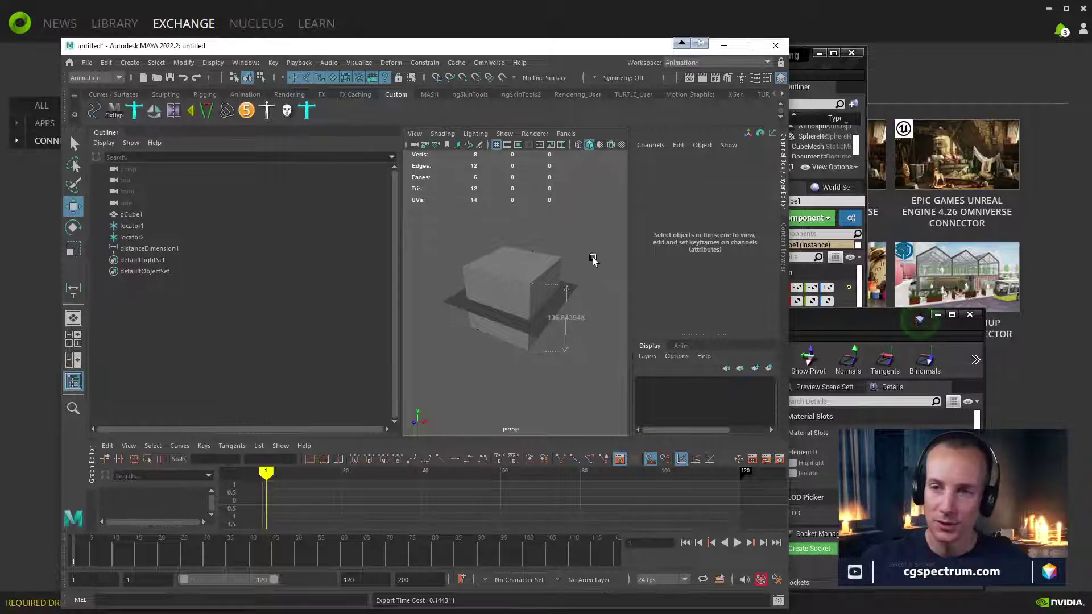
# Review Maya's Omniverse export and USD commands and bring the Unreal Engine windows back to the front
pyautogui.click(492, 64)
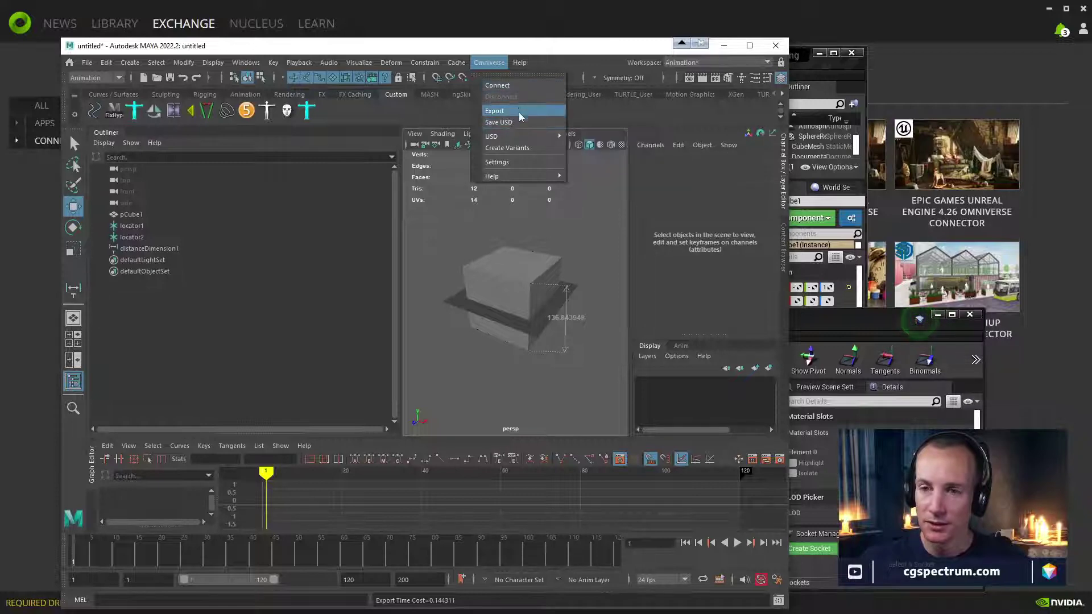
pyautogui.moveTo(519, 138)
pyautogui.click(495, 22)
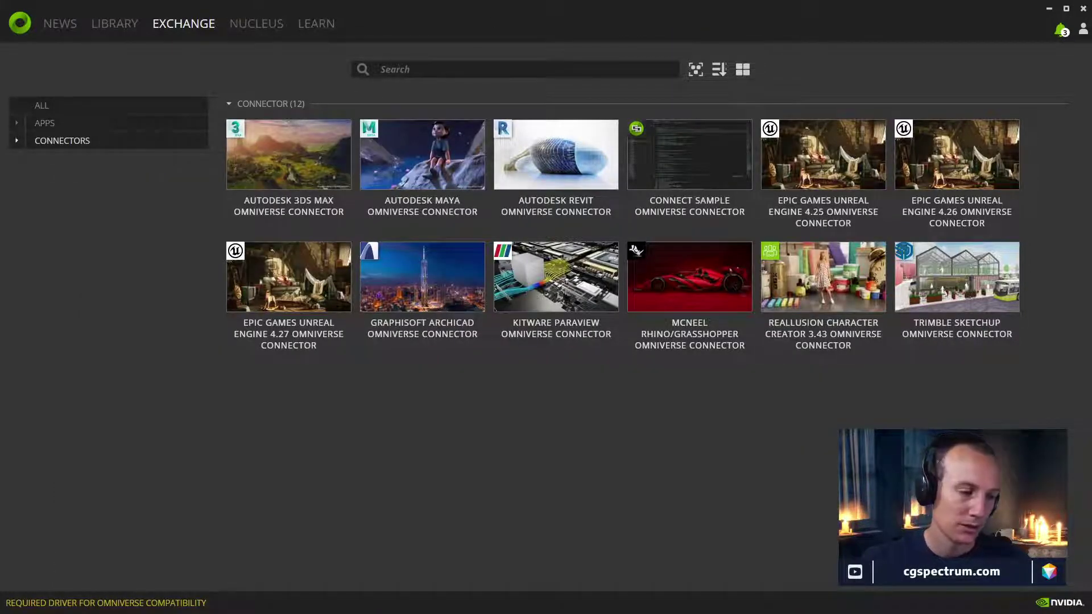
pyautogui.hotkey('alt', 'Tab')
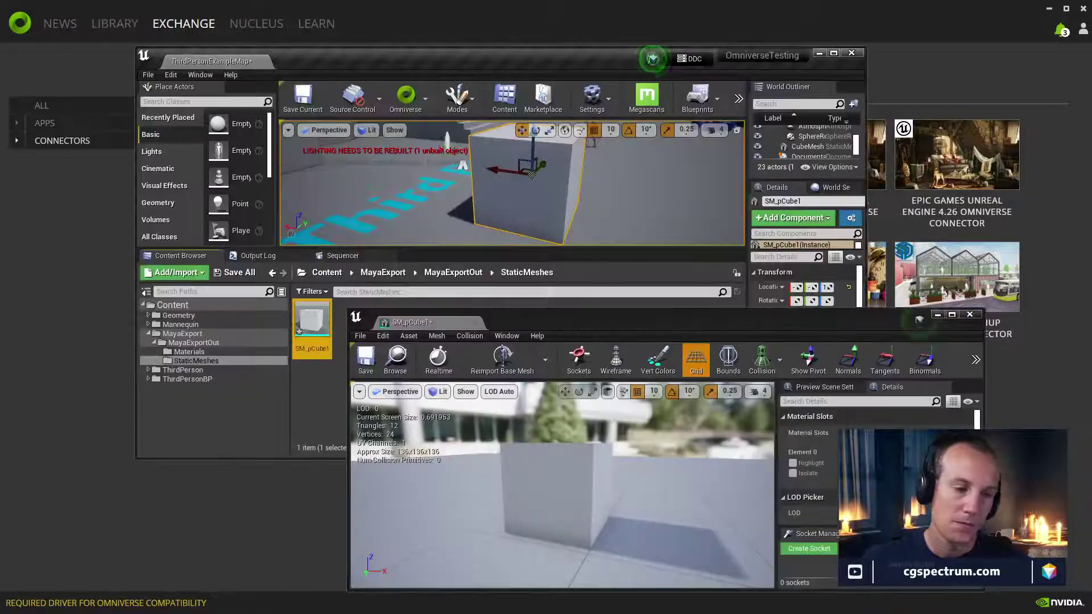
# Minimise the SM_pCube1 static mesh editor and maximise the level editor window
pyautogui.moveTo(547, 315); pyautogui.dragTo(483, 179)
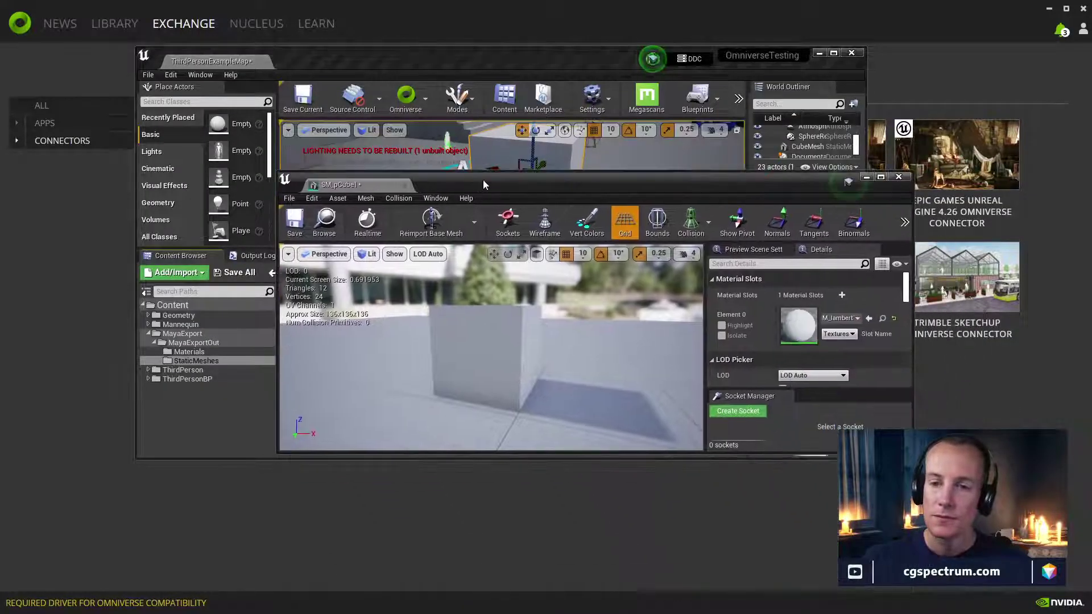
pyautogui.click(873, 176)
pyautogui.click(833, 53)
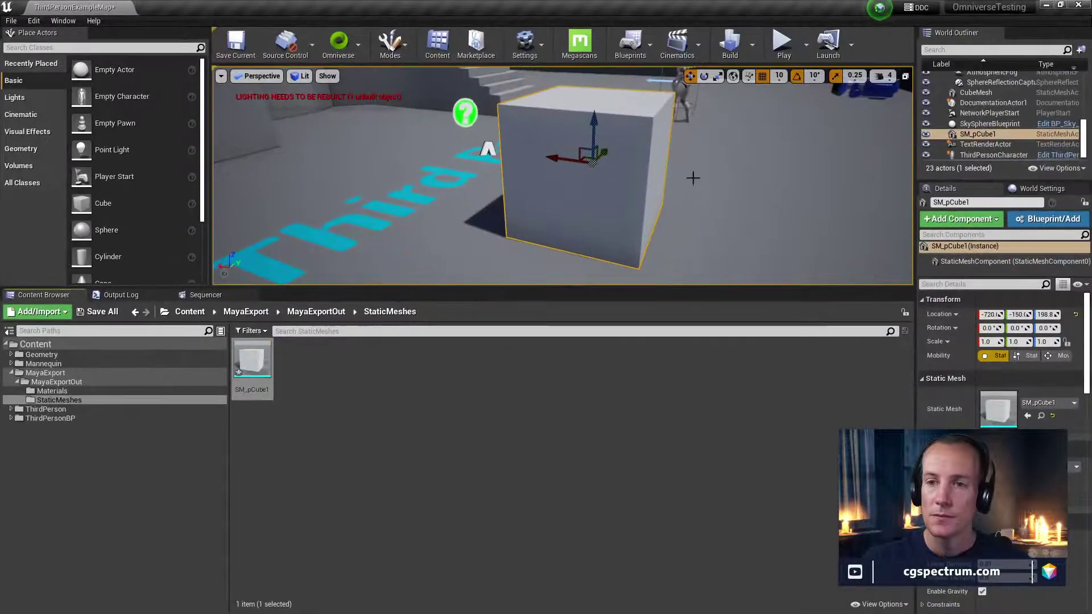
# Select the dark cube, the left arm, the ramp and the floor together in the level viewport
pyautogui.moveTo(562, 171); pyautogui.dragTo(526, 171, button='right')
pyautogui.click(524, 230)
pyautogui.keyDown('ctrl'); pyautogui.click(450, 187); pyautogui.keyUp('ctrl')
pyautogui.keyDown('ctrl'); pyautogui.click(557, 123); pyautogui.keyUp('ctrl')
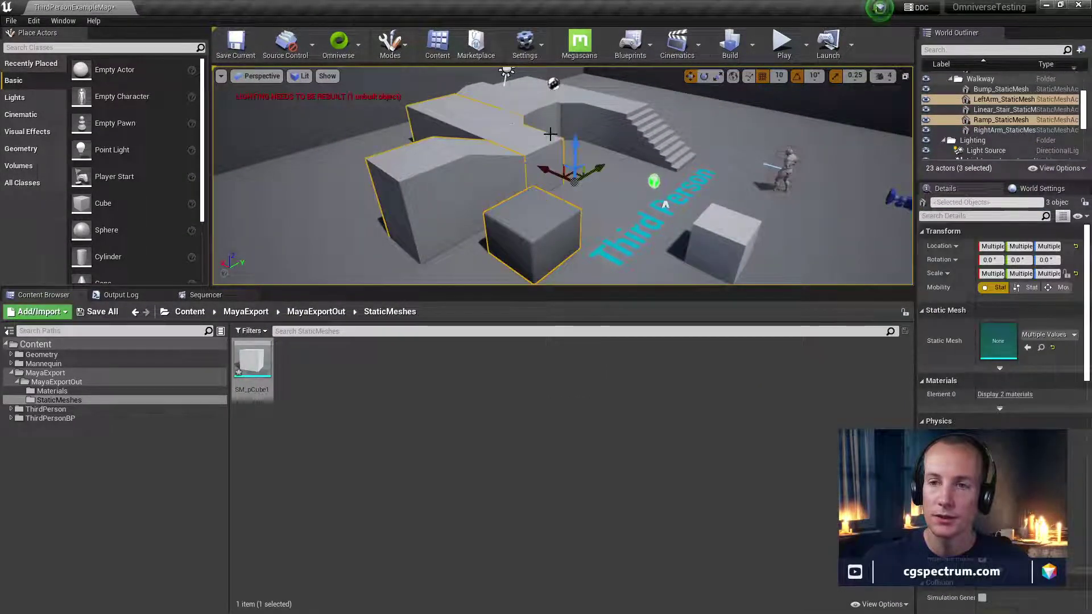
pyautogui.keyDown('ctrl'); pyautogui.click(618, 180); pyautogui.keyUp('ctrl')
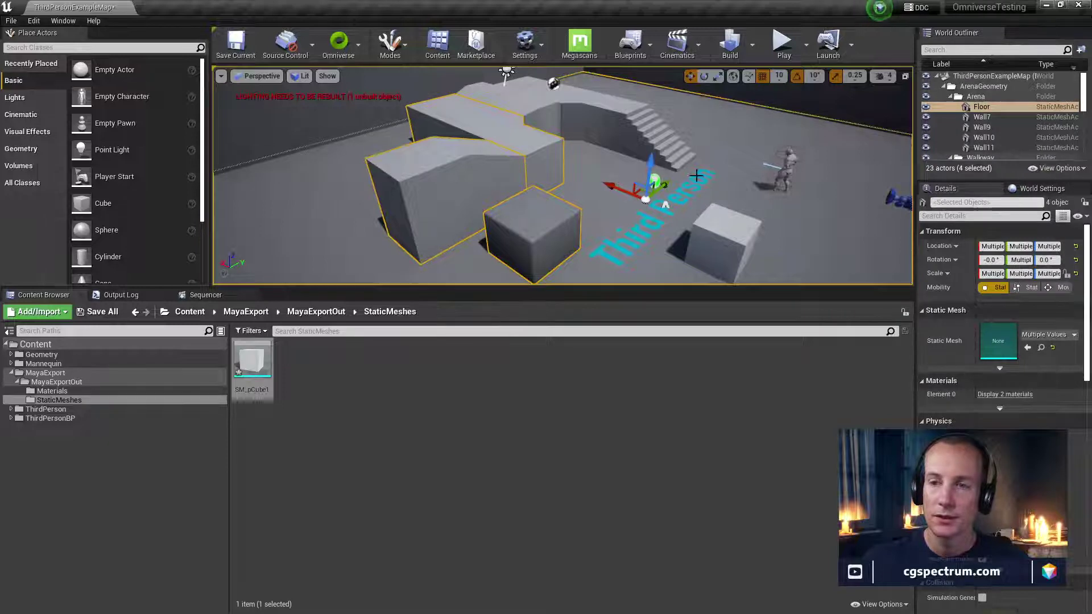
pyautogui.scroll(-5, 696, 176)
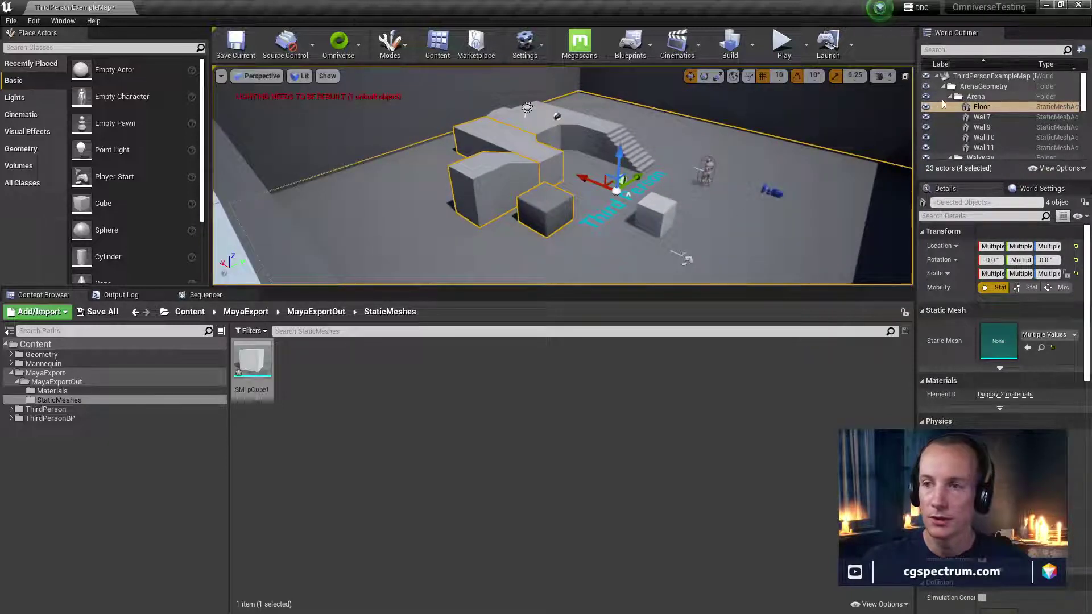
pyautogui.click(108, 400)
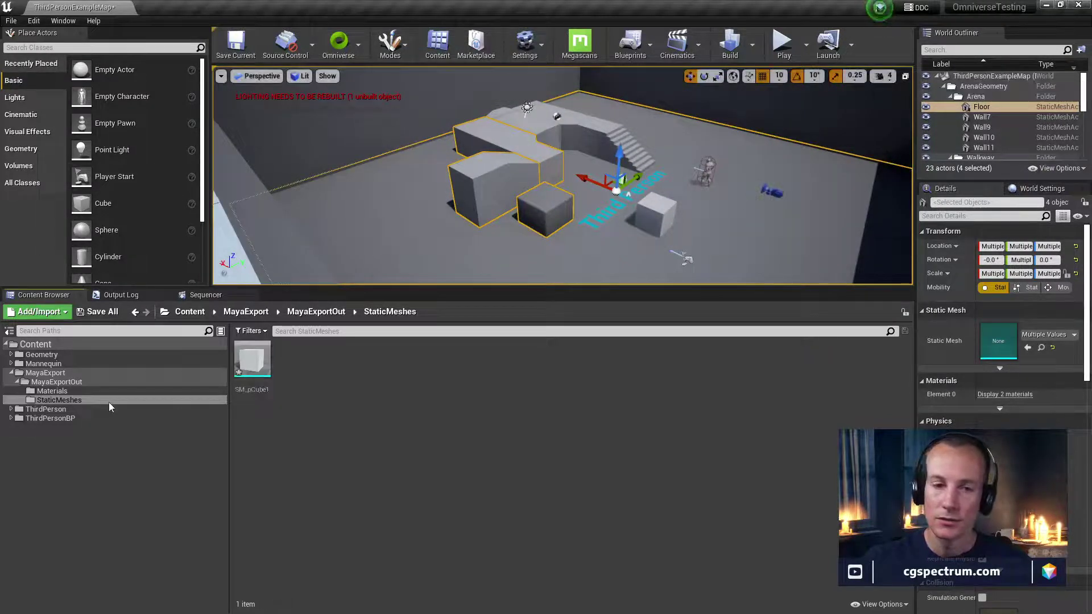
# Select all actors in the level and frame them in the viewport
pyautogui.click(991, 79)
pyautogui.scroll(-5, 1011, 113)
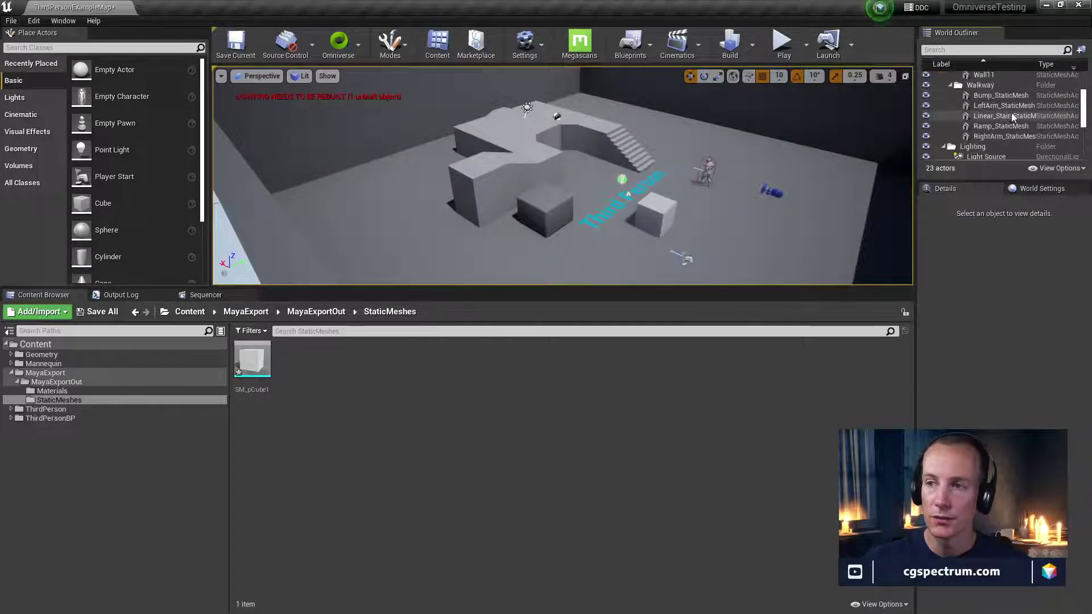
pyautogui.hotkey('ctrl', 'a')
pyautogui.press('f')
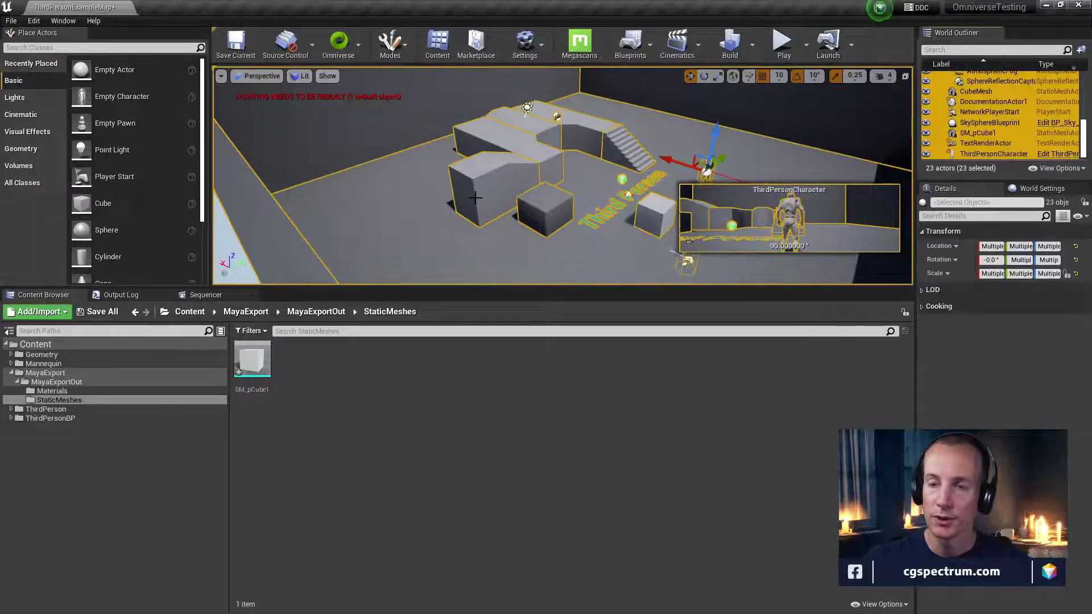
# Start exporting the entire level and choose USD file (*.usd) as the file type
pyautogui.click(11, 20)
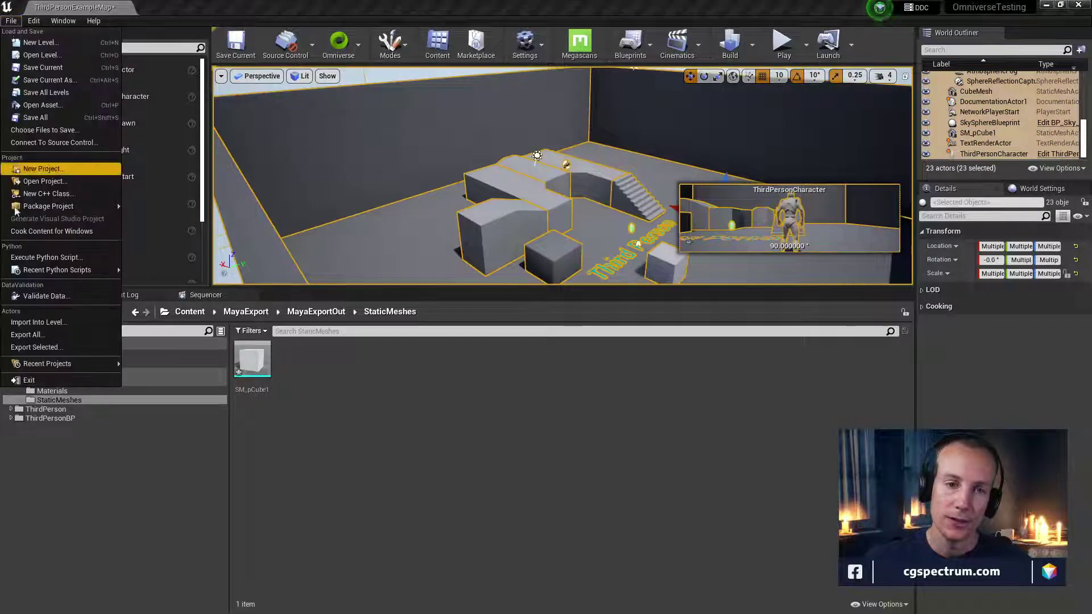
pyautogui.click(50, 337)
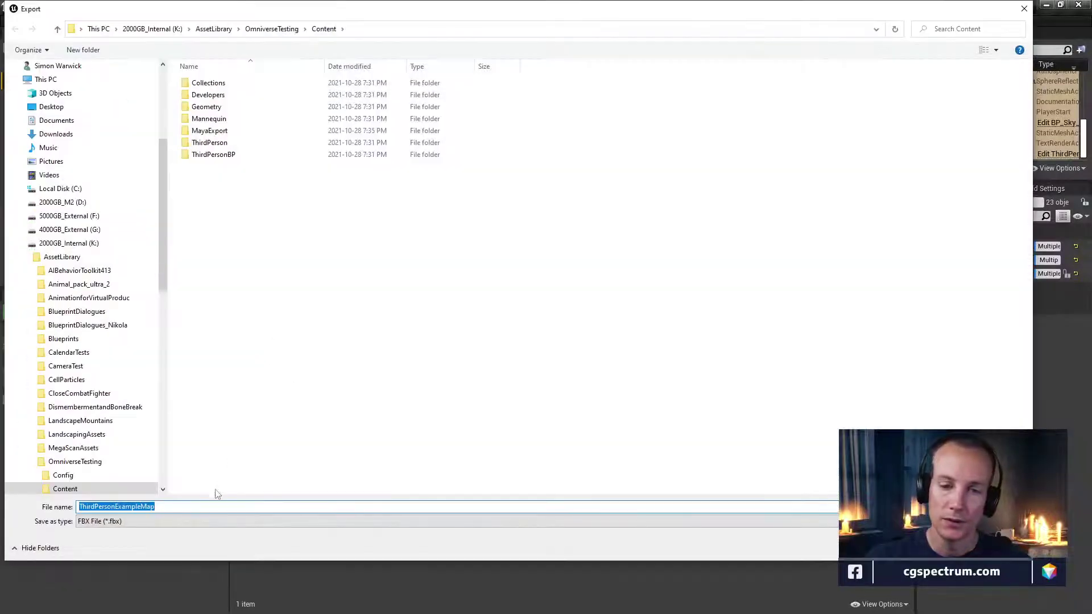
pyautogui.press('Tab')
pyautogui.hotkey('alt', 'Down')
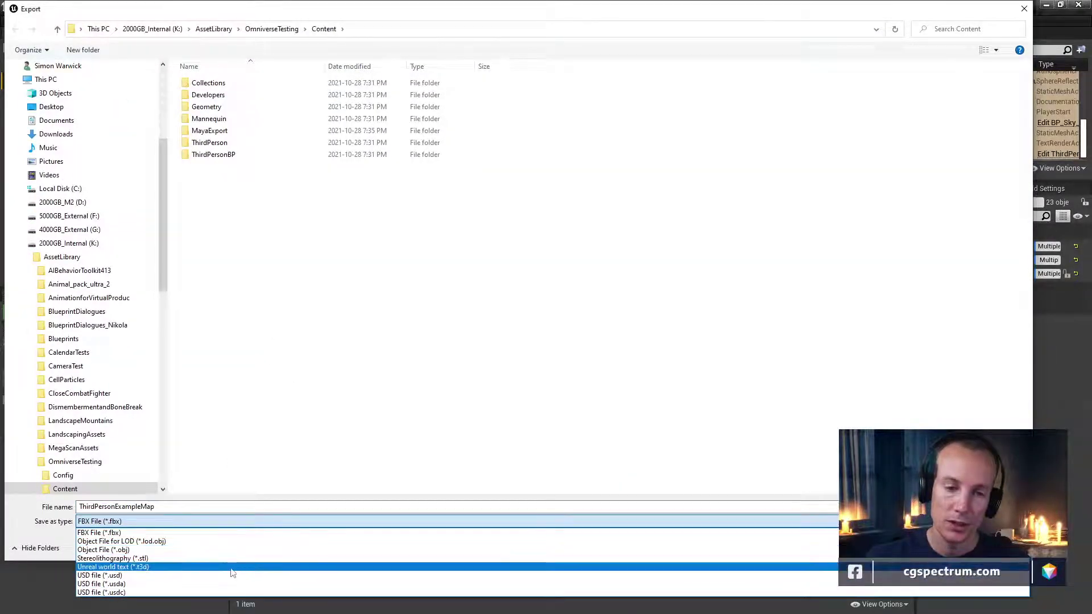
pyautogui.click(124, 576)
# Export the level to the OmniverseTesting folder as ThirdPersonExampleMapExport with the preset Omniverse exporter options, and dismiss the message log
pyautogui.scroll(-1, 149, 439)
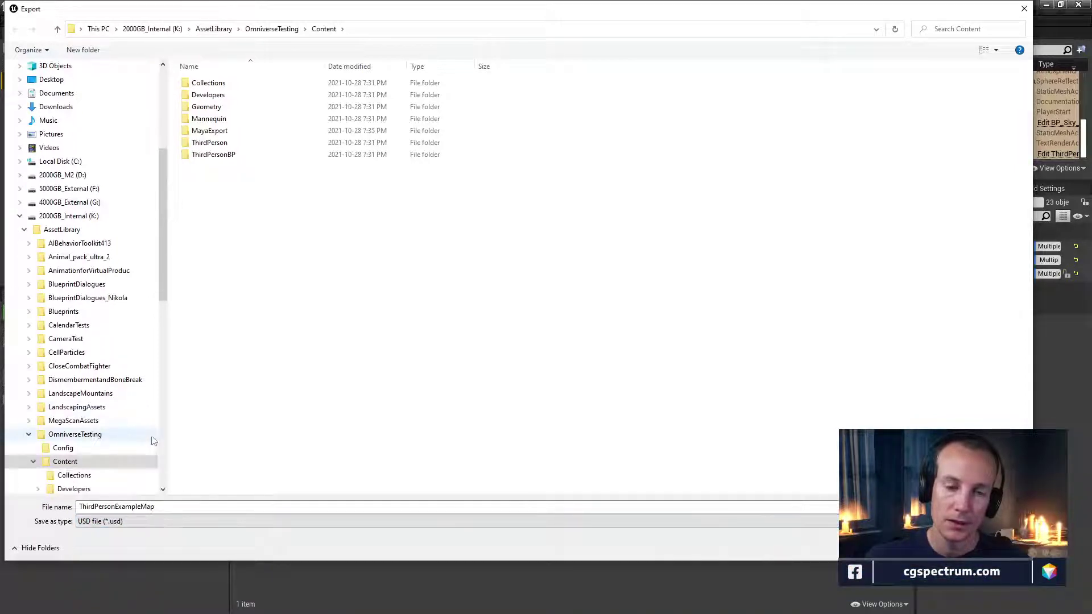
pyautogui.scroll(-1, 153, 441)
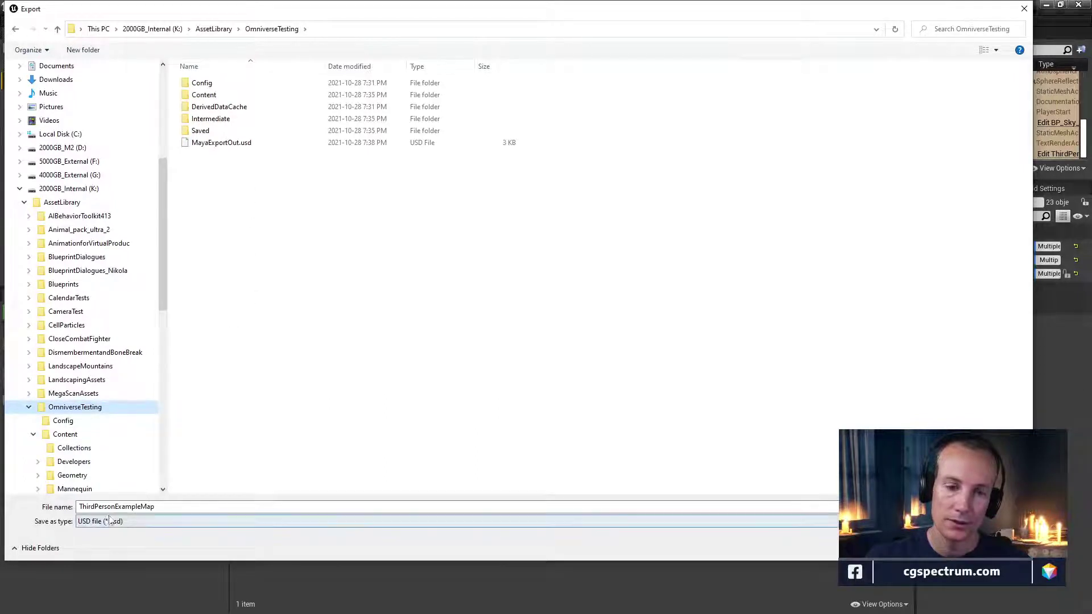
pyautogui.click(162, 507)
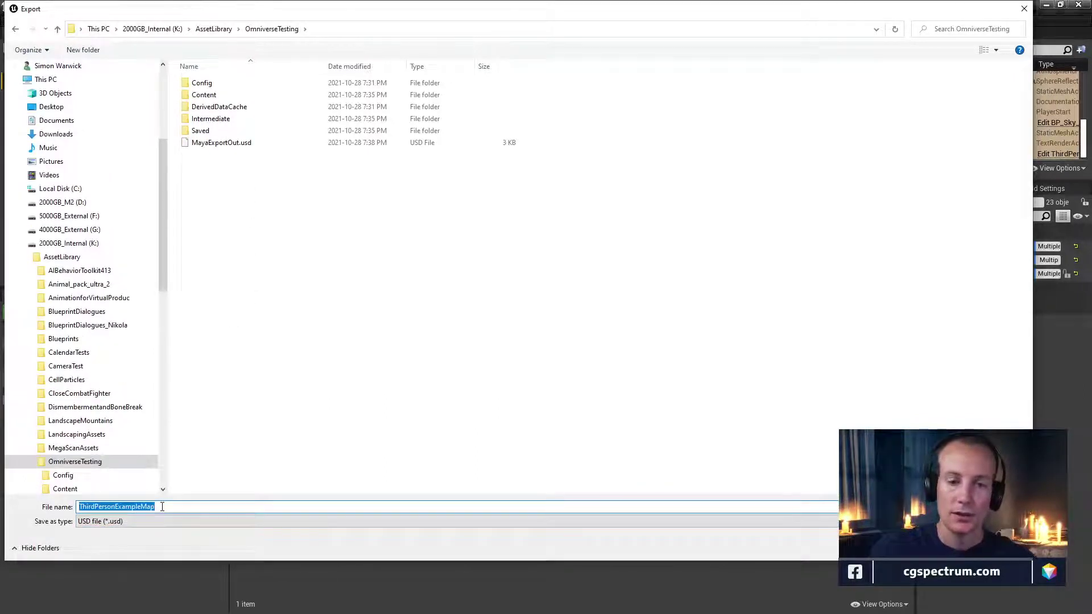
pyautogui.press('Home')
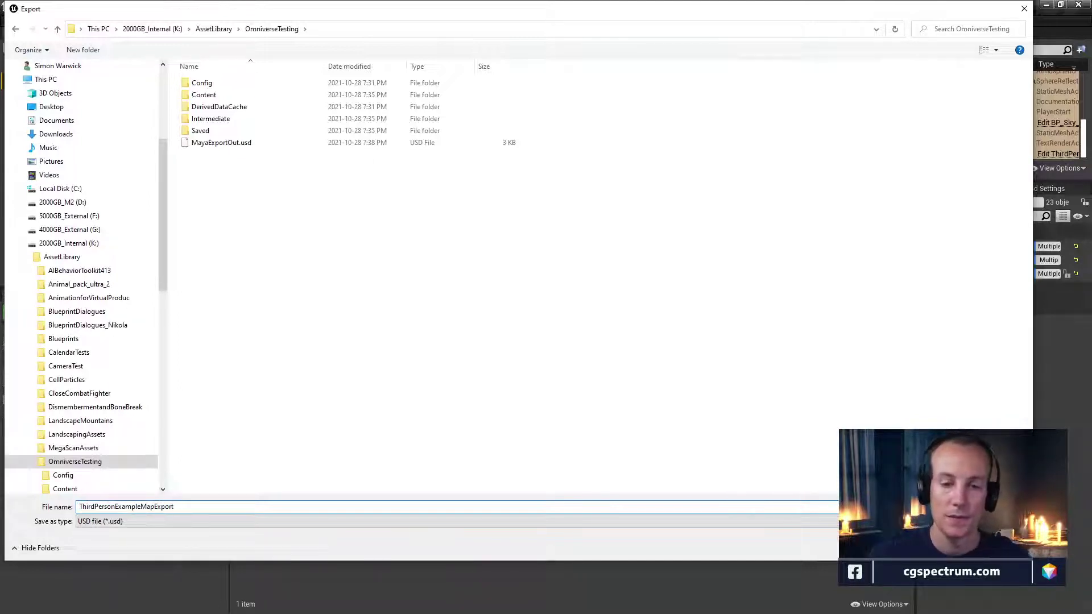
pyautogui.press('Return')
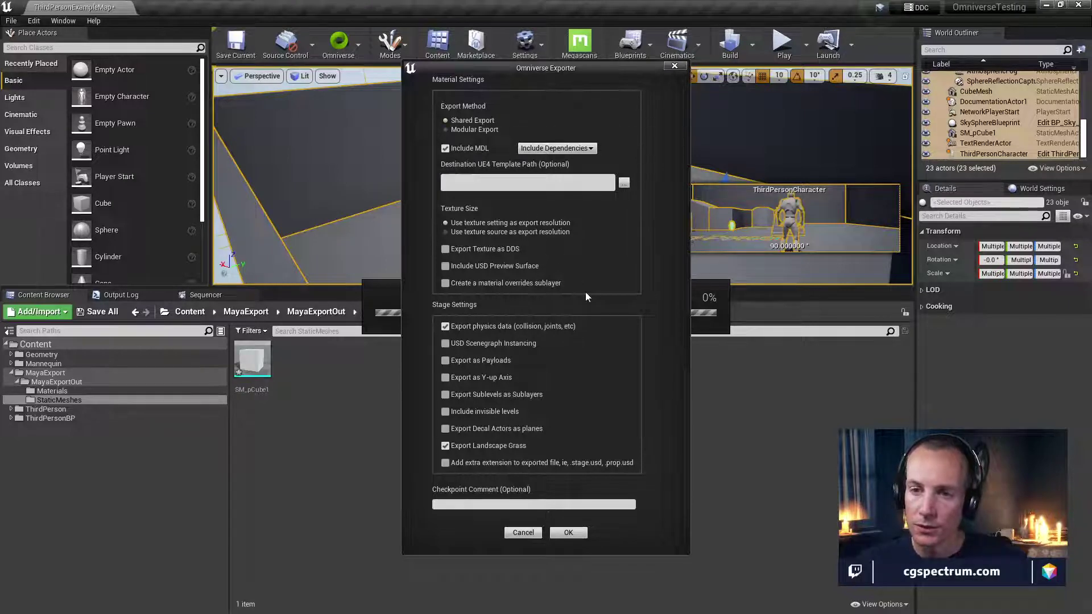
pyautogui.click(568, 532)
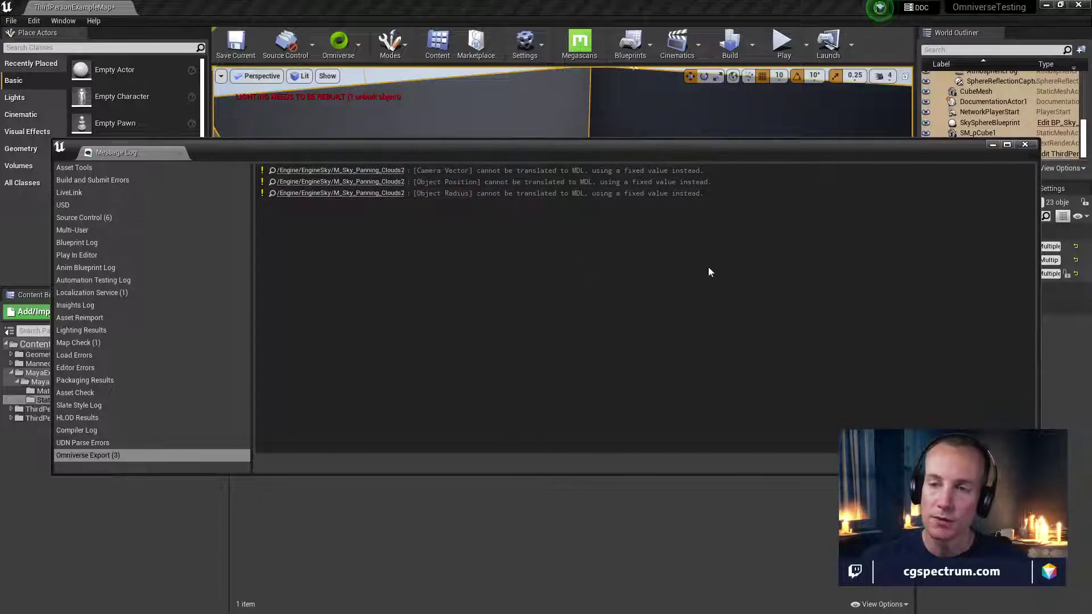
pyautogui.click(1025, 145)
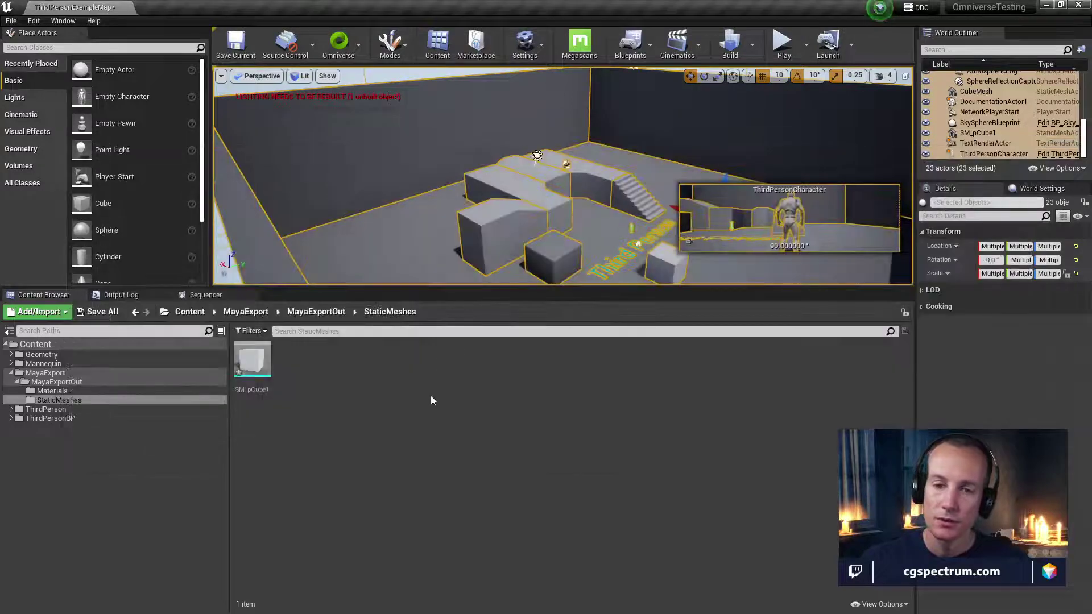
# Switch to Maya and maximise its window
pyautogui.moveTo(489, 7); pyautogui.dragTo(498, 98)
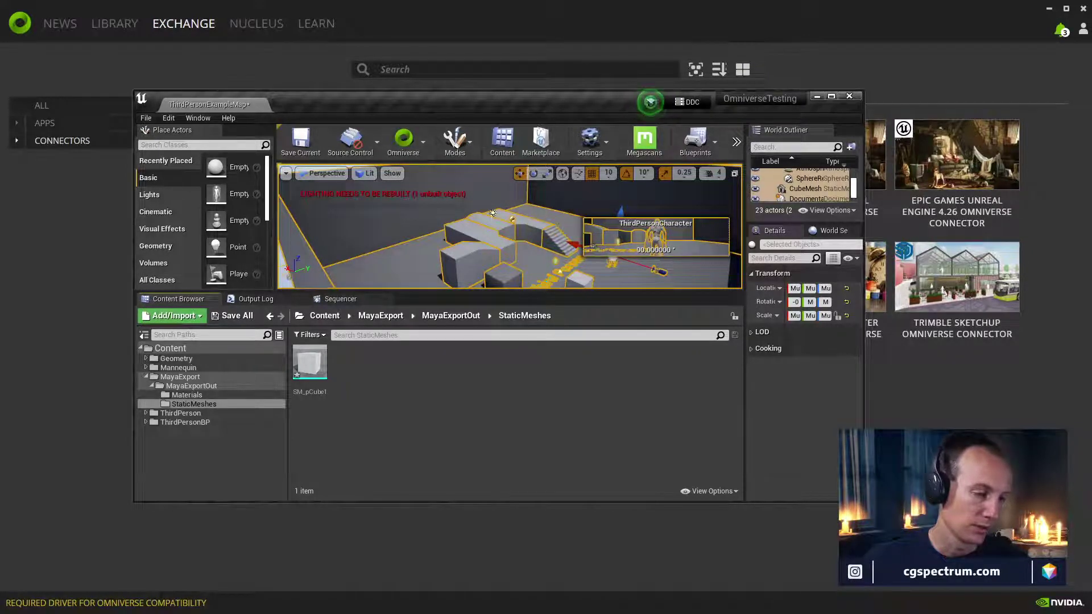
pyautogui.hotkey('alt', 'Tab')
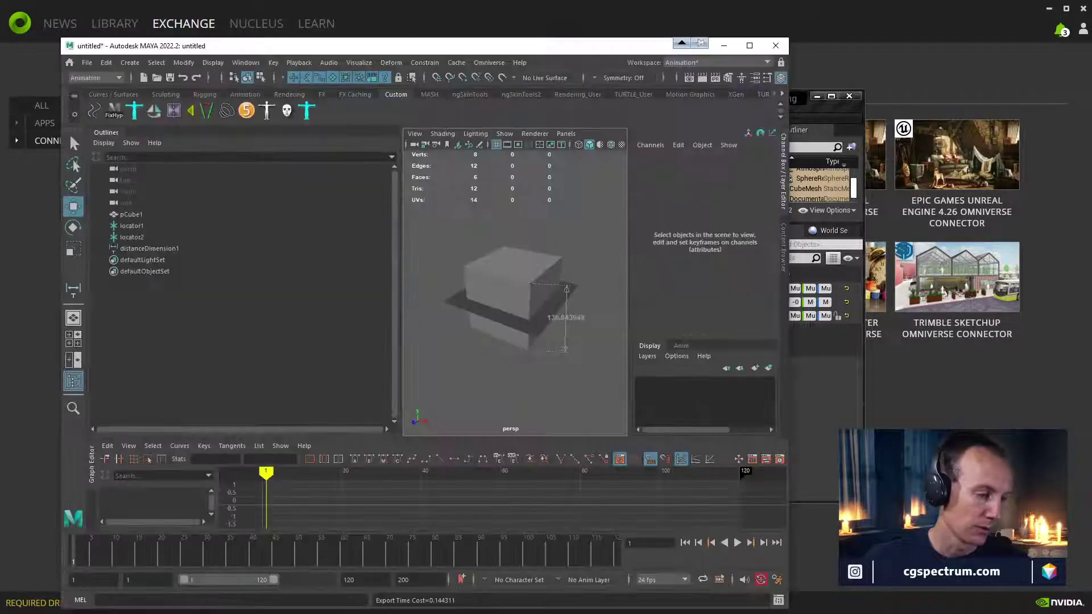
pyautogui.moveTo(544, 49); pyautogui.dragTo(558, 1)
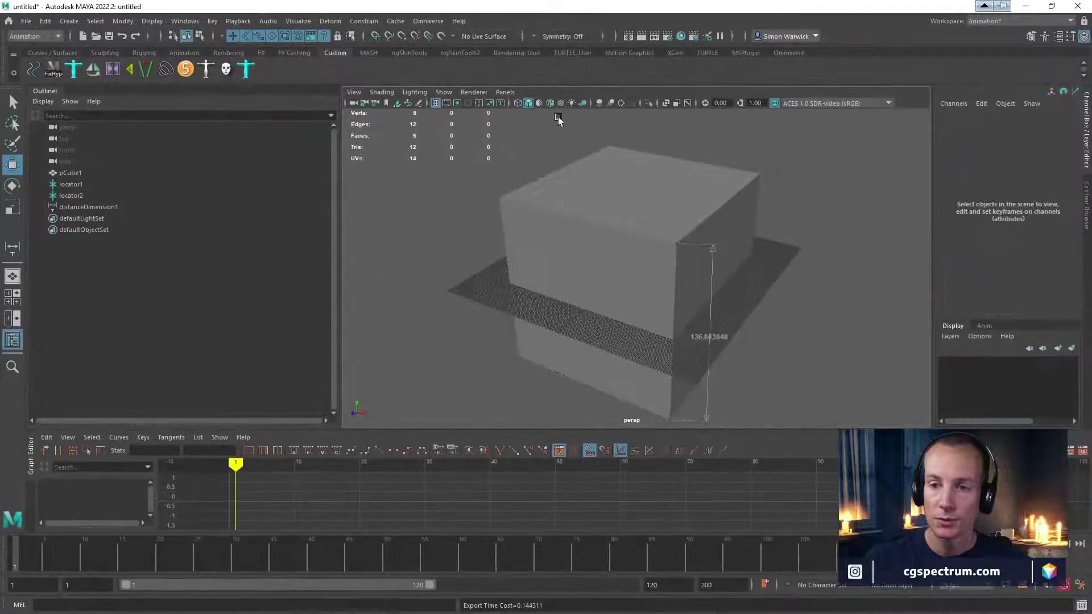
# Import ThirdPersonExampleMapExport.usd from the OmniverseTesting folder through Omniverse and frame the imported scene
pyautogui.click(424, 19)
pyautogui.moveTo(455, 95)
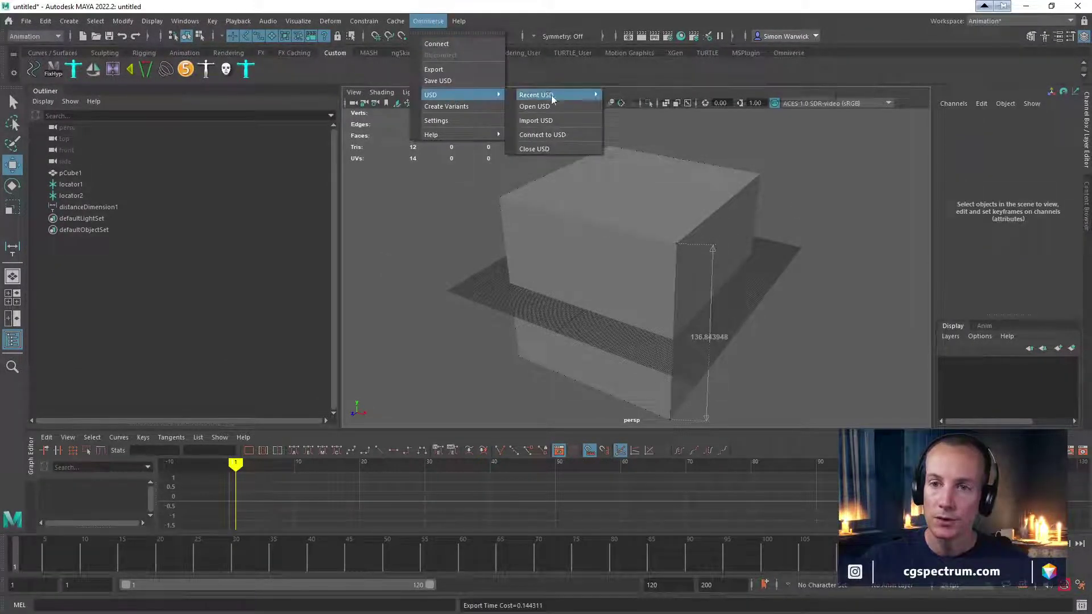
pyautogui.click(556, 122)
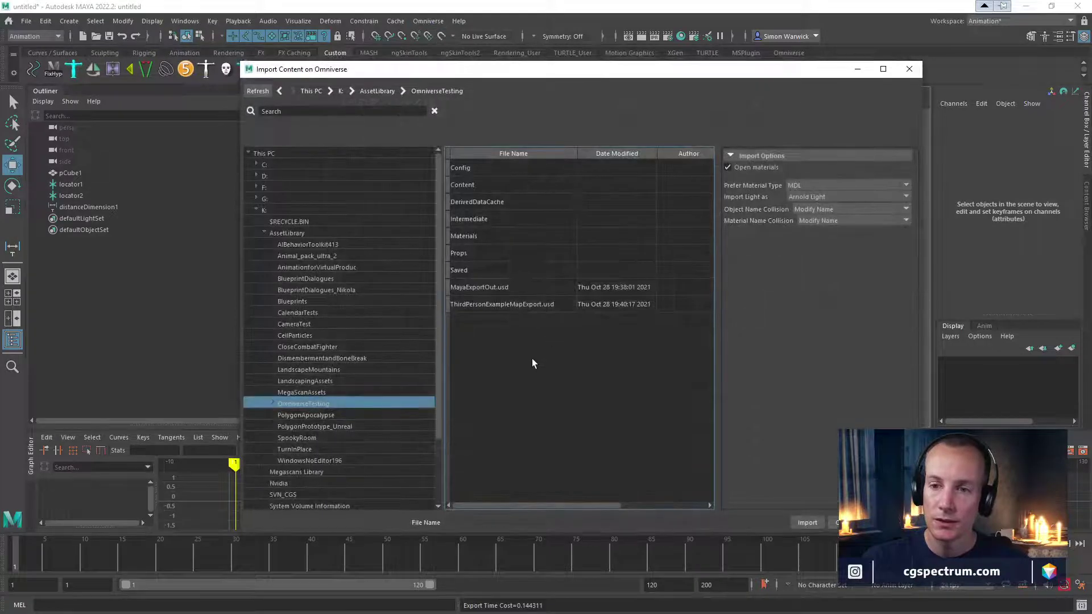
pyautogui.click(510, 306)
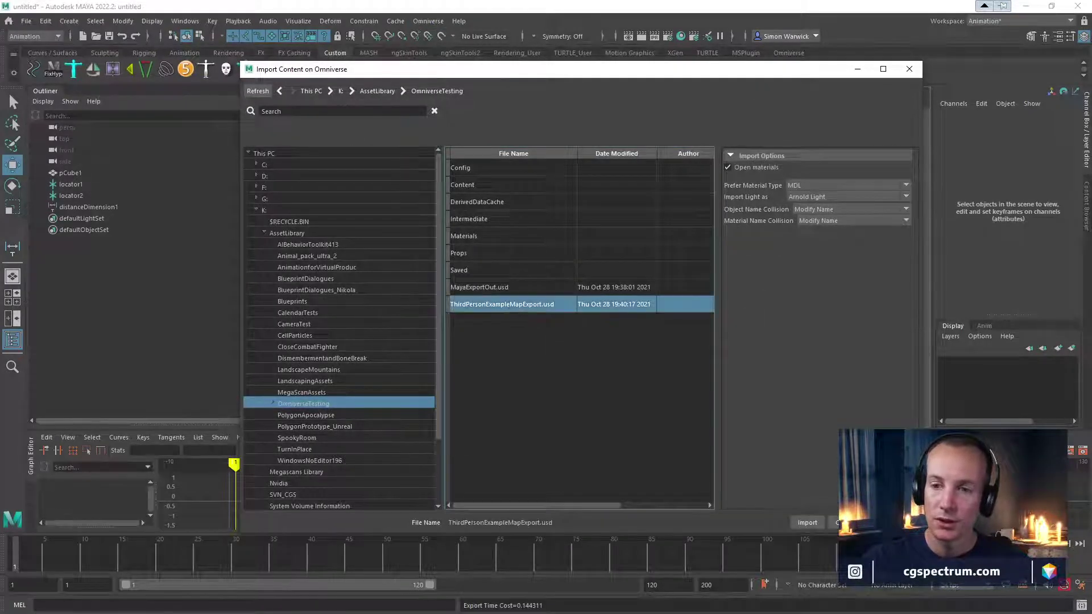
pyautogui.click(807, 522)
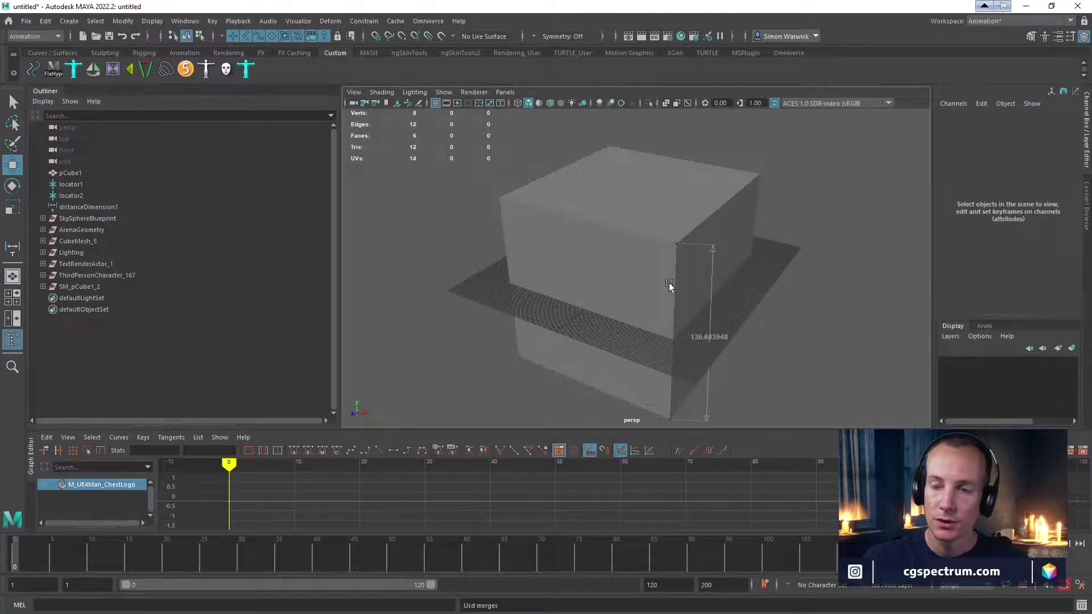
pyautogui.press('a')
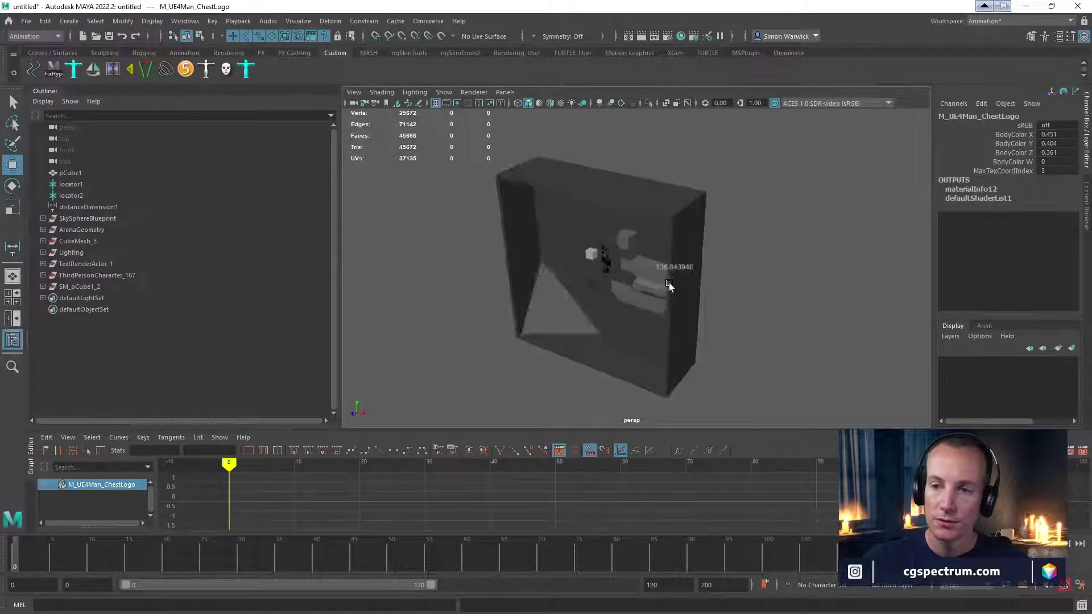
pyautogui.scroll(5, 668, 282)
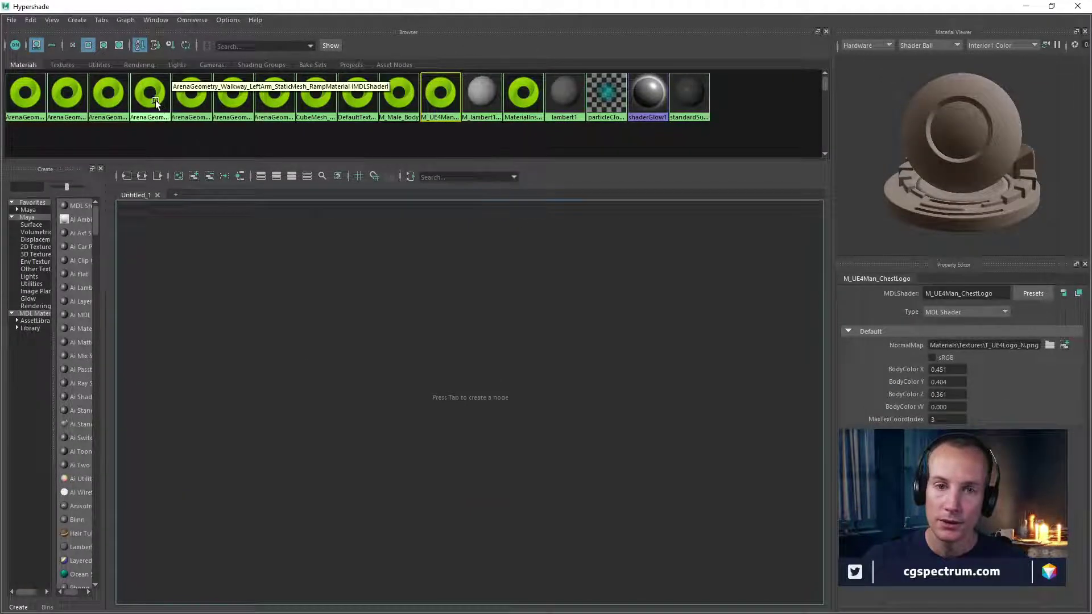
# Examine the imported ramp and DefaultTextMaterialOpaque MDL materials in the Hypershade, and close it
pyautogui.click(155, 100)
pyautogui.click(238, 108)
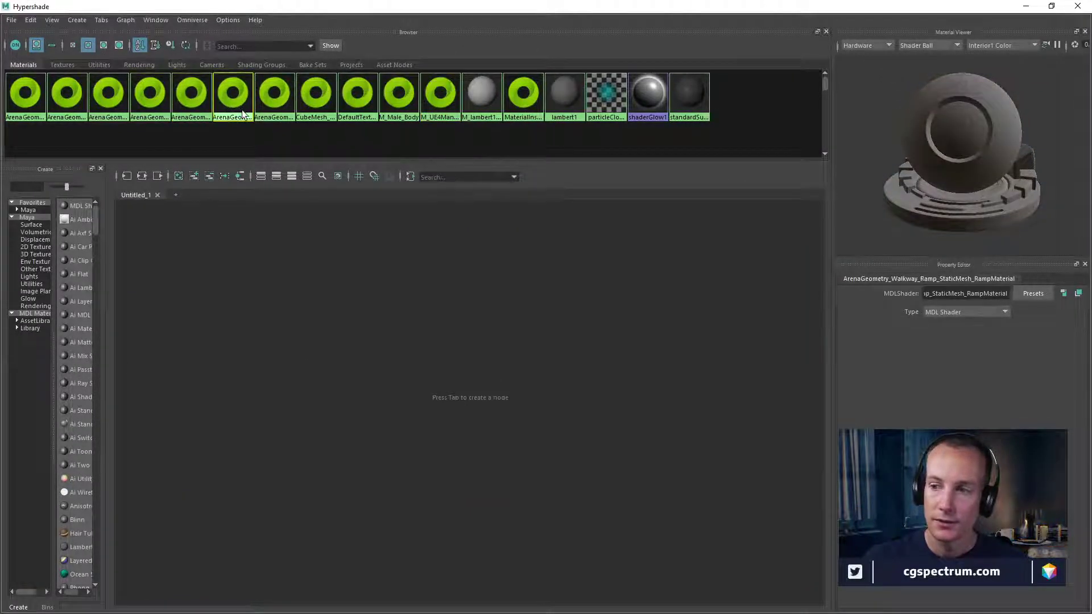
pyautogui.click(357, 97)
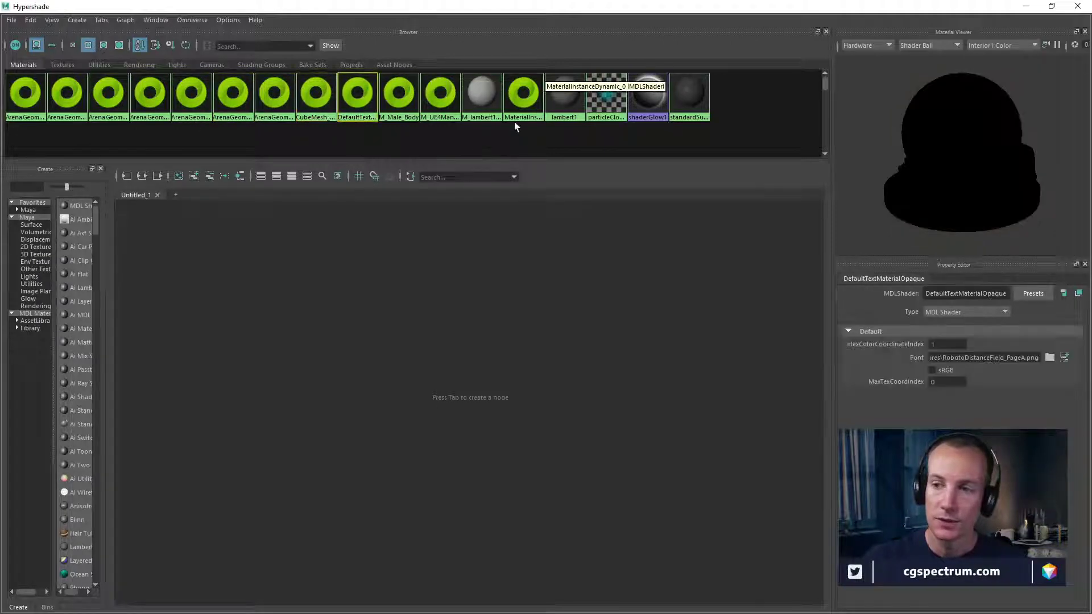
pyautogui.click(1077, 6)
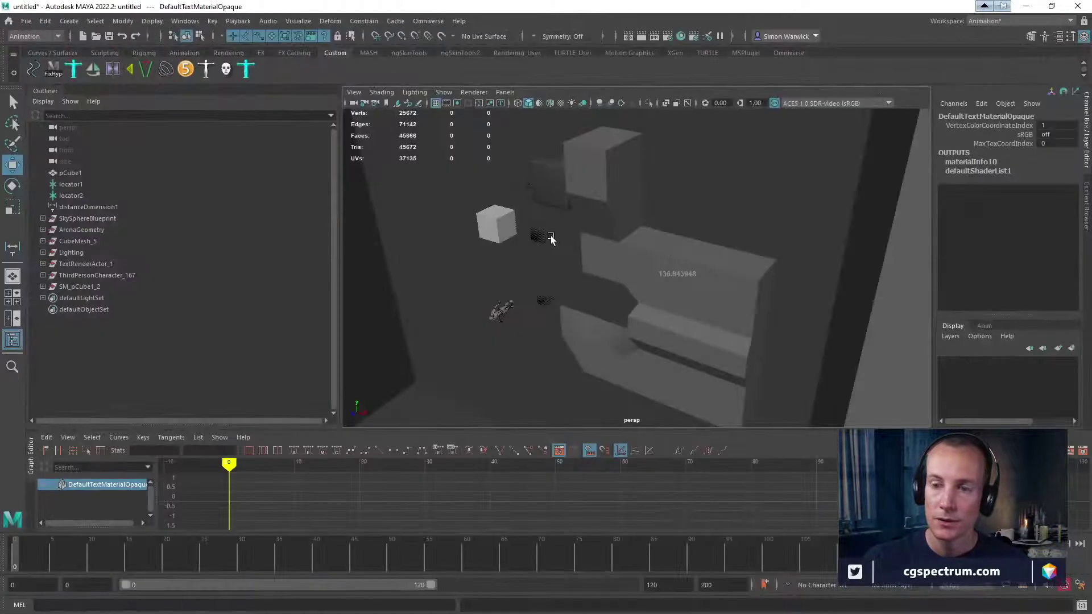
# Delete the imported groups from SkySphereBlueprint through SM_pCube1_2 in the scene
pyautogui.click(88, 218)
pyautogui.keyDown('shift'); pyautogui.click(89, 287); pyautogui.keyUp('shift')
pyautogui.press('Delete')
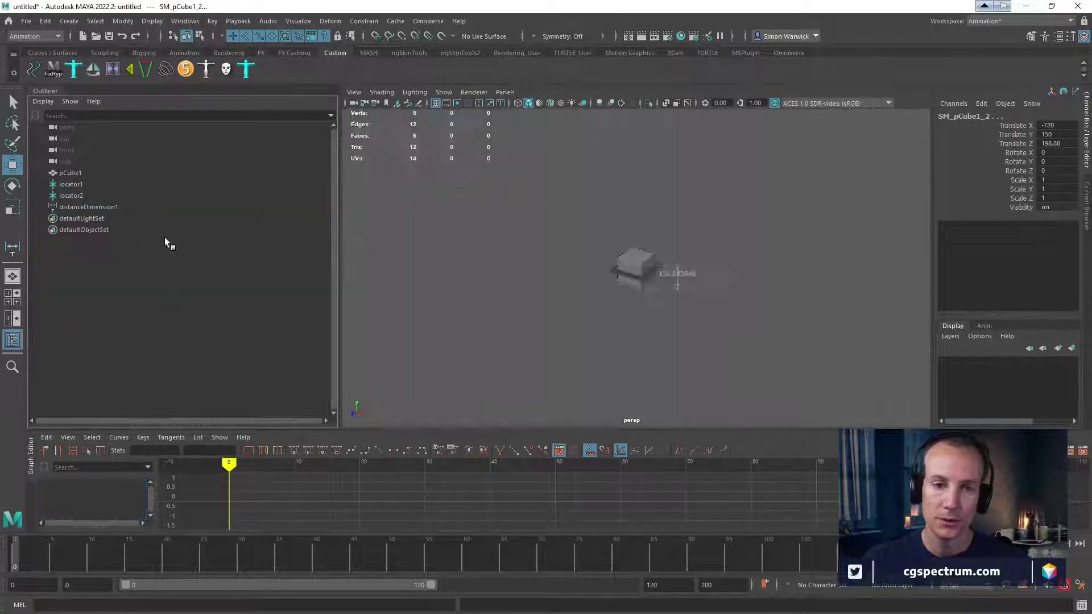
# Switch back to Unreal Engine and maximise the level editor window
pyautogui.moveTo(741, 6); pyautogui.dragTo(630, 214)
pyautogui.click(487, 106)
pyautogui.moveTo(487, 106); pyautogui.dragTo(387, 1)
# Export the selected level actors as USD with MDL included and Y-up axis, replacing ThirdPersonExampleMapExport.usd in OmniverseTesting, and close the message log
pyautogui.click(11, 21)
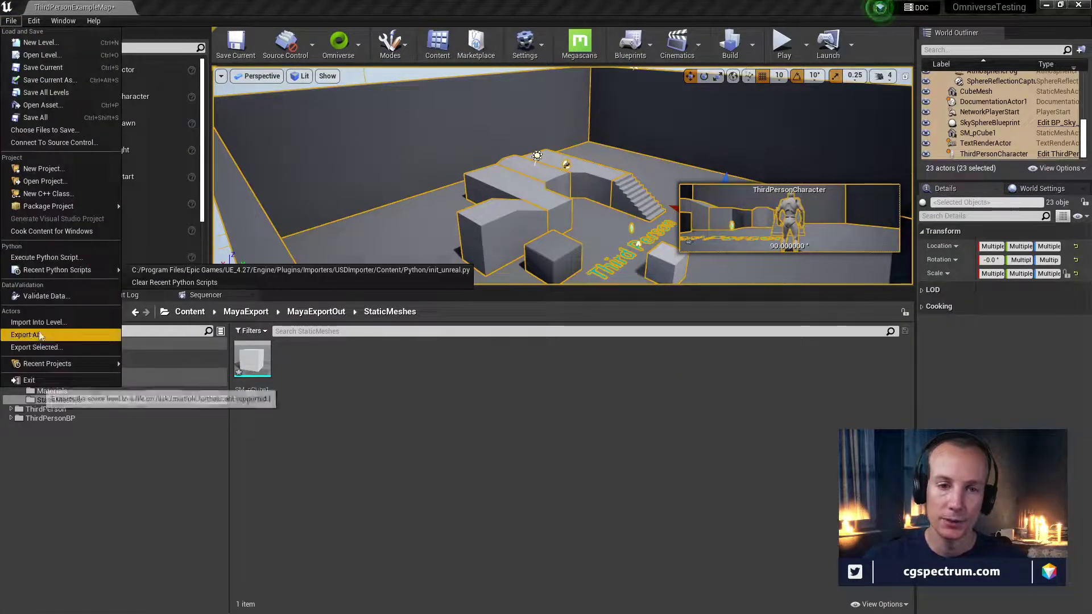
pyautogui.click(34, 348)
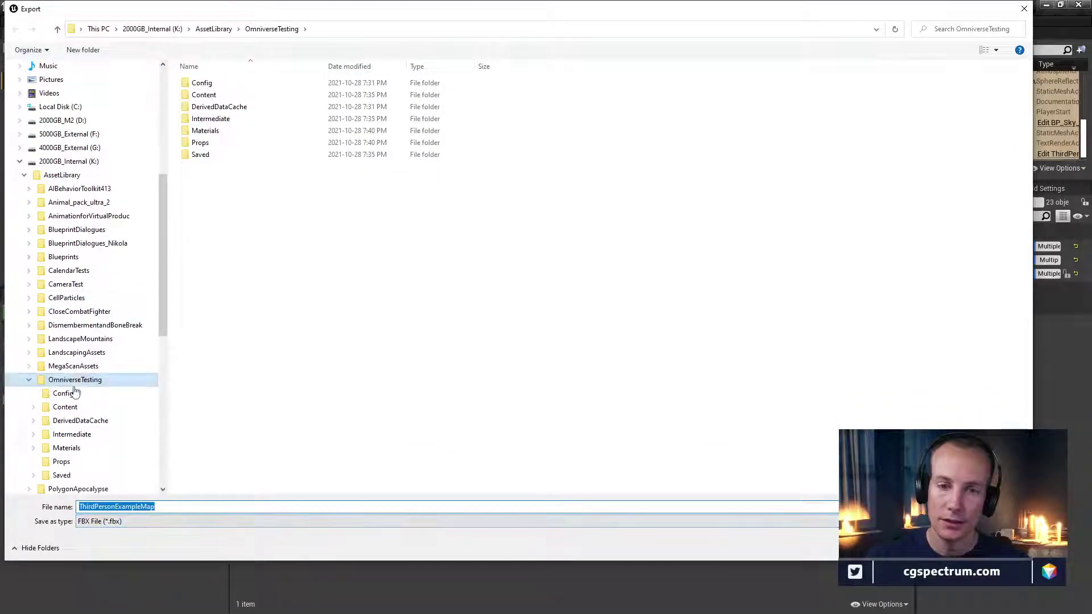
pyautogui.click(102, 520)
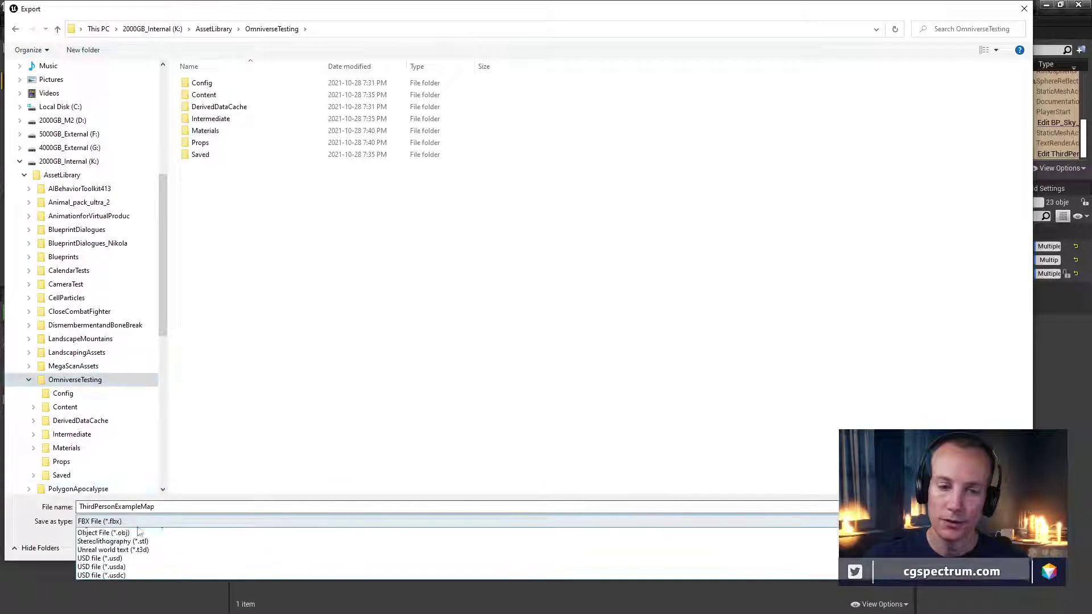
pyautogui.click(104, 575)
pyautogui.click(224, 179)
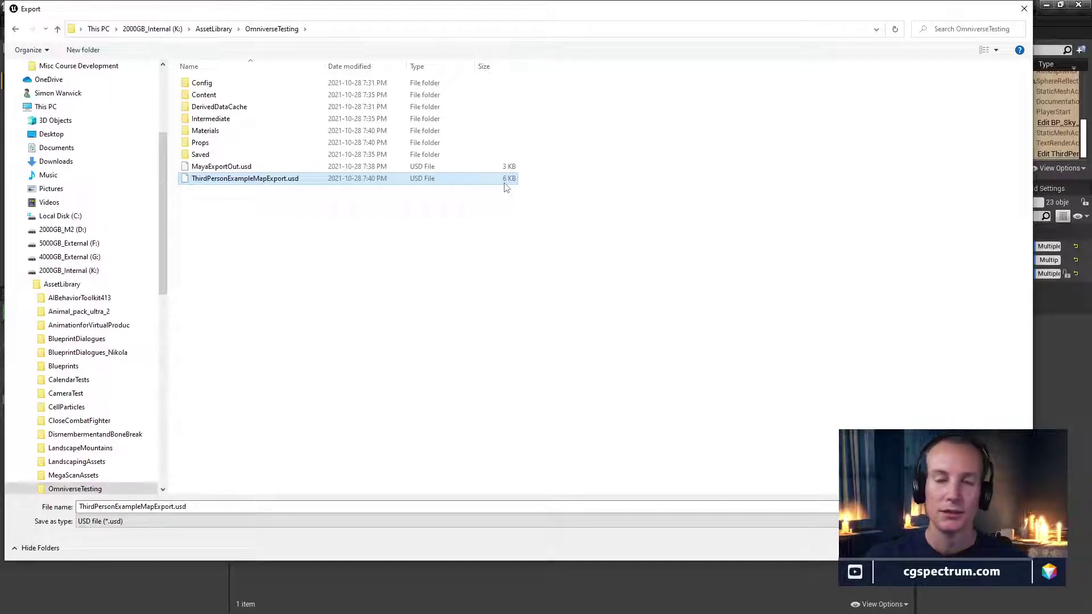
pyautogui.click(951, 547)
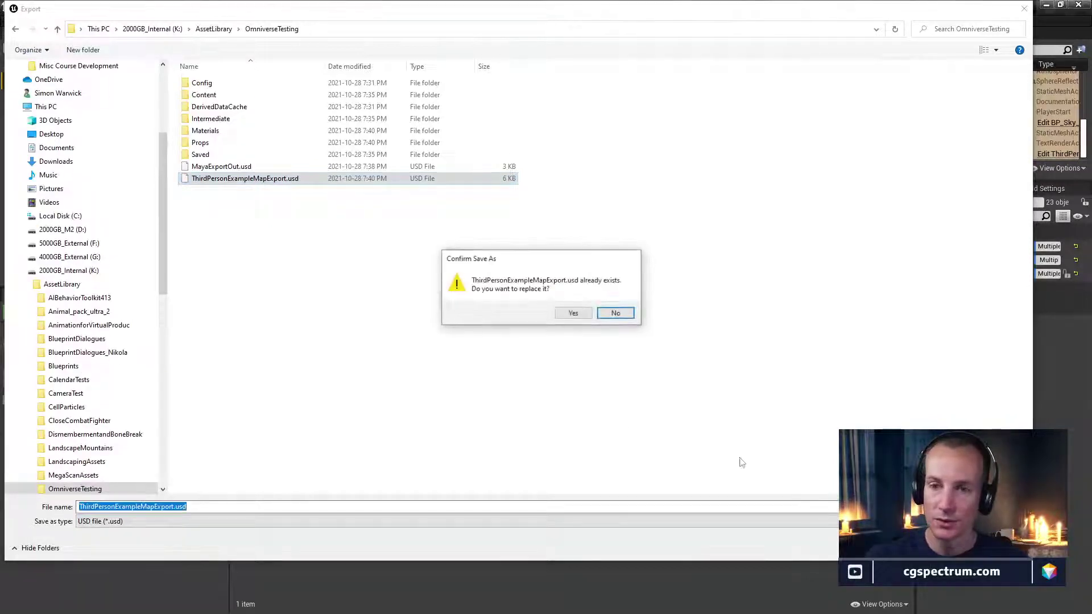
pyautogui.click(573, 313)
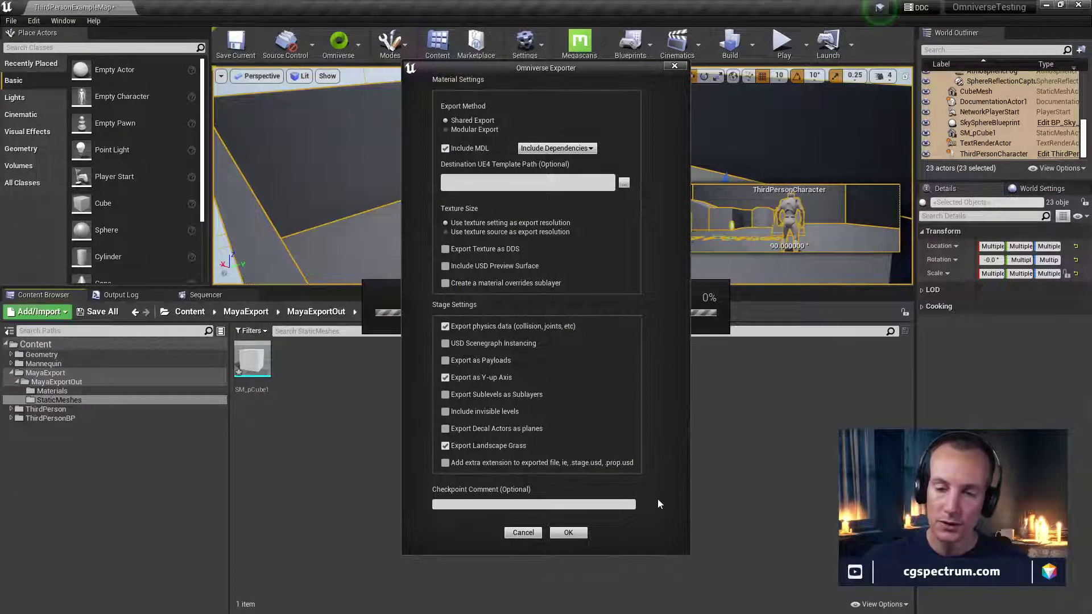
pyautogui.click(568, 532)
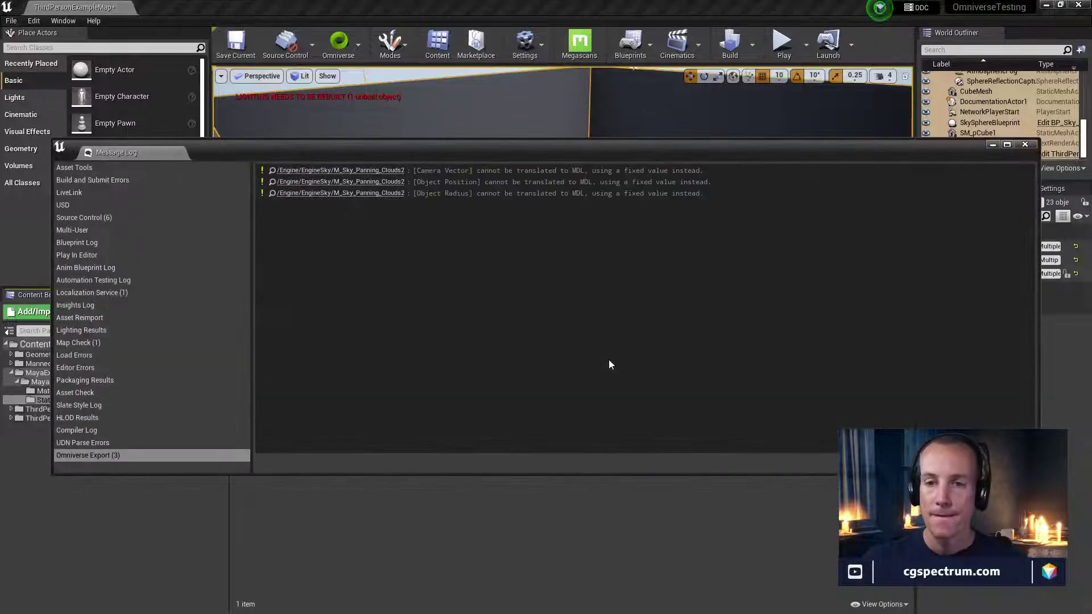
pyautogui.click(1024, 146)
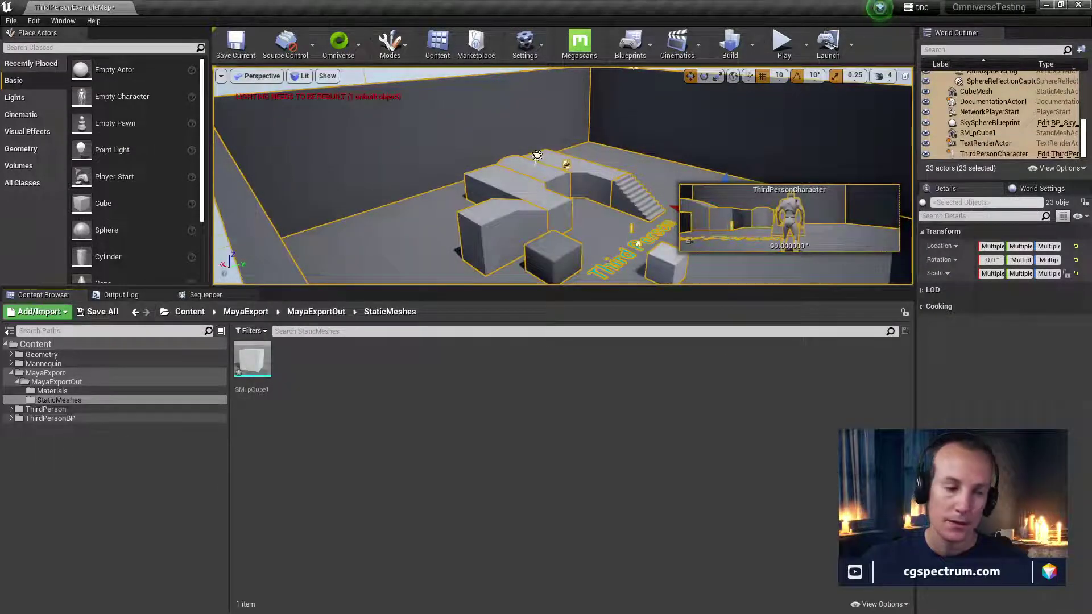
# Switch to Maya, maximise it, and import ThirdPersonExampleMapExport.usd from the OmniverseTesting folder through Omniverse
pyautogui.hotkey('alt', 'Tab')
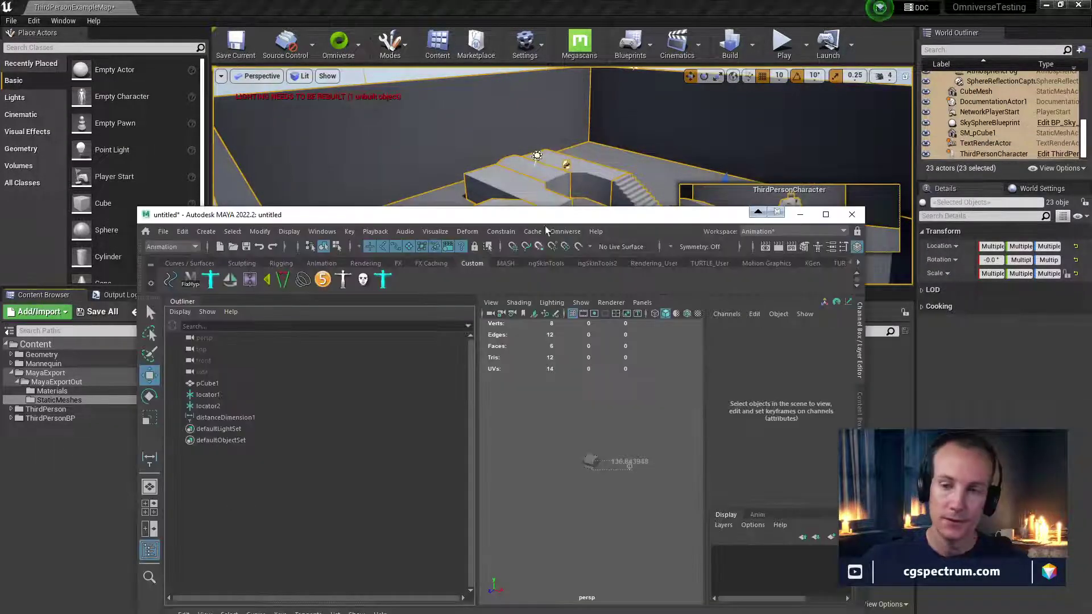
pyautogui.moveTo(552, 221); pyautogui.dragTo(223, 4)
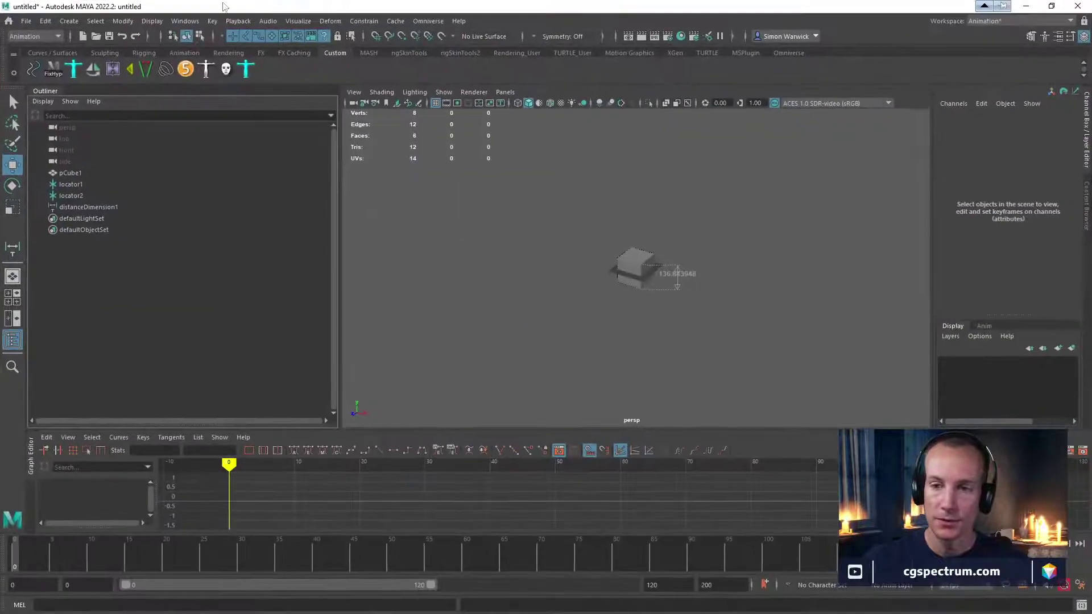
pyautogui.click(428, 21)
pyautogui.moveTo(453, 95)
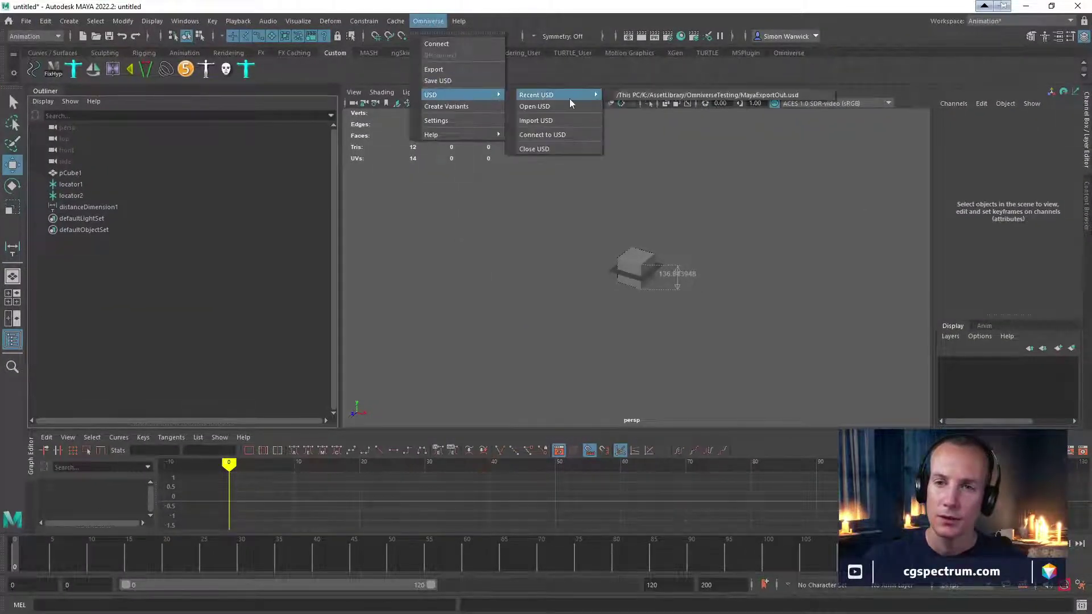
pyautogui.click(479, 45)
pyautogui.click(428, 21)
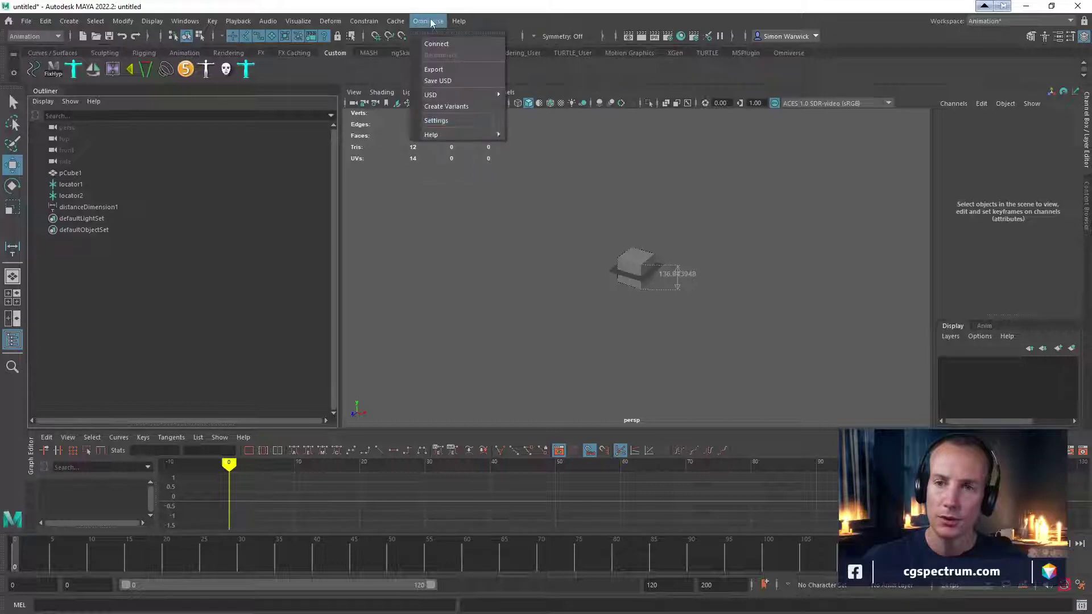
pyautogui.moveTo(460, 94)
pyautogui.click(547, 120)
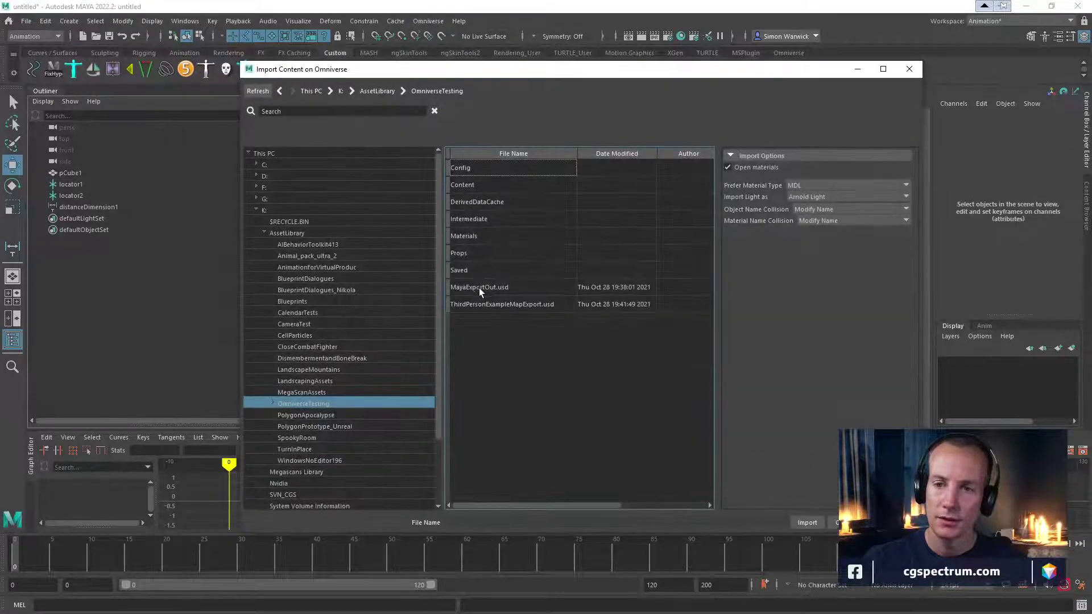
pyautogui.click(482, 303)
pyautogui.click(814, 519)
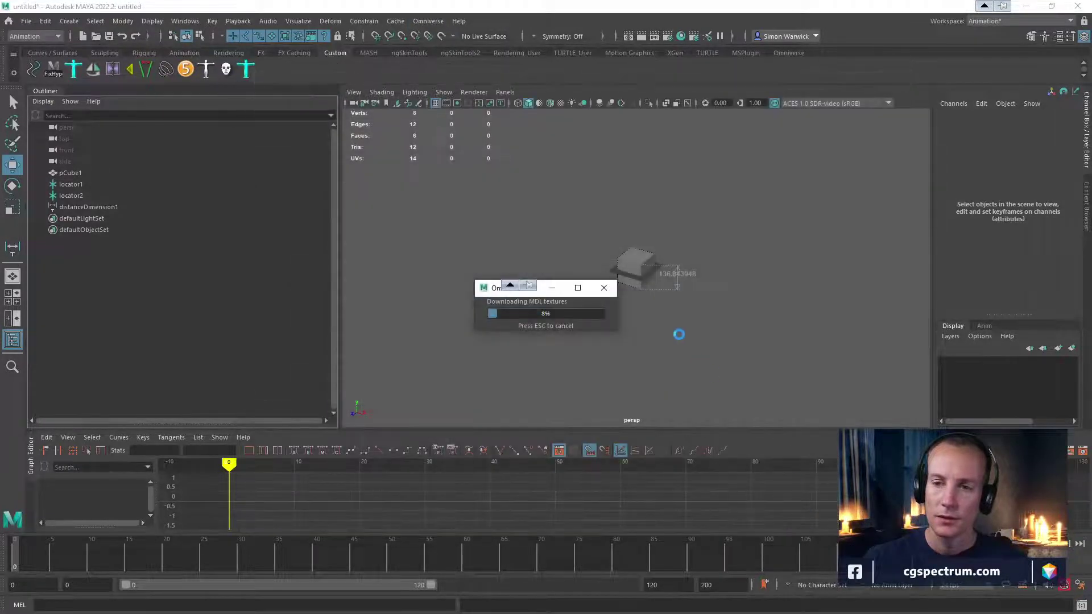
pyautogui.scroll(-5, 657, 267)
pyautogui.scroll(5, 654, 261)
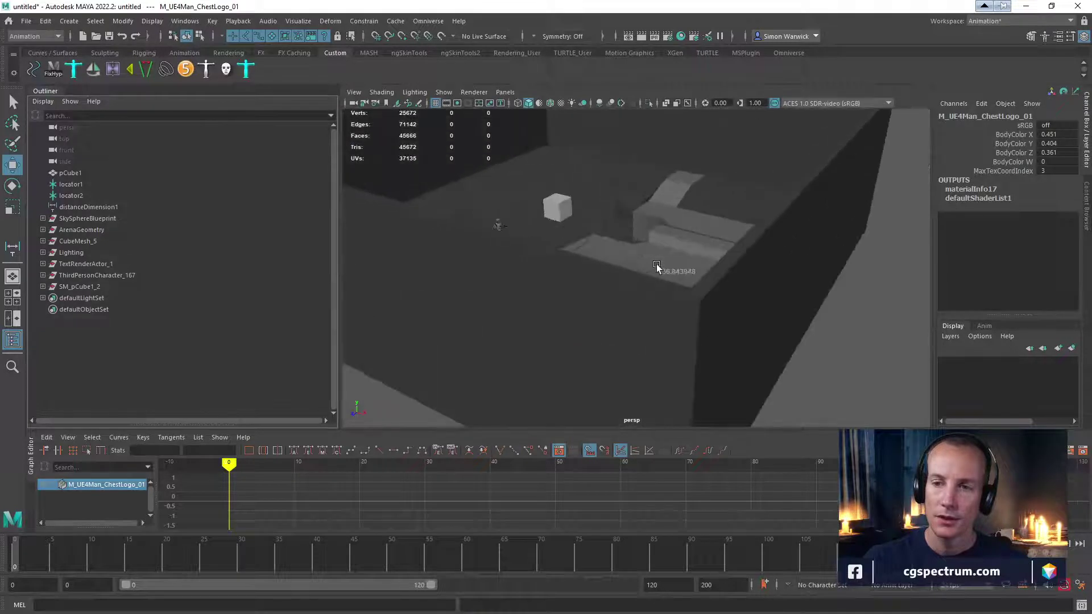
# Select the ik_hand_gun joint of the imported third-person character and turn on X-Ray Joints in the viewport
pyautogui.keyDown('alt'); pyautogui.moveTo(651, 236); pyautogui.dragTo(616, 261); pyautogui.keyUp('alt')
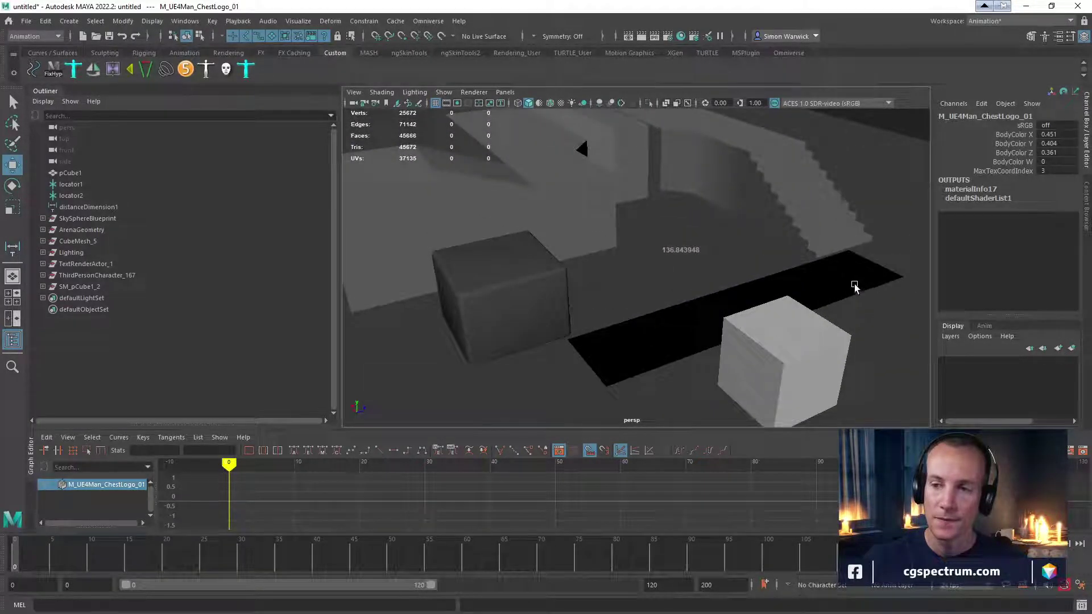
pyautogui.keyDown('alt'); pyautogui.moveTo(616, 261); pyautogui.dragTo(789, 279, button='right'); pyautogui.keyUp('alt')
pyautogui.keyDown('alt'); pyautogui.moveTo(789, 279); pyautogui.dragTo(763, 251); pyautogui.keyUp('alt')
pyautogui.click(762, 261)
pyautogui.click(770, 254)
pyautogui.click(785, 254)
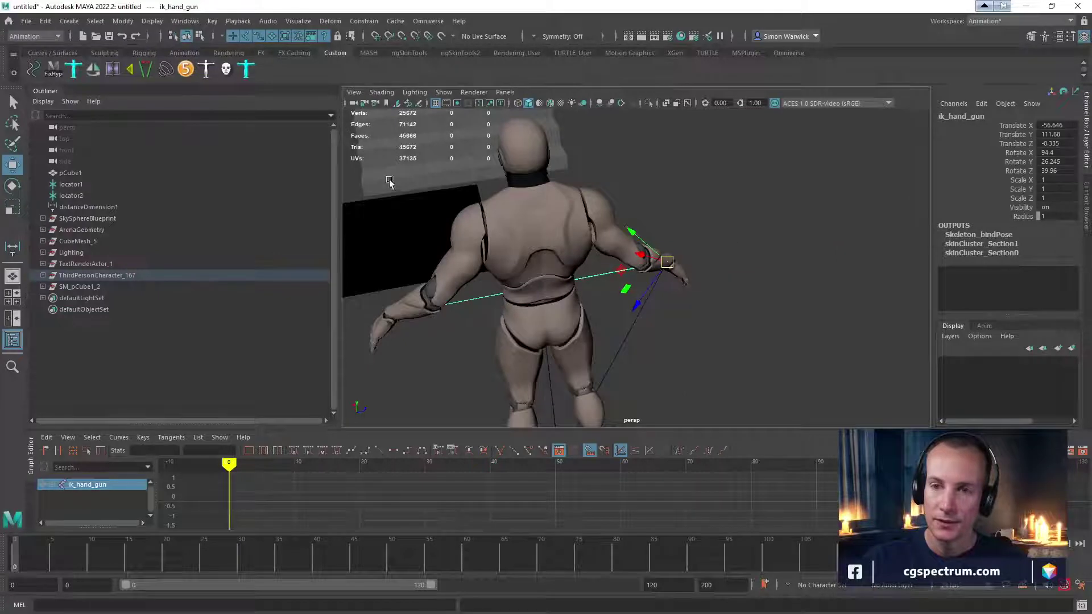
pyautogui.click(382, 92)
pyautogui.click(406, 218)
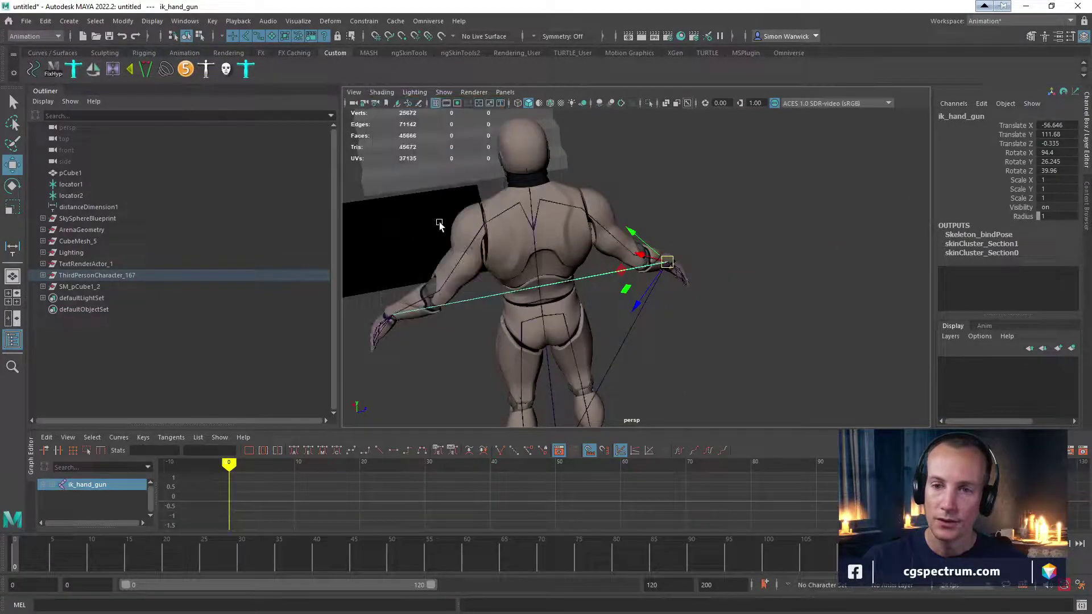
# Select the text mesh on the floor near the stairs and inspect it in textured and lit display modes
pyautogui.moveTo(597, 216)
pyautogui.keyDown('alt'); pyautogui.mouseDown()
pyautogui.moveTo(647, 206)
pyautogui.moveTo(632, 199)
pyautogui.moveTo(674, 231)
pyautogui.mouseUp(); pyautogui.keyUp('alt')
pyautogui.keyDown('alt'); pyautogui.moveTo(633, 185); pyautogui.dragTo(580, 293); pyautogui.keyUp('alt')
pyautogui.click(678, 261)
pyautogui.press('6')
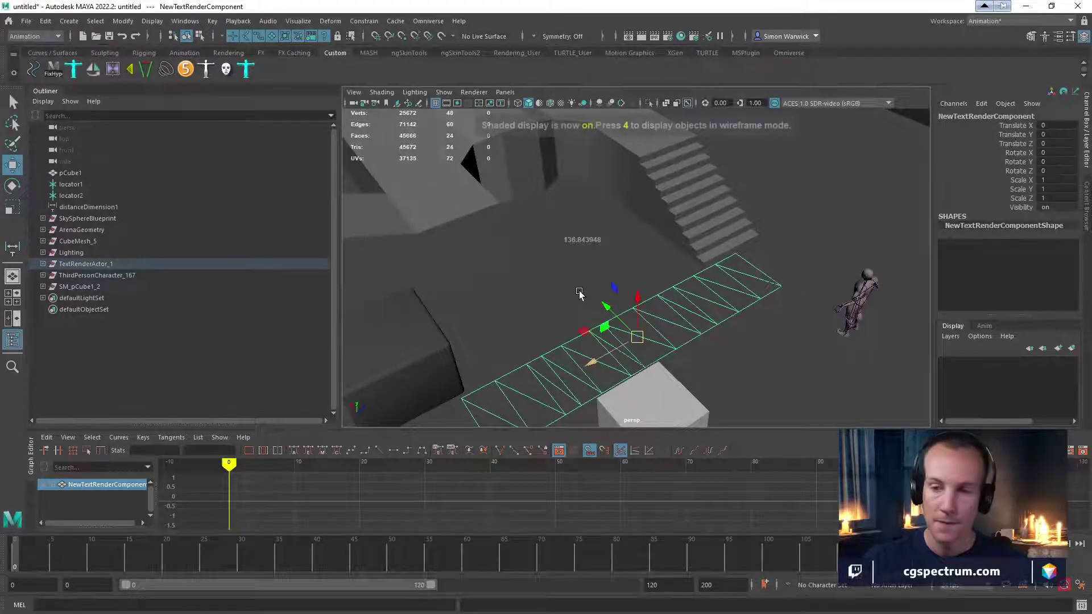
pyautogui.press('7')
pyautogui.press('6')
pyautogui.keyDown('alt'); pyautogui.moveTo(726, 287); pyautogui.dragTo(736, 307); pyautogui.keyUp('alt')
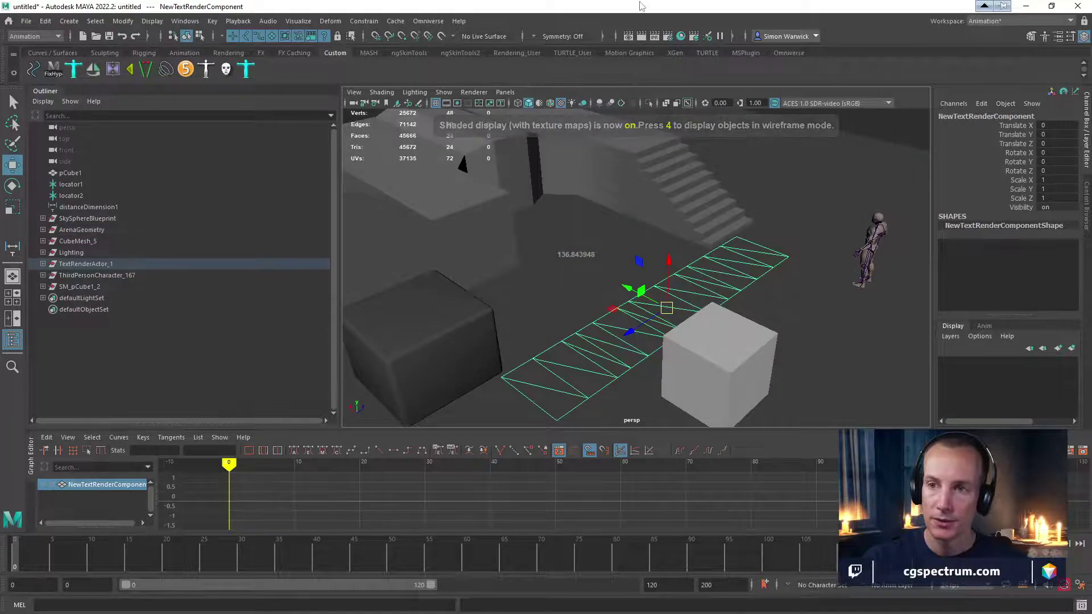
# Compare the imported scene with the original Unreal level behind the Maya window, and maximise Maya again
pyautogui.moveTo(642, 6); pyautogui.dragTo(596, 343)
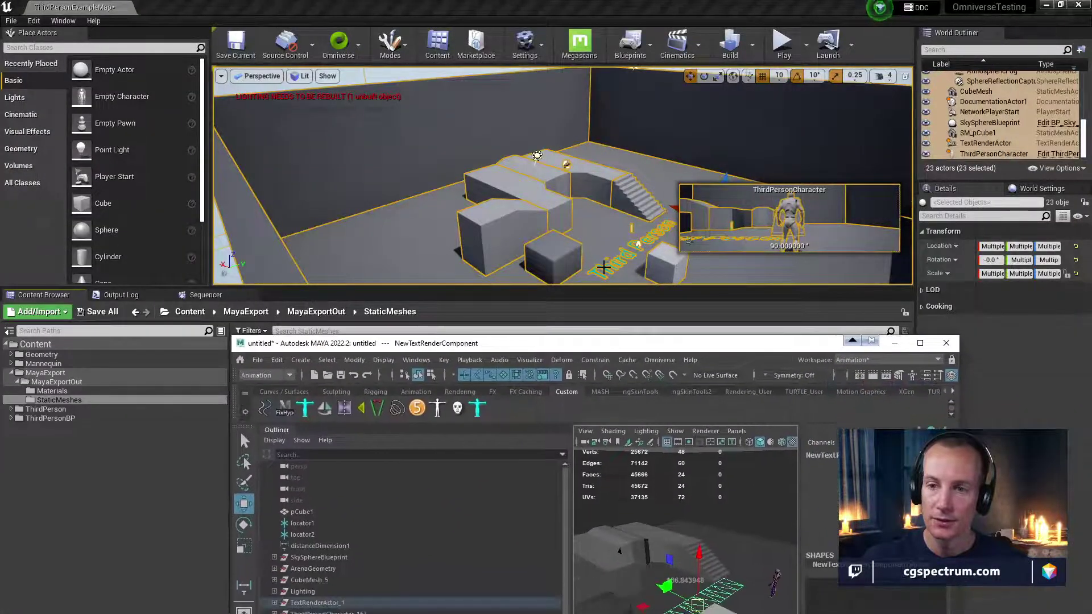
pyautogui.doubleClick(597, 343)
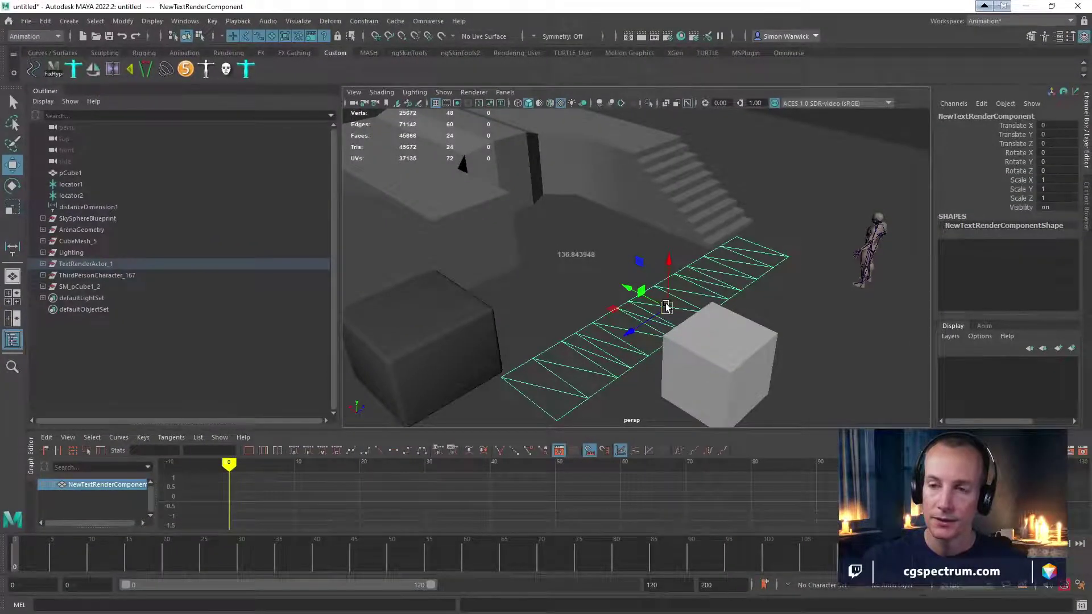
pyautogui.keyDown('alt'); pyautogui.moveTo(768, 292); pyautogui.dragTo(518, 299); pyautogui.keyUp('alt')
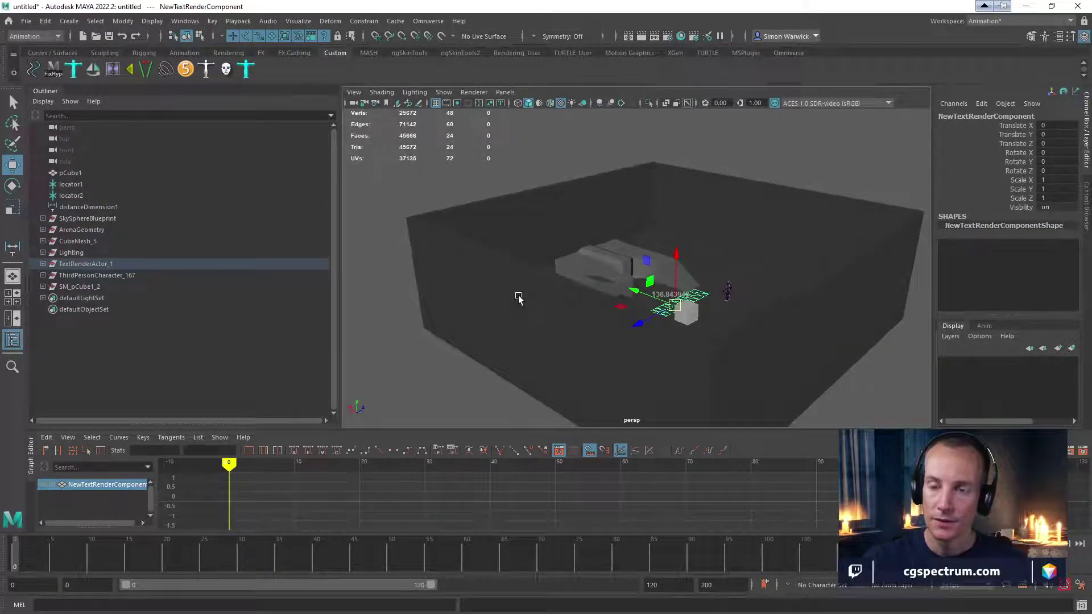
pyautogui.moveTo(479, 5); pyautogui.dragTo(434, 46)
pyautogui.doubleClick(347, 45)
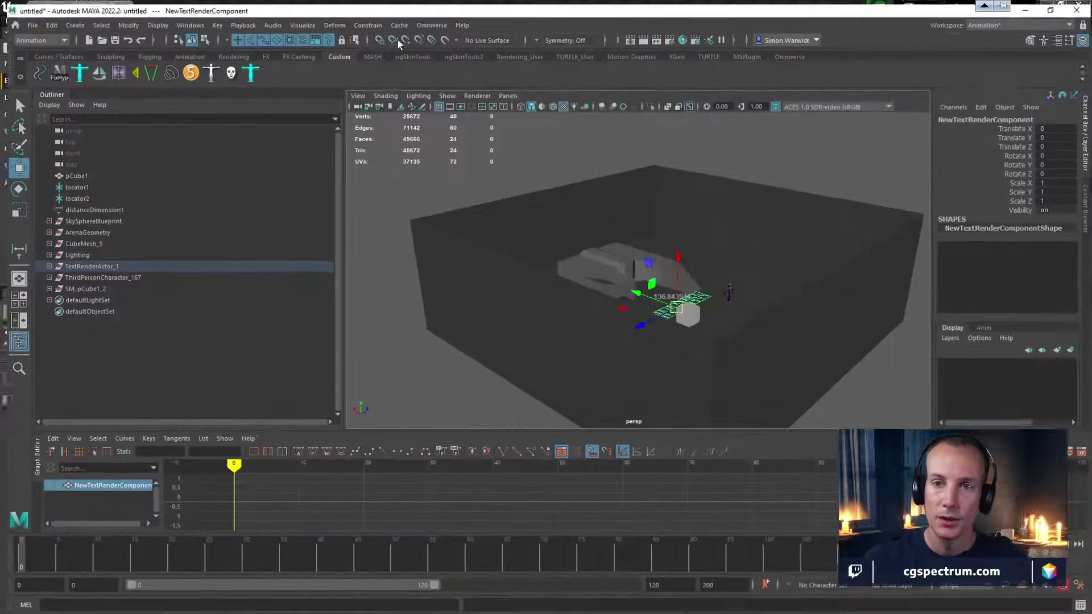
# Delete the re-imported groups from SkySphereBlueprint through SM_pCube1_2
pyautogui.click(63, 218)
pyautogui.keyDown('shift'); pyautogui.click(74, 286); pyautogui.keyUp('shift')
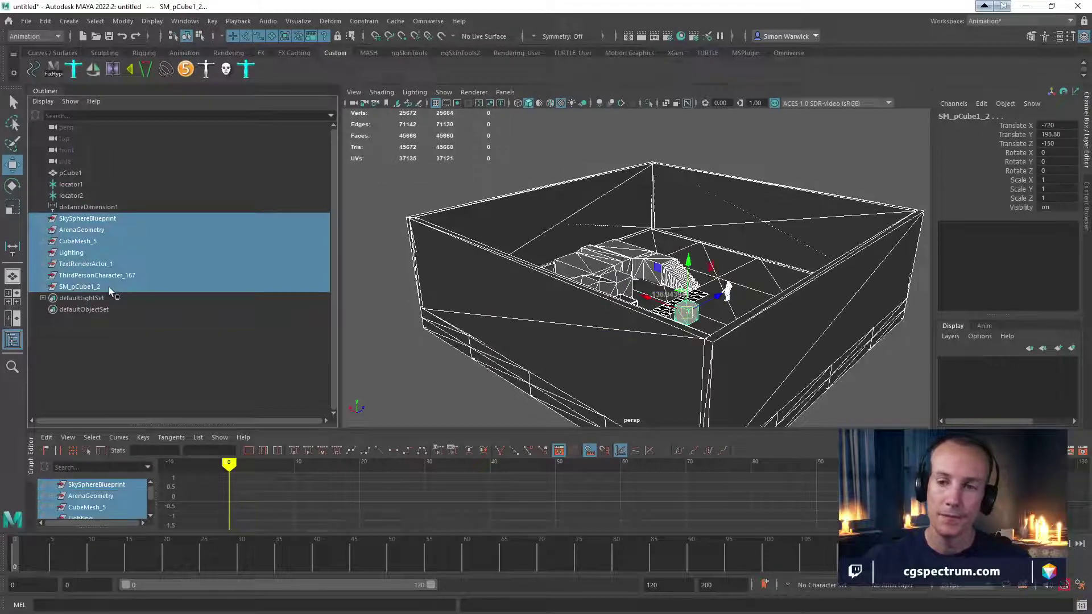
pyautogui.press('Delete')
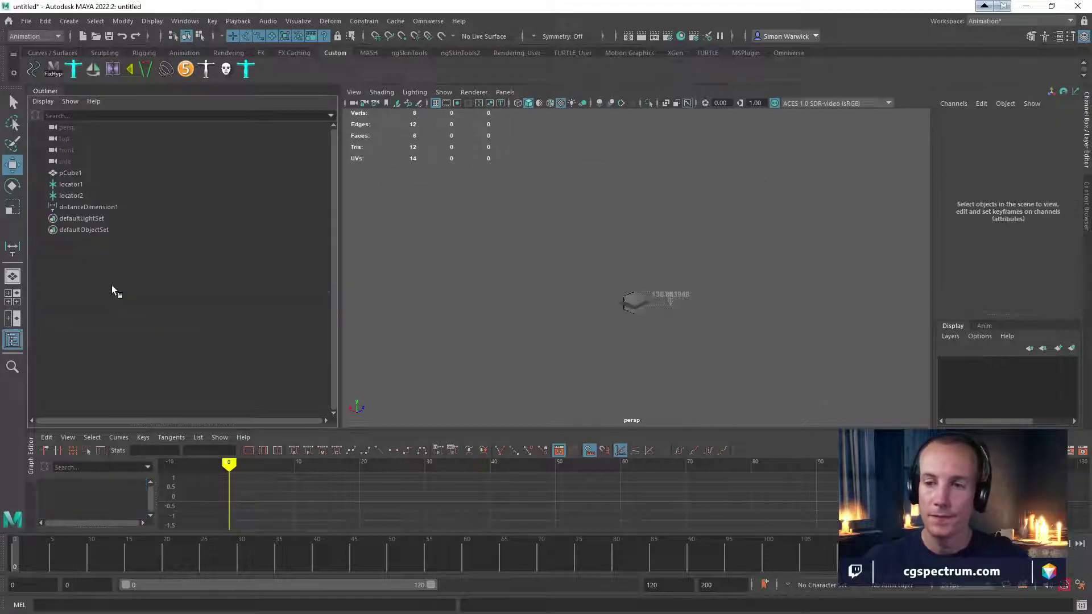
# Switch to Unreal Engine and change to the recent SpookyRoom project without saving the current content
pyautogui.doubleClick(633, 5)
pyautogui.click(558, 9)
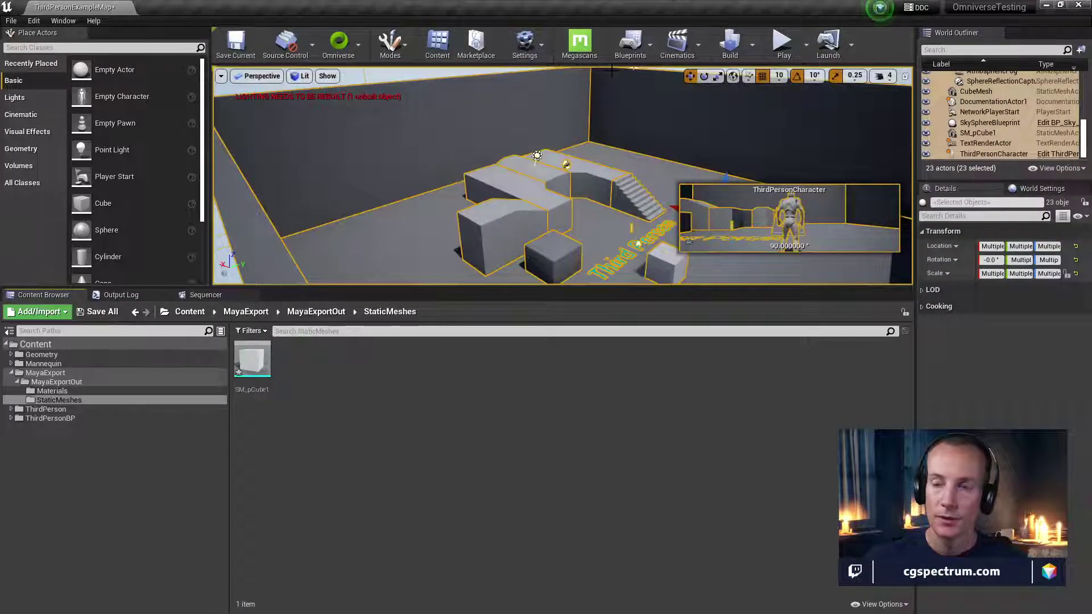
pyautogui.click(11, 21)
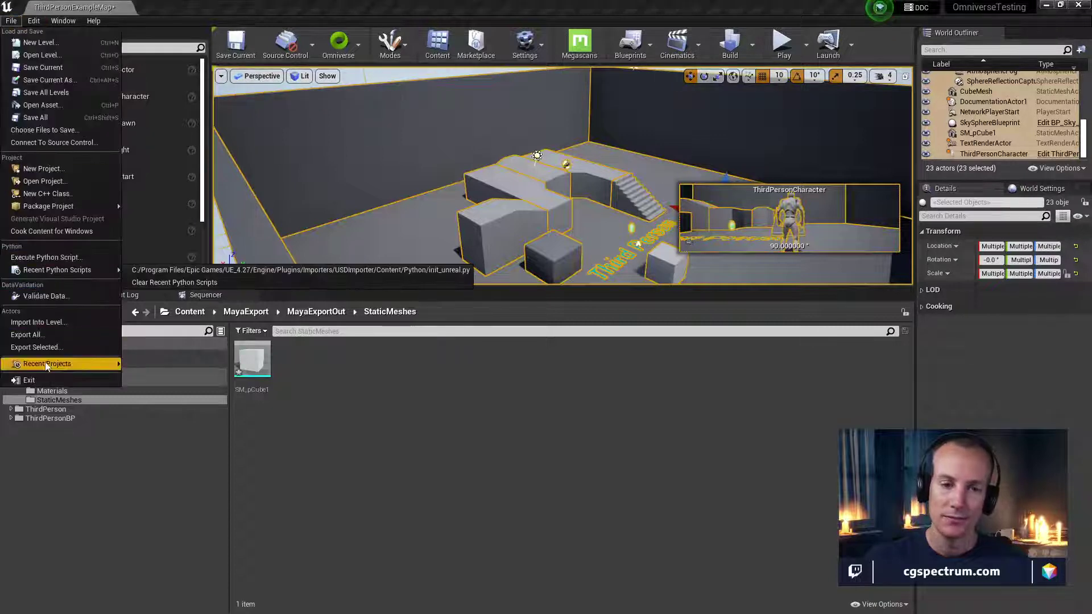
pyautogui.click(150, 366)
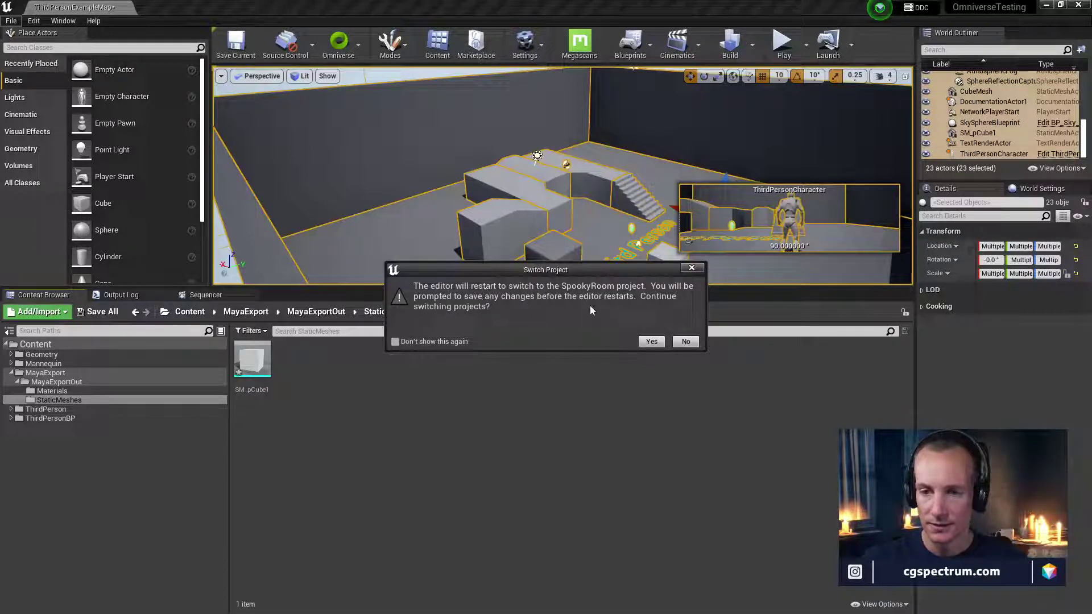
pyautogui.click(651, 341)
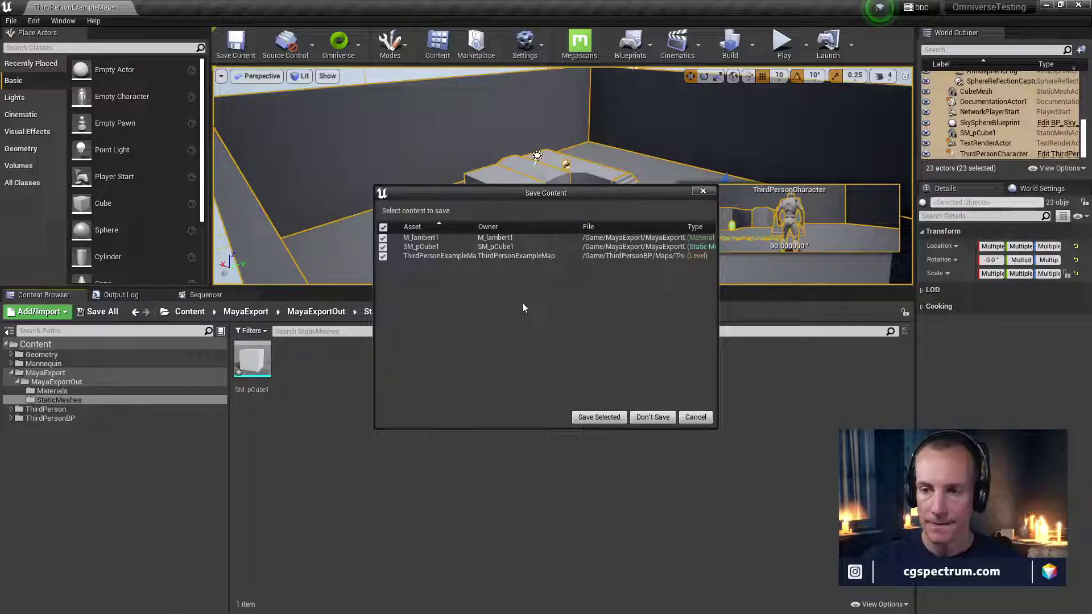
pyautogui.click(660, 416)
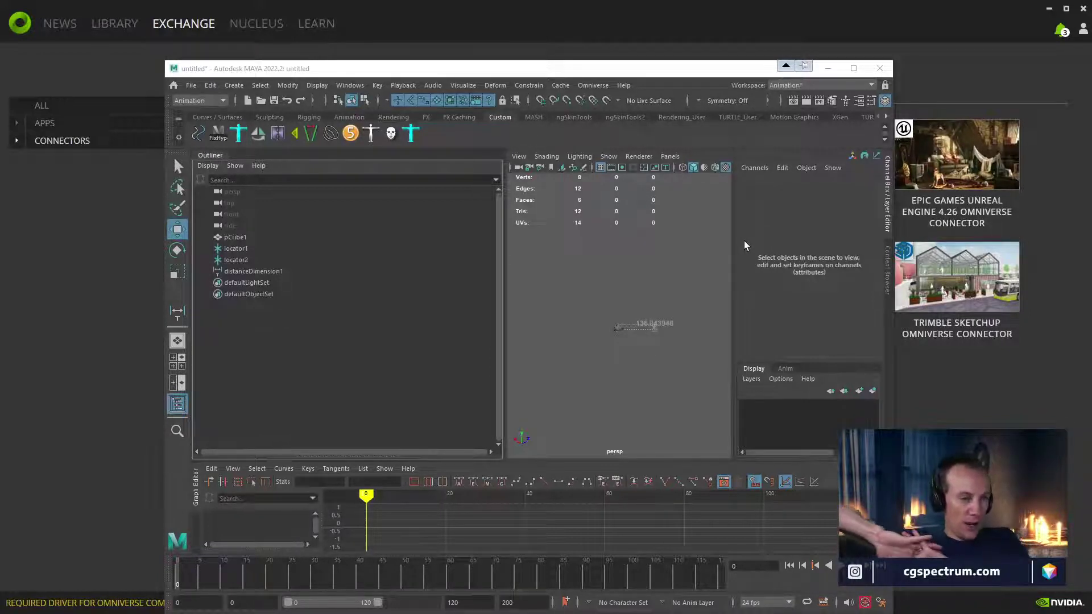
# Bring the SpookyRoom editor to the front, maximise it, and make the level viewport taller
pyautogui.hotkey('alt', 'Tab')
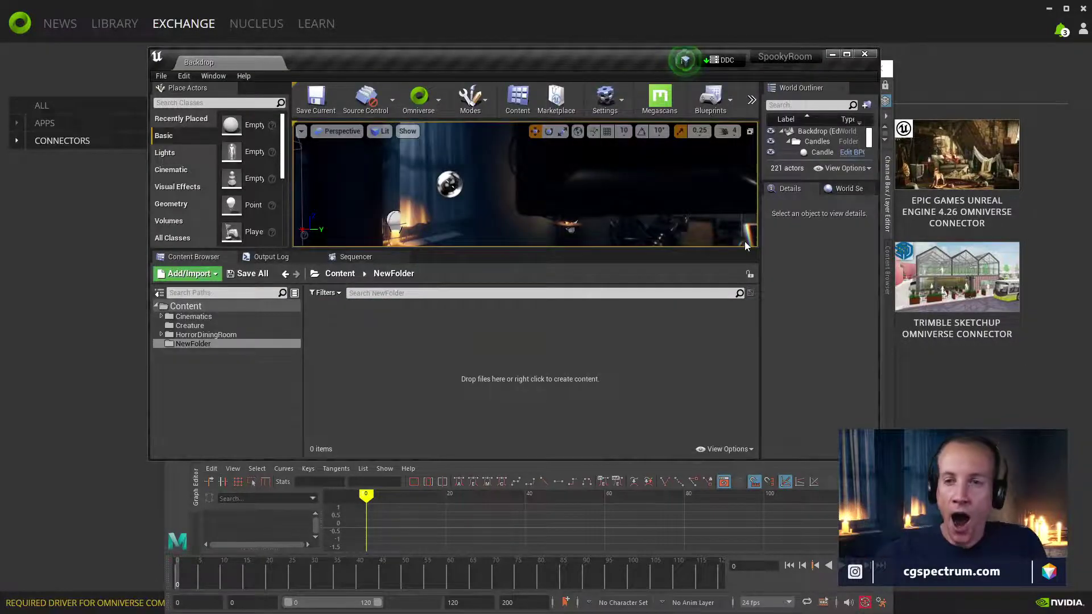
pyautogui.click(851, 55)
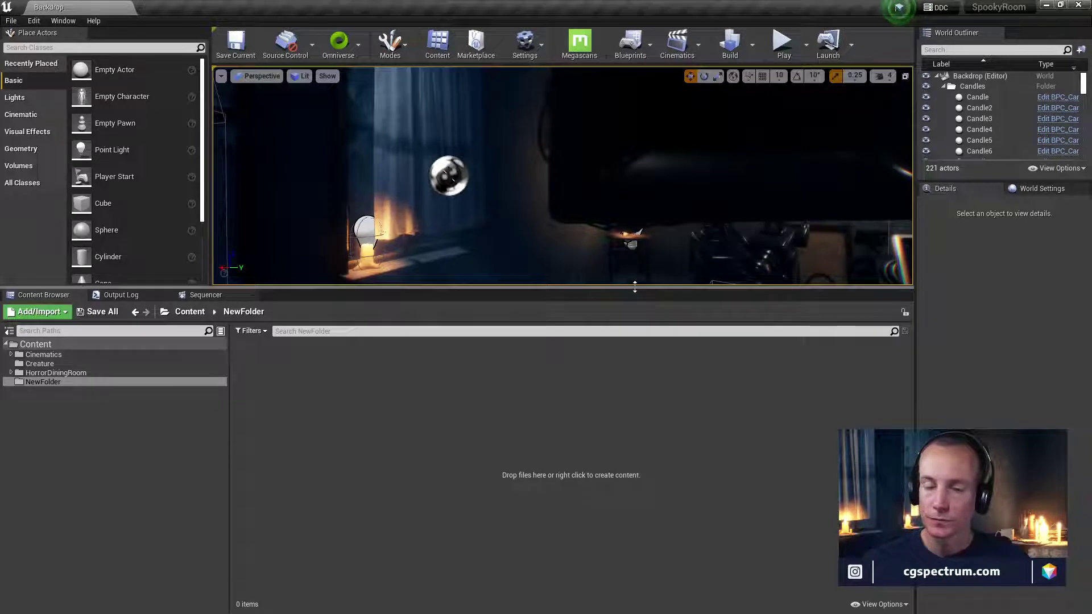
pyautogui.moveTo(634, 287); pyautogui.dragTo(623, 396)
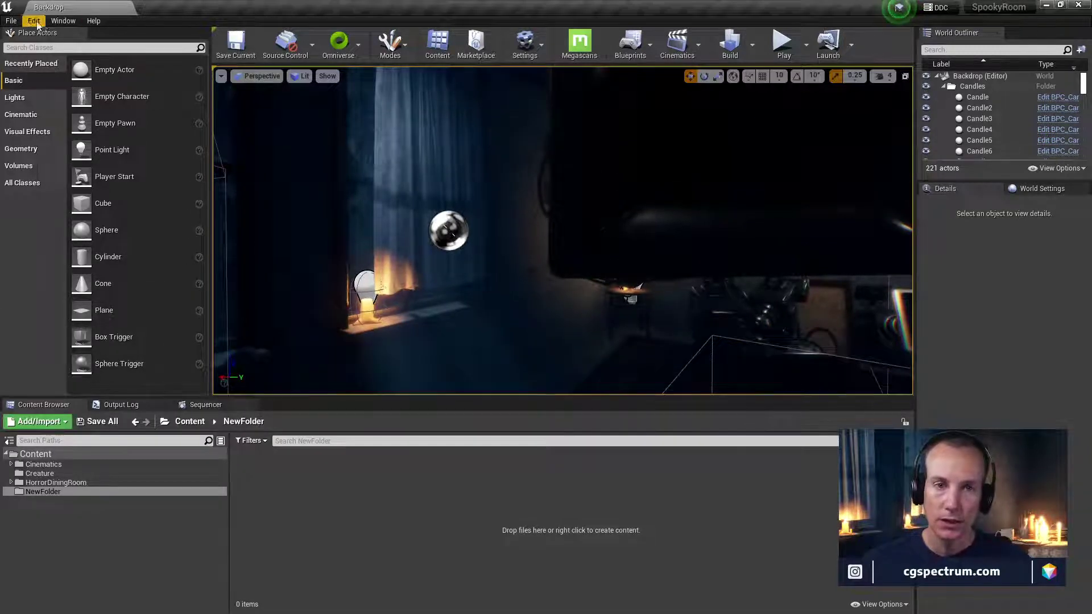
# Start exporting the entire Backdrop level with the Universe Scene Description Binary File (*.usd) type
pyautogui.click(10, 20)
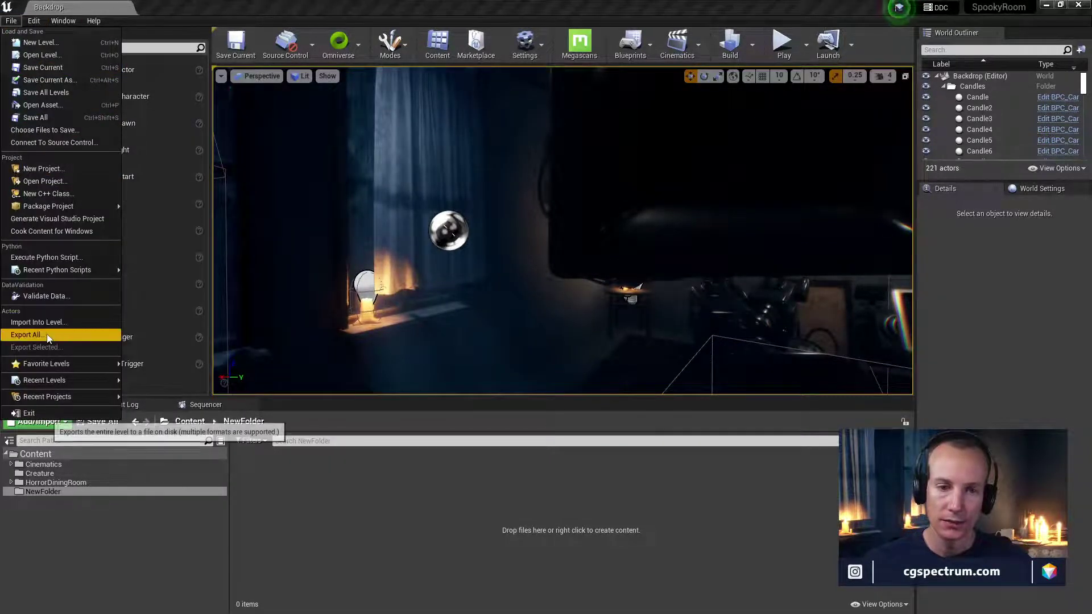
pyautogui.click(27, 334)
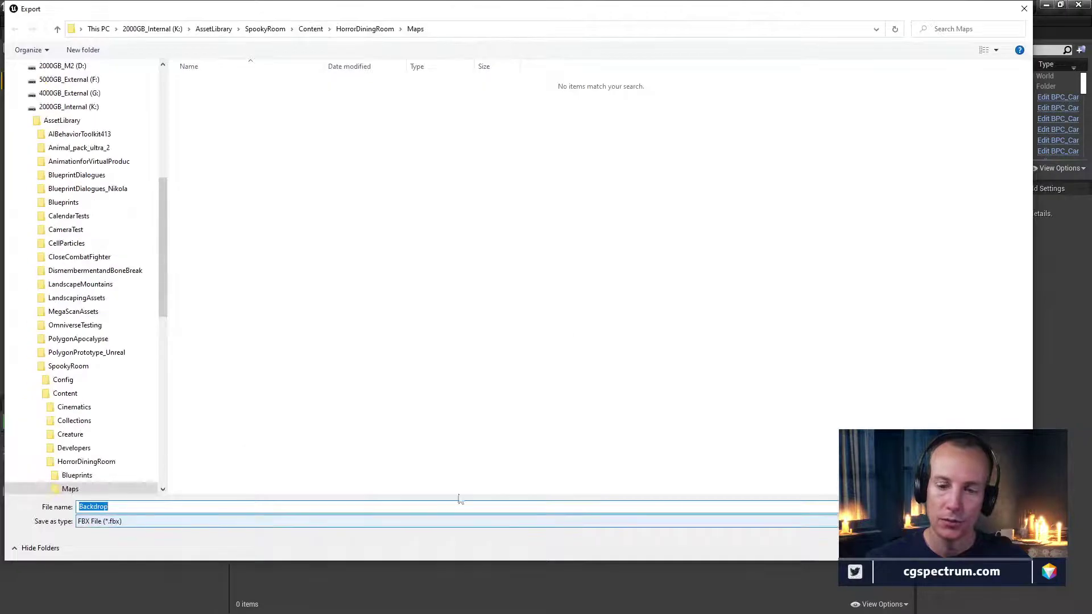
pyautogui.click(615, 523)
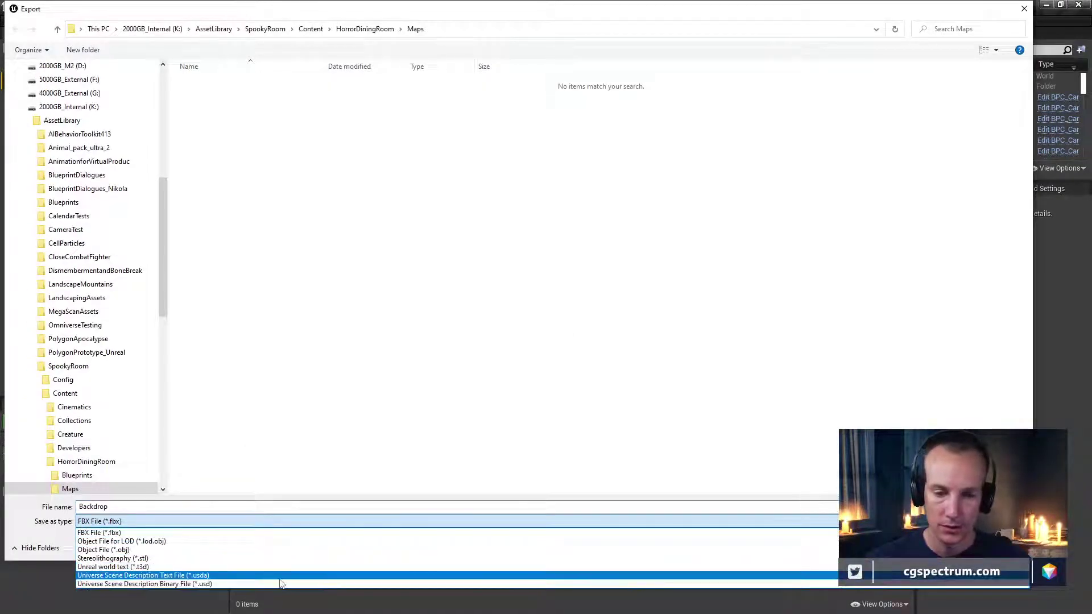
pyautogui.click(191, 585)
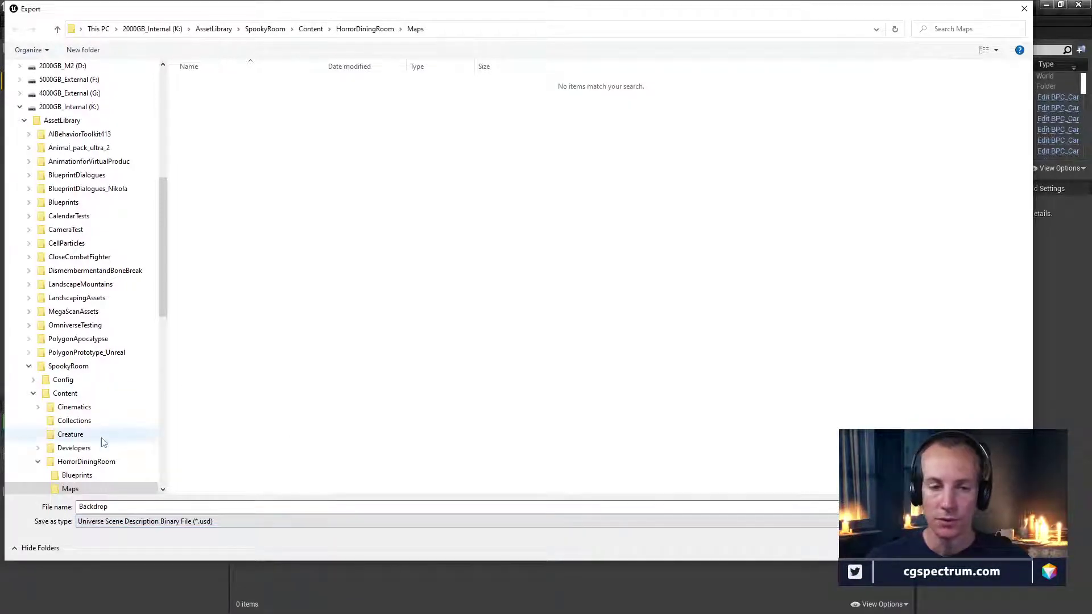
# Export the level to the HorrorDiningRoom folder as Backdrop_Export, with Export as Y-up Axis enabled
pyautogui.scroll(-2, 74, 437)
pyautogui.click(69, 407)
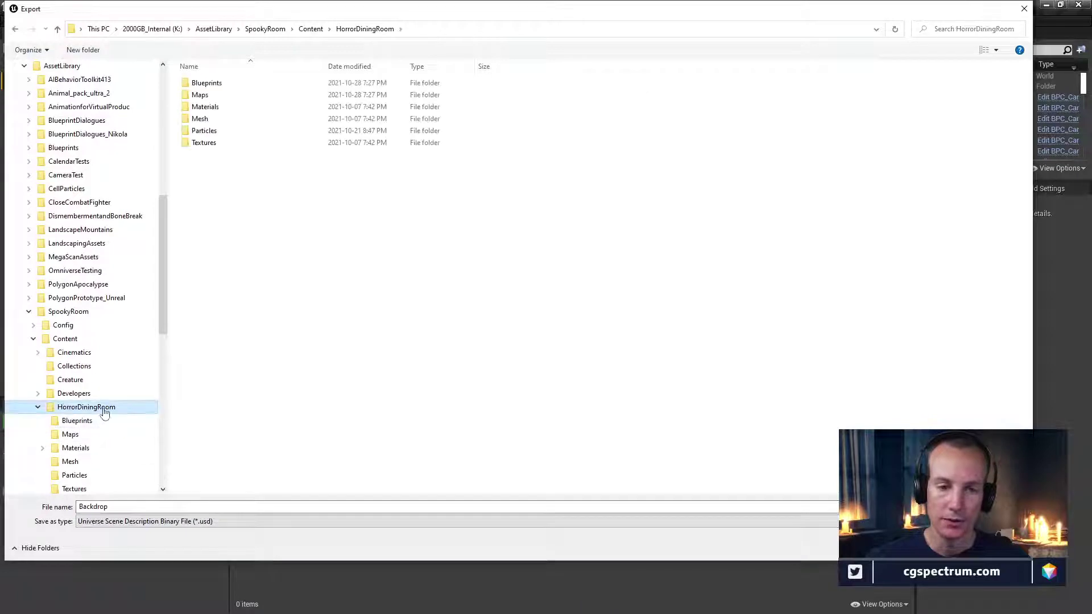
pyautogui.scroll(-1, 67, 431)
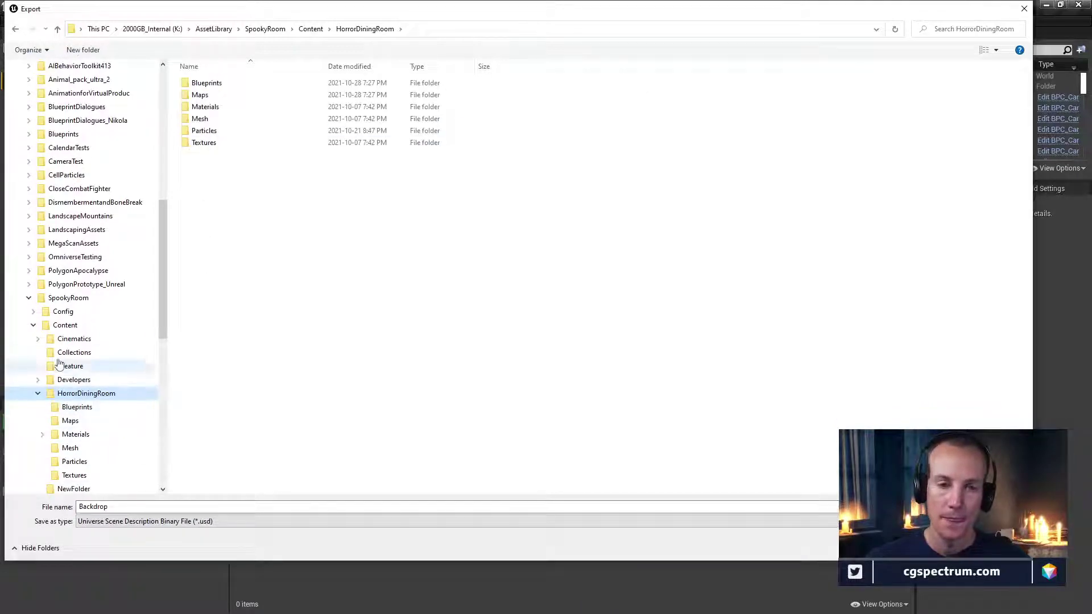
pyautogui.doubleClick(132, 506)
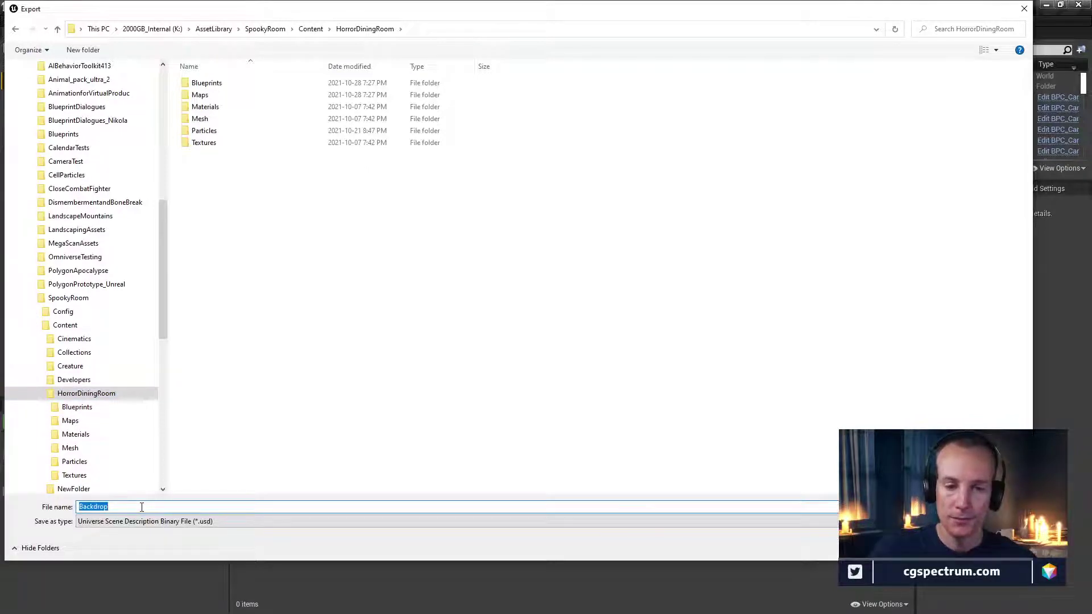
pyautogui.click(141, 507)
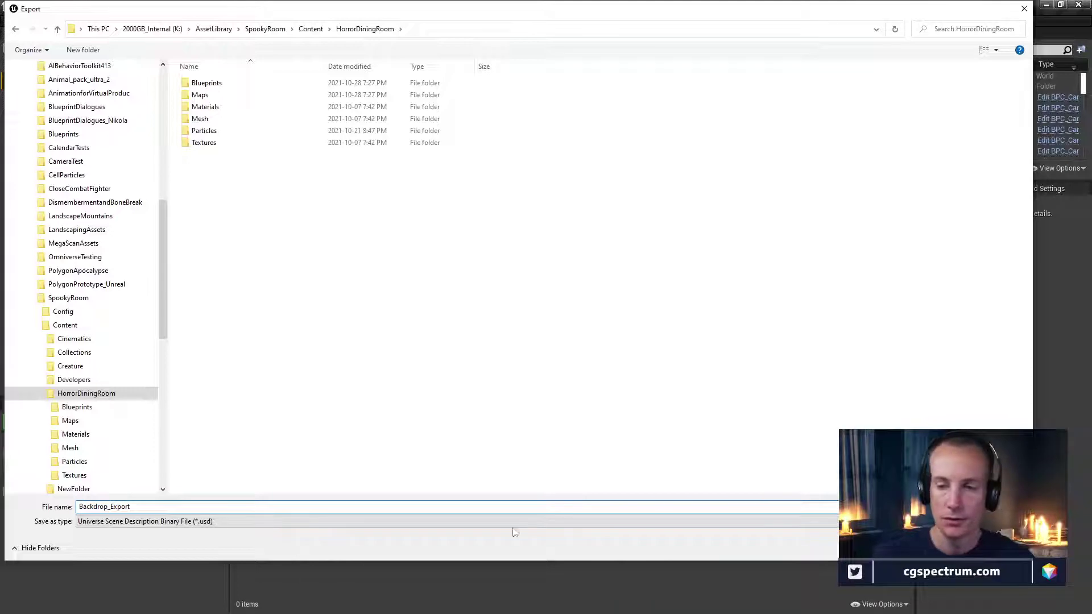
pyautogui.press('Return')
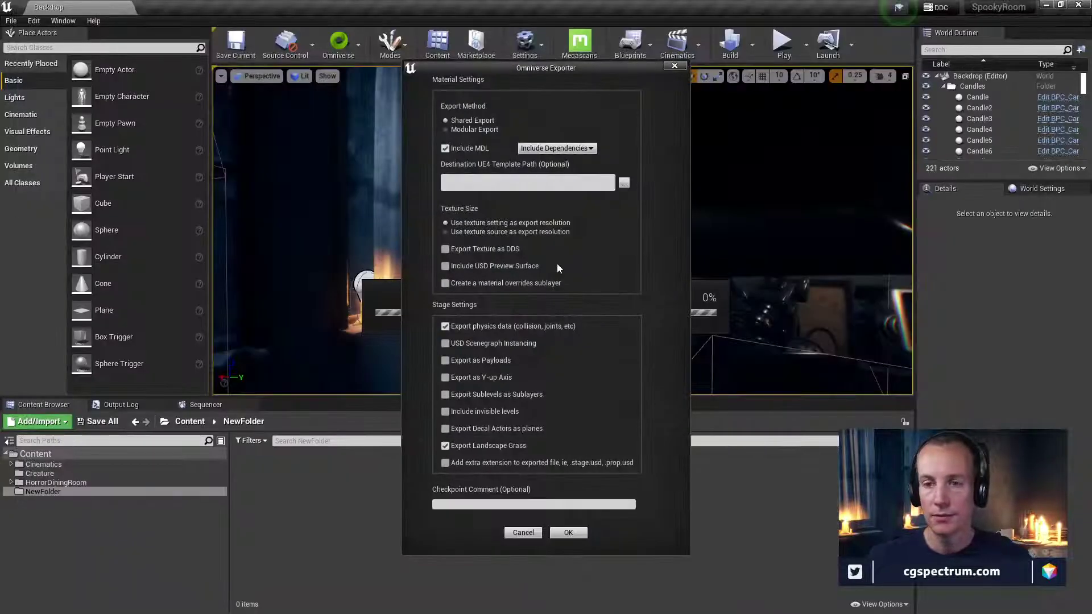
pyautogui.click(445, 377)
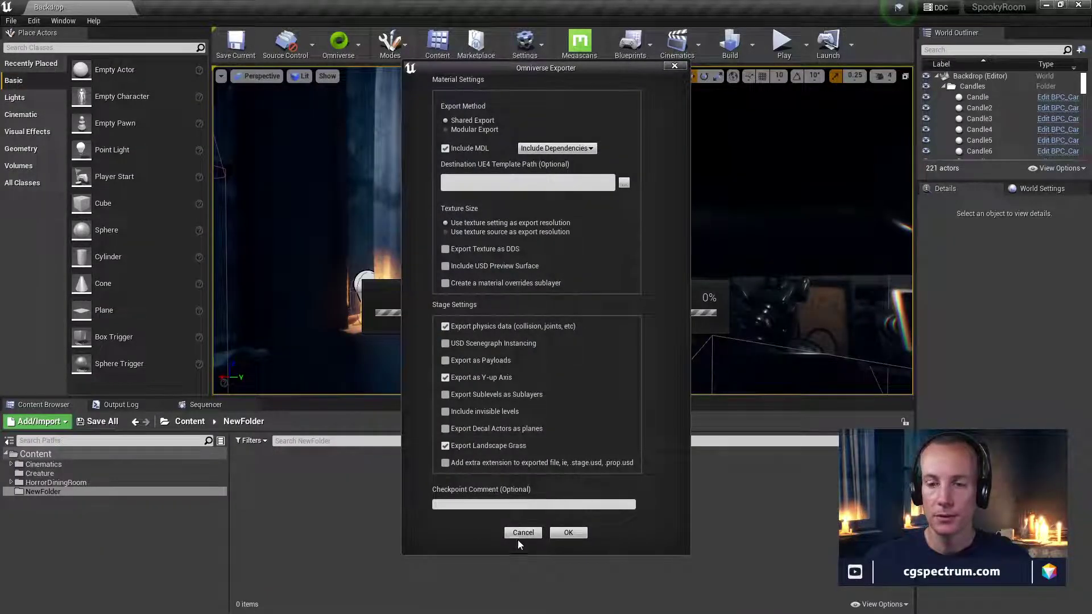
pyautogui.click(568, 532)
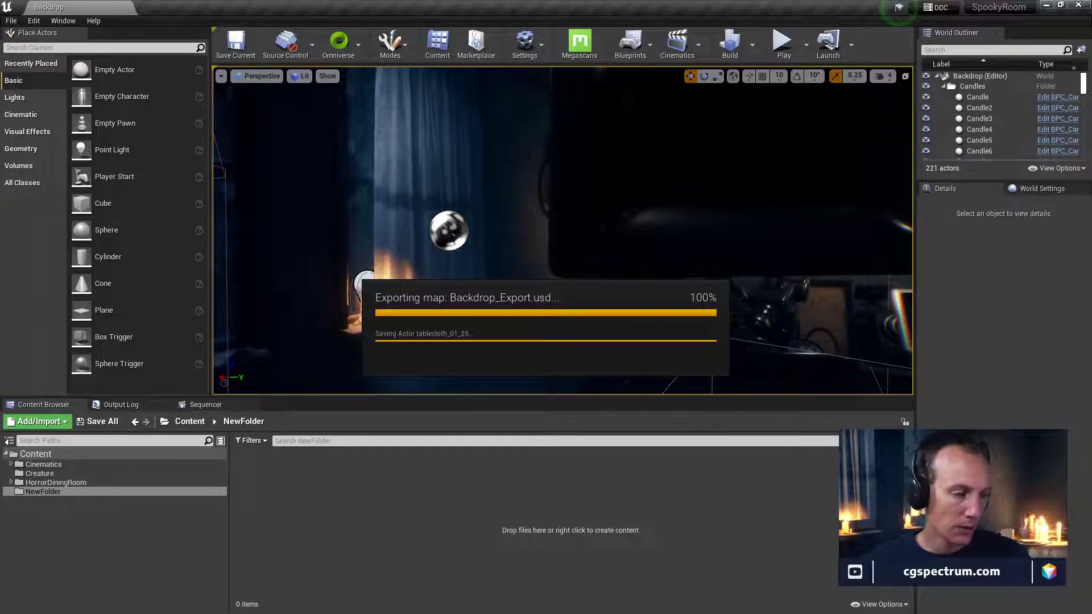
# Switch to the Omniverse Launcher, open its Learn tutorials page in the browser, and maximise the browser window
pyautogui.hotkey('alt', 'Tab')
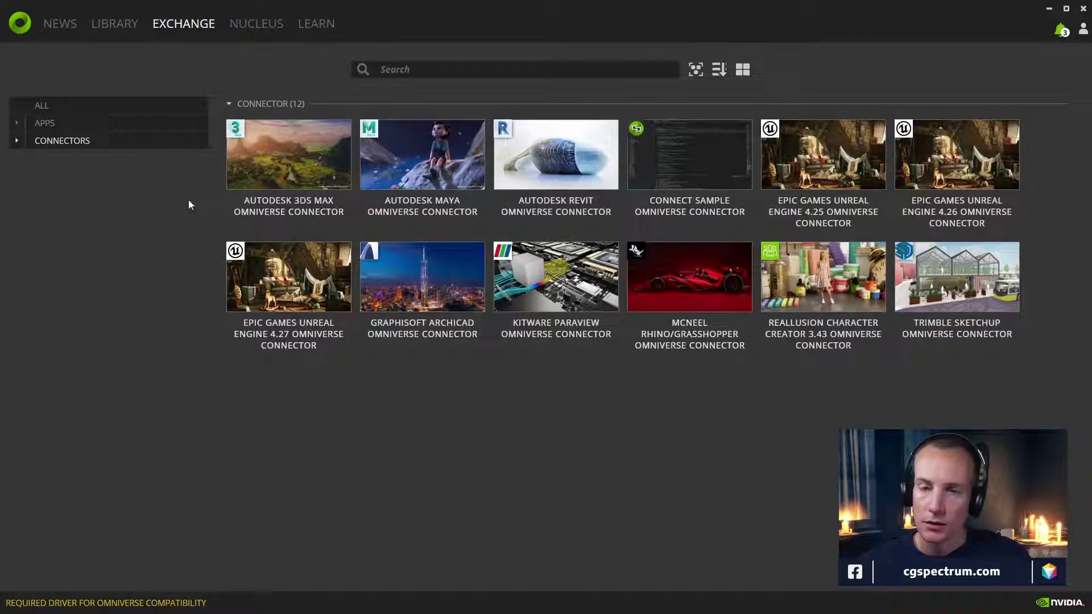
pyautogui.click(316, 26)
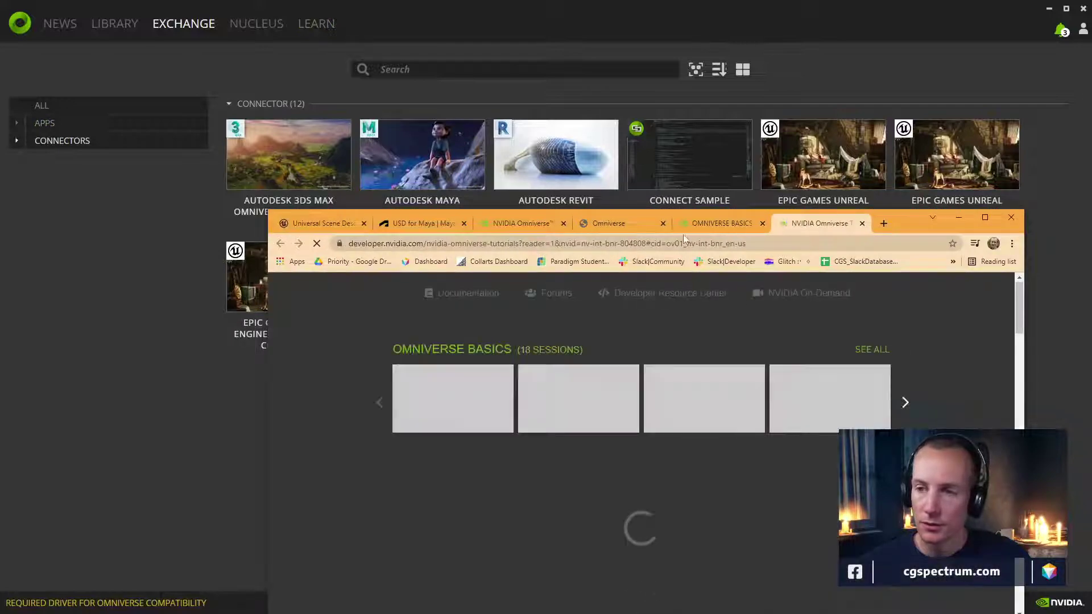
pyautogui.click(698, 222)
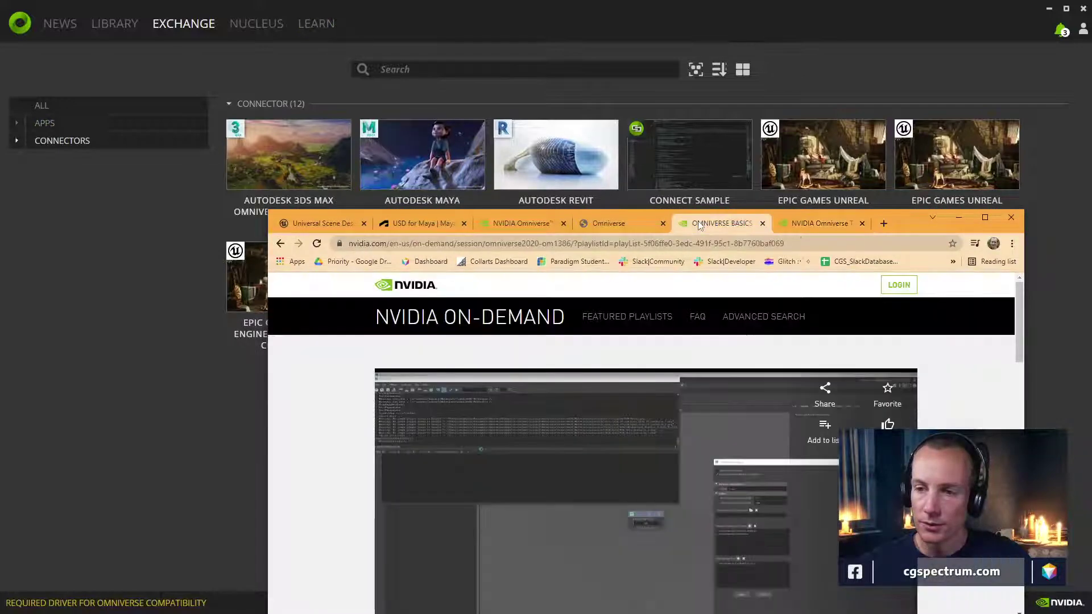
pyautogui.click(808, 224)
pyautogui.doubleClick(900, 226)
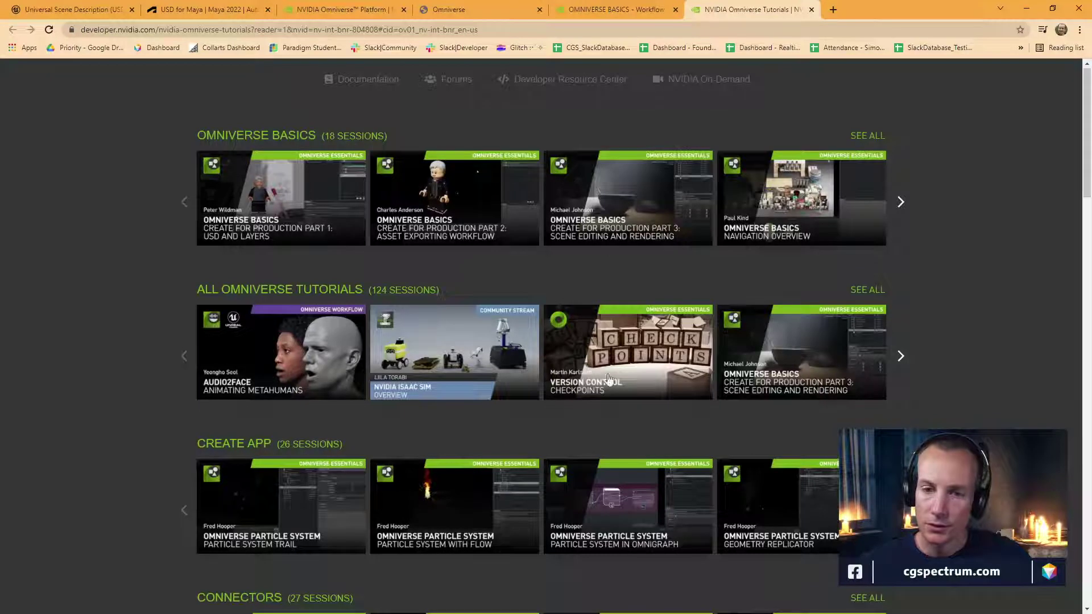
# Look through the Omniverse tutorial categories, from Omniverse Basics down to the GTC 2021 sessions
pyautogui.scroll(-1, 912, 293)
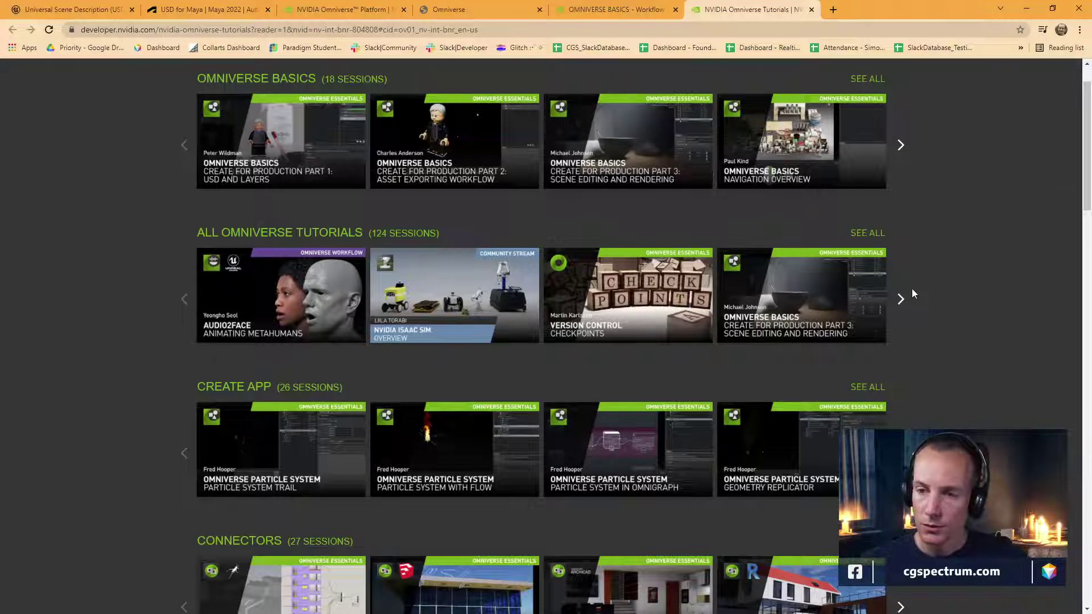
pyautogui.scroll(-1, 912, 289)
pyautogui.scroll(-1, 912, 289)
pyautogui.scroll(1, 912, 290)
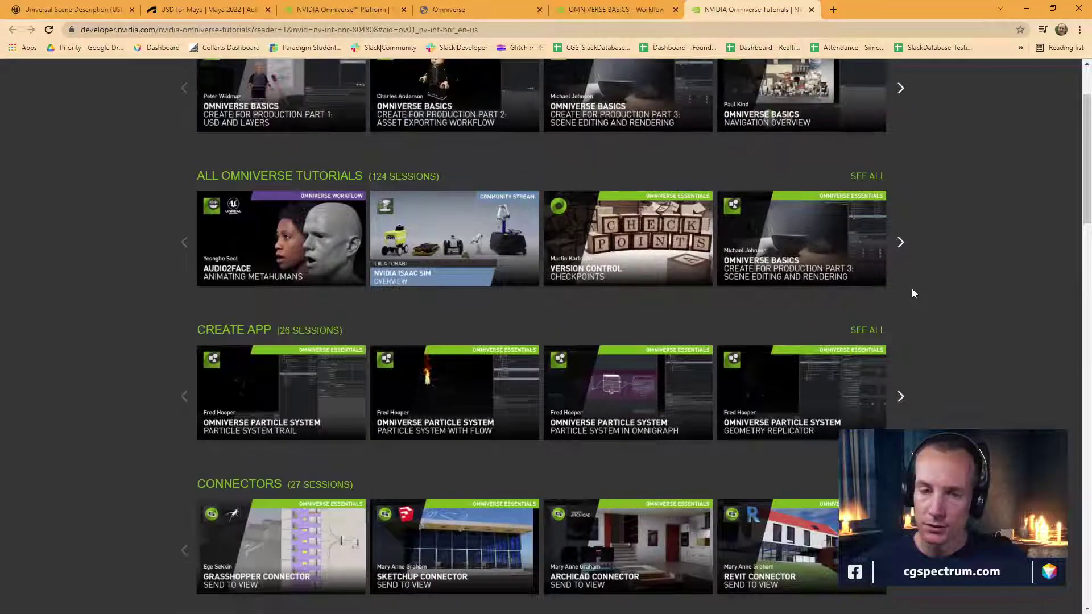
pyautogui.scroll(-2, 912, 290)
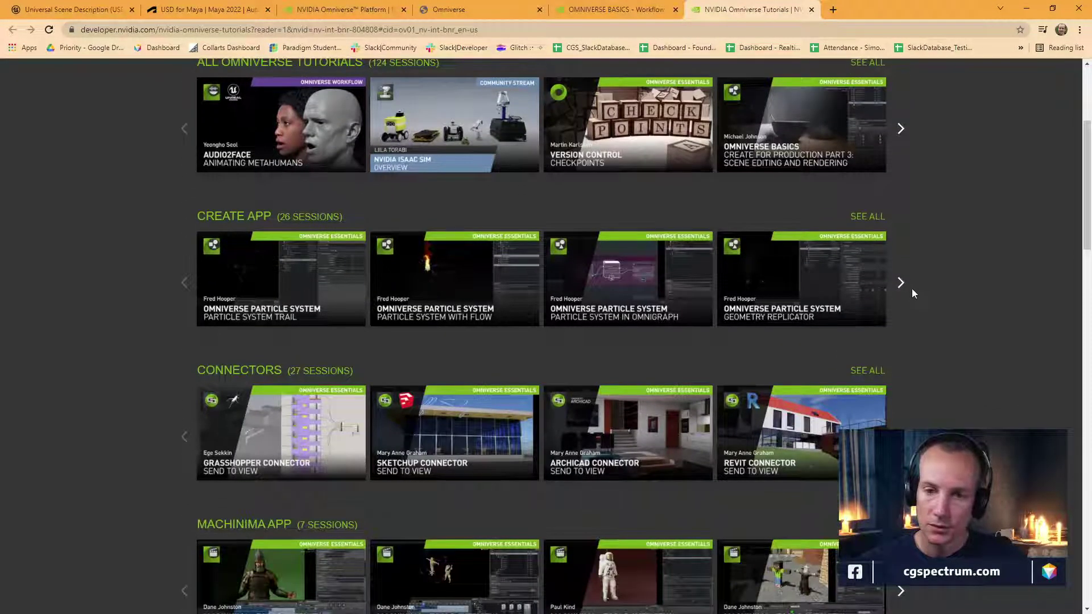
pyautogui.scroll(-3, 912, 293)
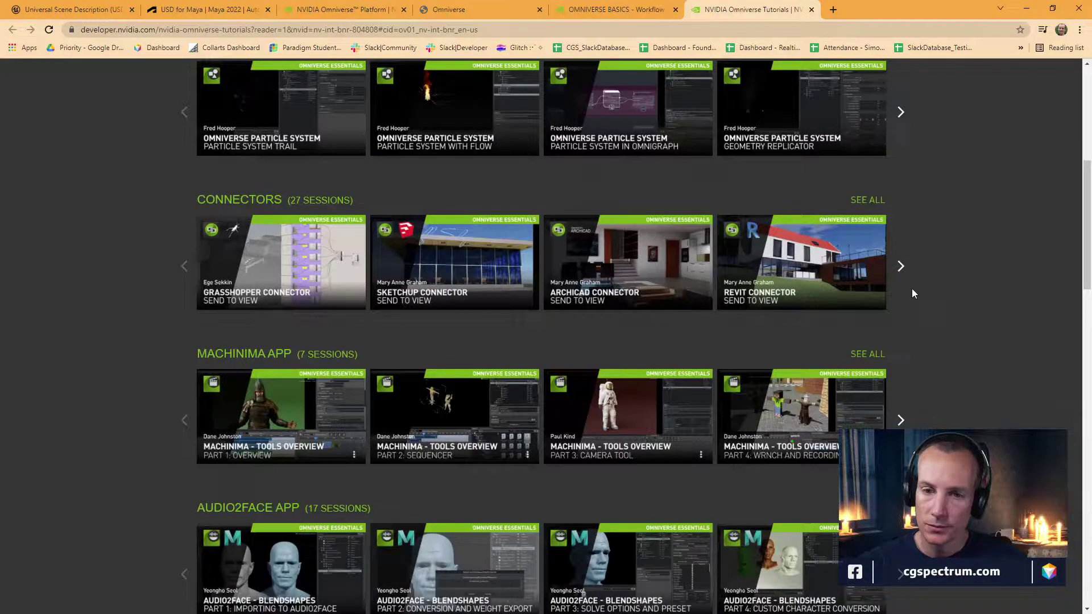
pyautogui.scroll(-1, 912, 294)
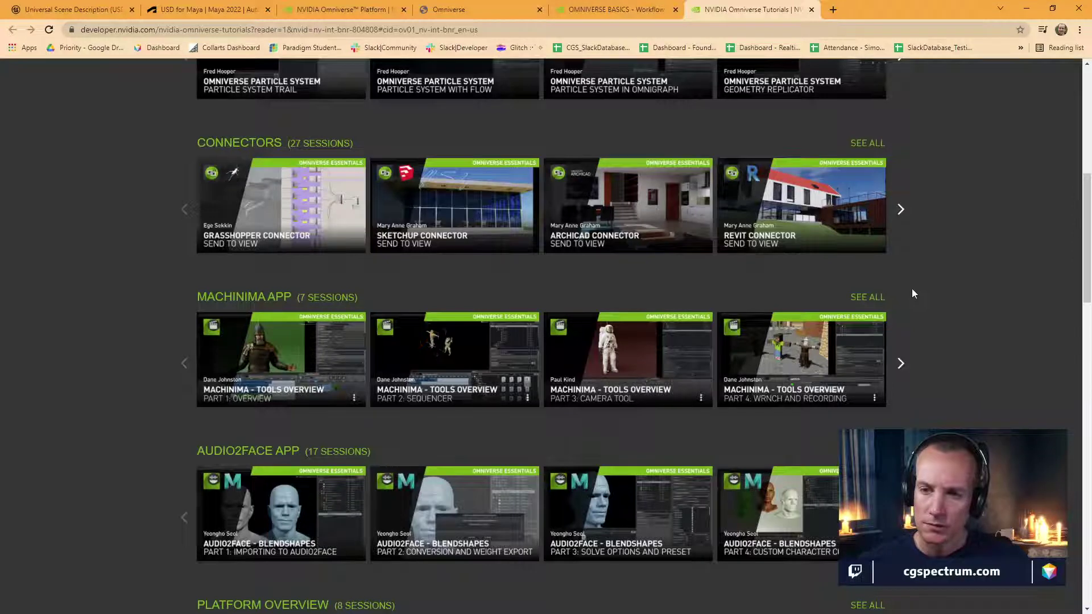
pyautogui.scroll(-3, 912, 290)
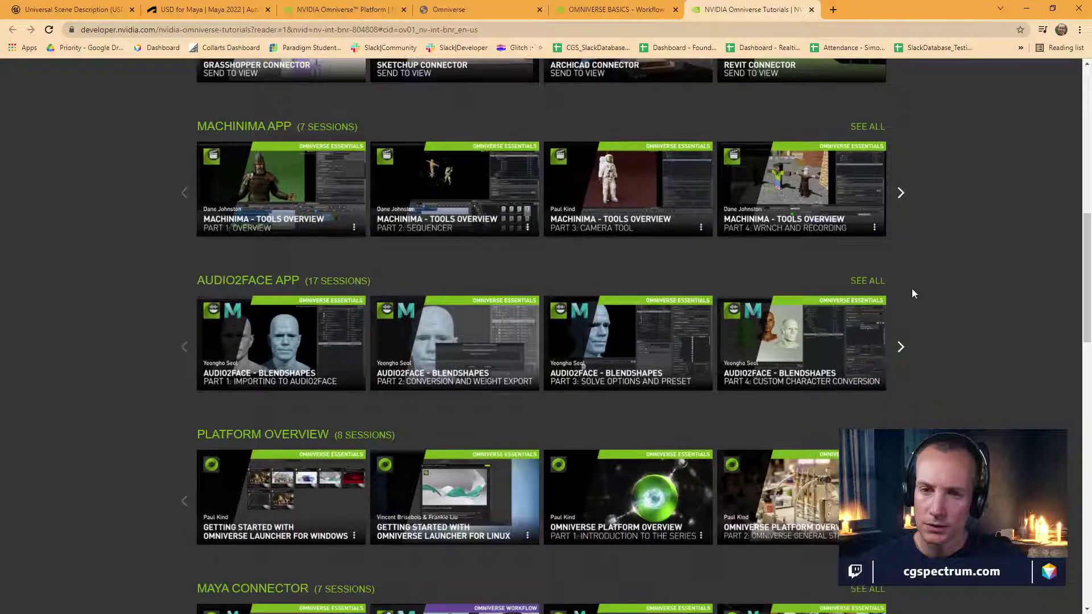
pyautogui.scroll(-5, 912, 291)
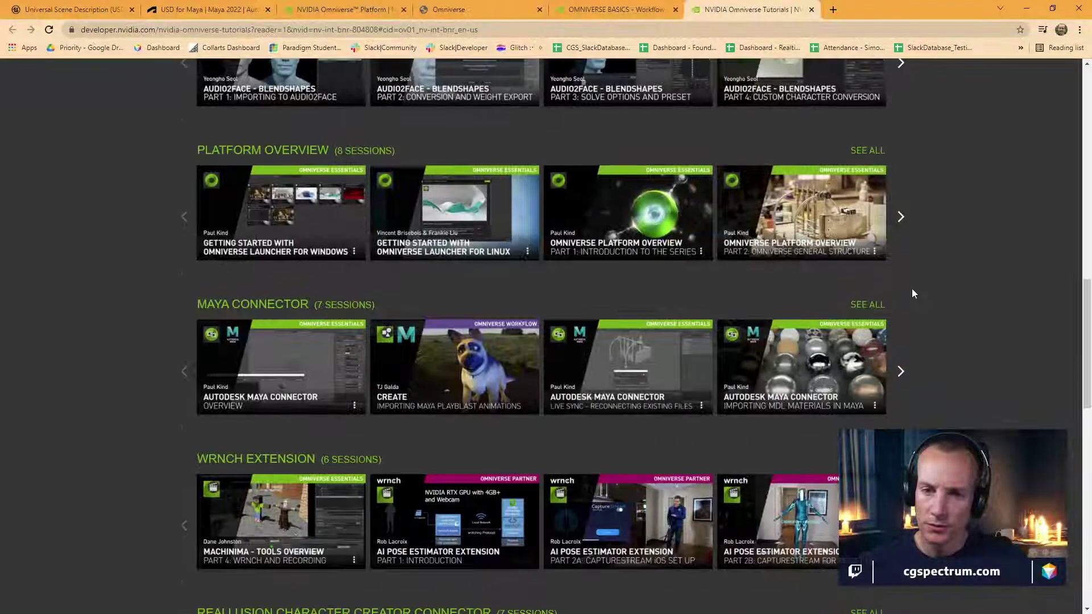
pyautogui.scroll(-2, 912, 294)
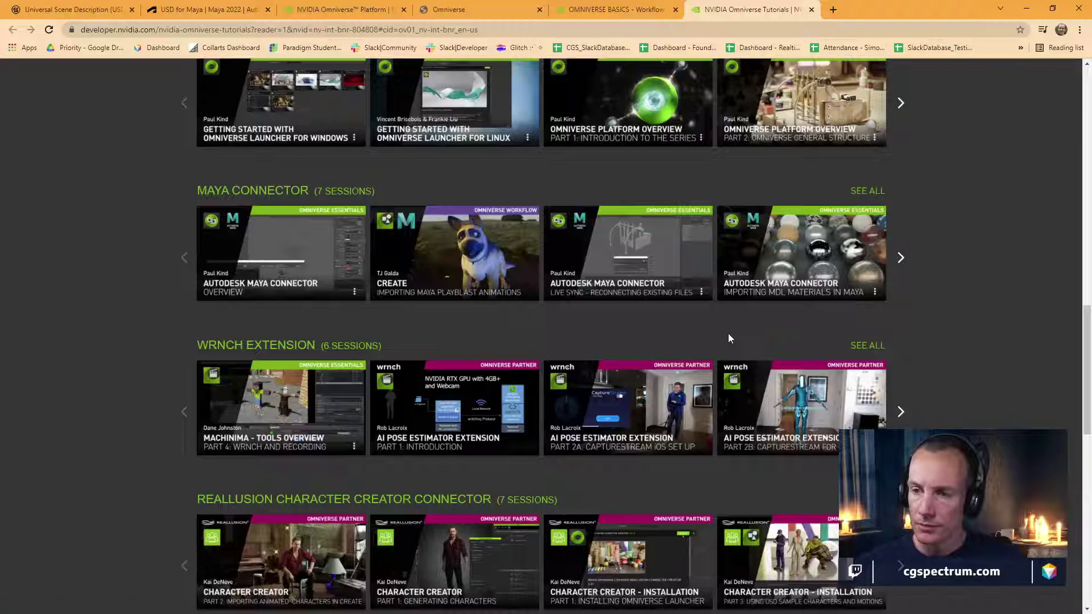
pyautogui.scroll(-2, 532, 332)
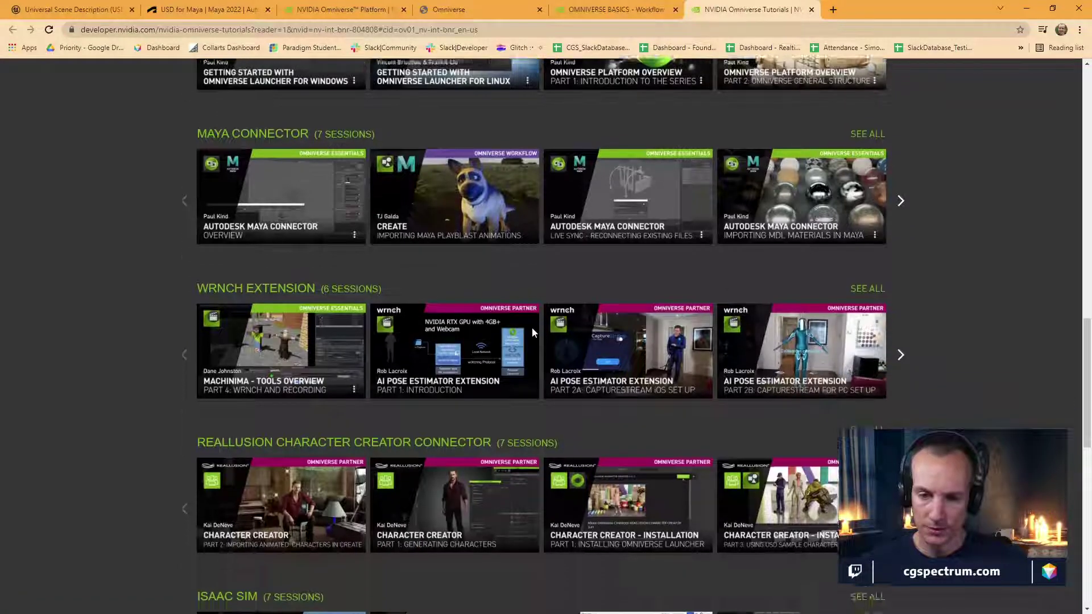
pyautogui.scroll(-1, 533, 339)
pyautogui.scroll(-9, 534, 341)
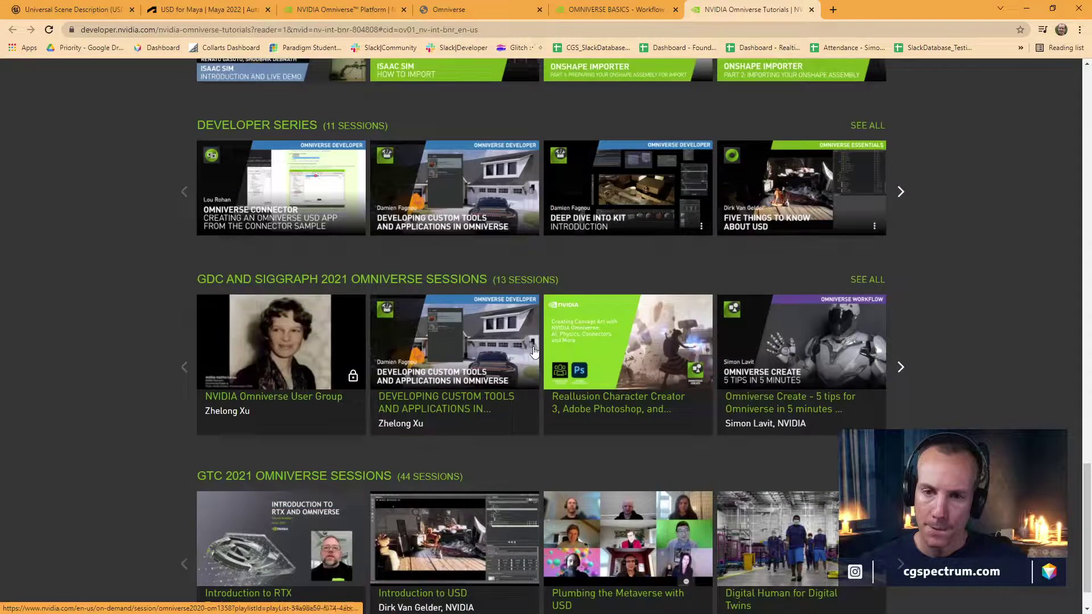
pyautogui.scroll(-1, 534, 351)
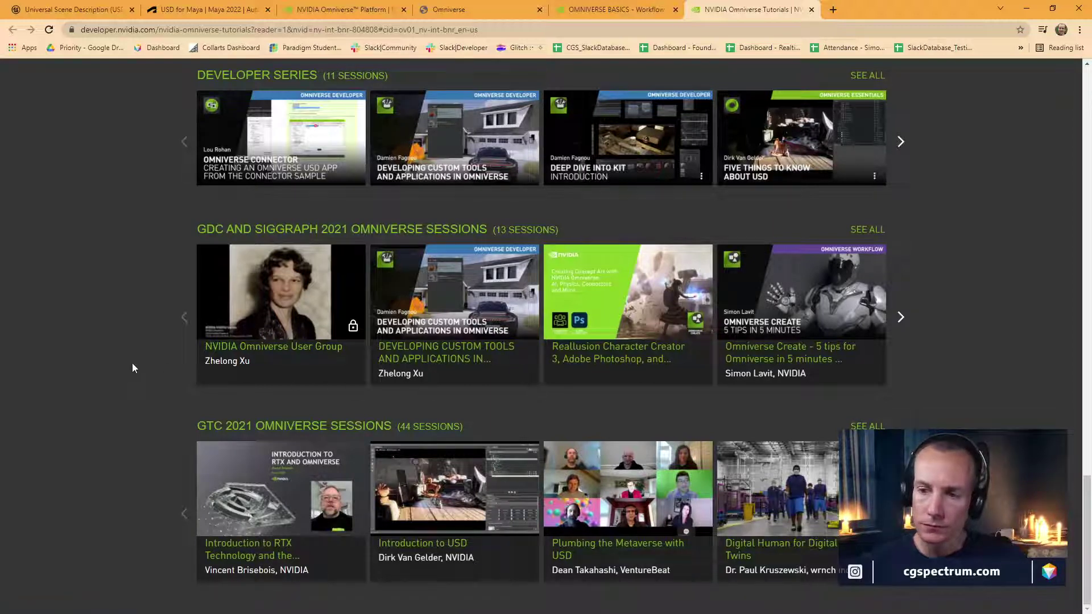
# Open the Omniverse Create 5 tips in 5 minutes session and play its video in full screen
pyautogui.click(773, 357)
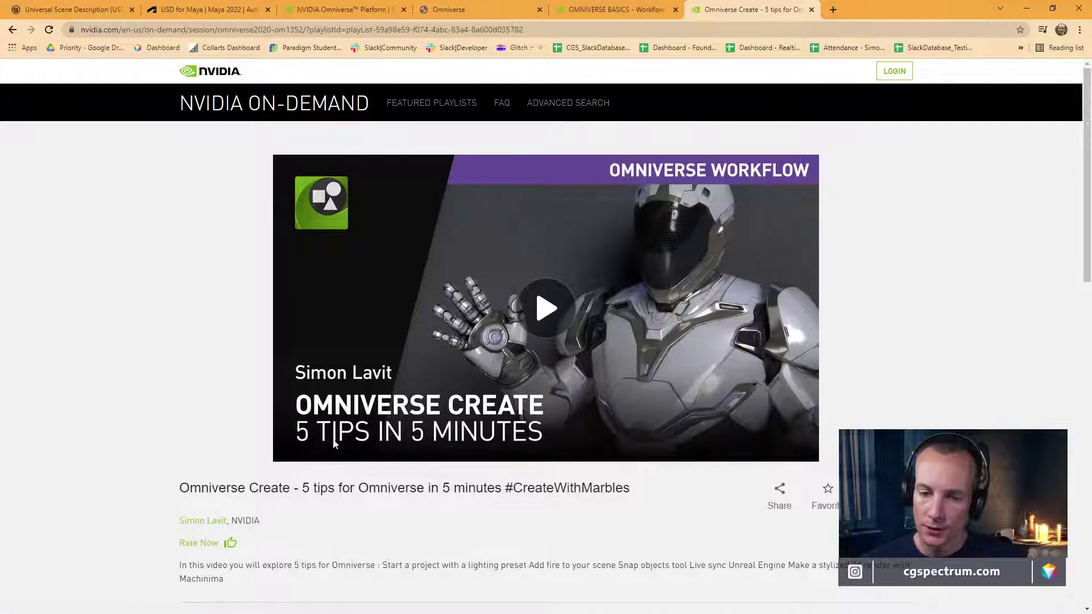
pyautogui.click(554, 312)
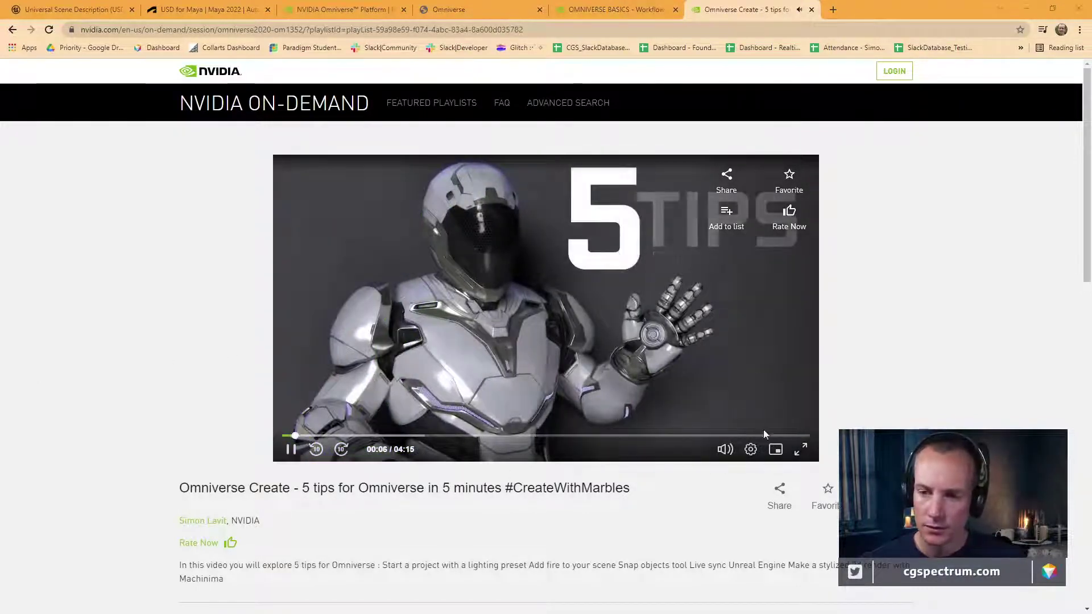
pyautogui.click(800, 449)
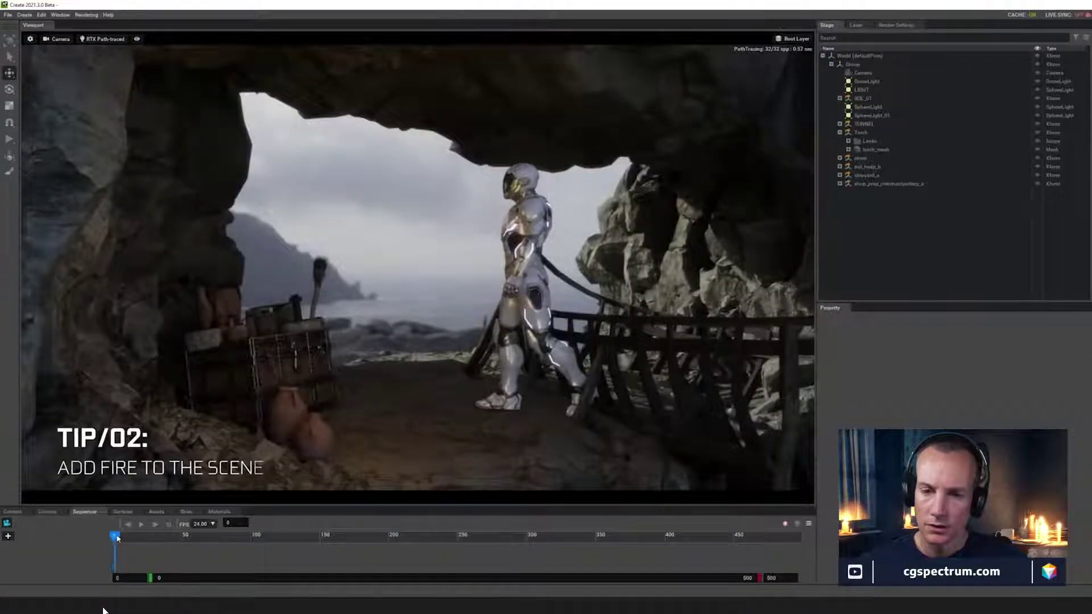
# Skim the Omniverse Create tips video through the tips on adding fire to the scene and snapping objects
pyautogui.moveTo(136, 546); pyautogui.dragTo(184, 547)
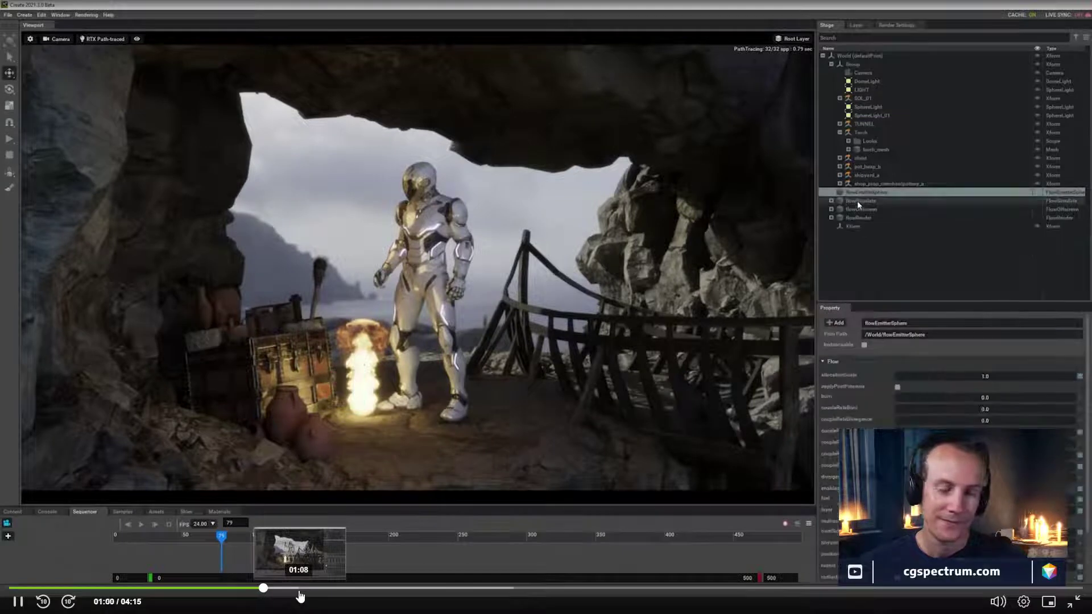
pyautogui.click(389, 595)
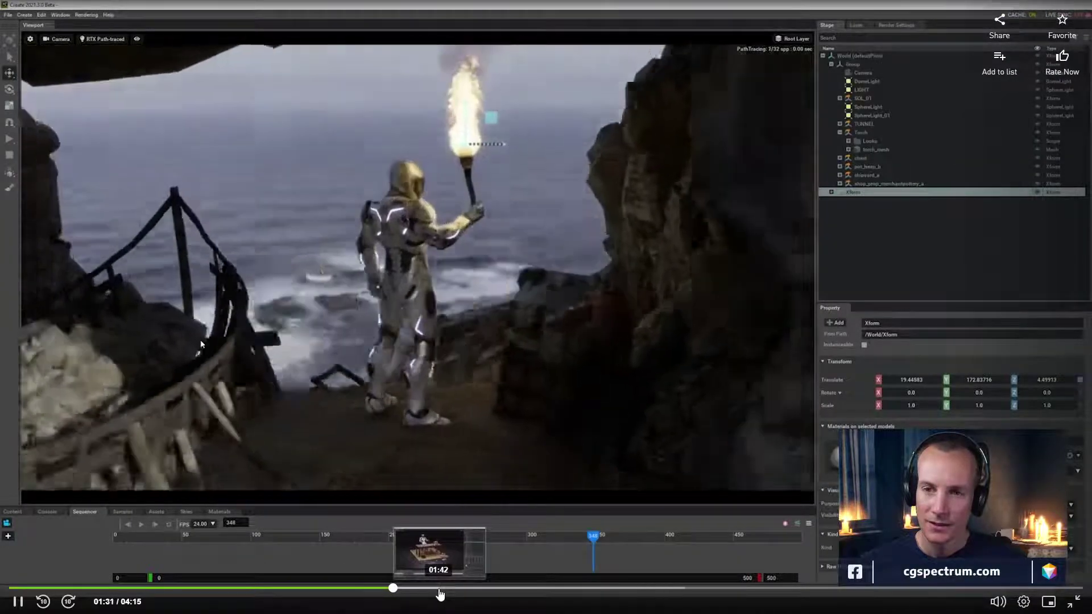
pyautogui.click(440, 595)
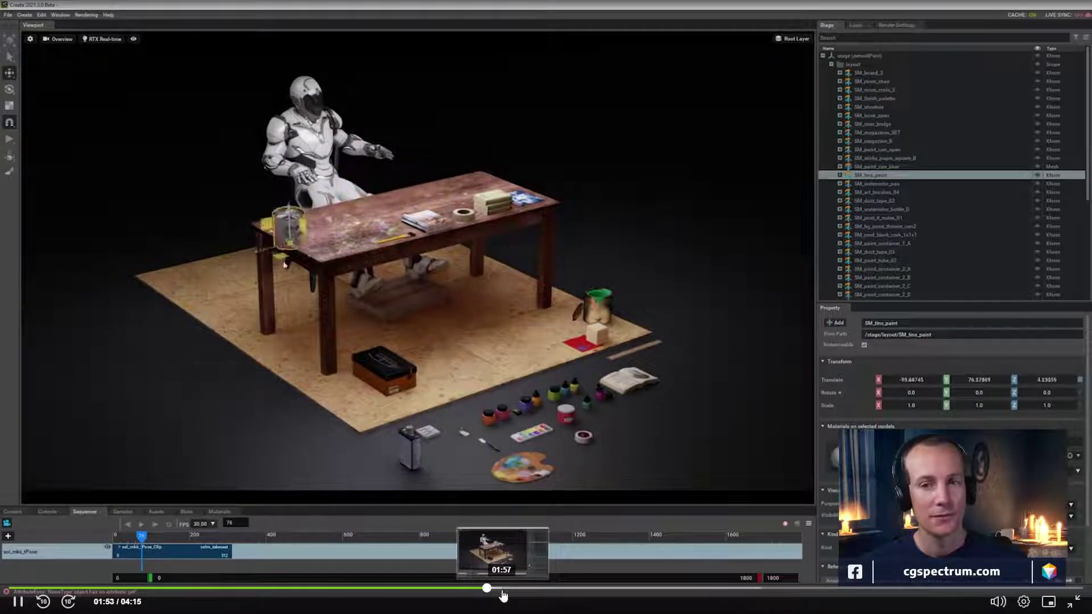
pyautogui.click(537, 589)
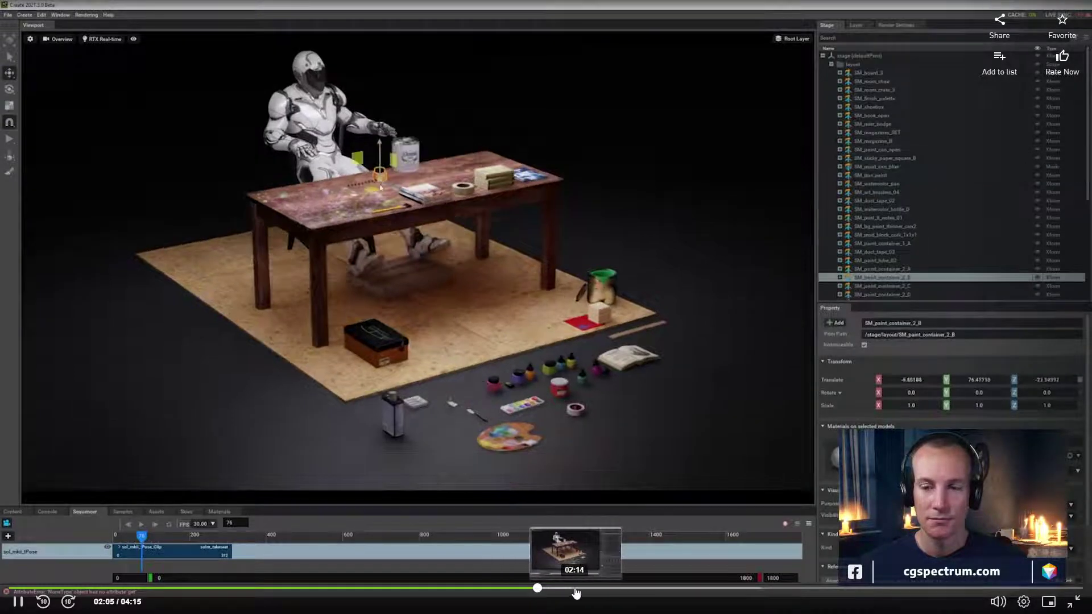
pyautogui.click(578, 589)
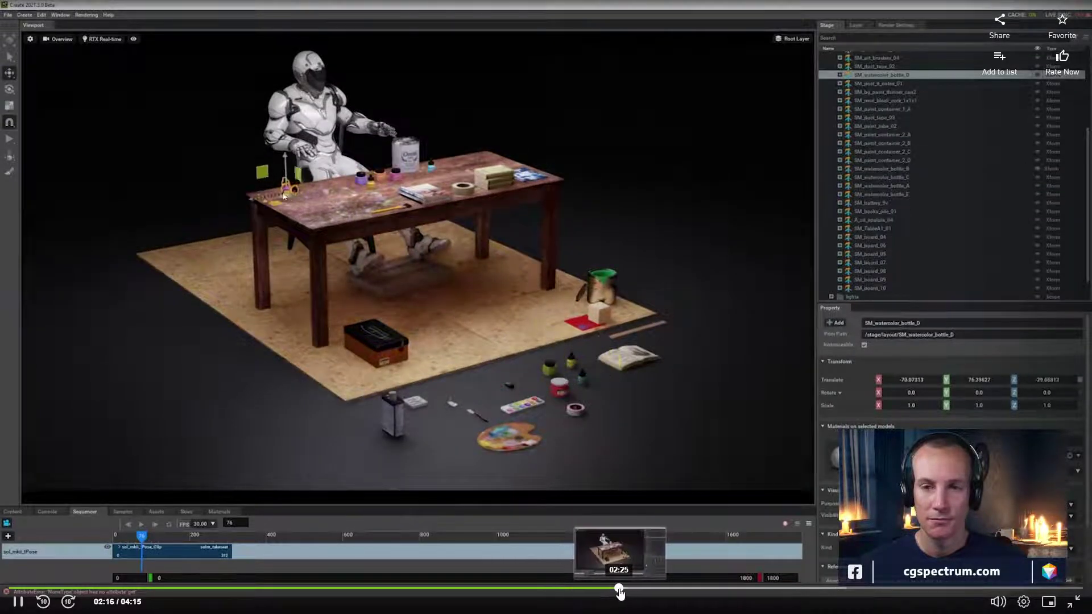
pyautogui.click(618, 589)
pyautogui.click(662, 589)
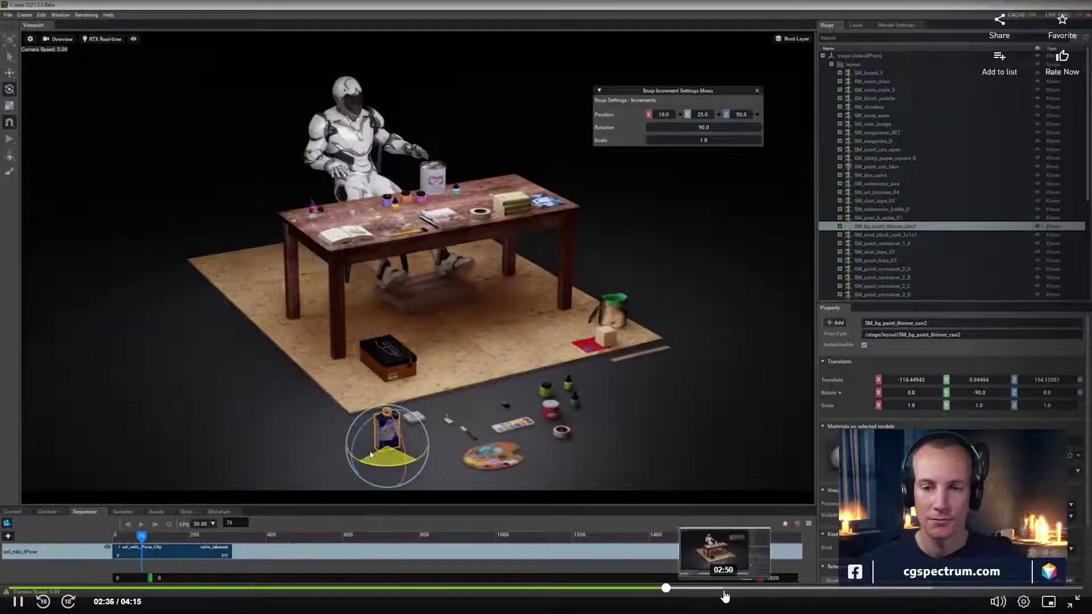
# Skip ahead in the video and watch the tip on live syncing Omniverse Create with Unreal Engine
pyautogui.click(788, 589)
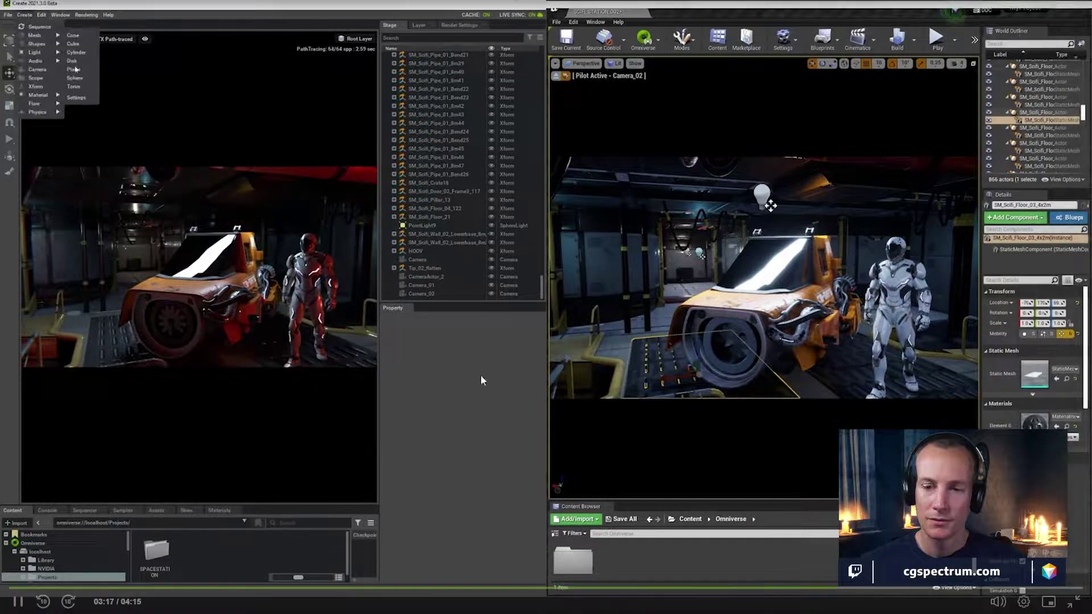
pyautogui.click(810, 587)
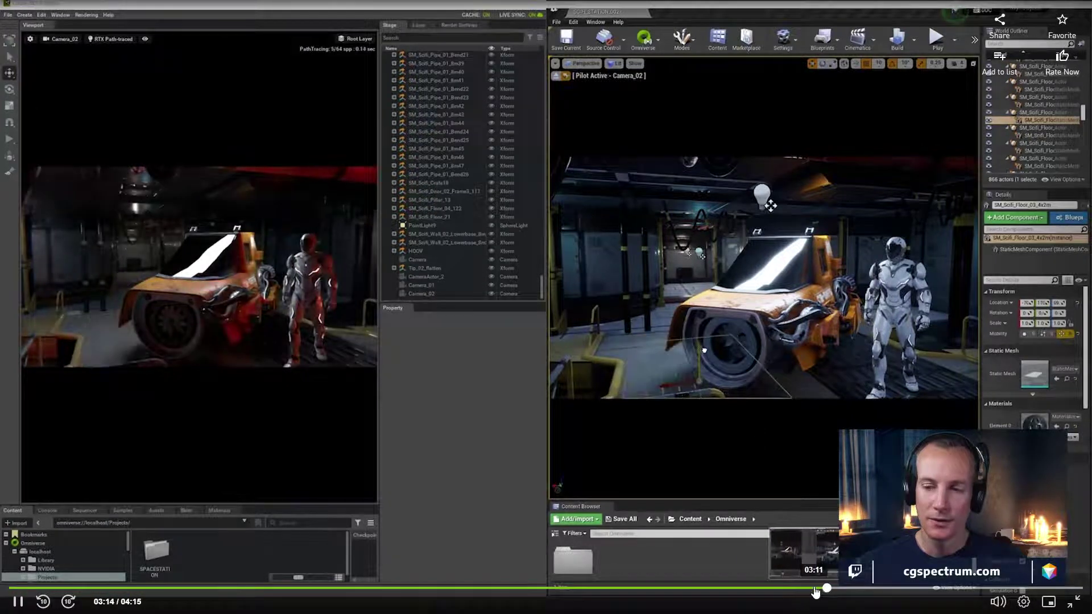
pyautogui.click(756, 587)
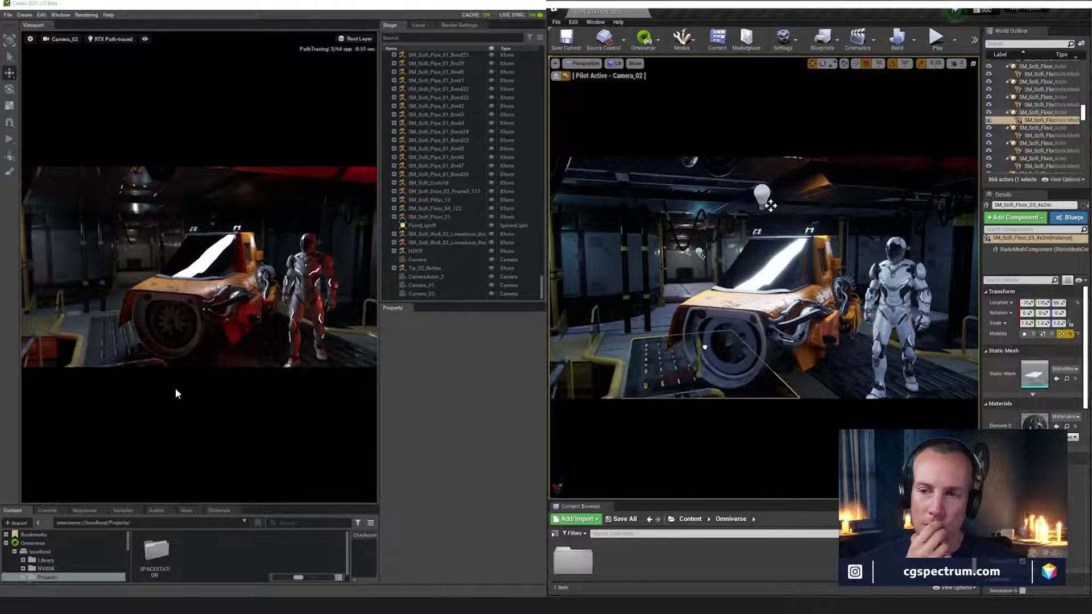
pyautogui.click(24, 14)
pyautogui.moveTo(39, 43)
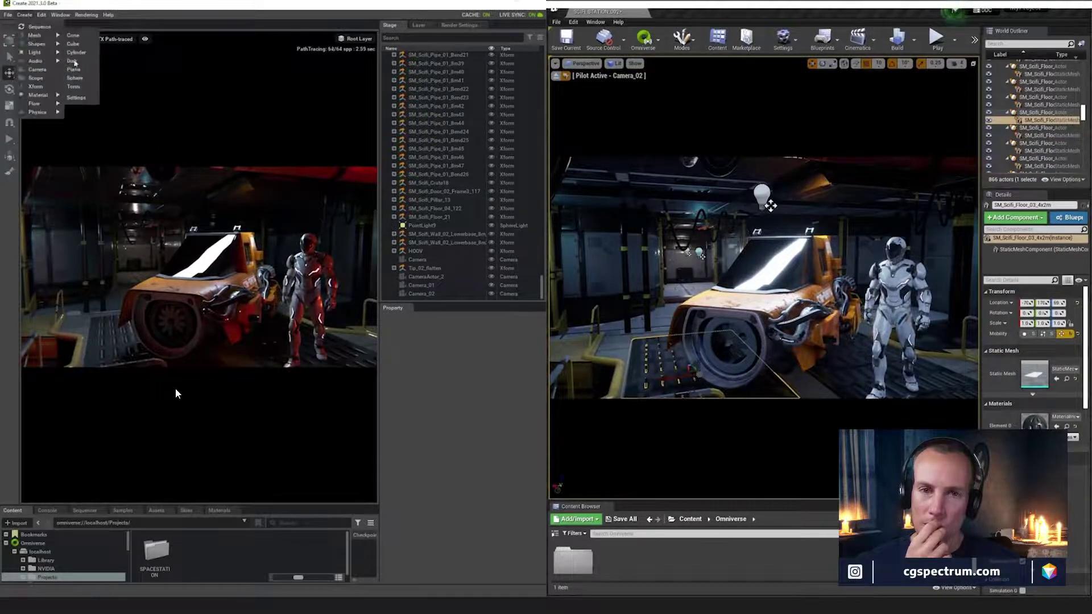
pyautogui.click(74, 79)
pyautogui.moveTo(111, 341); pyautogui.dragTo(104, 218)
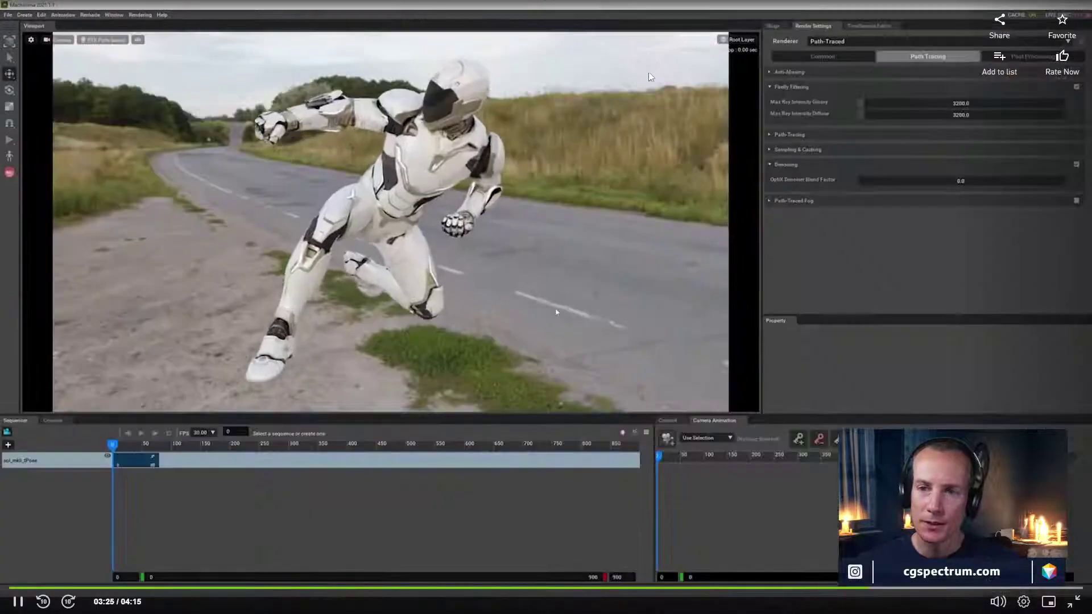
# Skim the Reshade non-photorealistic render tip through to the end of the video and exit full screen
pyautogui.click(90, 14)
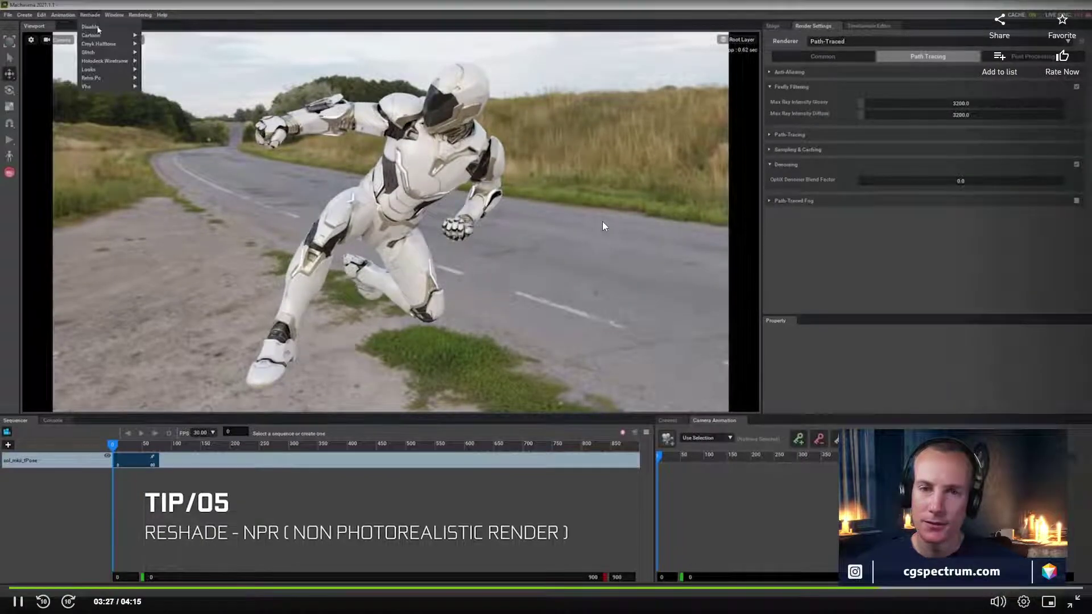
pyautogui.click(158, 47)
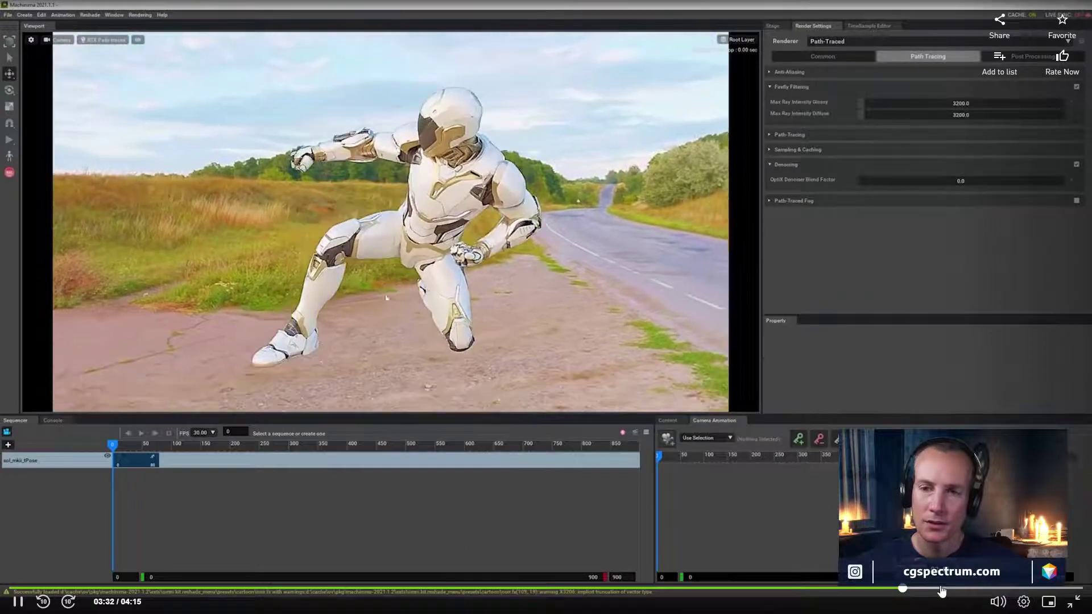
pyautogui.click(941, 591)
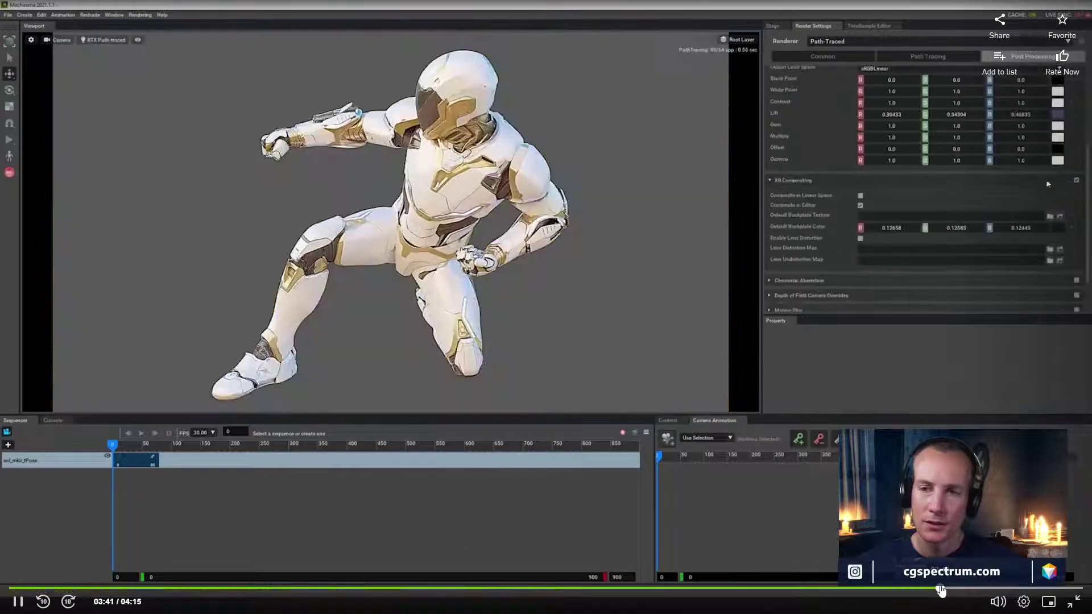
pyautogui.click(975, 589)
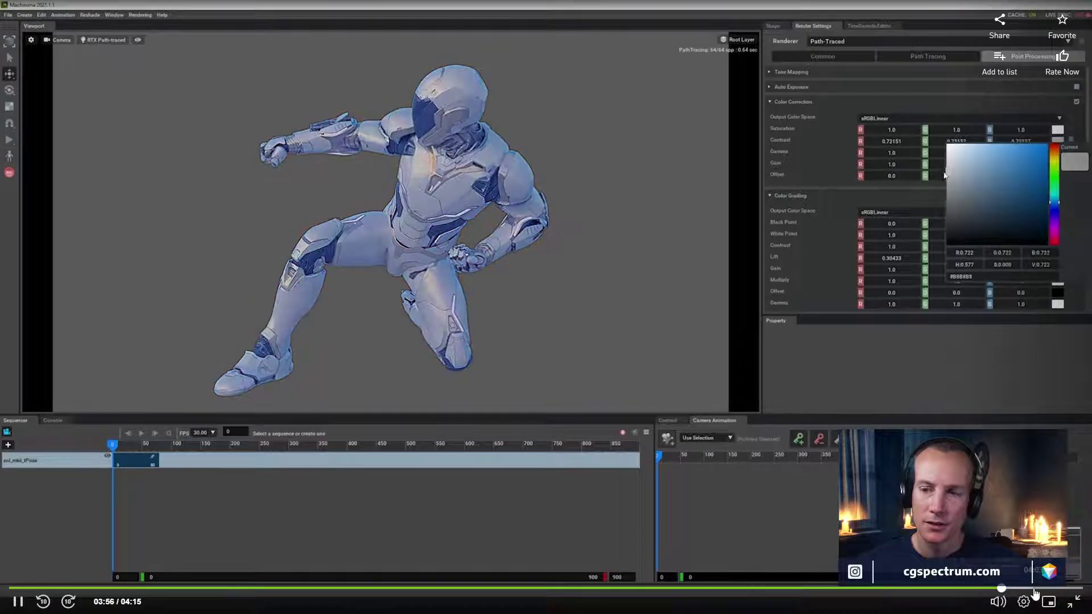
pyautogui.click(1035, 589)
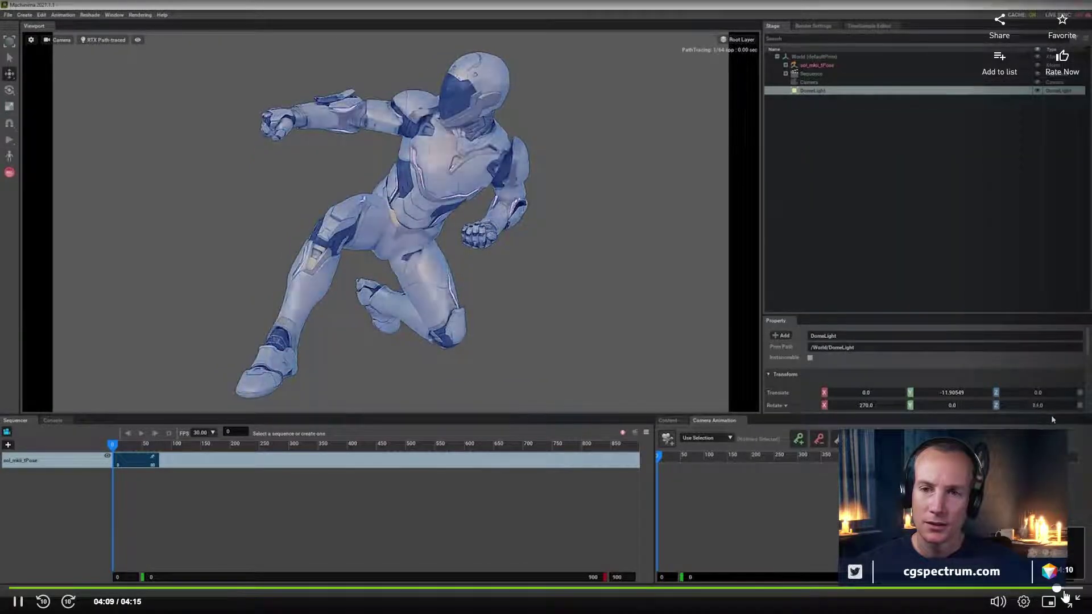
pyautogui.click(1064, 589)
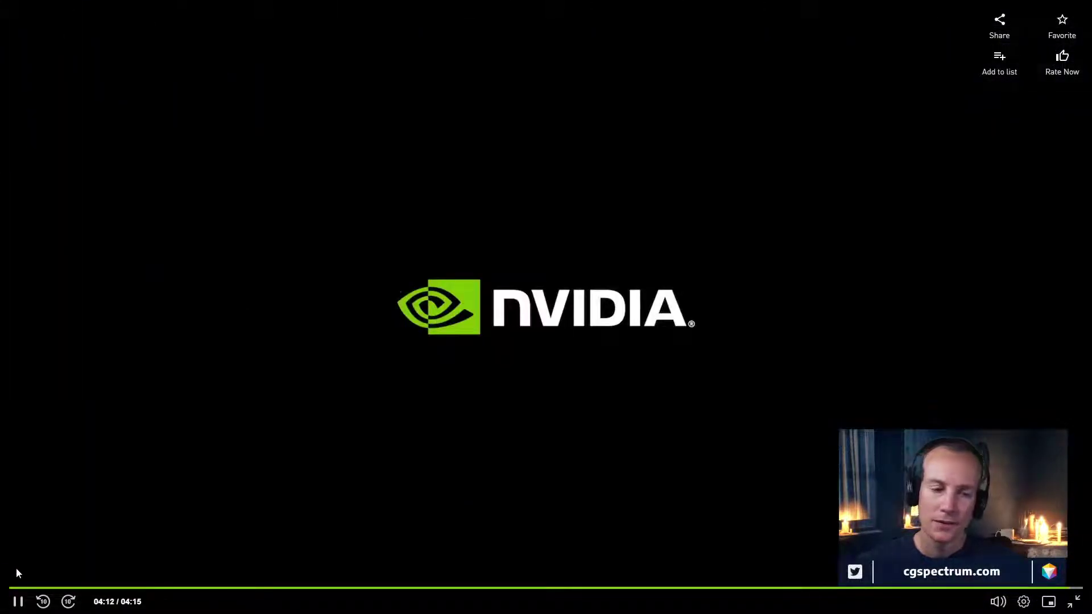
pyautogui.click(1079, 604)
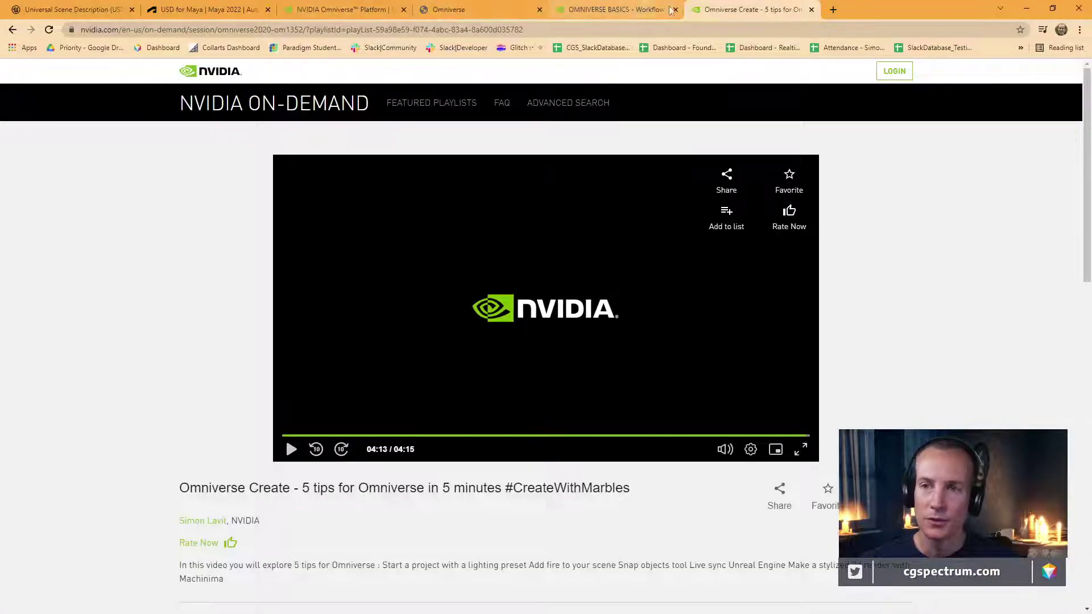
# Switch to the Unreal Editor, close the Omniverse export message log and reduce the editor to a smaller window
pyautogui.moveTo(904, 8); pyautogui.dragTo(674, 77)
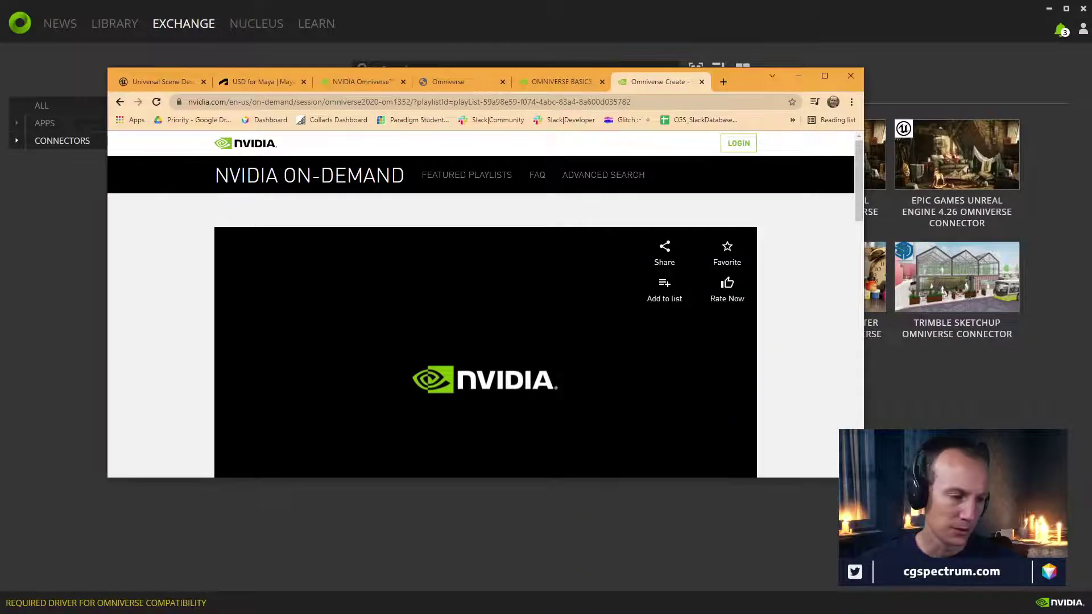
pyautogui.hotkey('alt', 'Tab')
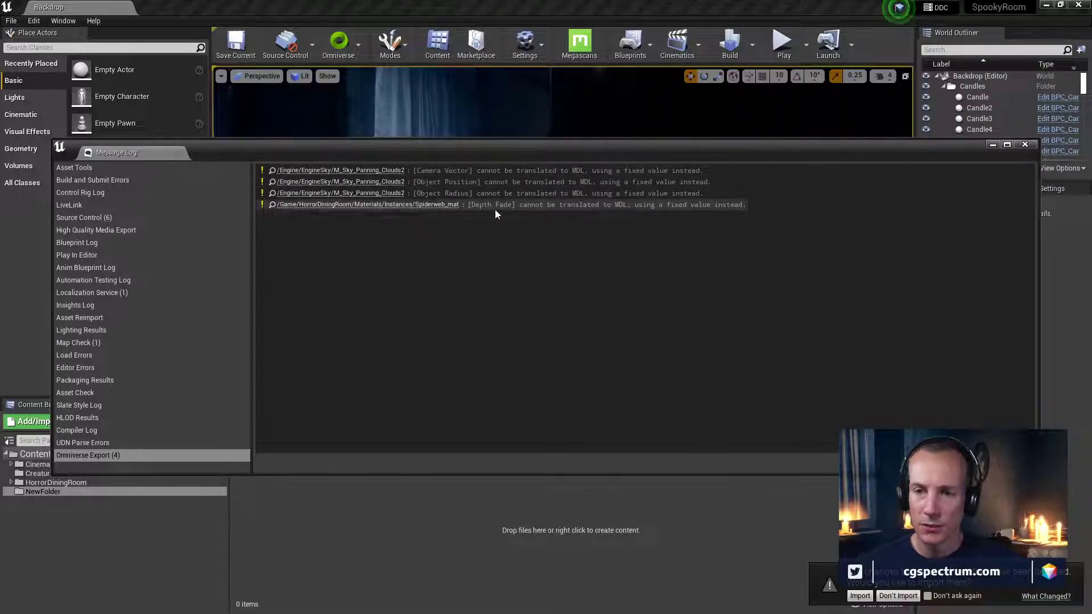
pyautogui.click(1025, 145)
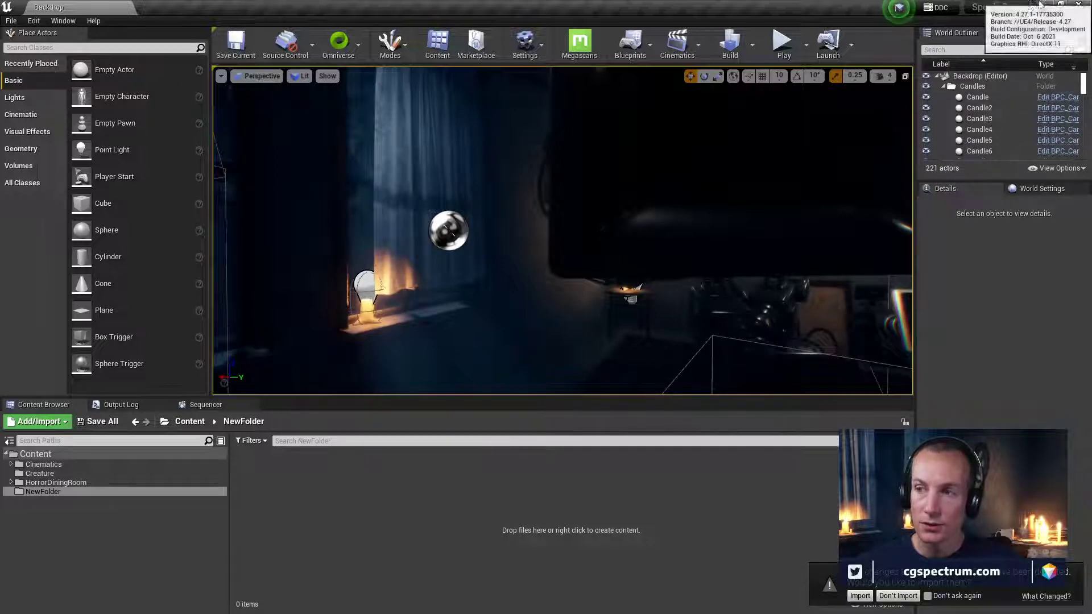
pyautogui.click(978, 35)
pyautogui.moveTo(596, 57); pyautogui.dragTo(617, 87)
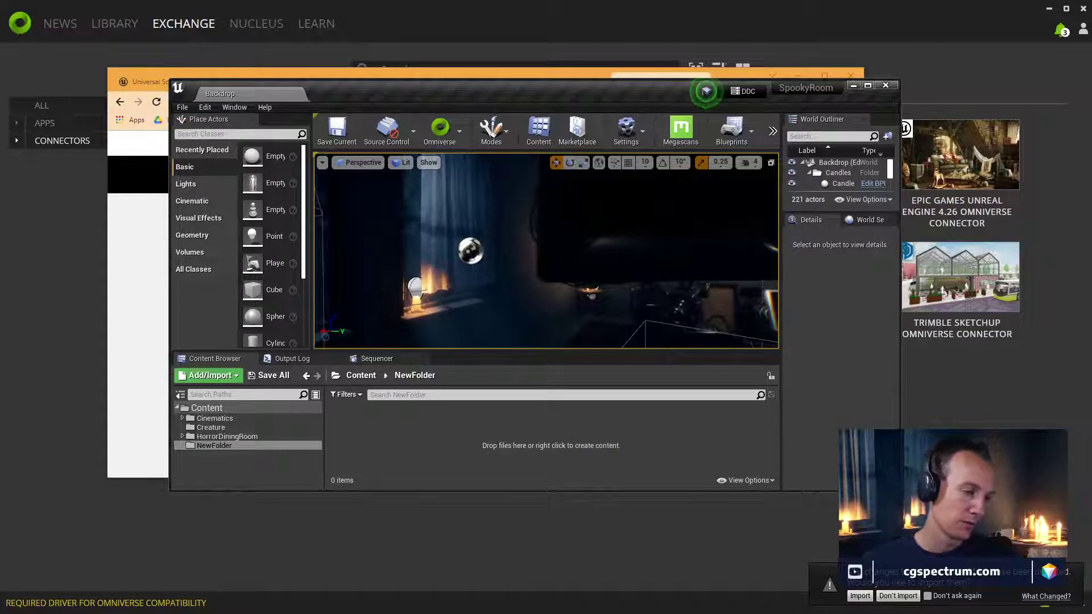
# Switch to Maya, maximise its window and delete the cube, both locators and the distance dimension from the scene
pyautogui.hotkey('alt', 'Tab')
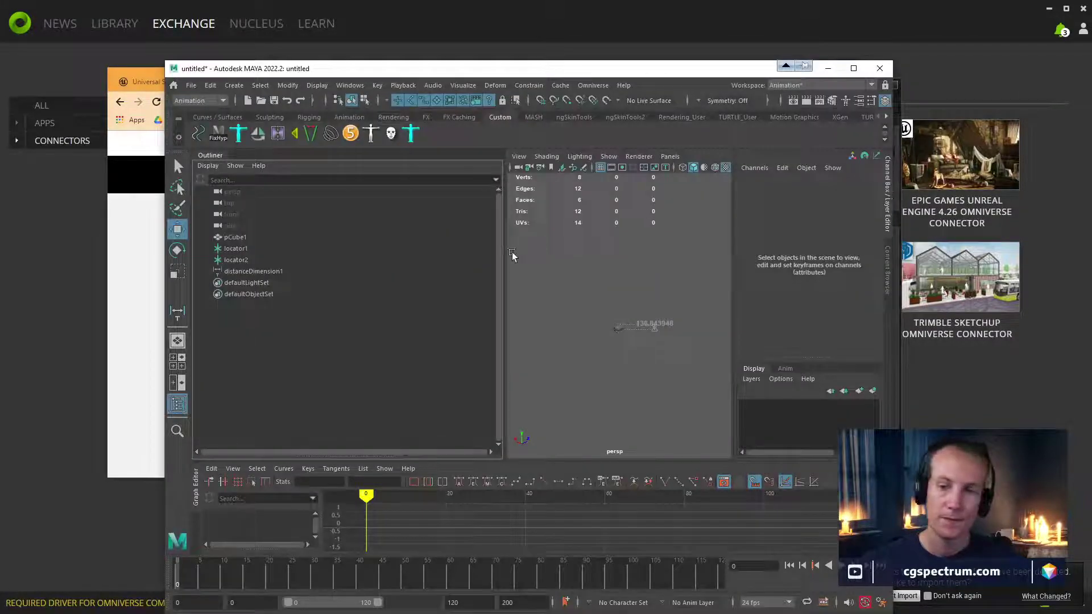
pyautogui.doubleClick(640, 76)
pyautogui.moveTo(573, 272); pyautogui.dragTo(690, 353)
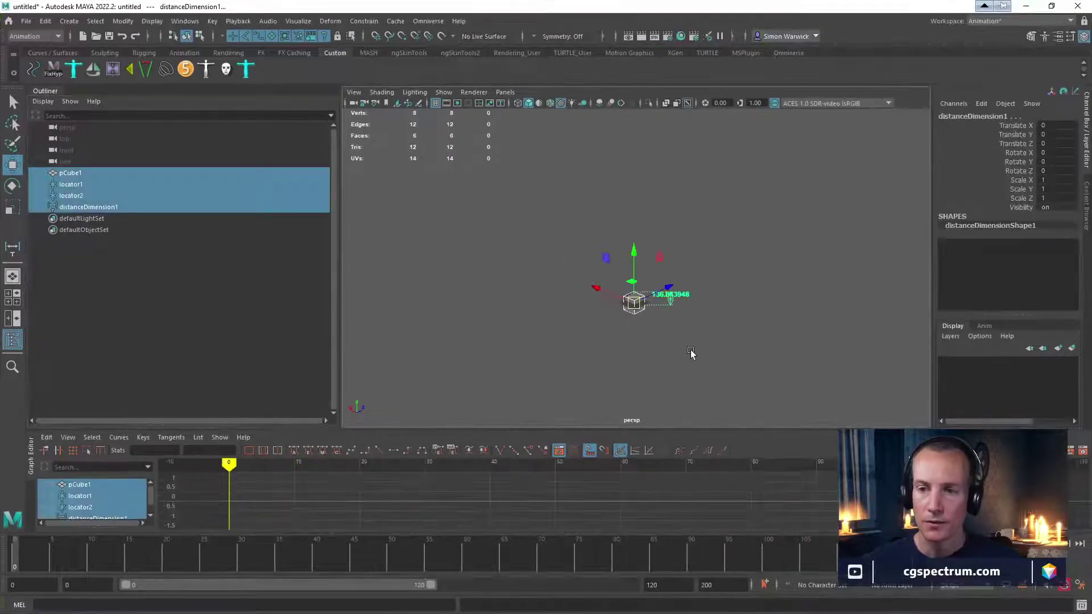
pyautogui.press('Delete')
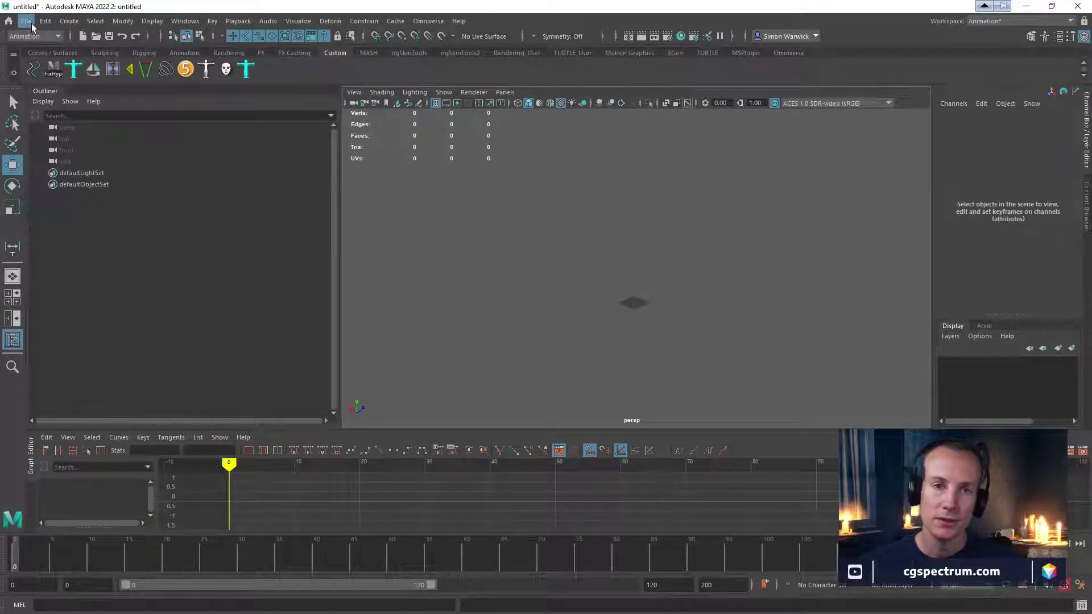
# Start an Omniverse USD import and expand the SpookyRoom folder under K:\AssetLibrary in the import browser
pyautogui.click(428, 21)
pyautogui.moveTo(472, 94)
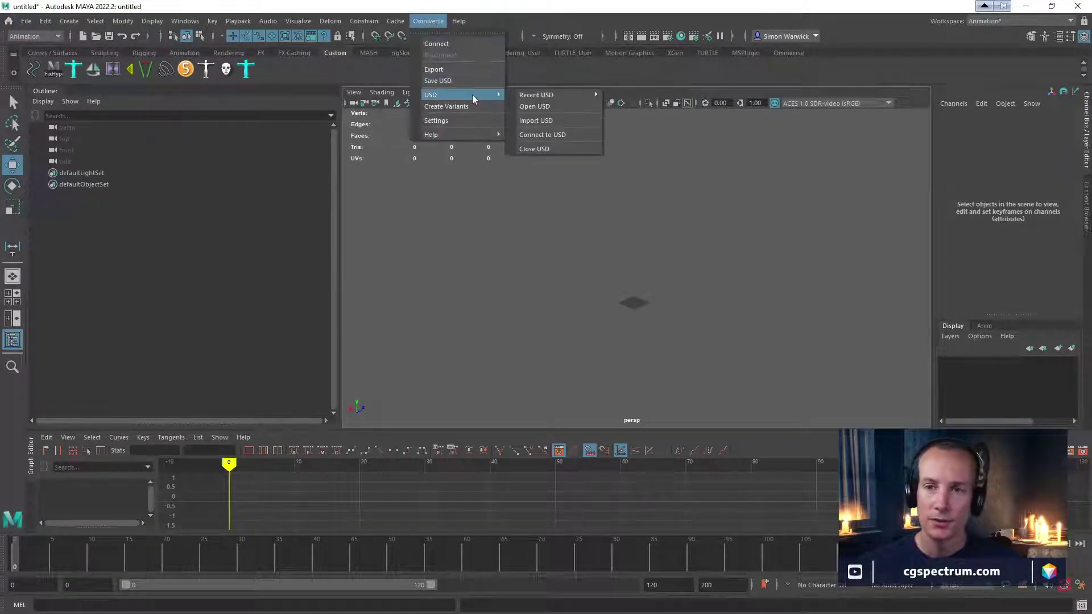
pyautogui.click(544, 124)
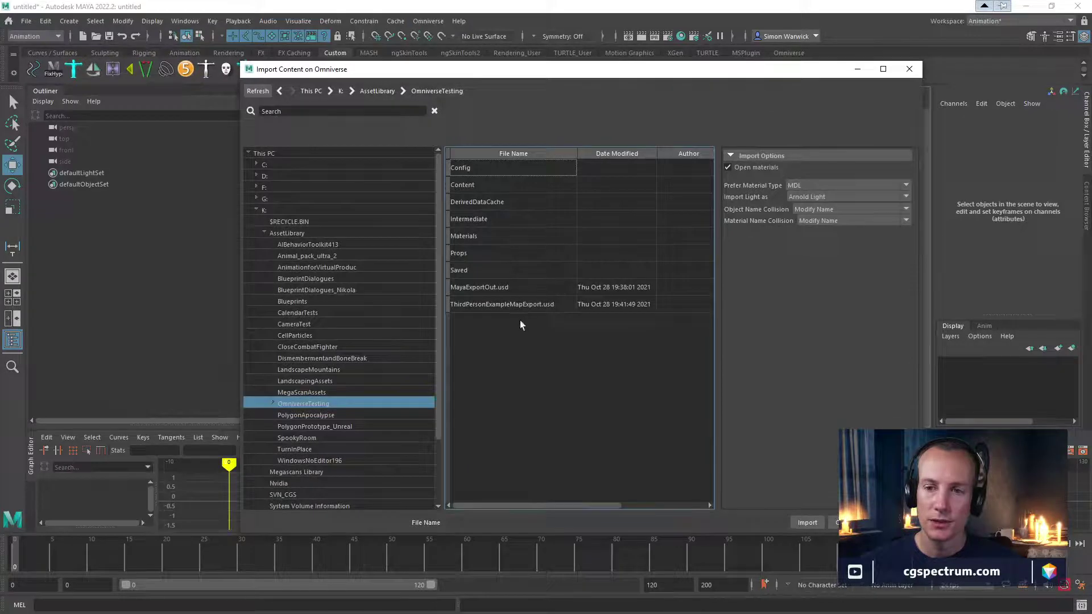
pyautogui.click(296, 437)
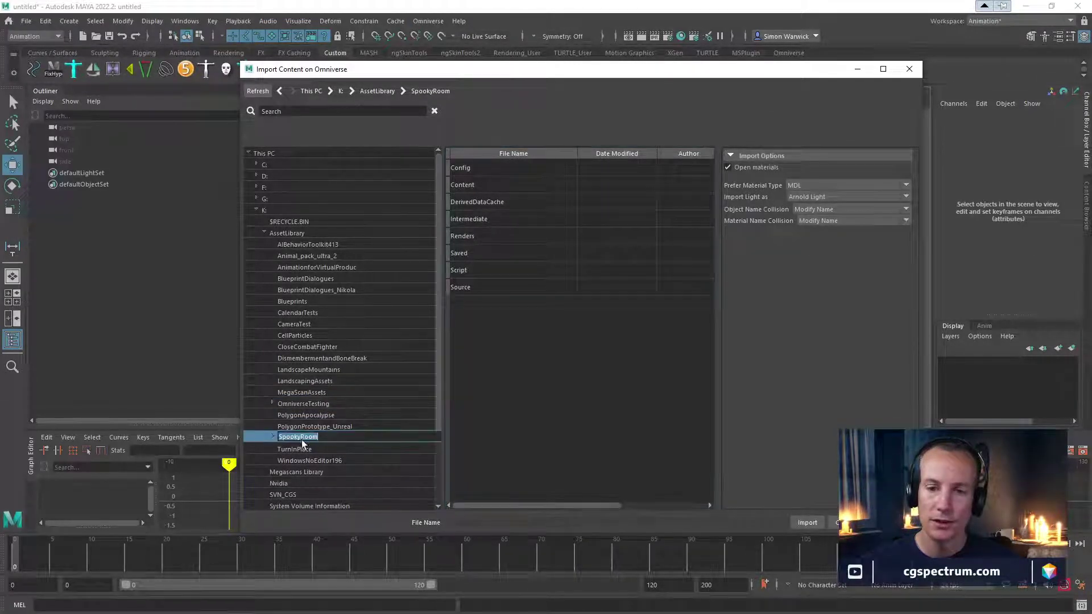
pyautogui.click(272, 437)
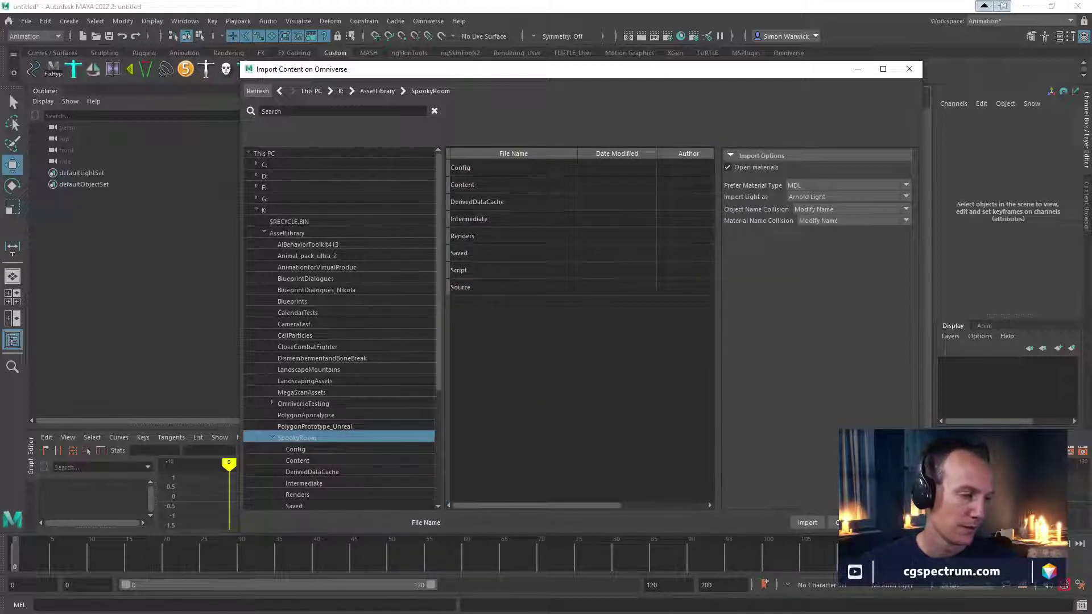
# Switch to File Explorer and check the SpookyRoom, Content and NewFolder folders for the exported USD file
pyautogui.hotkey('alt', 'Tab')
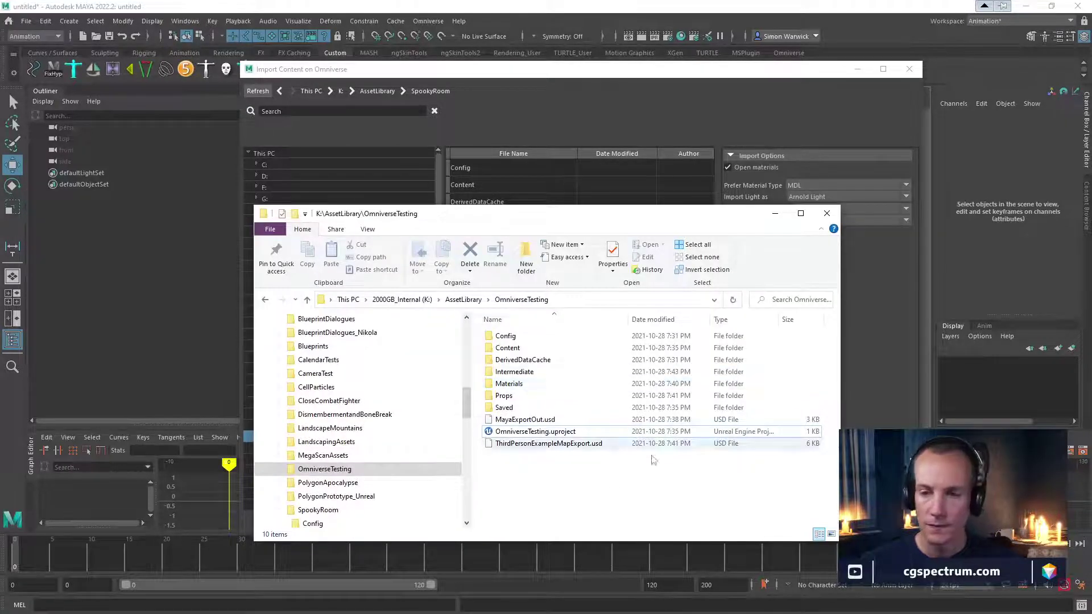
pyautogui.scroll(-1, 373, 452)
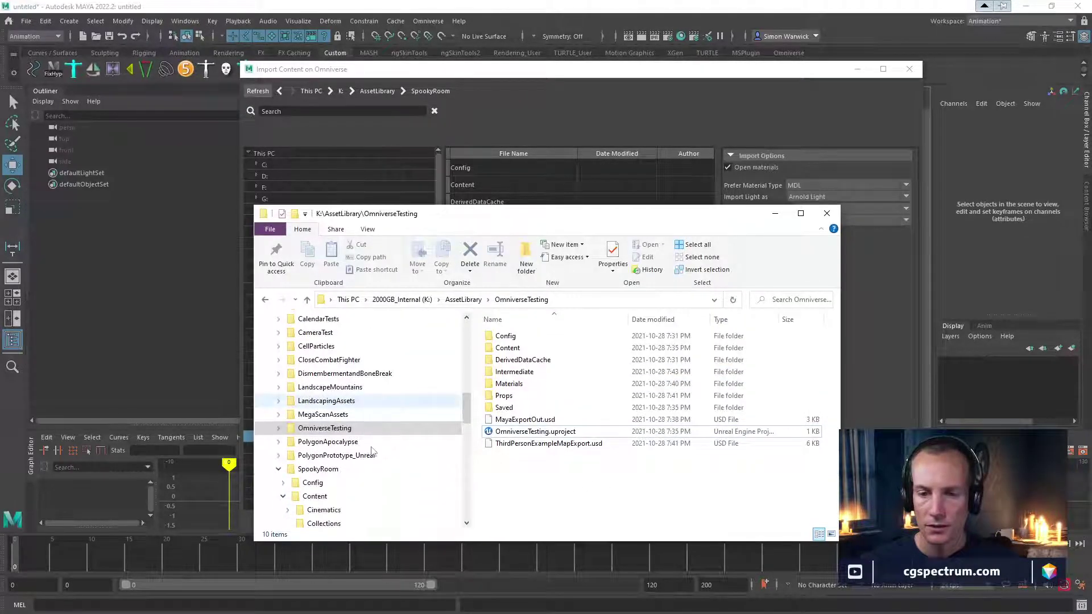
pyautogui.click(312, 470)
pyautogui.scroll(-2, 349, 480)
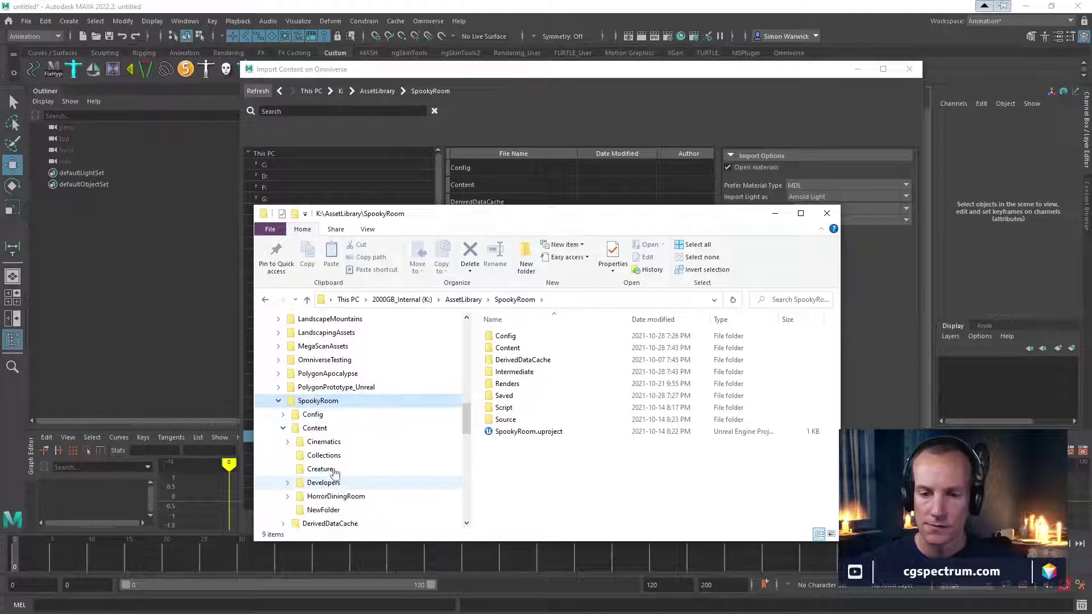
pyautogui.click(309, 429)
pyautogui.scroll(-1, 315, 446)
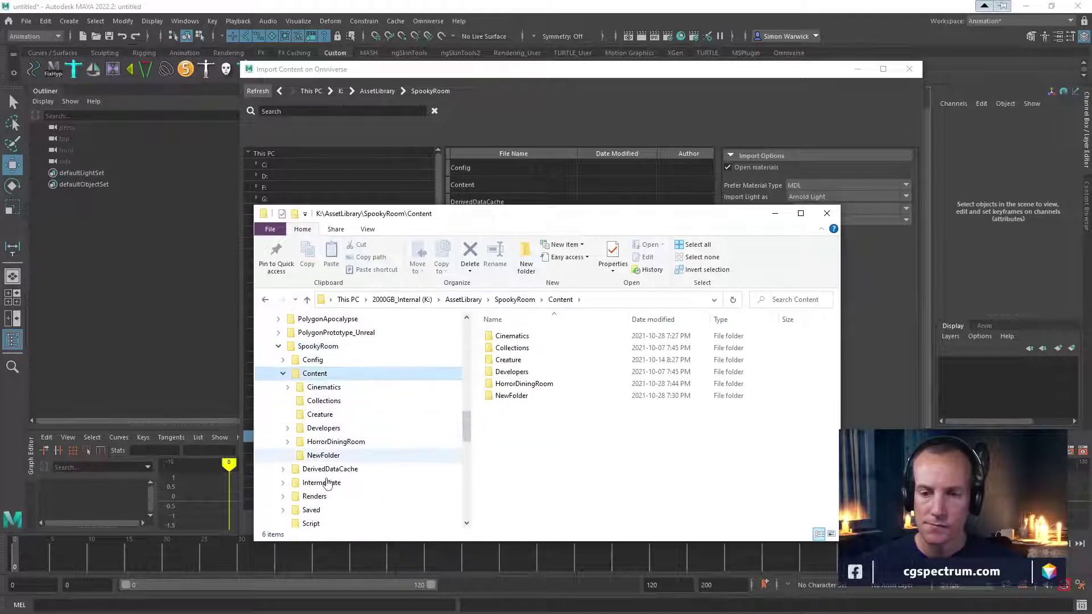
pyautogui.click(325, 456)
pyautogui.scroll(-1, 327, 460)
# Check SpookyRoom's Source, Script, Renders, Intermediate and Config folders for the export and return to the SpookyRoom root
pyautogui.click(312, 482)
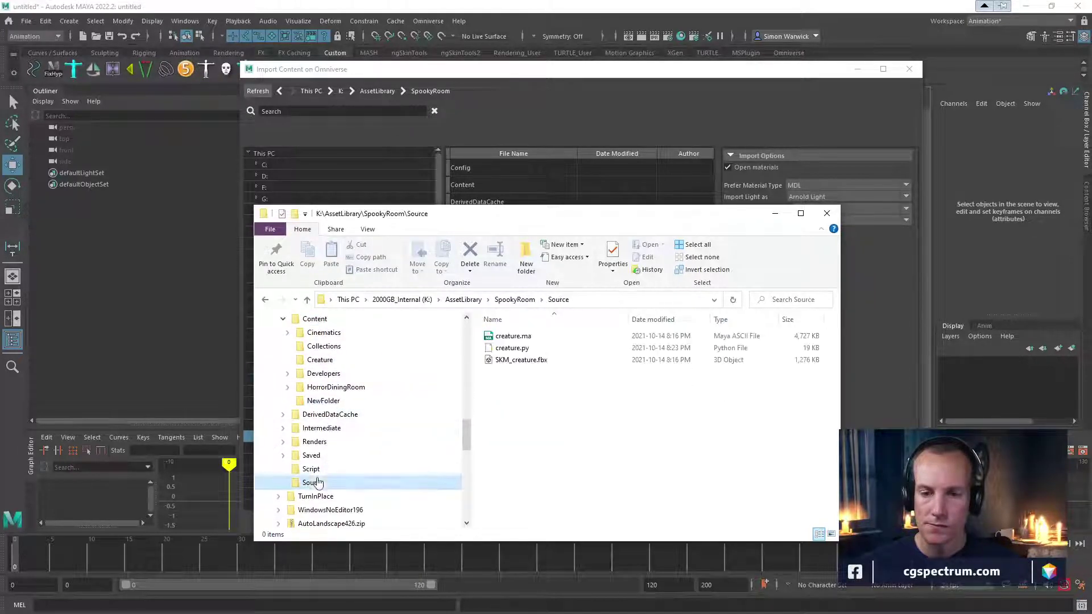
pyautogui.click(314, 471)
pyautogui.click(313, 441)
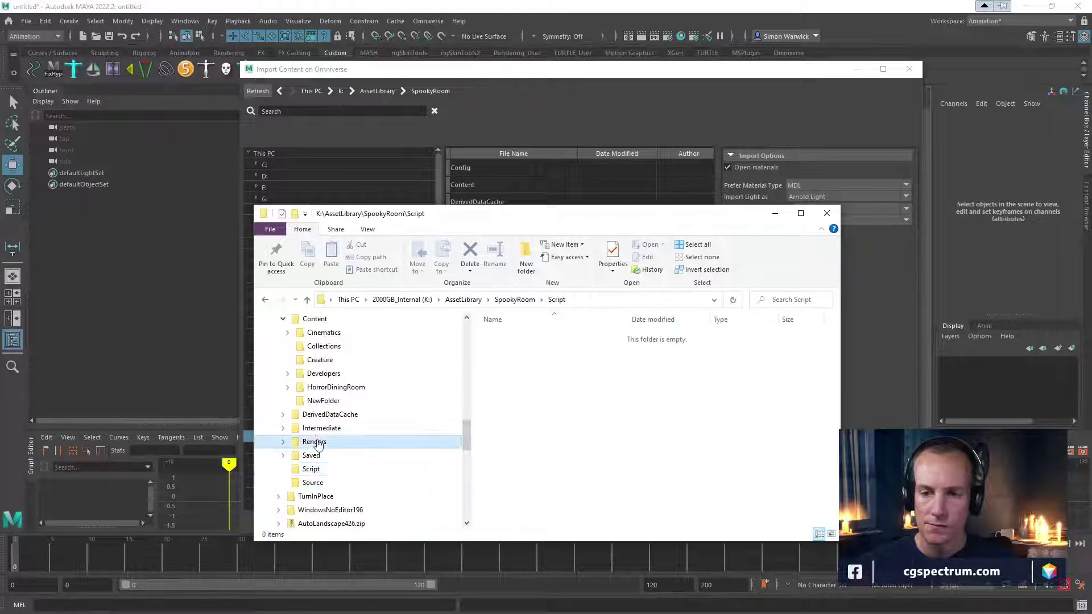
pyautogui.click(319, 429)
pyautogui.click(322, 402)
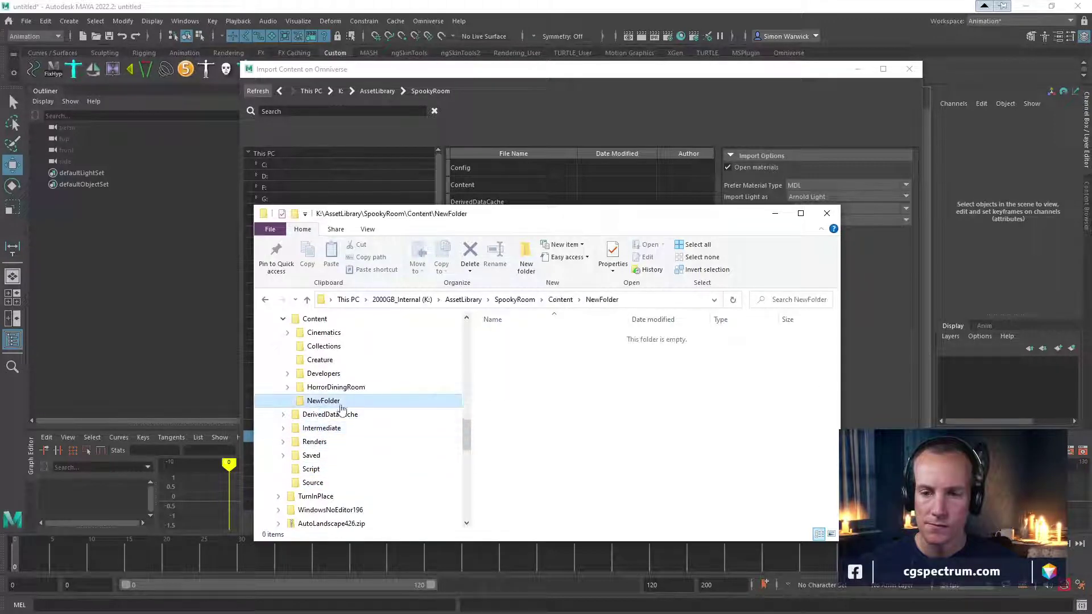
pyautogui.scroll(2, 341, 421)
pyautogui.scroll(1, 337, 430)
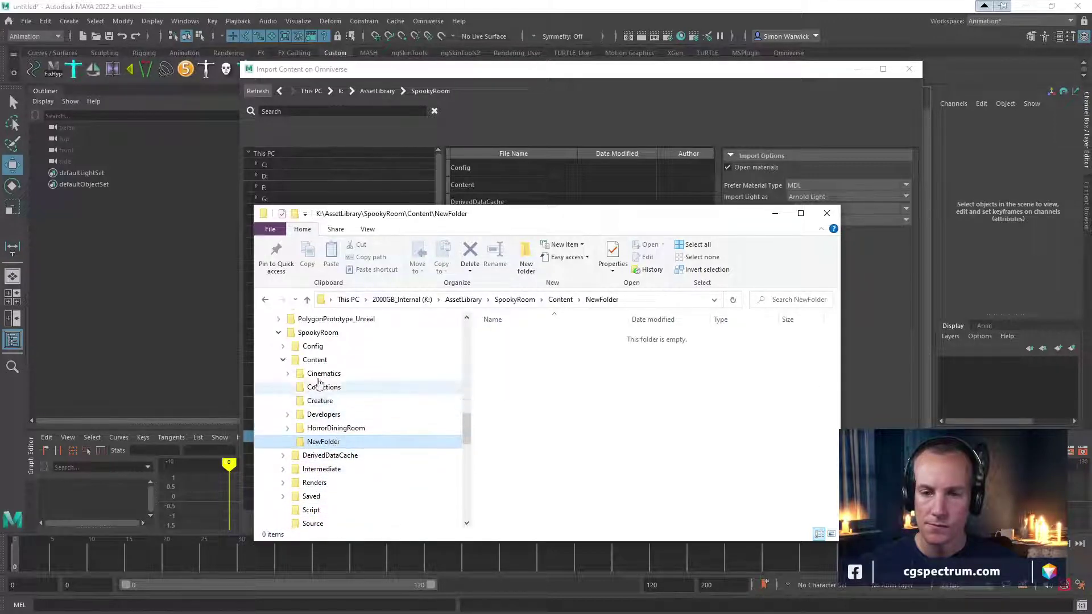
pyautogui.click(312, 347)
pyautogui.click(316, 333)
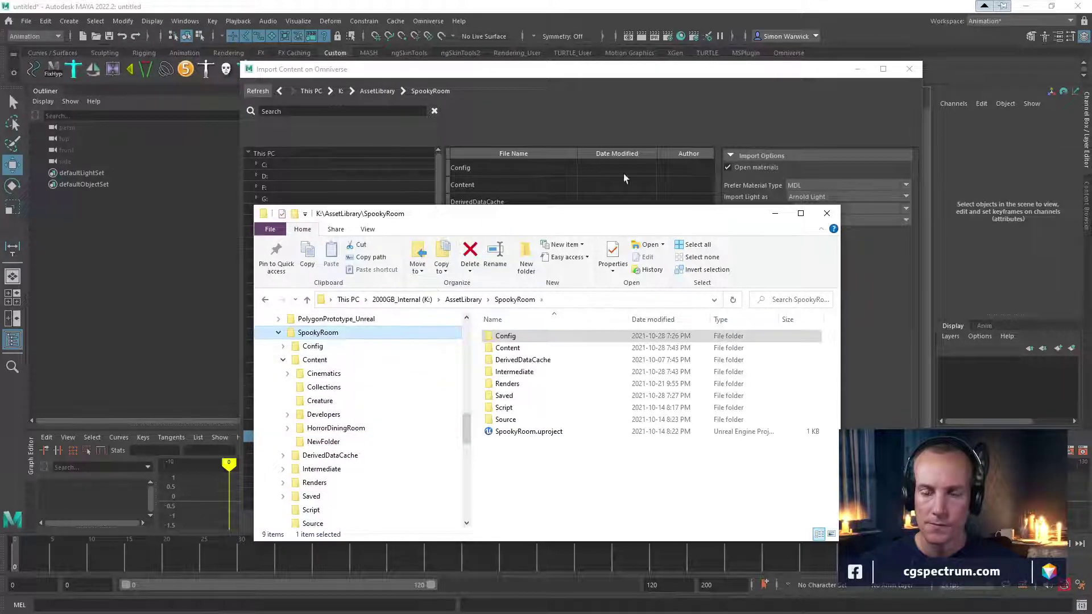
# Switch to the Unreal Editor, maximise its window and delete the empty NewFolder from the project content
pyautogui.hotkey('alt', 'Tab')
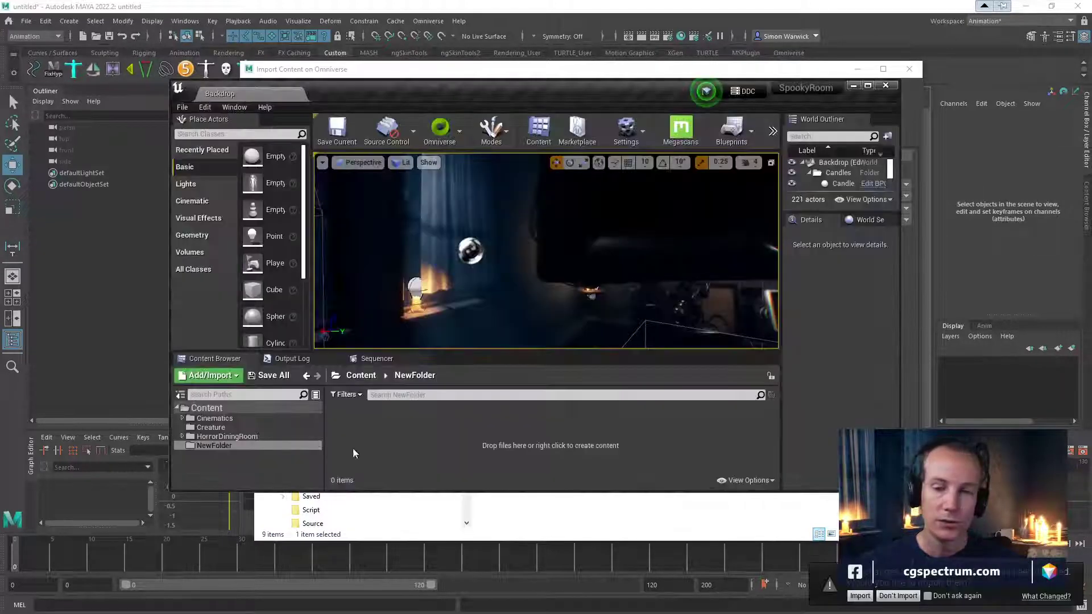
pyautogui.moveTo(490, 83); pyautogui.dragTo(495, 0)
pyautogui.moveTo(563, 231); pyautogui.dragTo(563, 230, button='right')
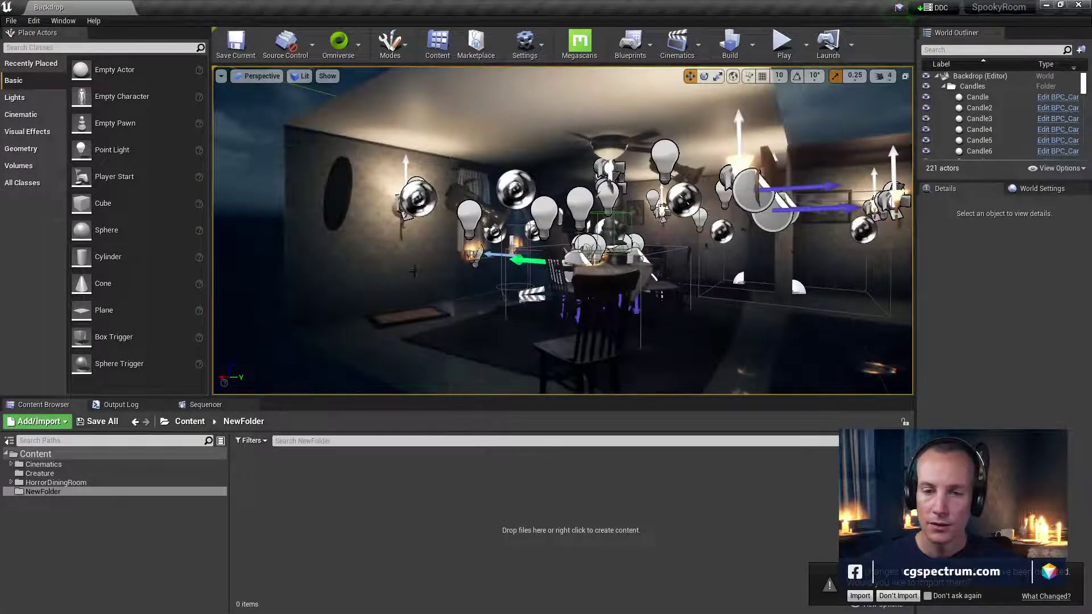
pyautogui.click(47, 492)
pyautogui.rightClick(44, 492)
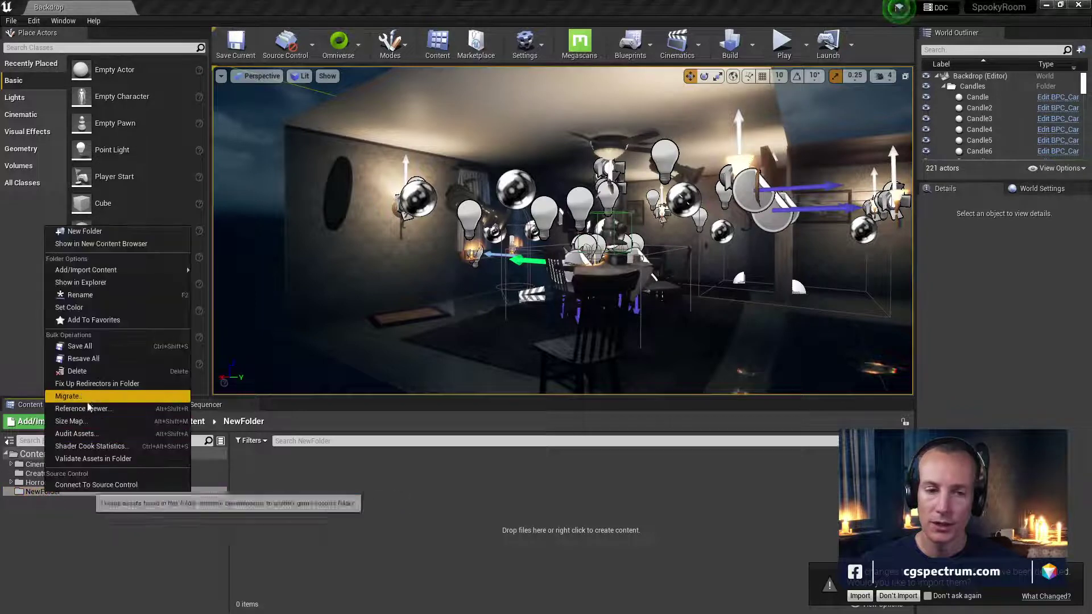
pyautogui.click(88, 373)
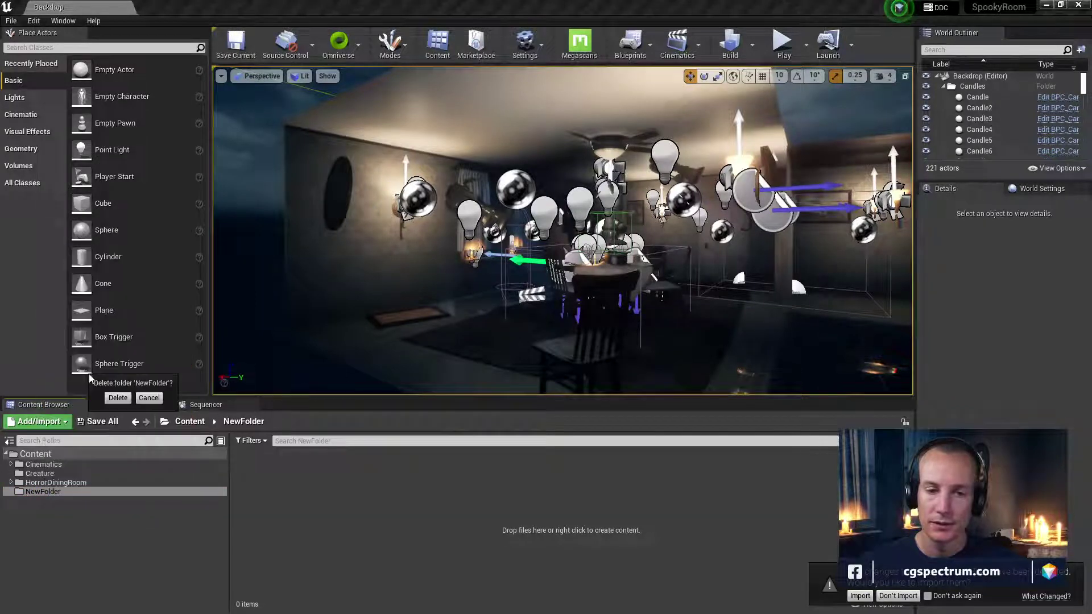
pyautogui.click(118, 398)
# Bring up Unreal's Output Log to read the paths the Omniverse USD export wrote to
pyautogui.click(12, 21)
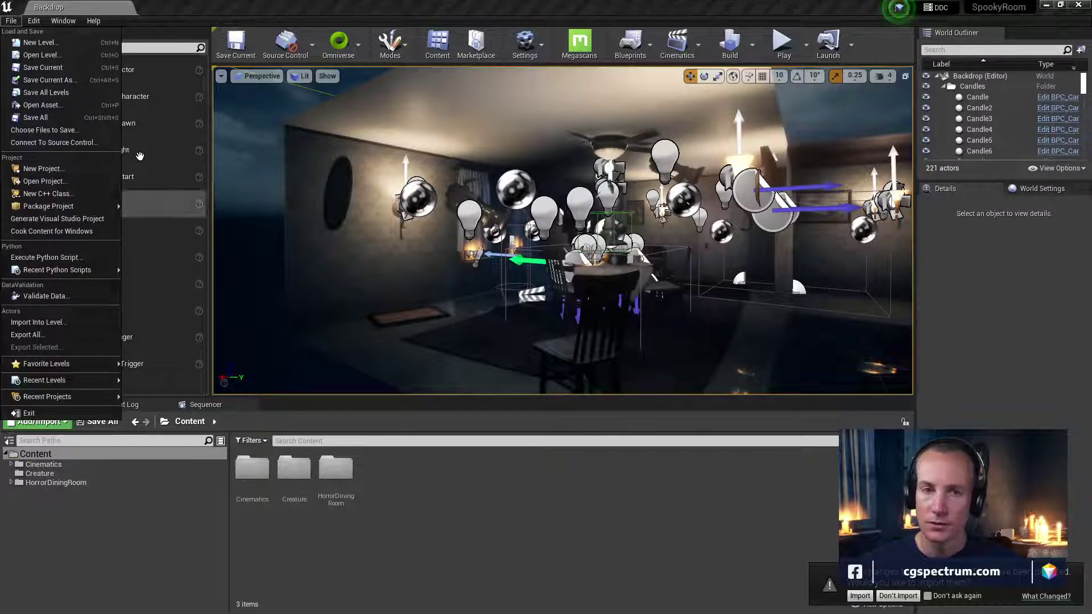
pyautogui.moveTo(63, 21)
pyautogui.moveTo(95, 281)
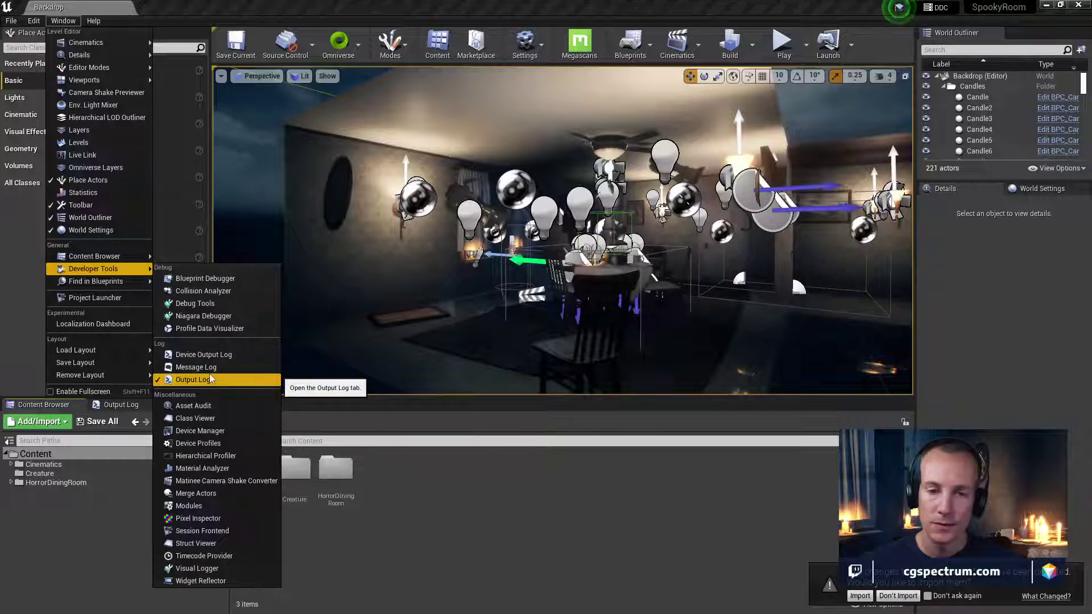
pyautogui.click(193, 379)
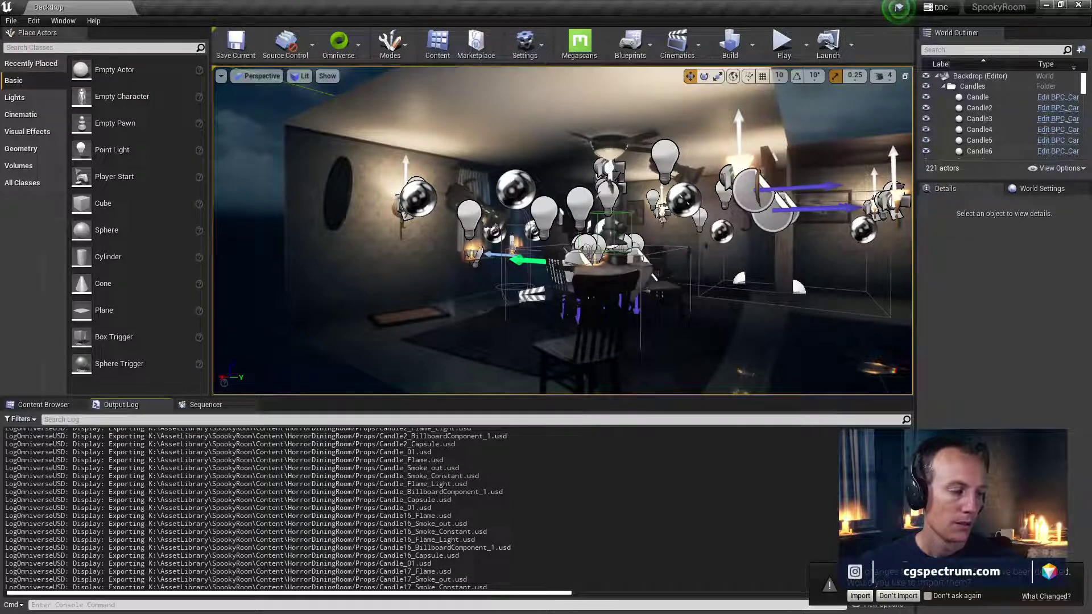
# Switch to File Explorer, open SpookyRoom's Content folder and search it for *.usd to review the exported files
pyautogui.hotkey('alt', 'Tab')
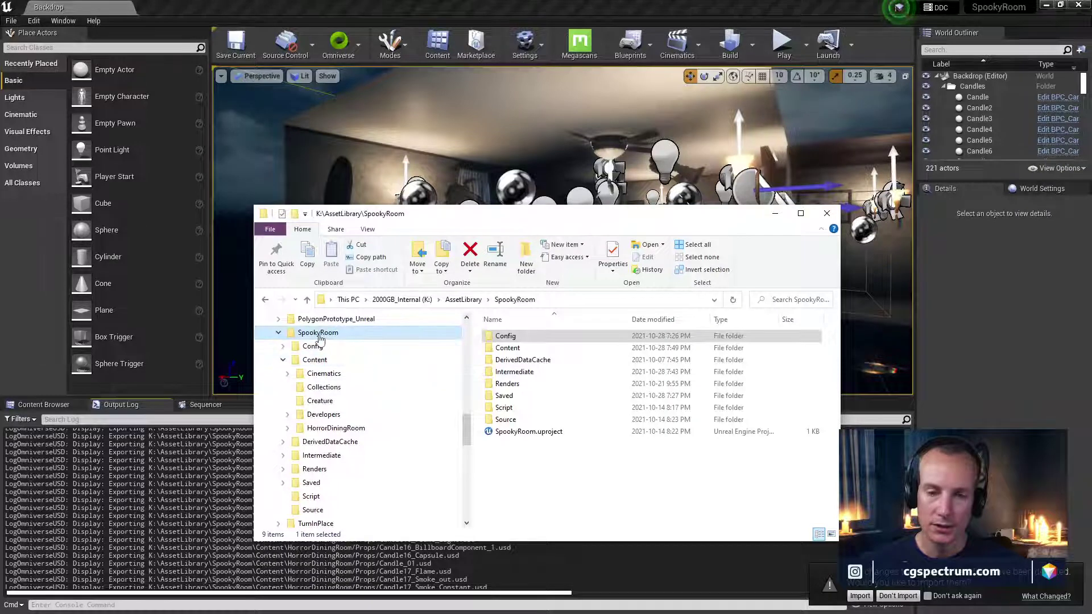
pyautogui.click(319, 339)
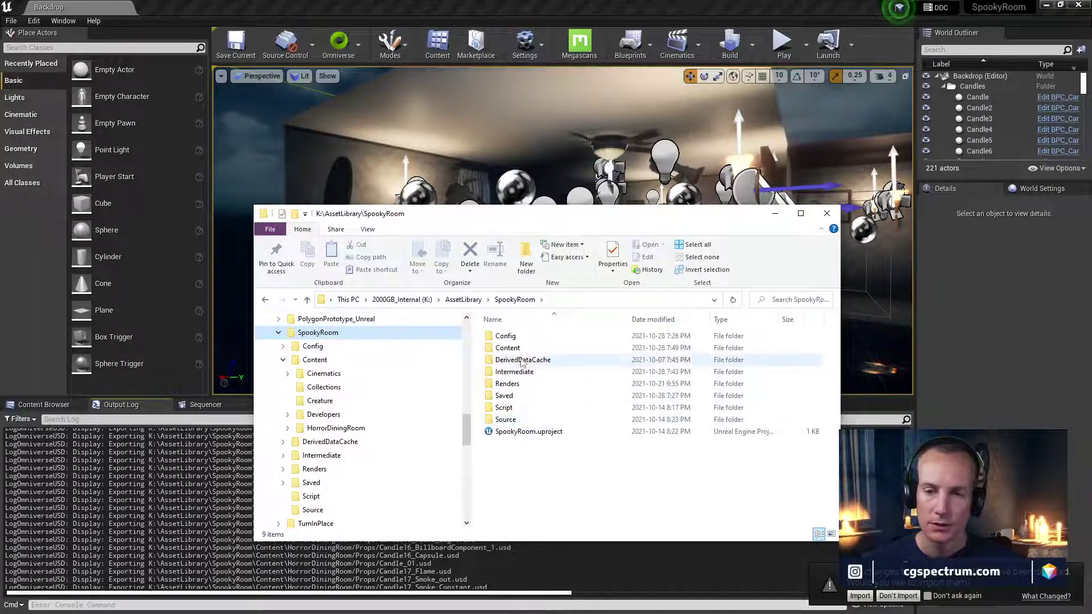
pyautogui.doubleClick(586, 347)
pyautogui.click(774, 301)
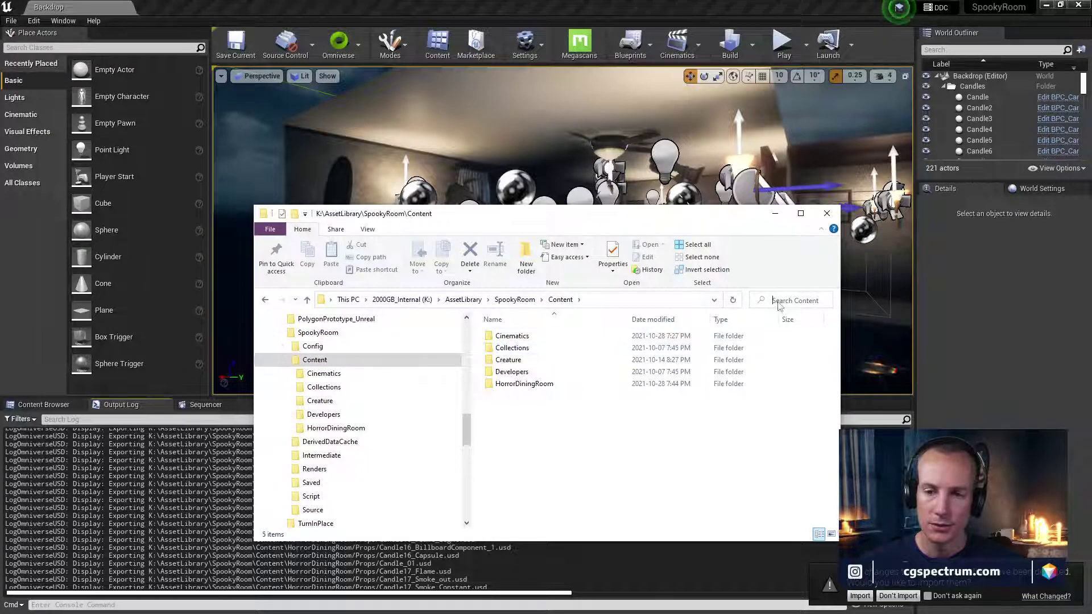
pyautogui.write('*.usd')
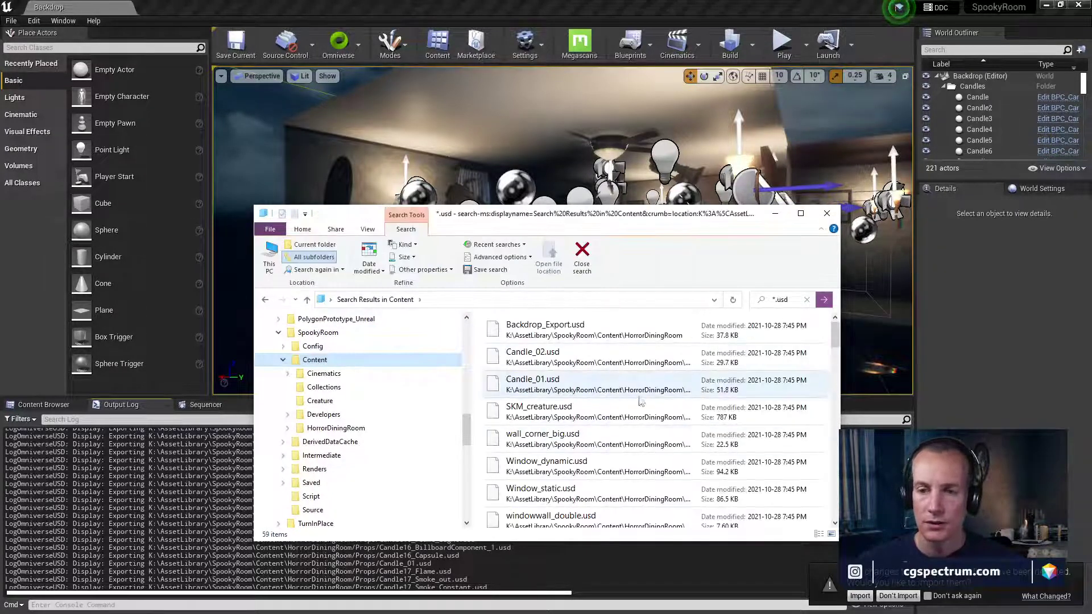
pyautogui.scroll(-1, 621, 369)
pyautogui.scroll(-8, 620, 370)
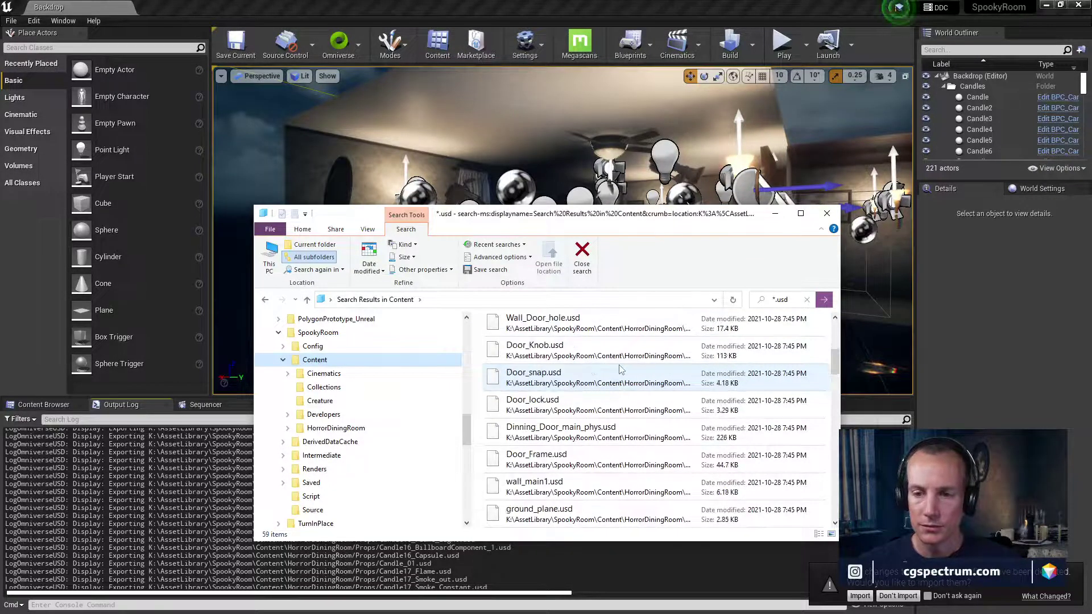
pyautogui.scroll(-8, 621, 369)
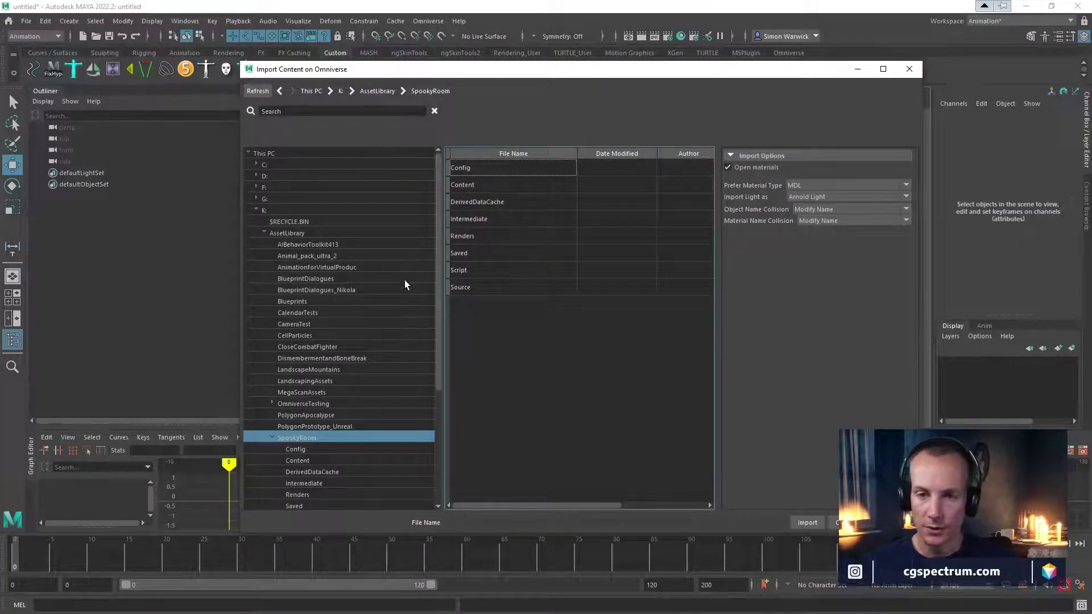
# Return to Maya's Omniverse import browser and browse through SpookyRoom's Content folder to HorrorDiningRoom
pyautogui.scroll(-2, 353, 432)
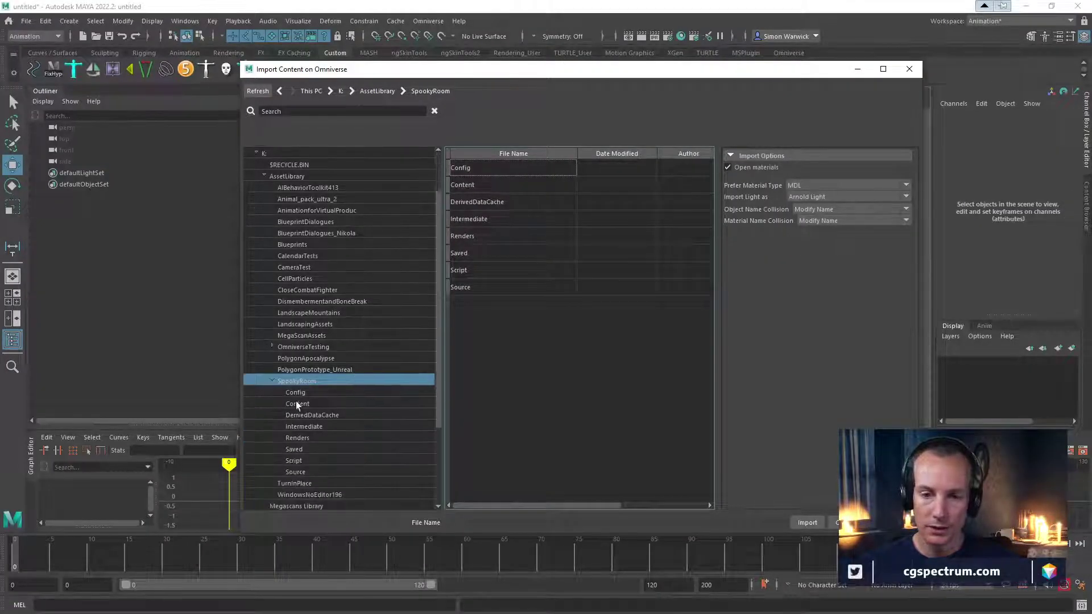
pyautogui.doubleClick(296, 404)
pyautogui.doubleClick(317, 426)
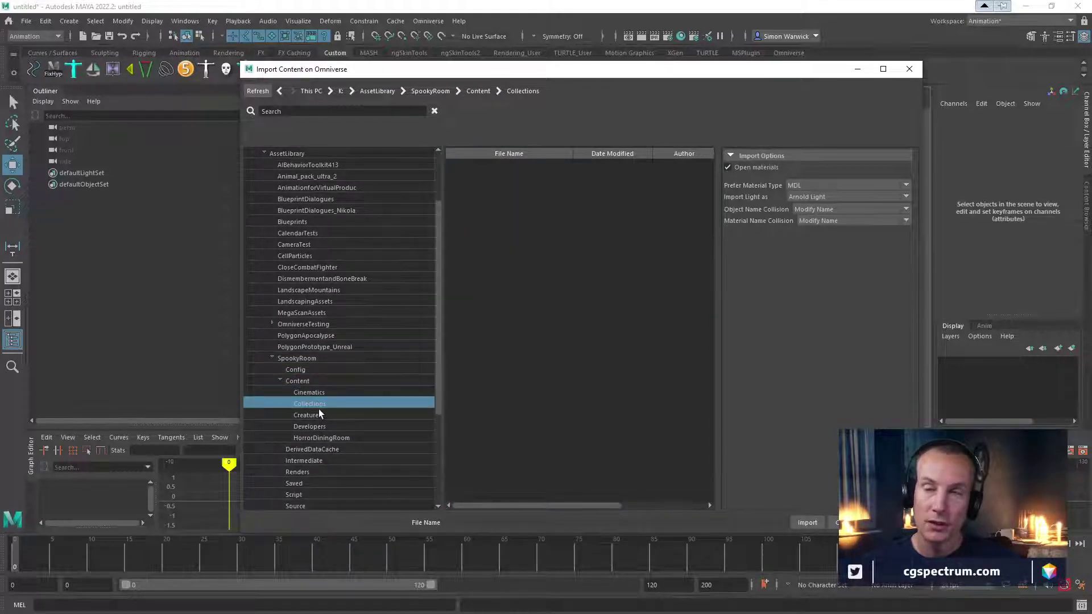
pyautogui.click(320, 438)
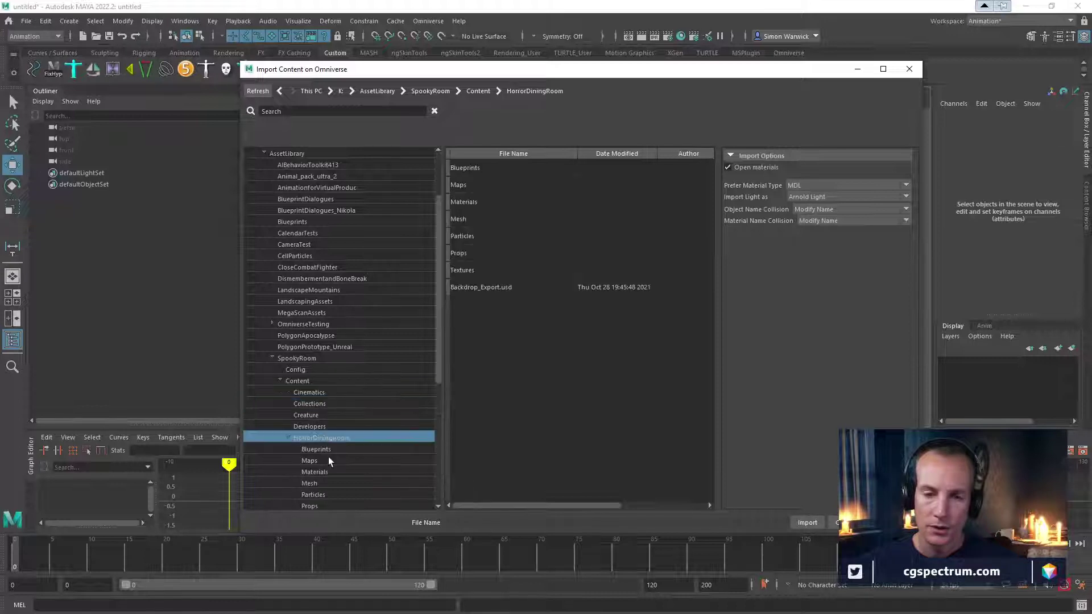
pyautogui.scroll(-1, 332, 448)
pyautogui.doubleClick(312, 448)
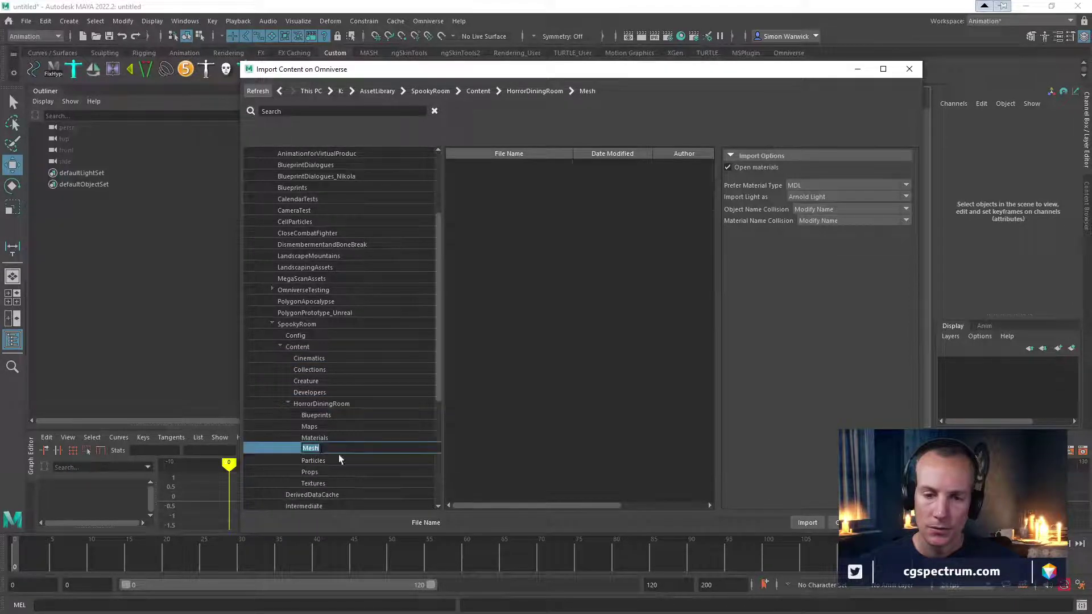
pyautogui.click(314, 438)
pyautogui.click(316, 406)
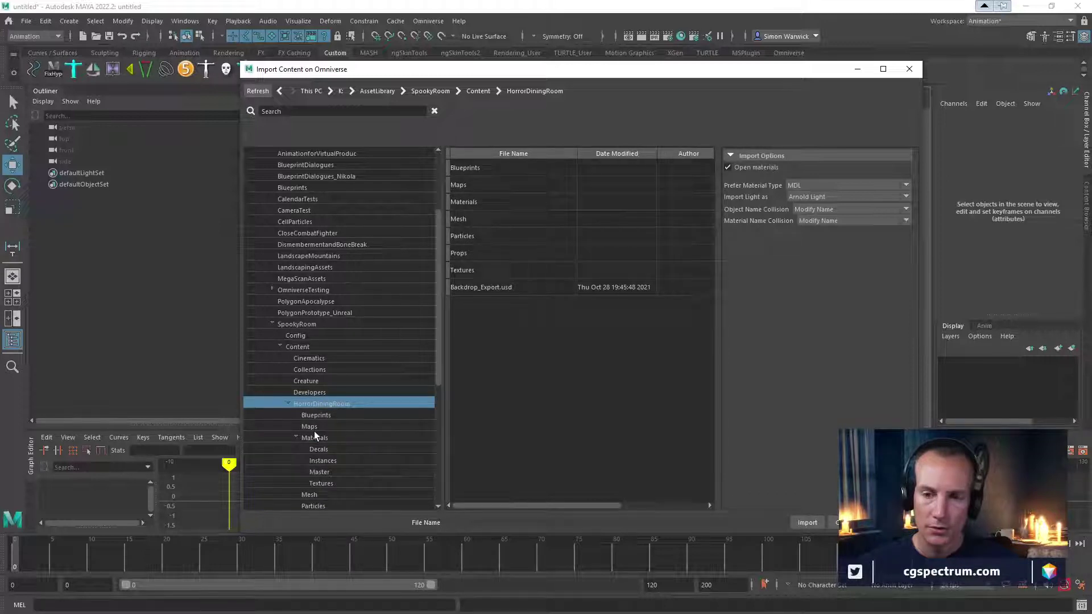
# Import Backdrop_Export.usd from the HorrorDiningRoom folder into the Maya scene
pyautogui.click(503, 288)
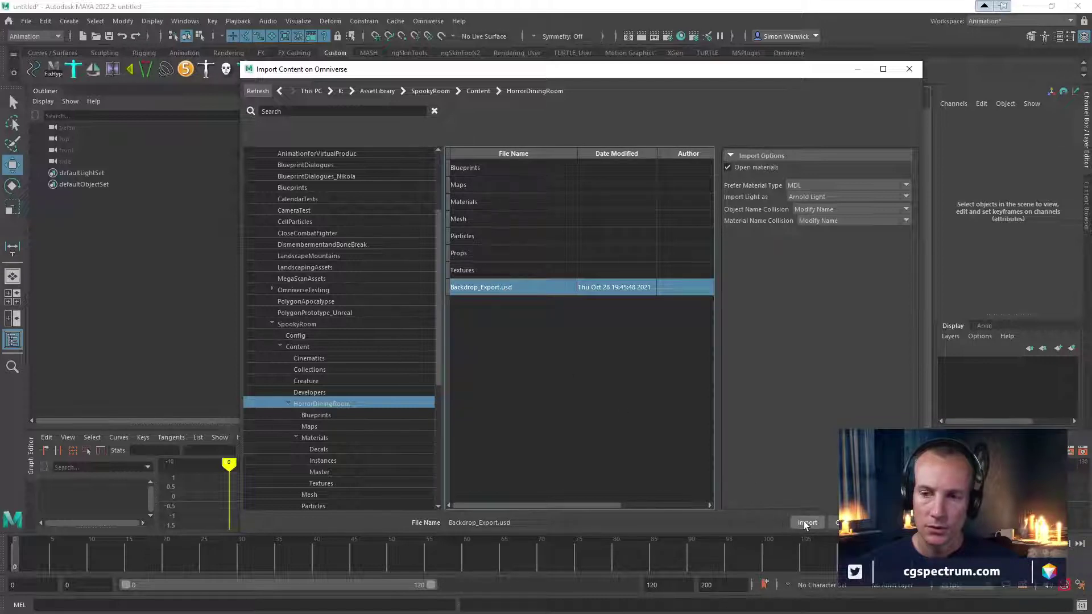
pyautogui.moveTo(534, 506); pyautogui.dragTo(679, 504)
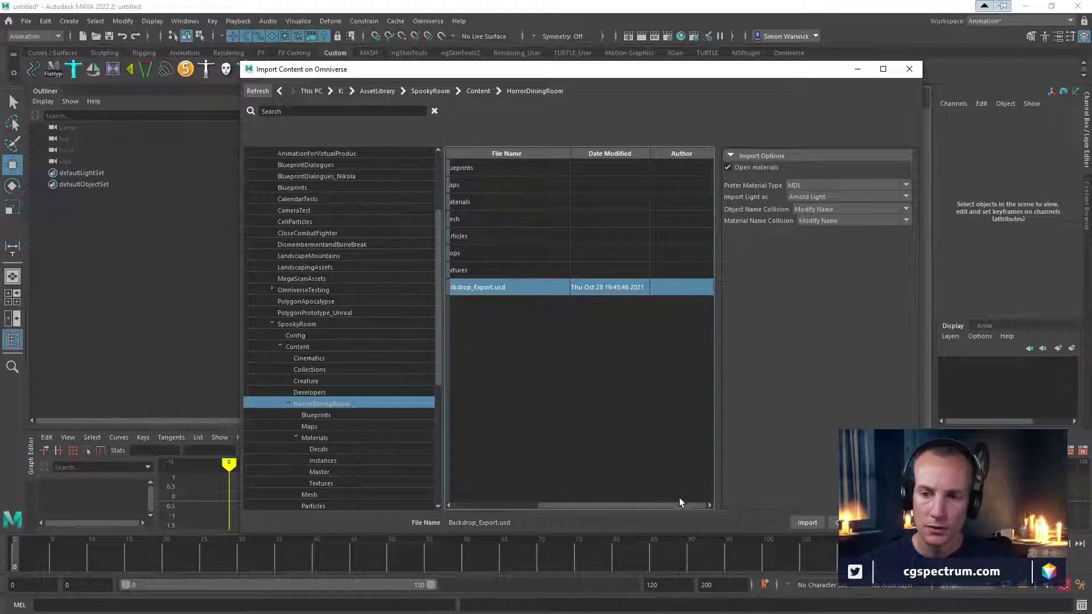
pyautogui.click(810, 525)
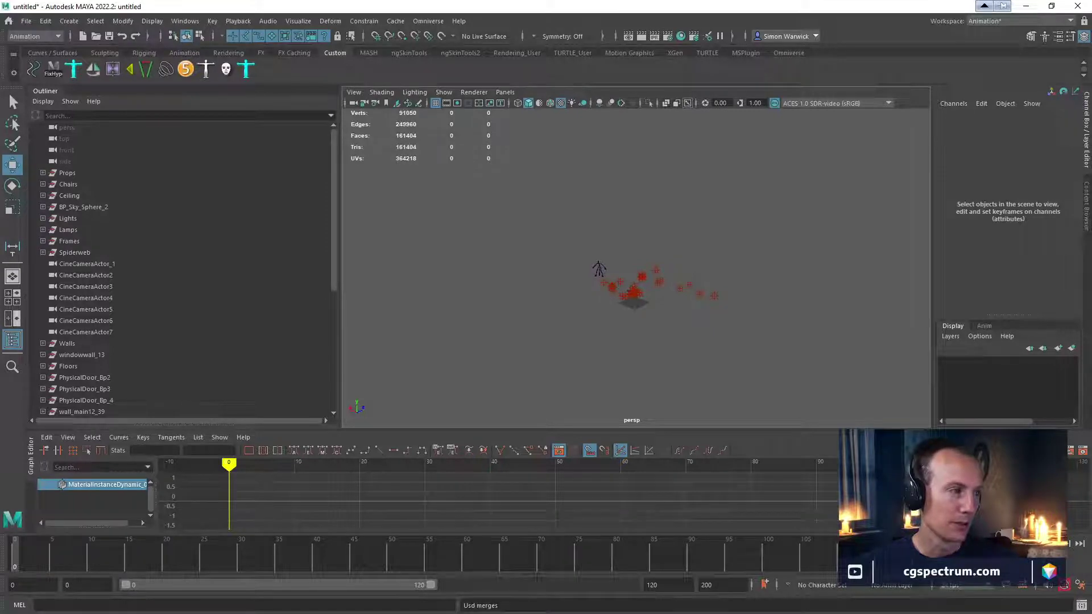
# Open Task Manager, sort the processes by memory use and inspect the system's memory performance graph
pyautogui.hotkey('ctrl', 'shift', 'Escape')
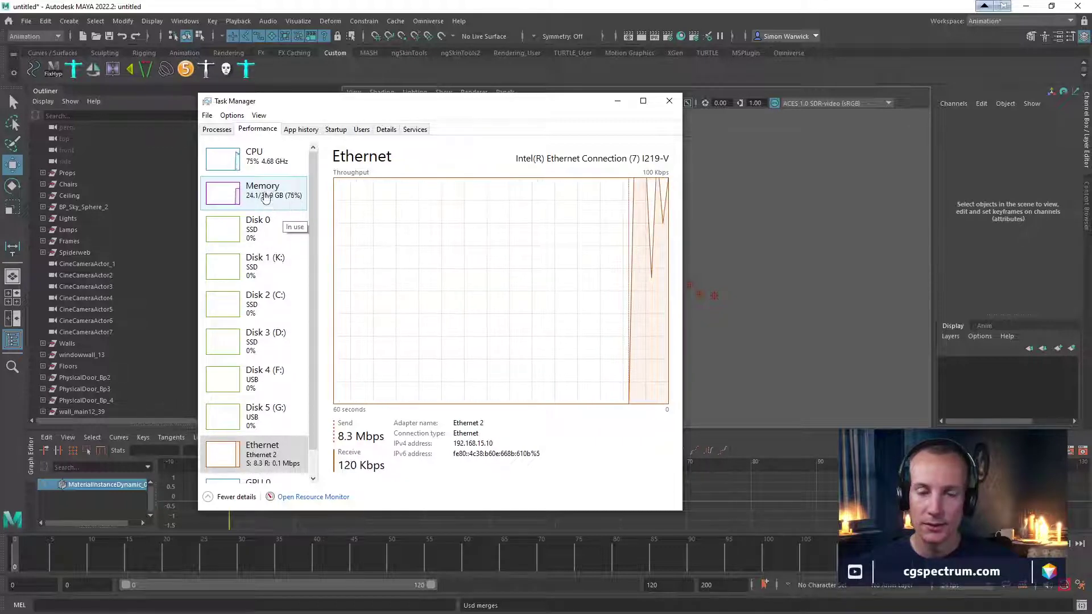
pyautogui.click(217, 129)
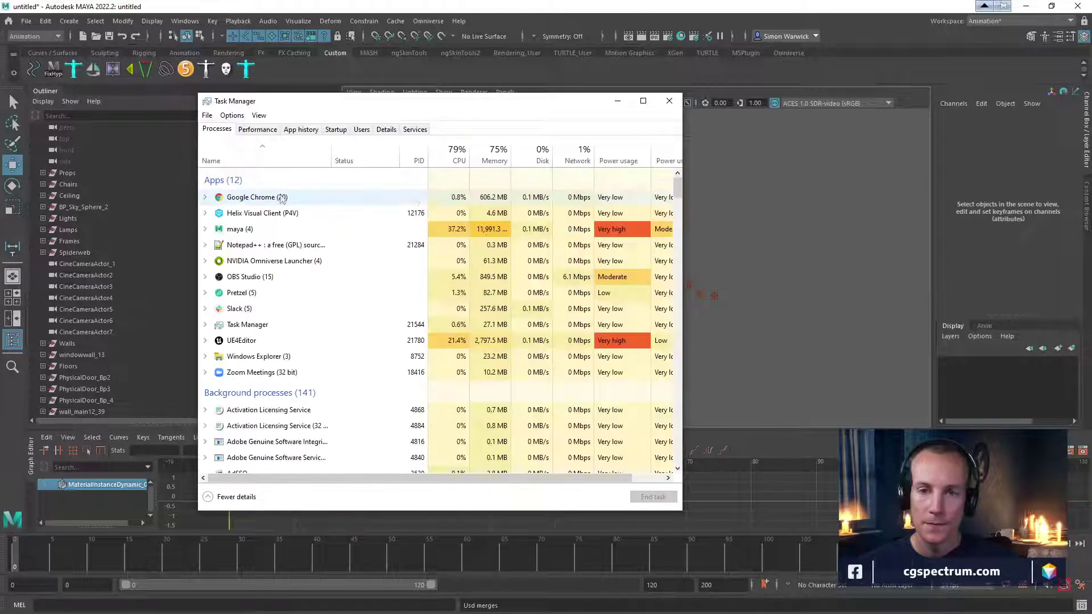
pyautogui.click(493, 160)
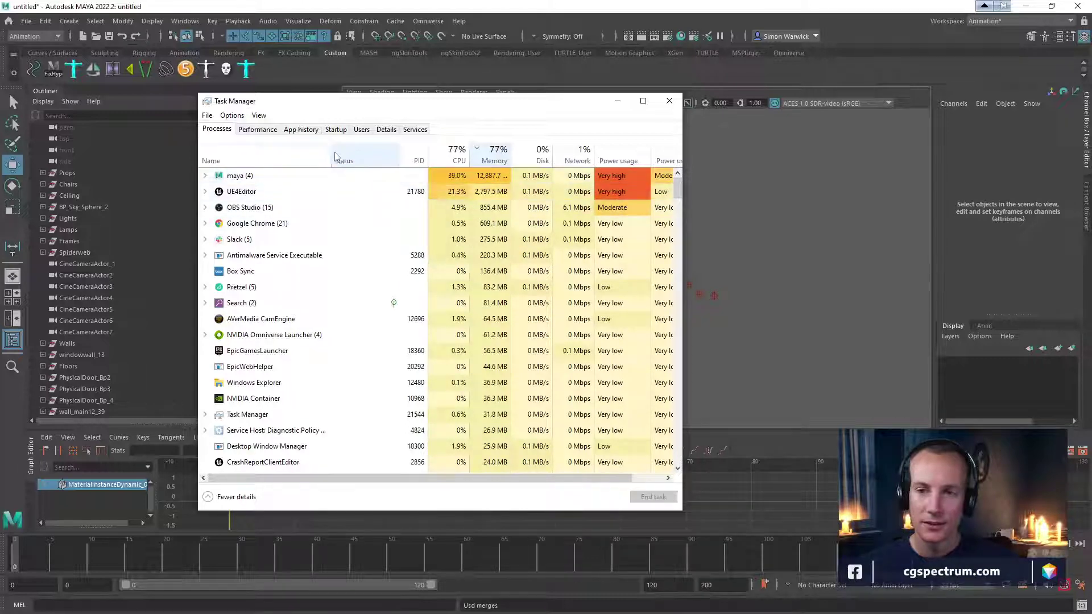
pyautogui.click(265, 135)
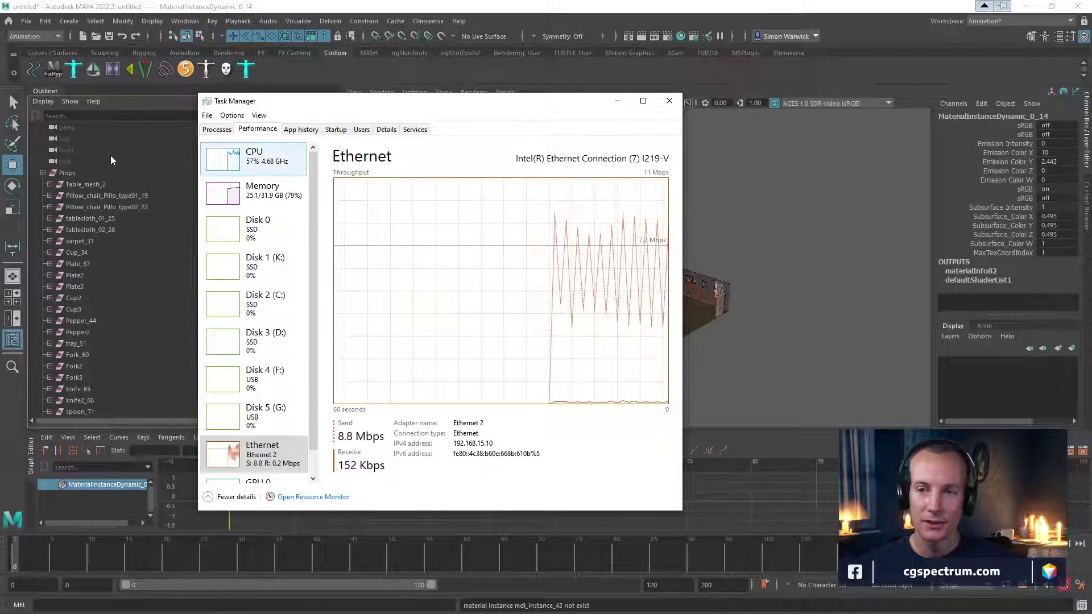
pyautogui.click(267, 193)
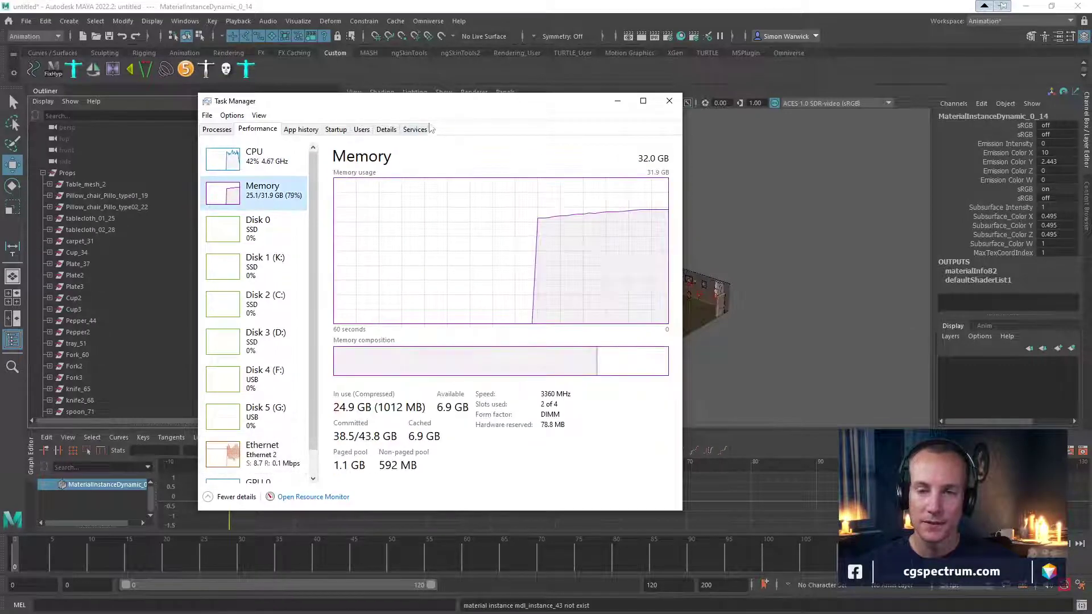
# Return to Maya and examine the imported dining room, closing in on the props laid out on the table
pyautogui.hotkey('alt', 'Tab')
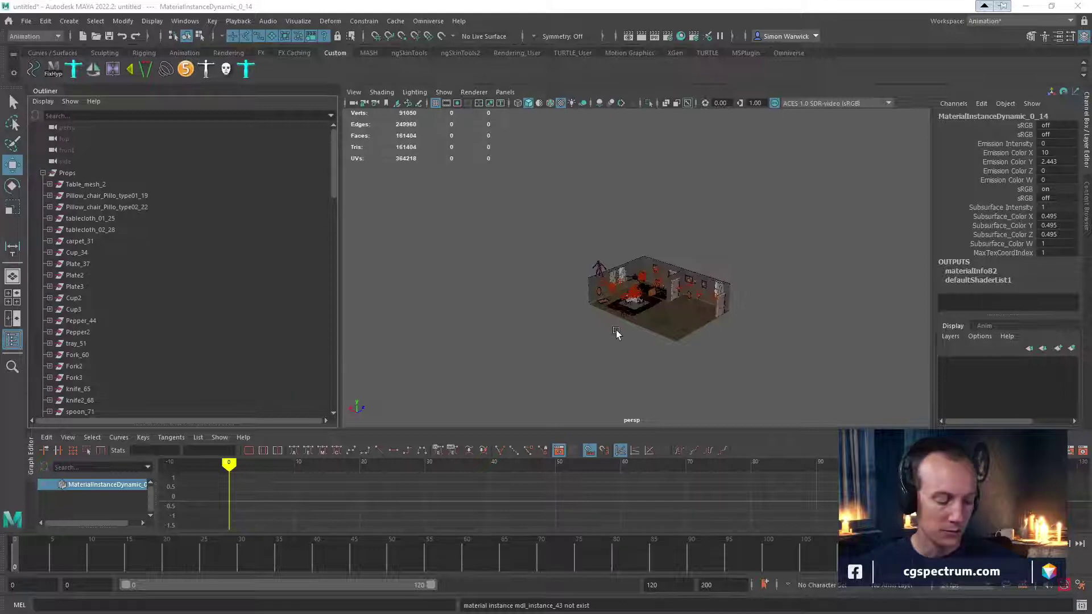
pyautogui.keyDown('alt'); pyautogui.moveTo(616, 333); pyautogui.dragTo(654, 347); pyautogui.keyUp('alt')
pyautogui.keyDown('alt'); pyautogui.moveTo(654, 347); pyautogui.dragTo(762, 349, button='right'); pyautogui.keyUp('alt')
pyautogui.press('f')
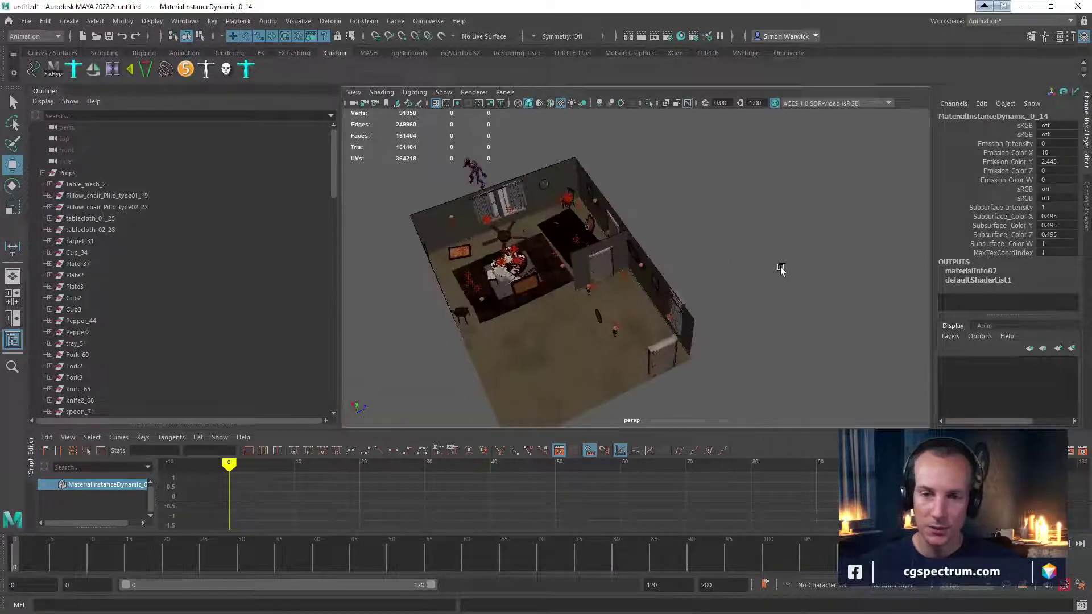
pyautogui.keyDown('alt'); pyautogui.moveTo(781, 269); pyautogui.dragTo(531, 277); pyautogui.keyUp('alt')
pyautogui.scroll(5, 771, 273)
pyautogui.scroll(4, 747, 285)
pyautogui.scroll(4, 806, 315)
pyautogui.scroll(-3, 597, 275)
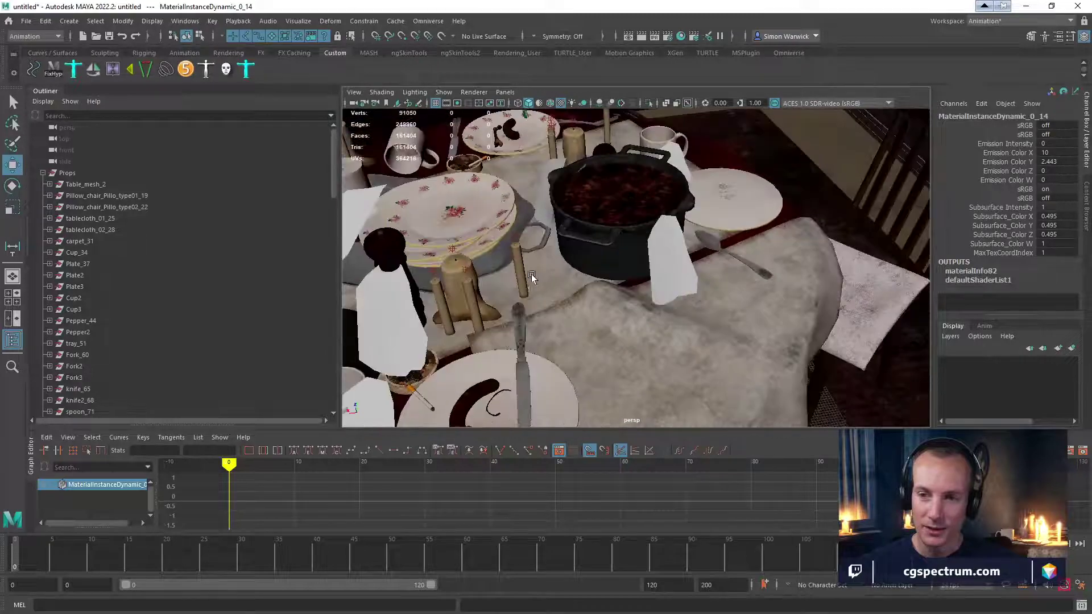
# Select the spiderweb mesh and the sausage on the dining table to inspect their geometry up close
pyautogui.click(660, 262)
pyautogui.keyDown('alt'); pyautogui.moveTo(660, 262); pyautogui.dragTo(492, 329); pyautogui.keyUp('alt')
pyautogui.keyDown('alt'); pyautogui.moveTo(492, 330); pyautogui.dragTo(574, 329, button='right'); pyautogui.keyUp('alt')
pyautogui.keyDown('alt'); pyautogui.moveTo(574, 329); pyautogui.dragTo(673, 290, button='middle'); pyautogui.keyUp('alt')
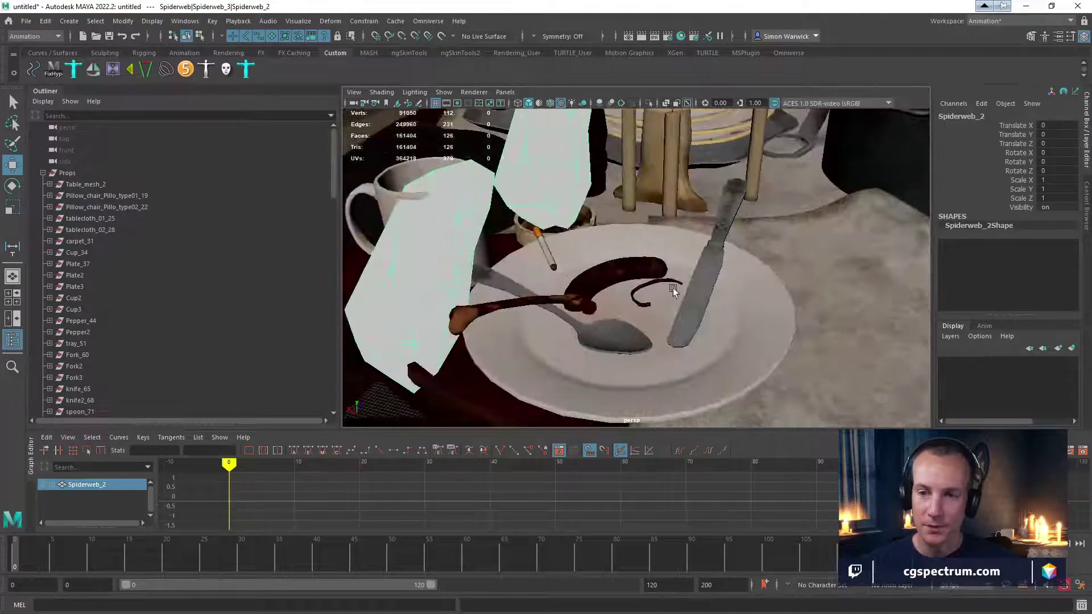
pyautogui.click(597, 288)
pyautogui.keyDown('alt'); pyautogui.moveTo(597, 287); pyautogui.dragTo(701, 326); pyautogui.keyUp('alt')
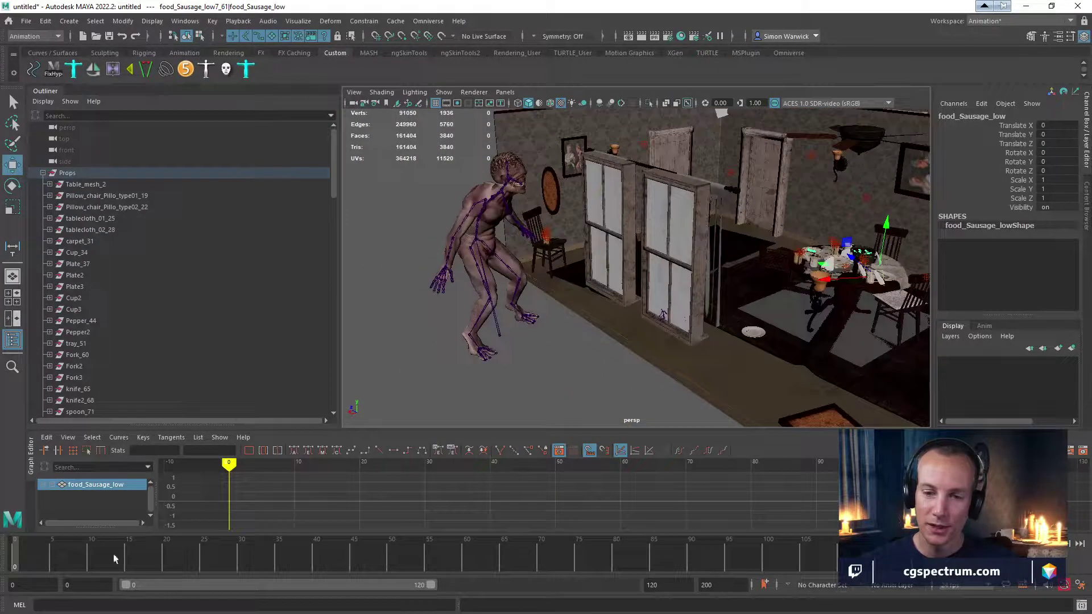
# Inspect the creature beside the room, the curtains, the main door mesh and the textured walls with their picture frames
pyautogui.moveTo(26, 560)
pyautogui.mouseDown()
pyautogui.moveTo(691, 560)
pyautogui.moveTo(17, 560)
pyautogui.mouseUp()
pyautogui.keyDown('alt'); pyautogui.moveTo(529, 291); pyautogui.dragTo(523, 257); pyautogui.keyUp('alt')
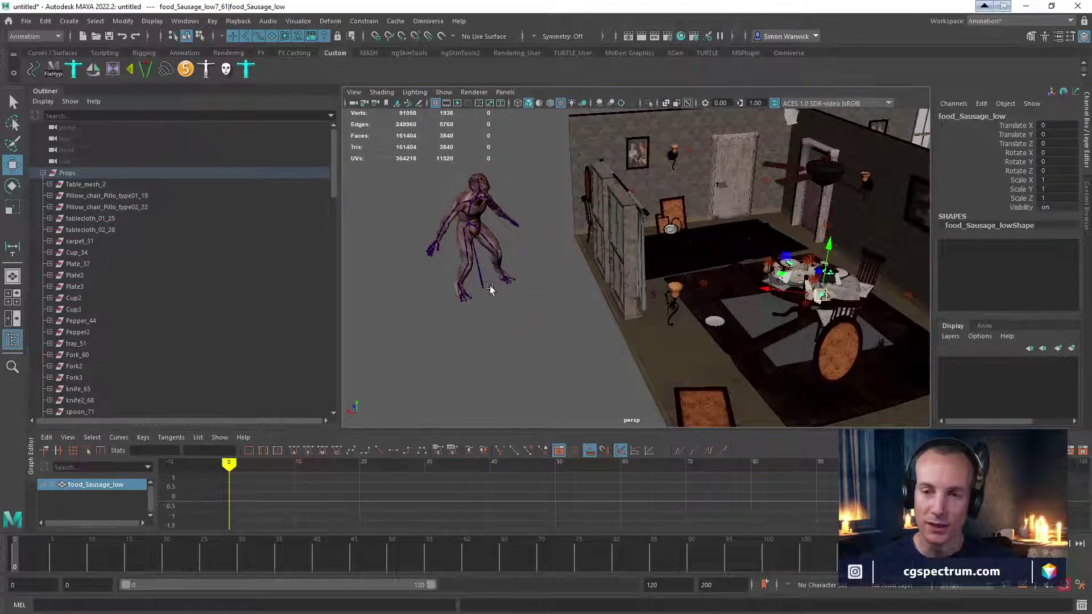
pyautogui.scroll(10, 490, 289)
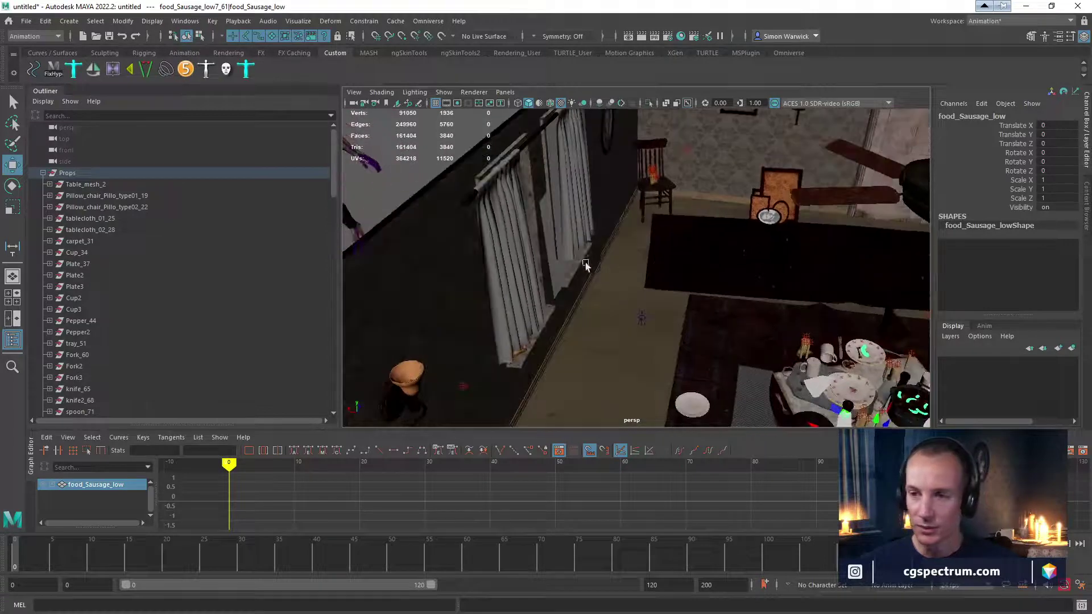
pyautogui.keyDown('alt'); pyautogui.moveTo(585, 265); pyautogui.dragTo(648, 290); pyautogui.keyUp('alt')
pyautogui.scroll(5, 665, 288)
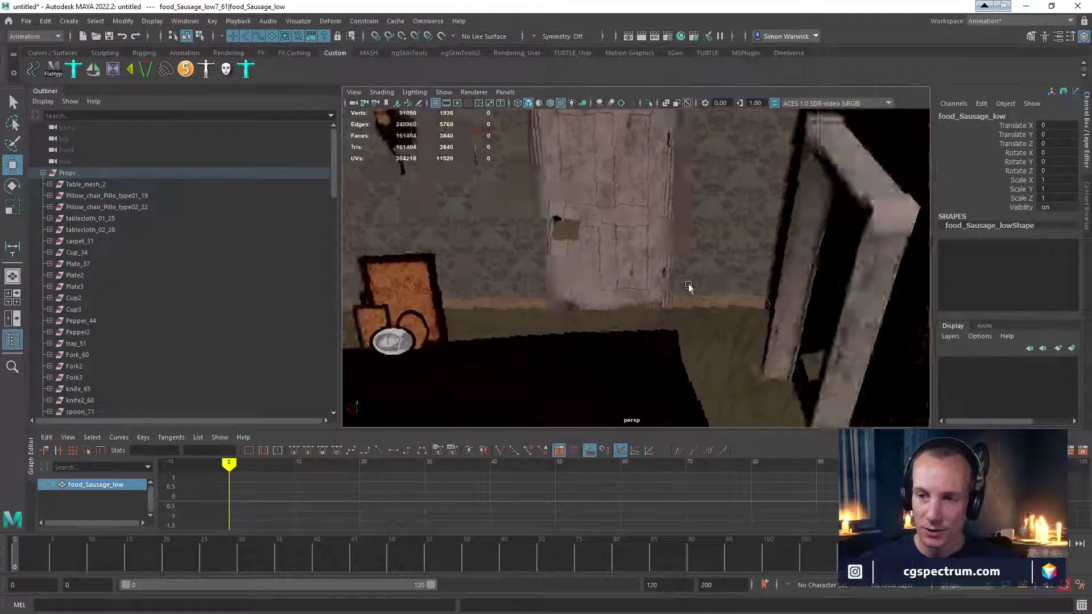
pyautogui.scroll(-6, 688, 284)
pyautogui.click(582, 256)
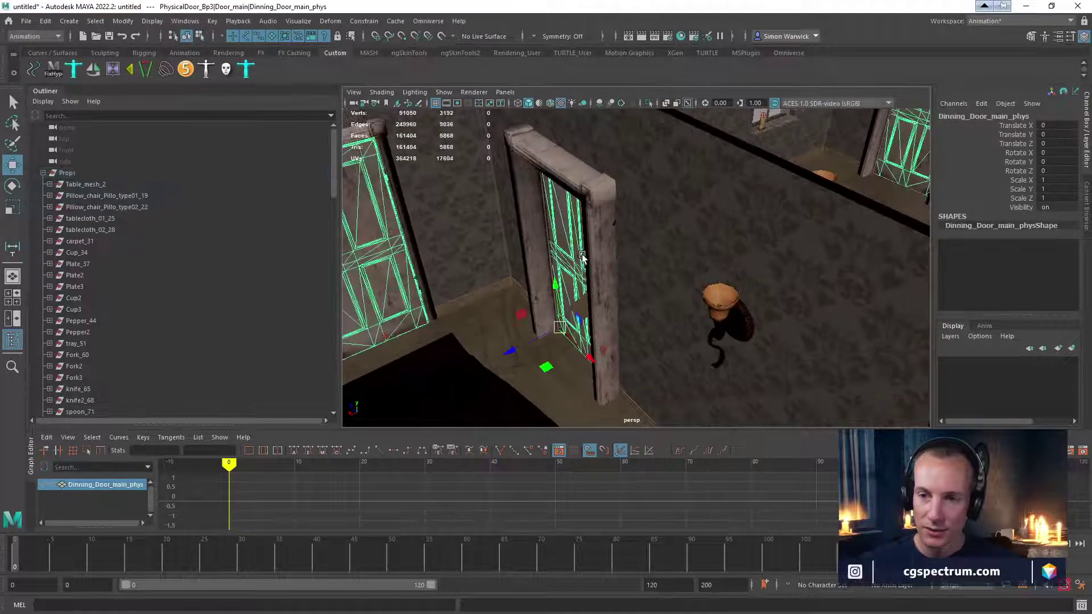
pyautogui.keyDown('alt'); pyautogui.moveTo(582, 255); pyautogui.dragTo(635, 284); pyautogui.keyUp('alt')
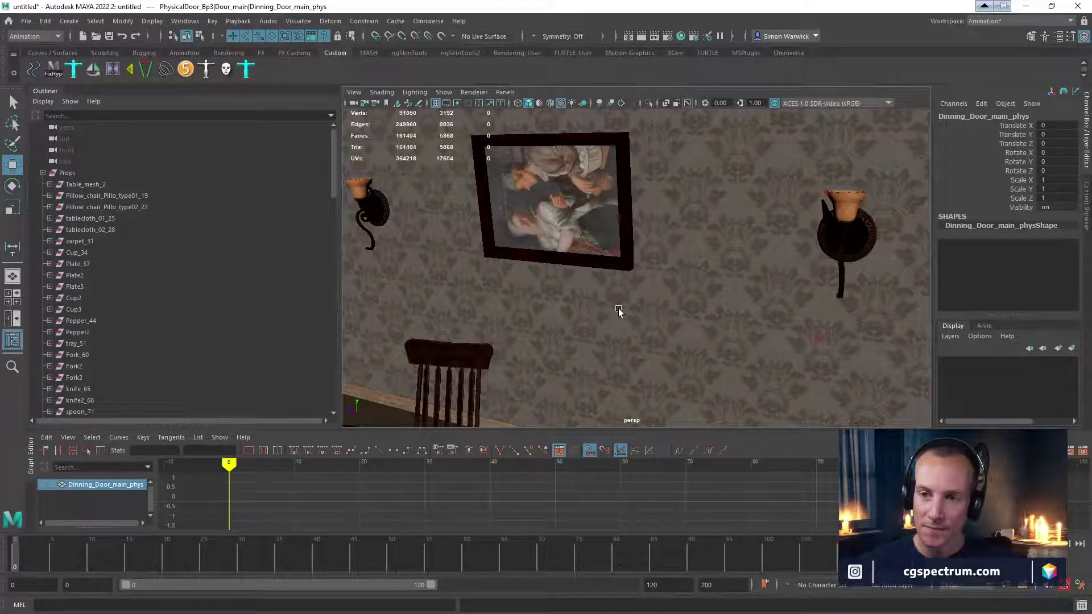
pyautogui.keyDown('alt'); pyautogui.moveTo(575, 303); pyautogui.dragTo(768, 321); pyautogui.keyUp('alt')
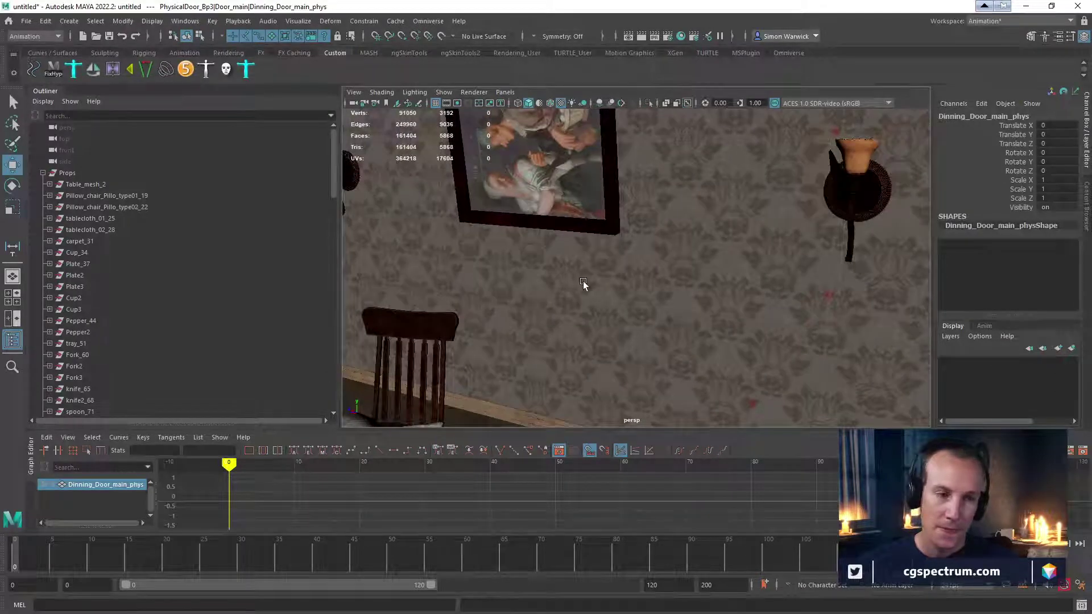
pyautogui.keyDown('alt'); pyautogui.moveTo(583, 283); pyautogui.dragTo(593, 284); pyautogui.keyUp('alt')
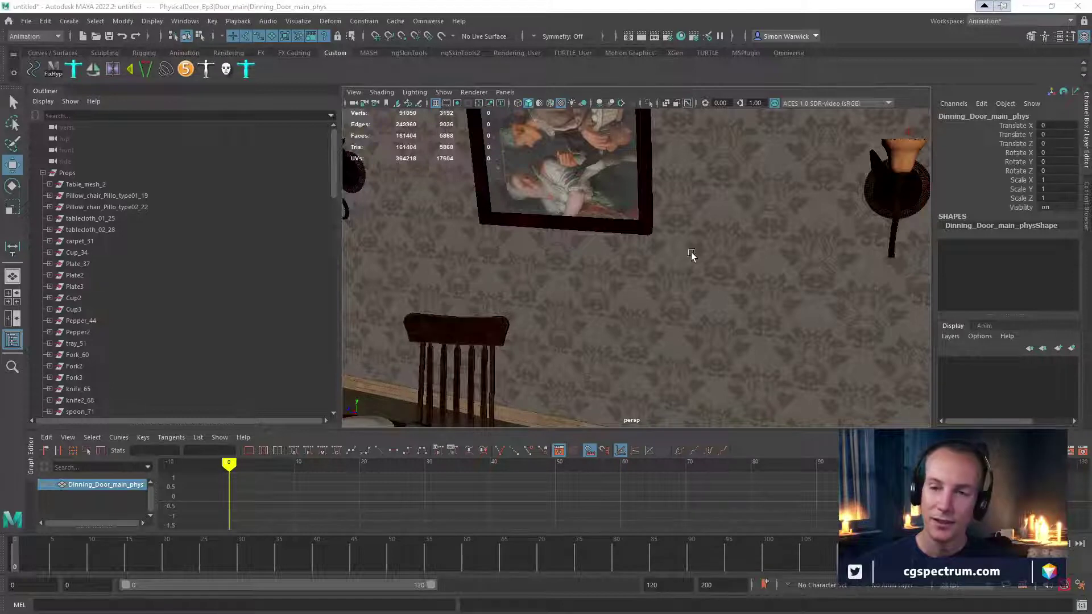
pyautogui.moveTo(692, 253)
pyautogui.keyDown('alt'); pyautogui.mouseDown()
pyautogui.moveTo(643, 253)
pyautogui.moveTo(658, 258)
pyautogui.moveTo(688, 260)
pyautogui.moveTo(639, 243)
pyautogui.moveTo(623, 254)
pyautogui.moveTo(677, 213)
pyautogui.moveTo(680, 251)
pyautogui.moveTo(660, 287)
pyautogui.moveTo(610, 267)
pyautogui.moveTo(663, 125)
pyautogui.moveTo(654, 171)
pyautogui.moveTo(682, 199)
pyautogui.moveTo(841, 257)
pyautogui.moveTo(614, 195)
pyautogui.moveTo(598, 246)
pyautogui.moveTo(712, 289)
pyautogui.moveTo(678, 280)
pyautogui.moveTo(684, 286)
pyautogui.mouseUp(); pyautogui.keyUp('alt')
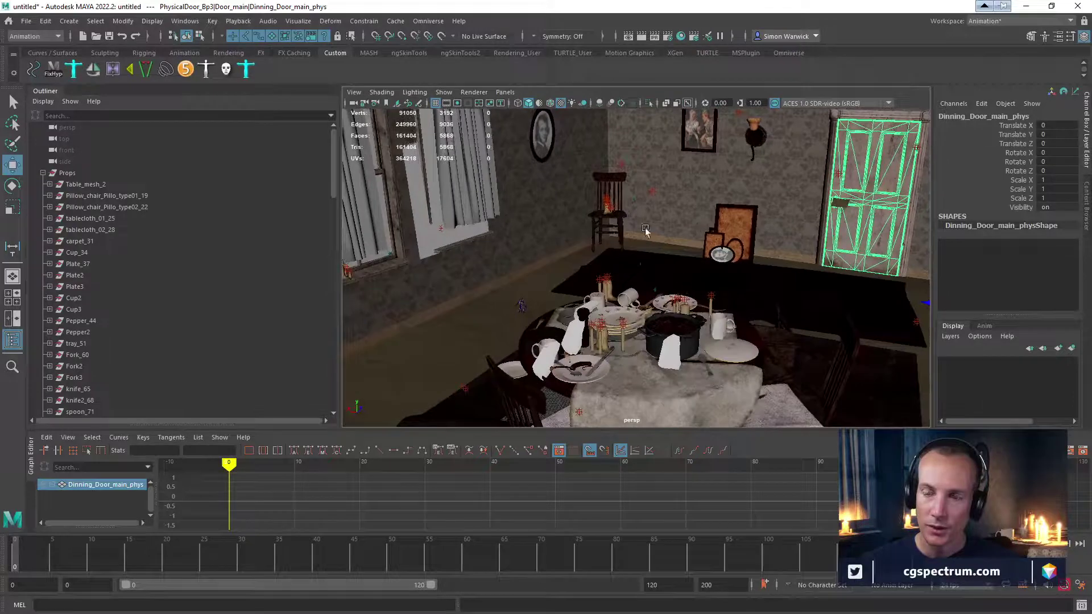
# Open the Plug-in Manager, search for mtoa to check the Arnold plug-in's load state, and close the manager
pyautogui.click(98, 22)
pyautogui.moveTo(185, 21)
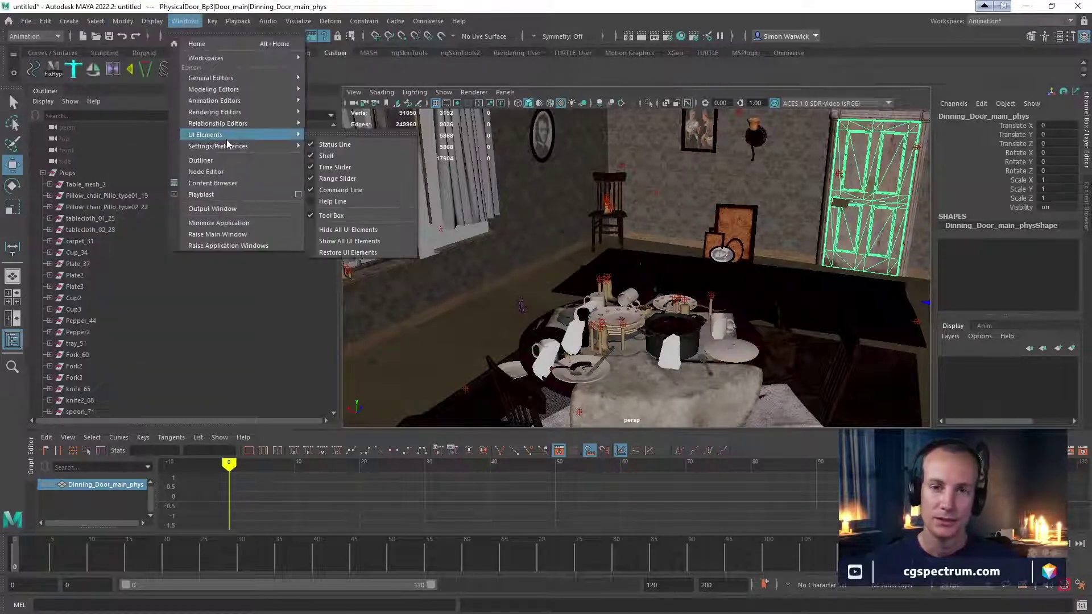
pyautogui.moveTo(239, 146)
pyautogui.click(344, 229)
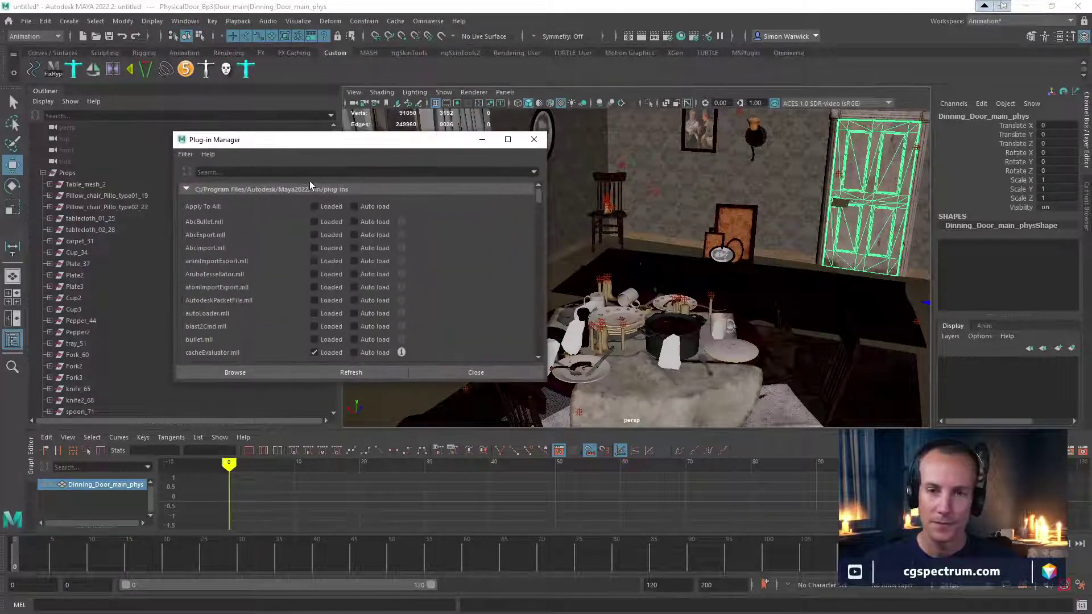
pyautogui.click(305, 172)
pyautogui.write('ar')
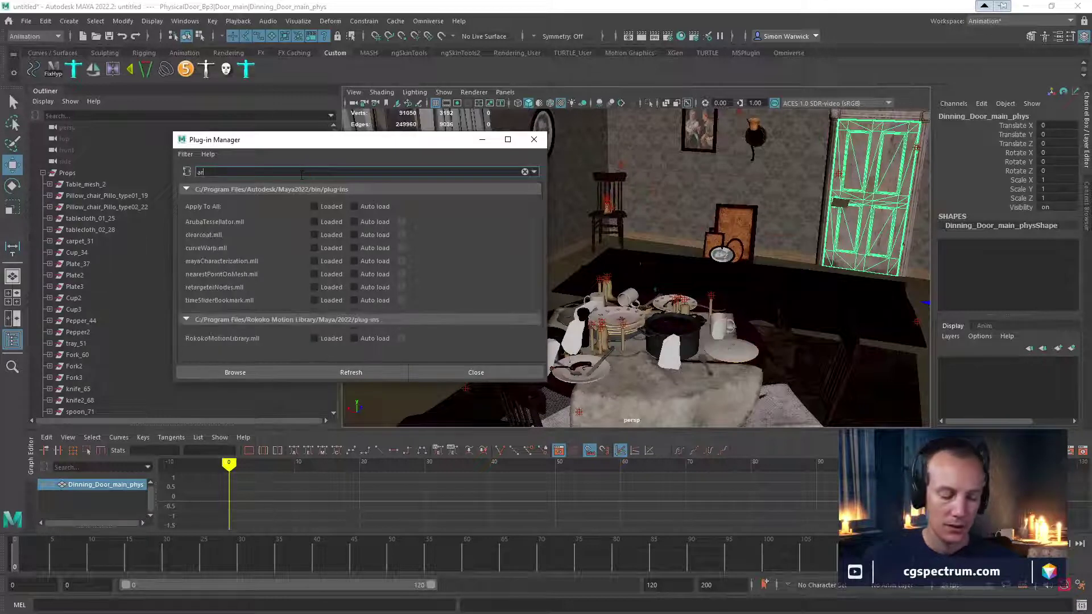
pyautogui.press('BackSpace')
pyautogui.write('tom')
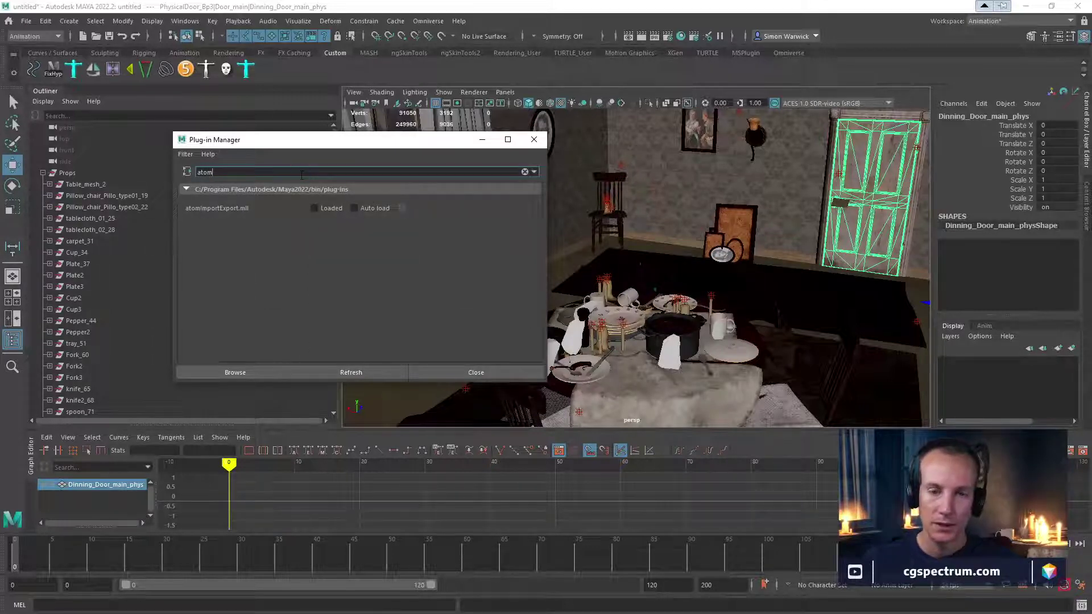
pyautogui.press('BackSpace')
pyautogui.press('BackSpace')
pyautogui.press('BackSpace')
pyautogui.press('BackSpace')
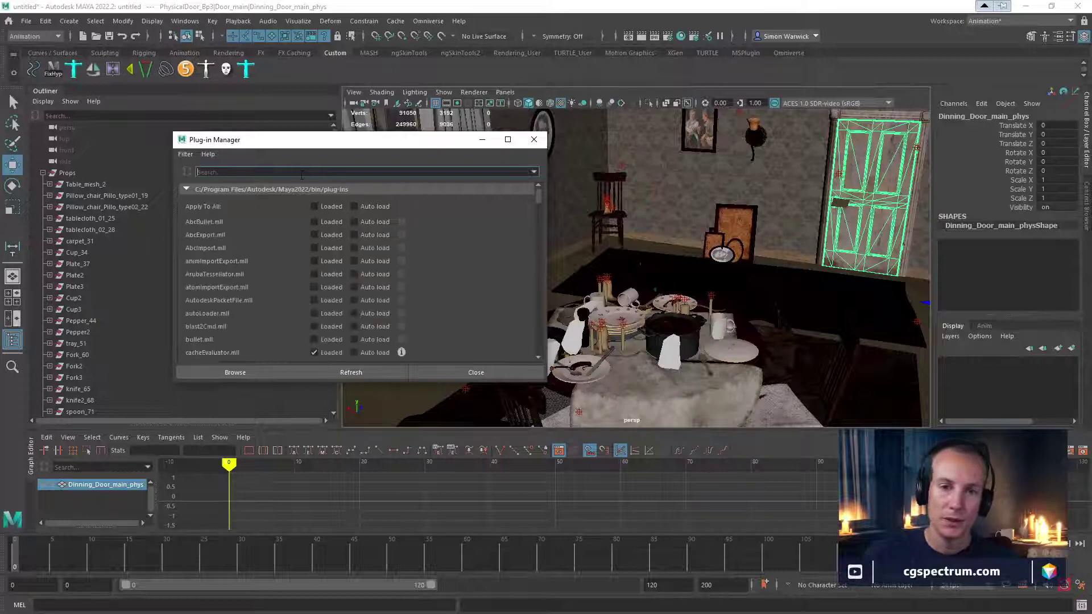
pyautogui.write('mtoa')
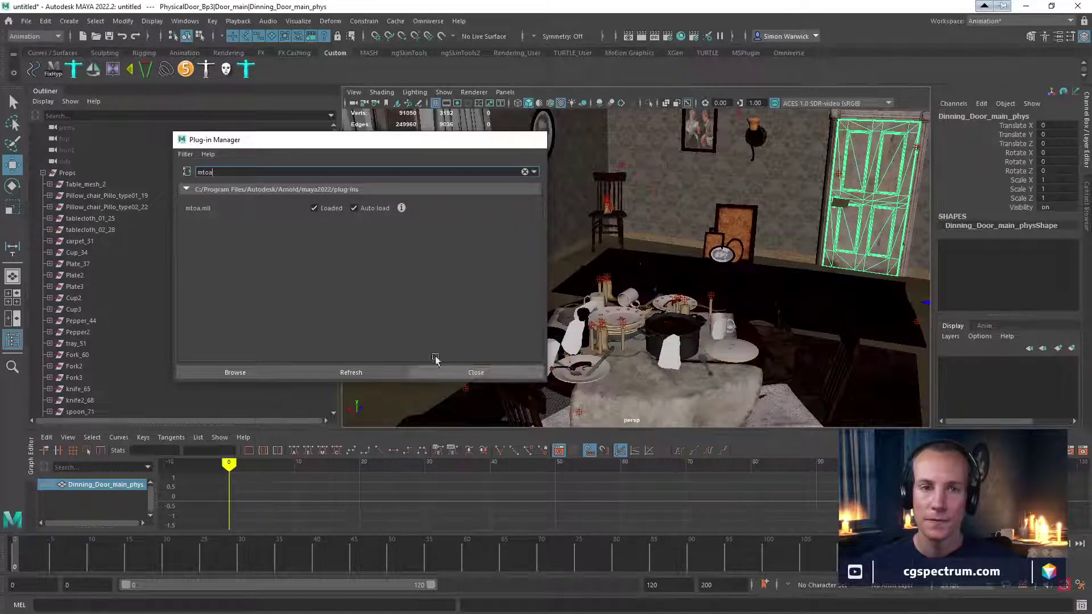
pyautogui.click(452, 372)
# Switch Maya's menu set to Rendering
pyautogui.click(34, 36)
pyautogui.click(35, 51)
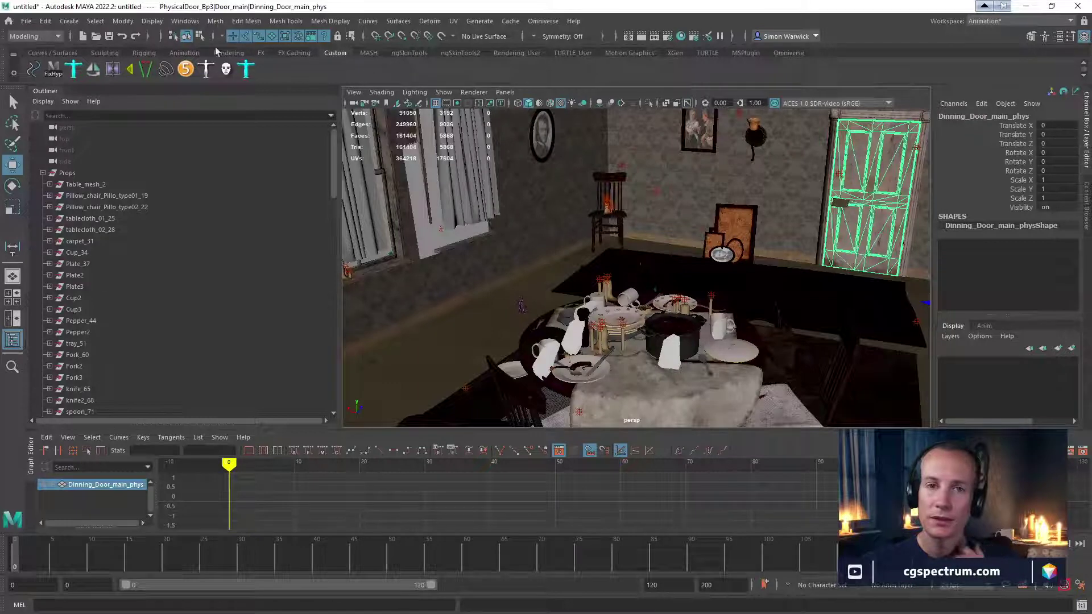
pyautogui.click(59, 36)
pyautogui.click(41, 95)
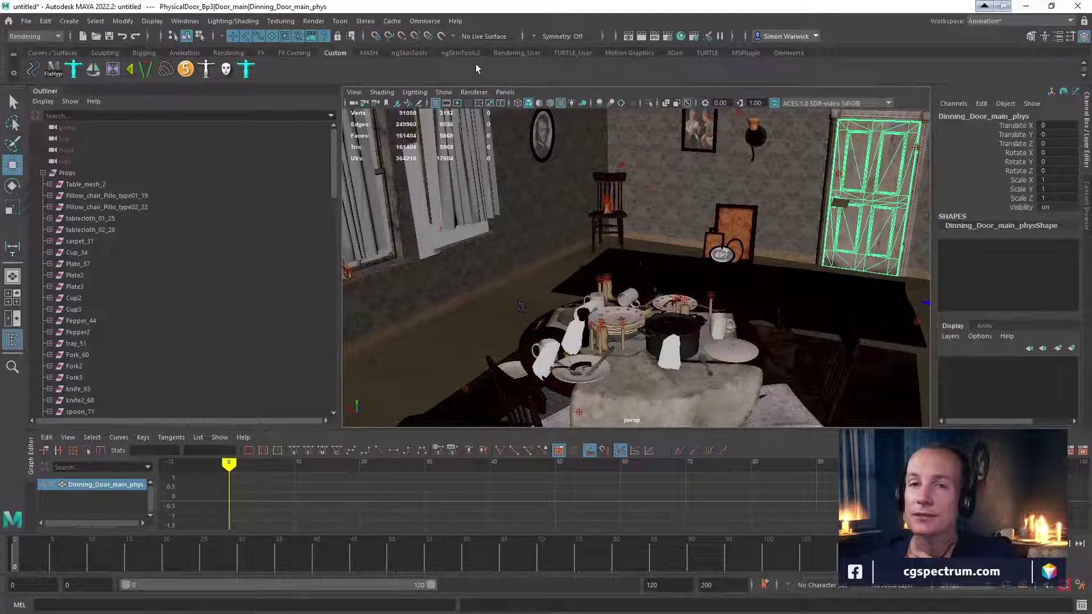
# Look for the Arnold commands and open the Render Settings to check the renderer in use
pyautogui.click(424, 21)
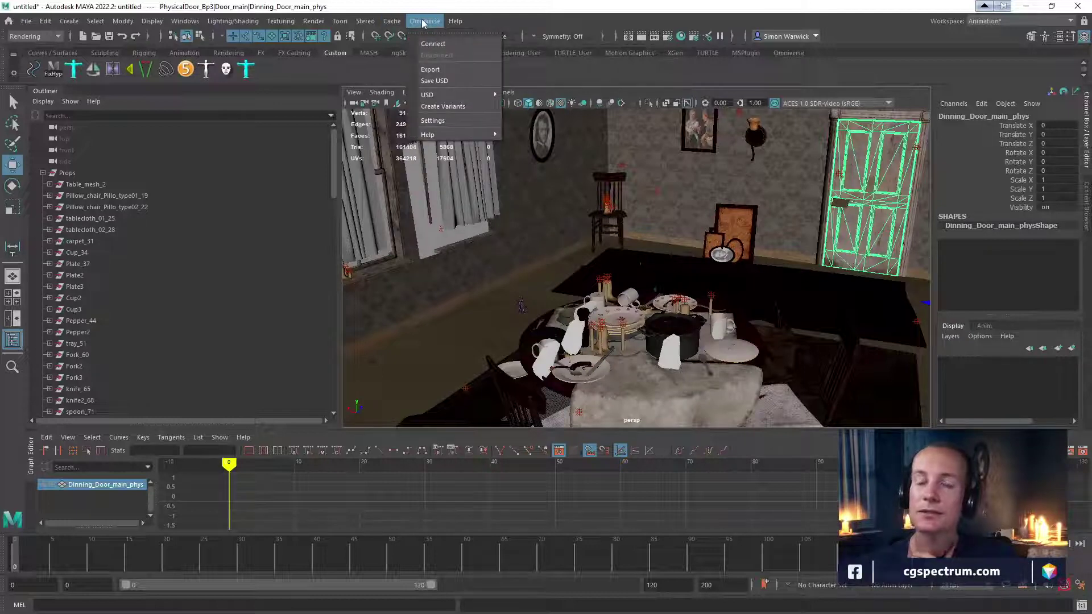
pyautogui.moveTo(455, 26)
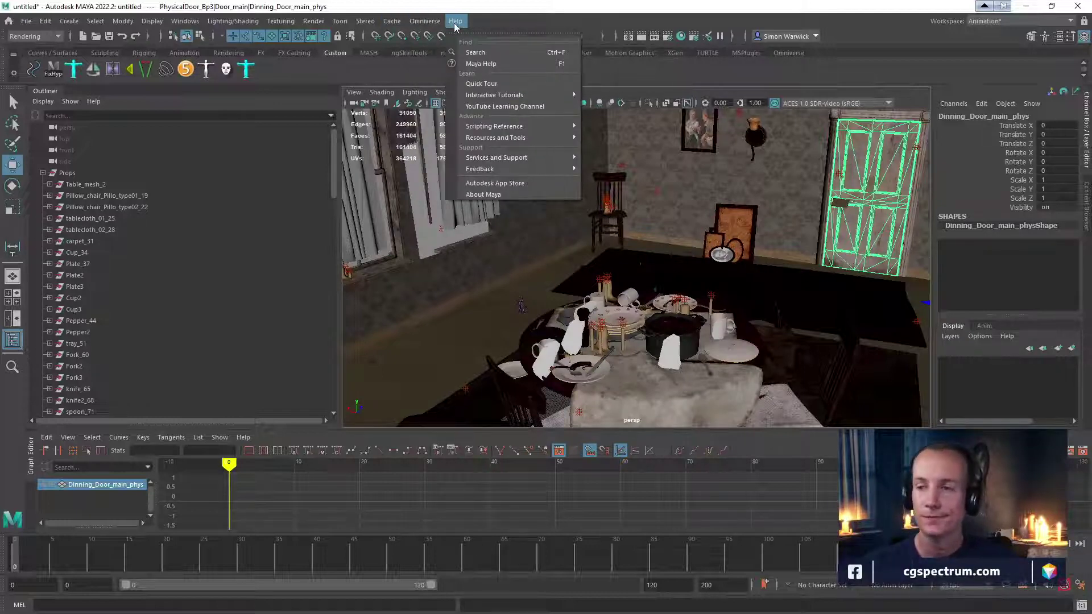
pyautogui.click(455, 23)
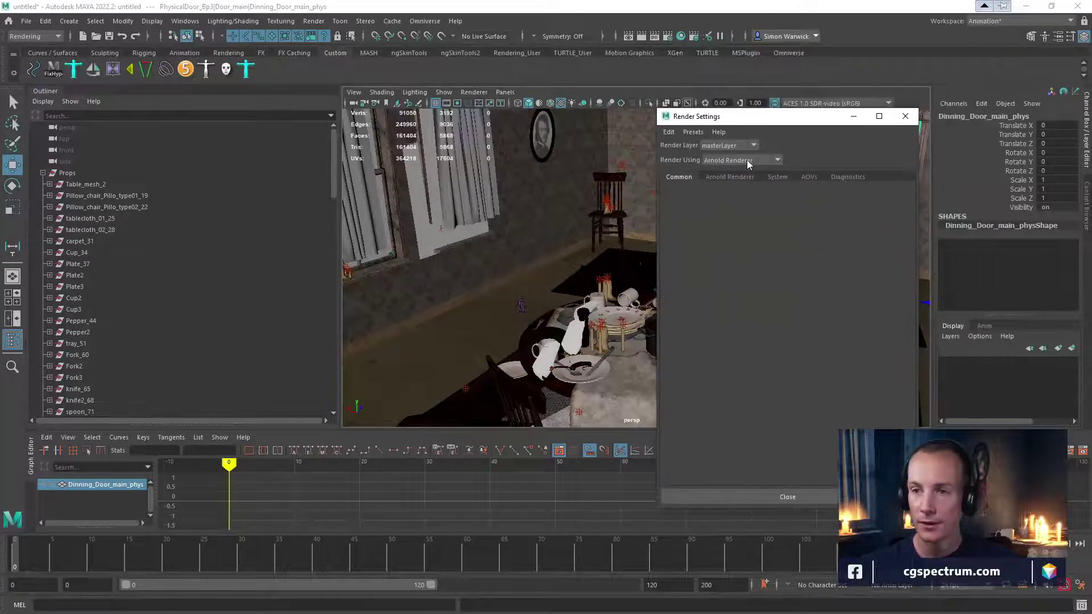
pyautogui.click(638, 37)
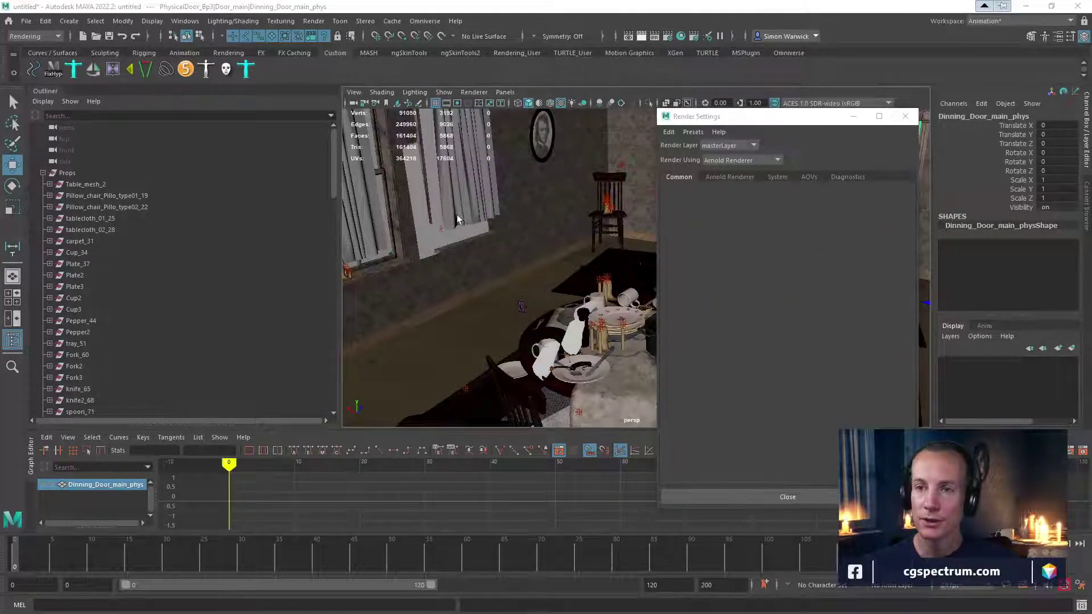
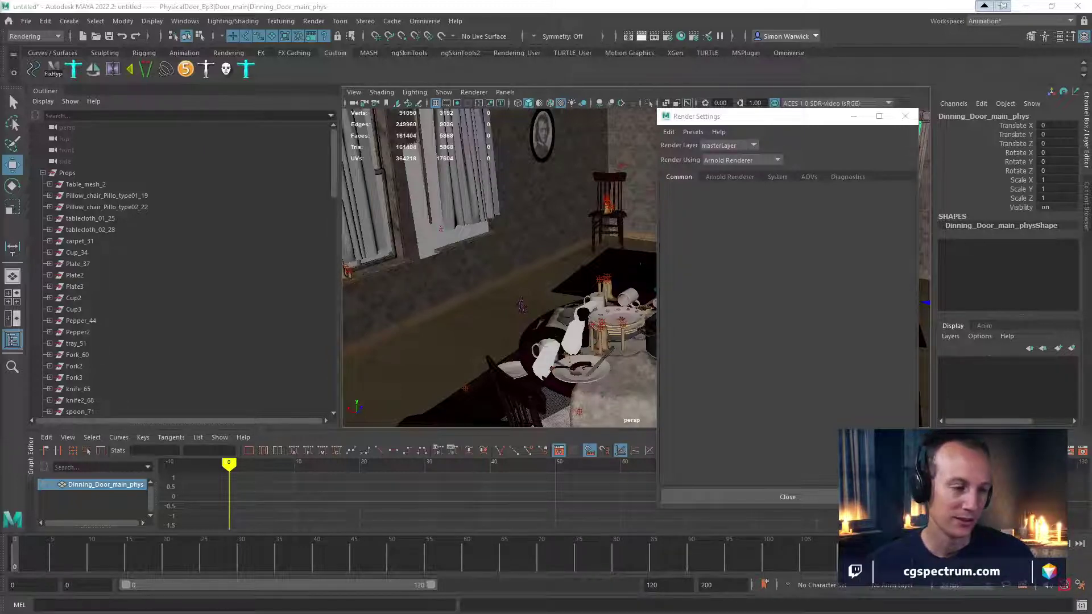
# Switch to the NVIDIA Omniverse Launcher and look through the Exchange apps, the news and the installed library
pyautogui.hotkey('alt', 'Tab')
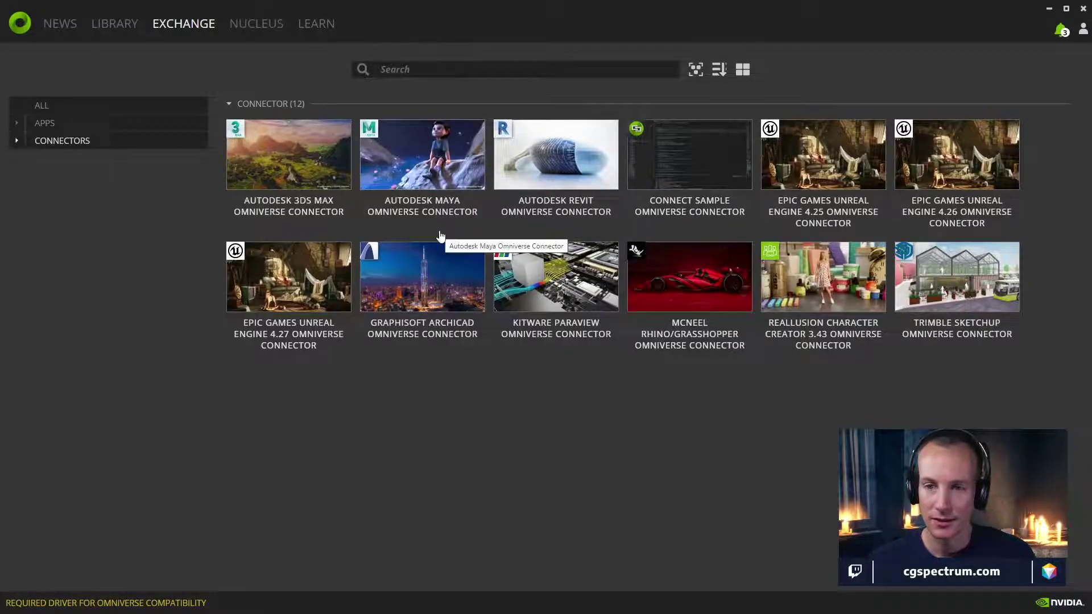
pyautogui.click(78, 129)
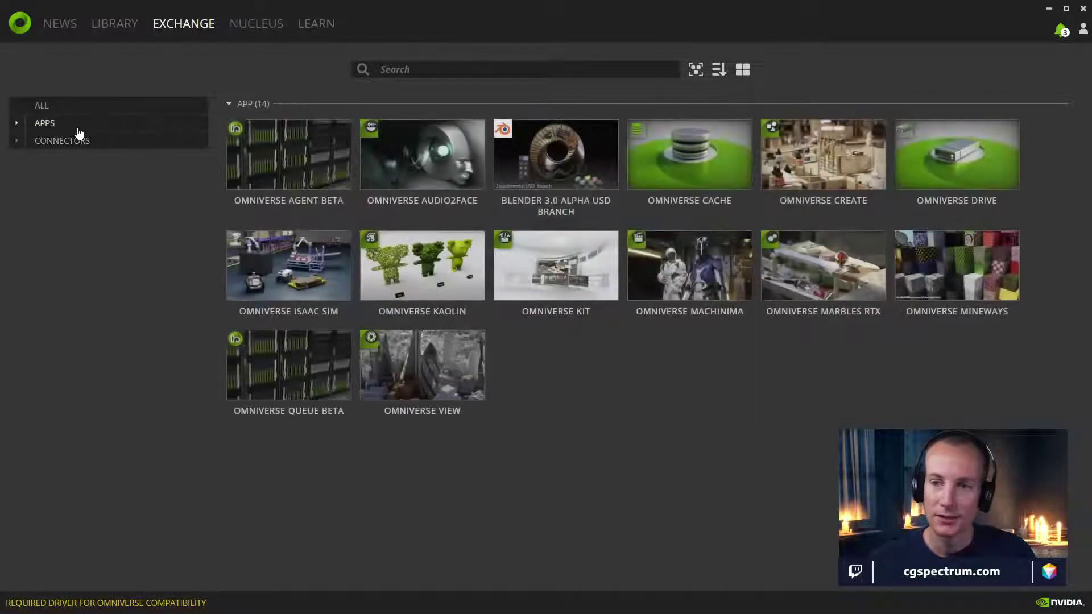
pyautogui.click(108, 27)
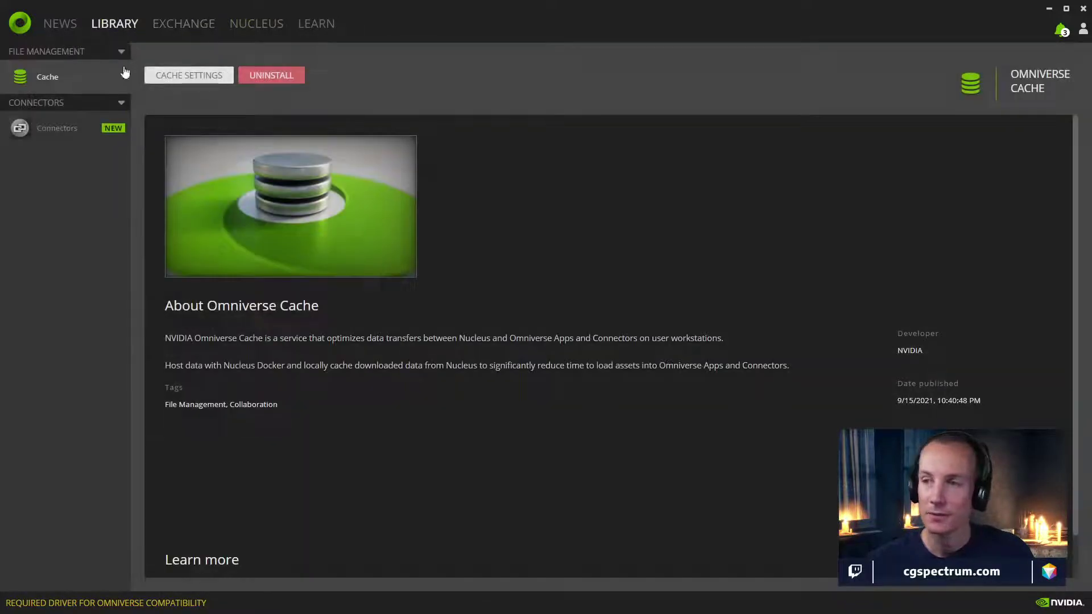
pyautogui.click(55, 30)
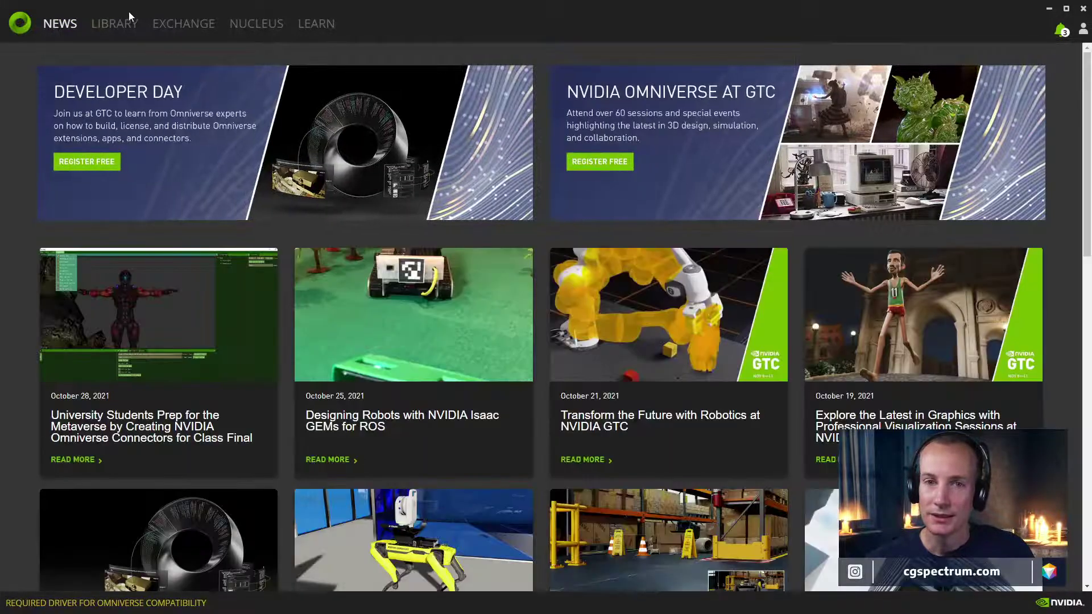
pyautogui.click(126, 24)
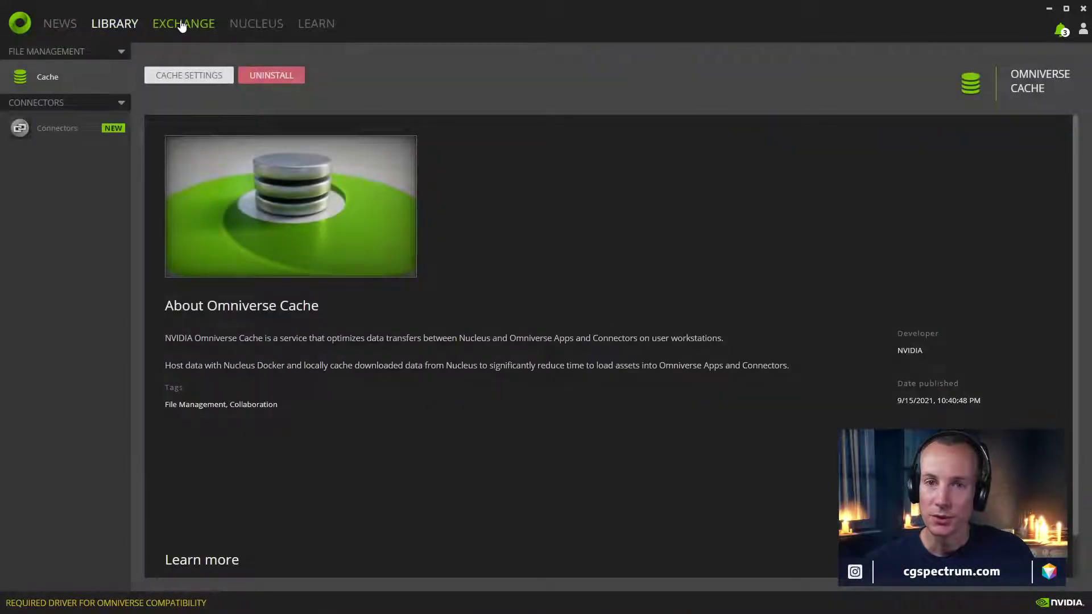
# Review the installed Omniverse connectors and check the Autodesk Maya connector's install path in its settings
pyautogui.click(56, 127)
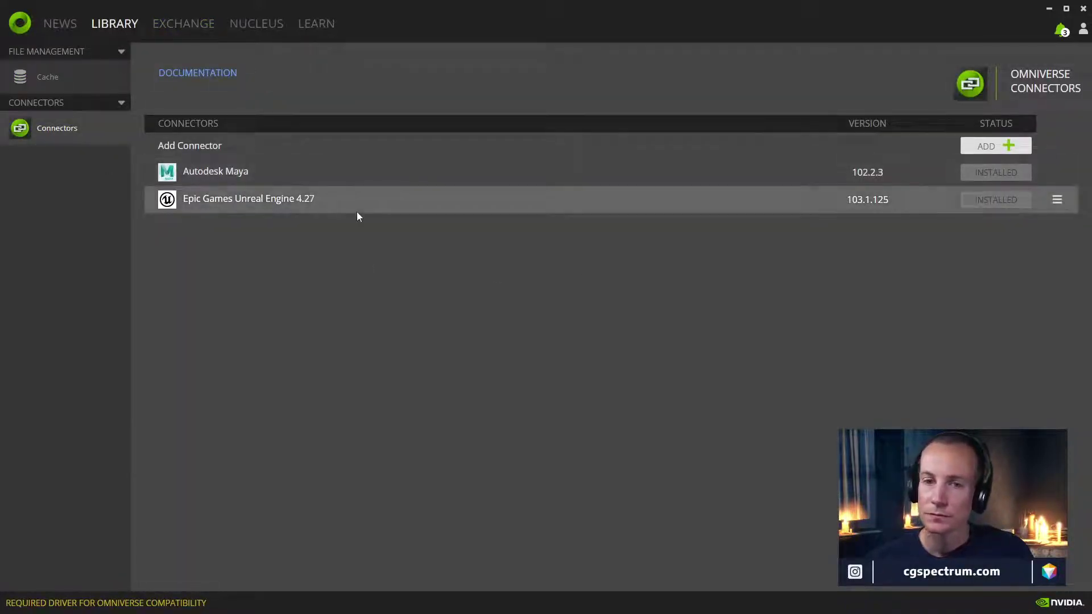
pyautogui.click(1059, 174)
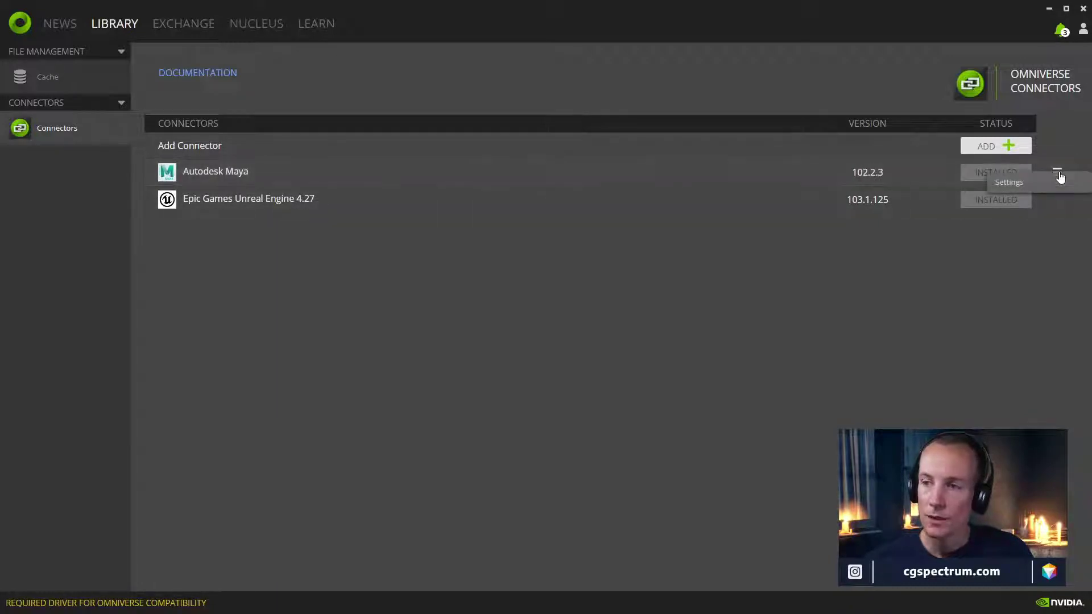
pyautogui.click(1008, 181)
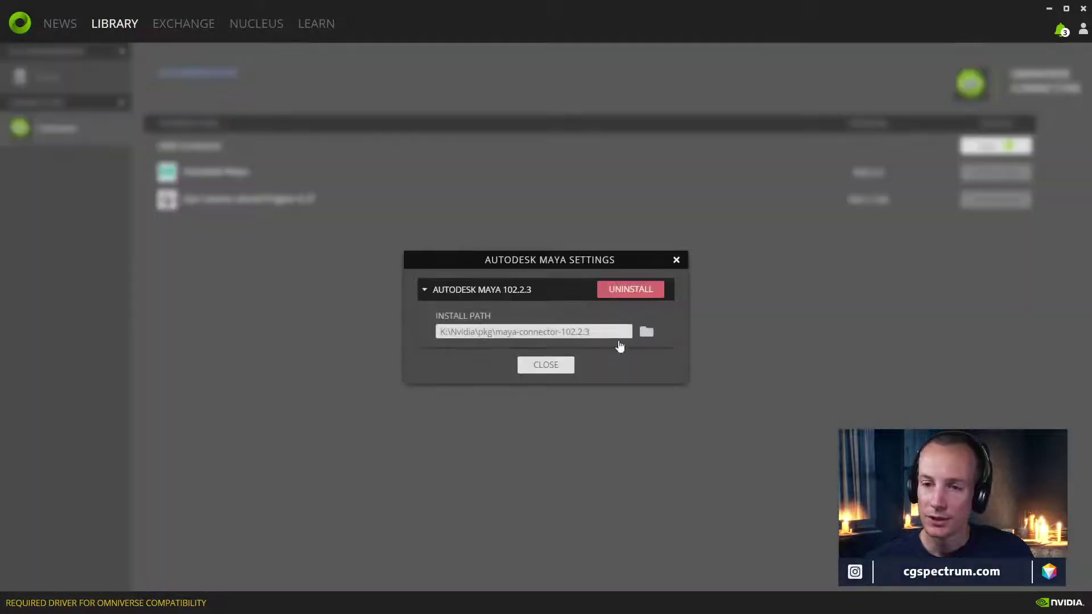
pyautogui.click(676, 259)
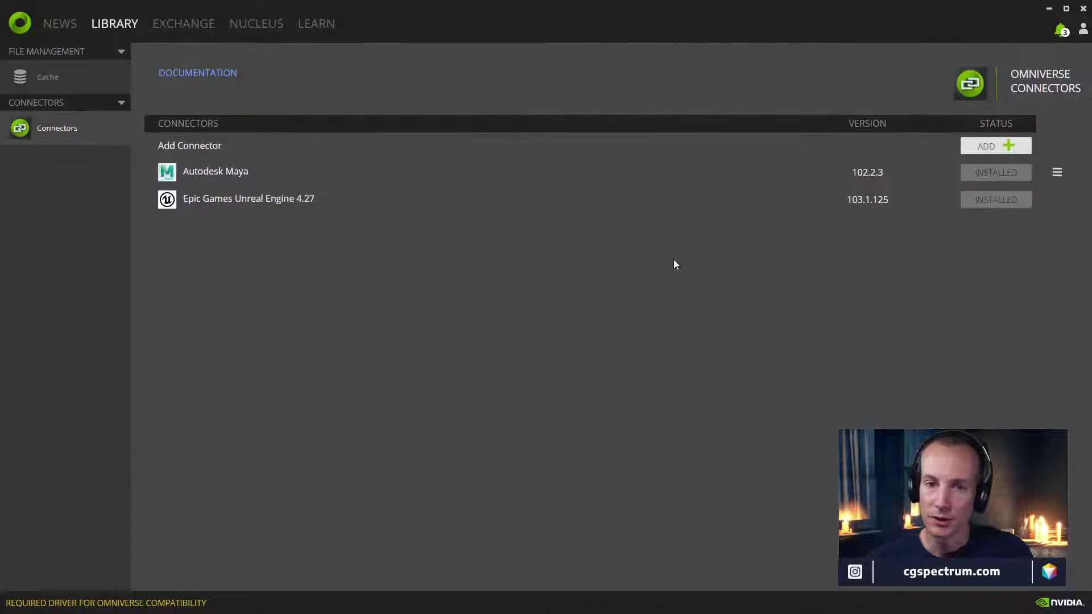
# Open the Omniverse connectors documentation and read the Connect overview's connectivity table and installation notes
pyautogui.click(197, 72)
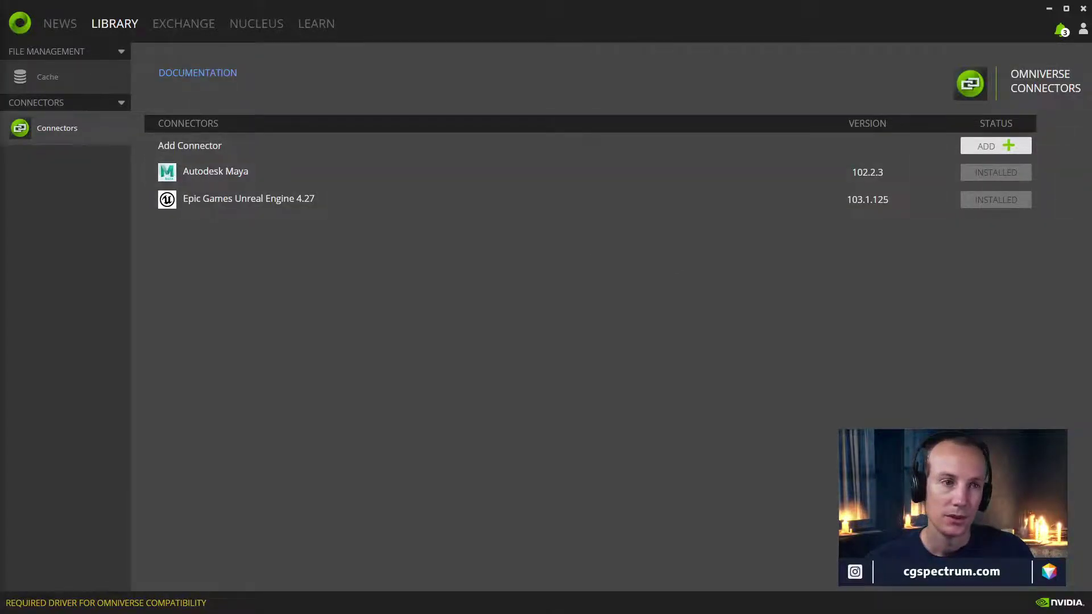
pyautogui.scroll(-5, 384, 275)
pyautogui.scroll(-3, 384, 275)
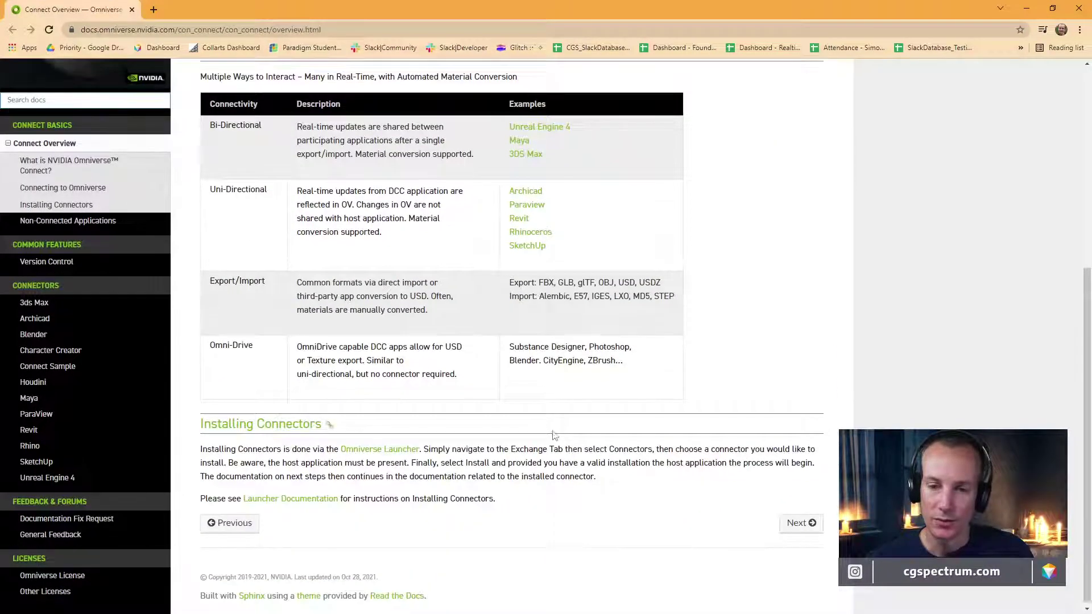
pyautogui.scroll(6, 391, 366)
pyautogui.scroll(-4, 344, 369)
pyautogui.scroll(-1, 344, 370)
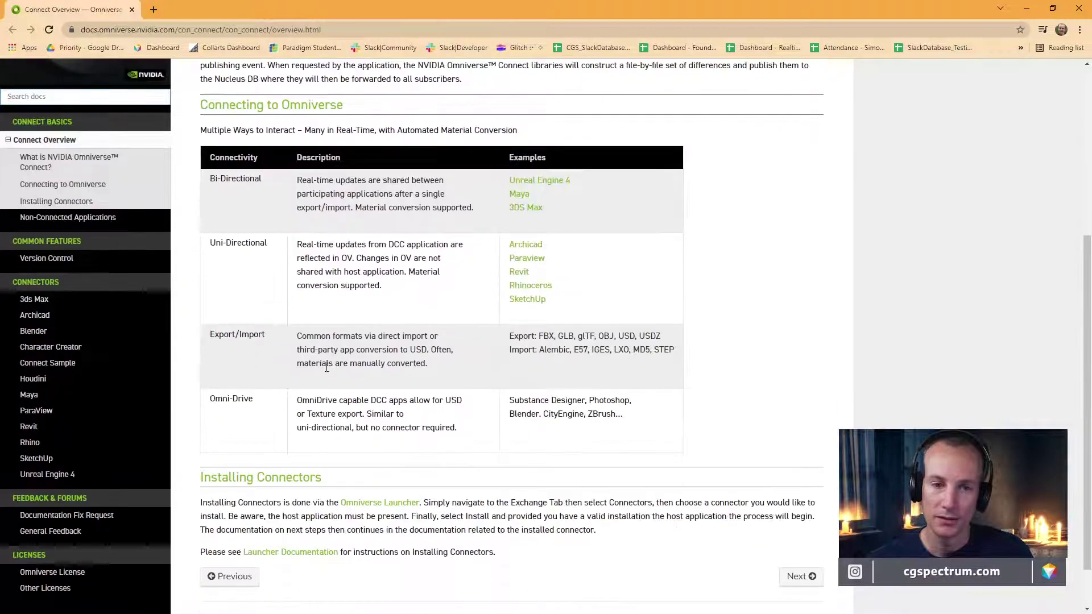
# Open the Maya connector's documentation page and review its supported Maya and Arnold versions, sign-in steps and Omniverse menu reference
pyautogui.click(73, 406)
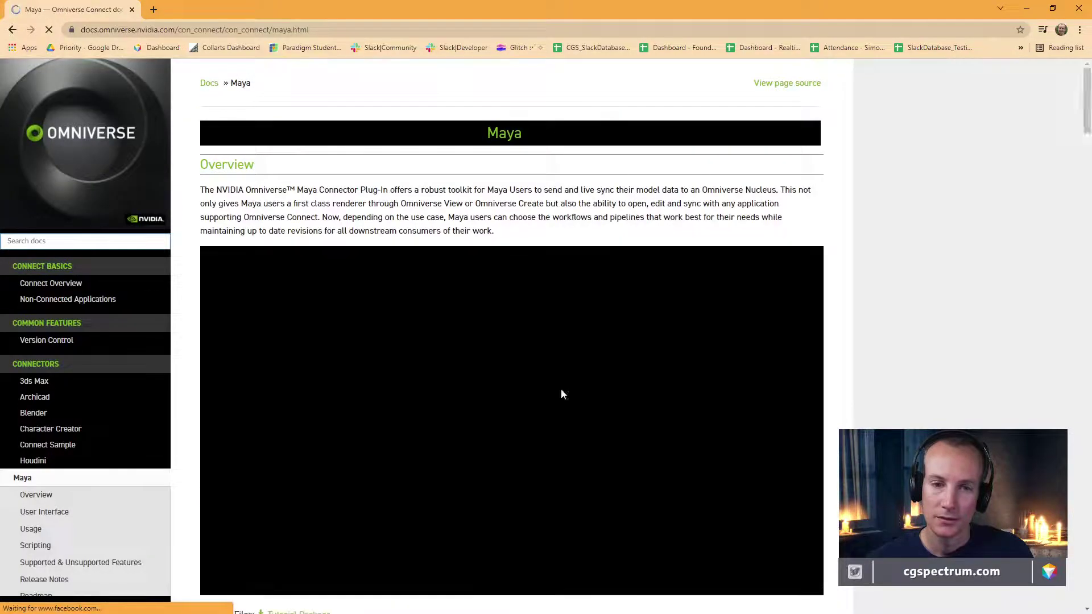
pyautogui.scroll(-9, 826, 339)
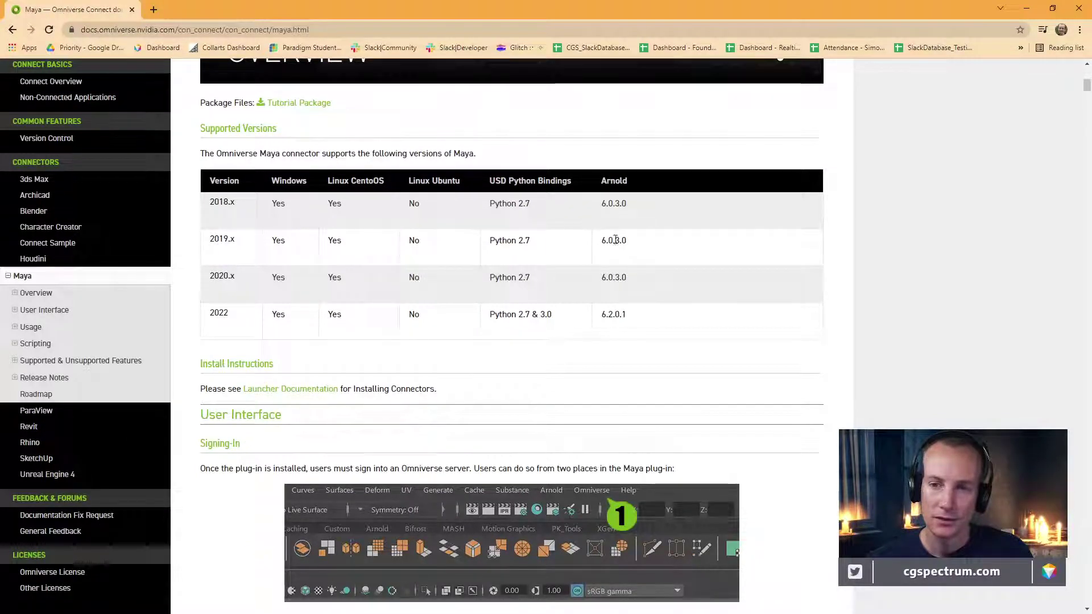
pyautogui.scroll(1, 471, 268)
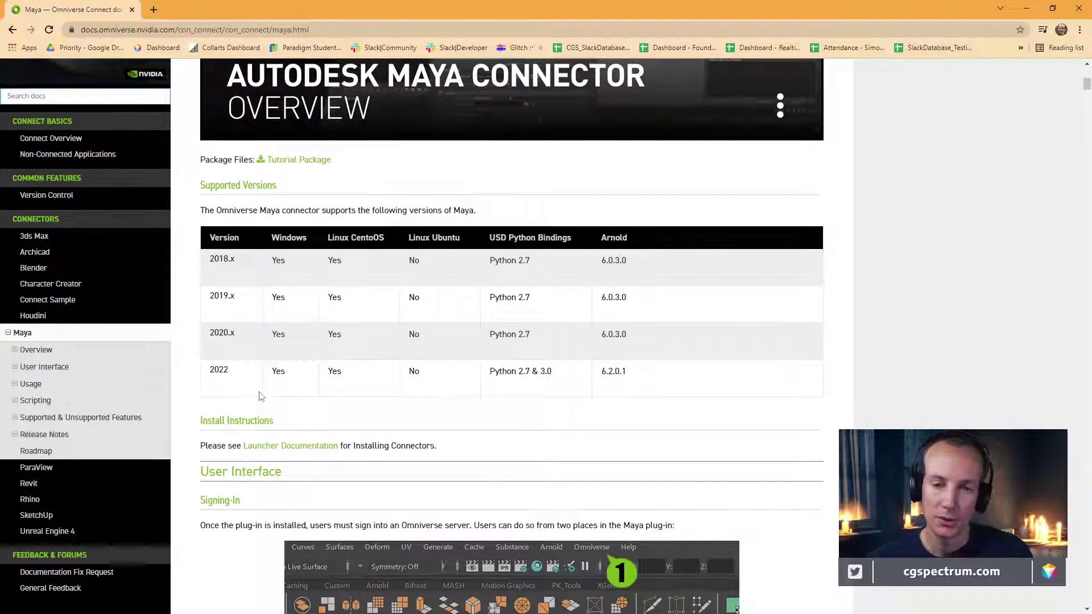
pyautogui.scroll(-1, 259, 397)
pyautogui.scroll(-15, 265, 398)
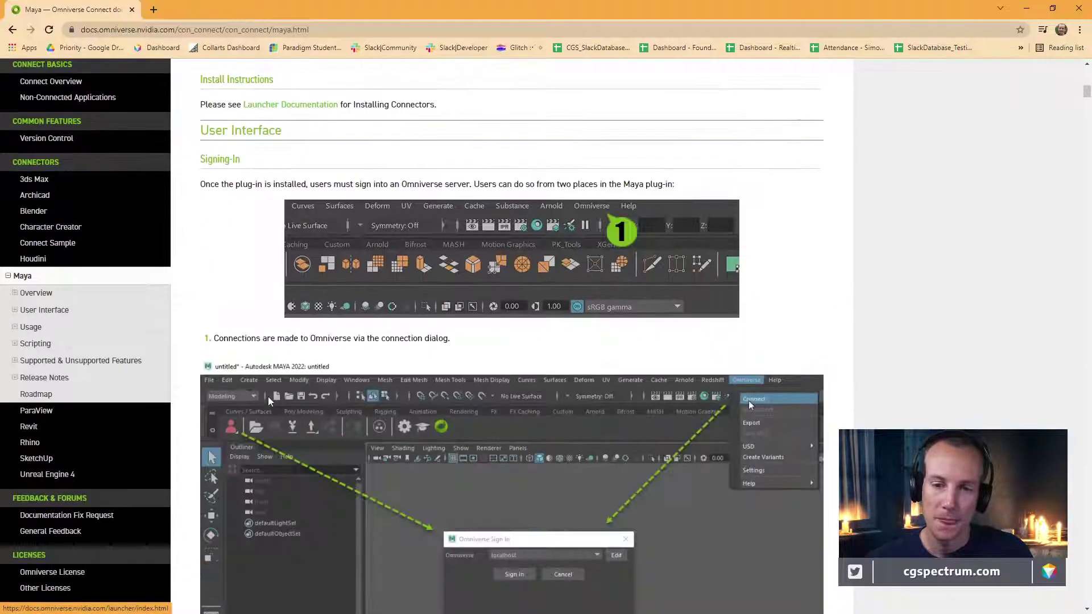
pyautogui.scroll(-9, 270, 404)
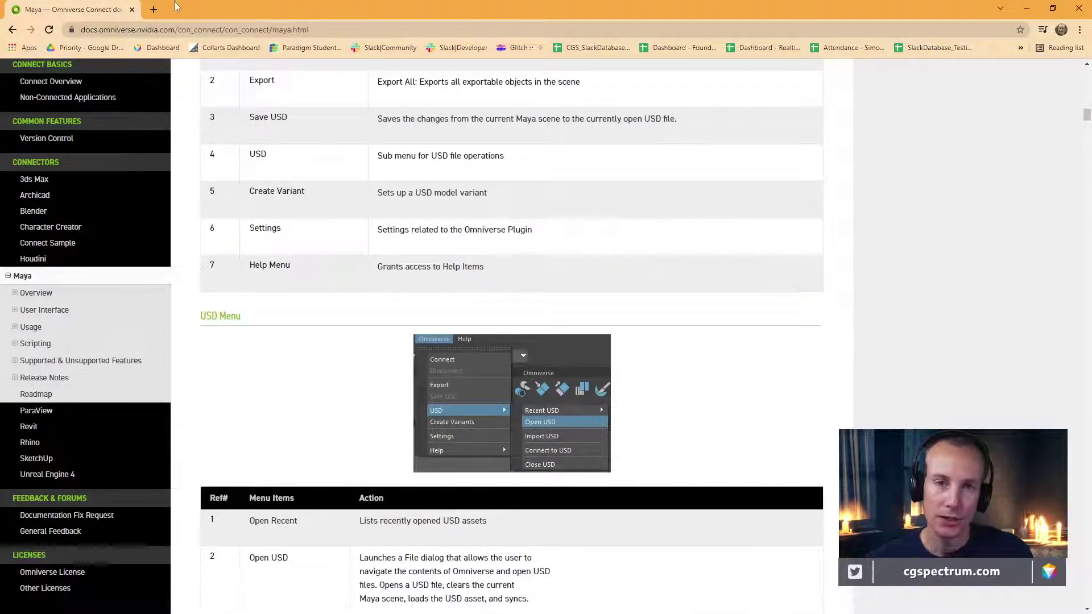
# Switch back to Maya, examine the dining room render in an enlarged Render View and restore the window's size
pyautogui.moveTo(176, 6); pyautogui.dragTo(494, 53)
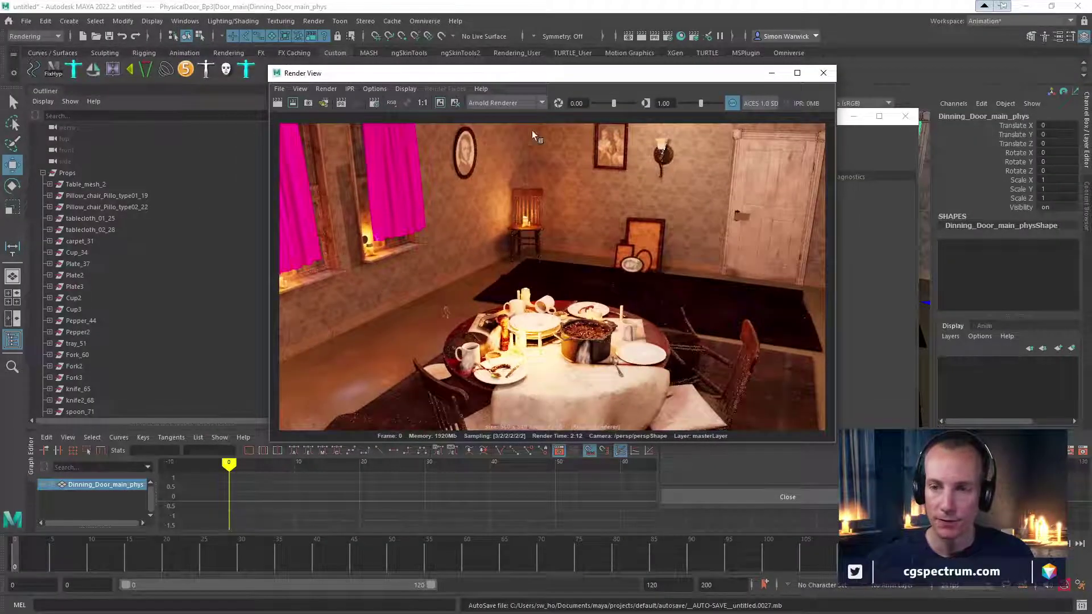
pyautogui.doubleClick(539, 74)
pyautogui.keyDown('alt'); pyautogui.moveTo(452, 379); pyautogui.dragTo(551, 380, button='right'); pyautogui.keyUp('alt')
pyautogui.rightClick(606, 373)
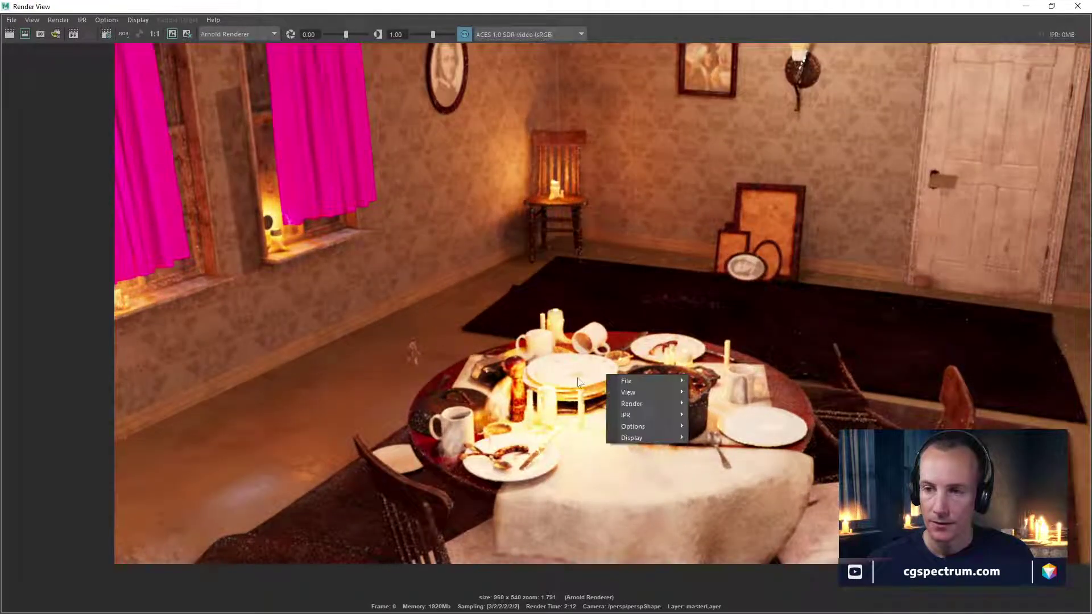
pyautogui.click(615, 302)
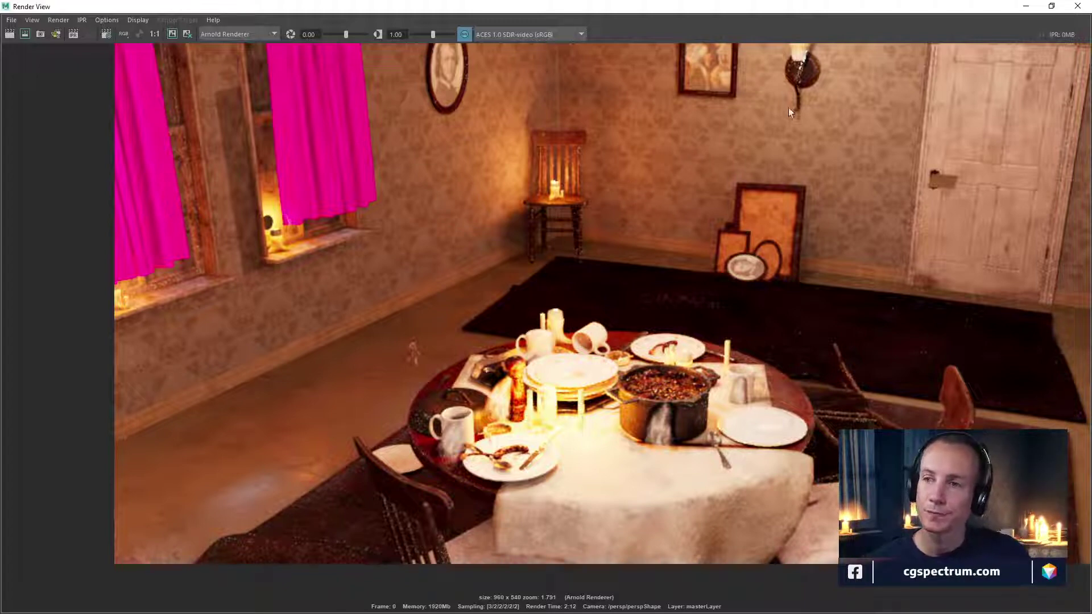
pyautogui.click(1051, 6)
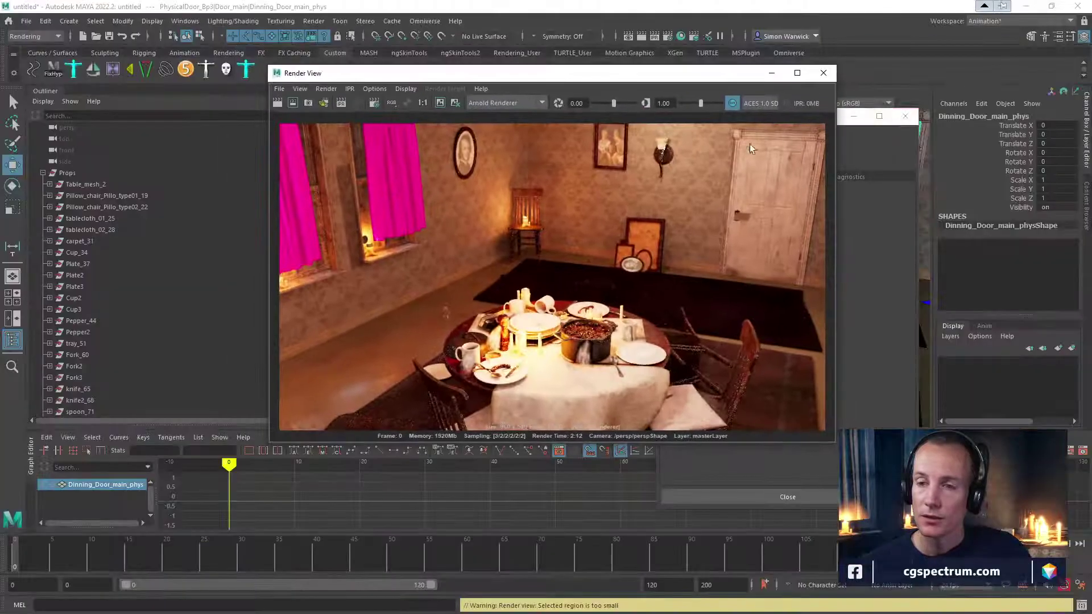
# Close the Render View and the Render Settings to clear the viewport
pyautogui.moveTo(650, 85); pyautogui.dragTo(593, 75)
pyautogui.click(767, 63)
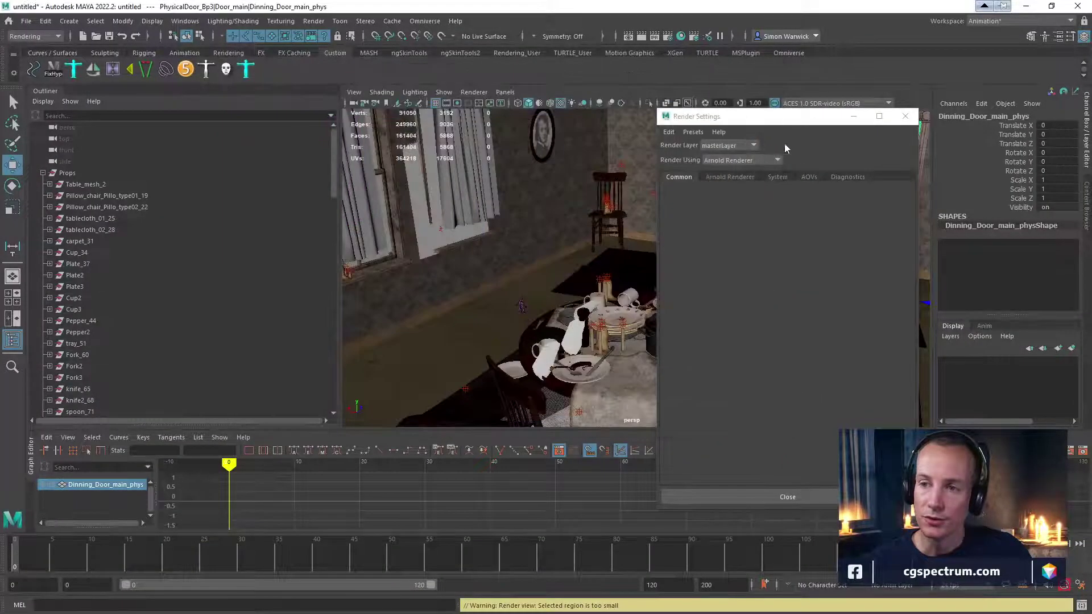
pyautogui.moveTo(787, 124); pyautogui.dragTo(900, 99)
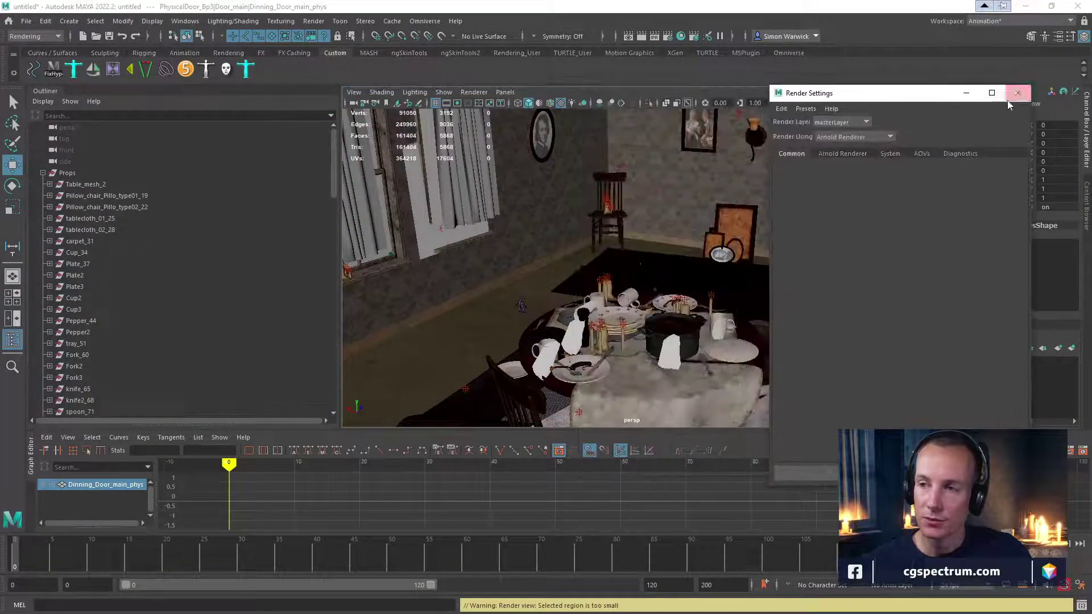
pyautogui.click(1017, 94)
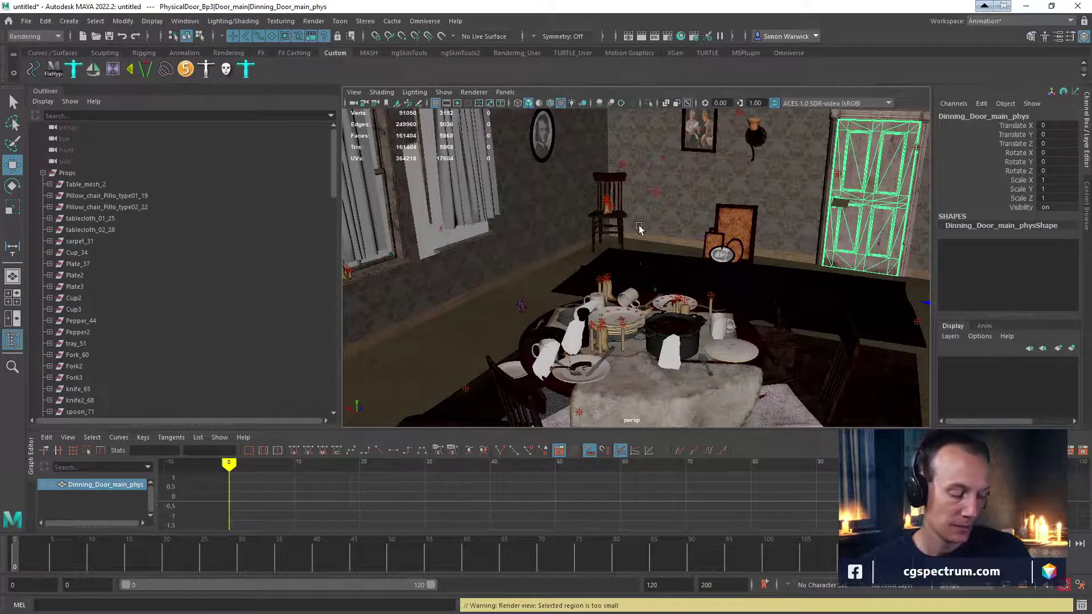
# Examine the creature outside the room and select its Shoulder_L joint
pyautogui.keyDown('alt'); pyautogui.moveTo(639, 225); pyautogui.dragTo(611, 278); pyautogui.keyUp('alt')
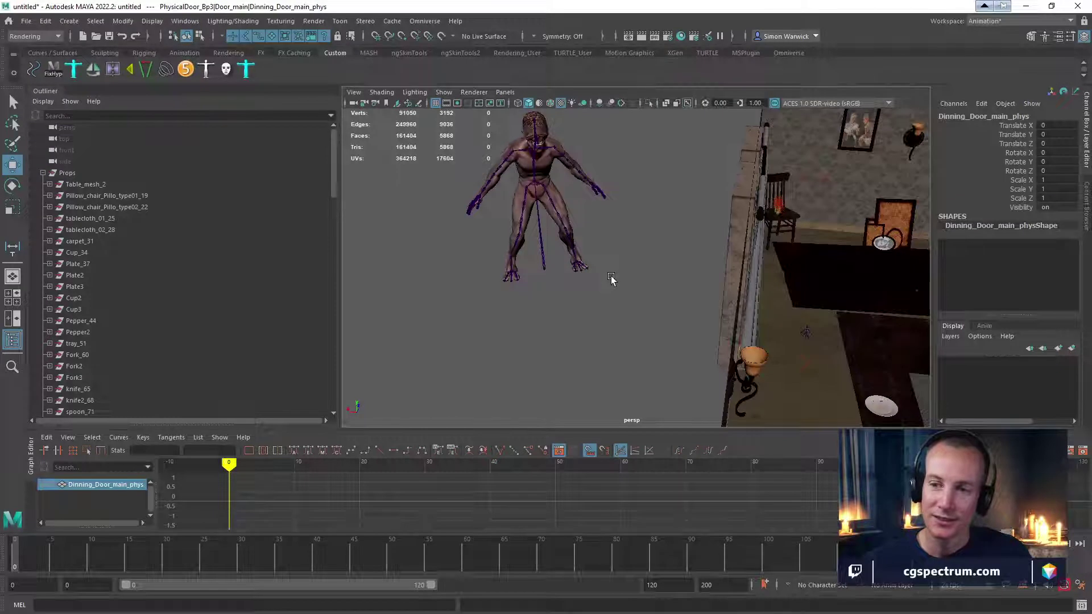
pyautogui.click(805, 329)
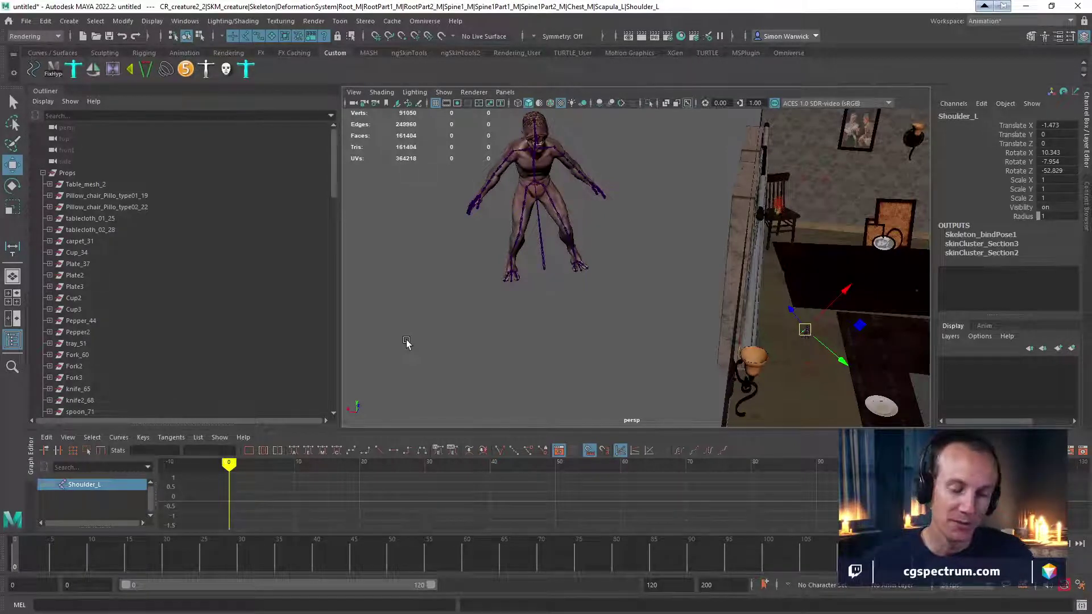
pyautogui.keyDown('alt'); pyautogui.moveTo(696, 275); pyautogui.dragTo(638, 274); pyautogui.keyUp('alt')
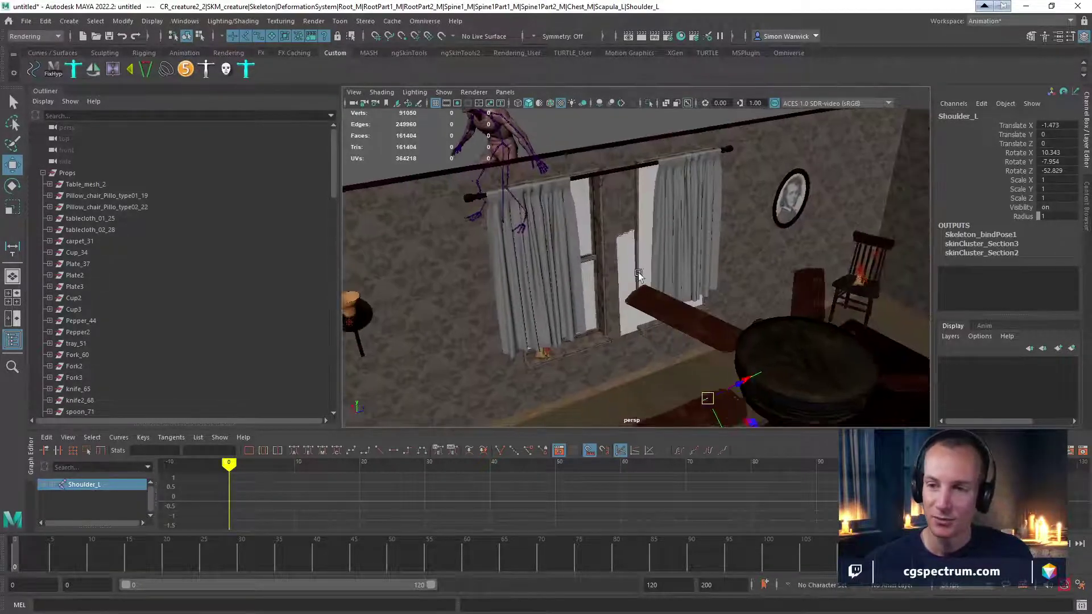
# Select the Curtain_open mesh at the windows and open the Hypershade
pyautogui.click(536, 258)
pyautogui.keyDown('alt'); pyautogui.moveTo(543, 260); pyautogui.dragTo(708, 165); pyautogui.keyUp('alt')
pyautogui.click(607, 212)
pyautogui.click(681, 36)
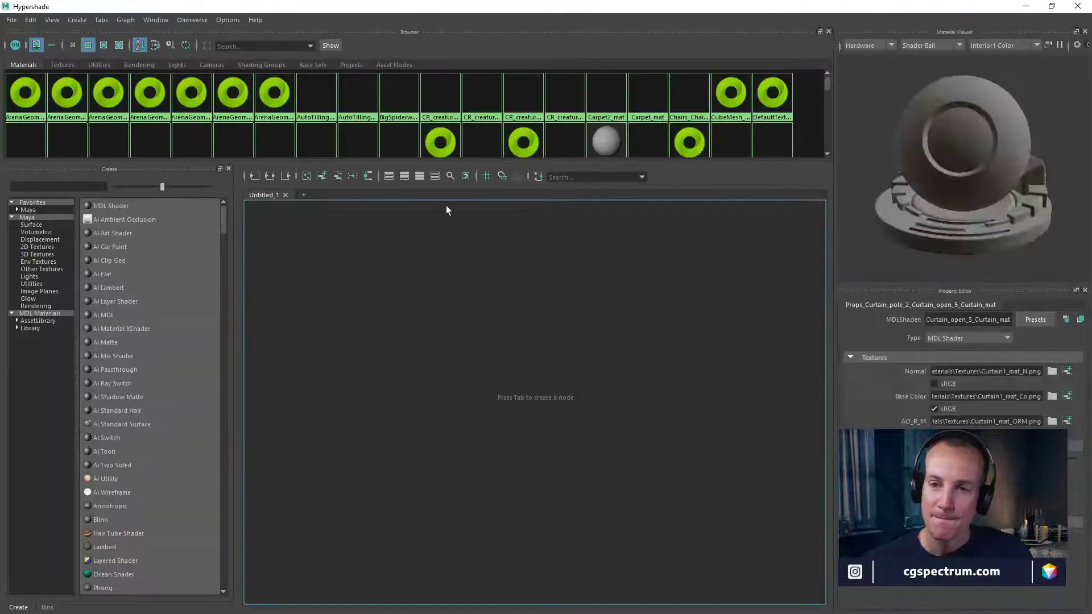
# Uncover the viewport and inspect the Curtain_mat MDL shader's textures and subsurface settings in the Attribute Editor
pyautogui.moveTo(562, 6); pyautogui.dragTo(575, 394)
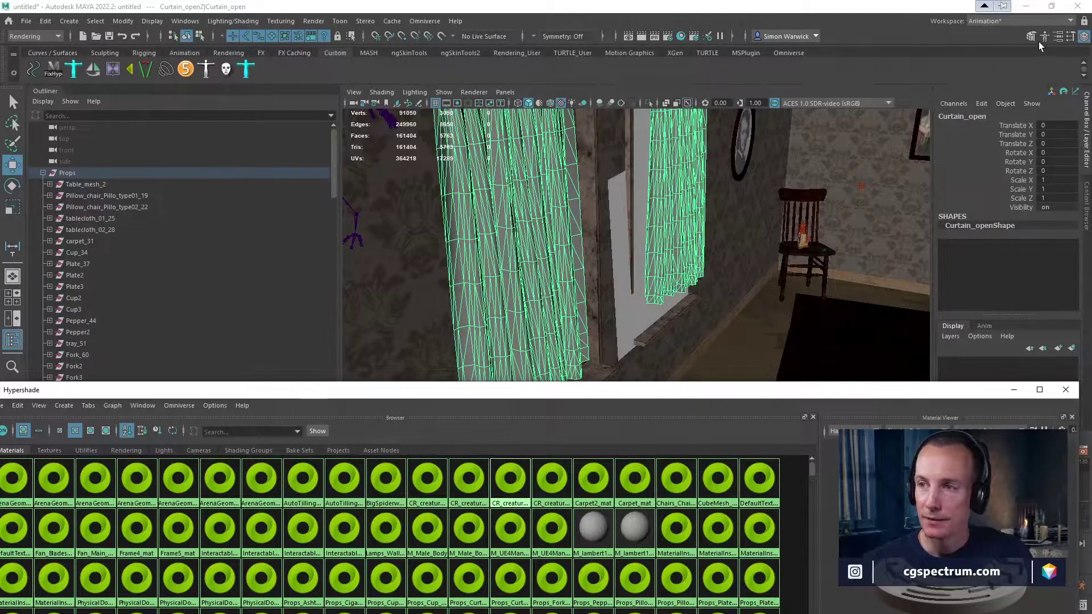
pyautogui.click(1058, 36)
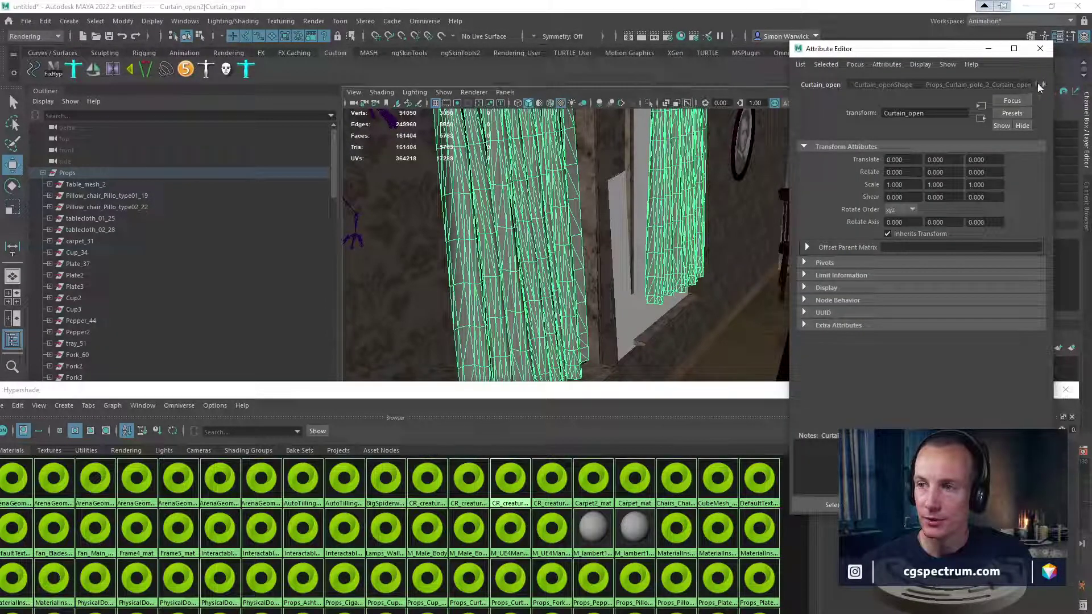
pyautogui.click(1043, 85)
pyautogui.click(1001, 88)
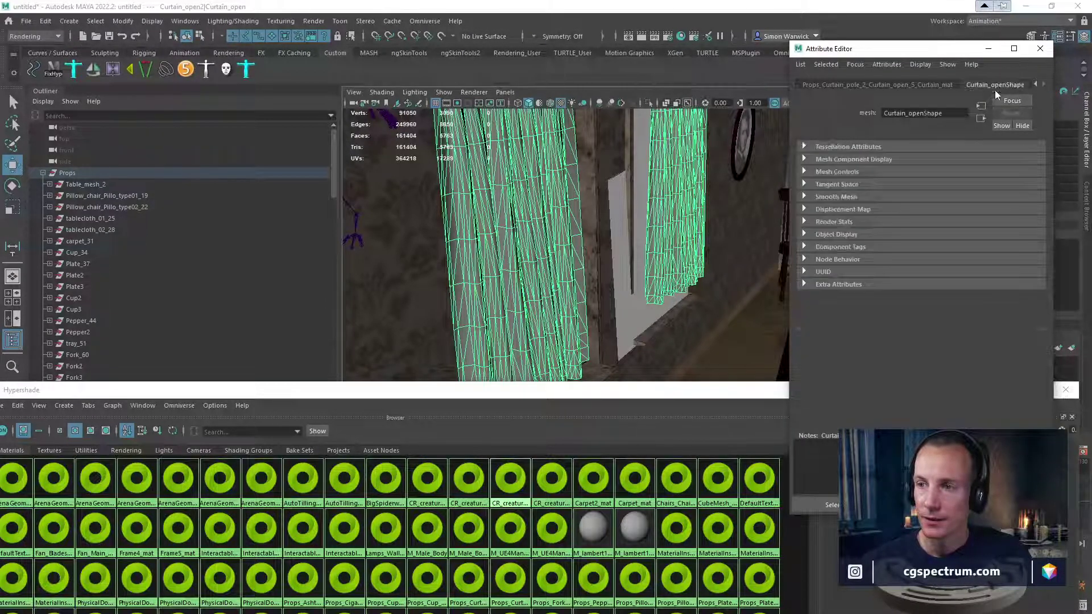
pyautogui.click(926, 85)
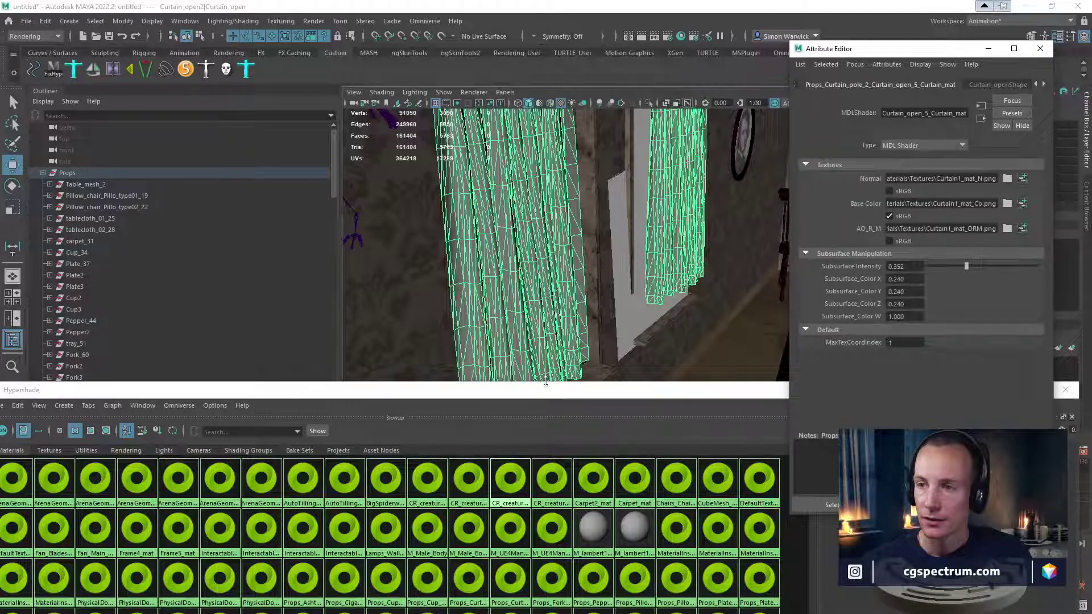
# Maximize the Hypershade, enlarge its material browser and search the materials for "curt"
pyautogui.click(523, 380)
pyautogui.doubleClick(522, 390)
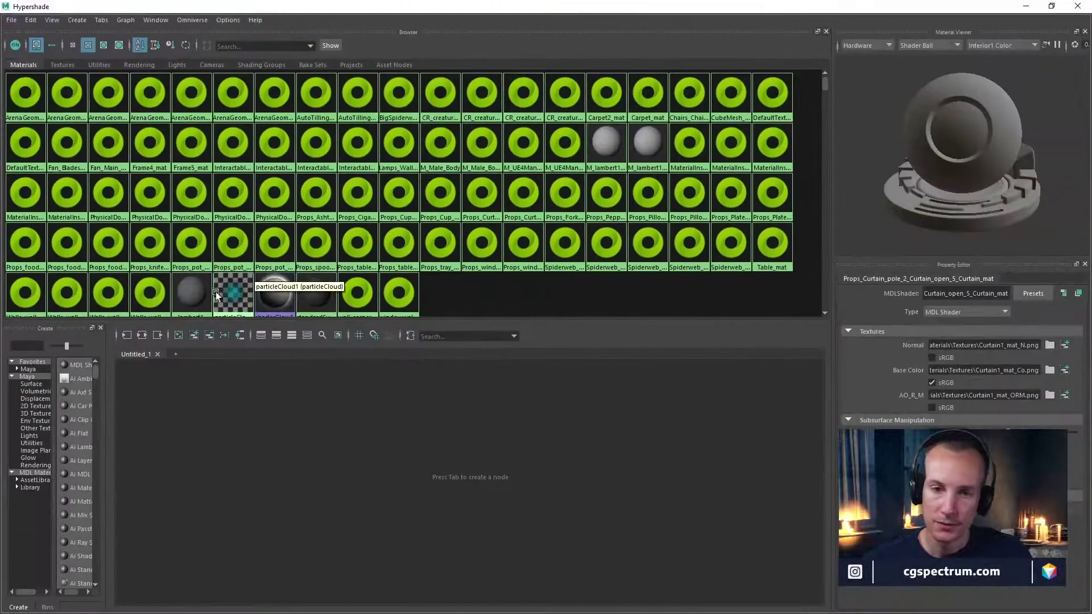
pyautogui.moveTo(218, 323); pyautogui.dragTo(218, 363)
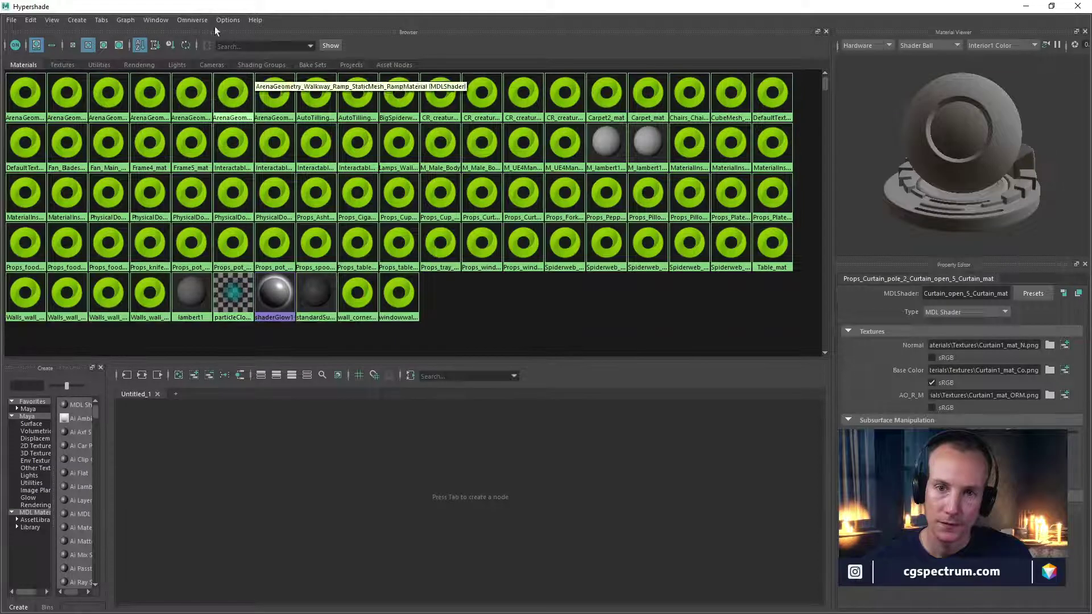
pyautogui.click(228, 46)
pyautogui.write('cur')
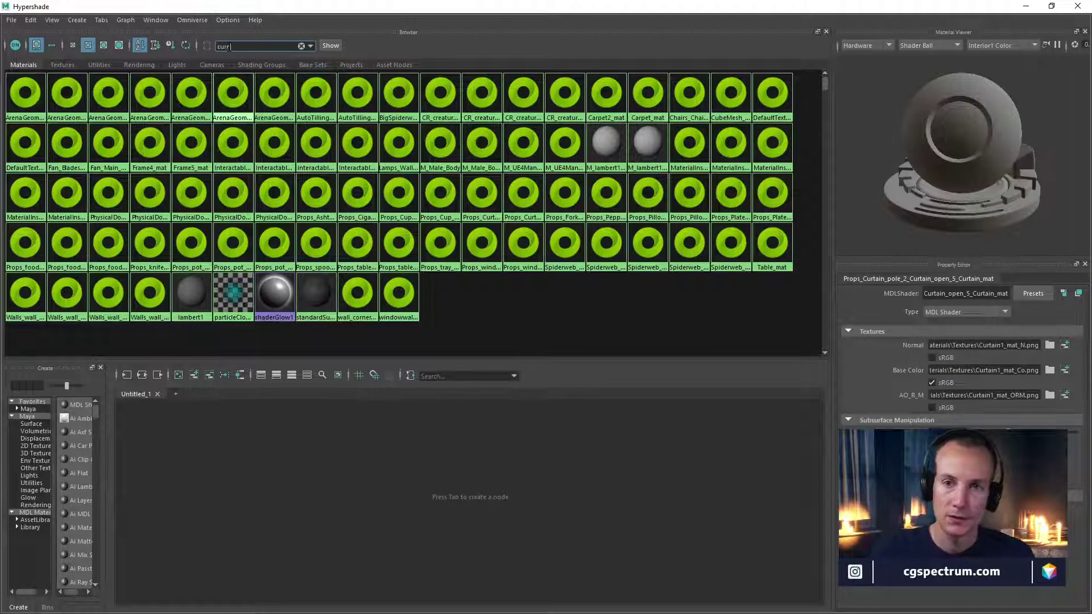
pyautogui.write('t')
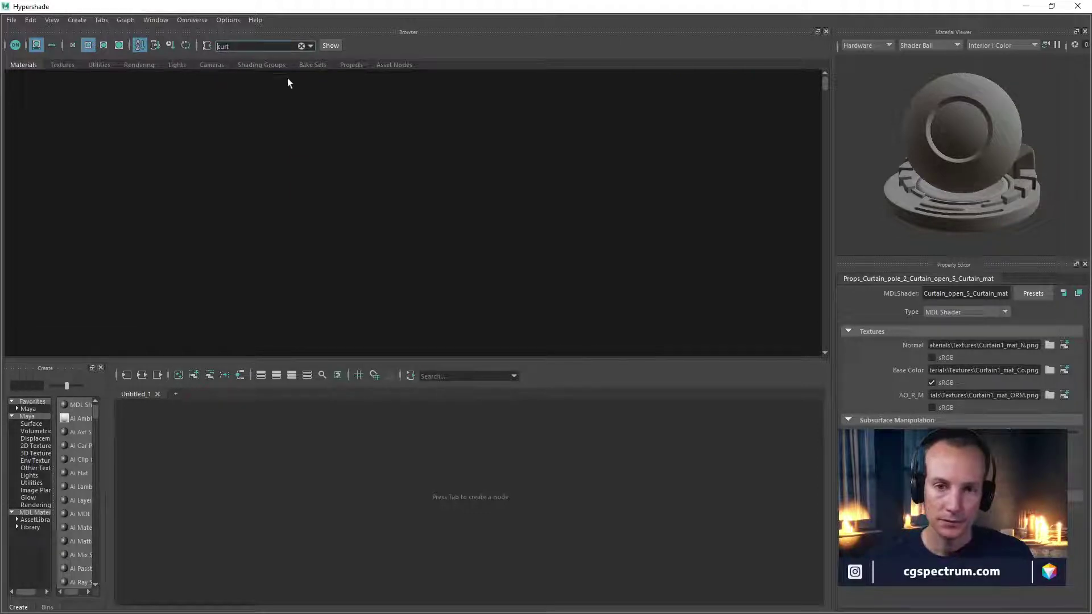
# Try the material search with the wildcard "*curt" and clear the search filter
pyautogui.press('Home')
pyautogui.write('*')
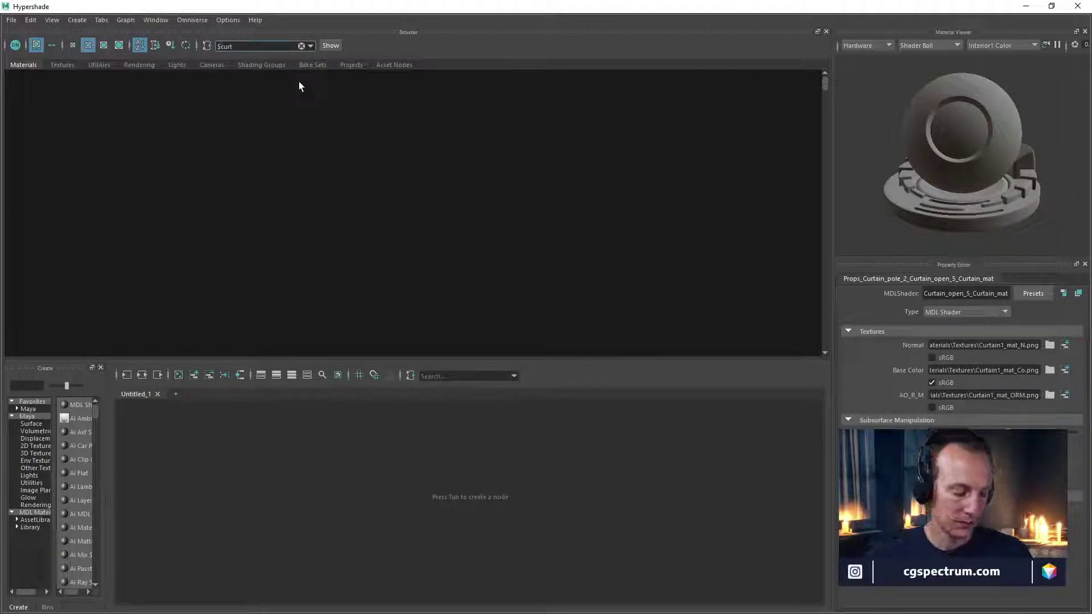
pyautogui.press('BackSpace')
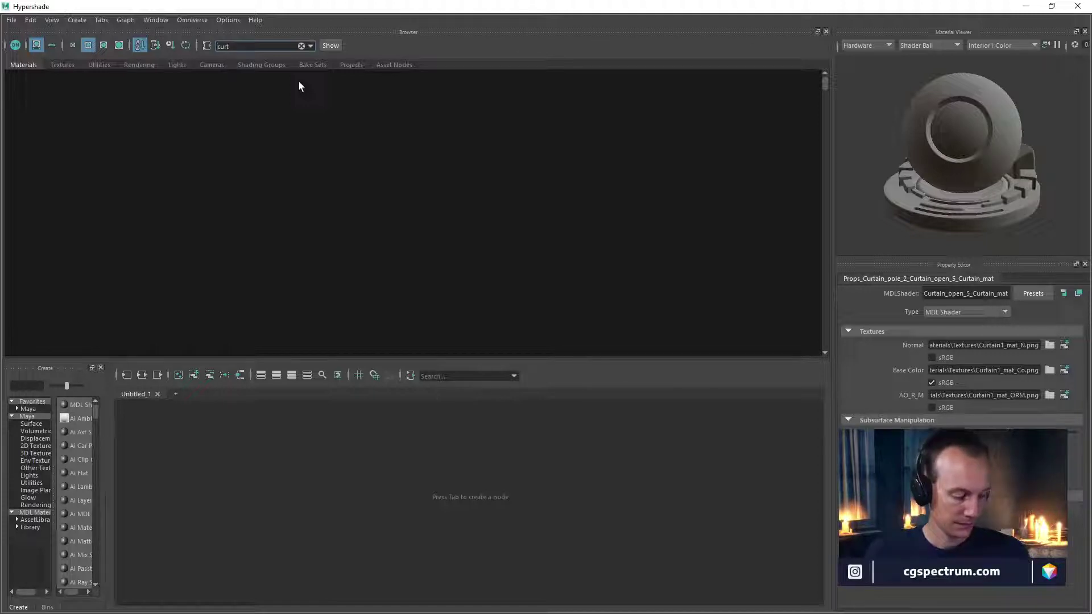
pyautogui.write('*')
pyautogui.press('Return')
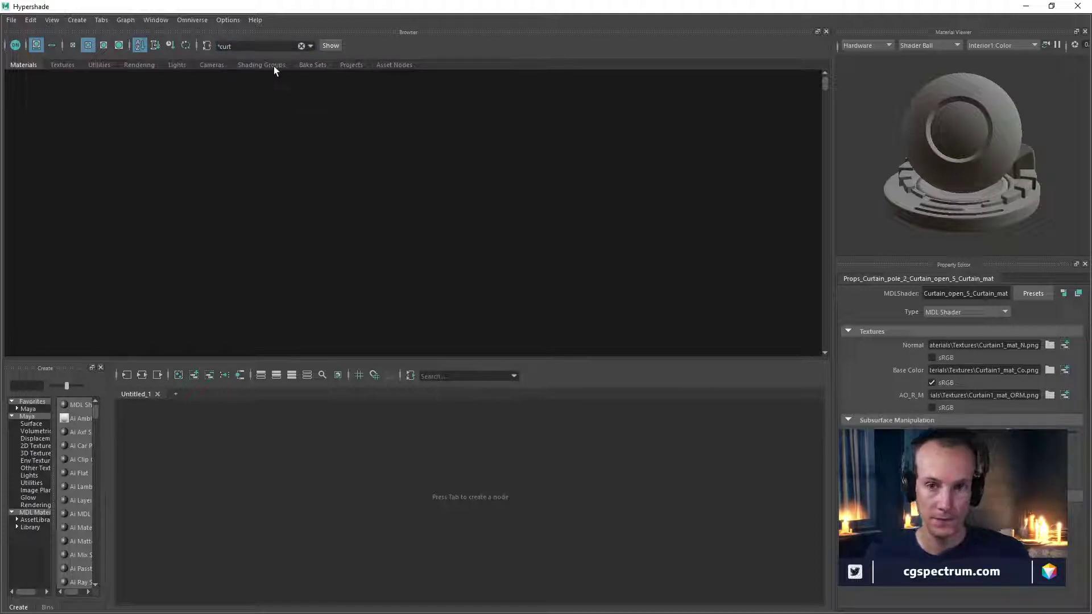
pyautogui.click(241, 47)
pyautogui.press('Return')
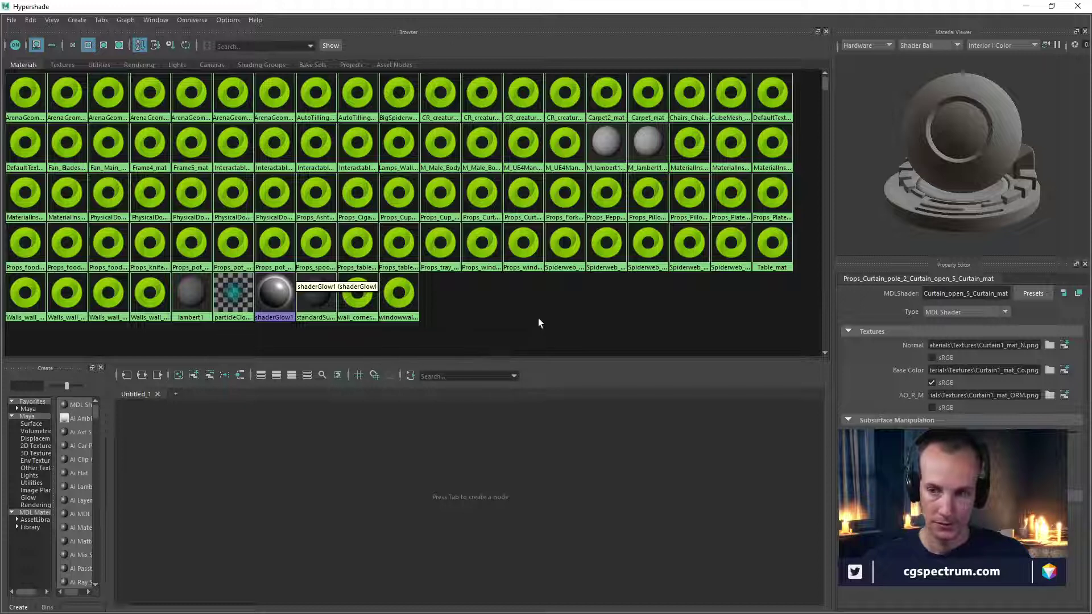
# Inspect the Spiderweb_Spiderweb_27_Spiderweb_mat shader's attributes and reopen the room render for a close look at the pot on the table
pyautogui.click(644, 253)
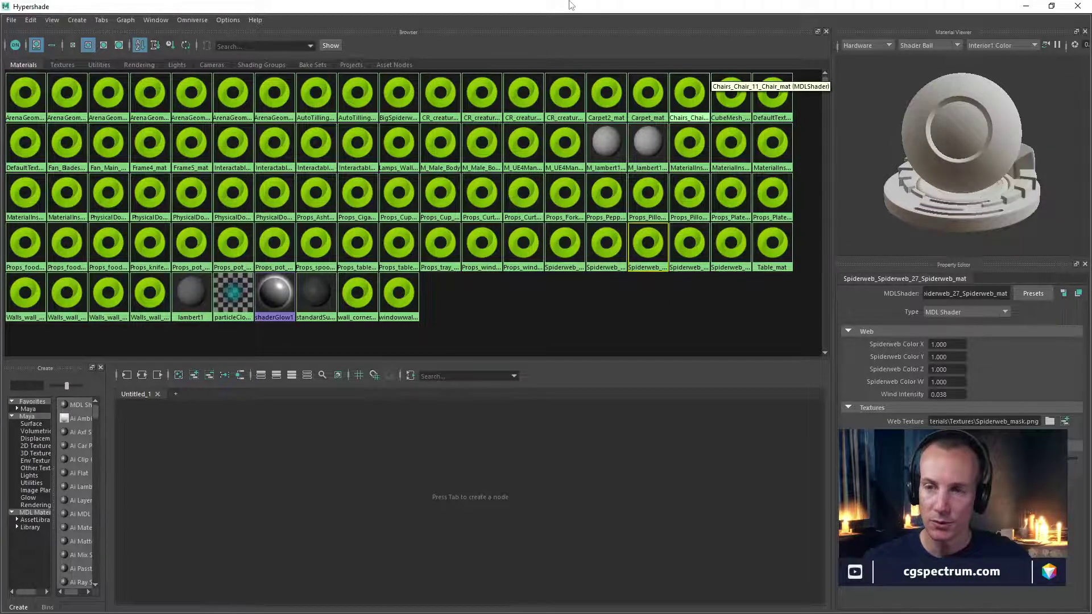
pyautogui.moveTo(580, 6); pyautogui.dragTo(614, 243)
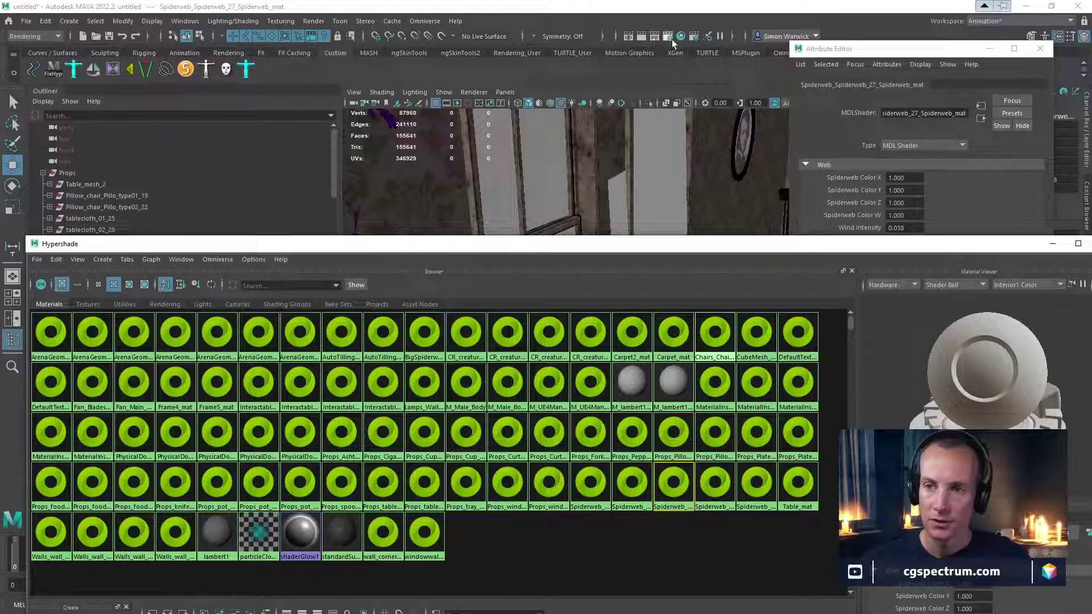
pyautogui.click(628, 36)
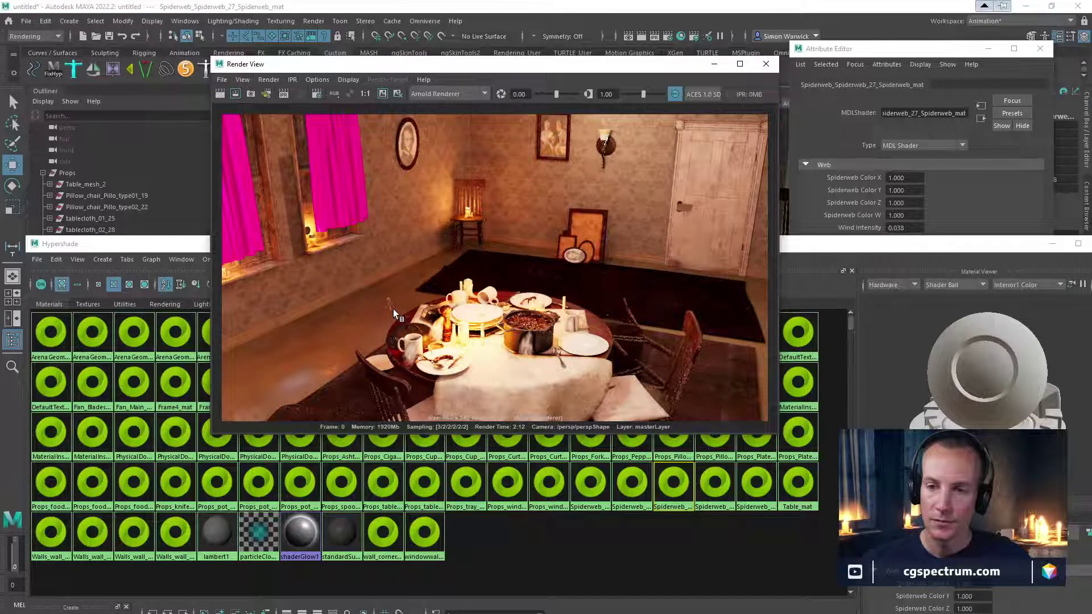
pyautogui.scroll(5, 529, 341)
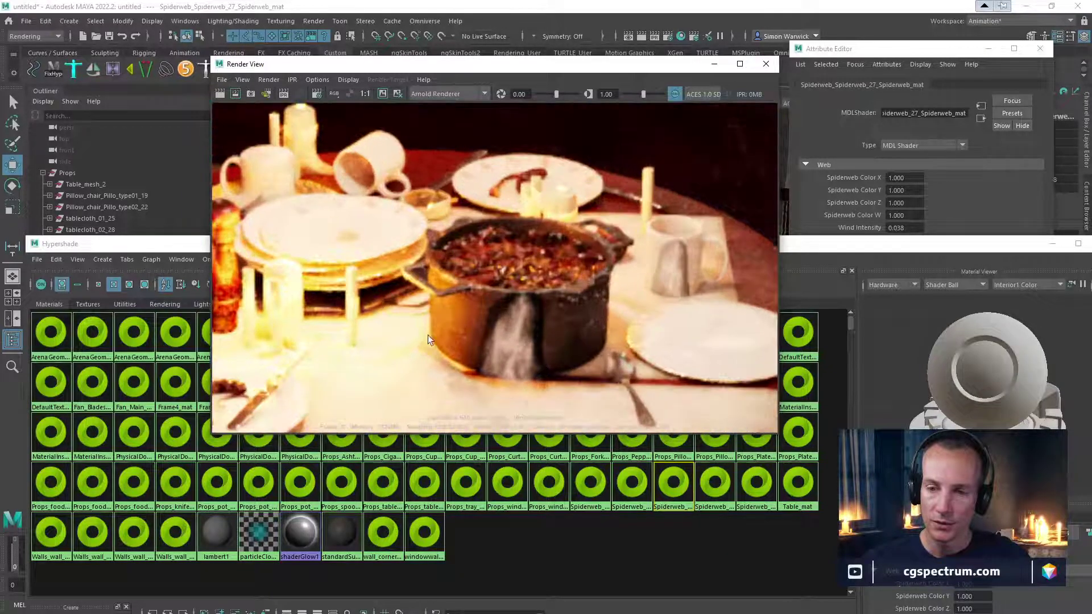
pyautogui.rightClick(444, 337)
pyautogui.moveTo(492, 340)
pyautogui.click(367, 329)
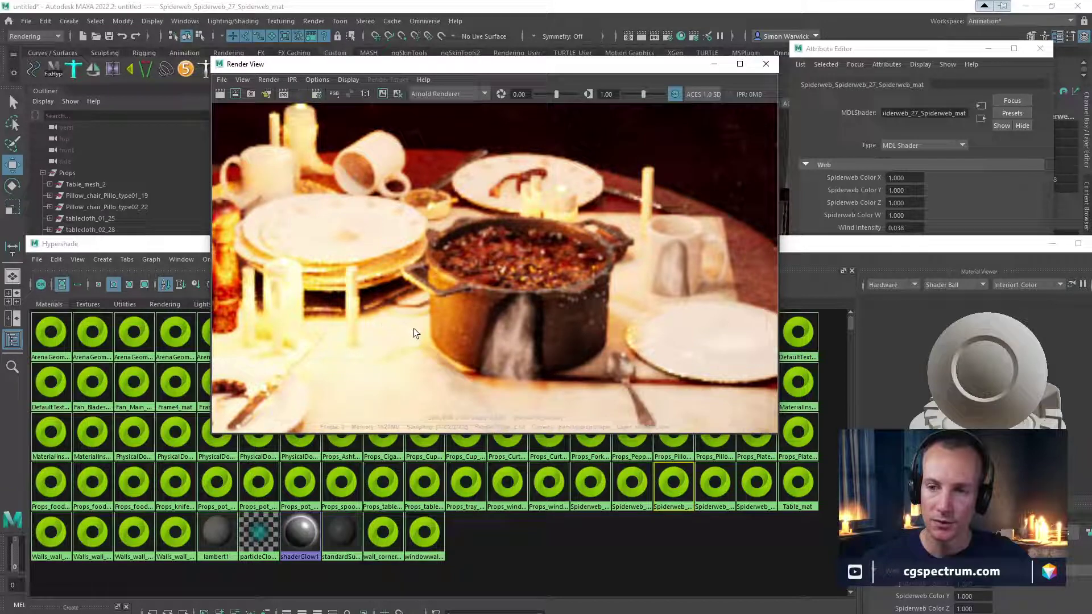
pyautogui.press('space')
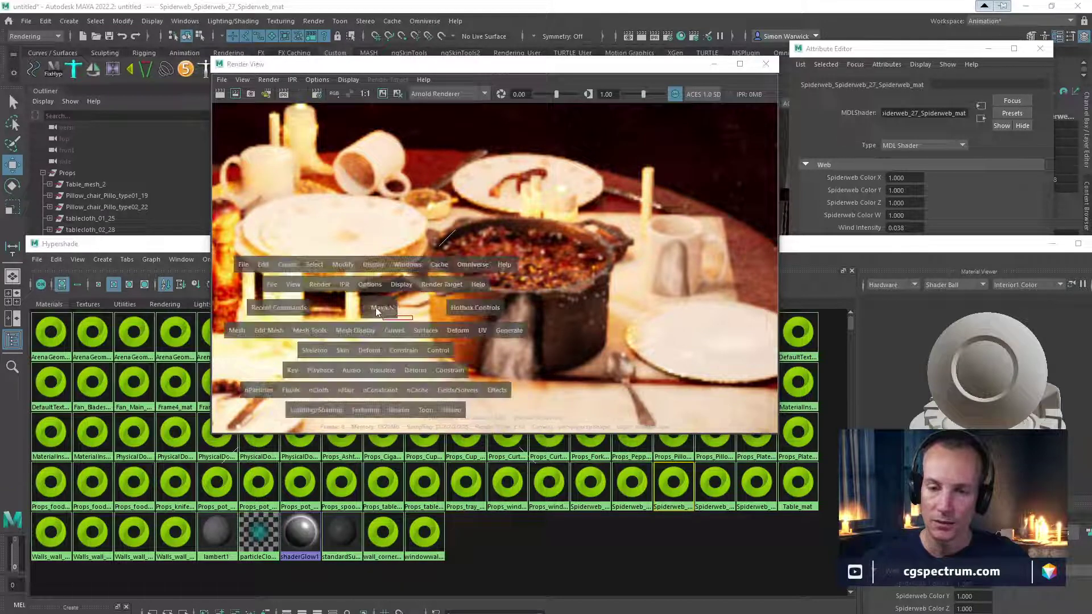
pyautogui.press('space')
pyautogui.click(390, 279)
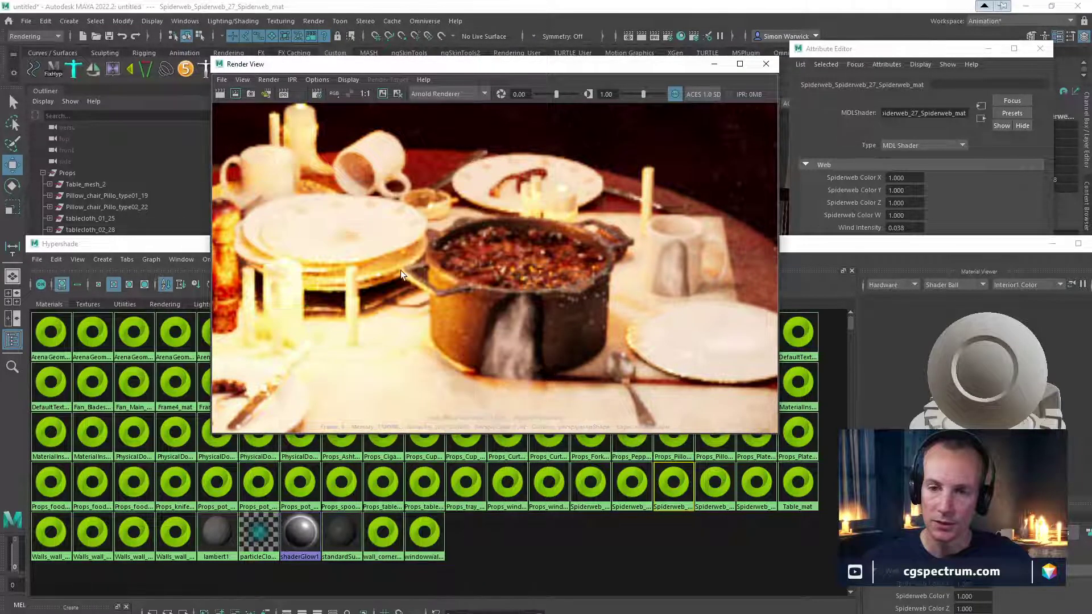
# Examine the table props and the small figure on the floor in the room render up close, ending on the whole room
pyautogui.keyDown('alt'); pyautogui.moveTo(400, 272); pyautogui.dragTo(585, 265, button='middle'); pyautogui.keyUp('alt')
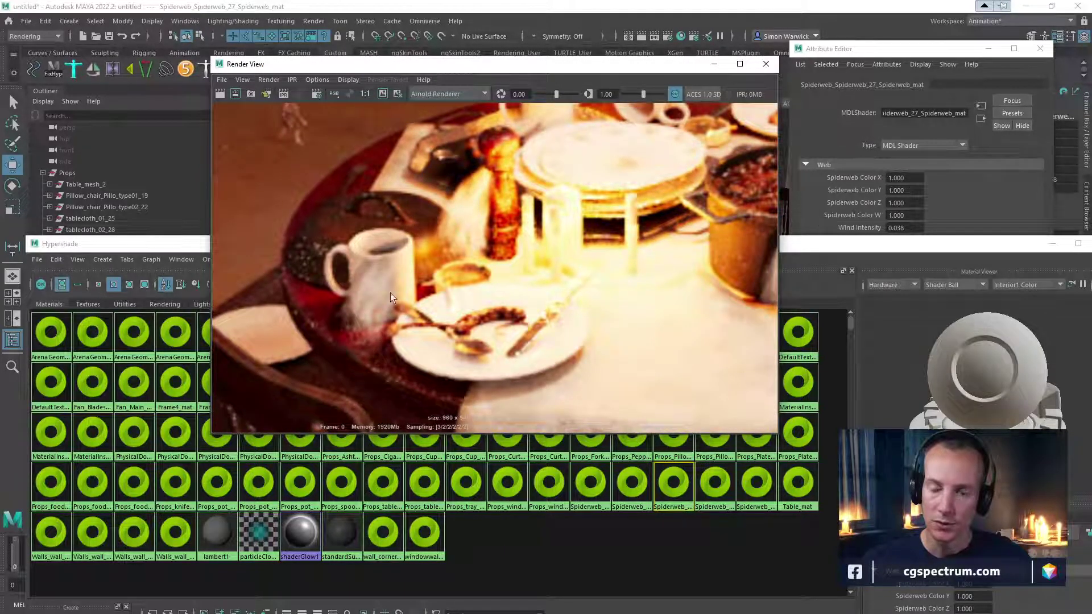
pyautogui.scroll(-3, 468, 315)
pyautogui.moveTo(468, 316)
pyautogui.keyDown('alt'); pyautogui.mouseDown(button='middle')
pyautogui.moveTo(439, 298)
pyautogui.moveTo(470, 312)
pyautogui.mouseUp(button='middle'); pyautogui.keyUp('alt')
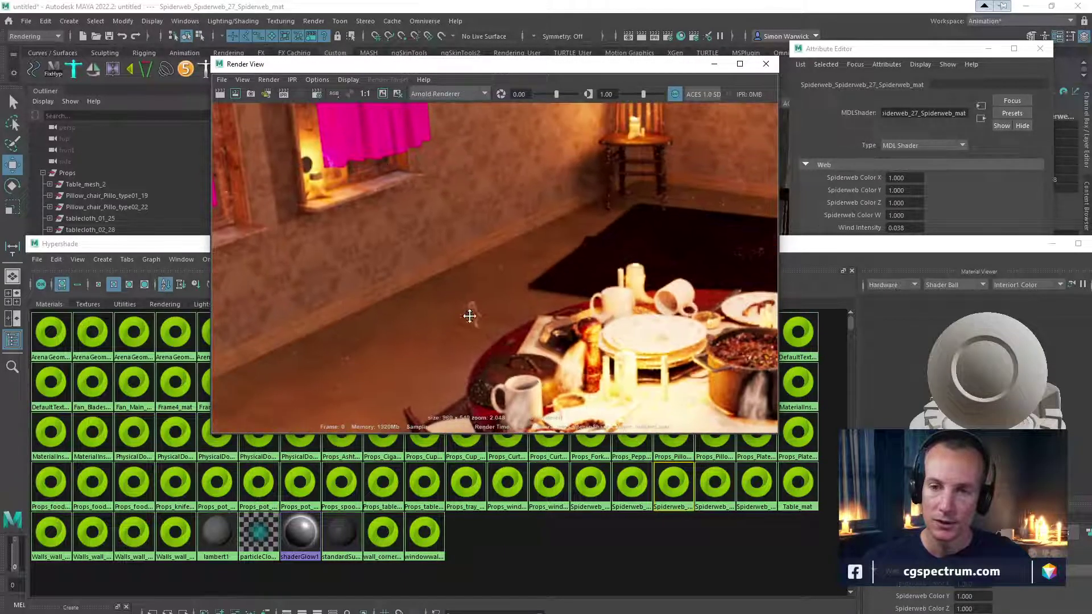
pyautogui.scroll(4, 505, 346)
pyautogui.keyDown('alt'); pyautogui.moveTo(504, 345); pyautogui.dragTo(496, 277, button='middle'); pyautogui.keyUp('alt')
pyautogui.keyDown('alt'); pyautogui.moveTo(616, 312); pyautogui.dragTo(506, 195, button='middle'); pyautogui.keyUp('alt')
pyautogui.scroll(5, 506, 196)
pyautogui.keyDown('alt'); pyautogui.moveTo(499, 316); pyautogui.dragTo(474, 217, button='middle'); pyautogui.keyUp('alt')
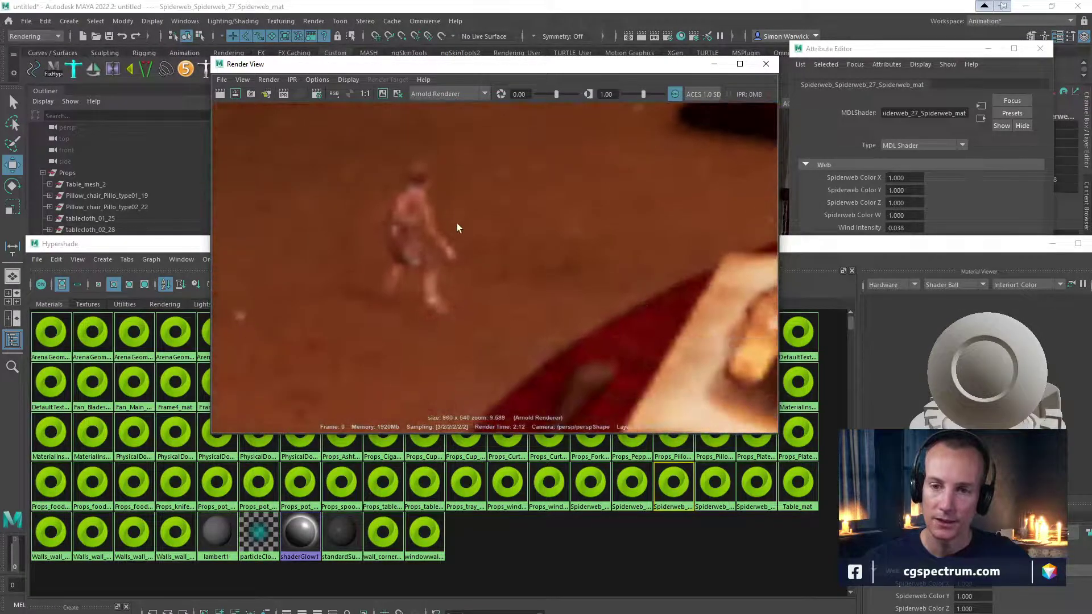
pyautogui.scroll(-4, 456, 223)
pyautogui.scroll(-6, 470, 235)
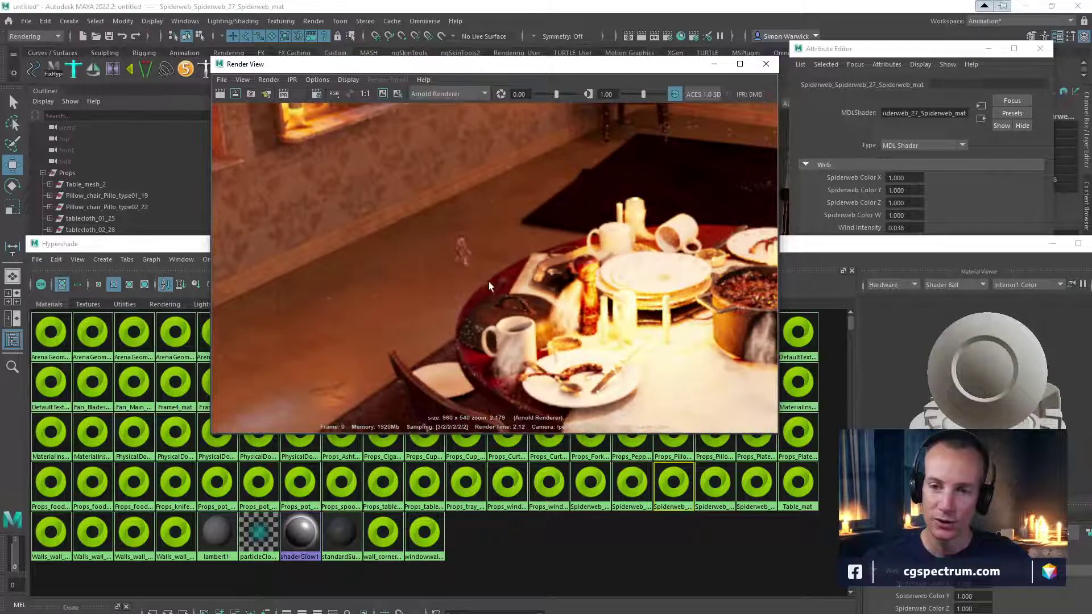
pyautogui.keyDown('alt'); pyautogui.moveTo(523, 273); pyautogui.dragTo(415, 331, button='middle'); pyautogui.keyUp('alt')
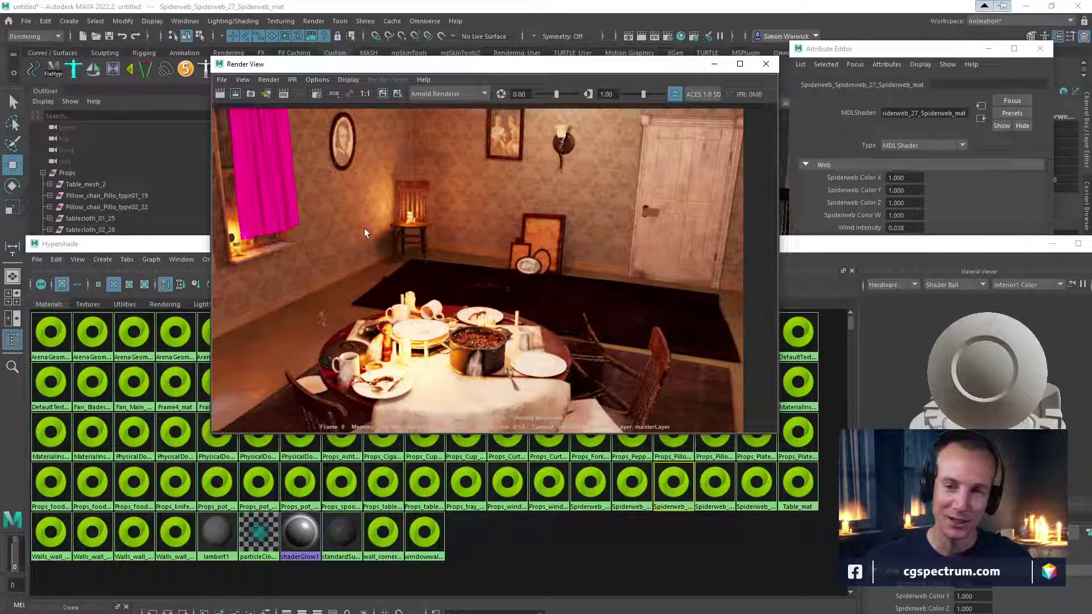
# Rearrange the Render View and Hypershade windows and open the attributes of the Props_Curtain_pole_2_Curtain_open_5_Curtain_mat shader
pyautogui.moveTo(416, 64); pyautogui.dragTo(693, 49)
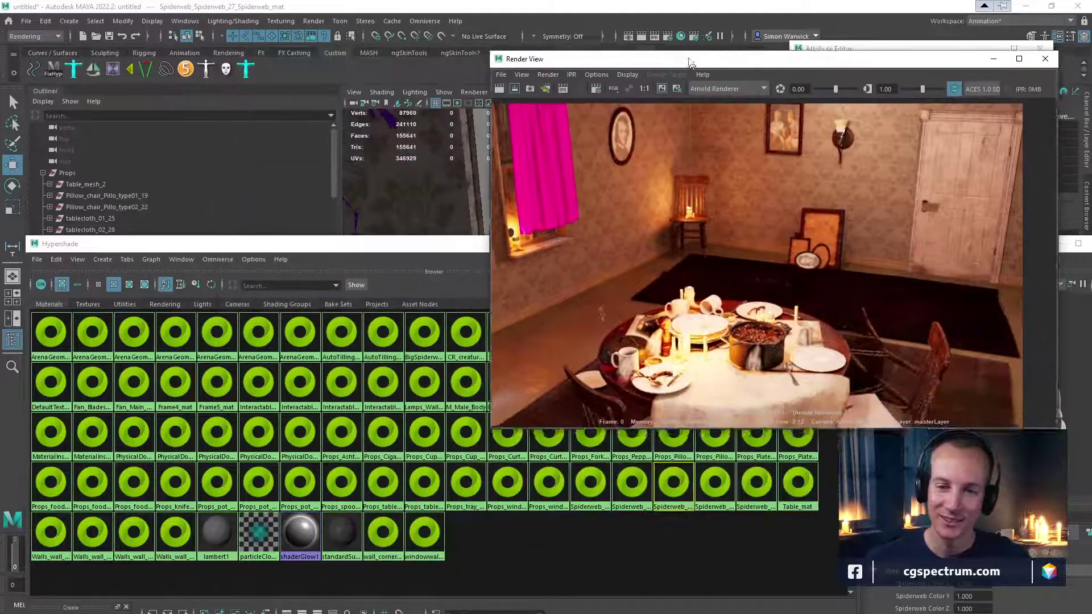
pyautogui.moveTo(358, 243); pyautogui.dragTo(354, 125)
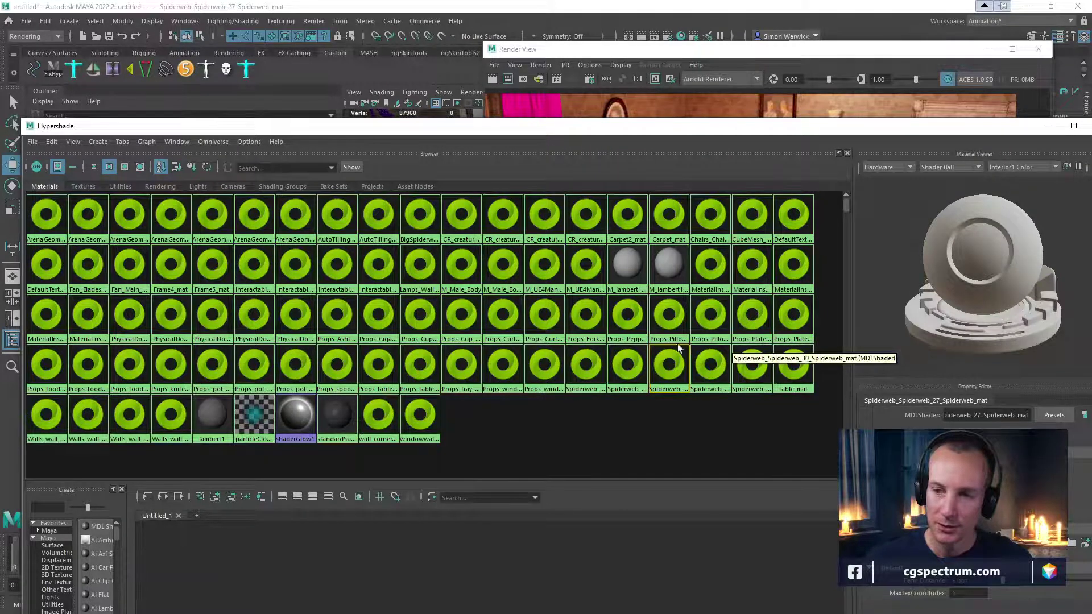
pyautogui.doubleClick(537, 324)
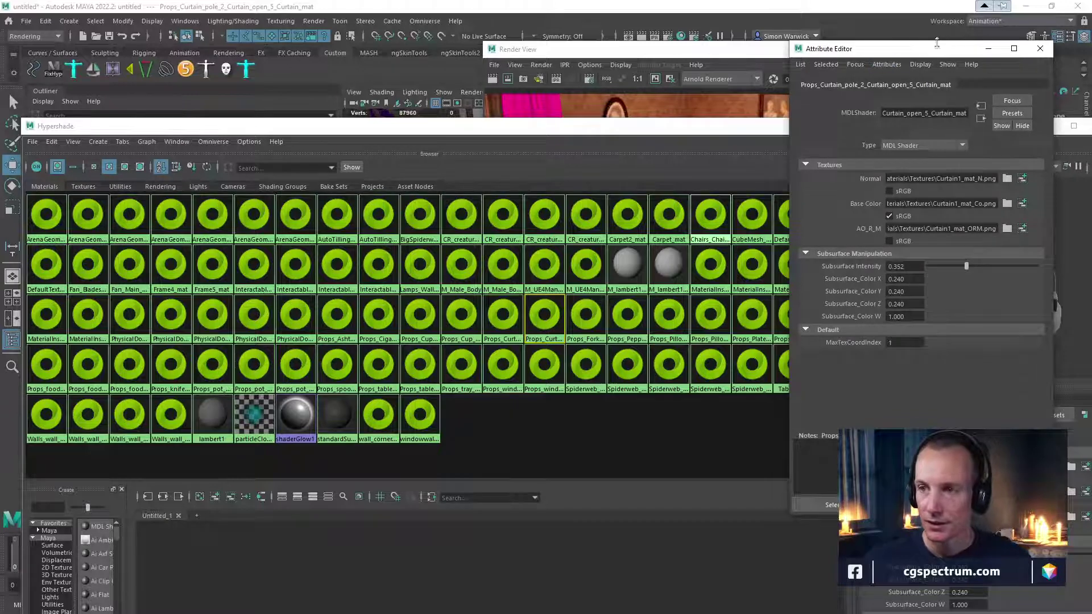
# Close the Attribute Editor, maximize the Hypershade and compare the textures of the Cup_Plate_mat, Cup_Plate2_mat, CurtainPole_mat and Curtain_mat shaders
pyautogui.click(1039, 49)
pyautogui.moveTo(779, 123); pyautogui.dragTo(774, 121)
pyautogui.doubleClick(774, 121)
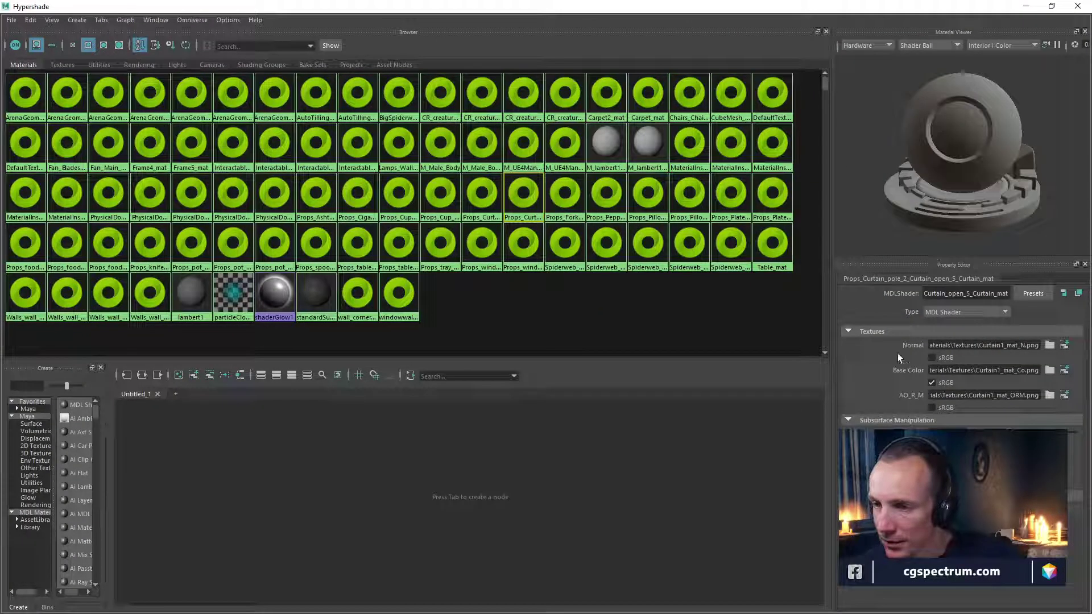
pyautogui.click(484, 198)
pyautogui.click(443, 197)
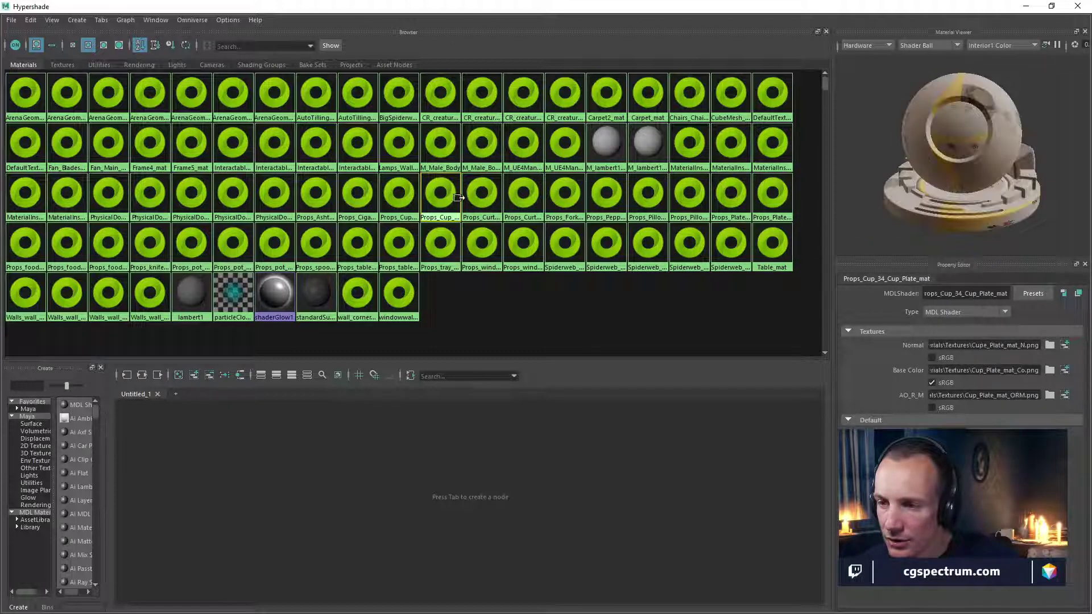
pyautogui.click(407, 197)
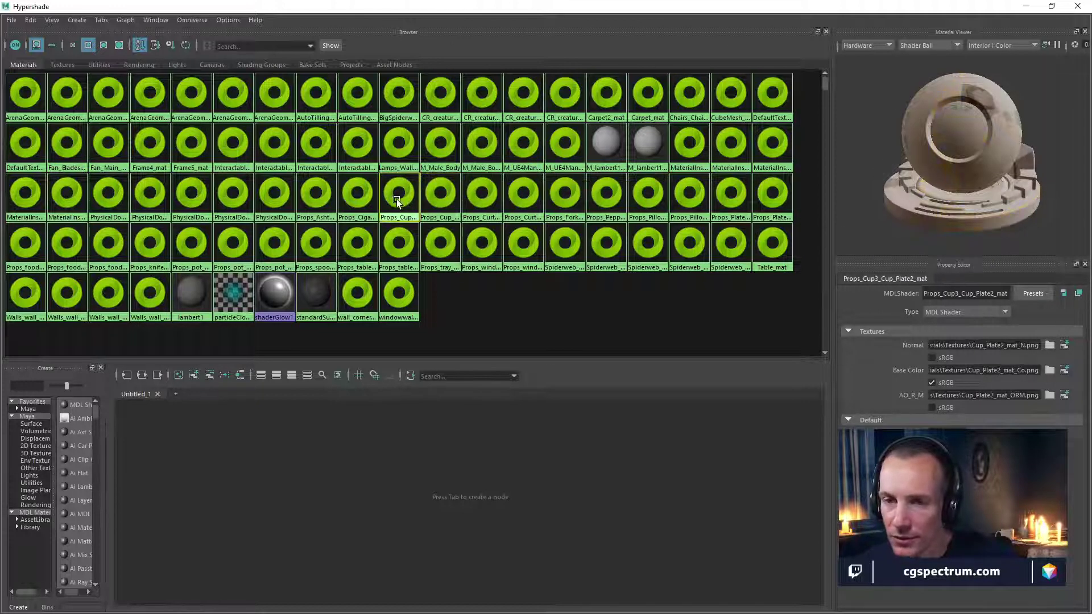
pyautogui.click(483, 199)
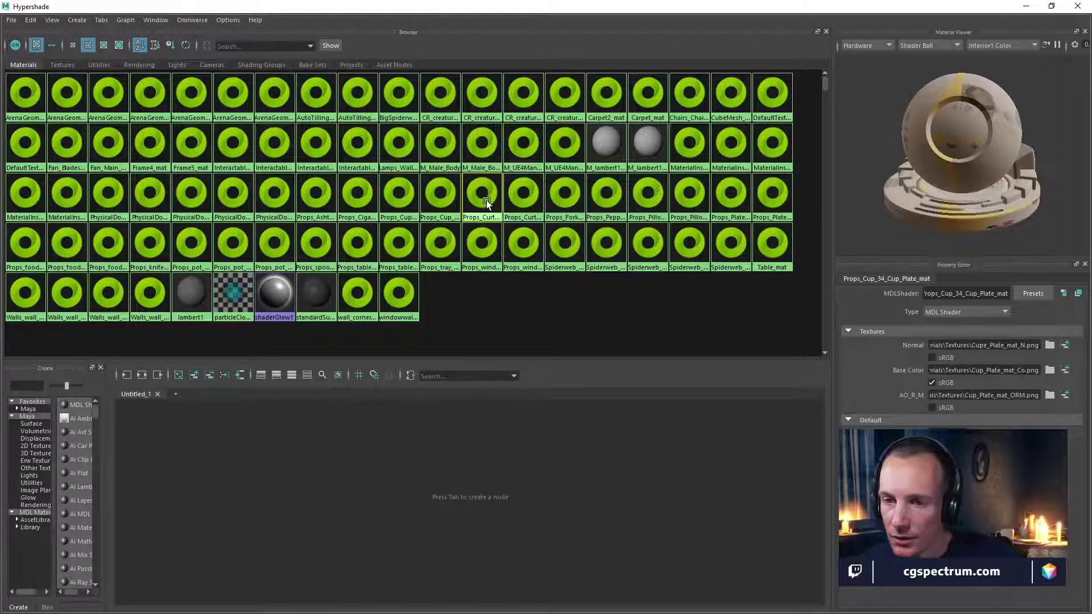
pyautogui.click(532, 200)
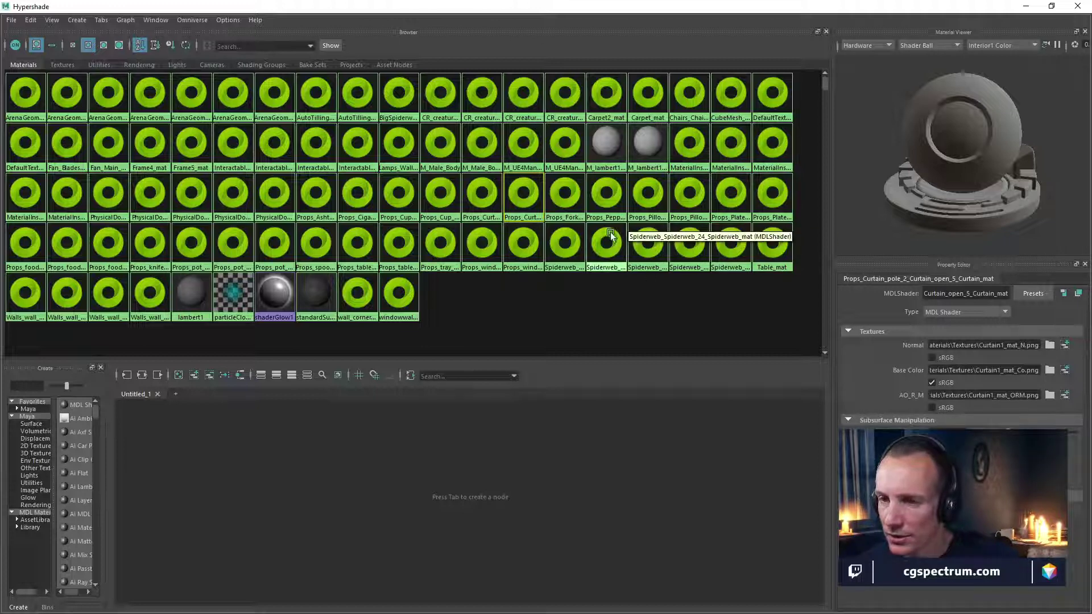
pyautogui.click(486, 203)
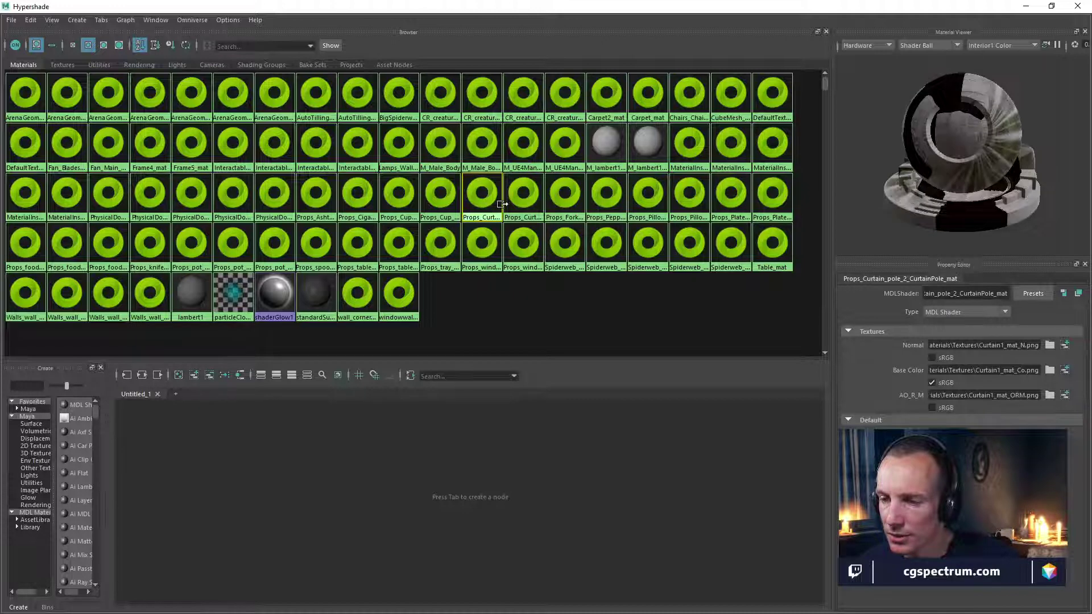
pyautogui.click(508, 207)
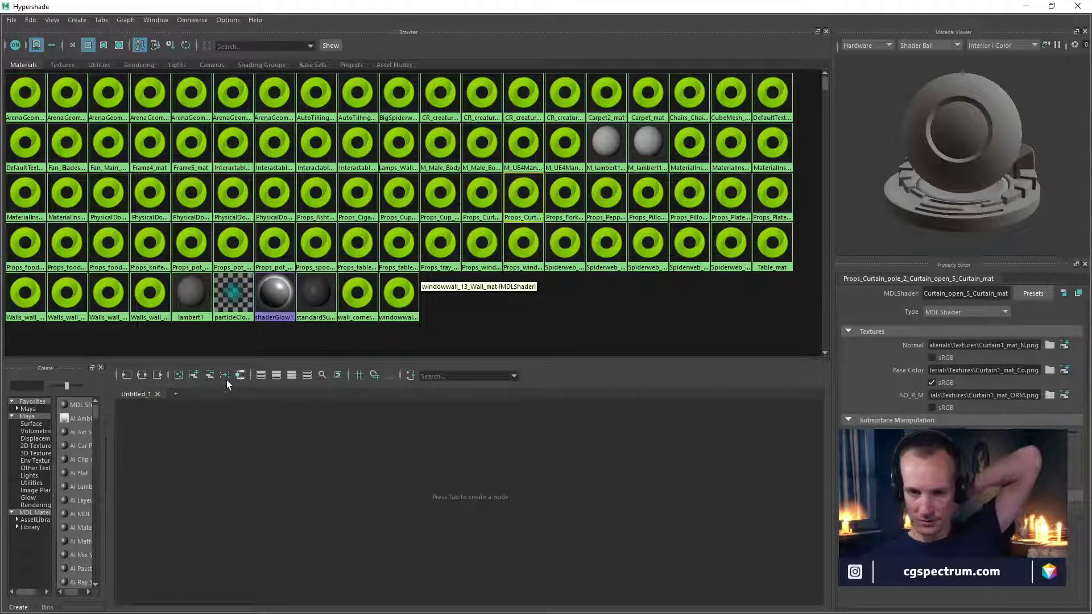
# Graph the input and output connections of Curtain_mat and expand its Mdl Material Parameters
pyautogui.click(141, 374)
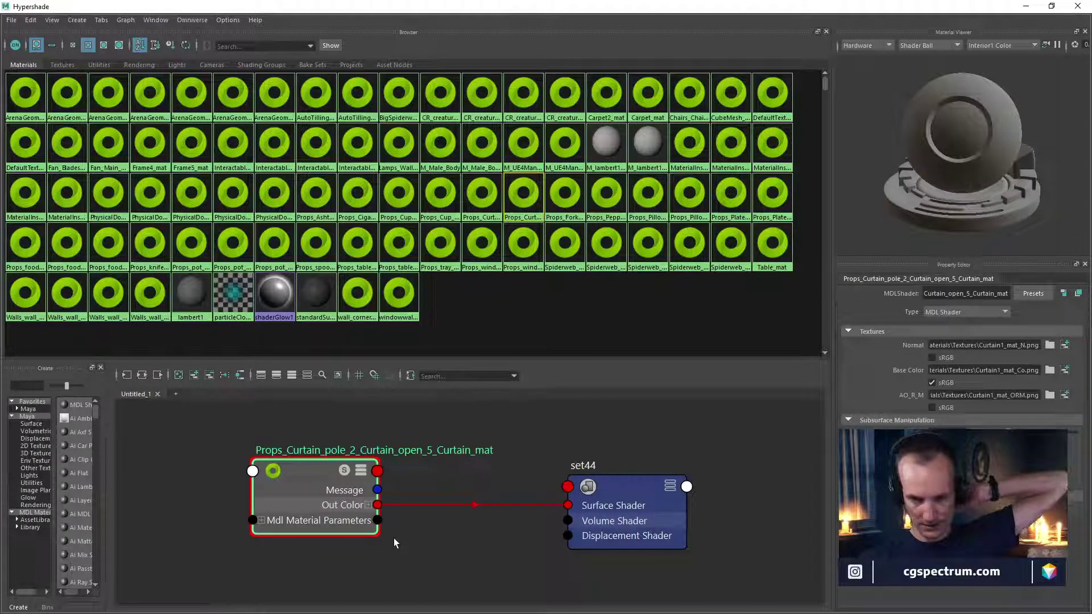
pyautogui.click(261, 520)
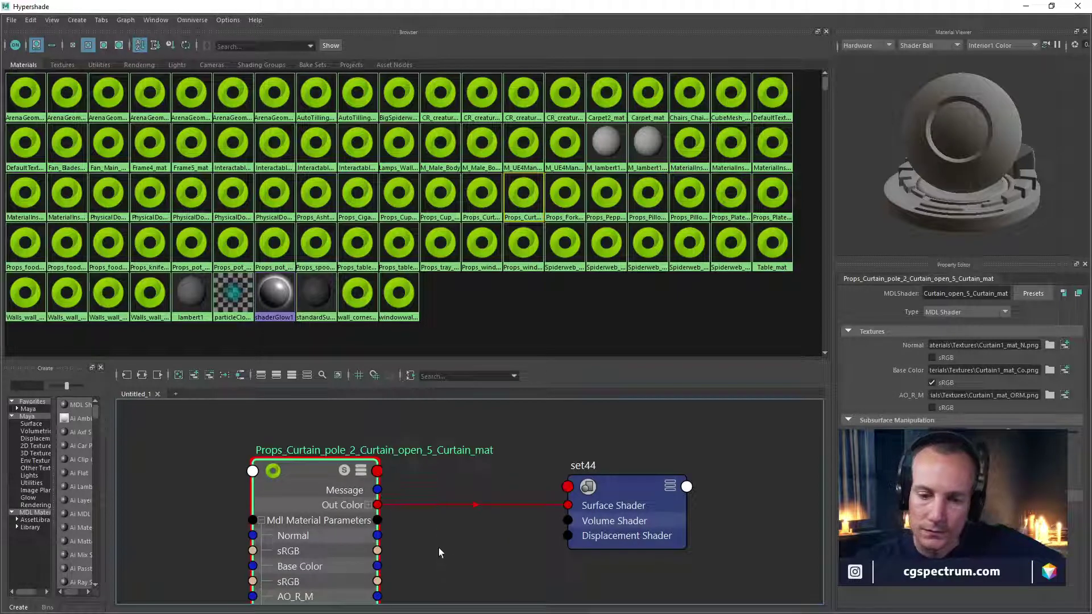
pyautogui.keyDown('alt'); pyautogui.moveTo(439, 548); pyautogui.dragTo(423, 501, button='middle'); pyautogui.keyUp('alt')
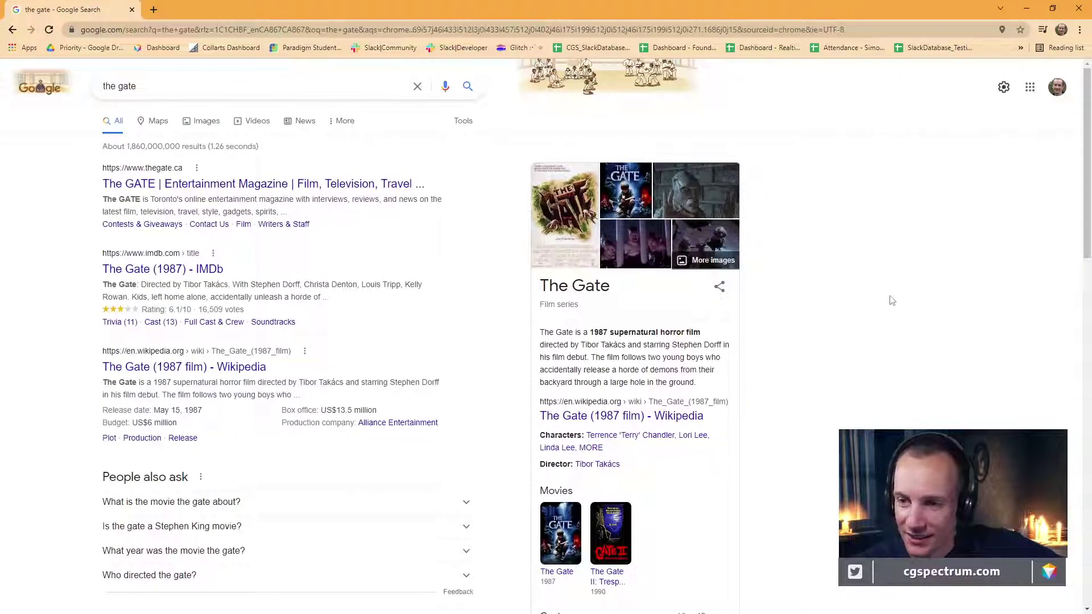
# Open the Google image results for "the gate" in Chrome and browse the creature stills from the 1987 film
pyautogui.click(695, 237)
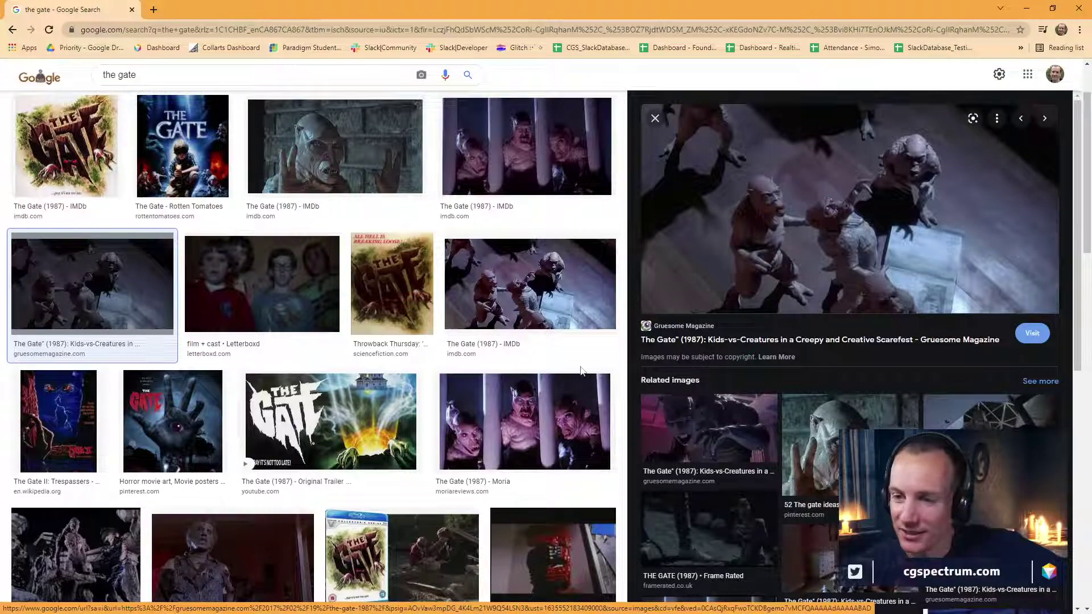
pyautogui.scroll(-5, 543, 369)
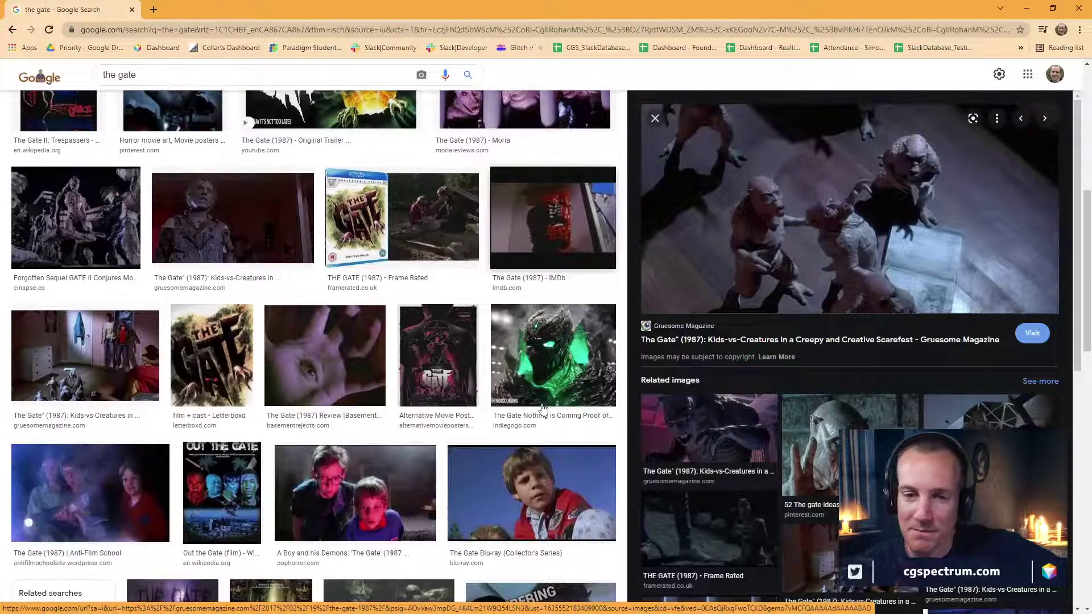
pyautogui.scroll(-7, 543, 408)
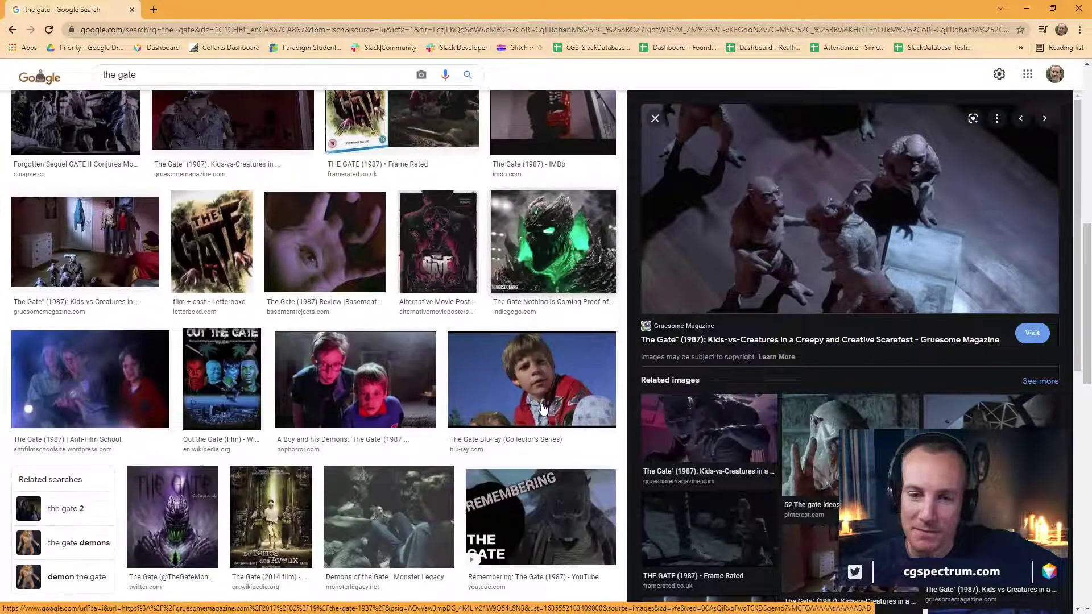
pyautogui.scroll(-6, 543, 408)
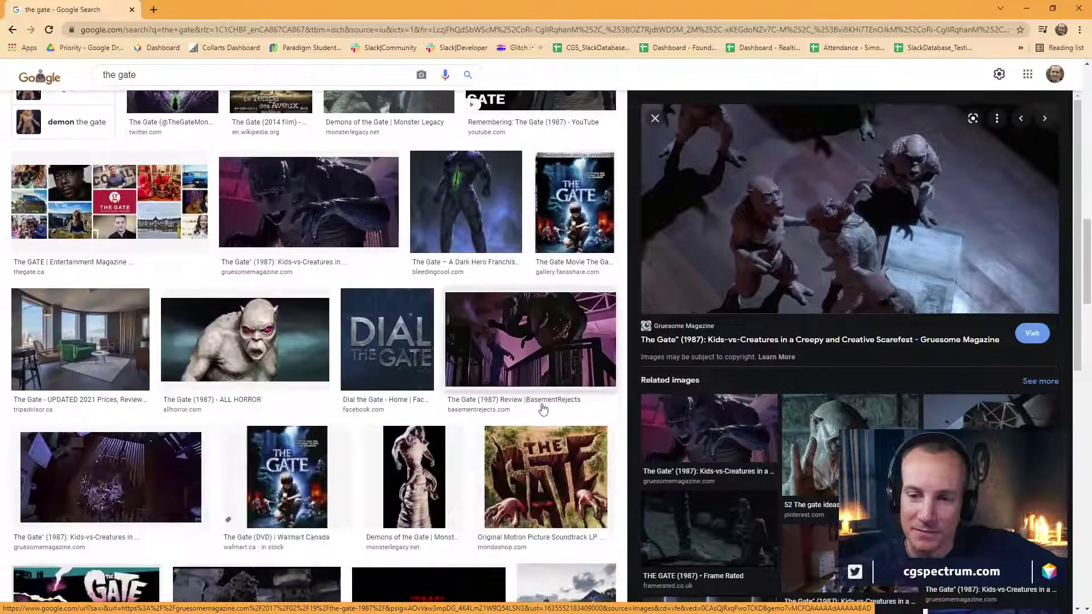
pyautogui.scroll(-3, 543, 408)
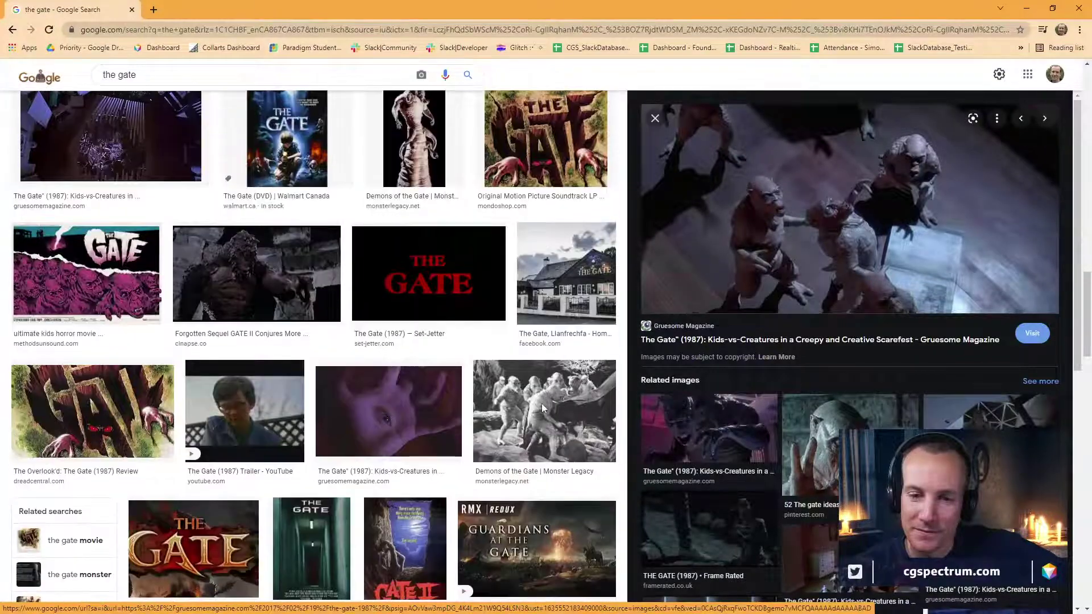
pyautogui.scroll(5, 543, 408)
pyautogui.scroll(-3, 543, 408)
pyautogui.scroll(4, 541, 403)
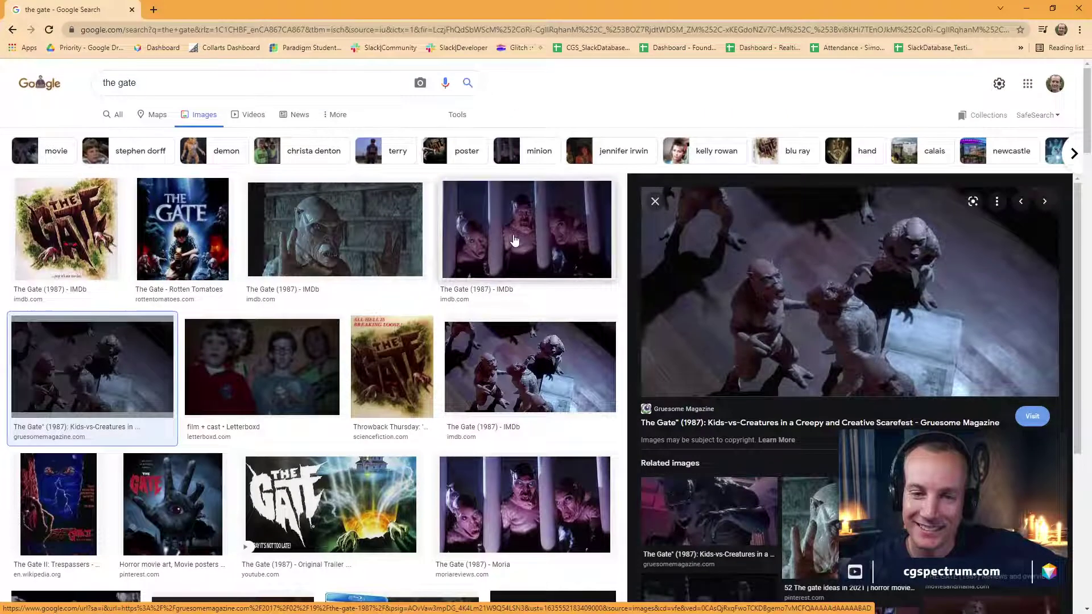
pyautogui.click(548, 219)
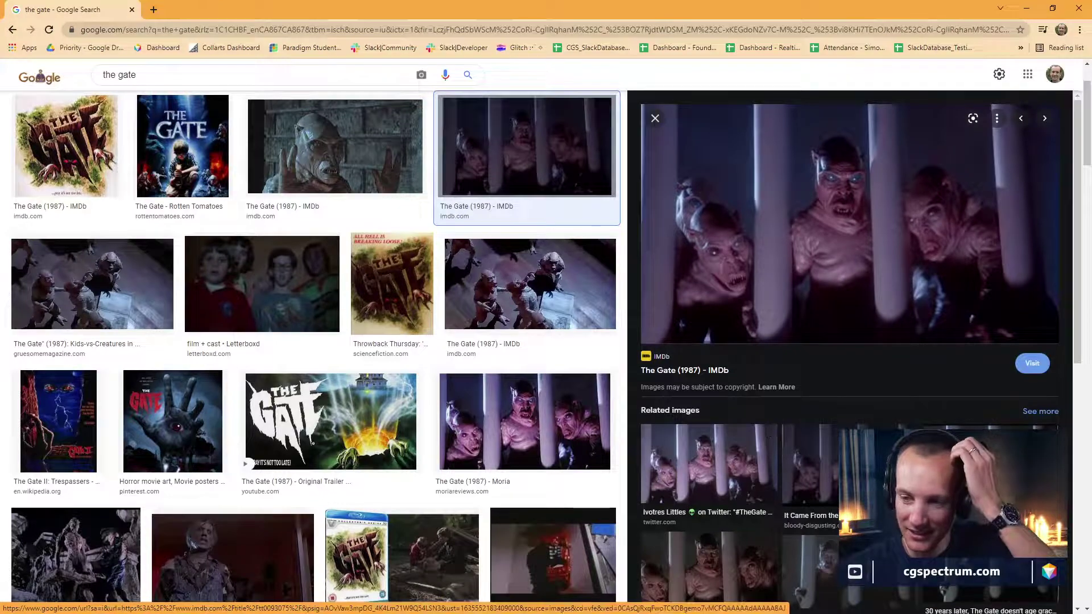
pyautogui.click(807, 472)
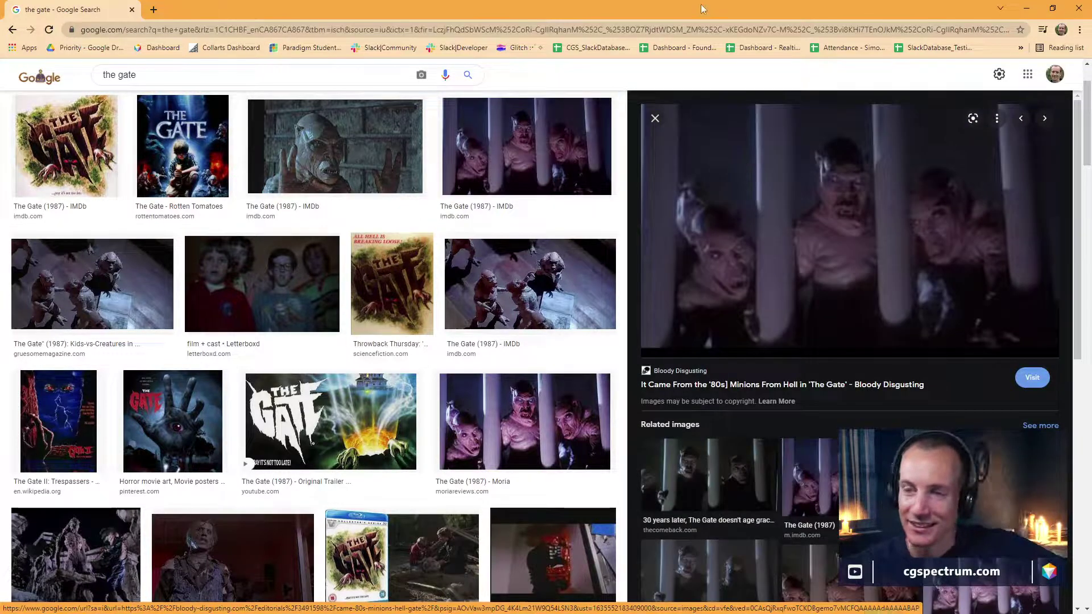
# Return to Maya and move the Hypershade to view first the room render and again the Curtain_mat node graph
pyautogui.moveTo(700, 4); pyautogui.dragTo(46, 137)
pyautogui.moveTo(170, 5); pyautogui.dragTo(642, 492)
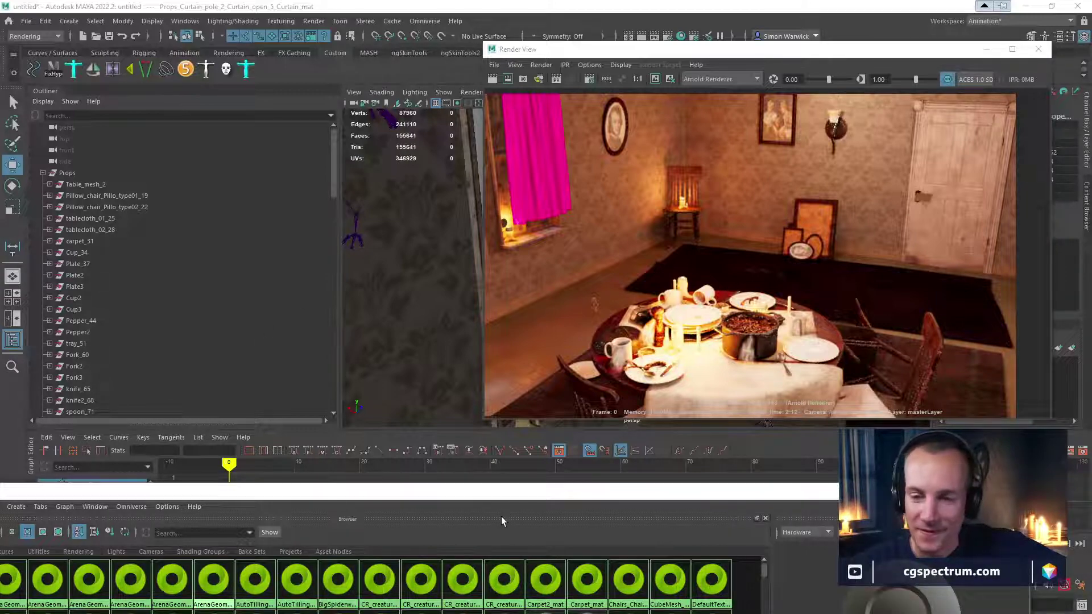
pyautogui.moveTo(495, 502); pyautogui.dragTo(531, 27)
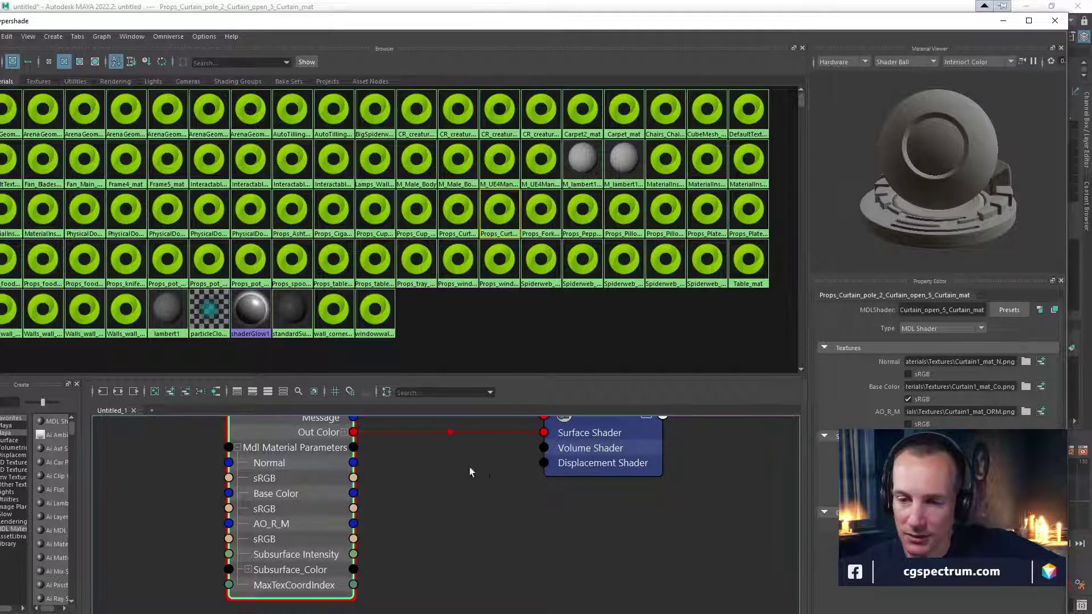
# Open the file browser for Curtain_mat's Base Color texture, close it without choosing a file, and uncover the room render
pyautogui.moveTo(390, 480); pyautogui.dragTo(312, 451, button='right')
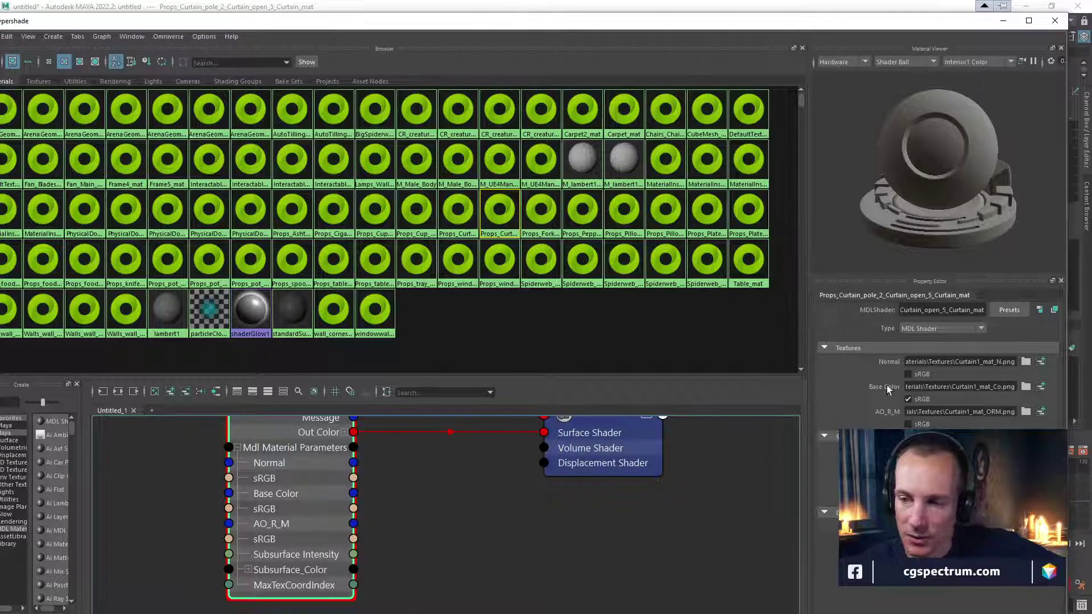
pyautogui.click(1025, 387)
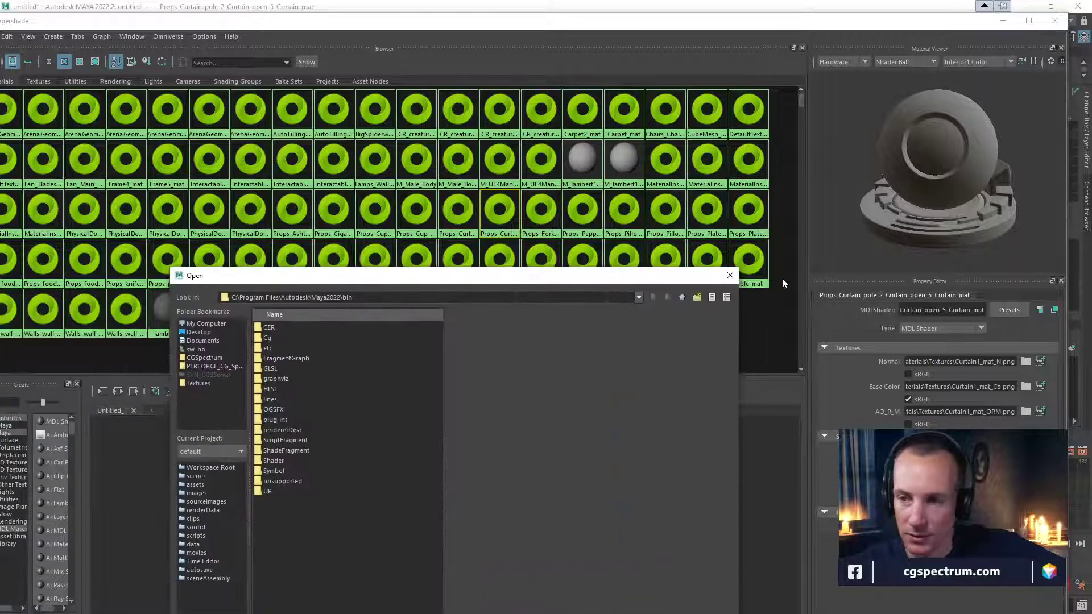
pyautogui.click(730, 275)
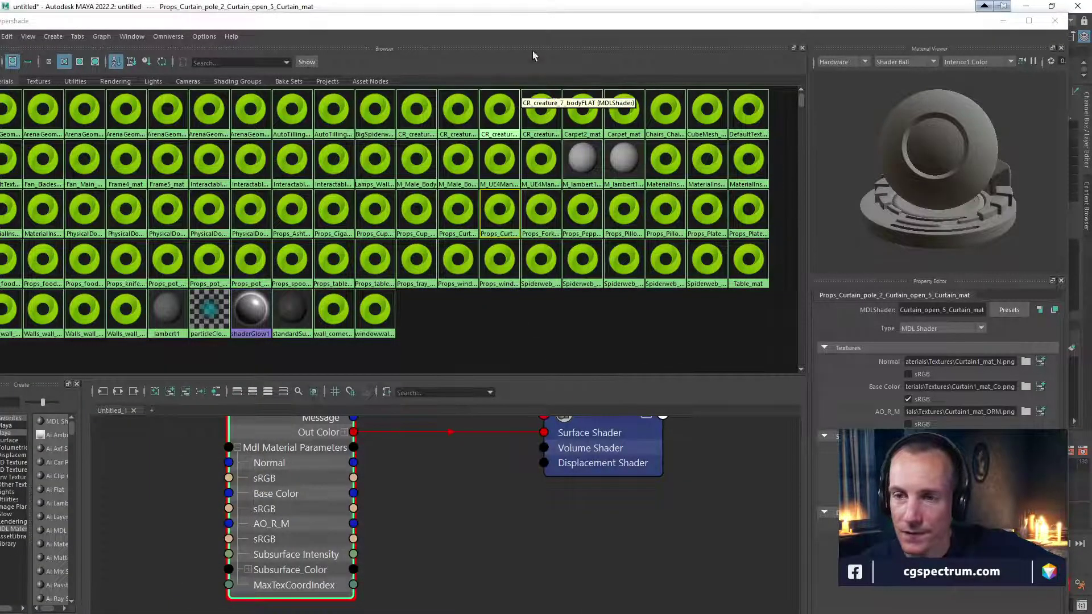
pyautogui.click(1029, 21)
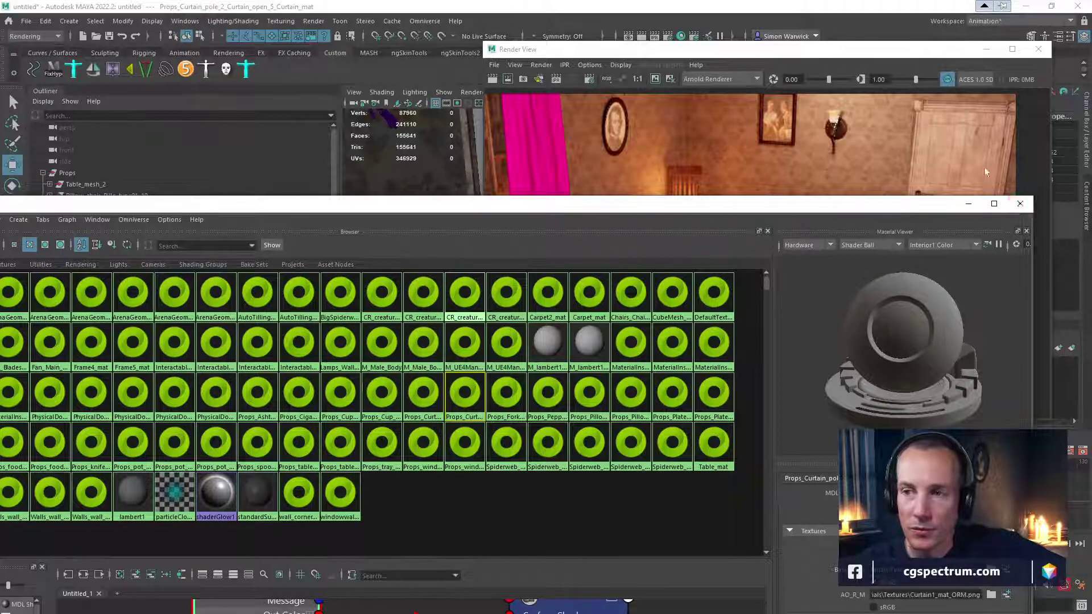
# Close the Hypershade and the Arnold room render to uncover the perspective viewport
pyautogui.click(1020, 202)
pyautogui.moveTo(1001, 50); pyautogui.dragTo(713, 71)
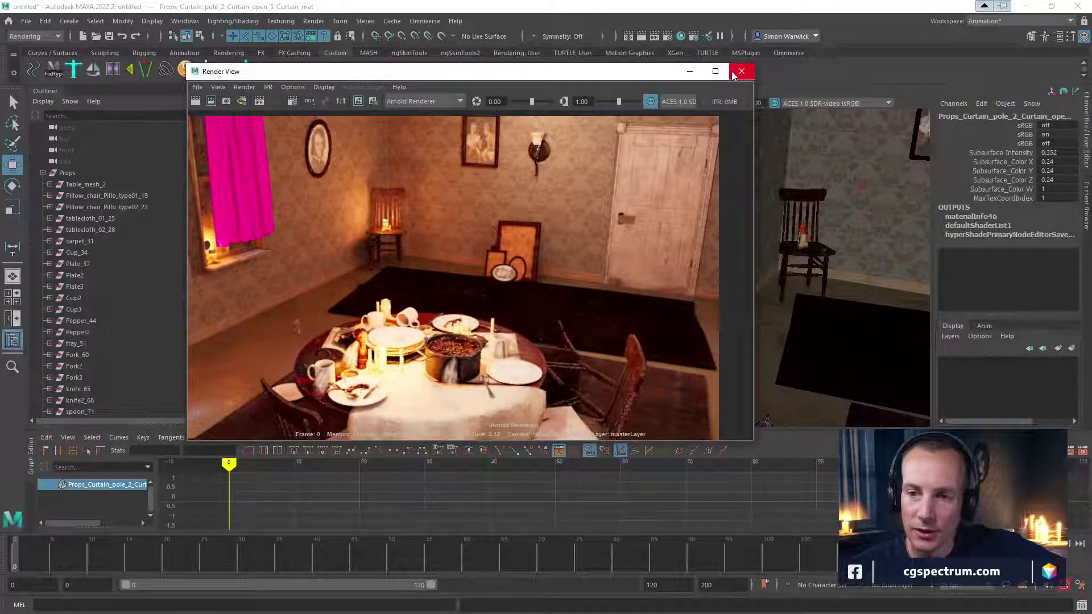
pyautogui.click(741, 72)
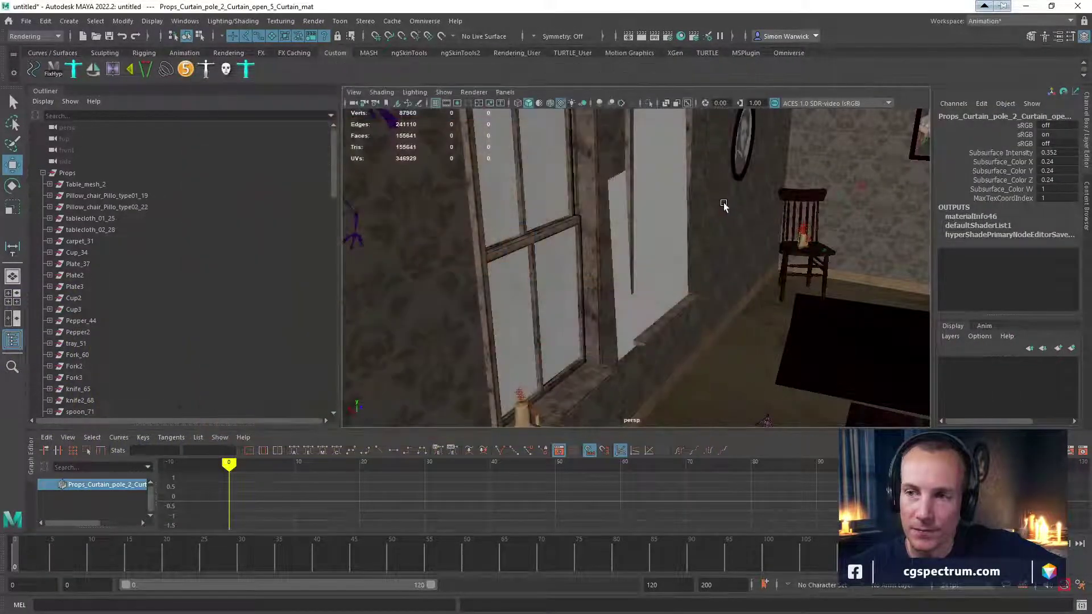
# Examine the imported dining room and the neighbouring room from several angles in the perspective view
pyautogui.moveTo(695, 204); pyautogui.dragTo(646, 221, button='right')
pyautogui.keyDown('alt'); pyautogui.moveTo(646, 220); pyautogui.dragTo(540, 312); pyautogui.keyUp('alt')
pyautogui.keyDown('alt'); pyautogui.moveTo(540, 311); pyautogui.dragTo(568, 307, button='right'); pyautogui.keyUp('alt')
pyautogui.keyDown('alt'); pyautogui.moveTo(569, 307); pyautogui.dragTo(620, 309); pyautogui.keyUp('alt')
pyautogui.keyDown('alt'); pyautogui.moveTo(620, 310); pyautogui.dragTo(634, 290, button='right'); pyautogui.keyUp('alt')
pyautogui.keyDown('alt'); pyautogui.moveTo(635, 290); pyautogui.dragTo(664, 251); pyautogui.keyUp('alt')
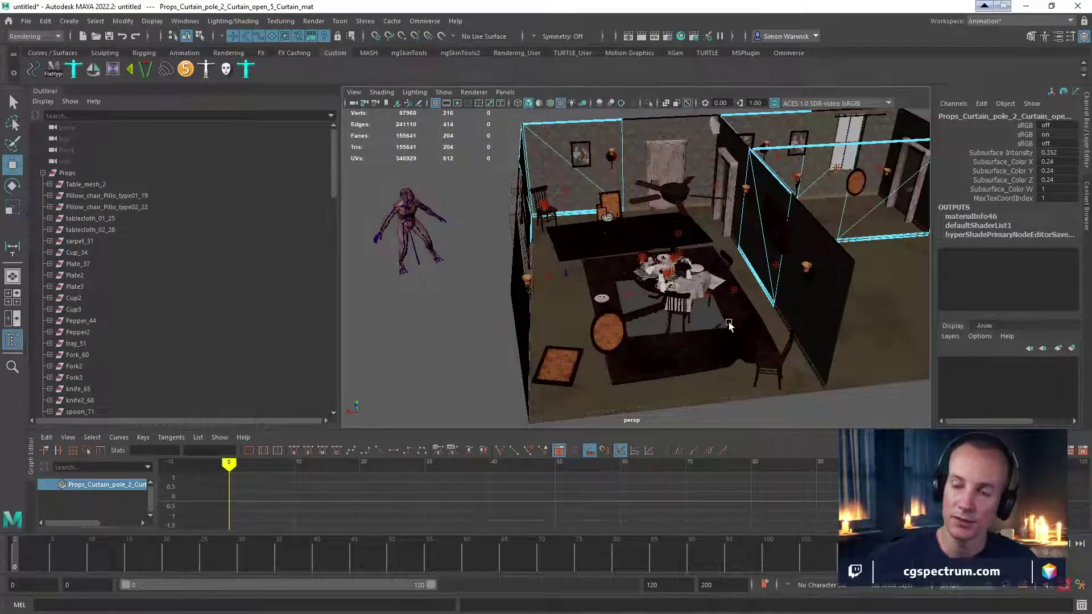
pyautogui.keyDown('alt'); pyautogui.moveTo(579, 218); pyautogui.dragTo(697, 245, button='right'); pyautogui.keyUp('alt')
pyautogui.keyDown('alt'); pyautogui.moveTo(697, 245); pyautogui.dragTo(562, 268); pyautogui.keyUp('alt')
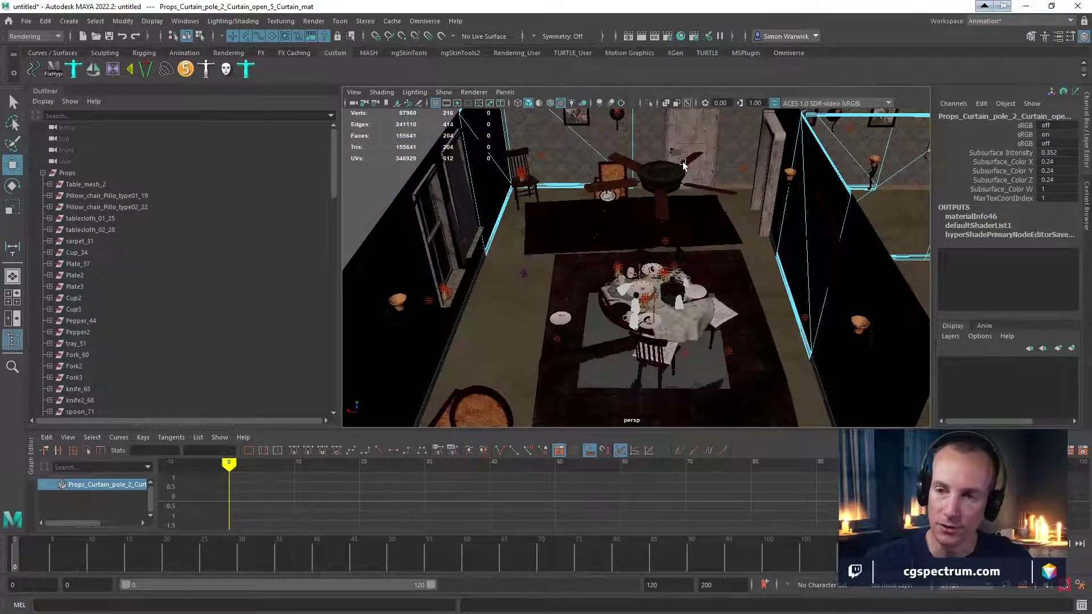
pyautogui.keyDown('alt'); pyautogui.moveTo(683, 164); pyautogui.dragTo(573, 245); pyautogui.keyUp('alt')
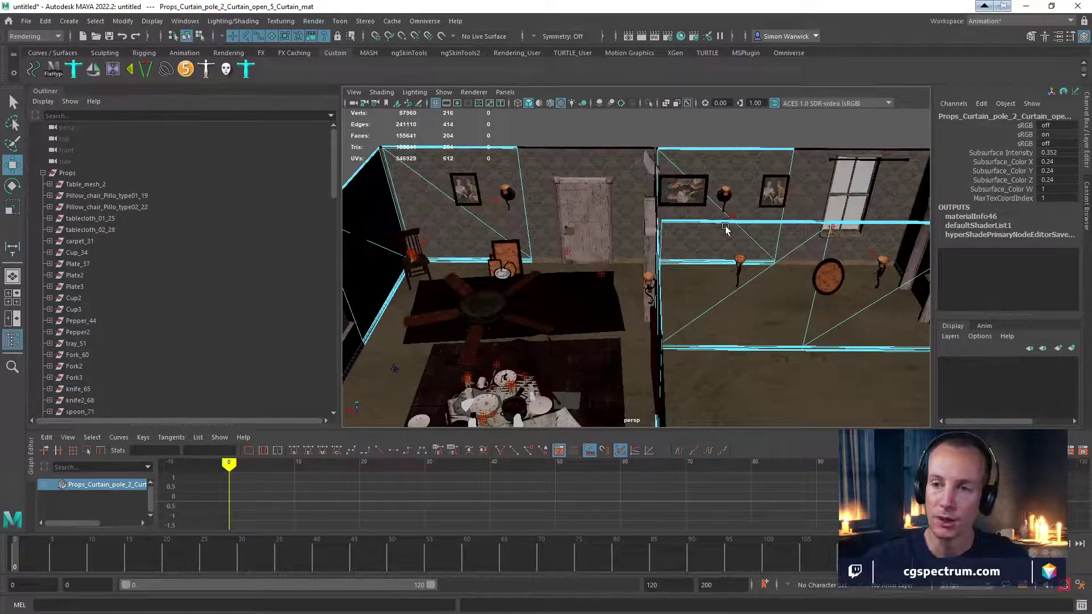
pyautogui.keyDown('alt'); pyautogui.moveTo(725, 227); pyautogui.dragTo(629, 218); pyautogui.keyUp('alt')
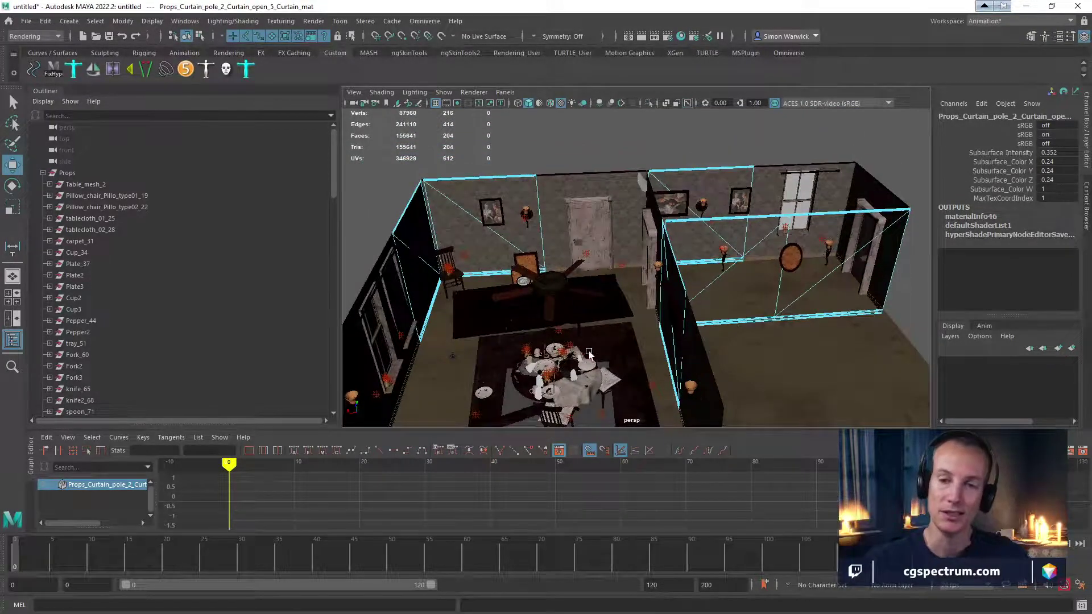
pyautogui.keyDown('alt'); pyautogui.moveTo(558, 279); pyautogui.dragTo(605, 264); pyautogui.keyUp('alt')
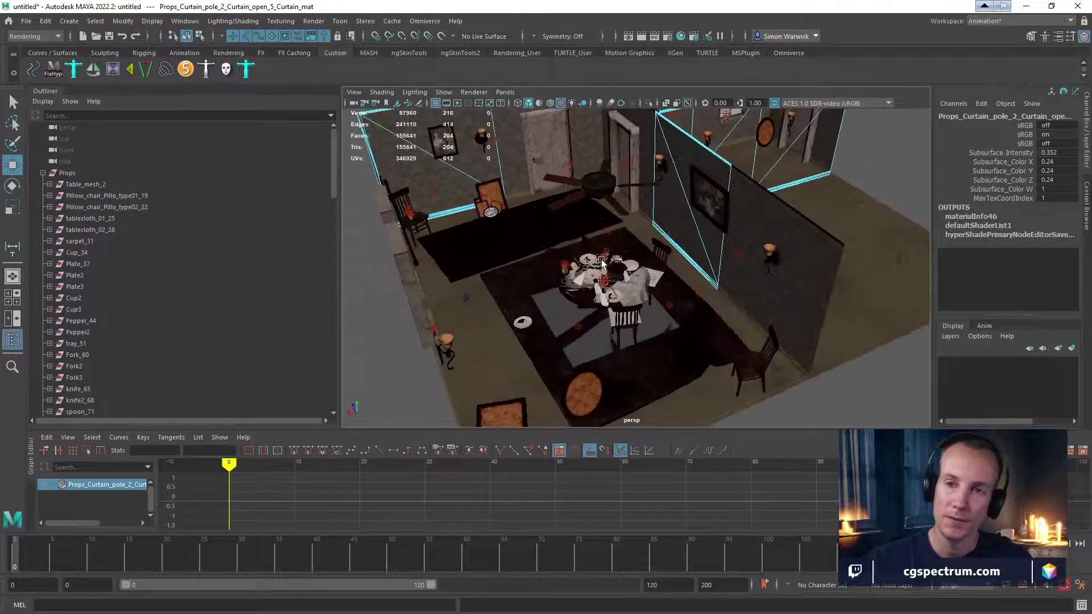
# Open the Omniverse sign-in for localhost, look at its server editing options, and leave them without changes
pyautogui.click(425, 21)
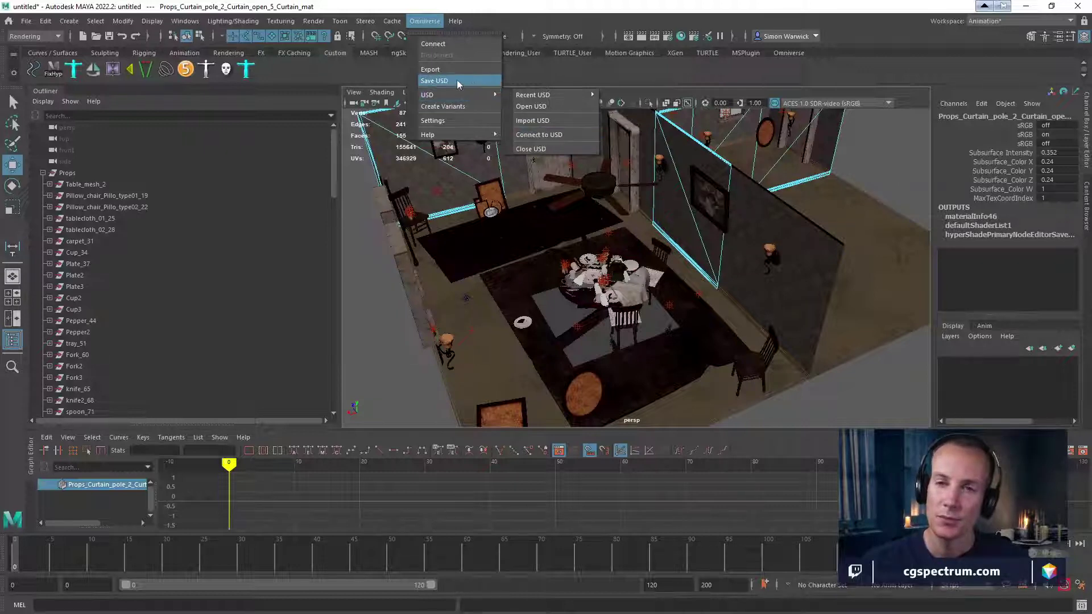
pyautogui.click(450, 44)
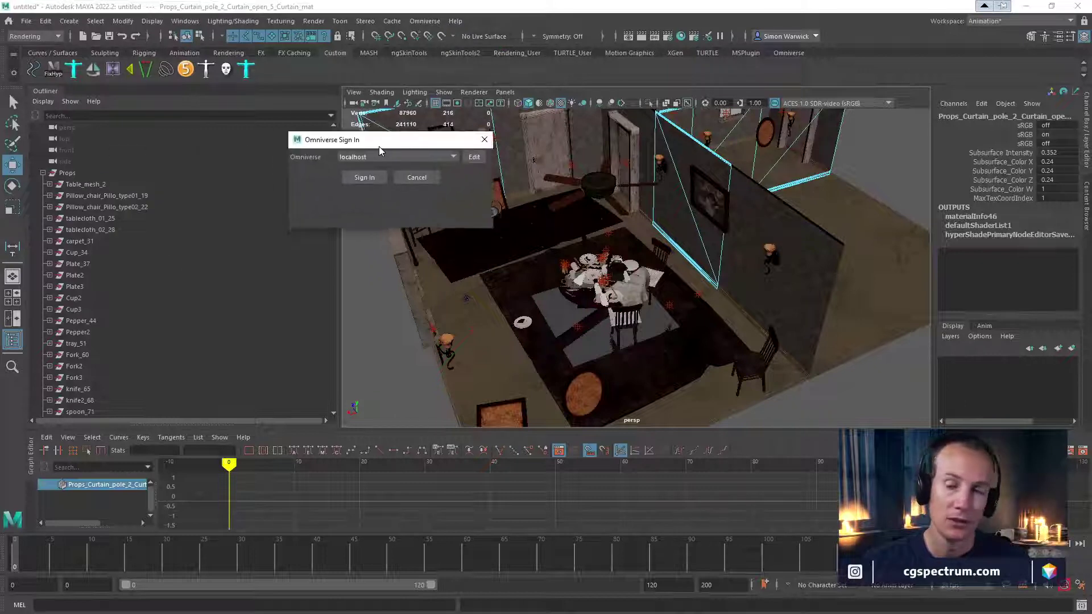
pyautogui.click(463, 150)
pyautogui.click(479, 168)
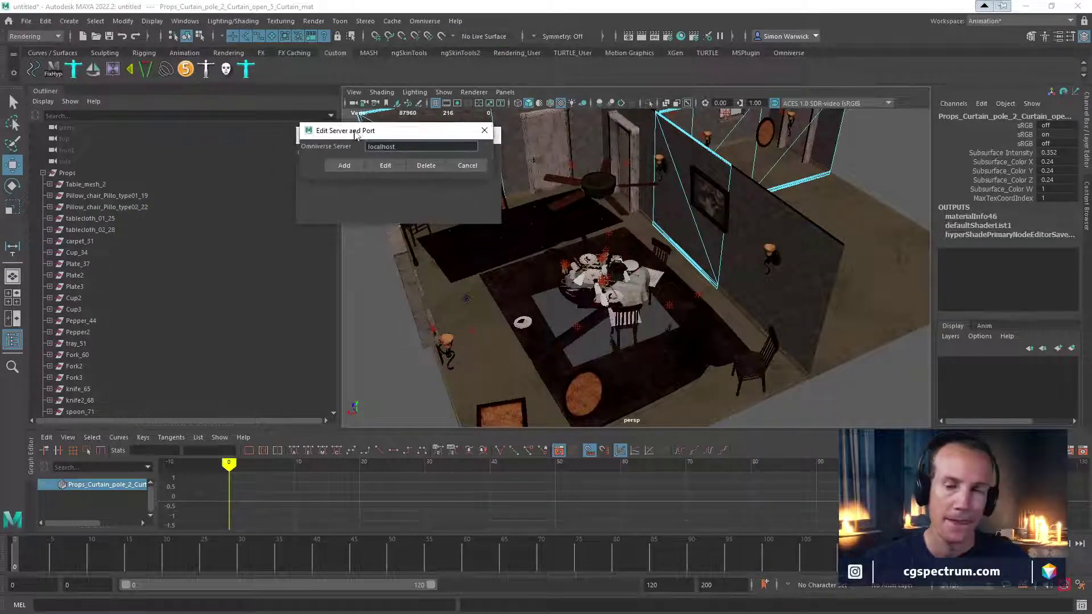
pyautogui.click(467, 165)
# Shrink the Maya window to reach Chrome and search Google for "omniverse local server" in a new tab
pyautogui.moveTo(551, 7); pyautogui.dragTo(429, 82)
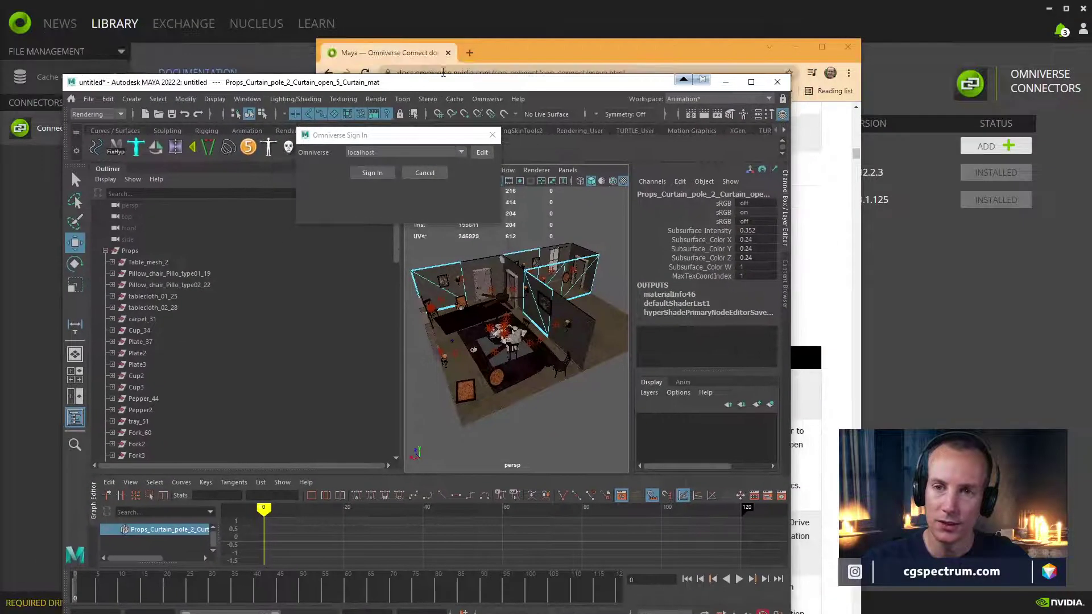
pyautogui.click(486, 52)
pyautogui.click(469, 53)
pyautogui.click(491, 278)
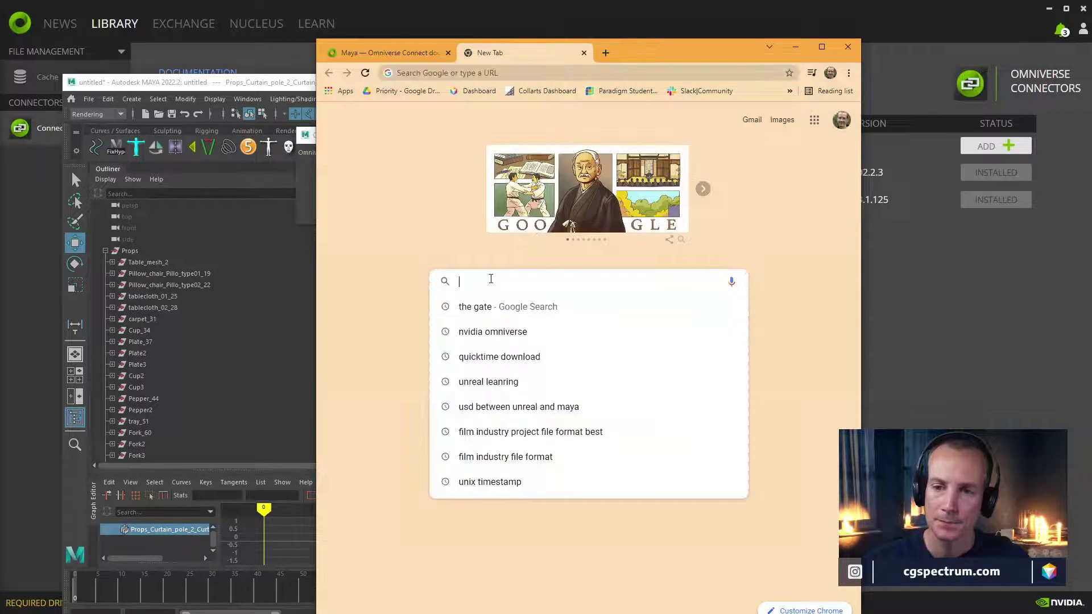
pyautogui.write('omni')
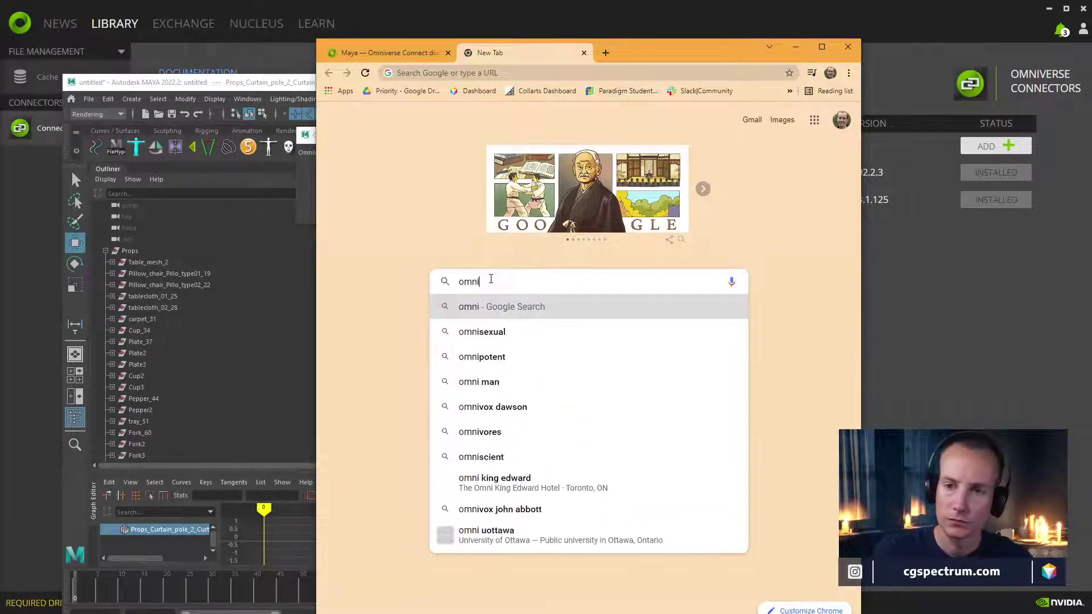
pyautogui.write('verse')
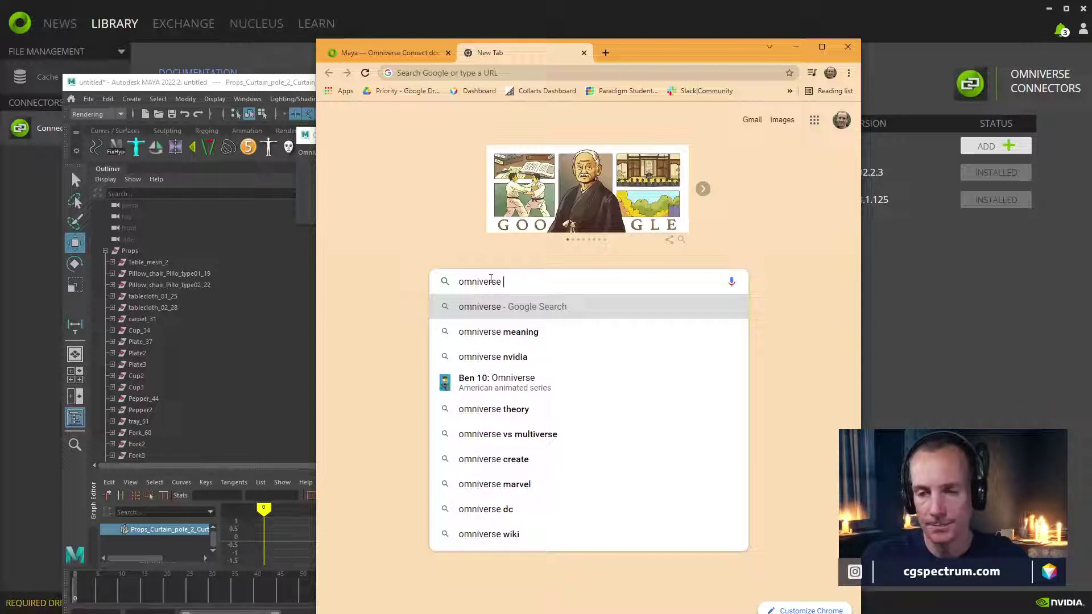
pyautogui.write('lo')
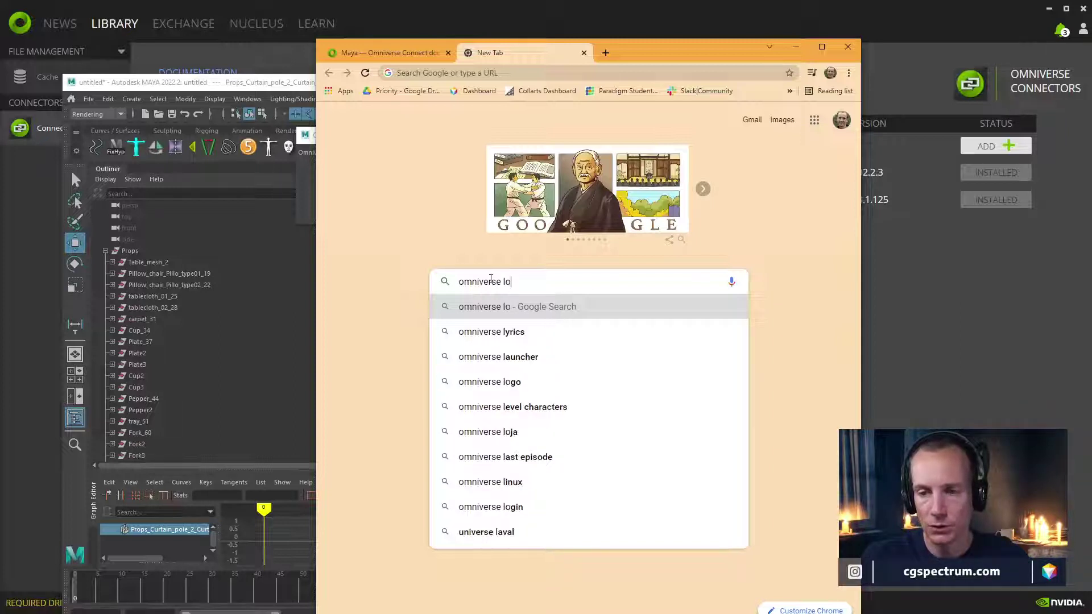
pyautogui.write('cal server')
pyautogui.press('Return')
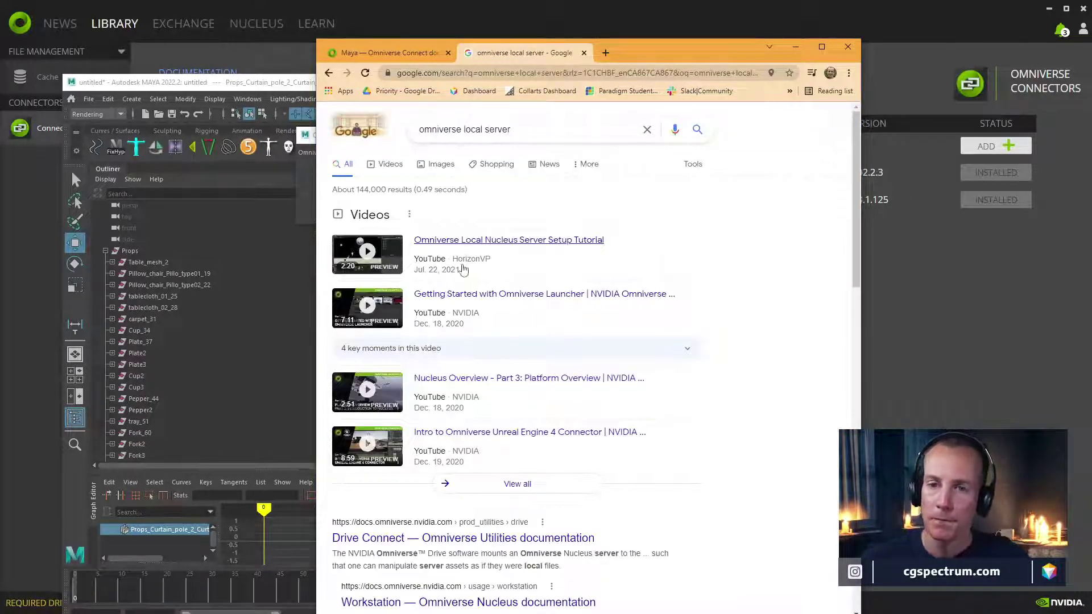
# Open the video "Omniverse Local Nucleus Server Setup Tutorial", skip the ad, and play it full screen in an enlarged browser window
pyautogui.click(537, 244)
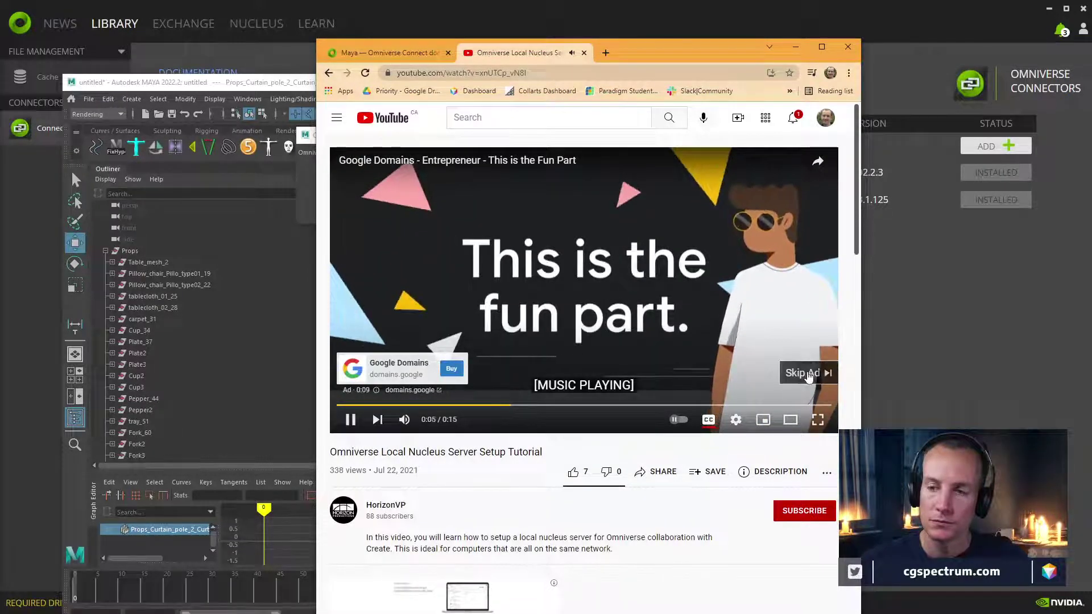
pyautogui.click(804, 375)
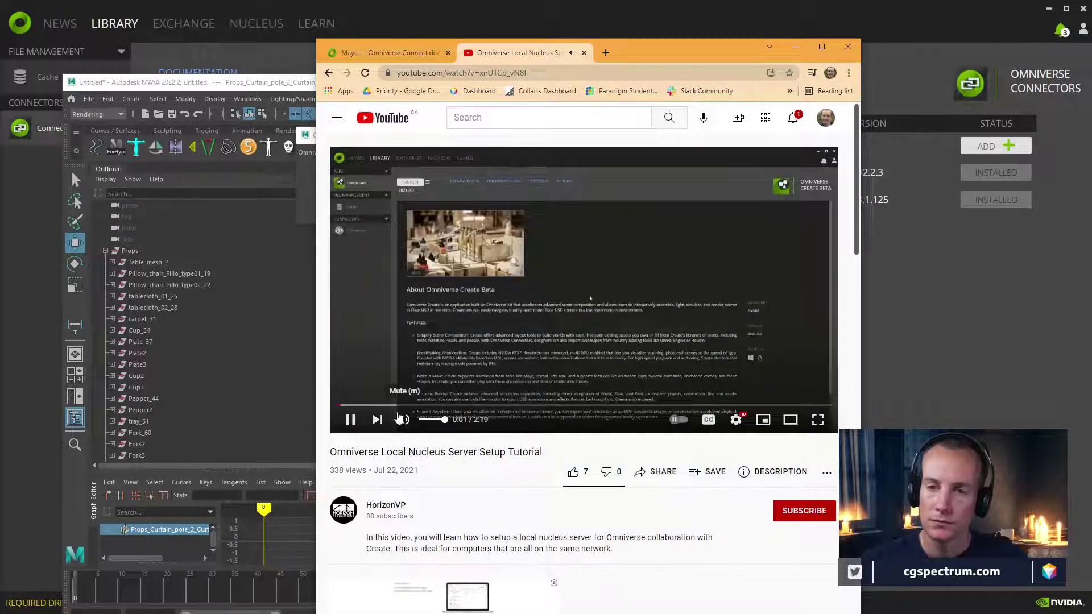
pyautogui.doubleClick(679, 53)
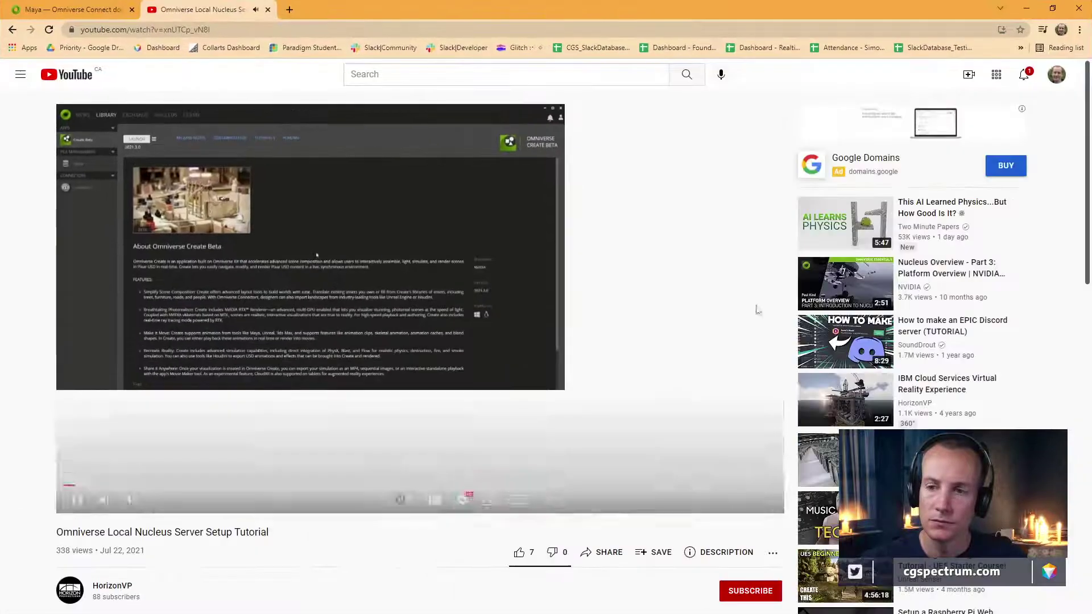
pyautogui.click(761, 499)
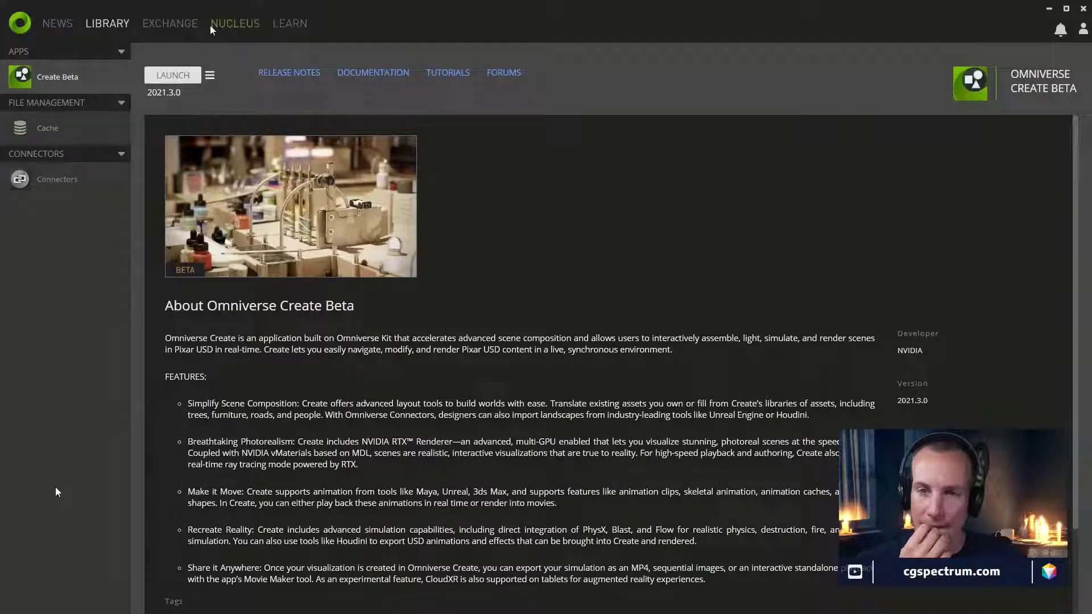
# Replay the tutorial's opening up to the local Nucleus service page, pause at 0:30, and leave full screen
pyautogui.click(237, 26)
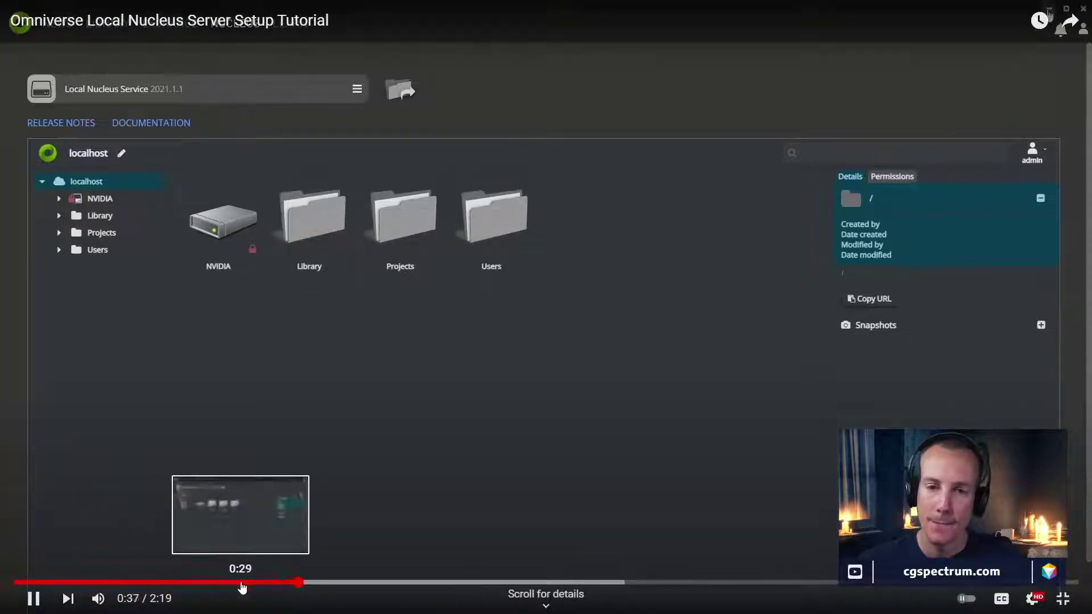
pyautogui.click(243, 583)
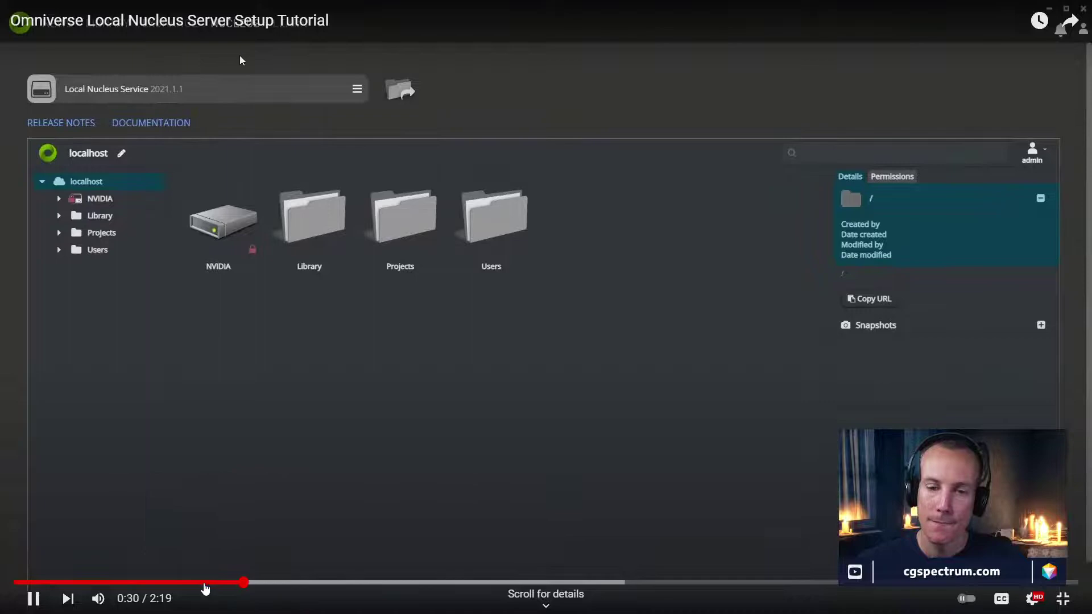
pyautogui.click(202, 583)
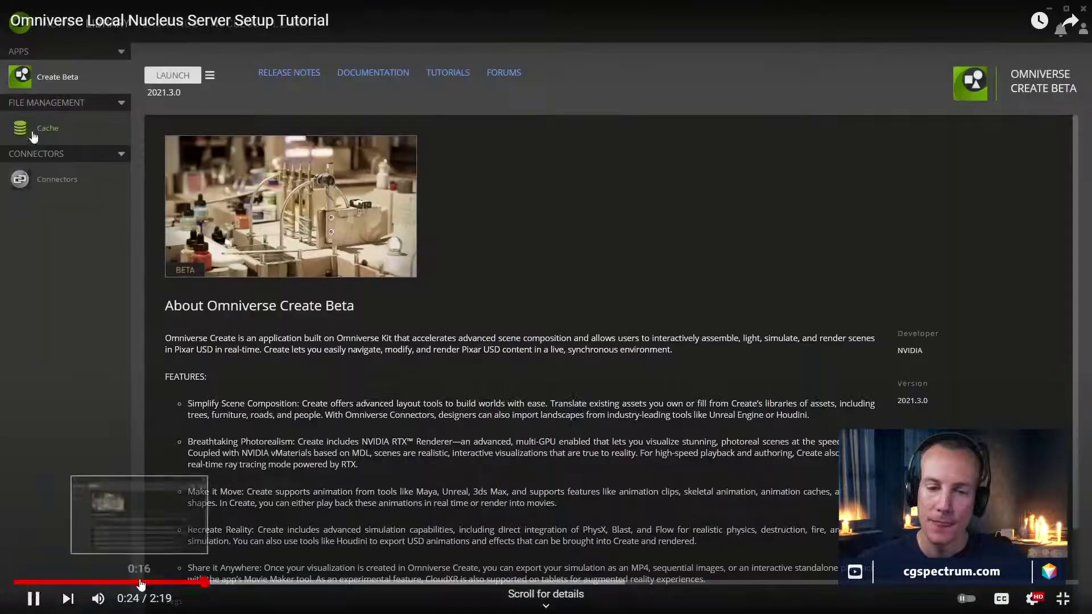
pyautogui.click(142, 583)
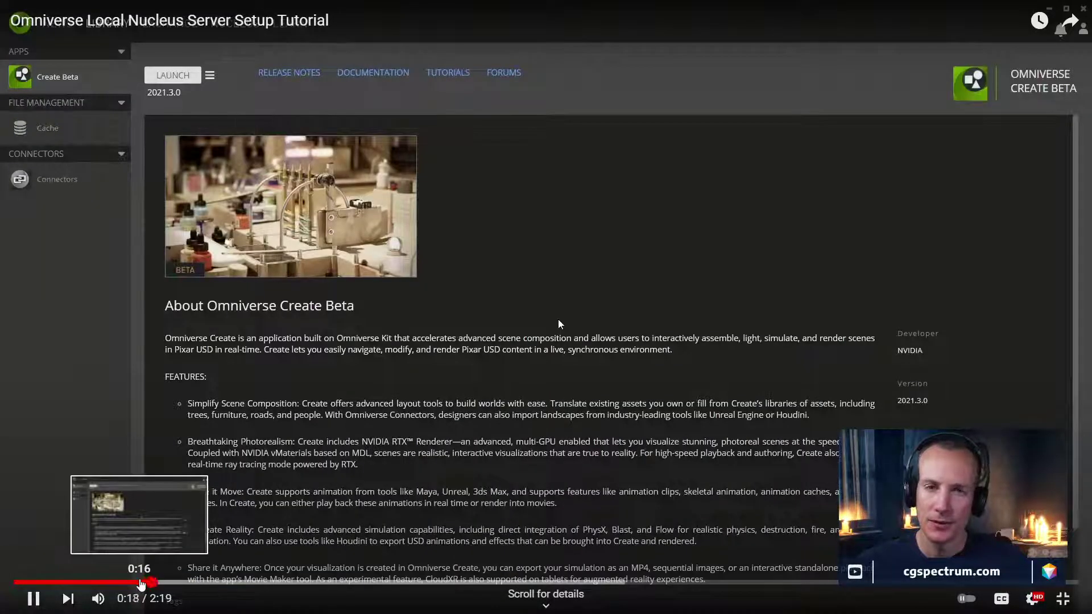
pyautogui.click(129, 583)
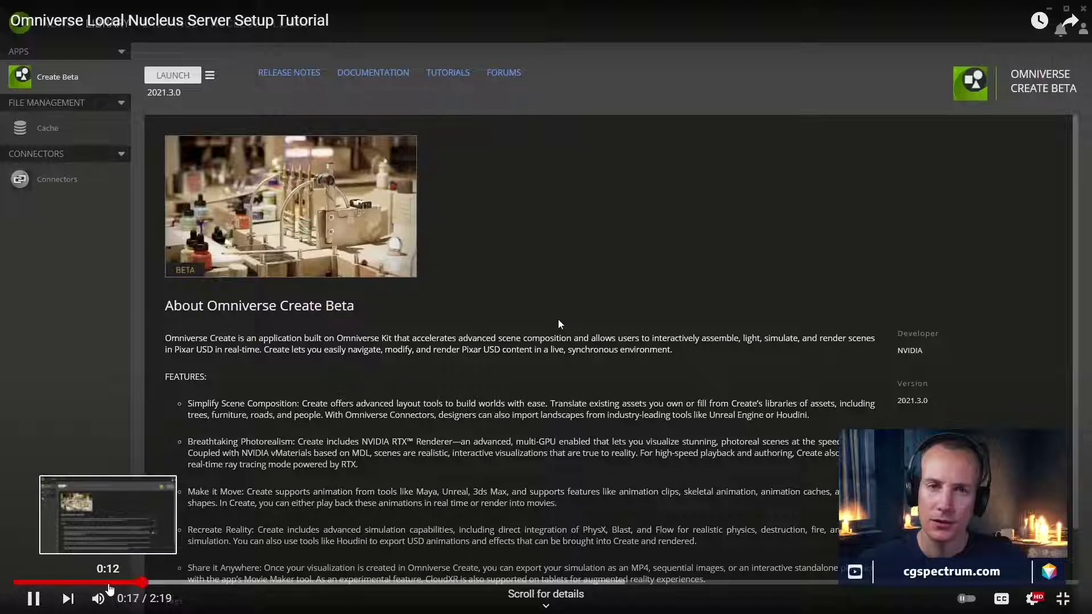
pyautogui.click(87, 583)
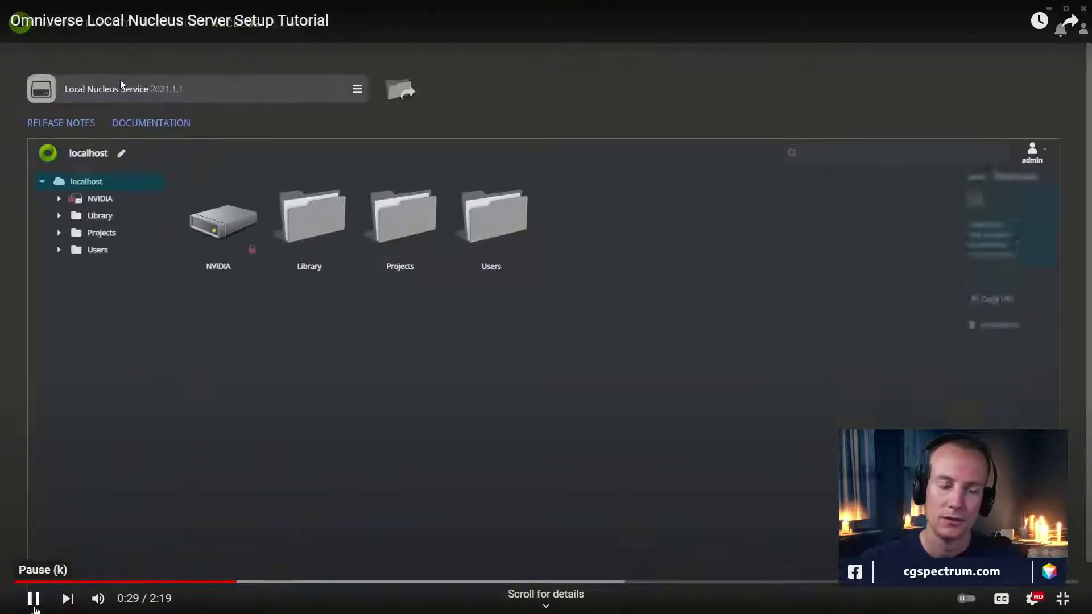
pyautogui.click(33, 602)
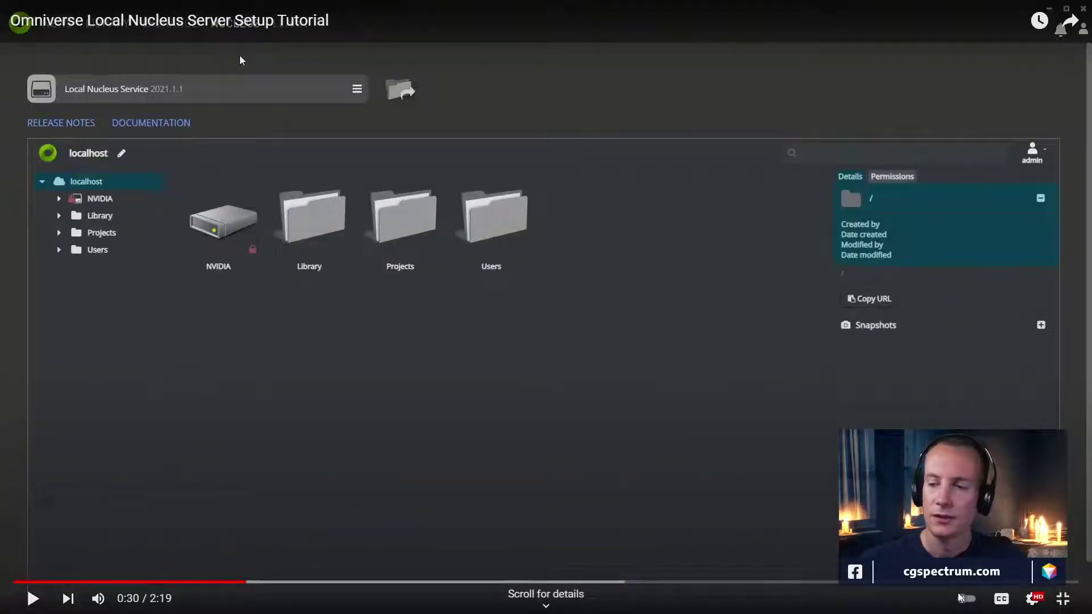
pyautogui.click(1062, 598)
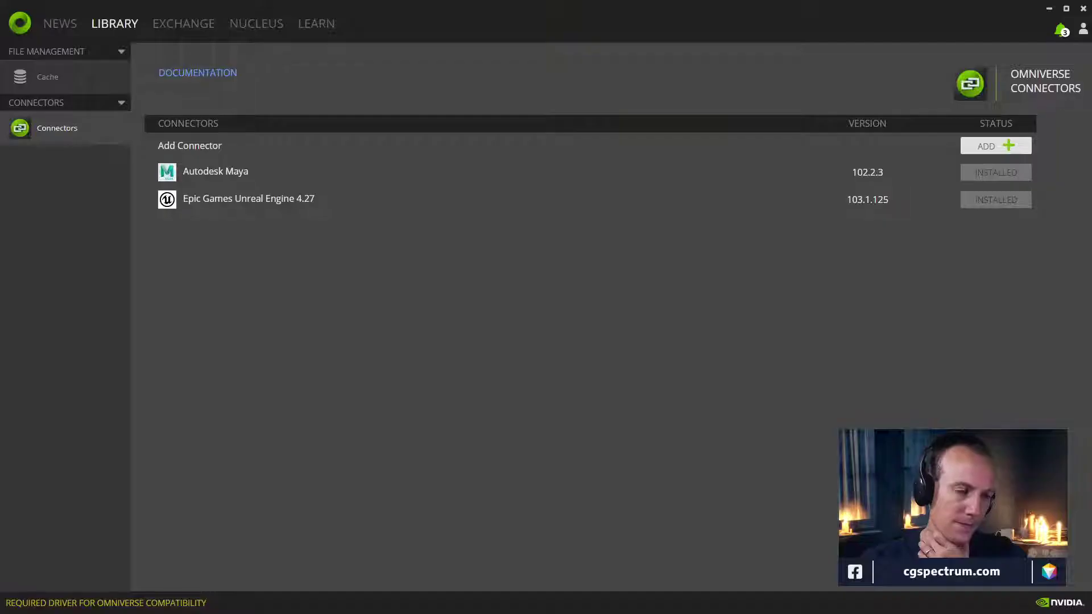
# Switch to the Omniverse Launcher and view the Cache details, the Exchange catalogue and the Nucleus page
pyautogui.click(61, 76)
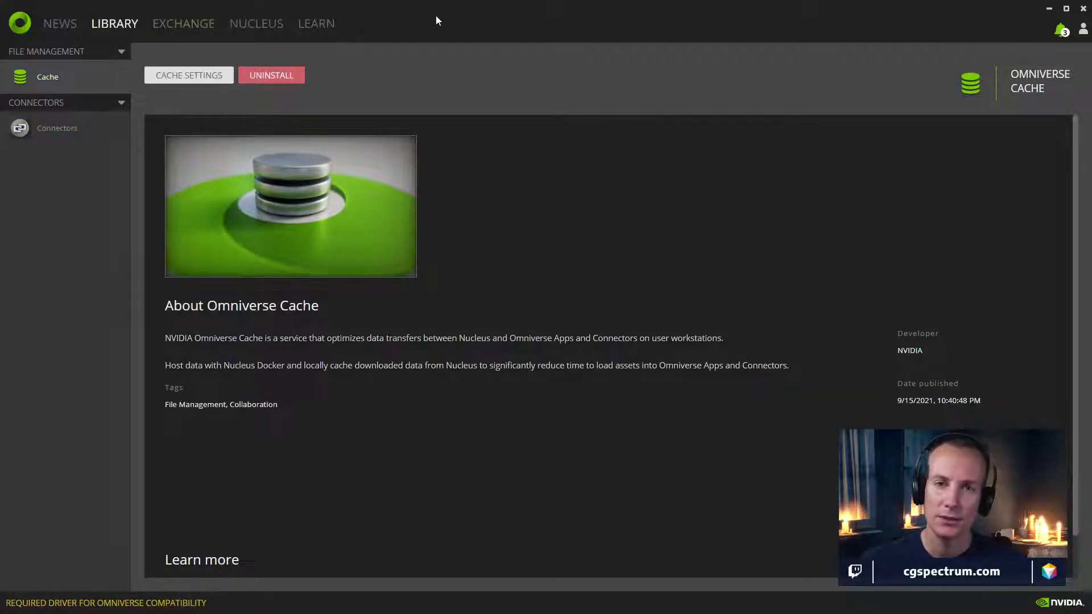
pyautogui.click(183, 27)
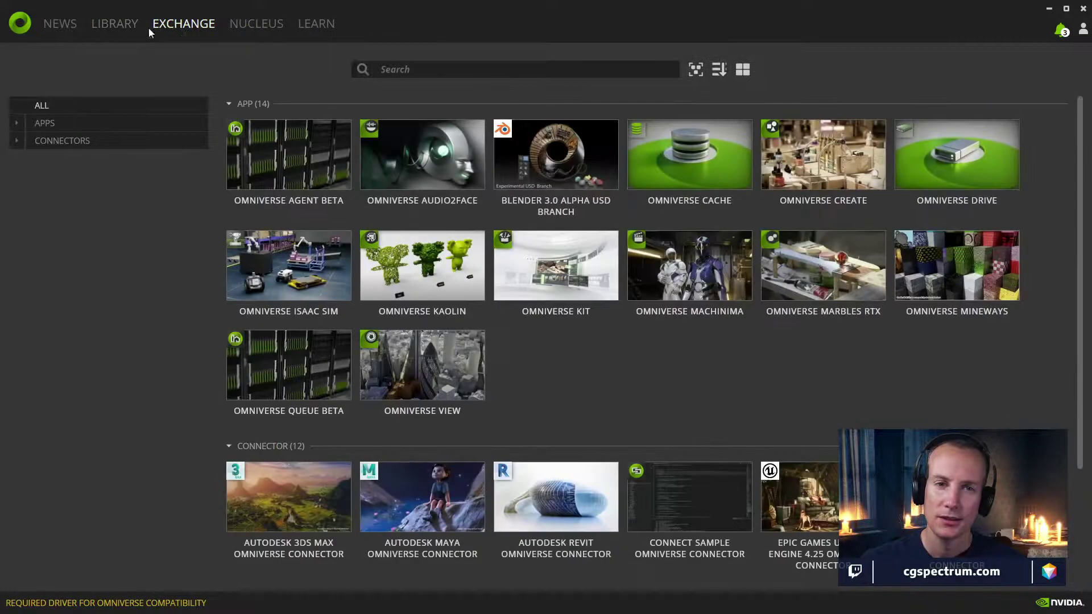
pyautogui.click(253, 30)
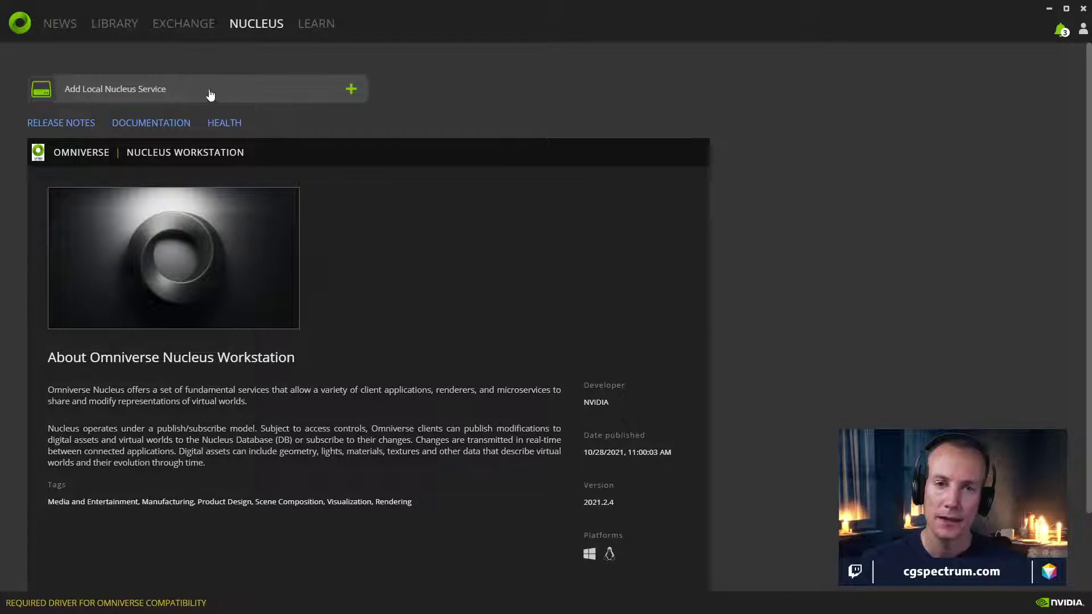
# Start adding a local Nucleus service with data path K:\Nvidia\data, reach the administrator account form, and move the launcher off the tutorial
pyautogui.click(115, 96)
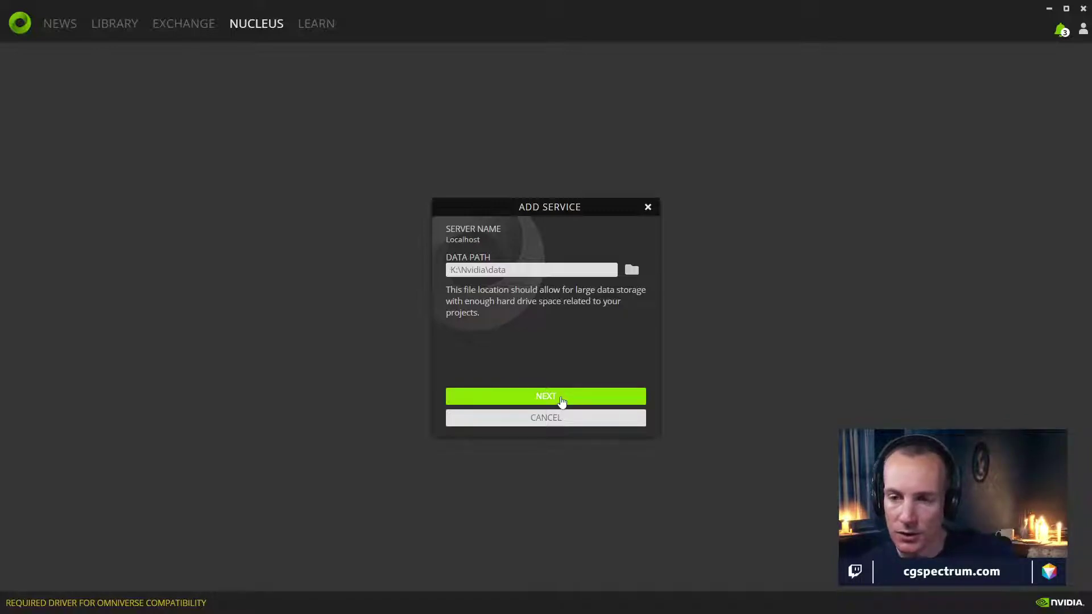
pyautogui.click(562, 398)
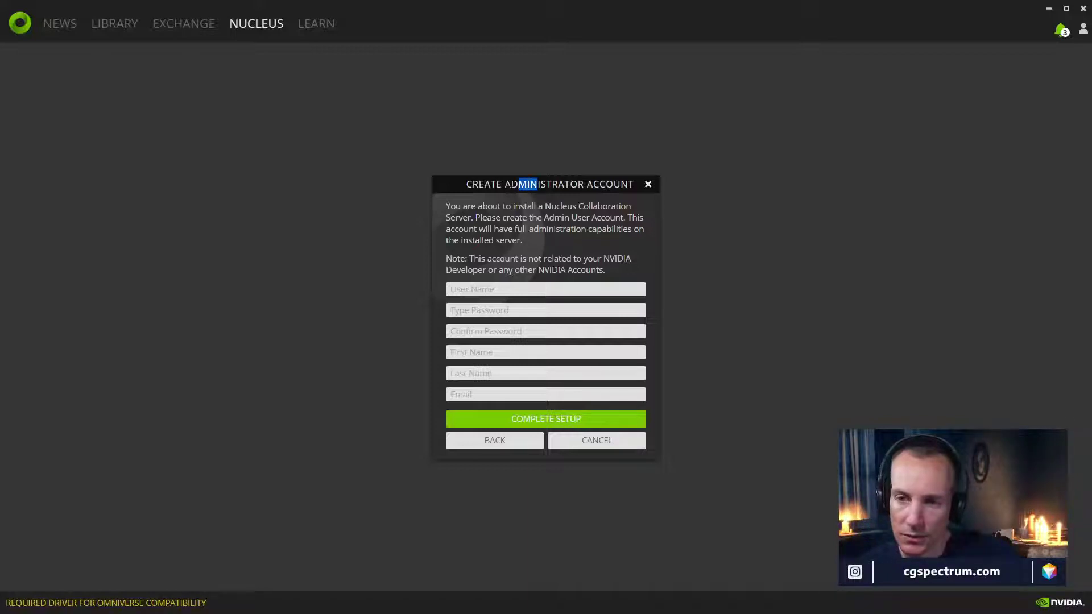
pyautogui.click(1066, 9)
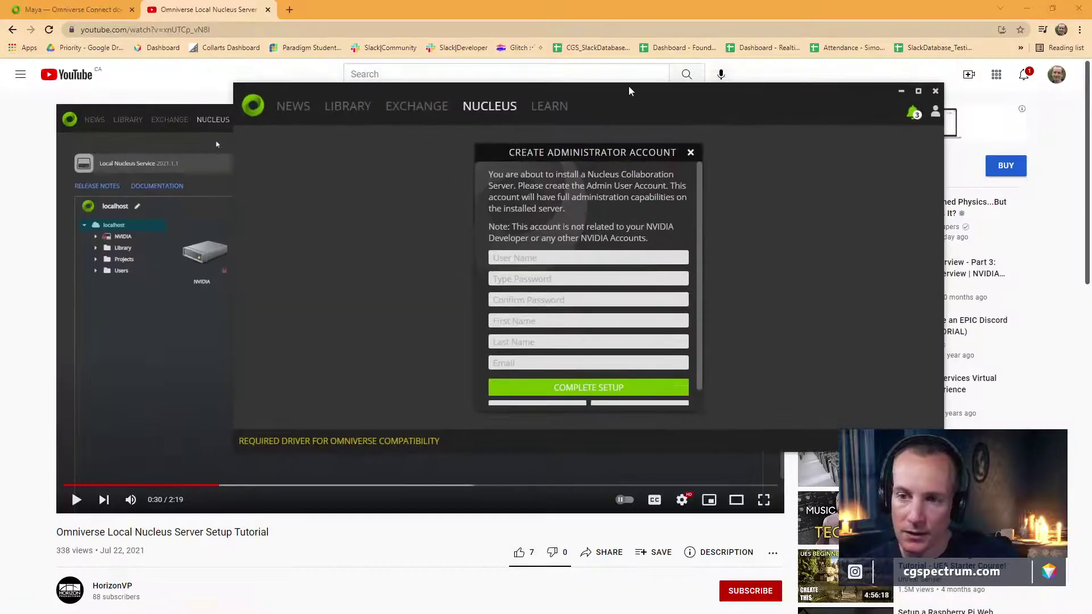
pyautogui.moveTo(629, 85); pyautogui.dragTo(0, 171)
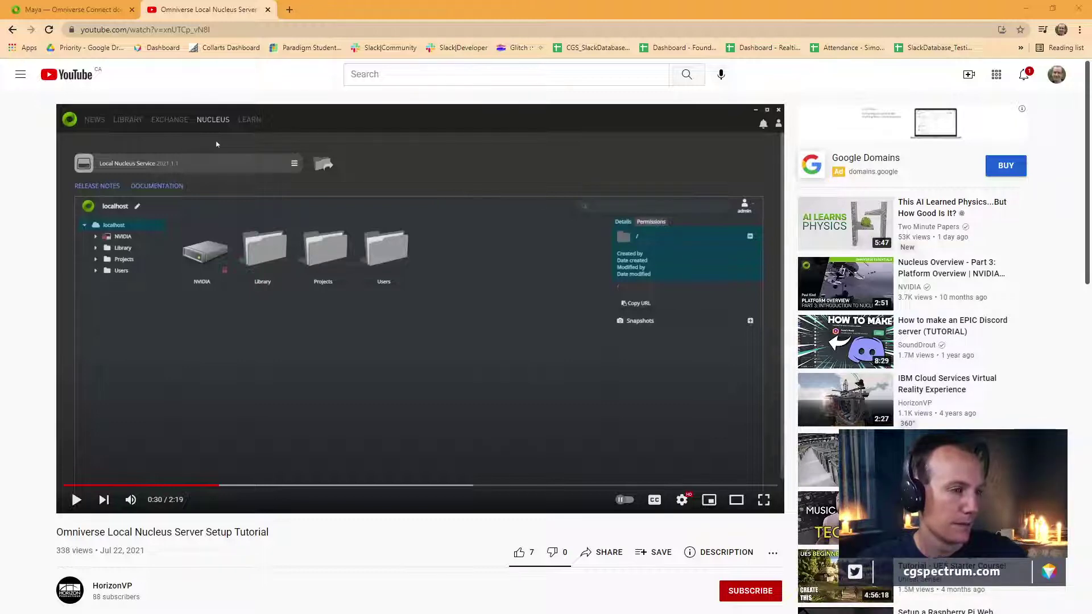
# Switch to the Omniverse Launcher during the server installation, open its collaboration documentation, and read the Nucleus introduction, Data Model and Architecture sections
pyautogui.hotkey('alt', 'Tab')
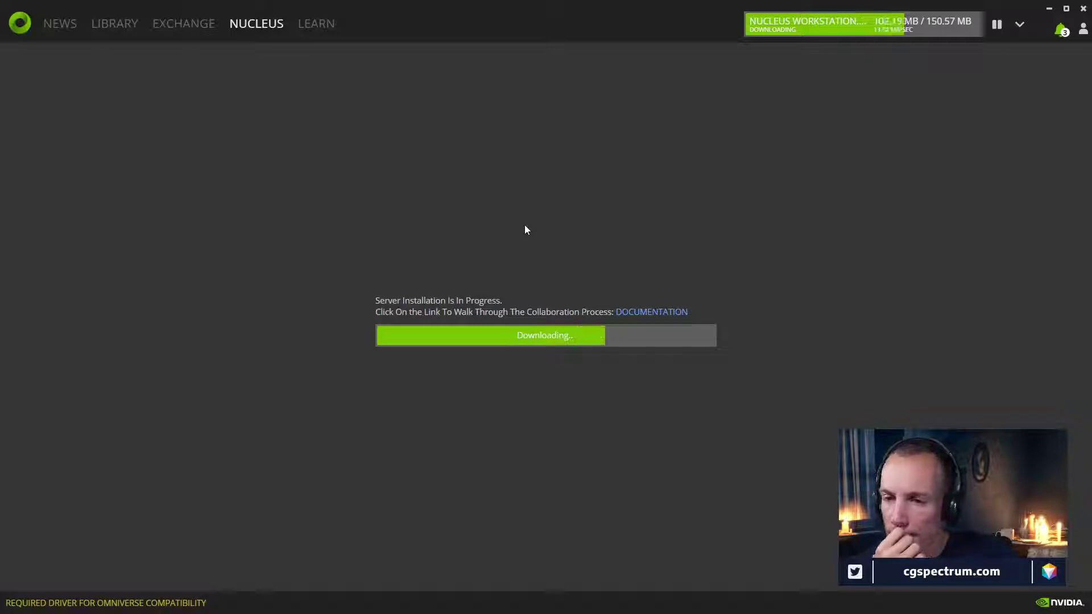
pyautogui.click(657, 313)
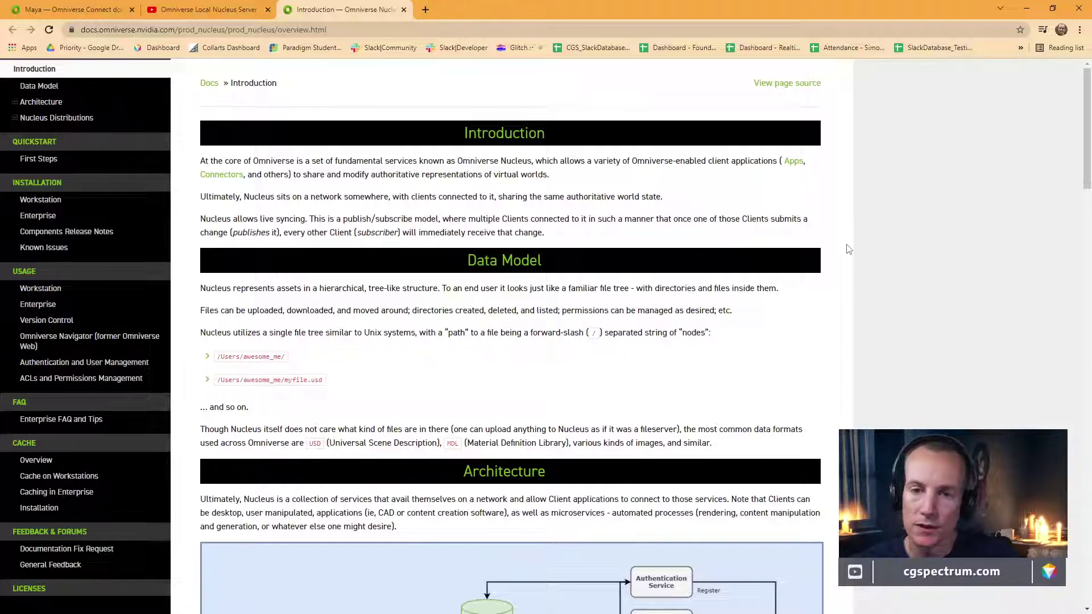
pyautogui.scroll(-1, 848, 249)
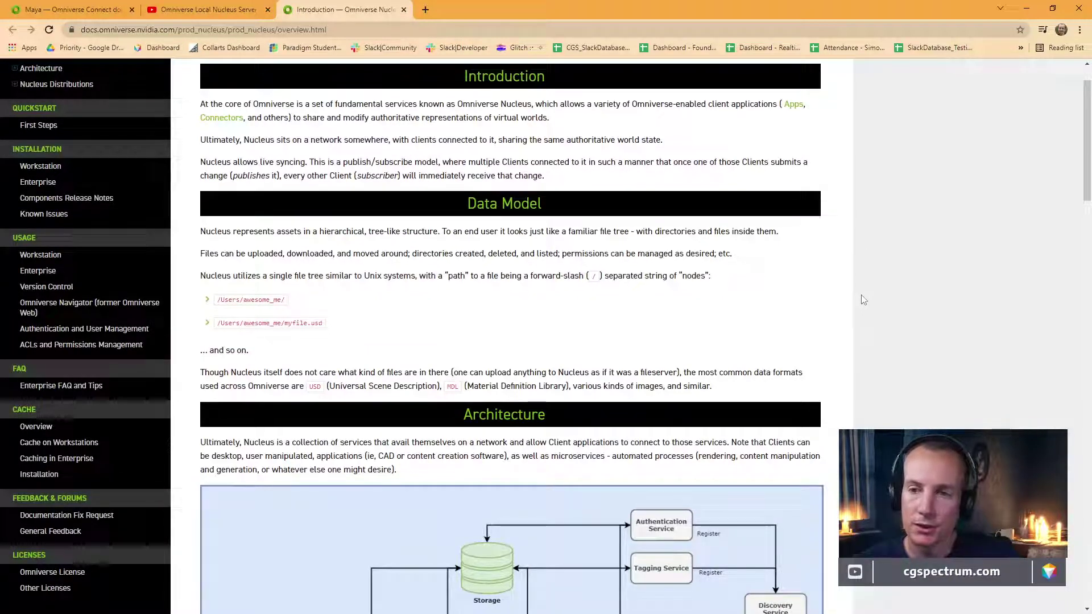
pyautogui.scroll(-1, 864, 300)
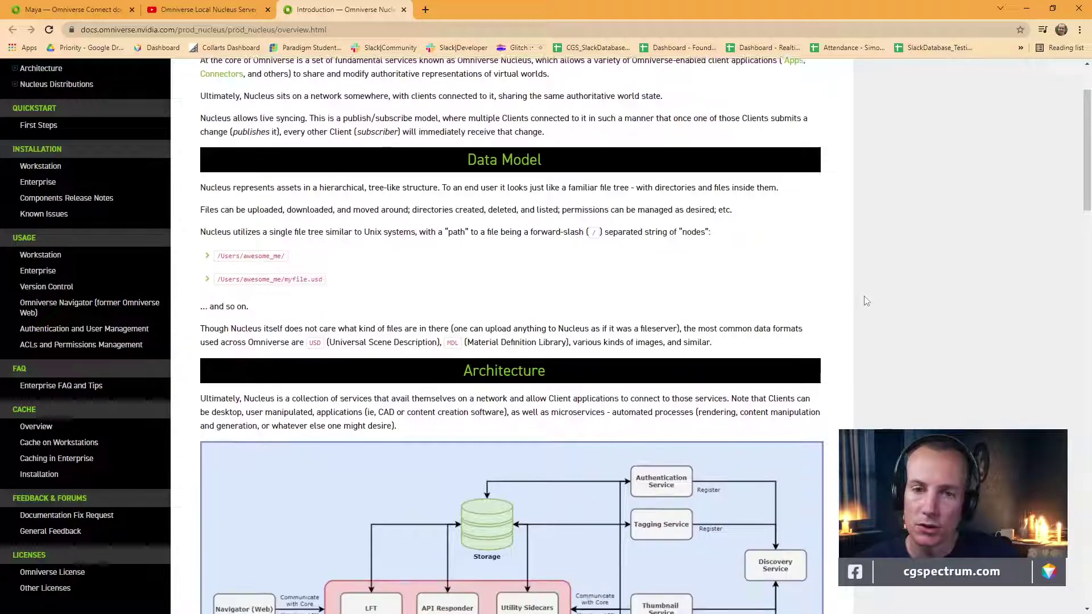
pyautogui.scroll(-1, 867, 301)
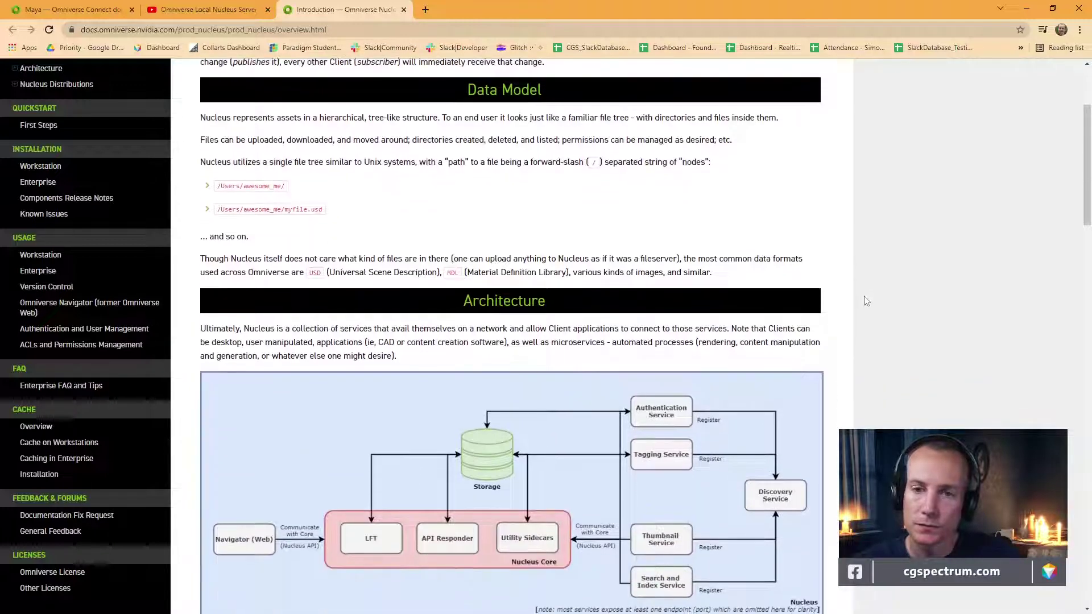
pyautogui.scroll(1, 866, 301)
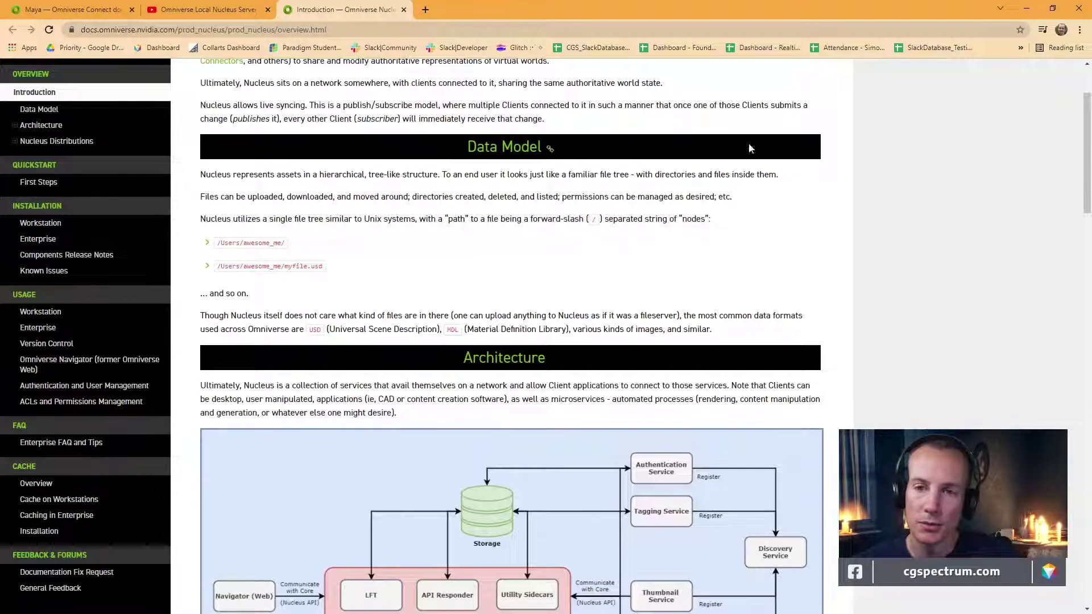
pyautogui.scroll(-1, 881, 282)
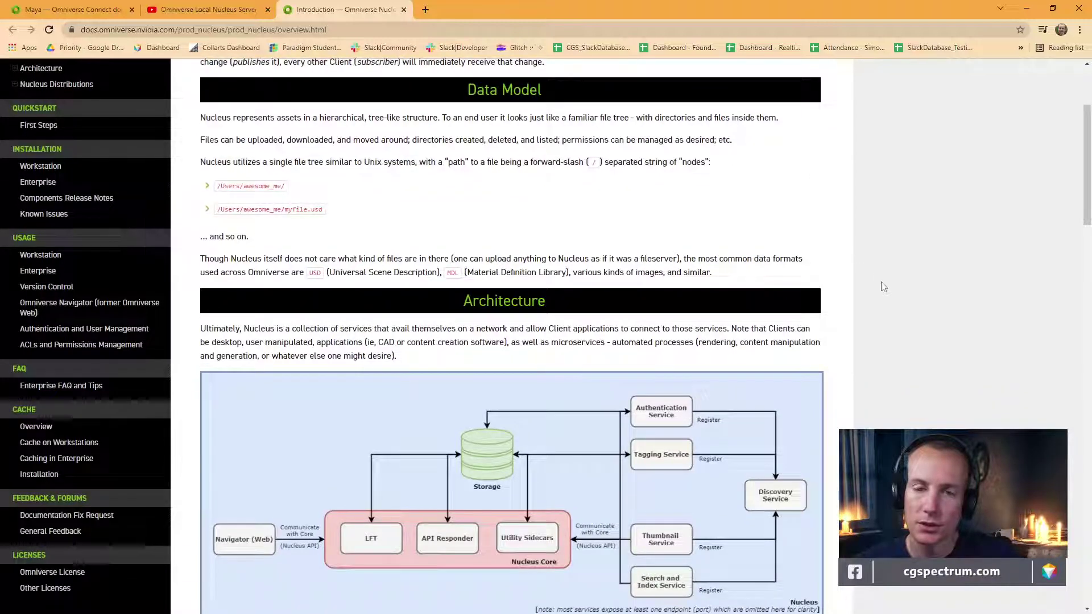
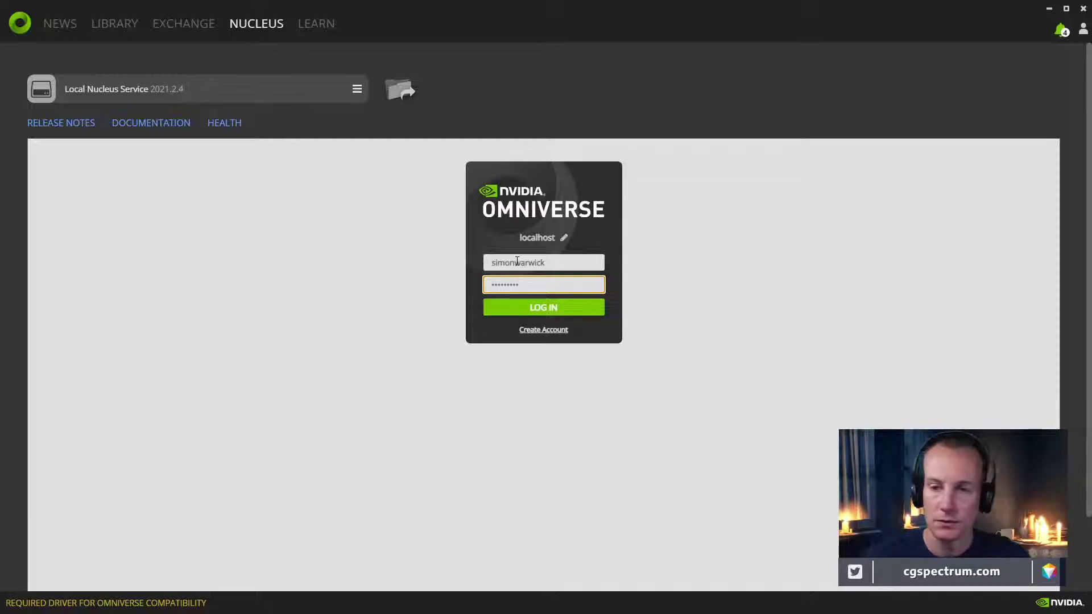
# Log in to the local Nucleus service and switch to the SpookyRoom project in Unreal Editor
pyautogui.click(548, 314)
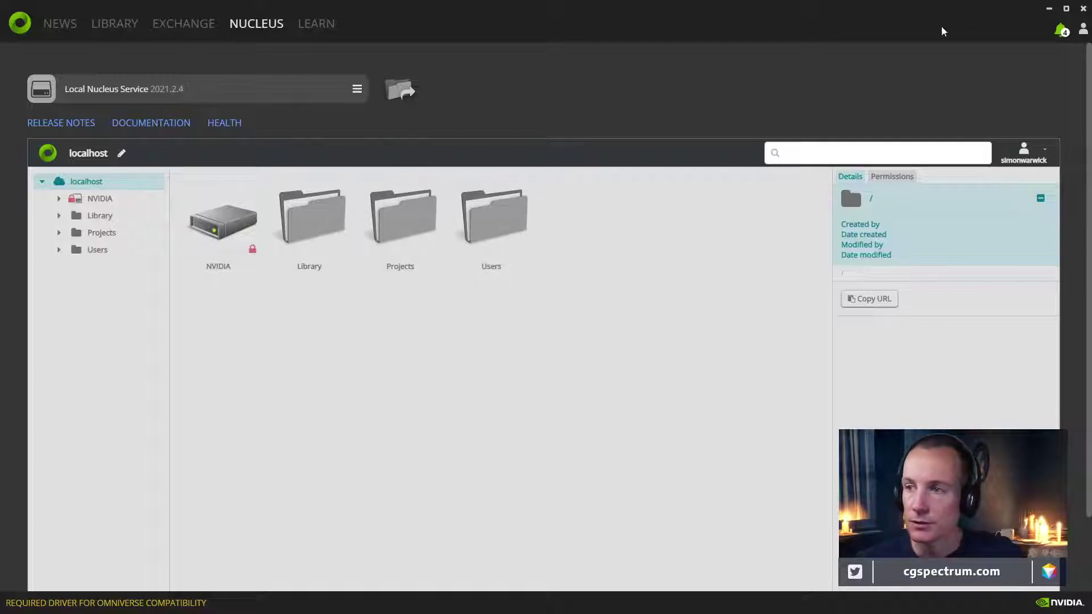
pyautogui.moveTo(718, 33); pyautogui.dragTo(492, 246)
pyautogui.click(401, 16)
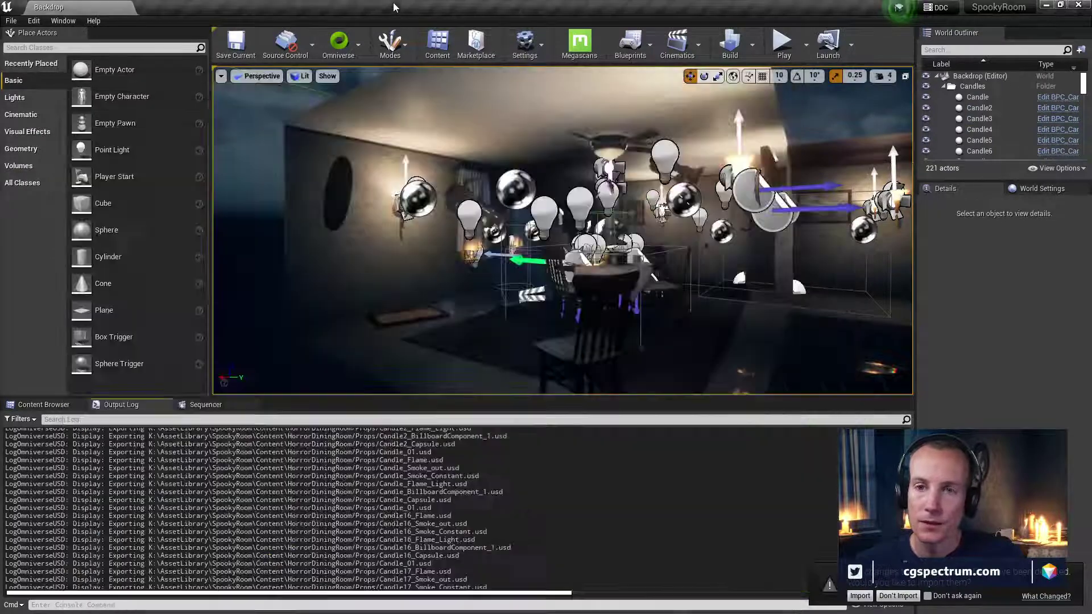
# Add the localhost Omniverse server to the Content Browser and decline importing the detected source file changes
pyautogui.click(342, 44)
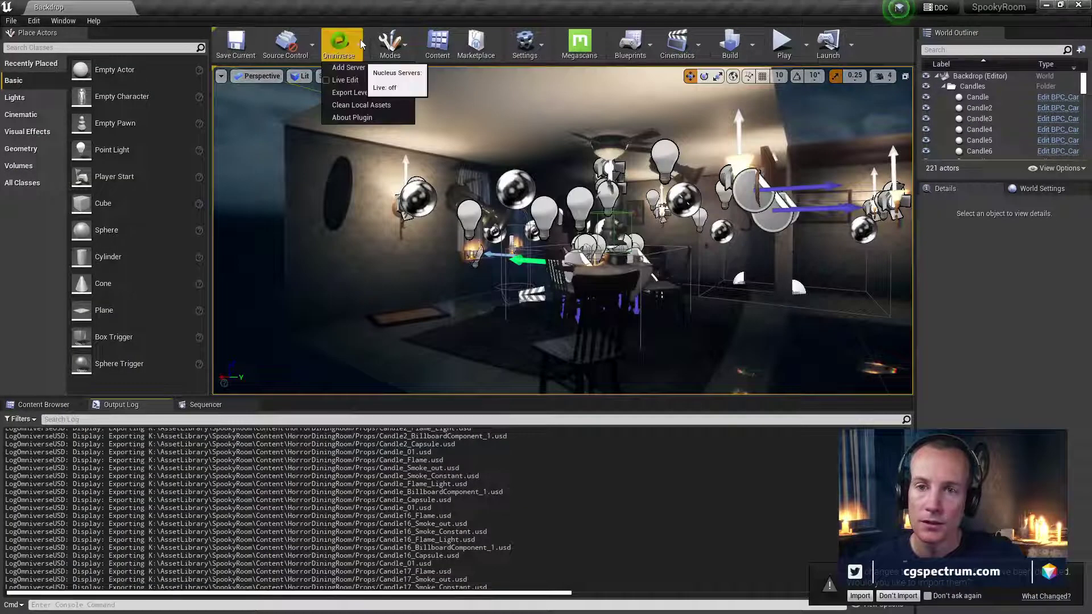
pyautogui.click(348, 67)
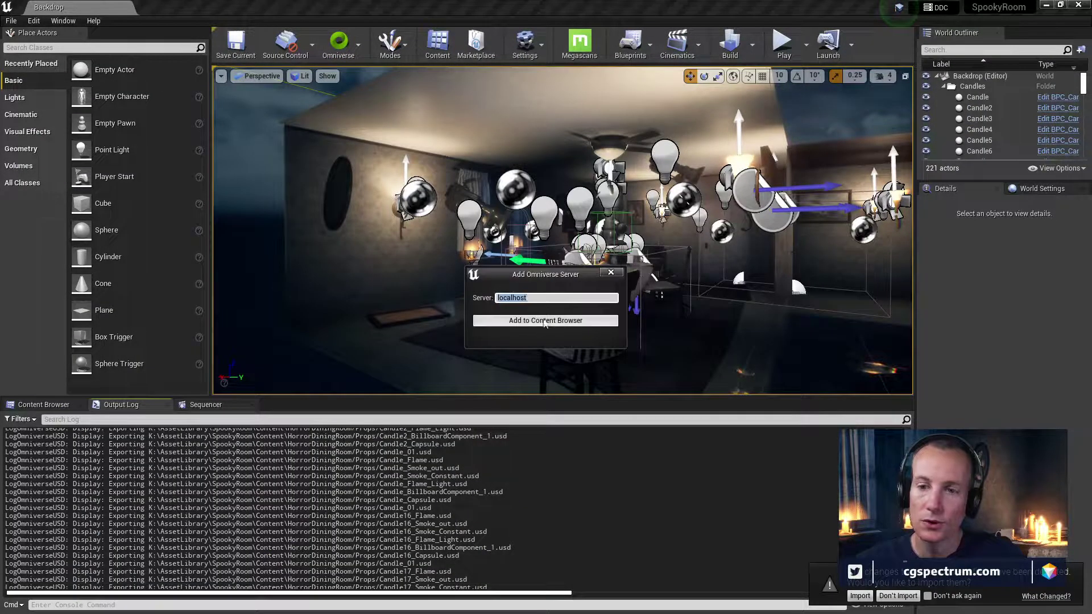
pyautogui.click(544, 321)
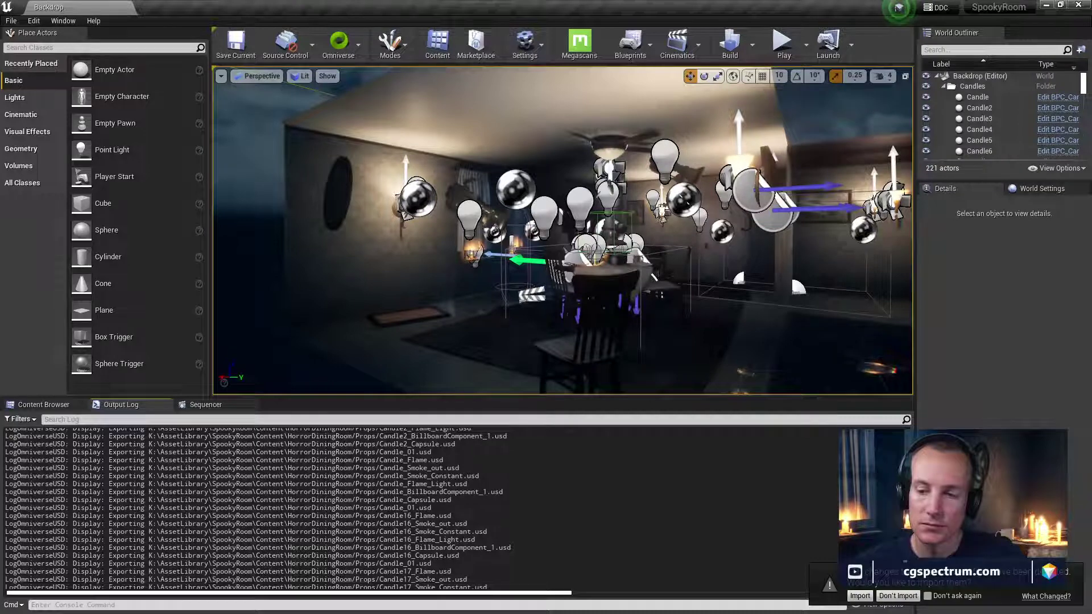
pyautogui.click(885, 594)
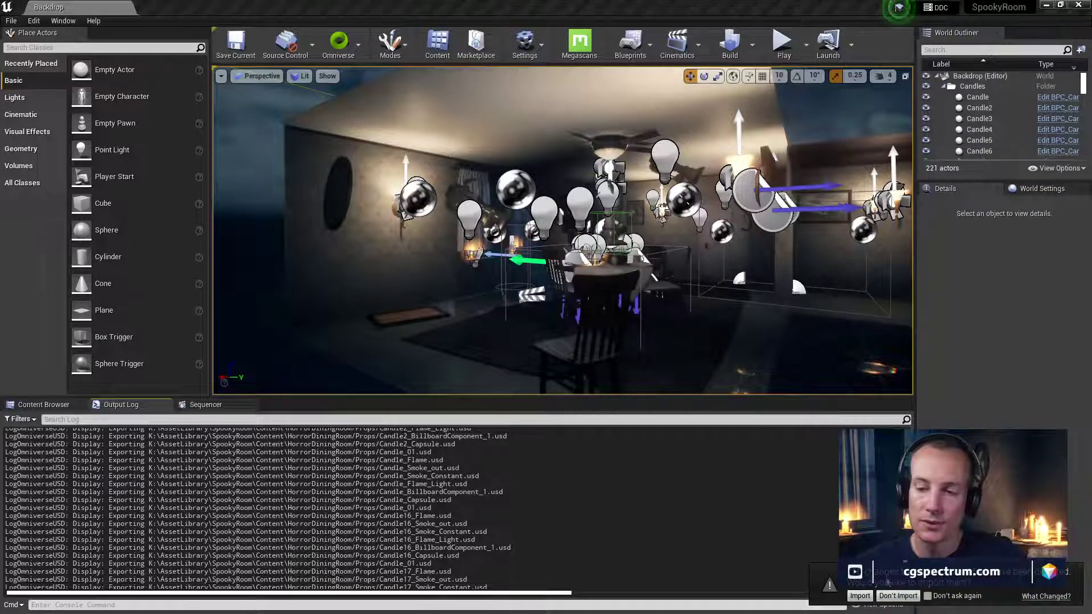
pyautogui.click(897, 596)
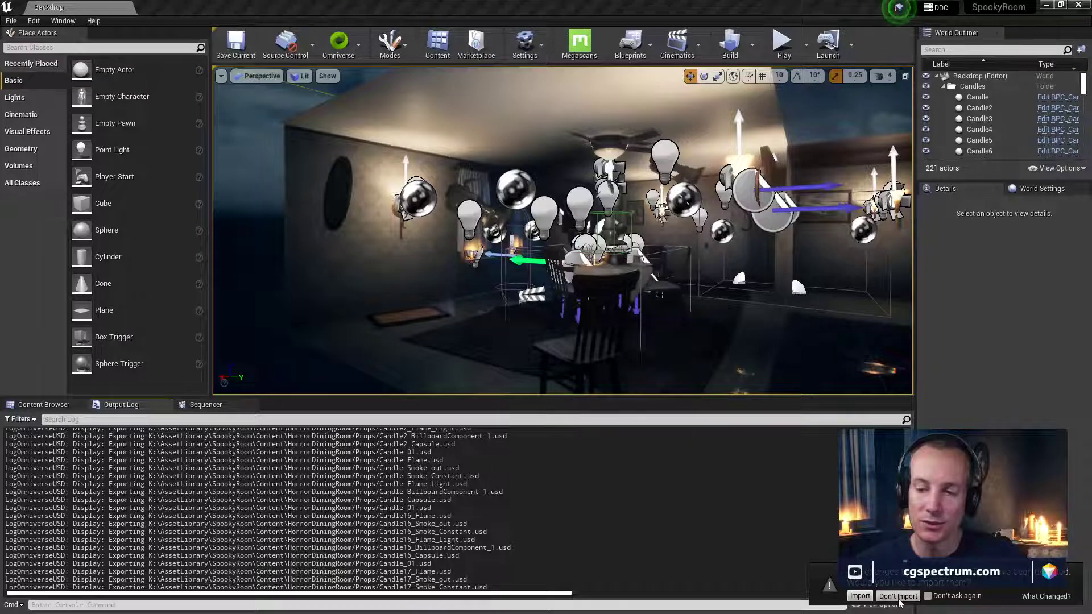
# Open the Omniverse localhost folder in the project content and look into the personal folder under Users
pyautogui.click(45, 404)
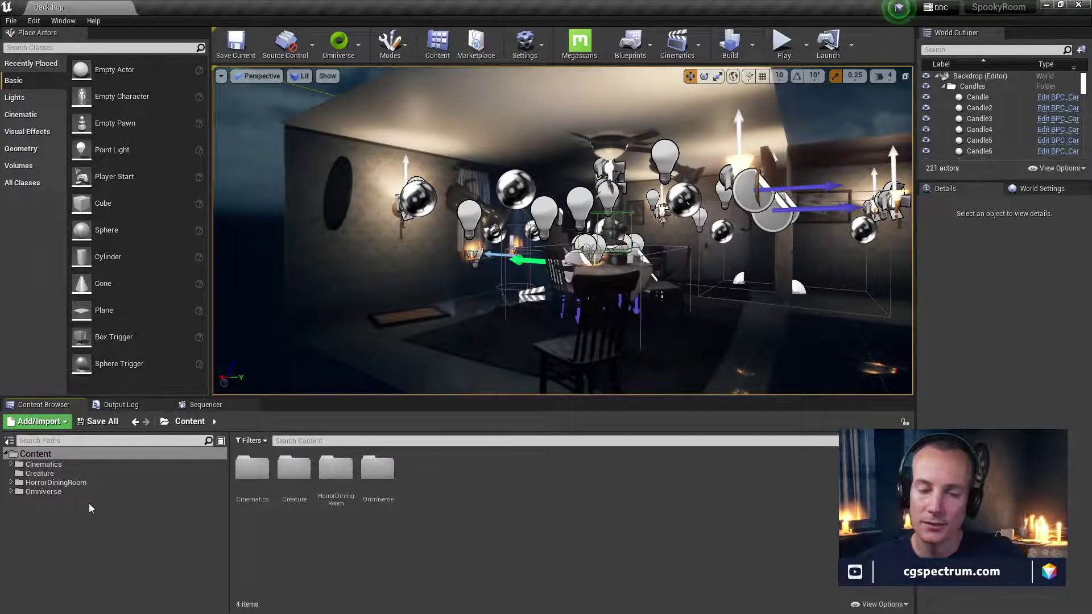
pyautogui.doubleClick(45, 491)
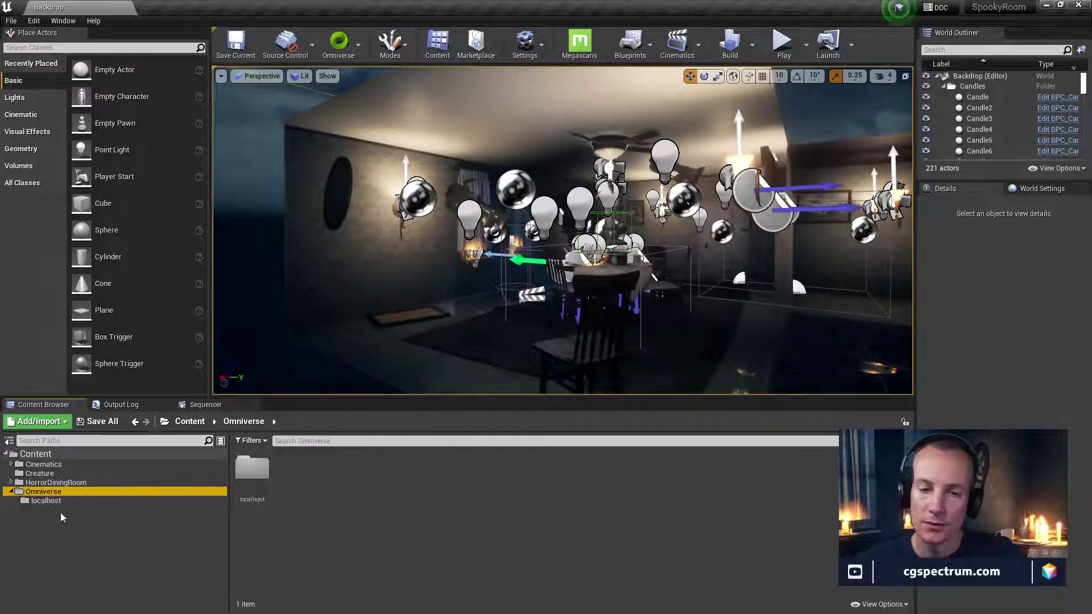
pyautogui.click(45, 501)
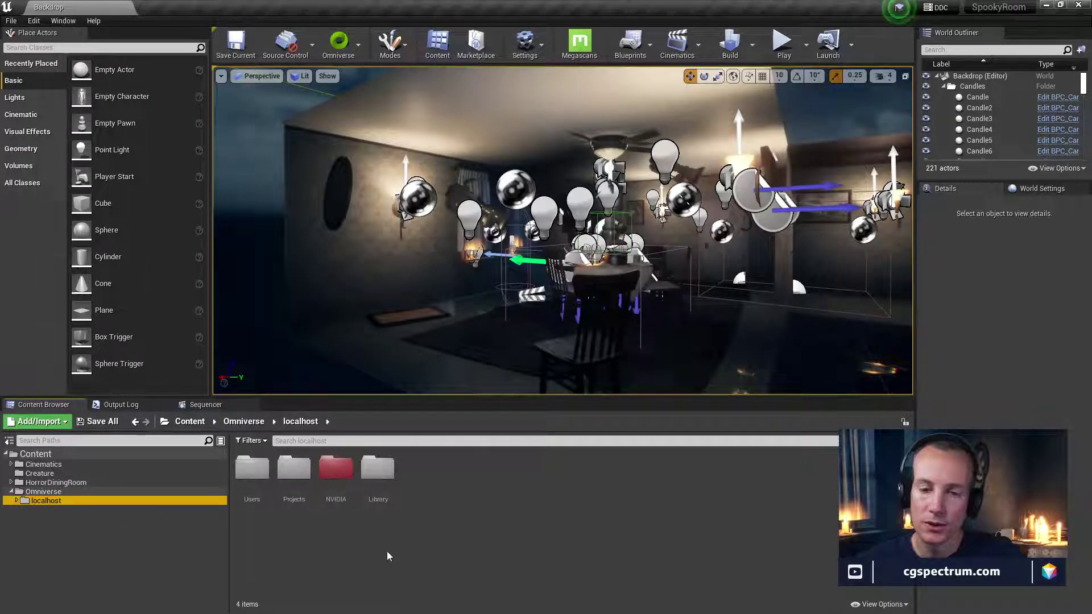
pyautogui.doubleClick(252, 492)
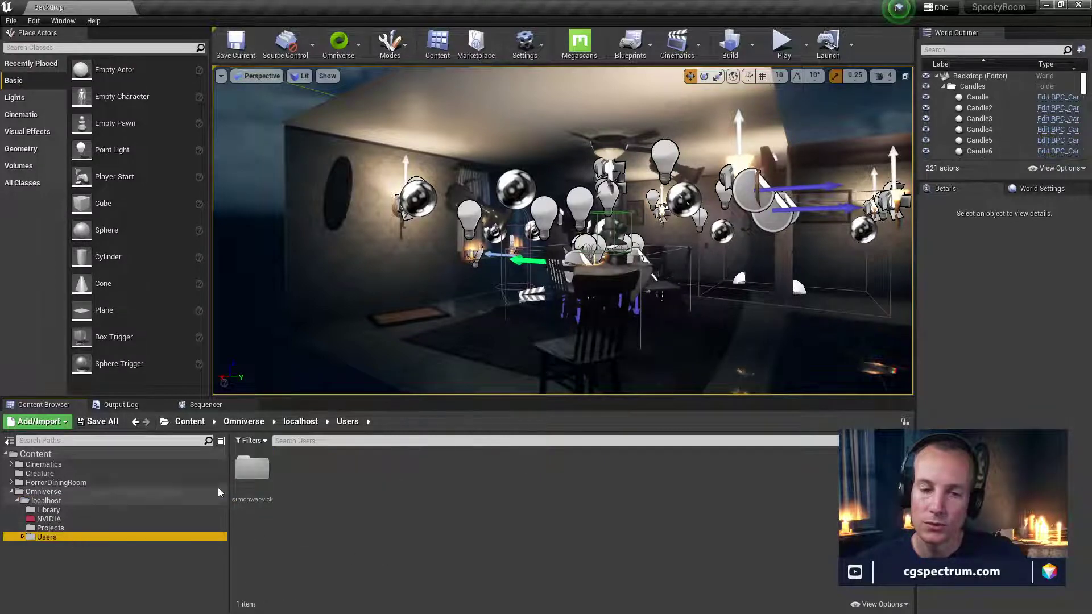
pyautogui.doubleClick(252, 469)
# Look through the Projects, NVIDIA and Library folders of the localhost server
pyautogui.click(50, 528)
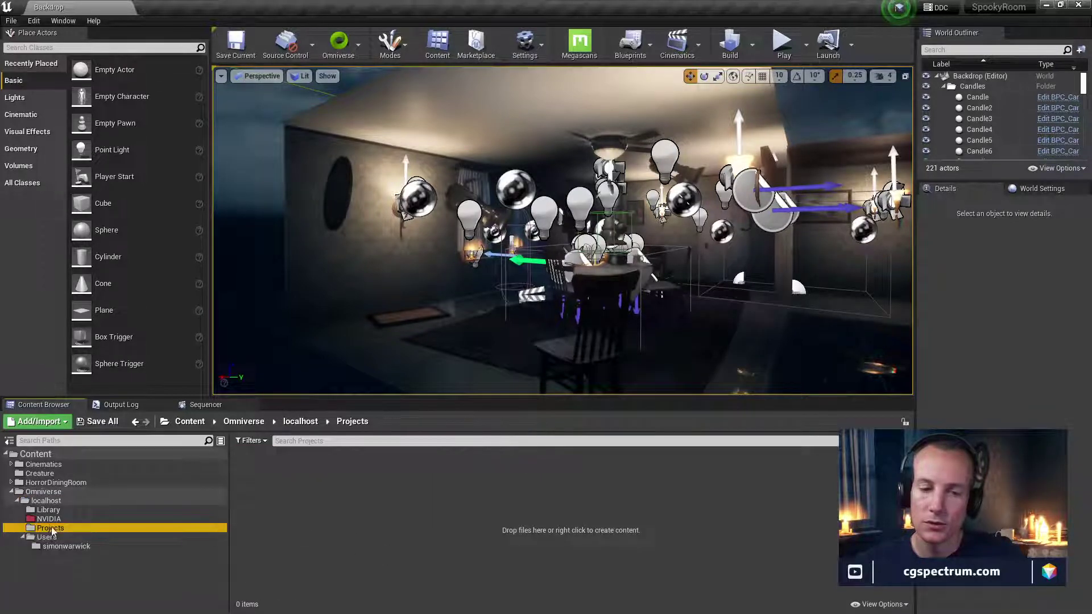
pyautogui.click(50, 519)
pyautogui.click(50, 527)
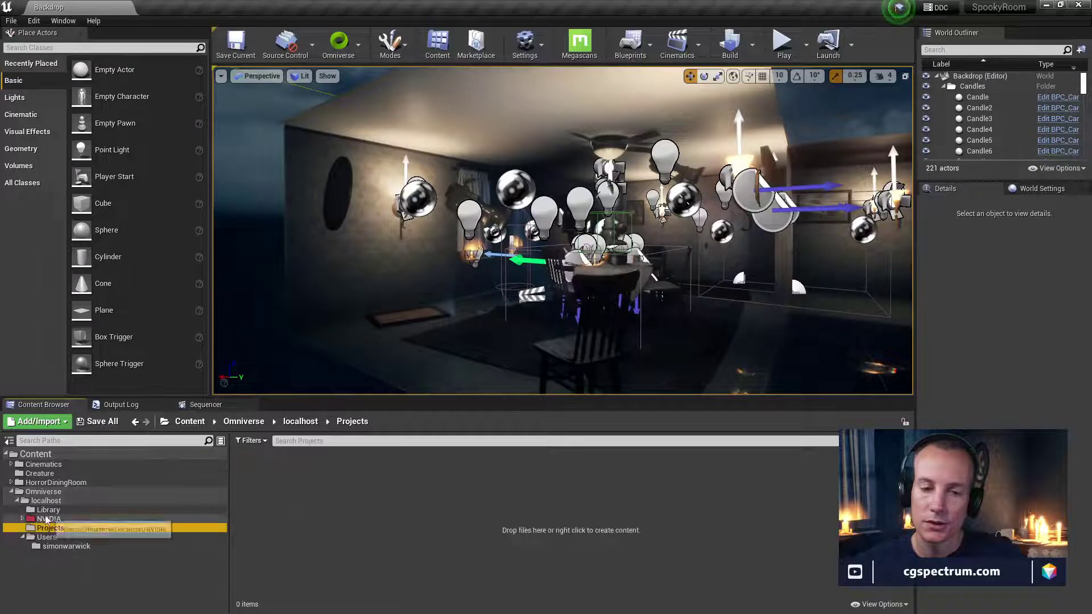
pyautogui.click(48, 509)
pyautogui.click(48, 519)
# Go through NVIDIA, Demos, AEC and BrownstoneDemo on the localhost server and view the Worlds folder
pyautogui.doubleClick(48, 519)
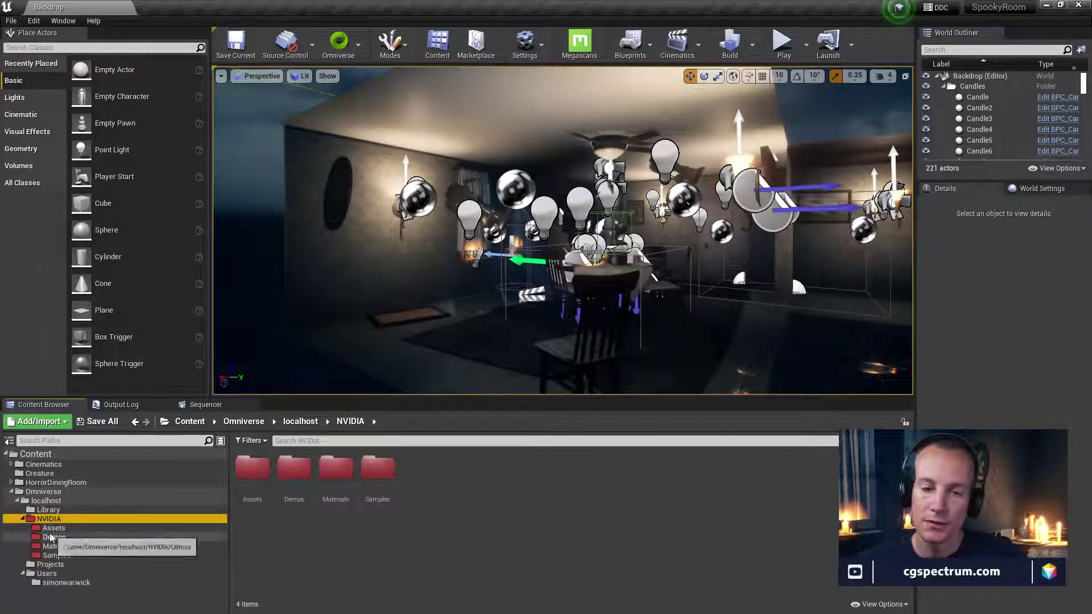
pyautogui.click(51, 537)
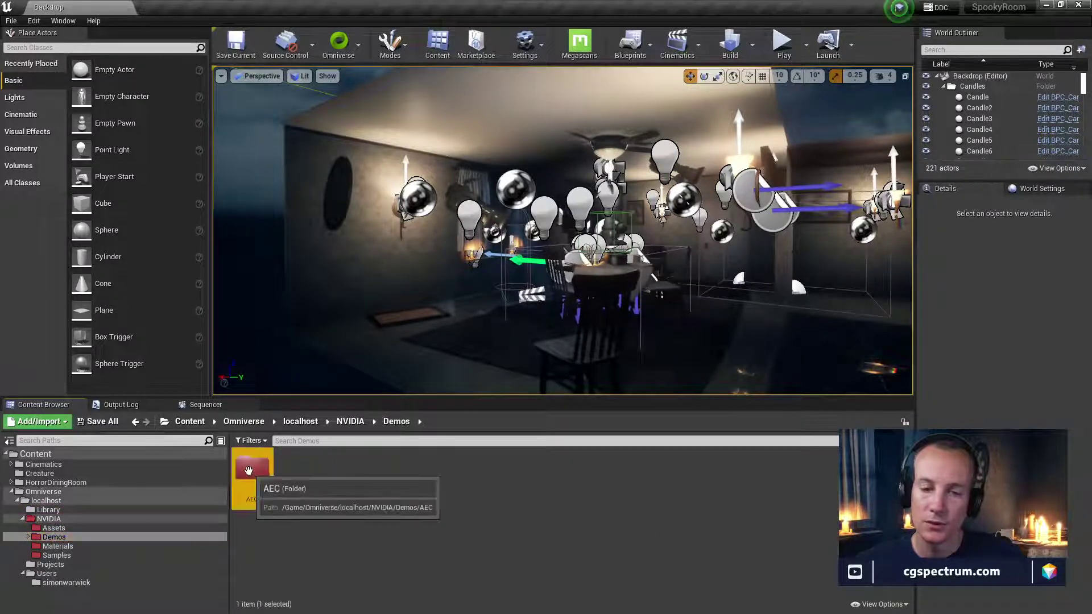
pyautogui.doubleClick(252, 468)
pyautogui.doubleClick(266, 475)
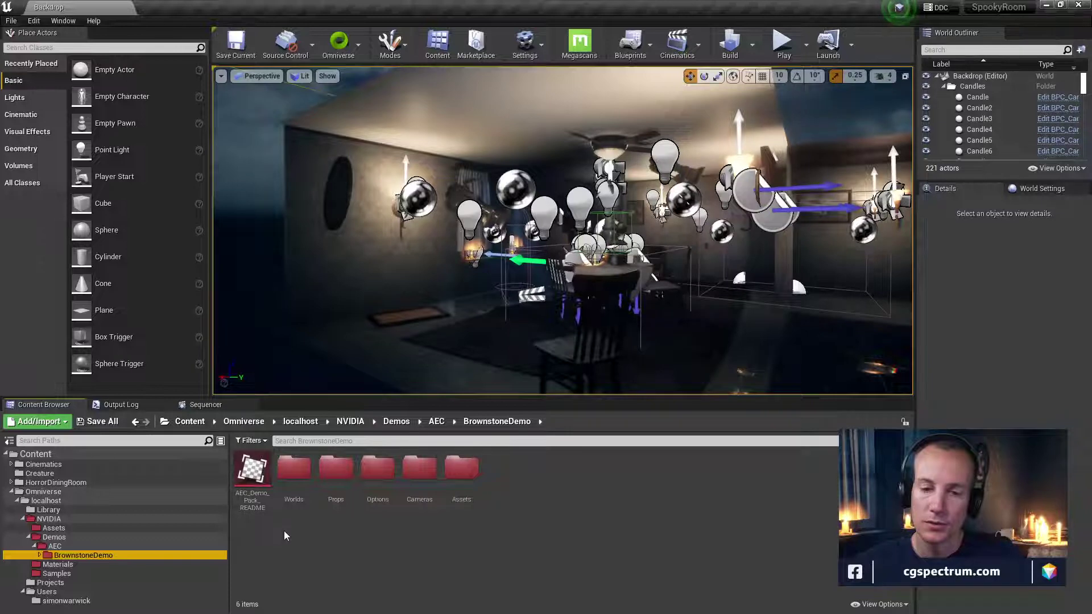
pyautogui.doubleClick(293, 468)
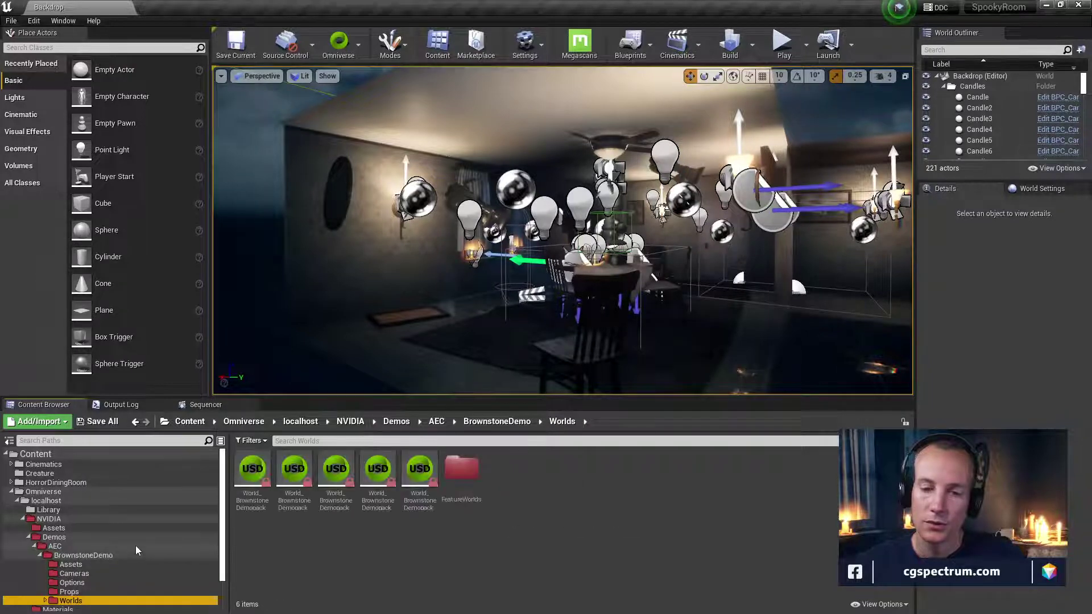
pyautogui.scroll(-2, 135, 546)
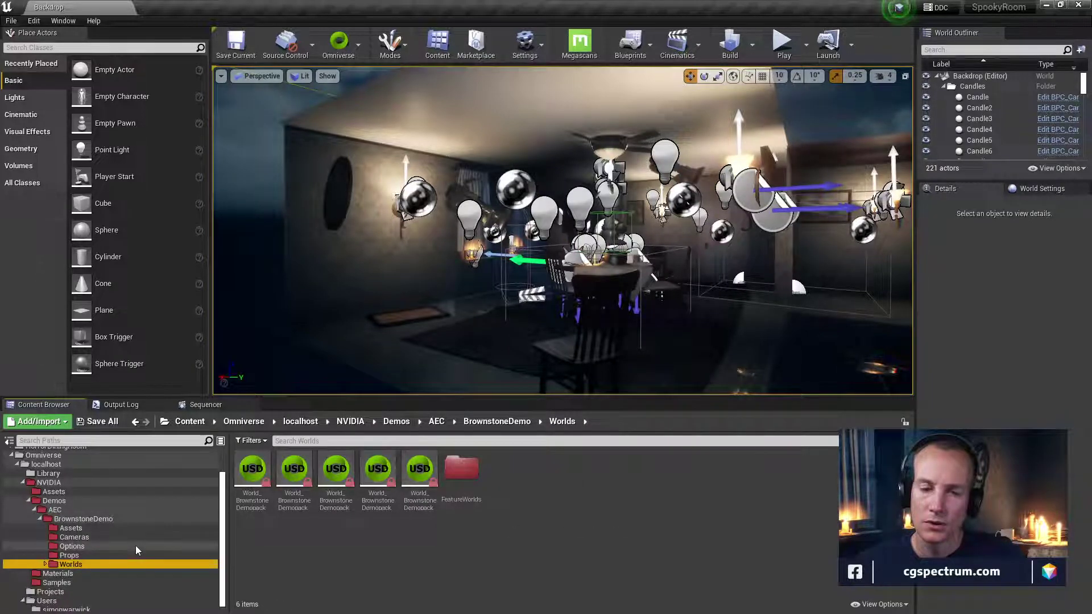
# Look into the BrownstoneDemo subfolders Options, Cameras, Assets and Worlds, ending in Props
pyautogui.click(70, 555)
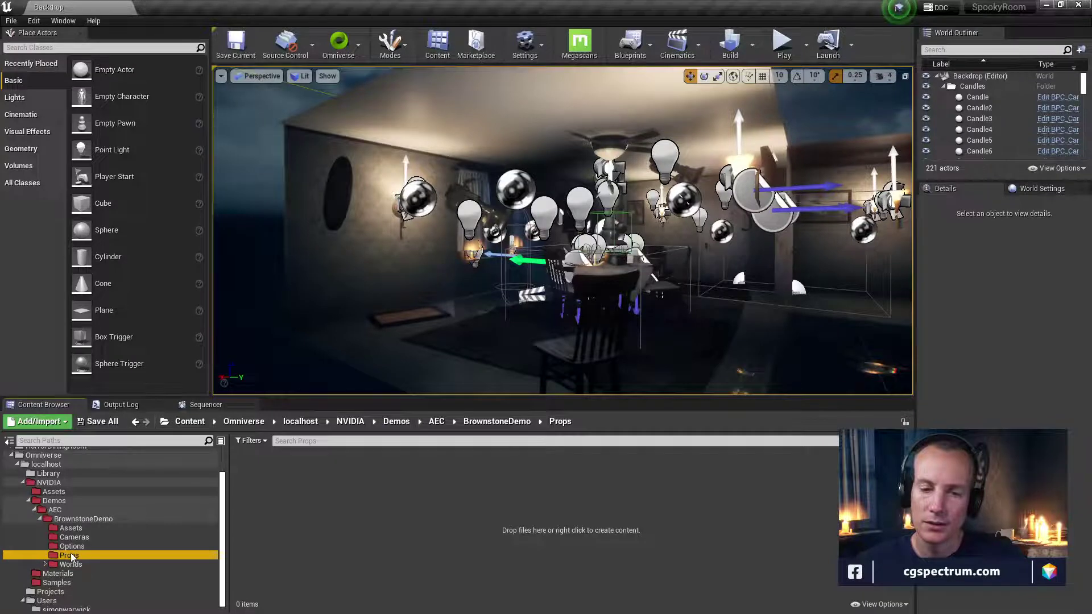
pyautogui.click(72, 545)
pyautogui.click(73, 537)
pyautogui.click(72, 527)
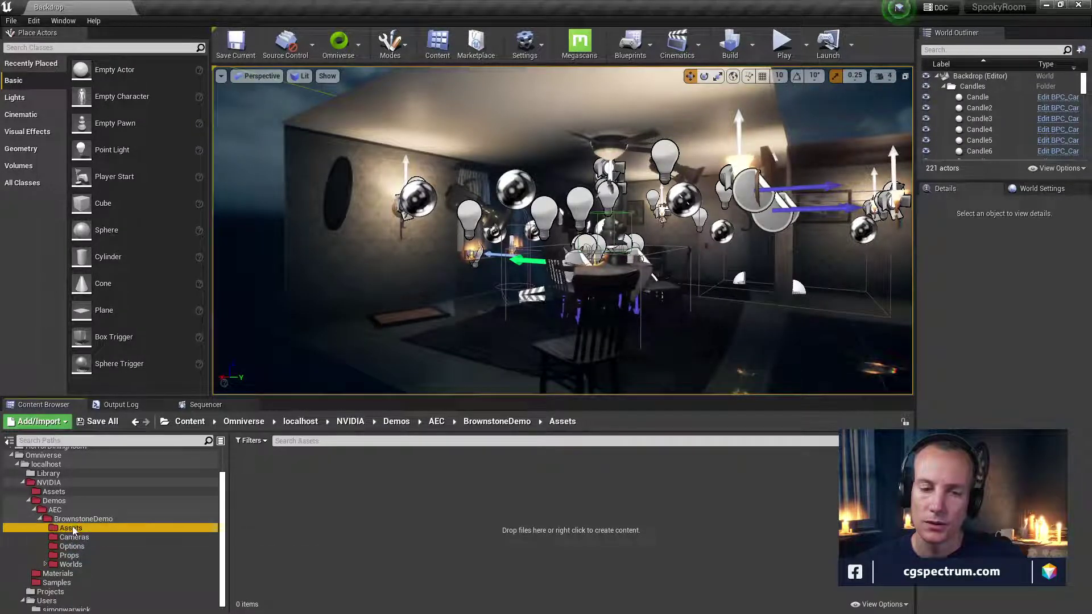
pyautogui.click(65, 564)
pyautogui.click(70, 558)
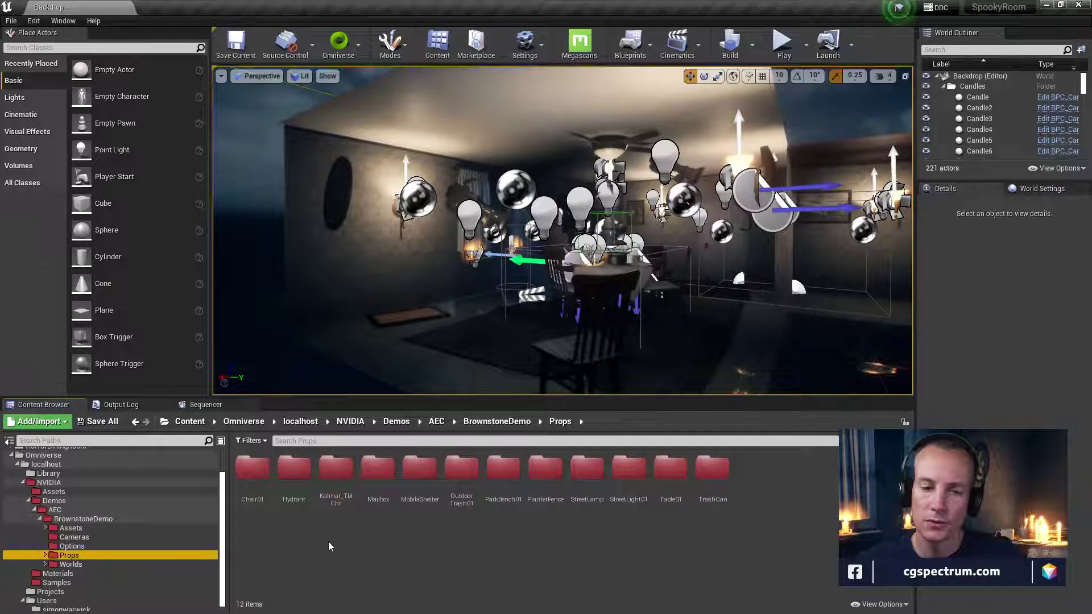
# Open the Hydrant USD from the Props folder as a level and inspect the hydrant up close
pyautogui.doubleClick(294, 472)
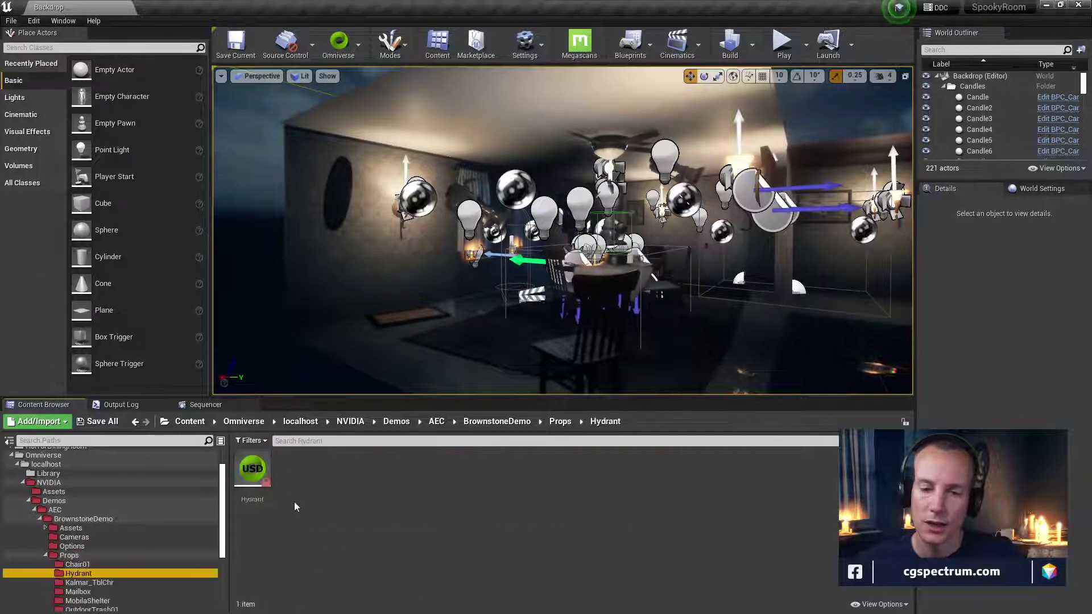
pyautogui.doubleClick(253, 474)
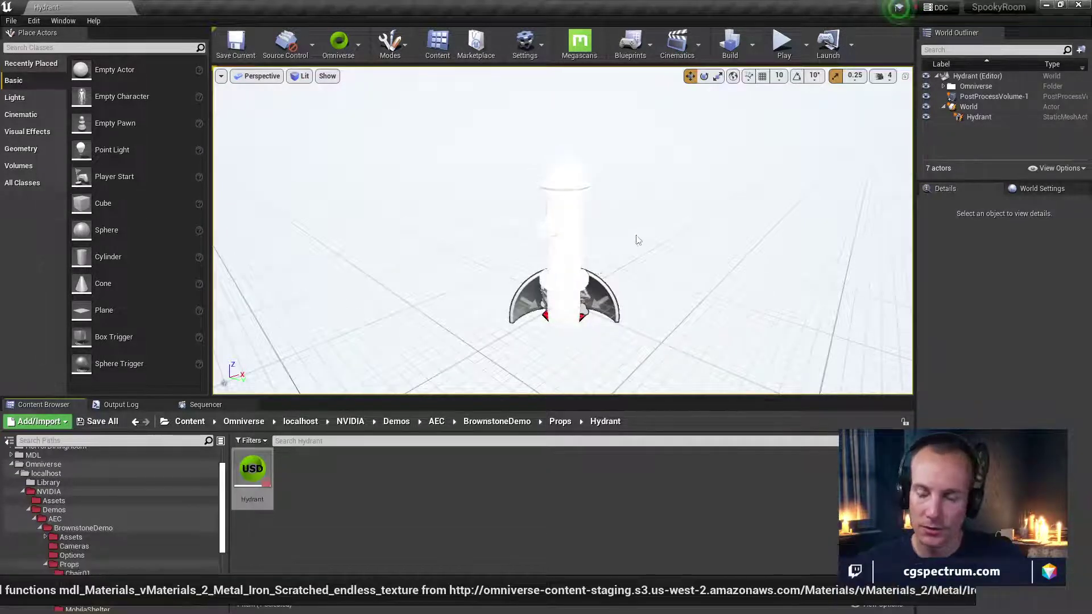
pyautogui.moveTo(638, 239); pyautogui.dragTo(617, 229, button='right')
pyautogui.press('w')
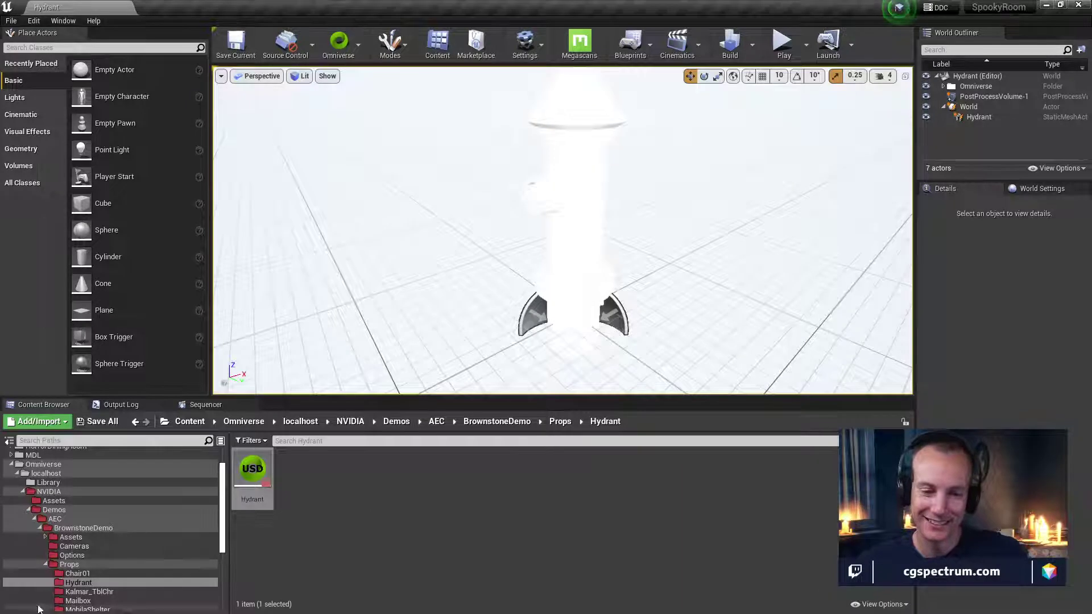
# Open the MailboxType01 USD from the Mailbox props folder as a level and inspect the mailbox up close
pyautogui.scroll(-2, 101, 586)
pyautogui.click(78, 564)
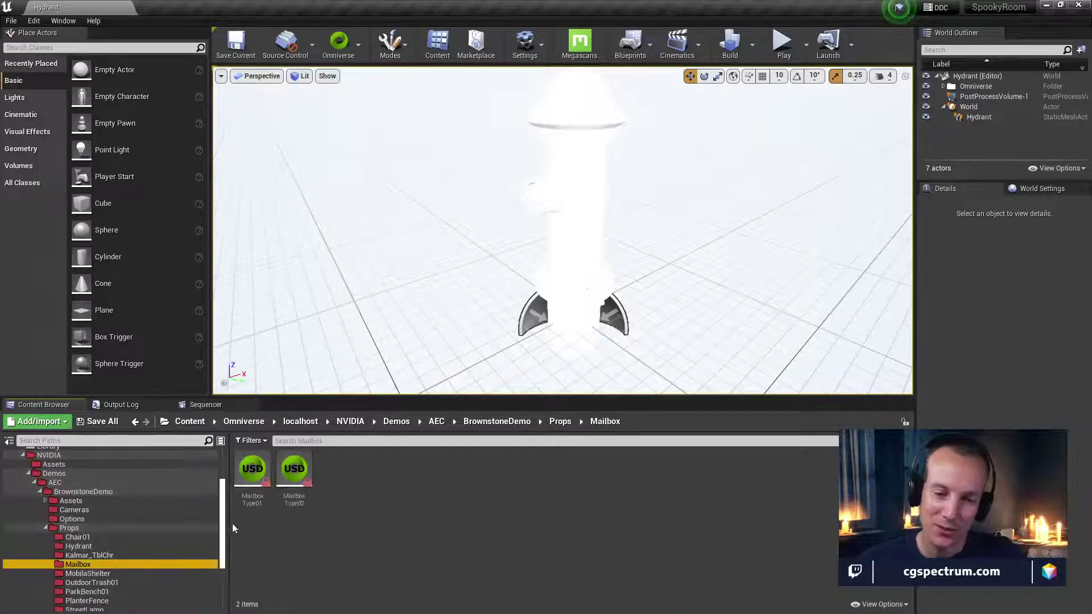
pyautogui.moveTo(252, 470); pyautogui.dragTo(604, 263)
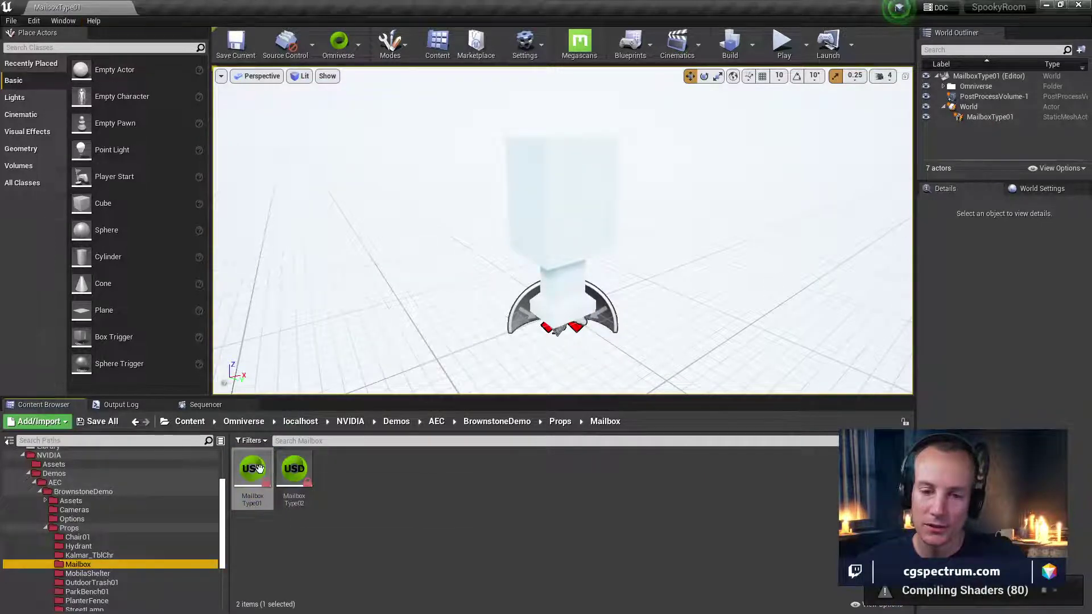
pyautogui.moveTo(609, 233); pyautogui.dragTo(619, 168)
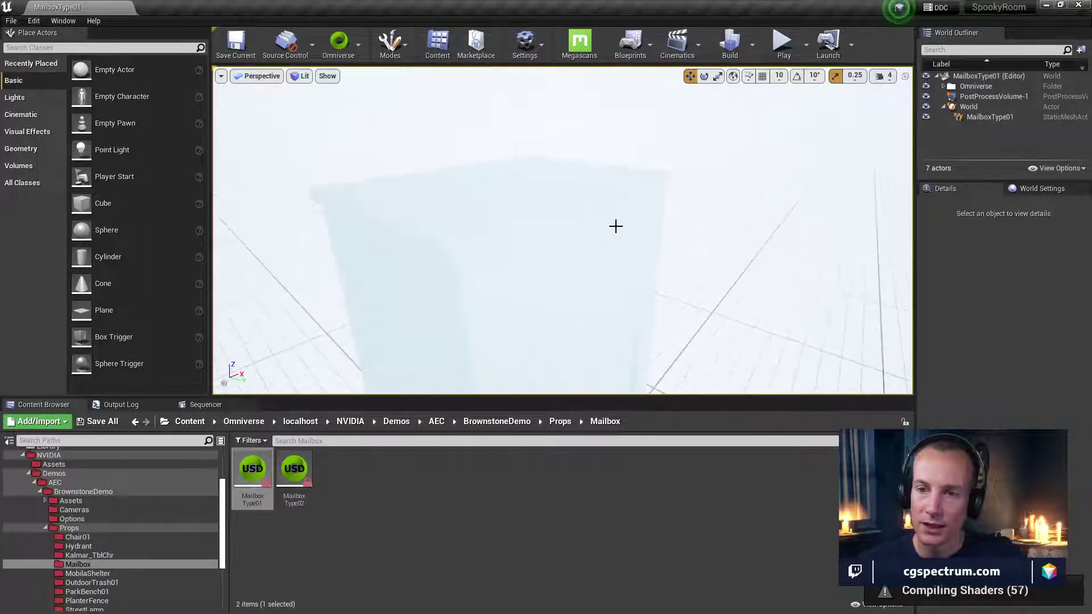
# Select the mailbox in the level and locate the static mesh asset it uses in the content browser
pyautogui.moveTo(614, 224); pyautogui.dragTo(619, 228)
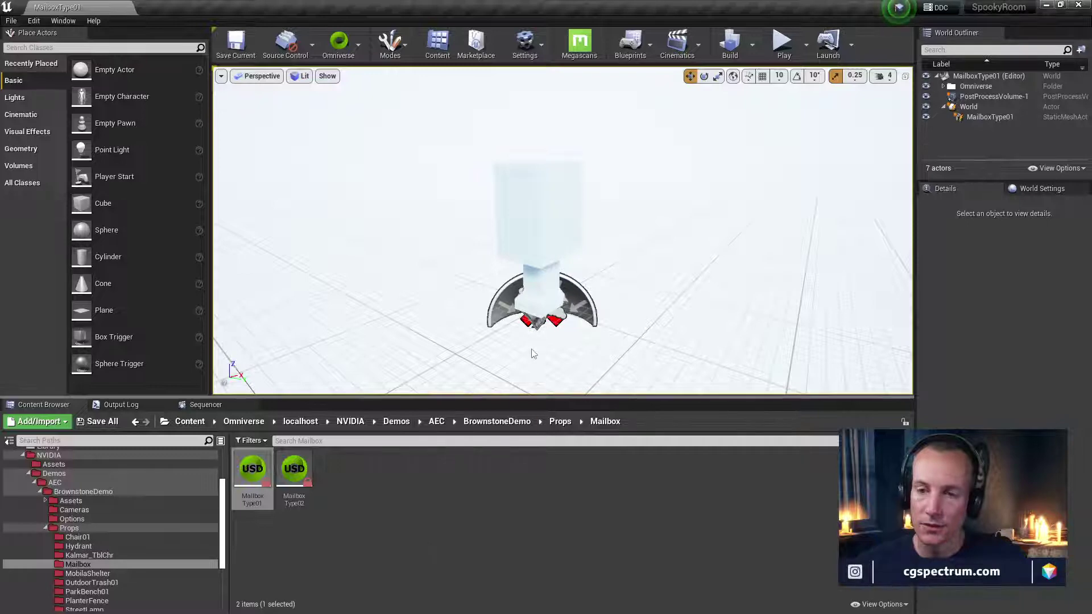
pyautogui.click(527, 242)
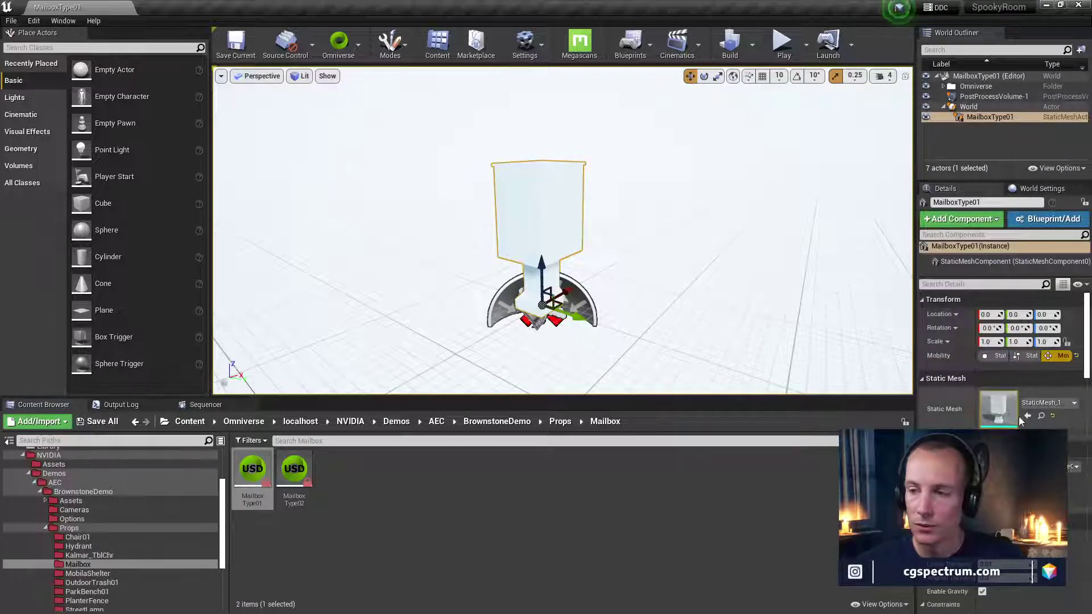
pyautogui.click(1042, 416)
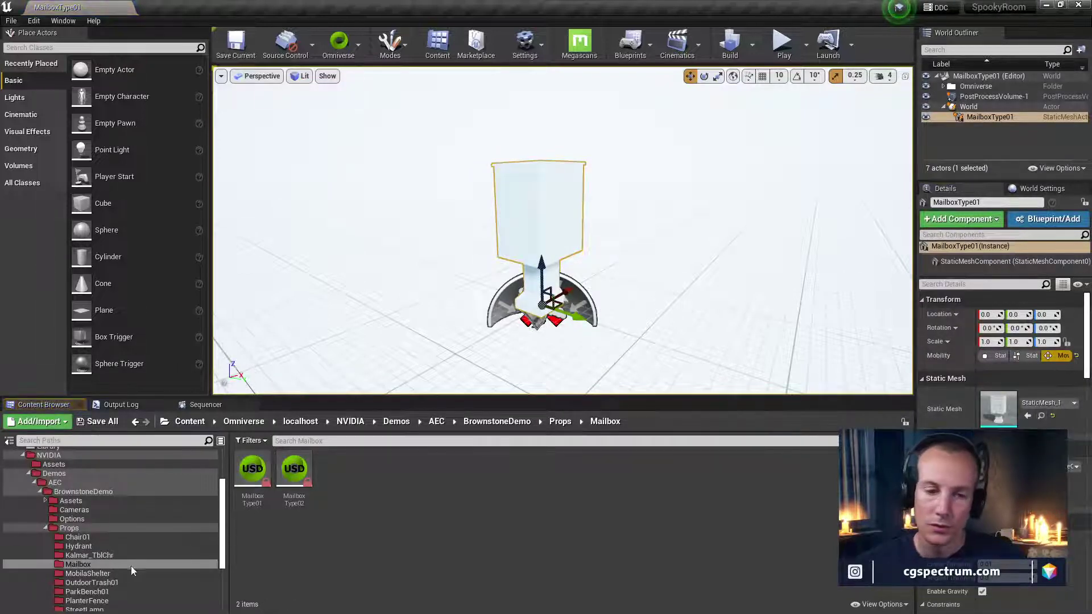
pyautogui.scroll(-1, 97, 566)
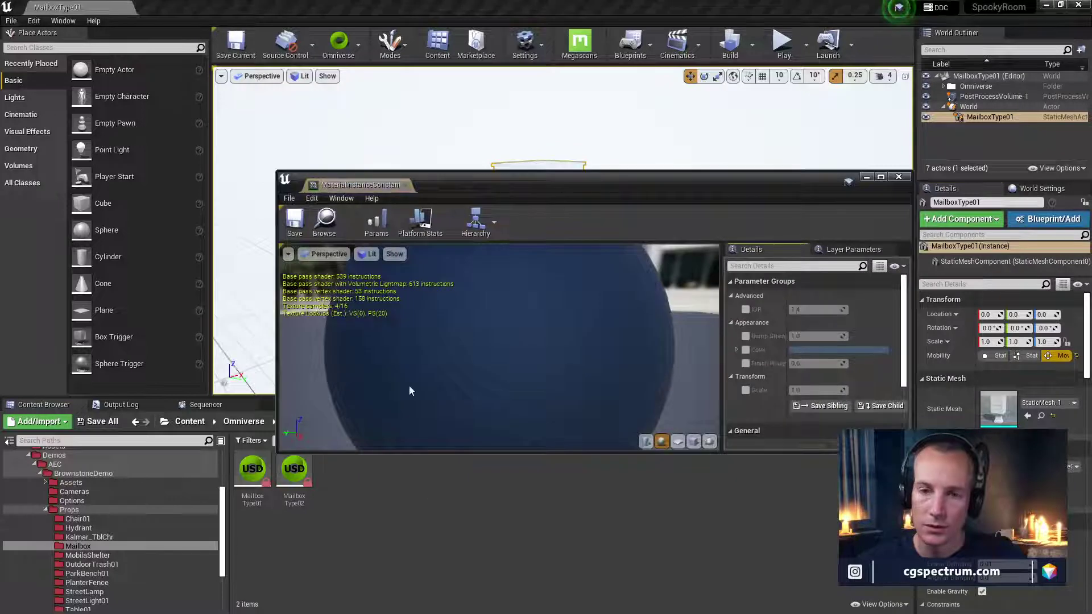
# Enlarge the mailbox's material instance editor and open its parent material, Paint_Eggshell_Denim
pyautogui.doubleClick(492, 180)
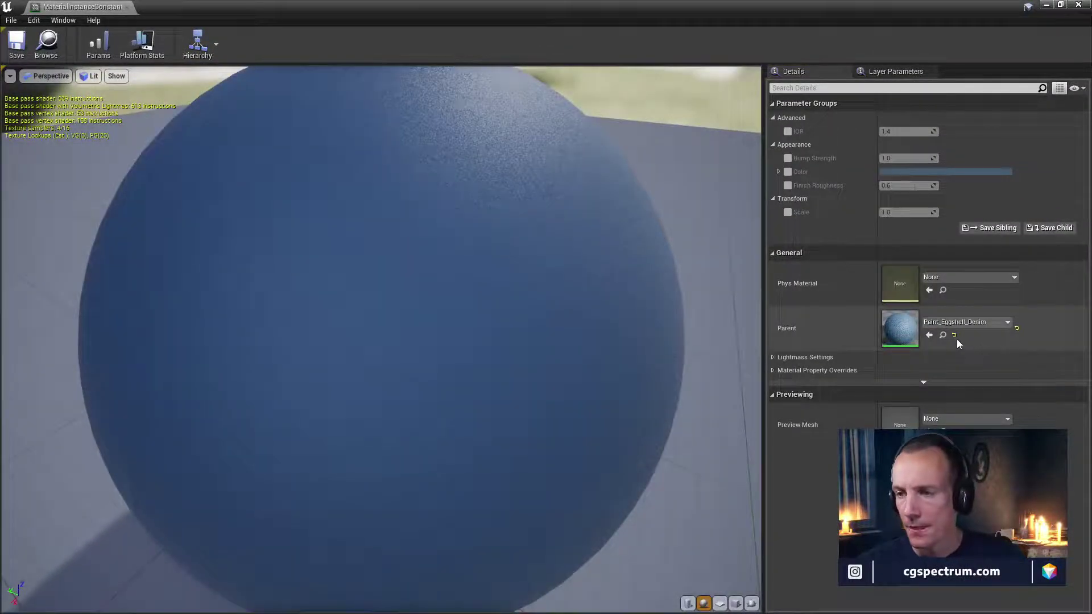
pyautogui.doubleClick(910, 328)
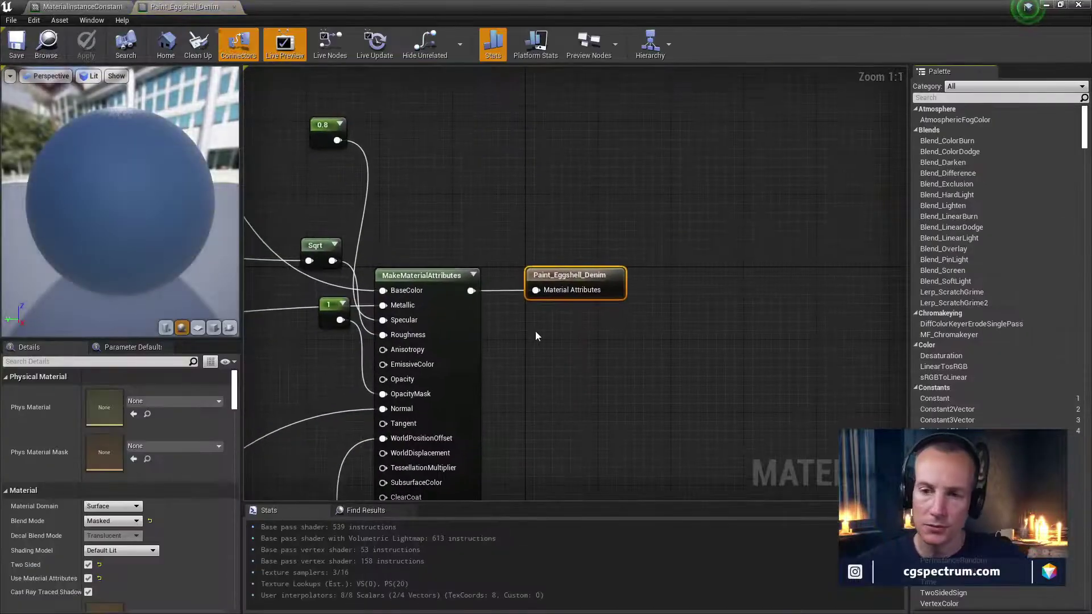
# Examine the Paint_Eggshell_Denim node graph from the material output back to its inputs, and close both material editors
pyautogui.scroll(-1, 629, 329)
pyautogui.moveTo(592, 319); pyautogui.dragTo(655, 293, button='right')
pyautogui.scroll(-1, 655, 292)
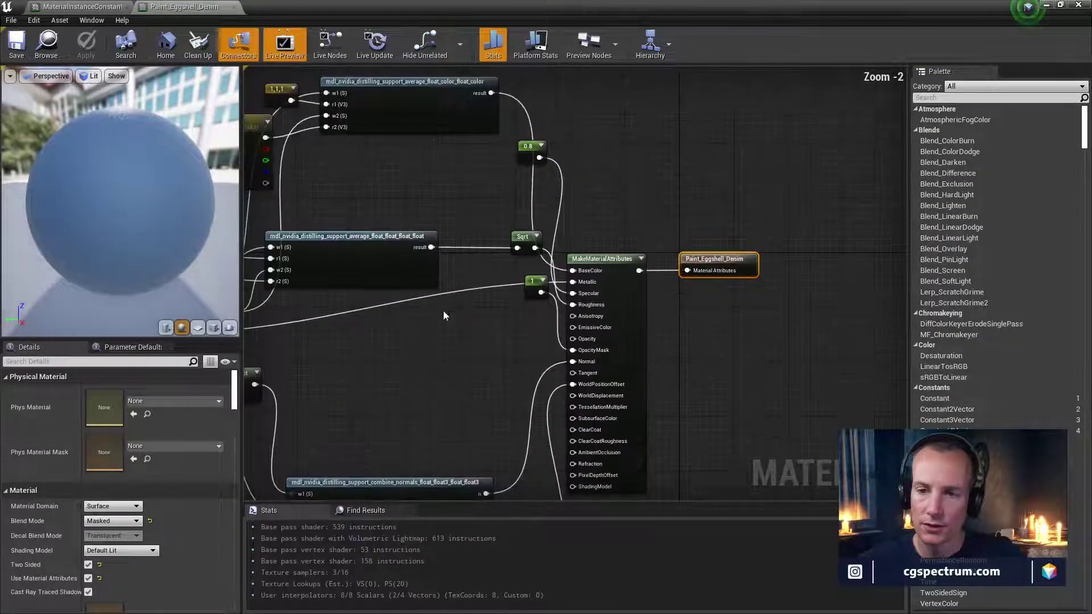
pyautogui.moveTo(444, 312); pyautogui.dragTo(742, 223, button='right')
pyautogui.scroll(-3, 587, 350)
pyautogui.scroll(4, 424, 274)
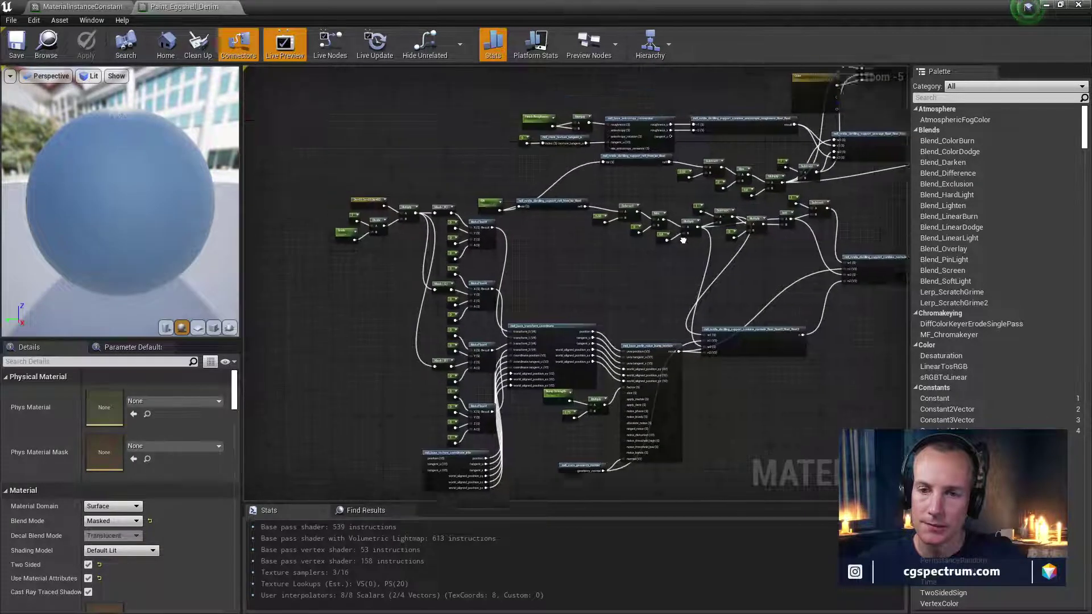
pyautogui.moveTo(426, 269); pyautogui.dragTo(795, 269, button='right')
pyautogui.moveTo(693, 312); pyautogui.dragTo(646, 306, button='right')
pyautogui.scroll(-1, 620, 202)
pyautogui.scroll(-1, 658, 228)
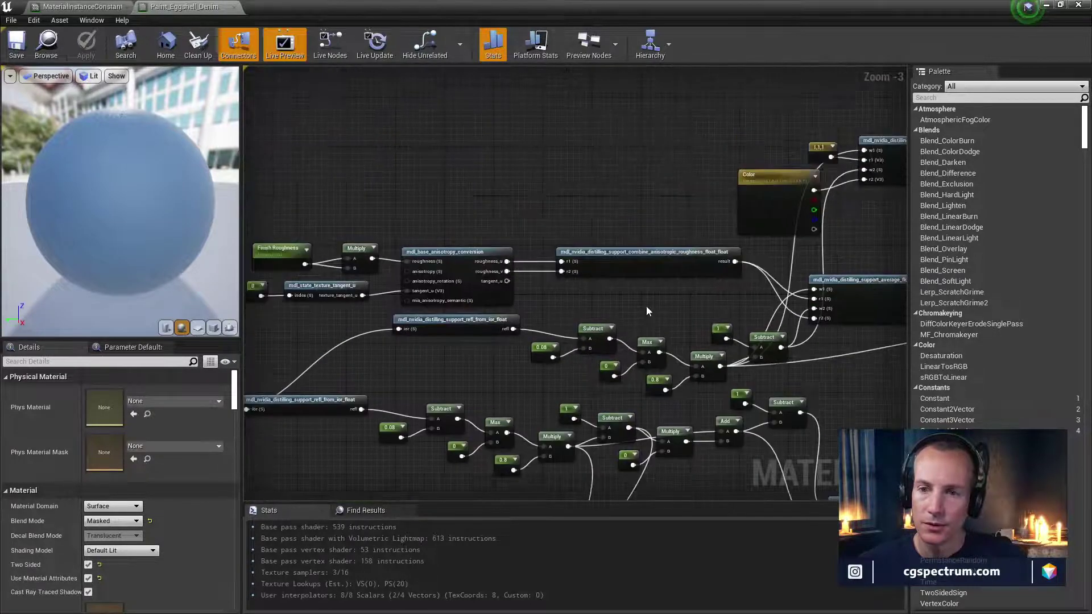
pyautogui.scroll(3, 571, 290)
pyautogui.scroll(-2, 575, 299)
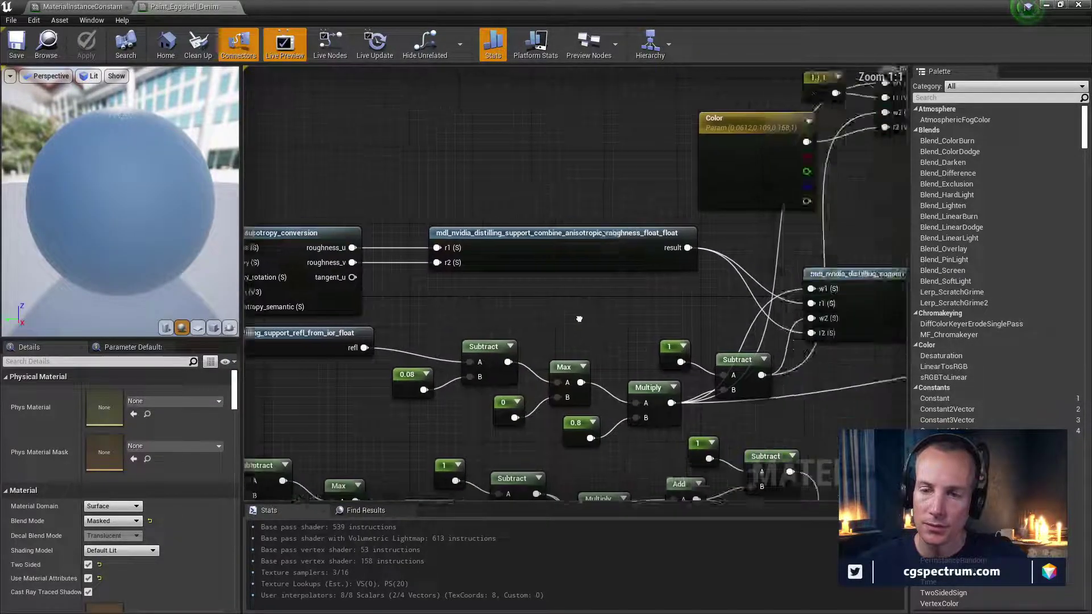
pyautogui.moveTo(578, 316); pyautogui.dragTo(756, 244, button='right')
pyautogui.scroll(-2, 635, 265)
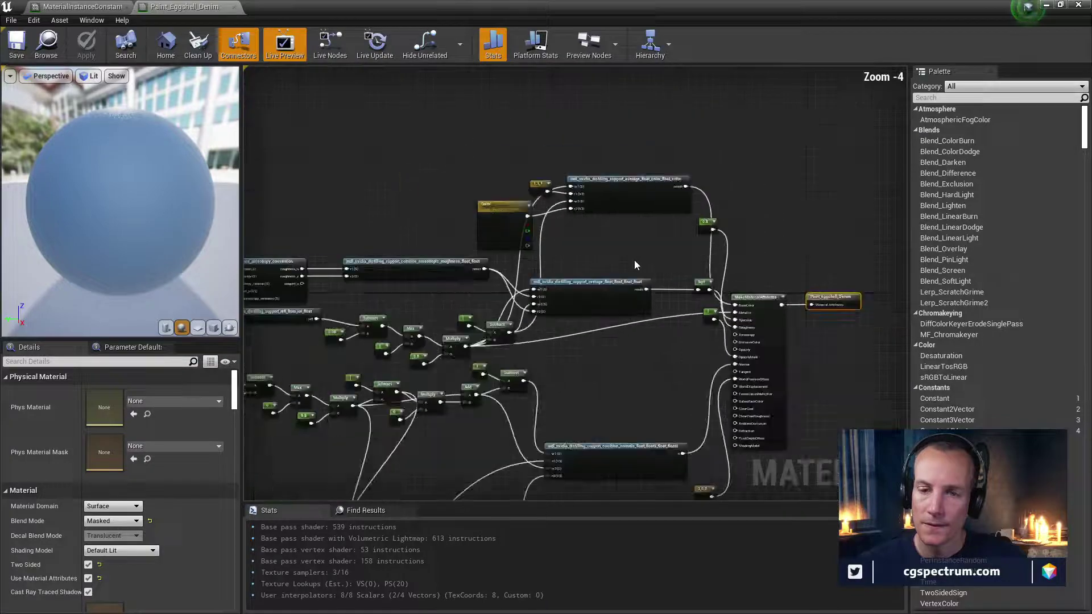
pyautogui.click(234, 7)
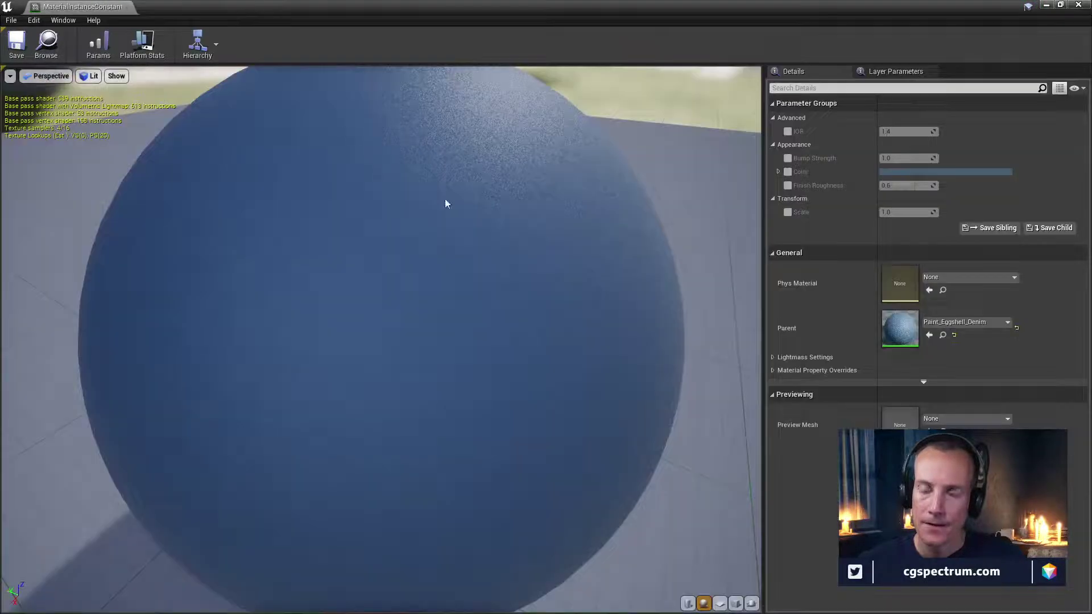
pyautogui.click(127, 7)
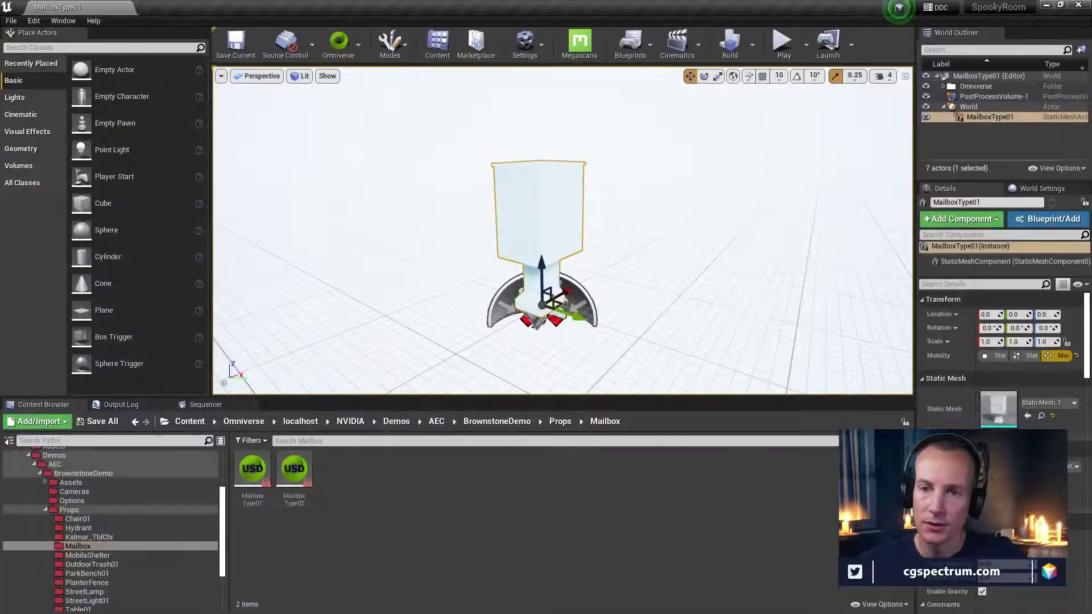
# Switch the viewport to the Unlit view mode and inspect the mailbox from another angle
pyautogui.moveTo(351, 113)
pyautogui.keyDown('alt'); pyautogui.mouseDown()
pyautogui.moveTo(364, 109)
pyautogui.moveTo(341, 131)
pyautogui.moveTo(358, 119)
pyautogui.moveTo(351, 113)
pyautogui.mouseUp(); pyautogui.keyUp('alt')
pyautogui.click(301, 76)
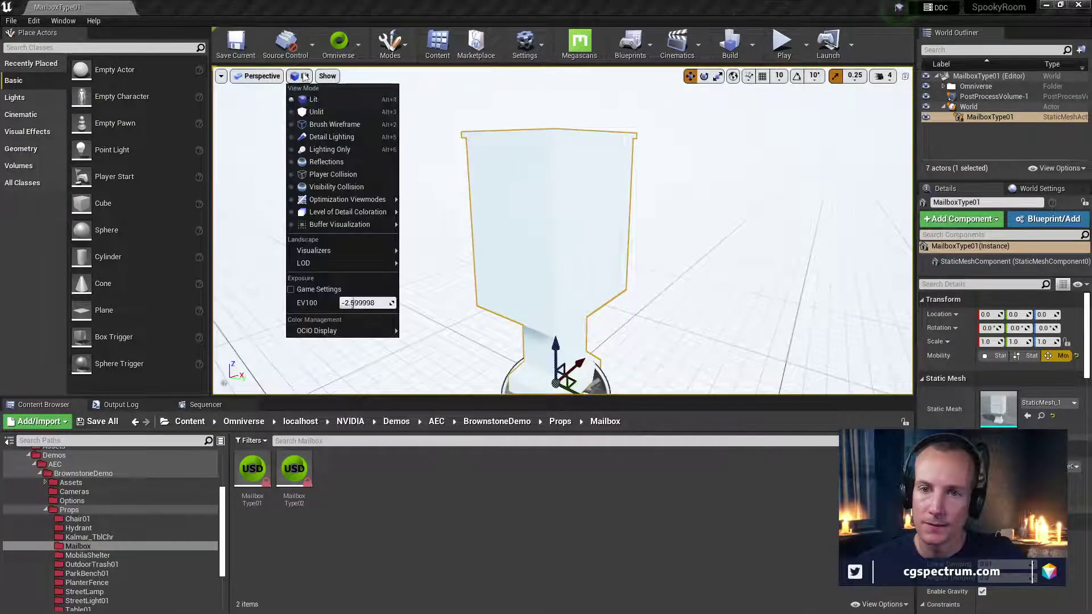
pyautogui.click(318, 108)
pyautogui.moveTo(602, 182)
pyautogui.keyDown('alt'); pyautogui.mouseDown()
pyautogui.moveTo(614, 170)
pyautogui.moveTo(602, 164)
pyautogui.moveTo(602, 182)
pyautogui.mouseUp(); pyautogui.keyUp('alt')
pyautogui.moveTo(512, 122)
pyautogui.keyDown('alt'); pyautogui.mouseDown()
pyautogui.moveTo(500, 131)
pyautogui.moveTo(512, 122)
pyautogui.mouseUp(); pyautogui.keyUp('alt')
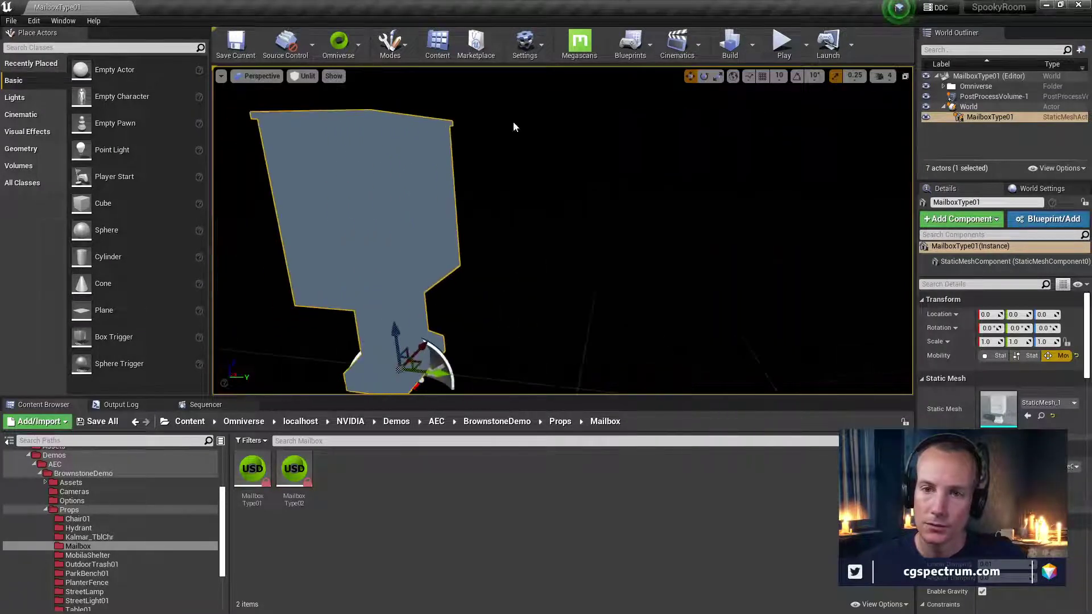
# Switch the viewport shading from Unlit to Lit and orbit around the mailbox
pyautogui.click(306, 75)
pyautogui.click(314, 99)
pyautogui.keyDown('alt'); pyautogui.moveTo(551, 185); pyautogui.dragTo(534, 182); pyautogui.keyUp('alt')
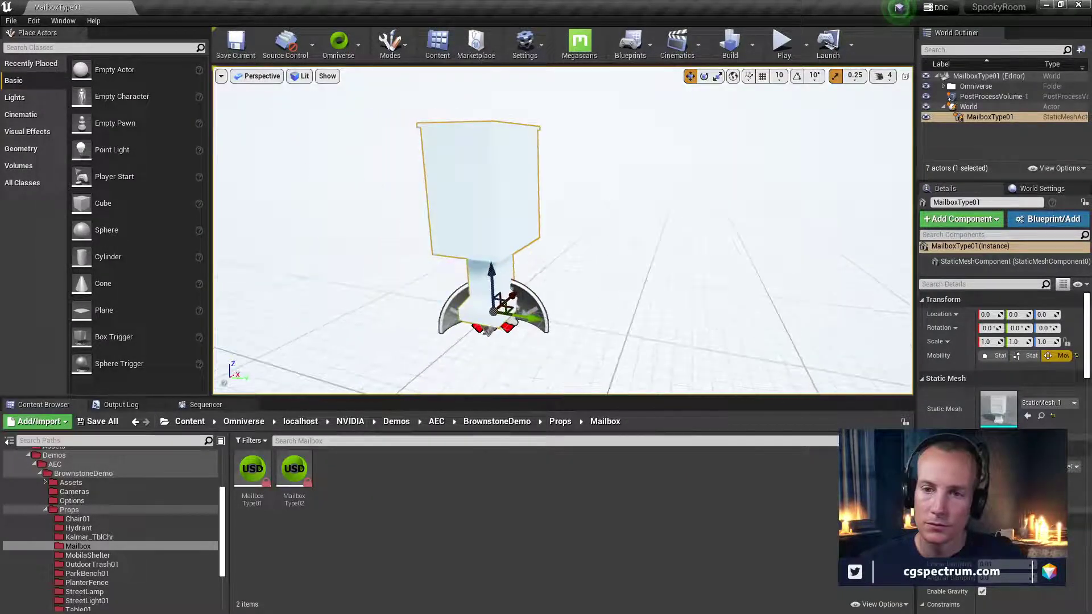
# Open the ParkBench01 USD stage from the BrownstoneDemo Props folder and view the bench up close
pyautogui.scroll(-1, 158, 547)
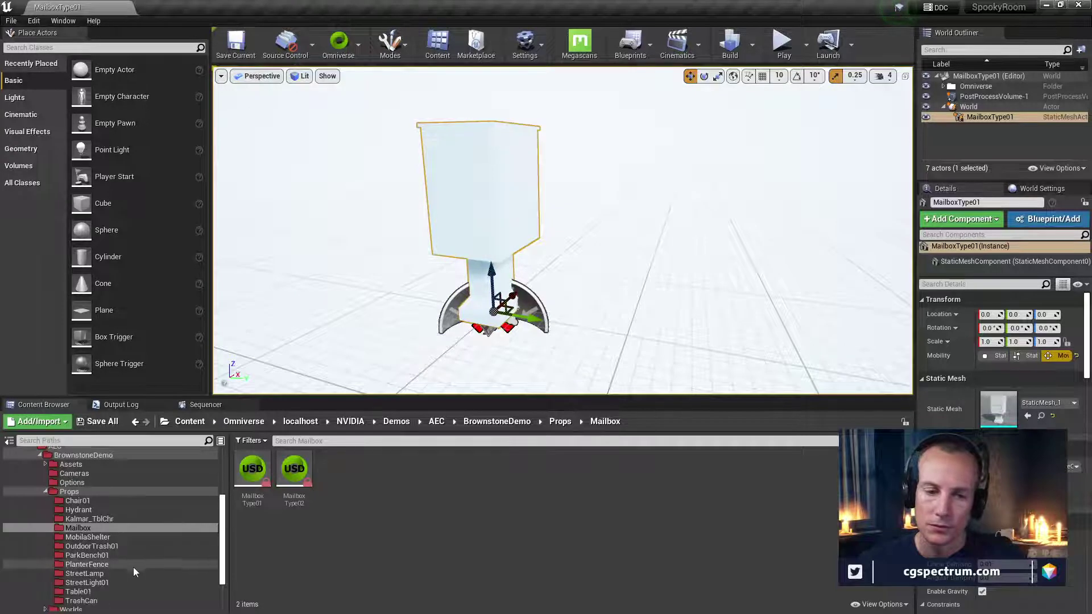
pyautogui.click(98, 557)
pyautogui.doubleClick(252, 472)
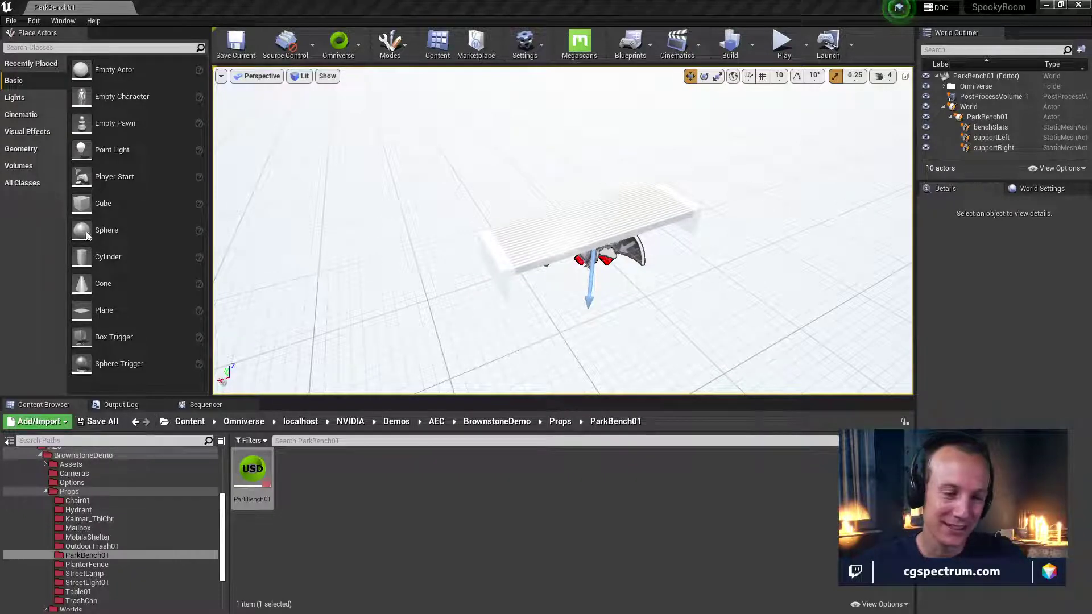
pyautogui.moveTo(609, 199)
pyautogui.mouseDown(button='right')
pyautogui.moveTo(609, 233)
pyautogui.moveTo(604, 202)
pyautogui.mouseUp(button='right')
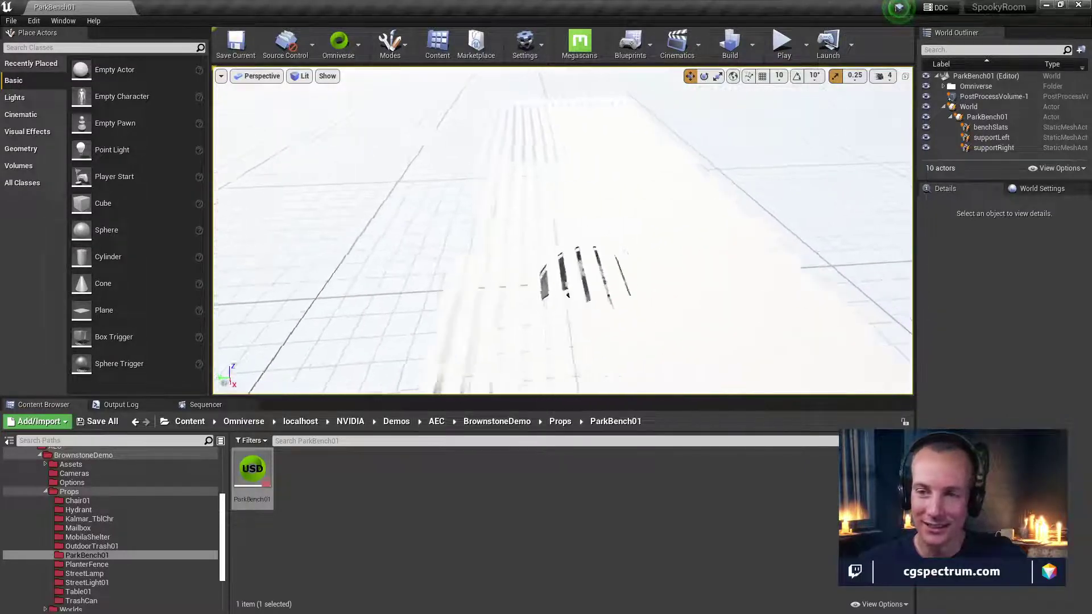
pyautogui.moveTo(568, 294); pyautogui.dragTo(670, 184, button='right')
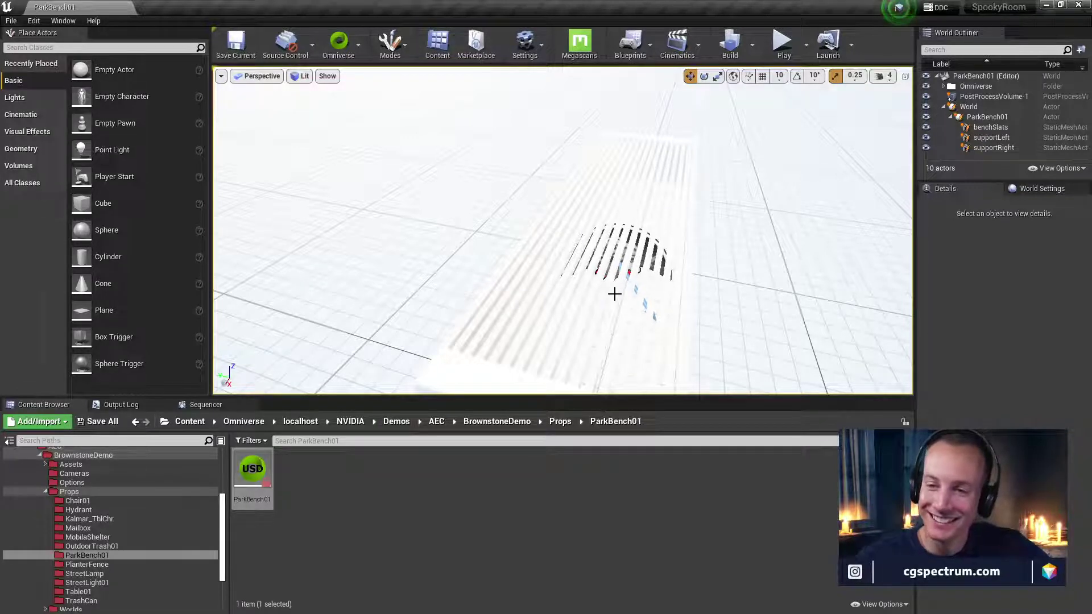
pyautogui.moveTo(629, 280); pyautogui.dragTo(631, 234, button='right')
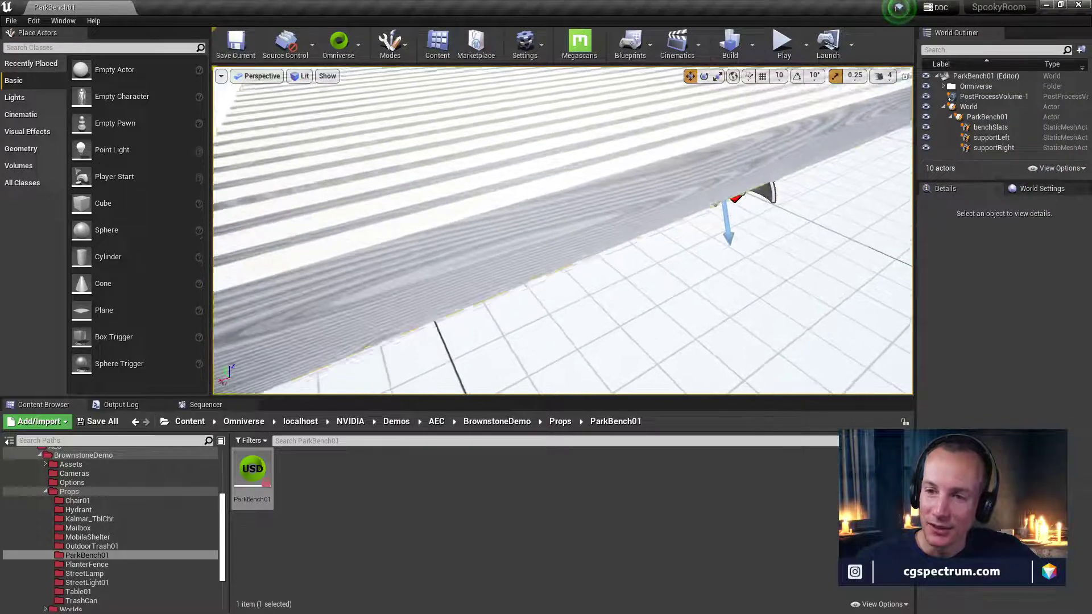
# Open the material instance assigned to the bench slats and examine its preview and parameter groups
pyautogui.click(631, 234)
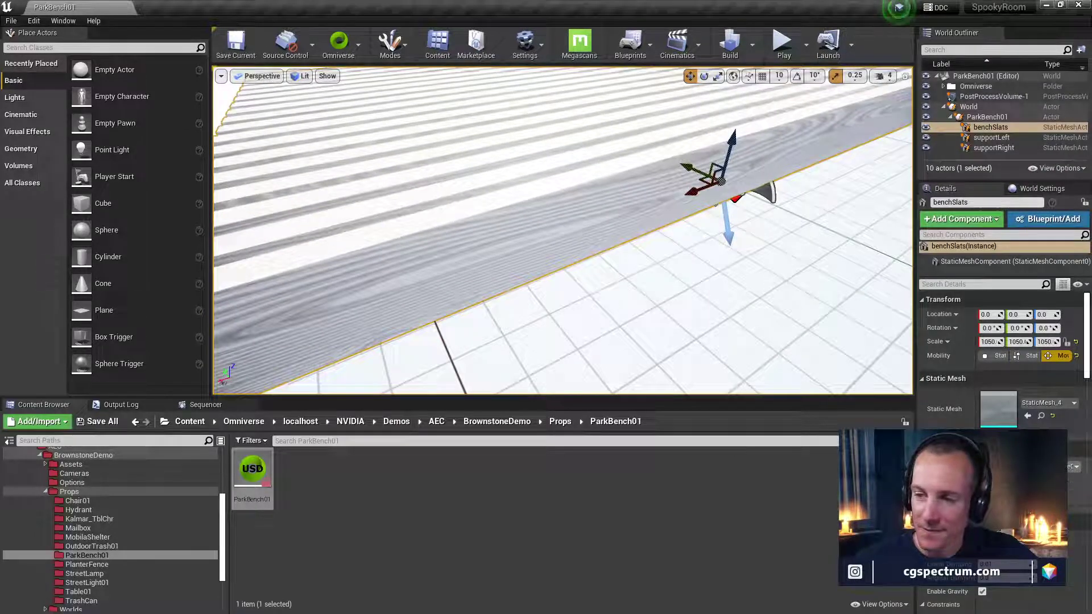
pyautogui.doubleClick(998, 472)
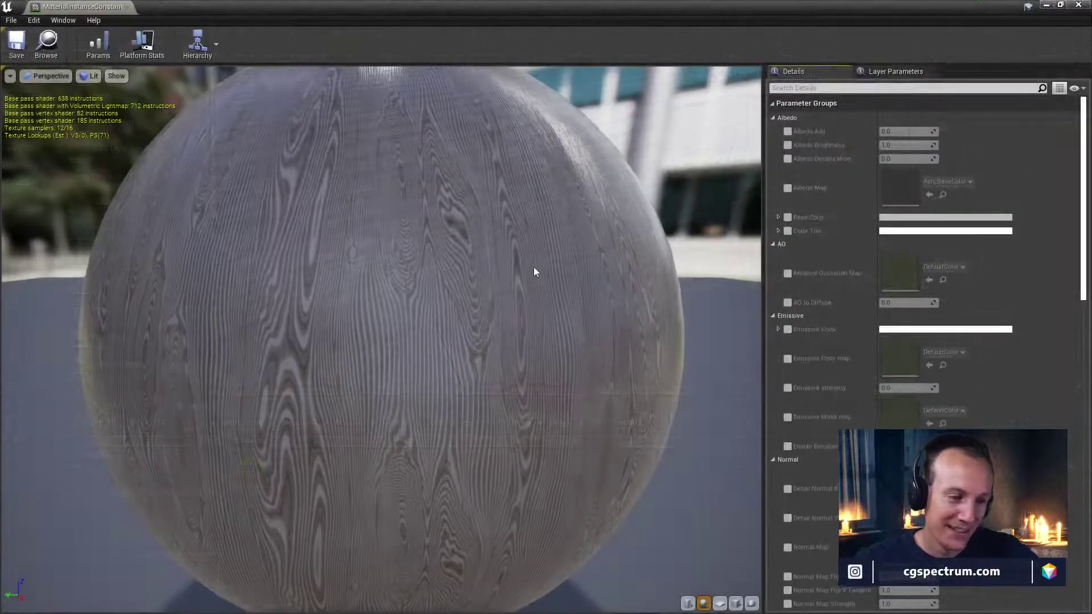
pyautogui.moveTo(459, 258)
pyautogui.mouseDown(button='right')
pyautogui.moveTo(460, 188)
pyautogui.moveTo(459, 267)
pyautogui.mouseUp(button='right')
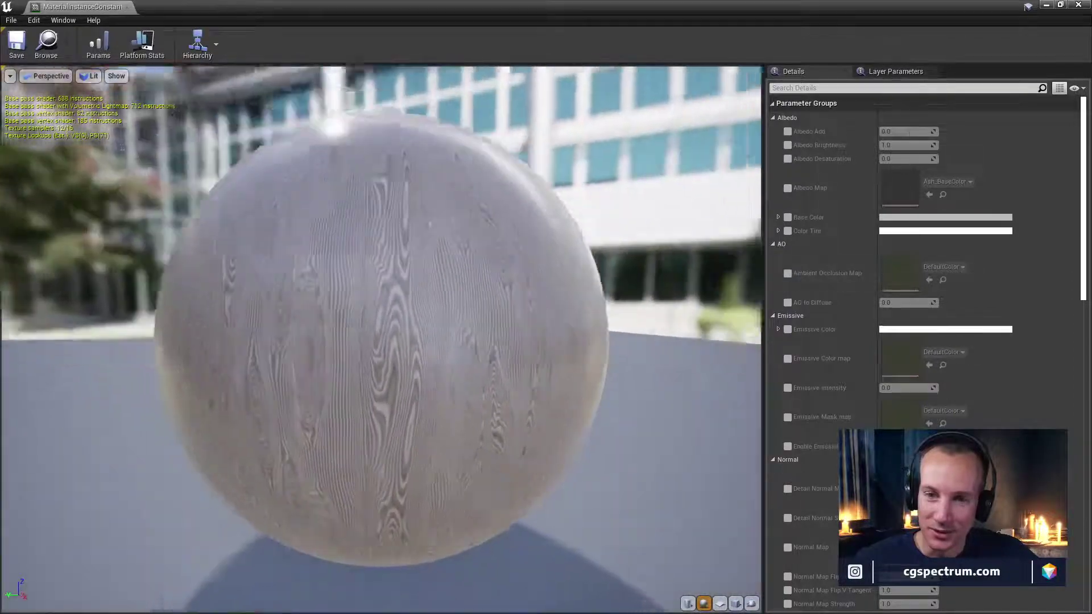
pyautogui.moveTo(467, 180)
pyautogui.mouseDown()
pyautogui.moveTo(467, 171)
pyautogui.moveTo(468, 180)
pyautogui.mouseUp()
pyautogui.scroll(-4, 913, 237)
pyautogui.scroll(-10, 937, 356)
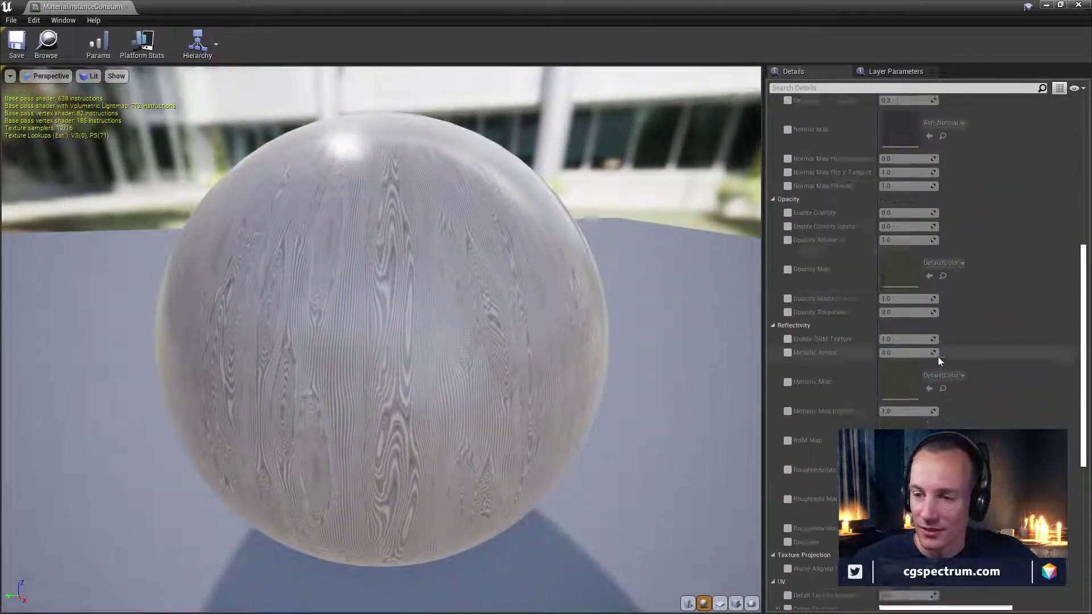
# Open the parent Ash material and its Ash_BaseColor albedo texture, and inspect the wood grain at different zoom levels
pyautogui.doubleClick(900, 483)
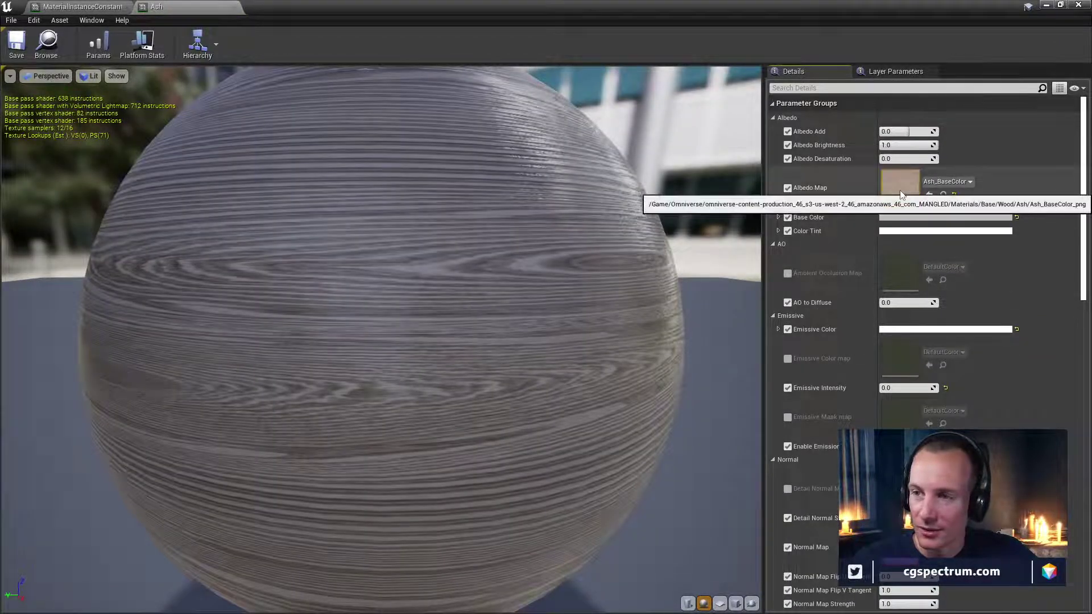
pyautogui.doubleClick(907, 204)
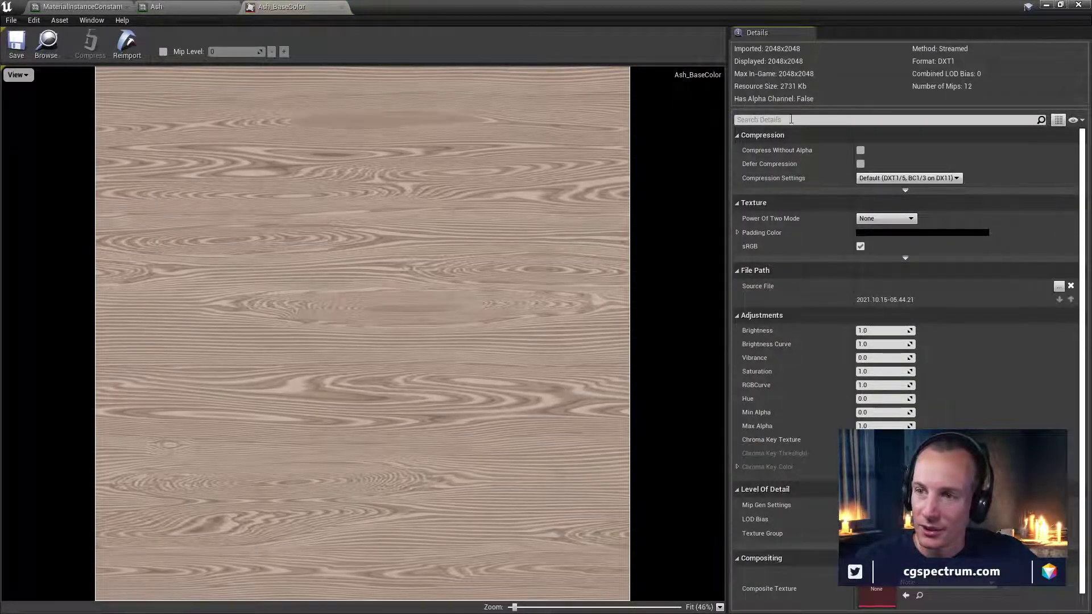
pyautogui.scroll(10, 440, 307)
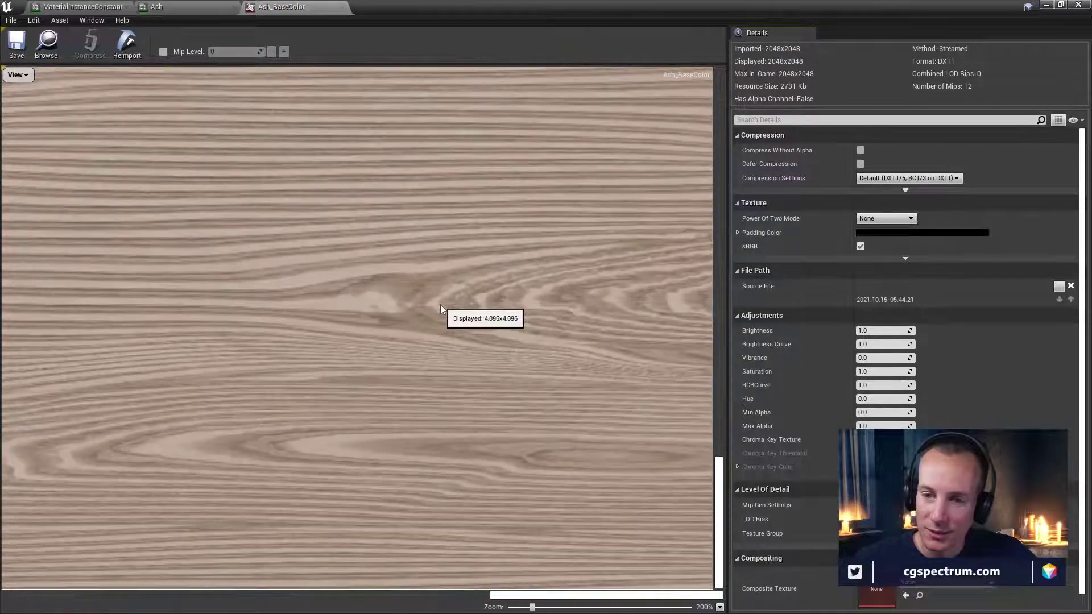
pyautogui.scroll(6, 440, 305)
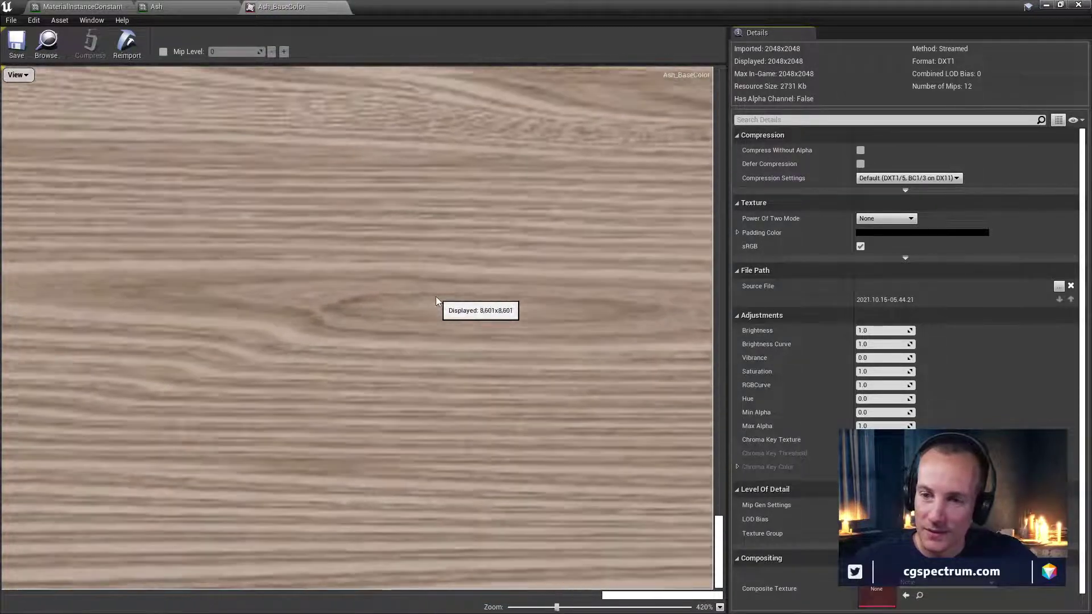
pyautogui.scroll(-12, 436, 297)
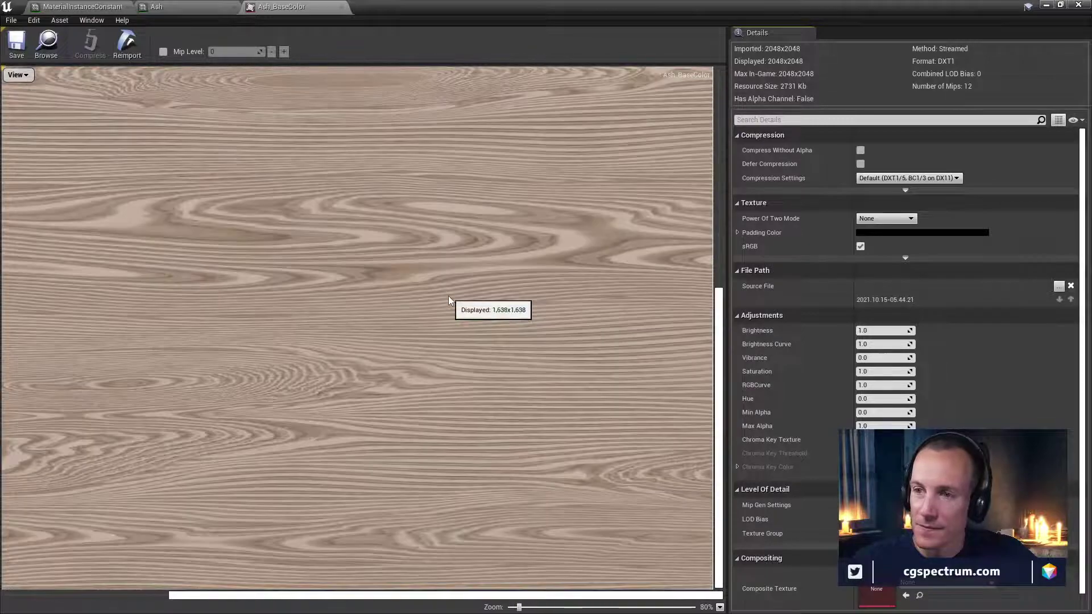
pyautogui.scroll(-10, 448, 296)
pyautogui.scroll(8, 448, 295)
pyautogui.scroll(-3, 448, 296)
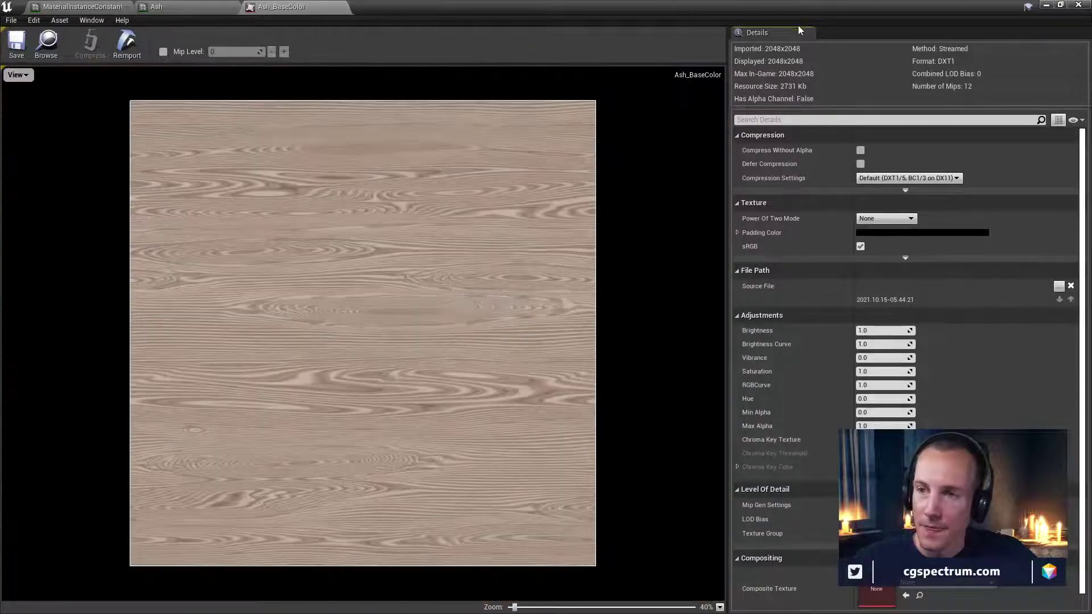
# Close the texture, Ash material and material instance editors and return to the full view of the bench
pyautogui.click(808, 33)
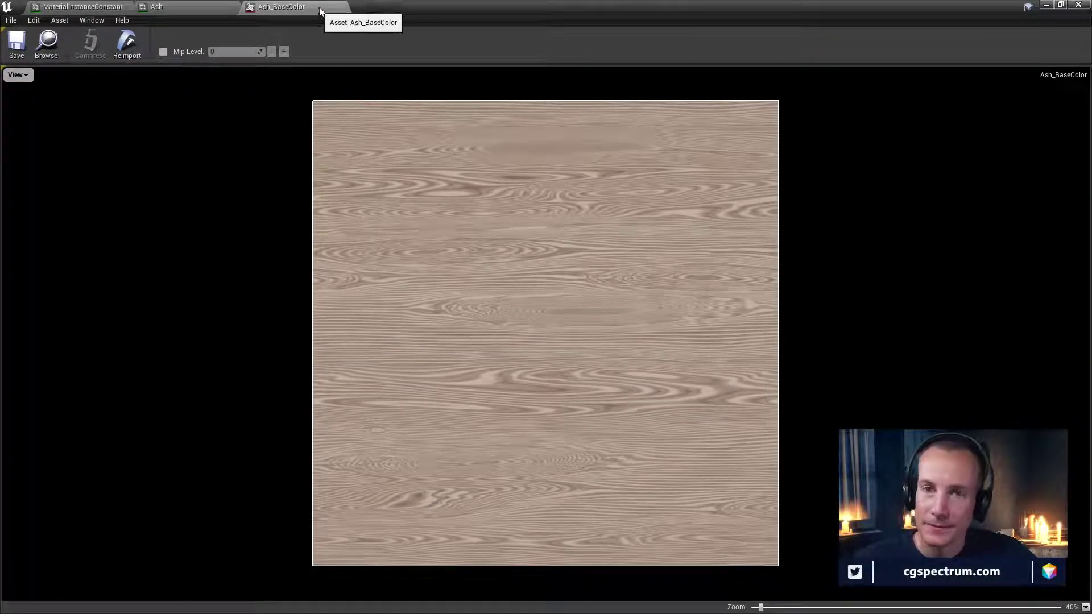
pyautogui.click(342, 7)
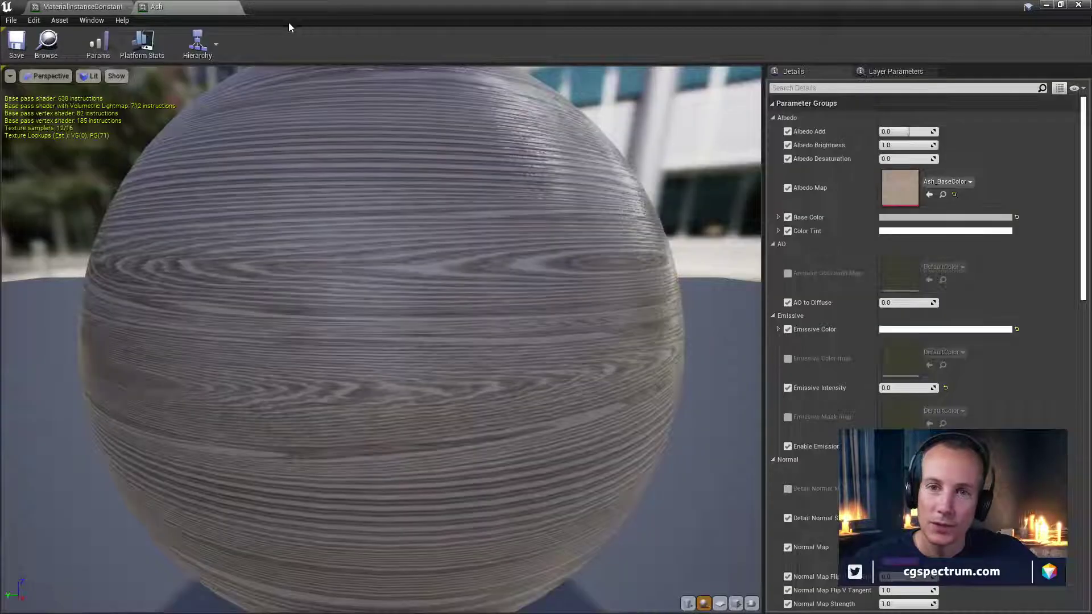
pyautogui.click(235, 8)
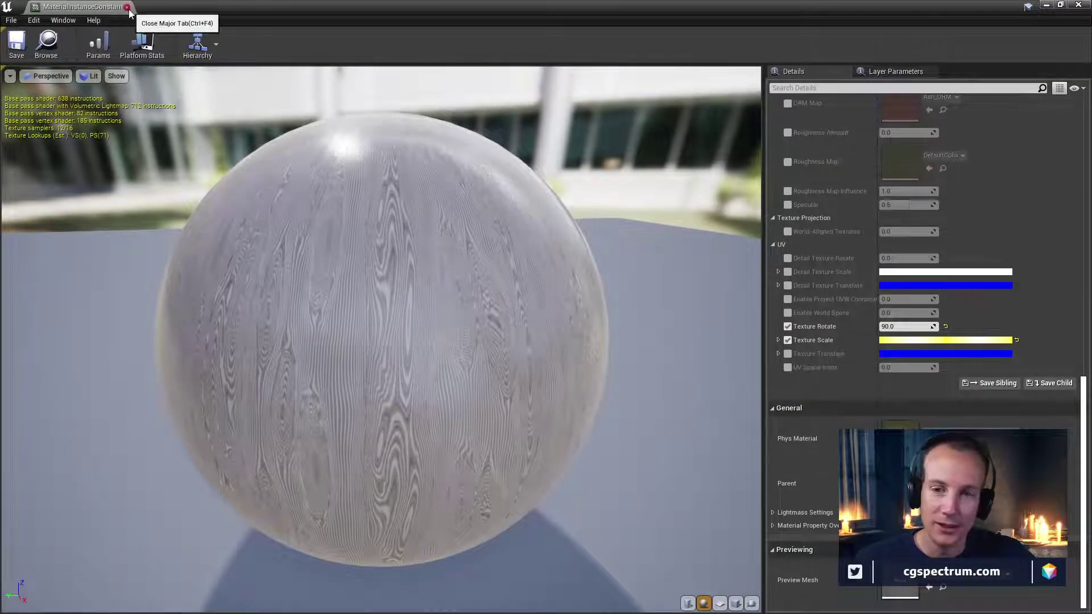
pyautogui.click(127, 8)
pyautogui.moveTo(514, 217); pyautogui.dragTo(514, 217, button='right')
# Collapse the Props folder and look through the Cameras and BrownstoneDemo folder contents
pyautogui.scroll(1, 108, 527)
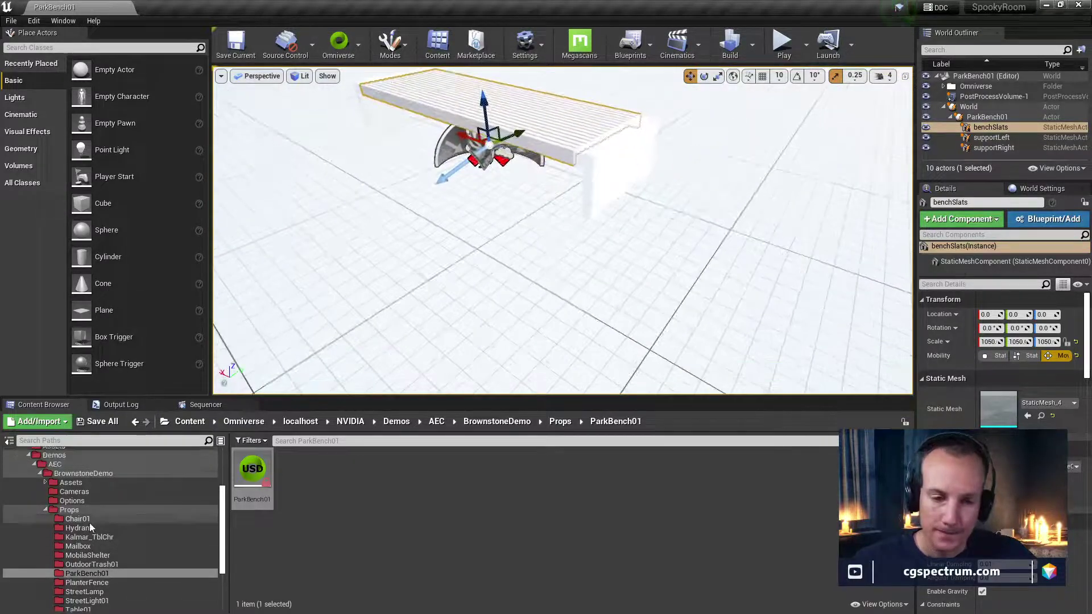
pyautogui.click(49, 509)
pyautogui.click(47, 510)
pyautogui.click(48, 491)
pyautogui.scroll(1, 49, 500)
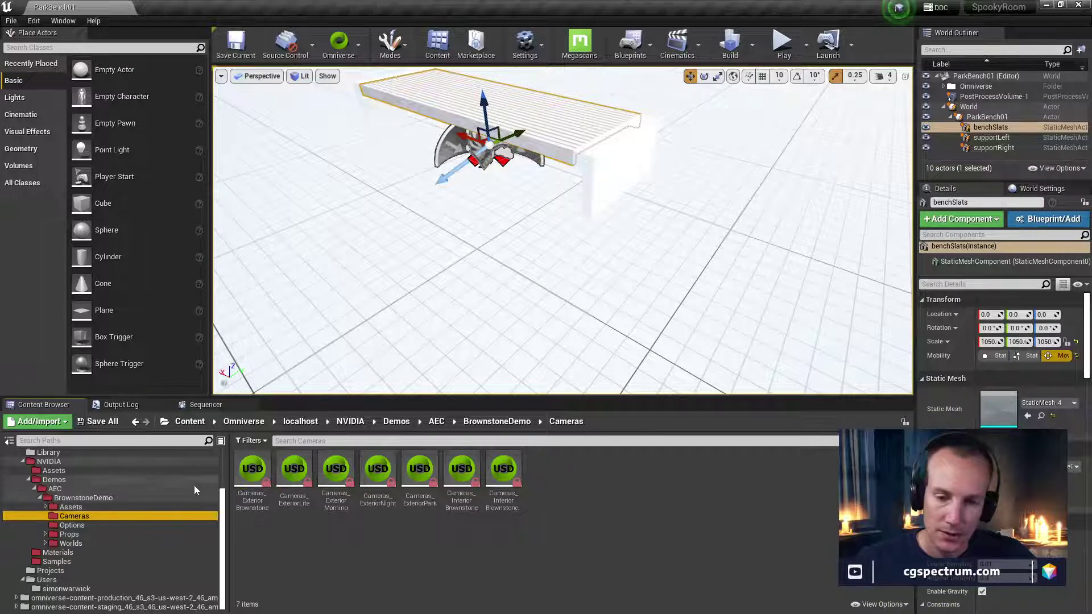
pyautogui.click(71, 496)
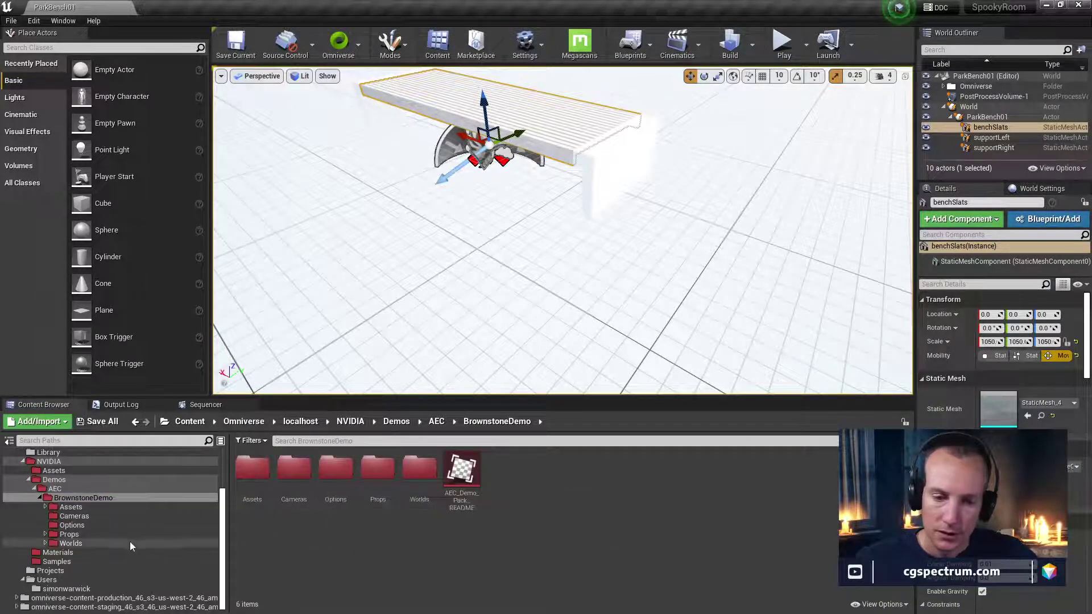
# Browse the NVIDIA Samples, Assets and Demos/AEC folders and the Library folder under localhost
pyautogui.click(56, 553)
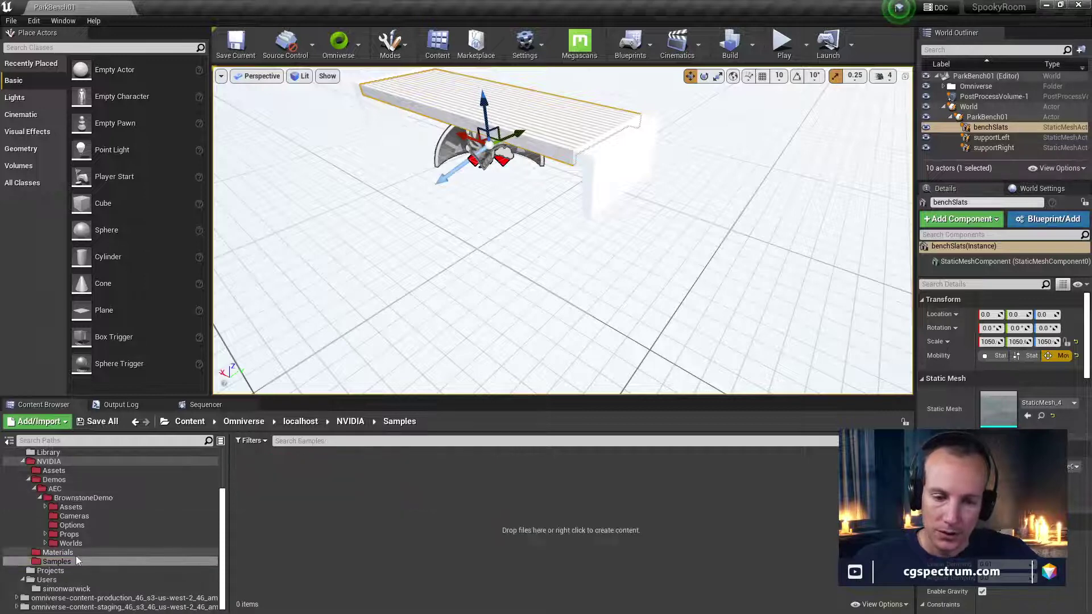
pyautogui.scroll(2, 62, 529)
pyautogui.click(56, 508)
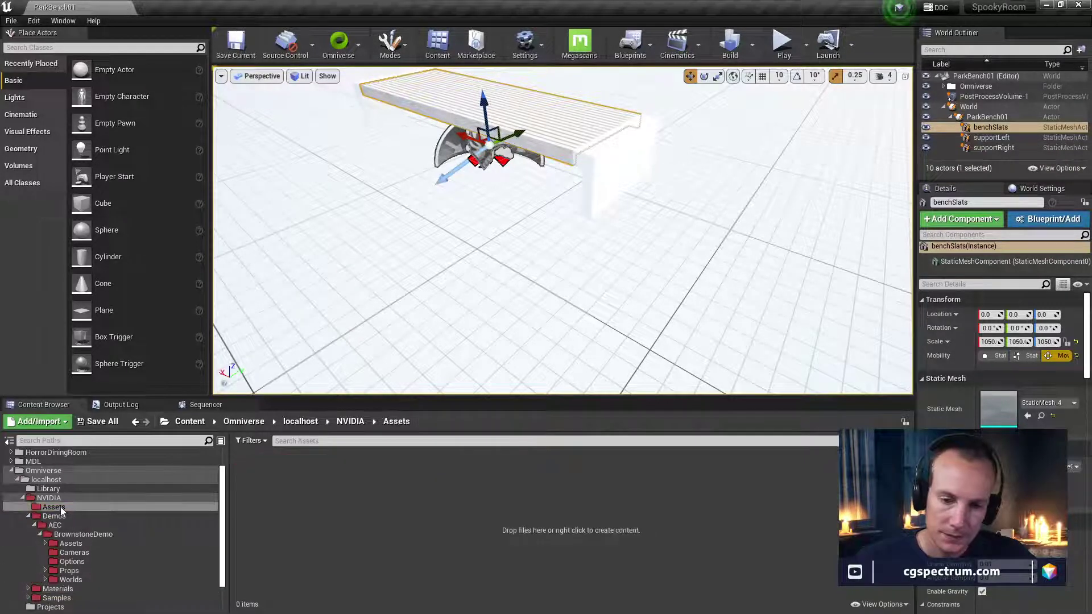
pyautogui.doubleClick(58, 524)
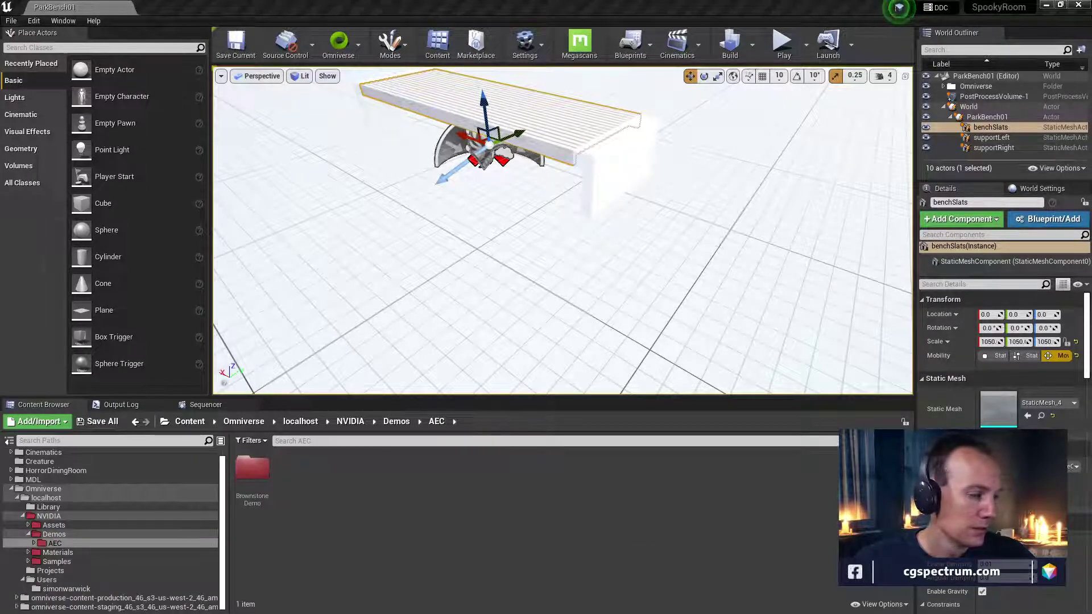
pyautogui.click(14, 499)
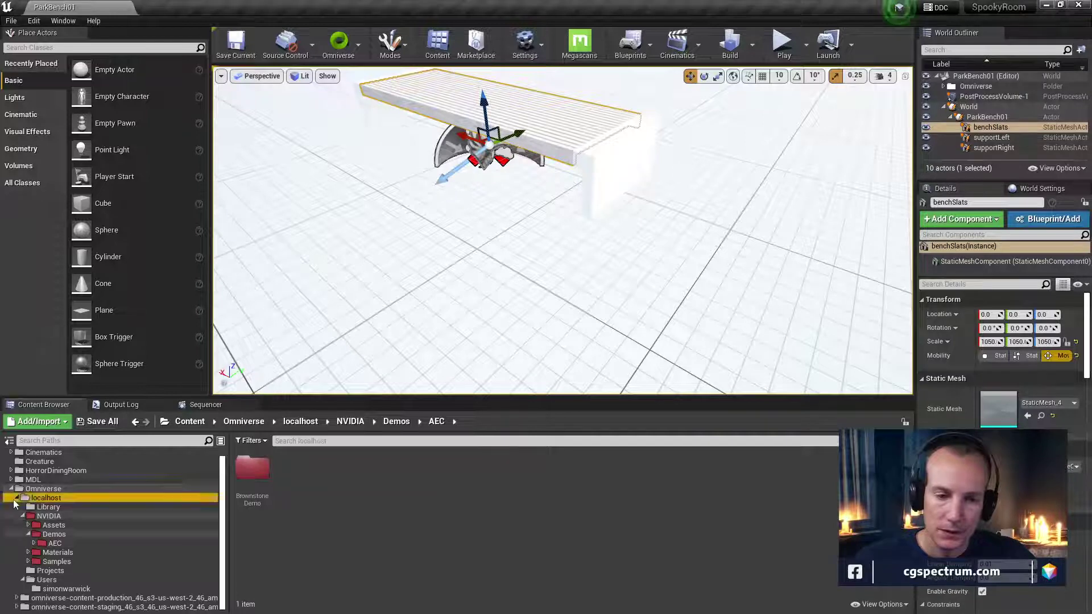
pyautogui.click(30, 507)
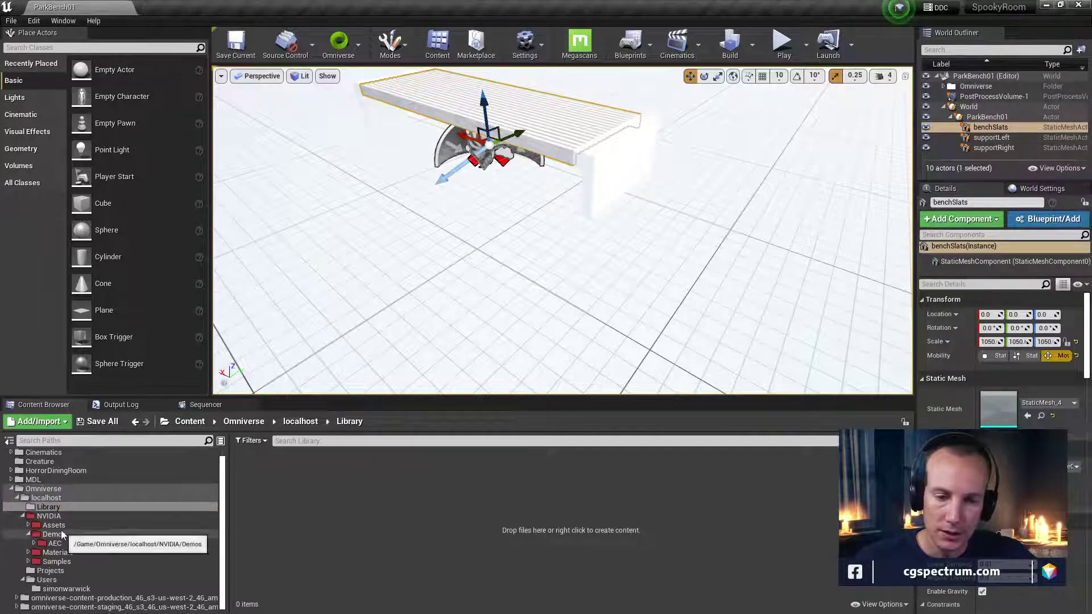
pyautogui.scroll(1, 52, 500)
# Expand the MDL content folder and look through its Base and Functions subfolders
pyautogui.click(39, 492)
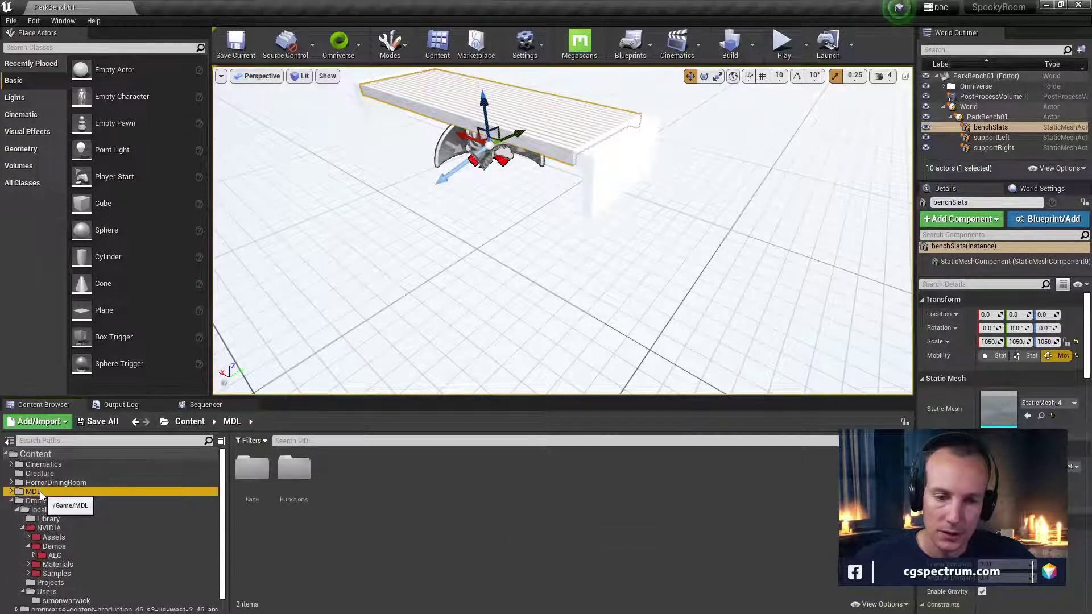
pyautogui.doubleClick(40, 492)
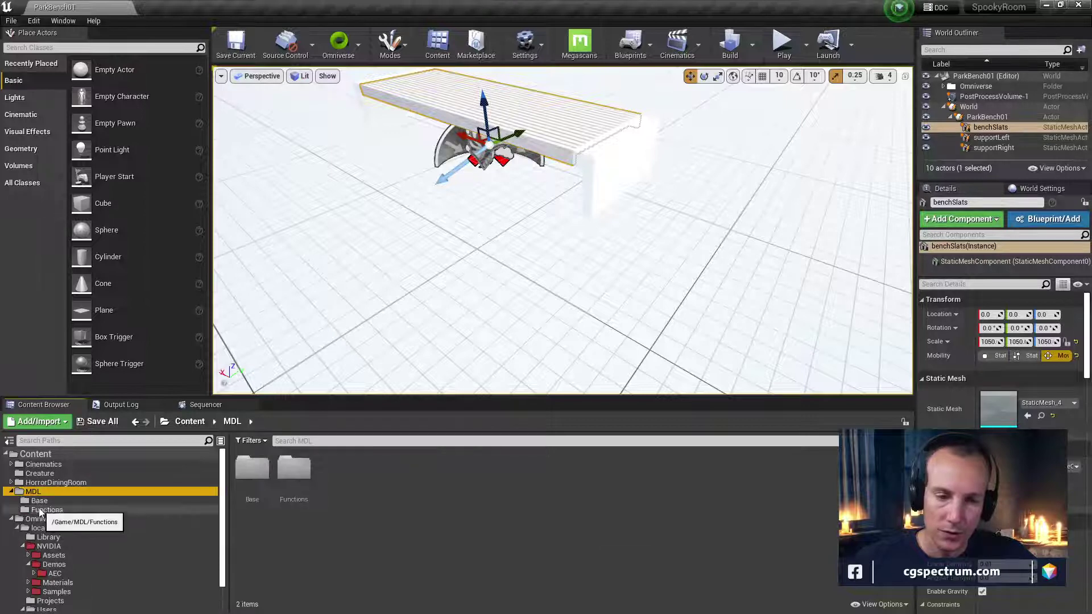
pyautogui.click(40, 502)
pyautogui.click(46, 510)
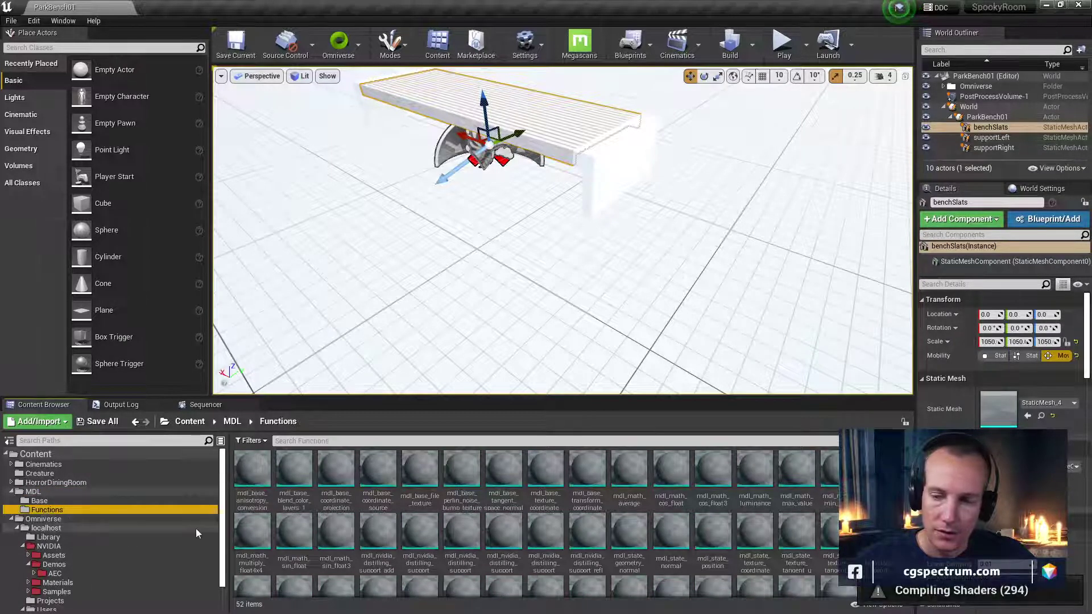
pyautogui.scroll(-2, 420, 545)
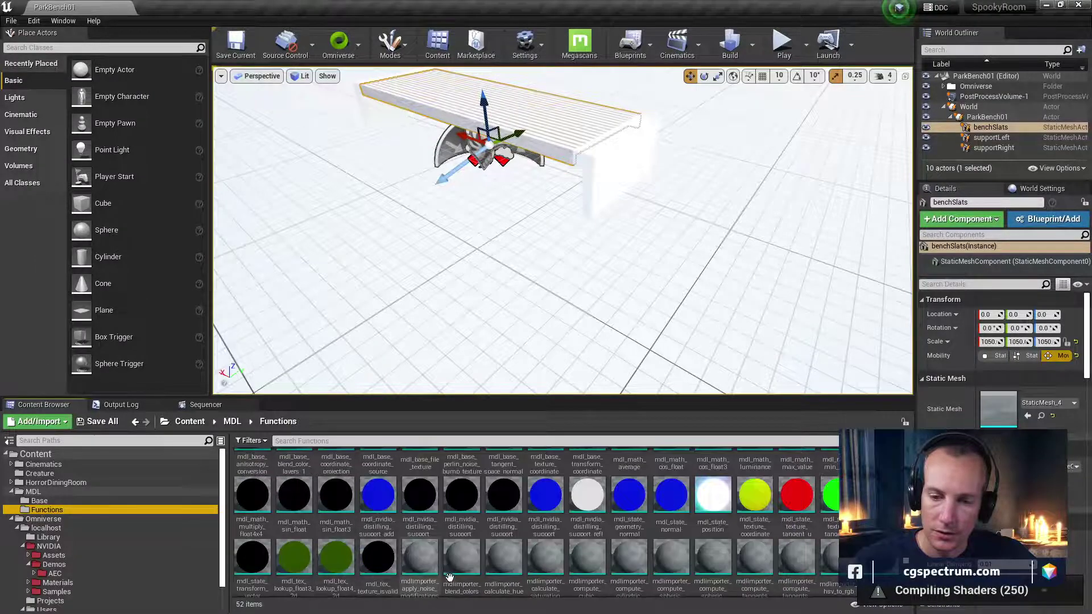
pyautogui.scroll(1, 480, 568)
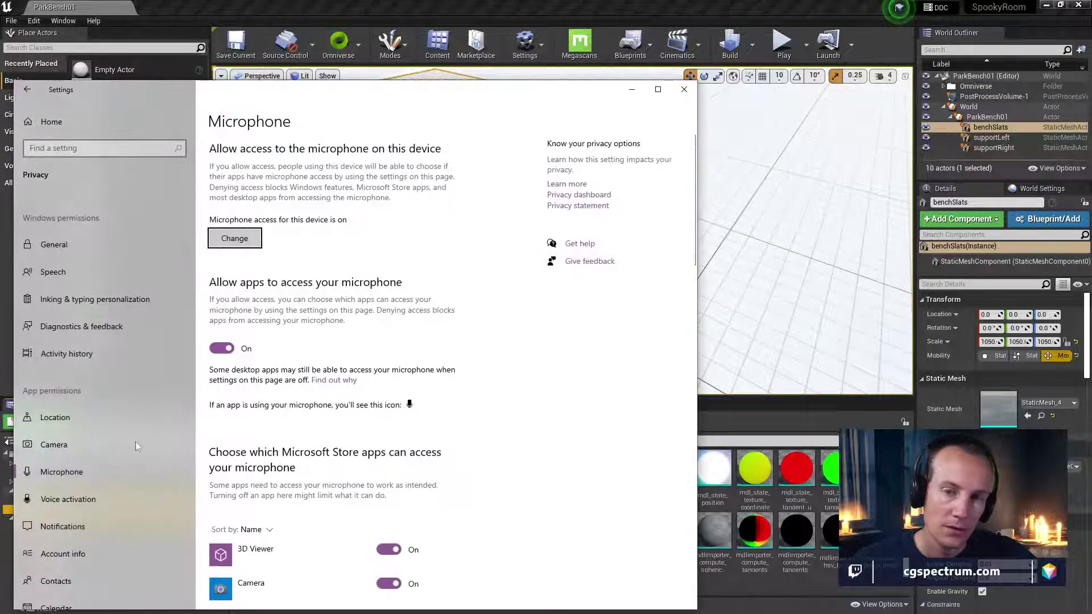
# Close the Windows microphone settings and NVIDIA RTX Voice windows and return to the MDL Functions assets
pyautogui.click(684, 90)
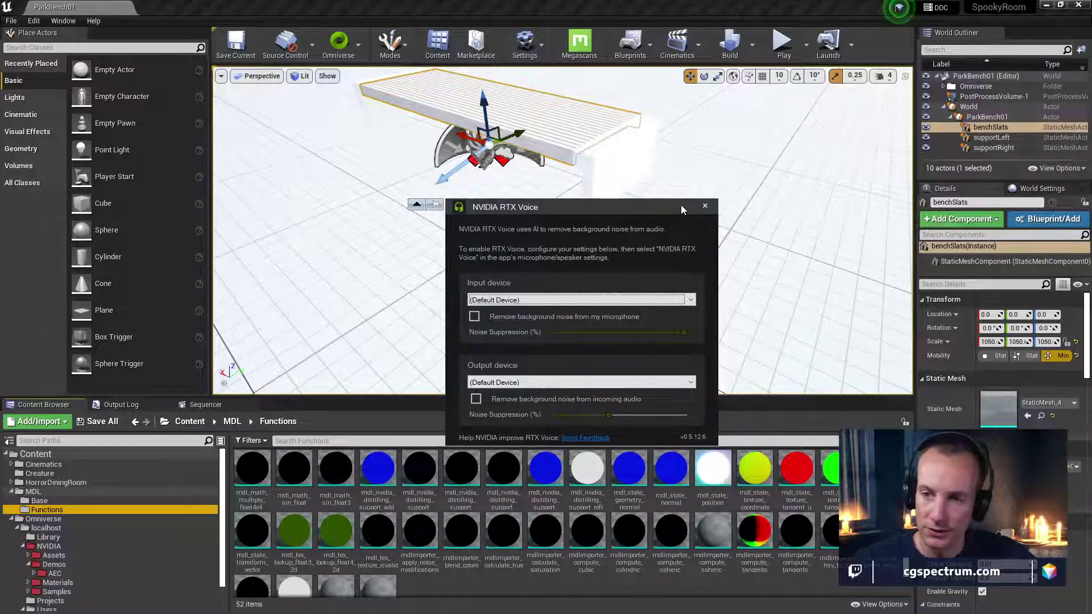
pyautogui.click(704, 206)
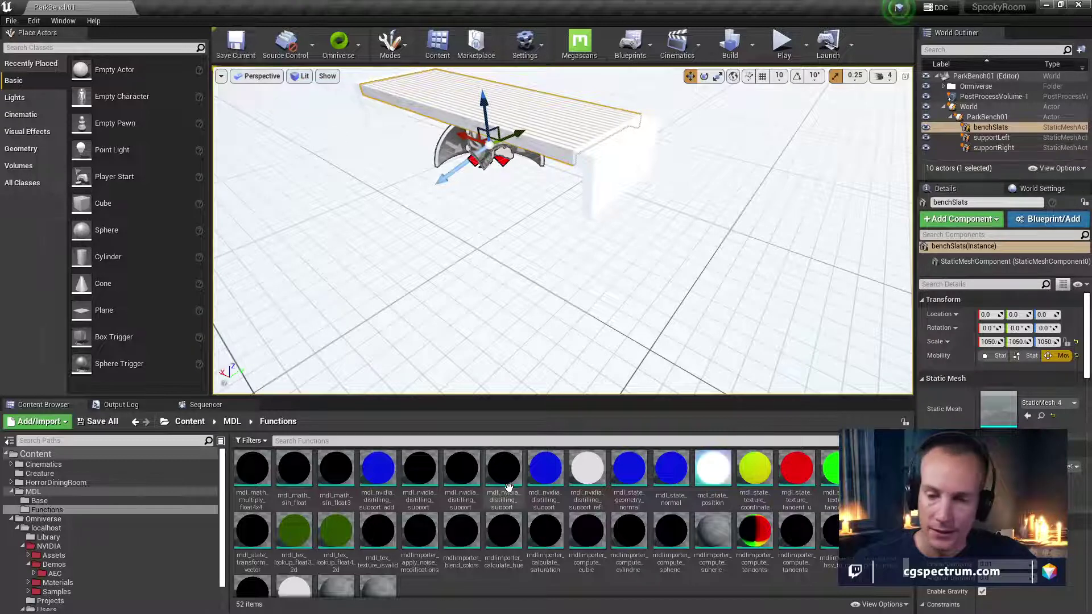
pyautogui.scroll(-1, 792, 585)
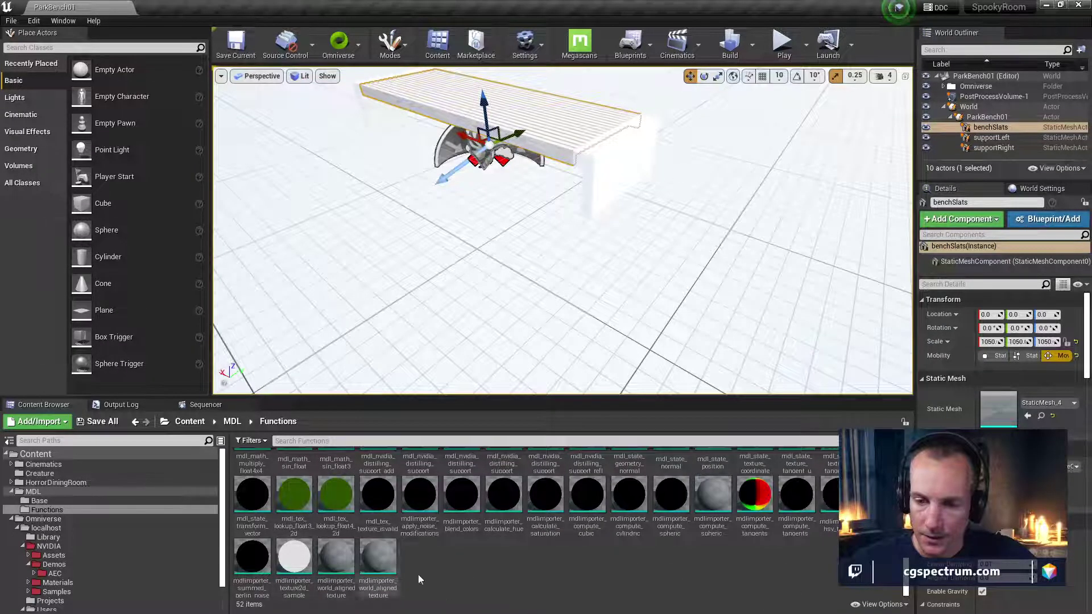
# Inspect the mdlimporter_calculate_hue function graph and look through the other material functions in the MDL Functions folder
pyautogui.doubleClick(503, 494)
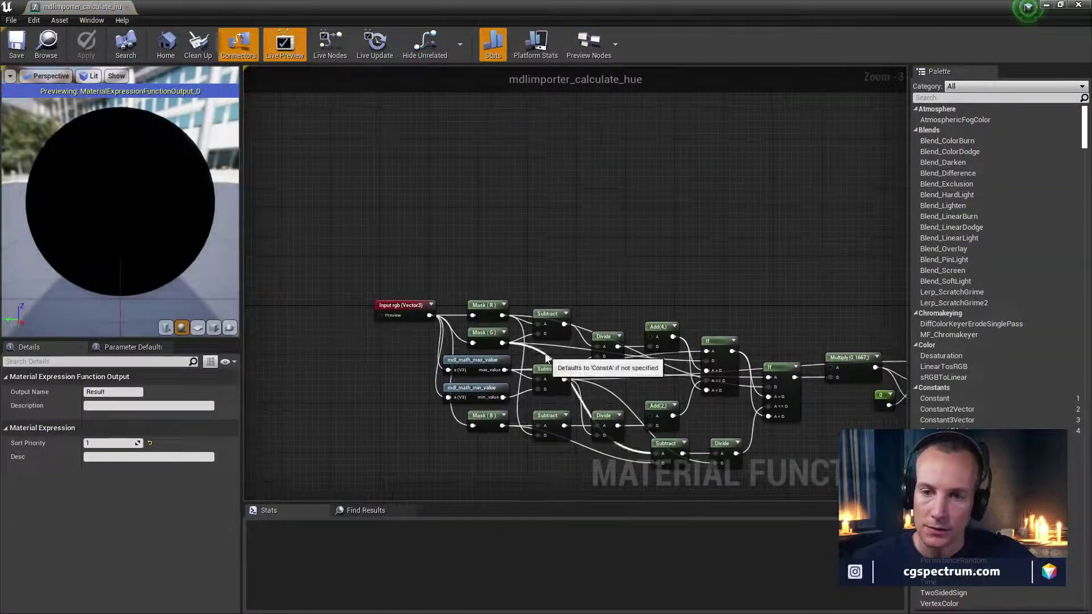
pyautogui.scroll(3, 568, 239)
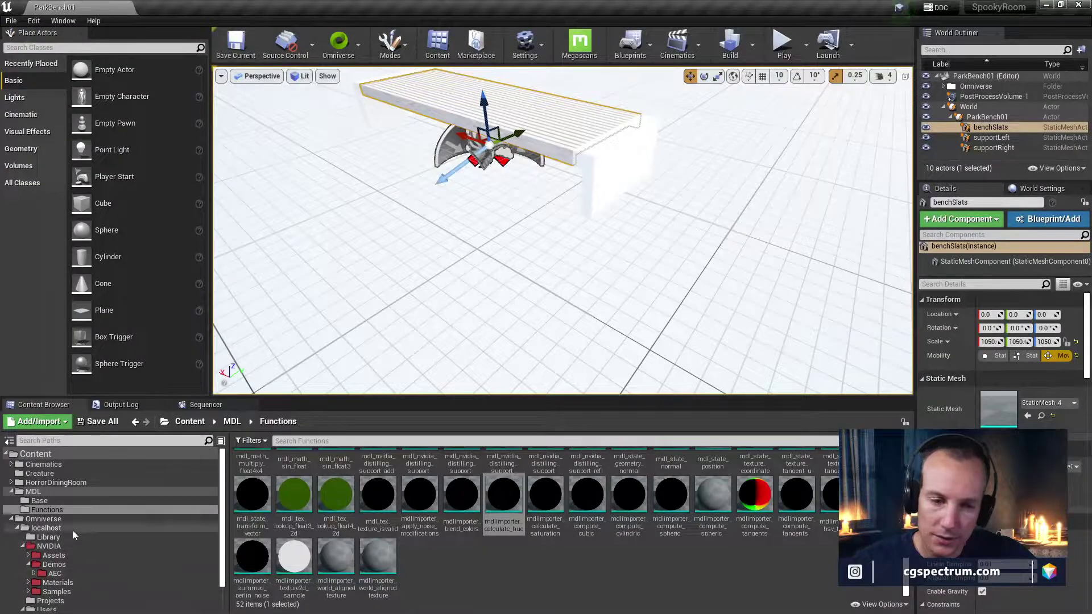
pyautogui.scroll(-3, 74, 540)
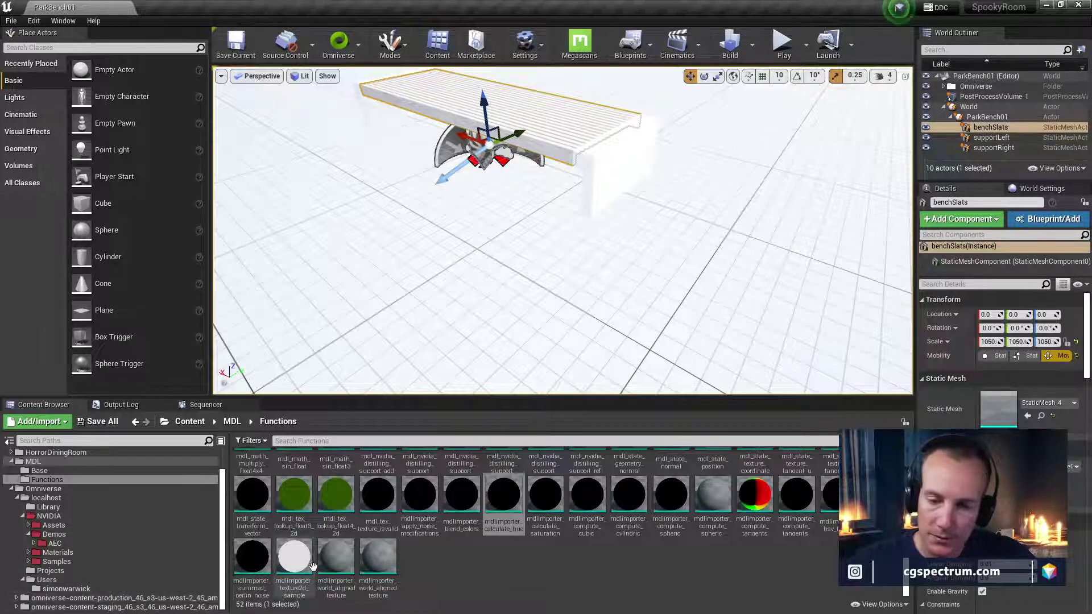
pyautogui.scroll(3, 34, 496)
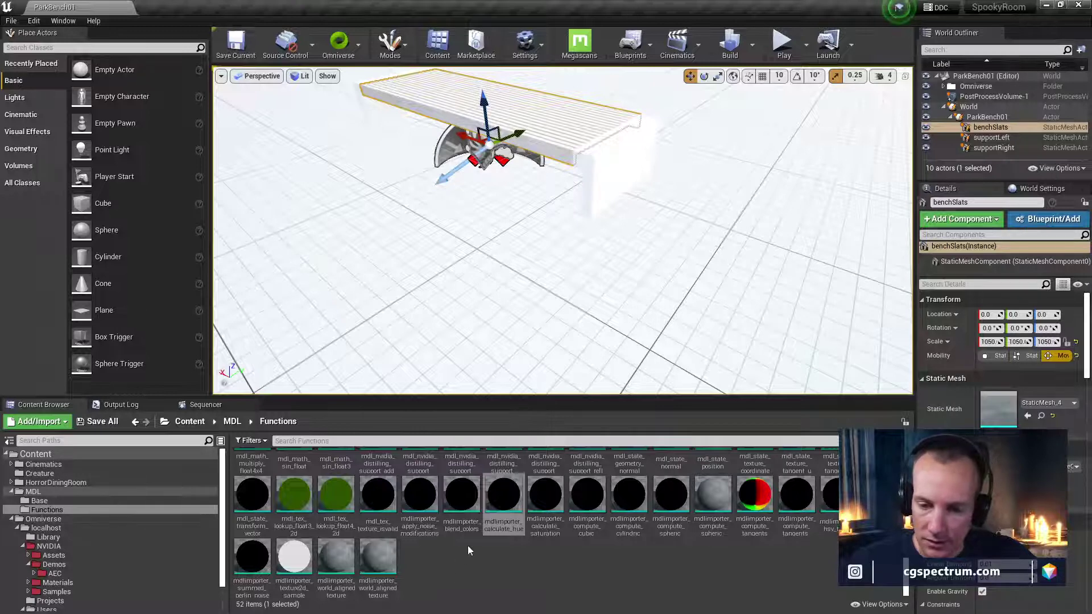
pyautogui.scroll(1, 467, 544)
pyautogui.scroll(1, 466, 545)
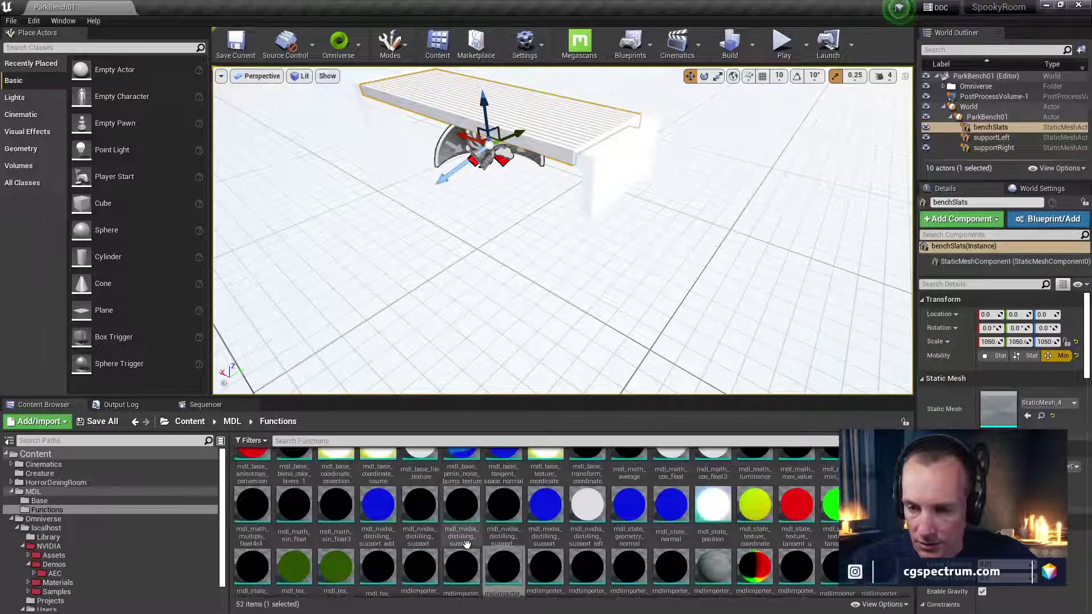
pyautogui.click(467, 514)
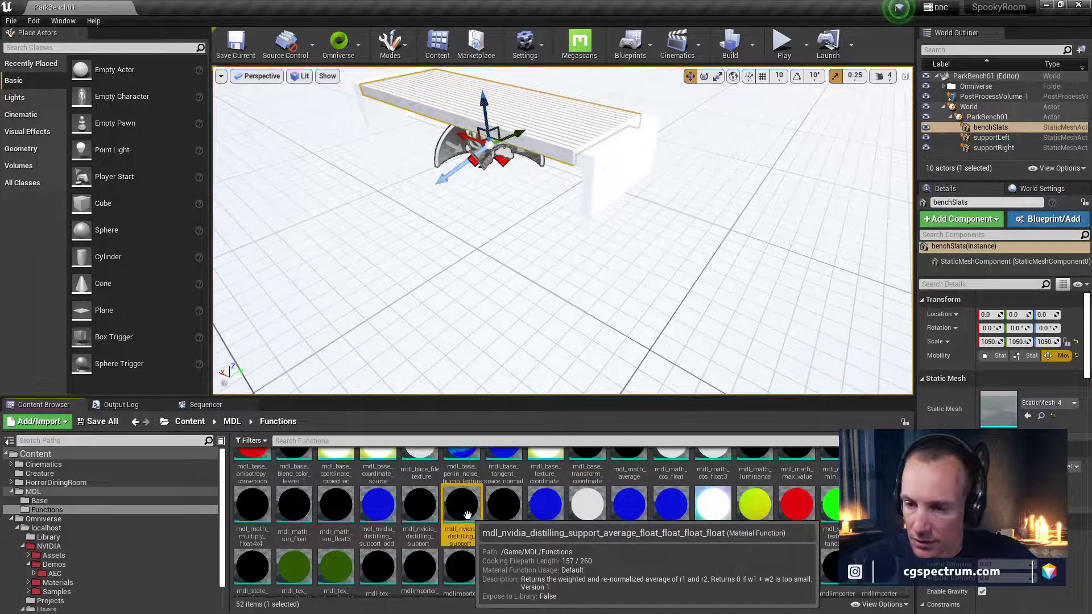
pyautogui.scroll(2, 470, 501)
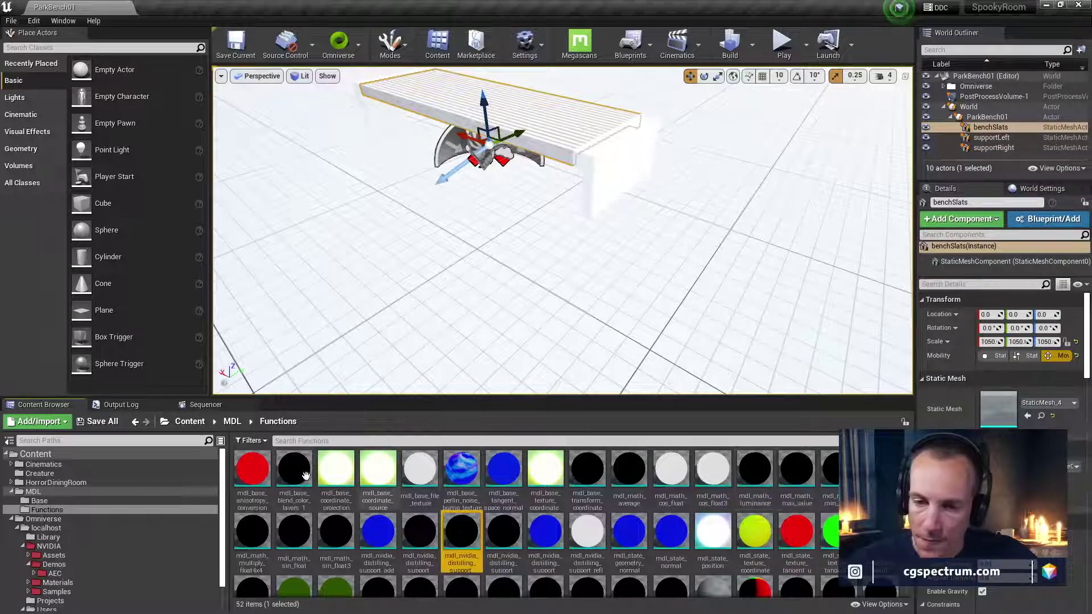
# Open the mdl_base_coordinate_projection material function, examine its node network and projection_transform inputs, and close it
pyautogui.doubleClick(336, 470)
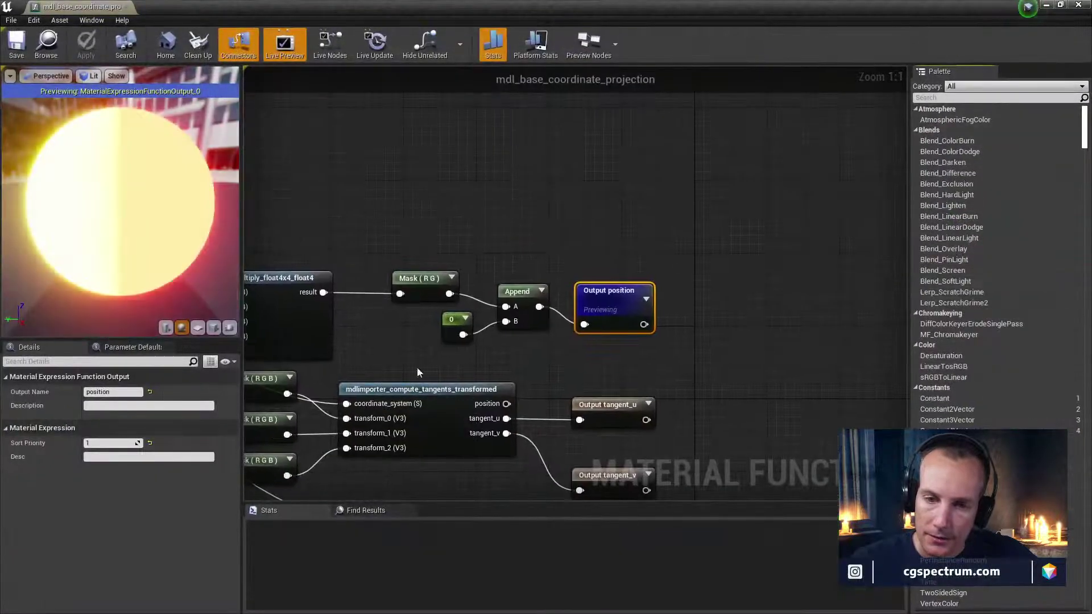
pyautogui.scroll(-3, 635, 285)
pyautogui.scroll(-4, 616, 266)
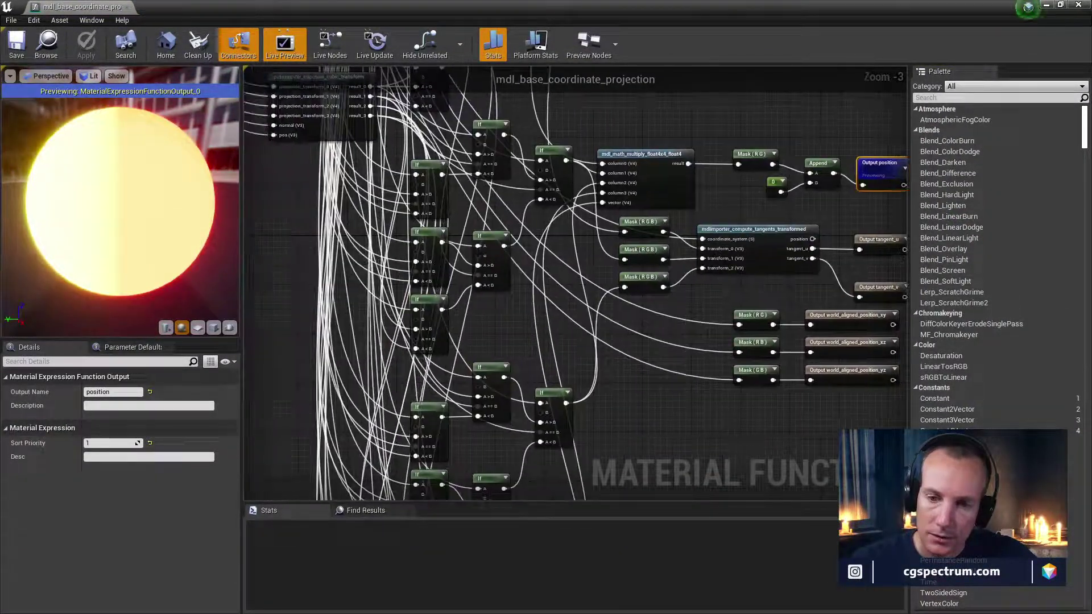
pyautogui.scroll(8, 559, 243)
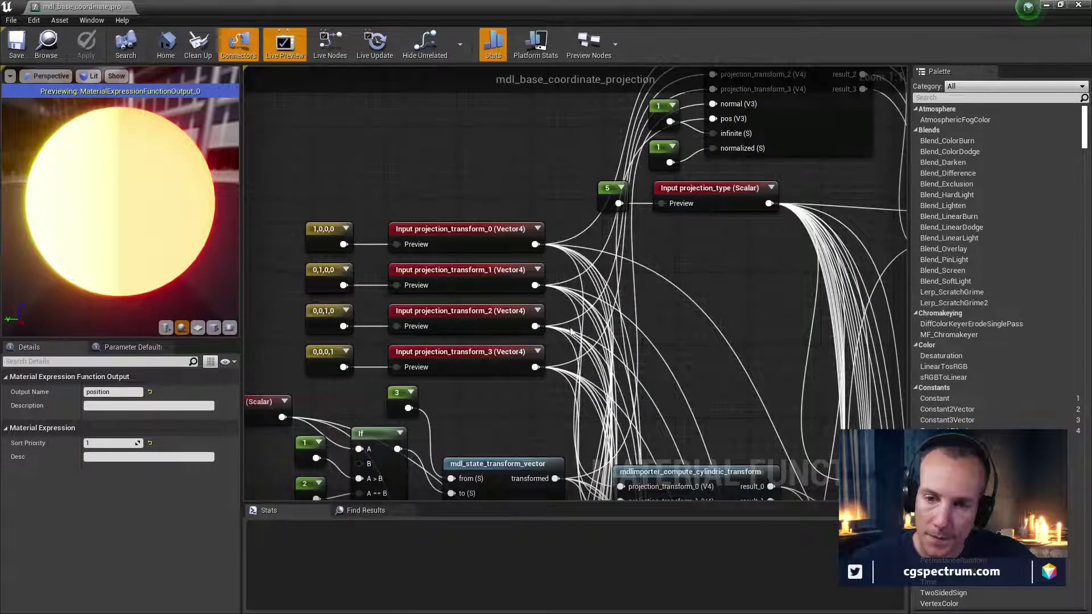
pyautogui.moveTo(559, 243); pyautogui.dragTo(662, 112, button='right')
pyautogui.moveTo(673, 196); pyautogui.dragTo(419, 414, button='right')
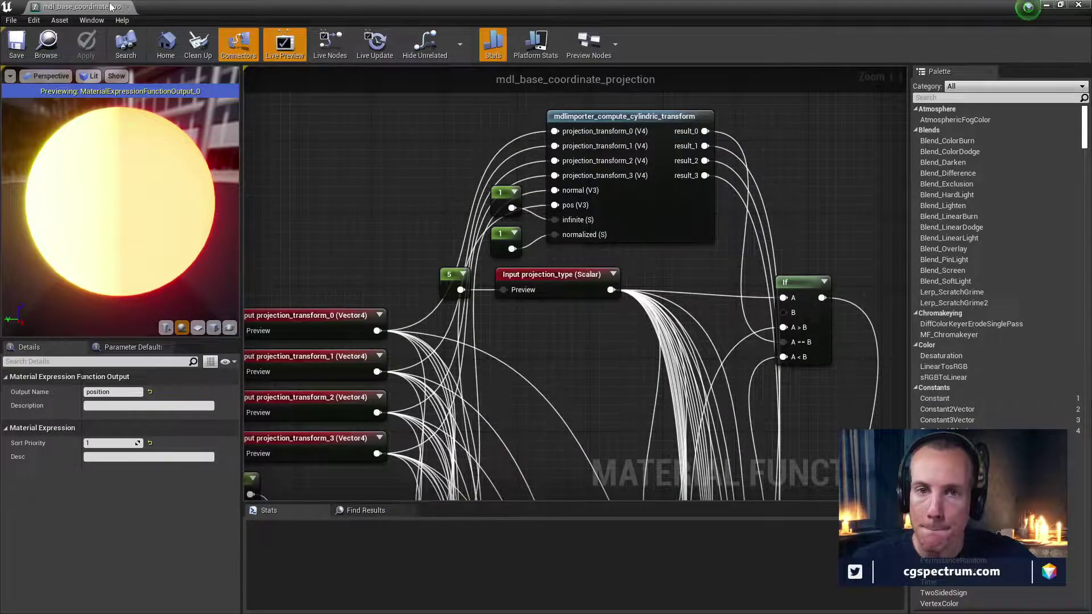
pyautogui.click(127, 7)
# Look through the omniverse-content-staging and omniverse-content-production folders, including the production Materials folder
pyautogui.scroll(-3, 342, 470)
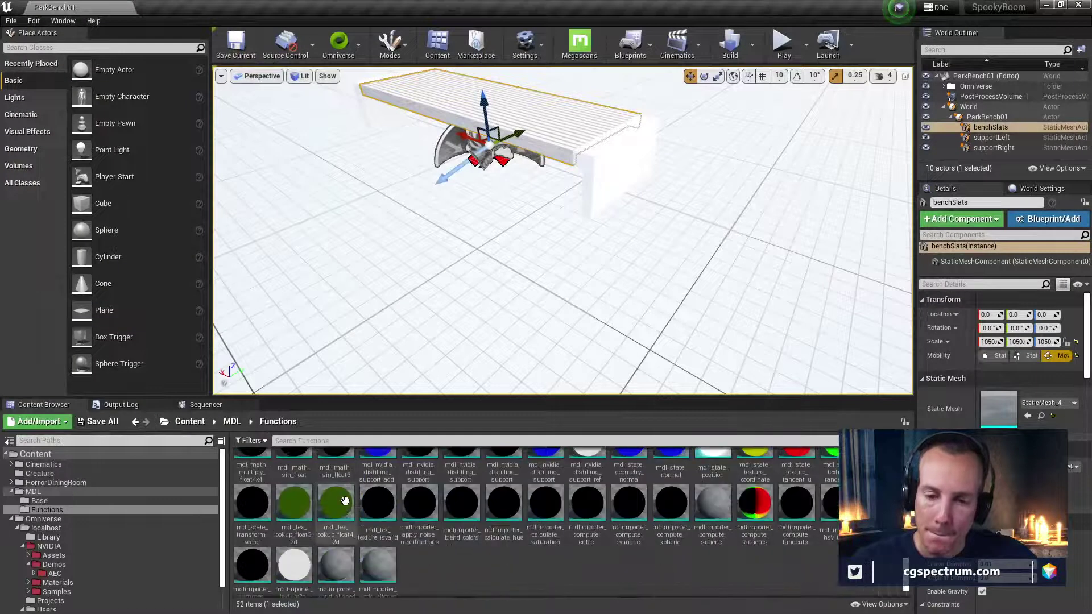
pyautogui.scroll(-3, 101, 553)
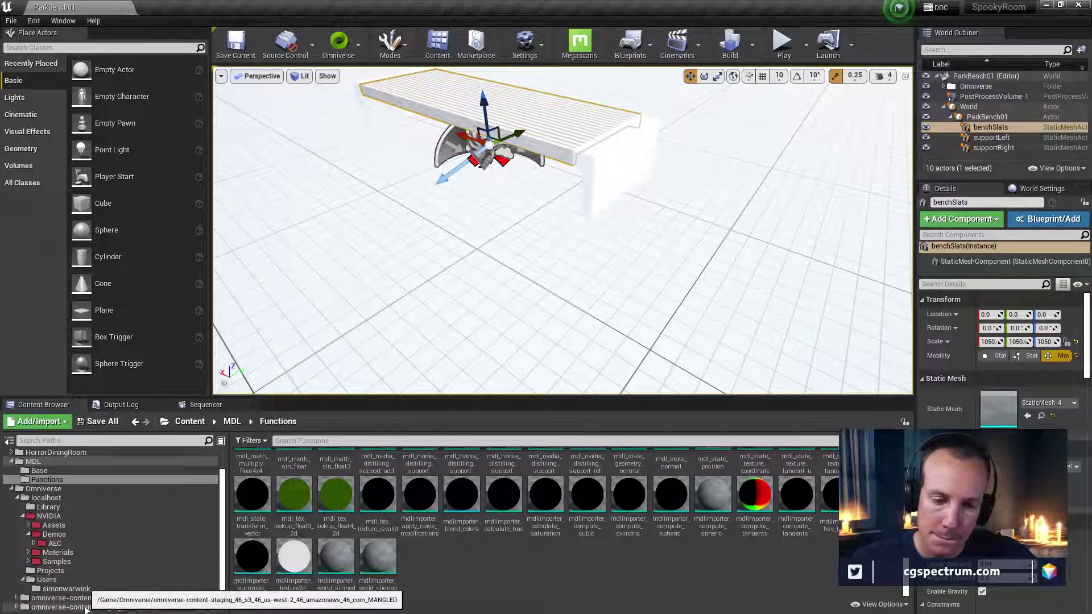
pyautogui.click(125, 607)
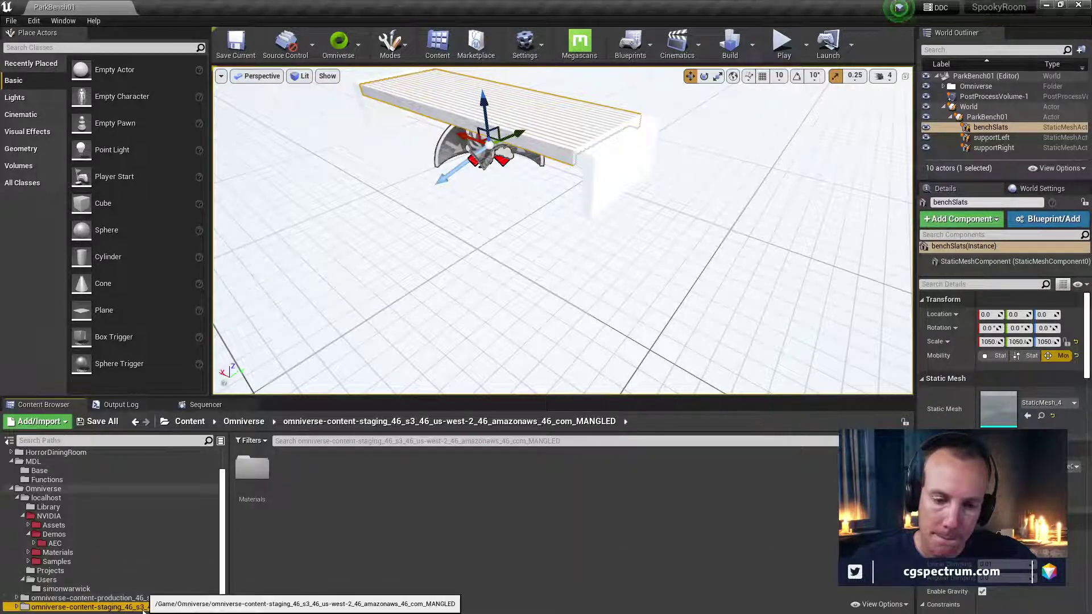
pyautogui.doubleClick(147, 598)
pyautogui.doubleClick(52, 607)
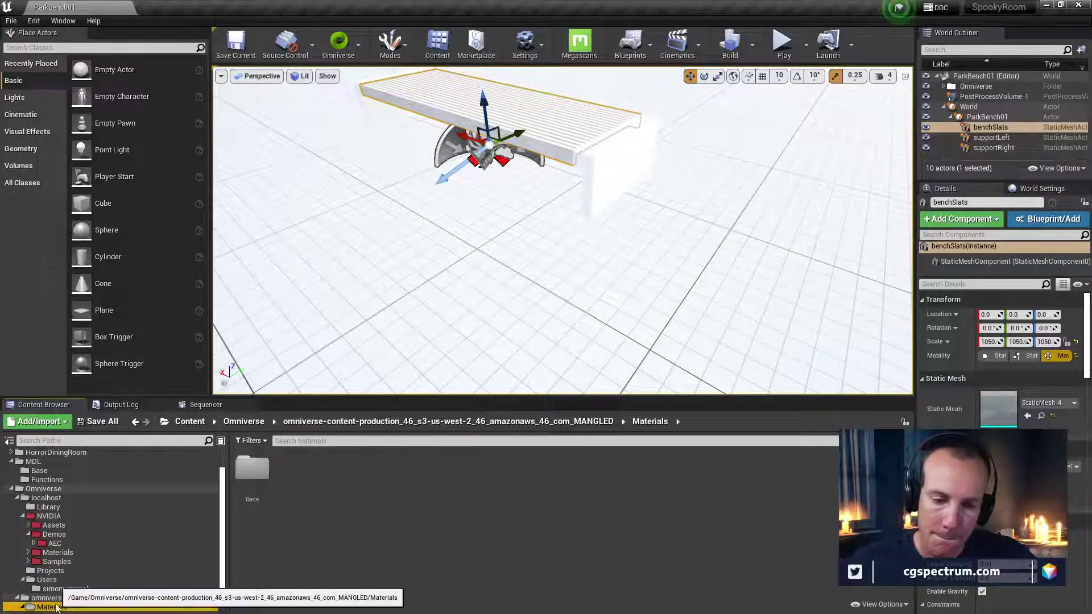
pyautogui.click(86, 607)
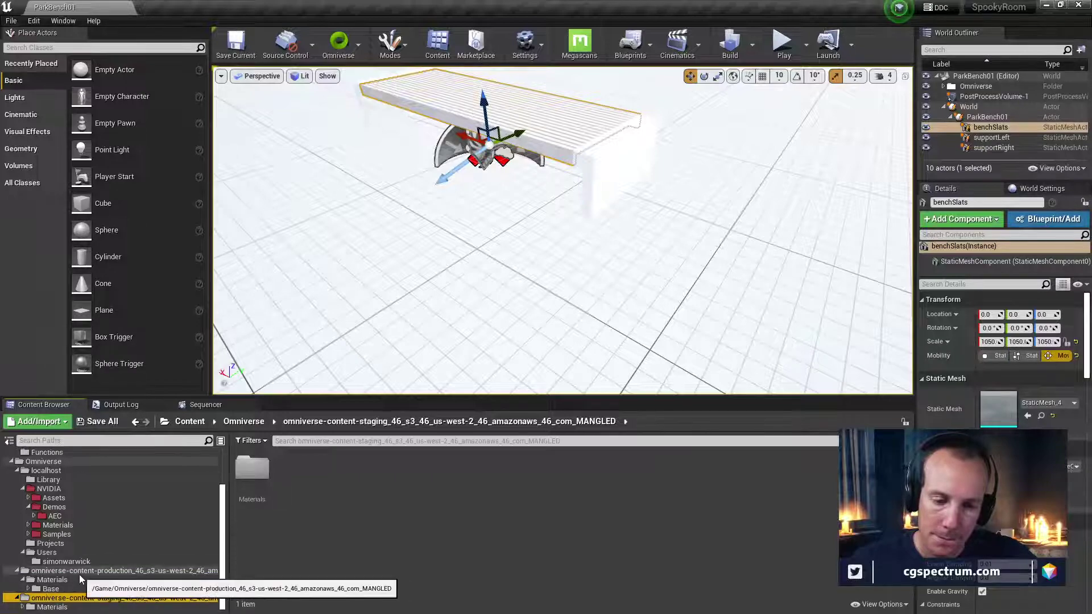
pyautogui.scroll(3, 80, 519)
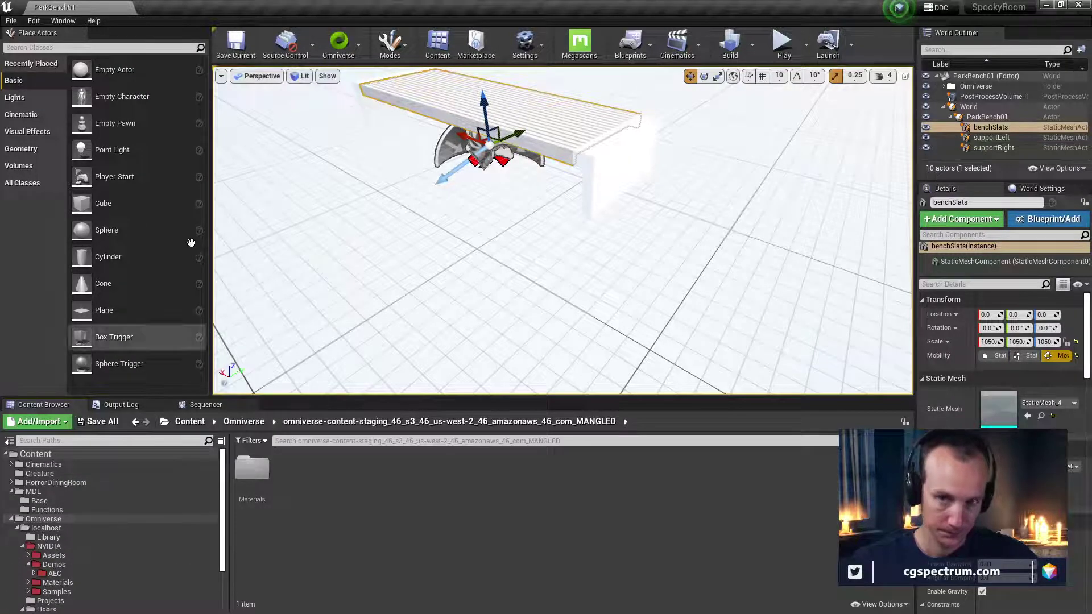
# Switch to Maya and dismiss the open Omniverse Sign In dialog
pyautogui.moveTo(404, 6); pyautogui.dragTo(360, 168)
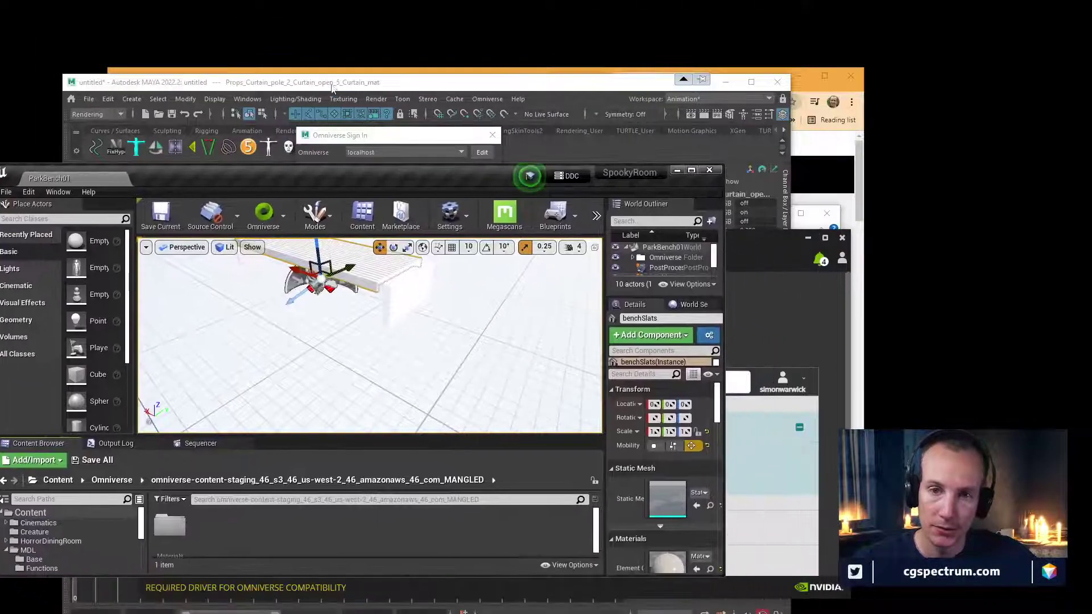
pyautogui.hotkey('alt', 'Tab')
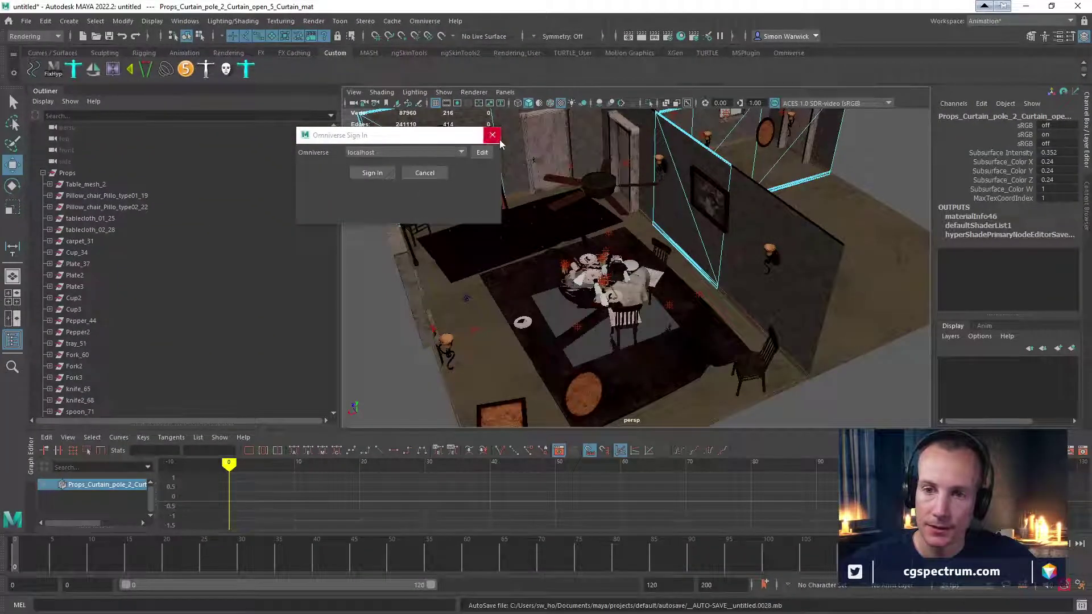
pyautogui.click(492, 135)
# Connect to the localhost Omniverse server and accept closing the current file for a new Maya scene
pyautogui.click(422, 21)
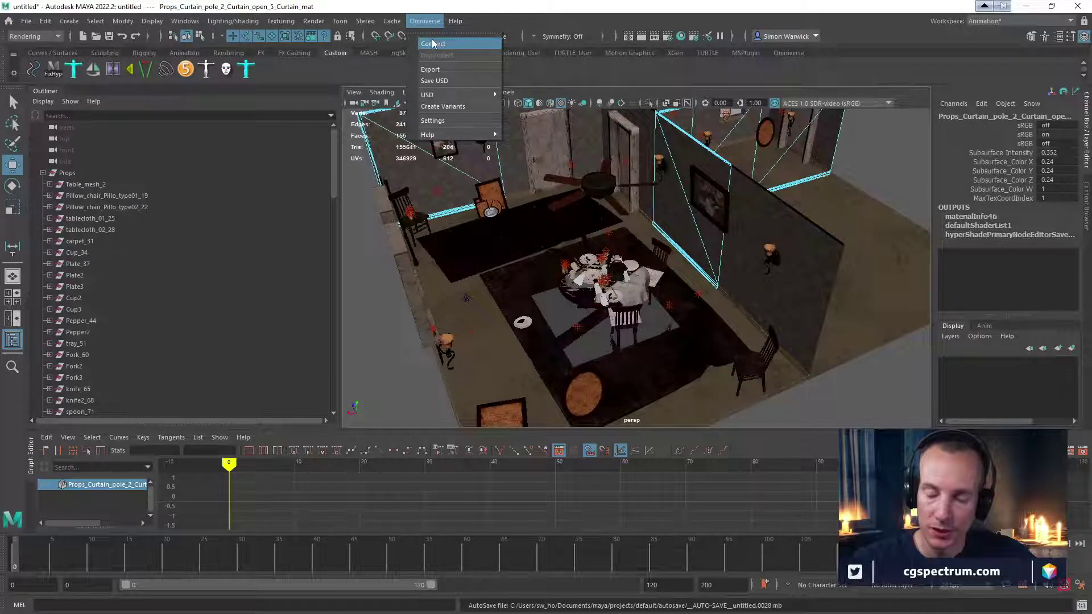
pyautogui.click(433, 44)
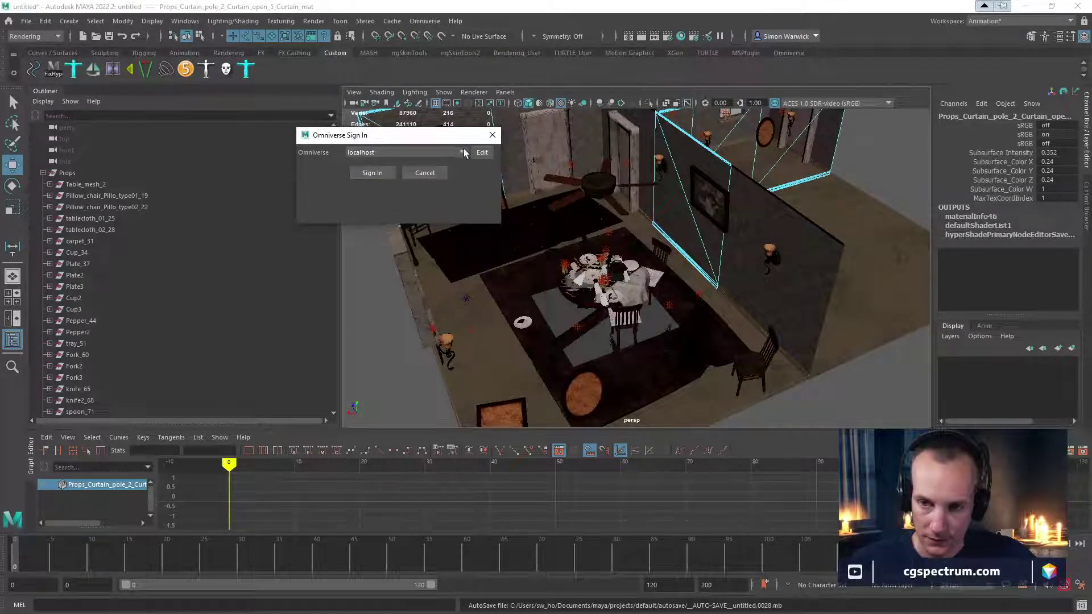
pyautogui.click(420, 152)
pyautogui.click(398, 164)
pyautogui.click(373, 173)
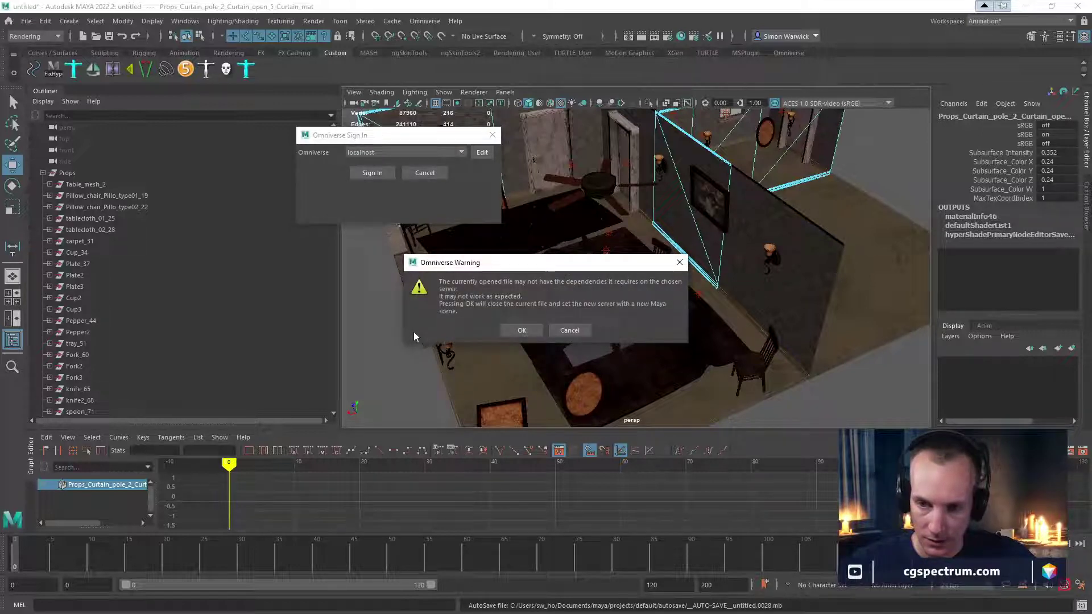
pyautogui.click(527, 335)
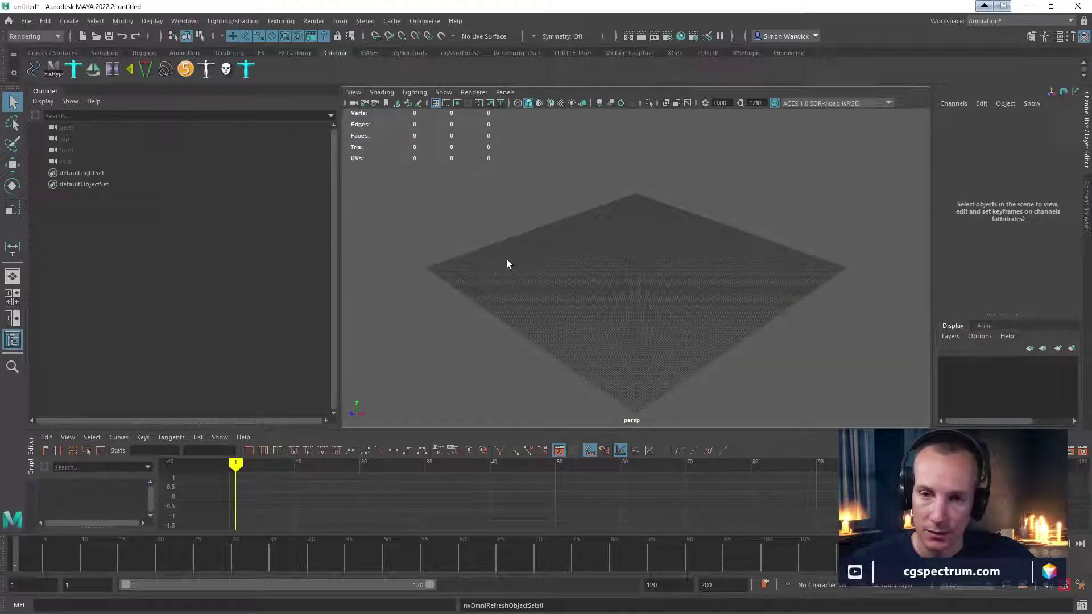
# Start another Omniverse connection from the empty scene and sign in to localhost
pyautogui.click(425, 21)
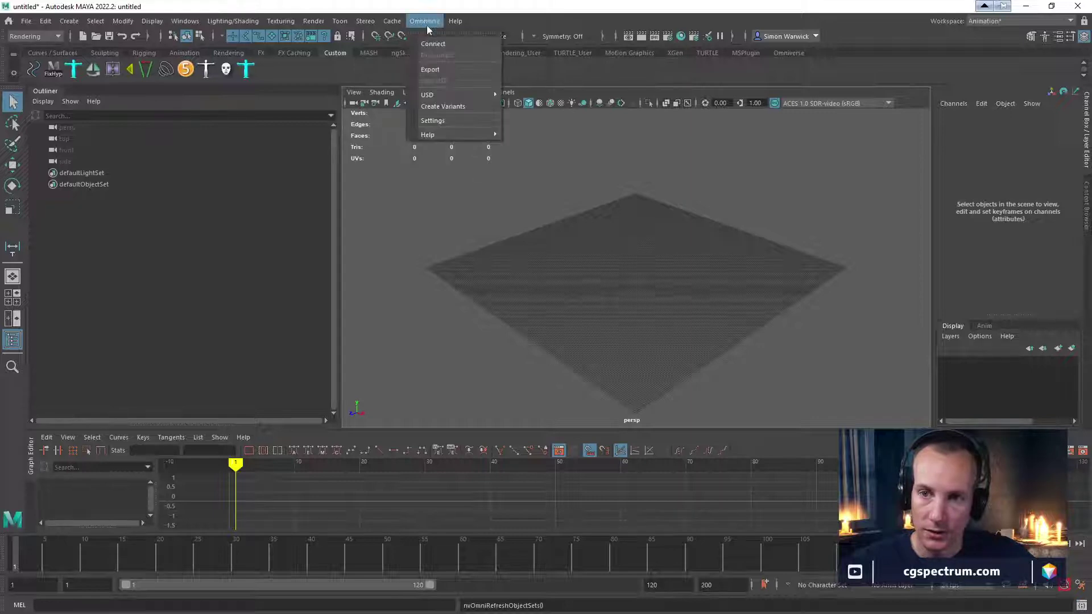
pyautogui.click(437, 44)
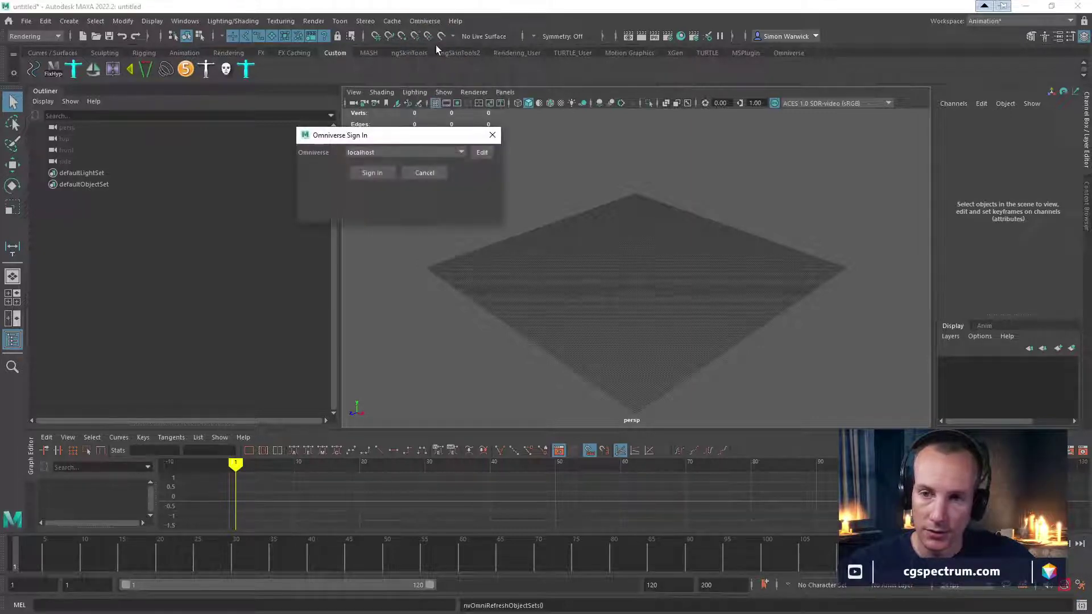
pyautogui.click(380, 175)
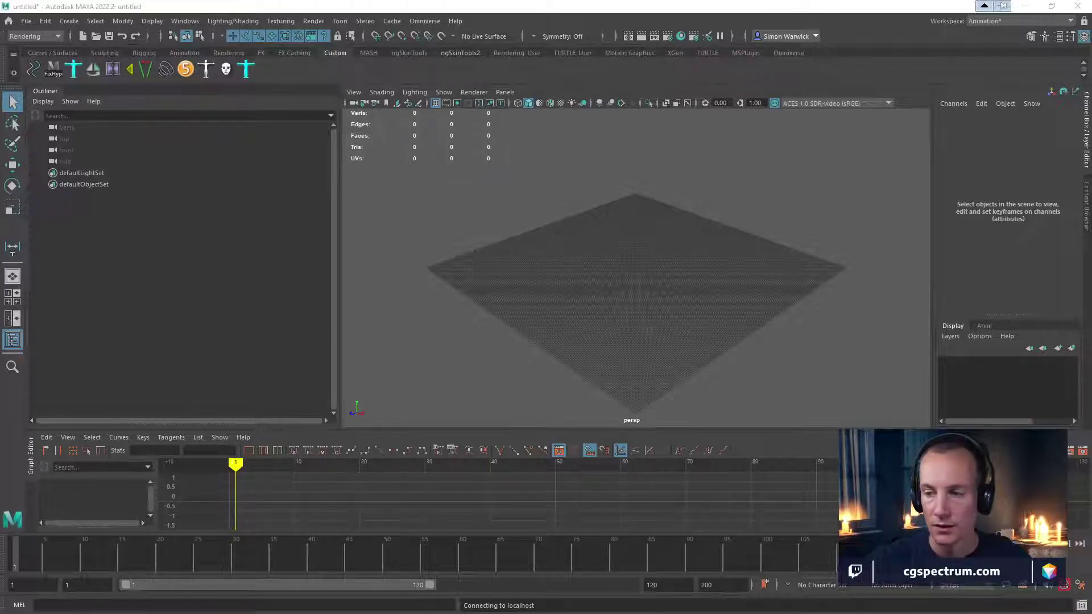
# Enlarge the Script Editor, check its output for the Omniverse connection messages, and minimize it
pyautogui.moveTo(296, 35); pyautogui.dragTo(340, 36)
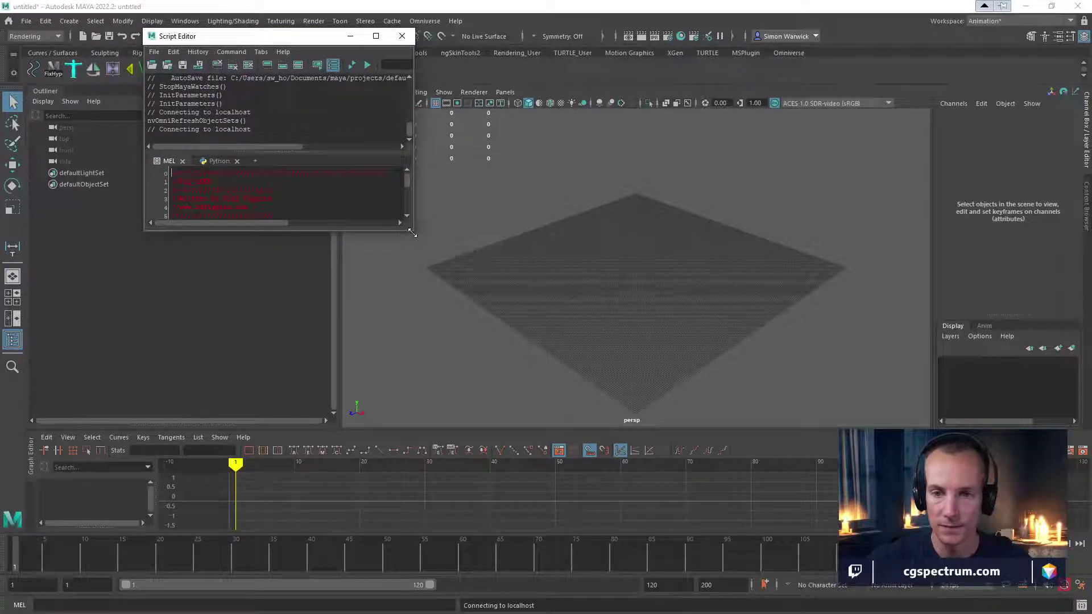
pyautogui.moveTo(409, 233); pyautogui.dragTo(832, 448)
pyautogui.scroll(-10, 398, 364)
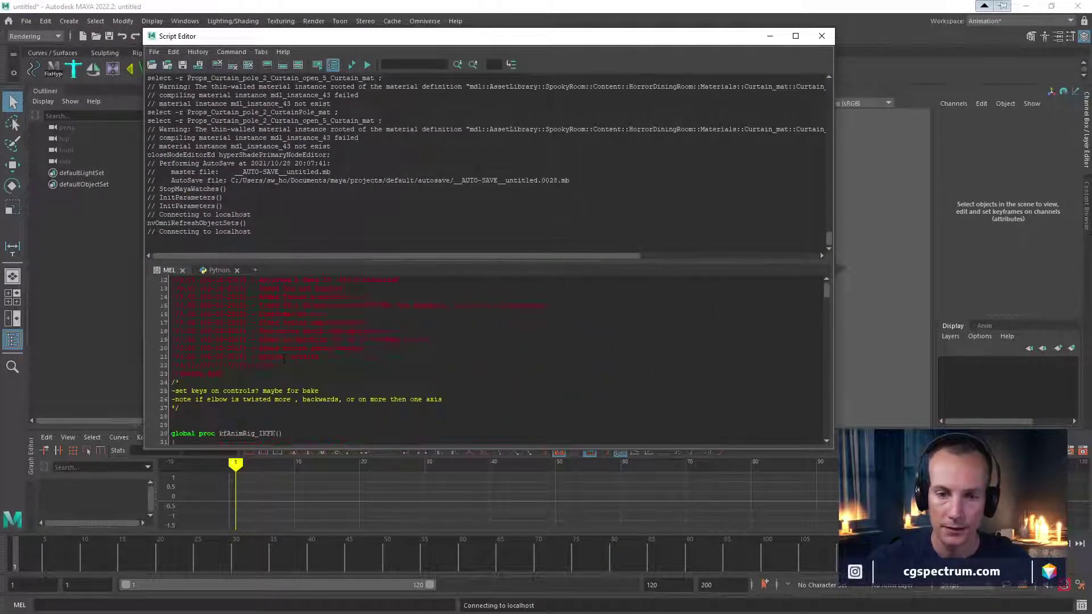
pyautogui.scroll(10, 398, 364)
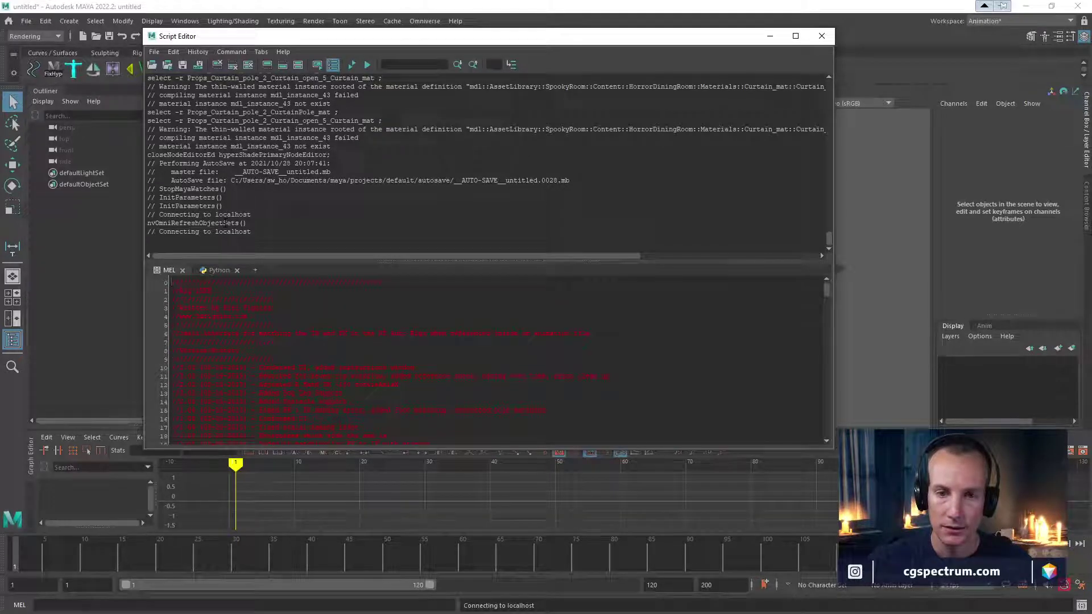
pyautogui.scroll(1, 487, 164)
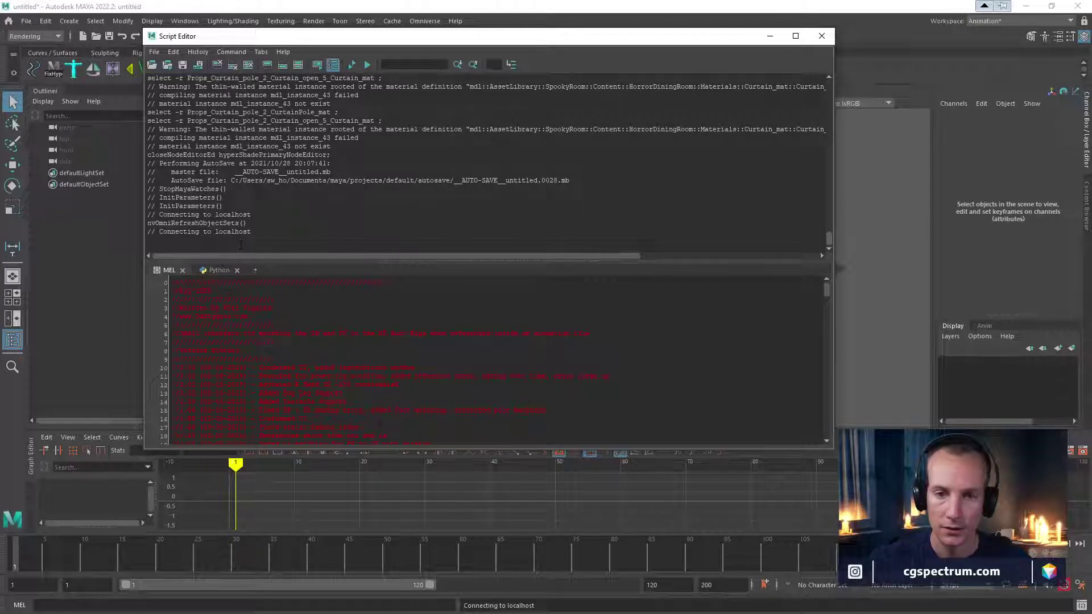
pyautogui.click(769, 35)
# Sign in to the localhost Omniverse server again and check the Script Editor output for the connection message
pyautogui.click(425, 21)
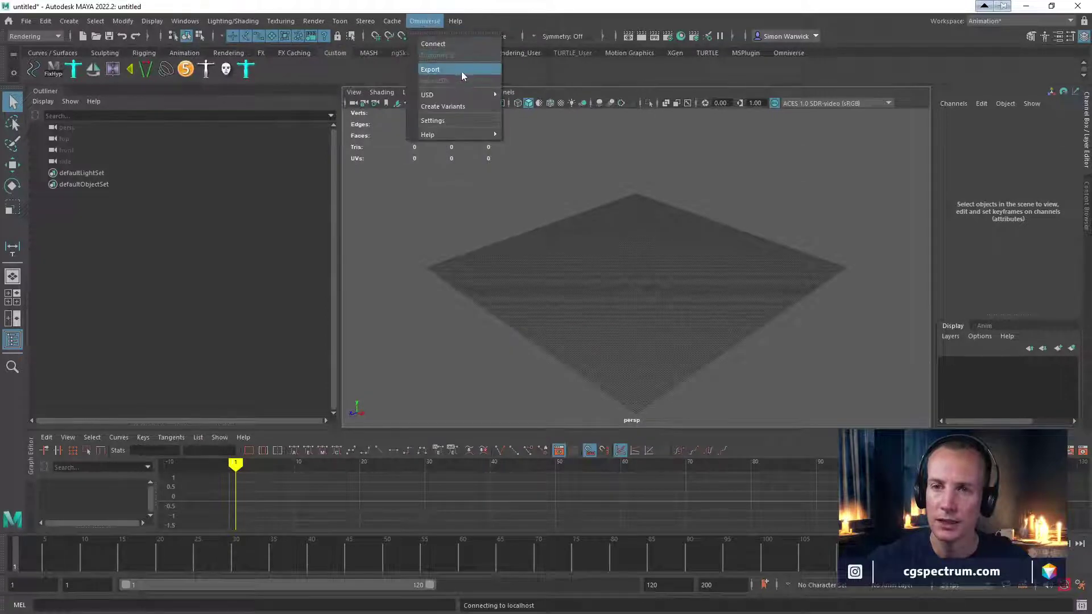
pyautogui.moveTo(457, 98)
pyautogui.click(450, 44)
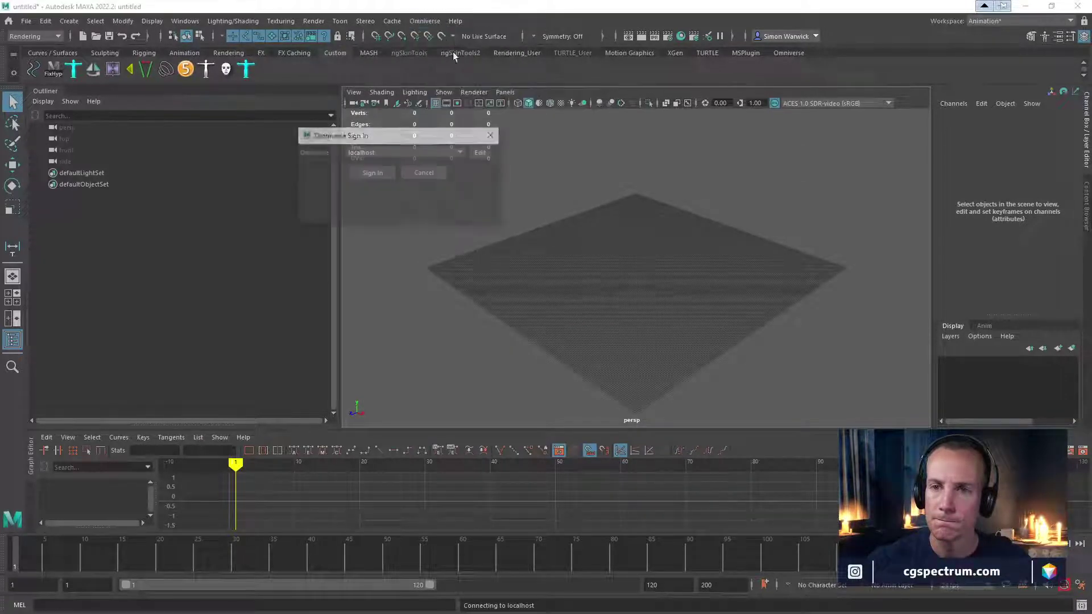
pyautogui.click(462, 152)
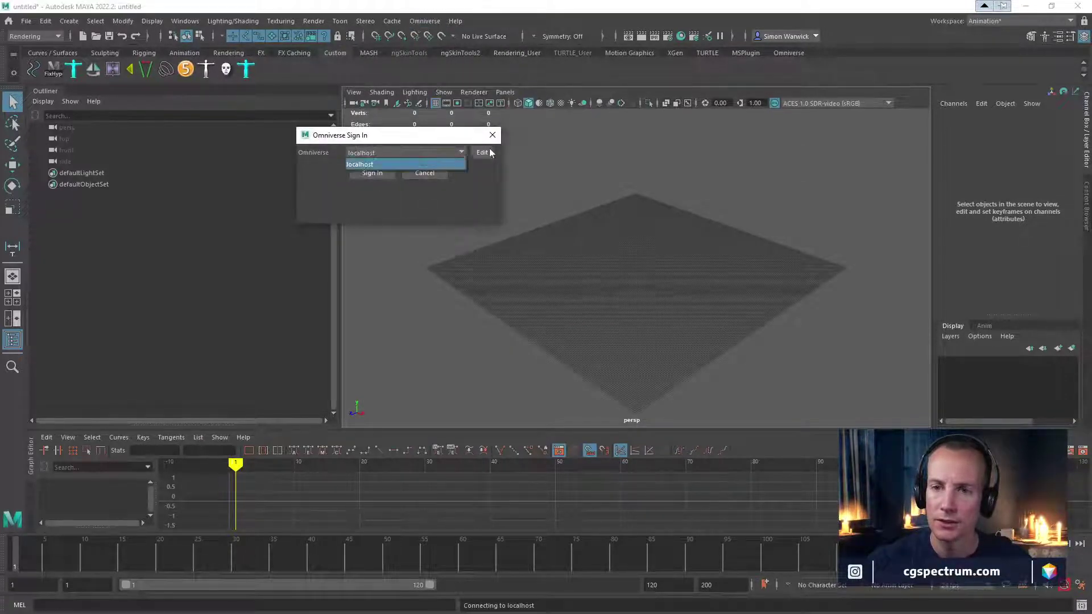
pyautogui.click(430, 170)
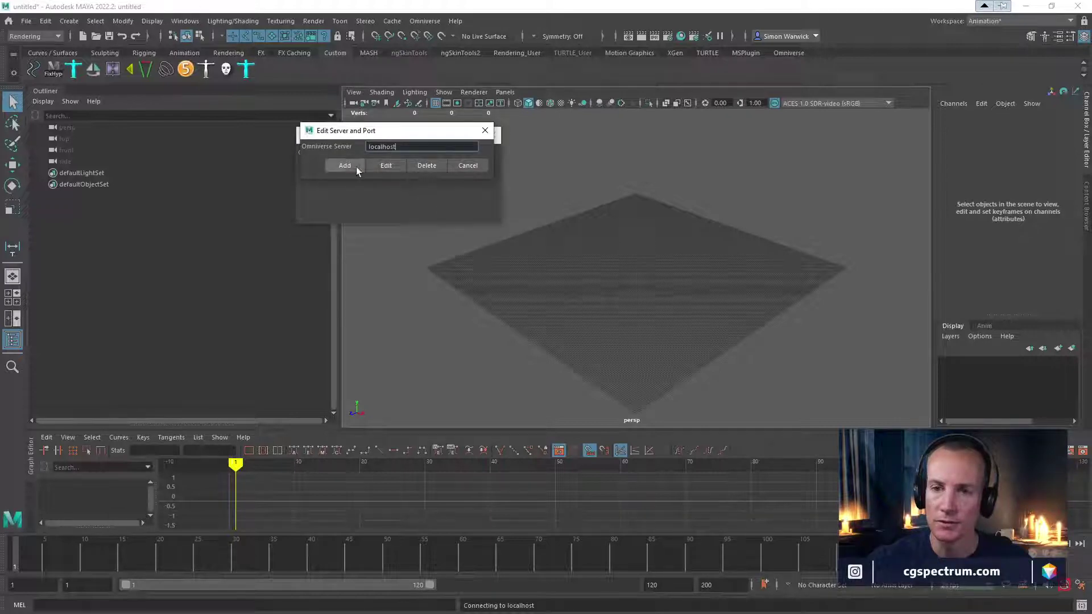
pyautogui.click(397, 164)
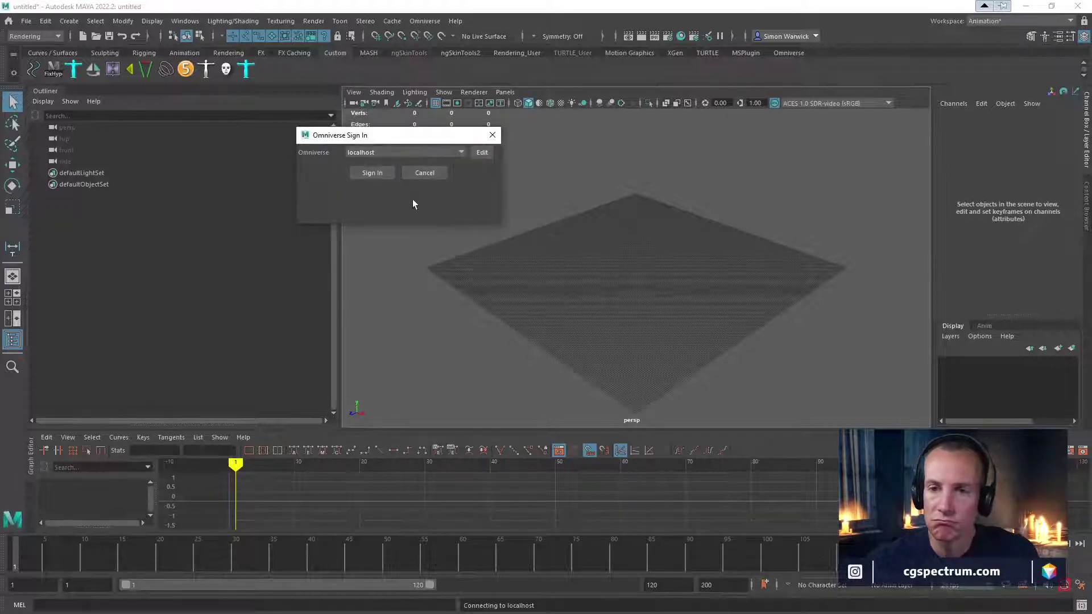
pyautogui.click(378, 173)
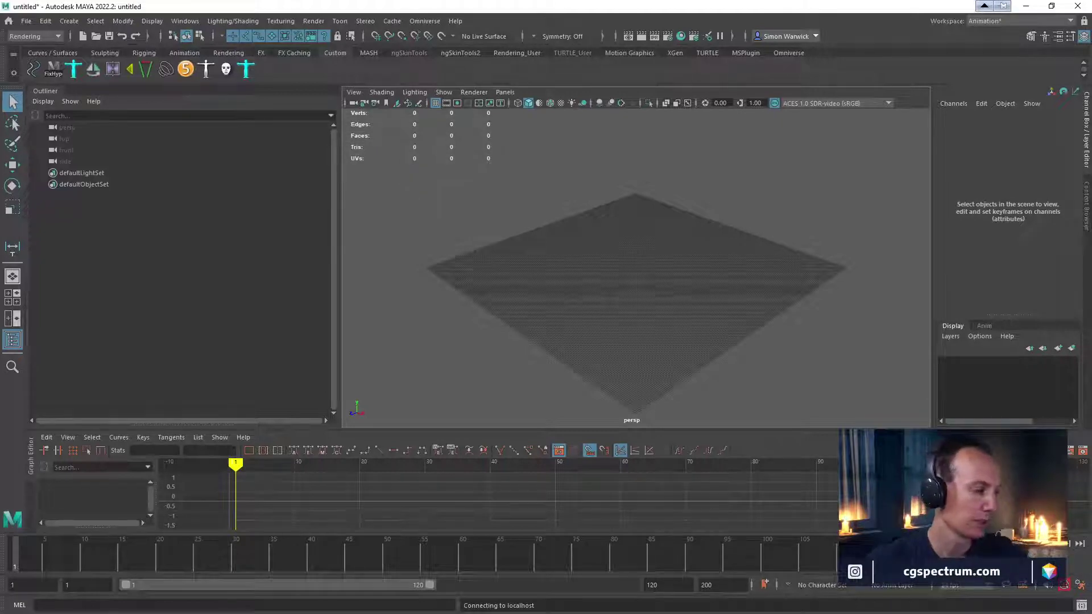
pyautogui.click(1081, 605)
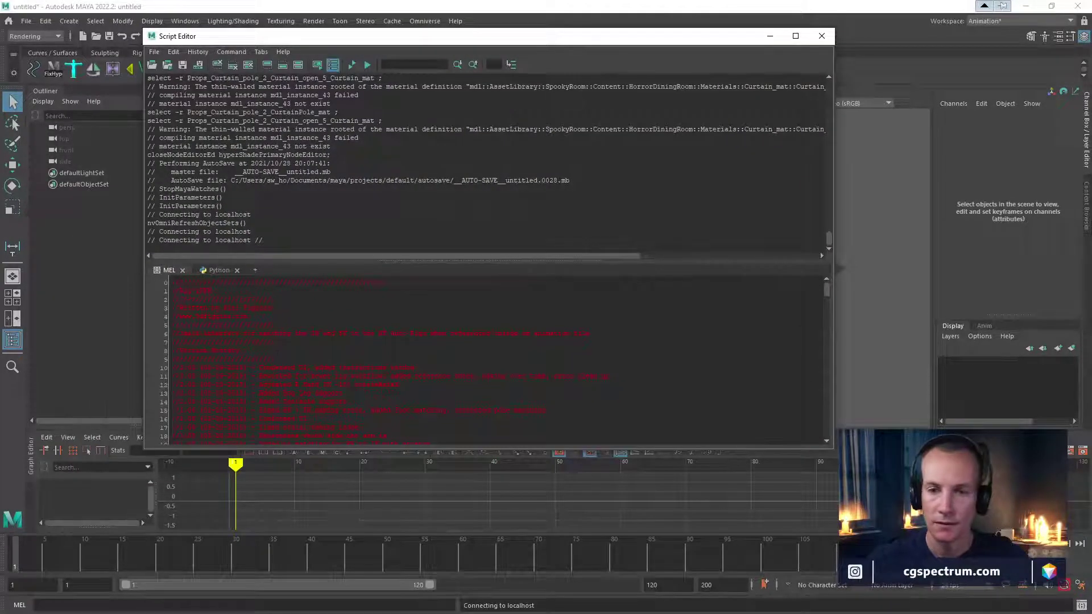
pyautogui.click(821, 36)
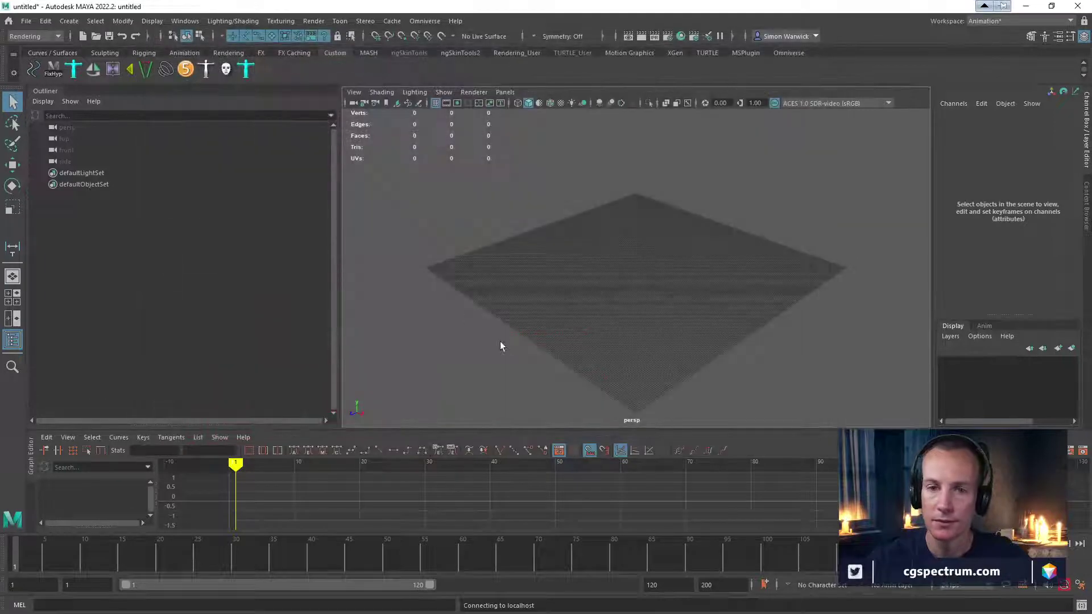
# Enable auto sign in on startup in the Omniverse settings and apply the change
pyautogui.click(424, 21)
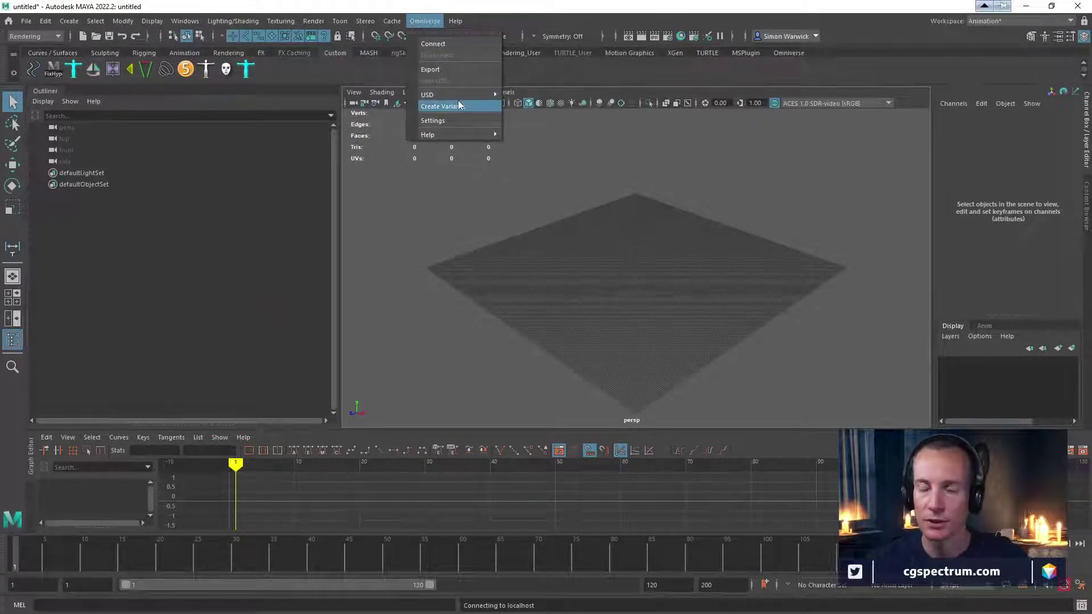
pyautogui.click(460, 119)
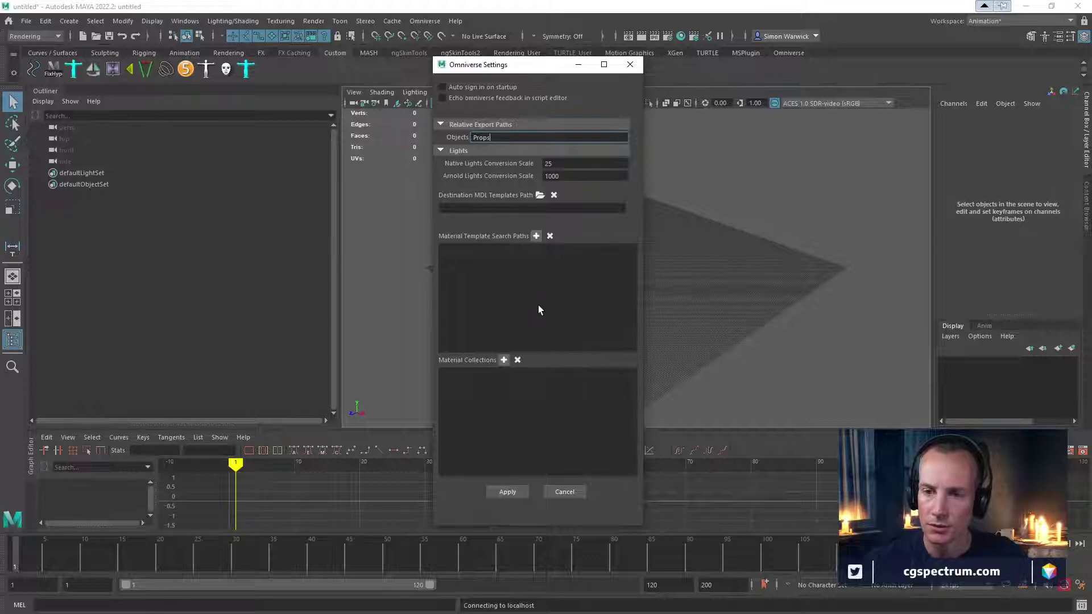
pyautogui.click(493, 87)
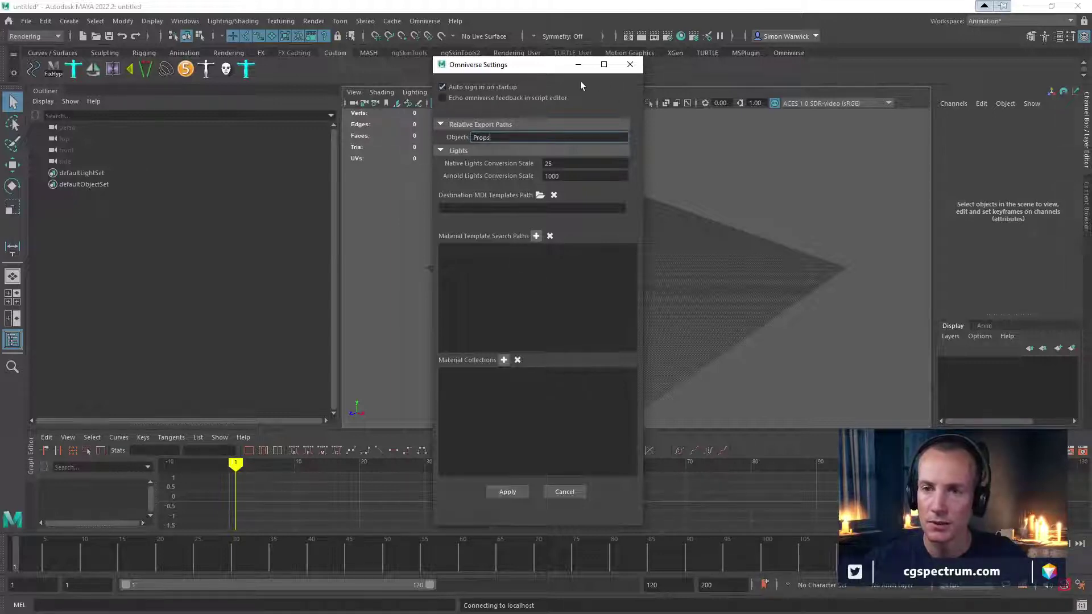
pyautogui.click(507, 492)
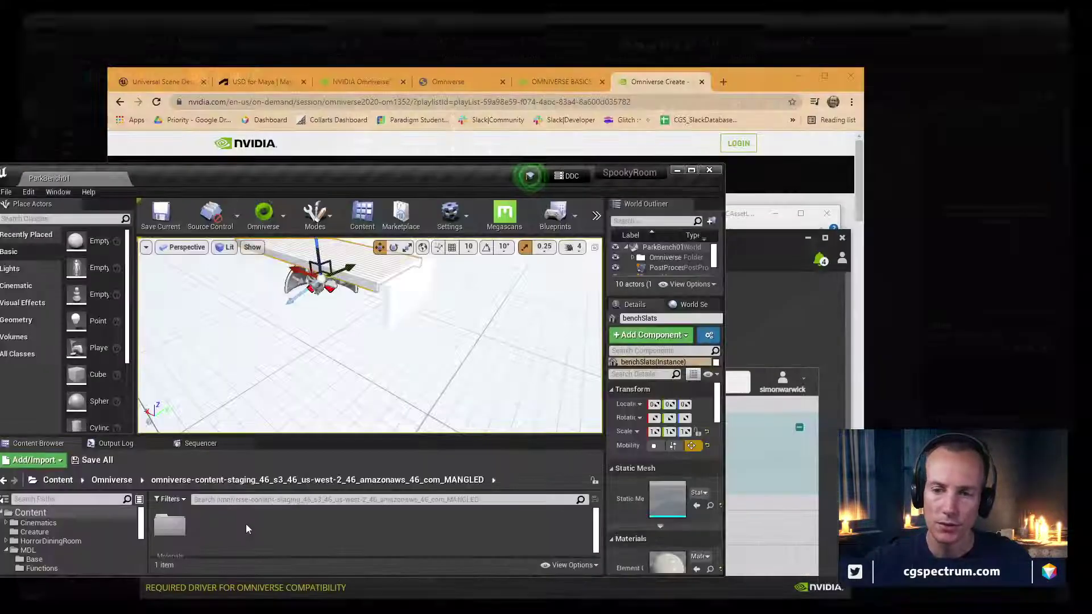
# Switch to the Unreal Editor, enable Omniverse Live Edit with a testing checkpoint comment and stage reload, and maximize the editor window
pyautogui.moveTo(275, 178); pyautogui.dragTo(566, 90)
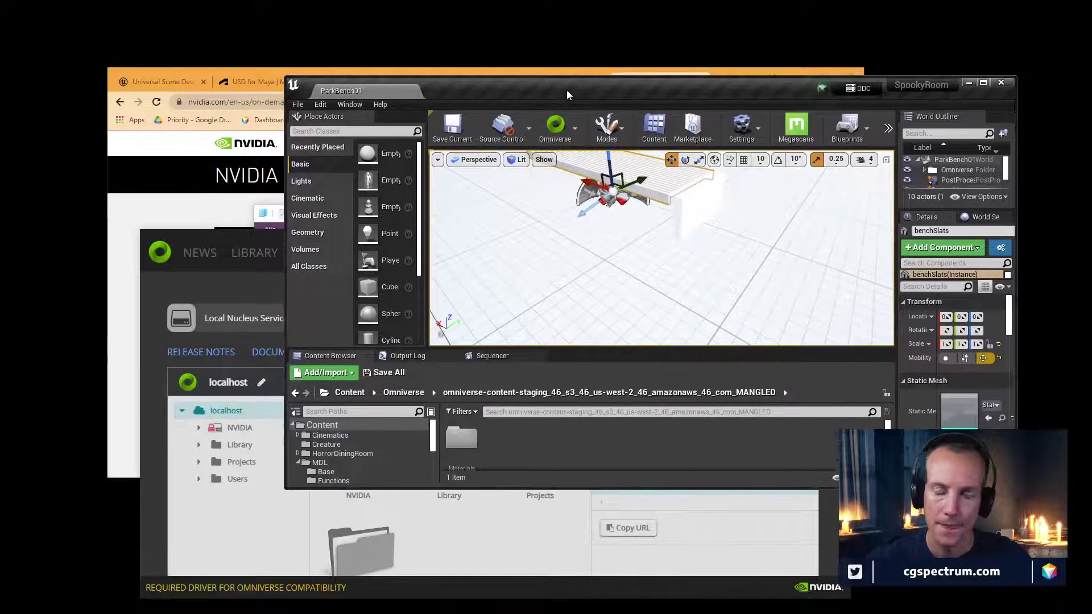
pyautogui.click(575, 127)
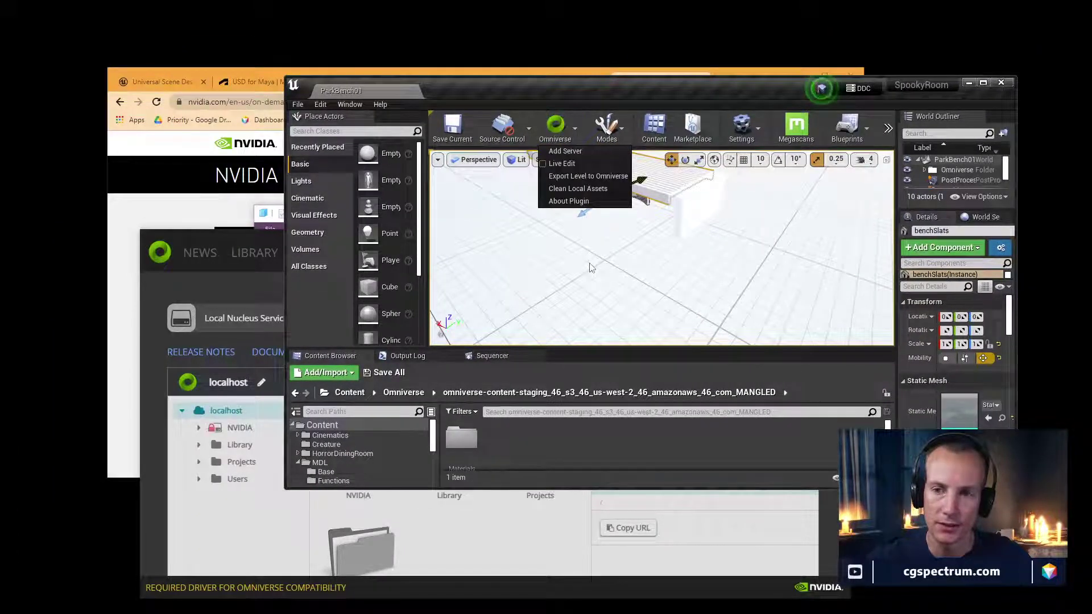
pyautogui.click(563, 163)
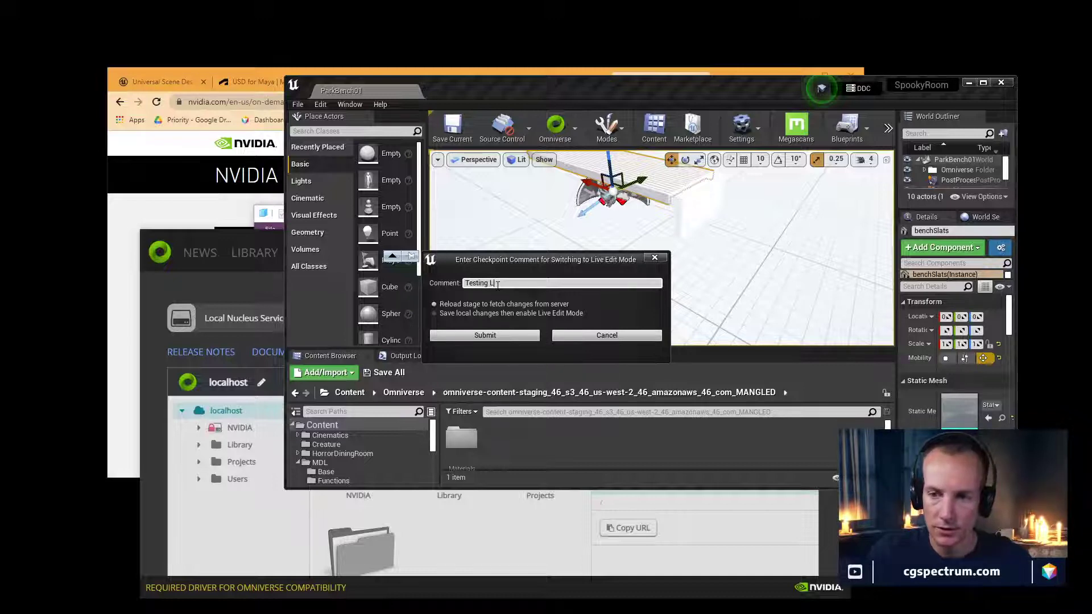
pyautogui.click(495, 337)
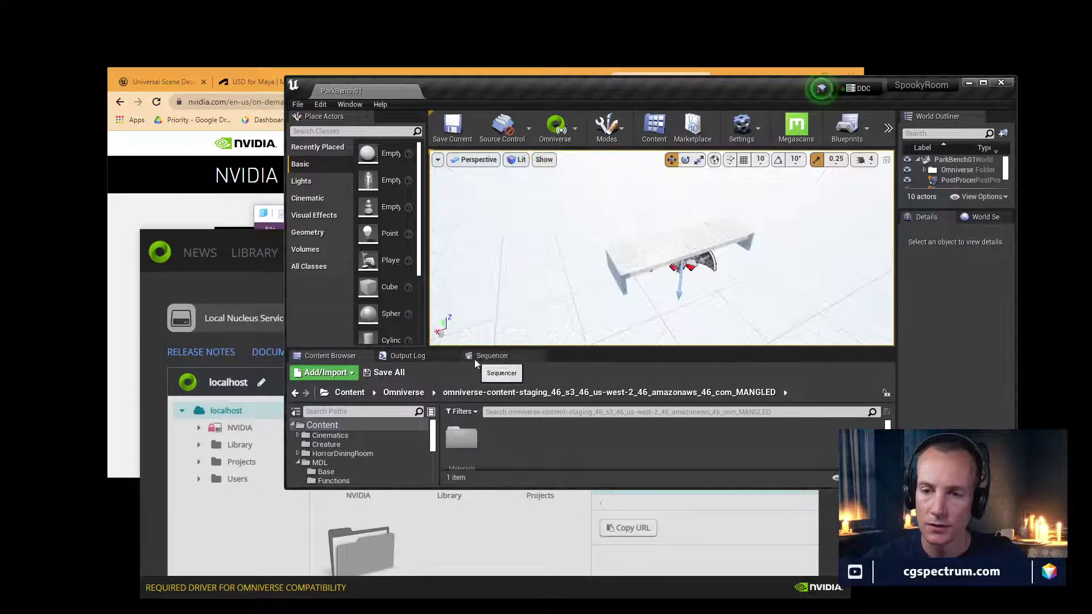
pyautogui.doubleClick(623, 91)
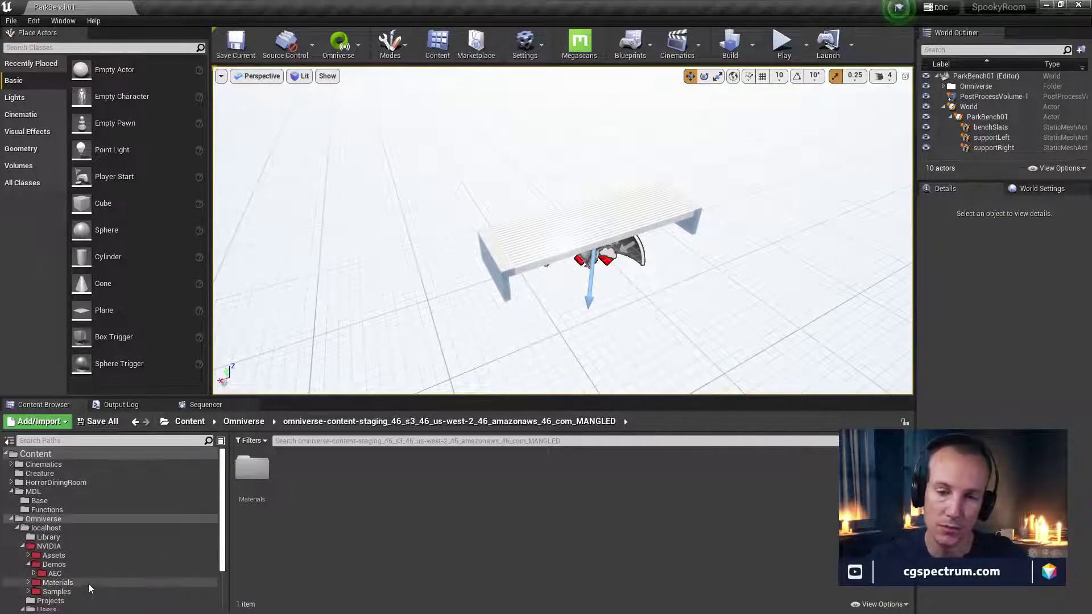
# Try to move the benchSlats mesh away from its supports, dismiss the error dialog, and undo the move
pyautogui.click(531, 246)
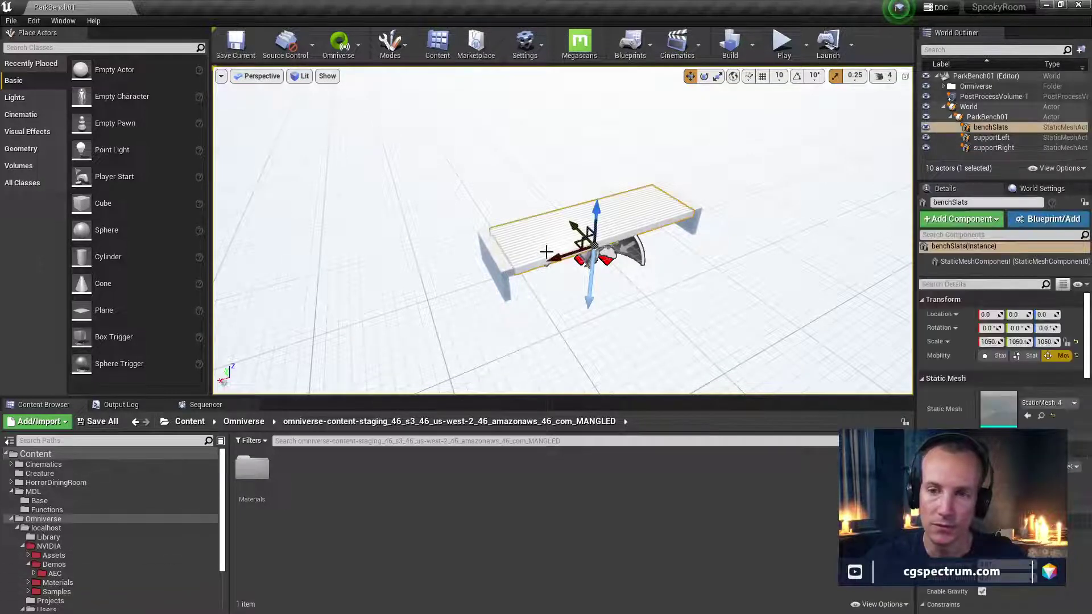
pyautogui.moveTo(584, 211); pyautogui.dragTo(540, 165)
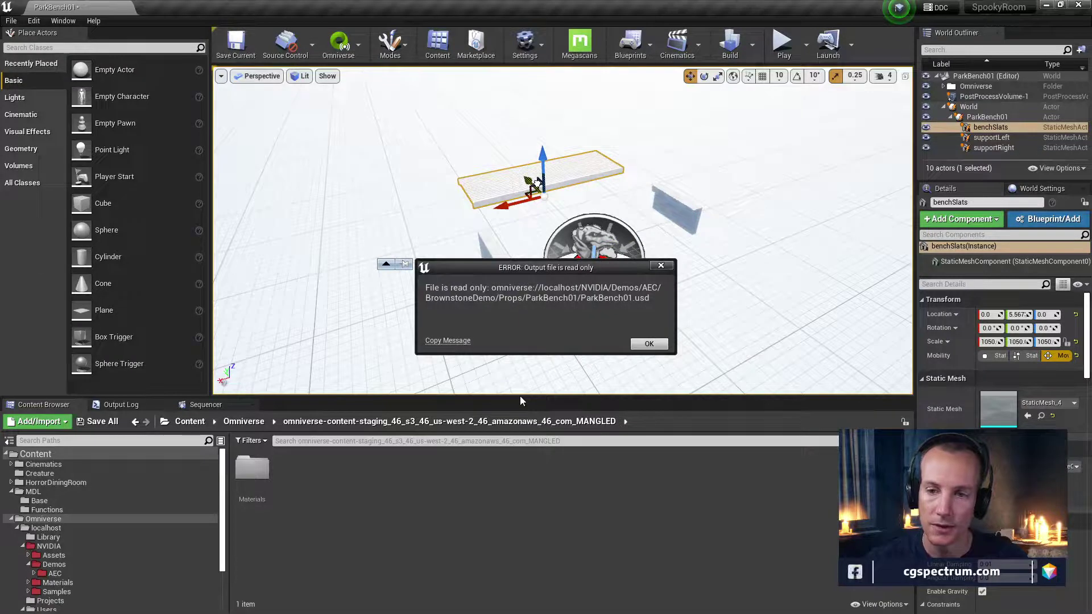
pyautogui.click(649, 344)
pyautogui.scroll(-3, 143, 529)
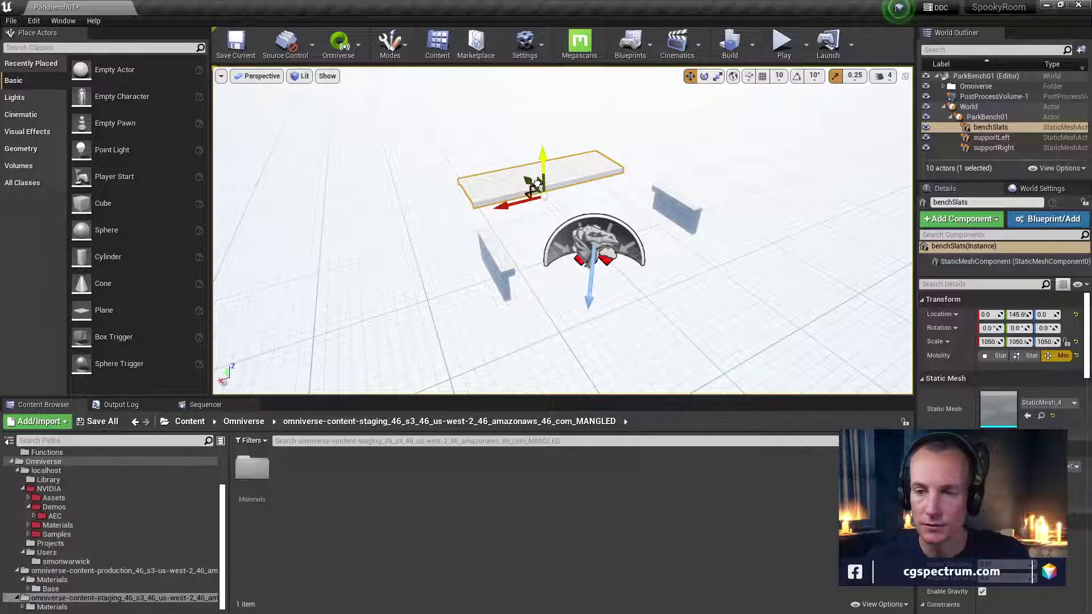
pyautogui.hotkey('ctrl', 'z')
pyautogui.press('Escape')
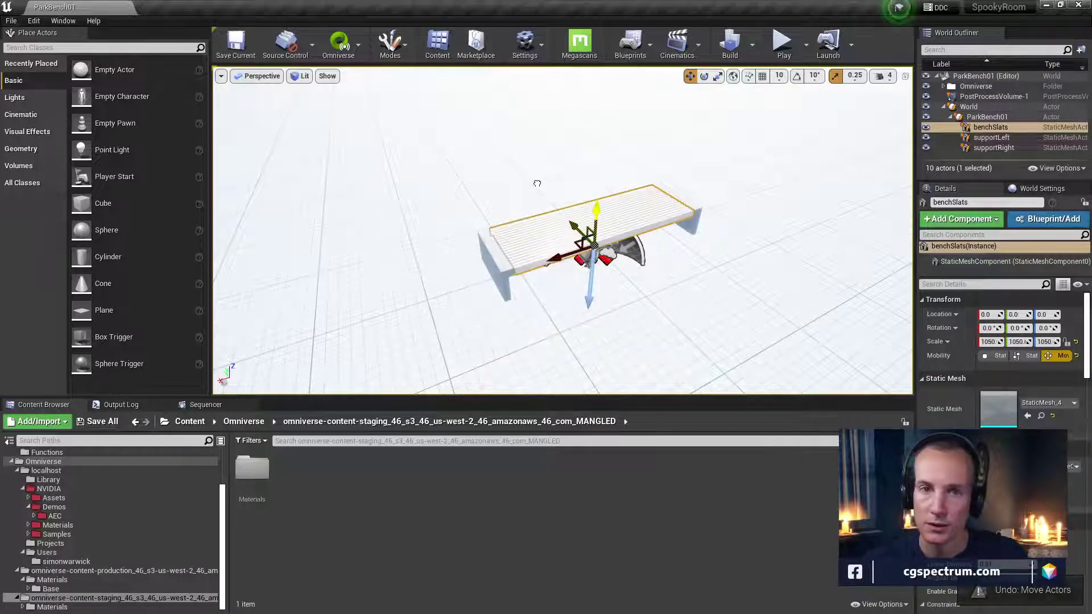
# Duplicate the ParkBench01 USD asset in its folder under AEC > BrownstoneDemo > Props, accepting the default name
pyautogui.doubleClick(54, 517)
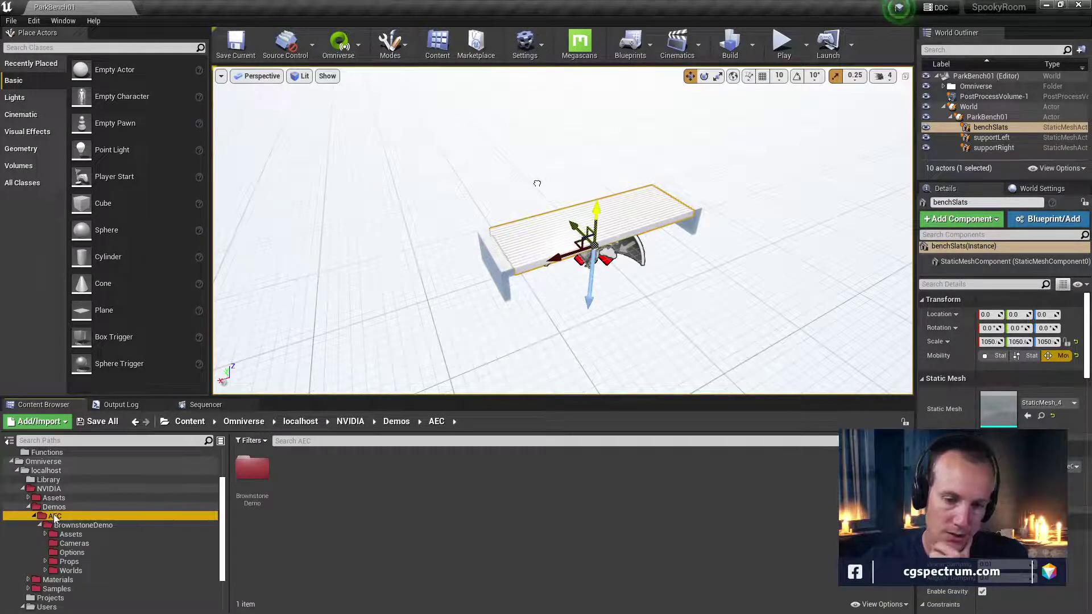
pyautogui.click(71, 563)
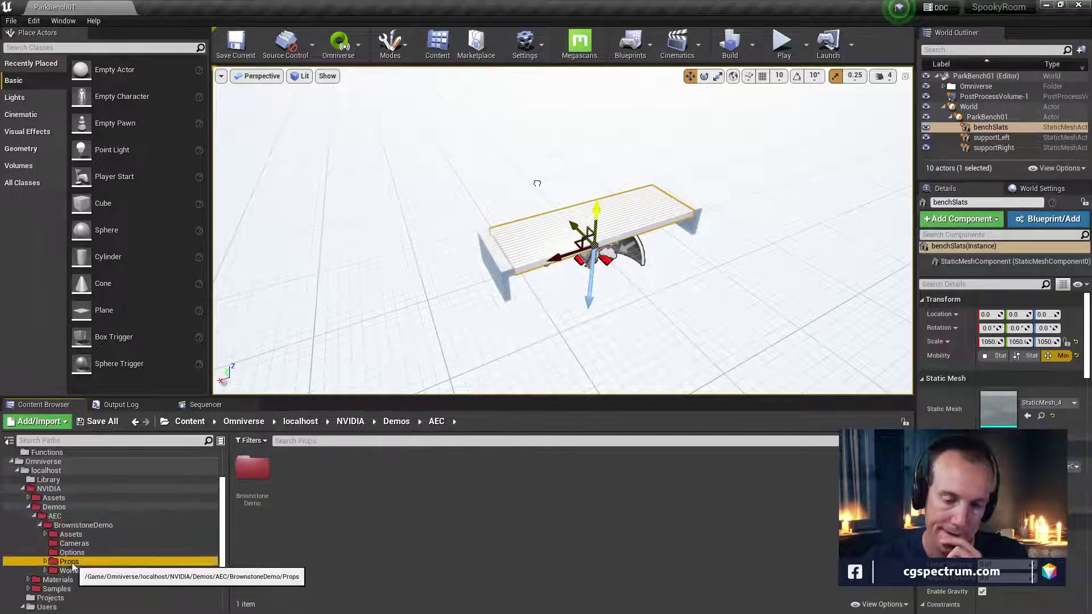
pyautogui.doubleClick(71, 563)
pyautogui.scroll(-2, 85, 557)
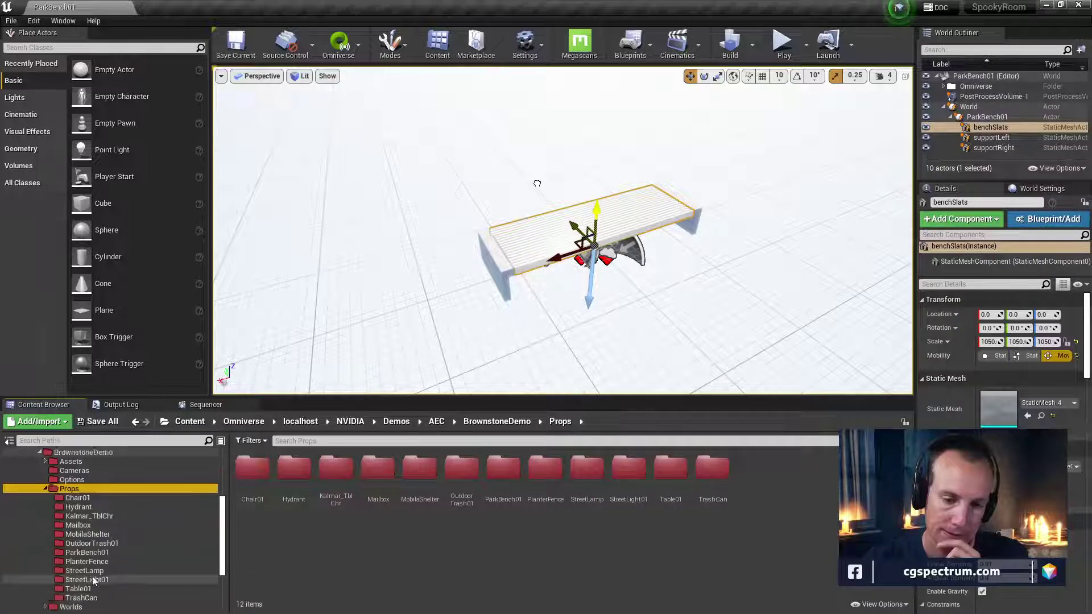
pyautogui.scroll(-1, 93, 581)
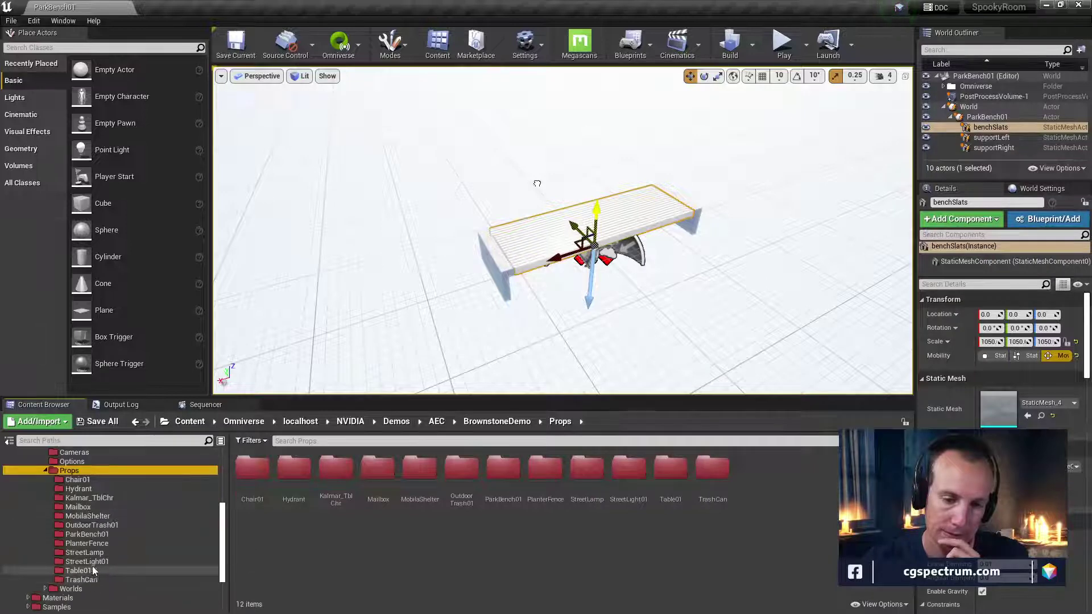
pyautogui.click(98, 535)
pyautogui.rightClick(252, 462)
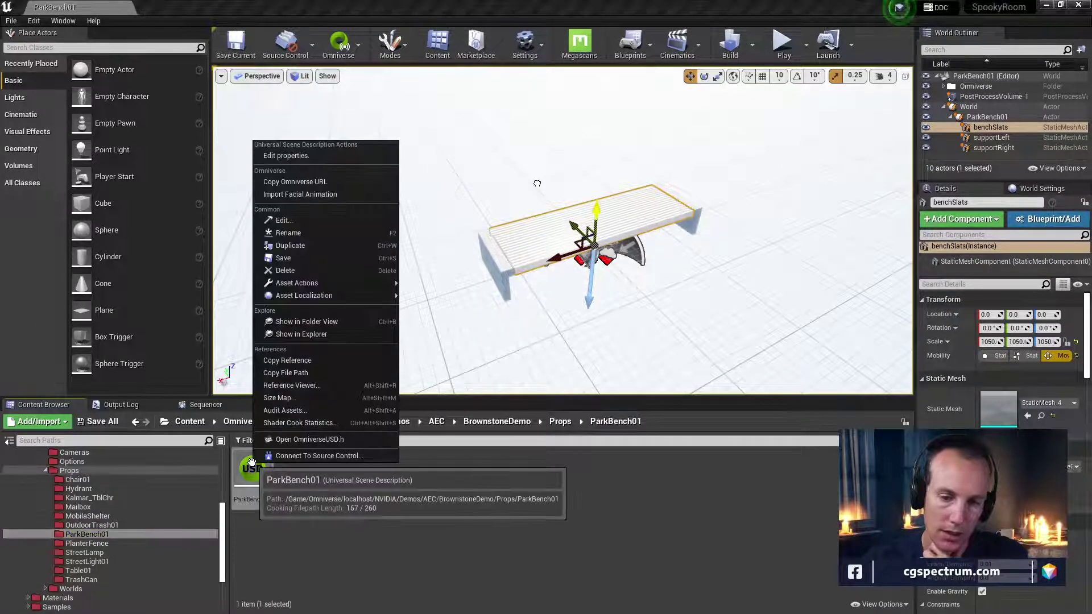
pyautogui.click(329, 245)
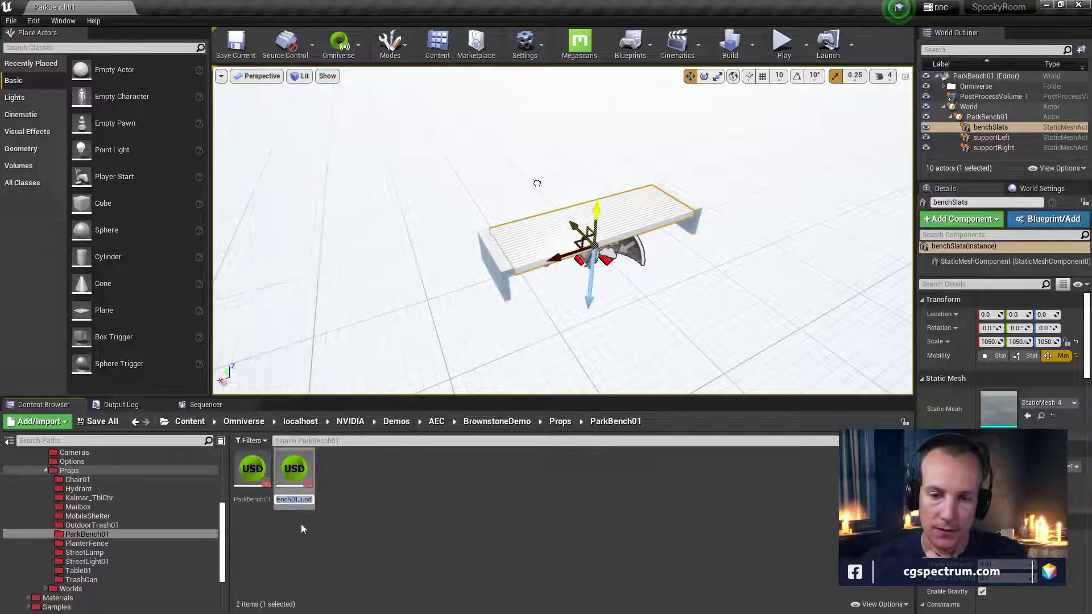
pyautogui.press('Return')
# Move the duplicated park bench USD asset into the localhost Library folder and open that folder
pyautogui.moveTo(223, 549); pyautogui.dragTo(59, 540)
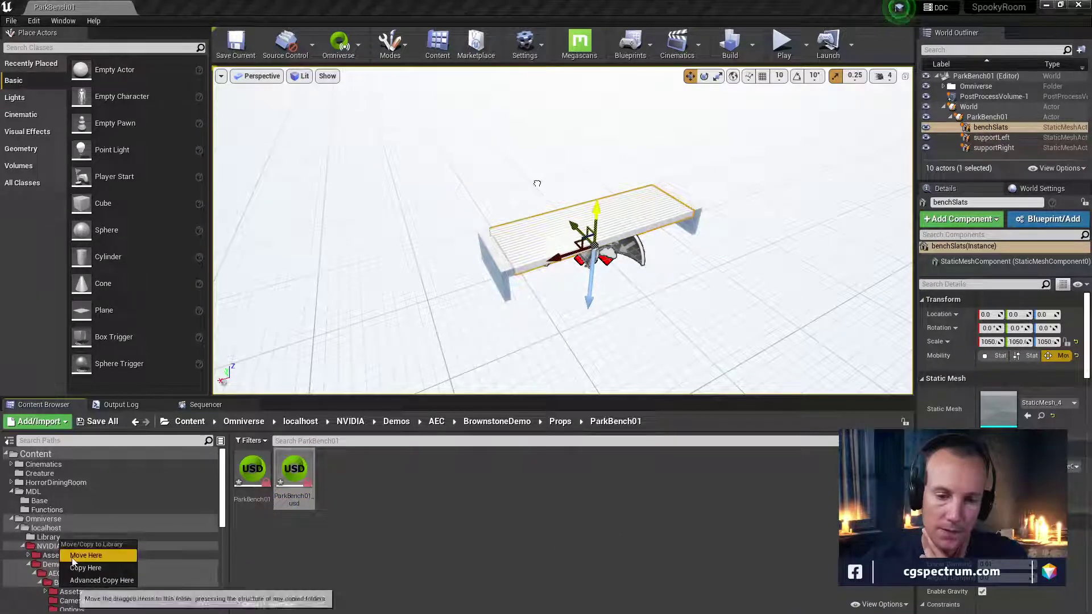
pyautogui.click(73, 556)
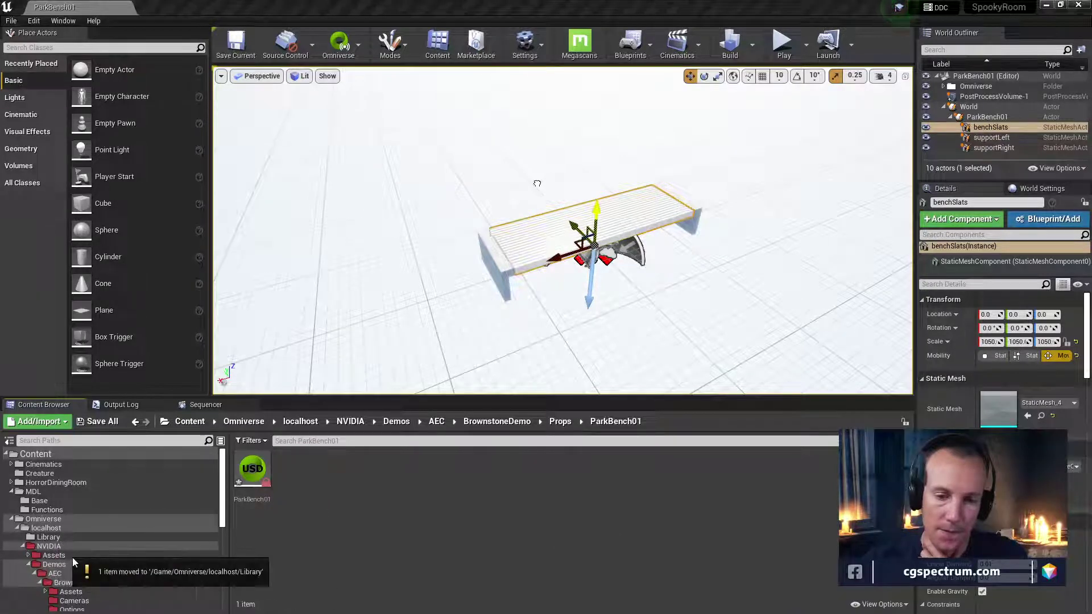
pyautogui.click(51, 538)
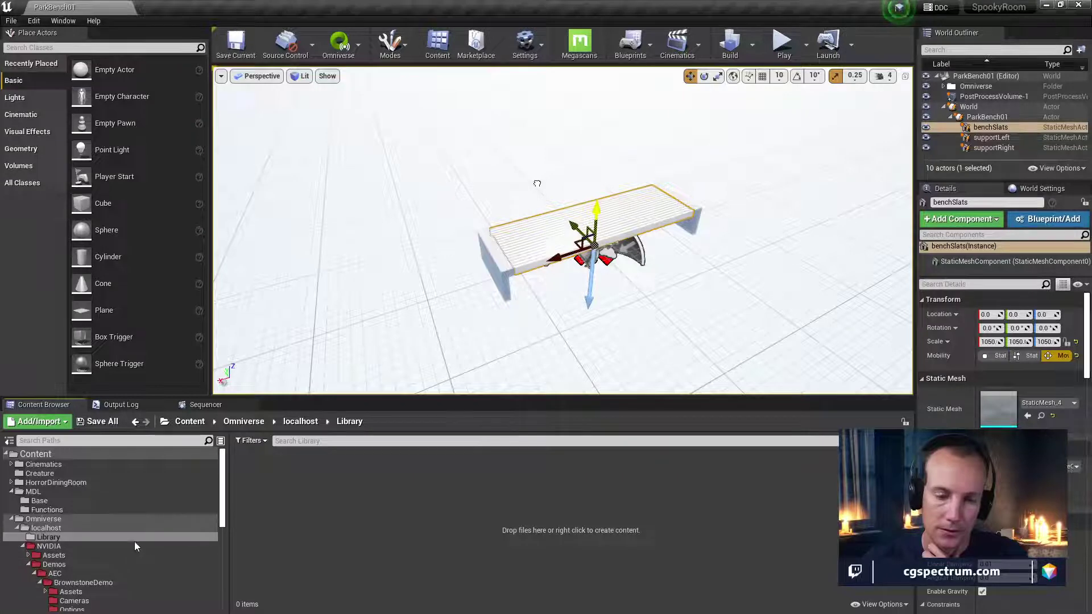
pyautogui.scroll(-1, 65, 536)
pyautogui.click(45, 510)
pyautogui.click(51, 520)
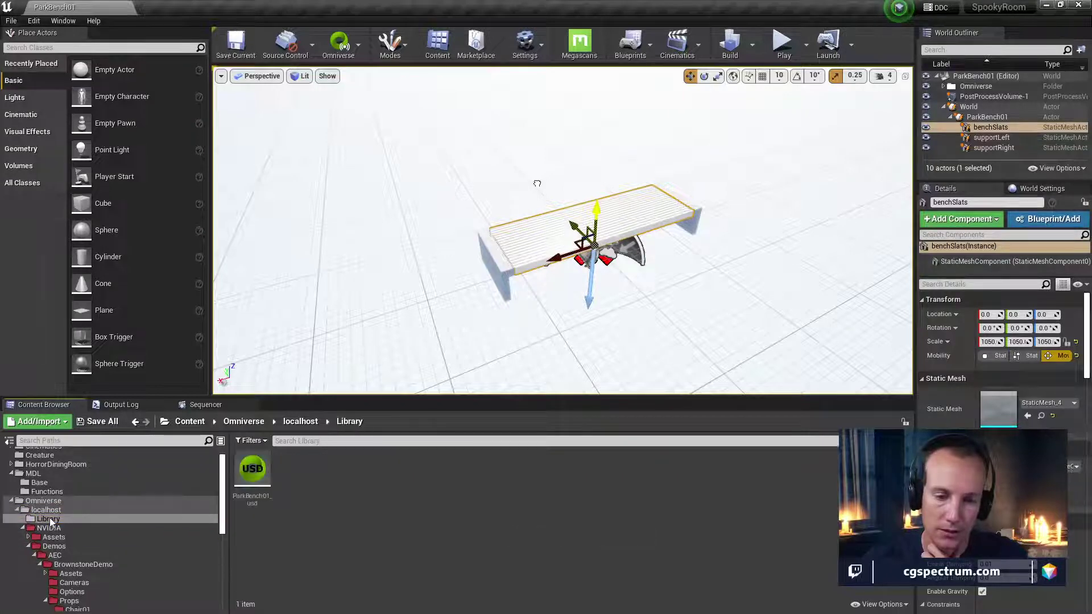
# Rename the park bench USD copy in the Library folder as My_ParkBench01_usd
pyautogui.click(264, 474)
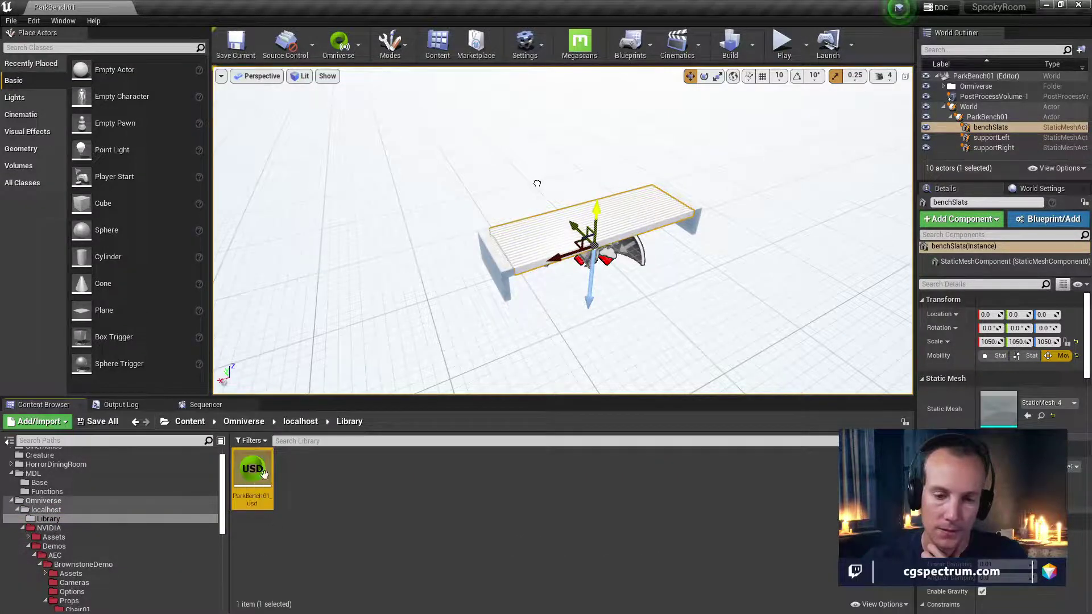
pyautogui.rightClick(264, 474)
pyautogui.press('Escape')
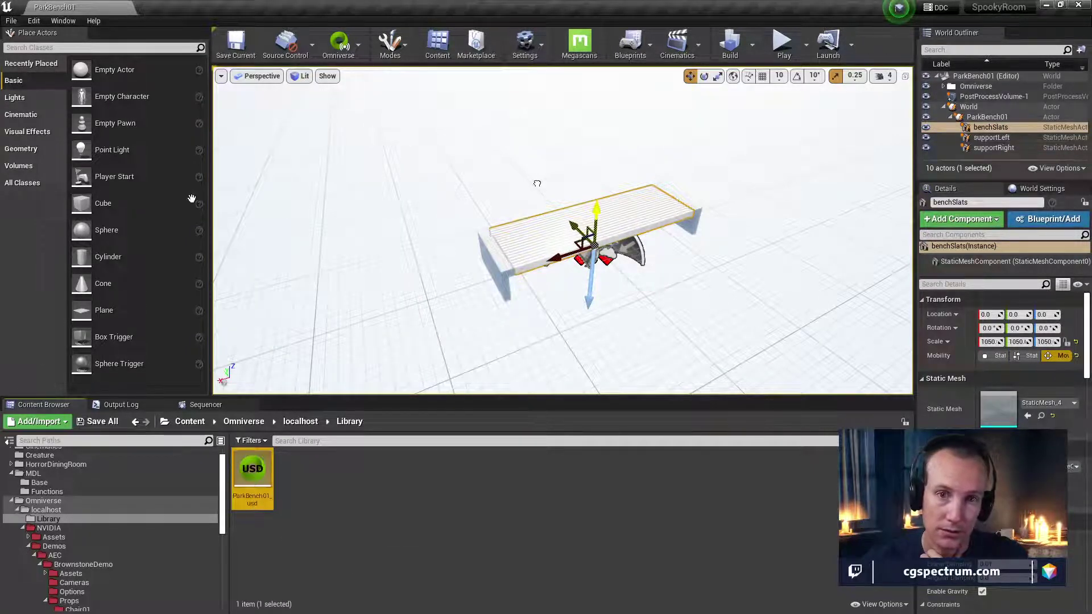
pyautogui.rightClick(257, 477)
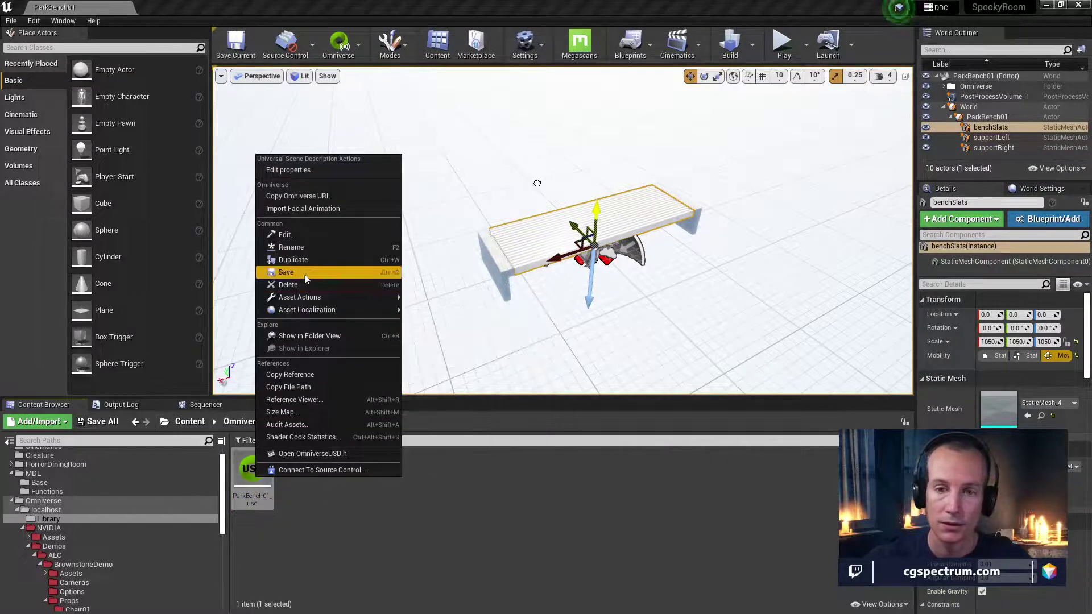
pyautogui.click(291, 247)
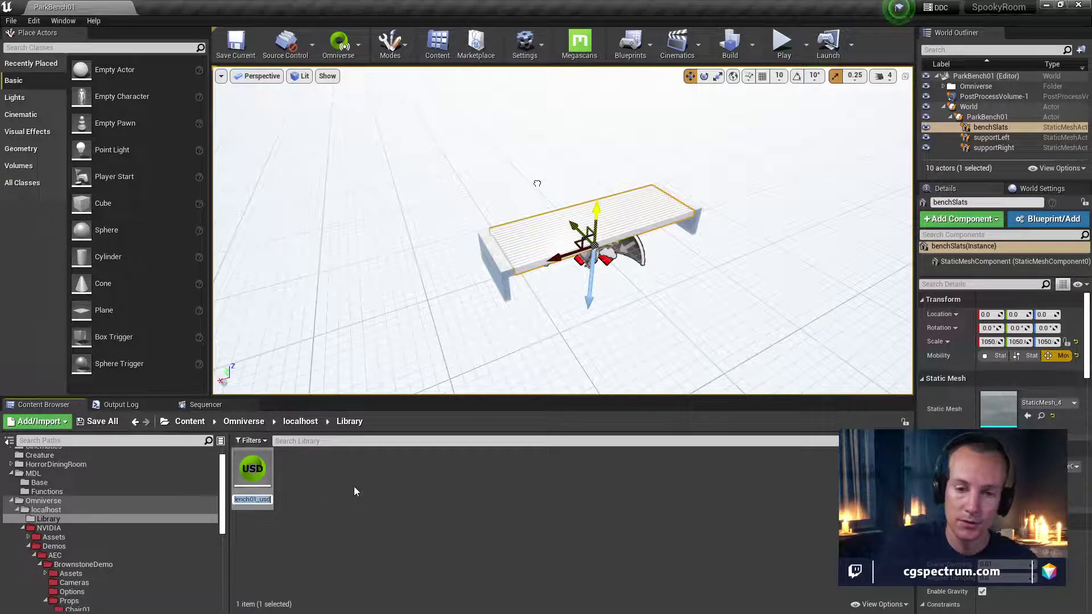
pyautogui.write('My_ParkBen')
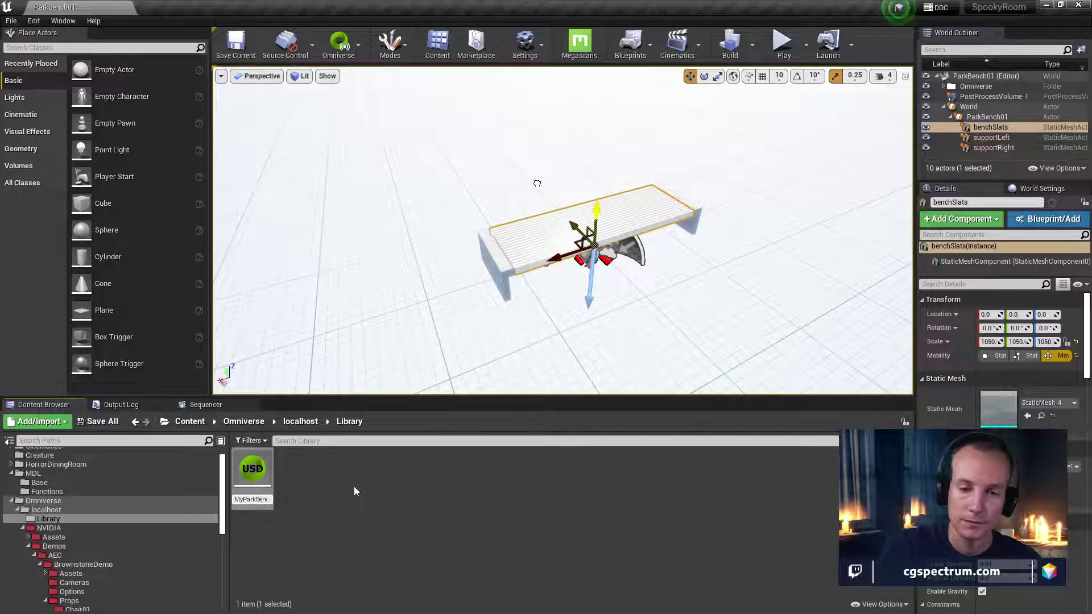
pyautogui.write('ch01_usd')
pyautogui.press('Return')
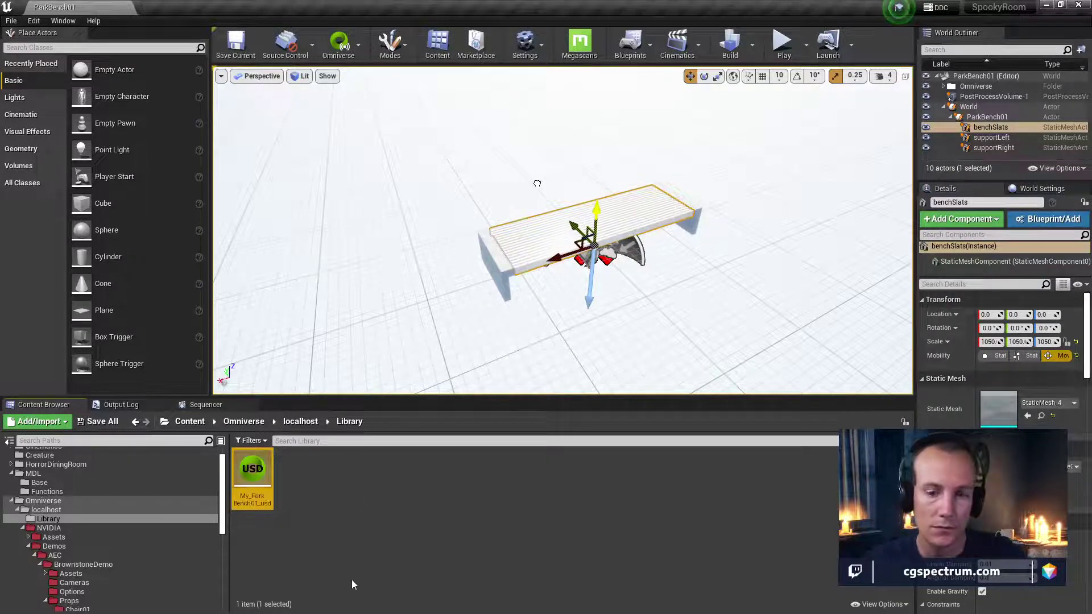
# Open the My_ParkBench01_usd stage and move the benchSlats mesh about 115 units along Y, away from its supports
pyautogui.click(342, 546)
pyautogui.doubleClick(252, 469)
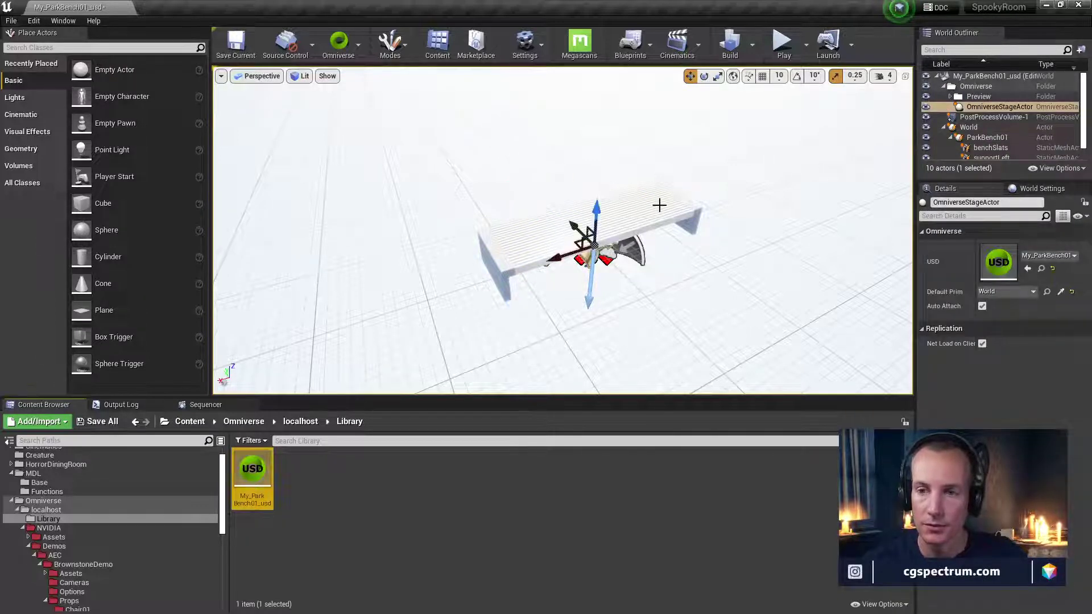
pyautogui.click(617, 204)
pyautogui.moveTo(577, 233); pyautogui.dragTo(507, 187)
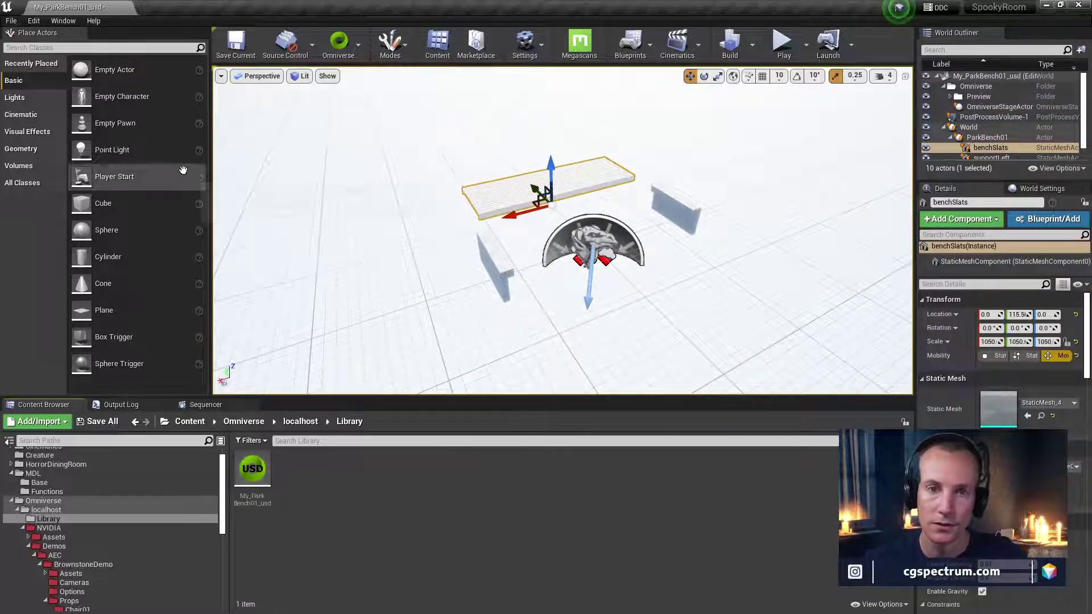
# Save all modified content, storing the level as MyBench_Map in the Omniverse > localhost > Library folder
pyautogui.click(236, 45)
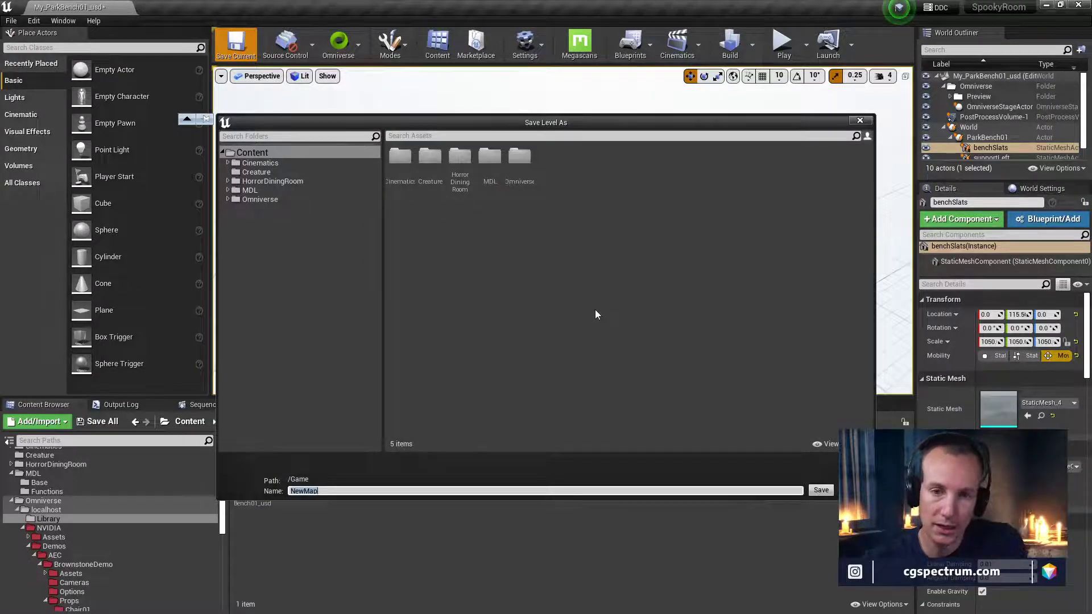
pyautogui.press('Escape')
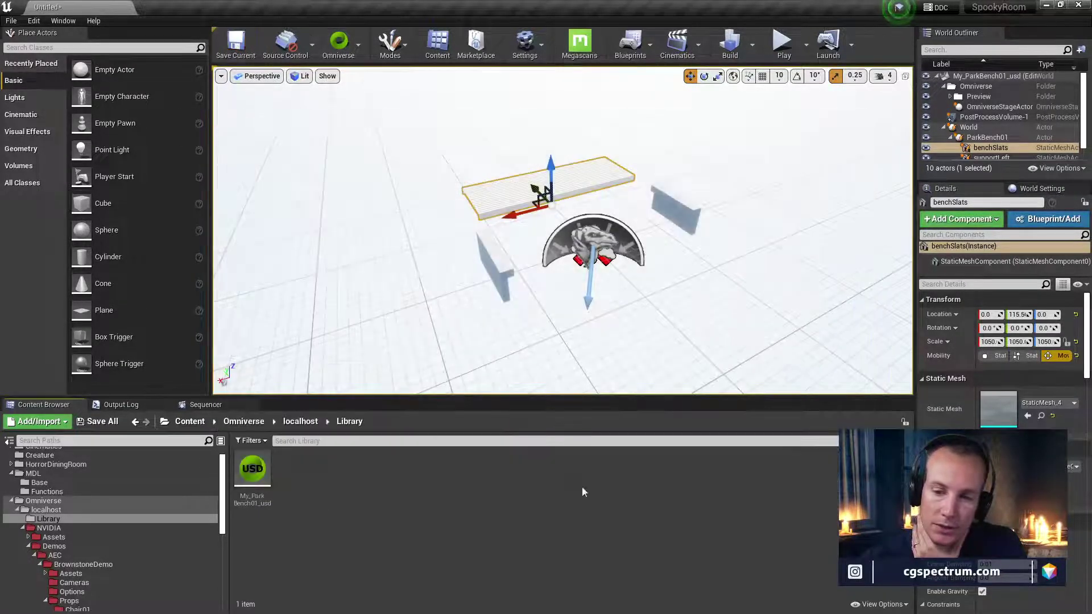
pyautogui.click(97, 421)
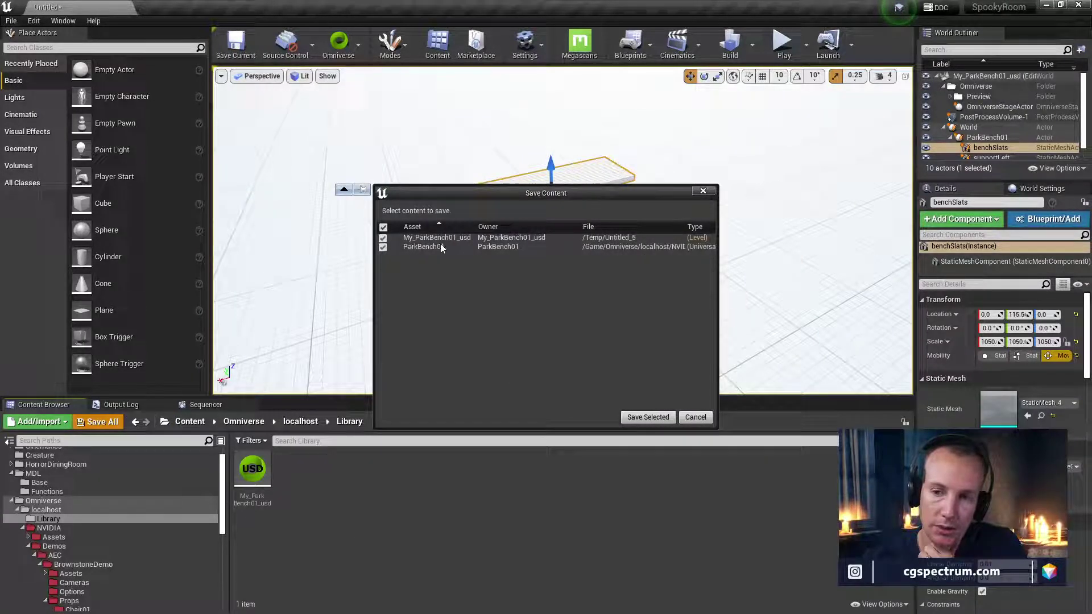
pyautogui.click(648, 417)
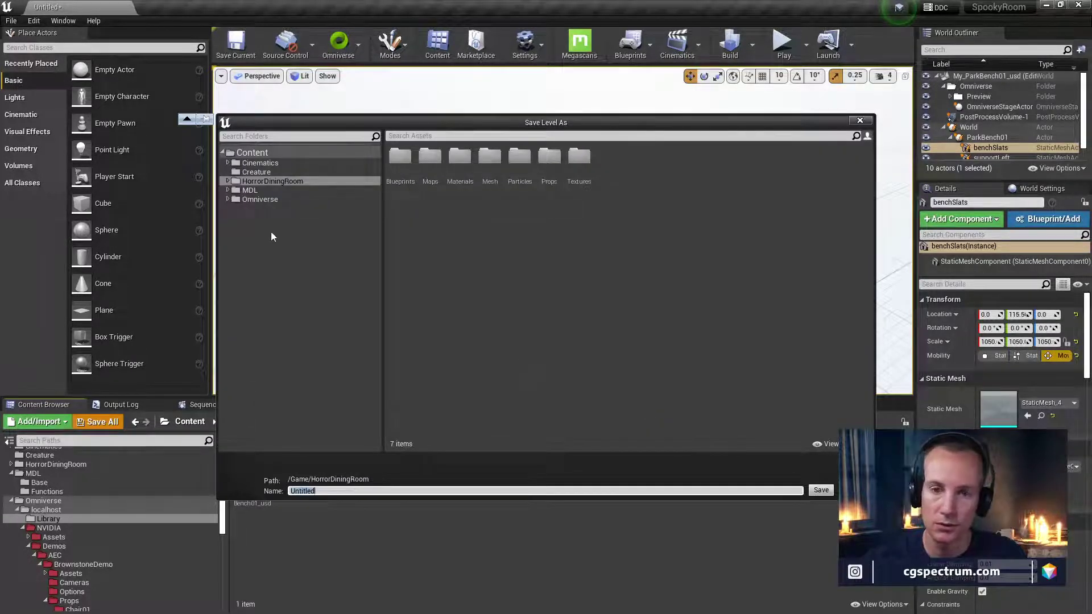
pyautogui.doubleClick(240, 189)
pyautogui.click(254, 200)
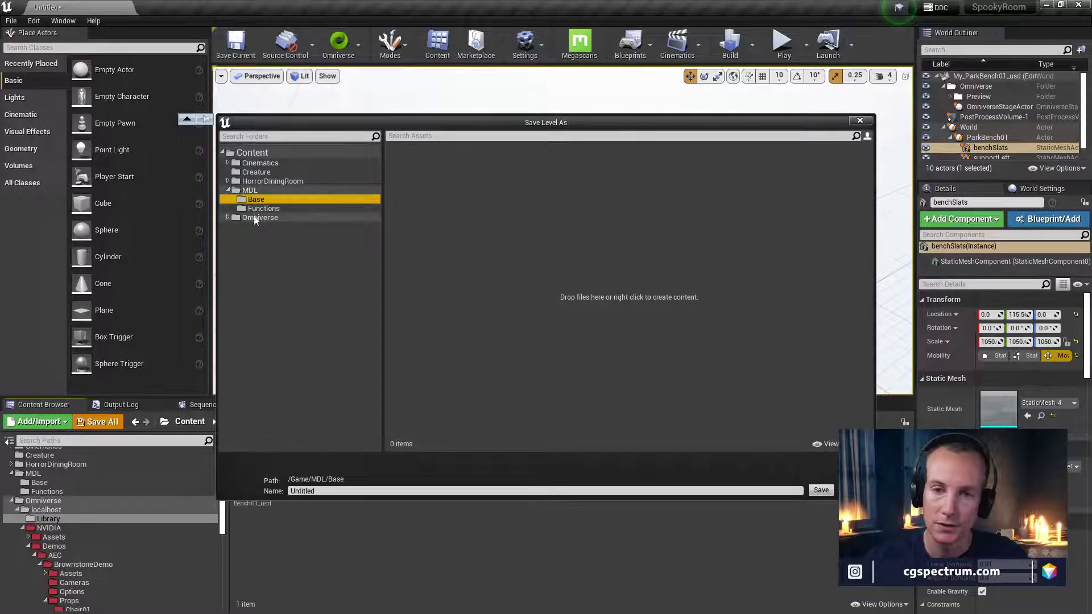
pyautogui.doubleClick(254, 219)
pyautogui.doubleClick(262, 227)
pyautogui.click(265, 236)
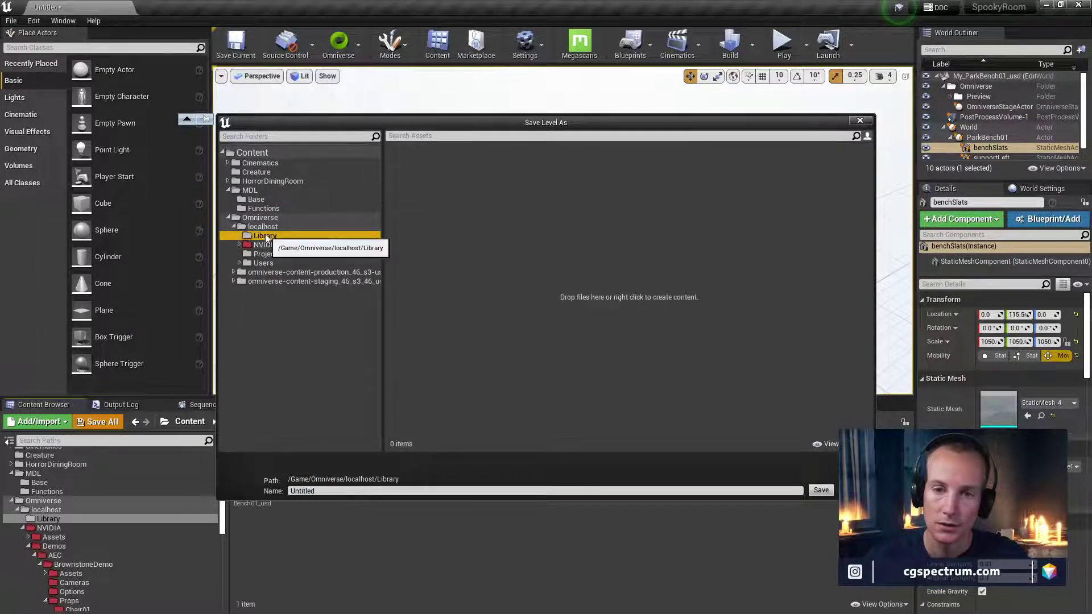
pyautogui.click(333, 491)
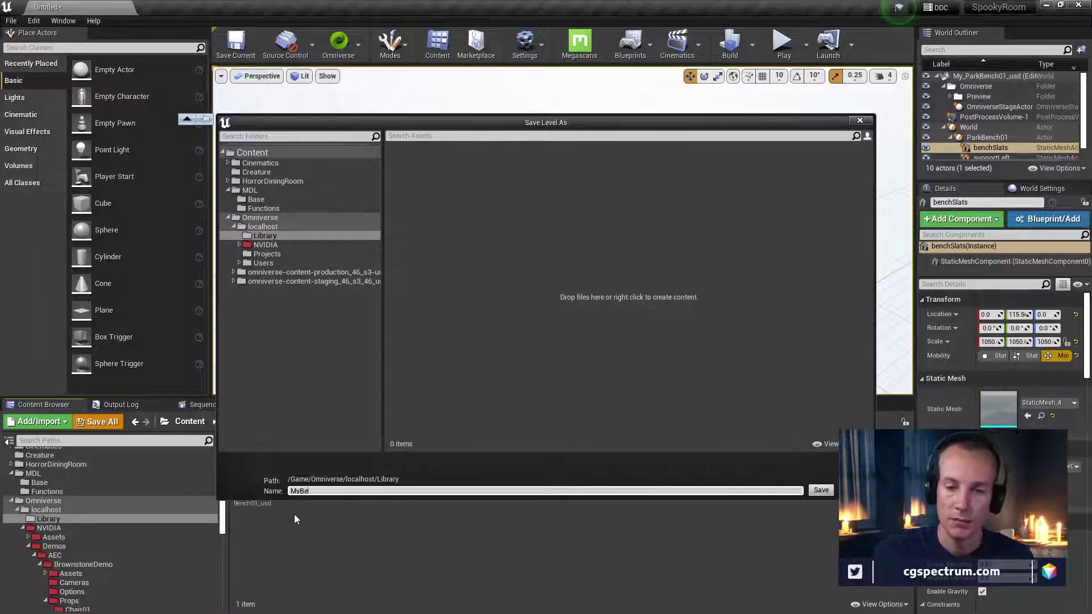
pyautogui.write('MyBench_Map')
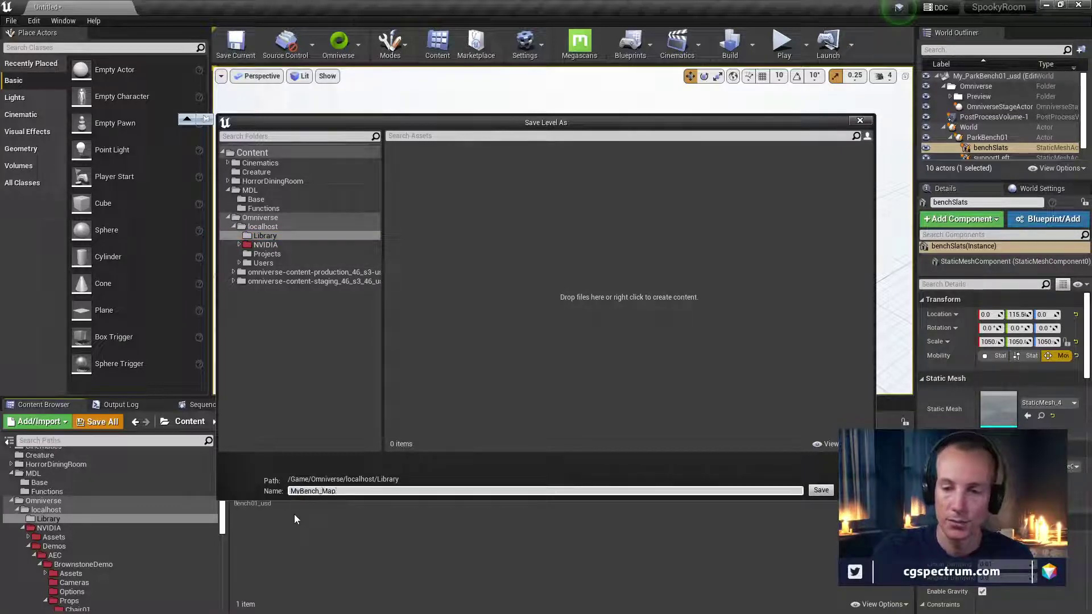
pyautogui.click(822, 491)
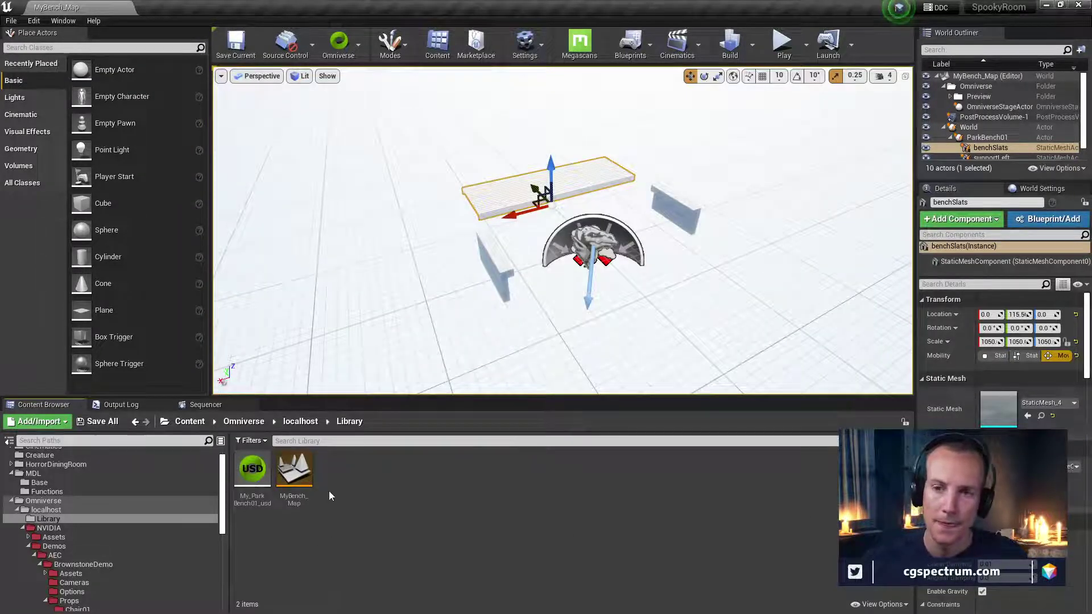
# Enable Omniverse Live Edit for the My_ParkBench01_usd stage with a checkpoint comment and the option to reload the stage from the server
pyautogui.click(252, 478)
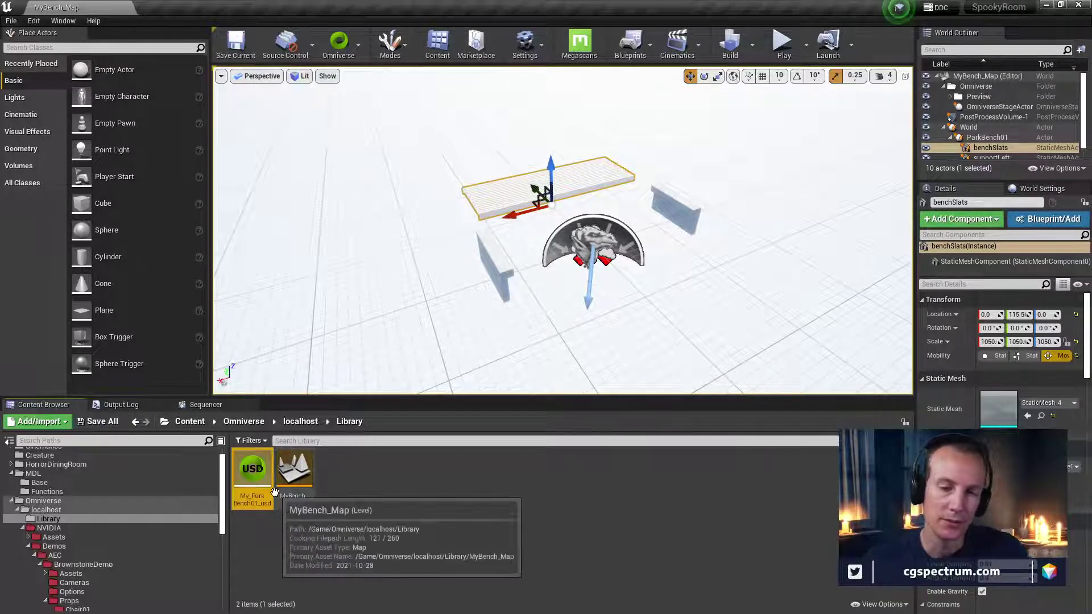
pyautogui.click(358, 44)
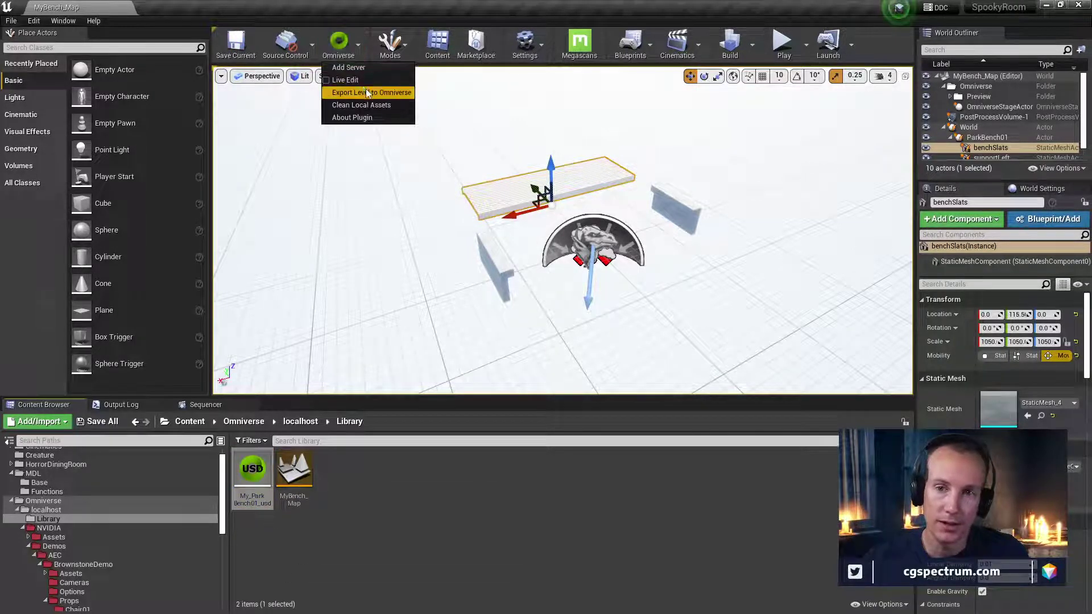
pyautogui.click(344, 79)
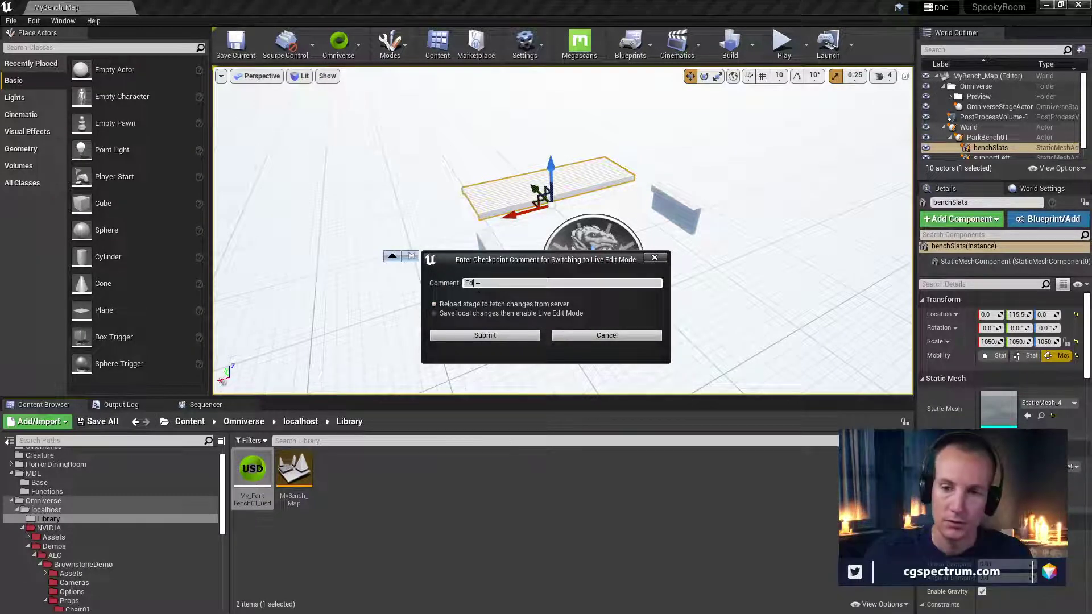
pyautogui.click(483, 337)
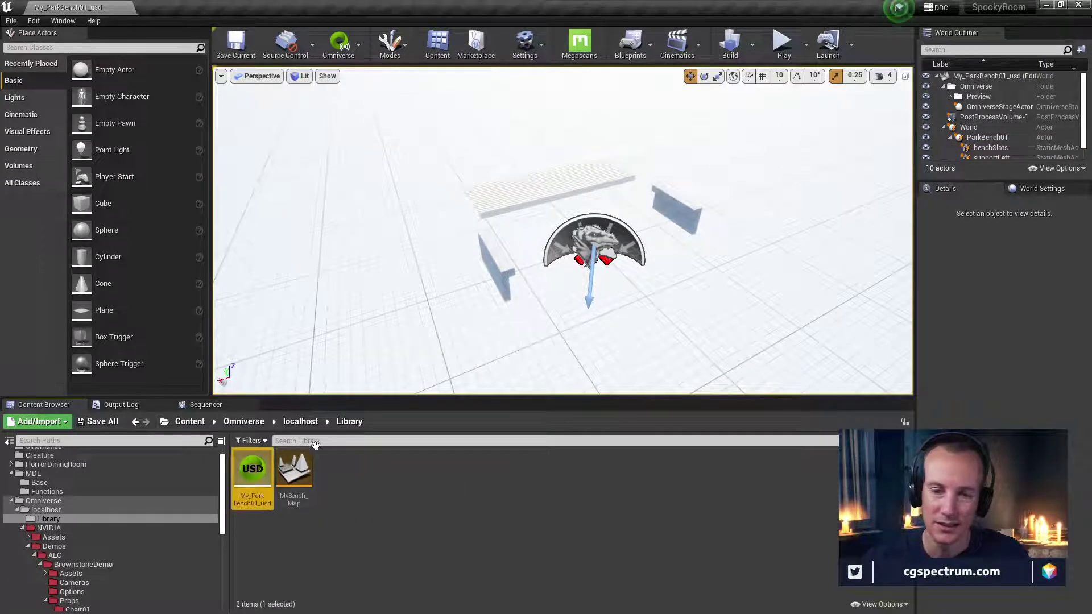
# Try to move the benchSlats mesh slightly along Y to 110 in live mode, and dismiss the error dialog
pyautogui.click(519, 190)
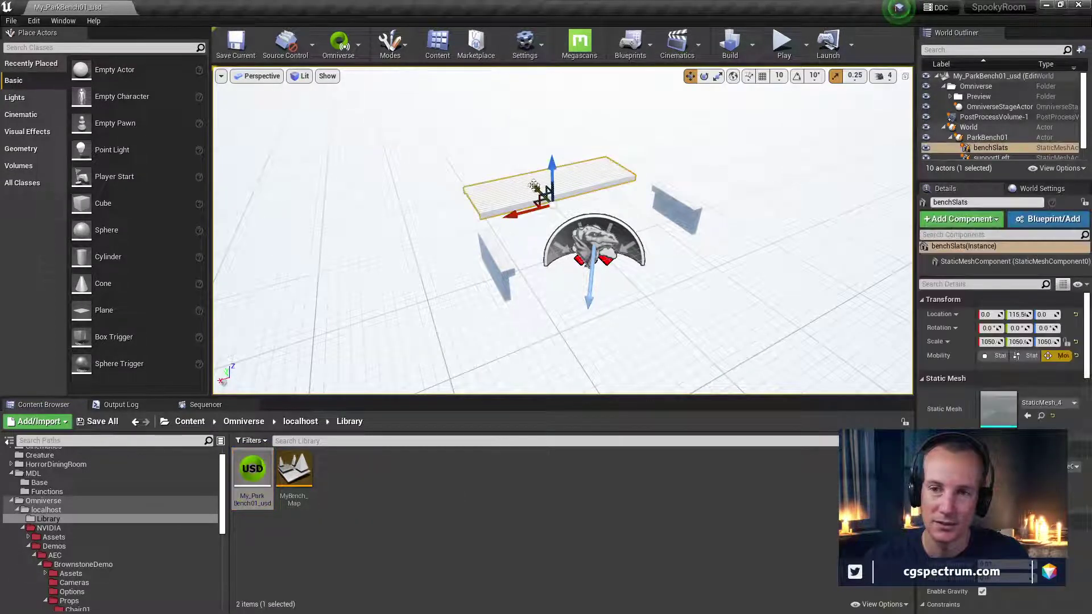
pyautogui.moveTo(533, 186); pyautogui.dragTo(536, 187)
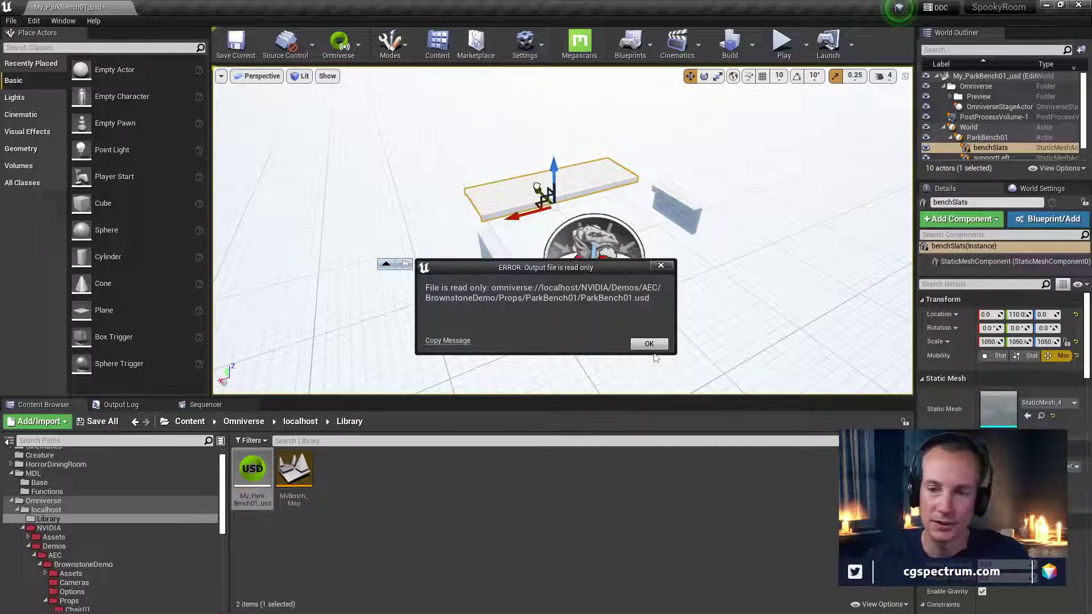
pyautogui.click(655, 347)
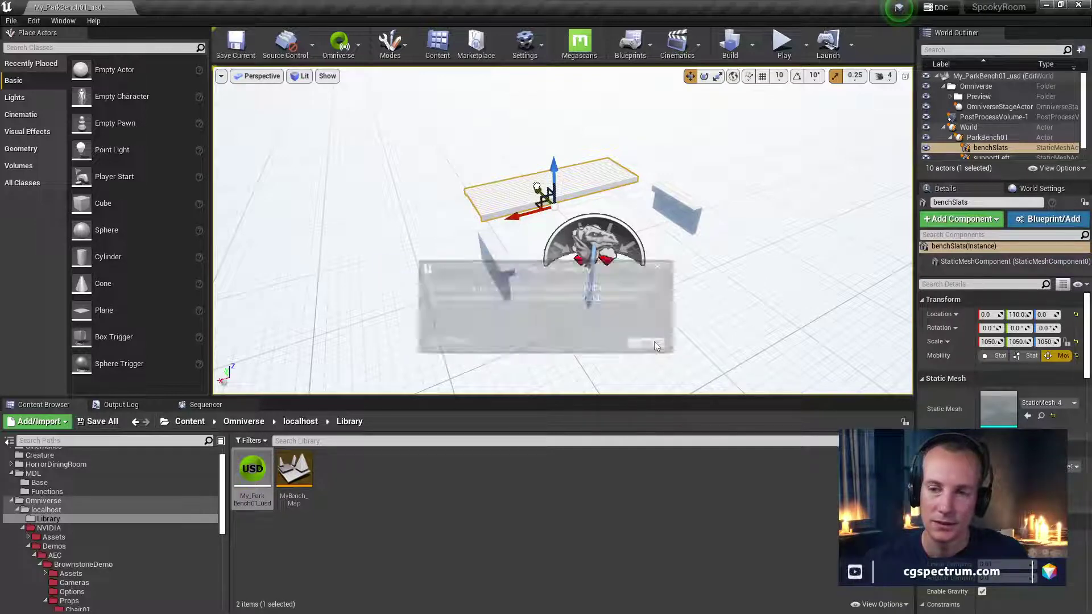
pyautogui.click(648, 345)
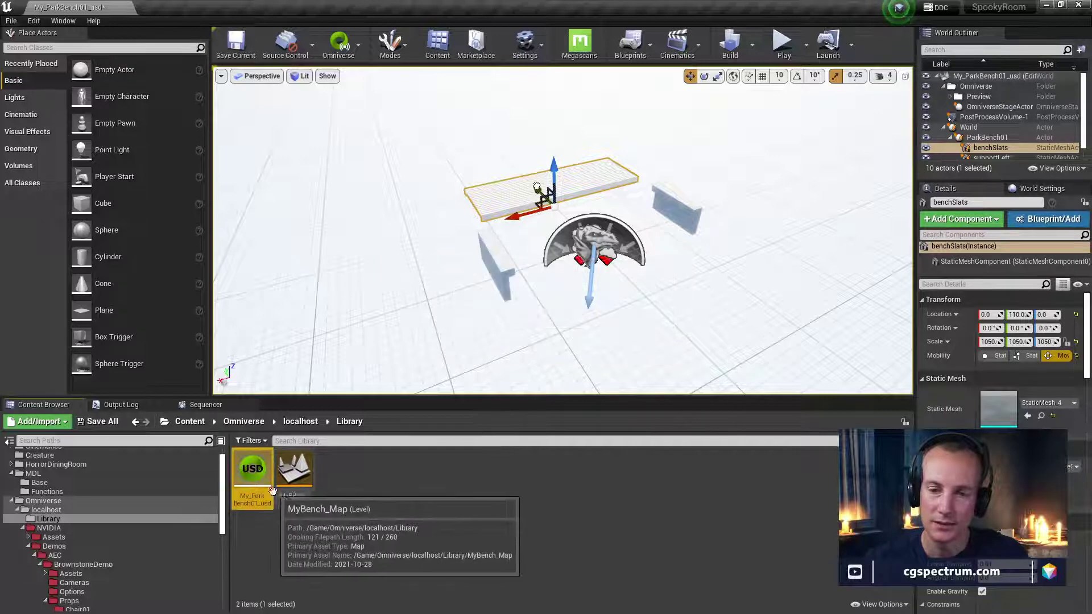
pyautogui.rightClick(266, 478)
pyautogui.click(432, 545)
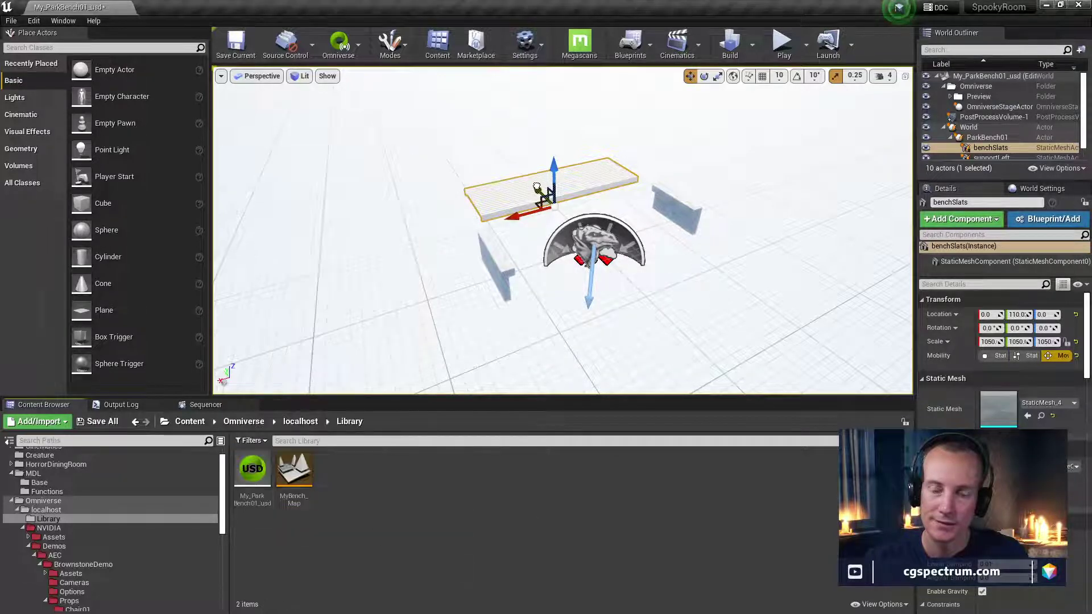
pyautogui.rightClick(254, 463)
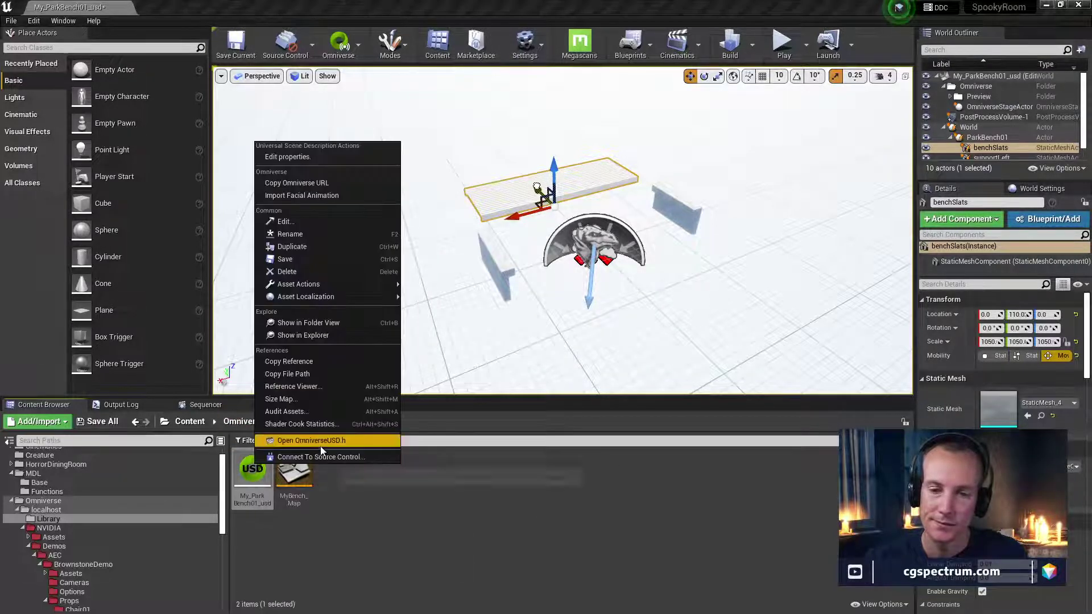
pyautogui.click(486, 584)
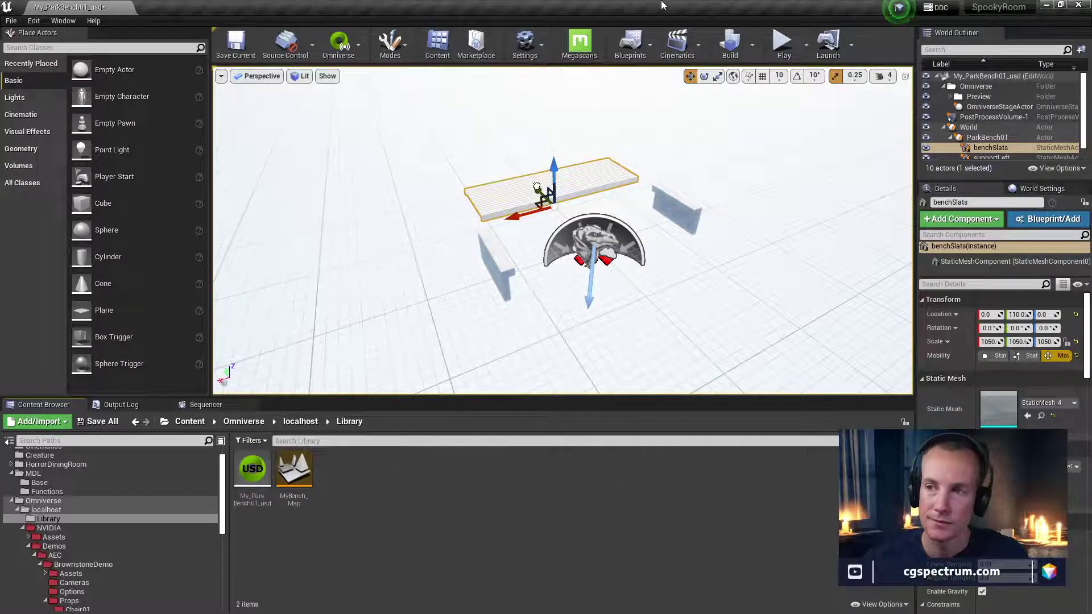
# Restore the Unreal Editor to a smaller window and open a File Explorer window beside it
pyautogui.moveTo(739, 8); pyautogui.dragTo(697, 161)
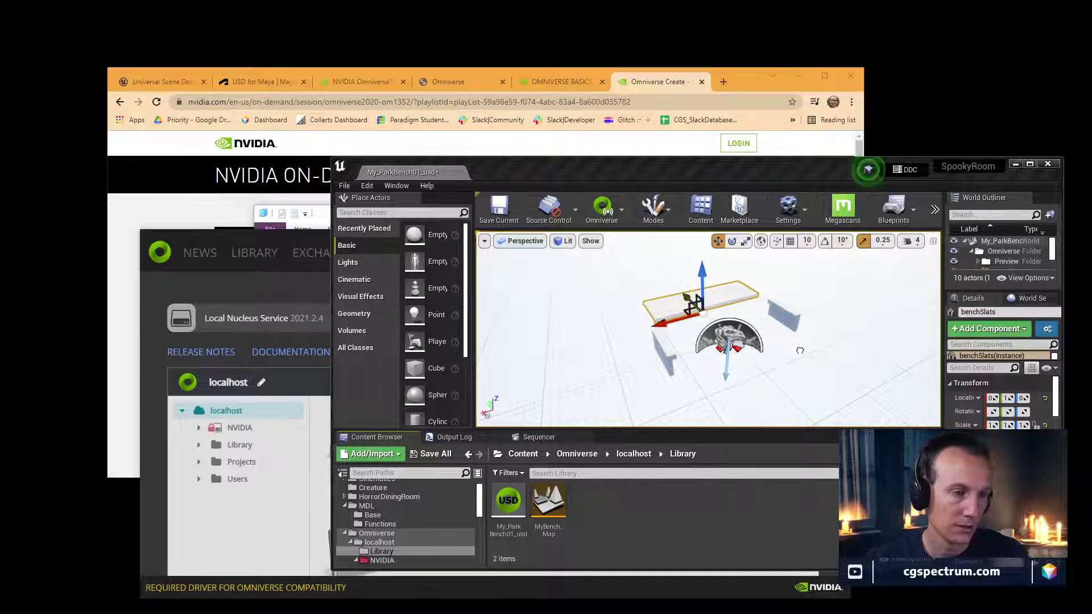
pyautogui.press('super+e')
pyautogui.moveTo(171, 174); pyautogui.dragTo(421, 99)
# Browse the AssetLibrary folder on the 2000GB_Internal (K:) drive, and open the drive's Nvidia > data folder
pyautogui.scroll(-6, 346, 313)
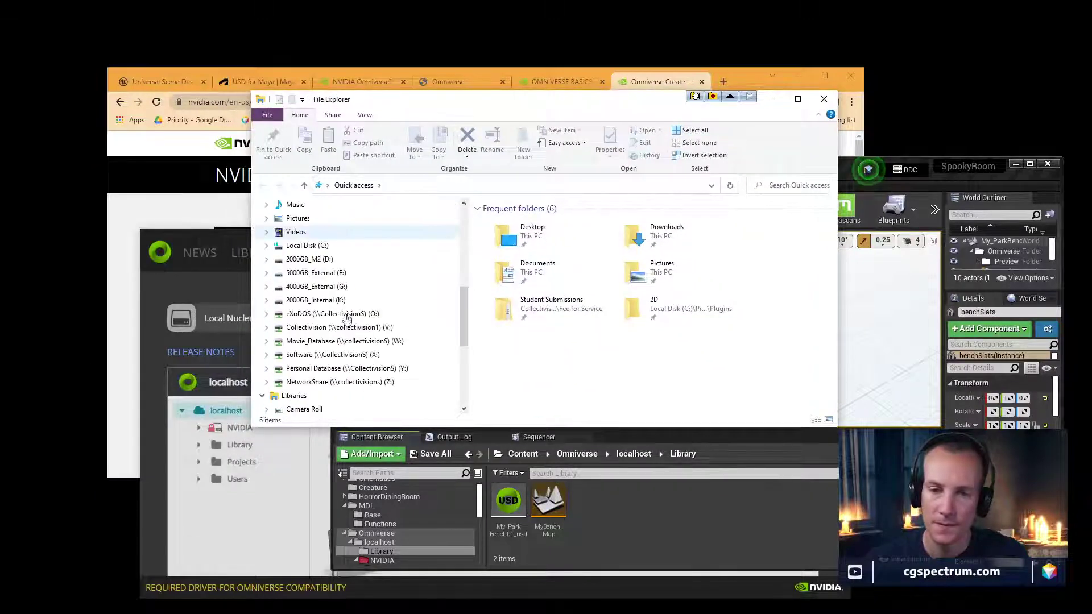
pyautogui.click(327, 301)
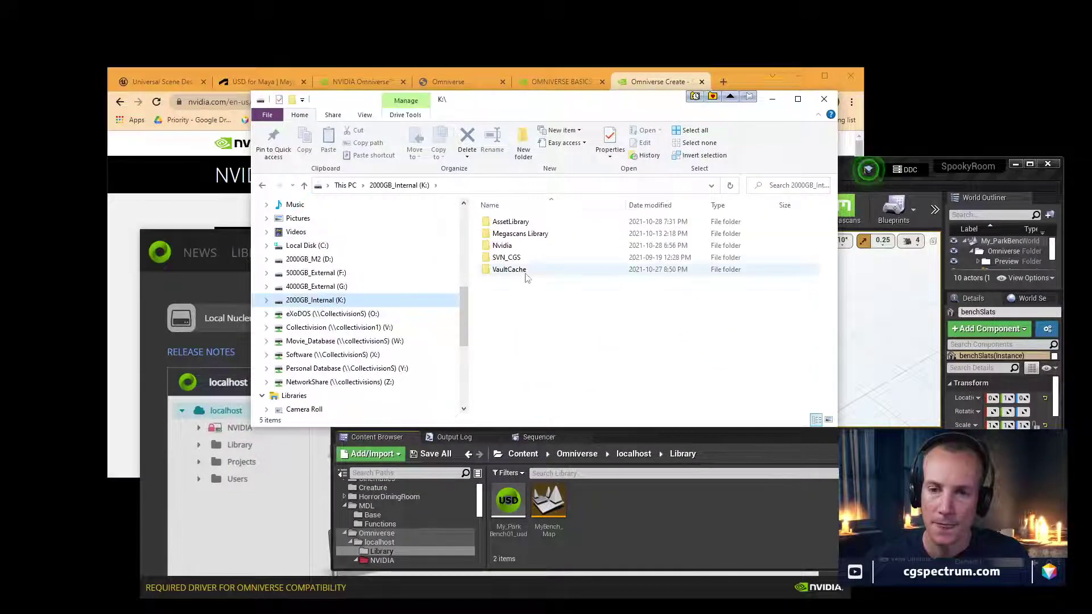
pyautogui.doubleClick(518, 221)
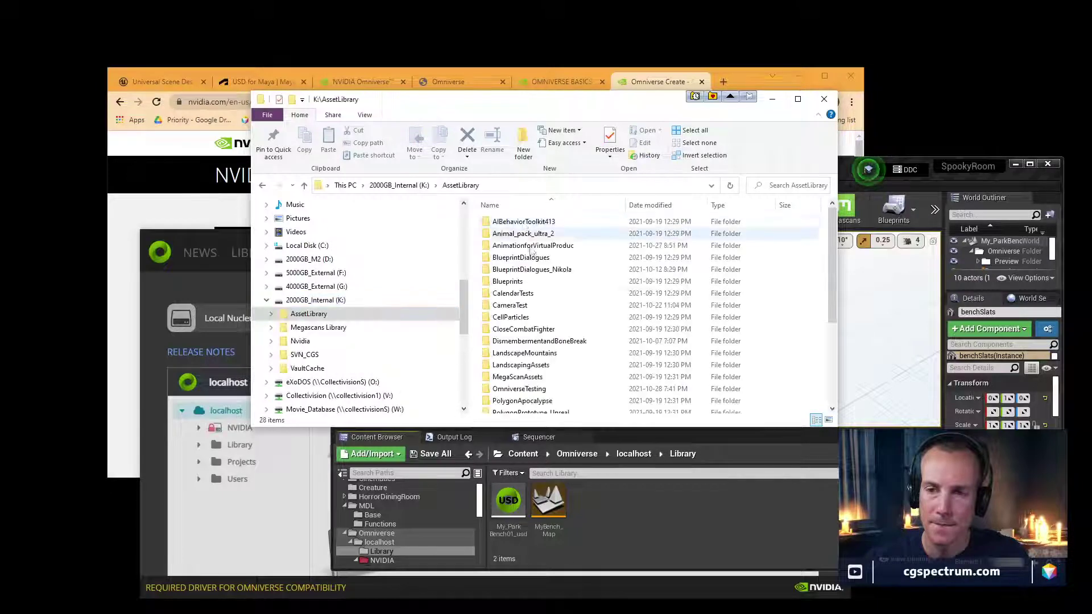
pyautogui.scroll(-2, 531, 251)
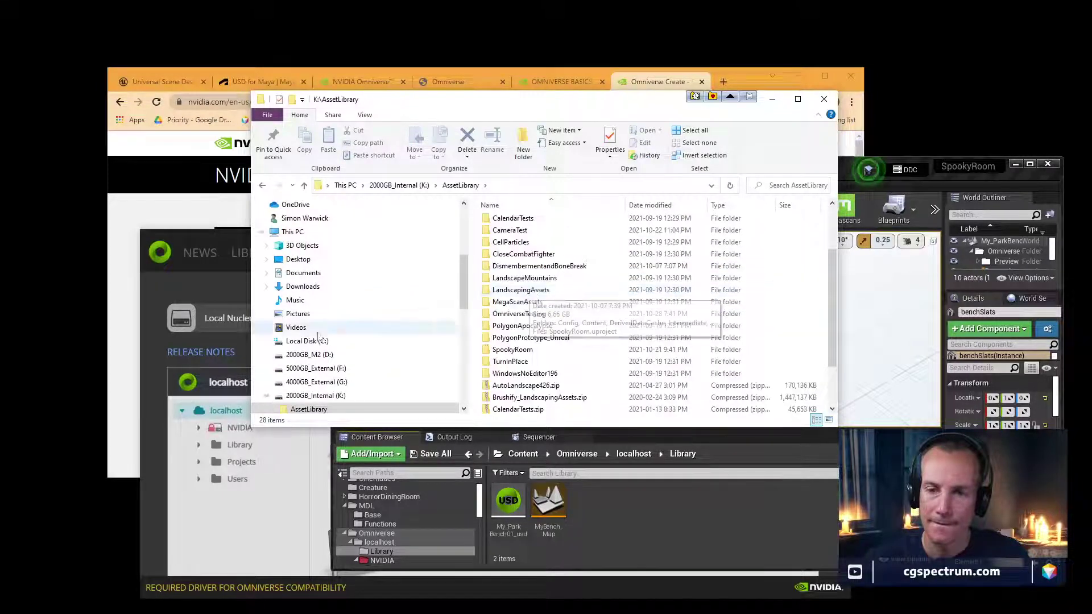
pyautogui.scroll(-3, 318, 335)
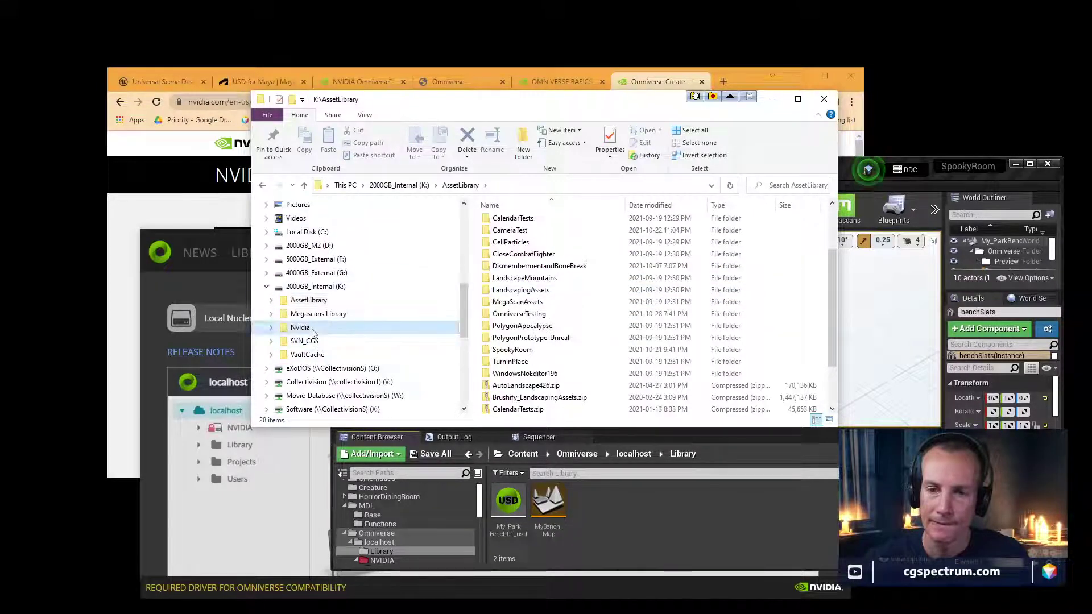
pyautogui.click(312, 329)
pyautogui.doubleClick(513, 233)
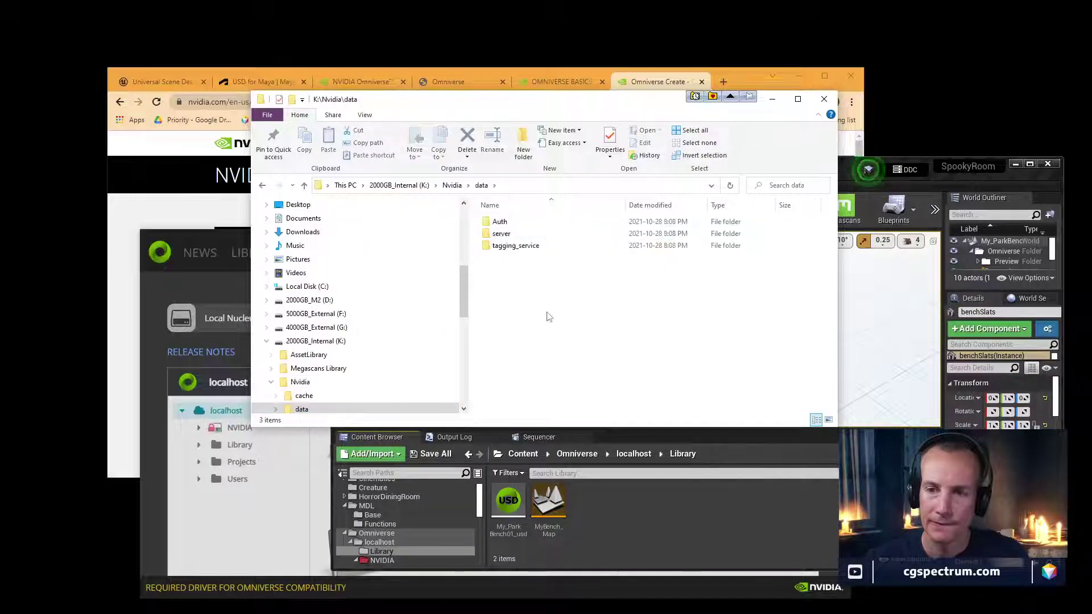
# Inspect the contents of the Nvidia data folder's server subfolders content.1.1, meta.1.1, omniobjects.1.0 and usergroups.1.0, and of the Auth folder
pyautogui.doubleClick(503, 233)
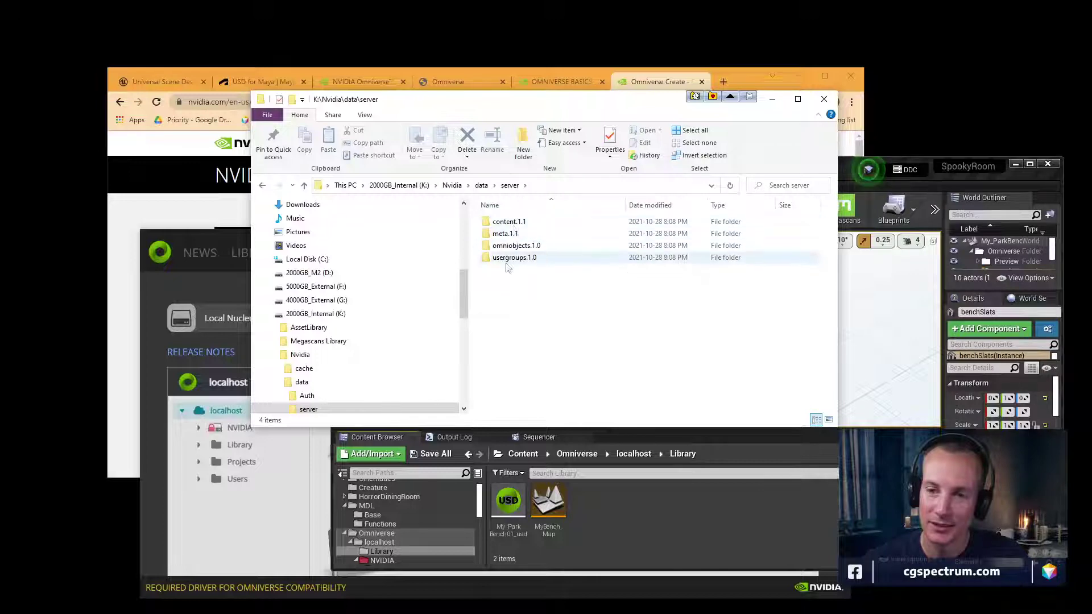
pyautogui.doubleClick(509, 221)
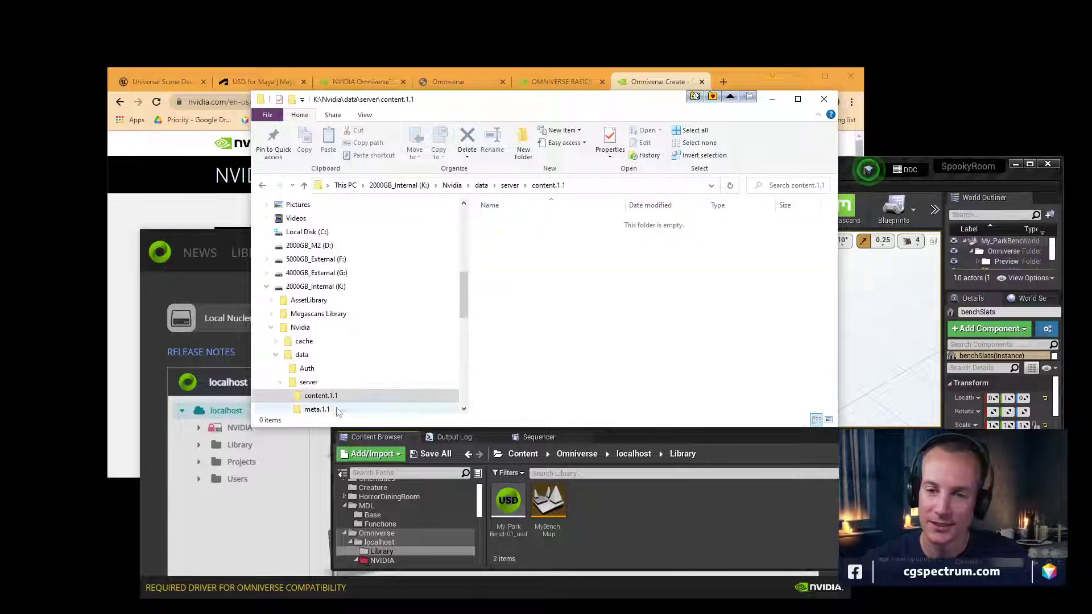
pyautogui.scroll(-1, 322, 398)
pyautogui.click(317, 367)
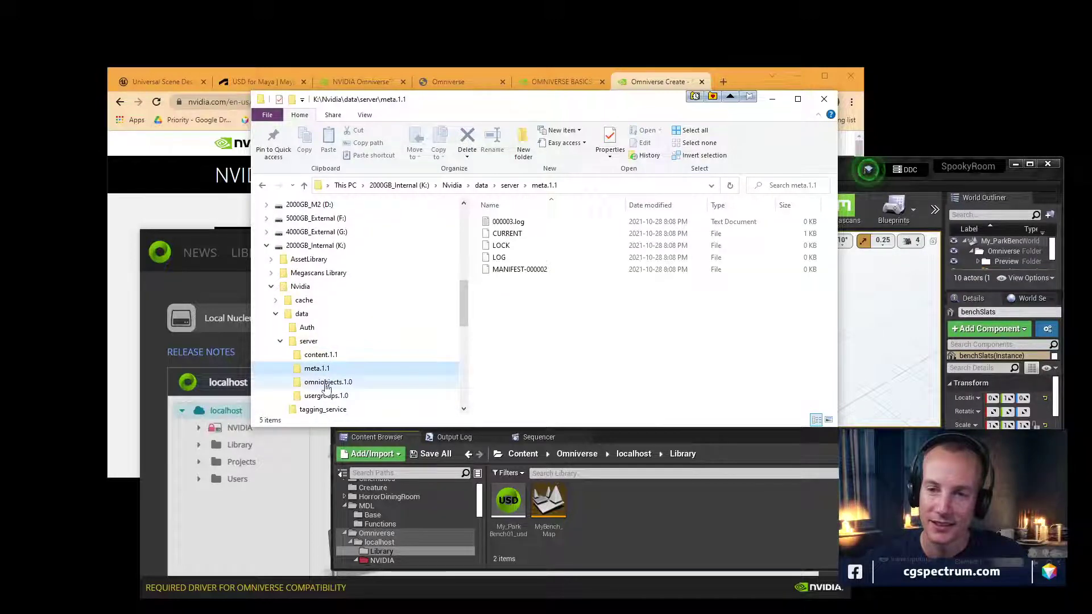
pyautogui.click(327, 383)
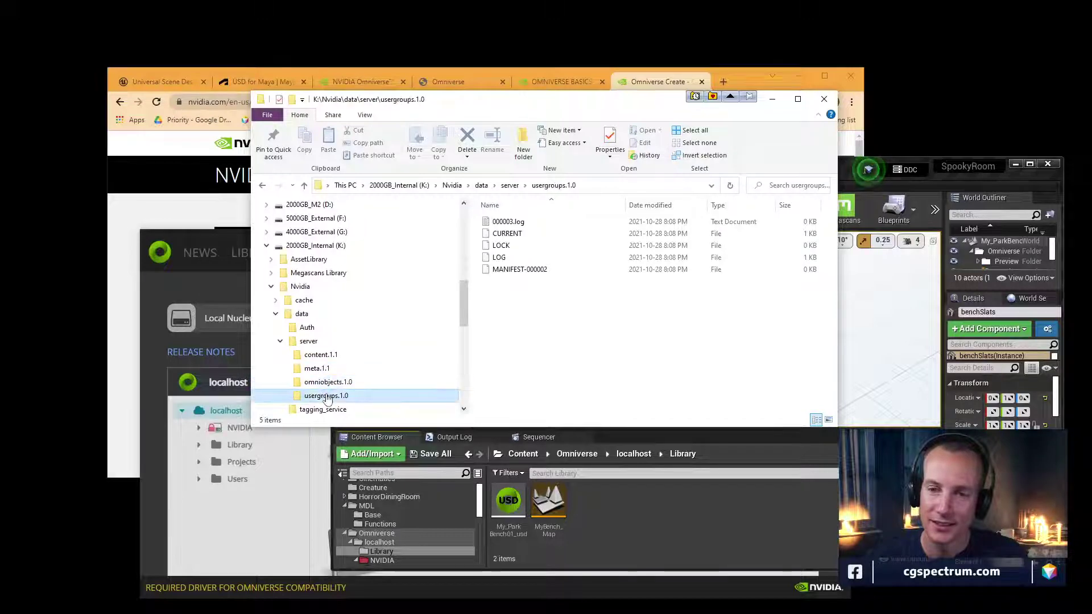
pyautogui.click(318, 355)
pyautogui.click(308, 341)
pyautogui.click(307, 330)
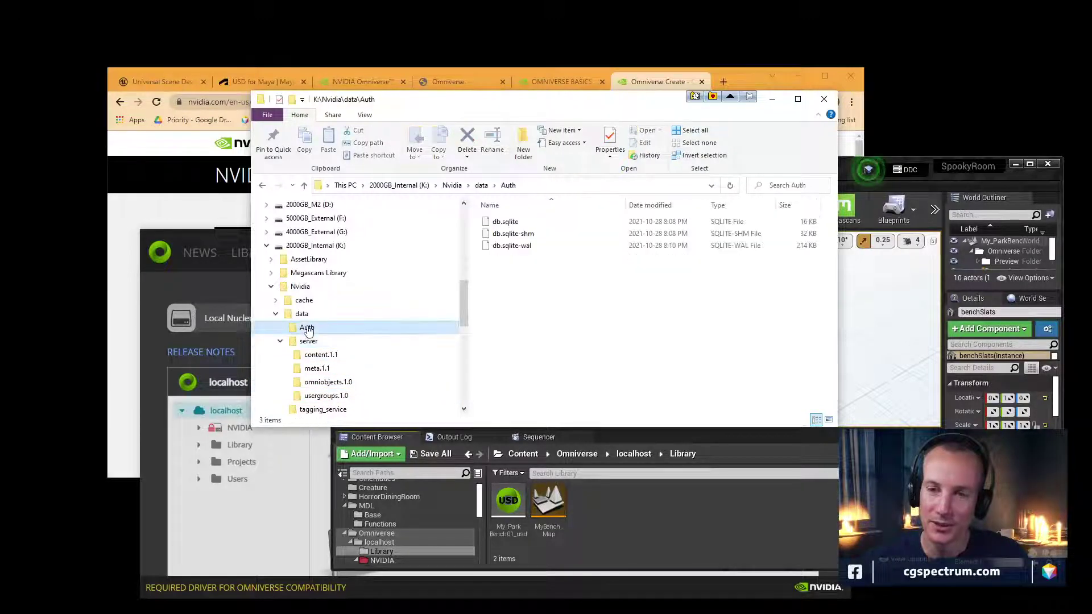
# Browse the Nvidia pkg folder into maya-connector-102.2.3 > Library > MDL and examine its Base and Ue4 material files
pyautogui.scroll(-1, 307, 342)
pyautogui.click(301, 396)
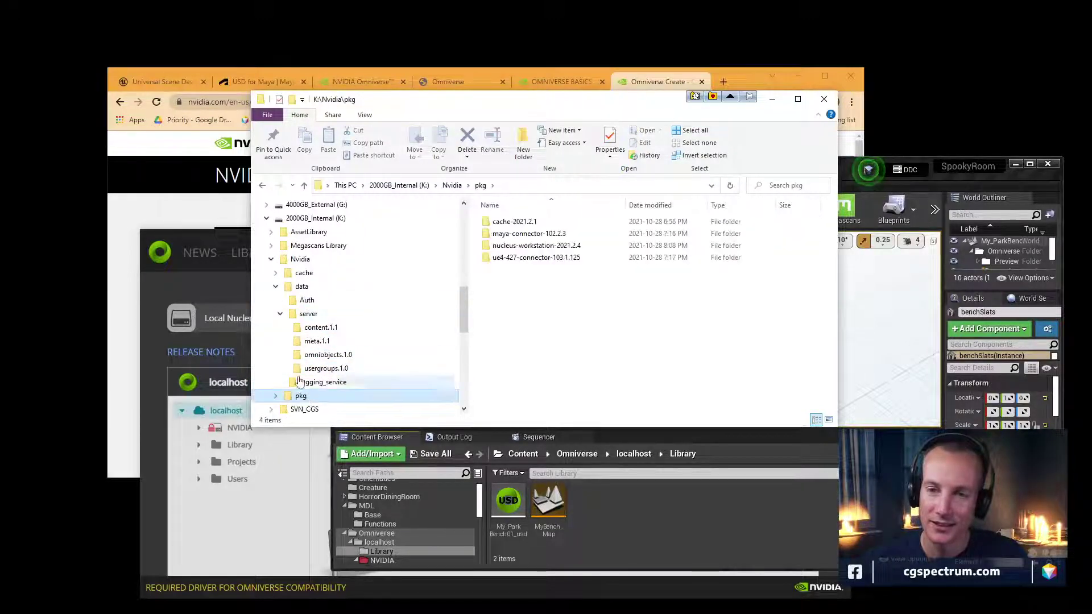
pyautogui.doubleClick(560, 234)
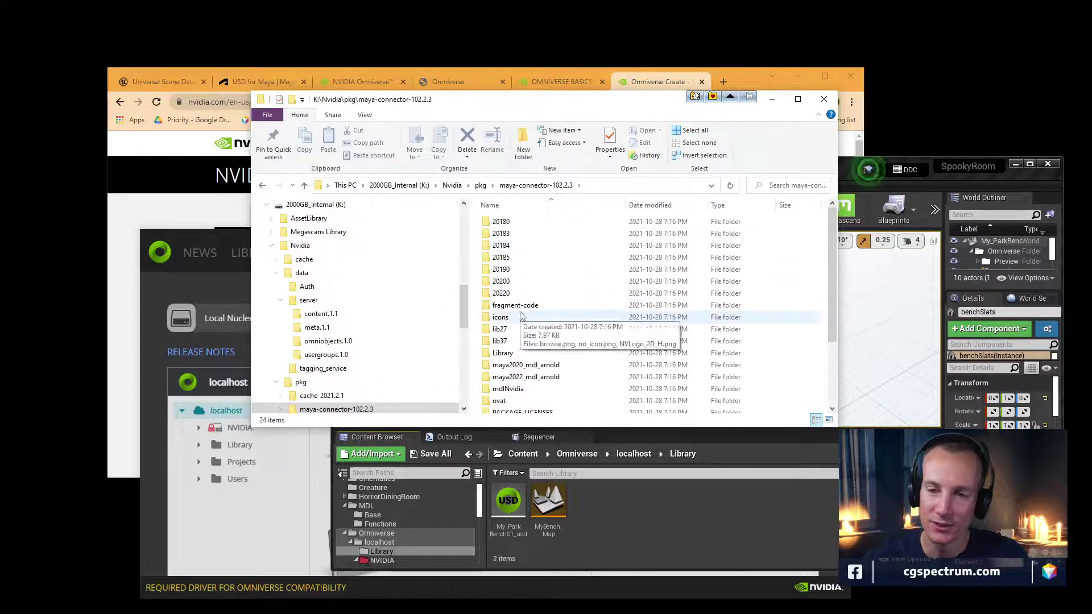
pyautogui.scroll(-1, 500, 319)
pyautogui.scroll(-2, 398, 364)
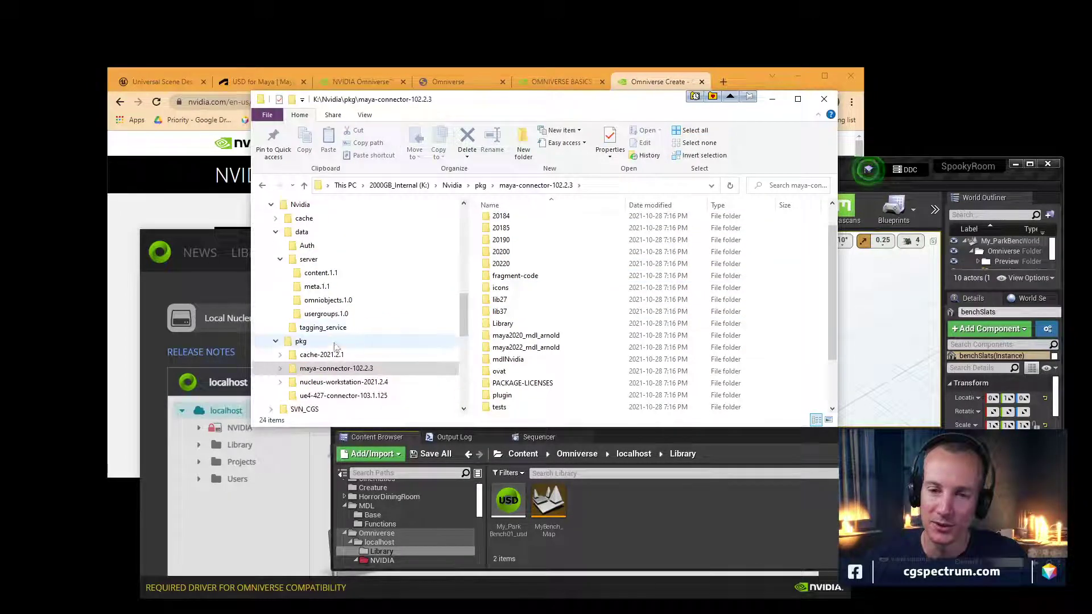
pyautogui.doubleClick(503, 323)
pyautogui.doubleClick(499, 223)
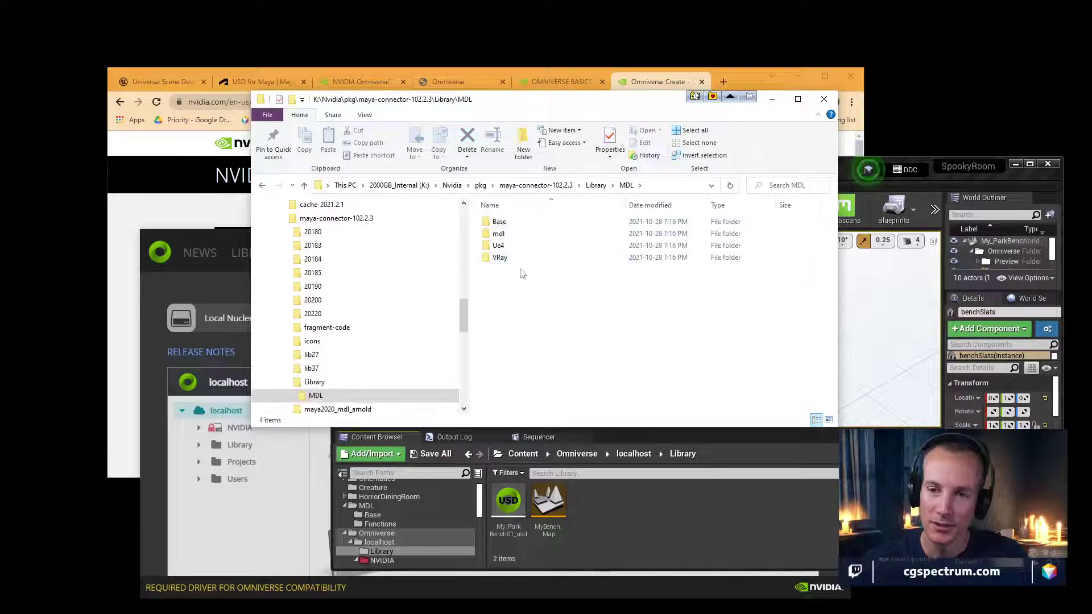
pyautogui.doubleClick(504, 222)
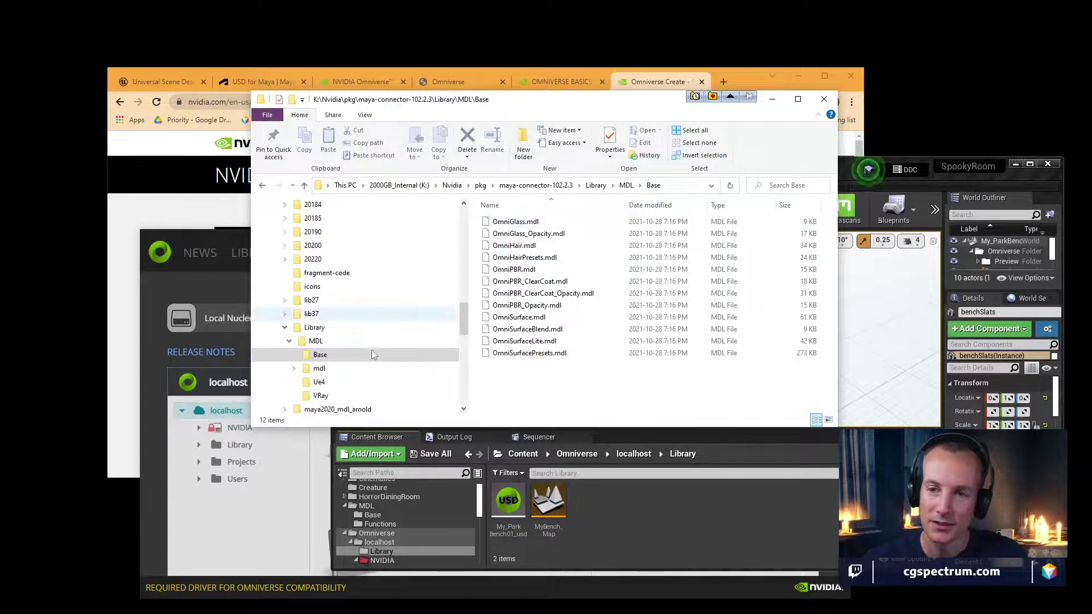
pyautogui.scroll(-2, 371, 350)
pyautogui.click(333, 367)
pyautogui.scroll(2, 335, 356)
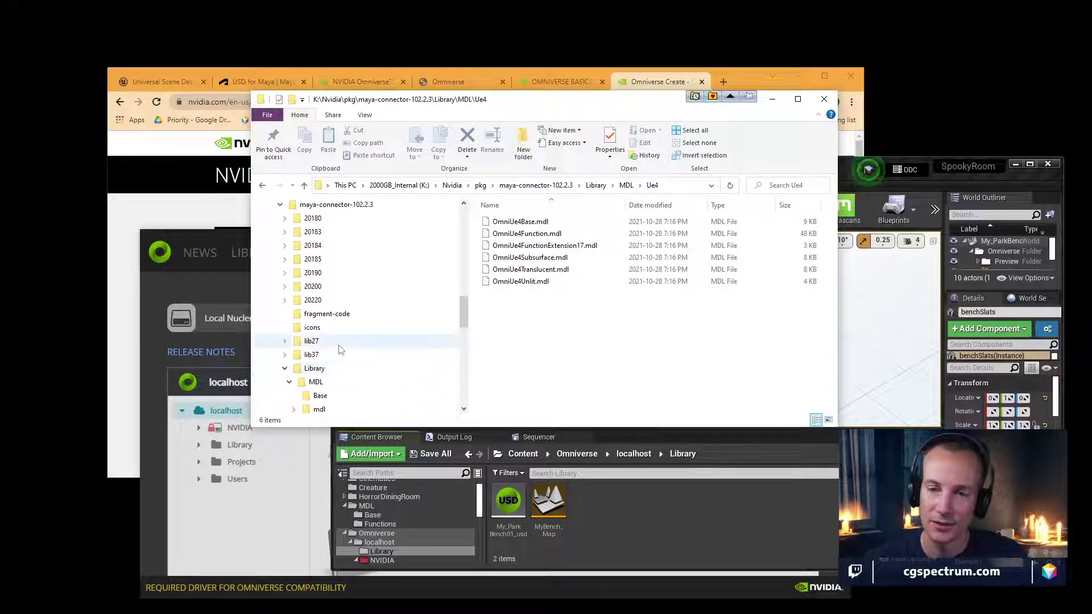
# Collapse the pkg folder tree and check the size of the Nvidia folder in its properties
pyautogui.click(280, 273)
pyautogui.click(275, 245)
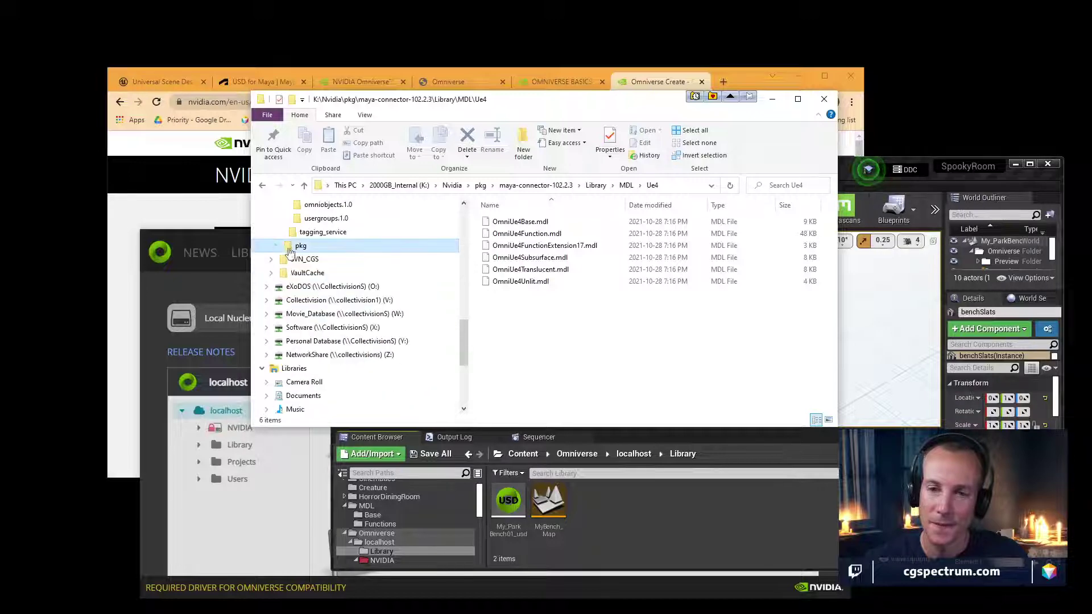
pyautogui.scroll(2, 293, 256)
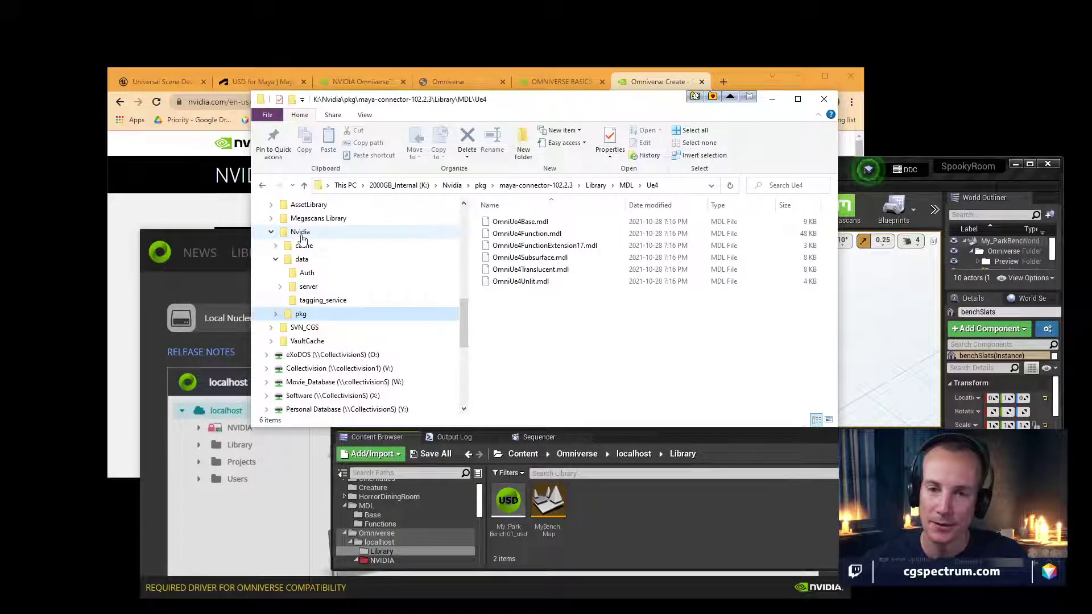
pyautogui.rightClick(300, 232)
pyautogui.click(325, 558)
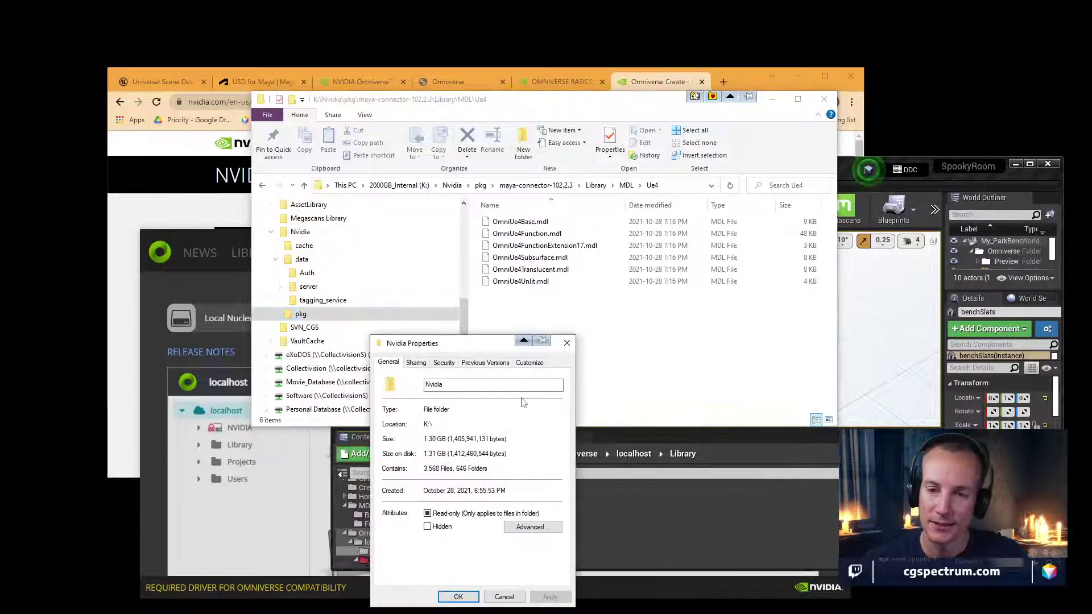
pyautogui.click(567, 342)
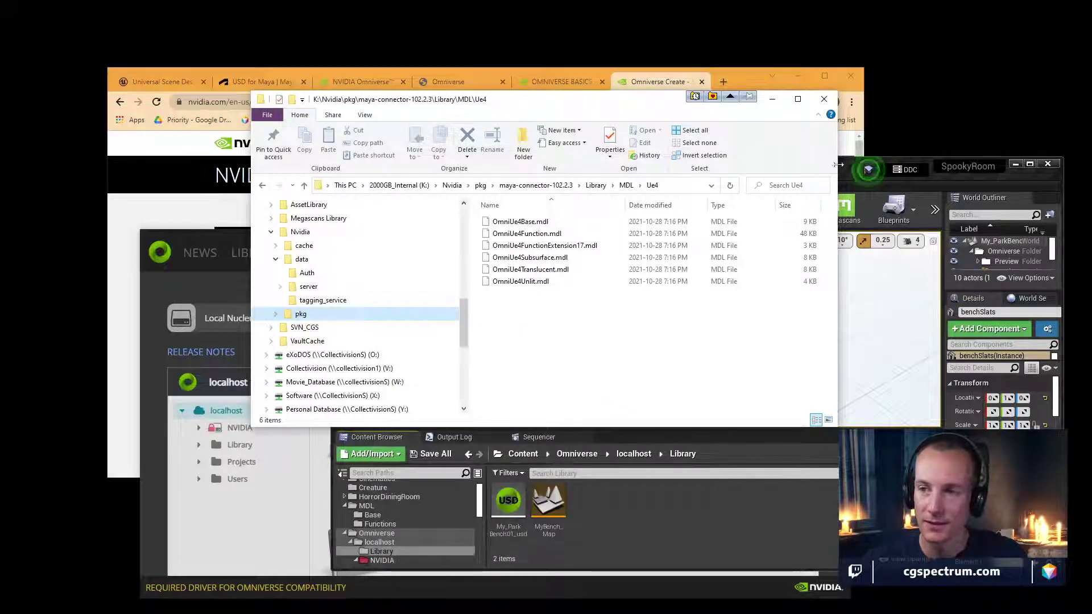
# Close the SpookyRoom project in Unreal Editor without saving the park bench content
pyautogui.moveTo(846, 170); pyautogui.dragTo(663, 54)
pyautogui.click(624, 227)
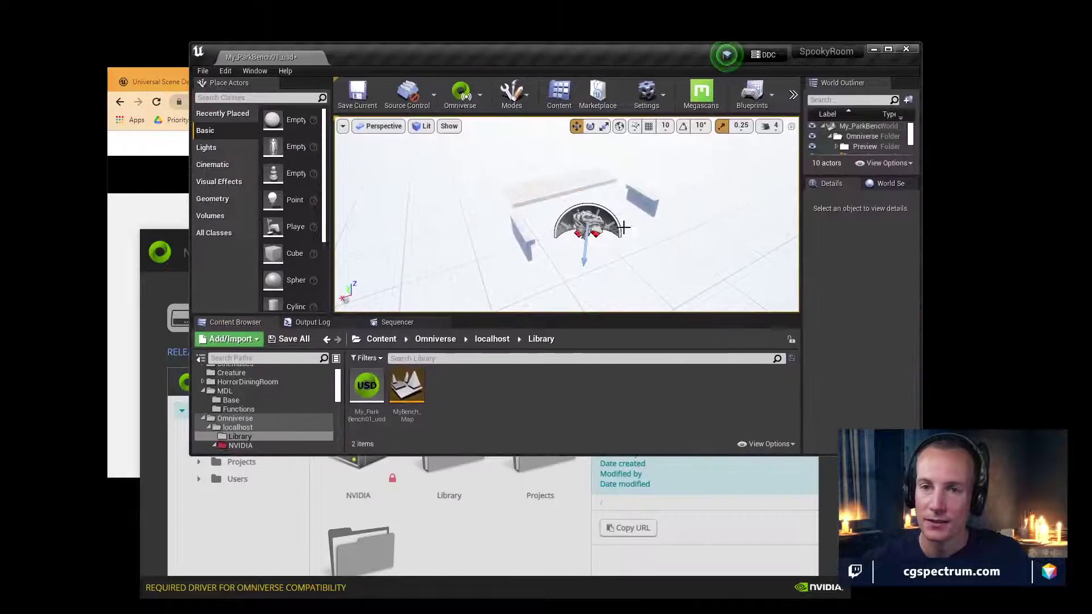
pyautogui.click(907, 50)
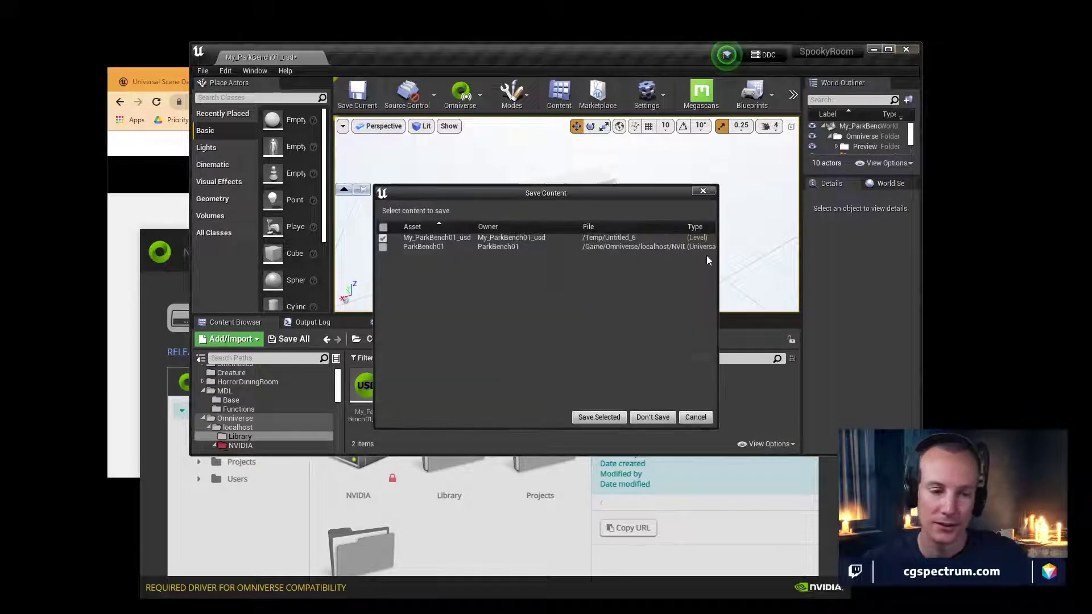
pyautogui.click(651, 419)
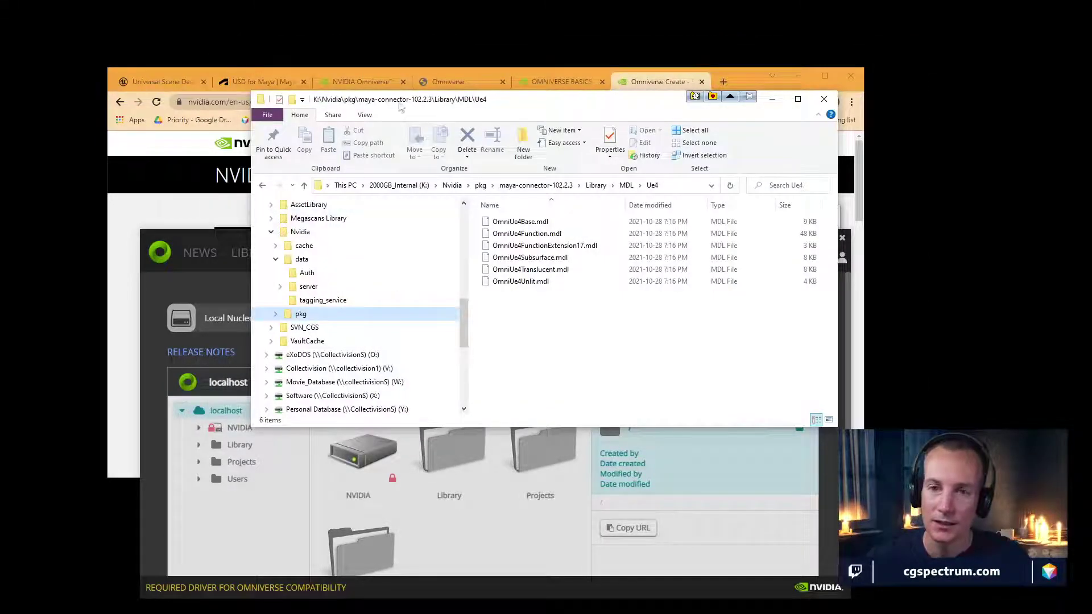
# Move the File Explorer window aside, and close the Omniverse Launcher and Epic Games Launcher windows
pyautogui.moveTo(547, 105); pyautogui.dragTo(782, 166)
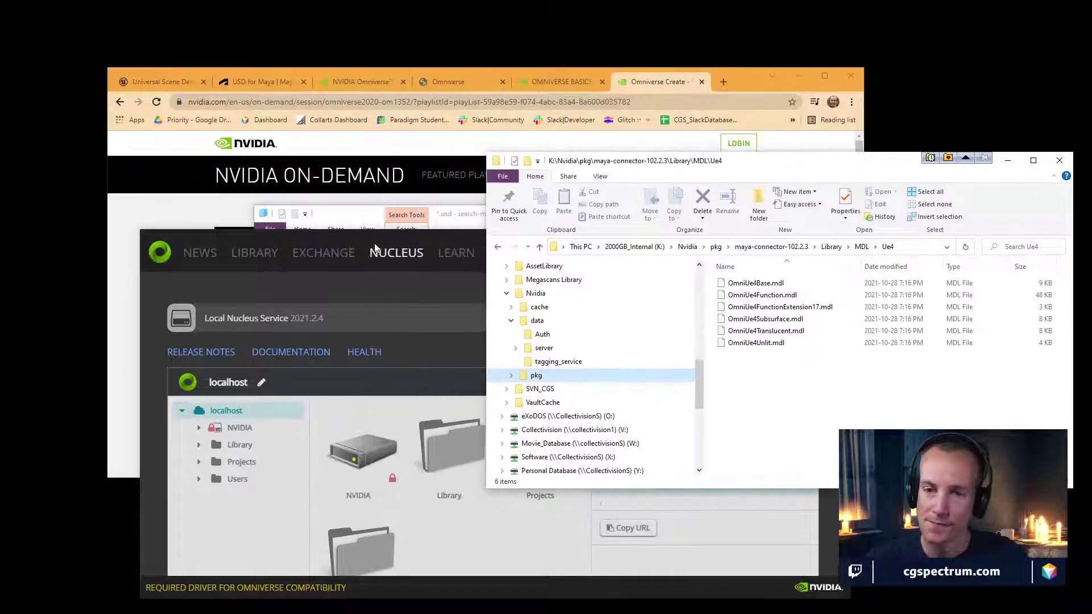
pyautogui.moveTo(363, 229); pyautogui.dragTo(307, 93)
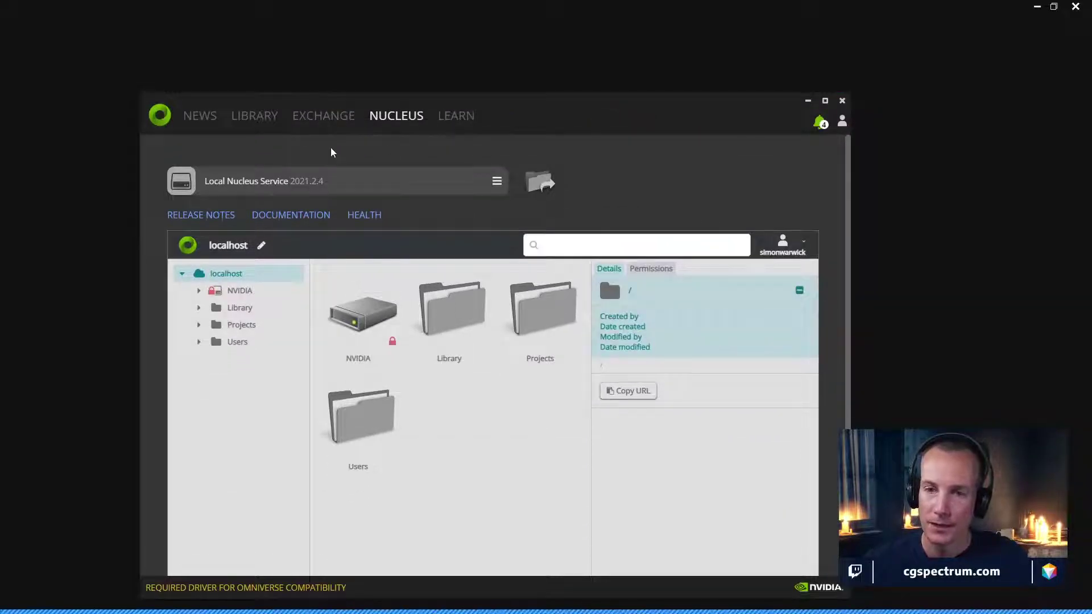
pyautogui.click(841, 101)
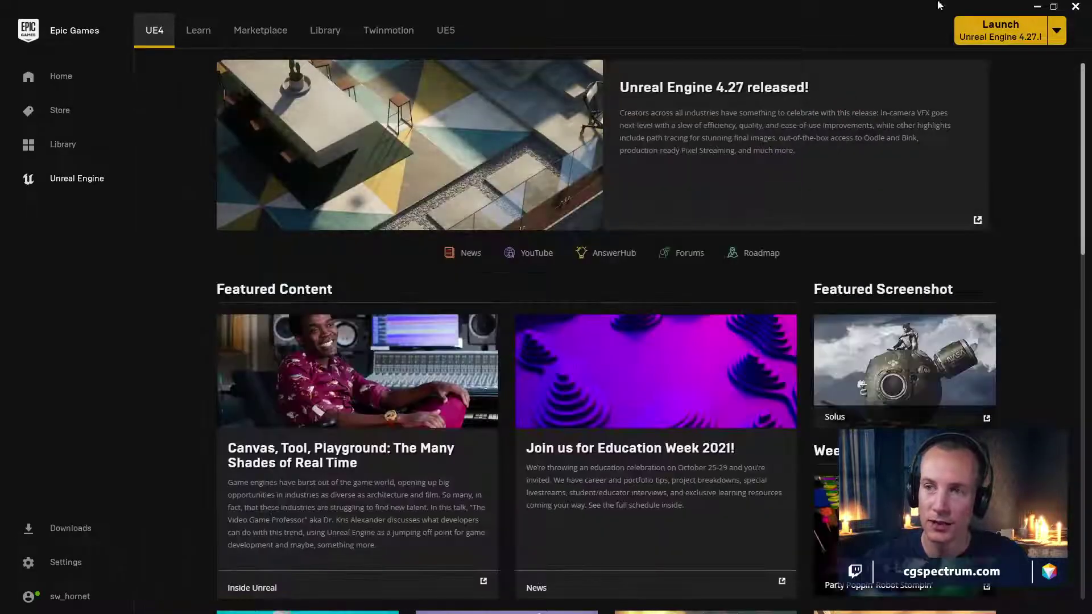
pyautogui.click(1075, 6)
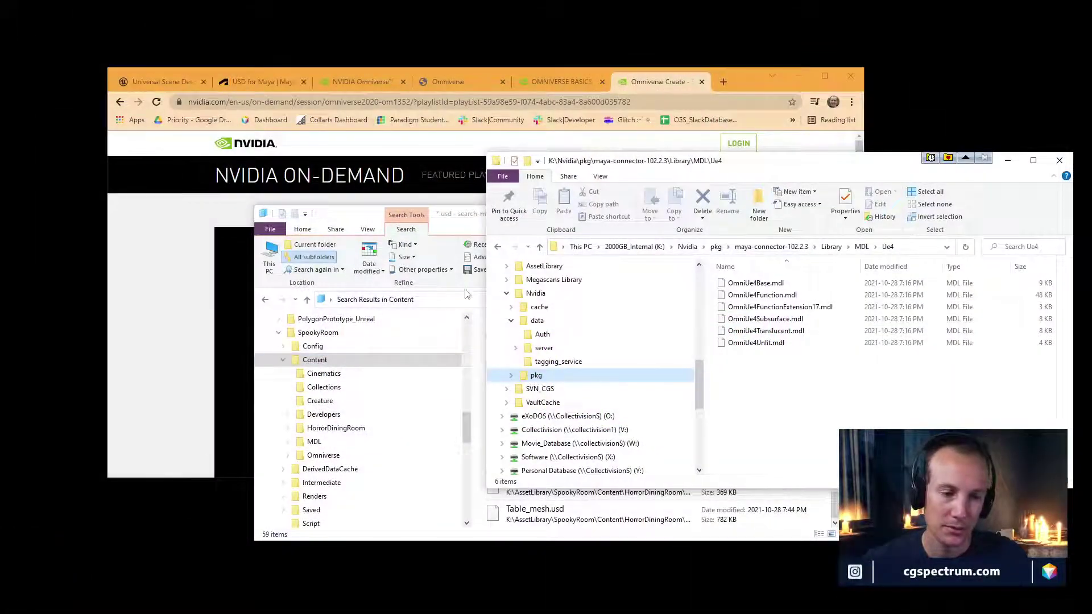
# Close the File Explorer window with the *.usd search results and move the remaining Explorer window clear of the browser's title bar
pyautogui.click(203, 501)
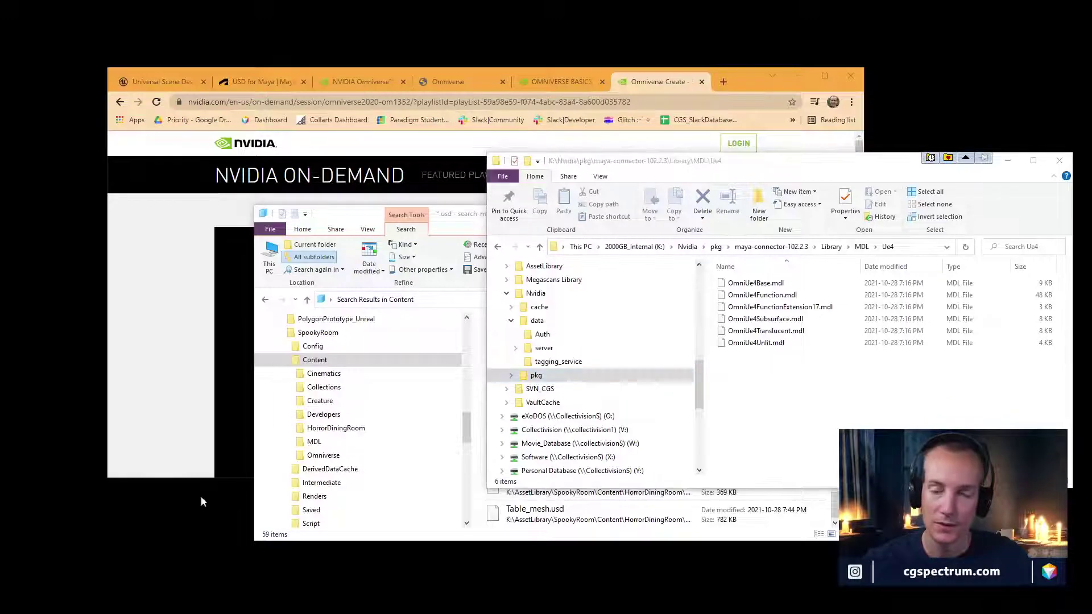
pyautogui.click(462, 220)
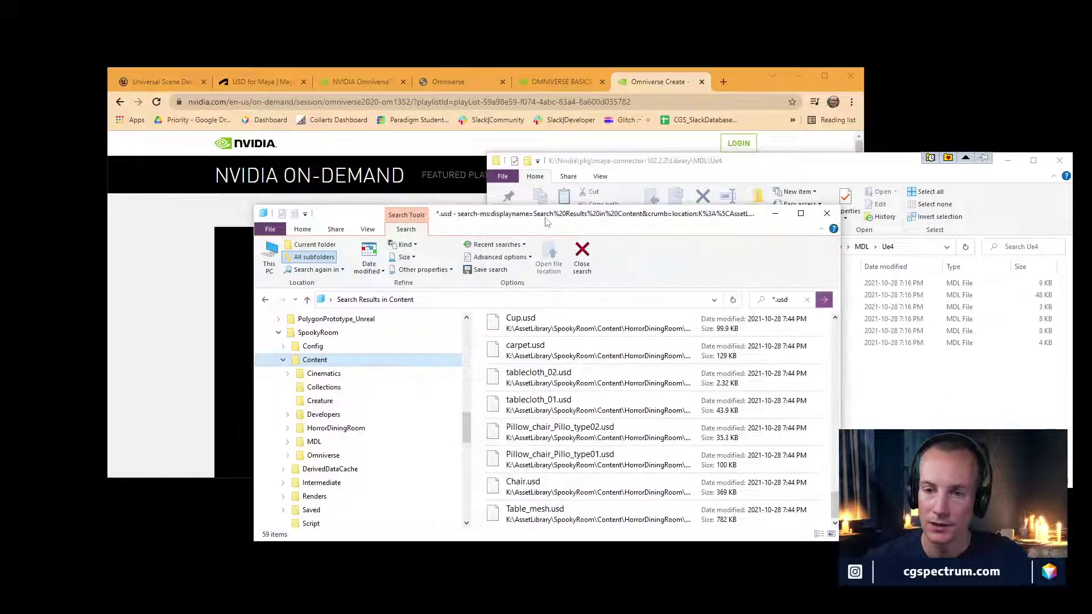
pyautogui.moveTo(546, 221); pyautogui.dragTo(475, 169)
pyautogui.click(755, 160)
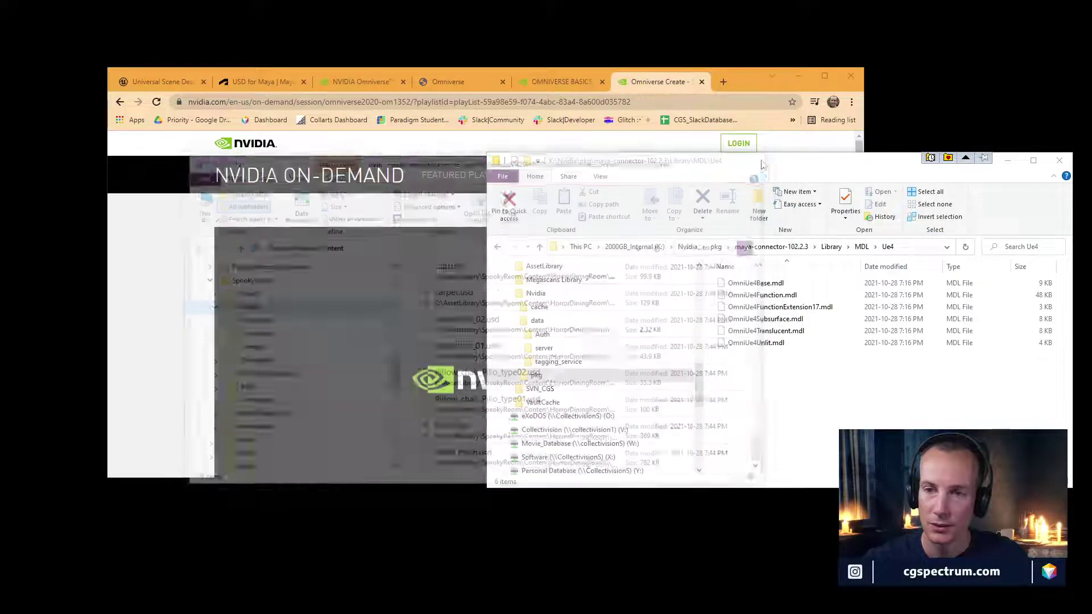
pyautogui.moveTo(805, 162); pyautogui.dragTo(463, 200)
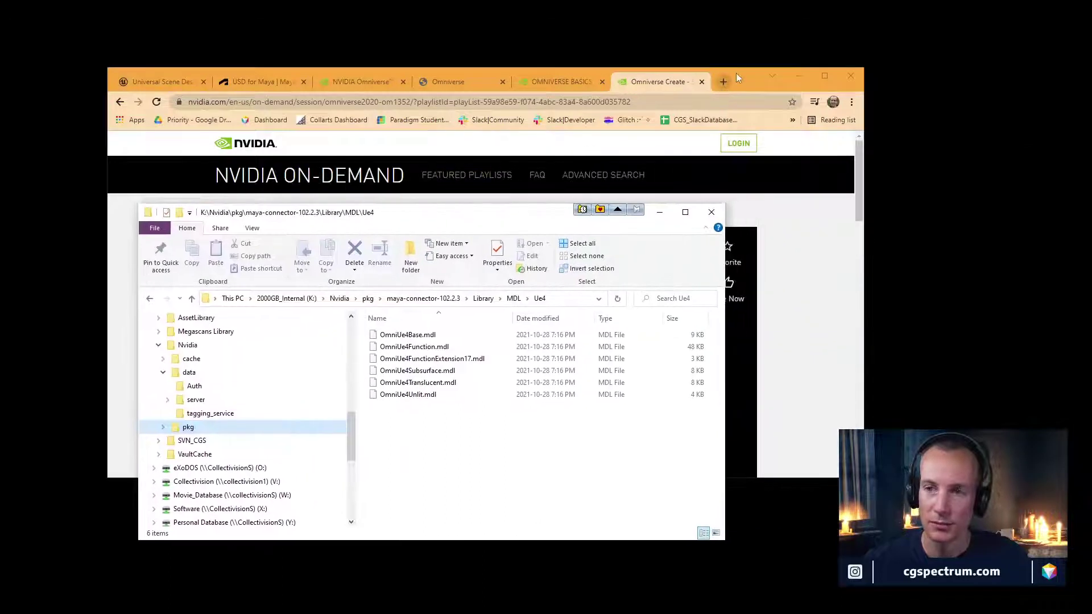
# Close all browser tabs, from the Omniverse Create video to the Unreal Universal Scene Description documentation
pyautogui.moveTo(726, 81); pyautogui.dragTo(734, 80)
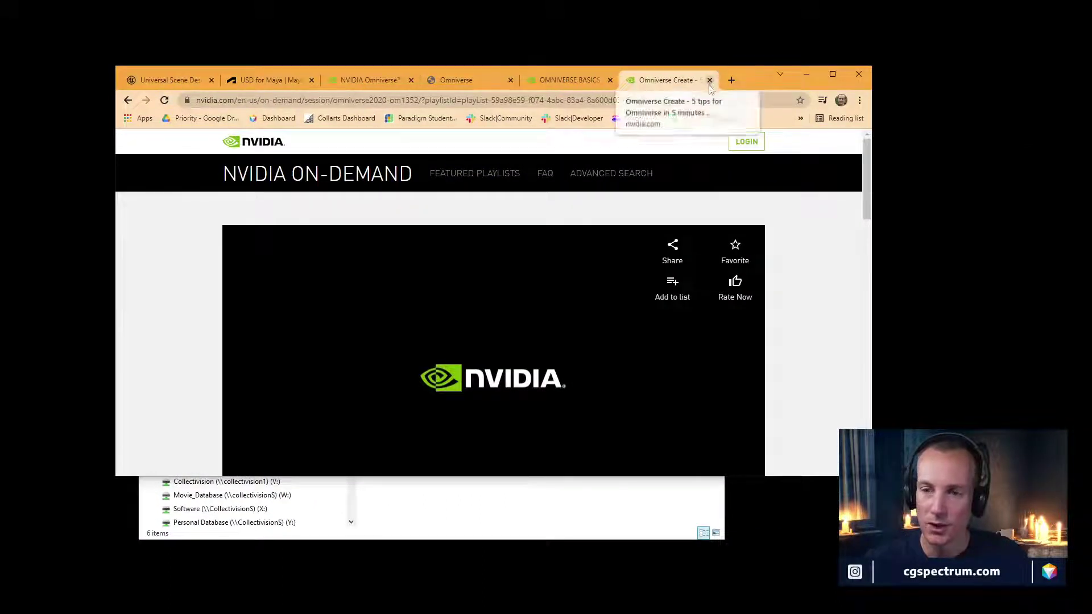
pyautogui.click(709, 80)
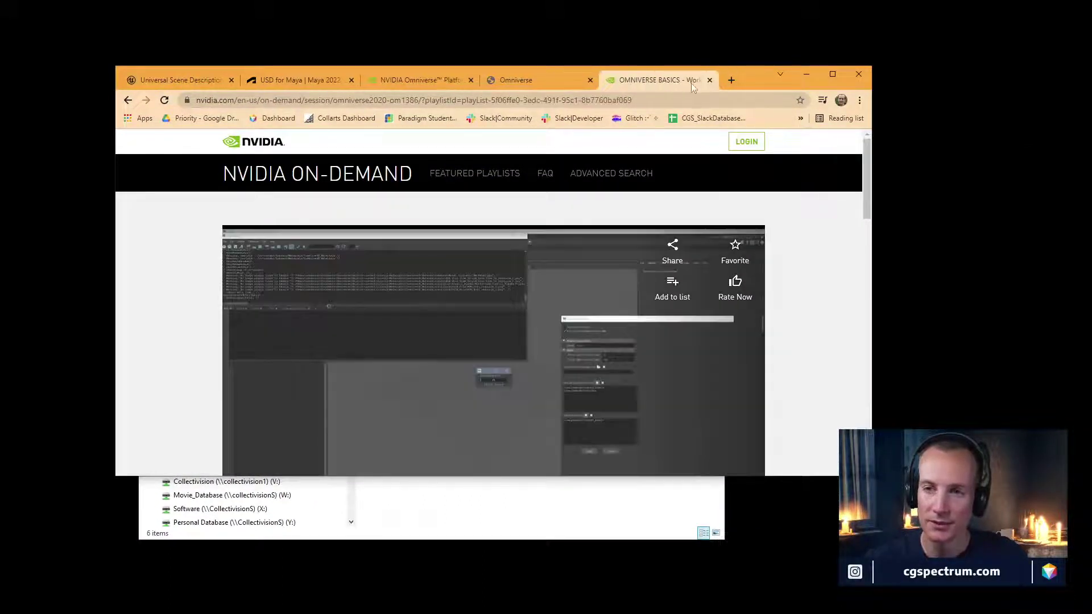
pyautogui.click(710, 80)
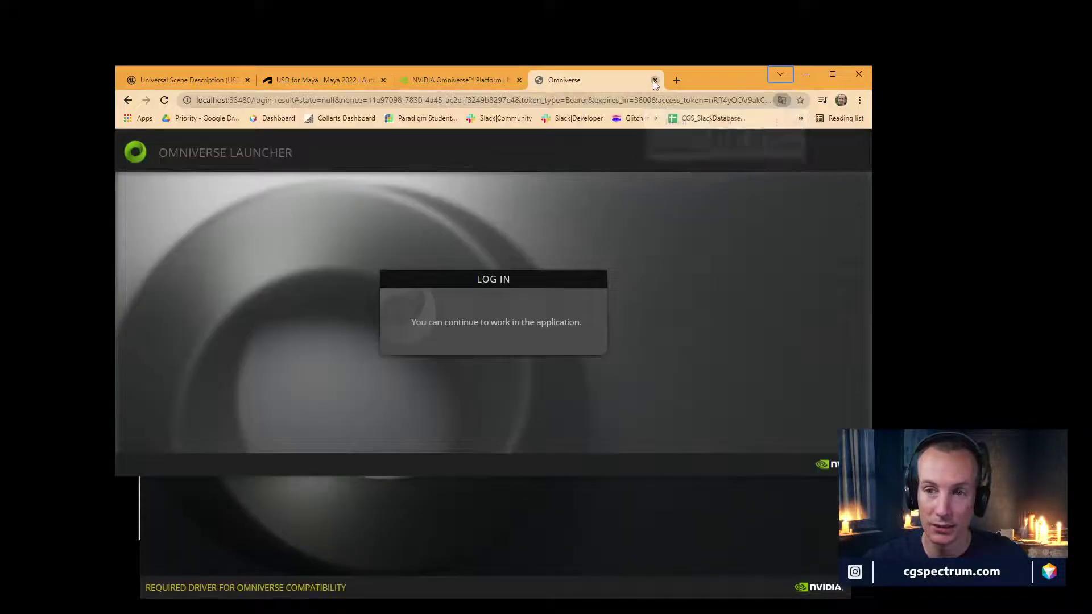
pyautogui.click(654, 81)
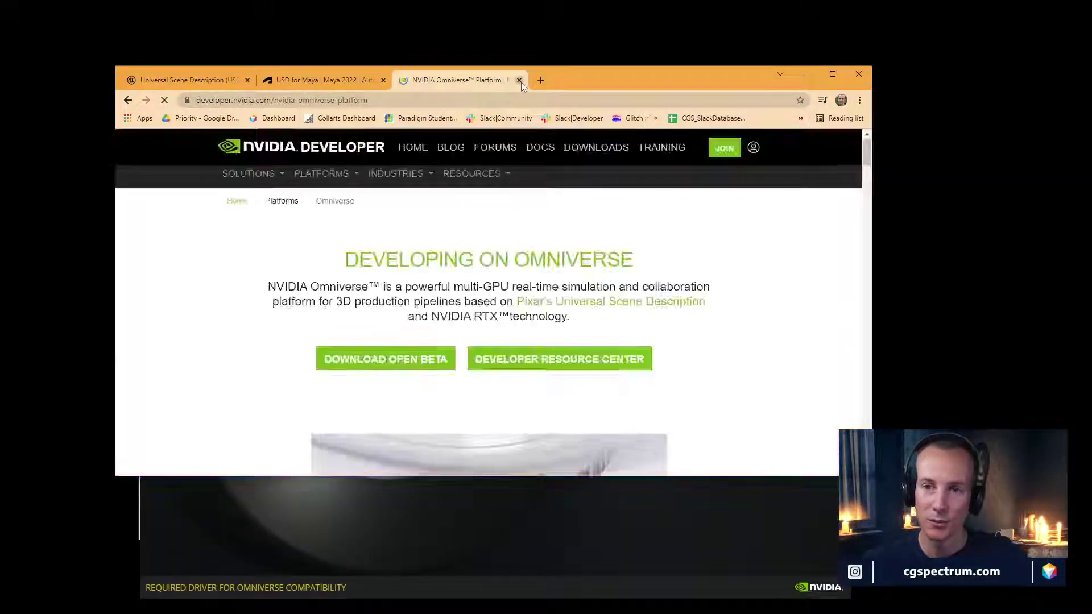
pyautogui.click(520, 80)
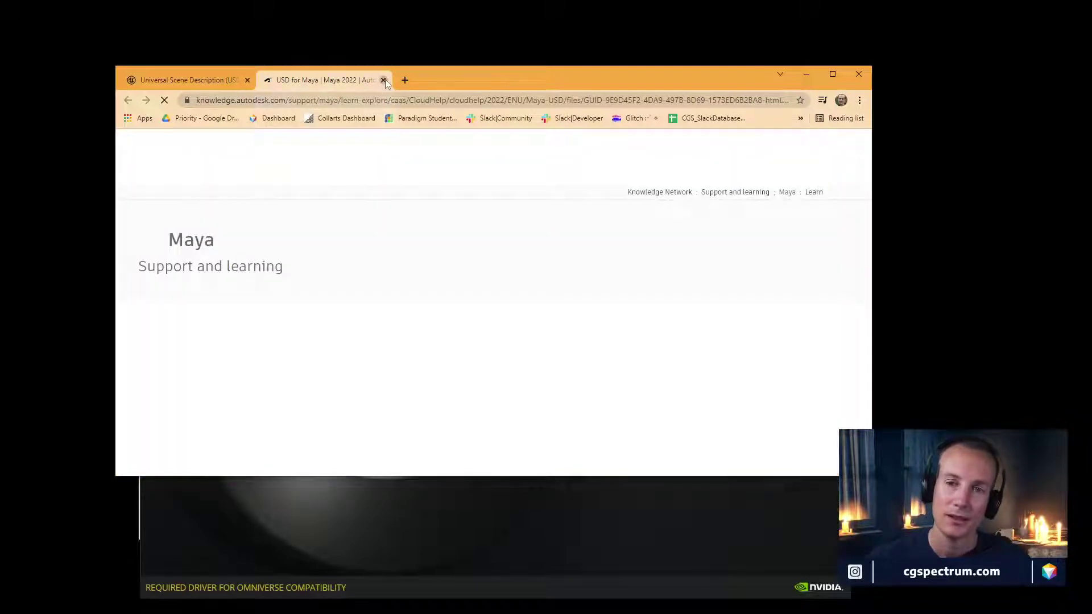
pyautogui.click(383, 81)
pyautogui.moveTo(307, 81); pyautogui.dragTo(342, 71)
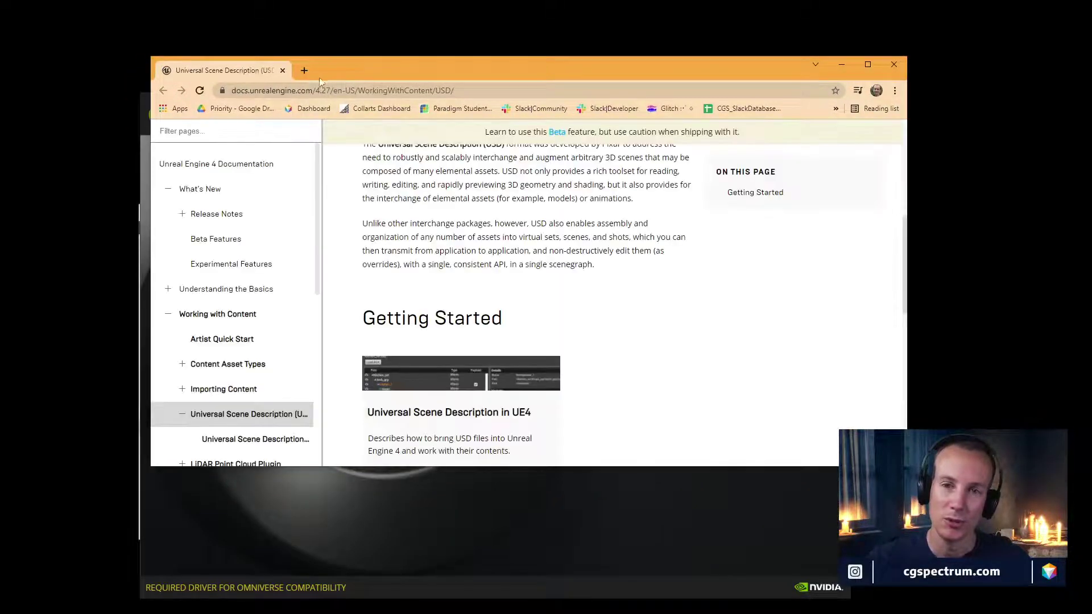
pyautogui.click(283, 72)
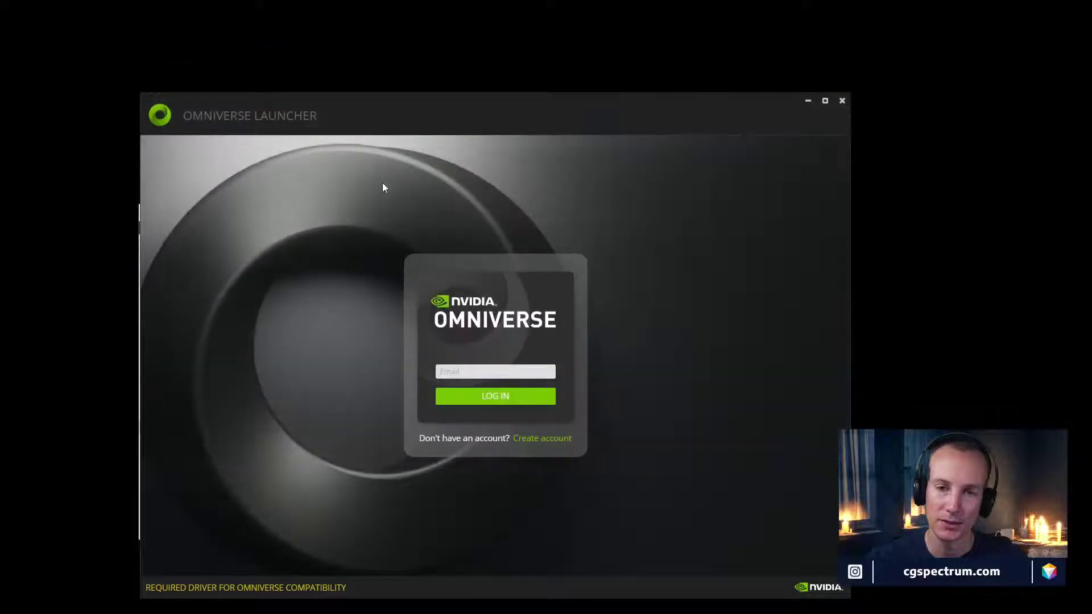
# Close the Omniverse Launcher login window and move the File Explorer window higher on the desktop
pyautogui.click(842, 101)
pyautogui.moveTo(458, 205); pyautogui.dragTo(591, 120)
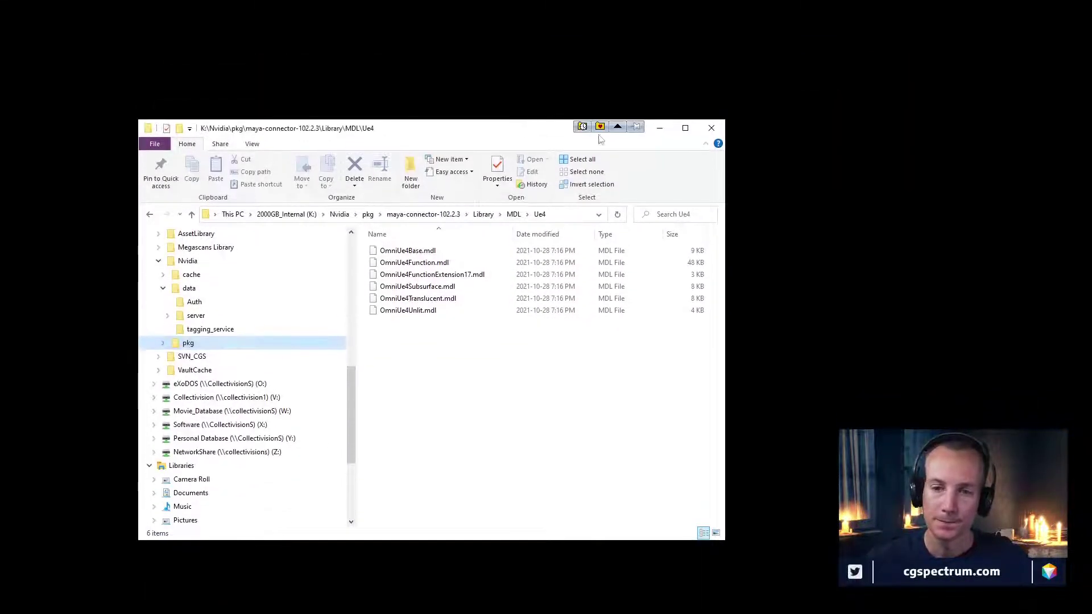
pyautogui.scroll(2, 171, 342)
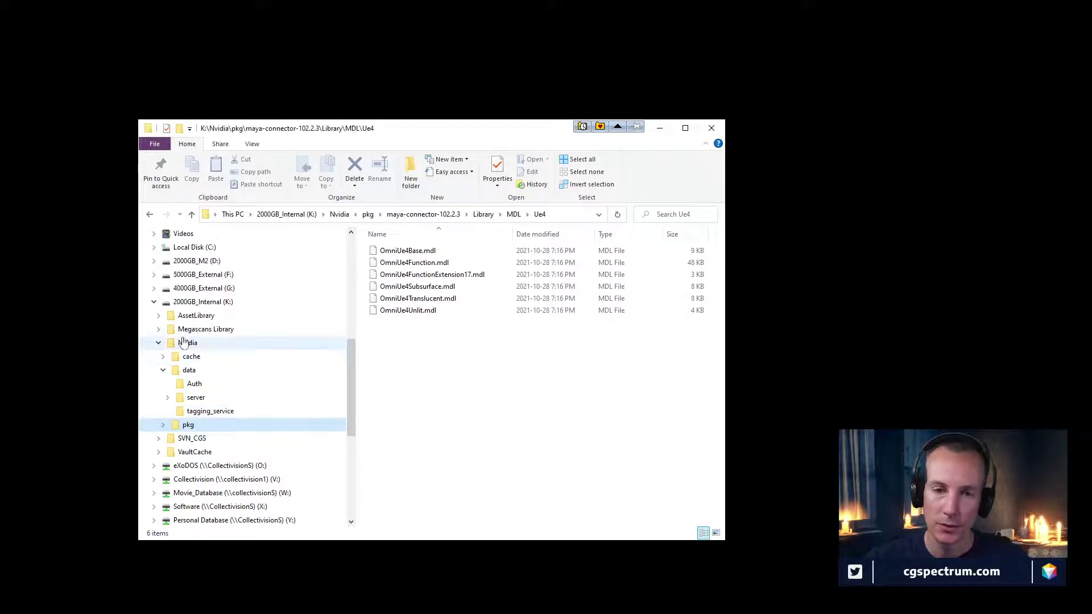
# Open the SpookyRoom.uproject project from the AssetLibrary\SpookyRoom folder on the K: drive
pyautogui.click(158, 343)
pyautogui.click(158, 315)
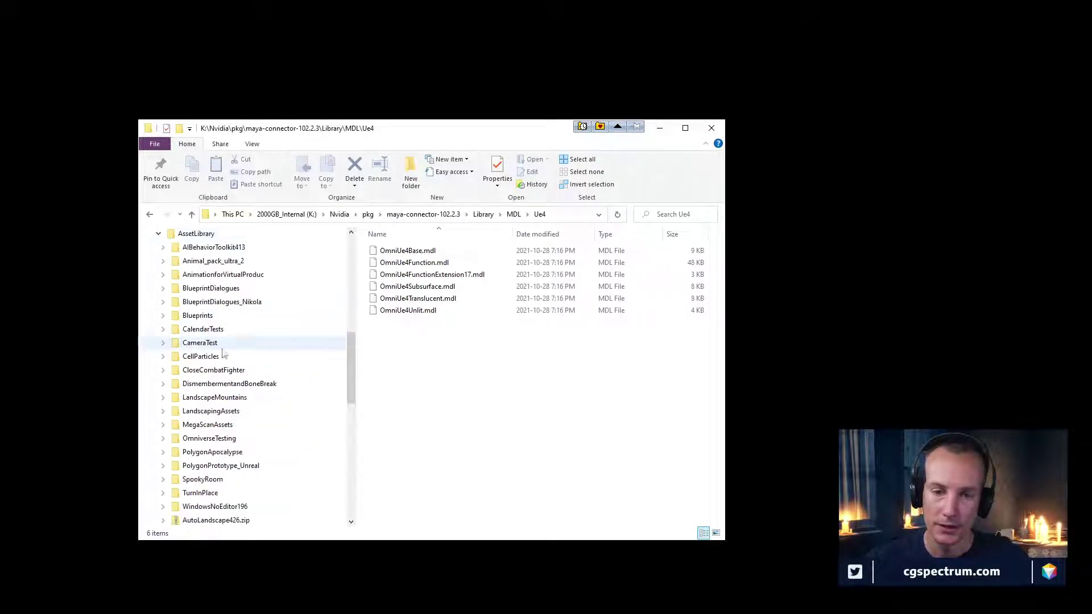
pyautogui.click(203, 481)
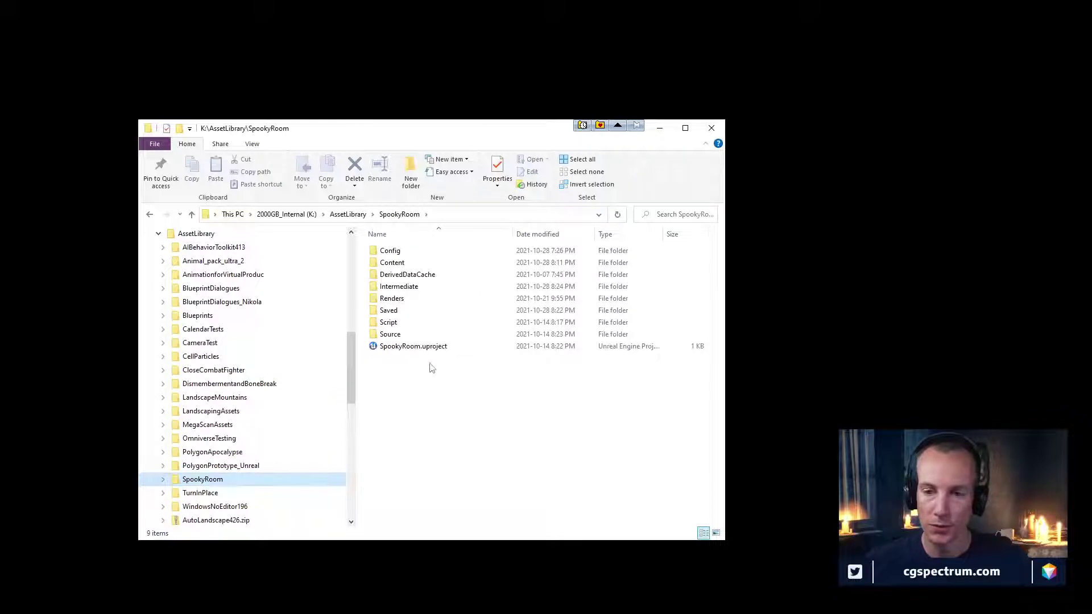
pyautogui.click(417, 348)
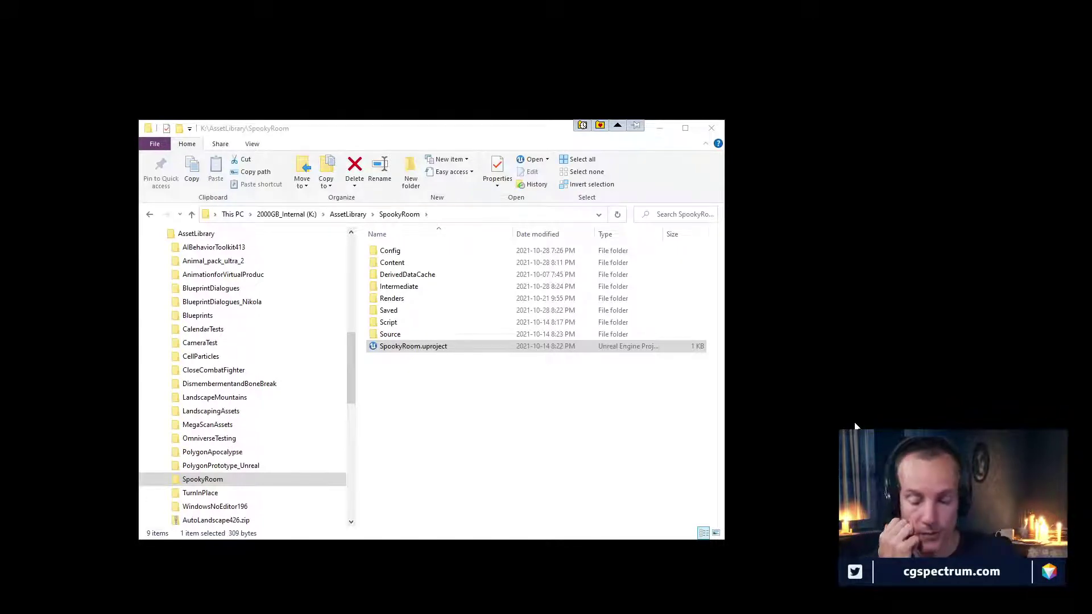
# Expand the SVN_CGS folder on the K: drive, and bring the SpookyRoom editor window to the front at full-screen size
pyautogui.scroll(-5, 199, 455)
pyautogui.click(192, 439)
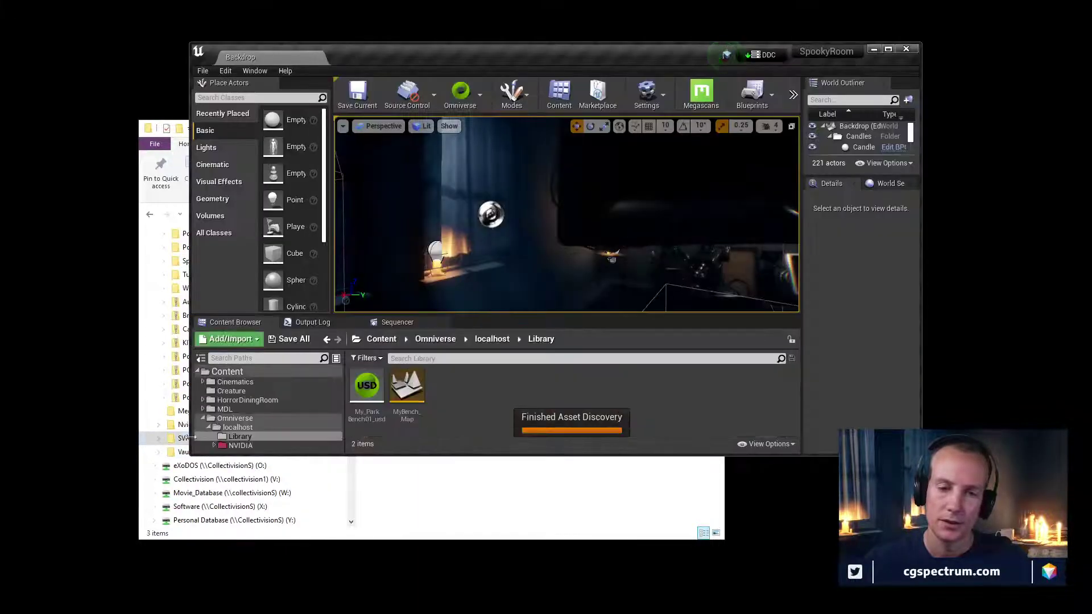
pyautogui.click(158, 438)
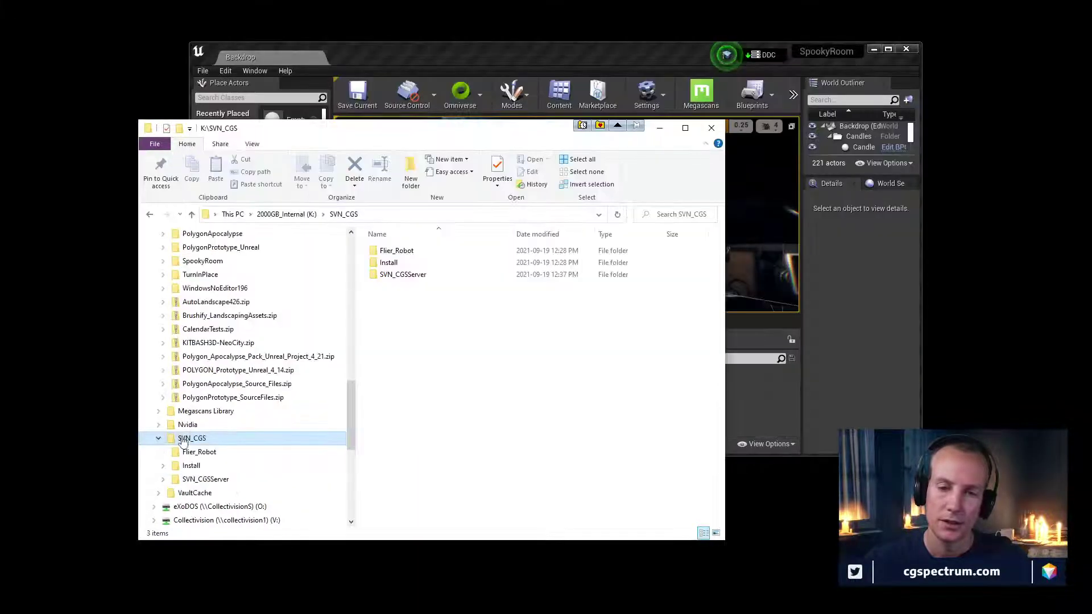
pyautogui.click(579, 54)
pyautogui.doubleClick(579, 54)
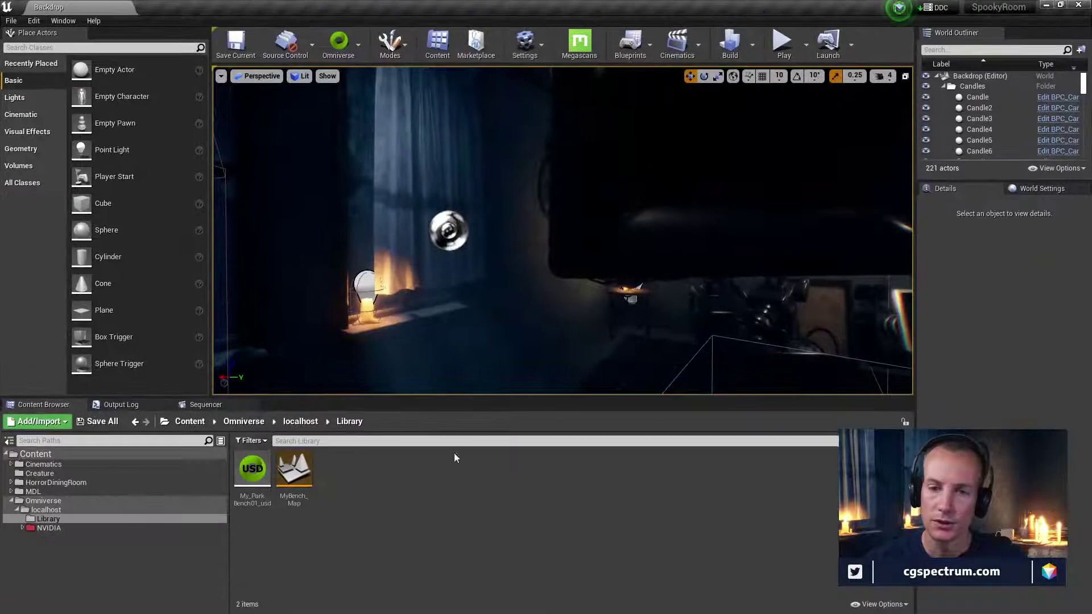
# Clean the local assets of the Omniverse plugin in the SpookyRoom project
pyautogui.click(43, 500)
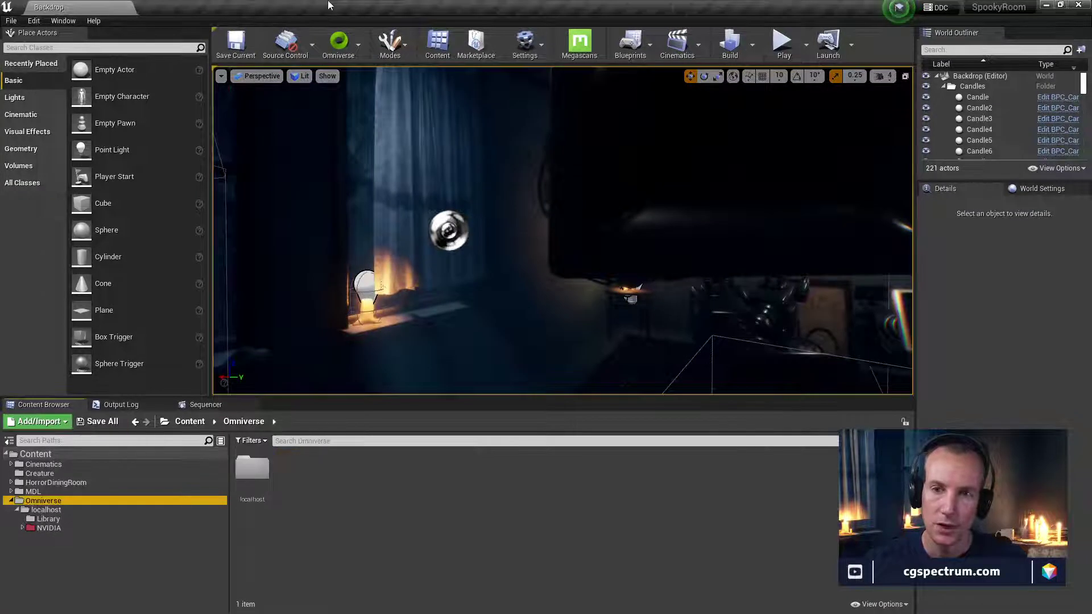
pyautogui.click(355, 49)
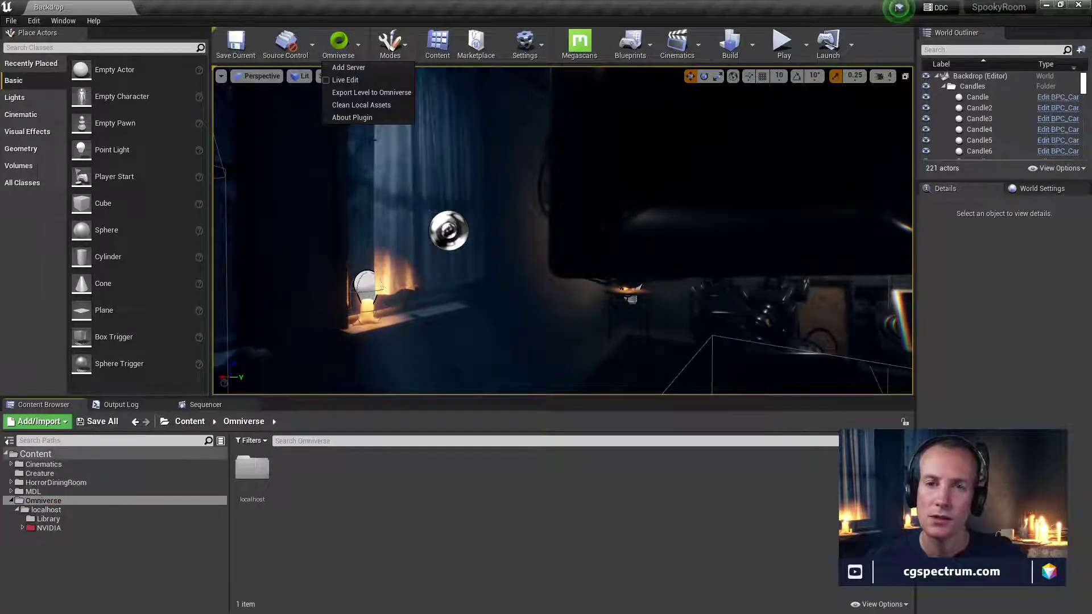
pyautogui.click(364, 107)
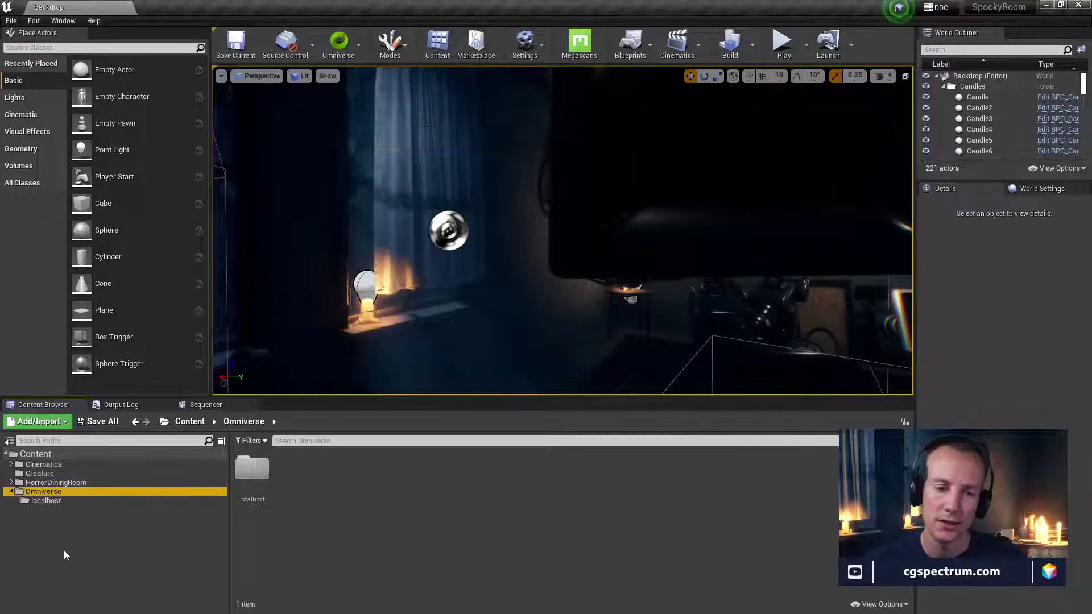
# Examine the subfolders of the localhost folder inside the Omniverse content folder
pyautogui.doubleClick(46, 500)
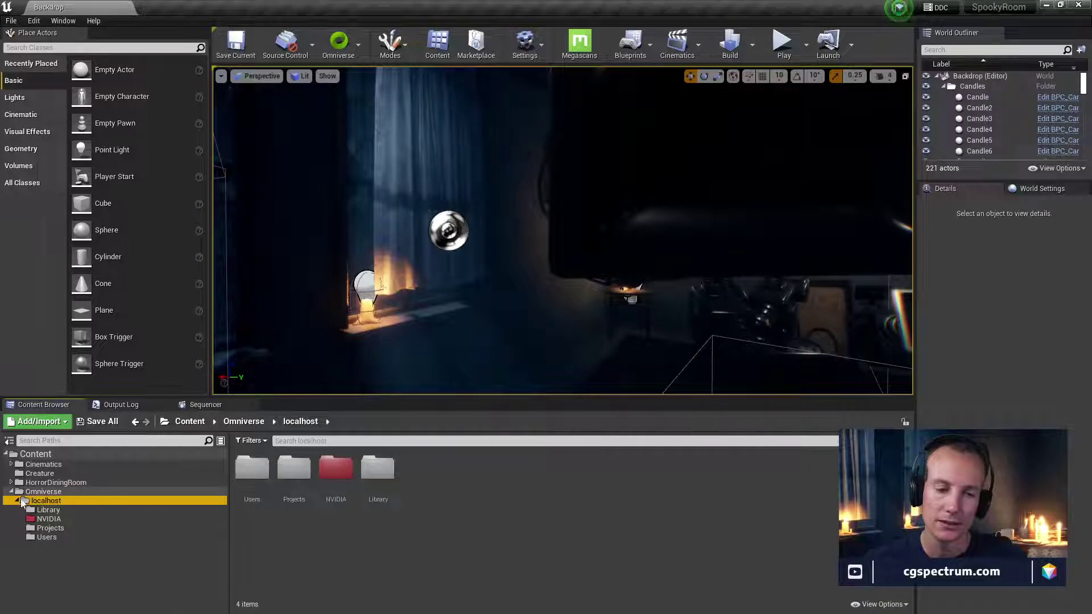
pyautogui.click(16, 501)
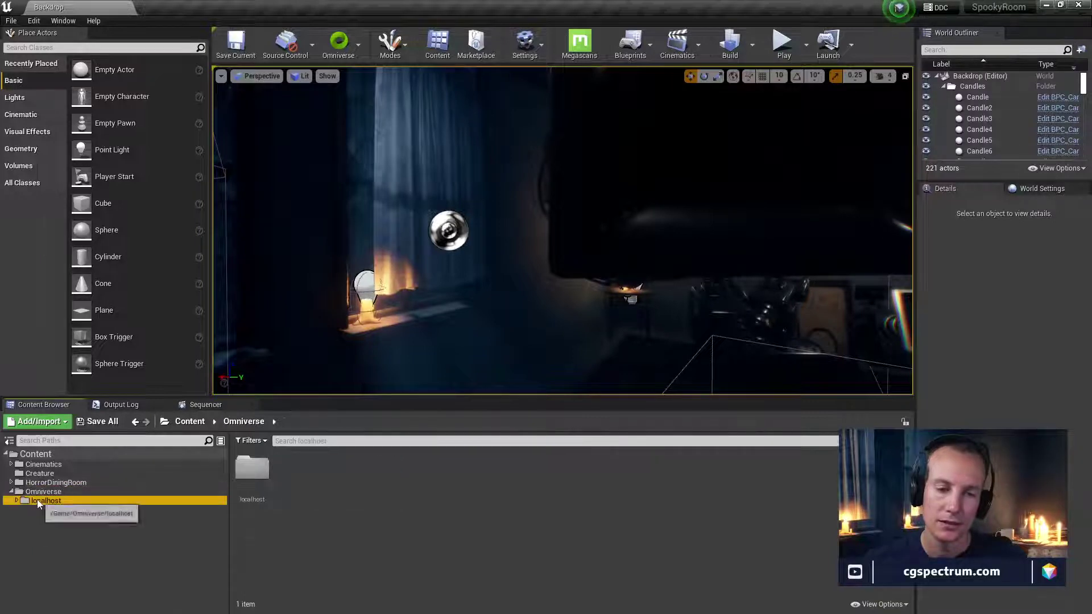
pyautogui.click(41, 491)
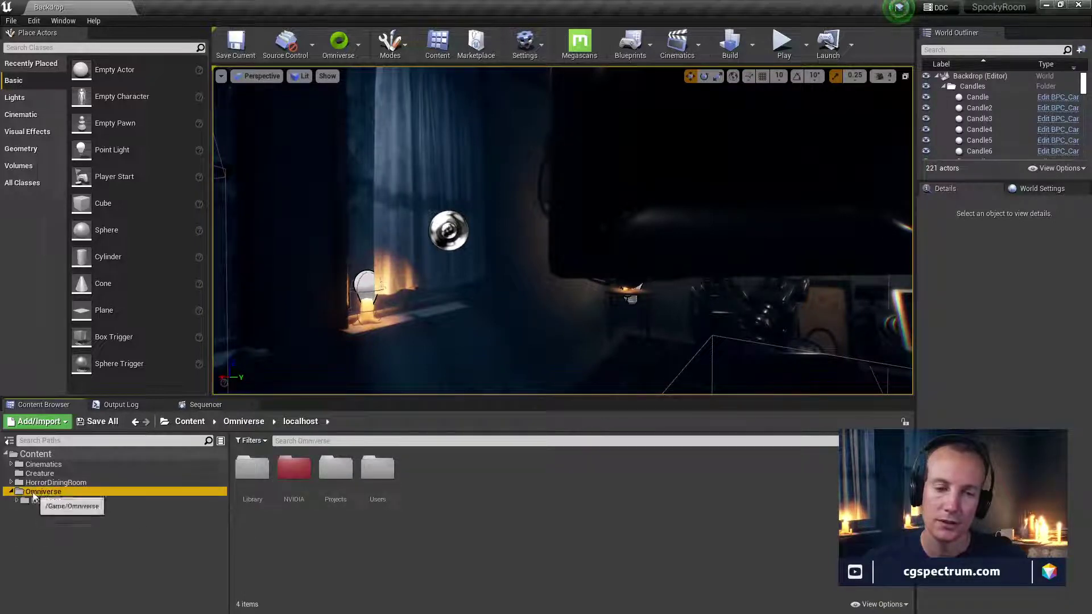
# Delete the Omniverse content folder, agreeing to also delete its Users and Projects folders on the Omniverse server
pyautogui.click(348, 42)
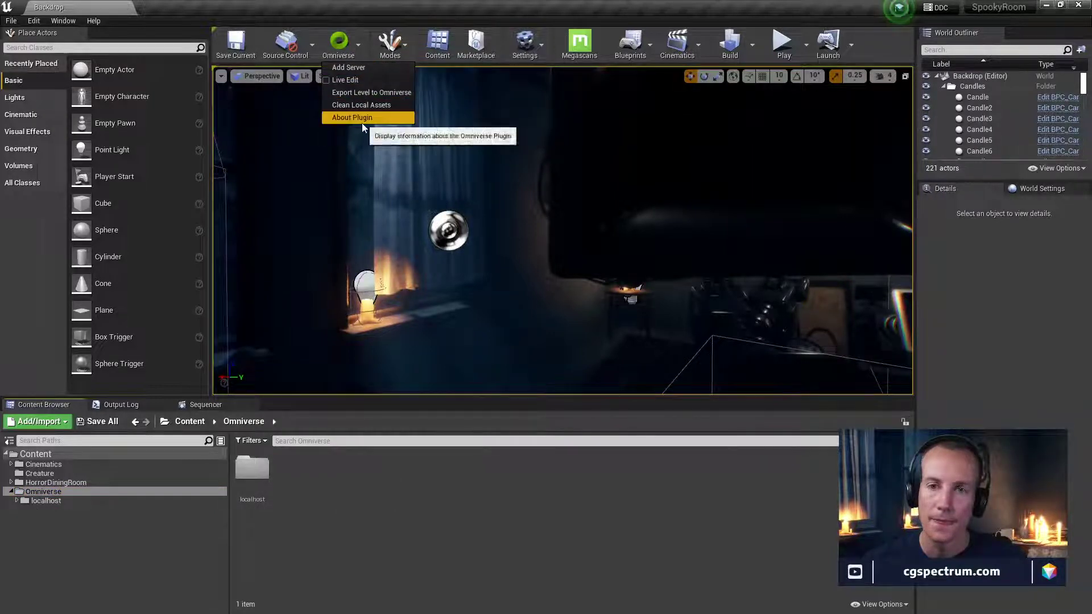
pyautogui.click(35, 494)
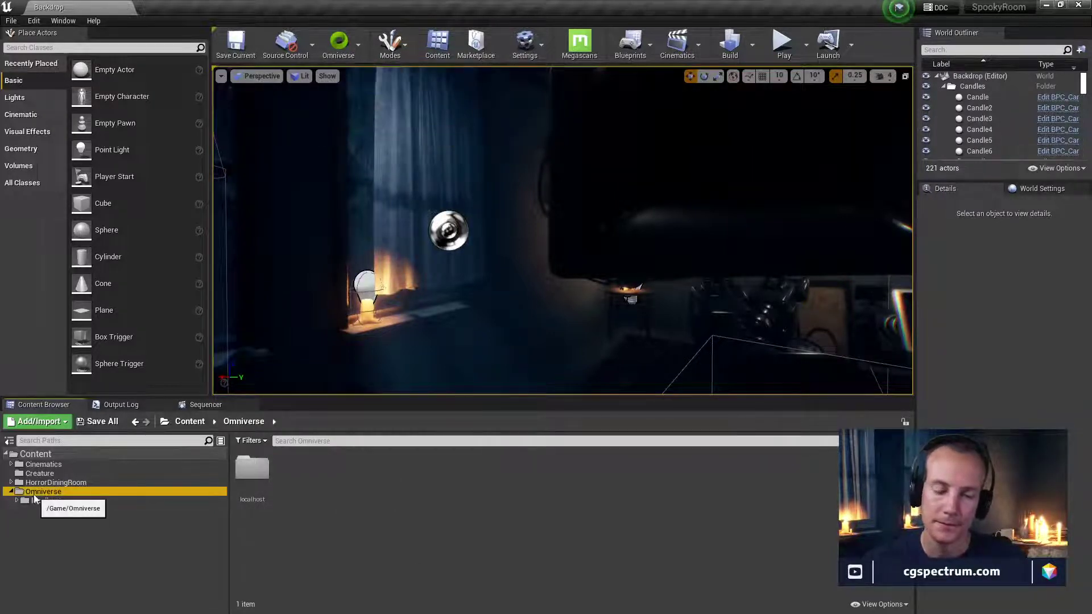
pyautogui.press('Delete')
pyautogui.click(64, 523)
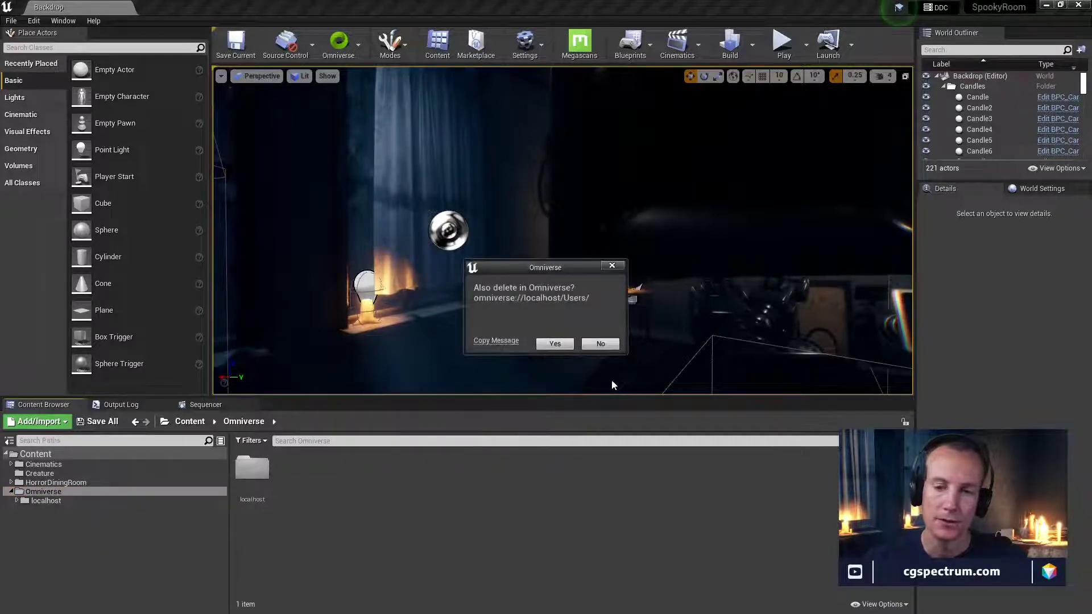
pyautogui.click(562, 345)
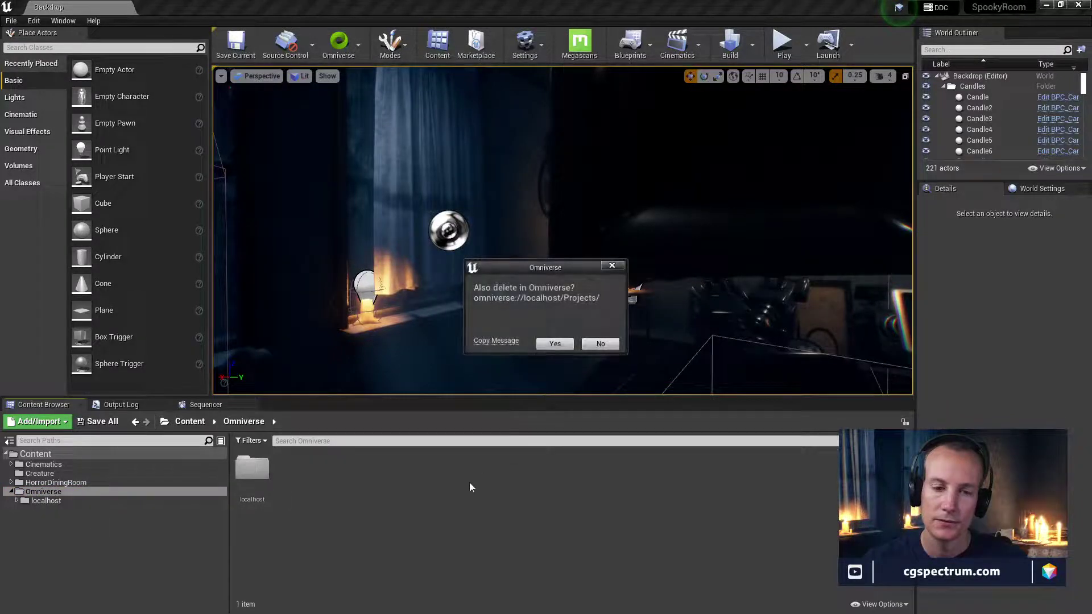
pyautogui.click(555, 344)
pyautogui.click(554, 344)
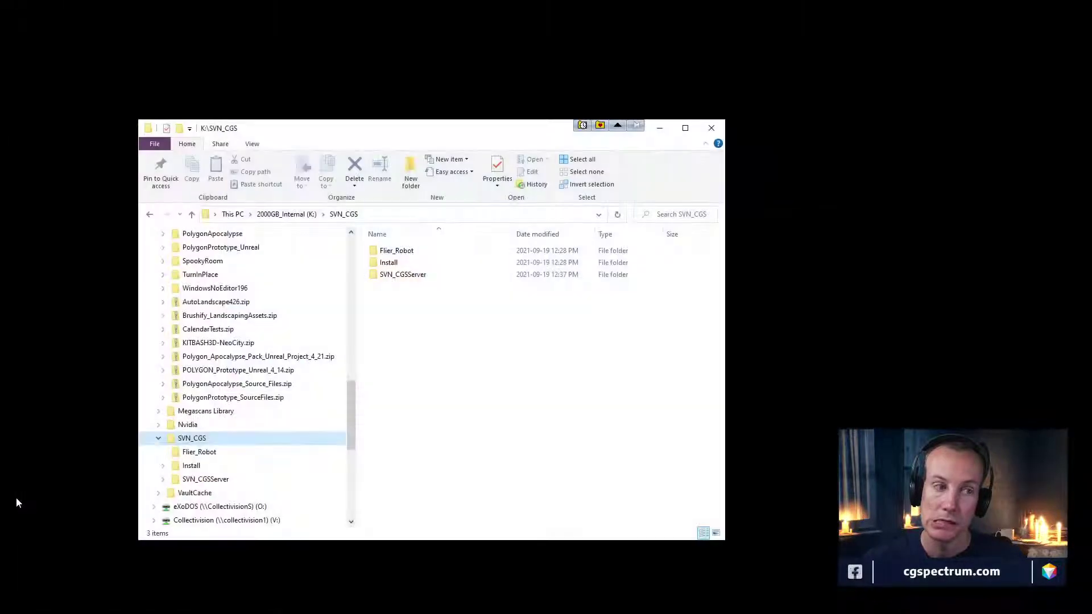
# Reopen SpookyRoom.uproject from the AssetLibrary\SpookyRoom folder
pyautogui.click(477, 357)
pyautogui.scroll(3, 231, 424)
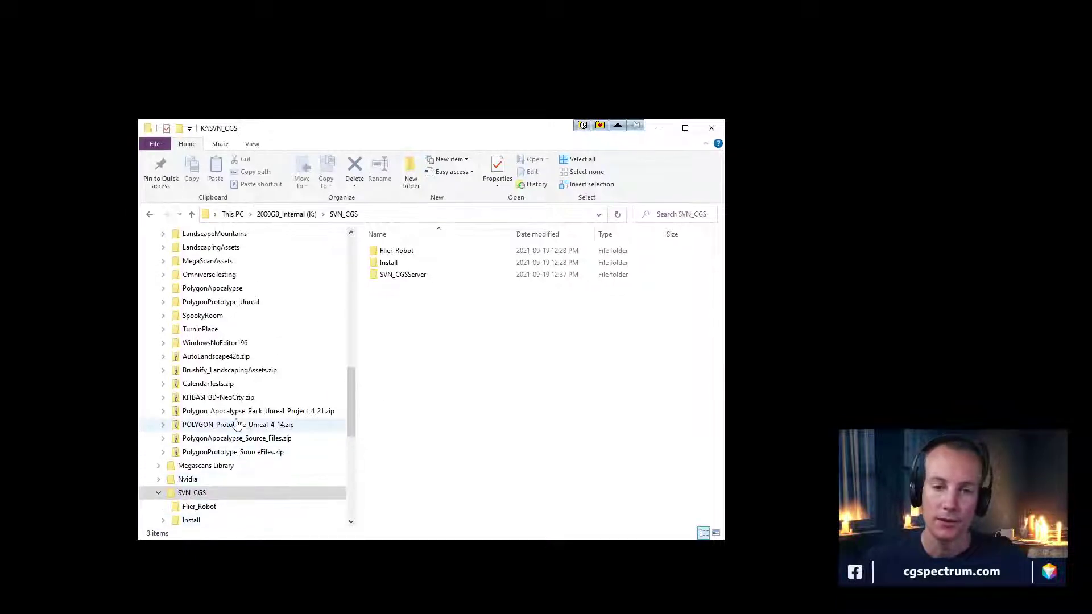
pyautogui.click(218, 389)
pyautogui.click(407, 348)
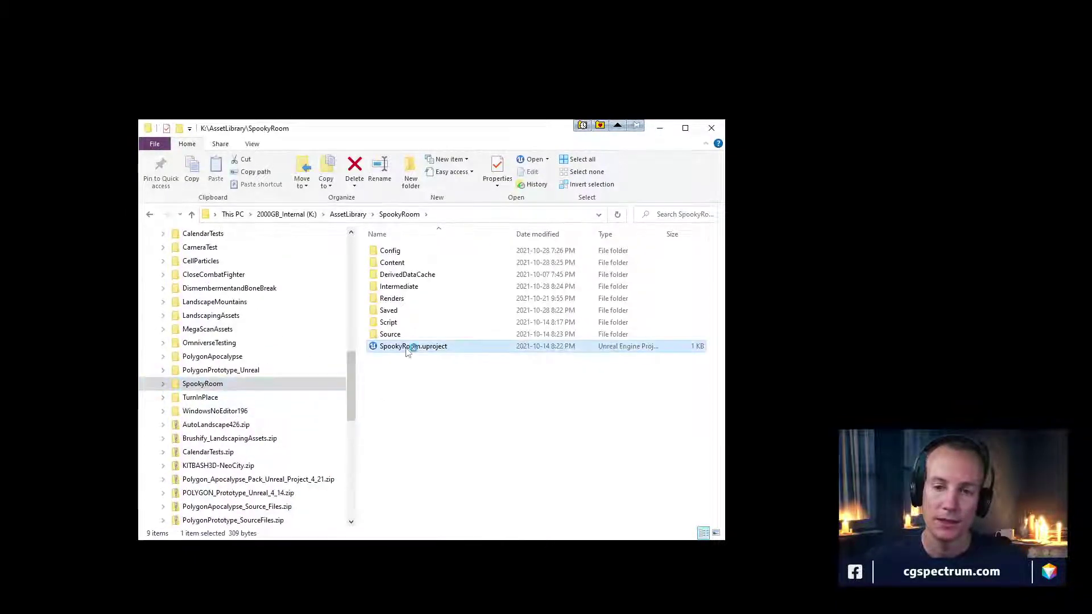
pyautogui.doubleClick(434, 342)
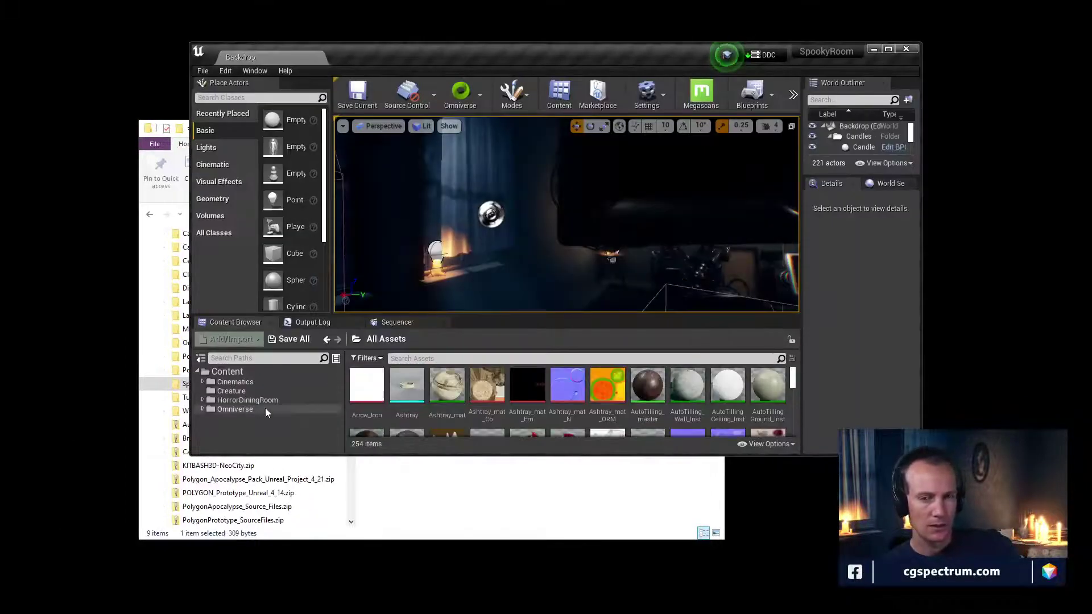
# Check the Omniverse localhost and NVIDIA content folders, and clean the plugin's local assets again
pyautogui.click(235, 409)
pyautogui.click(227, 418)
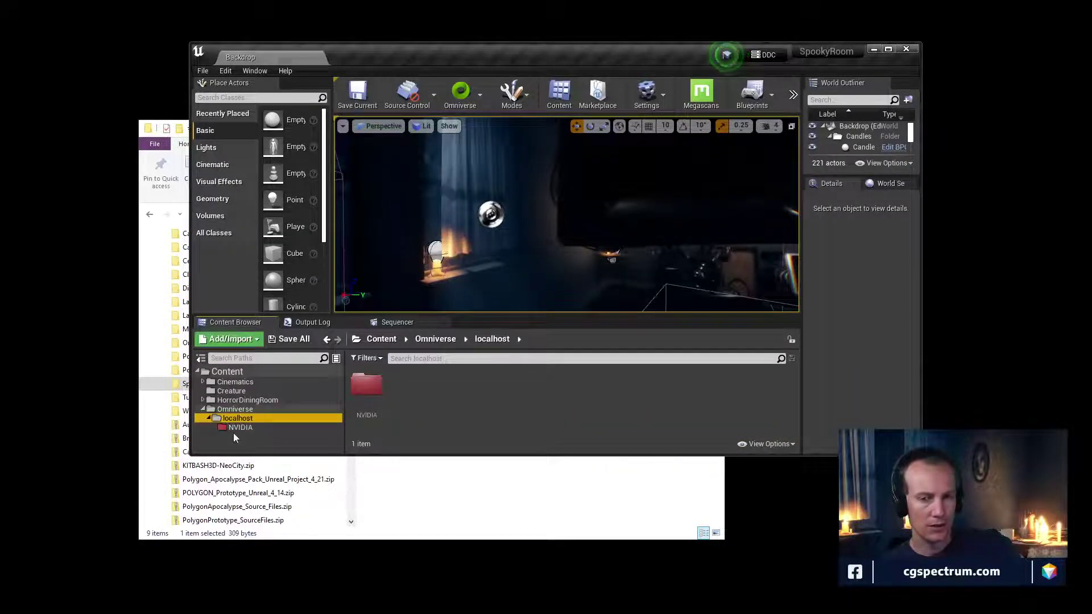
pyautogui.click(237, 428)
pyautogui.click(235, 409)
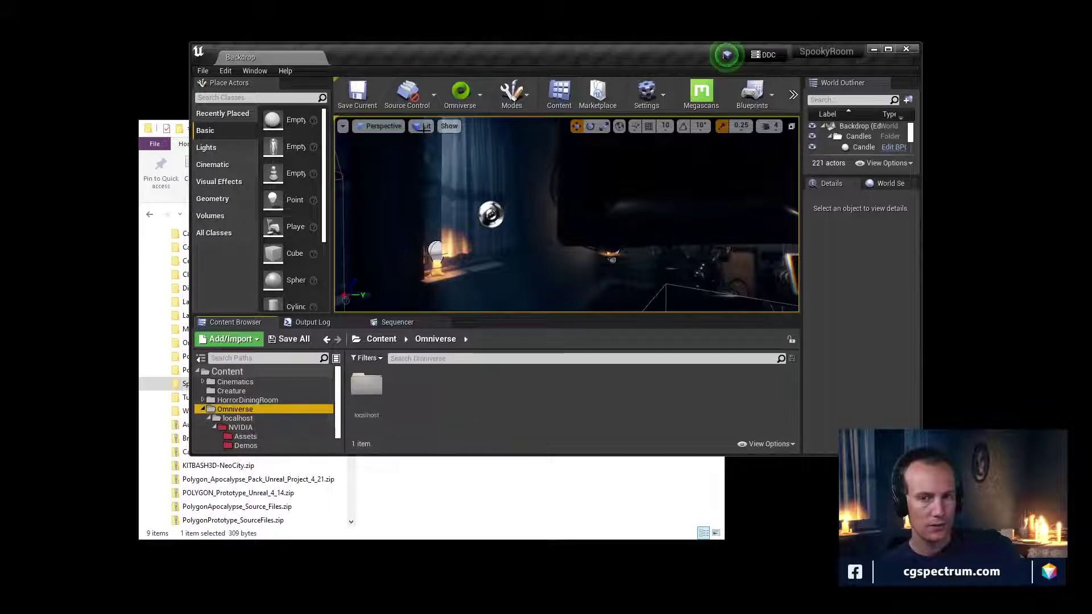
pyautogui.click(482, 101)
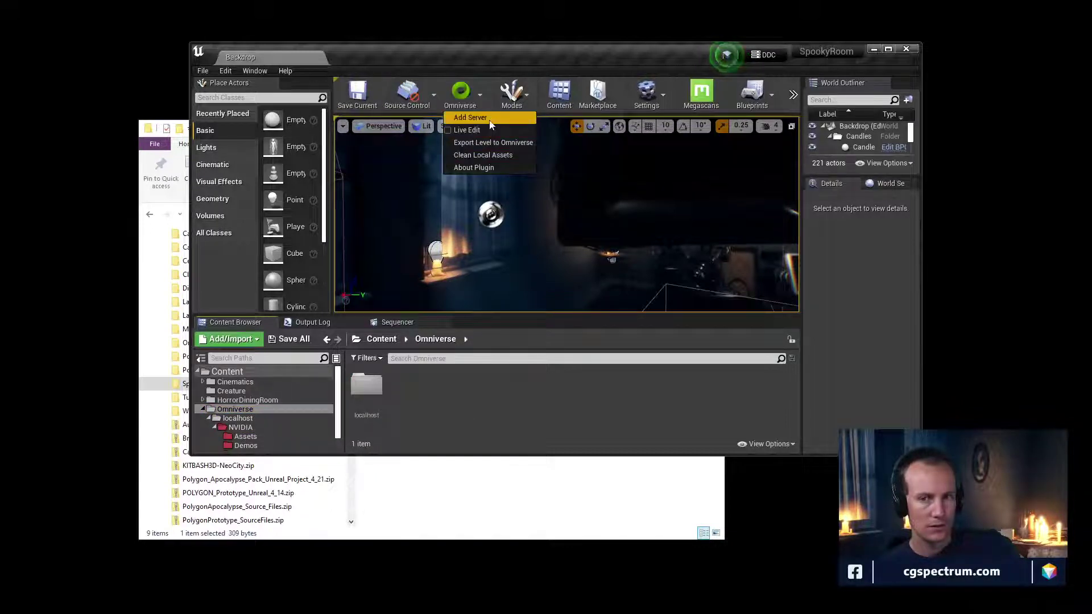
pyautogui.click(483, 155)
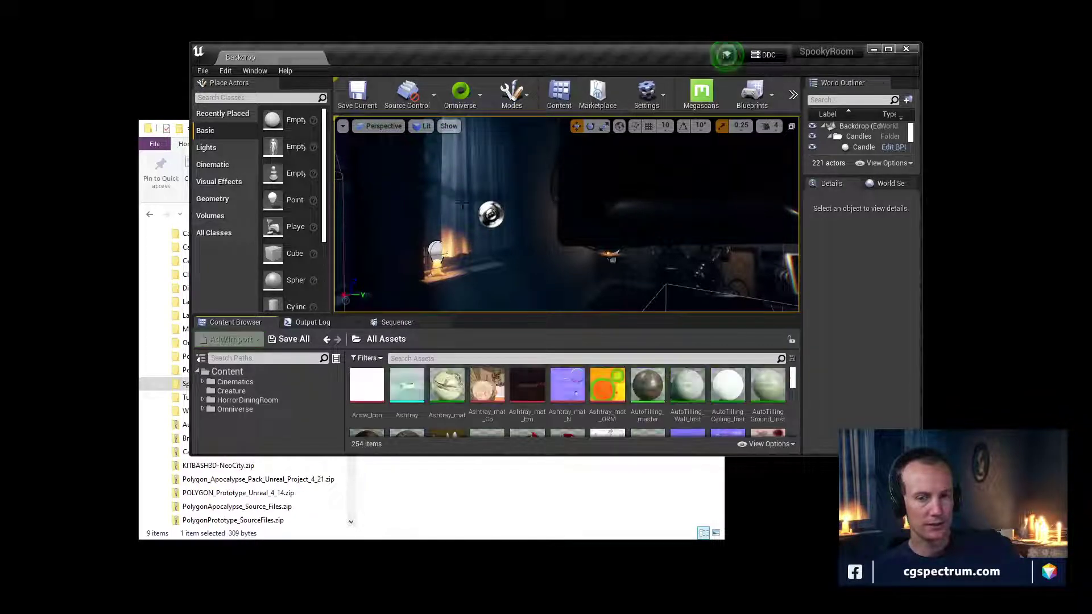
# Examine the HorrorDiningRoom, Omniverse, localhost and NVIDIA content folders and the folder options available for them
pyautogui.click(203, 400)
pyautogui.click(208, 401)
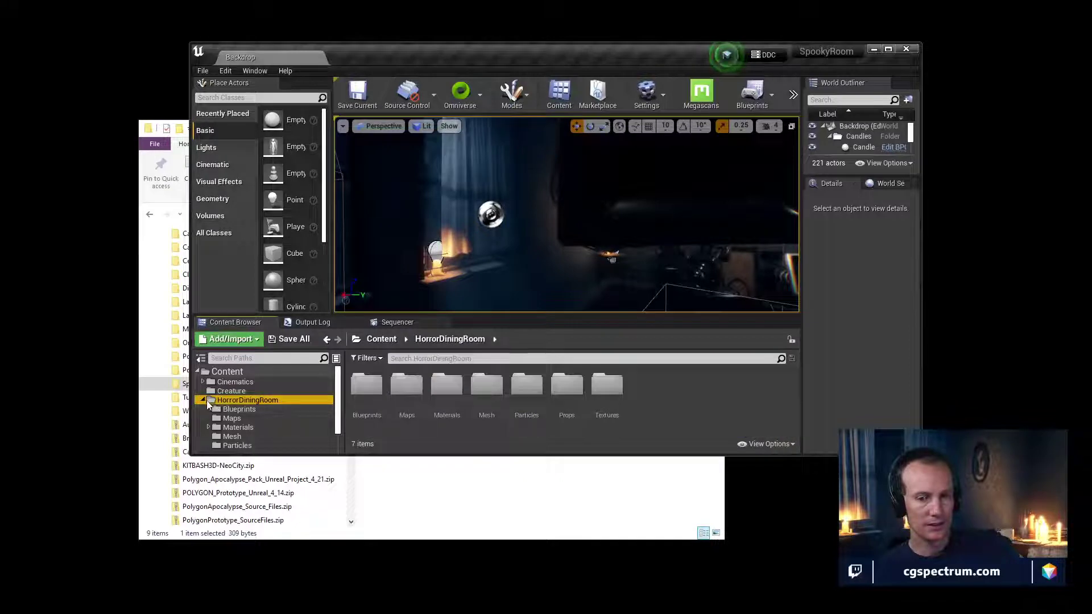
pyautogui.click(203, 400)
pyautogui.rightClick(234, 405)
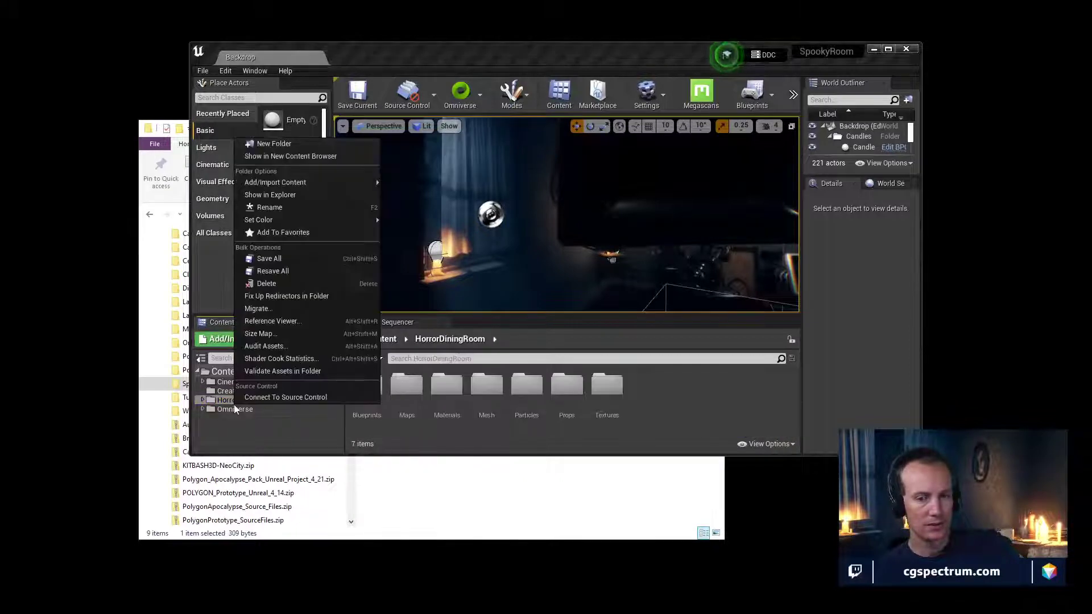
pyautogui.press('Escape')
pyautogui.rightClick(226, 414)
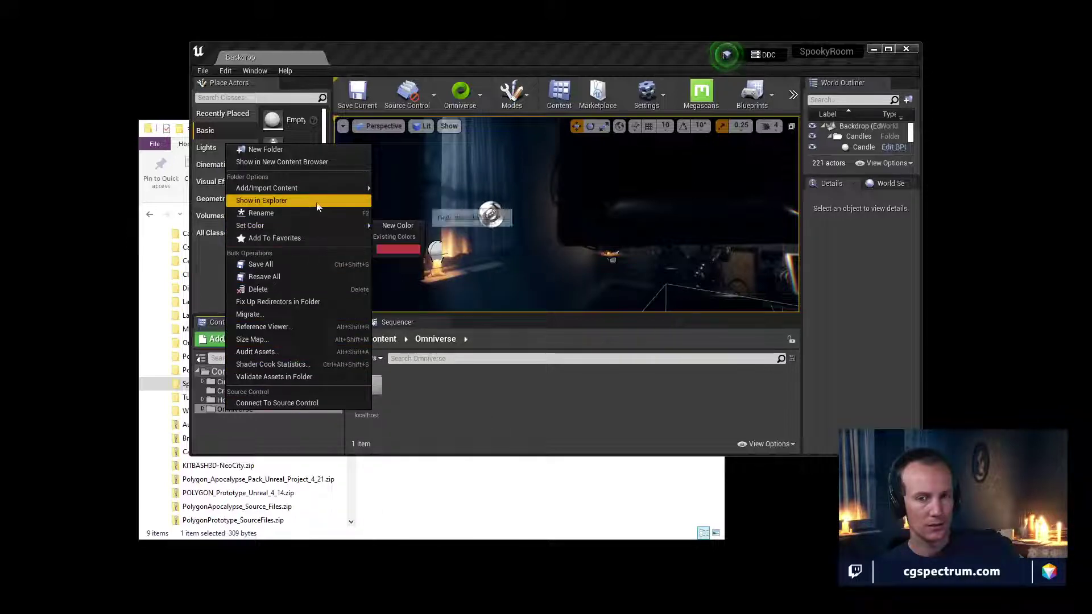
pyautogui.click(203, 410)
pyautogui.doubleClick(221, 417)
pyautogui.click(232, 427)
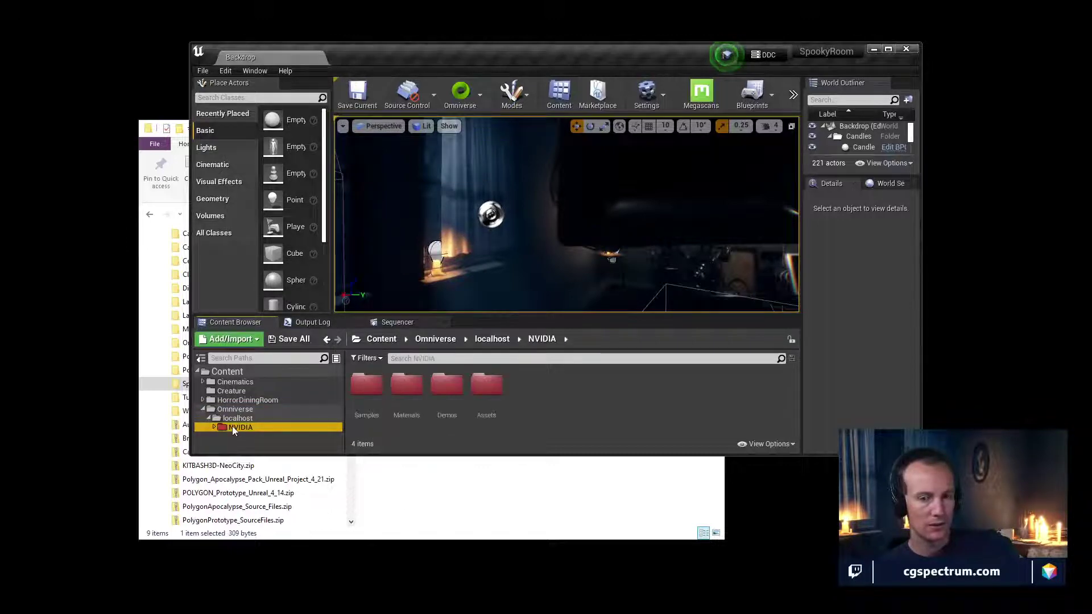
pyautogui.rightClick(232, 426)
pyautogui.click(221, 445)
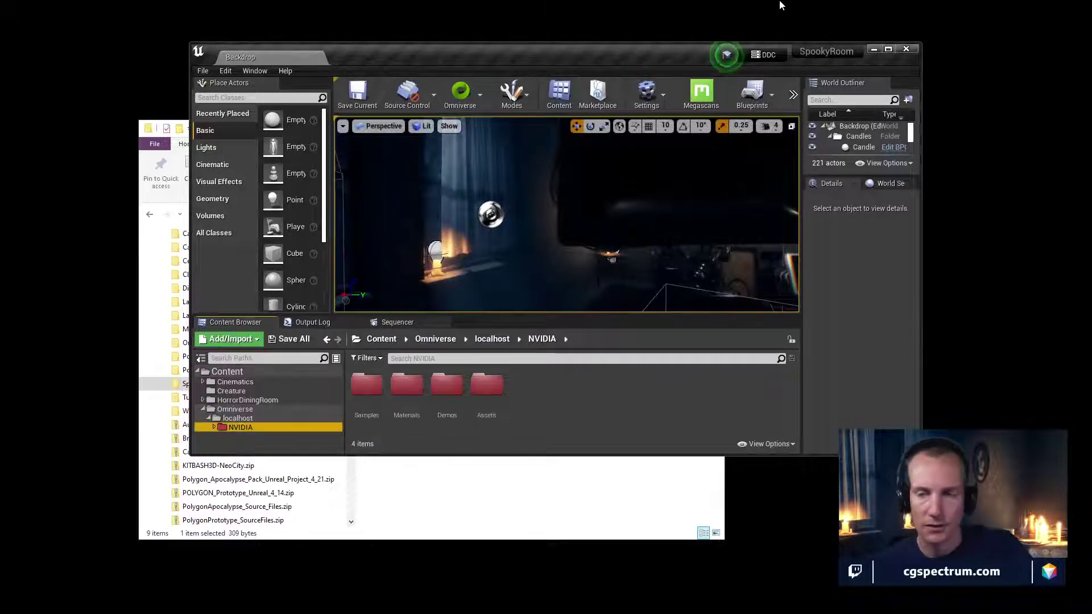
# Leave SpookyRoom, open BananaProject.uproject from SVN_CGS\SVN_CGSServer\Collab\Banana, and bring its TestMap level to the front
pyautogui.click(86, 597)
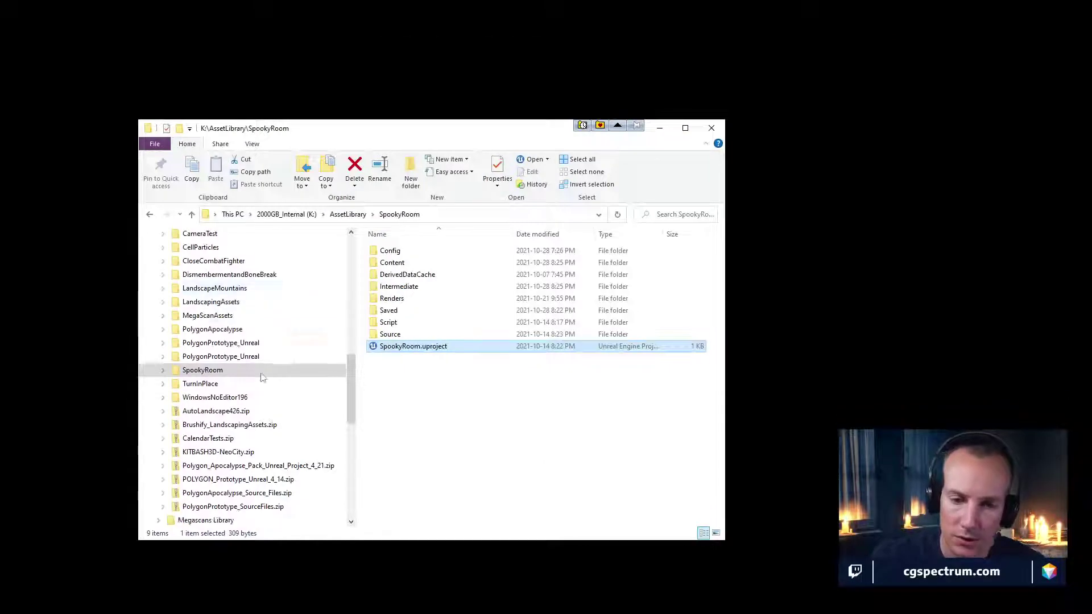
pyautogui.scroll(-5, 262, 377)
pyautogui.click(283, 374)
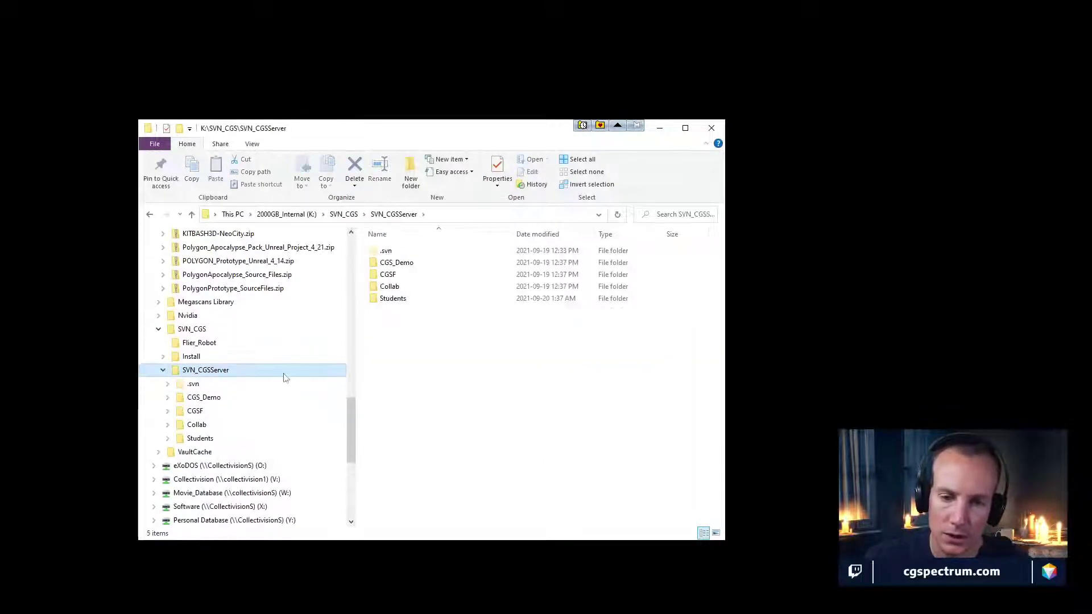
pyautogui.click(199, 424)
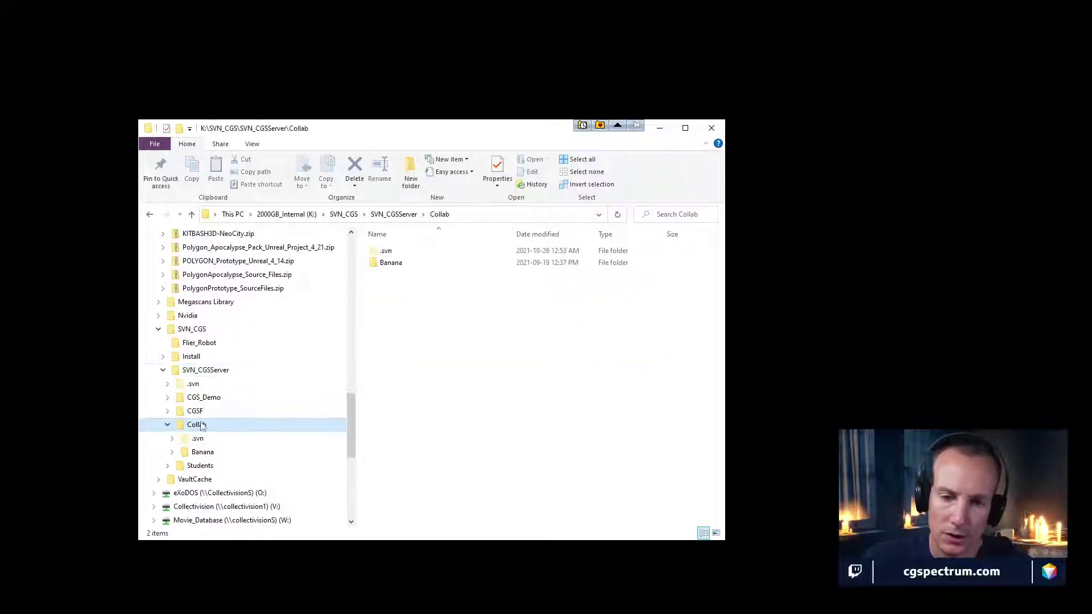
pyautogui.doubleClick(398, 262)
pyautogui.doubleClick(414, 334)
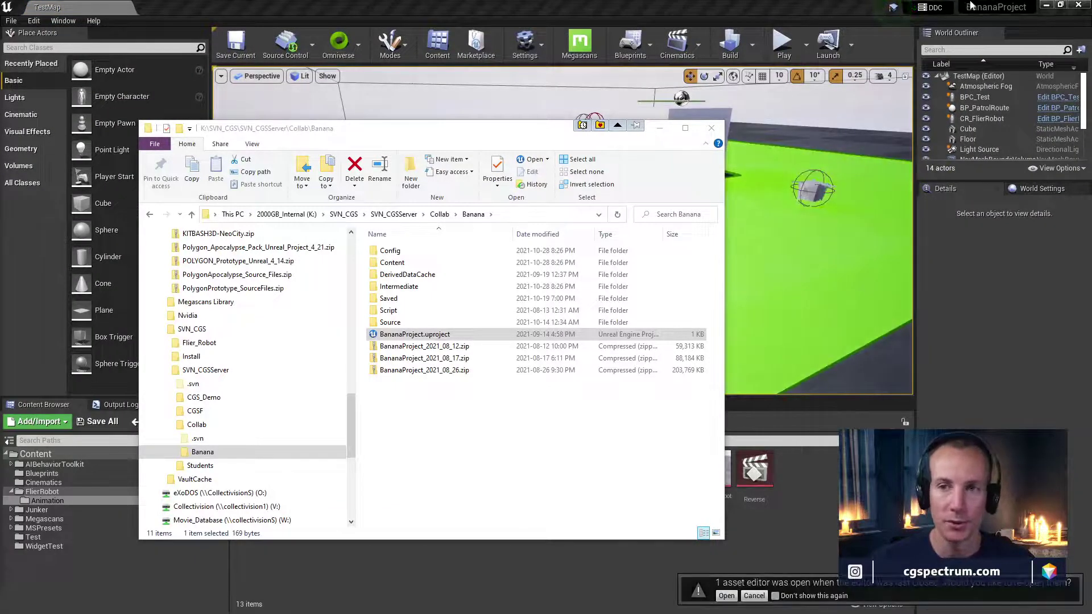
pyautogui.click(637, 242)
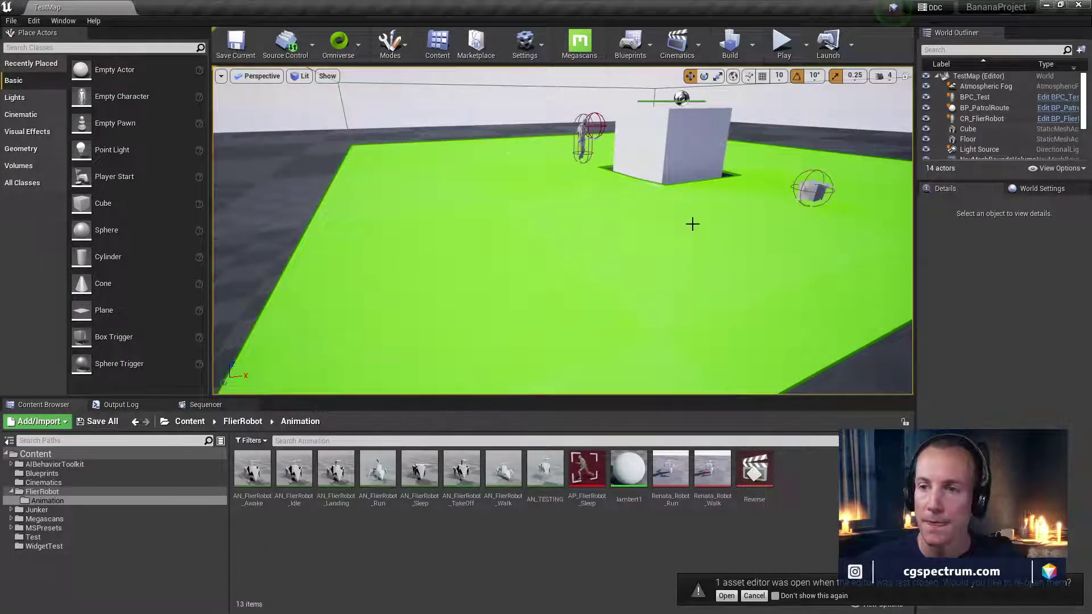
pyautogui.moveTo(692, 224); pyautogui.dragTo(704, 191)
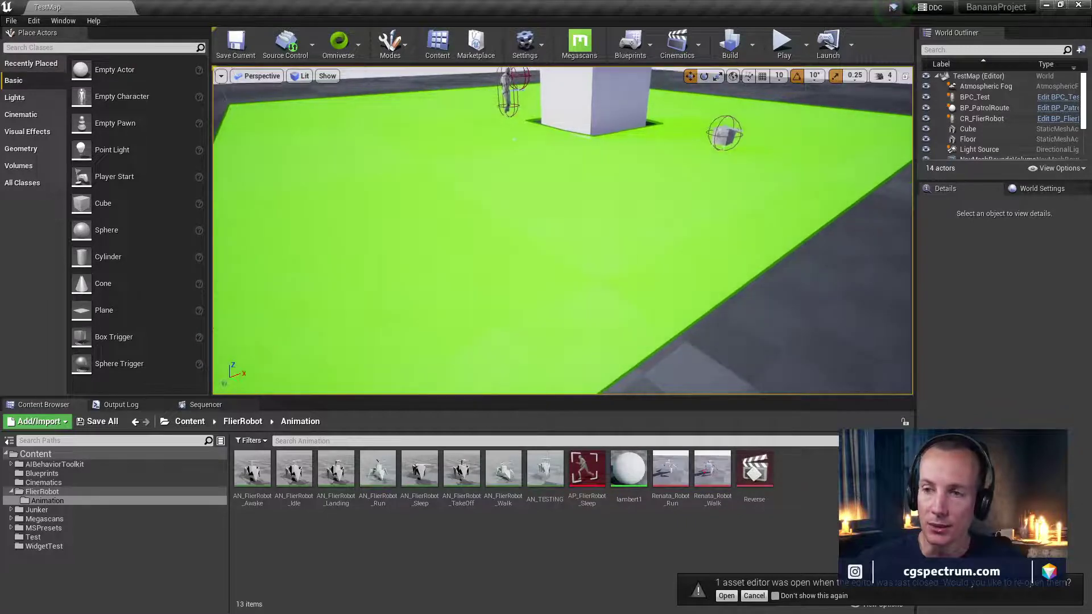
# Focus the view on the CR_FlierRobot actor, and reopen the asset editor left open in the last session before returning to the Animation assets
pyautogui.click(722, 136)
pyautogui.press('f')
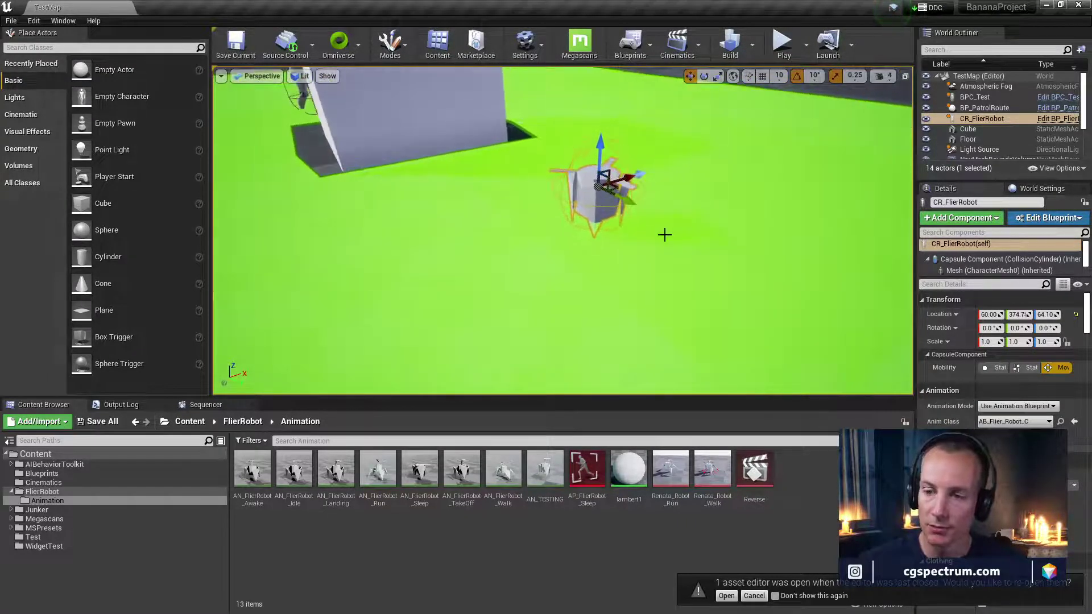
pyautogui.click(726, 596)
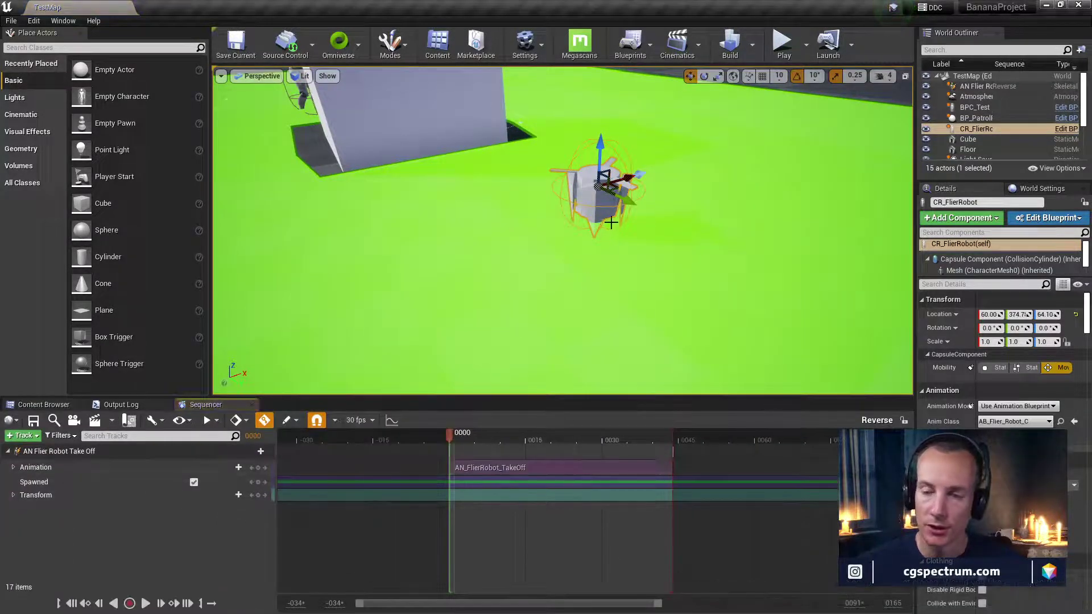
pyautogui.click(44, 404)
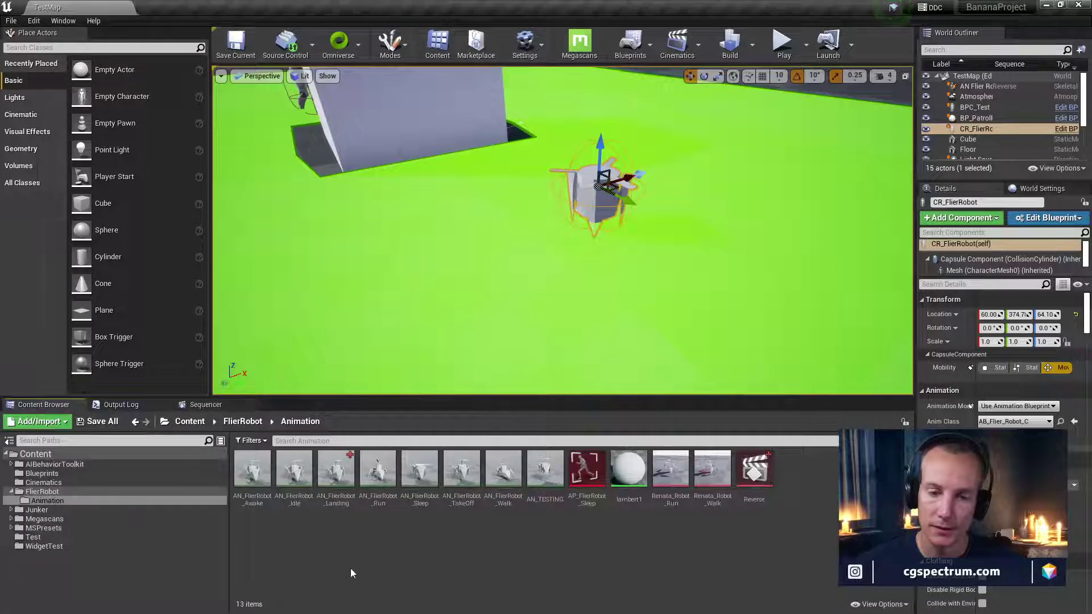
# View the Renata_Robot_Walk sequence from the FlierRobot Animation folder, and close Sequencer again
pyautogui.doubleClick(713, 469)
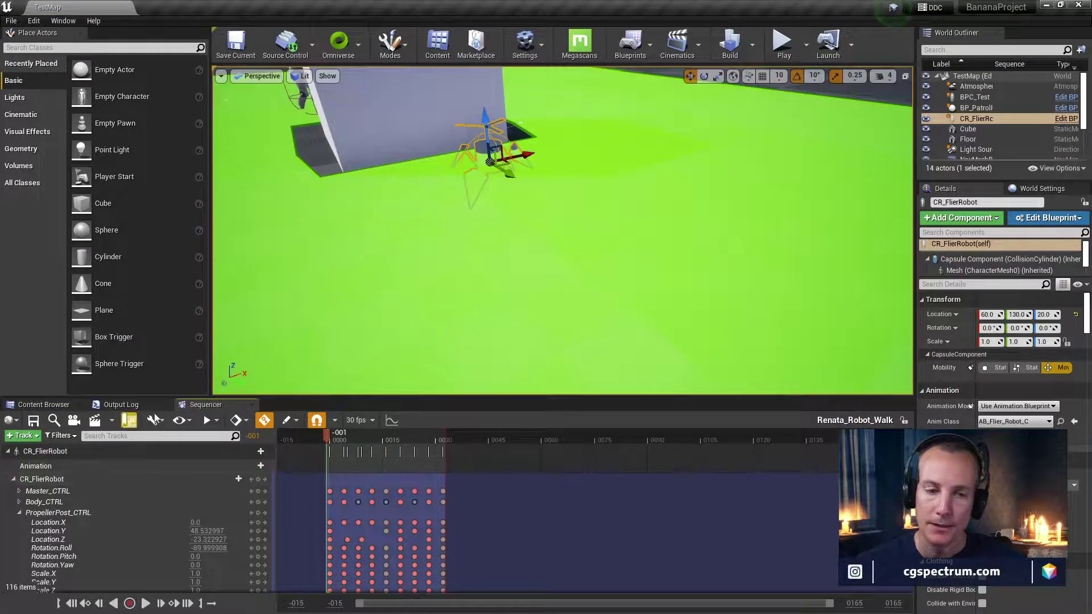
pyautogui.click(264, 404)
pyautogui.click(62, 404)
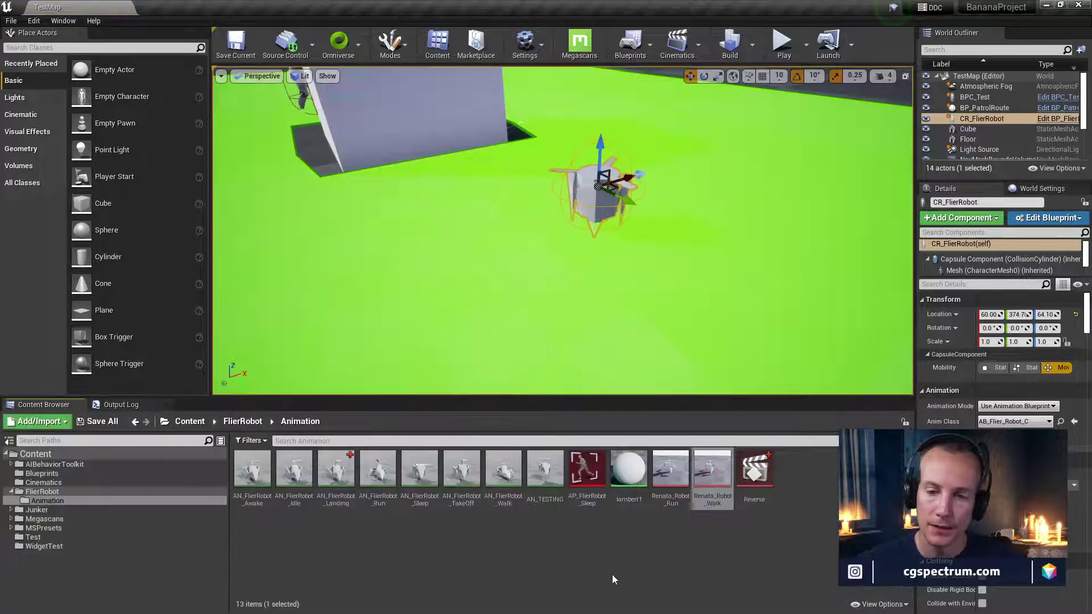
# Open the CR_FlierRobot control rig from the FlierRobot folder
pyautogui.click(33, 494)
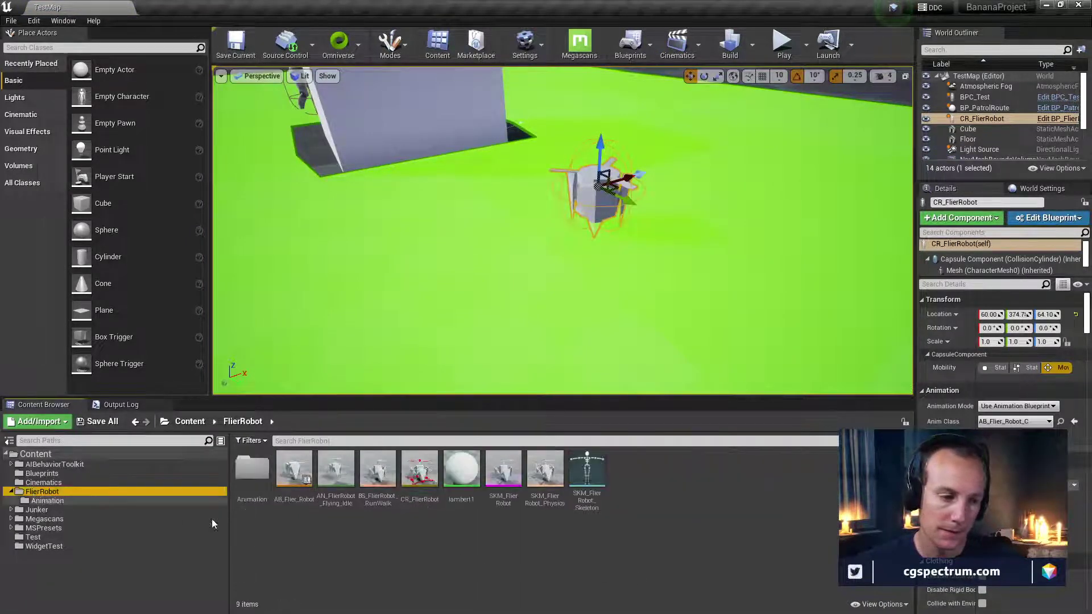
pyautogui.click(431, 526)
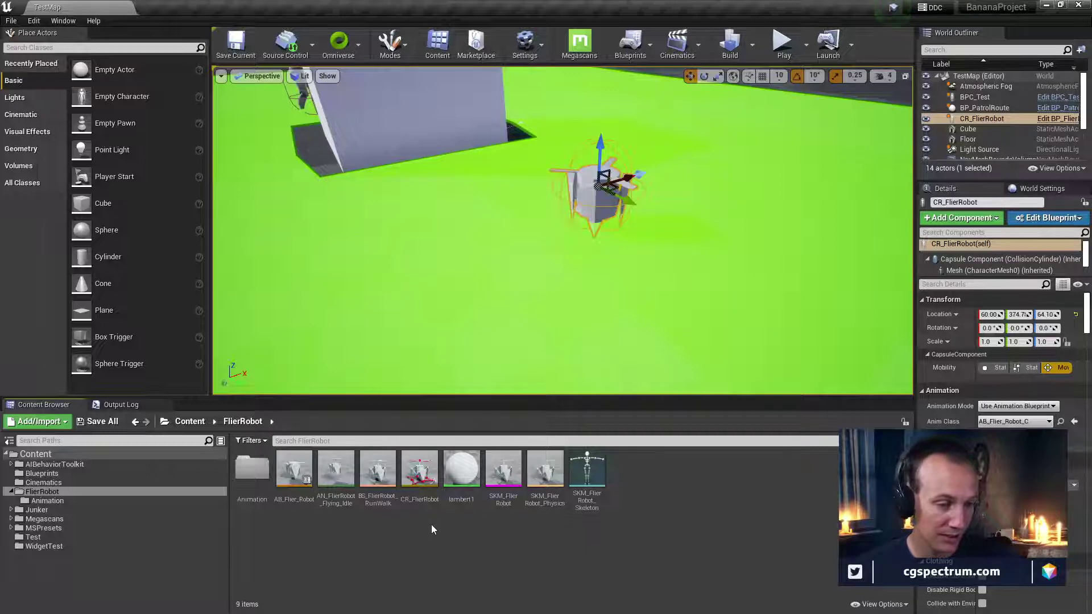
pyautogui.doubleClick(426, 483)
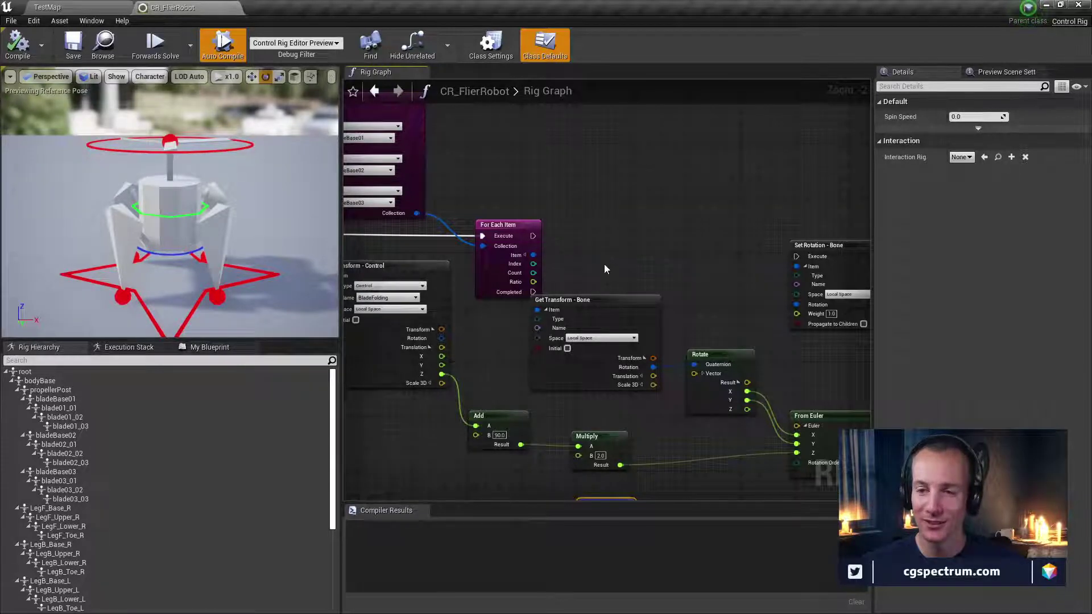
# Examine the CR_FlierRobot Rig Graph, from the leg IK and propeller post groups to the blade rotation nodes
pyautogui.moveTo(607, 270)
pyautogui.mouseDown(button='right')
pyautogui.moveTo(599, 210)
pyautogui.moveTo(636, 167)
pyautogui.moveTo(607, 259)
pyautogui.mouseUp(button='right')
pyautogui.scroll(-1, 620, 346)
pyautogui.moveTo(620, 346); pyautogui.dragTo(711, 350, button='right')
pyautogui.scroll(-1, 670, 353)
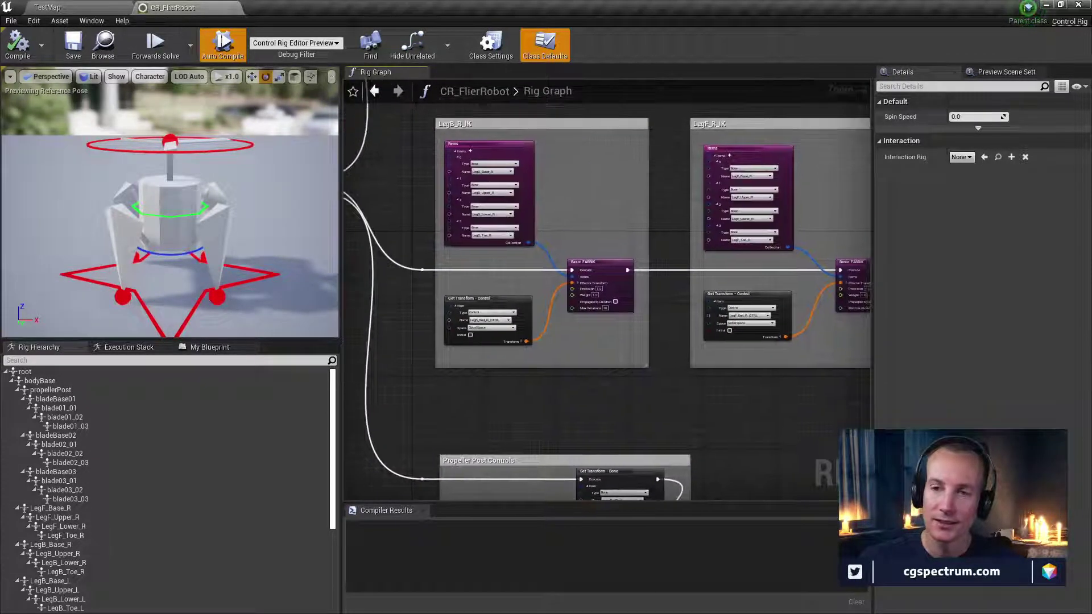
pyautogui.scroll(-5, 620, 398)
pyautogui.moveTo(611, 335); pyautogui.dragTo(620, 495, button='right')
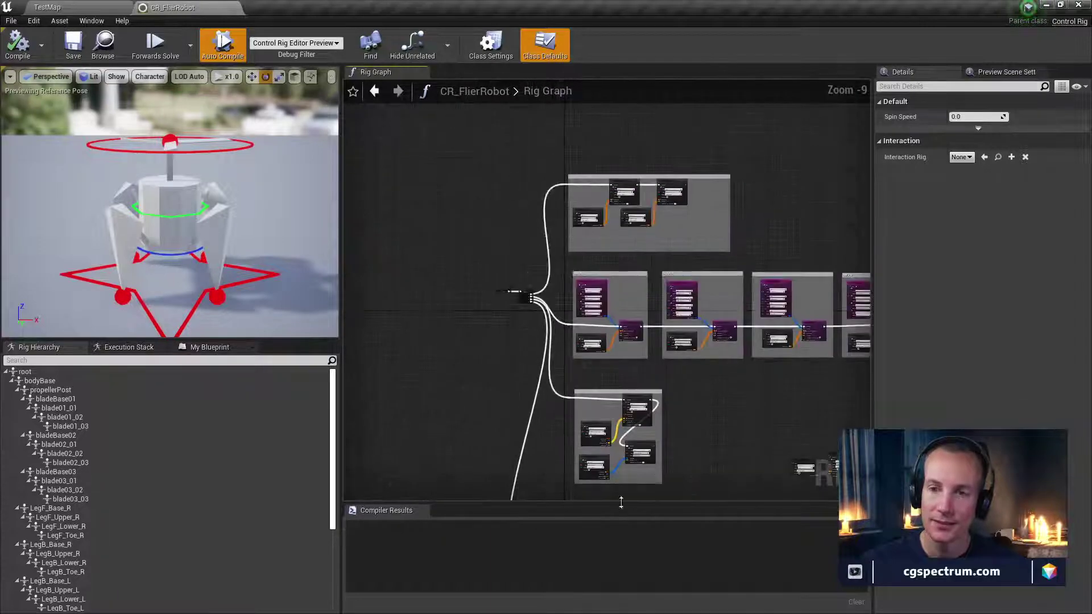
pyautogui.moveTo(595, 383); pyautogui.dragTo(574, 273, button='right')
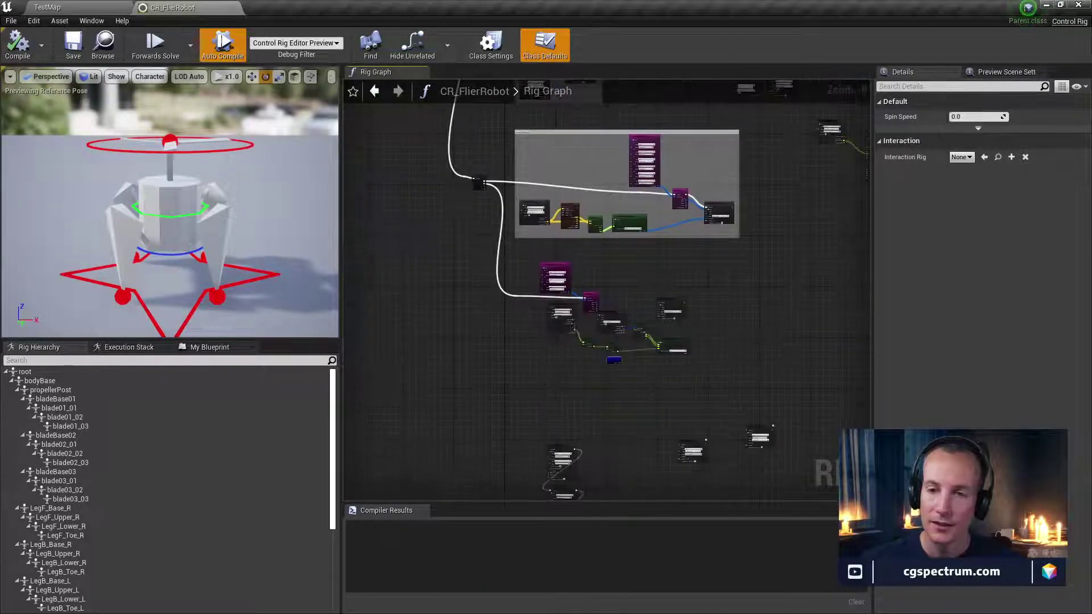
pyautogui.scroll(8, 574, 273)
pyautogui.moveTo(576, 361); pyautogui.dragTo(520, 333, button='right')
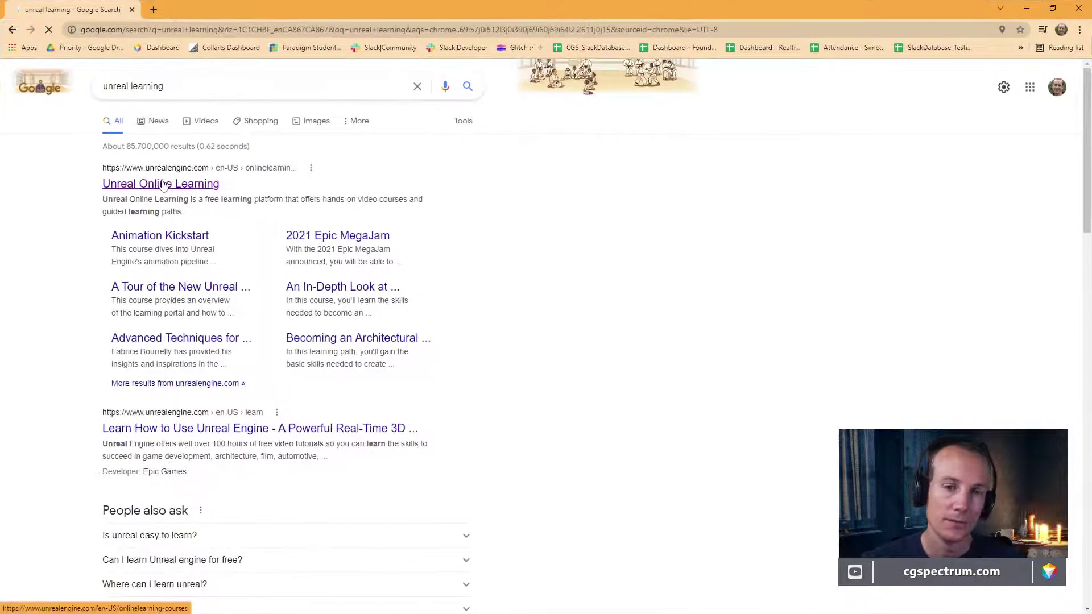
# In Chrome, go from the "unreal learning" search results to Unreal Online Learning and enter the learning portal's Content Library
pyautogui.click(163, 185)
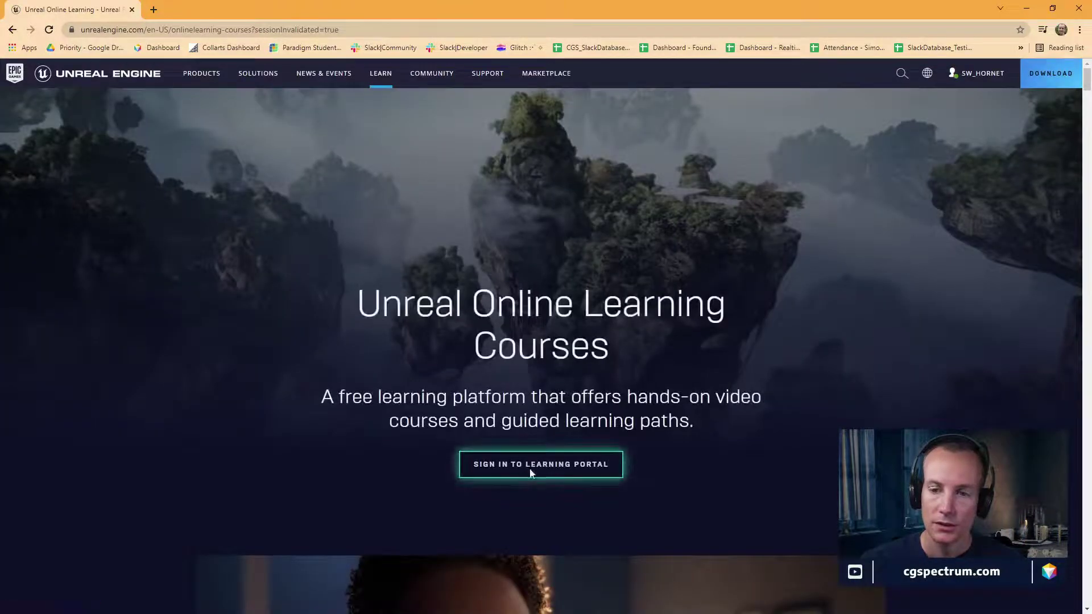
pyautogui.click(530, 465)
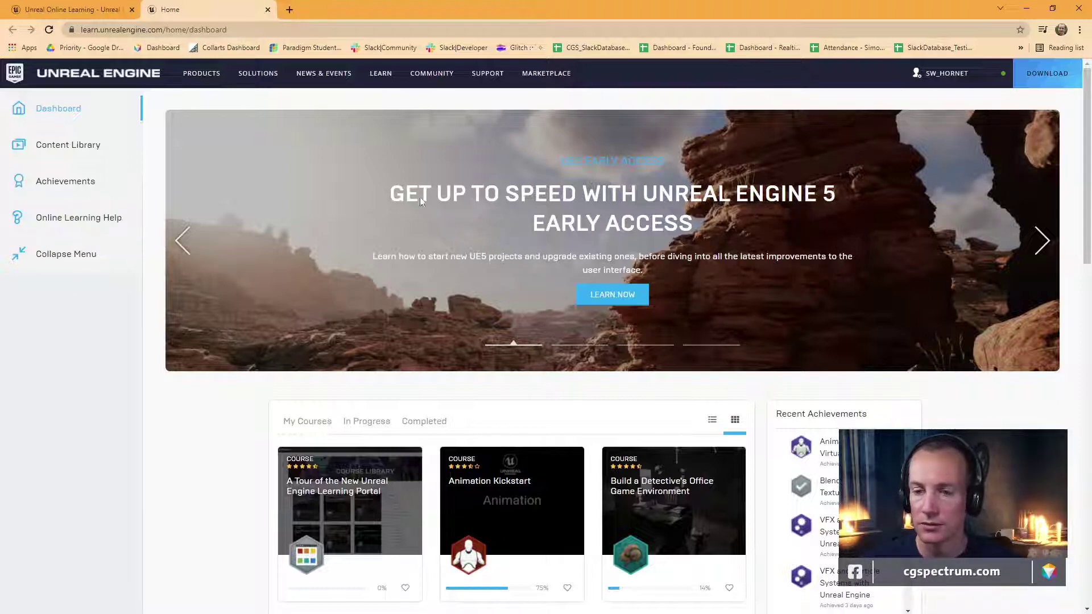
pyautogui.click(75, 149)
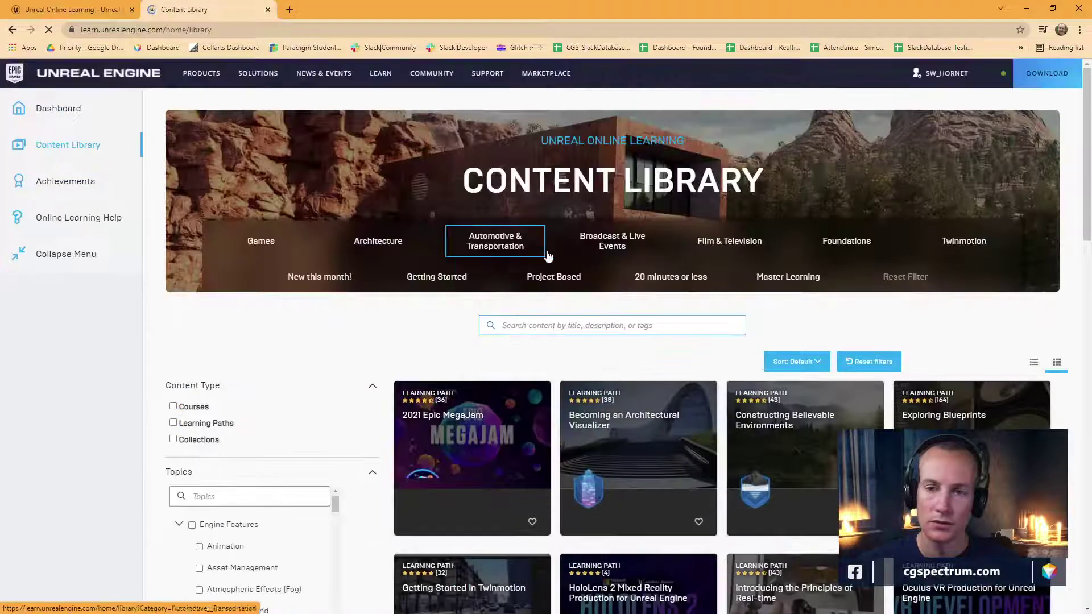
# Search the Content Library for "control rig" and open the Animation for Virtual Production course
pyautogui.click(549, 323)
pyautogui.write('c')
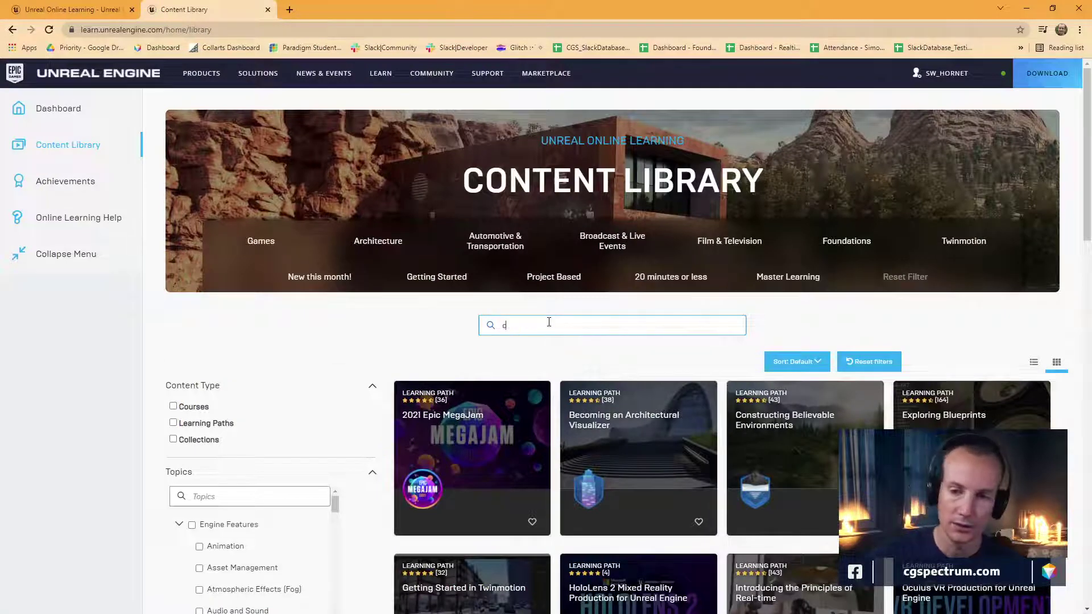
pyautogui.write('ontro')
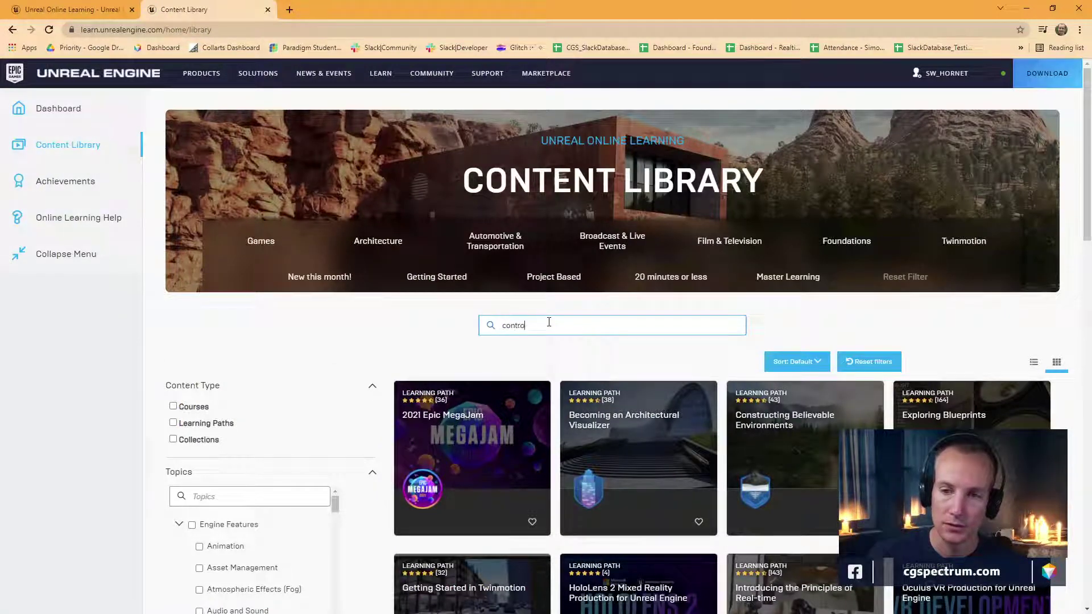
pyautogui.write('l rig')
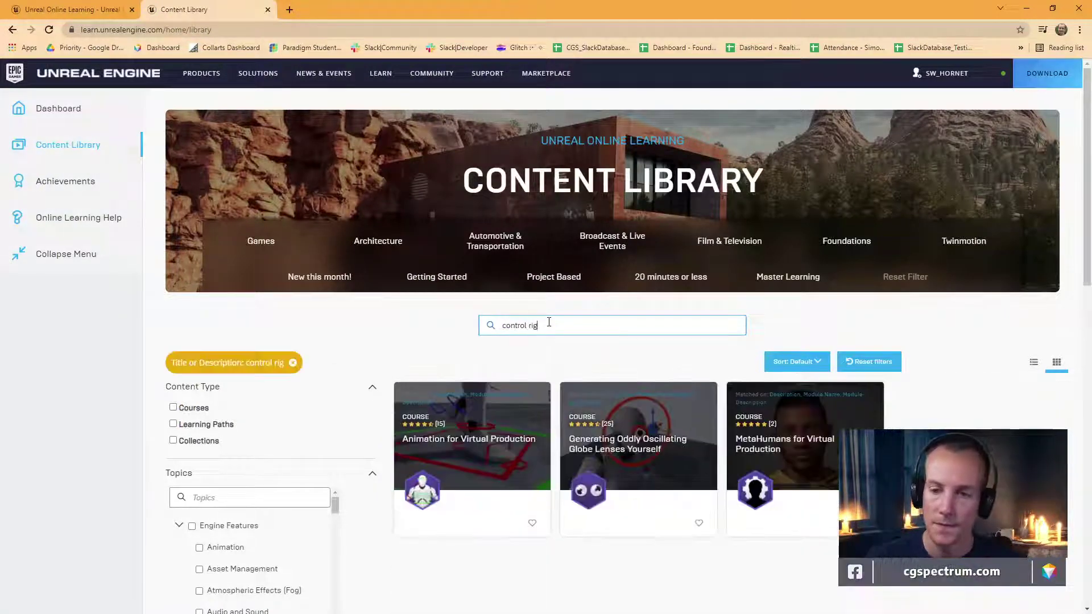
pyautogui.scroll(-2, 601, 563)
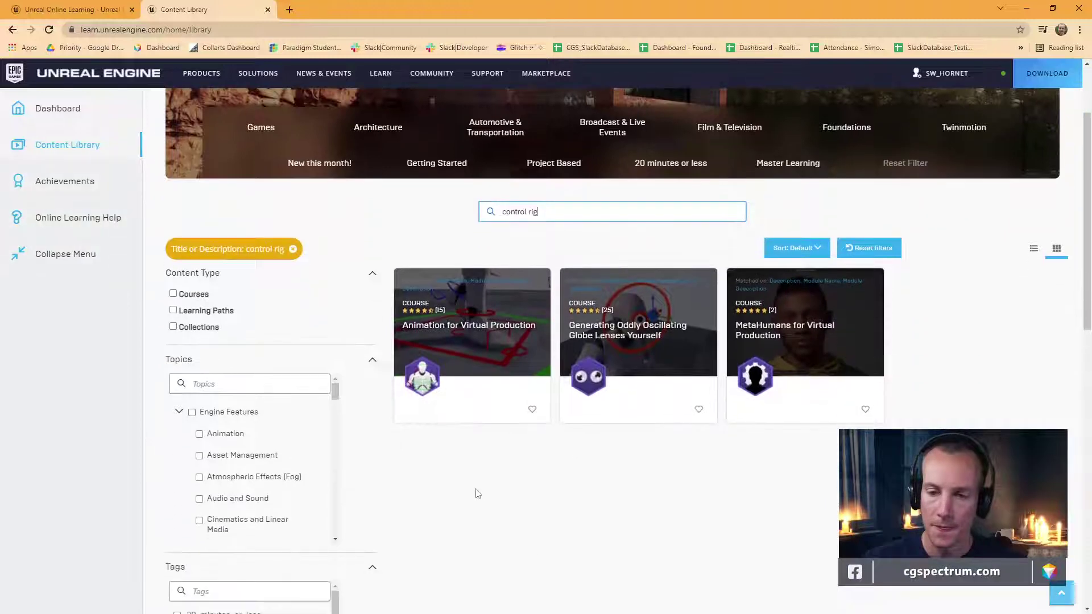
pyautogui.click(478, 333)
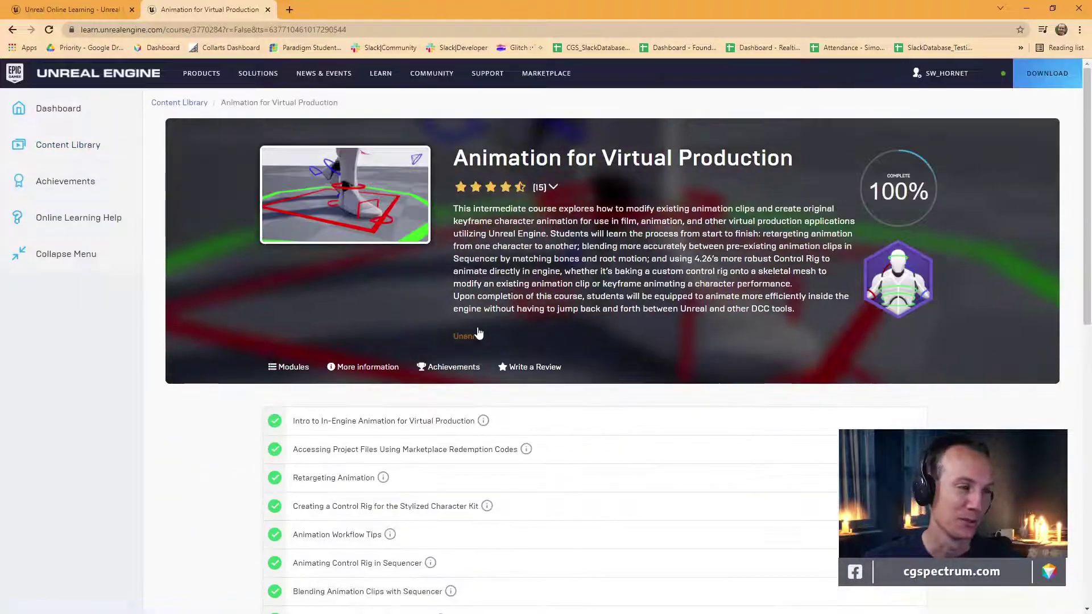
# Examine the Animation for Virtual Production course's description and its list of modules
pyautogui.scroll(-1, 612, 323)
pyautogui.scroll(1, 609, 319)
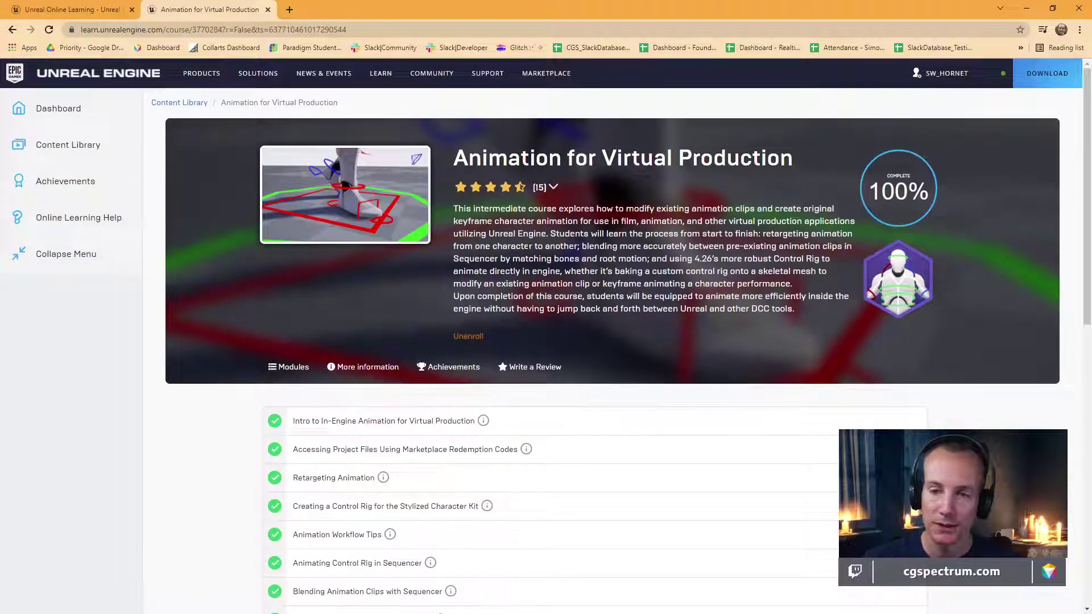
pyautogui.scroll(-1, 545, 219)
pyautogui.scroll(1, 623, 295)
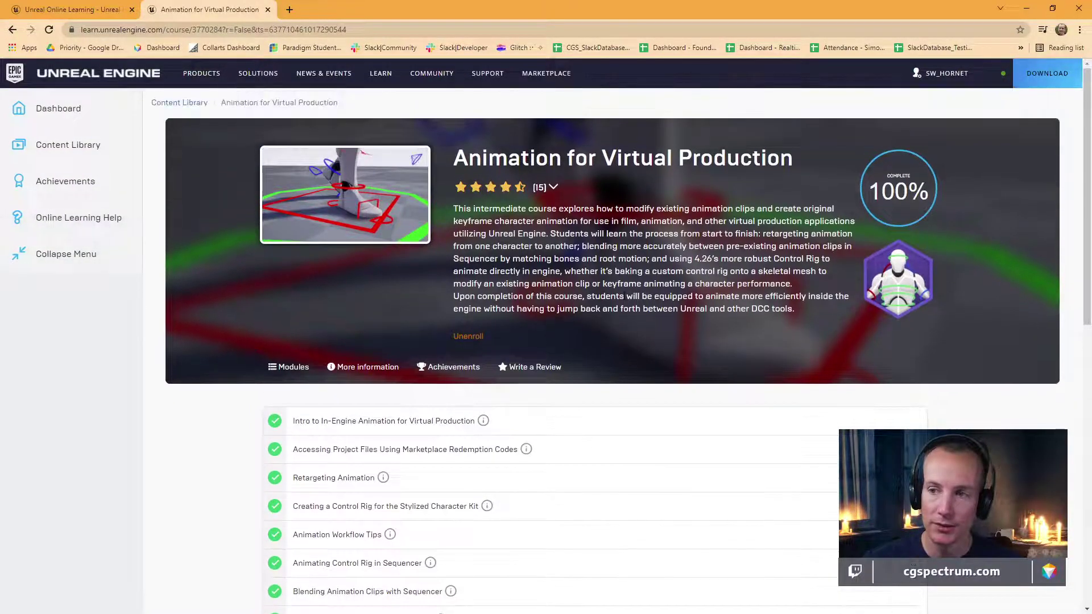
pyautogui.scroll(-6, 624, 296)
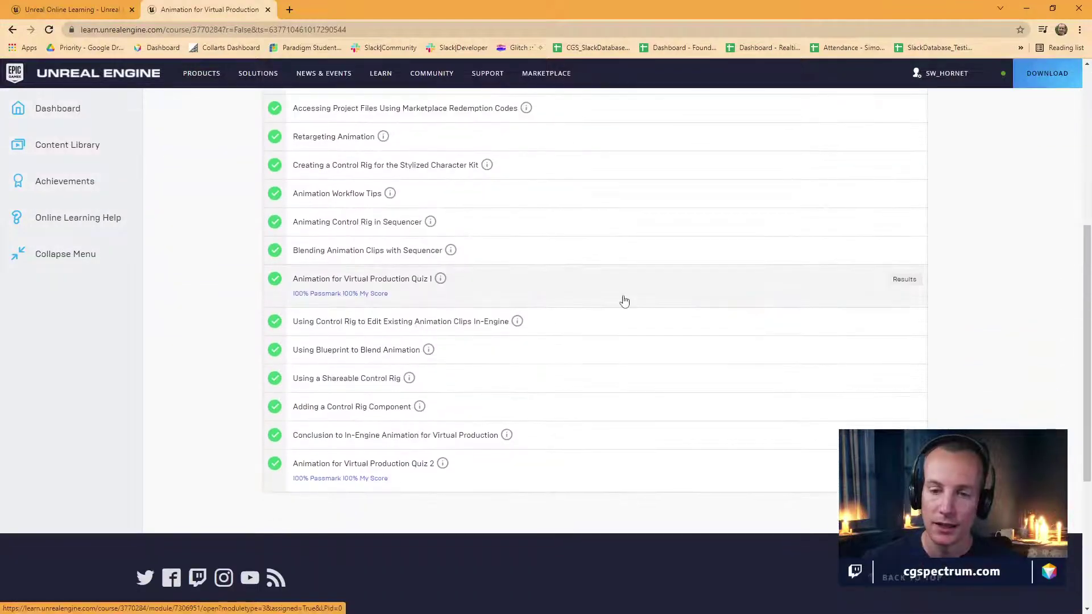
pyautogui.scroll(3, 623, 297)
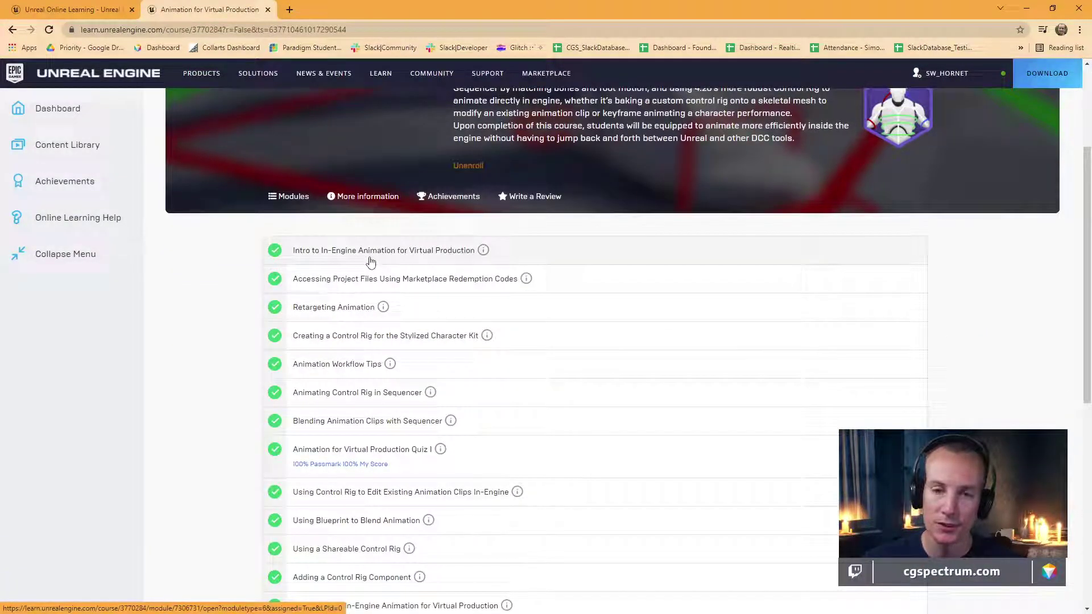
pyautogui.scroll(3, 370, 262)
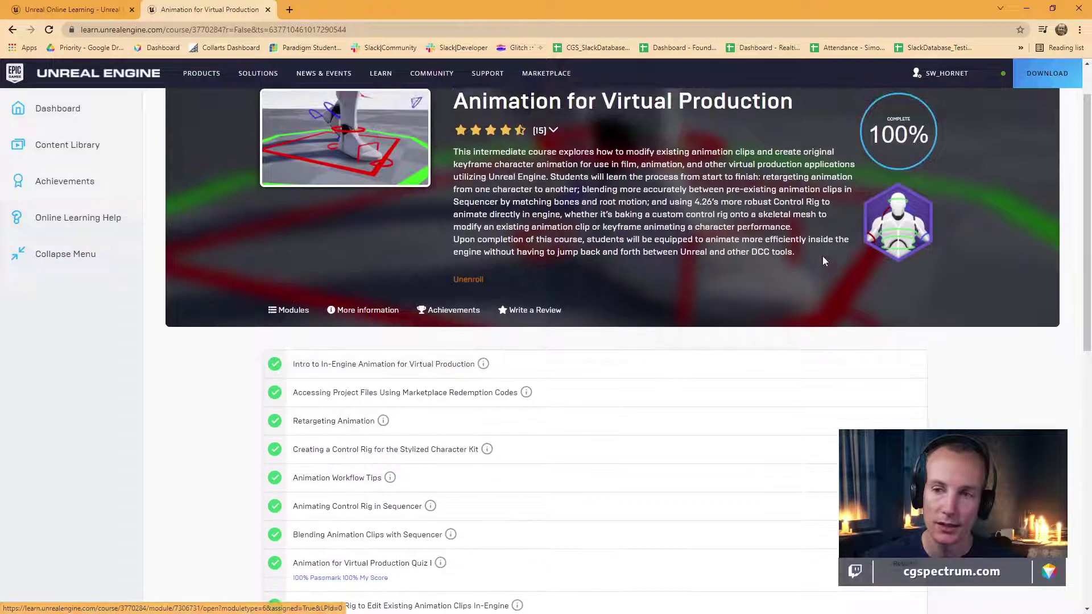
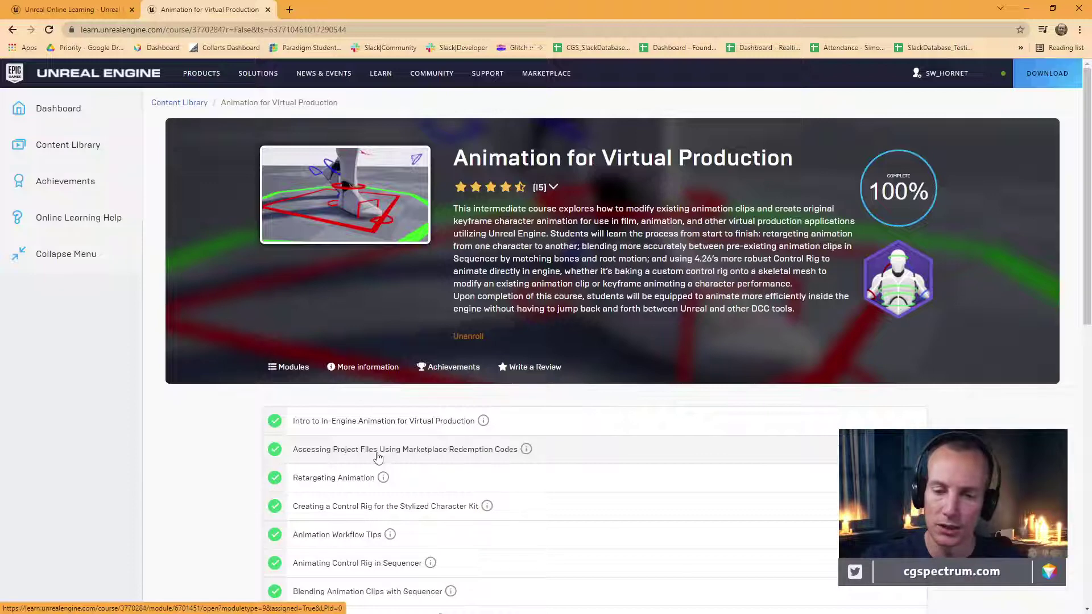
pyautogui.scroll(-5, 379, 456)
pyautogui.scroll(1, 385, 449)
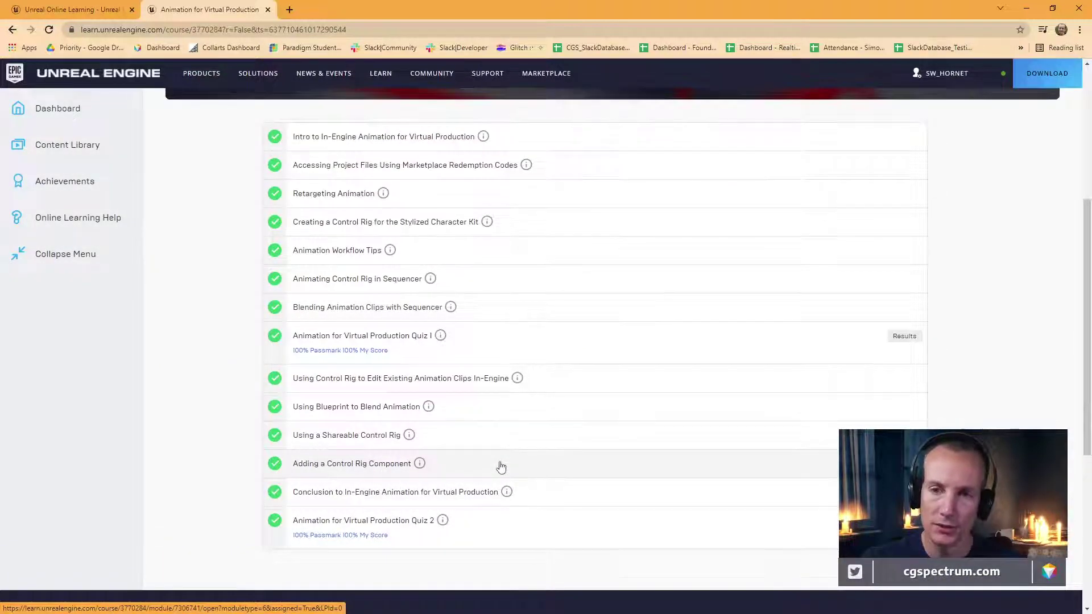
pyautogui.scroll(5, 501, 467)
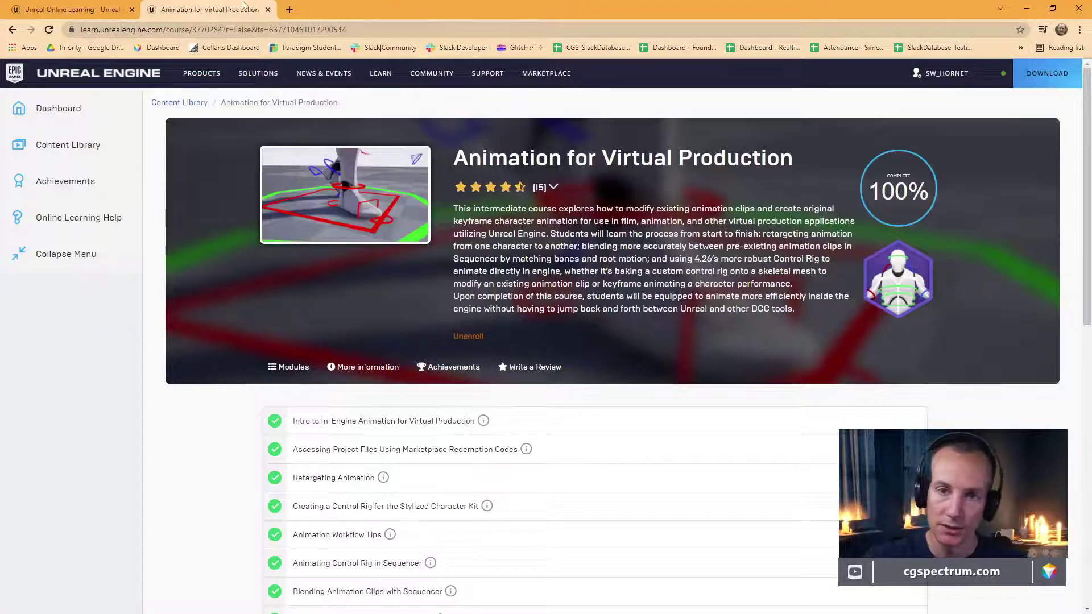
# Switch to the Unreal Online Learning Courses page, and minimize the browser to return to CR_FlierRobot in Unreal Editor
pyautogui.click(74, 6)
pyautogui.moveTo(475, 12); pyautogui.dragTo(459, 245)
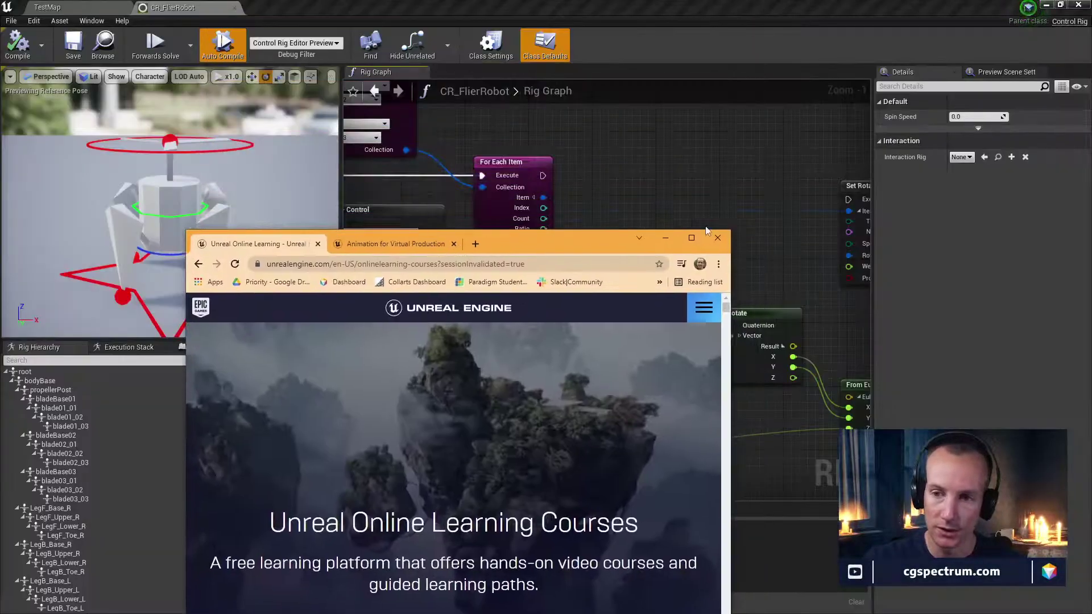
pyautogui.click(666, 239)
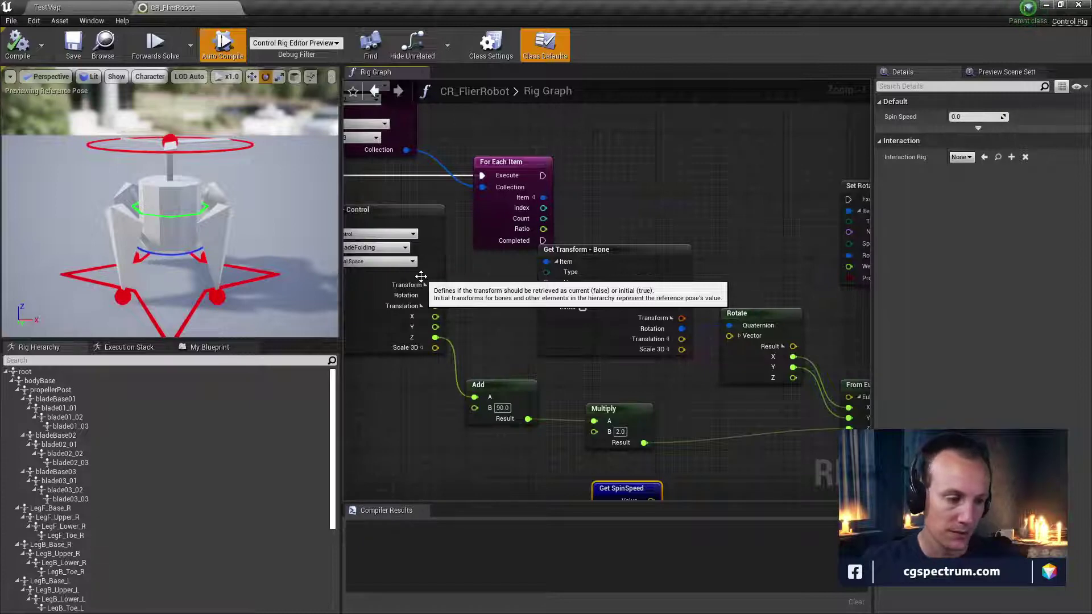
# Select the SpinControl control above the robot's propeller in the preview, and inspect the blade rotation nodes in the Rig Graph
pyautogui.click(169, 156)
pyautogui.scroll(-3, 699, 233)
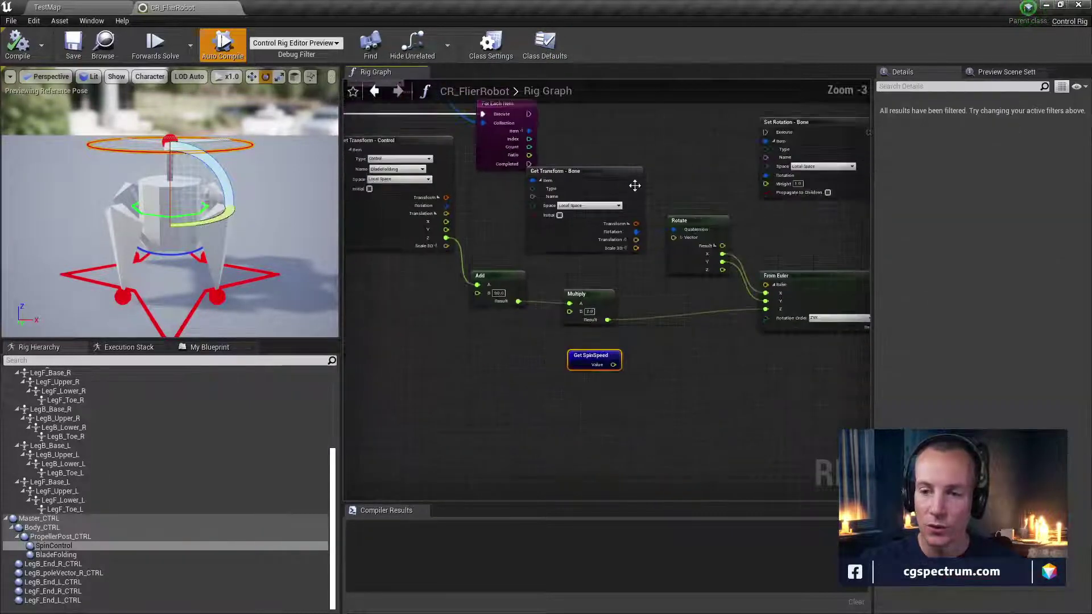
pyautogui.moveTo(711, 314); pyautogui.dragTo(608, 346, button='right')
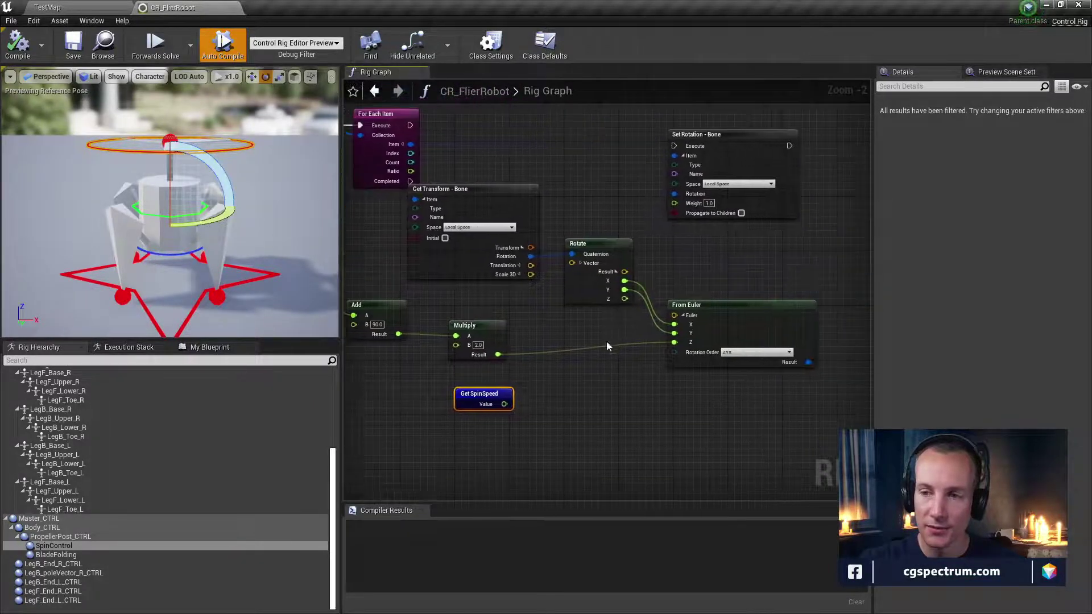
# List the rig's variables and place the Get SpinSpeed node slightly farther below Multiply, with SpinControl's properties shown
pyautogui.click(202, 348)
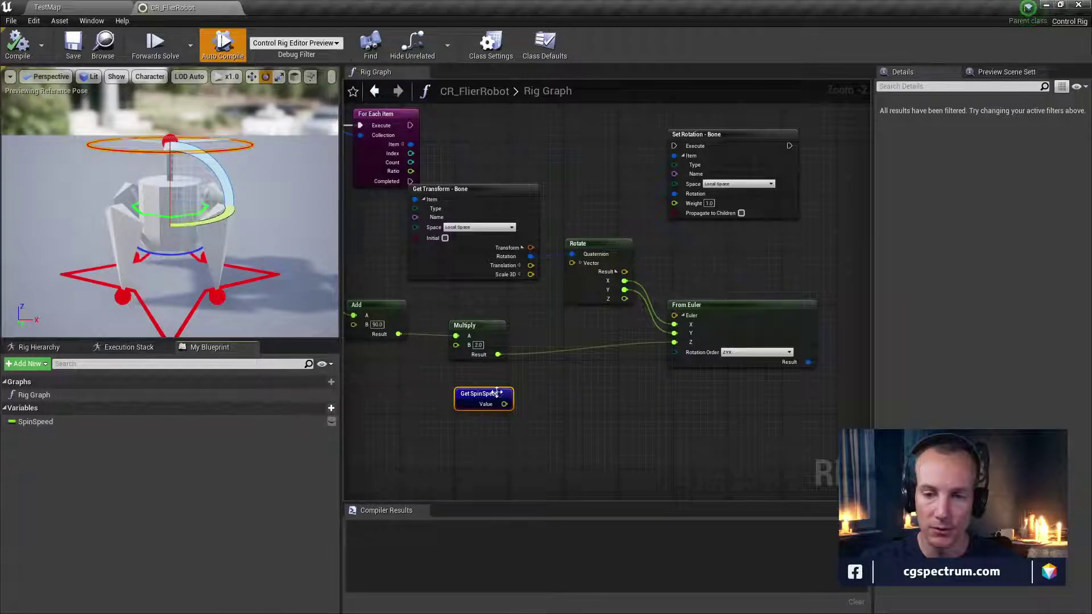
pyautogui.moveTo(502, 394); pyautogui.dragTo(522, 401)
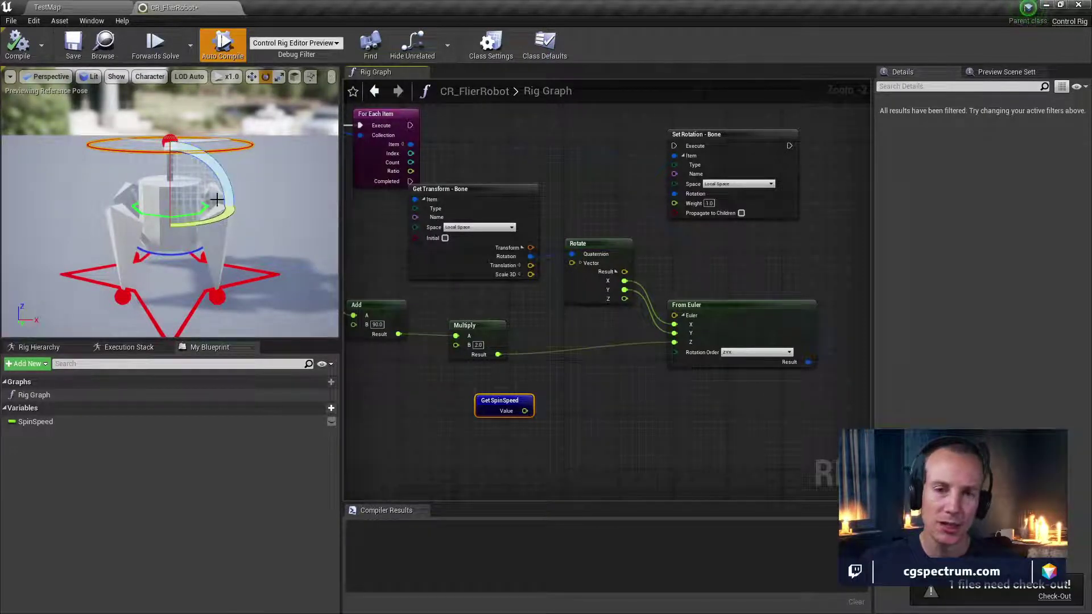
pyautogui.moveTo(233, 187); pyautogui.dragTo(116, 178)
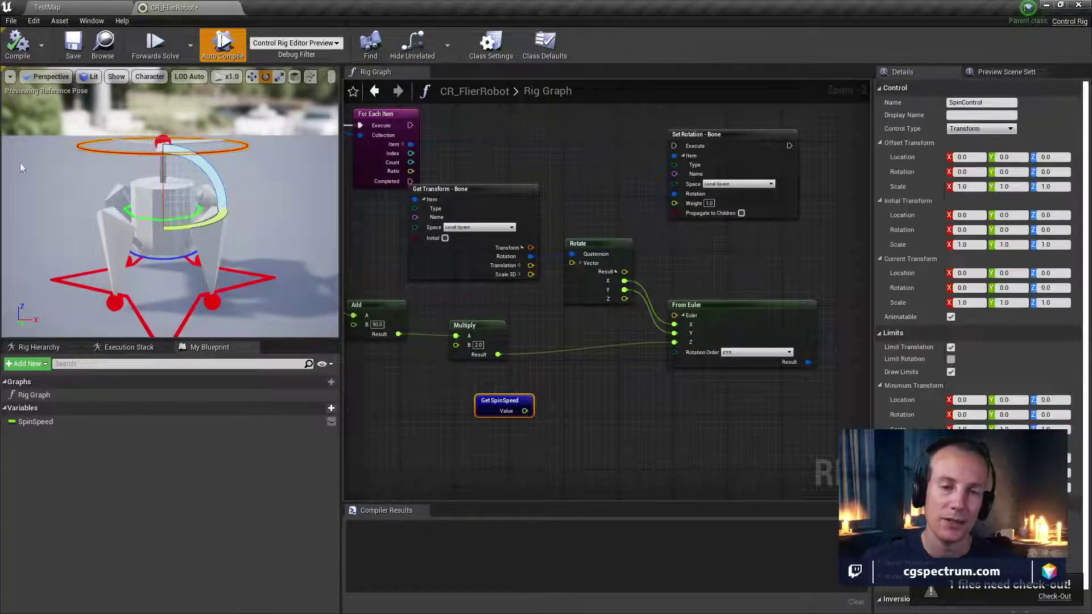
pyautogui.click(507, 403)
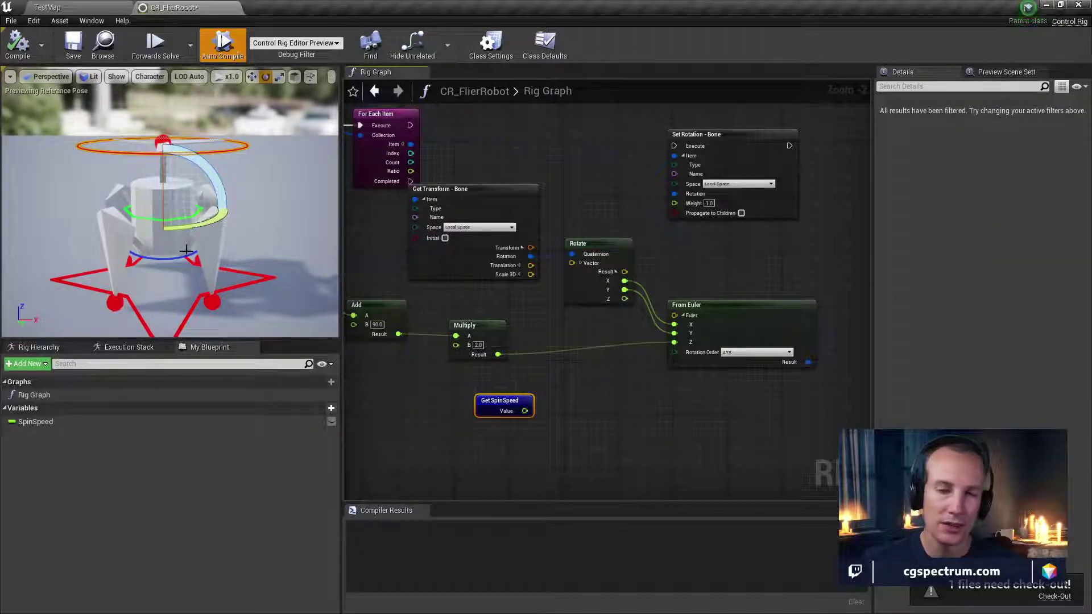
pyautogui.moveTo(525, 411); pyautogui.dragTo(618, 383)
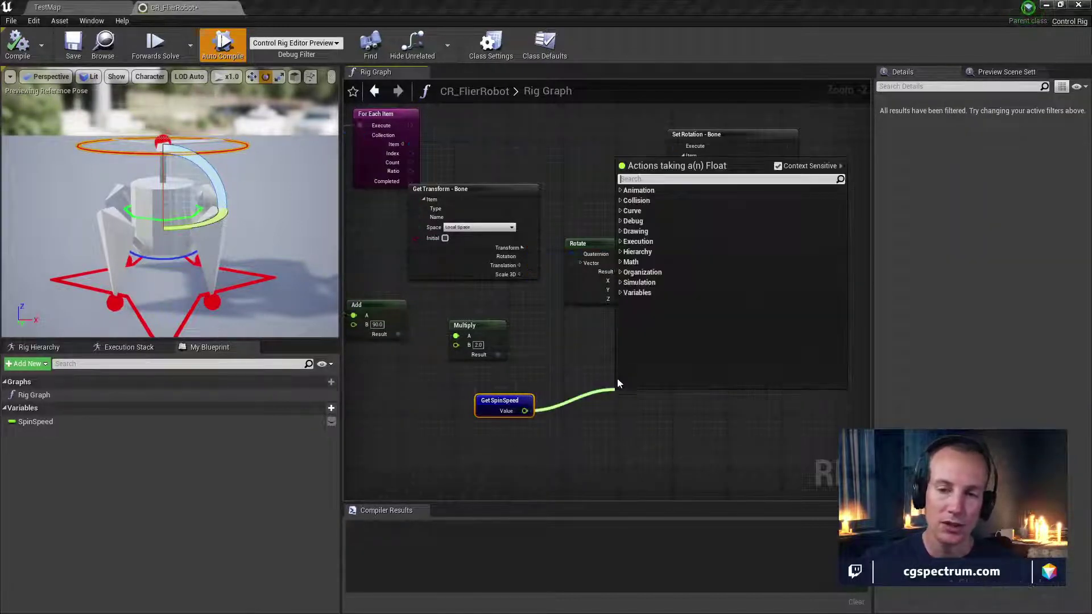
pyautogui.click(567, 430)
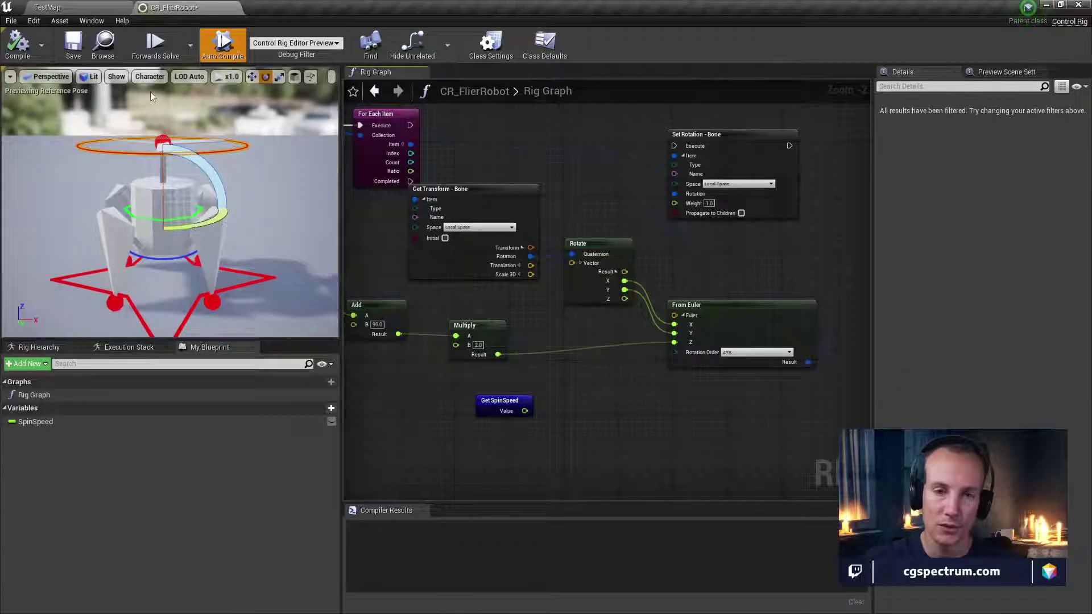
# Add a new control at the root of the rig hierarchy and set its control type to Float
pyautogui.click(38, 347)
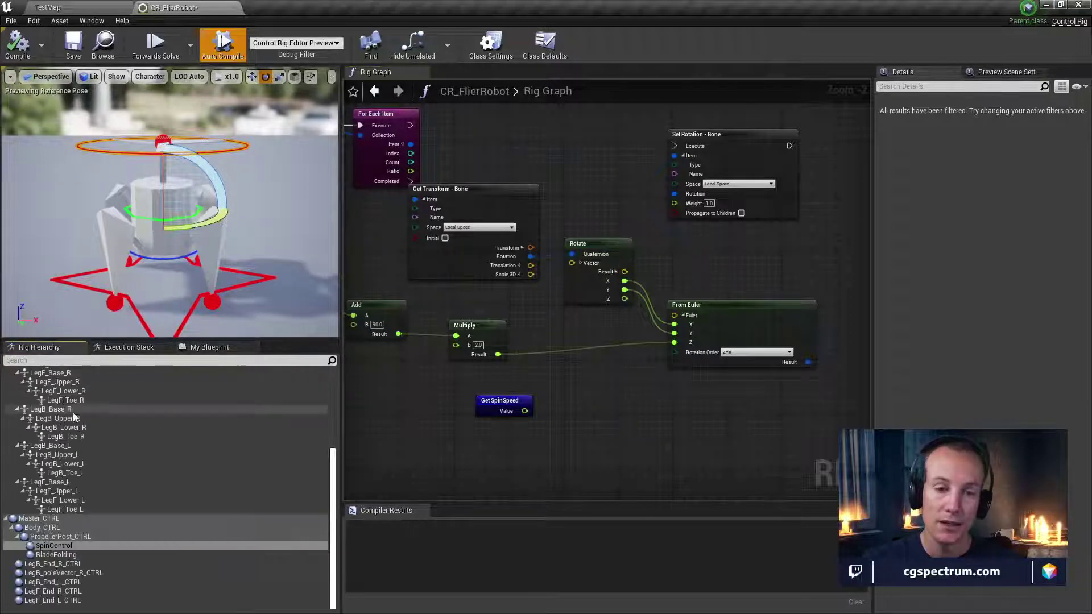
pyautogui.click(47, 609)
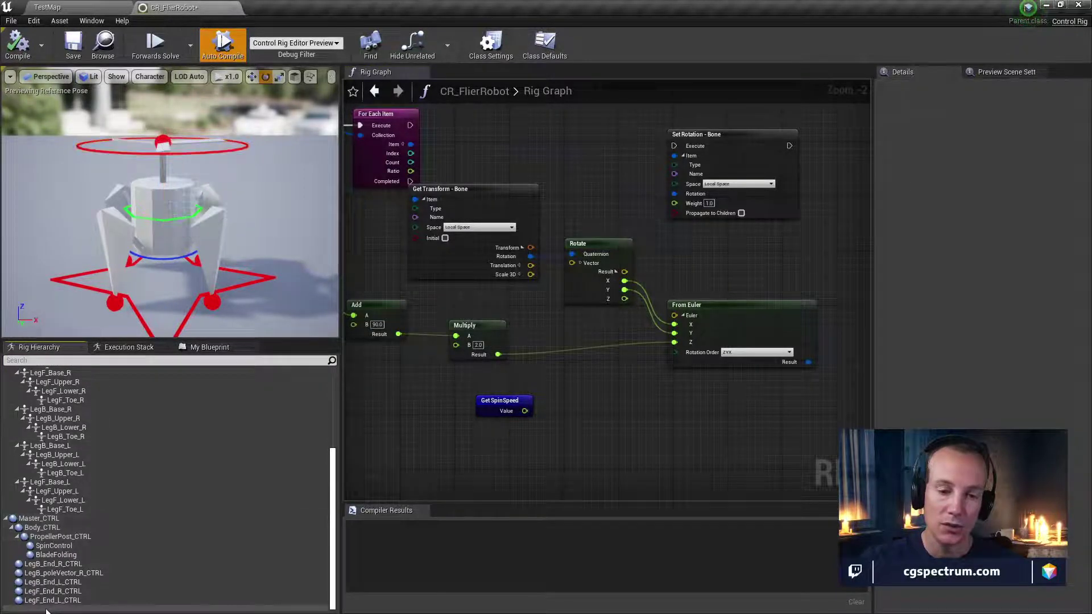
pyautogui.rightClick(46, 610)
pyautogui.moveTo(155, 376)
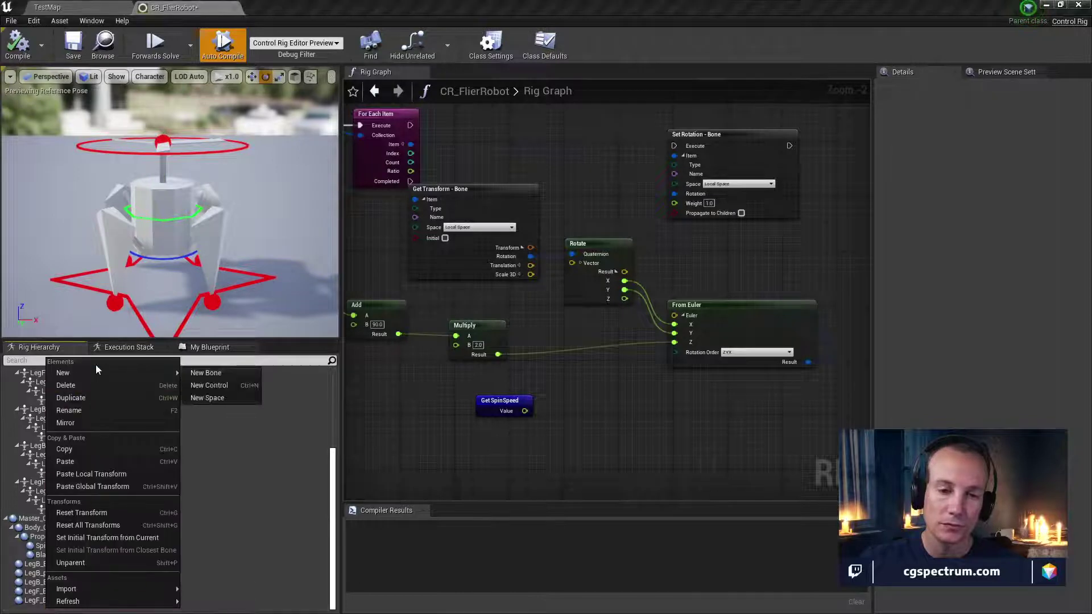
pyautogui.click(208, 385)
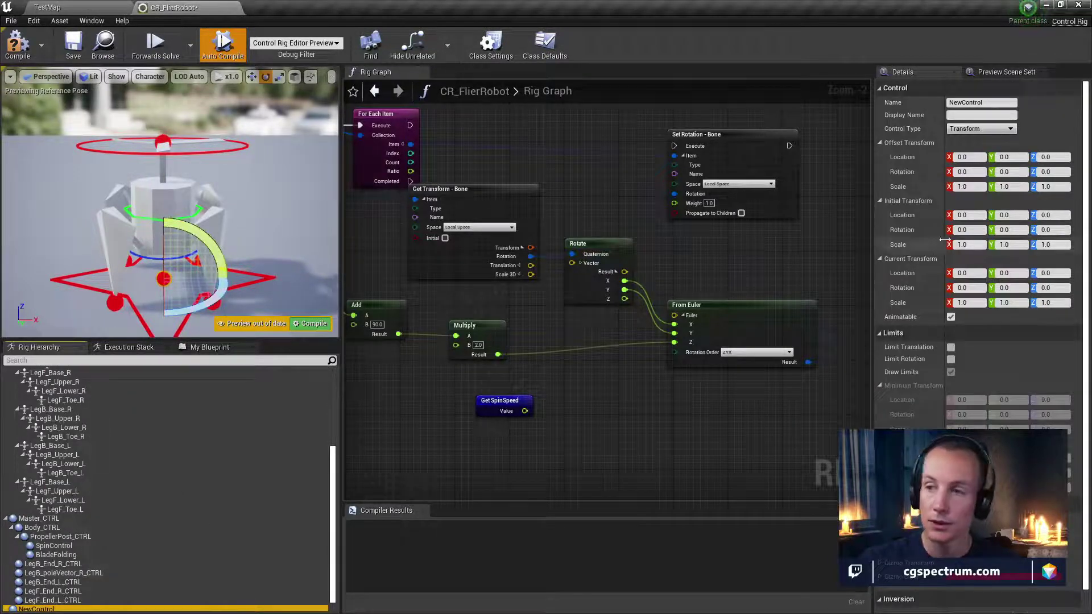
pyautogui.click(1010, 129)
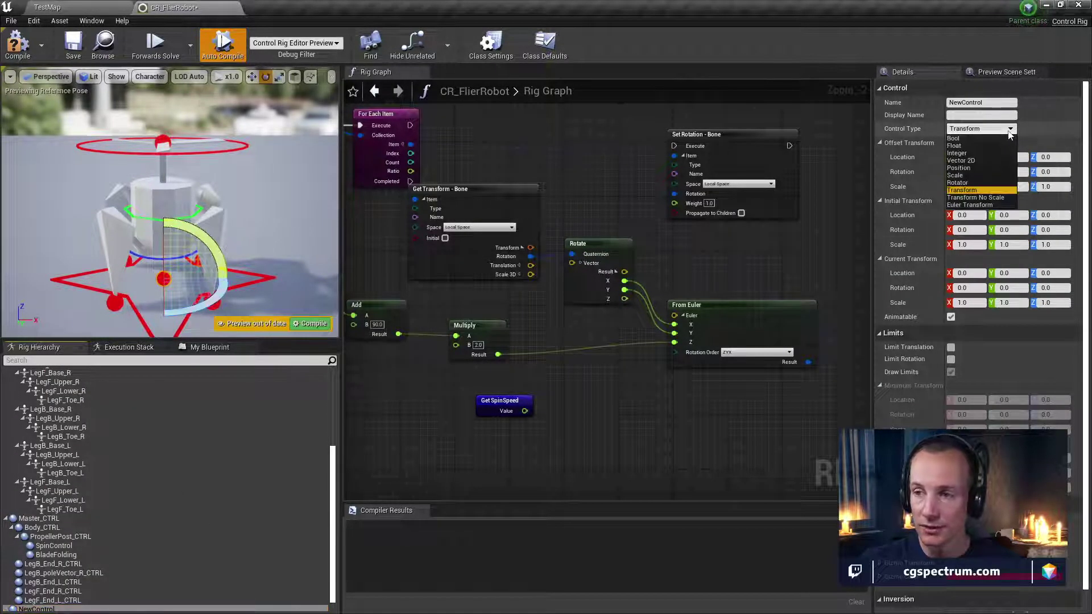
pyautogui.click(954, 145)
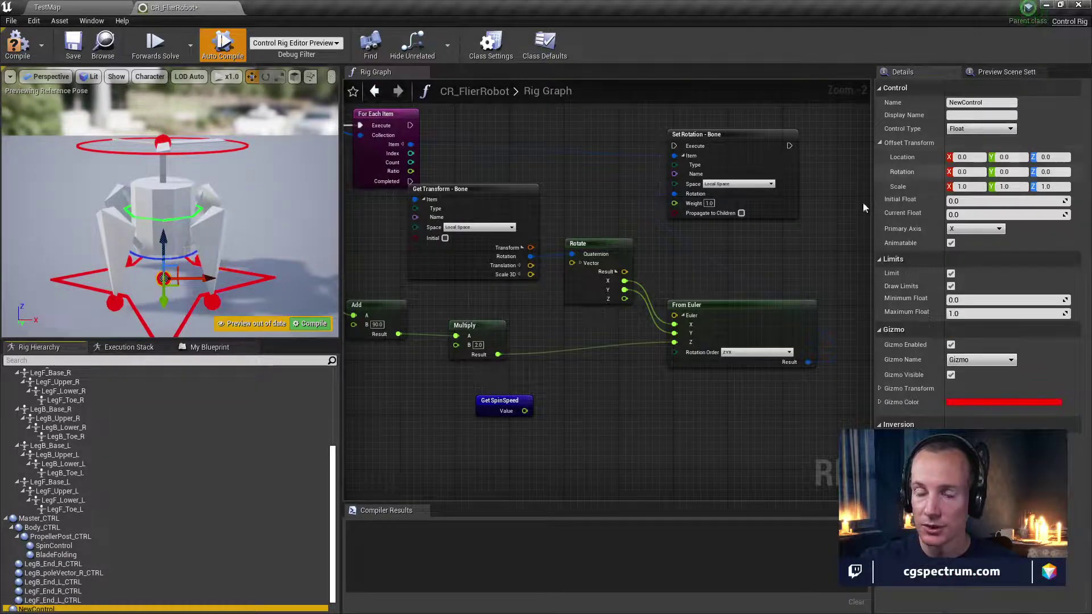
# Set the new control's initial float to 50 and its maximum float limit to 50
pyautogui.click(980, 202)
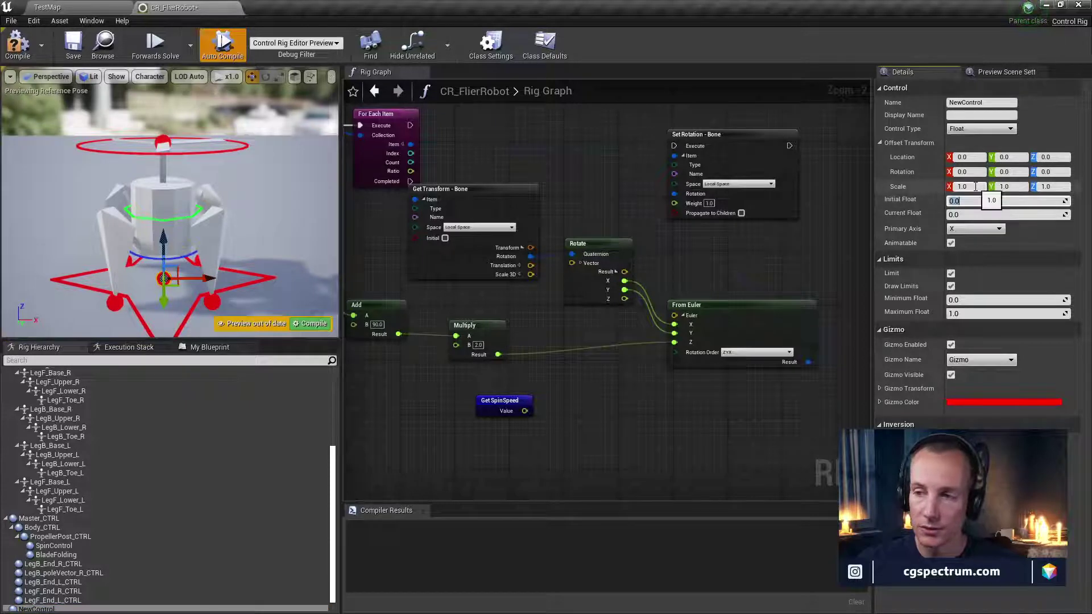
pyautogui.write('50')
pyautogui.press('Return')
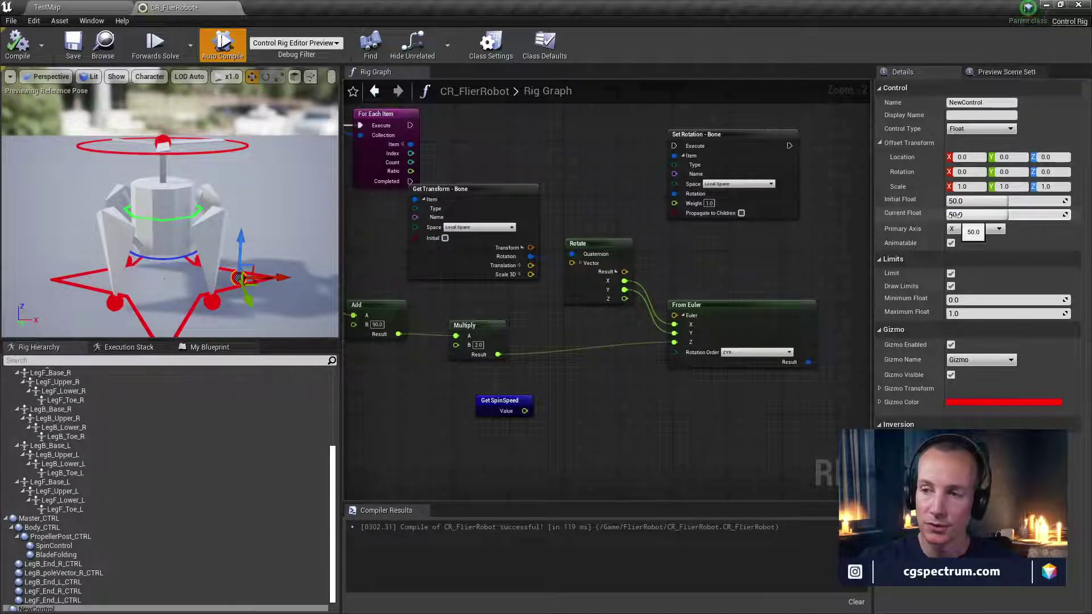
pyautogui.moveTo(277, 281); pyautogui.dragTo(209, 278)
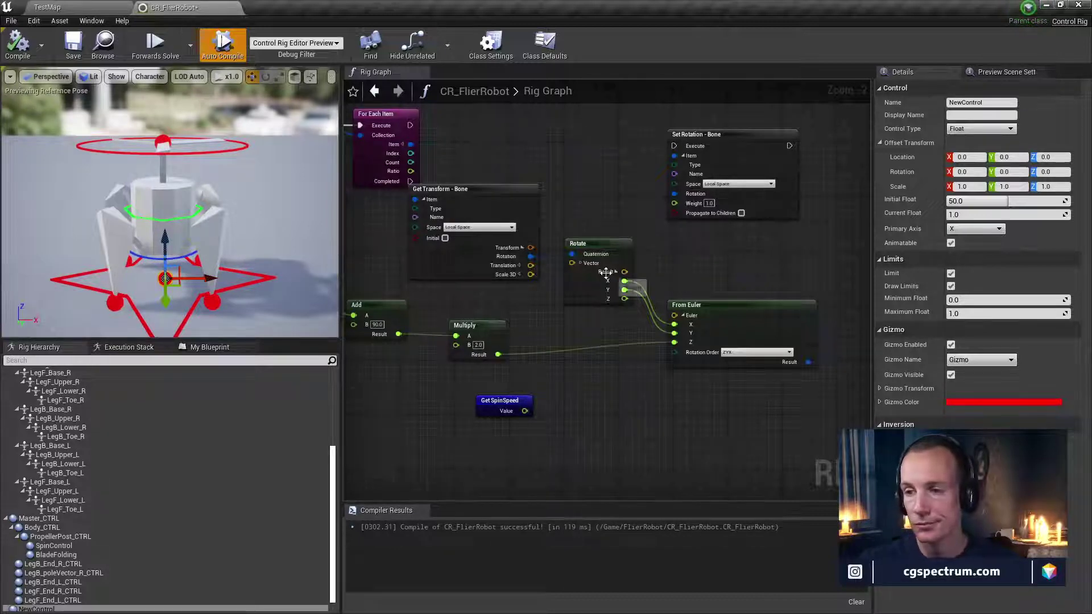
pyautogui.click(979, 313)
pyautogui.write('50.0')
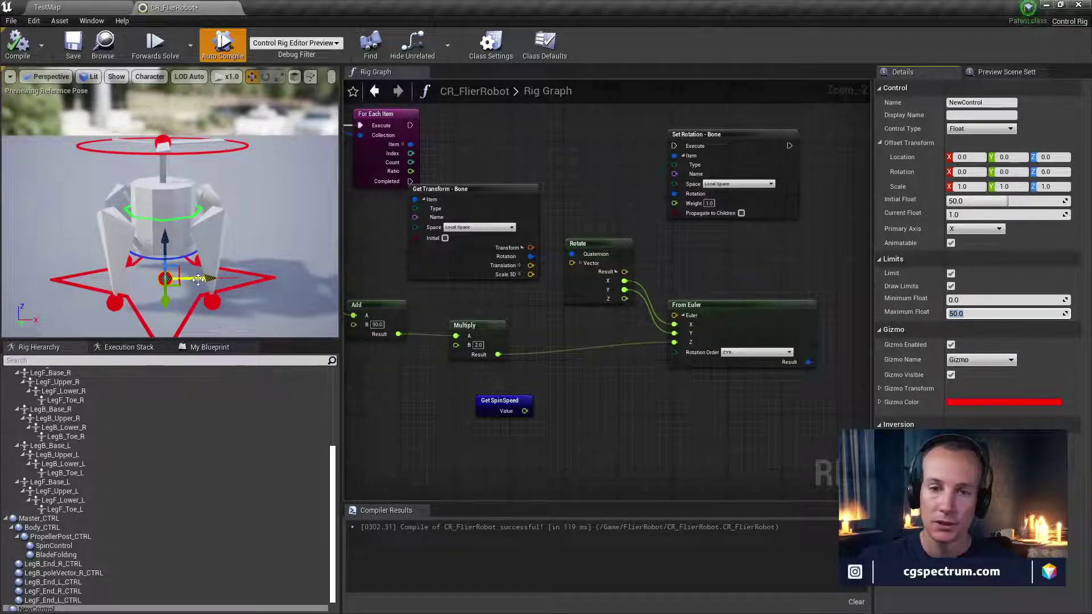
# Slide the new control back and forth along its X axis in the preview to test its float range
pyautogui.moveTo(199, 278); pyautogui.dragTo(227, 290)
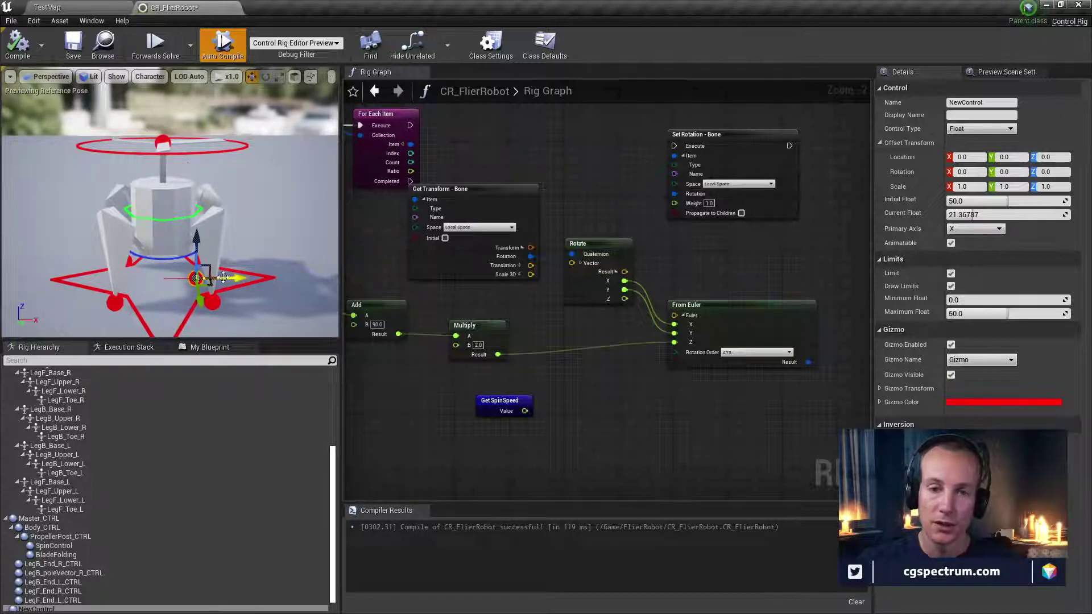
pyautogui.moveTo(216, 278); pyautogui.dragTo(283, 296)
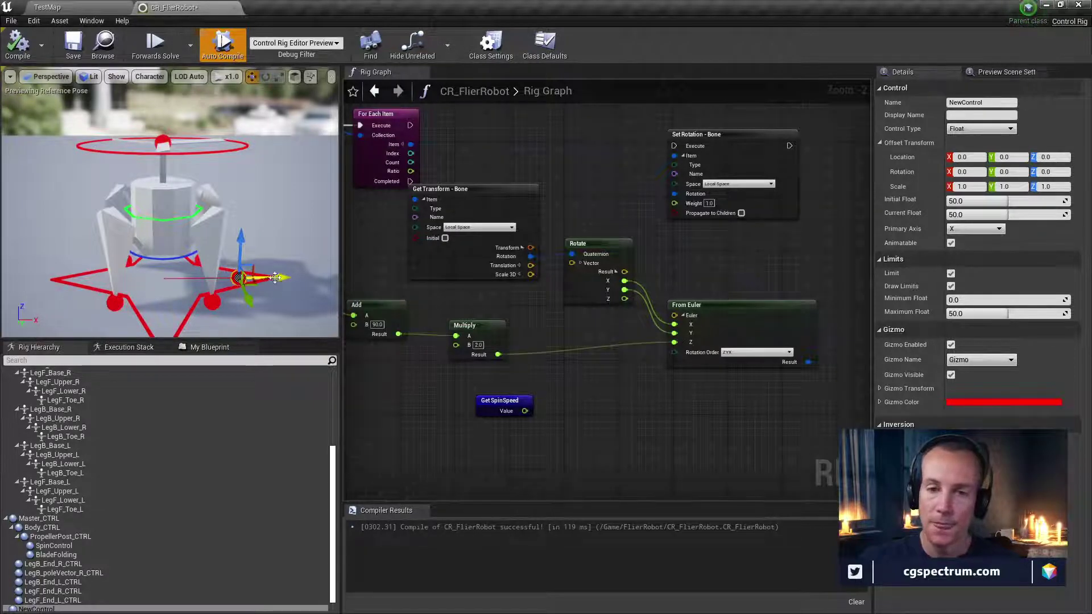
pyautogui.moveTo(275, 277); pyautogui.dragTo(211, 290)
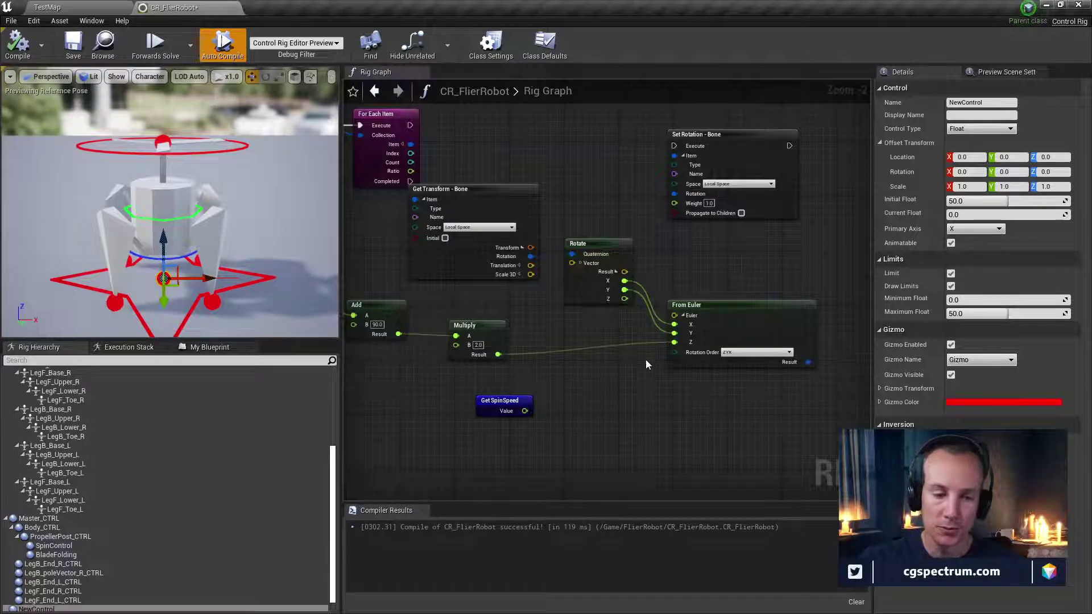
pyautogui.moveTo(669, 370); pyautogui.dragTo(581, 378, button='right')
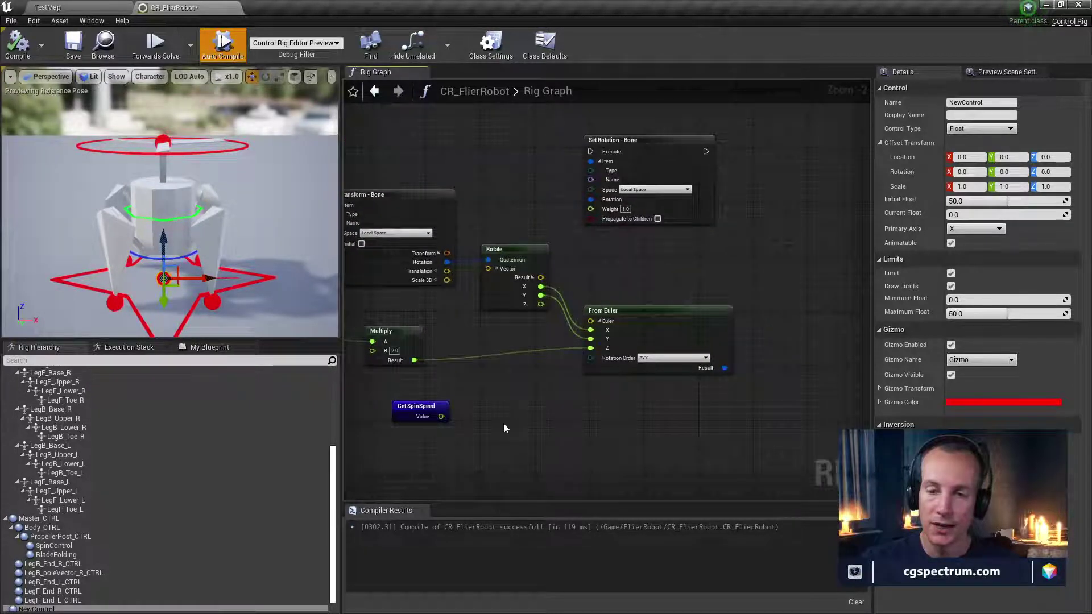
pyautogui.moveTo(504, 424); pyautogui.dragTo(559, 385, button='right')
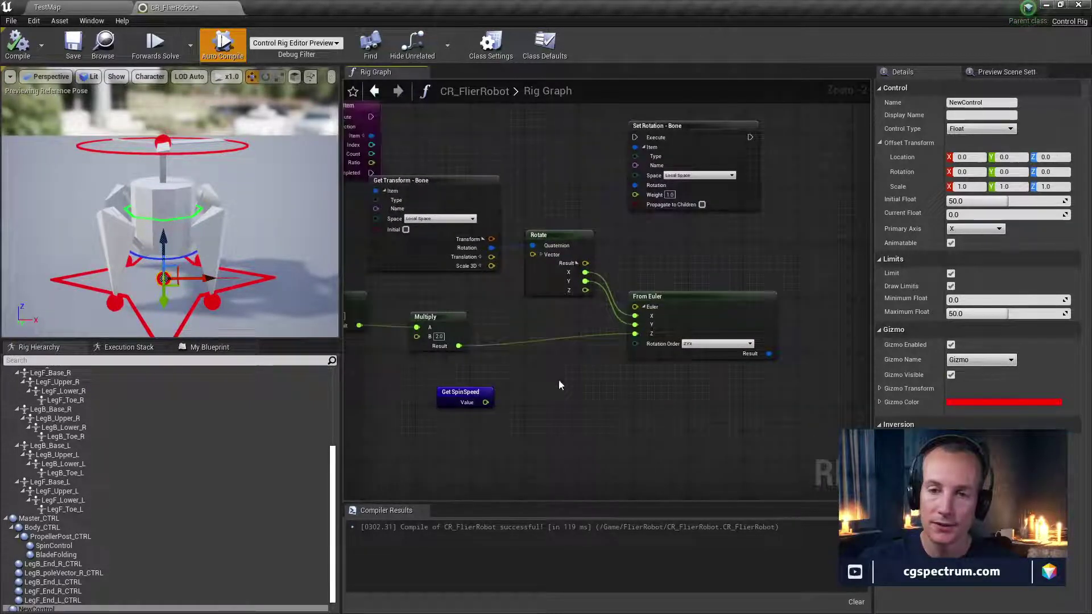
# Rename the new float control in the rig hierarchy as RotateSpeed
pyautogui.click(169, 150)
pyautogui.click(175, 154)
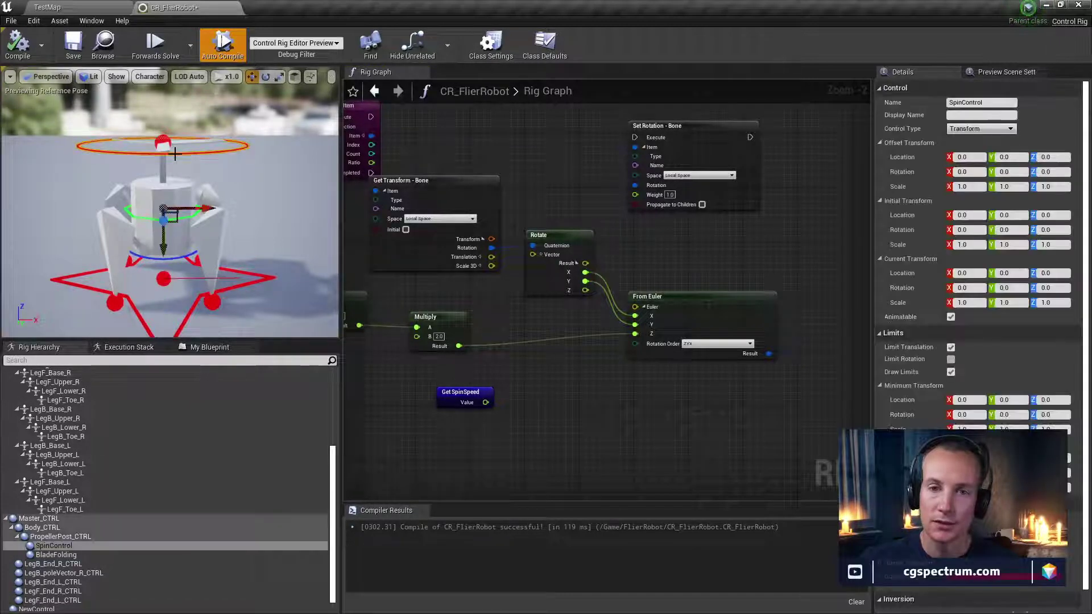
pyautogui.scroll(-1, 114, 483)
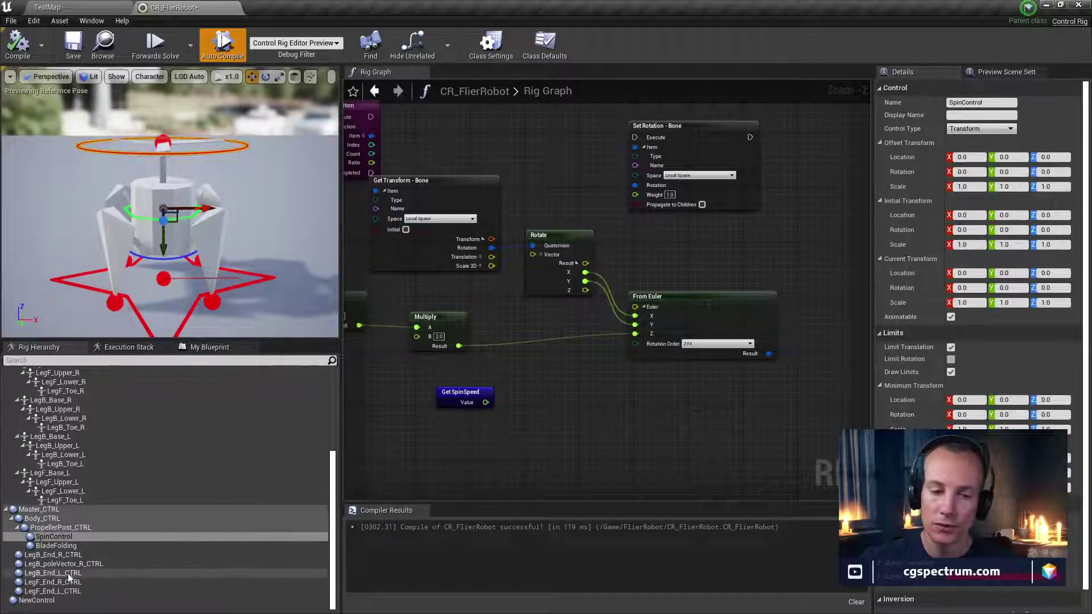
pyautogui.click(34, 606)
pyautogui.click(85, 607)
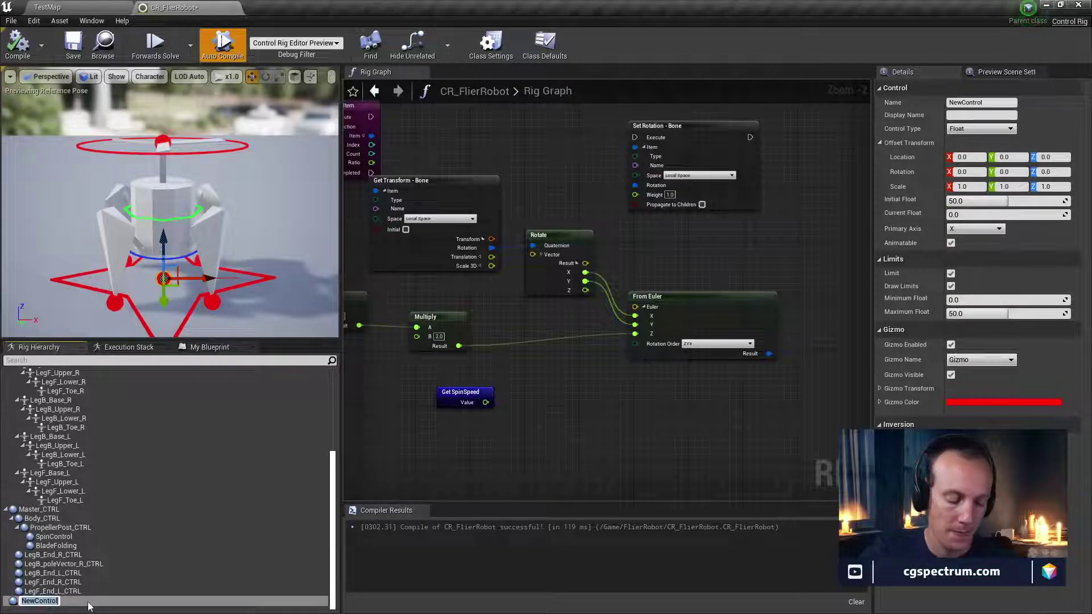
pyautogui.write('RotateSpeed')
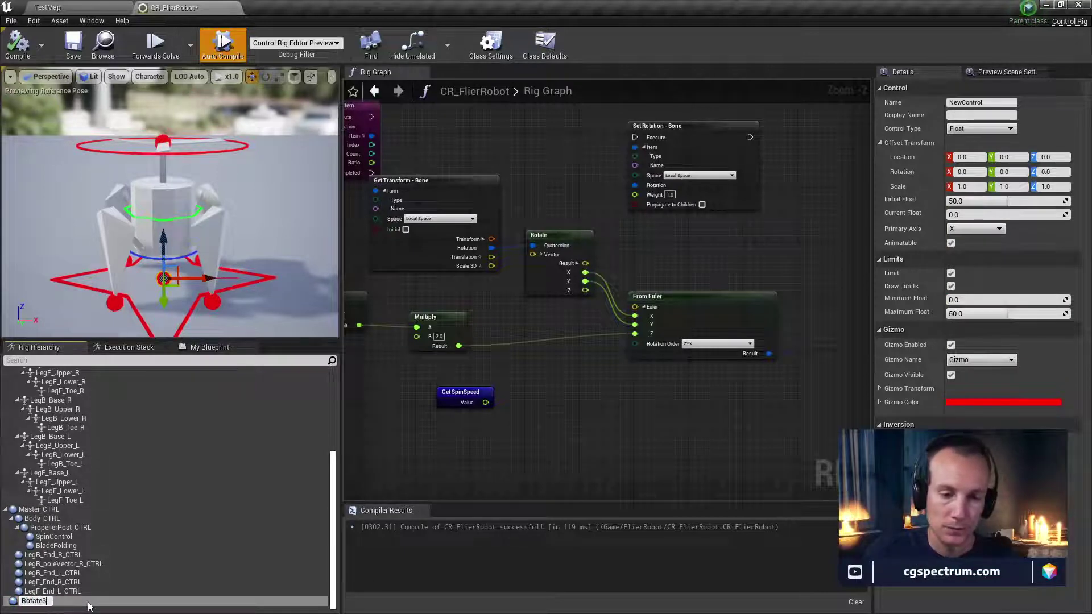
pyautogui.press('Return')
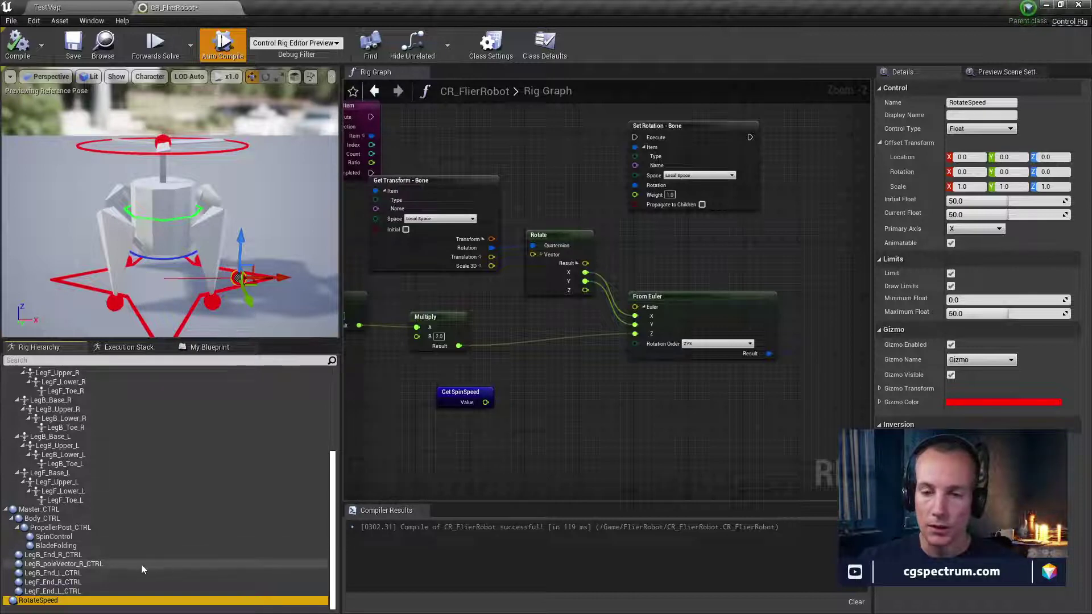
# Add a Get Control Float node for RotateSpeed to the Rig Graph, just below Get SpinSpeed
pyautogui.moveTo(616, 486); pyautogui.dragTo(501, 448)
pyautogui.click(545, 463)
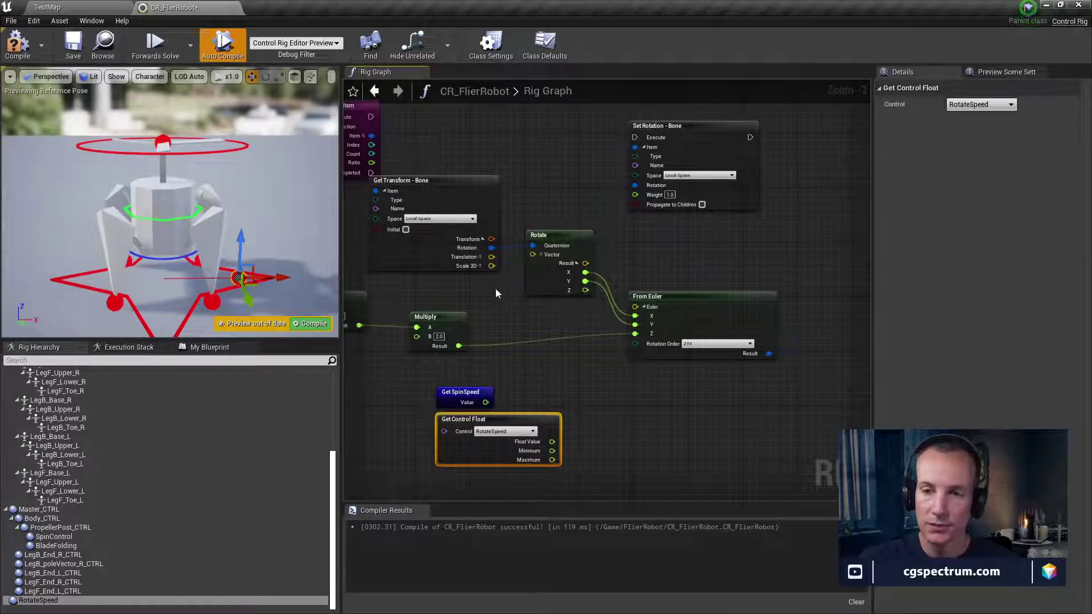
# Examine the Get Transform nodes for the bone and the BladeFolding control, and the outputs of the RotateSpeed Get Control Float node
pyautogui.moveTo(467, 250); pyautogui.dragTo(500, 299, button='right')
pyautogui.click(470, 231)
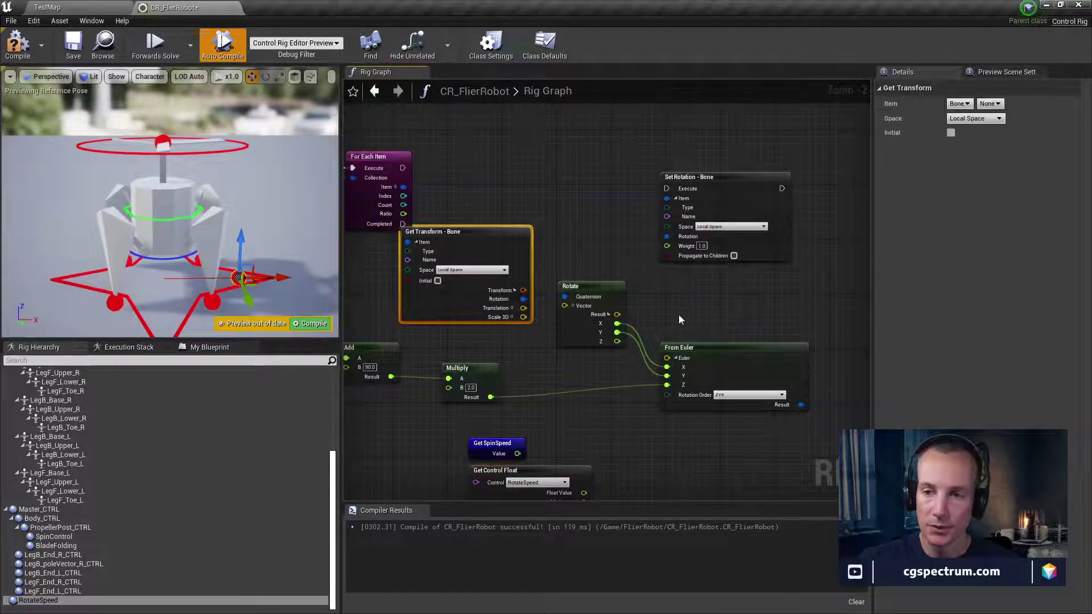
pyautogui.moveTo(680, 320); pyautogui.dragTo(557, 222, button='right')
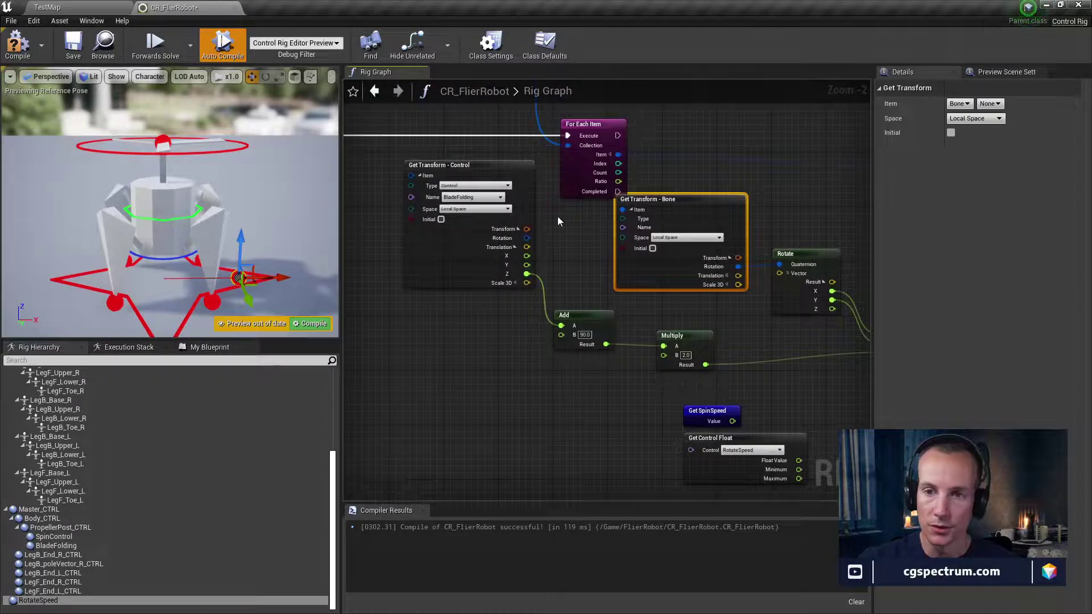
pyautogui.click(449, 165)
pyautogui.moveTo(661, 375); pyautogui.dragTo(513, 299, button='right')
pyautogui.scroll(1, 513, 300)
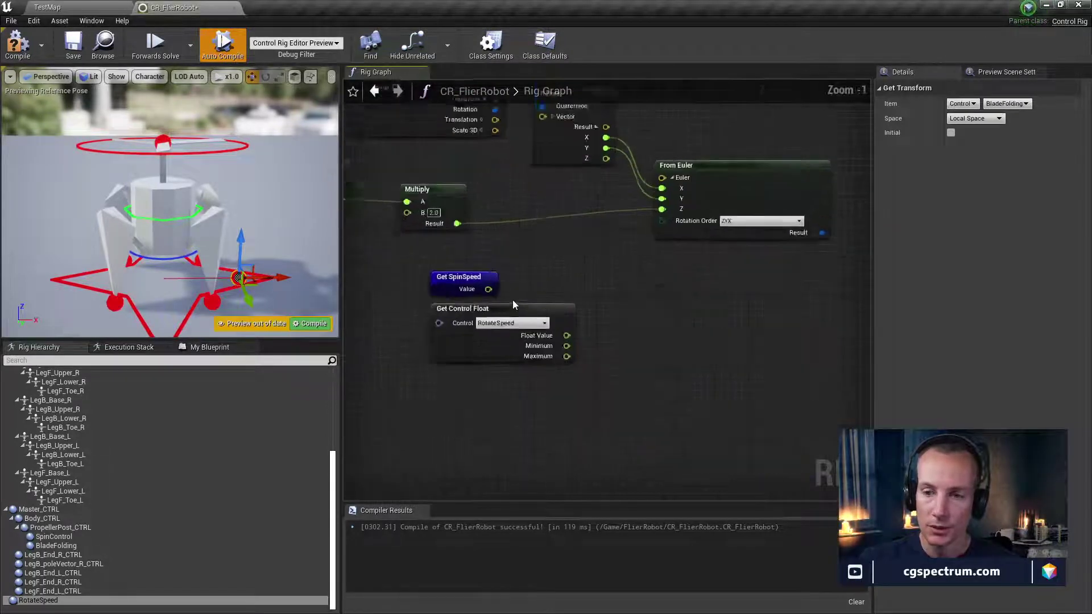
pyautogui.scroll(1, 513, 299)
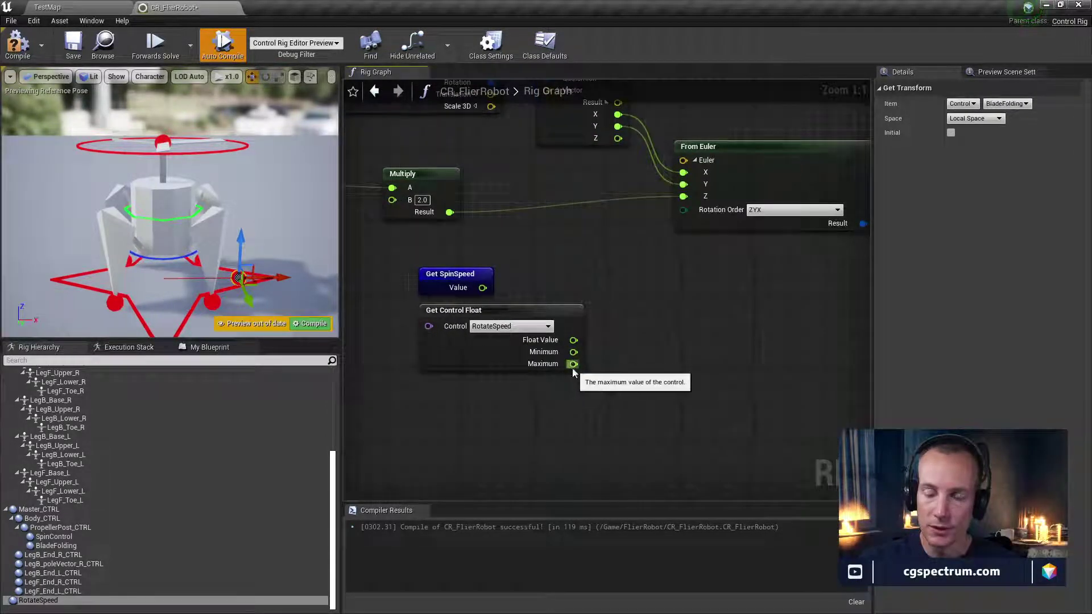
pyautogui.moveTo(595, 356); pyautogui.dragTo(629, 397, button='right')
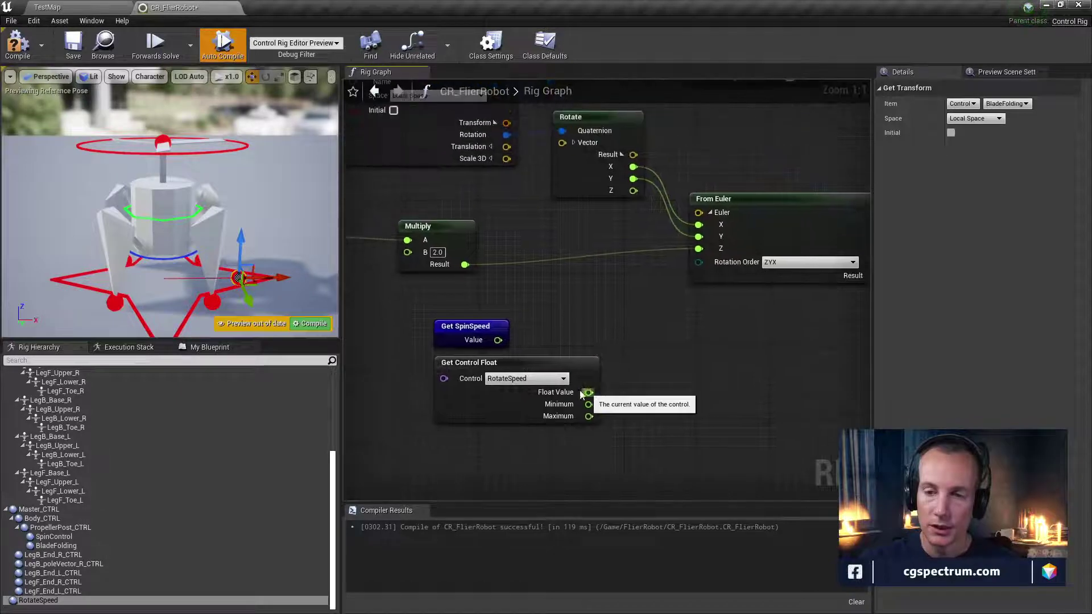
pyautogui.click(566, 379)
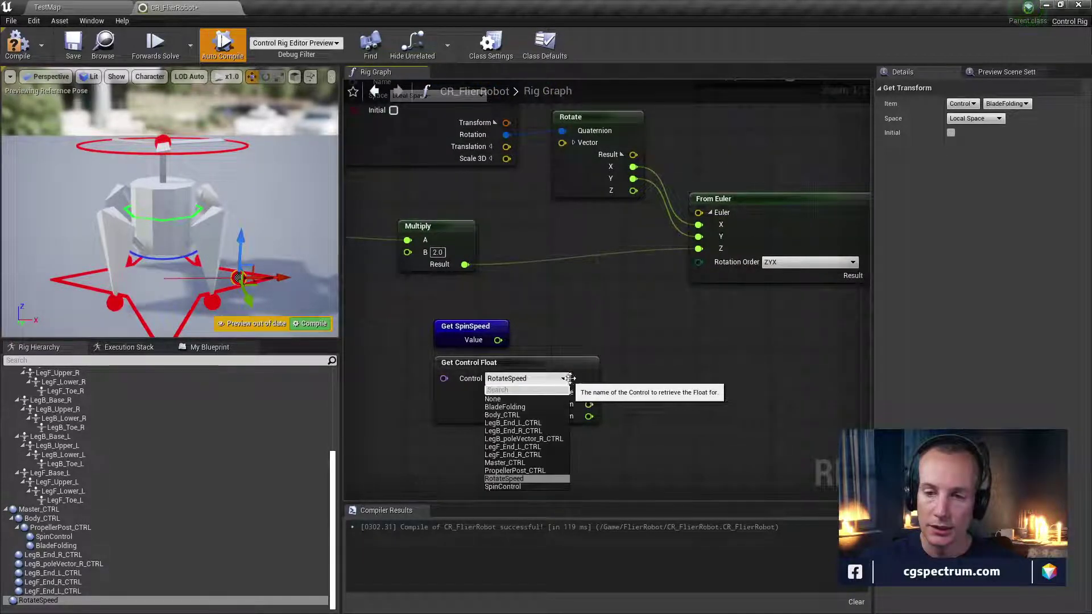
pyautogui.click(569, 379)
pyautogui.moveTo(589, 393); pyautogui.dragTo(646, 364)
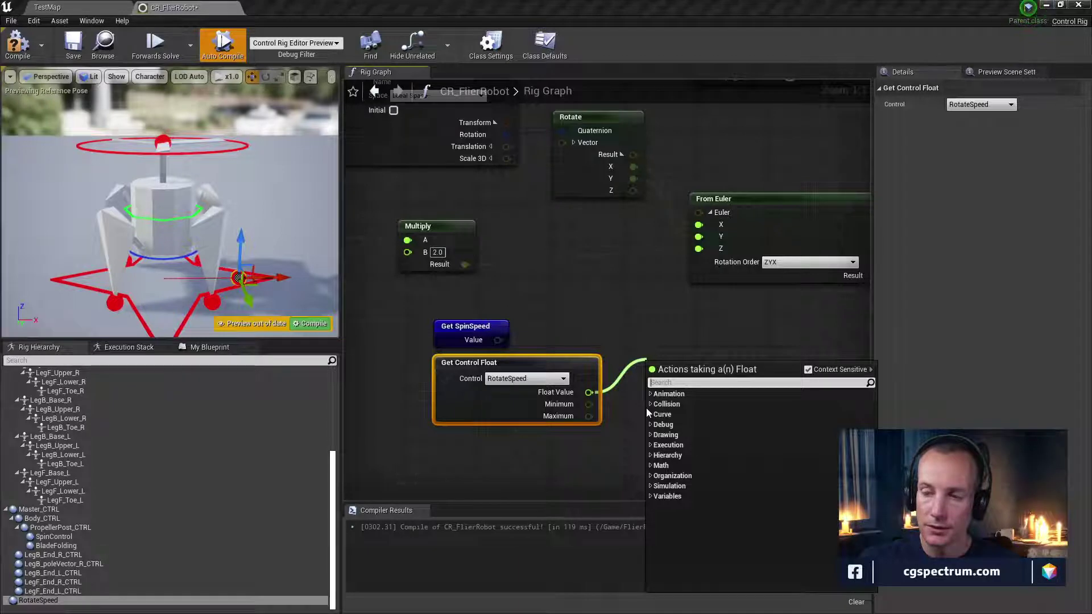
pyautogui.click(645, 339)
pyautogui.moveTo(646, 339); pyautogui.dragTo(580, 353, button='right')
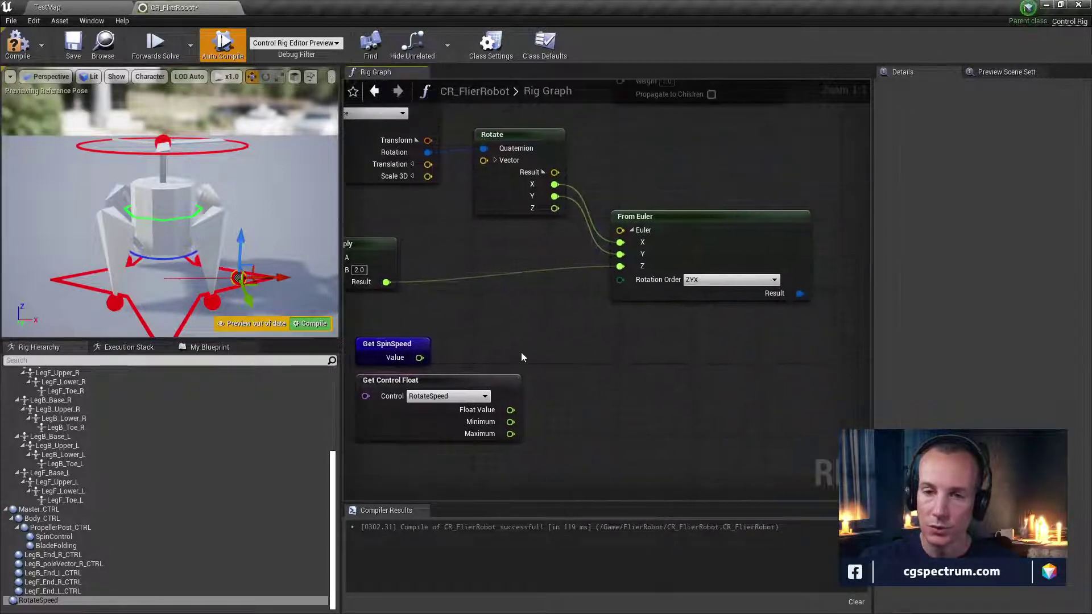
# Rotate SpinControl about 40 degrees around the propeller axis to test the blade spin, and undo the rotation
pyautogui.click(163, 151)
pyautogui.press('e')
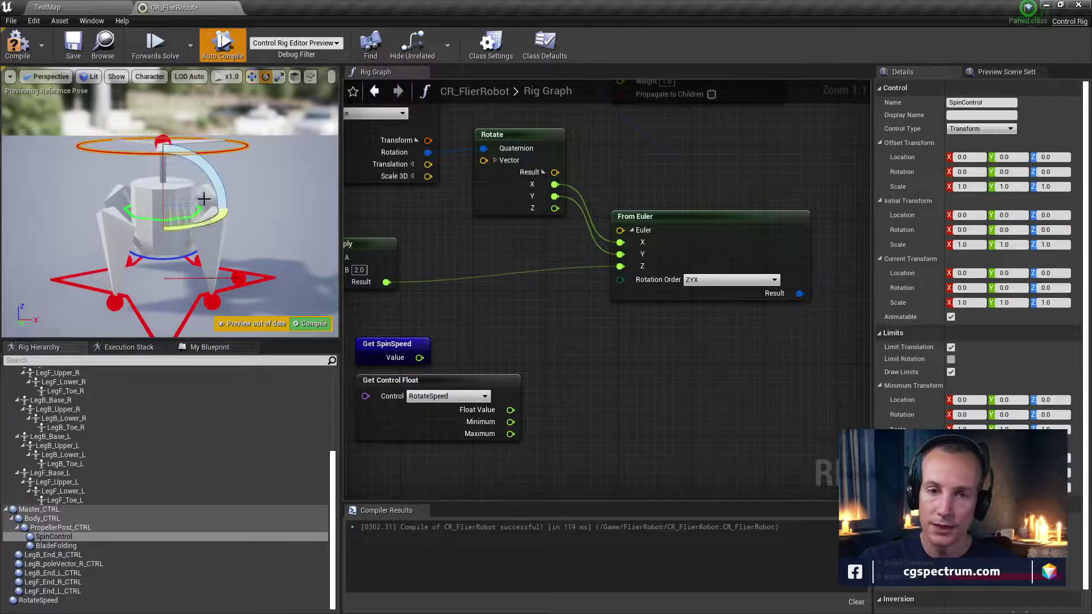
pyautogui.moveTo(207, 215); pyautogui.dragTo(230, 213)
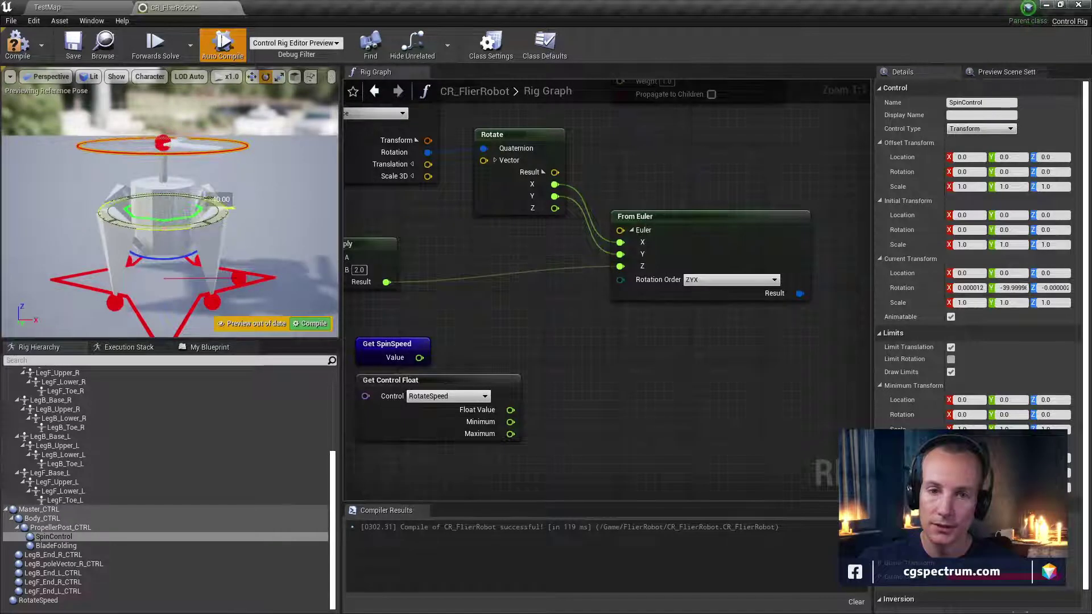
pyautogui.hotkey('ctrl', 'z')
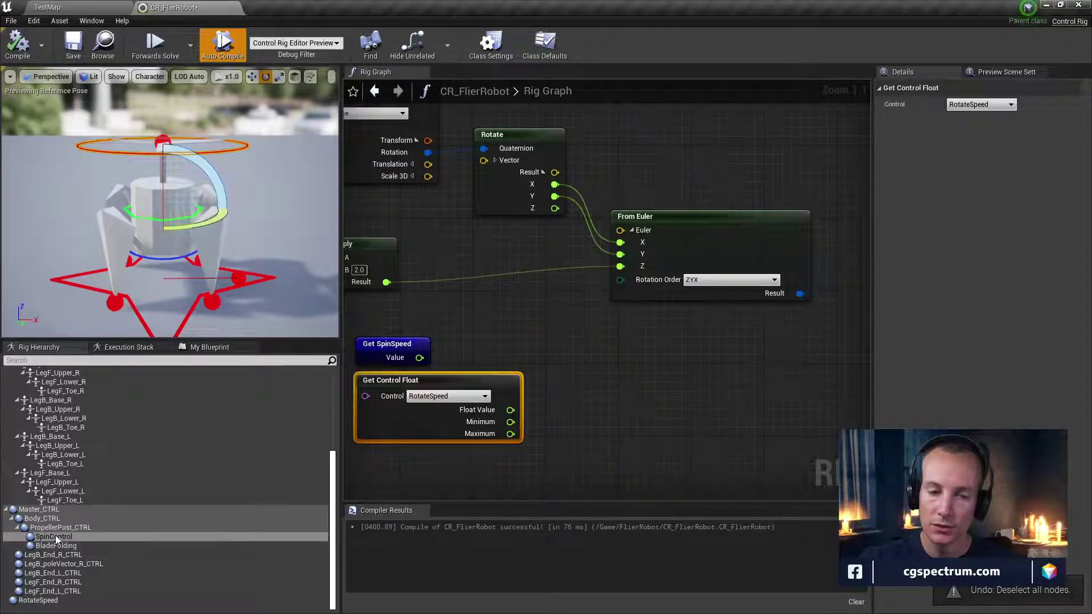
# Add a Set Transform node for SpinControl to the Rig Graph, below From Euler, and expand its Transform input
pyautogui.moveTo(57, 537); pyautogui.dragTo(678, 320)
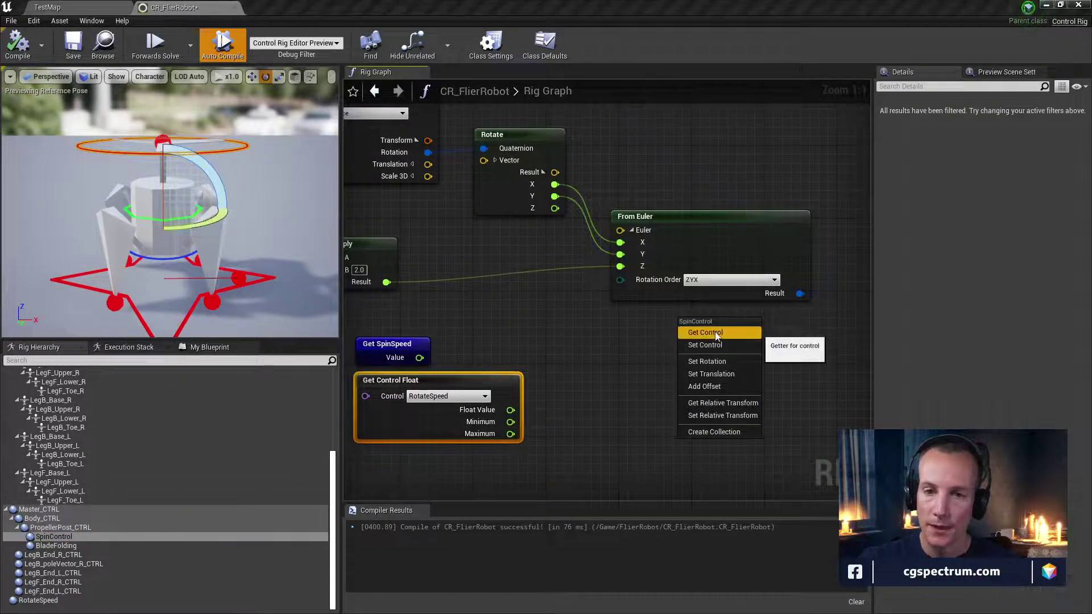
pyautogui.scroll(3, 74, 433)
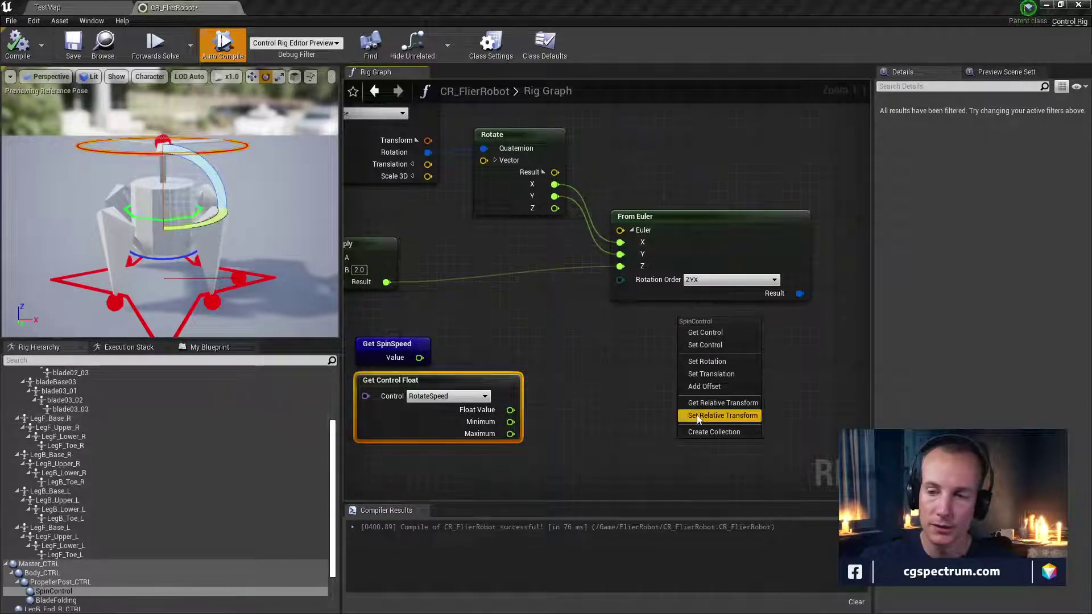
pyautogui.scroll(-1, 119, 519)
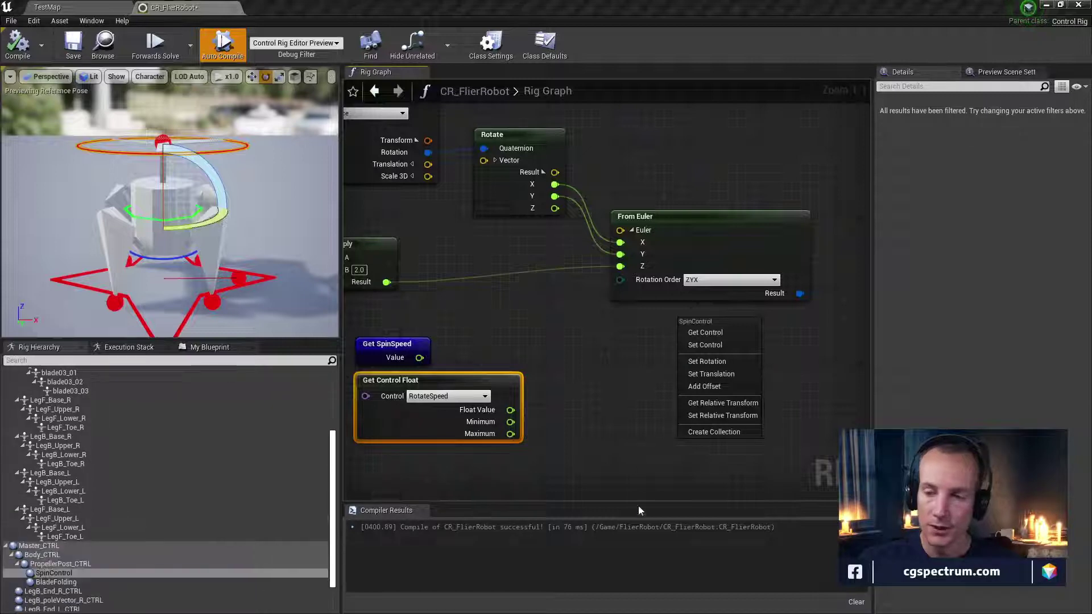
pyautogui.click(707, 344)
pyautogui.moveTo(702, 340); pyautogui.dragTo(671, 350)
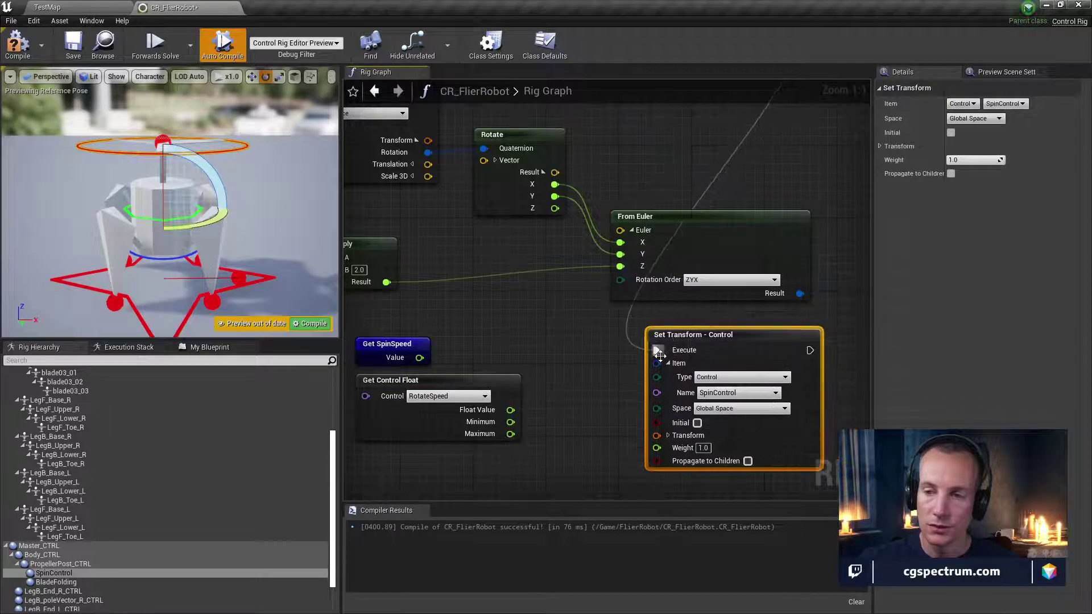
pyautogui.moveTo(481, 350); pyautogui.dragTo(481, 313, button='right')
pyautogui.moveTo(562, 350); pyautogui.dragTo(458, 324, button='right')
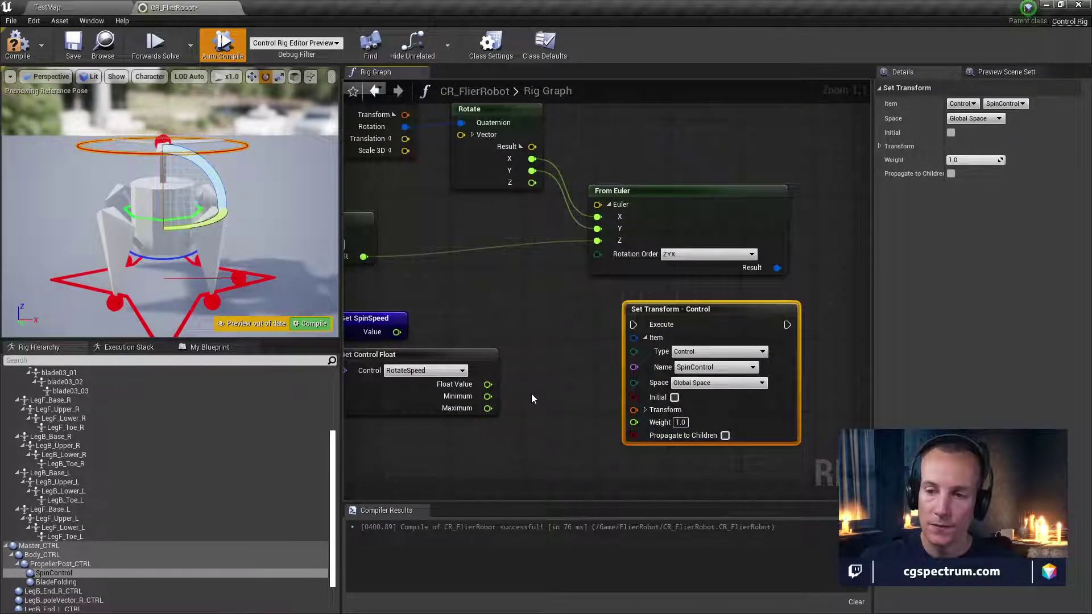
pyautogui.click(647, 410)
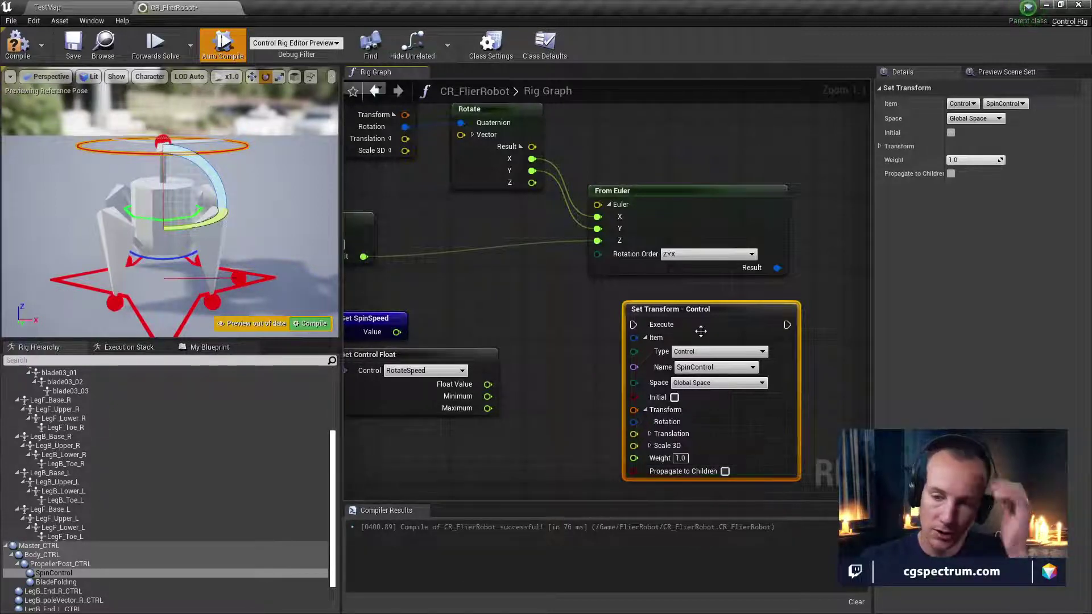
pyautogui.moveTo(704, 311); pyautogui.dragTo(759, 292)
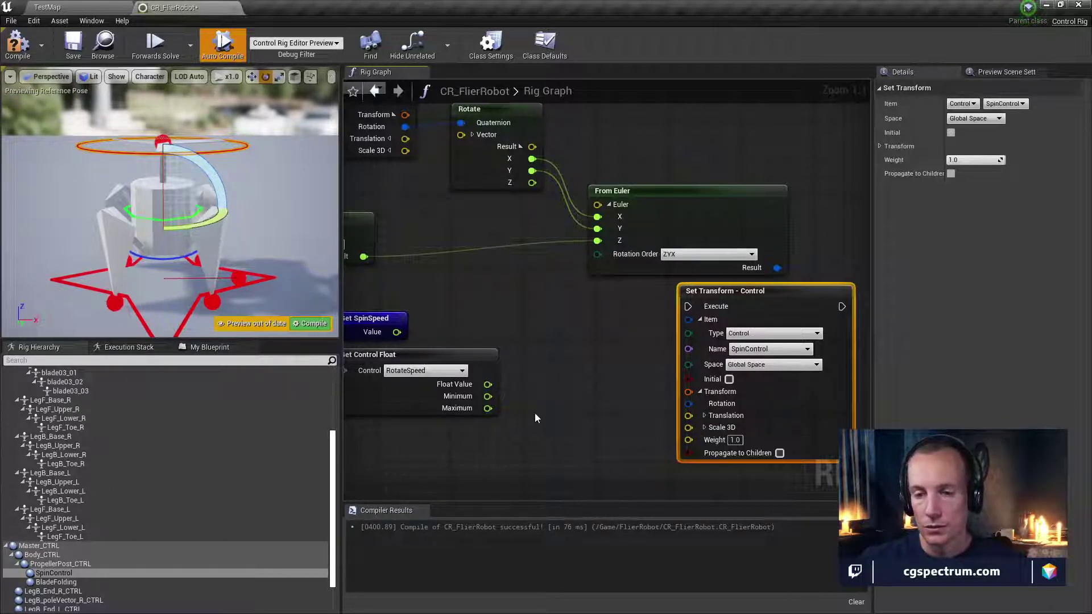
# Add a From Rotator node feeding the Rotation input of SpinControl's Set Transform, expand its axes, and space out the neighbouring nodes
pyautogui.moveTo(688, 403); pyautogui.dragTo(589, 385)
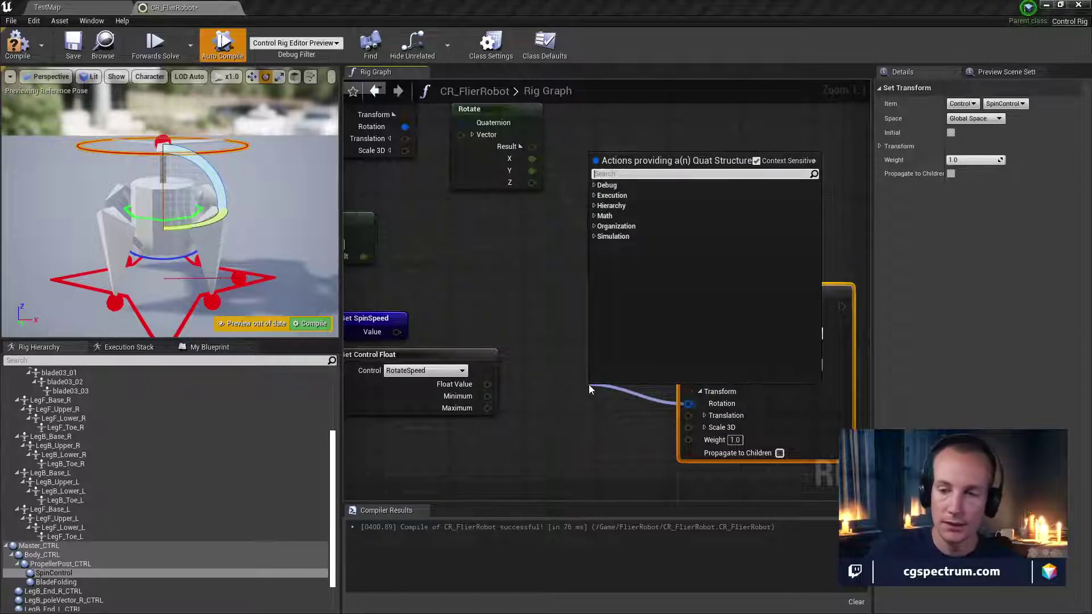
pyautogui.write('rota')
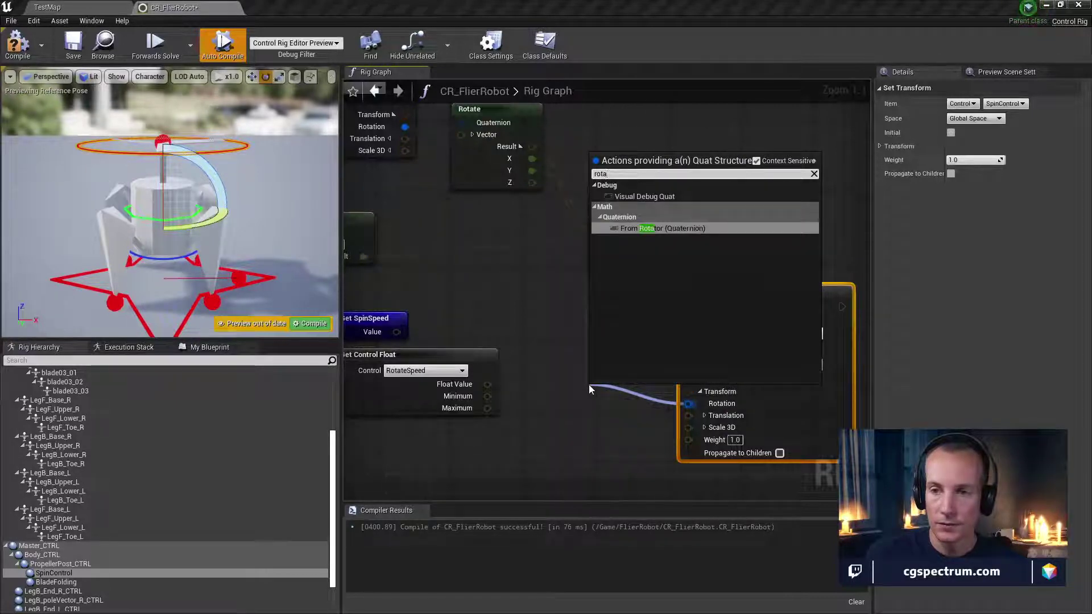
pyautogui.click(662, 228)
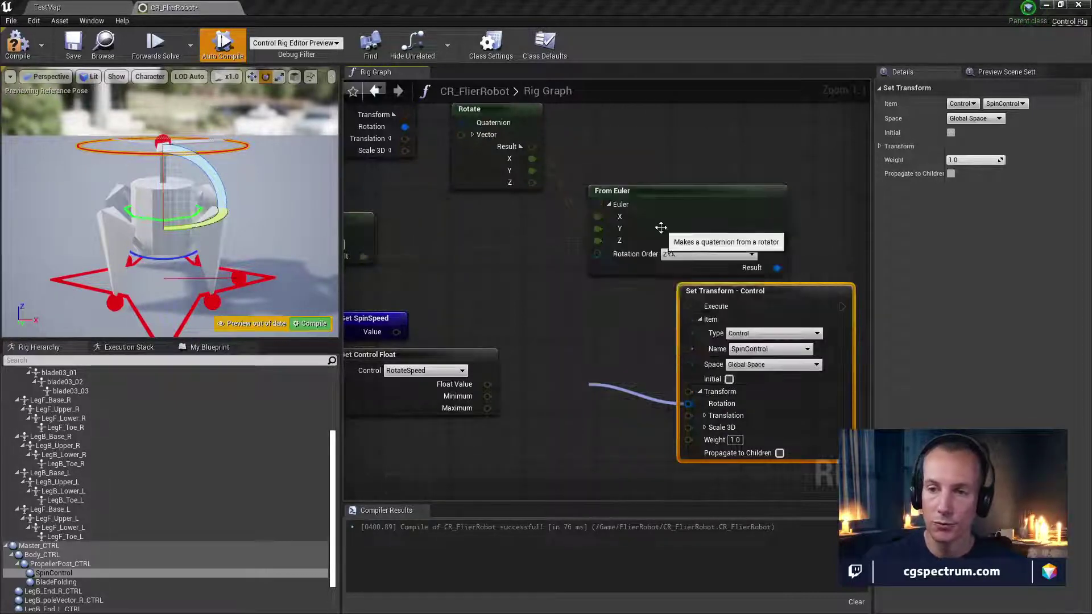
pyautogui.click(608, 405)
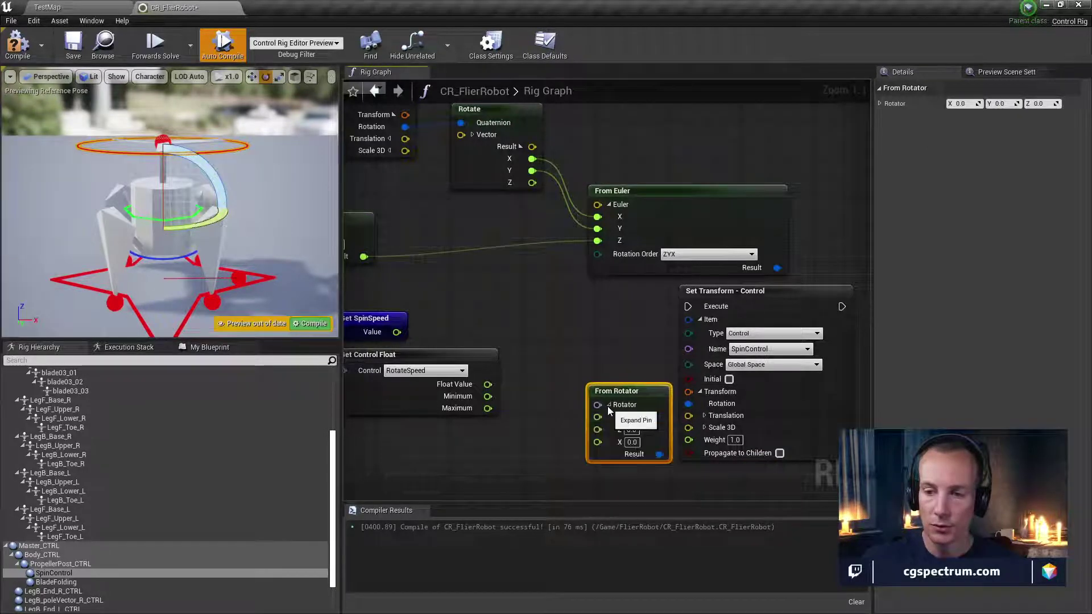
pyautogui.moveTo(732, 314); pyautogui.dragTo(777, 323)
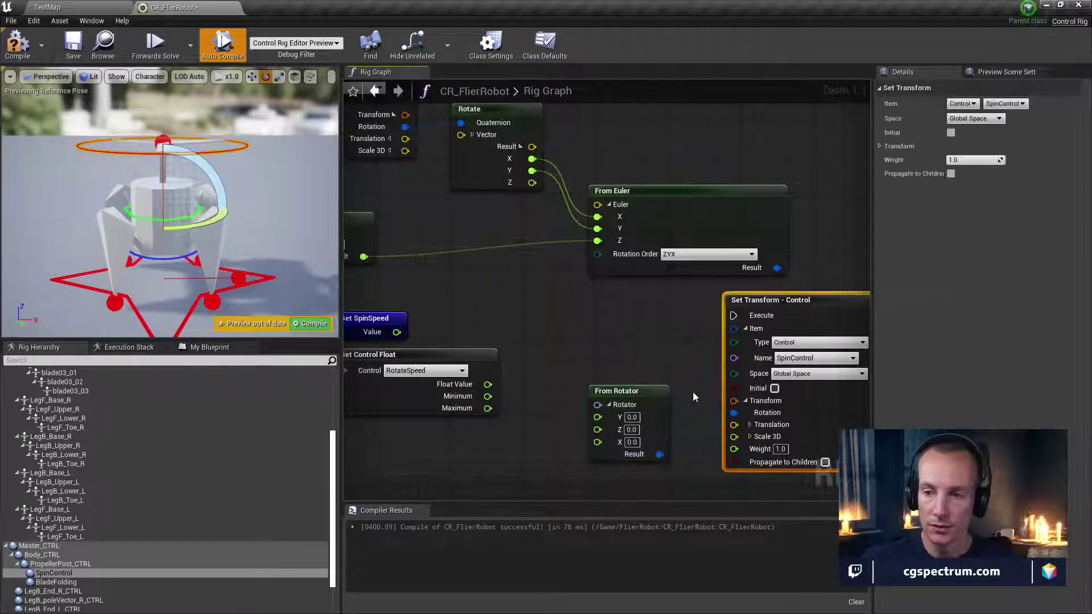
pyautogui.moveTo(651, 399); pyautogui.dragTo(667, 360)
pyautogui.moveTo(666, 361); pyautogui.dragTo(611, 411, button='right')
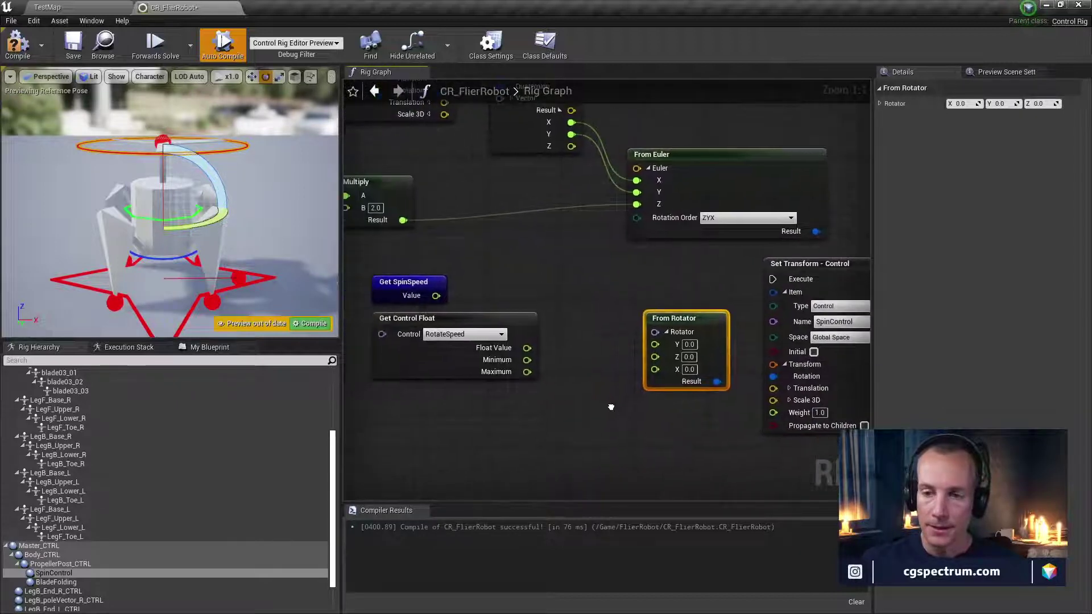
pyautogui.click(500, 329)
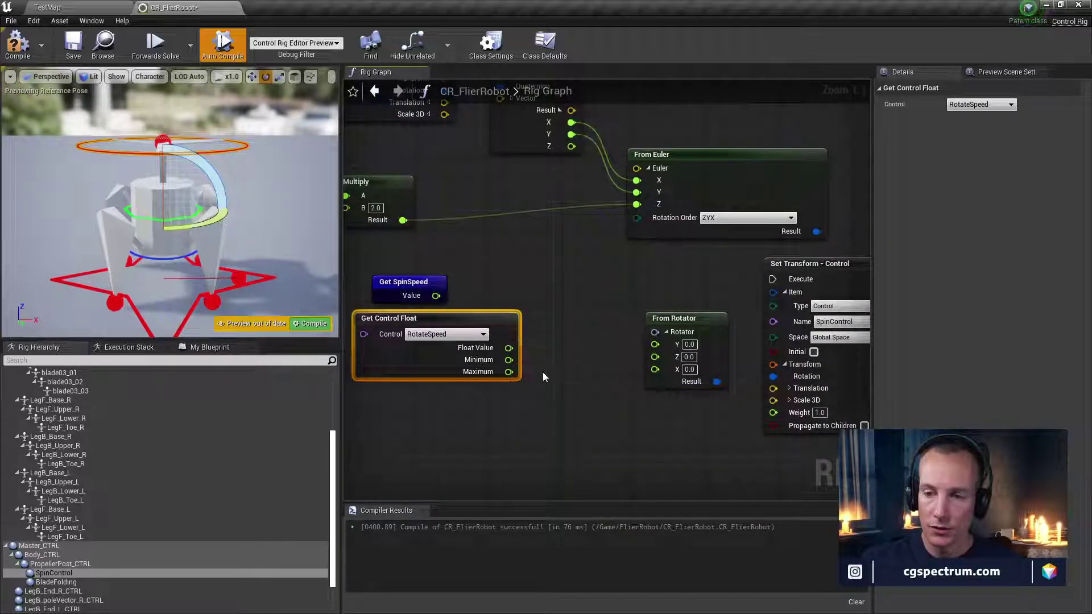
pyautogui.moveTo(490, 332); pyautogui.dragTo(472, 341)
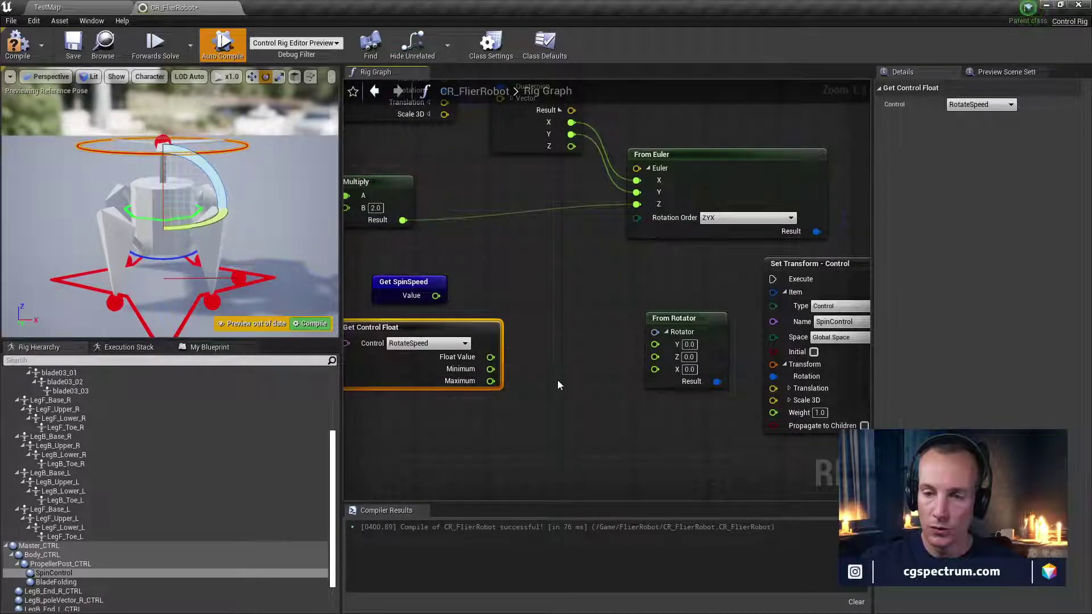
pyautogui.moveTo(490, 357); pyautogui.dragTo(573, 359)
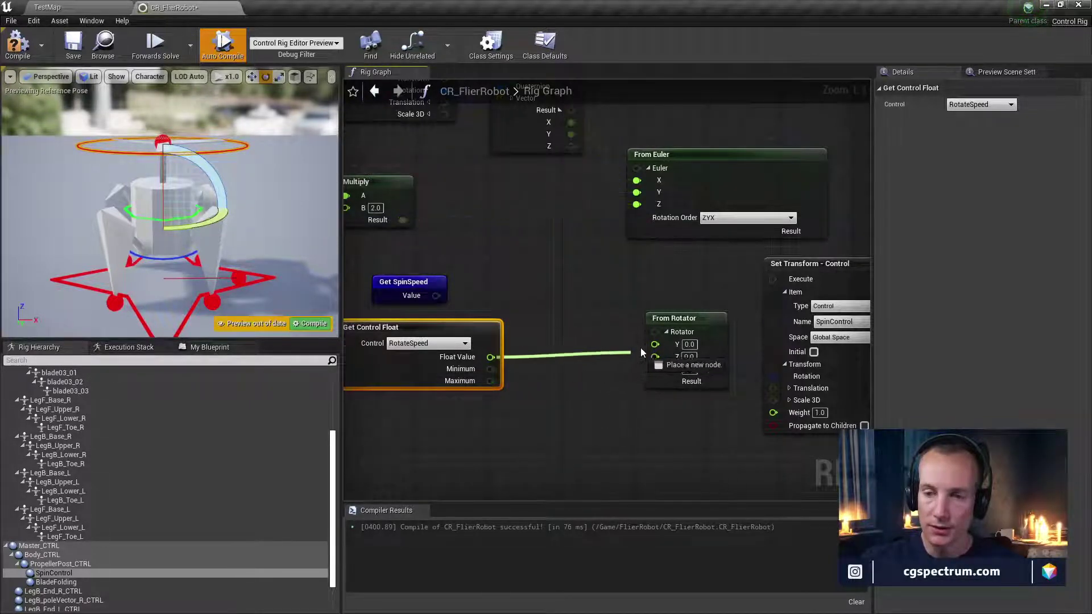
pyautogui.moveTo(640, 349); pyautogui.dragTo(564, 345)
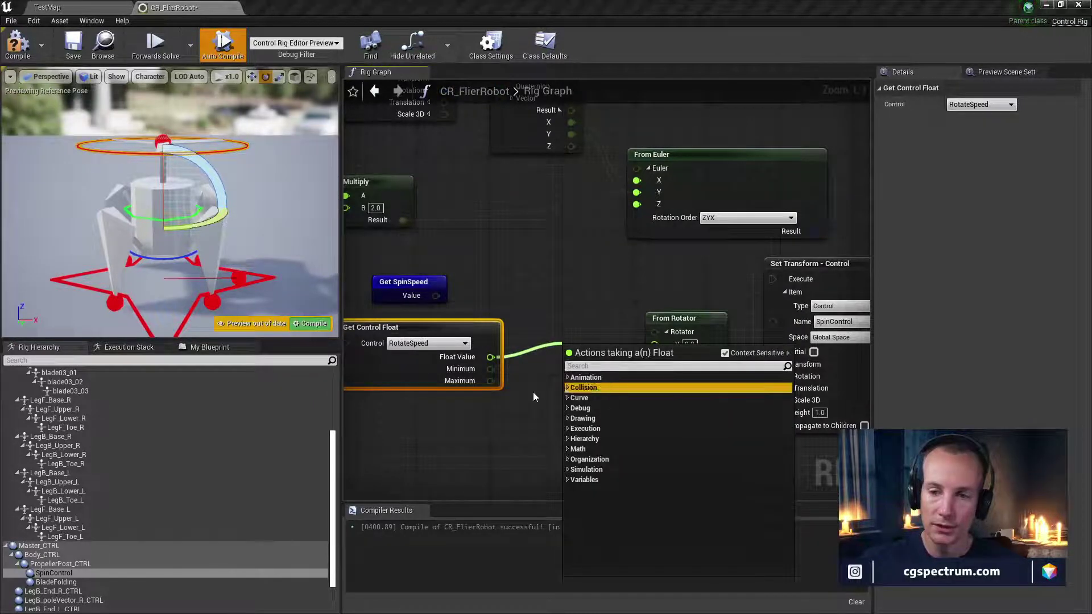
pyautogui.click(533, 391)
# Rotate SpinControl about 40 degrees around Y in the viewport to check which axis spins the propeller
pyautogui.moveTo(211, 222); pyautogui.dragTo(213, 220)
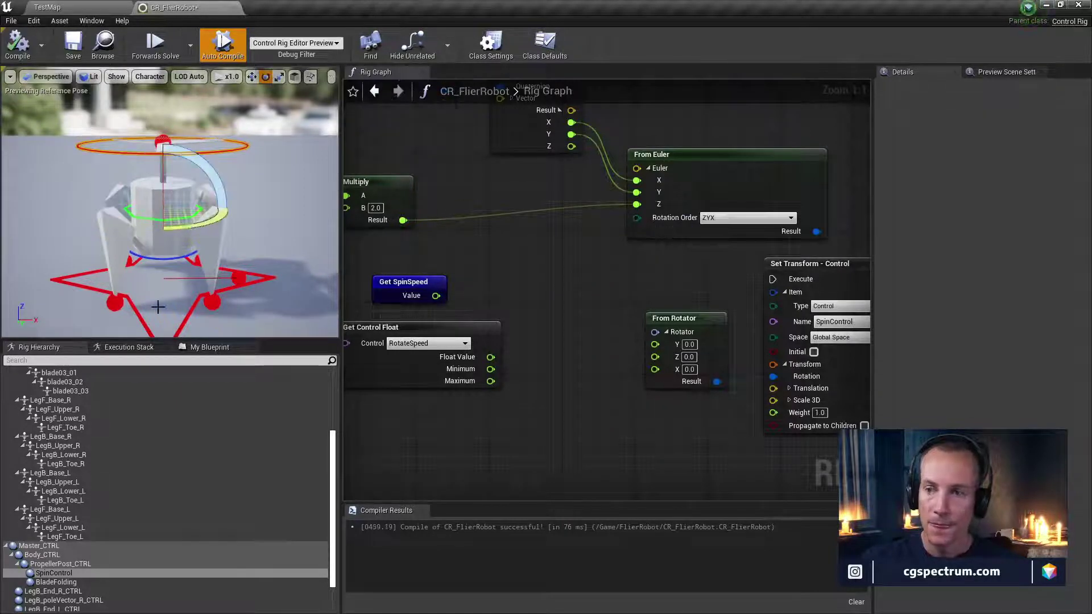
pyautogui.click(48, 575)
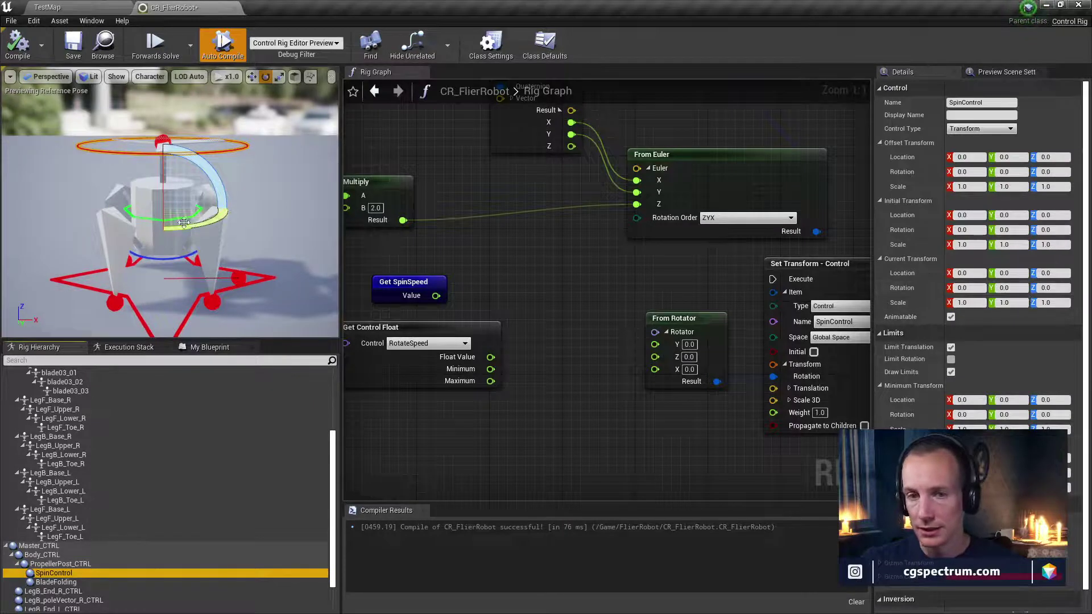
pyautogui.moveTo(184, 223); pyautogui.dragTo(232, 227)
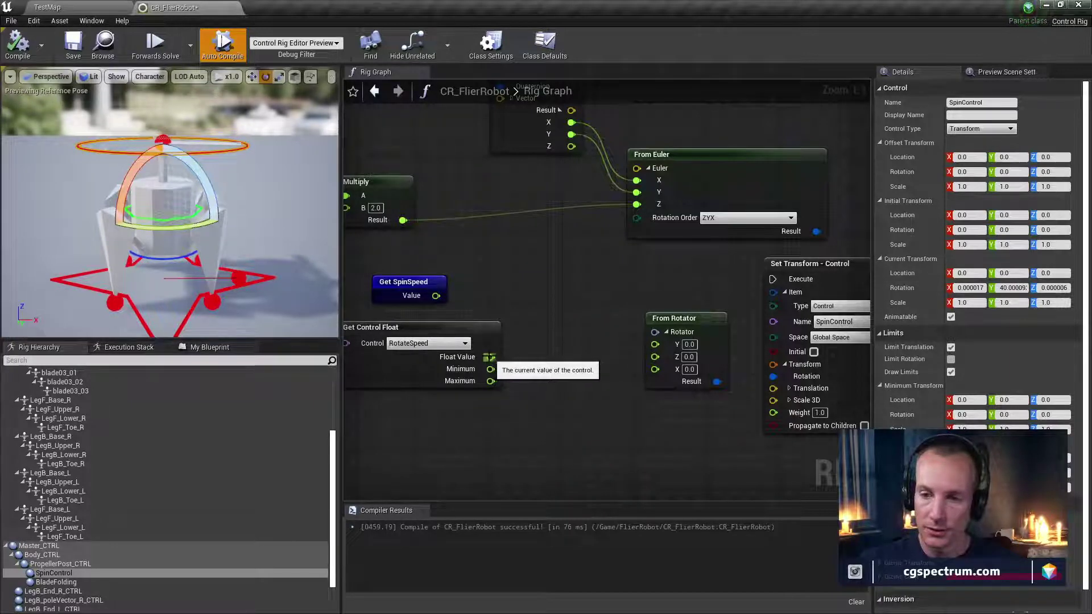
# Connect the RotateSpeed Float Value to the Y input of From Rotator, and compile and test it with the RotateSpeed control
pyautogui.moveTo(491, 357); pyautogui.dragTo(655, 344)
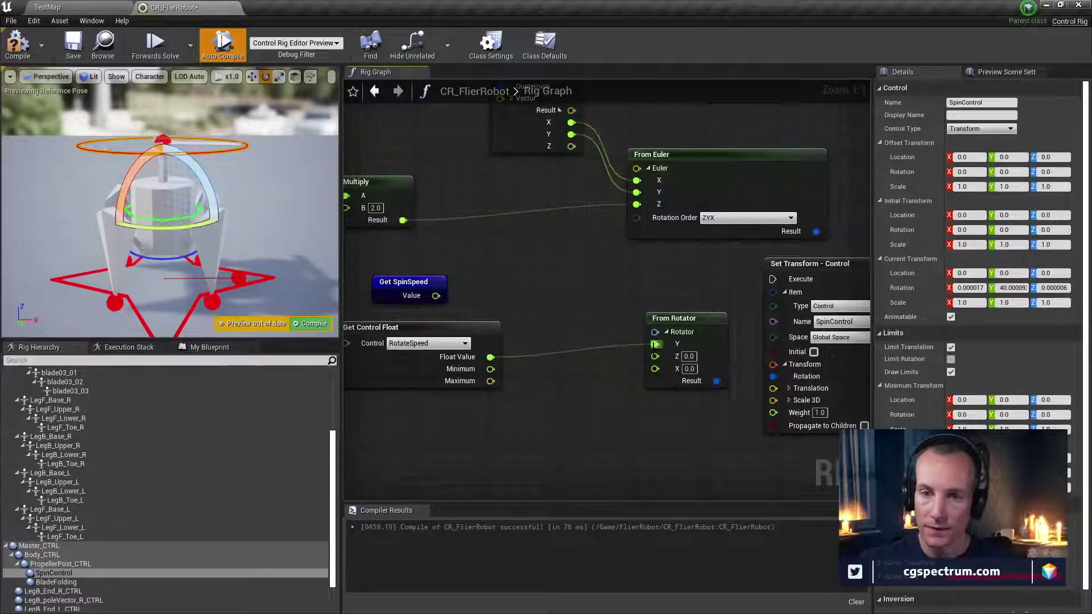
pyautogui.click(17, 45)
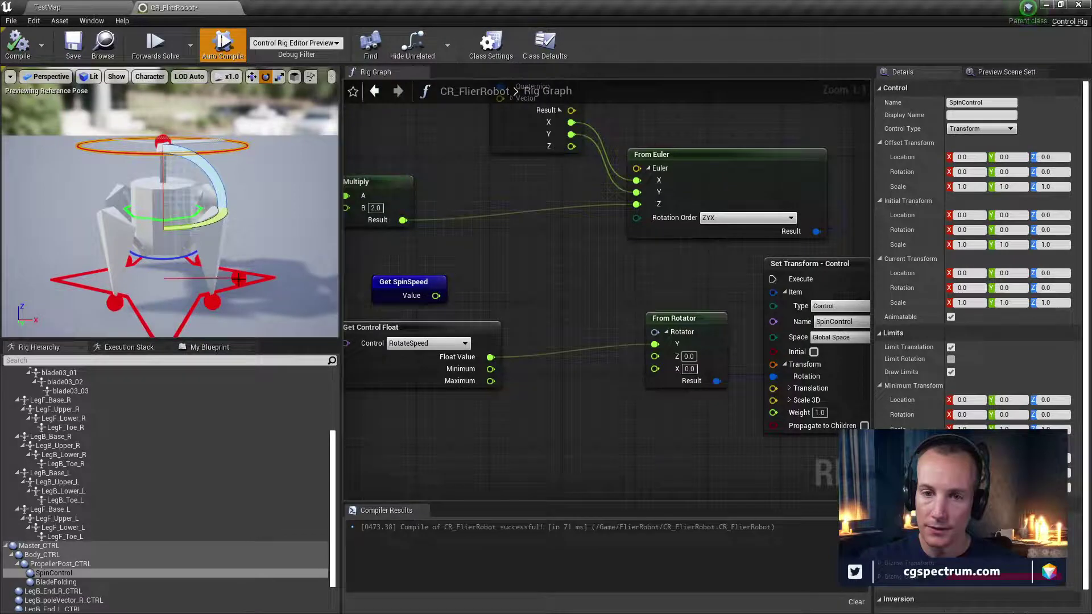
pyautogui.click(239, 278)
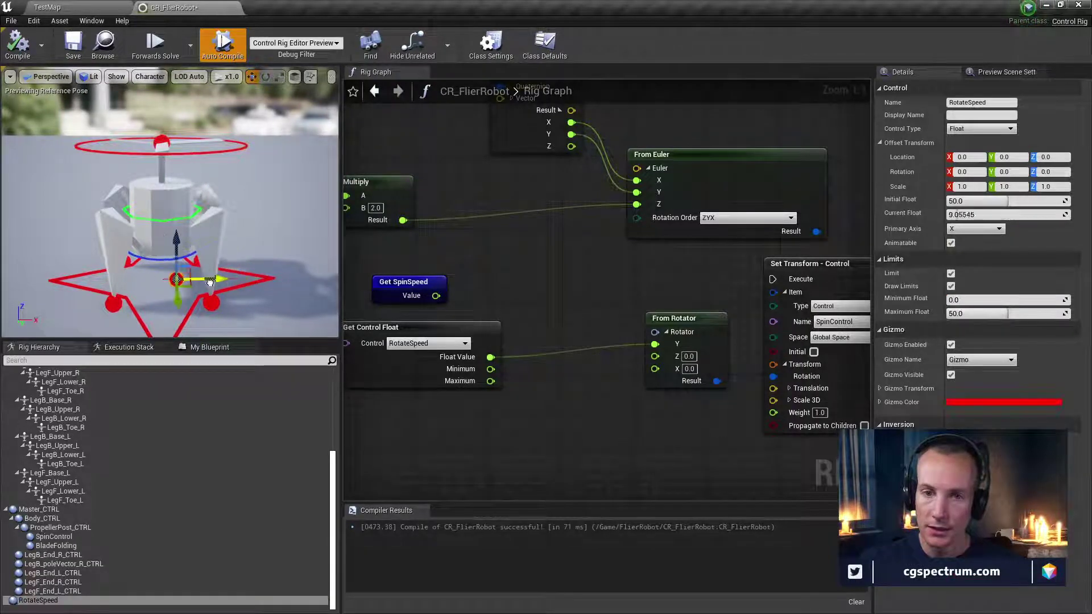
pyautogui.moveTo(210, 282); pyautogui.dragTo(246, 289)
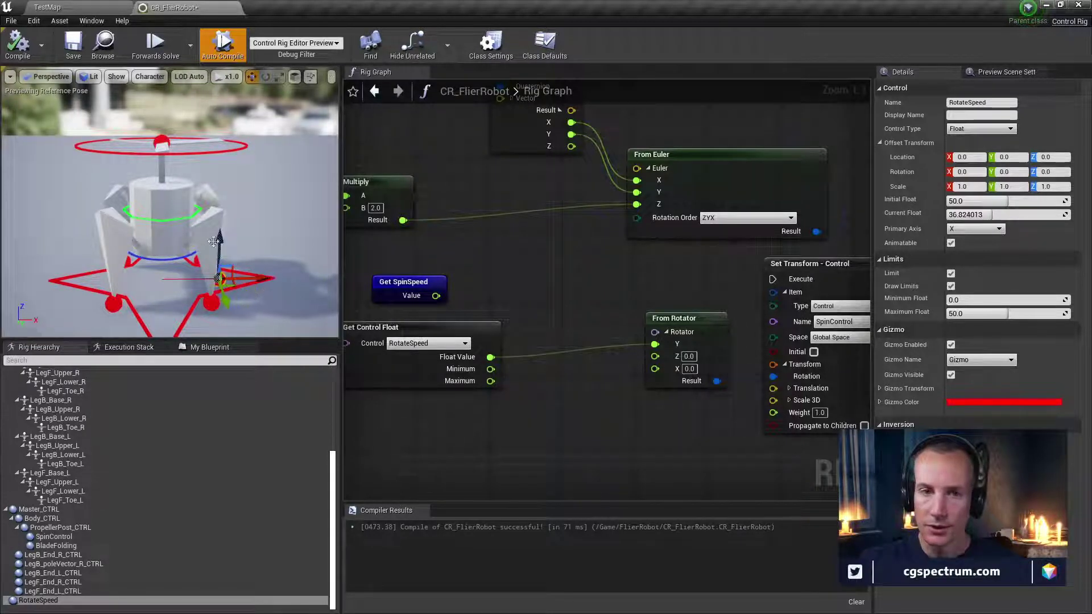
# Bring the execution wire through a reroute node placed below From Euler into the Execute input of SpinControl's Set Transform node
pyautogui.moveTo(652, 305); pyautogui.dragTo(672, 281, button='right')
pyautogui.scroll(-1, 608, 330)
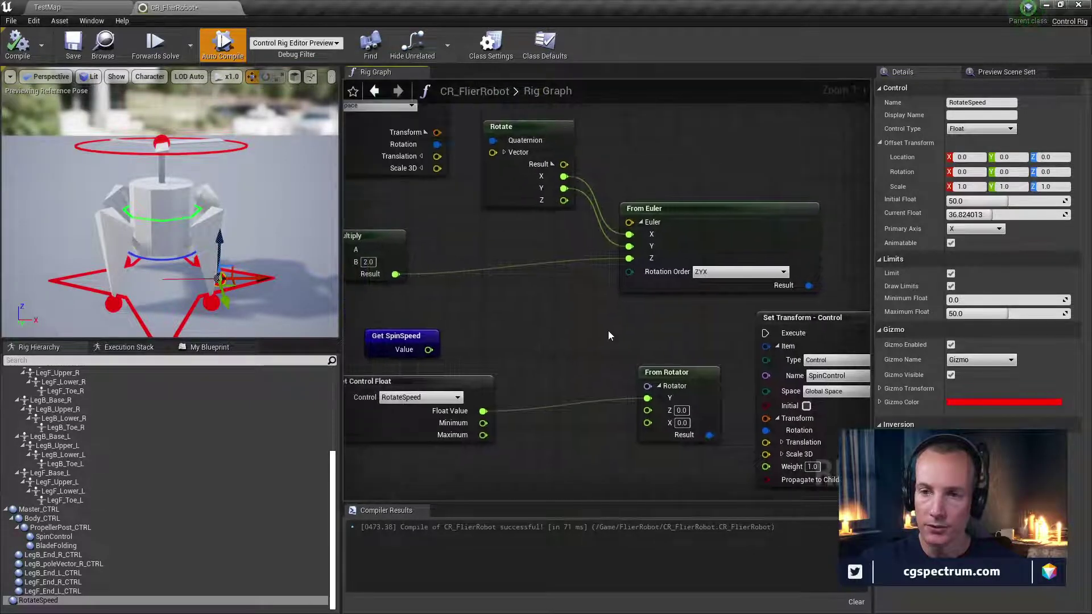
pyautogui.moveTo(608, 330); pyautogui.dragTo(549, 266, button='right')
pyautogui.doubleClick(497, 199)
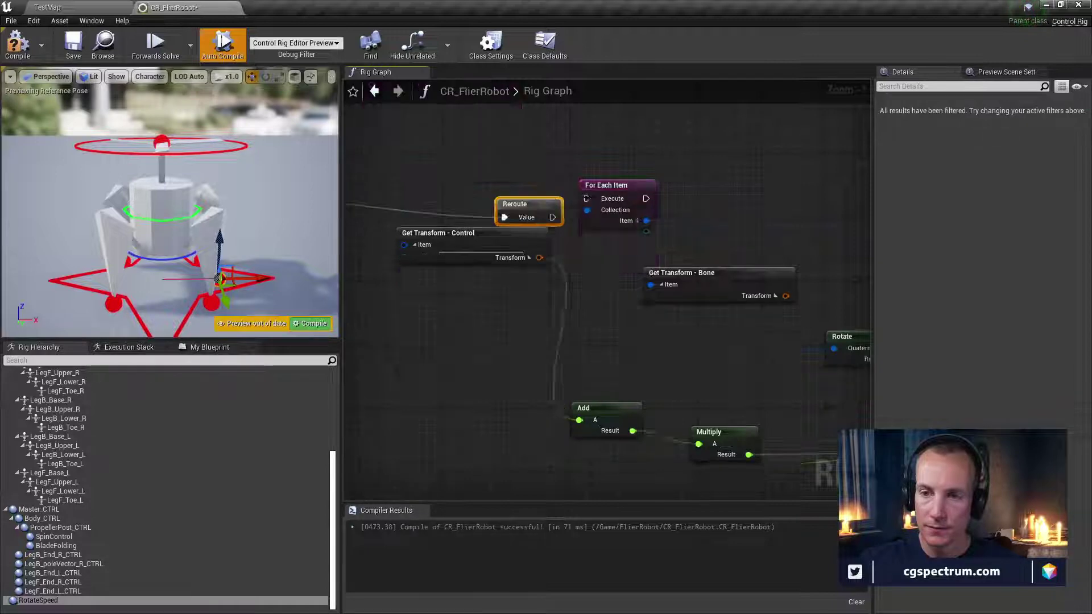
pyautogui.moveTo(527, 221); pyautogui.dragTo(702, 488)
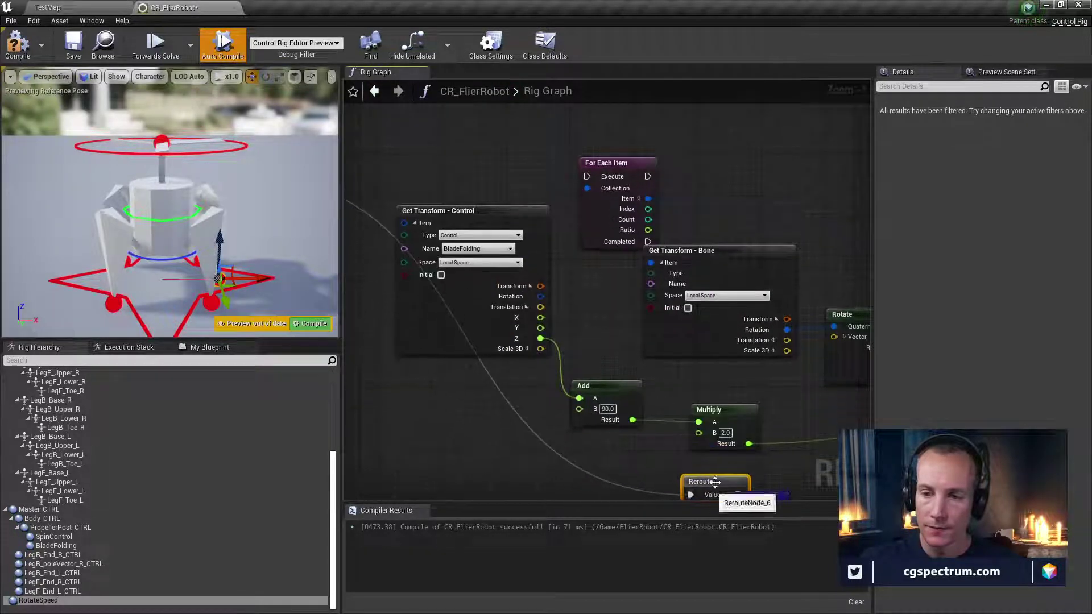
pyautogui.moveTo(702, 488); pyautogui.dragTo(444, 388, button='right')
pyautogui.moveTo(444, 389); pyautogui.dragTo(697, 388)
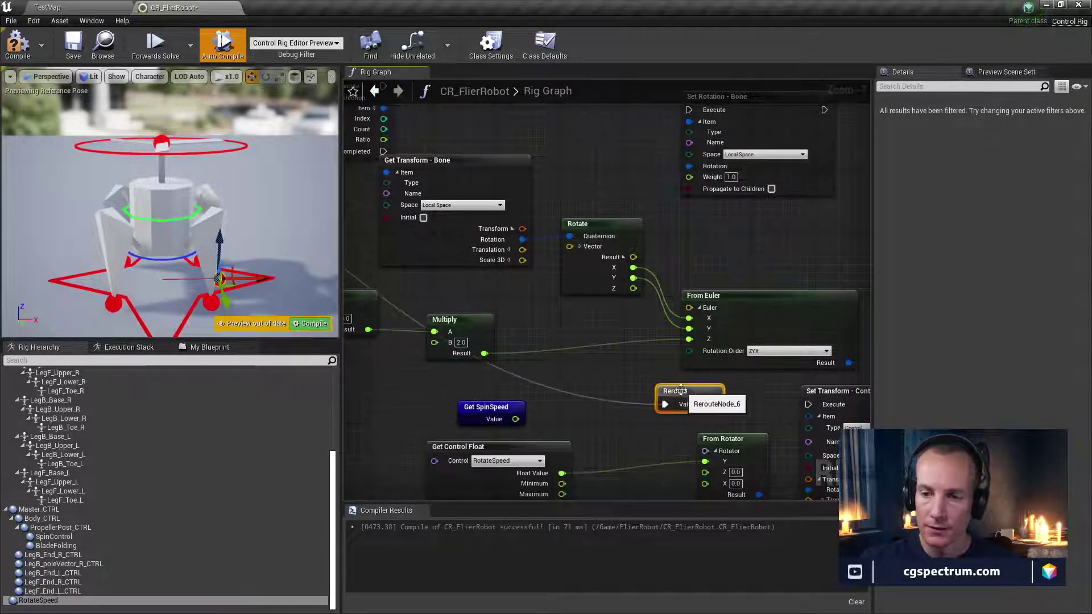
pyautogui.moveTo(696, 388); pyautogui.dragTo(524, 340, button='right')
pyautogui.scroll(1, 524, 340)
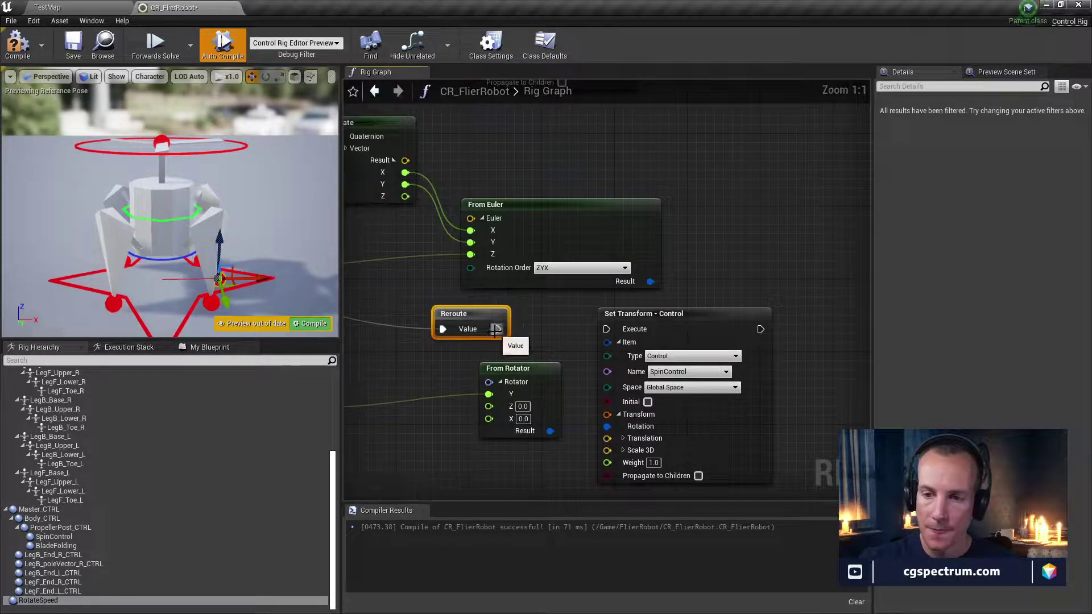
pyautogui.moveTo(496, 330); pyautogui.dragTo(606, 329)
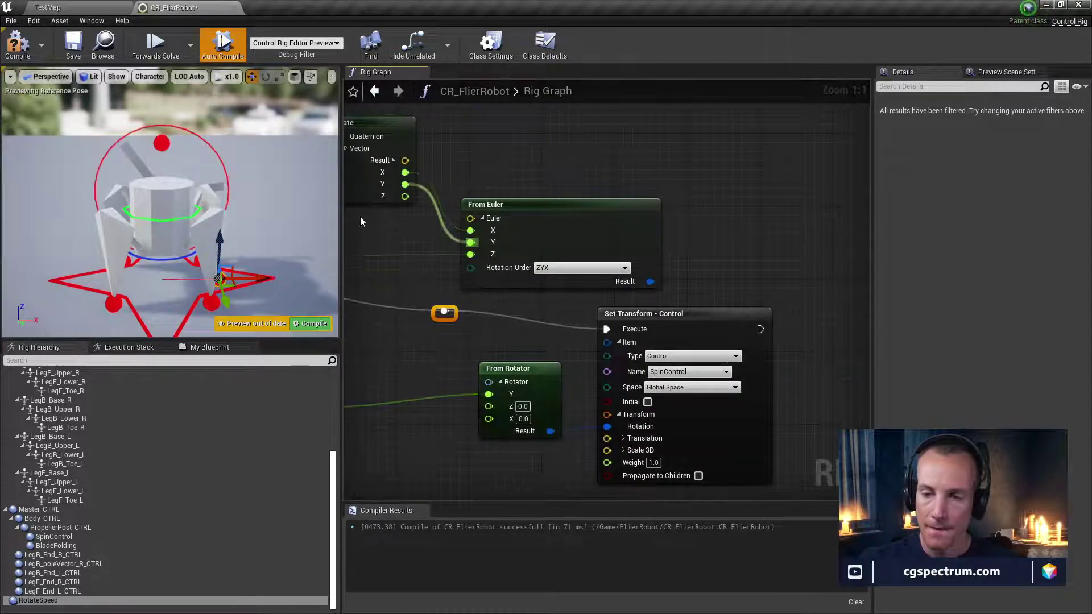
# Slide the RotateSpeed control along its axis to test the propeller's response, and examine the From Rotator connections
pyautogui.moveTo(413, 179); pyautogui.dragTo(602, 272, button='right')
pyautogui.moveTo(539, 239); pyautogui.dragTo(473, 198, button='right')
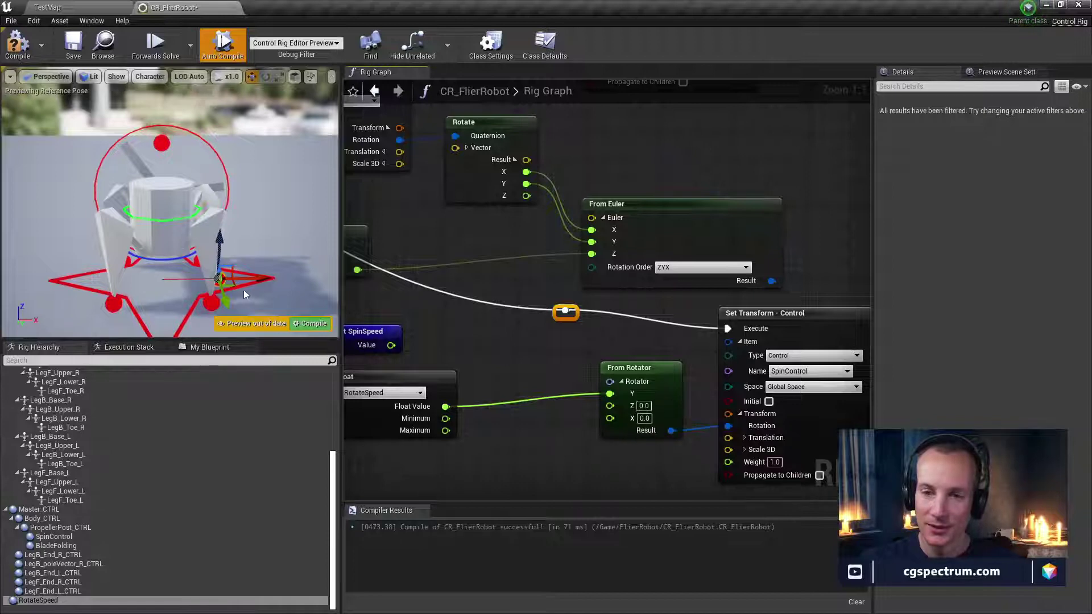
pyautogui.moveTo(254, 277); pyautogui.dragTo(185, 278)
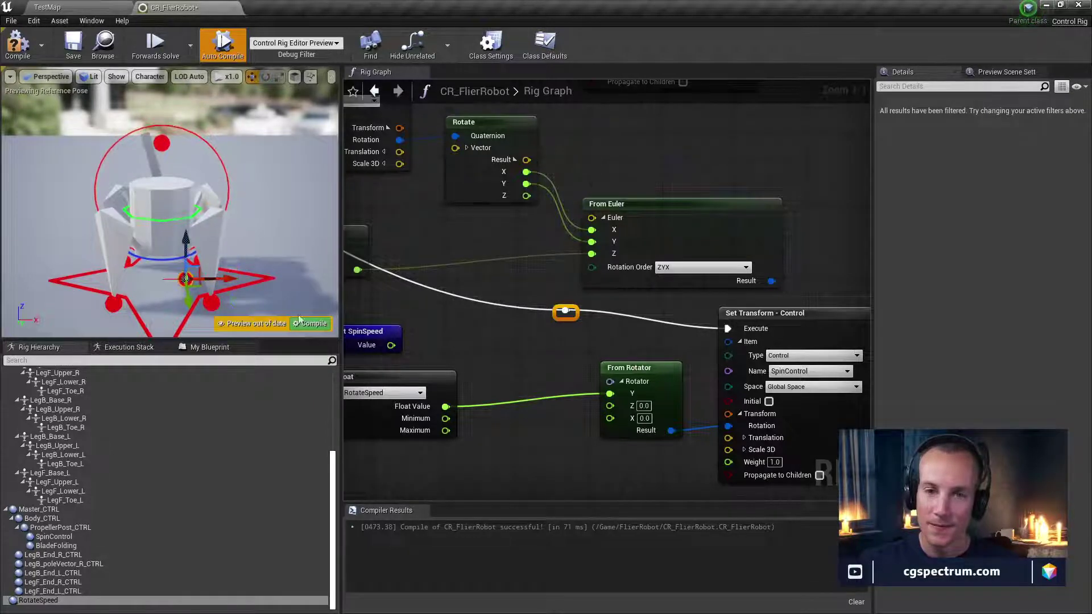
pyautogui.moveTo(604, 435); pyautogui.dragTo(623, 404, button='right')
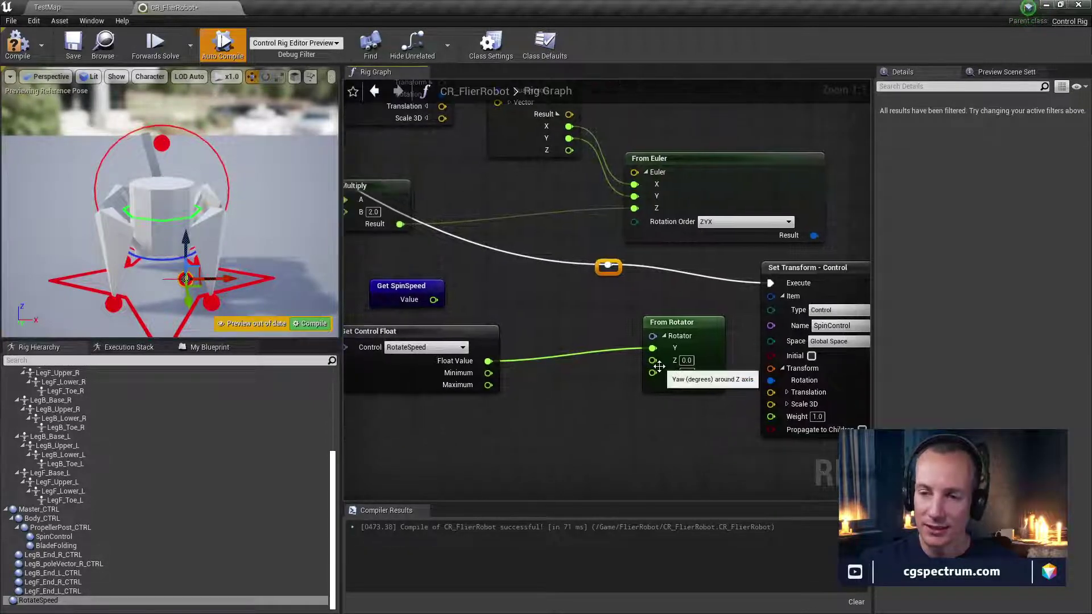
pyautogui.moveTo(654, 364); pyautogui.dragTo(540, 321, button='right')
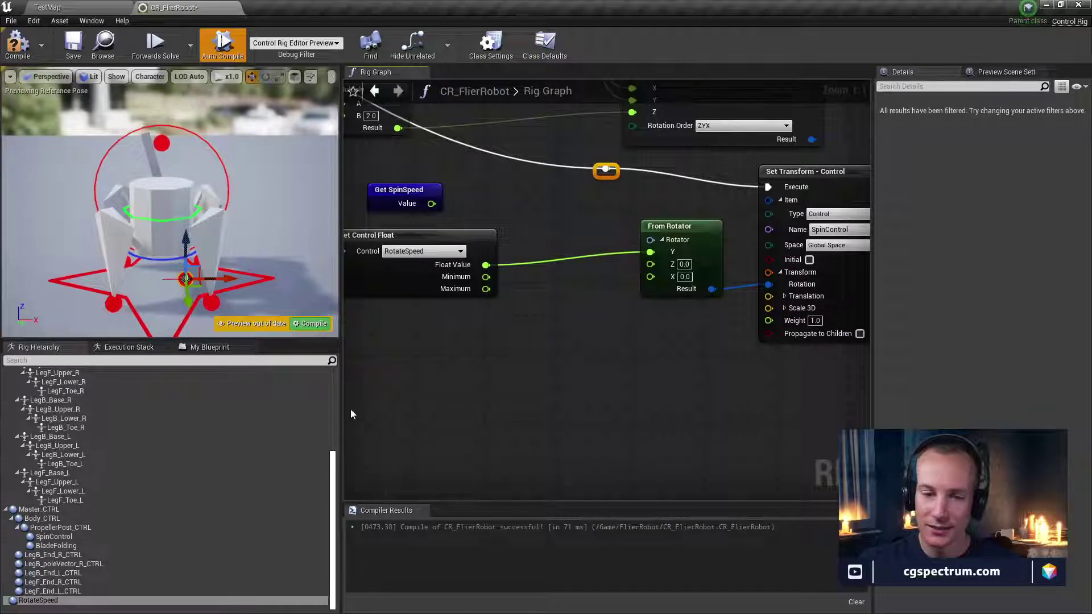
pyautogui.moveTo(666, 317)
pyautogui.mouseDown(button='right')
pyautogui.moveTo(618, 333)
pyautogui.moveTo(667, 328)
pyautogui.mouseUp(button='right')
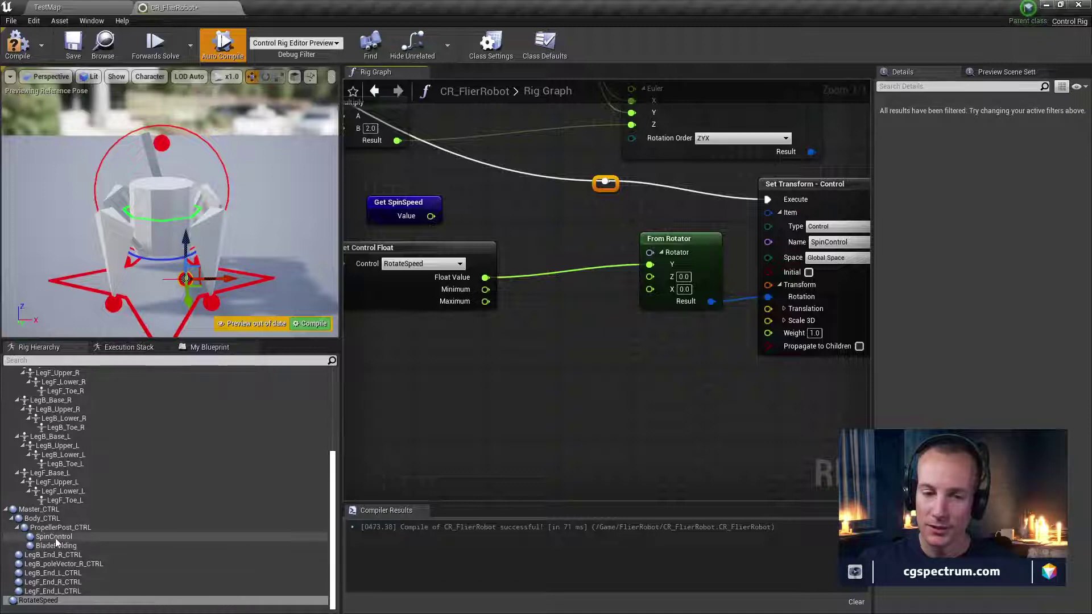
# Add a Get Transform node for SpinControl below Get Control Float and expand its Transform output
pyautogui.moveTo(56, 538); pyautogui.dragTo(401, 373)
pyautogui.click(432, 385)
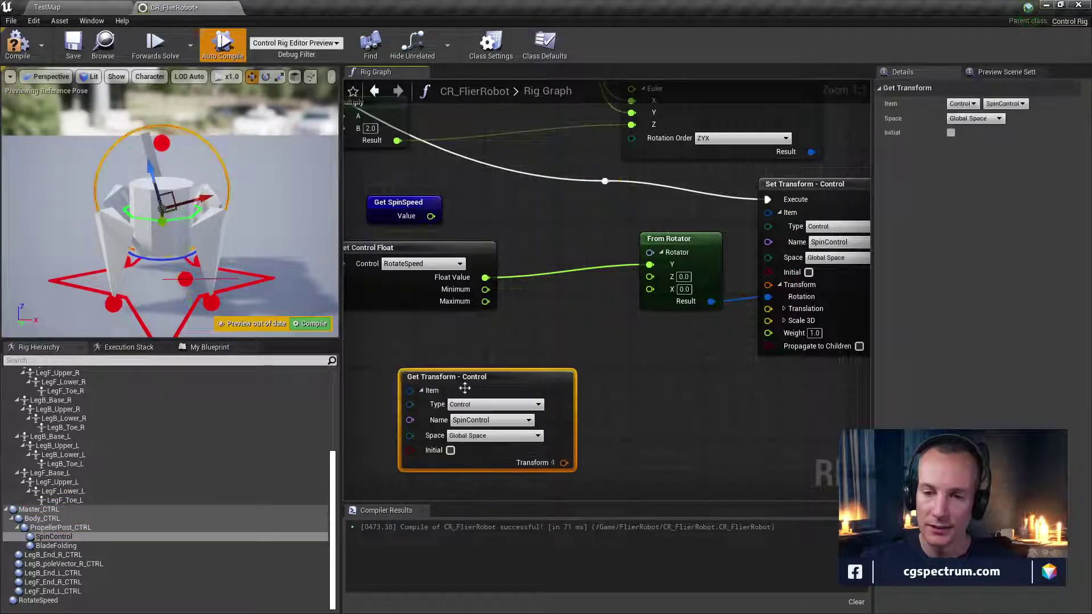
pyautogui.click(510, 442)
pyautogui.moveTo(511, 442); pyautogui.dragTo(539, 410, button='right')
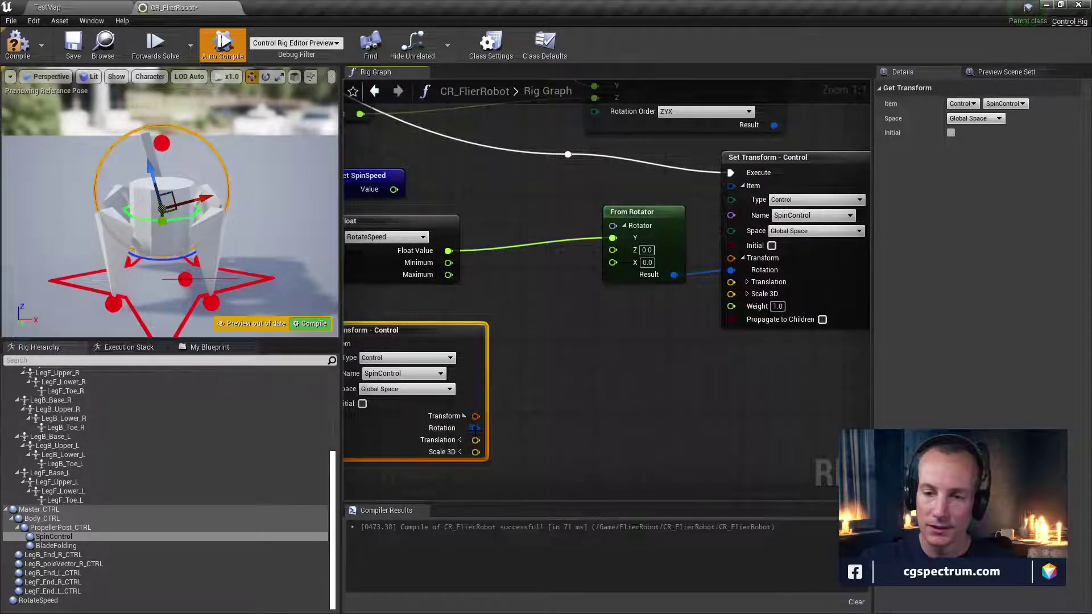
# Convert SpinControl's Rotation output with a To Rotator (Quaternion) node and expand its Result into separate axes
pyautogui.moveTo(474, 428); pyautogui.dragTo(524, 379)
pyautogui.write('r')
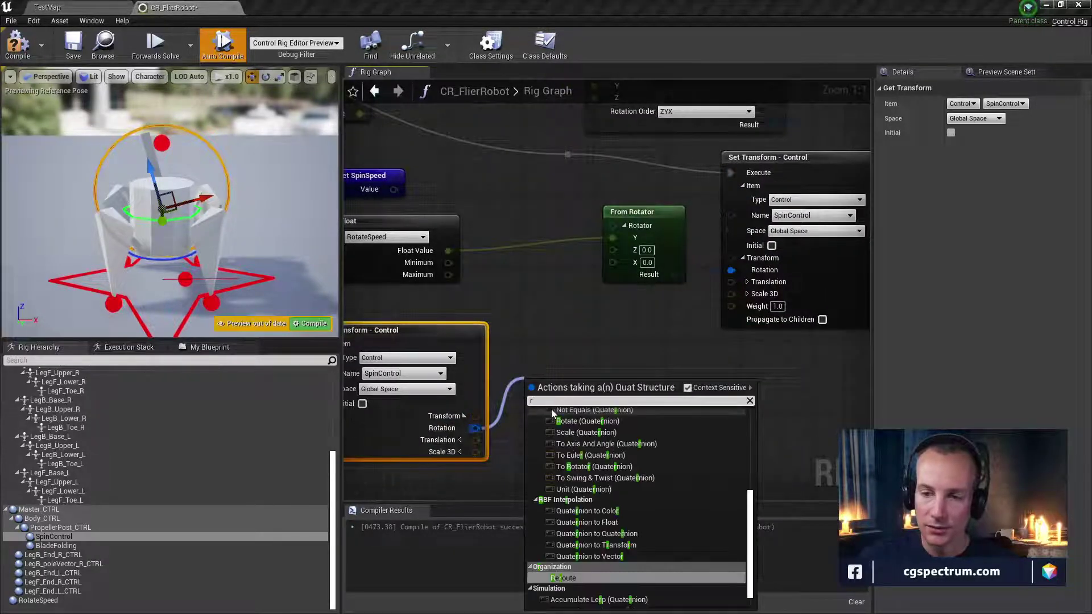
pyautogui.write('ota')
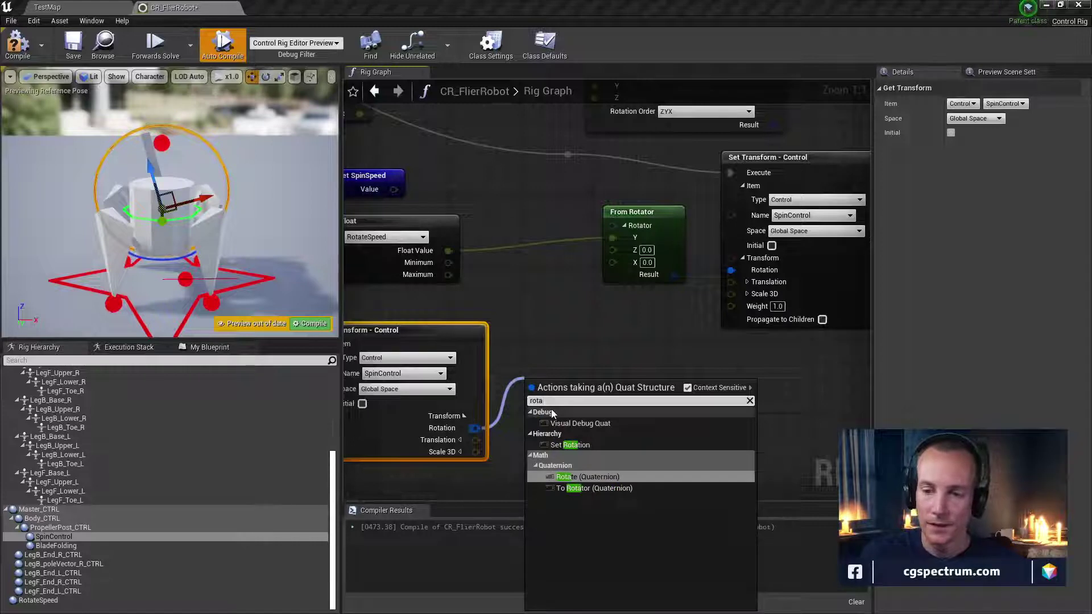
pyautogui.click(589, 488)
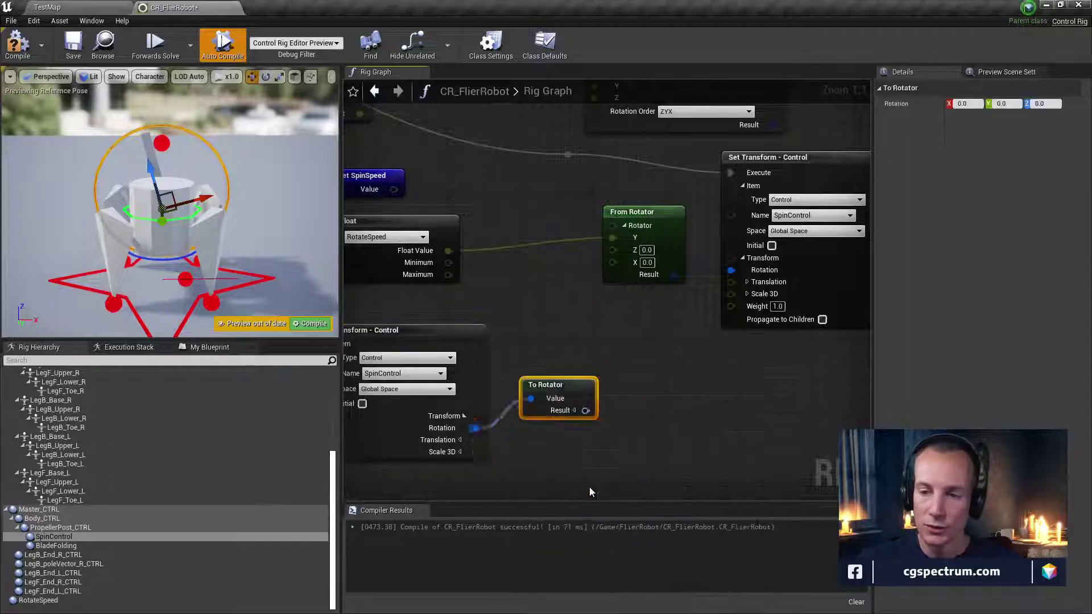
pyautogui.click(573, 411)
pyautogui.moveTo(574, 414); pyautogui.dragTo(547, 441, button='right')
# Place To Rotator near From Rotator, connect its Z and X outputs to From Rotator's Z and X inputs, and compile
pyautogui.moveTo(540, 410); pyautogui.dragTo(531, 313)
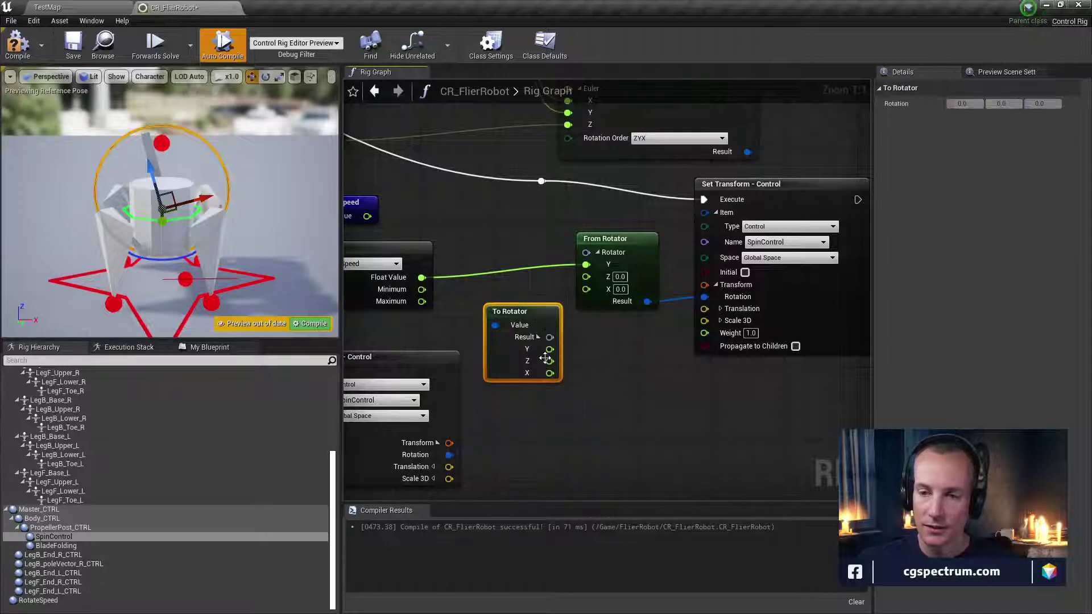
pyautogui.moveTo(550, 360); pyautogui.dragTo(588, 278)
pyautogui.moveTo(549, 372); pyautogui.dragTo(586, 288)
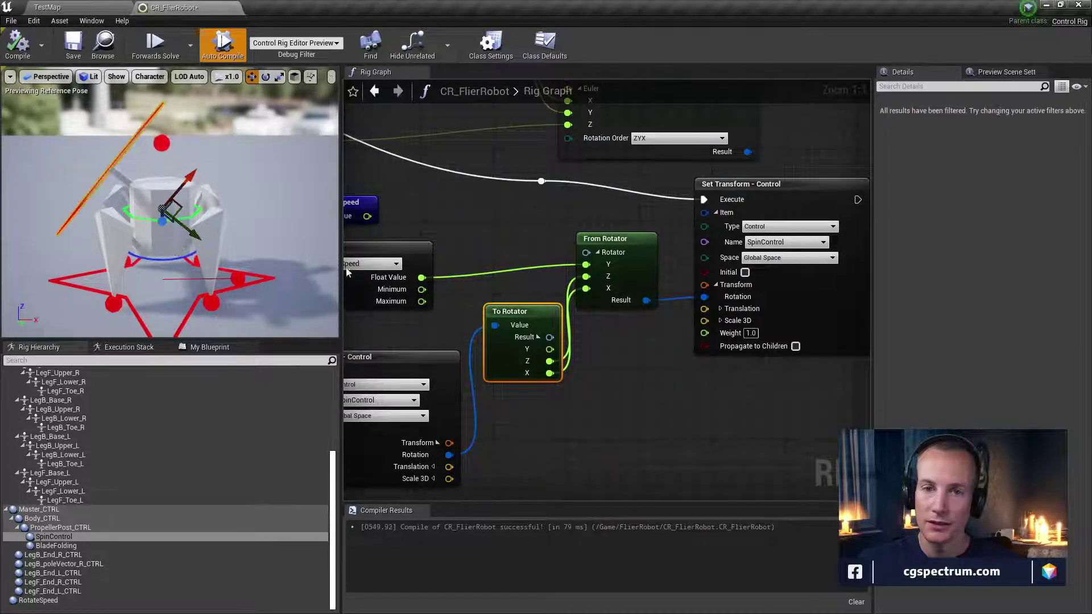
# Move the SpinControl Get Transform and To Rotator nodes beneath Get Control Float to free space before From Rotator
pyautogui.moveTo(569, 312); pyautogui.dragTo(653, 337, button='right')
pyautogui.moveTo(479, 360); pyautogui.dragTo(585, 389)
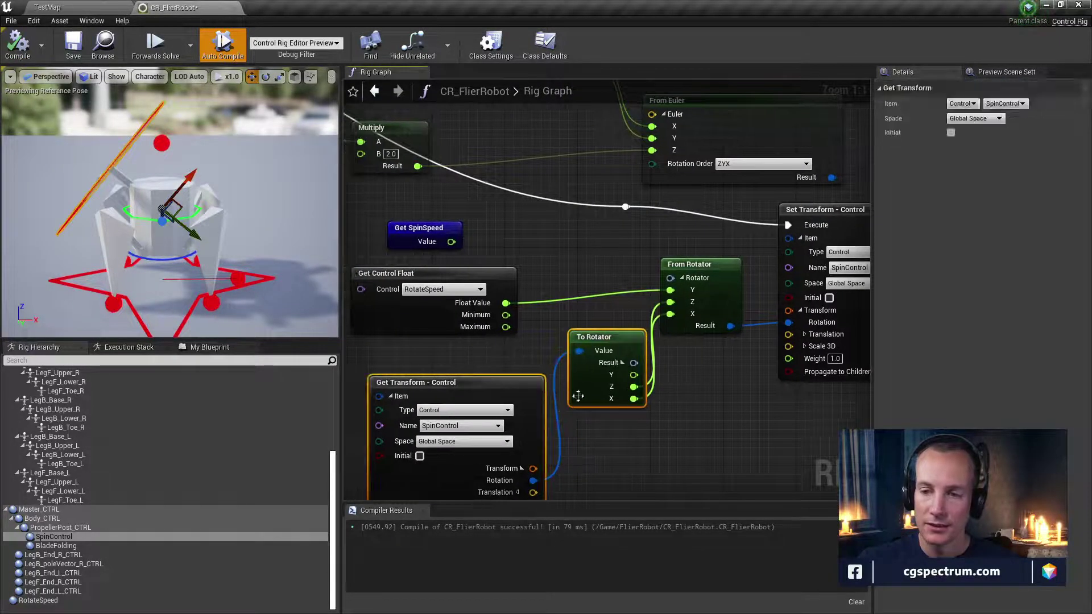
pyautogui.moveTo(639, 350); pyautogui.dragTo(540, 369)
# Insert an Add (Float) node that sums RotateSpeed's Float Value with To Rotator's Y and feeds From Rotator's Y, and compile
pyautogui.moveTo(506, 303); pyautogui.dragTo(555, 314)
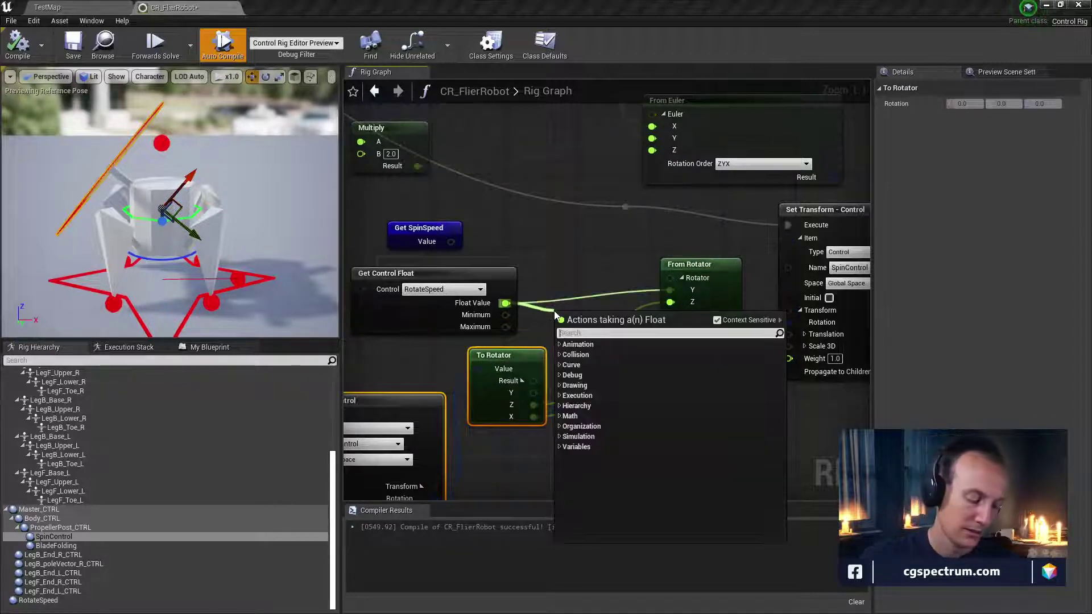
pyautogui.write('add')
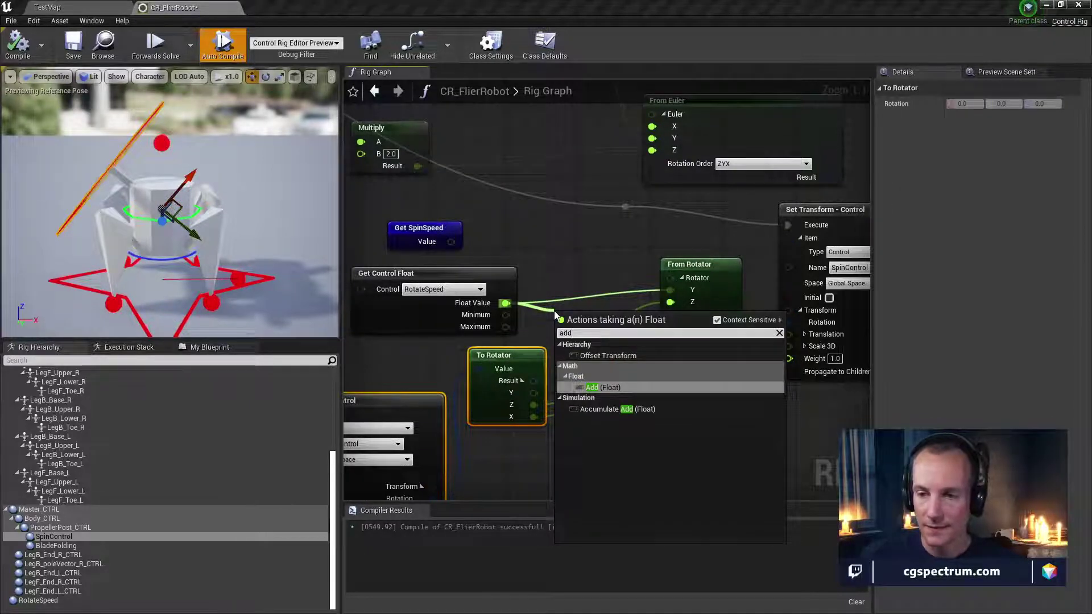
pyautogui.press('Return')
pyautogui.moveTo(541, 394); pyautogui.dragTo(671, 291)
pyautogui.moveTo(597, 315); pyautogui.dragTo(597, 259)
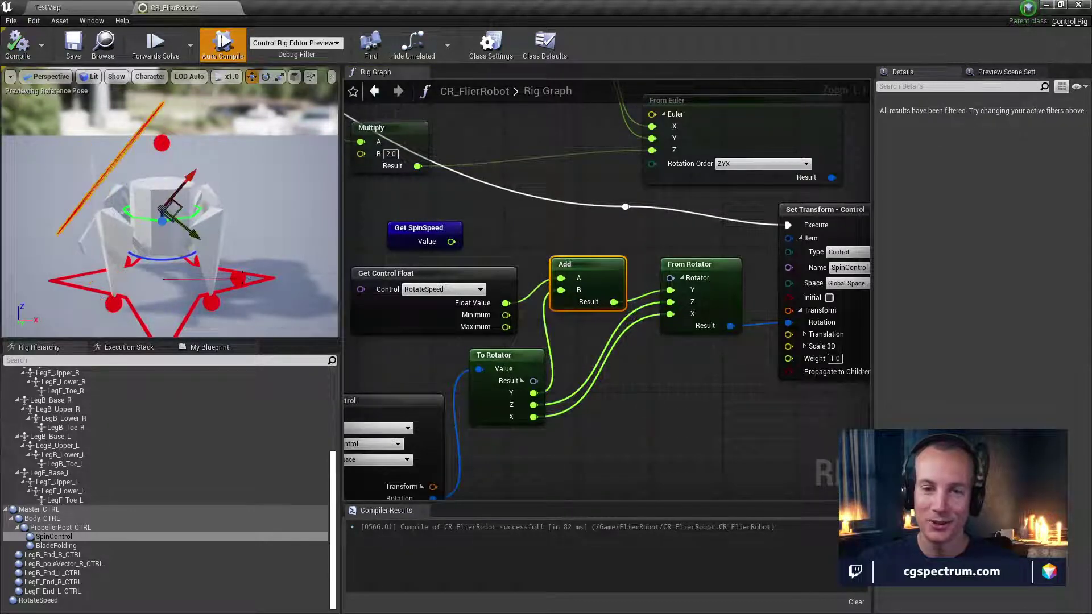
# Slide the RotateSpeed control down to about 11 to test how the propeller's spin speed responds
pyautogui.click(238, 278)
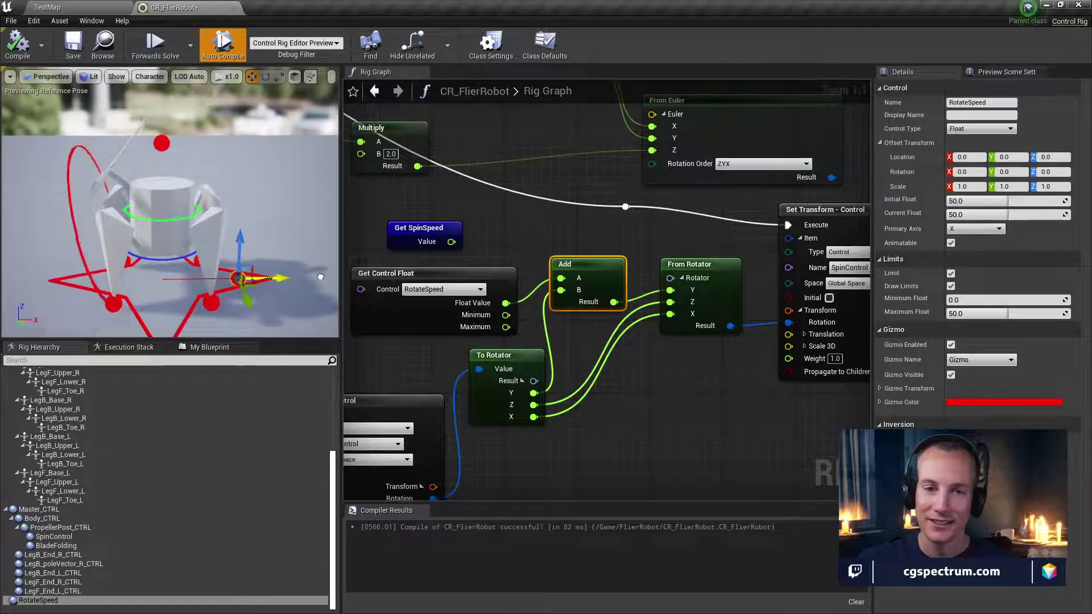
pyautogui.moveTo(256, 278); pyautogui.dragTo(213, 279)
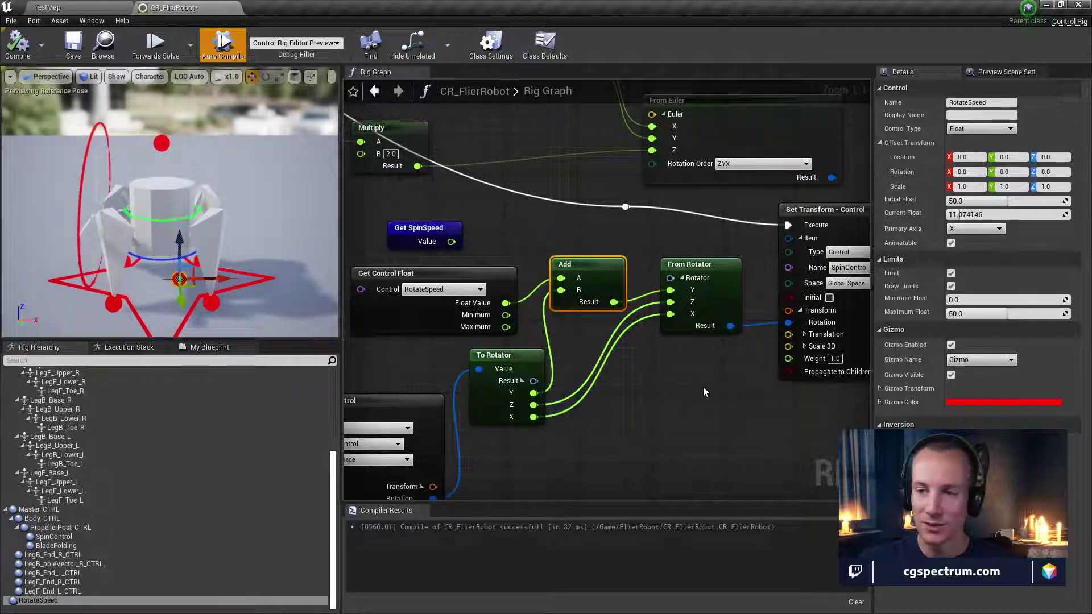
# Examine the spin nodes and the blade-folding group with its For Each Item loop and Verlet calculation
pyautogui.moveTo(703, 387); pyautogui.dragTo(647, 357, button='right')
pyautogui.scroll(-5, 636, 403)
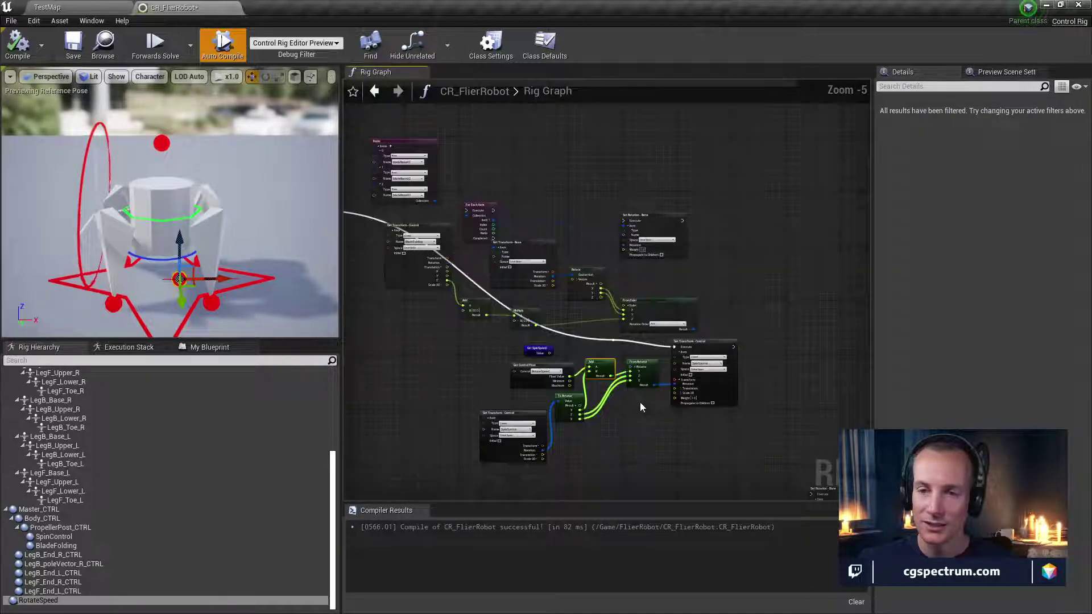
pyautogui.moveTo(629, 415); pyautogui.dragTo(714, 356, button='right')
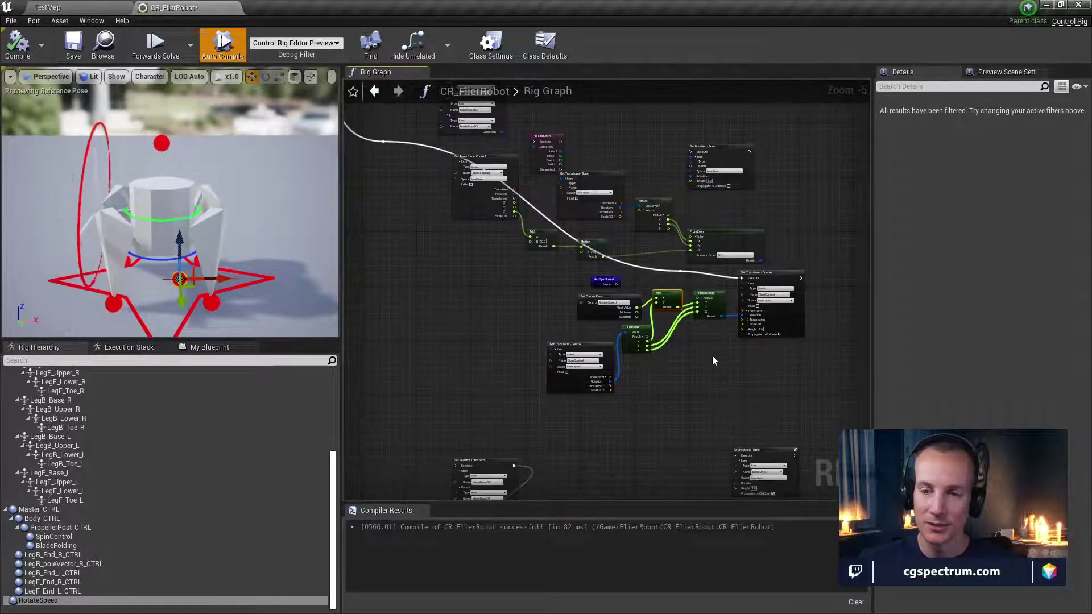
pyautogui.scroll(2, 714, 356)
pyautogui.scroll(-3, 633, 275)
pyautogui.moveTo(632, 275); pyautogui.dragTo(492, 327, button='right')
pyautogui.scroll(2, 639, 244)
pyautogui.scroll(2, 633, 274)
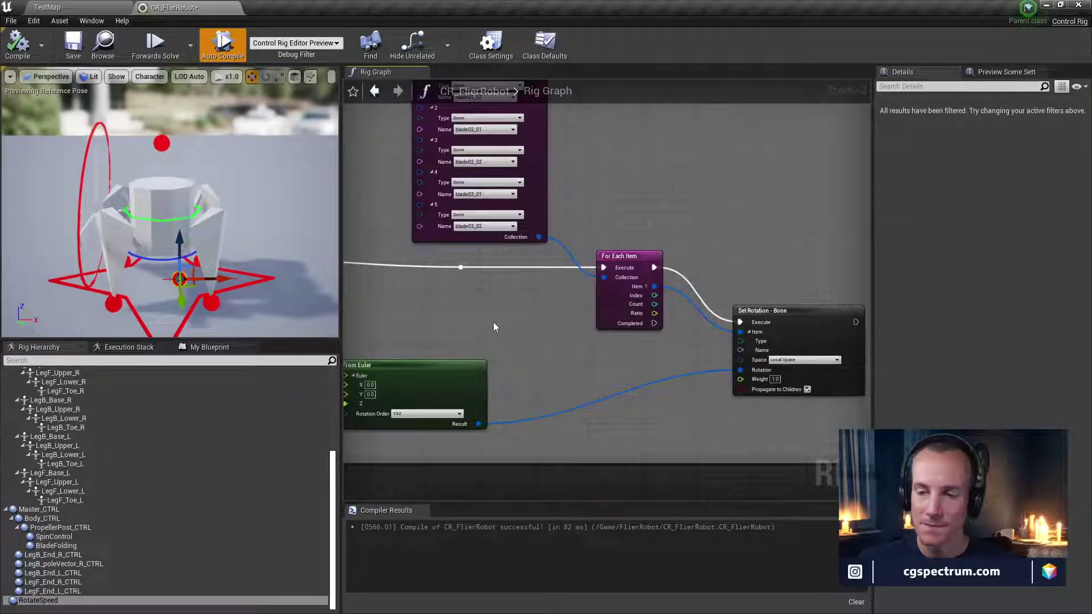
pyautogui.moveTo(488, 290); pyautogui.dragTo(586, 274, button='right')
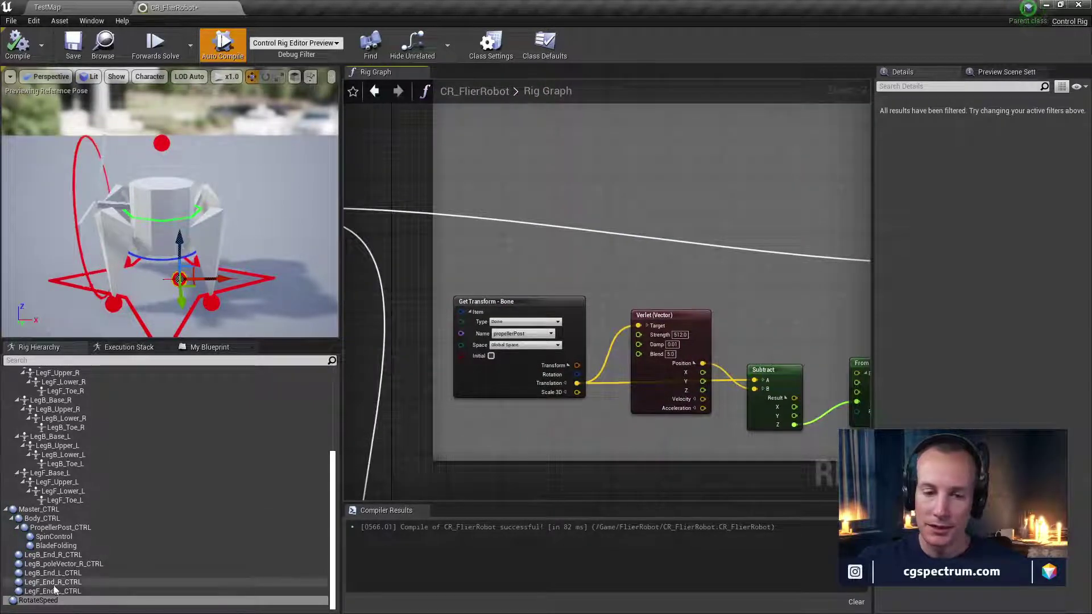
# Select SpinControl in the rig hierarchy and check which transform commands are available for it
pyautogui.click(52, 538)
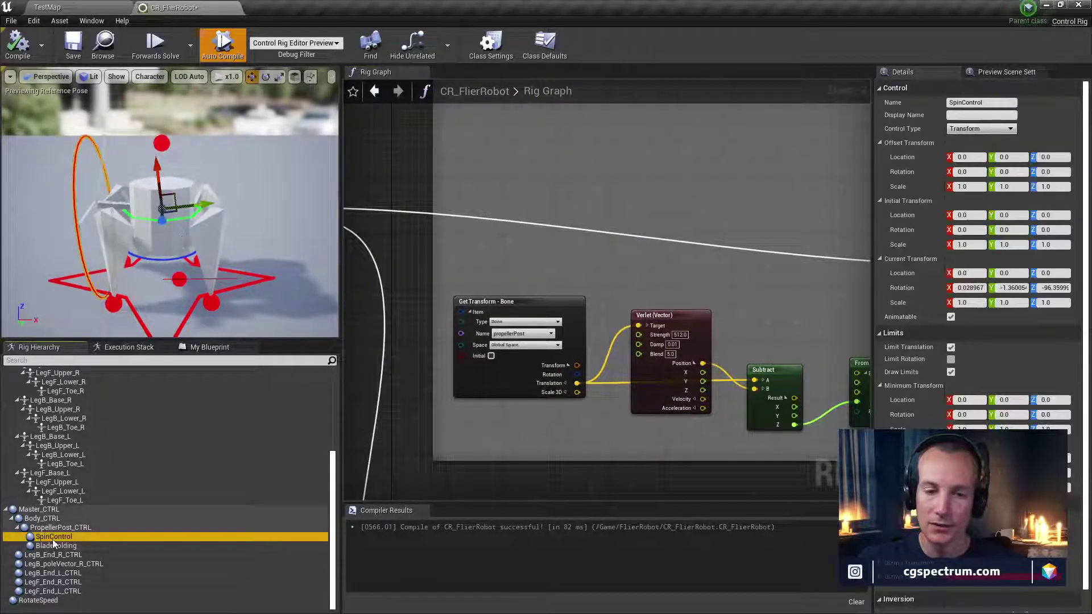
pyautogui.rightClick(53, 542)
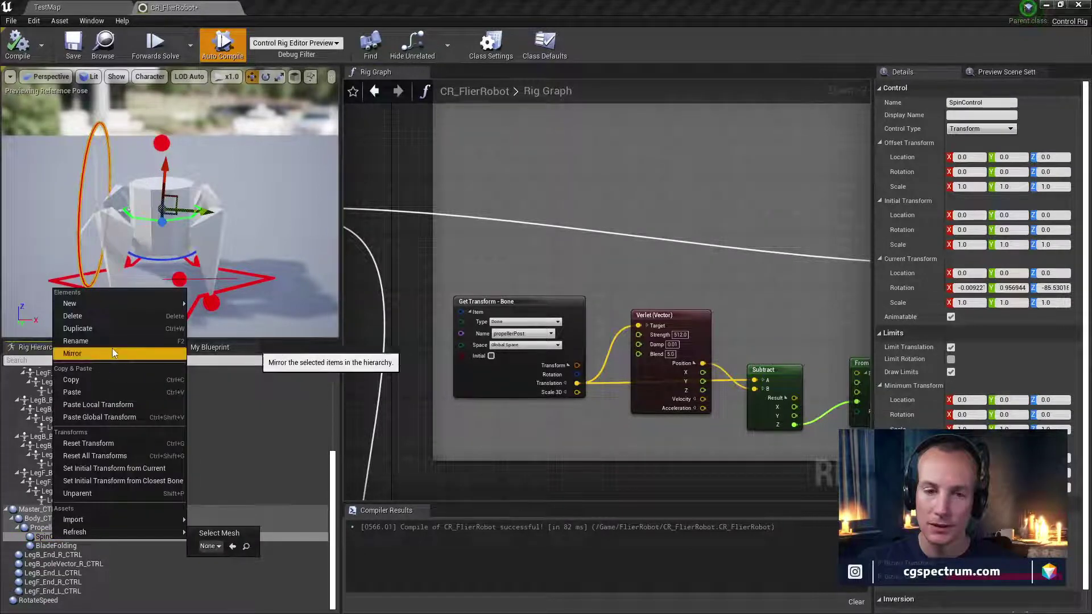
pyautogui.moveTo(103, 513)
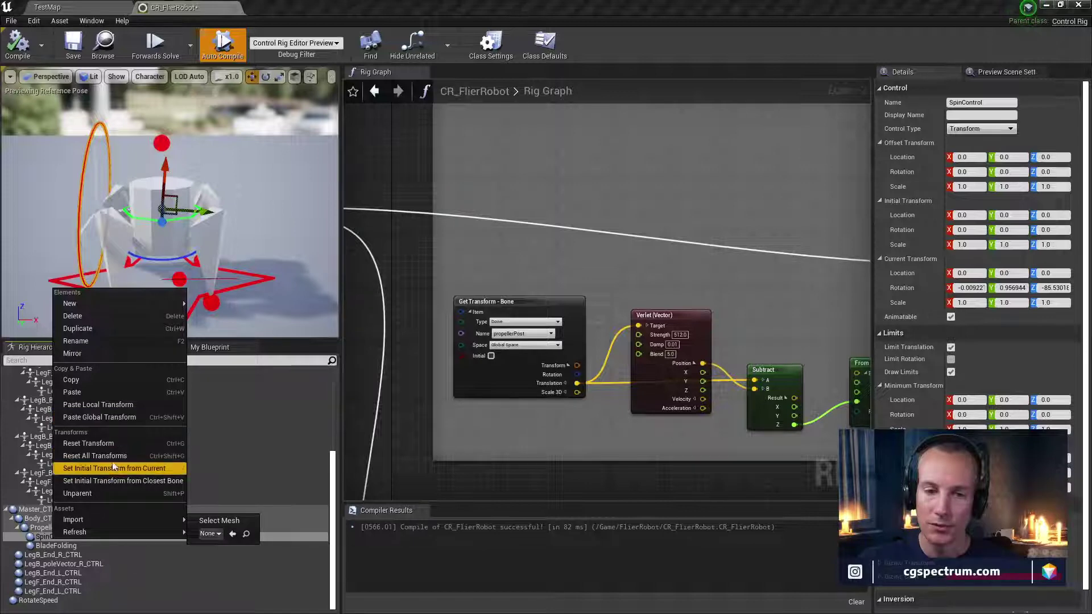
# Examine in the Propeller Post Controls group which controls drive the propellerPost bone's translation and rotation
pyautogui.moveTo(617, 201); pyautogui.dragTo(645, 391, button='right')
pyautogui.scroll(-2, 595, 196)
pyautogui.moveTo(697, 234); pyautogui.dragTo(765, 380, button='right')
pyautogui.scroll(1, 700, 251)
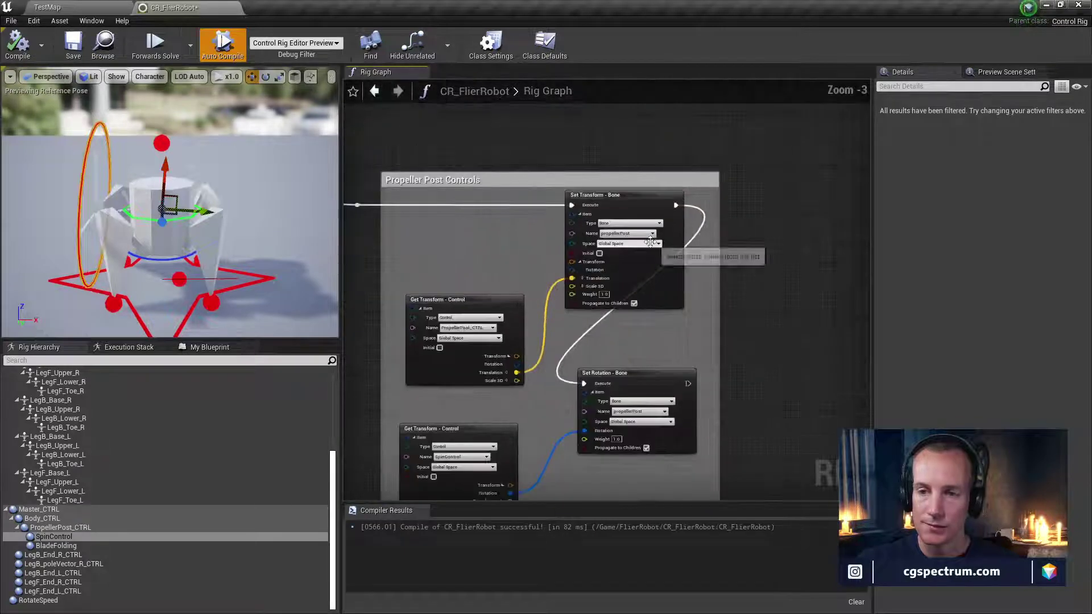
pyautogui.scroll(2, 701, 252)
pyautogui.moveTo(701, 251); pyautogui.dragTo(730, 151, button='right')
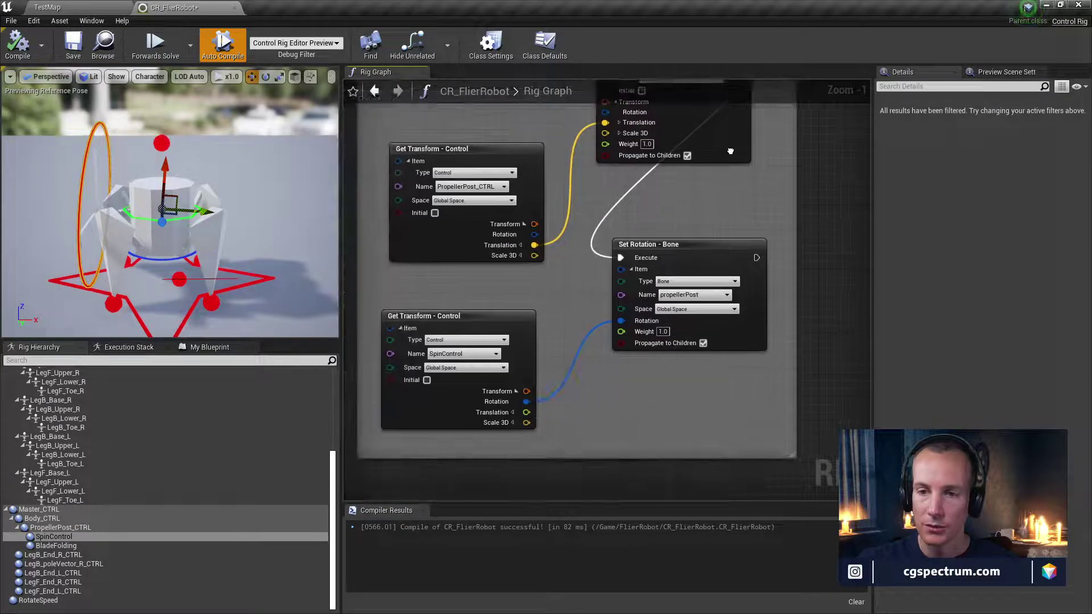
pyautogui.moveTo(519, 322); pyautogui.dragTo(541, 319, button='right')
pyautogui.moveTo(529, 410); pyautogui.dragTo(535, 449, button='right')
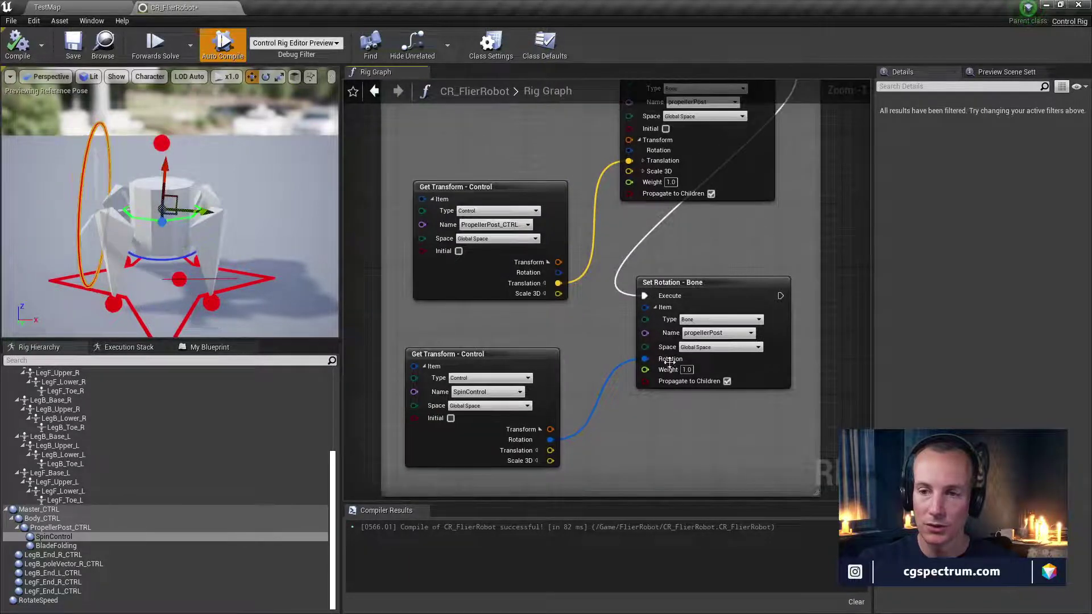
pyautogui.moveTo(678, 250); pyautogui.dragTo(680, 273, button='right')
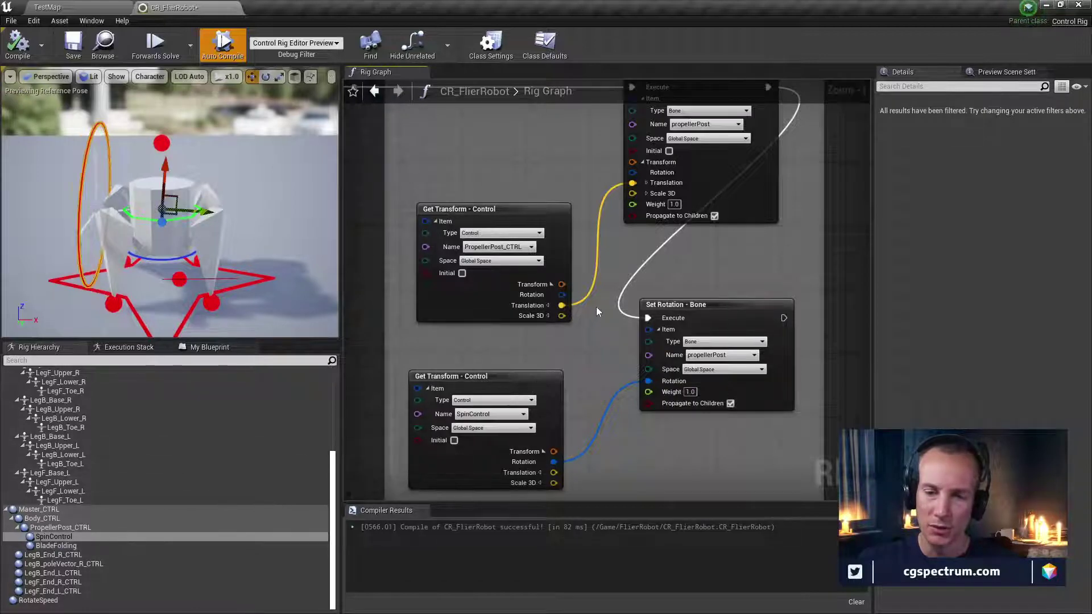
# Break the execution link from propellerPost's Set Transform node to its Set Rotation node in Propeller Post Controls, and compile
pyautogui.moveTo(596, 309); pyautogui.dragTo(631, 299, button='right')
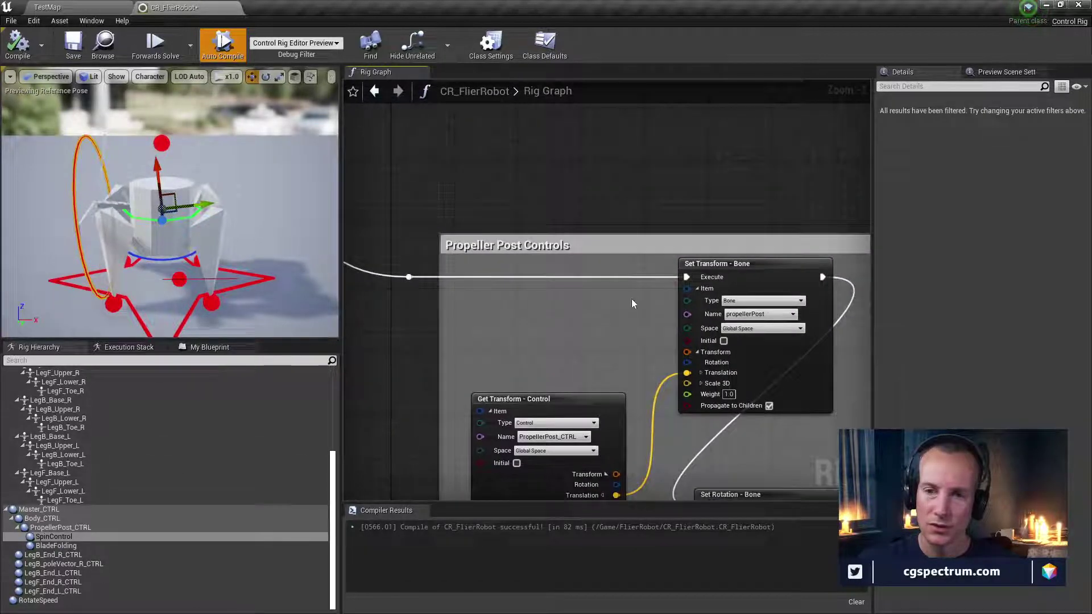
pyautogui.scroll(-5, 520, 336)
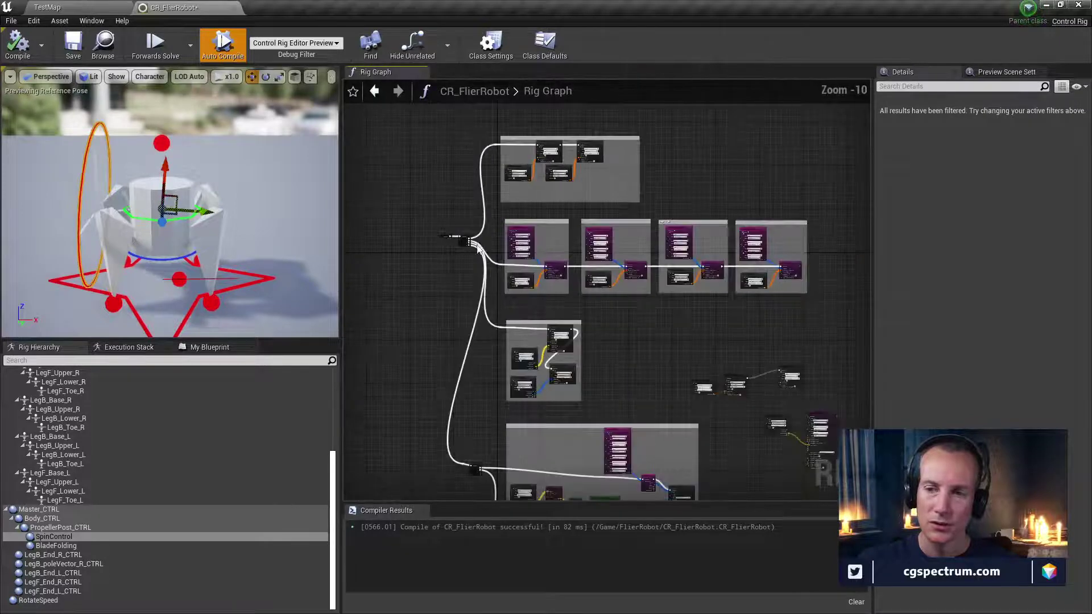
pyautogui.scroll(5, 523, 324)
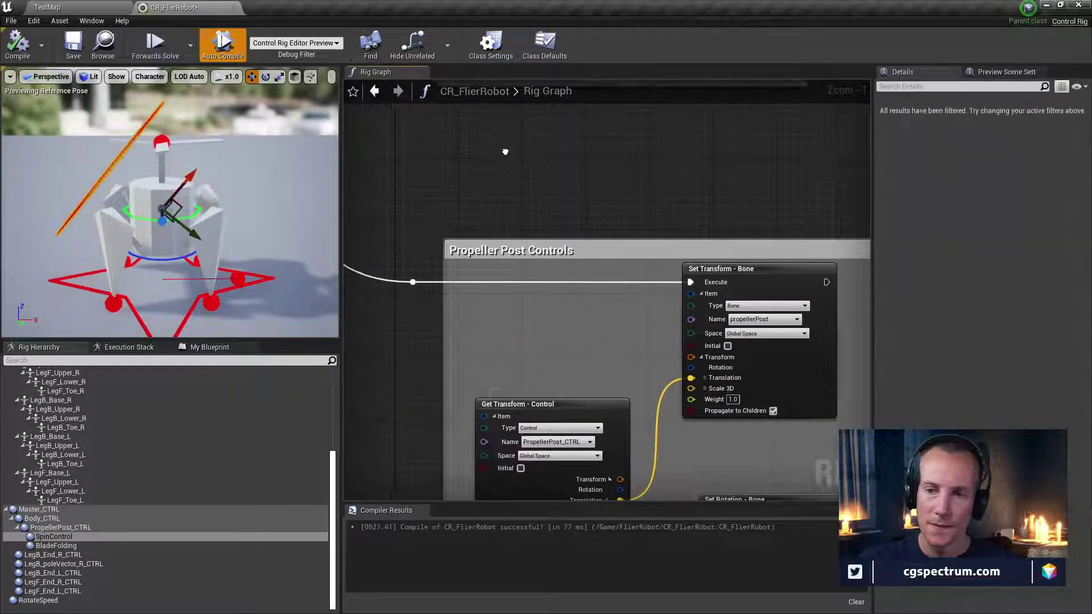
# Examine the leg IK groups and the root and bodyBase Set Transform nodes in the Body Controls group
pyautogui.scroll(-2, 485, 251)
pyautogui.moveTo(486, 251); pyautogui.dragTo(544, 337, button='right')
pyautogui.moveTo(521, 300); pyautogui.dragTo(415, 349, button='right')
pyautogui.scroll(-2, 596, 201)
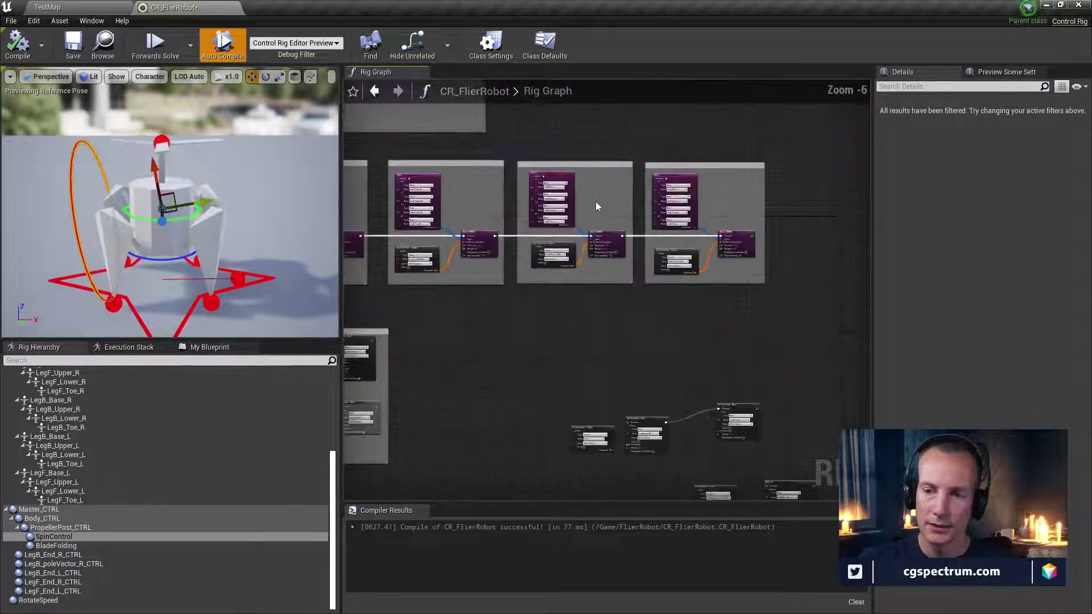
pyautogui.moveTo(595, 201); pyautogui.dragTo(610, 336, button='right')
pyautogui.scroll(5, 473, 312)
pyautogui.moveTo(474, 313); pyautogui.dragTo(699, 280, button='right')
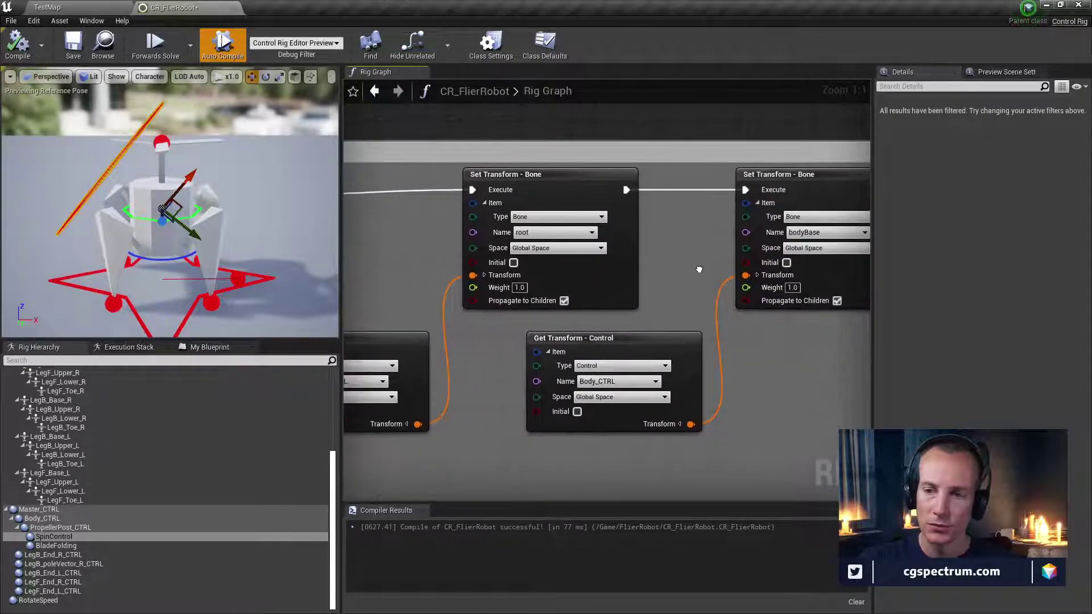
pyautogui.scroll(-3, 609, 271)
pyautogui.moveTo(616, 300); pyautogui.dragTo(627, 242, button='right')
pyautogui.scroll(-2, 557, 341)
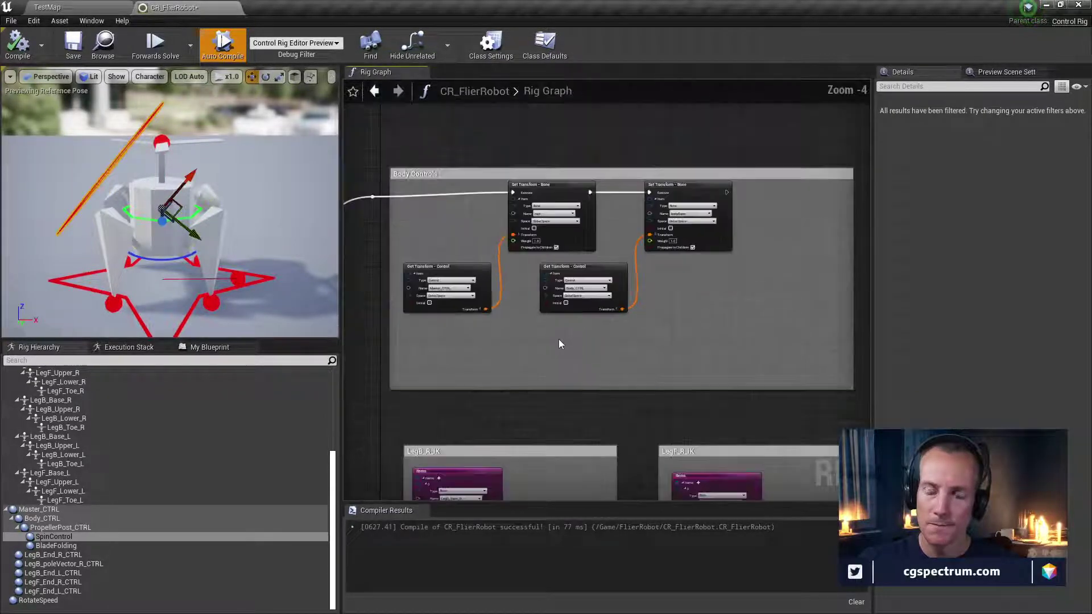
pyautogui.scroll(3, 604, 332)
# Turn off Propagate to Children on the root and bodyBase Set Transform nodes, compile, and select SpinControl to check its rotation
pyautogui.click(653, 259)
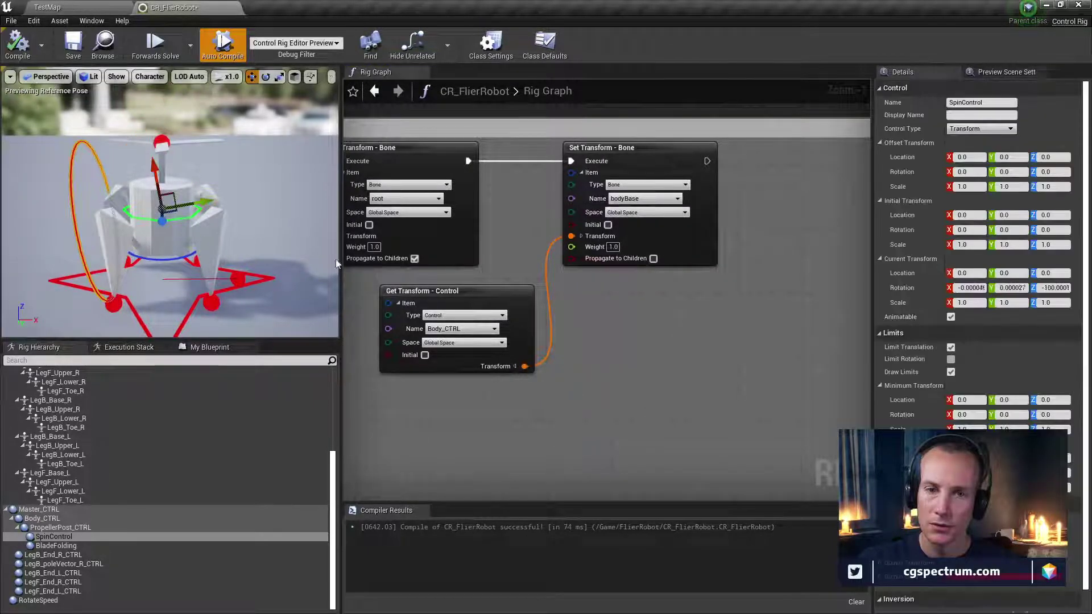
pyautogui.click(654, 259)
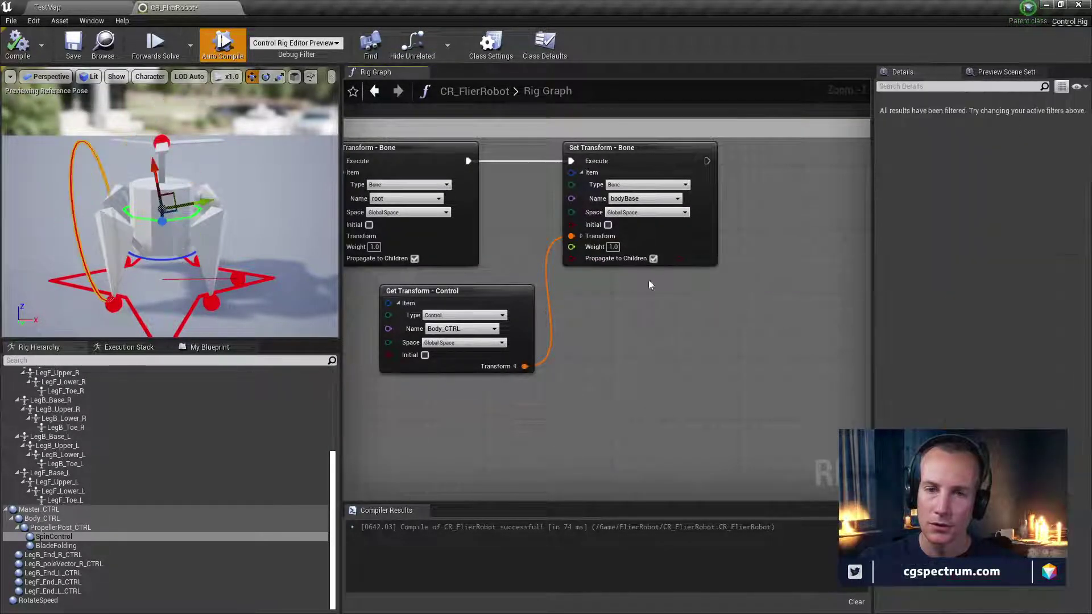
pyautogui.moveTo(589, 336); pyautogui.dragTo(667, 234, button='right')
pyautogui.scroll(-4, 667, 234)
pyautogui.scroll(5, 625, 234)
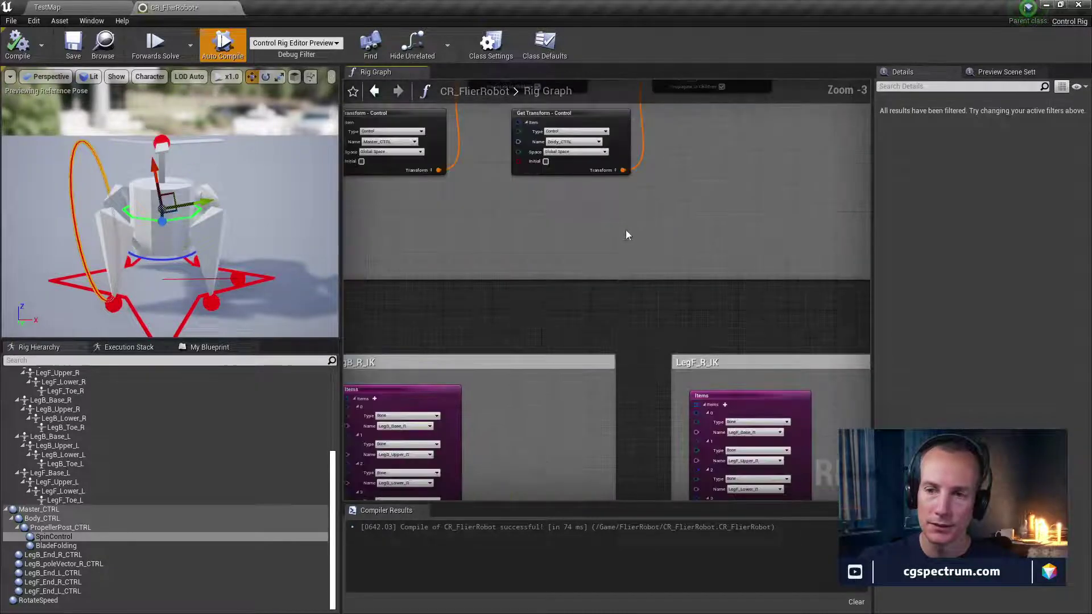
pyautogui.click(477, 243)
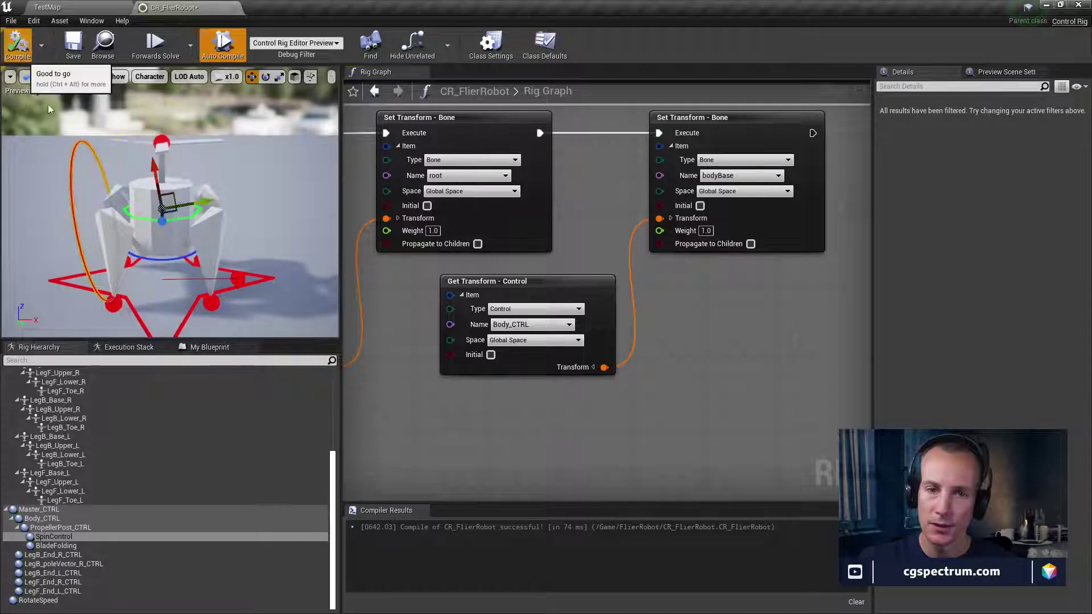
pyautogui.click(54, 536)
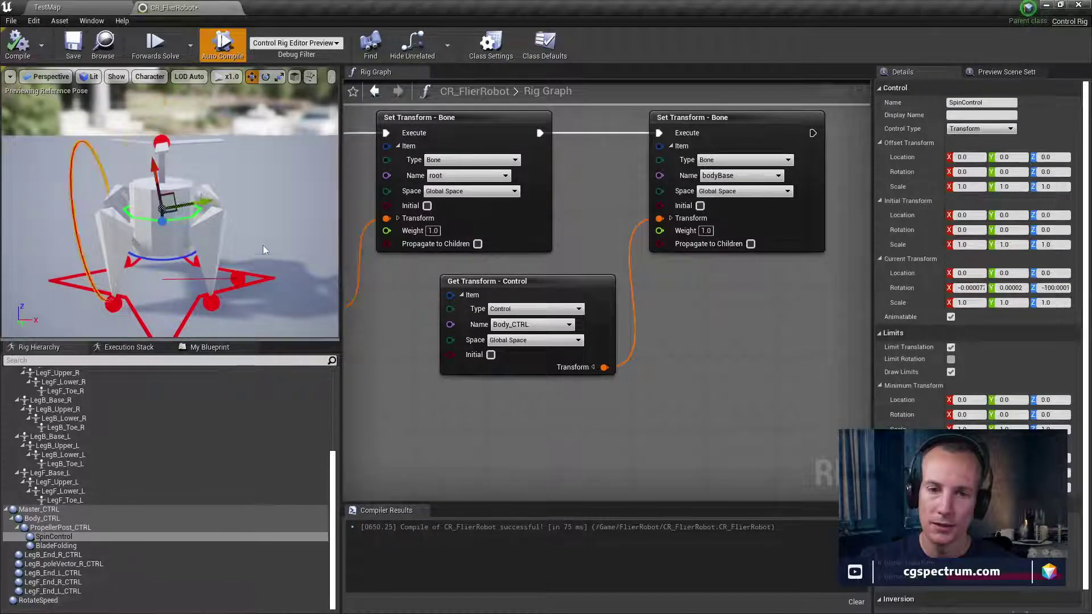
# Turn Propagate to Children back on for the root and bodyBase Set Transform nodes
pyautogui.click(477, 244)
pyautogui.click(751, 243)
# Break the execution link between the reroute and the For Each Item node that loops over the blade01_01 to blade03_02 bones, and compile
pyautogui.scroll(-10, 654, 367)
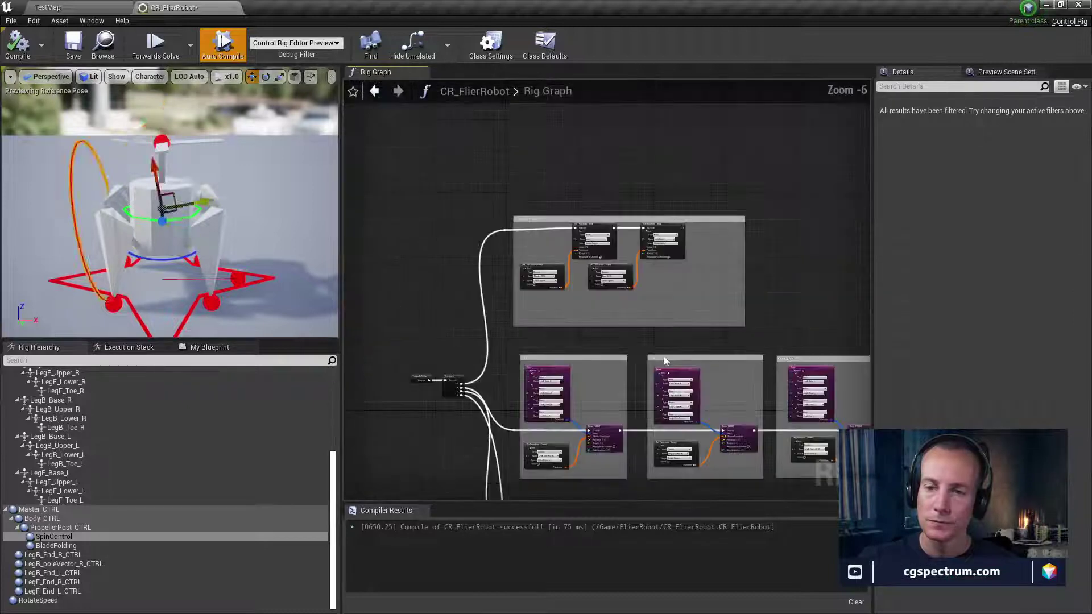
pyautogui.moveTo(654, 371); pyautogui.dragTo(824, 245, button='right')
pyautogui.scroll(6, 593, 333)
pyautogui.moveTo(593, 333); pyautogui.dragTo(516, 388, button='right')
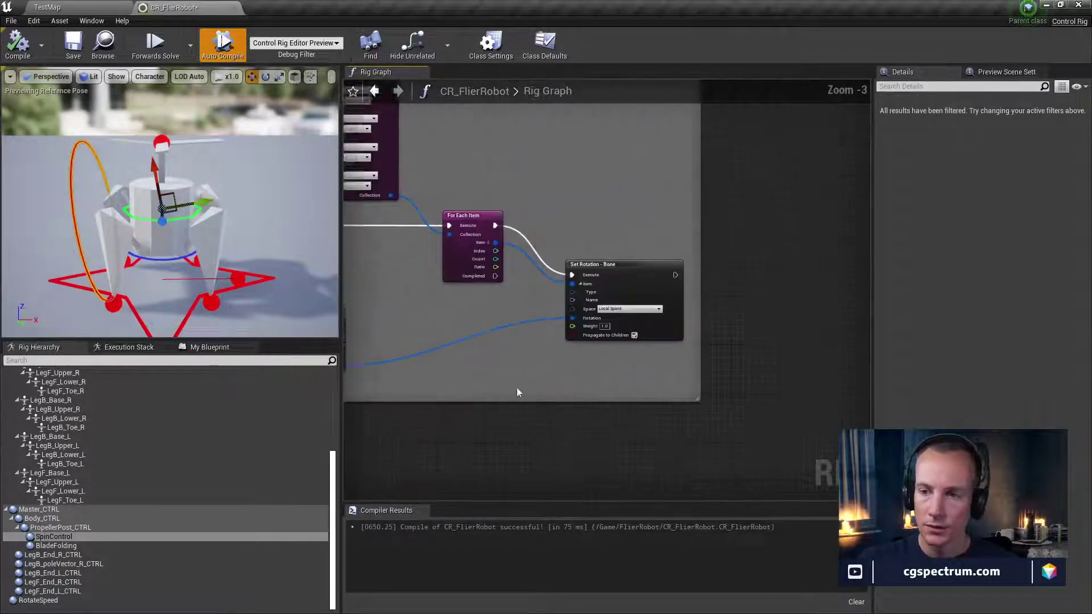
pyautogui.scroll(3, 657, 353)
pyautogui.moveTo(657, 353); pyautogui.dragTo(740, 490, button='right')
pyautogui.moveTo(502, 253); pyautogui.dragTo(576, 391, button='right')
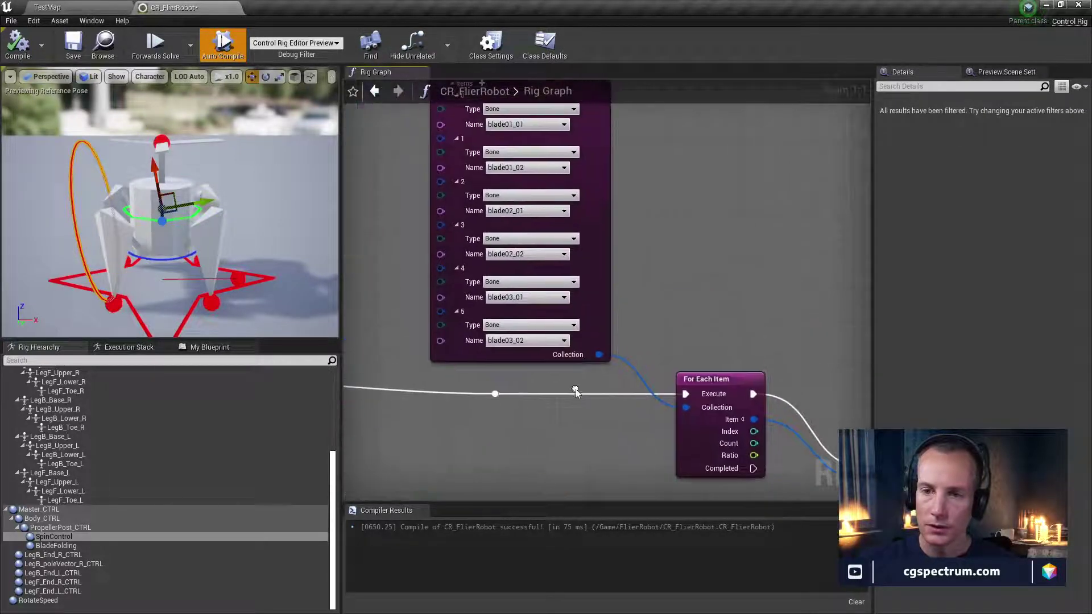
pyautogui.moveTo(573, 250)
pyautogui.mouseDown(button='right')
pyautogui.moveTo(576, 363)
pyautogui.moveTo(806, 244)
pyautogui.moveTo(574, 174)
pyautogui.moveTo(851, 224)
pyautogui.moveTo(481, 211)
pyautogui.moveTo(585, 232)
pyautogui.mouseUp(button='right')
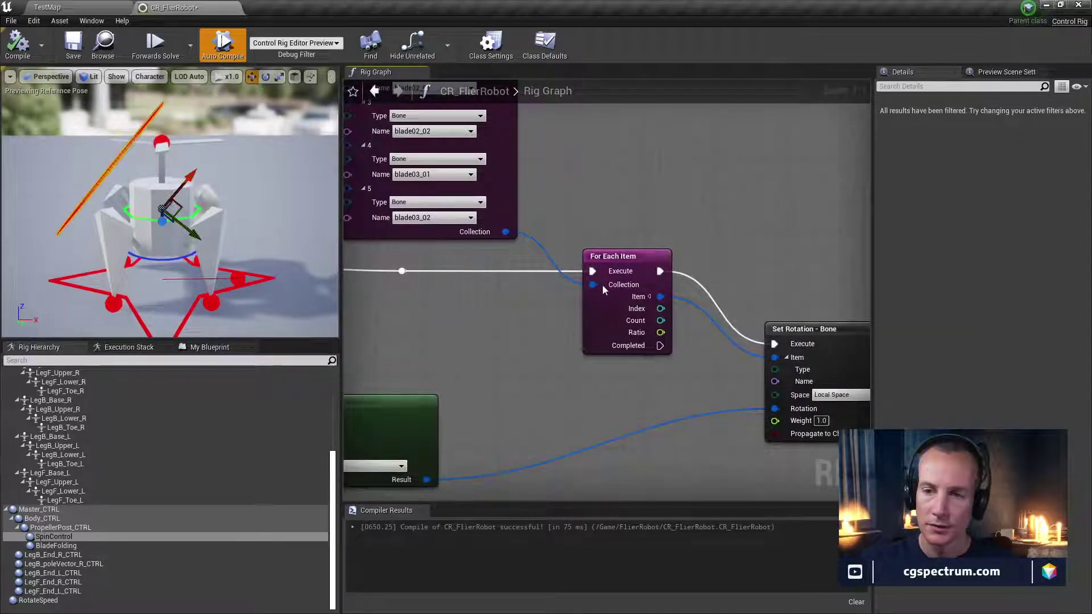
pyautogui.hotkey('ctrl', 'z')
pyautogui.moveTo(463, 343); pyautogui.dragTo(529, 336, button='right')
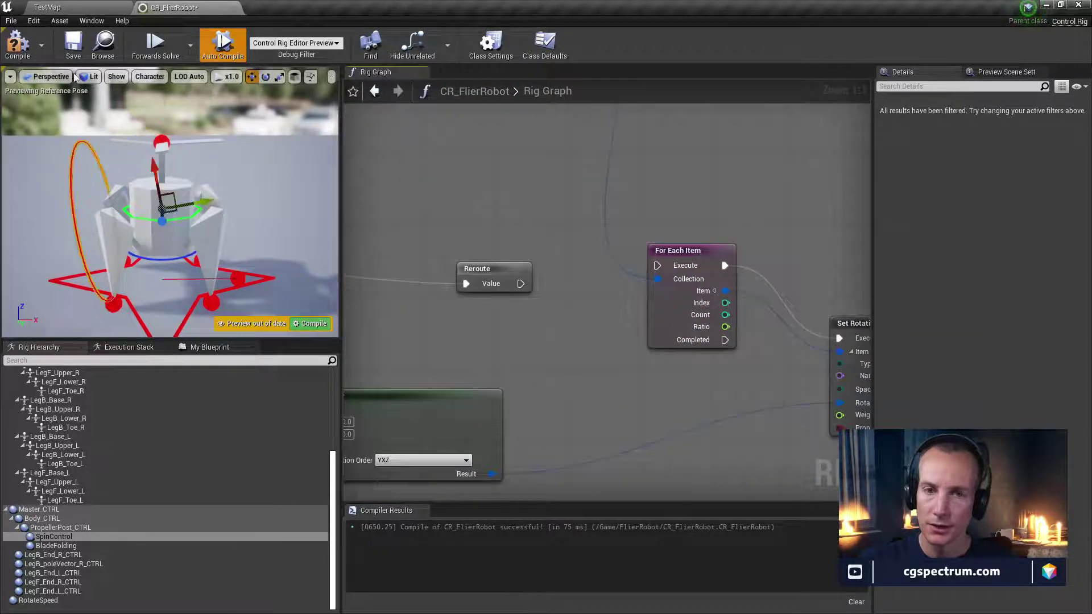
pyautogui.click(17, 42)
# Examine the ungrouped blade and SpinControl rotation nodes below the blade bone group and the execution link leading to them
pyautogui.scroll(-5, 460, 295)
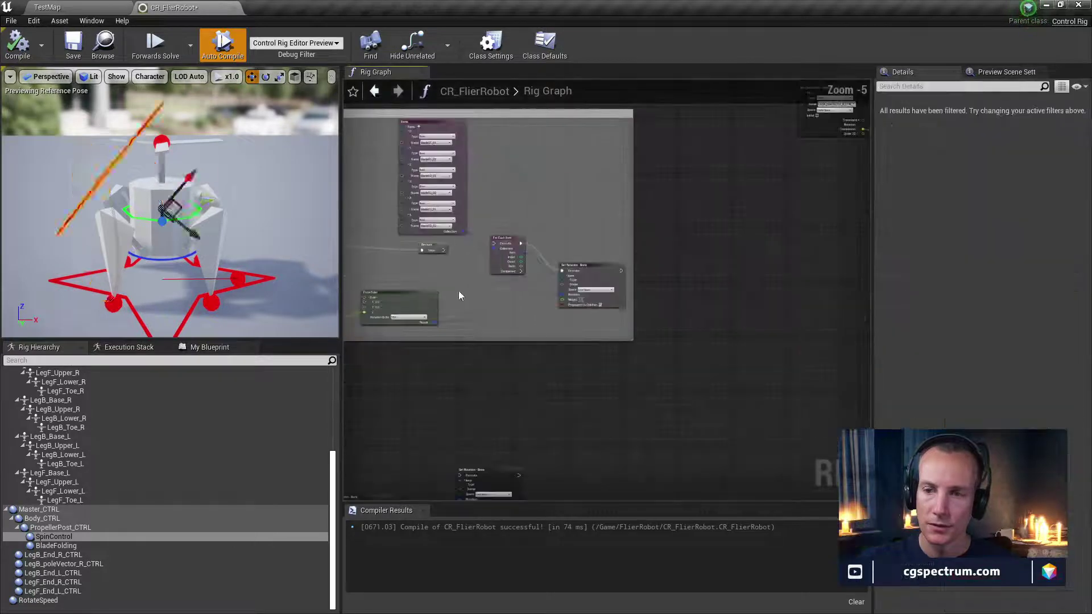
pyautogui.scroll(4, 460, 295)
pyautogui.scroll(-4, 600, 312)
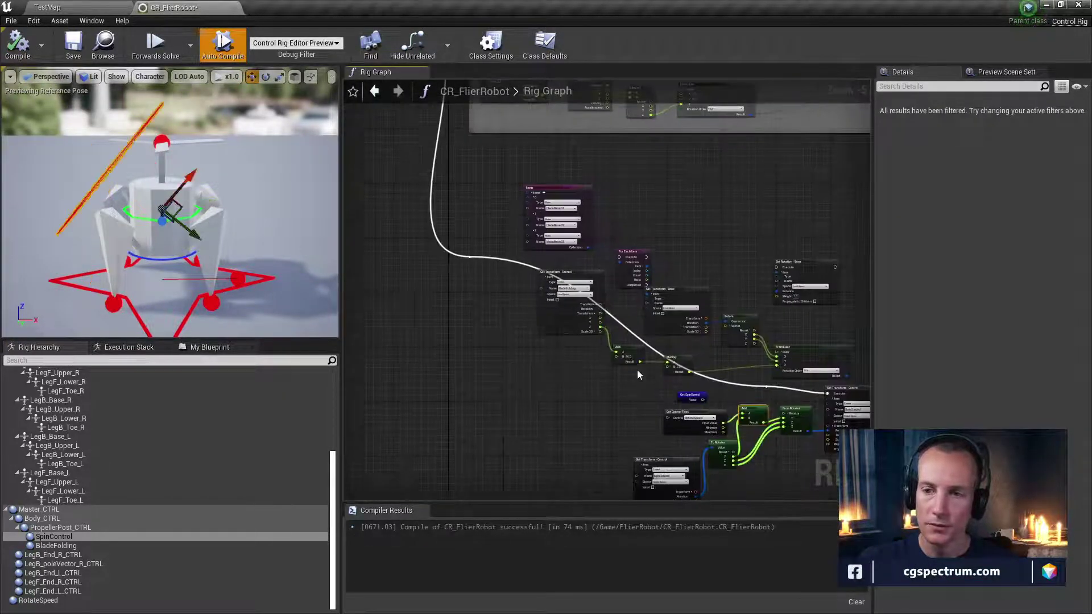
# Try enabling Propagate to Children on the Set Transform node that drives SpinControl
pyautogui.scroll(3, 637, 372)
pyautogui.scroll(1, 600, 306)
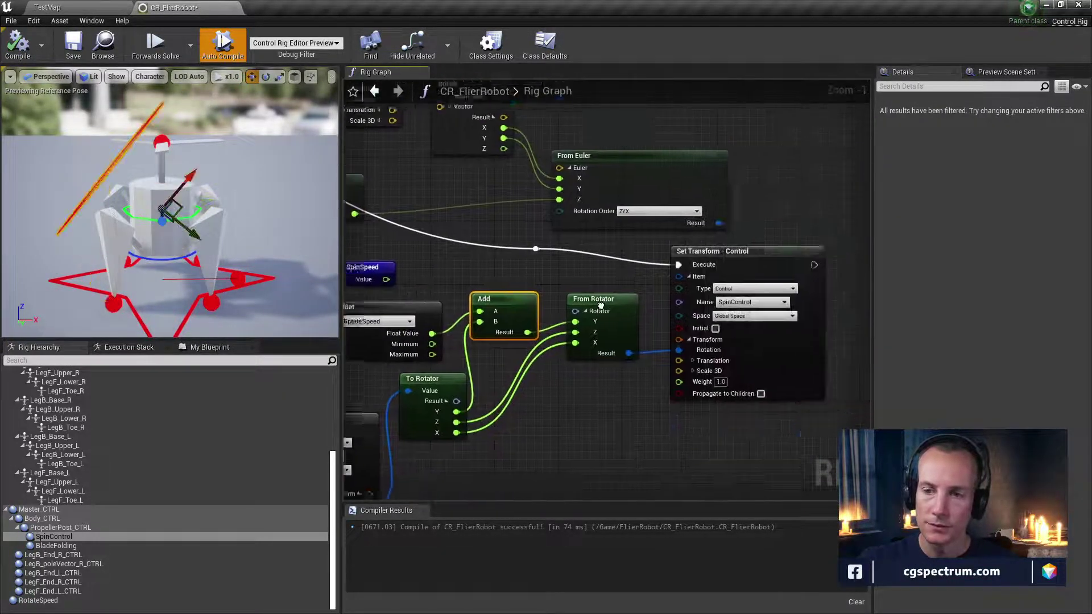
pyautogui.moveTo(601, 306); pyautogui.dragTo(498, 300, button='right')
pyautogui.scroll(-3, 498, 300)
pyautogui.scroll(3, 637, 342)
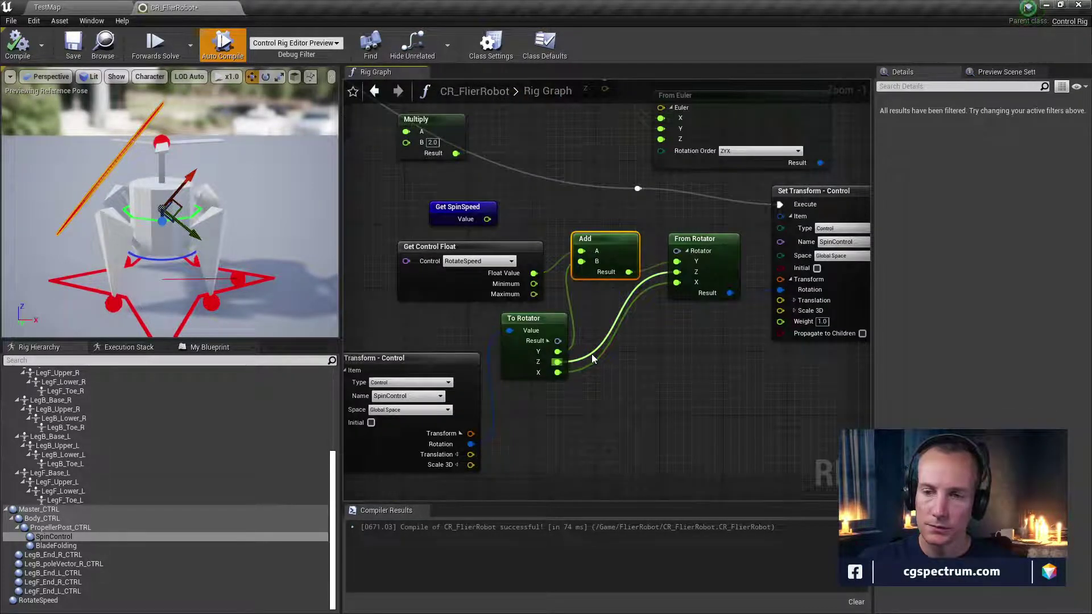
pyautogui.moveTo(591, 354); pyautogui.dragTo(614, 366, button='right')
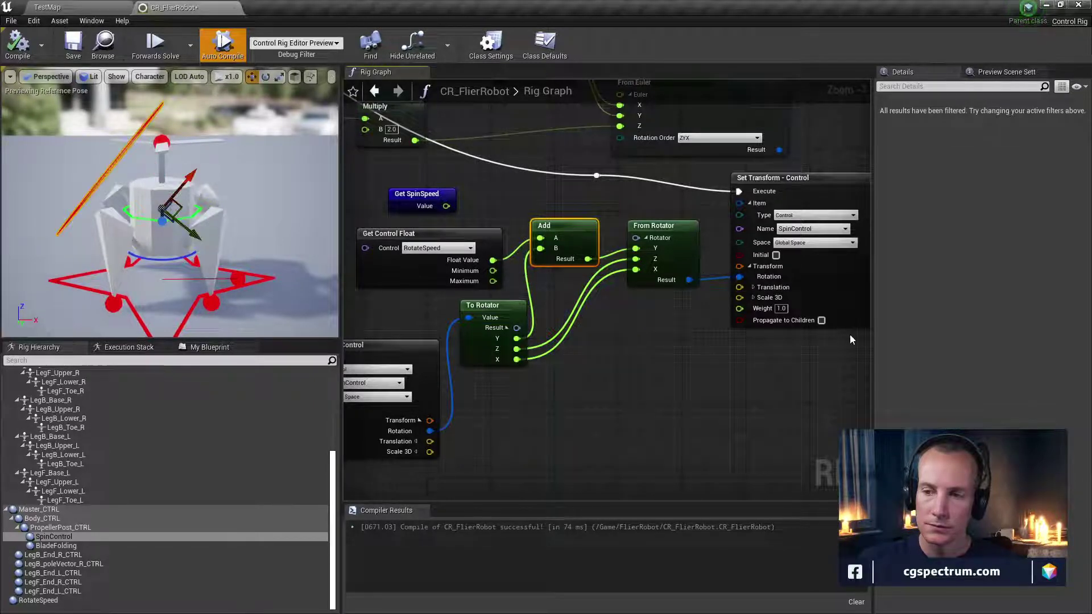
pyautogui.click(822, 320)
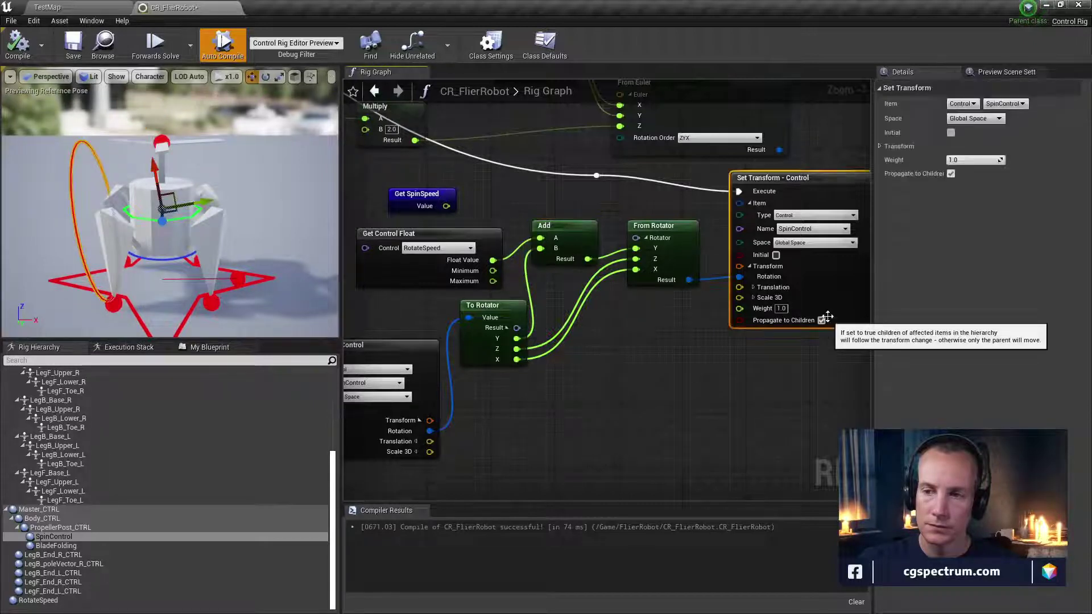
# Enable Initial on the SpinControl Get Transform node that feeds To Rotator, and compile the rig
pyautogui.moveTo(467, 429); pyautogui.dragTo(578, 426, button='right')
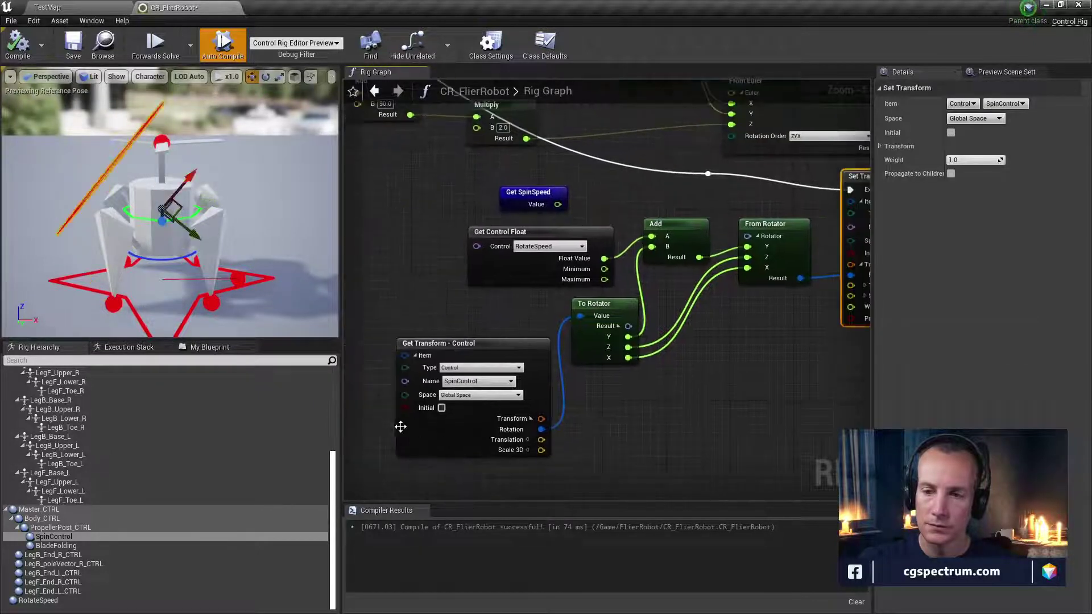
pyautogui.click(441, 408)
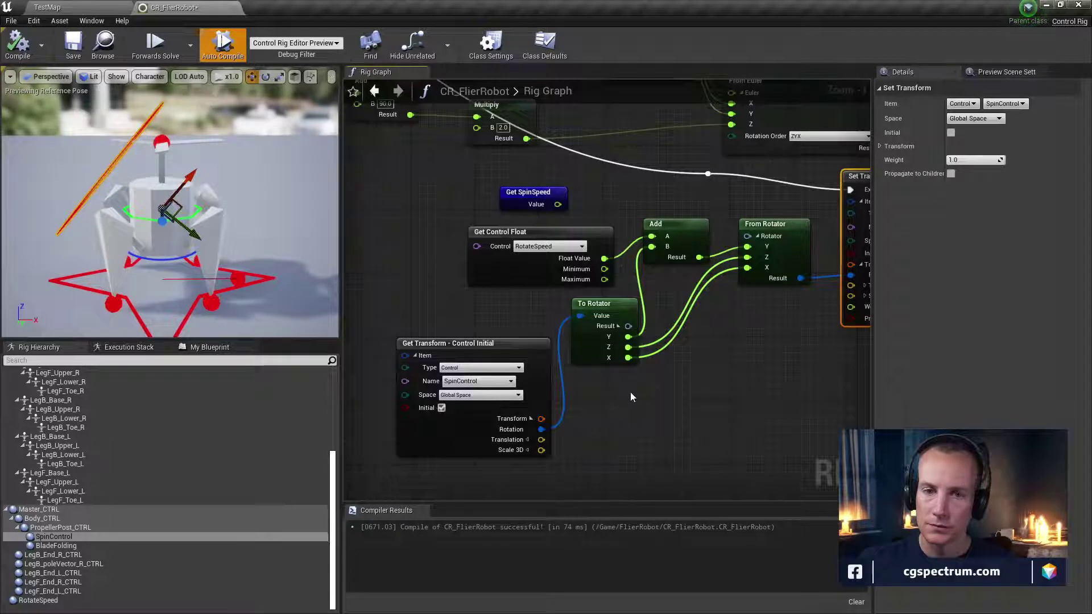
pyautogui.moveTo(540, 212); pyautogui.dragTo(503, 221, button='right')
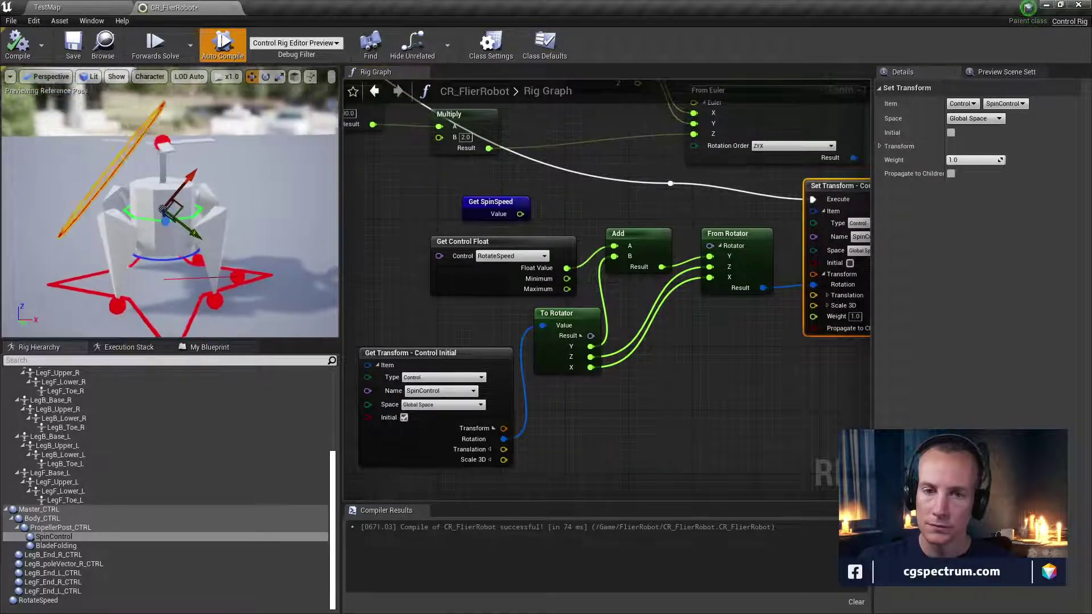
pyautogui.click(26, 53)
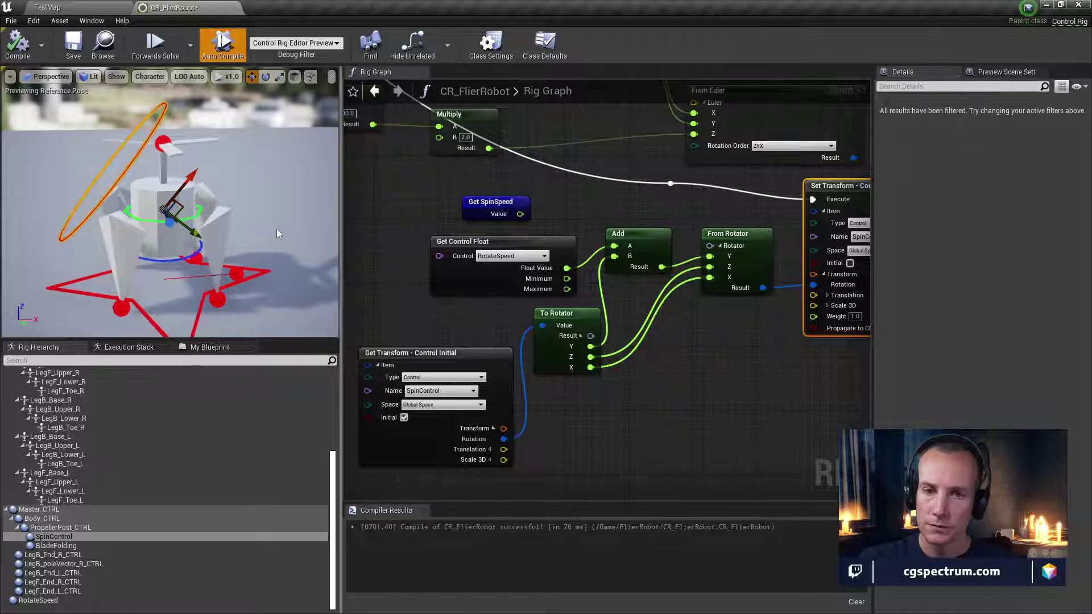
pyautogui.moveTo(277, 234)
pyautogui.keyDown('alt'); pyautogui.mouseDown()
pyautogui.moveTo(270, 253)
pyautogui.moveTo(270, 230)
pyautogui.mouseUp(); pyautogui.keyUp('alt')
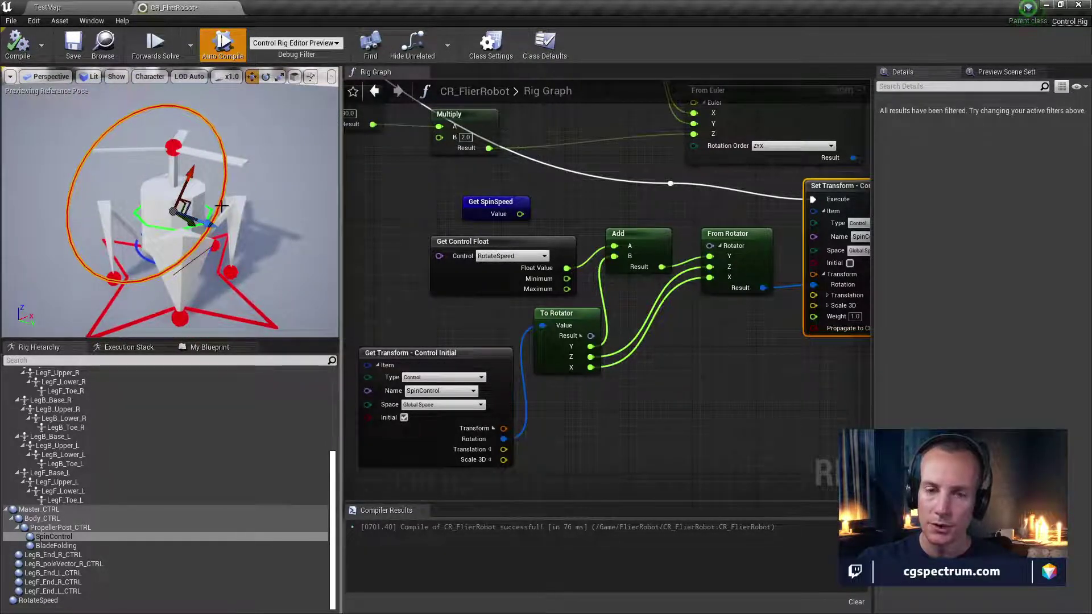
# Shift the Get Control Float node farther from the Add node and select the RotateSpeed control in the viewport
pyautogui.moveTo(455, 279); pyautogui.dragTo(413, 278)
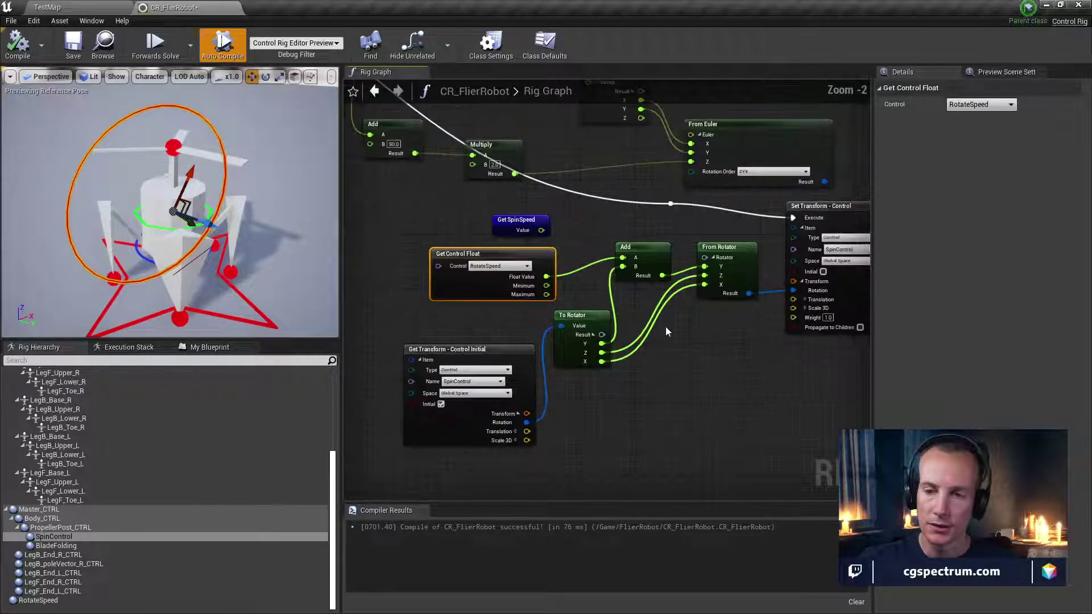
pyautogui.keyDown('alt'); pyautogui.moveTo(263, 268); pyautogui.dragTo(177, 290); pyautogui.keyUp('alt')
pyautogui.click(226, 259)
pyautogui.click(696, 329)
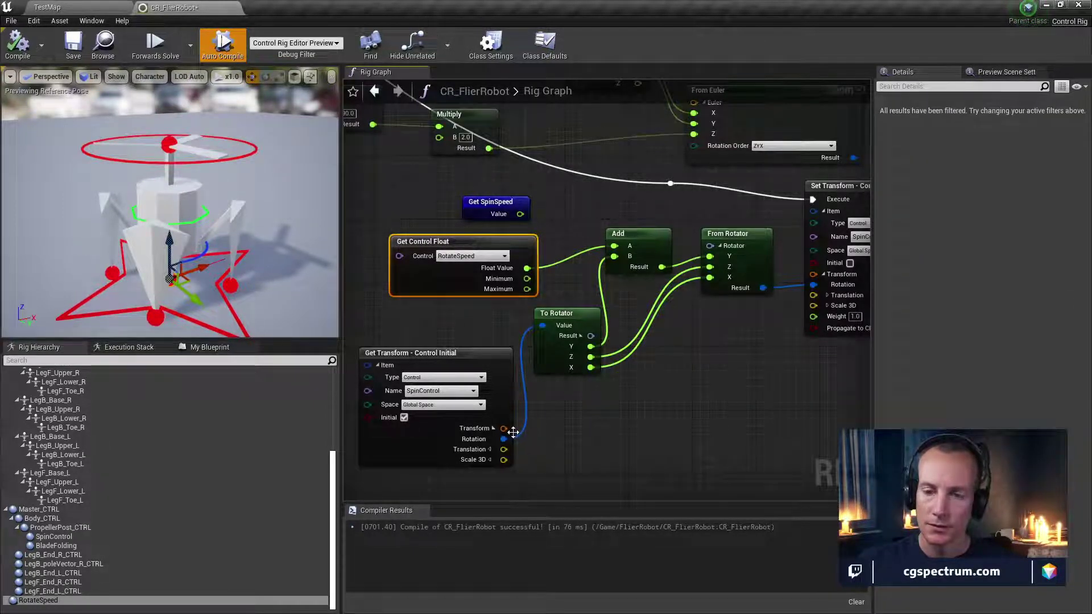
pyautogui.click(403, 418)
pyautogui.click(403, 418)
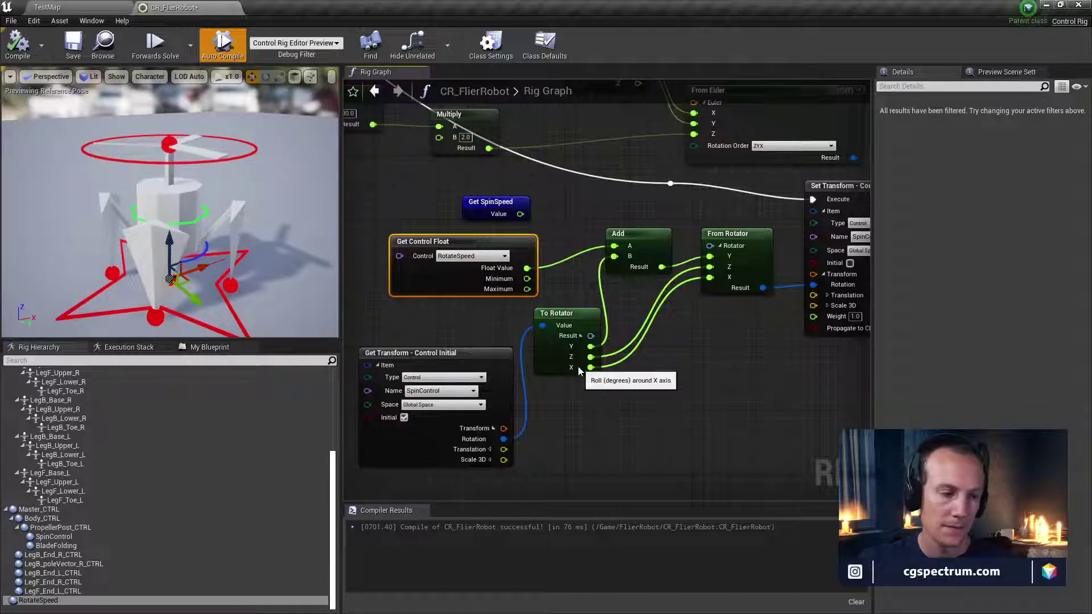
# In the Propeller Post Controls group, connect the Set Transform - Bone execution output to Set Rotation - Bone and compile the rig
pyautogui.moveTo(605, 246); pyautogui.dragTo(620, 374, button='right')
pyautogui.scroll(-2, 592, 336)
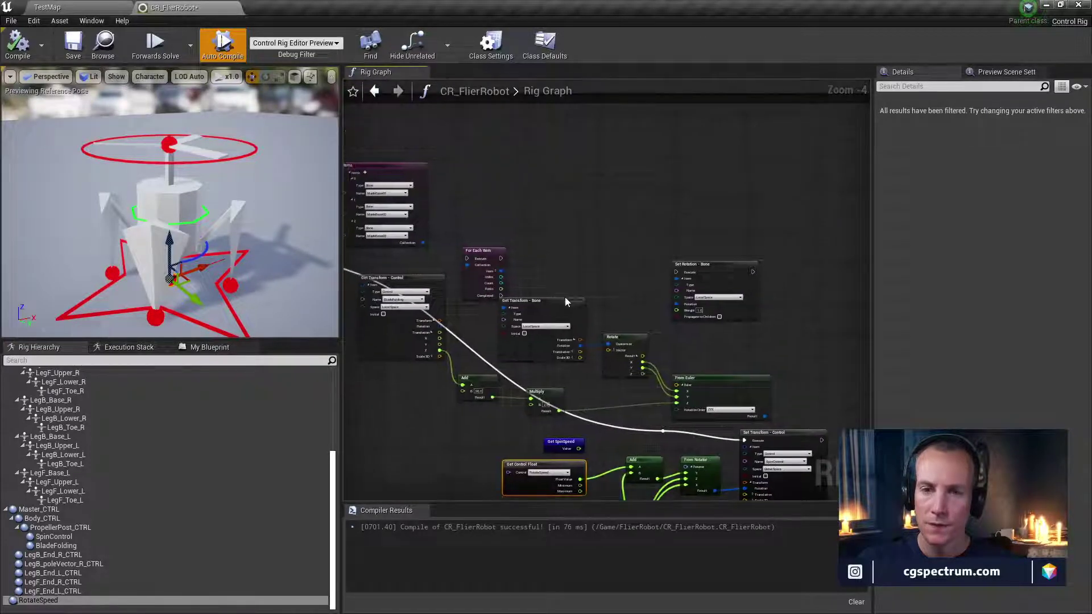
pyautogui.scroll(-1, 565, 297)
pyautogui.scroll(3, 589, 275)
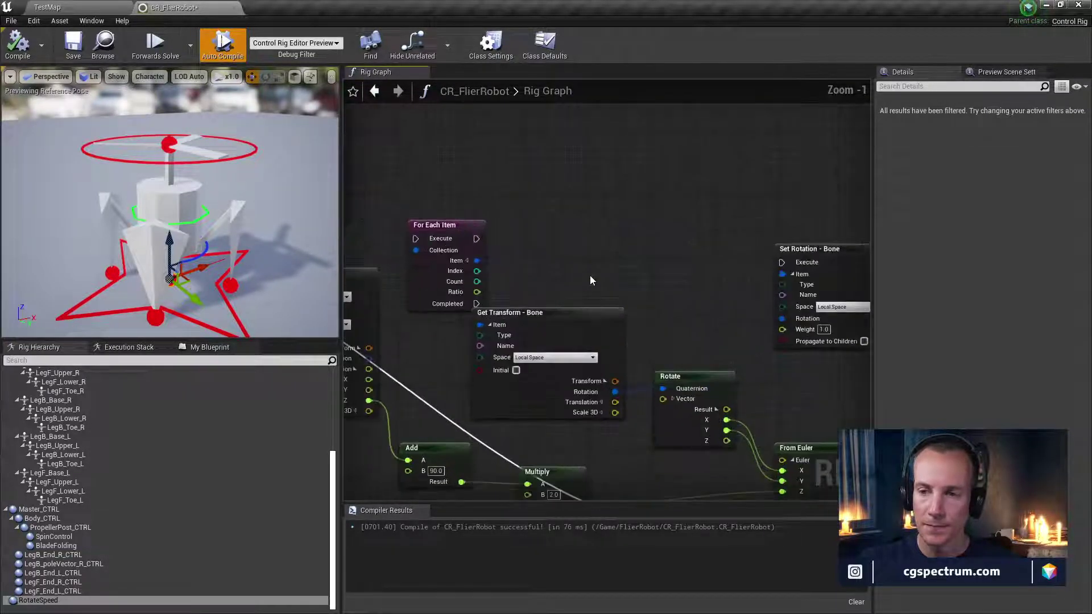
pyautogui.moveTo(548, 260); pyautogui.dragTo(475, 269, button='right')
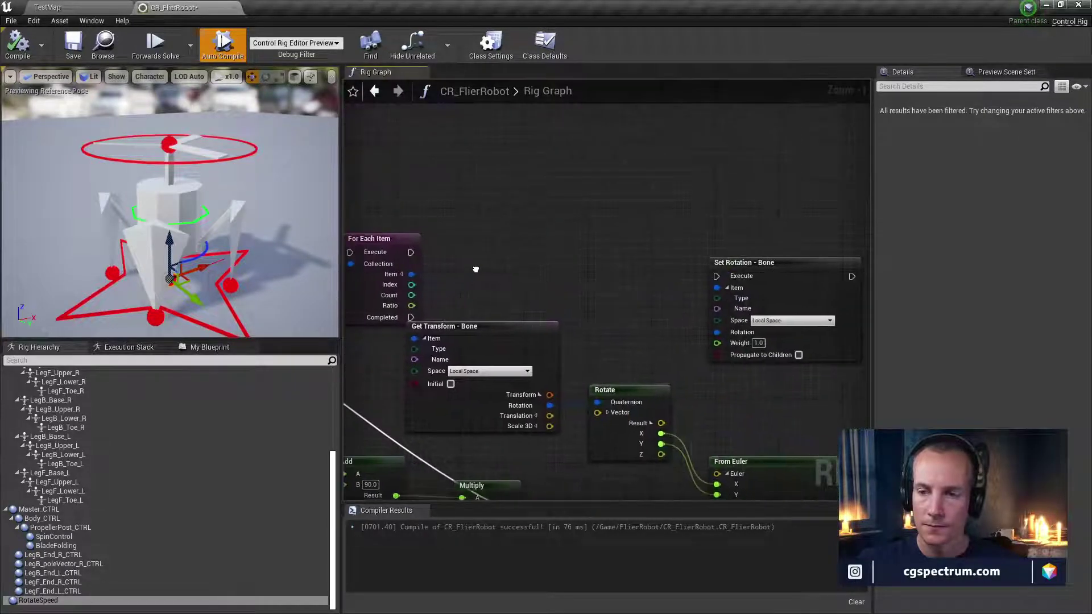
pyautogui.scroll(-3, 590, 329)
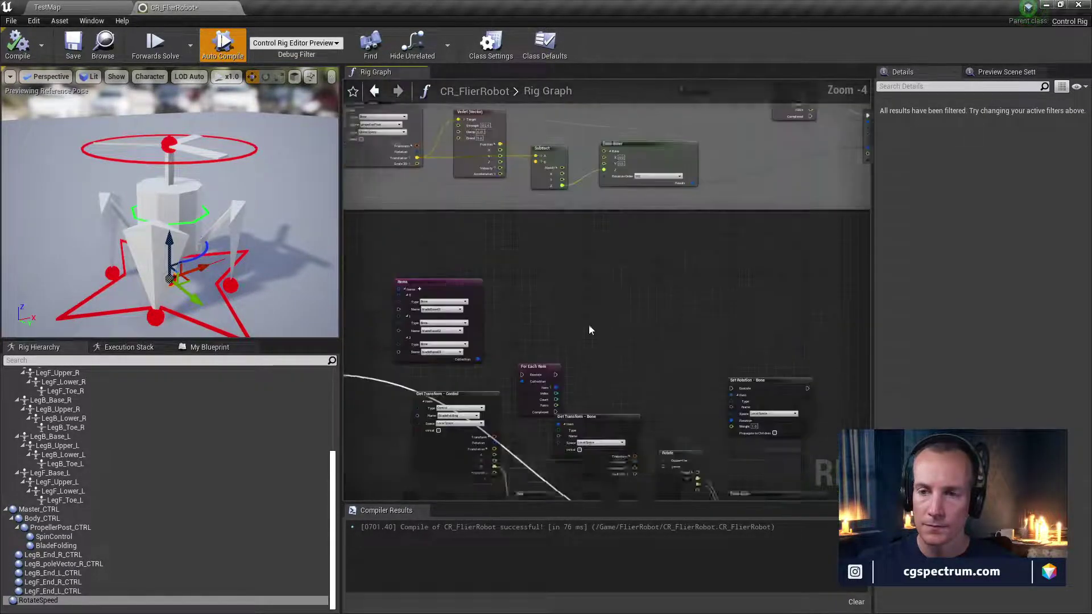
pyautogui.scroll(2, 590, 329)
pyautogui.moveTo(590, 329); pyautogui.dragTo(647, 321, button='right')
pyautogui.scroll(-2, 590, 356)
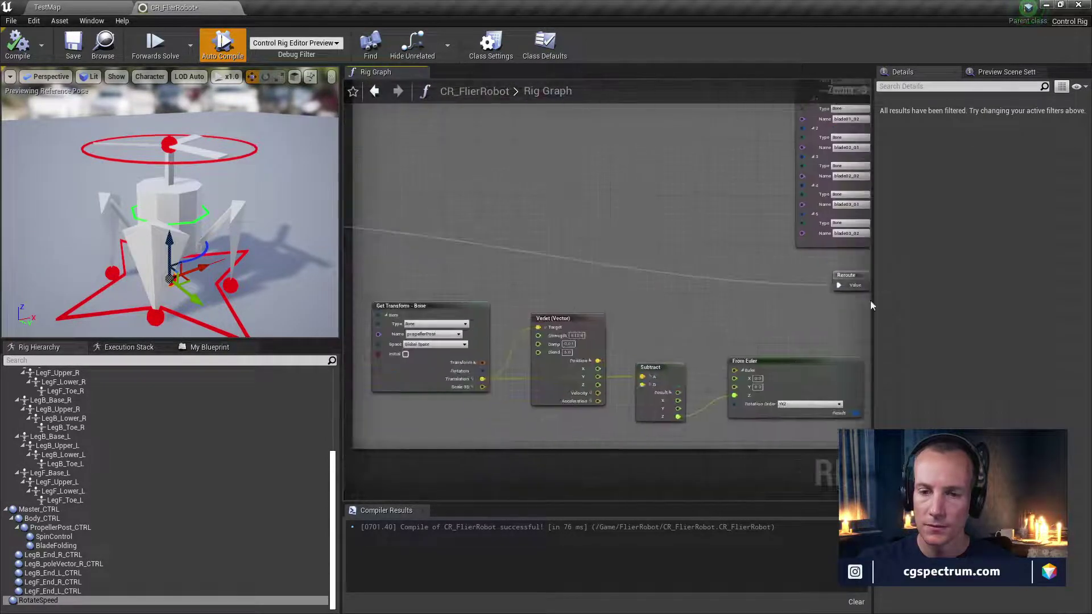
pyautogui.scroll(3, 739, 318)
pyautogui.moveTo(745, 307); pyautogui.dragTo(626, 415, button='right')
pyautogui.scroll(-3, 626, 416)
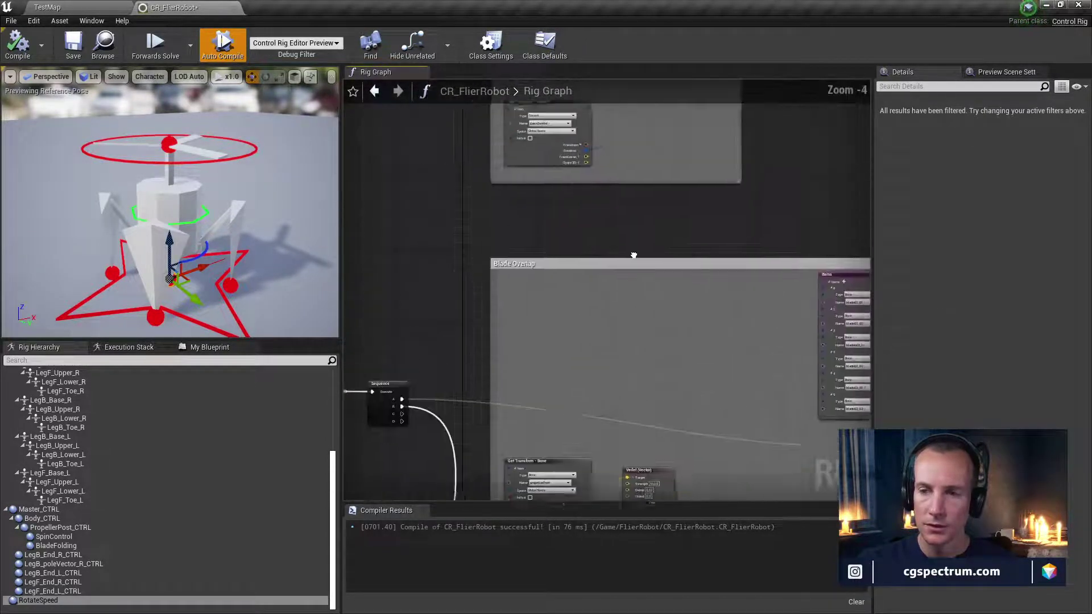
pyautogui.scroll(4, 565, 273)
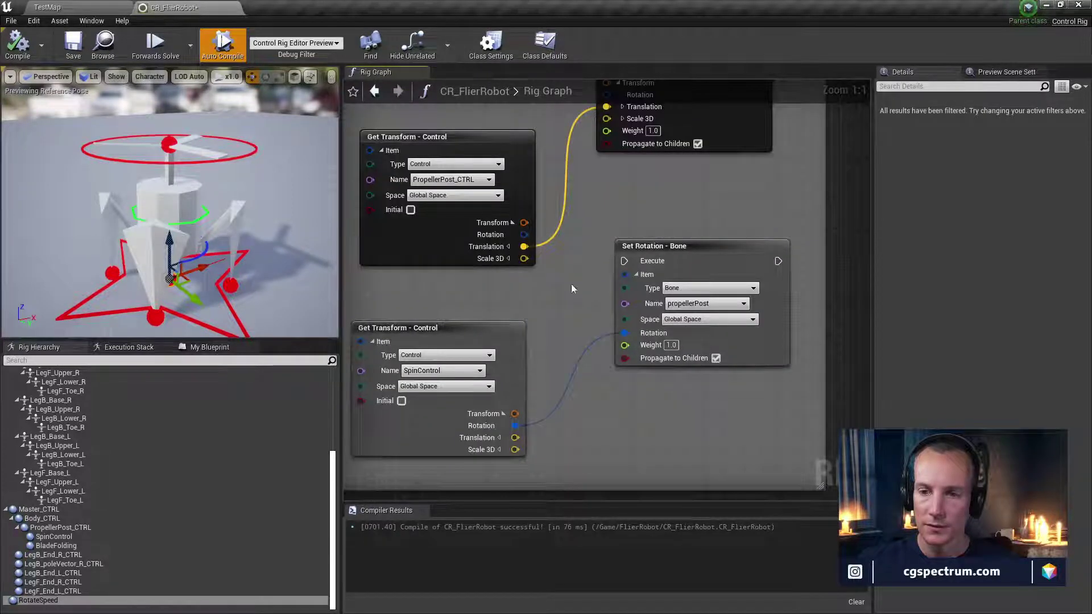
pyautogui.moveTo(571, 288); pyautogui.dragTo(560, 444, button='right')
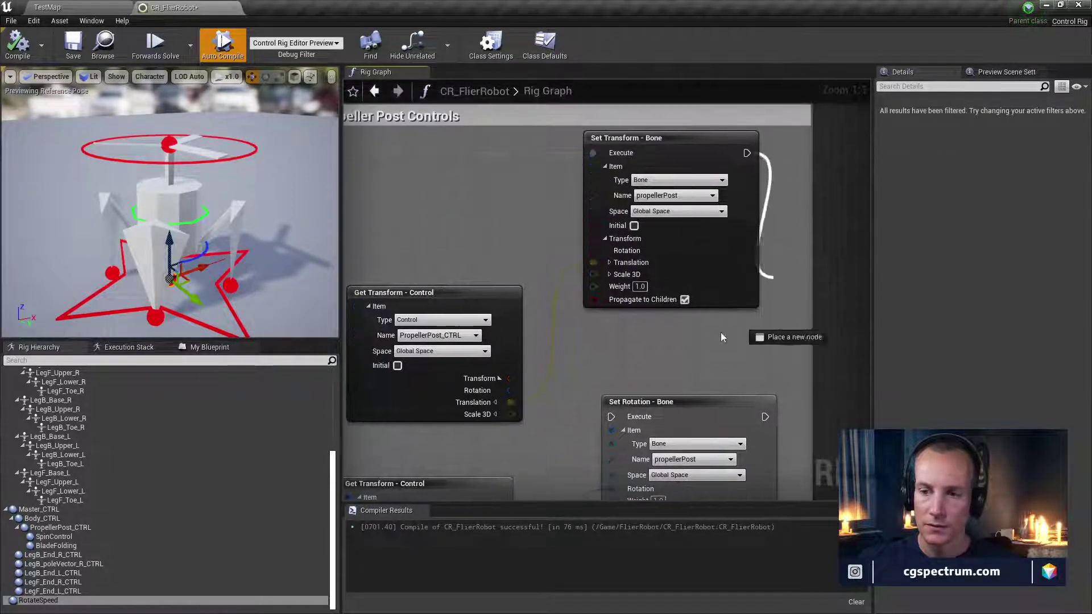
pyautogui.moveTo(721, 337); pyautogui.dragTo(612, 416)
pyautogui.moveTo(568, 463); pyautogui.dragTo(543, 139, button='right')
pyautogui.click(17, 45)
# Test the propeller spin by moving the RotateSpeed control in the viewport, and examine the nodes that add its value to the rotation
pyautogui.scroll(-3, 572, 266)
pyautogui.moveTo(595, 402); pyautogui.dragTo(554, 147, button='right')
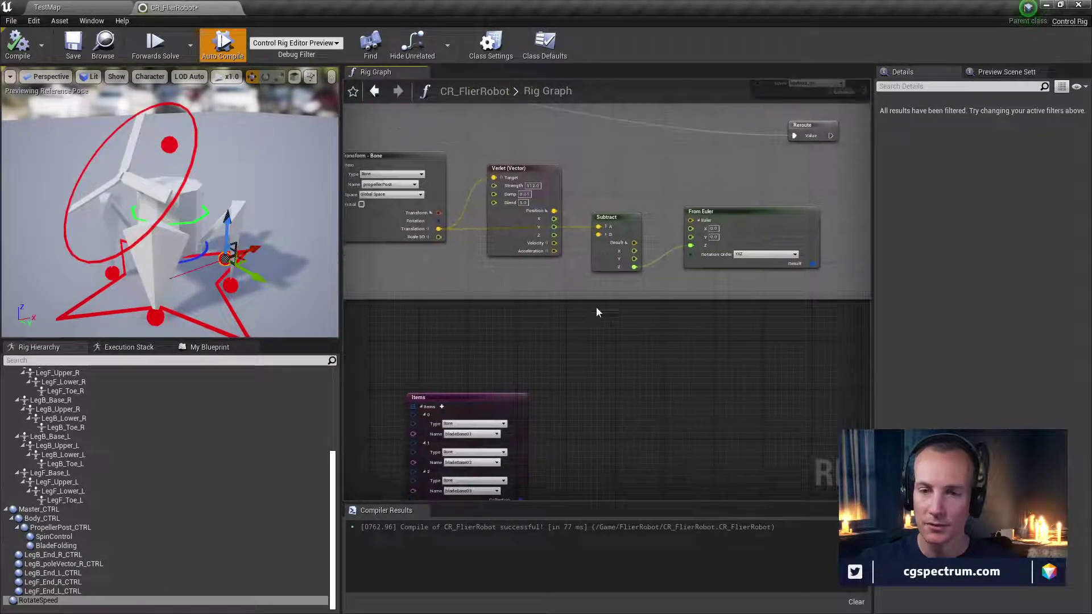
pyautogui.moveTo(596, 312); pyautogui.dragTo(591, 176, button='right')
pyautogui.moveTo(500, 352); pyautogui.dragTo(498, 255, button='right')
pyautogui.scroll(1, 499, 254)
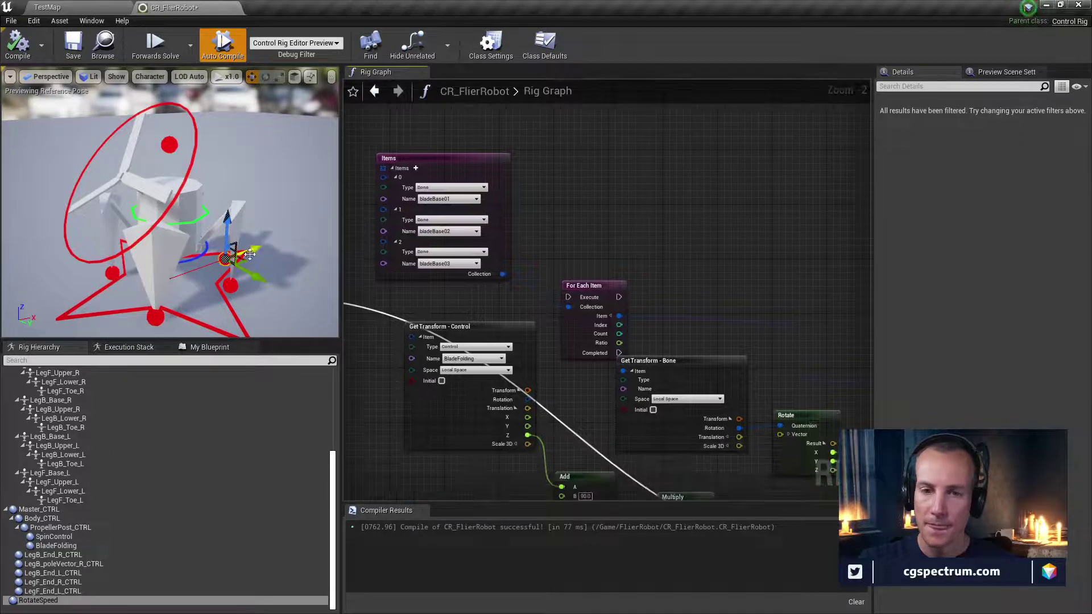
pyautogui.moveTo(251, 254); pyautogui.dragTo(247, 276)
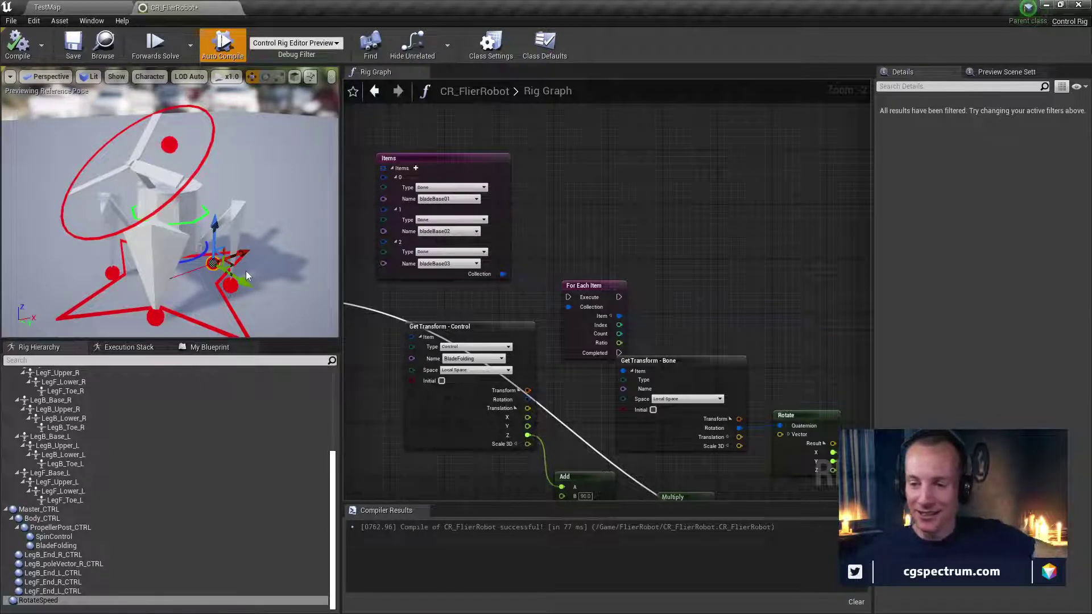
pyautogui.moveTo(676, 345); pyautogui.dragTo(612, 320, button='right')
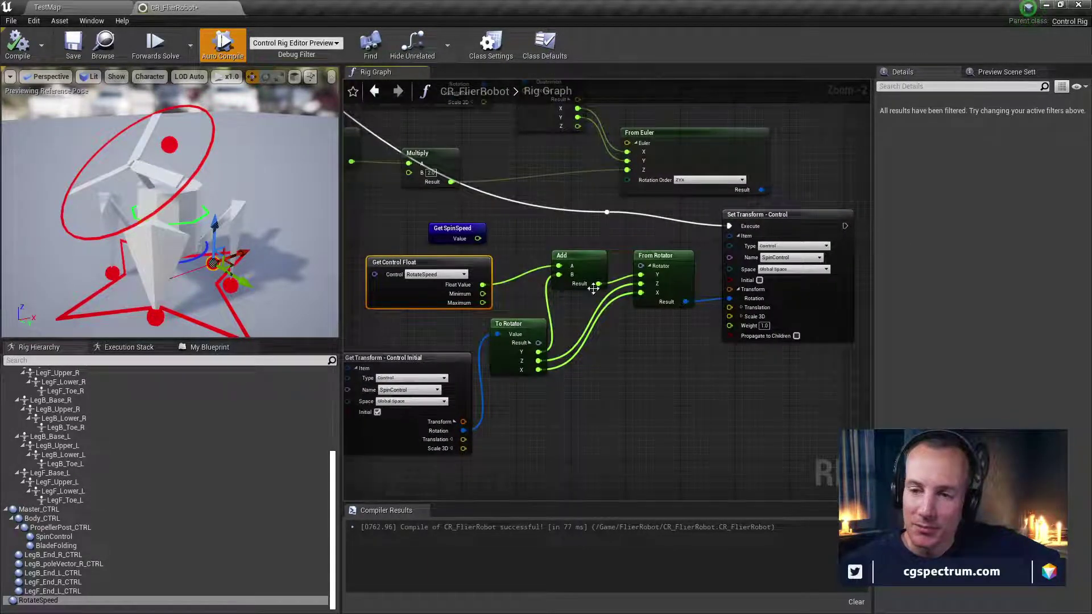
pyautogui.moveTo(597, 284)
pyautogui.mouseDown()
pyautogui.moveTo(639, 290)
pyautogui.moveTo(598, 284)
pyautogui.mouseUp()
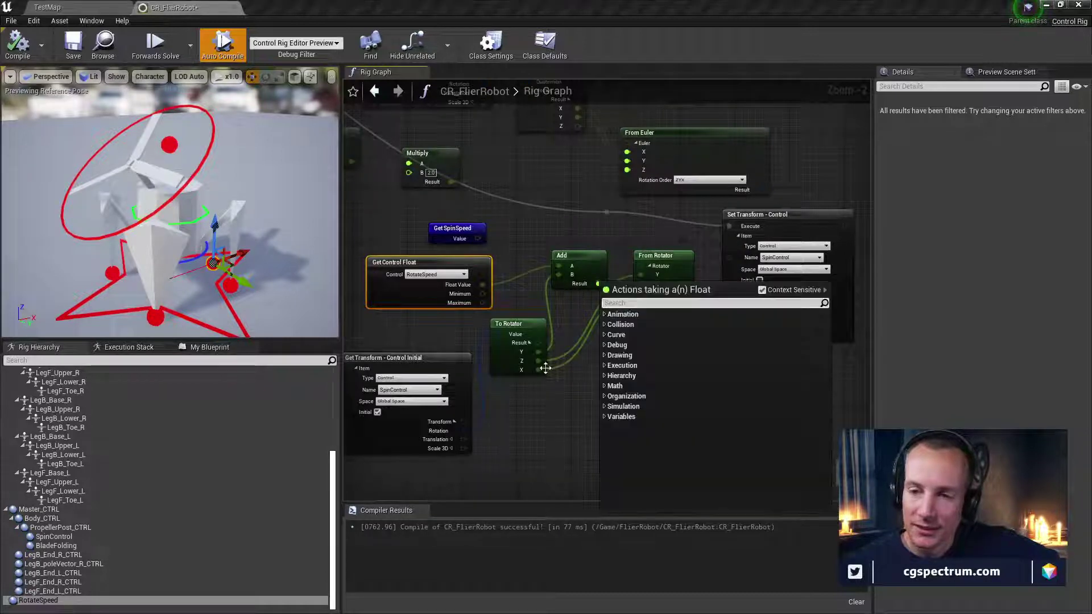
pyautogui.click(522, 413)
pyautogui.moveTo(245, 251); pyautogui.dragTo(224, 263)
# Toggle Initial off and back on for the SpinControl Get Transform node to compare the propeller's behaviour
pyautogui.moveTo(534, 443); pyautogui.dragTo(632, 443, button='right')
pyautogui.click(475, 413)
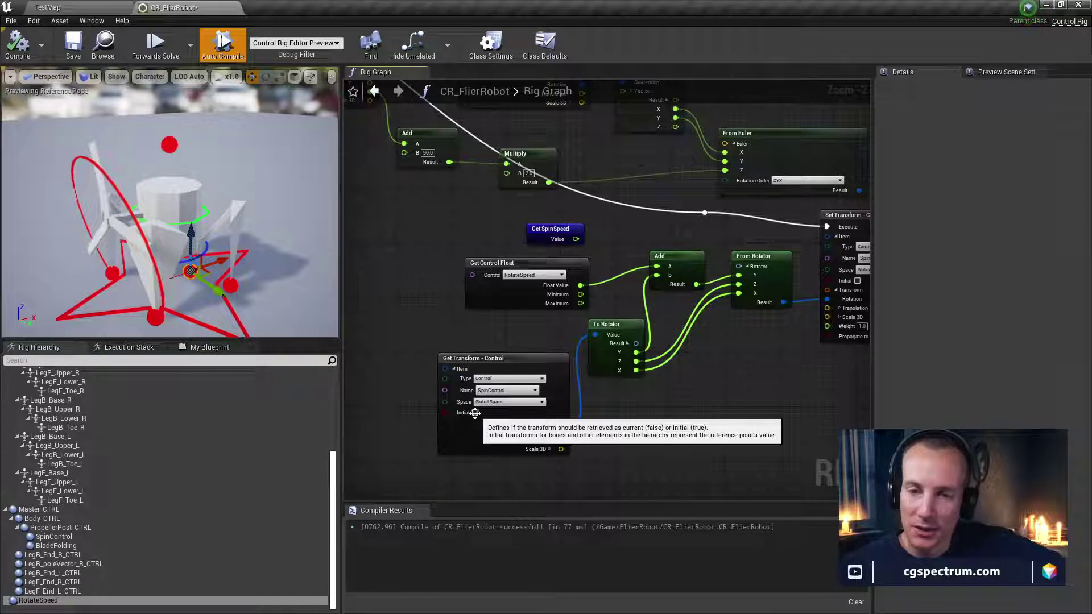
pyautogui.click(475, 413)
pyautogui.moveTo(614, 439); pyautogui.dragTo(542, 459, button='right')
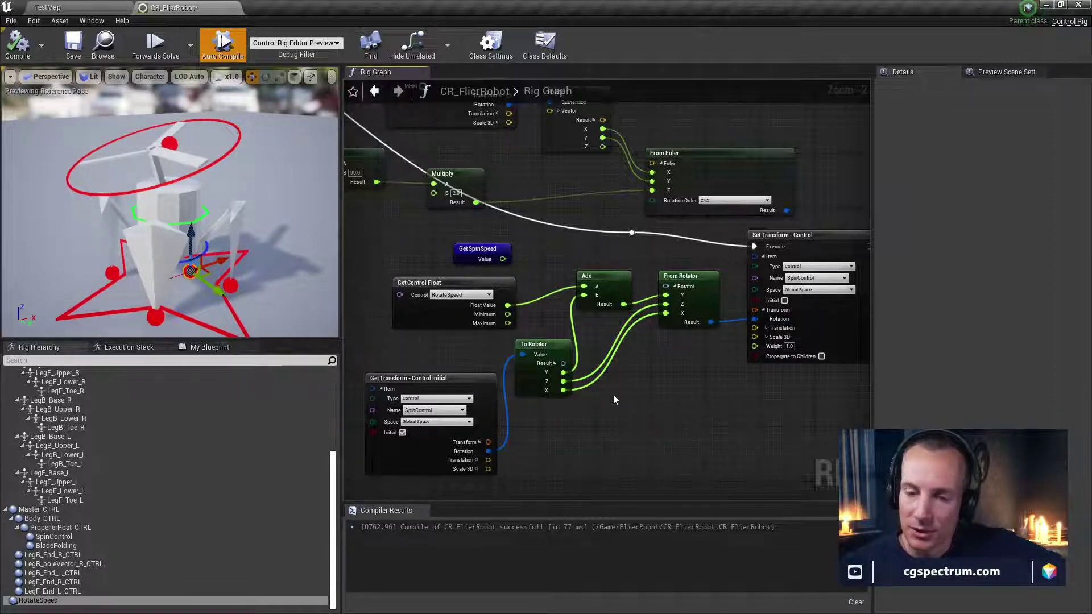
pyautogui.moveTo(613, 394); pyautogui.dragTo(378, 417, button='right')
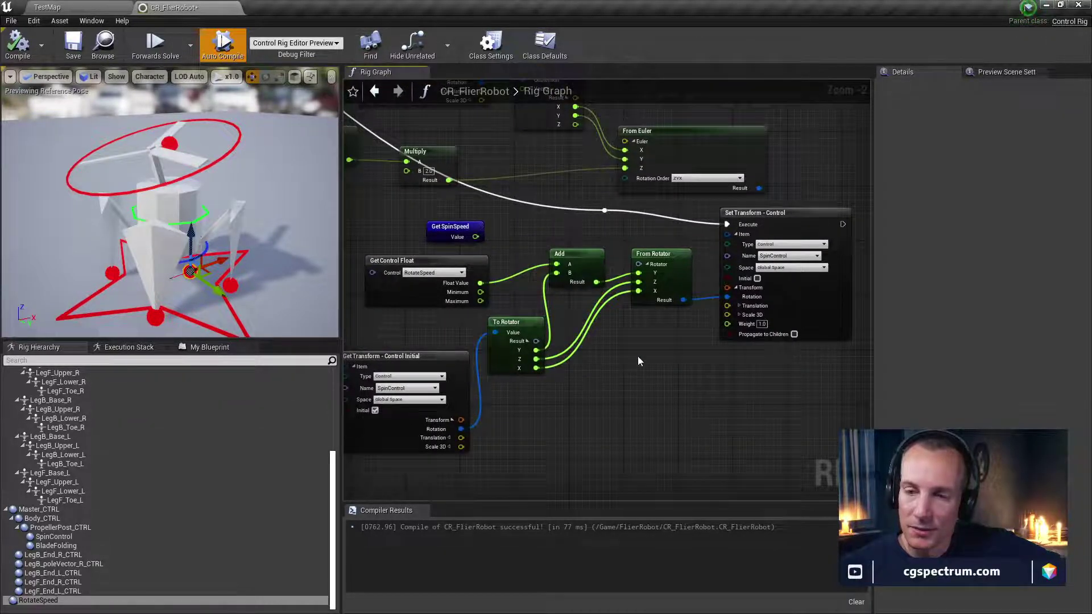
pyautogui.moveTo(647, 345); pyautogui.dragTo(603, 379, button='right')
pyautogui.moveTo(588, 329); pyautogui.dragTo(568, 319, button='right')
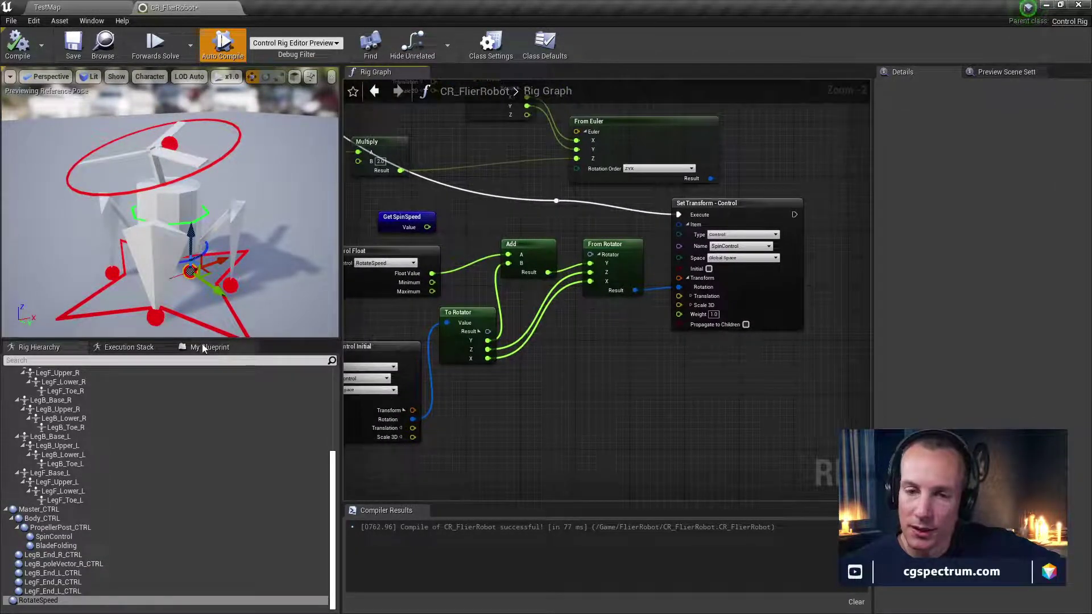
# Create a new variable in the control rig and set its type to Rotator
pyautogui.click(209, 347)
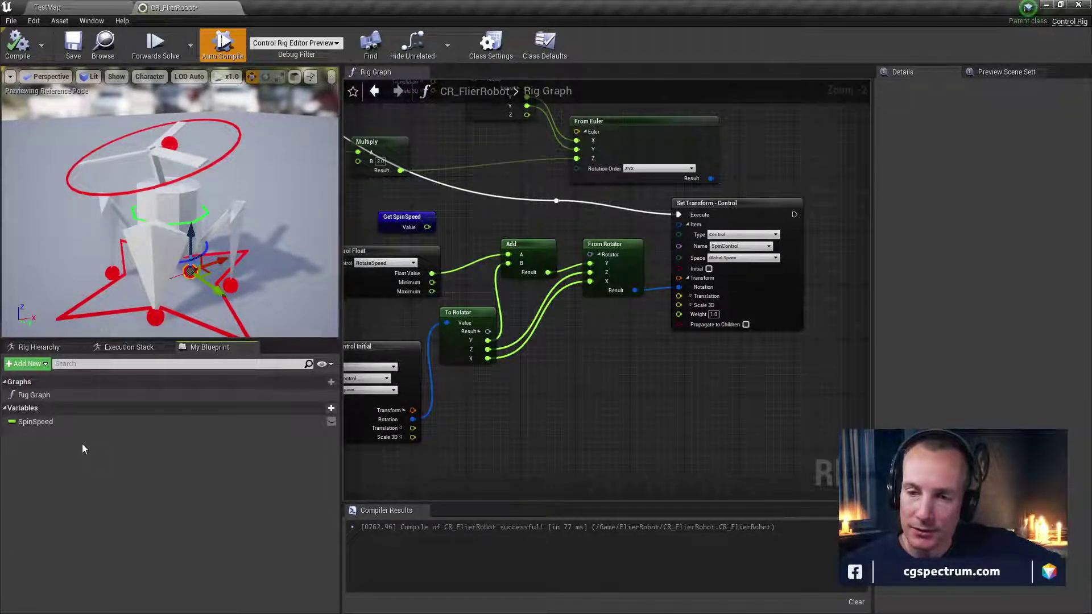
pyautogui.moveTo(455, 401); pyautogui.dragTo(501, 378, button='right')
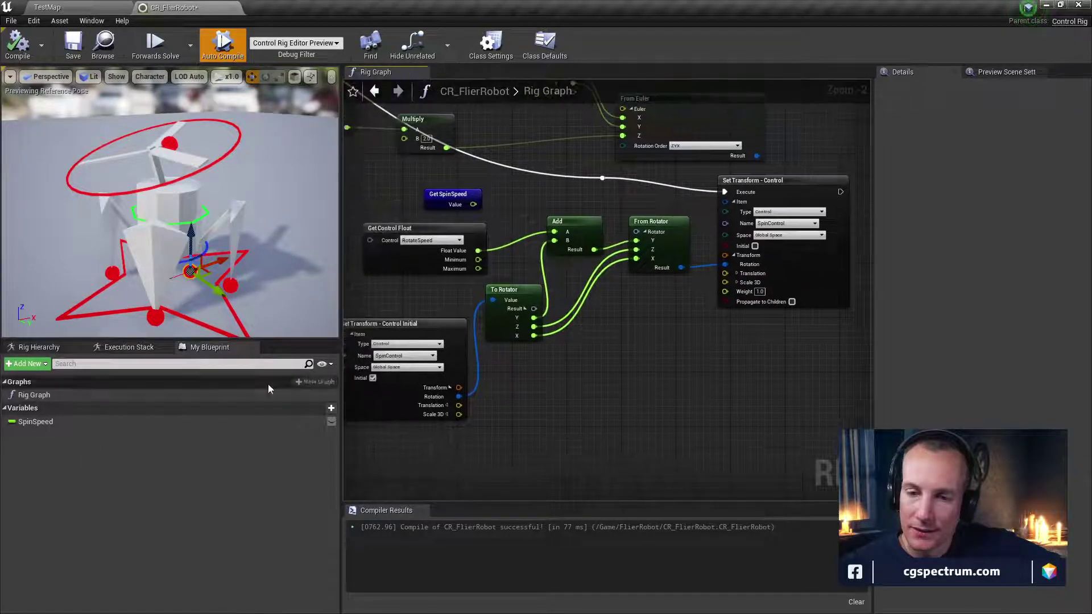
pyautogui.moveTo(458, 396); pyautogui.dragTo(510, 400)
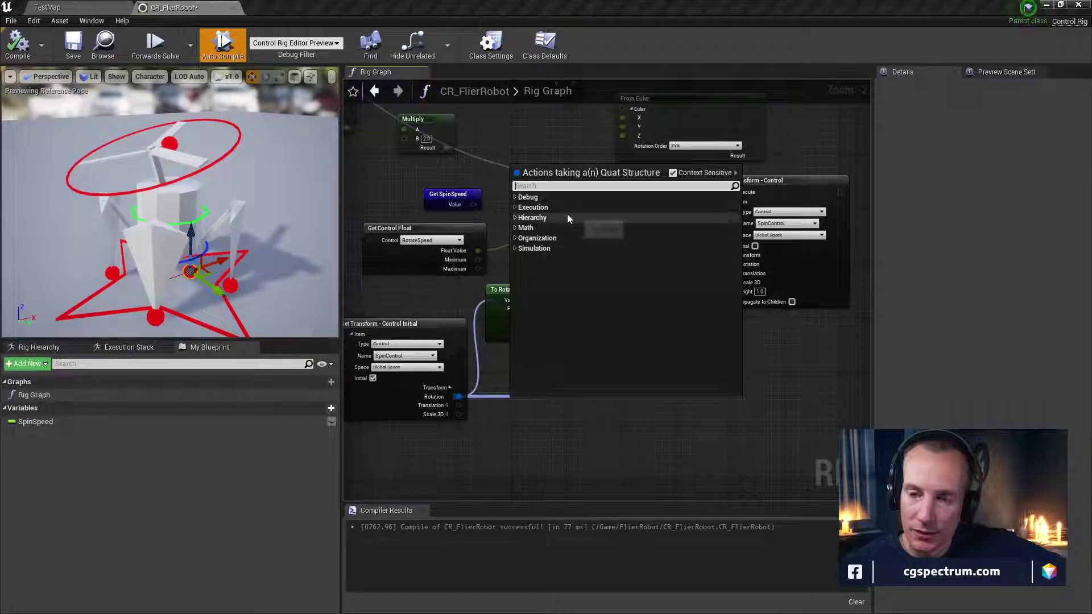
pyautogui.click(501, 433)
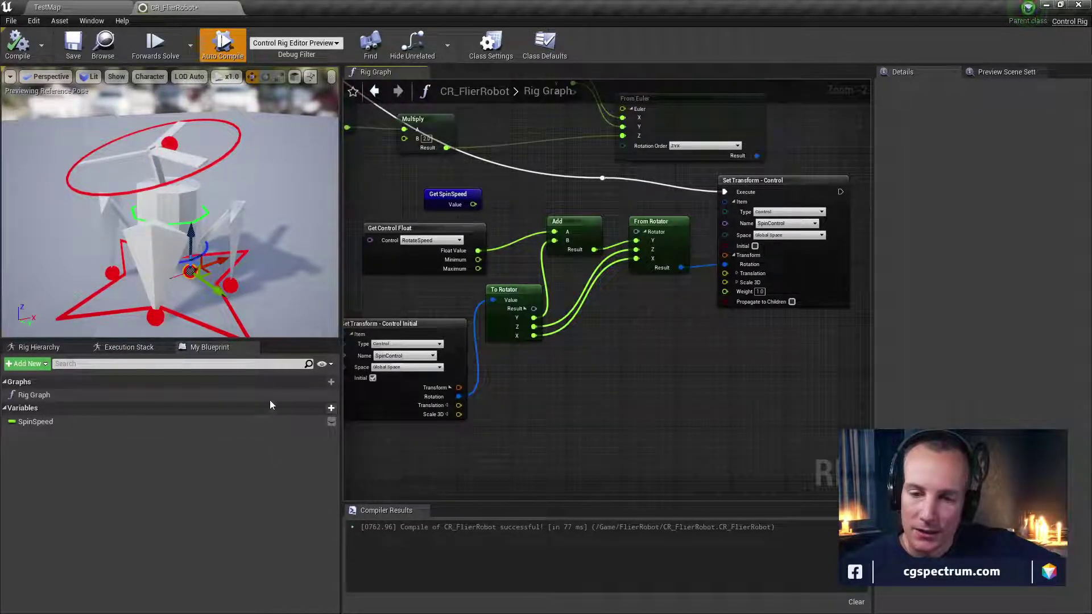
pyautogui.click(320, 409)
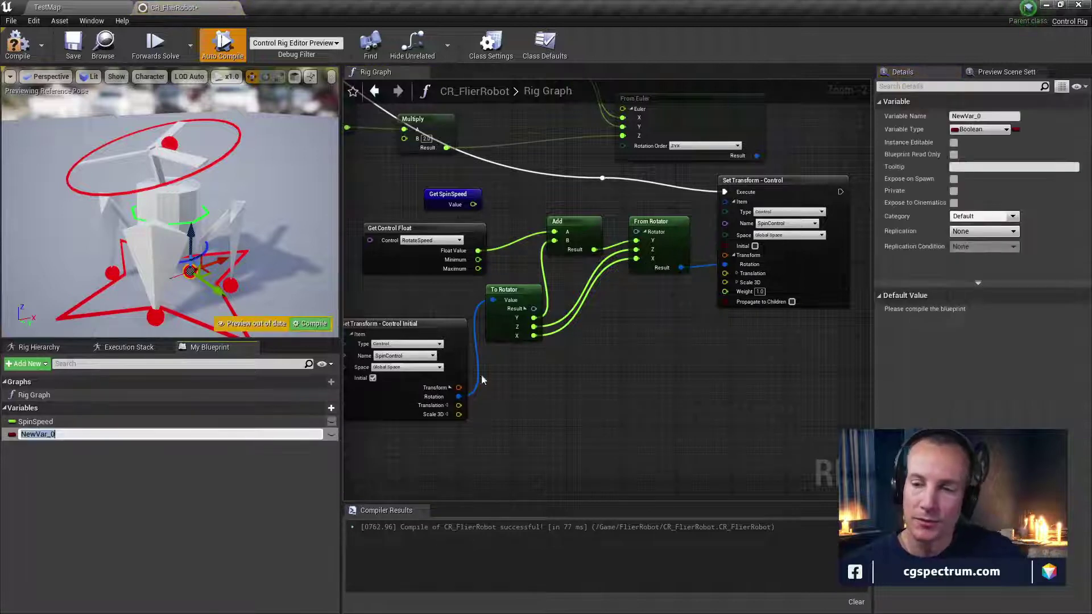
pyautogui.click(988, 132)
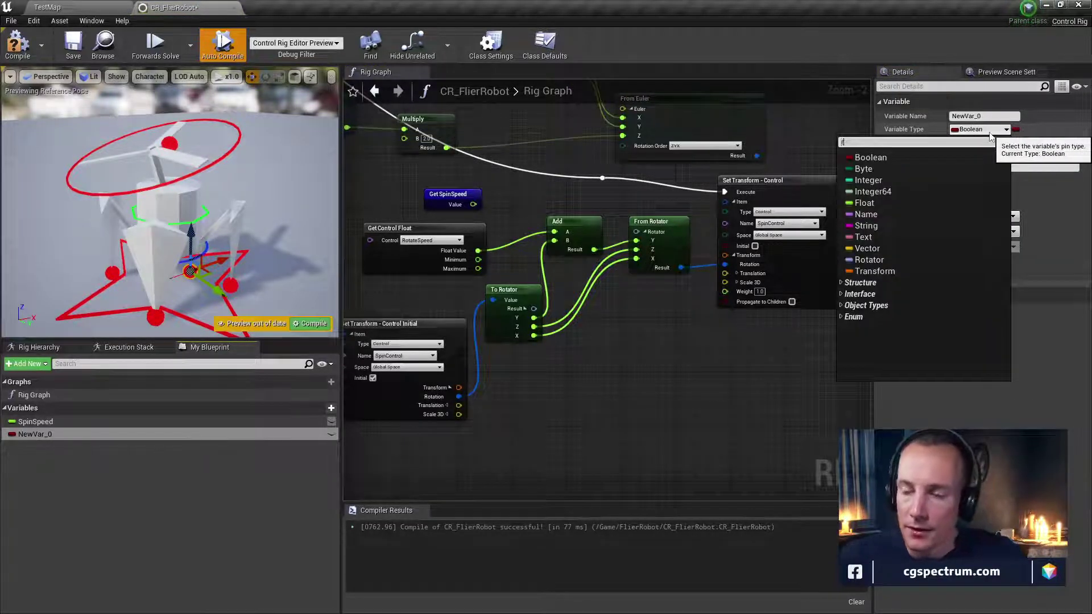
pyautogui.write('rota')
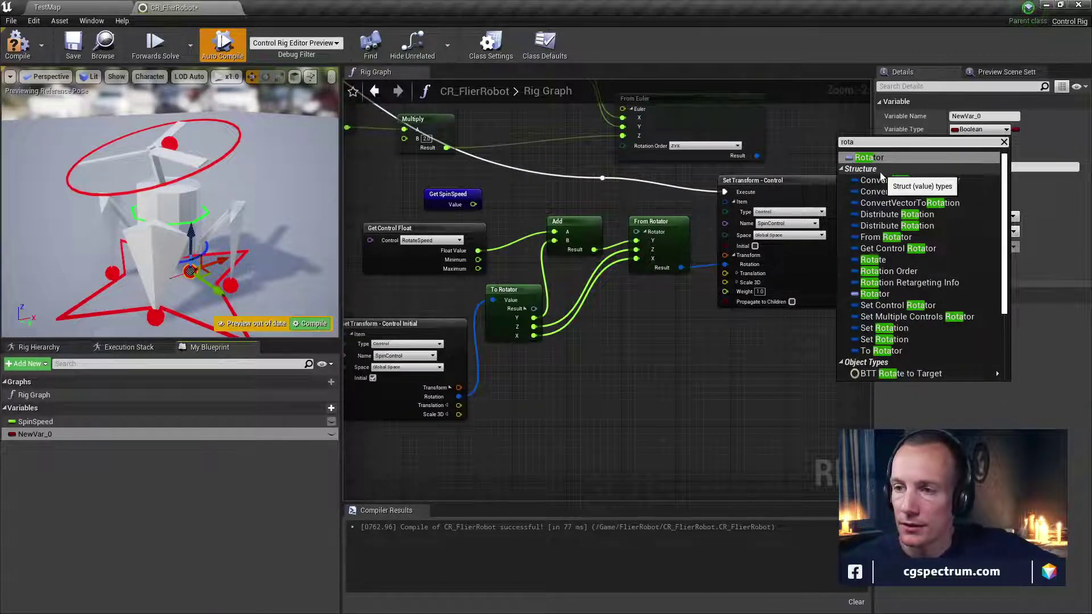
pyautogui.click(870, 158)
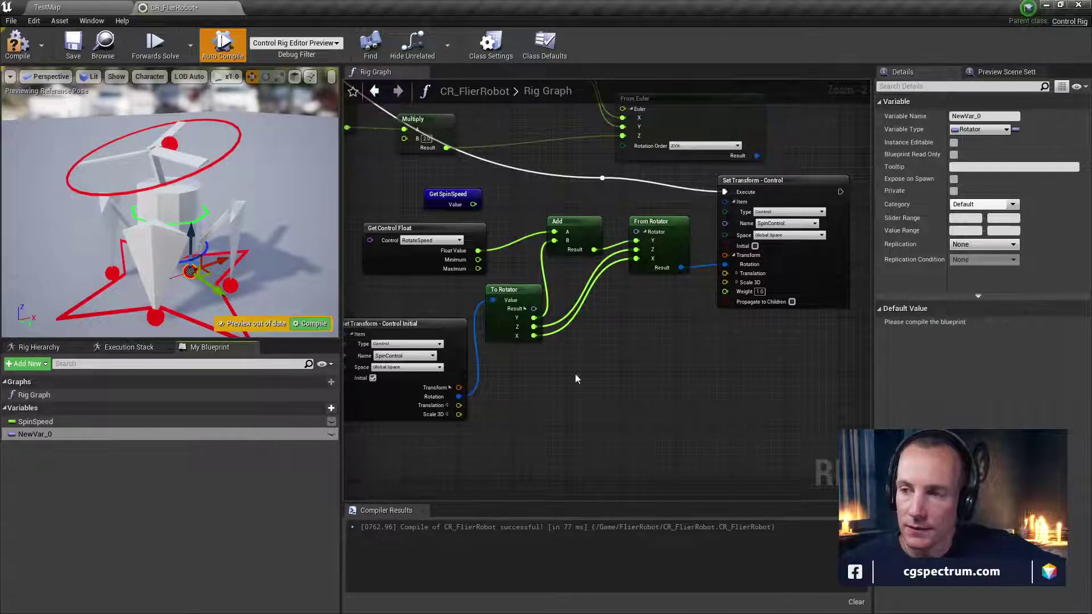
# Add a Set node for the new Rotator variable below To Rotator and try to feed it the SpinControl Get Transform rotation
pyautogui.moveTo(119, 437); pyautogui.dragTo(503, 392)
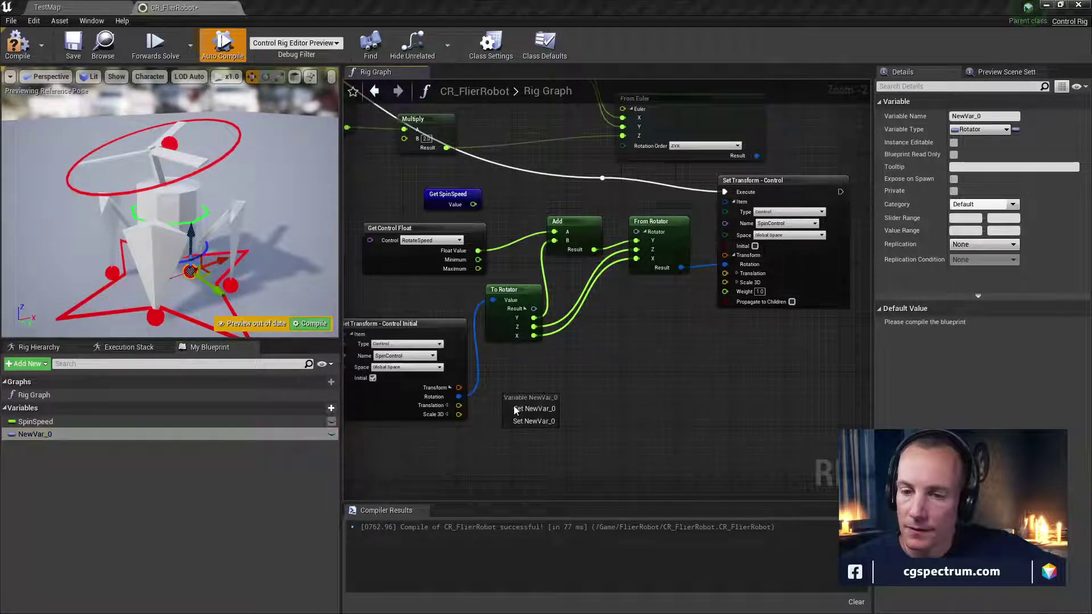
pyautogui.click(521, 421)
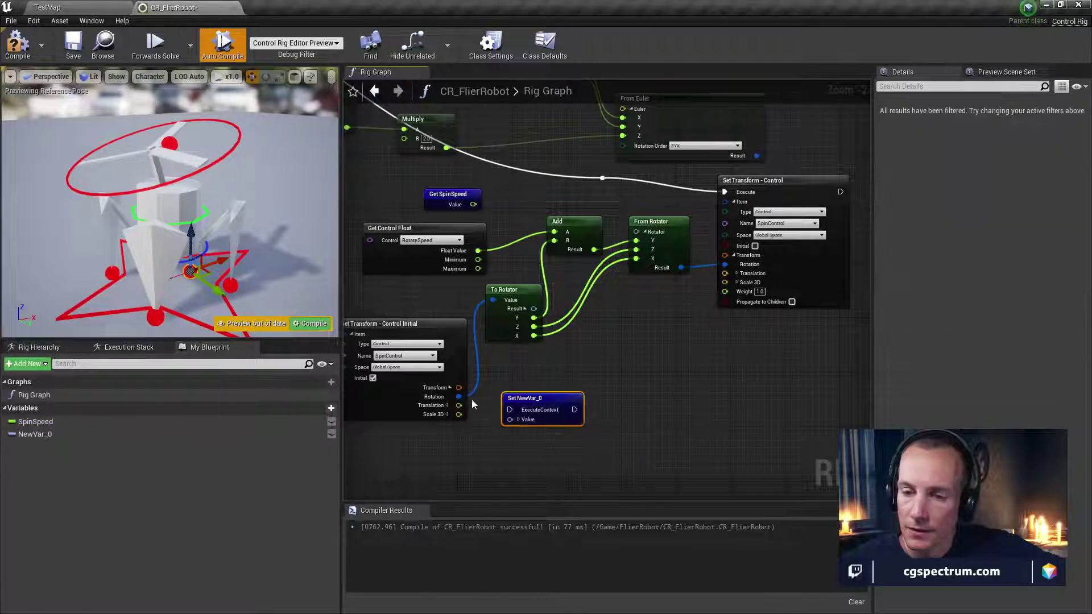
pyautogui.moveTo(458, 397); pyautogui.dragTo(510, 421)
# Try the Rotate structure as the new variable's type and attempt to connect the SpinControl rotation output to its Set node
pyautogui.click(137, 434)
pyautogui.click(974, 130)
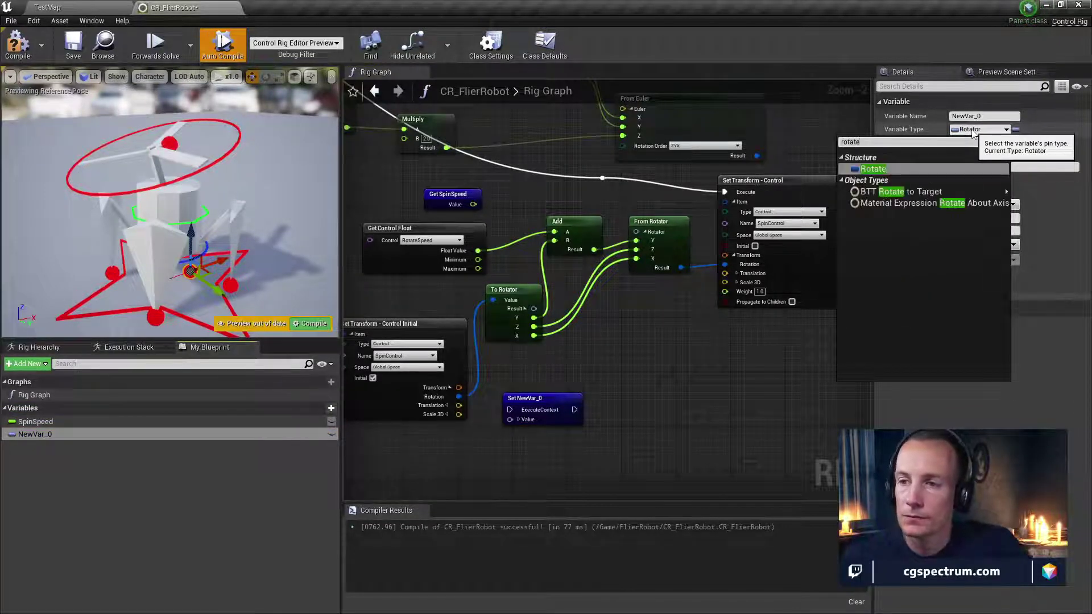
pyautogui.click(870, 195)
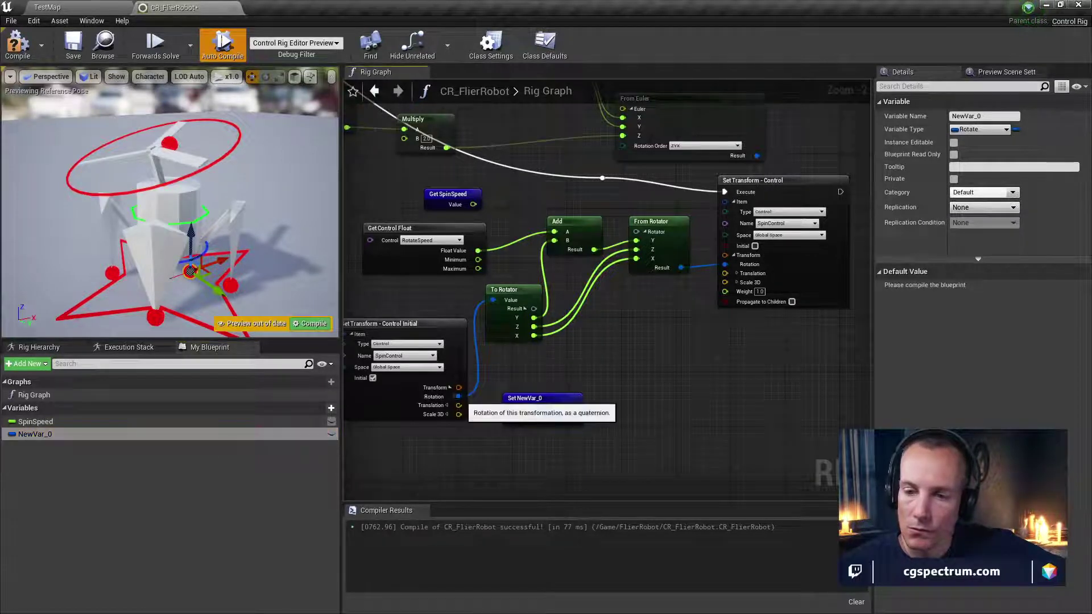
pyautogui.moveTo(458, 396); pyautogui.dragTo(510, 418)
pyautogui.moveTo(458, 396); pyautogui.dragTo(497, 429)
pyautogui.click(516, 468)
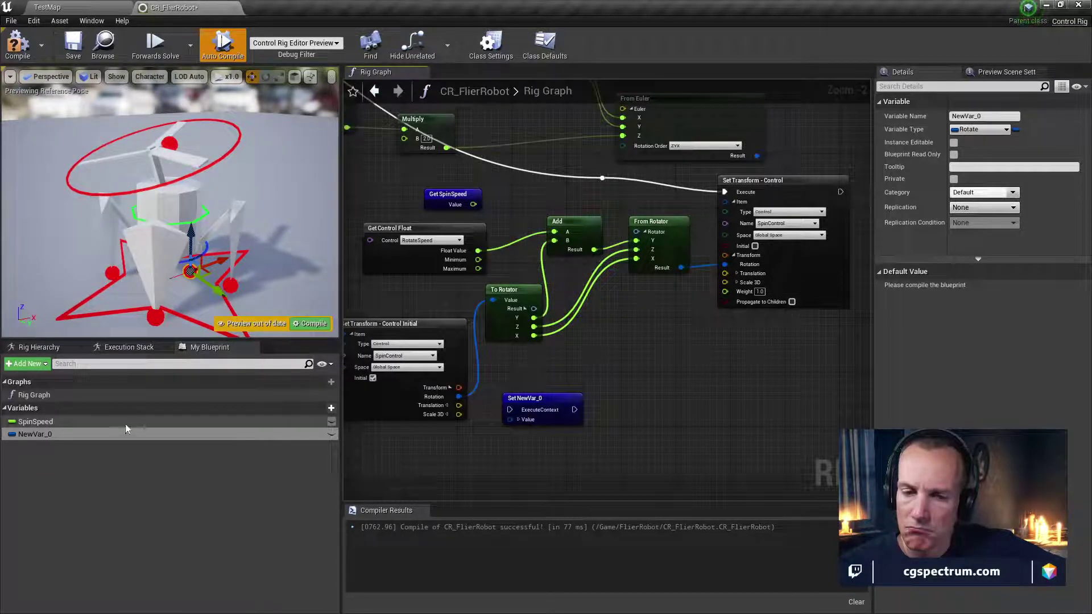
# Look through the rotation-related variable types and set the new variable's type back to Rotator
pyautogui.click(1001, 130)
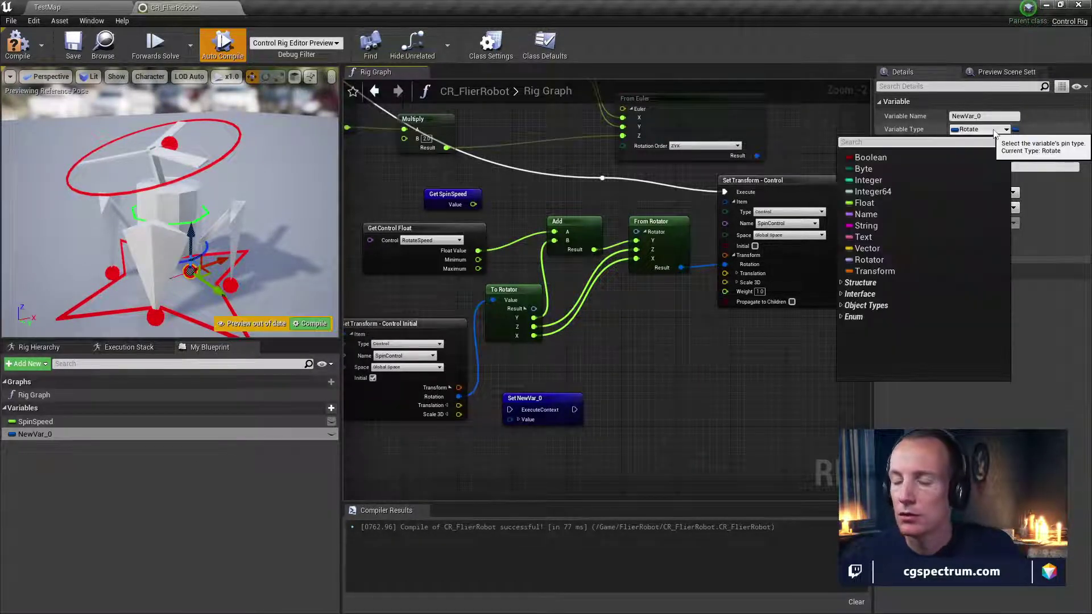
pyautogui.write('rotate')
pyautogui.press('BackSpace')
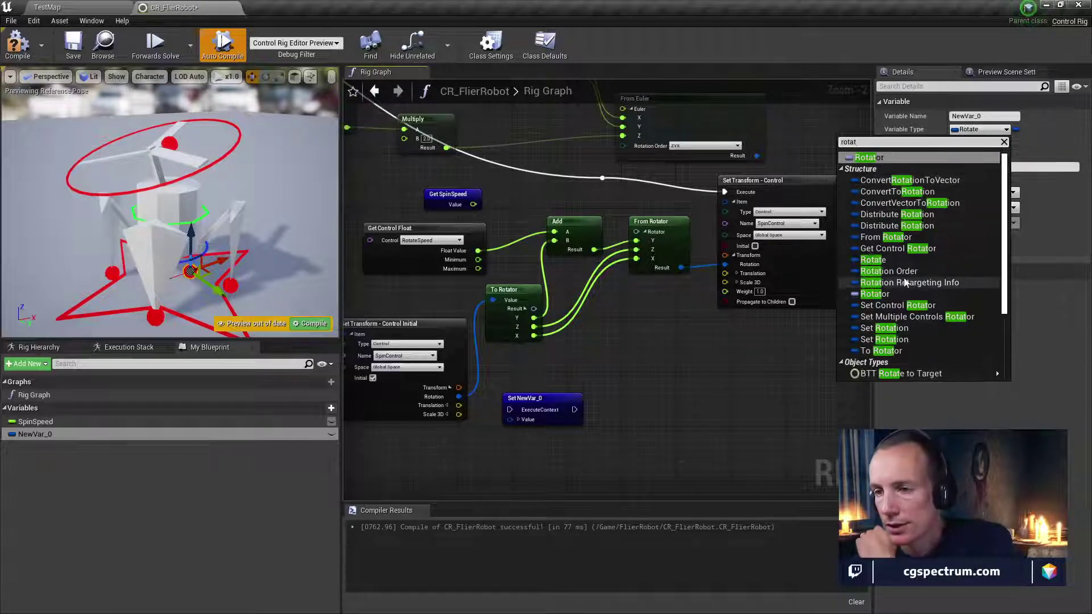
pyautogui.scroll(-2, 922, 324)
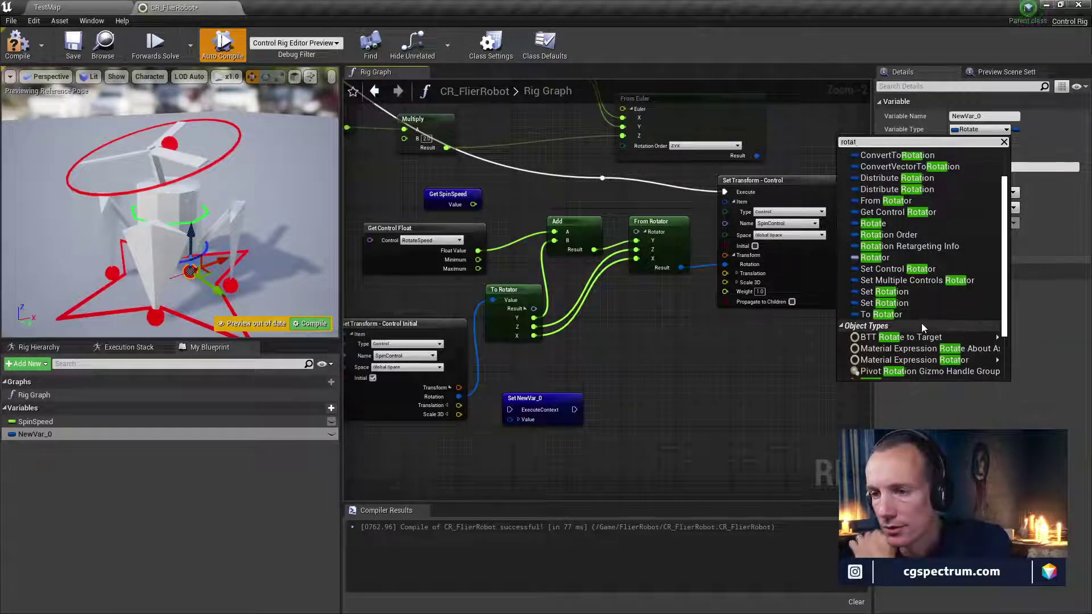
pyautogui.scroll(2, 921, 323)
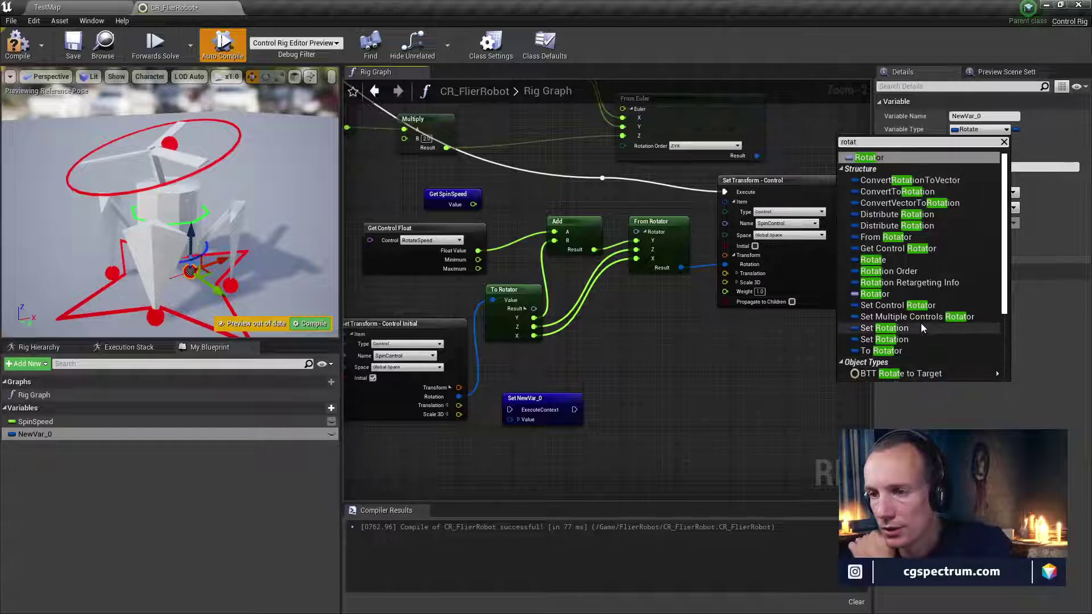
pyautogui.scroll(-5, 921, 323)
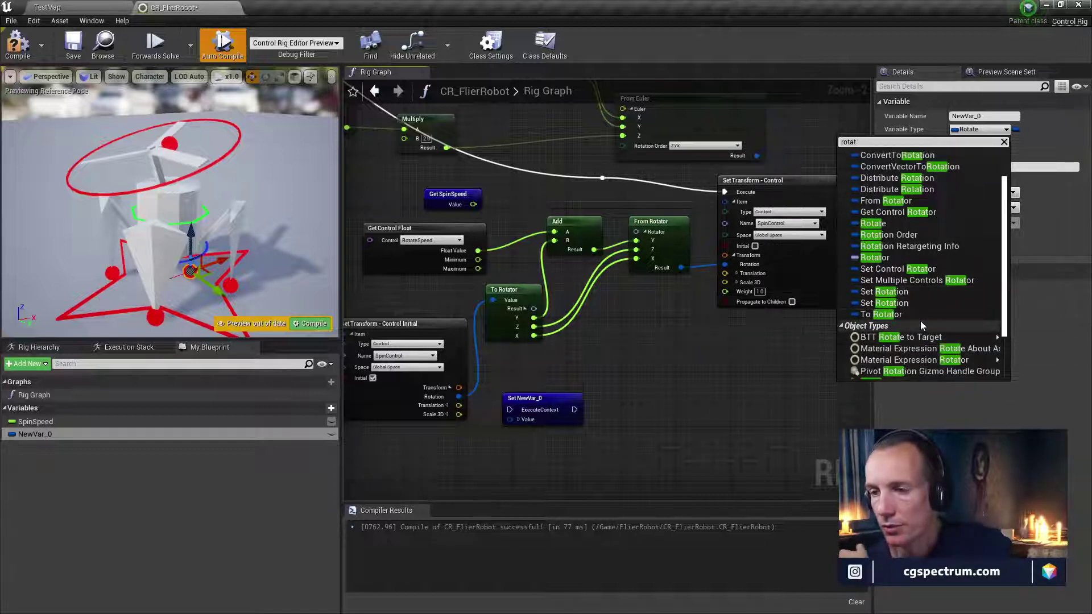
pyautogui.scroll(5, 922, 323)
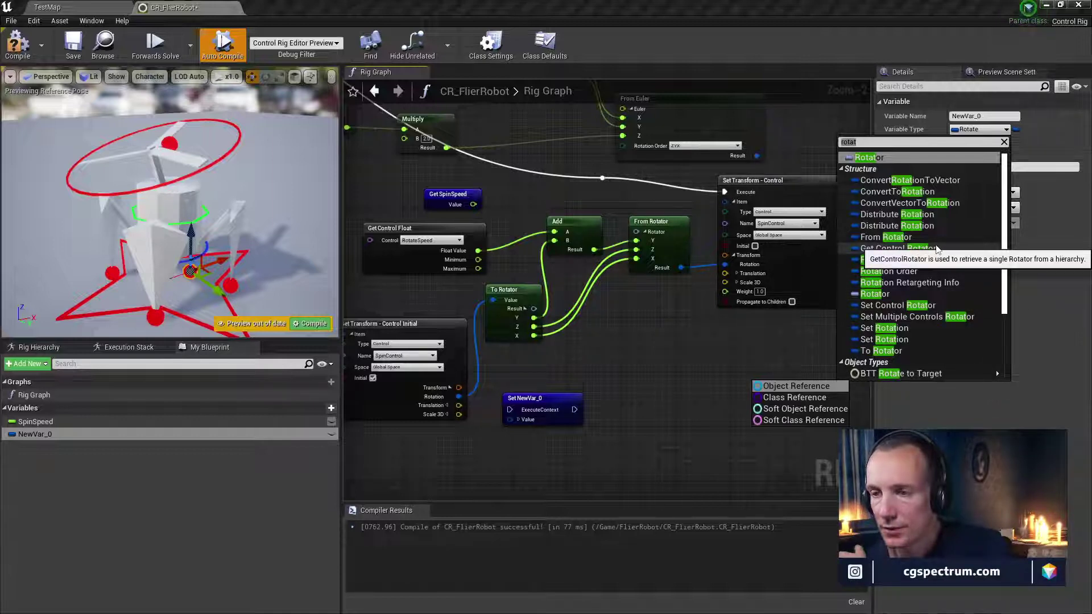
pyautogui.scroll(-4, 937, 251)
pyautogui.scroll(4, 923, 254)
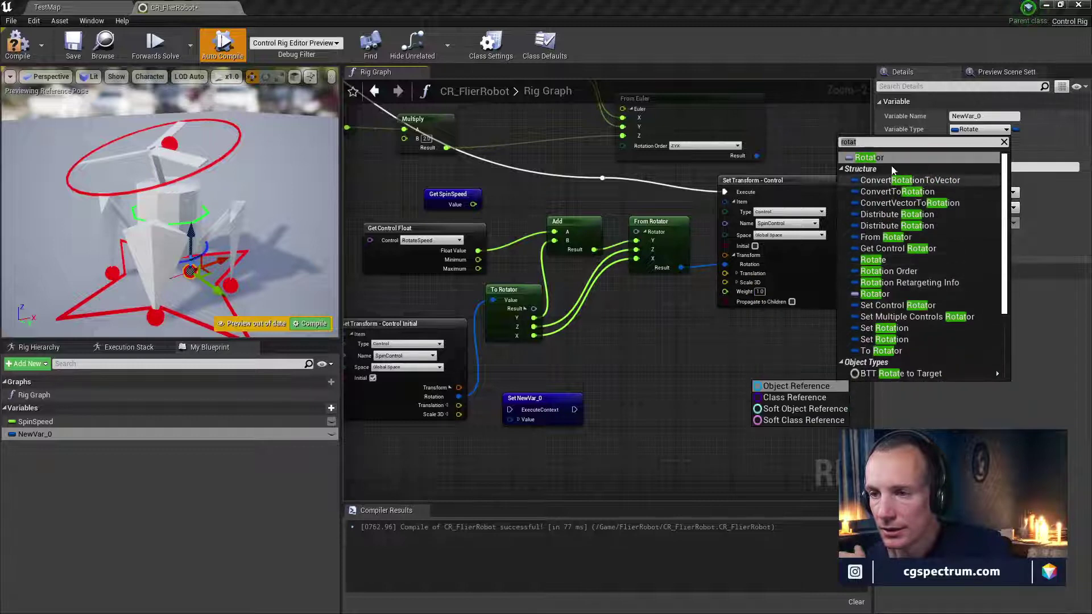
pyautogui.click(887, 159)
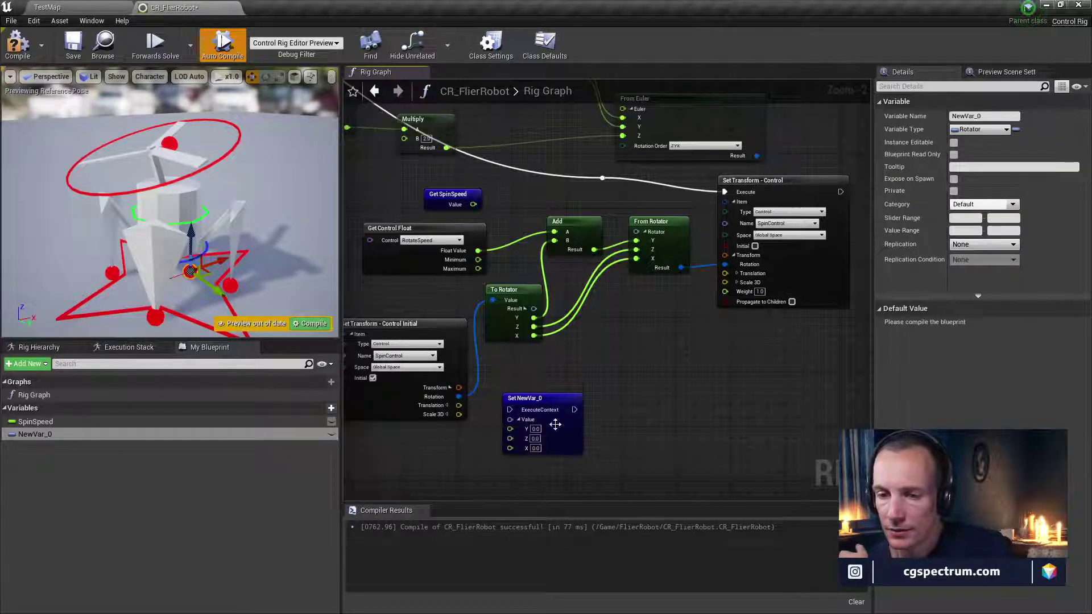
# Move the variable's Set node farther from the Get Transform node and rename the variable to transform
pyautogui.moveTo(555, 424); pyautogui.dragTo(605, 404)
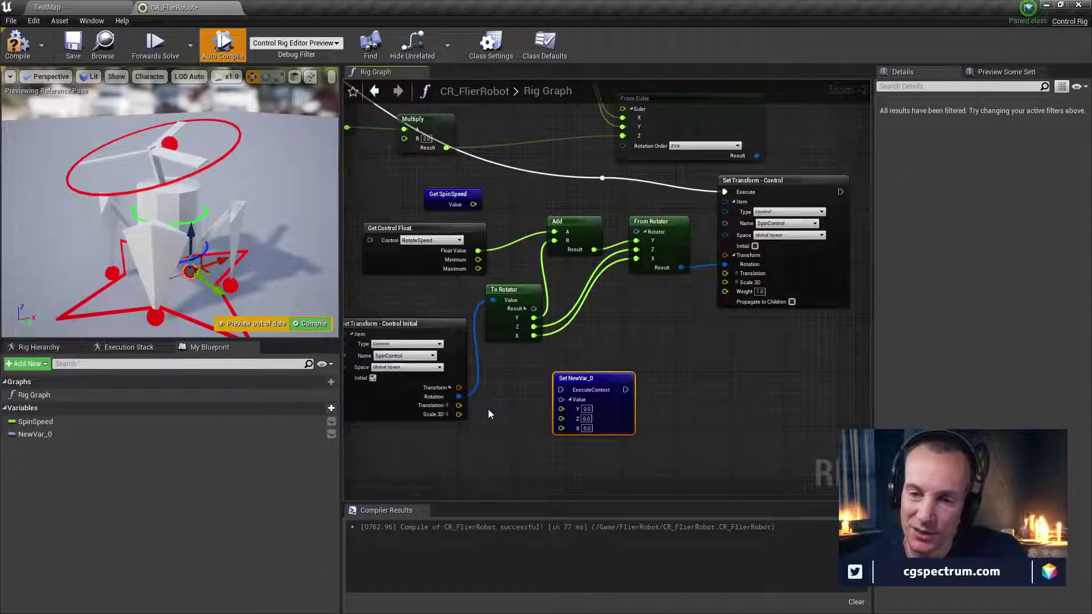
pyautogui.moveTo(488, 408); pyautogui.dragTo(513, 413, button='right')
pyautogui.click(256, 433)
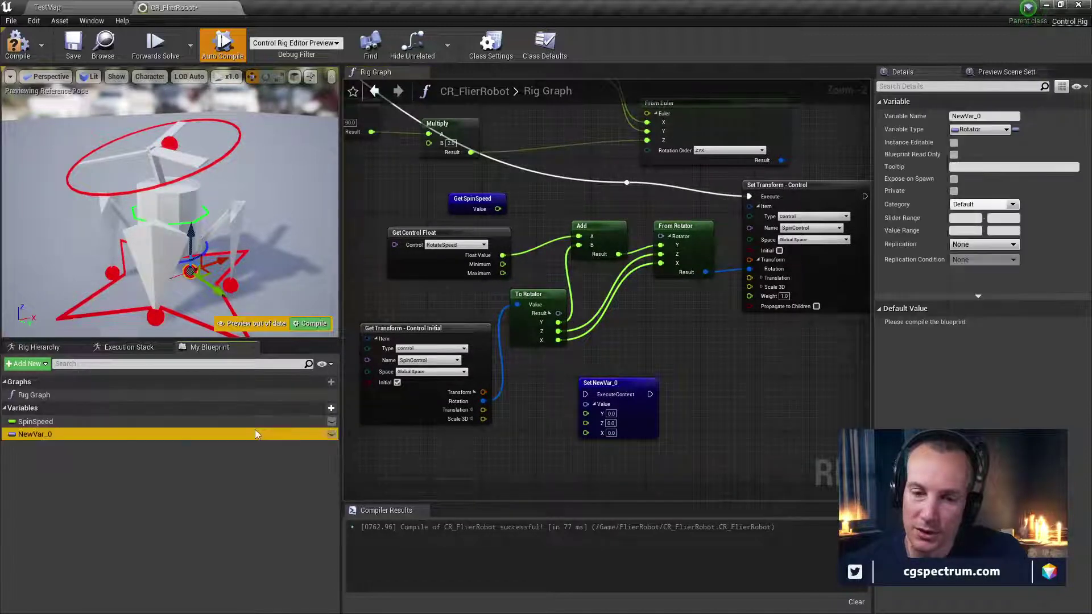
pyautogui.click(979, 116)
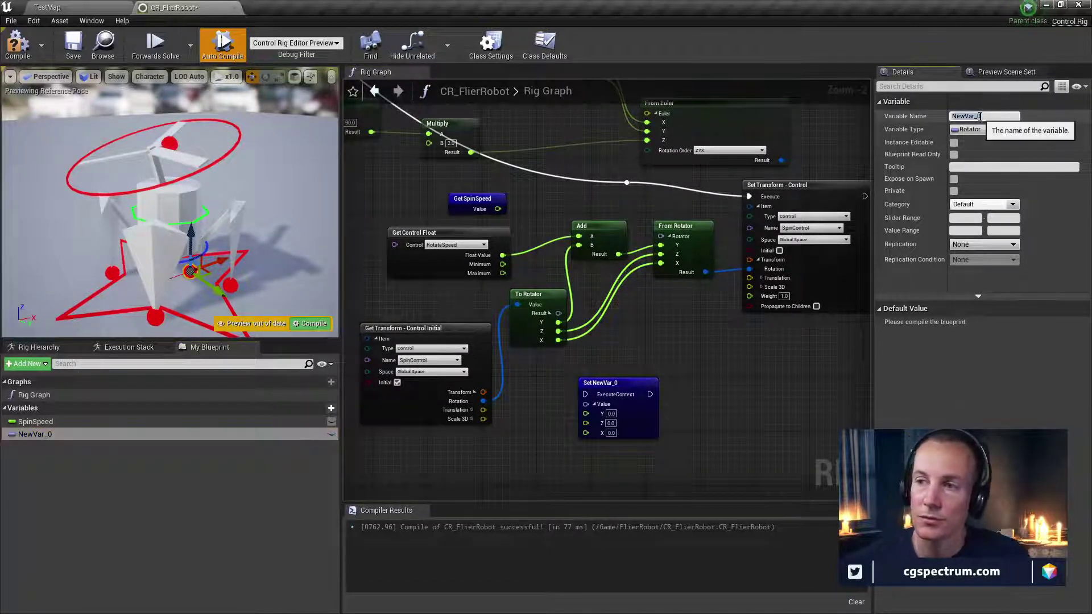
pyautogui.write('ro')
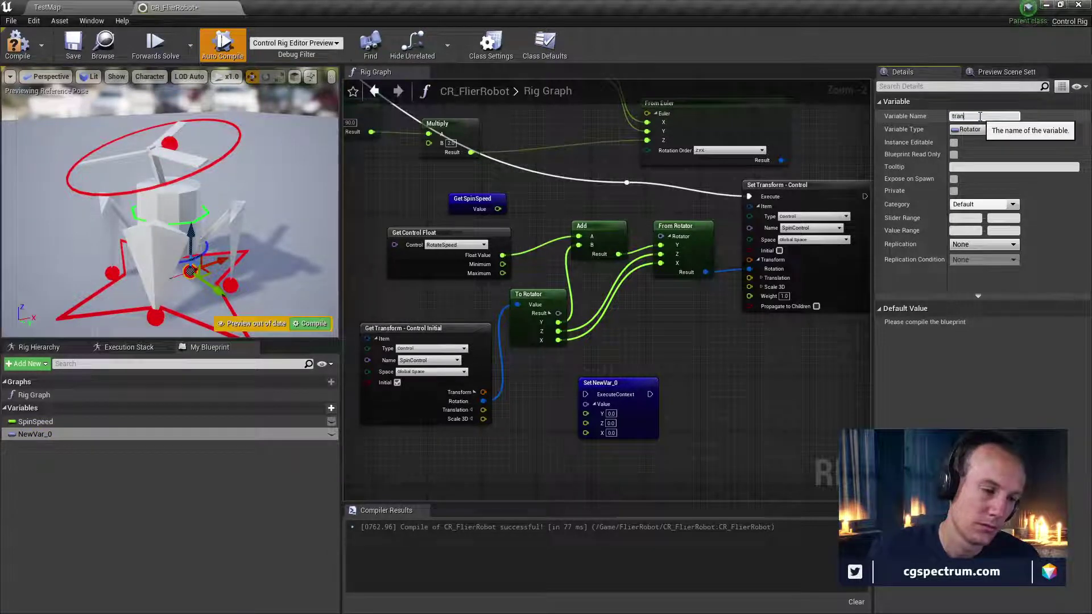
pyautogui.press('Return')
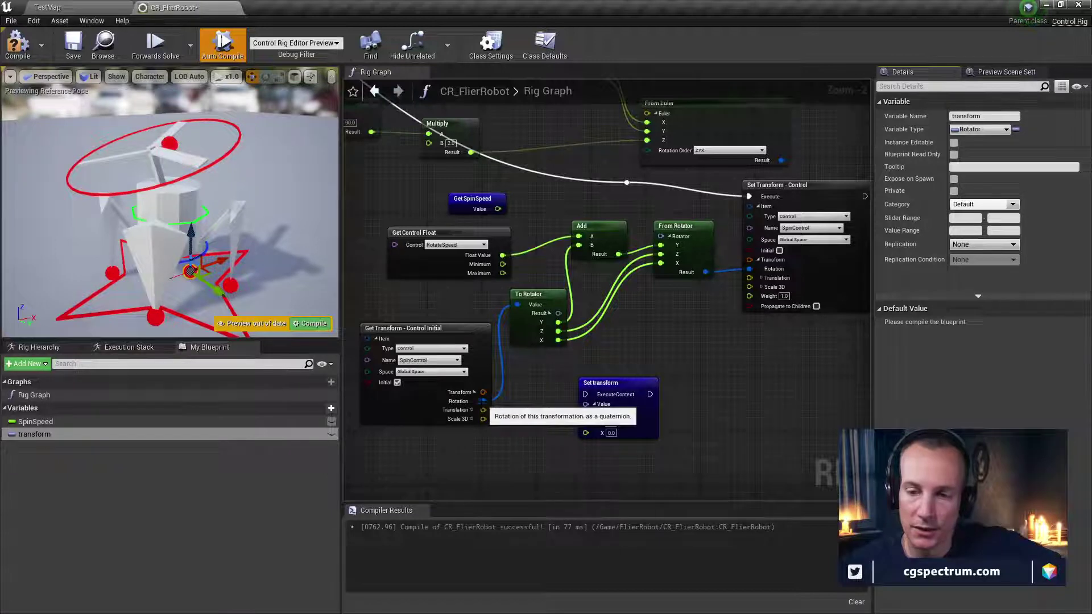
# Check the pin actions and compatible node types for the Rotation output of the SpinControl Get Transform node
pyautogui.rightClick(483, 401)
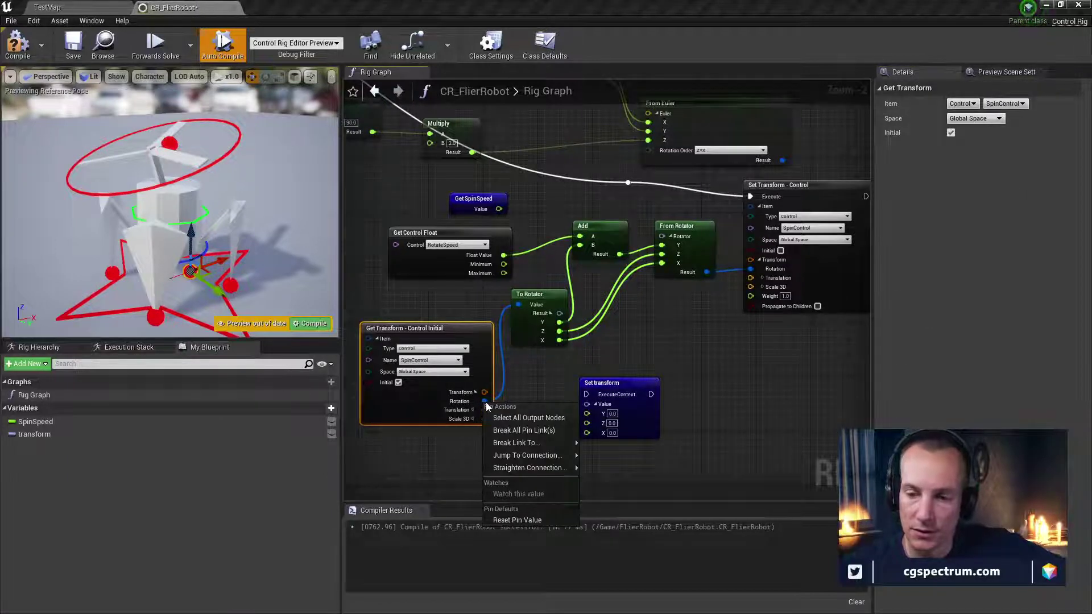
pyautogui.click(521, 384)
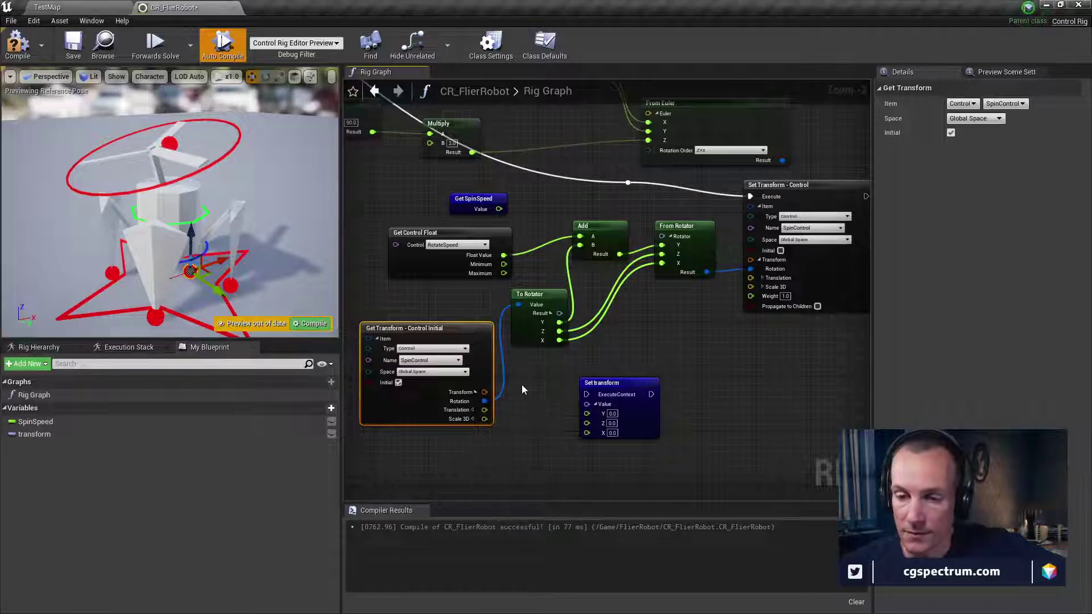
pyautogui.moveTo(482, 401); pyautogui.dragTo(520, 404)
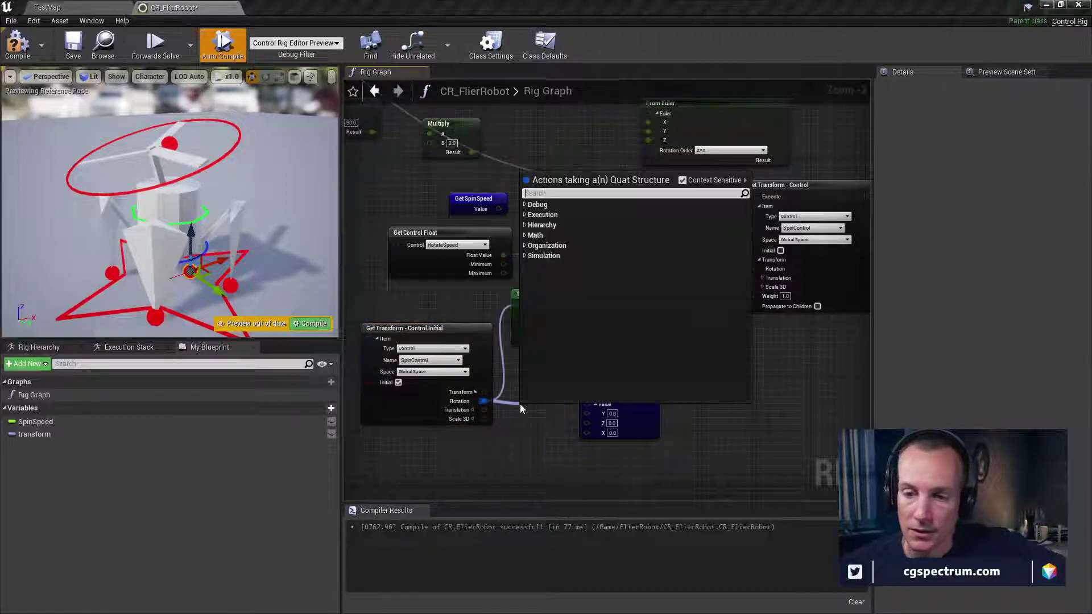
pyautogui.click(503, 480)
pyautogui.moveTo(482, 402); pyautogui.dragTo(524, 399)
pyautogui.click(532, 450)
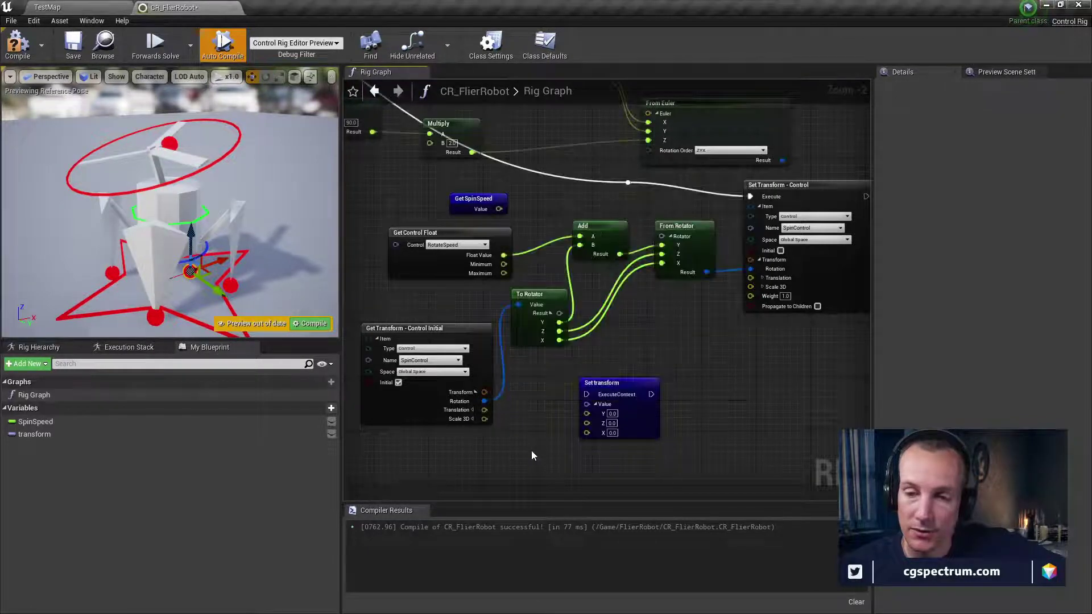
# Check the compatible node types and pin actions for the Rotation input of the SpinControl Set Transform node
pyautogui.moveTo(612, 380); pyautogui.dragTo(588, 359)
pyautogui.moveTo(749, 269); pyautogui.dragTo(711, 316)
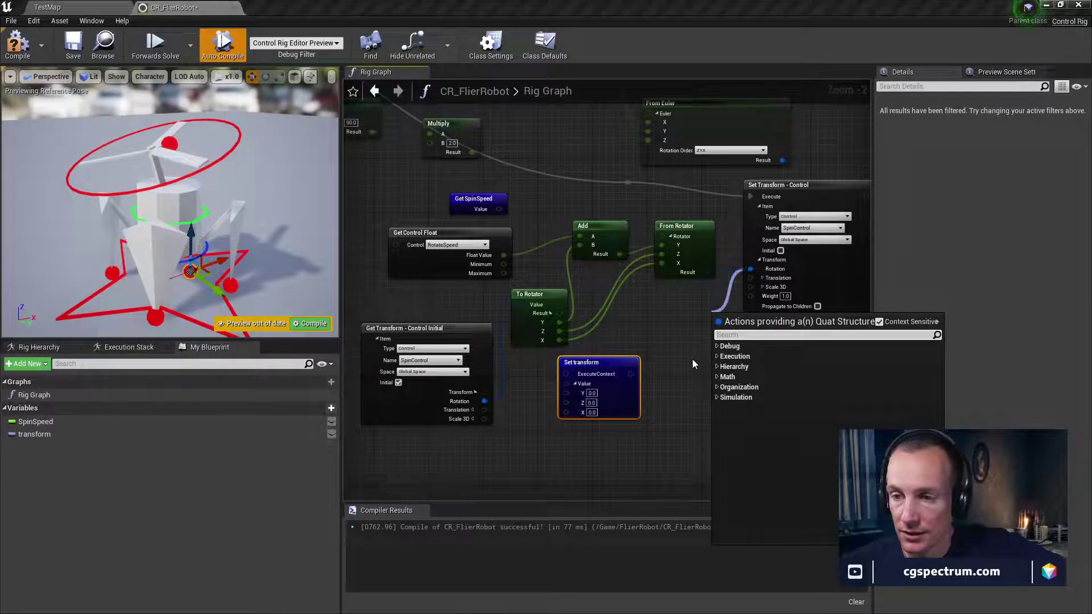
pyautogui.rightClick(751, 273)
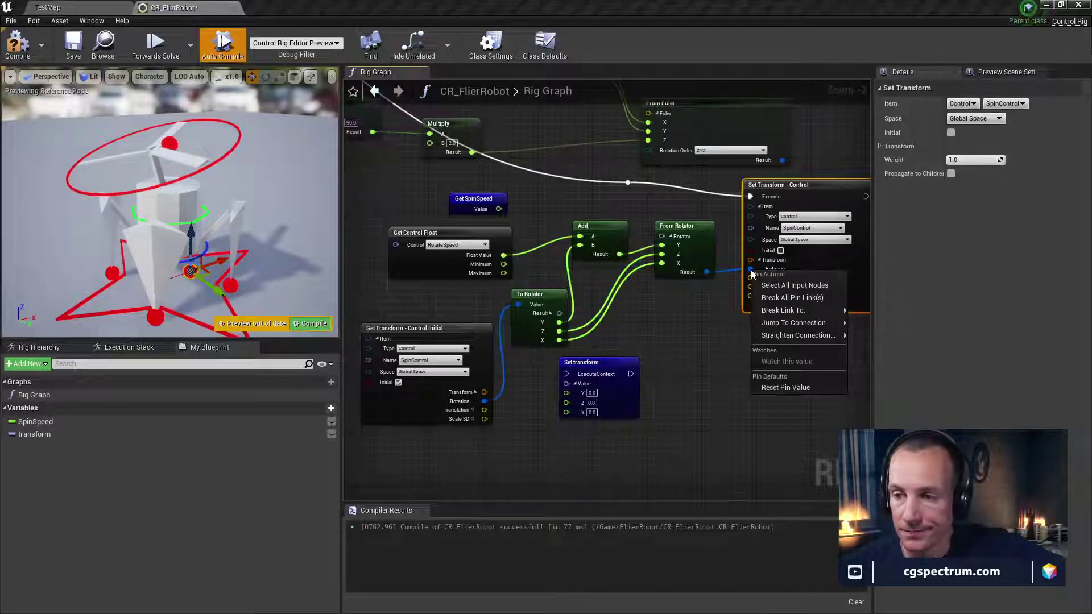
pyautogui.click(710, 321)
pyautogui.moveTo(586, 363); pyautogui.dragTo(620, 376)
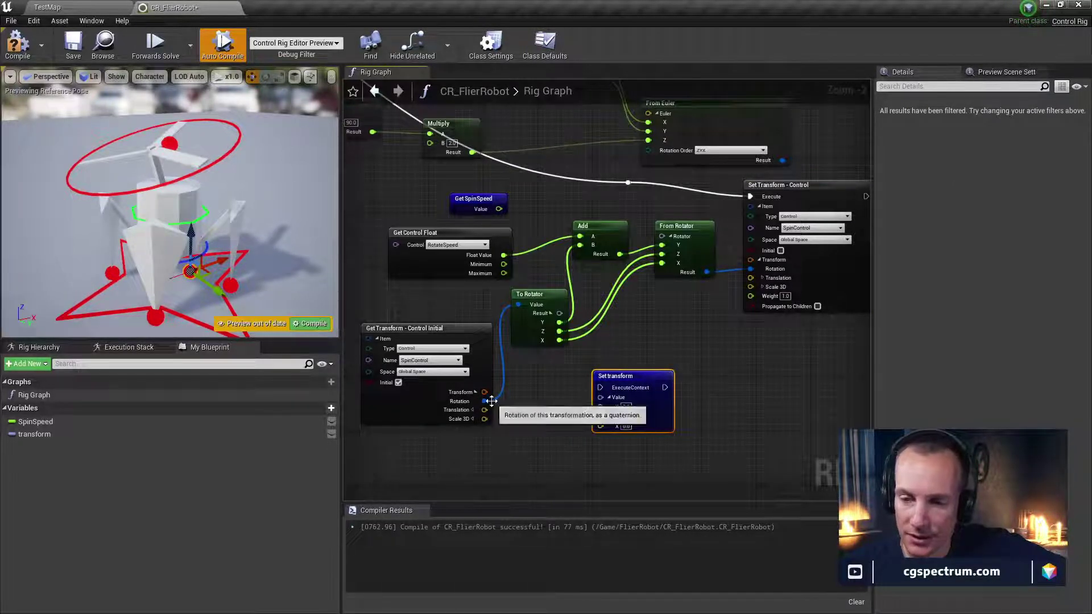
# Change the type of the transform variable to Transform
pyautogui.click(103, 435)
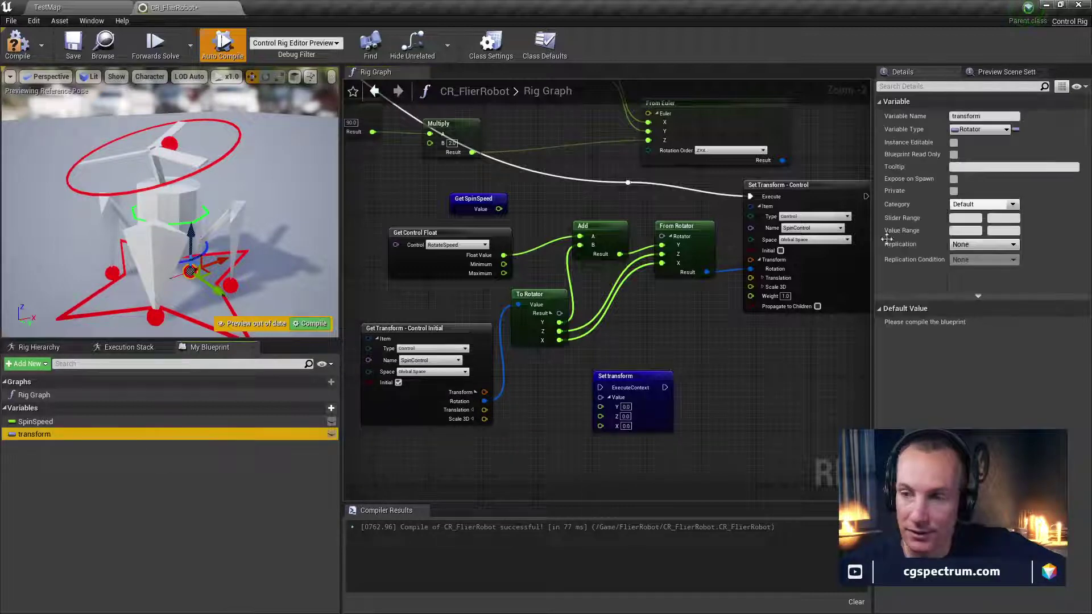
pyautogui.click(980, 116)
pyautogui.click(984, 130)
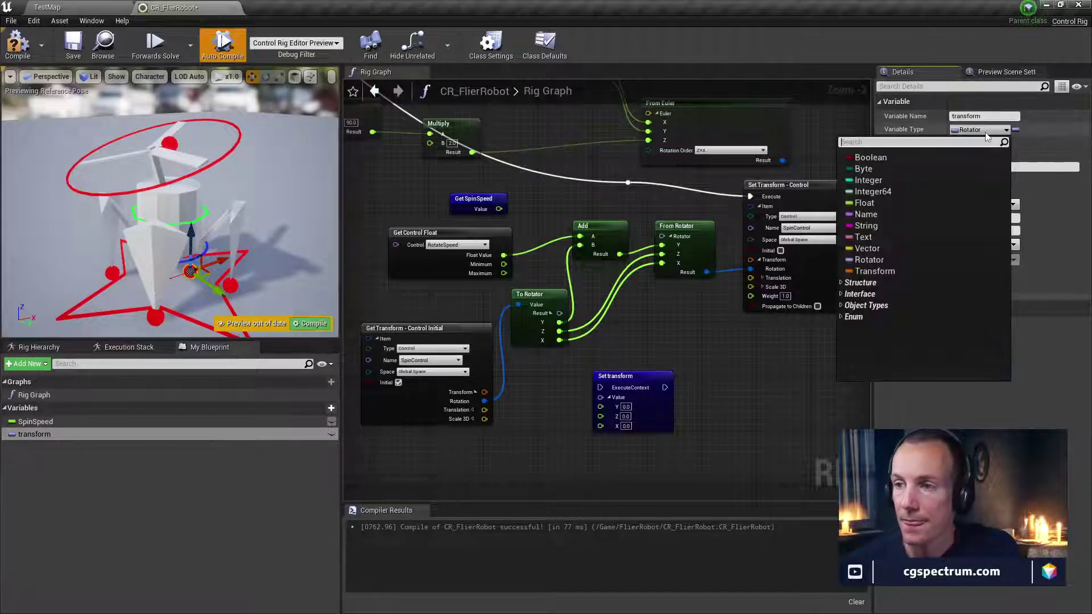
pyautogui.write('tran')
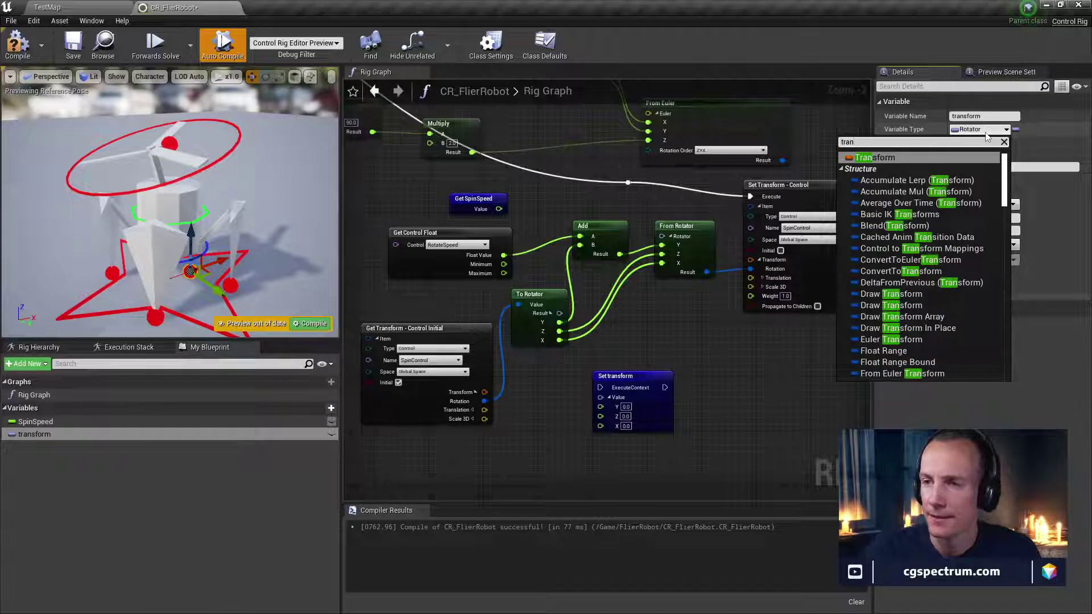
pyautogui.click(874, 158)
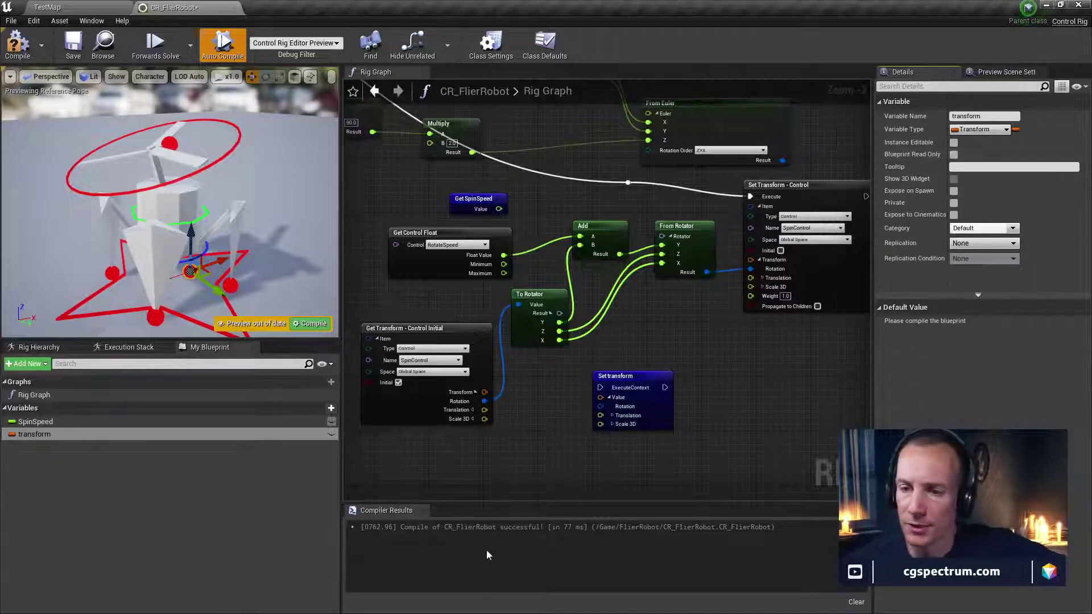
# Connect the SpinControl Get Transform rotation to the Set transform node's Rotation input and route the spin section's execution wire into that node
pyautogui.moveTo(484, 401); pyautogui.dragTo(601, 403)
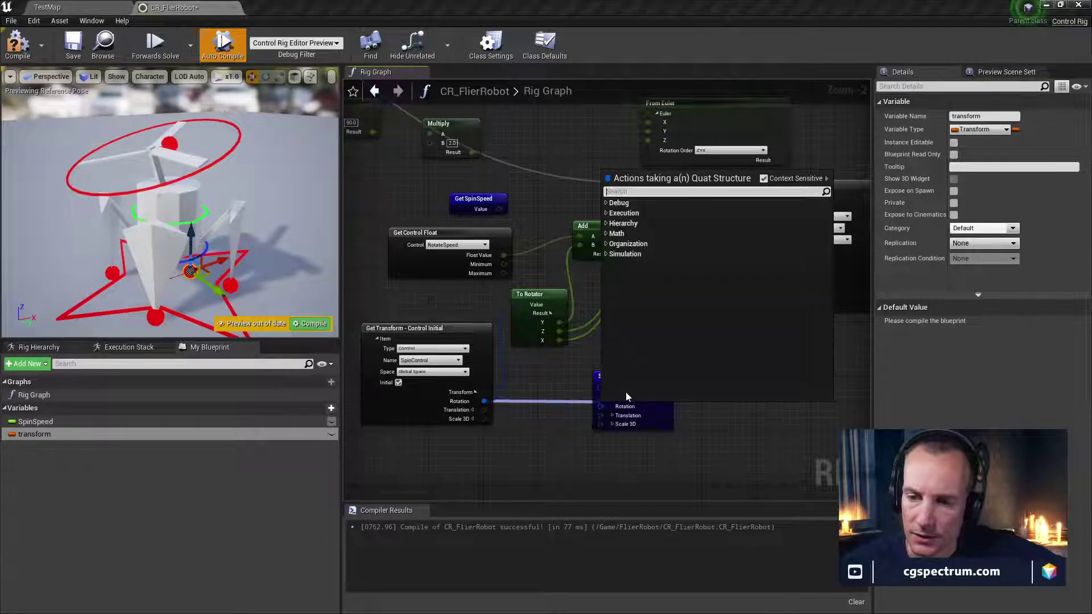
pyautogui.click(585, 393)
pyautogui.moveTo(484, 401); pyautogui.dragTo(595, 379)
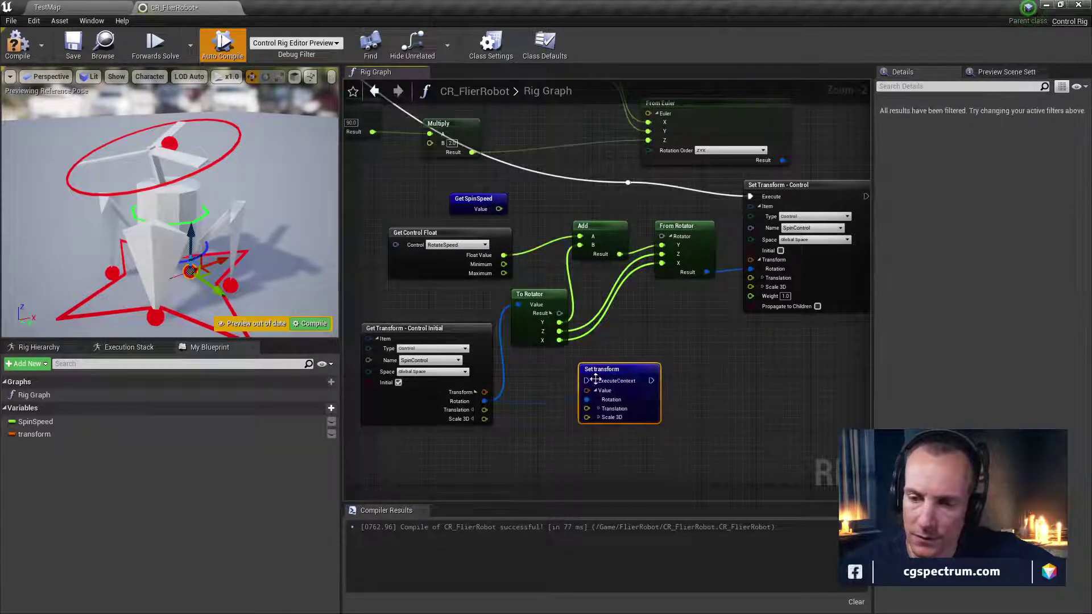
pyautogui.moveTo(627, 182); pyautogui.dragTo(674, 381)
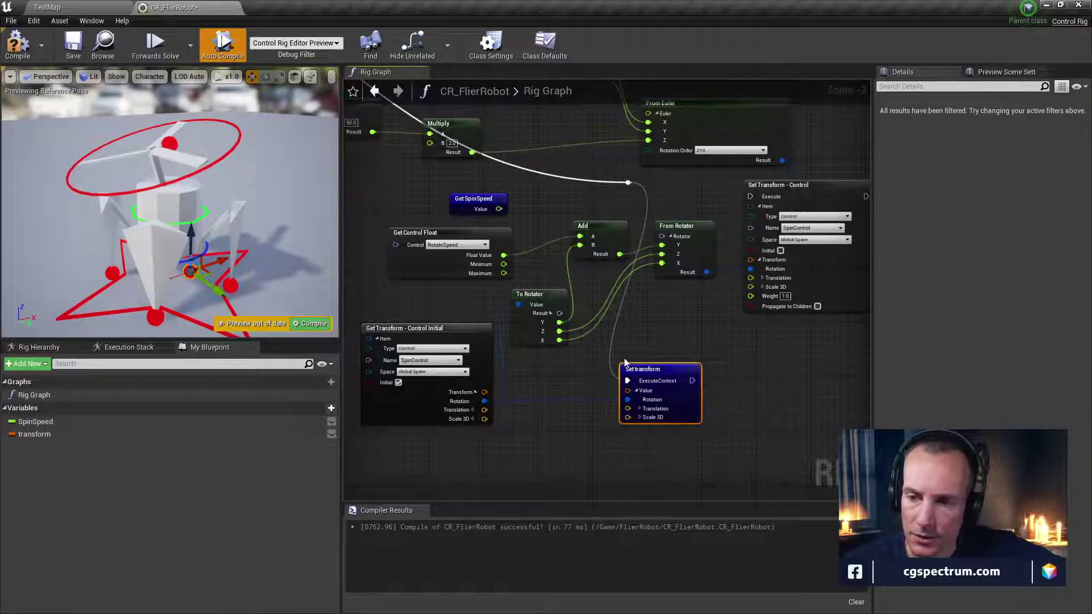
# Move the propeller spin nodes, along with their Sequence and reroute nodes, to an empty area of the rig graph
pyautogui.moveTo(623, 357); pyautogui.dragTo(533, 405, button='right')
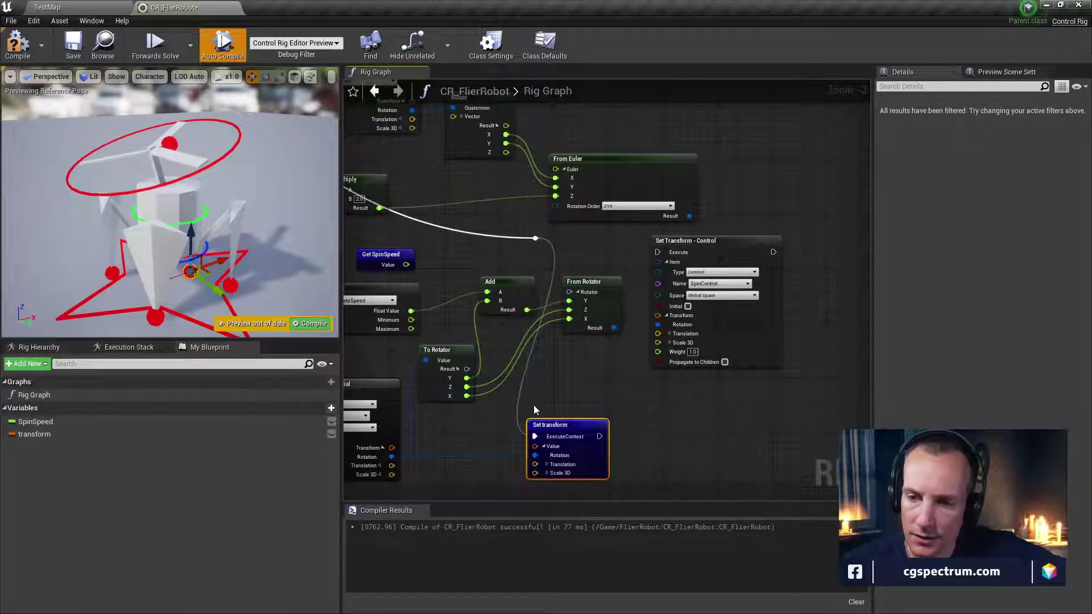
pyautogui.scroll(-6, 534, 405)
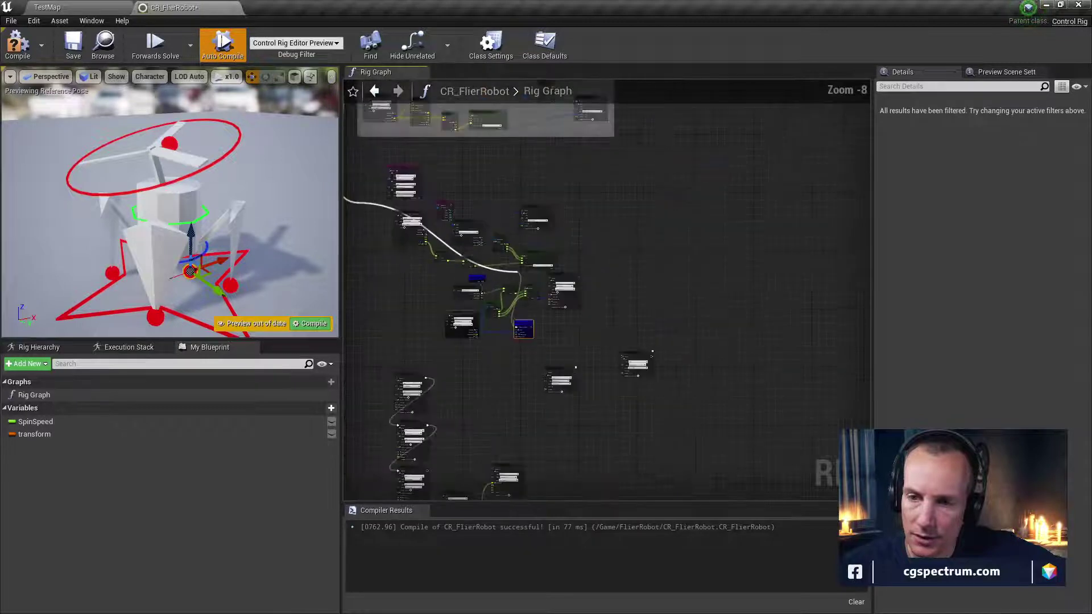
pyautogui.moveTo(450, 233); pyautogui.dragTo(568, 322, button='right')
pyautogui.scroll(4, 624, 406)
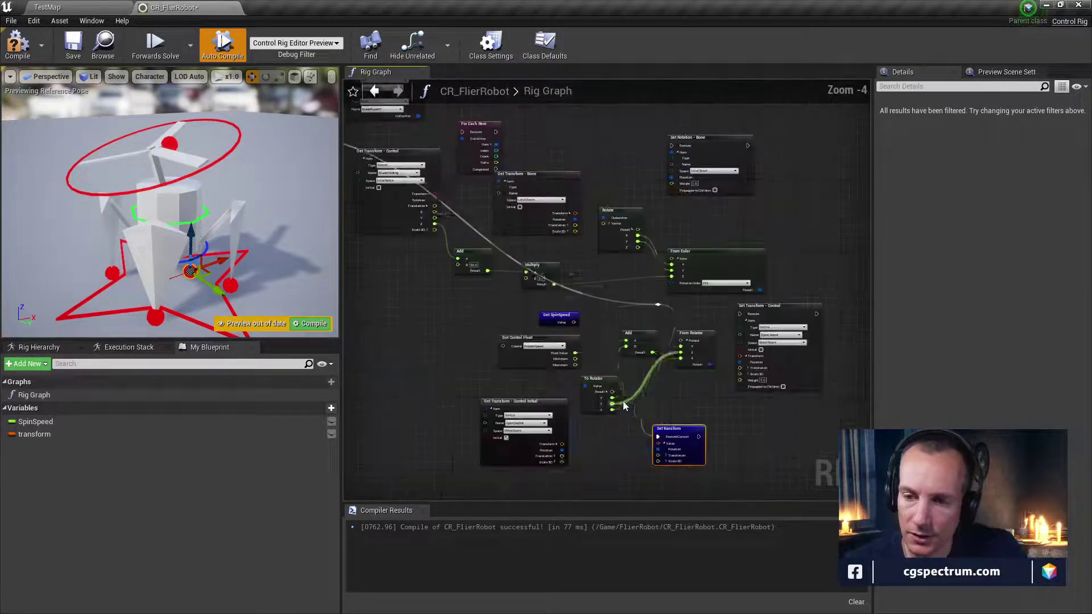
pyautogui.moveTo(531, 471); pyautogui.dragTo(740, 330)
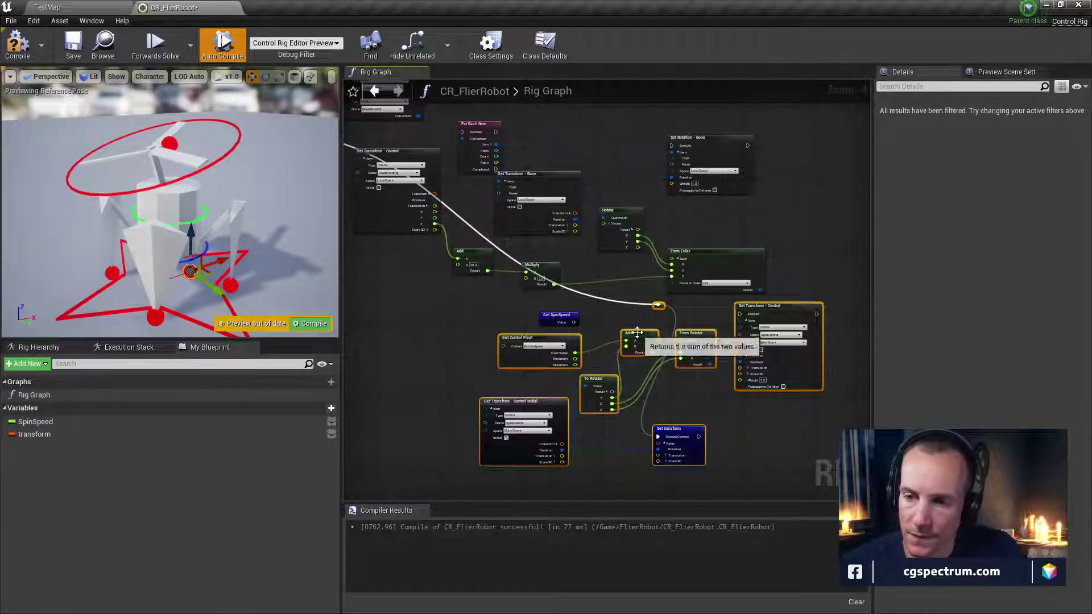
pyautogui.moveTo(666, 333); pyautogui.dragTo(454, 299, button='right')
pyautogui.moveTo(453, 299); pyautogui.dragTo(412, 352)
pyautogui.moveTo(413, 352); pyautogui.dragTo(538, 318, button='right')
pyautogui.moveTo(715, 446); pyautogui.dragTo(748, 461)
pyautogui.moveTo(749, 461); pyautogui.dragTo(755, 488, button='right')
pyautogui.moveTo(754, 488); pyautogui.dragTo(452, 257)
pyautogui.moveTo(630, 135); pyautogui.dragTo(368, 152)
pyautogui.moveTo(595, 126); pyautogui.dragTo(667, 183, button='right')
pyautogui.moveTo(686, 212); pyautogui.dragTo(417, 206)
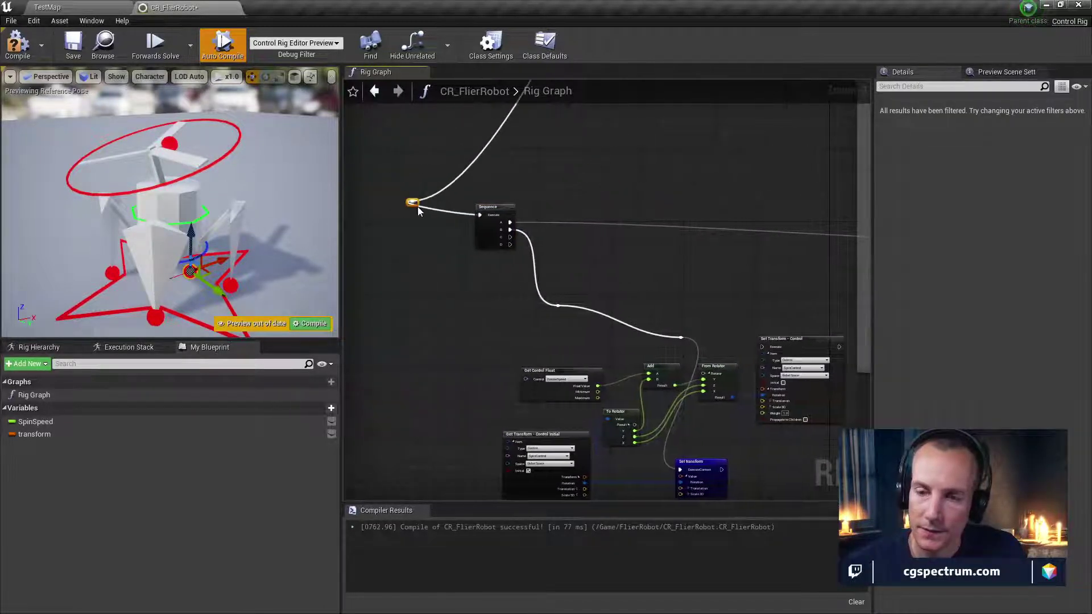
# Connect Sequence output C to the SpinControl Set Transform node's Execute and output B directly to the Set transform variable node
pyautogui.scroll(2, 517, 206)
pyautogui.moveTo(686, 246); pyautogui.dragTo(616, 236, button='right')
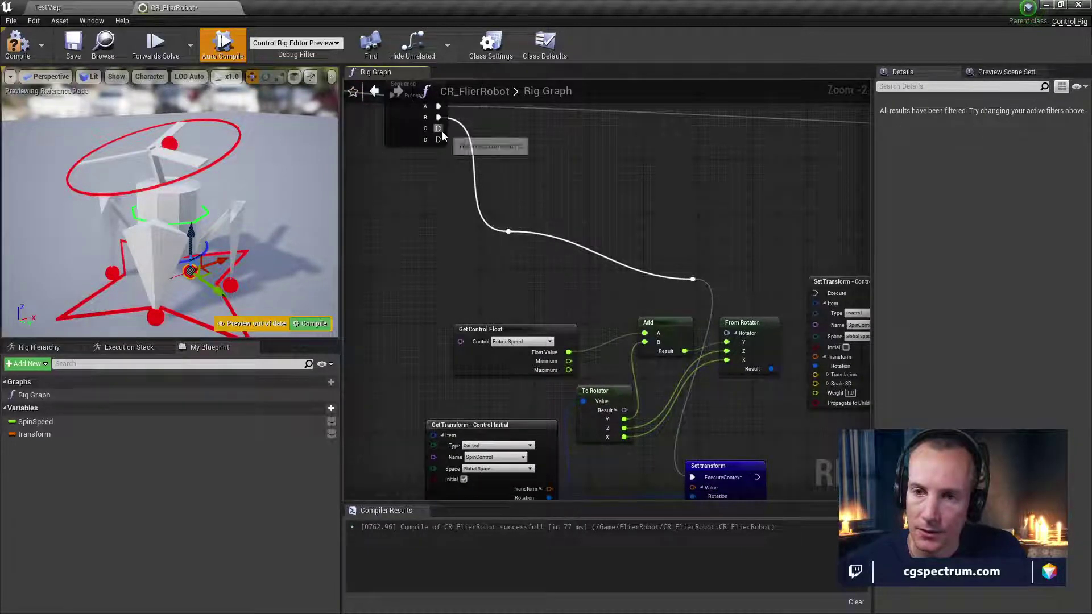
pyautogui.moveTo(438, 128); pyautogui.dragTo(815, 294)
pyautogui.moveTo(590, 227); pyautogui.dragTo(527, 231, button='right')
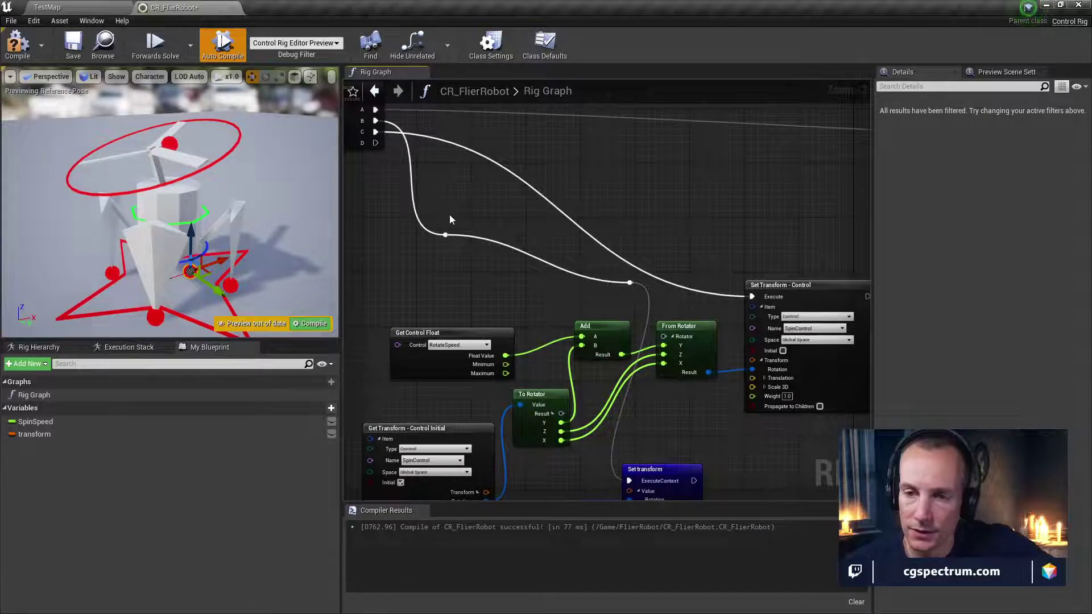
pyautogui.moveTo(378, 122); pyautogui.dragTo(630, 481)
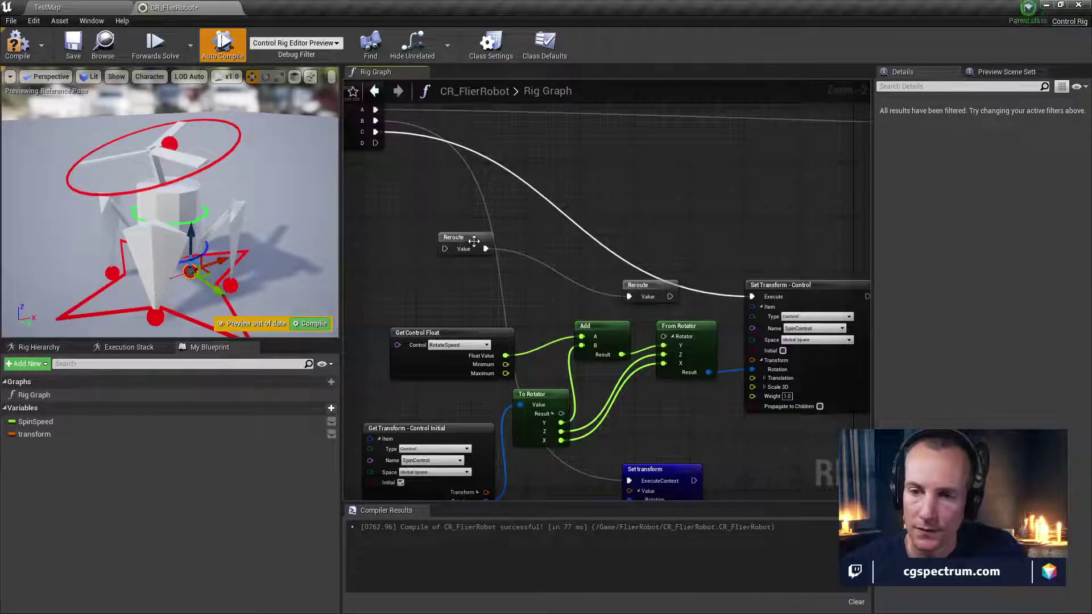
# Delete the two leftover reroute nodes and move the Sequence node down beside the spin nodes
pyautogui.click(474, 240)
pyautogui.press('Delete')
pyautogui.click(637, 285)
pyautogui.press('Delete')
pyautogui.moveTo(596, 288); pyautogui.dragTo(682, 301, button='right')
pyautogui.moveTo(449, 112); pyautogui.dragTo(401, 263)
pyautogui.moveTo(507, 323); pyautogui.dragTo(444, 229, button='right')
pyautogui.scroll(2, 611, 370)
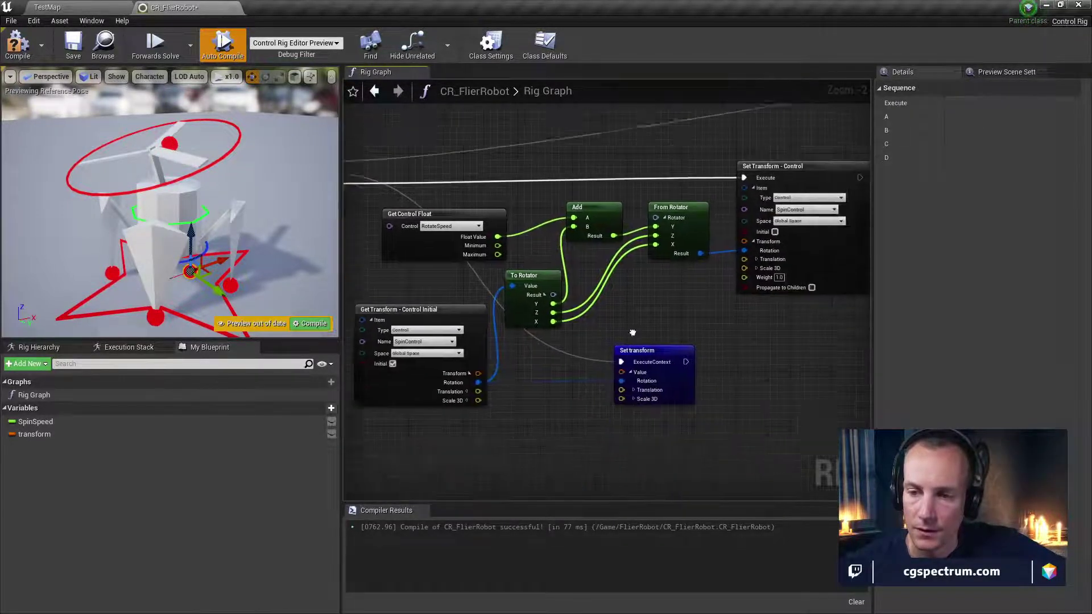
# Shift the RotateSpeed Get Control Float node up beside the Add node and delete the To Rotator node
pyautogui.moveTo(657, 240); pyautogui.dragTo(800, 382, button='right')
pyautogui.click(495, 306)
pyautogui.click(563, 262)
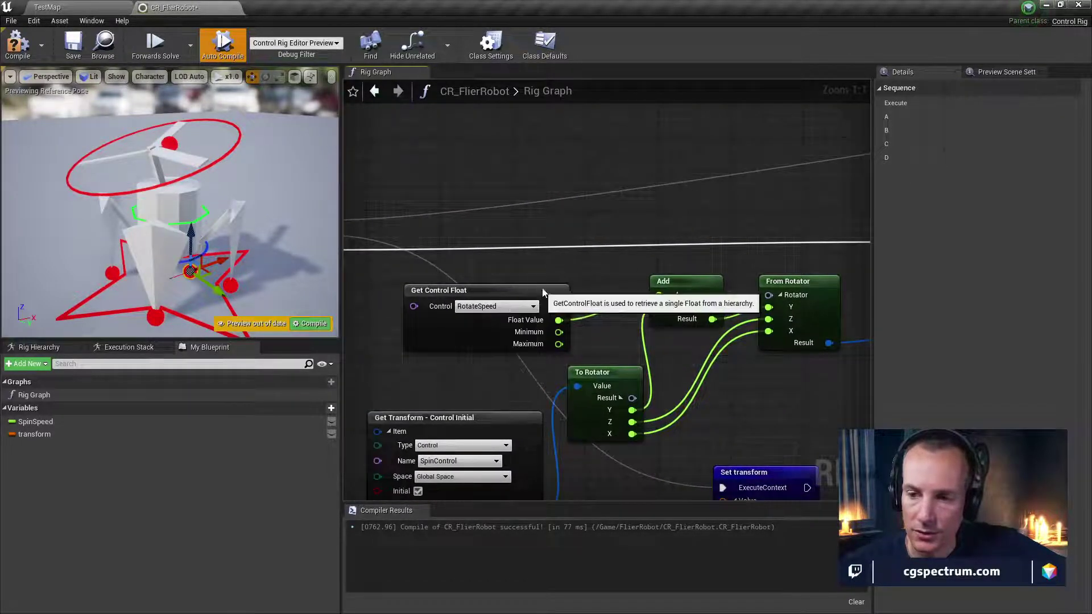
pyautogui.moveTo(546, 295); pyautogui.dragTo(581, 251)
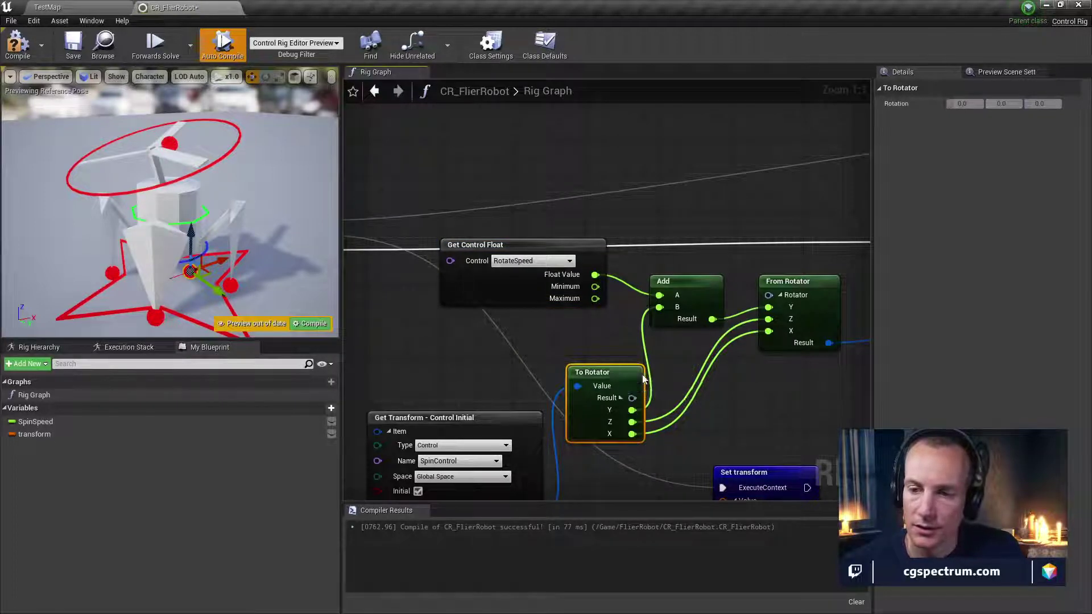
pyautogui.press('Delete')
pyautogui.moveTo(723, 384); pyautogui.dragTo(683, 371, button='right')
pyautogui.scroll(-1, 683, 370)
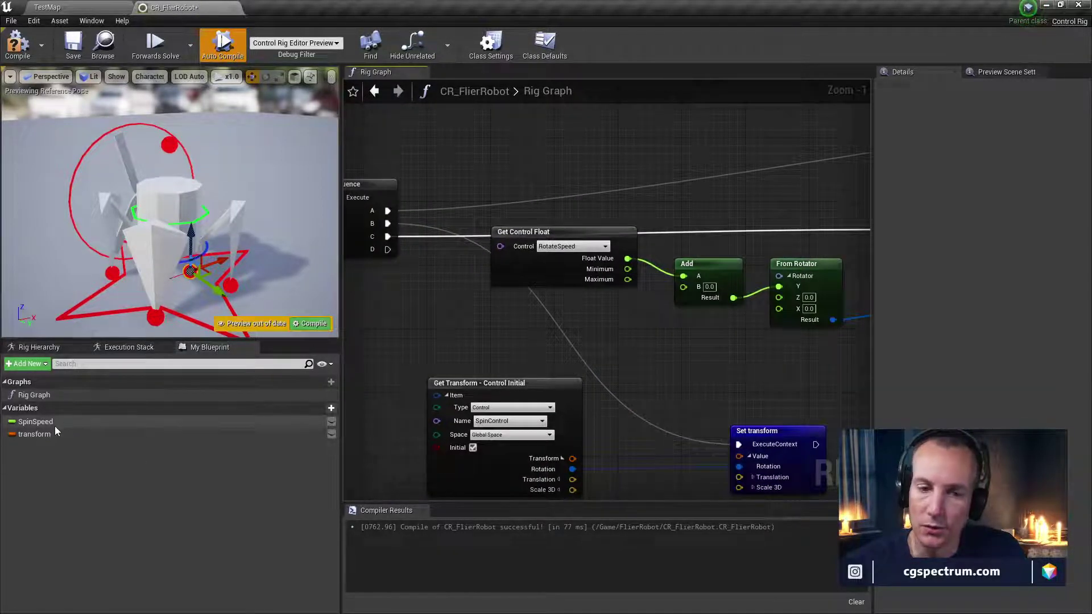
# Add a Get node for the transform variable below Get Control Float and expand its Value into rotation, translation and scale
pyautogui.moveTo(54, 433); pyautogui.dragTo(347, 365)
pyautogui.moveTo(568, 311); pyautogui.dragTo(569, 313)
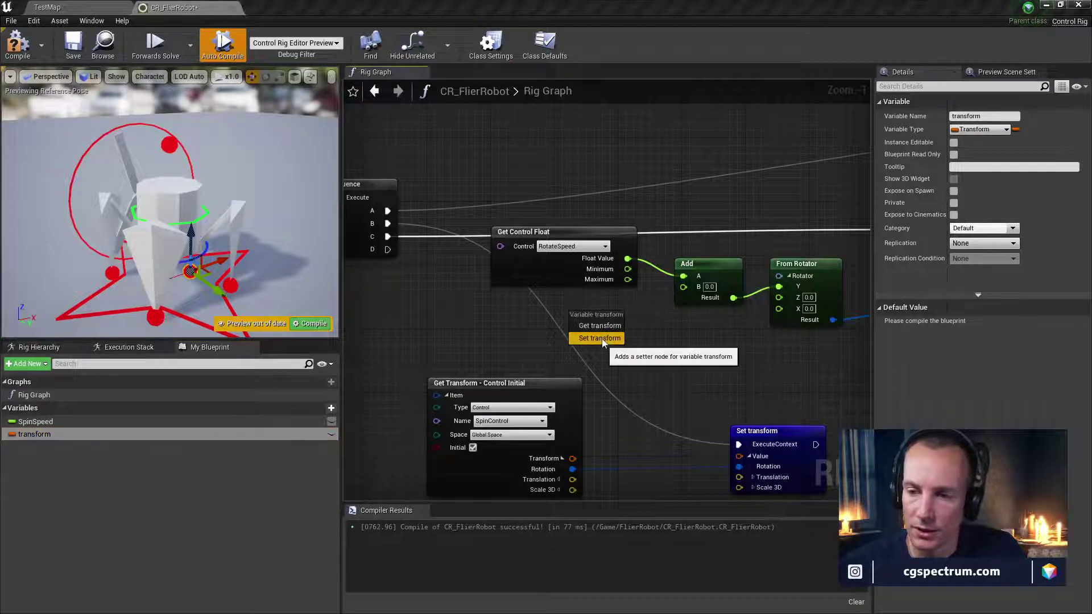
pyautogui.click(600, 325)
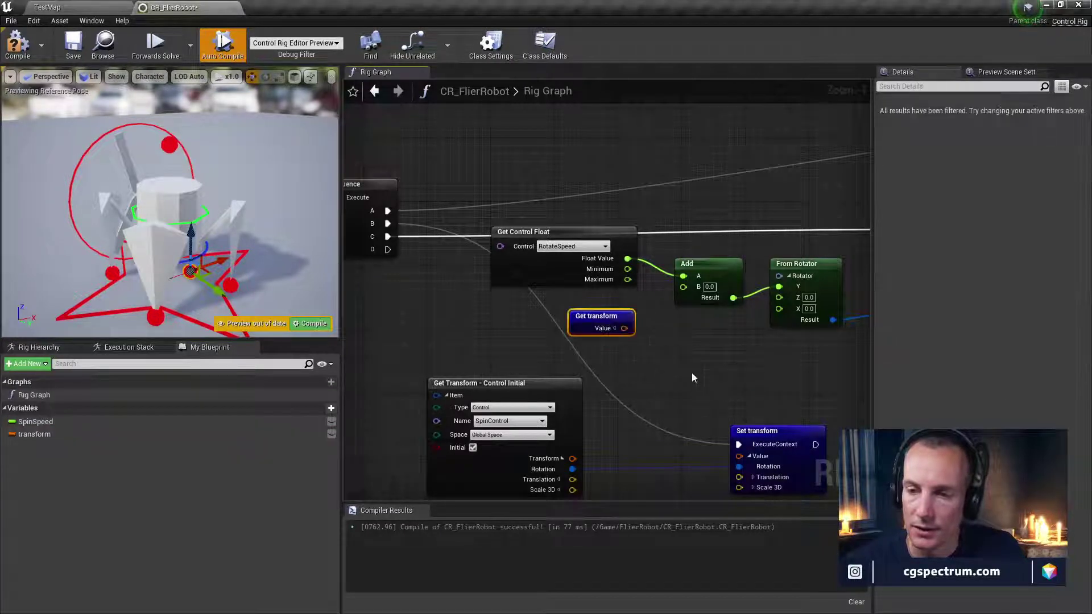
pyautogui.click(615, 328)
pyautogui.moveTo(620, 338); pyautogui.dragTo(598, 342)
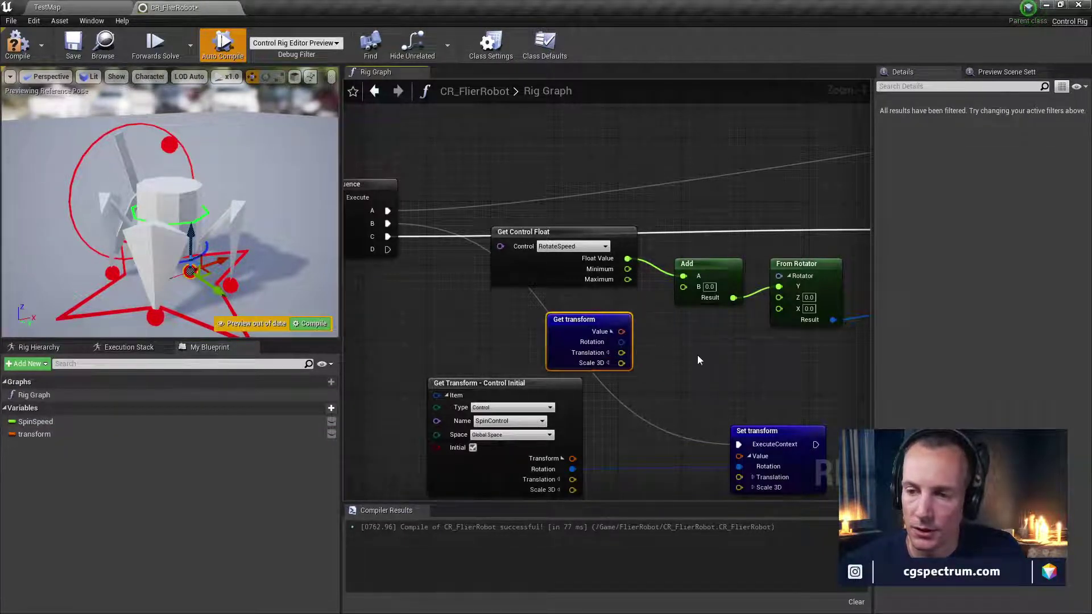
# Add a To Rotator node from the Get transform Rotation output and connect its Y result to the Add node's B input
pyautogui.moveTo(699, 360); pyautogui.dragTo(596, 374, button='right')
pyautogui.moveTo(570, 355); pyautogui.dragTo(600, 356)
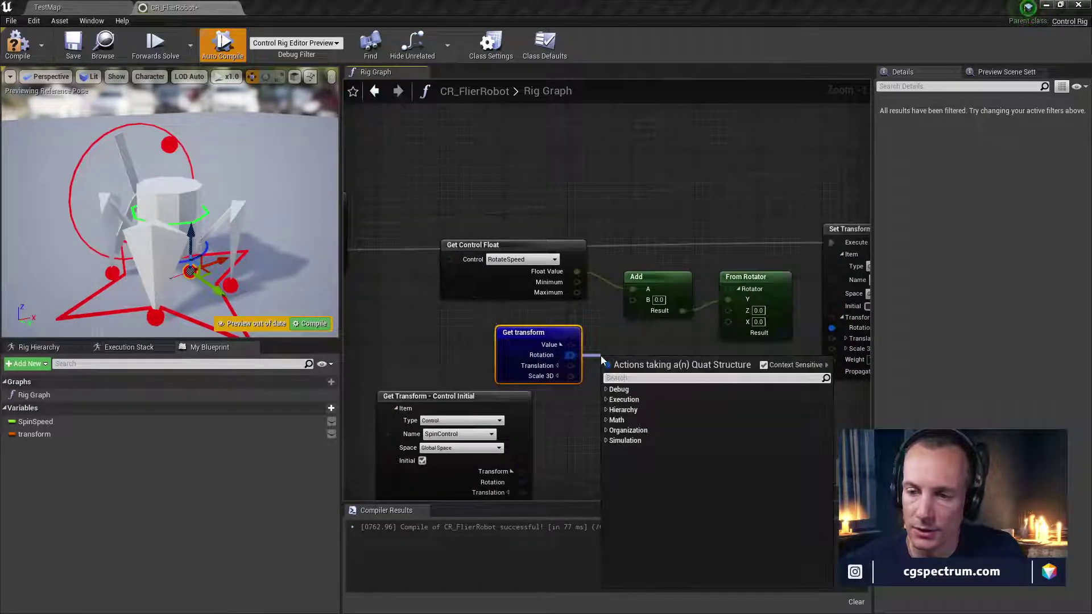
pyautogui.write('rot')
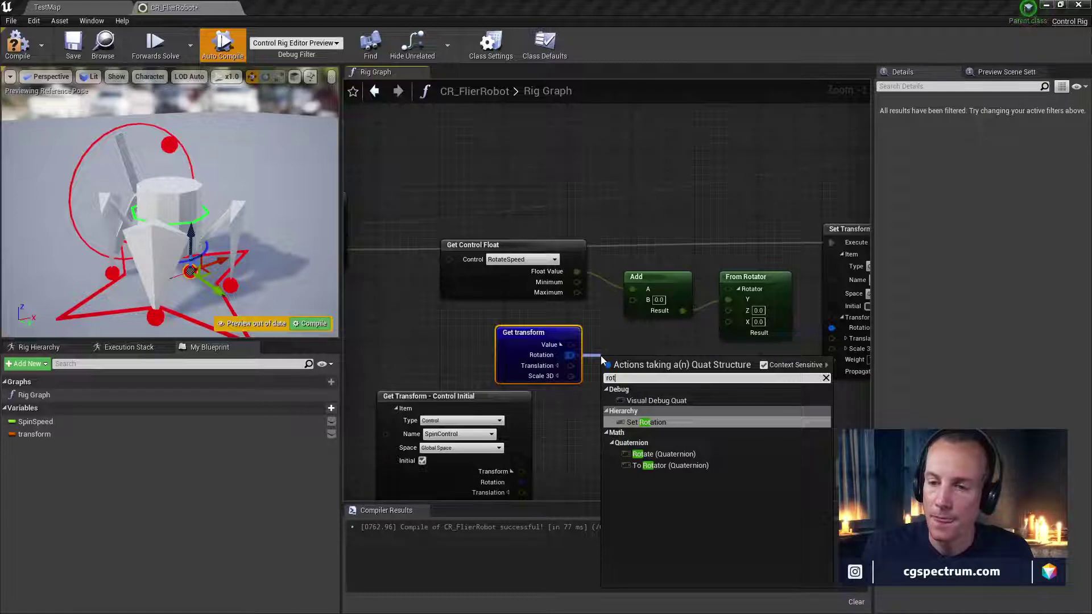
pyautogui.press('Down')
pyautogui.press('Down')
pyautogui.press('Return')
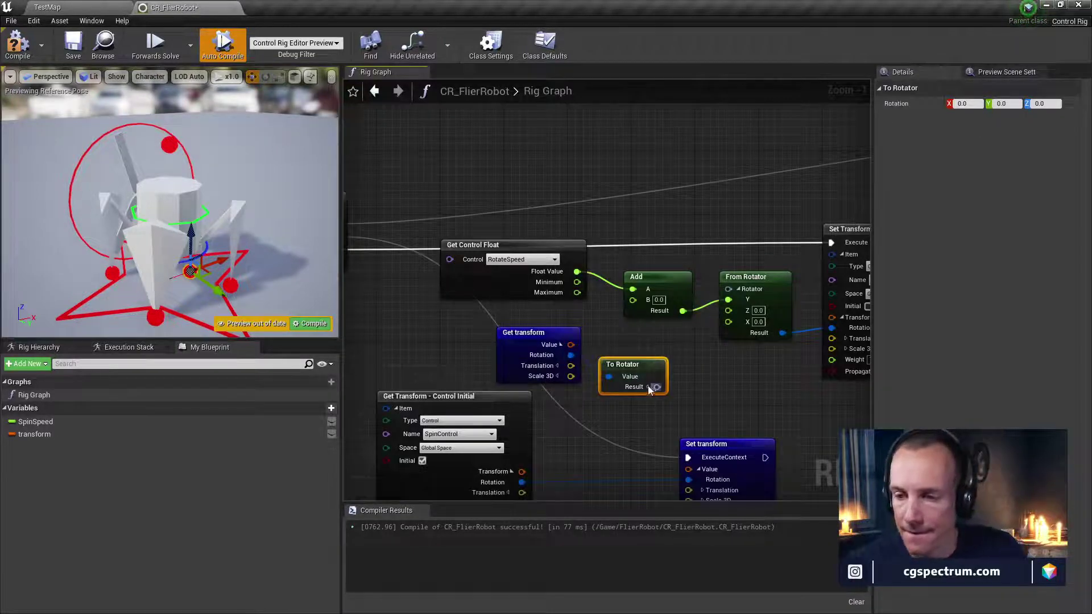
pyautogui.moveTo(668, 396); pyautogui.dragTo(633, 300)
pyautogui.moveTo(709, 349); pyautogui.dragTo(626, 329, button='right')
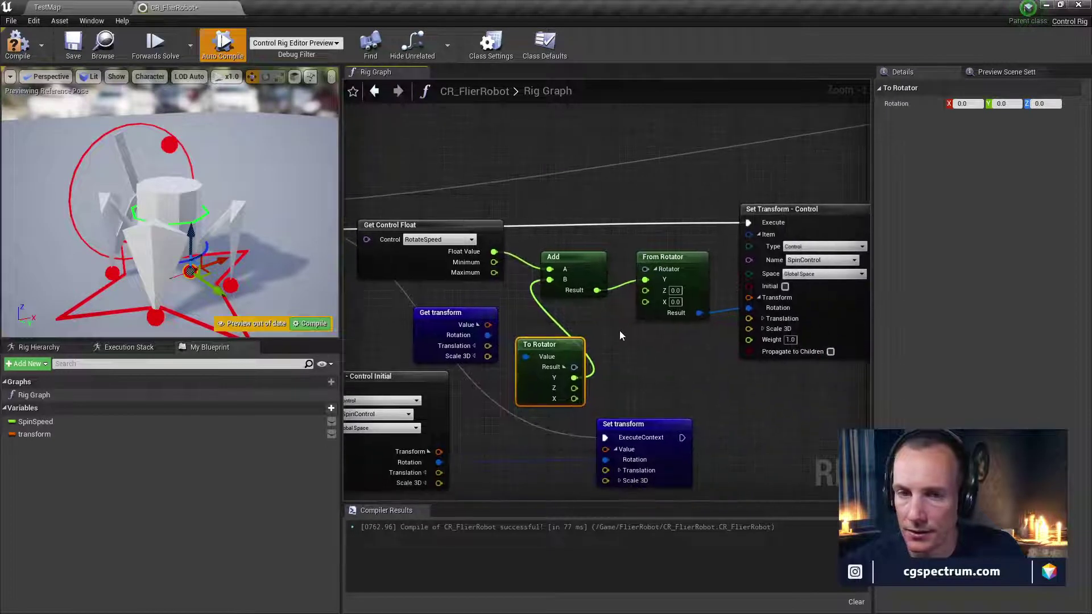
# Compile the rig, turn off Initial on the SpinControl Get Transform node, and compile again
pyautogui.click(17, 43)
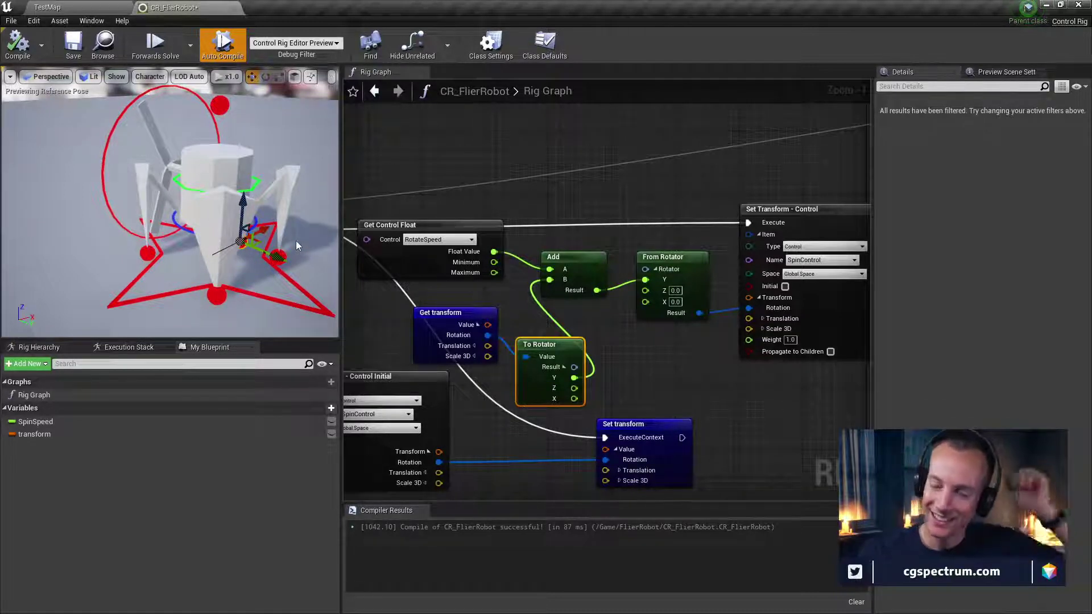
pyautogui.moveTo(354, 443); pyautogui.dragTo(446, 383, button='right')
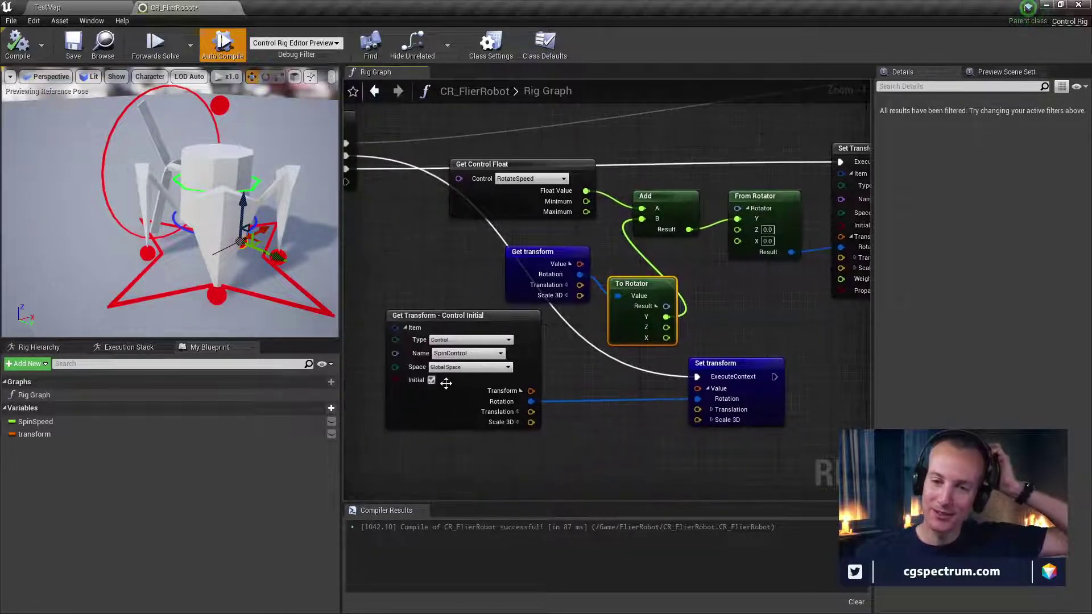
pyautogui.click(431, 380)
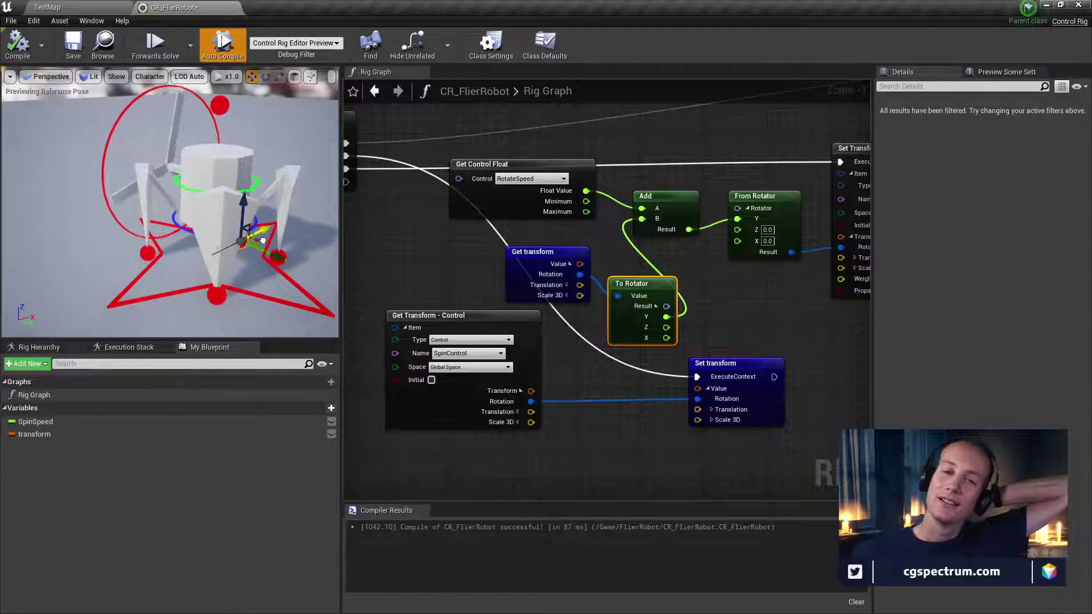
pyautogui.click(18, 42)
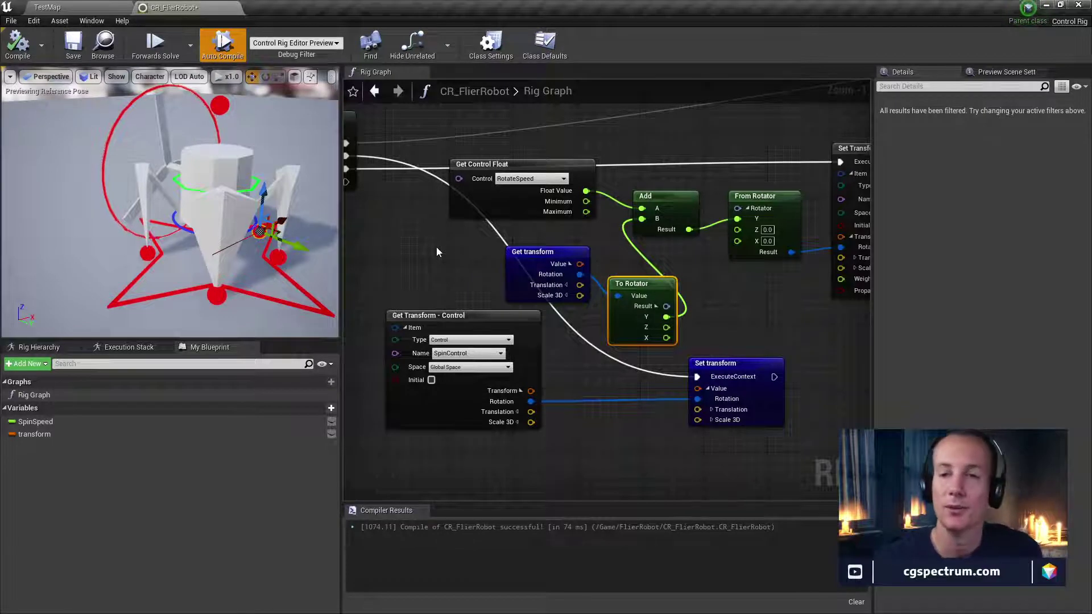
pyautogui.moveTo(436, 247); pyautogui.dragTo(485, 281, button='right')
pyautogui.scroll(-6, 745, 218)
pyautogui.scroll(5, 745, 218)
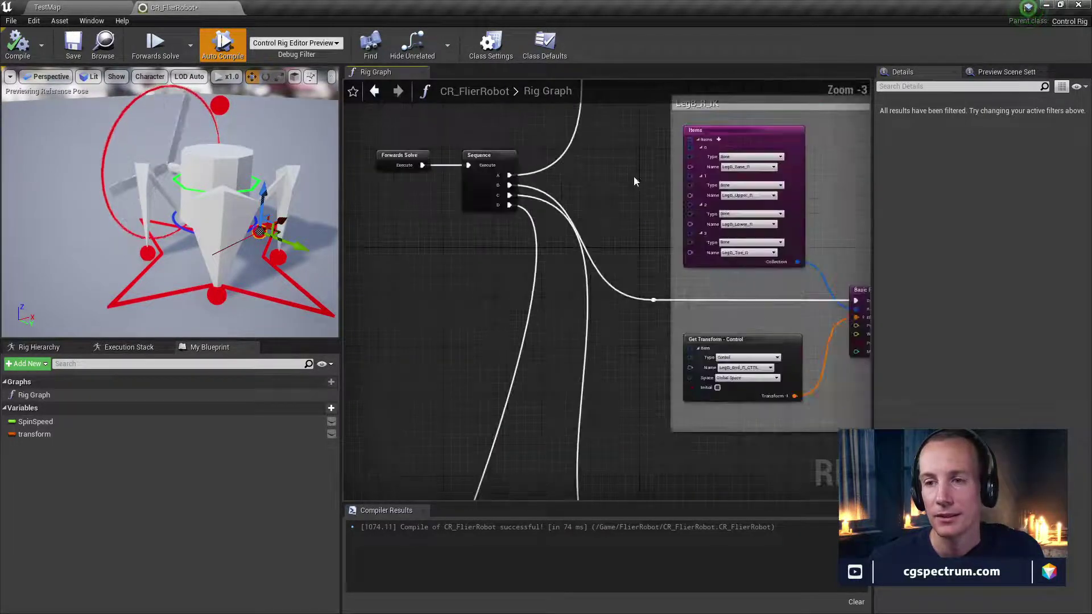
pyautogui.scroll(2, 472, 256)
pyautogui.scroll(-3, 512, 217)
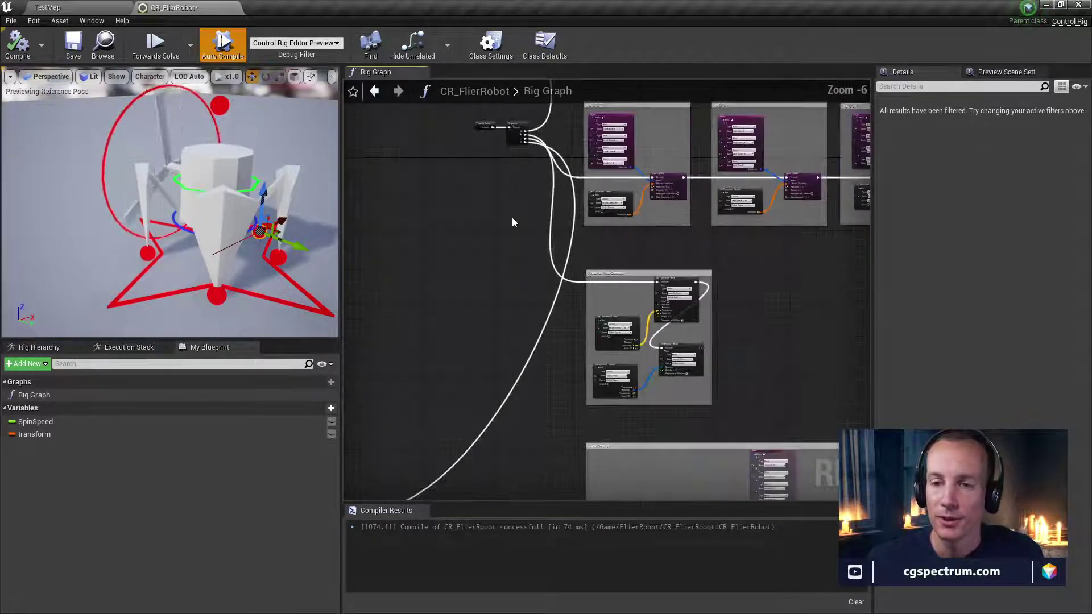
# Move the Set transform node and the SpinControl Get Transform node lower, clear of the rotation-adding nodes
pyautogui.scroll(3, 524, 347)
pyautogui.moveTo(541, 340); pyautogui.dragTo(647, 362, button='right')
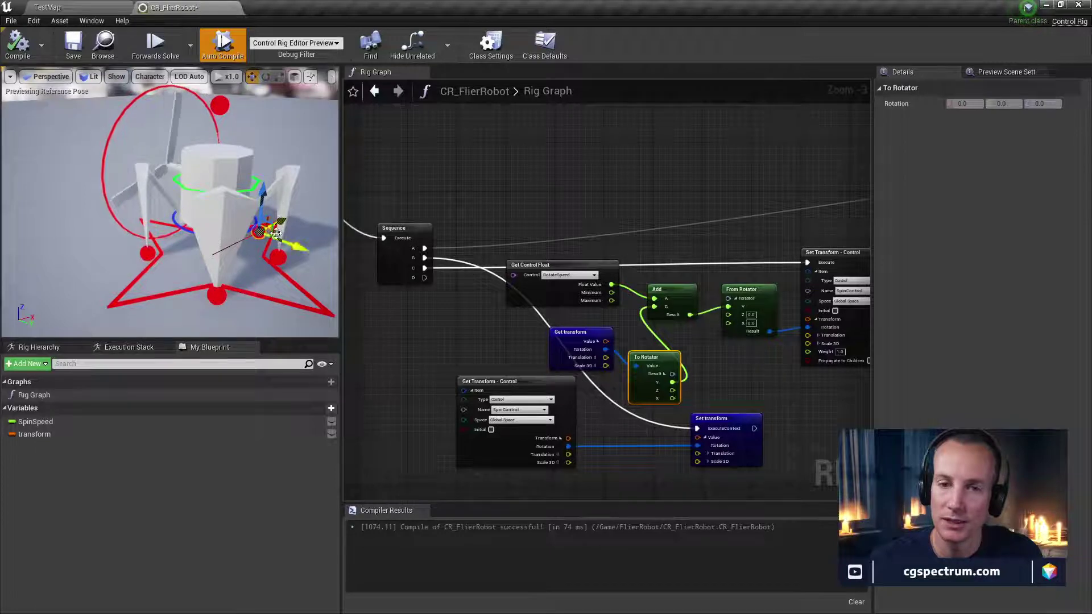
pyautogui.moveTo(410, 373); pyautogui.dragTo(453, 328, button='right')
pyautogui.moveTo(529, 305); pyautogui.dragTo(459, 320, button='right')
pyautogui.scroll(2, 458, 319)
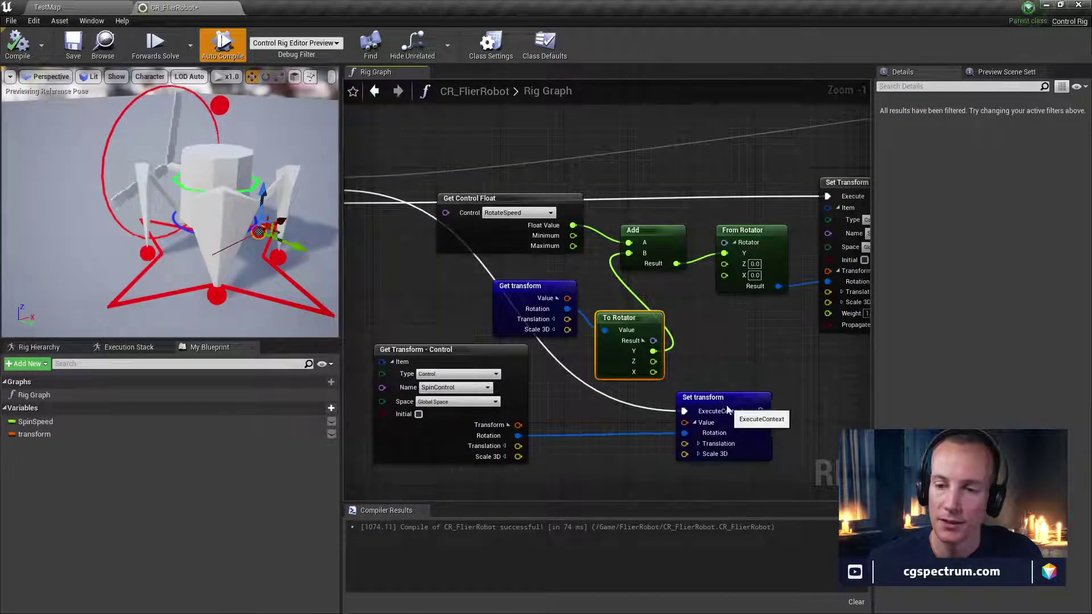
pyautogui.moveTo(708, 418); pyautogui.dragTo(716, 490)
pyautogui.moveTo(464, 363); pyautogui.dragTo(517, 285, button='right')
pyautogui.moveTo(517, 286); pyautogui.dragTo(558, 405)
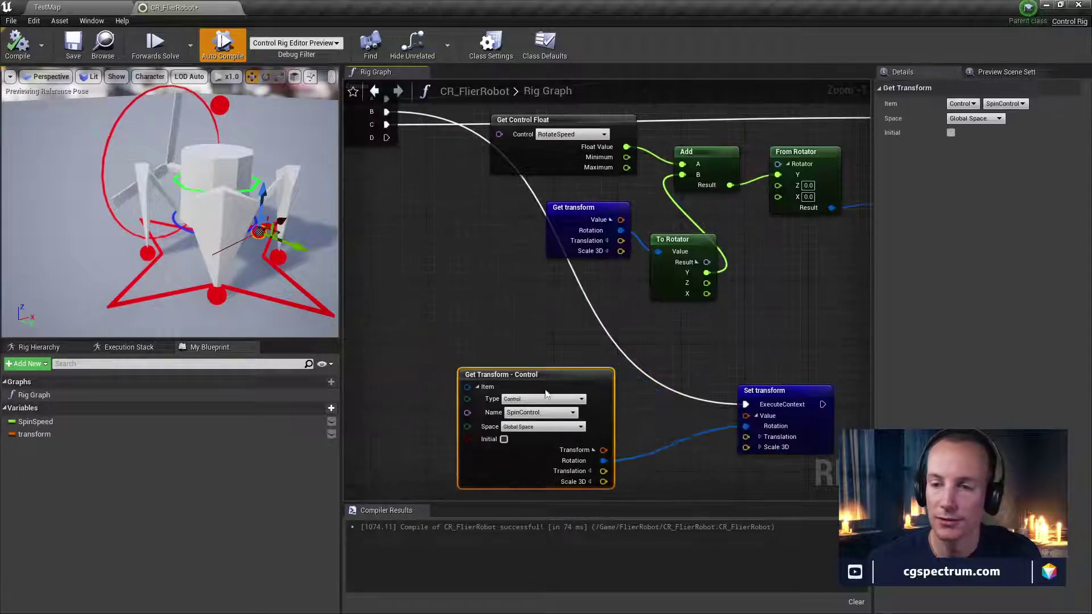
# Move the Get transform node away from Add and place To Rotator between the two, below Get Control Float
pyautogui.moveTo(569, 285); pyautogui.dragTo(542, 382, button='right')
pyautogui.moveTo(597, 309); pyautogui.dragTo(486, 324)
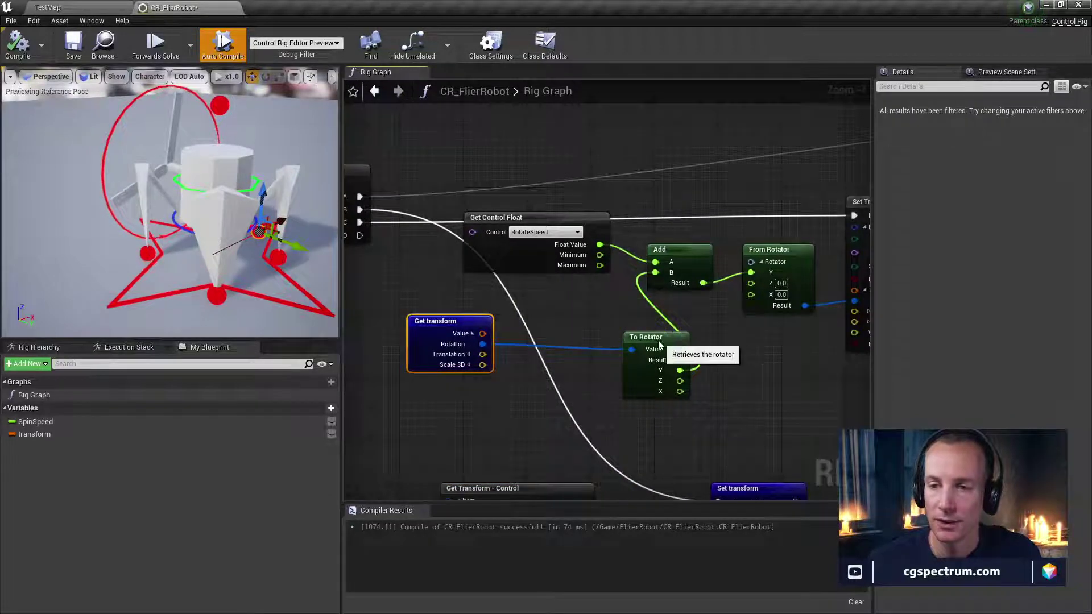
pyautogui.moveTo(659, 339); pyautogui.dragTo(572, 307)
# Compile the rig and save it, checking out the CR_FlierRobot asset
pyautogui.click(17, 45)
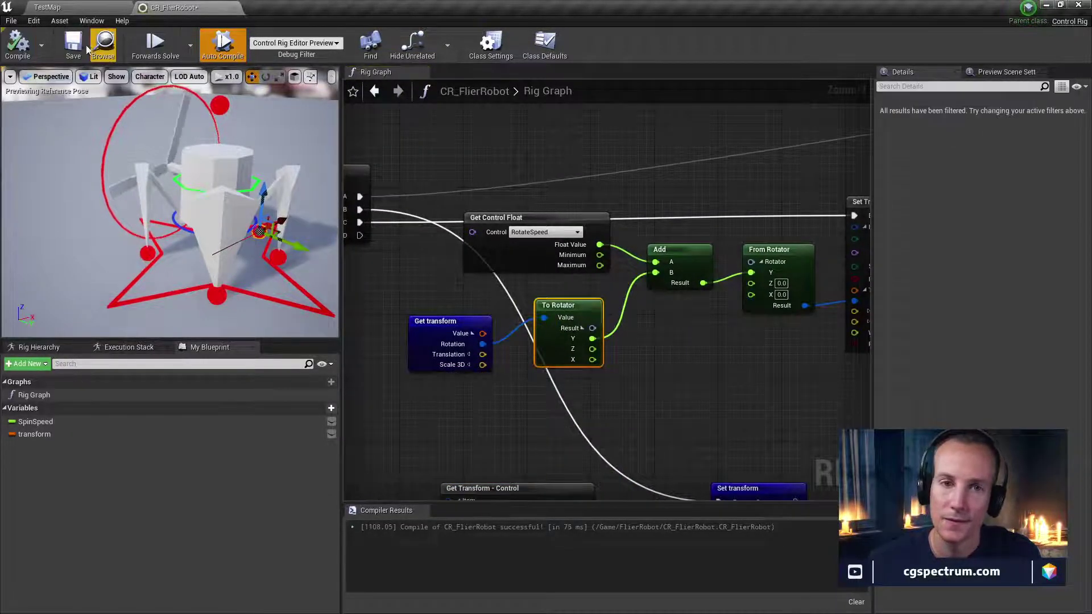
pyautogui.click(73, 46)
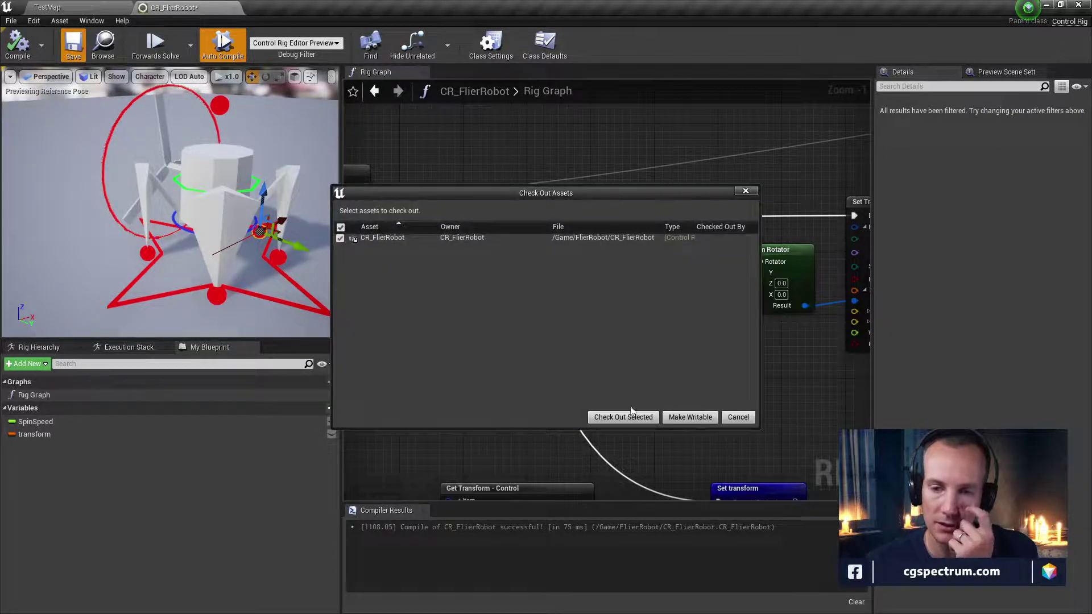
pyautogui.click(630, 416)
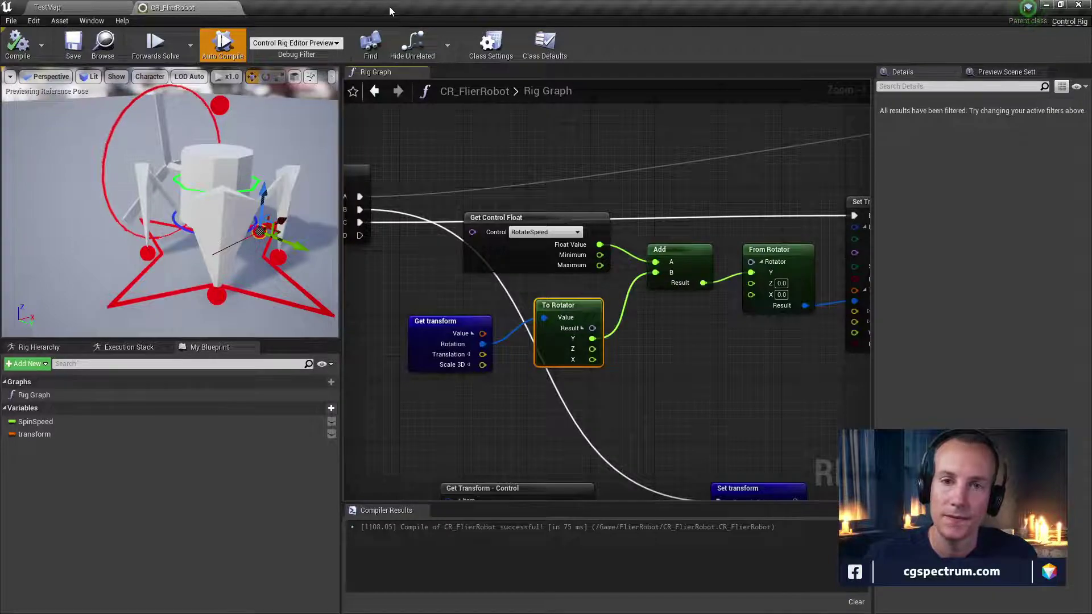
# Shrink the editor window, switch to TestMap, and place CR_FlierRobot from the FlierRobot folder in the level beside the existing robot
pyautogui.moveTo(390, 12); pyautogui.dragTo(437, 102)
pyautogui.click(254, 108)
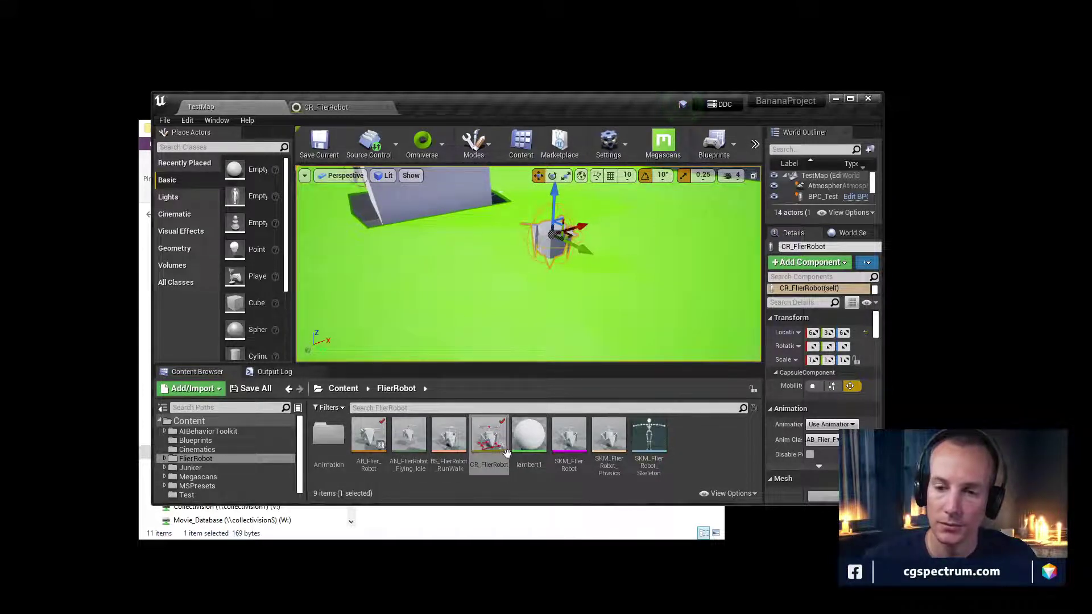
pyautogui.moveTo(507, 453); pyautogui.dragTo(464, 302)
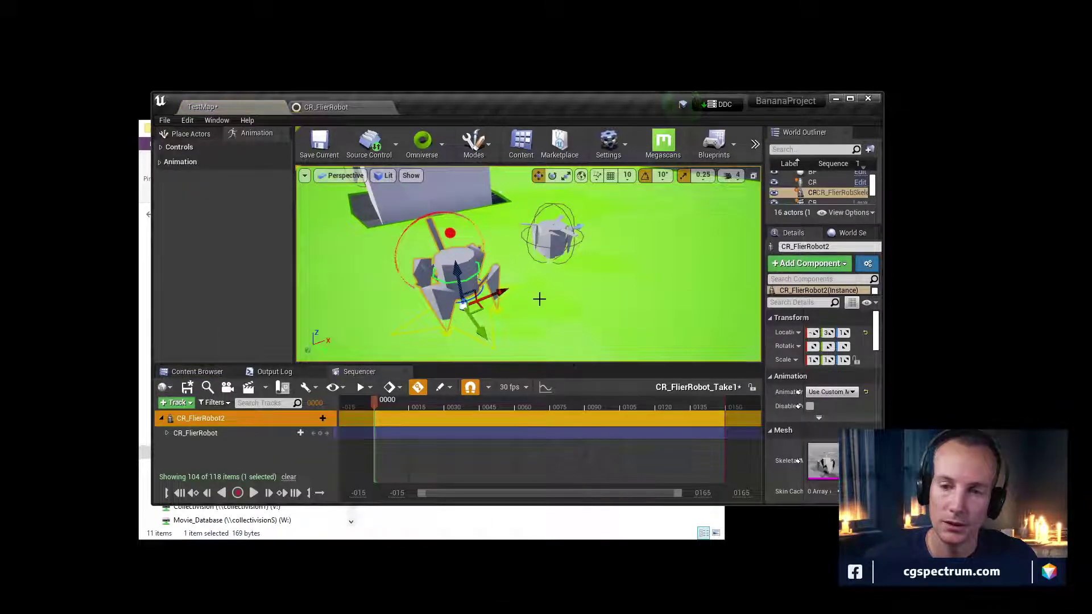
pyautogui.moveTo(539, 299); pyautogui.dragTo(497, 301, button='right')
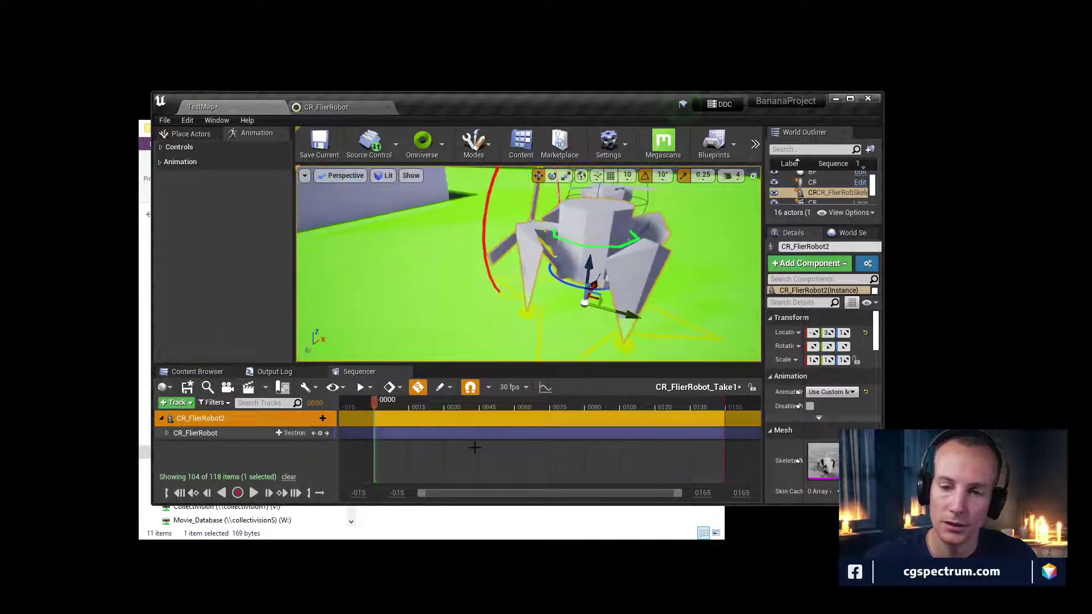
# Play the new robot's sequence twice to check the propeller's motion, pausing the second run at frame 83
pyautogui.click(253, 493)
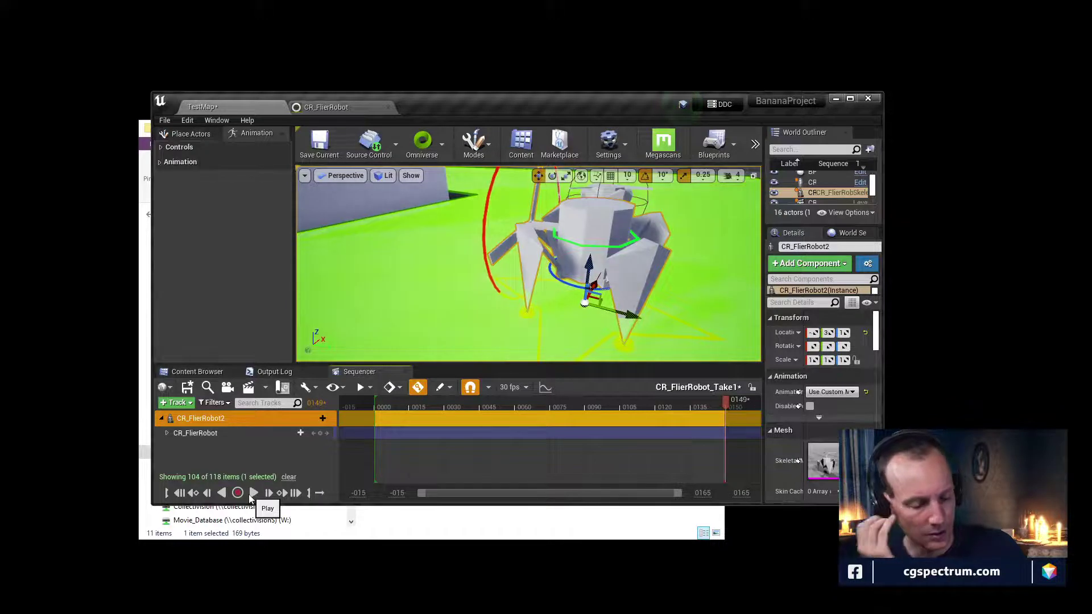
pyautogui.click(249, 496)
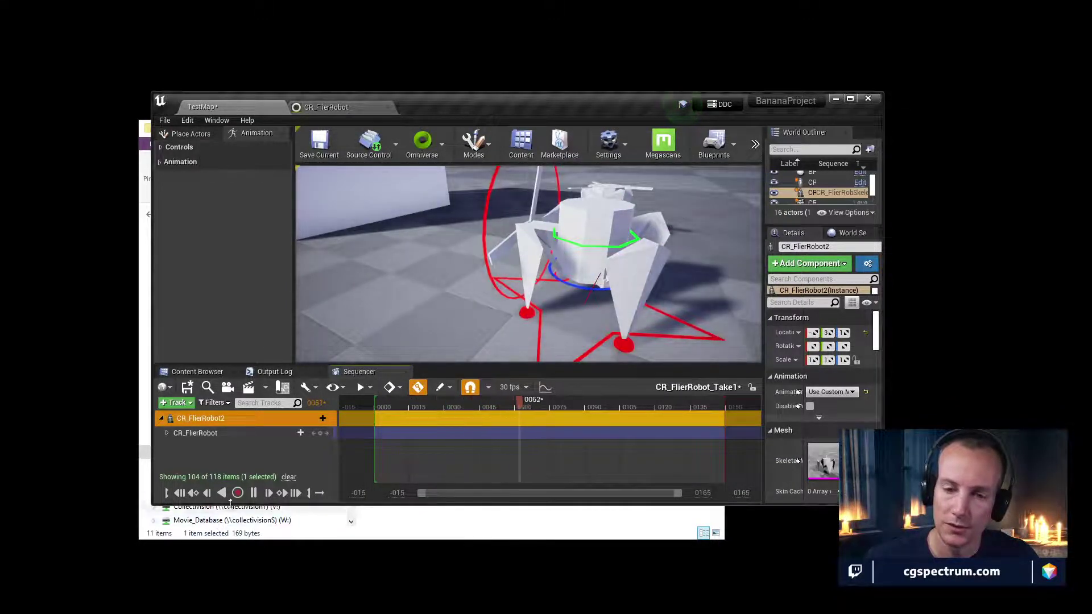
pyautogui.click(254, 492)
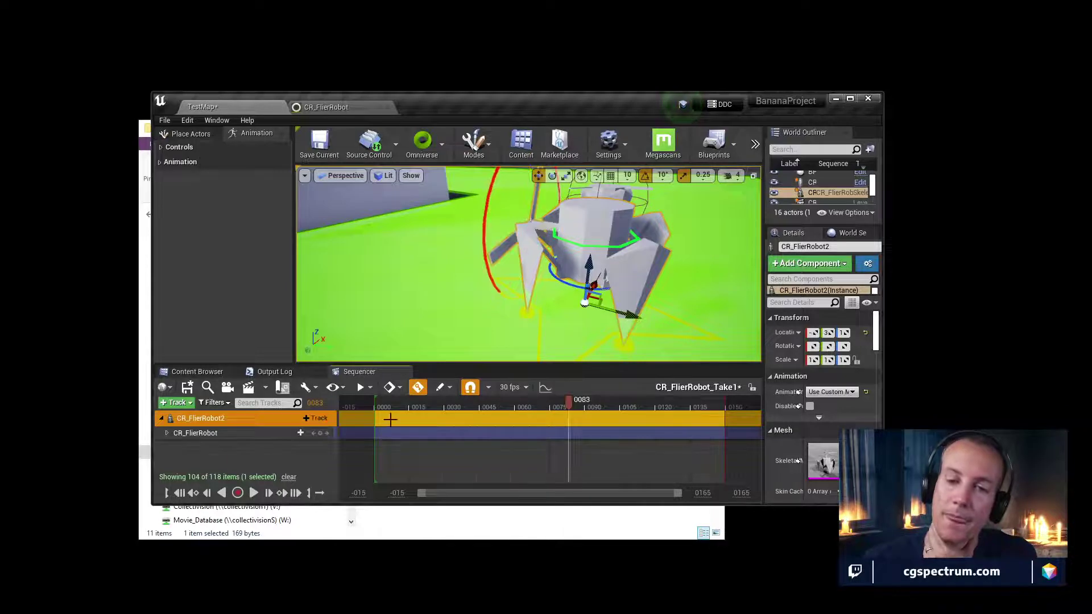
# Expand the CR_FlierRobot track in an enlarged Sequencer, expand RotateSpeed, and add a key on its channel at frame 83
pyautogui.click(167, 433)
pyautogui.scroll(-1, 182, 444)
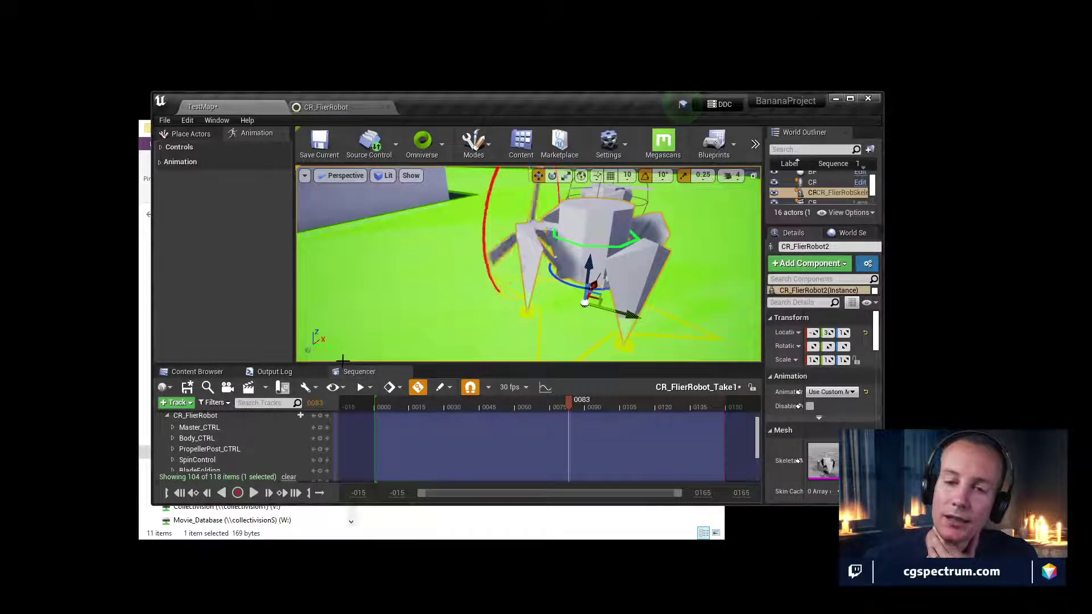
pyautogui.moveTo(342, 364); pyautogui.dragTo(340, 275)
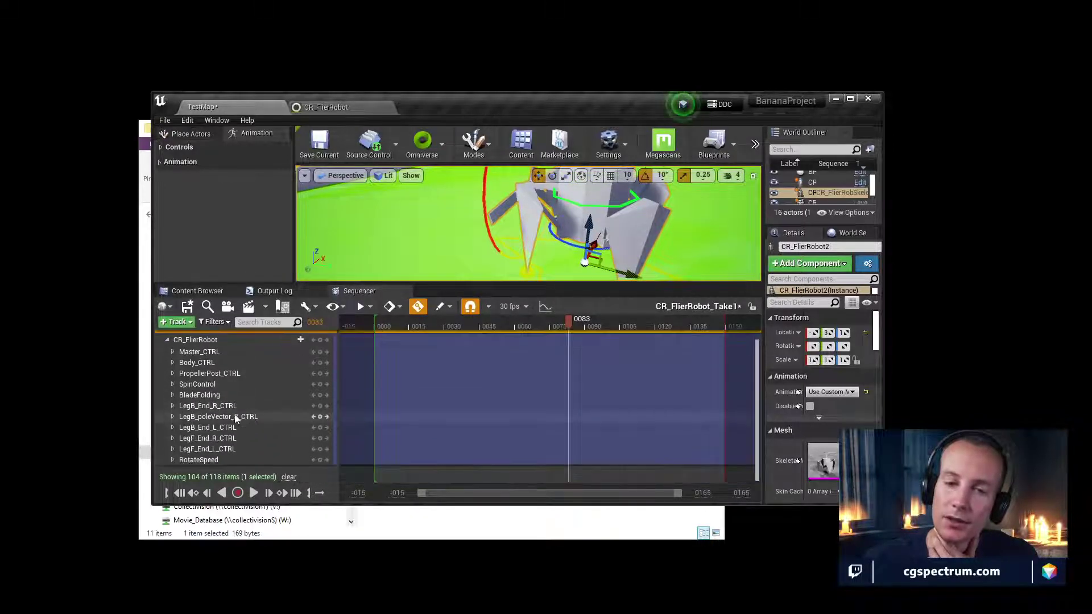
pyautogui.click(210, 458)
pyautogui.click(172, 460)
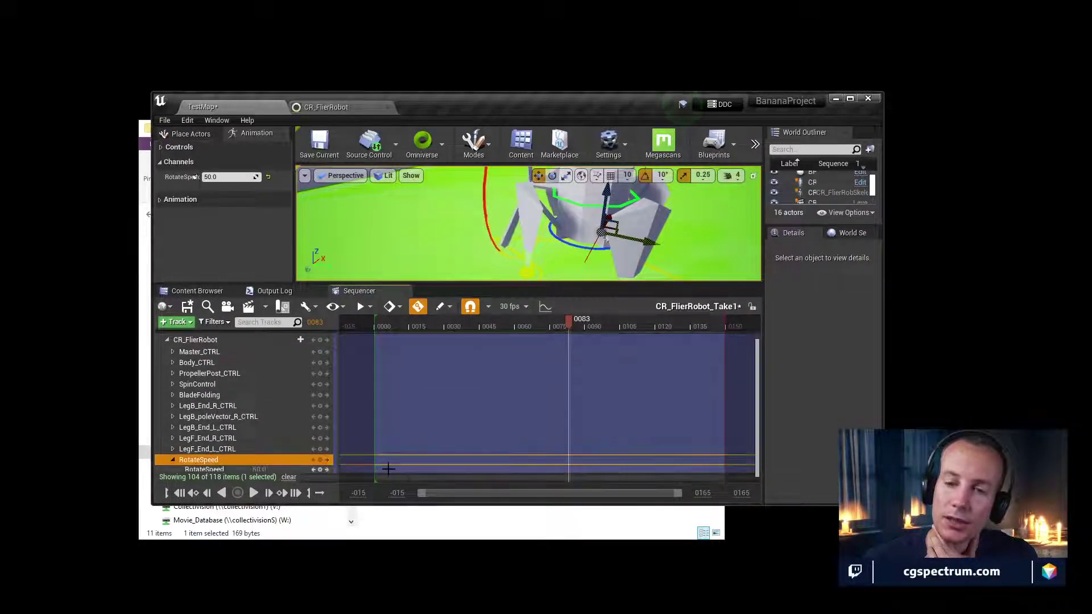
pyautogui.scroll(-1, 245, 459)
pyautogui.click(320, 461)
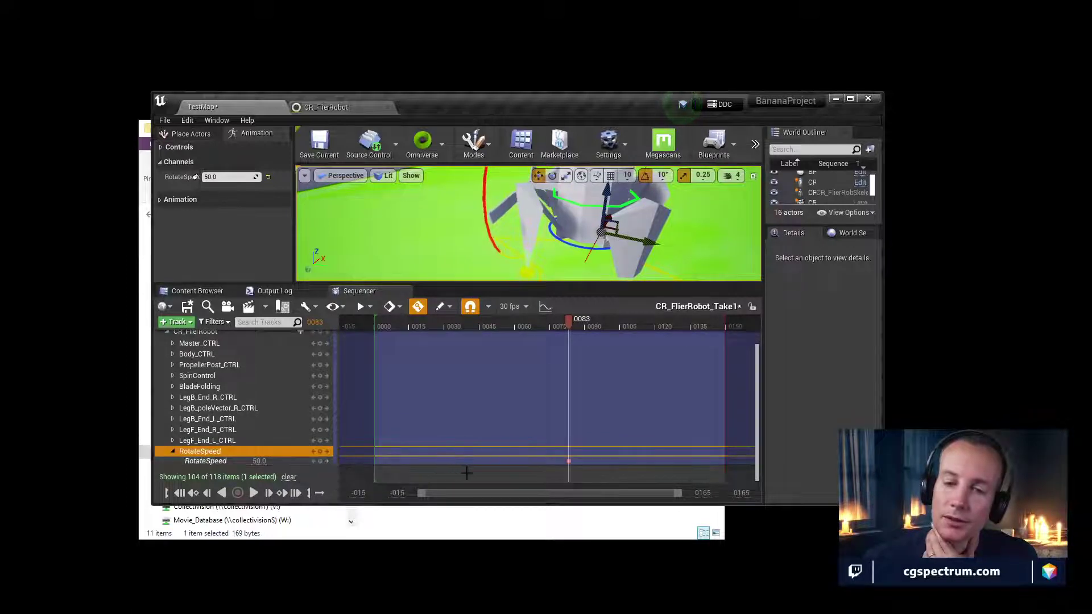
# Key RotateSpeed at 0.0 on frame 44 and scrub just past it to check the propeller
pyautogui.moveTo(570, 323); pyautogui.dragTo(615, 320)
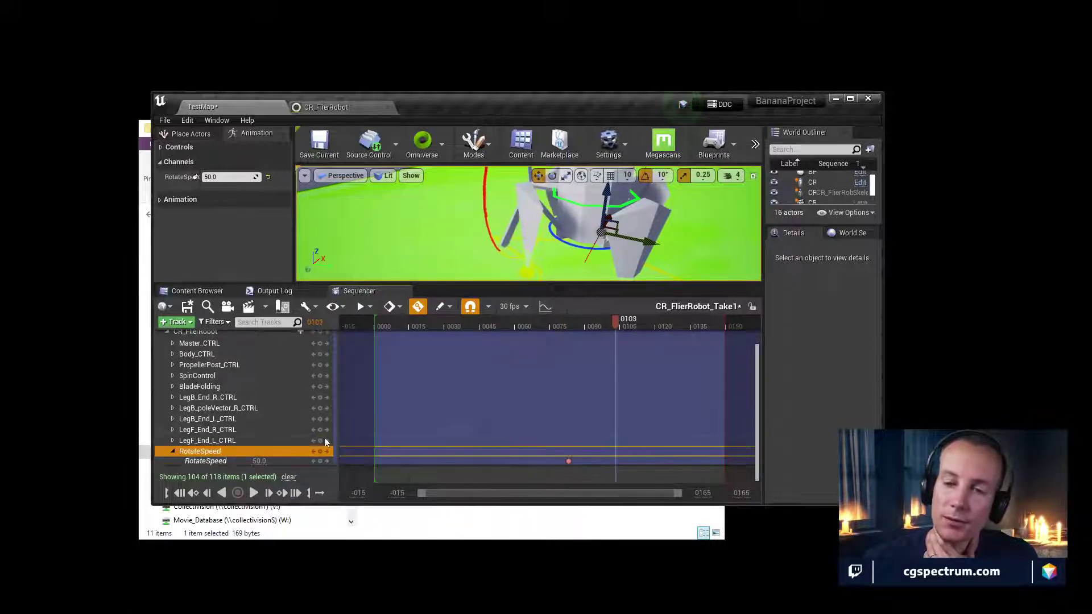
pyautogui.click(476, 324)
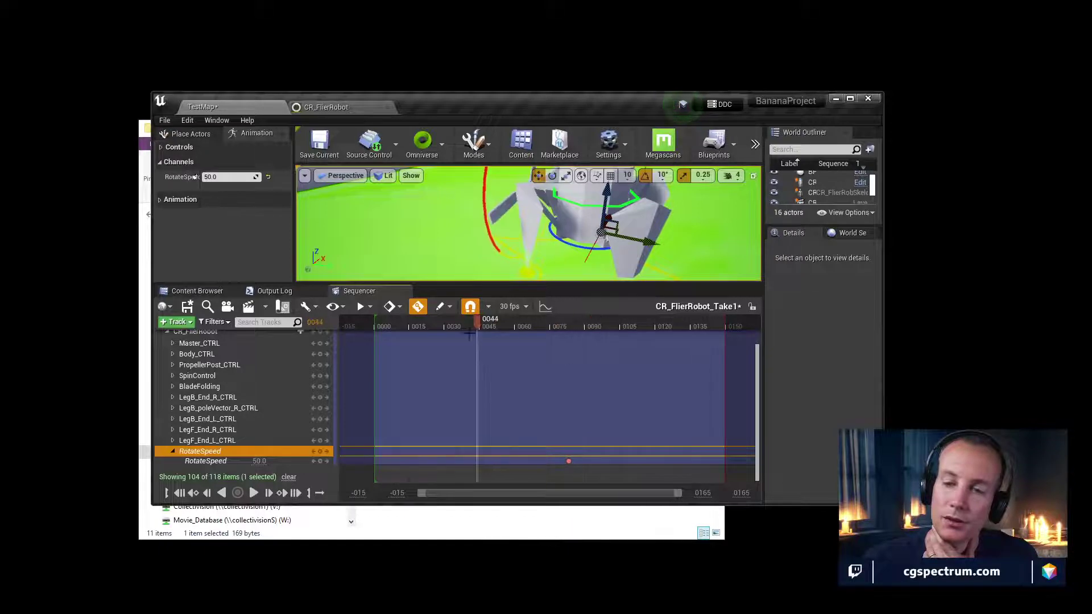
pyautogui.moveTo(227, 177); pyautogui.dragTo(197, 177)
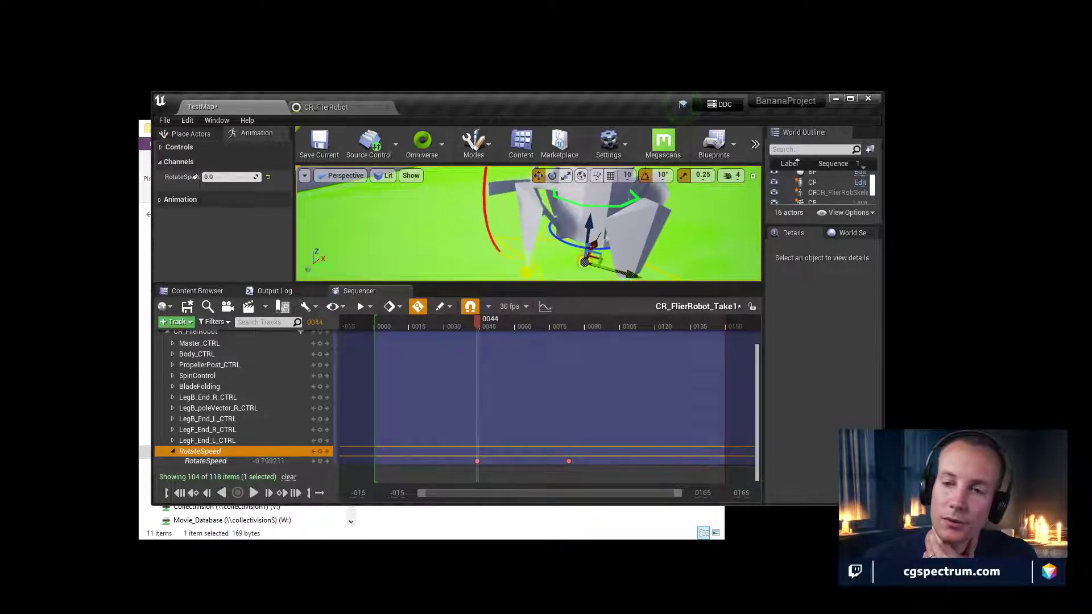
pyautogui.click(320, 461)
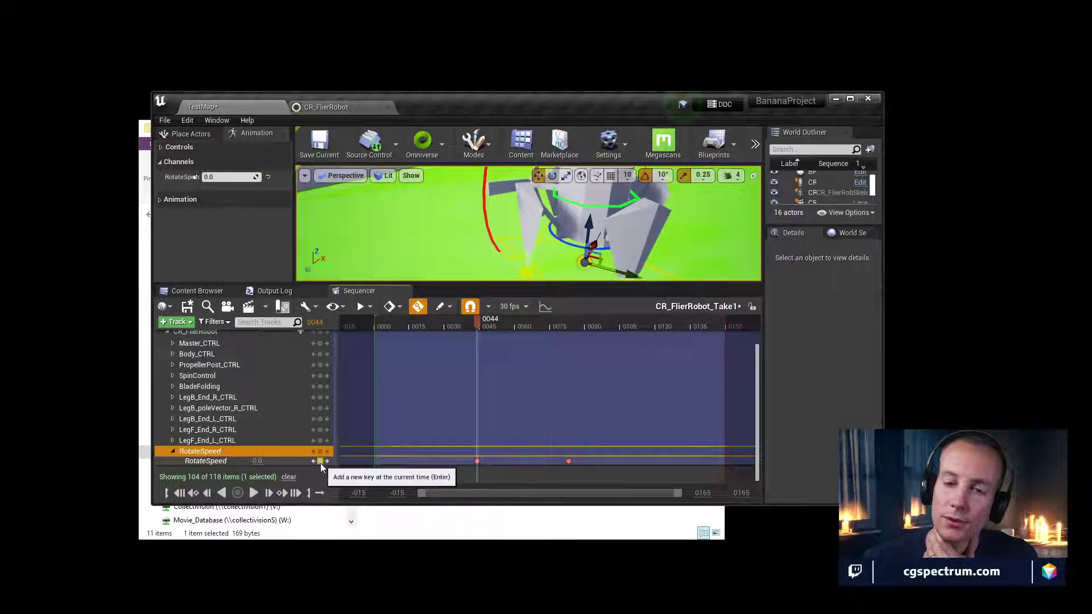
pyautogui.moveTo(481, 325)
pyautogui.mouseDown()
pyautogui.moveTo(582, 322)
pyautogui.moveTo(443, 332)
pyautogui.moveTo(489, 341)
pyautogui.mouseUp()
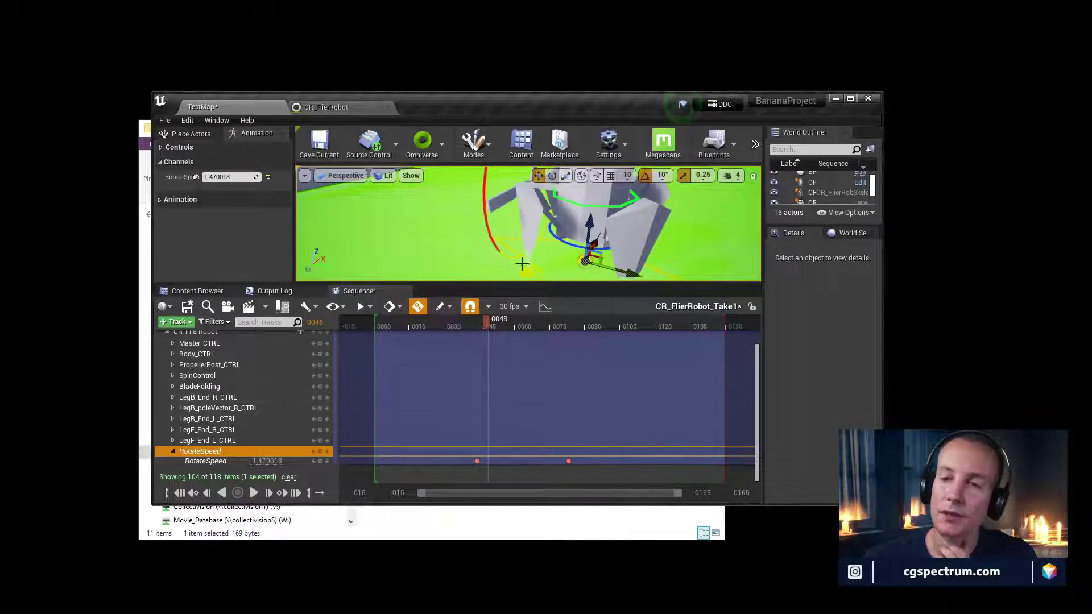
# Return to the CR_FlierRobot rig graph, turn on Initial on the SpinControl Get Transform node, and compile
pyautogui.click(331, 108)
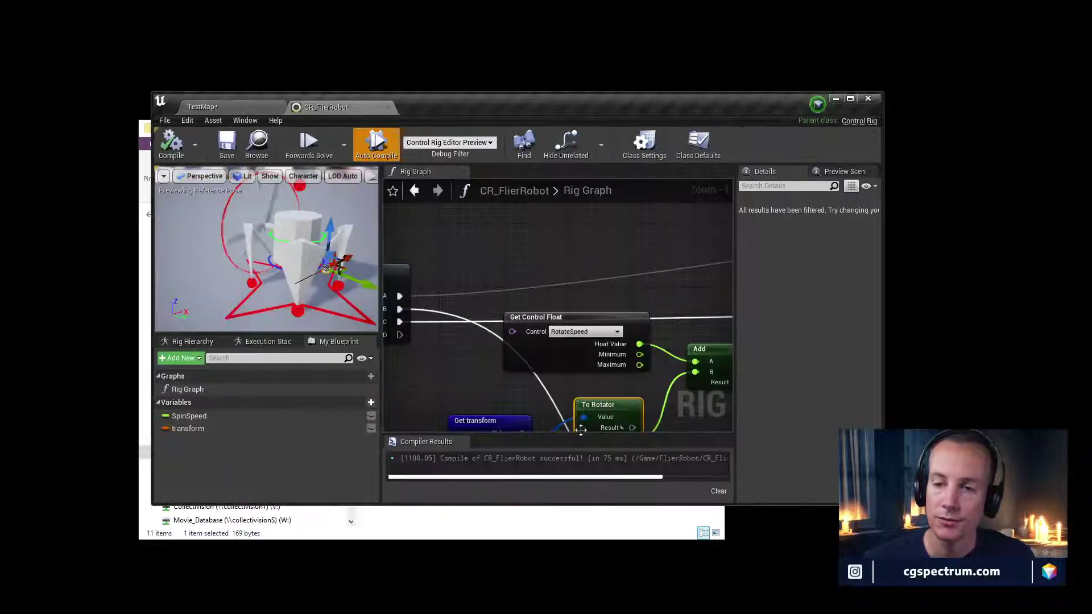
pyautogui.click(605, 360)
pyautogui.moveTo(605, 361); pyautogui.dragTo(474, 402, button='right')
pyautogui.click(477, 387)
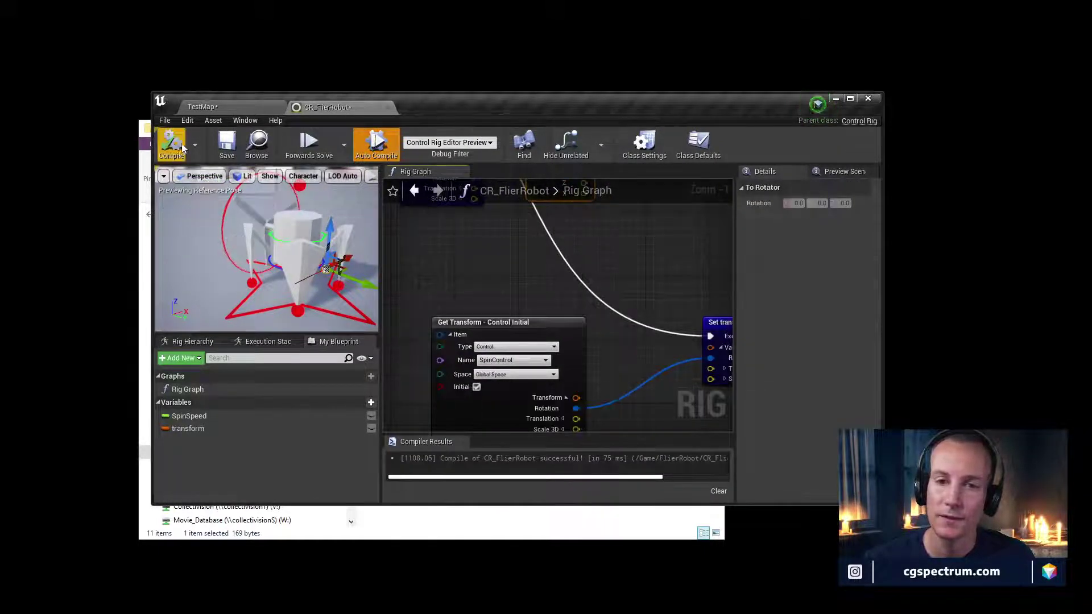
# Return to TestMap, scrub the sequence back to frame 32, and save the sequence
pyautogui.click(232, 106)
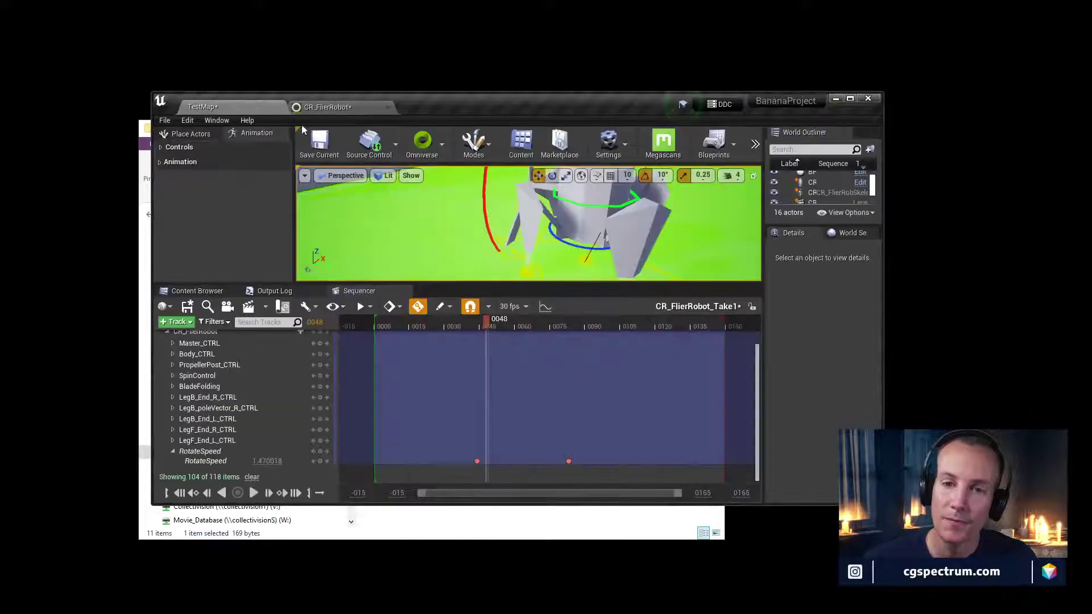
pyautogui.moveTo(489, 322); pyautogui.dragTo(449, 321)
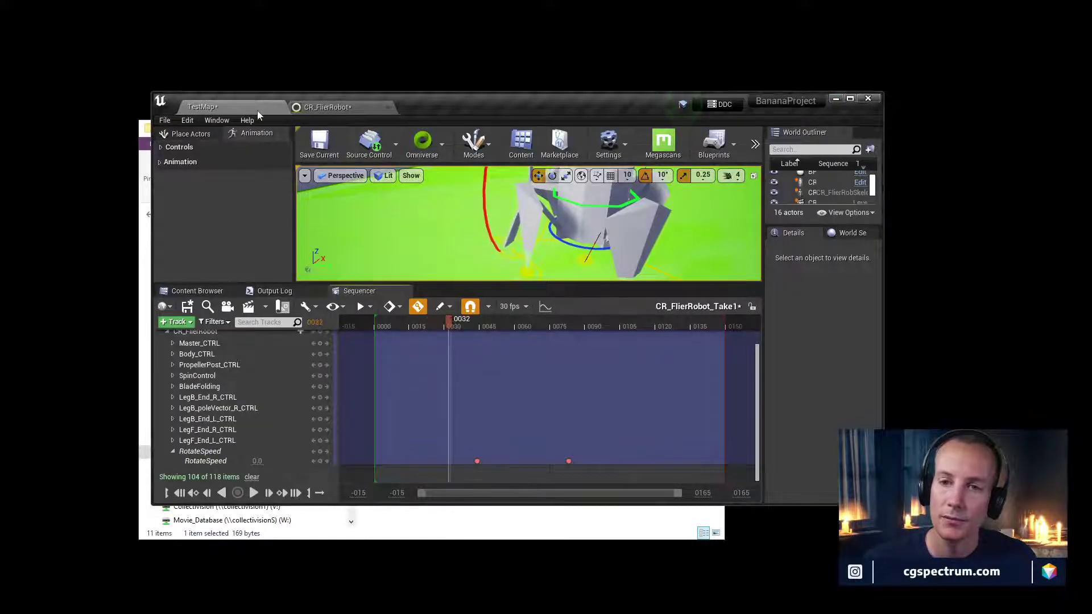
pyautogui.click(187, 307)
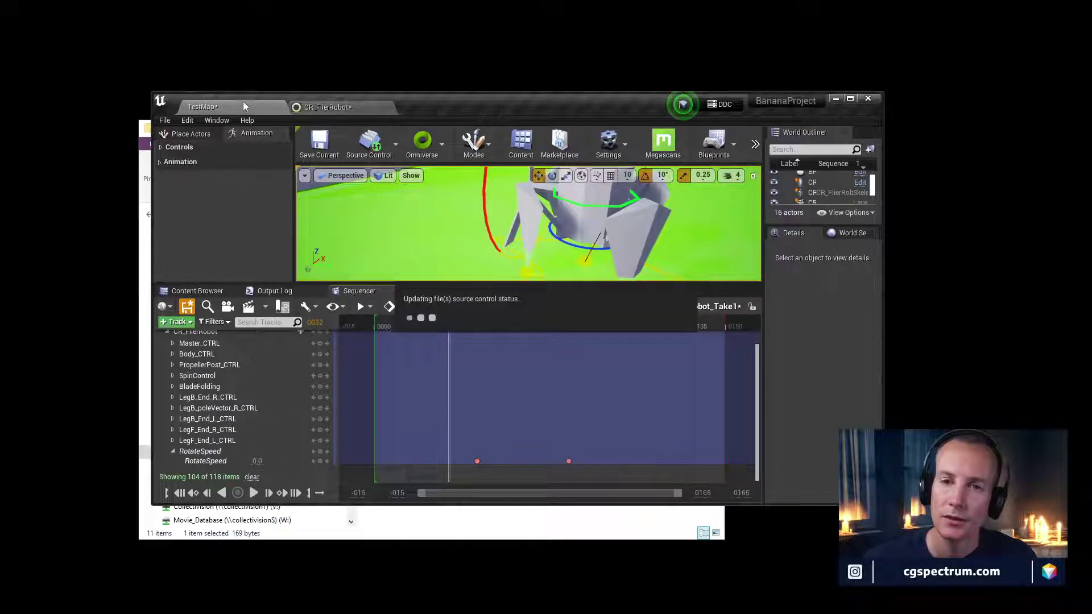
# Compile the CR_FlierRobot rig again and save it
pyautogui.click(322, 108)
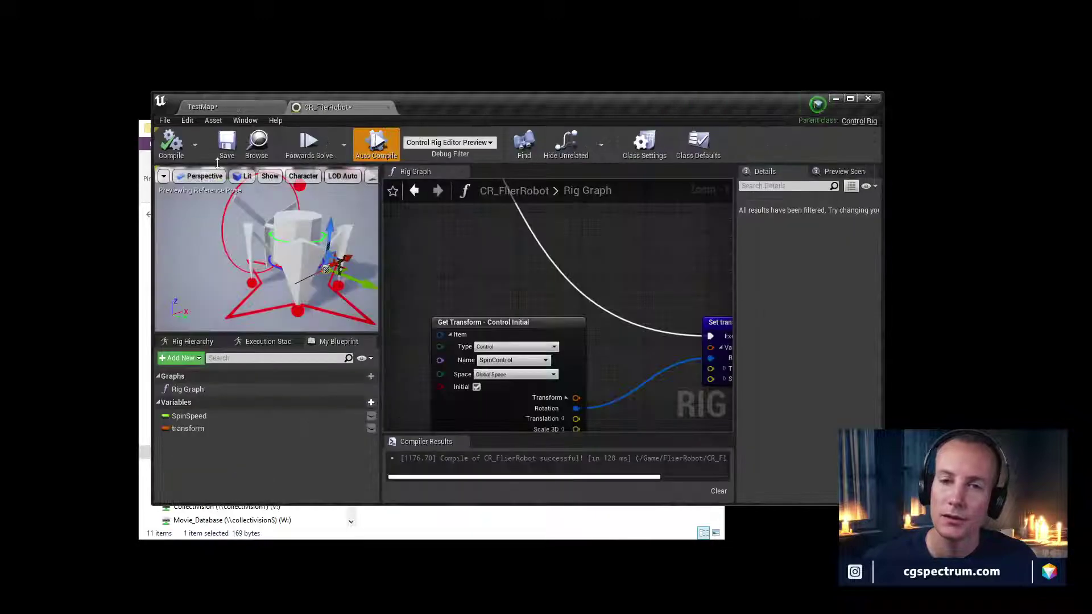
pyautogui.click(178, 147)
pyautogui.click(227, 144)
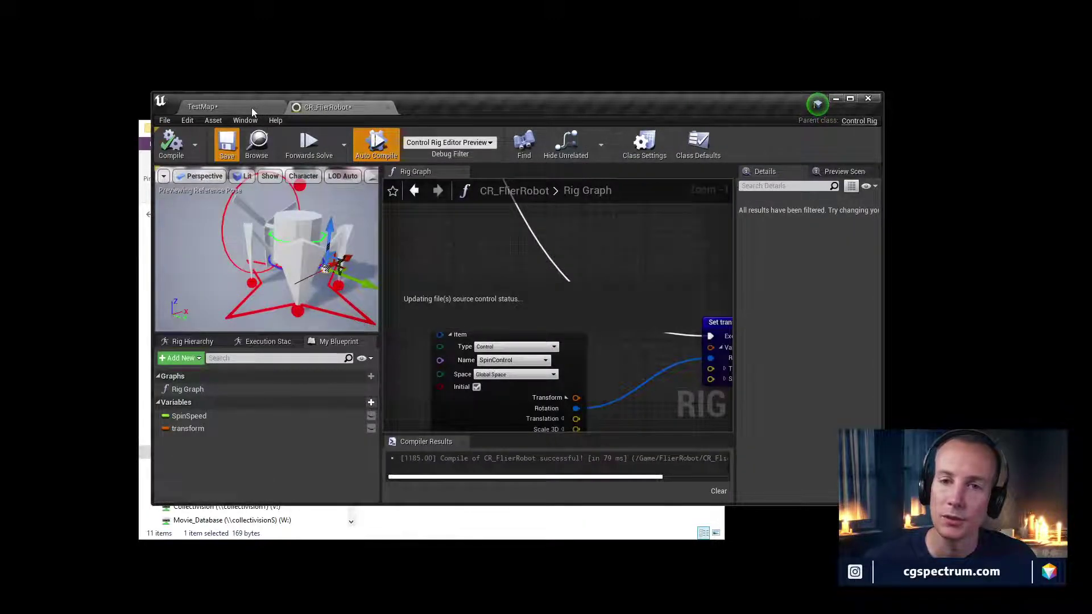
# Scrub the TestMap sequence across the RotateSpeed keys to check whether the propeller spins
pyautogui.click(251, 107)
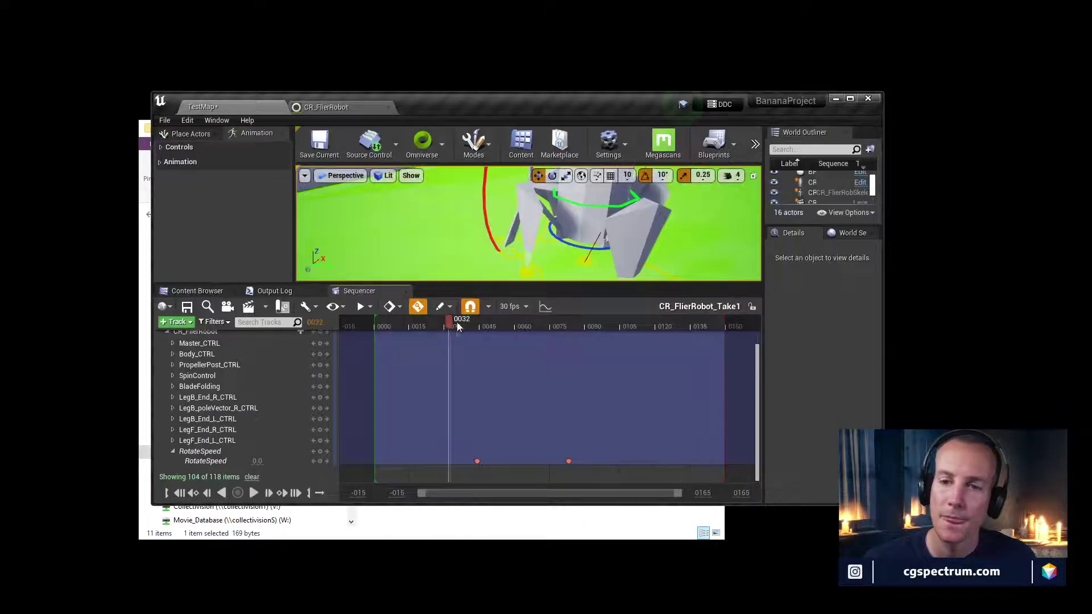
pyautogui.moveTo(457, 325); pyautogui.dragTo(559, 336)
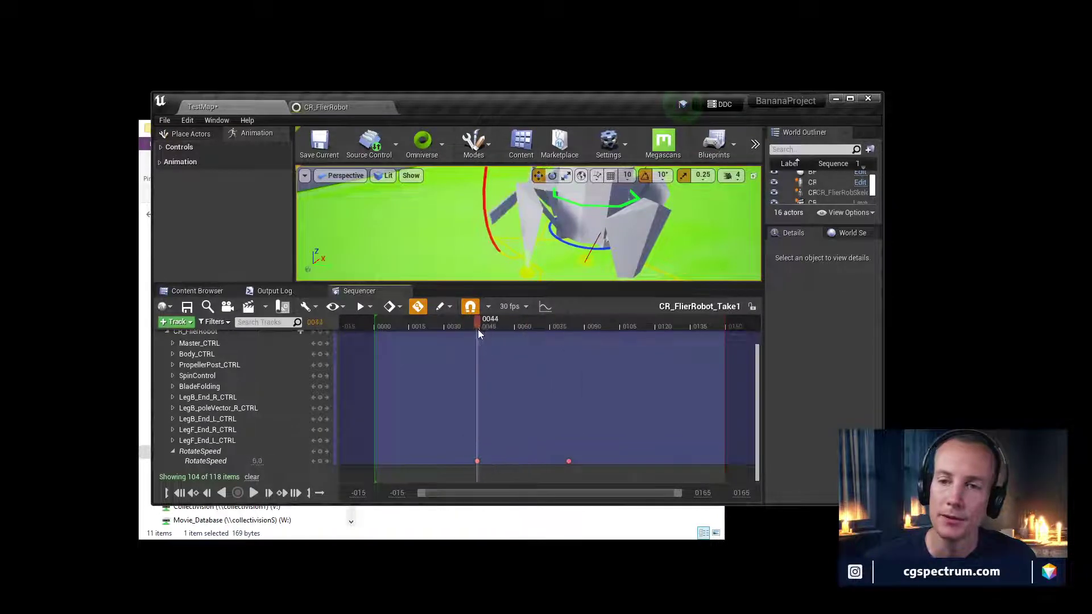
pyautogui.moveTo(477, 331); pyautogui.dragTo(511, 337)
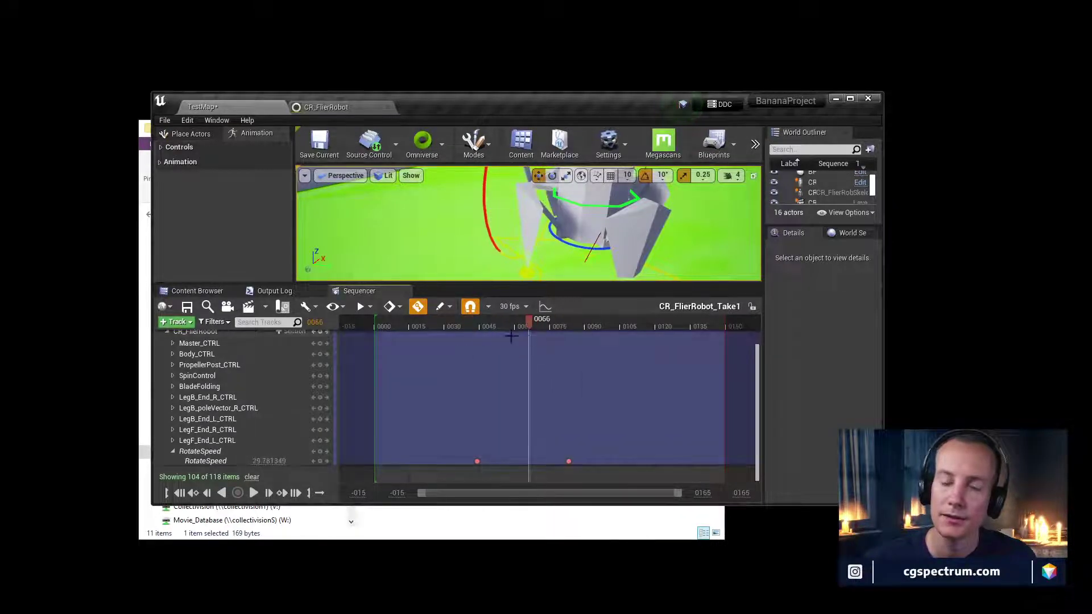
# Close the Sequencer and the Output Log, and show the root Content folder in the Content Browser
pyautogui.click(403, 291)
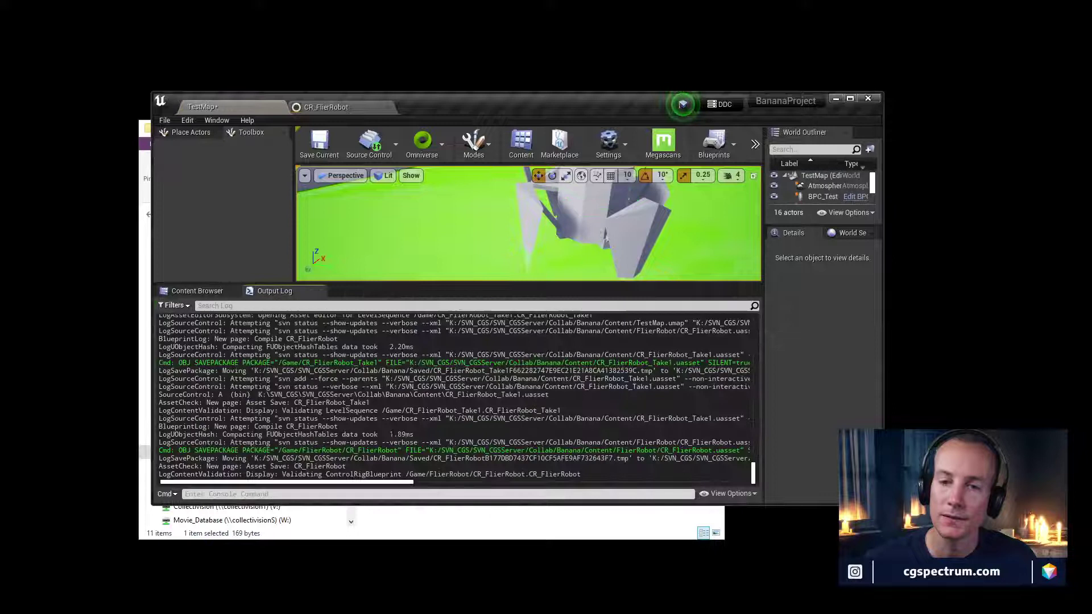
pyautogui.click(300, 290)
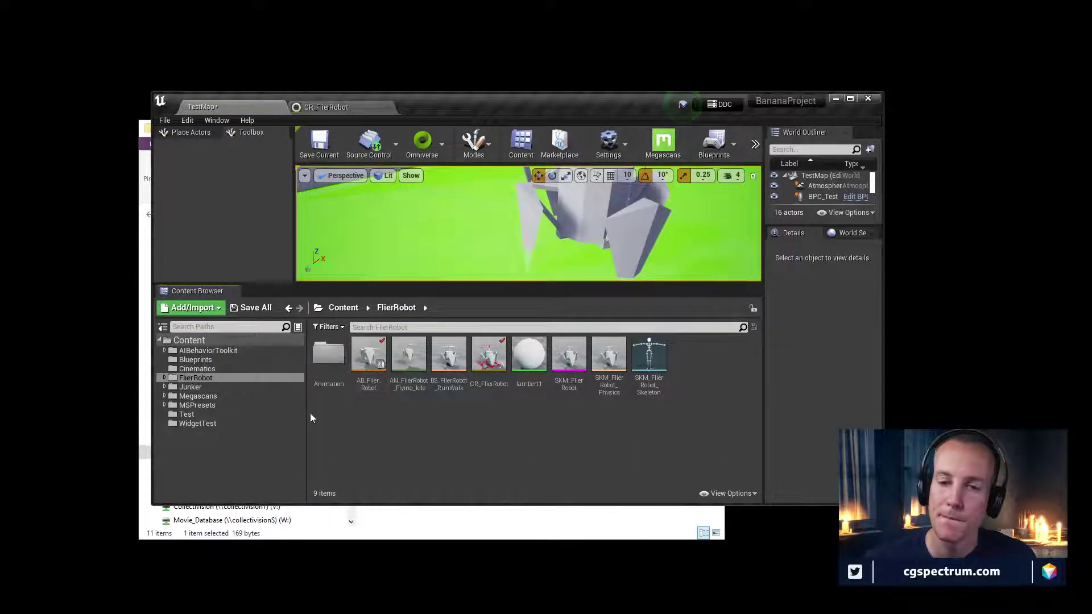
pyautogui.click(186, 340)
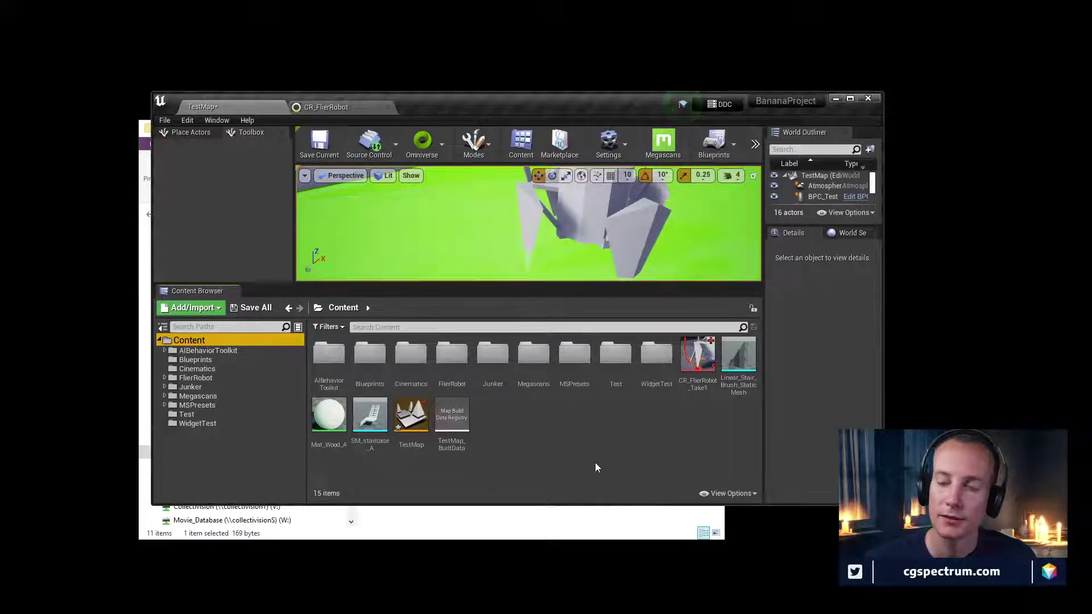
# Open the CR_FlierRobot_Take1 sequence and scrub its timeline to check the propeller's motion
pyautogui.doubleClick(697, 355)
pyautogui.moveTo(401, 327); pyautogui.dragTo(502, 329)
pyautogui.scroll(-3, 501, 386)
pyautogui.scroll(3, 501, 387)
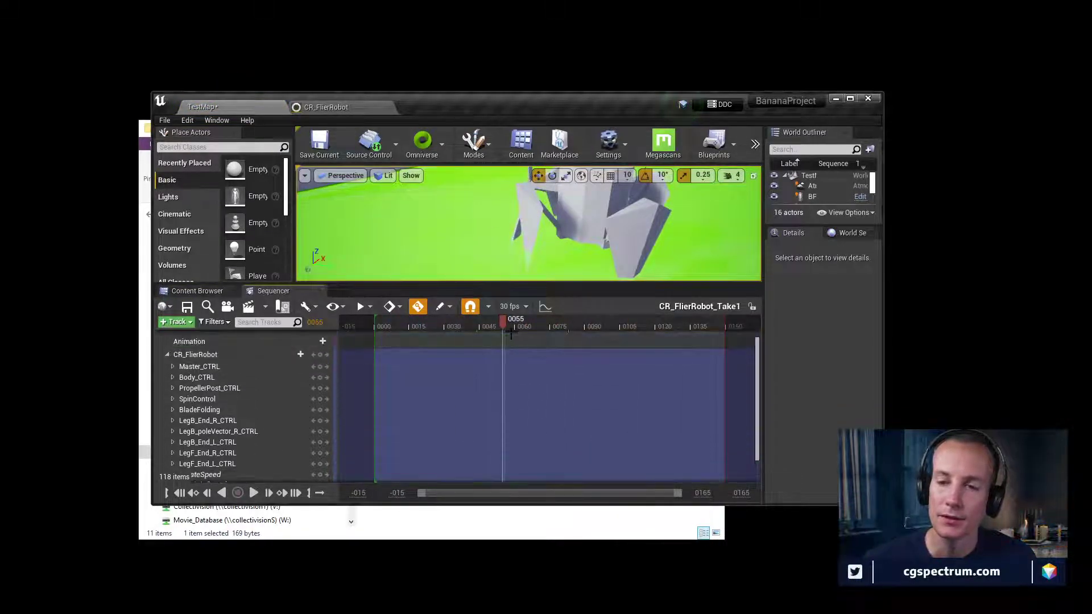
# Review the CR_FlierRobot Rig Graph from the Sequence node to the Set transform node in the maximized editor
pyautogui.click(311, 108)
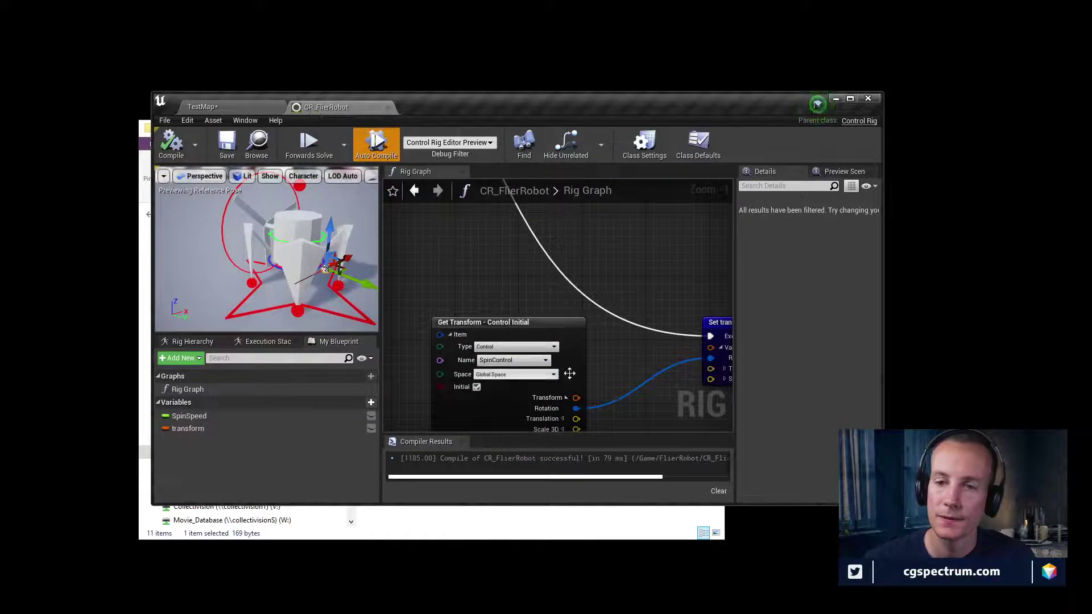
pyautogui.moveTo(569, 296); pyautogui.dragTo(521, 254, button='right')
pyautogui.scroll(-2, 521, 254)
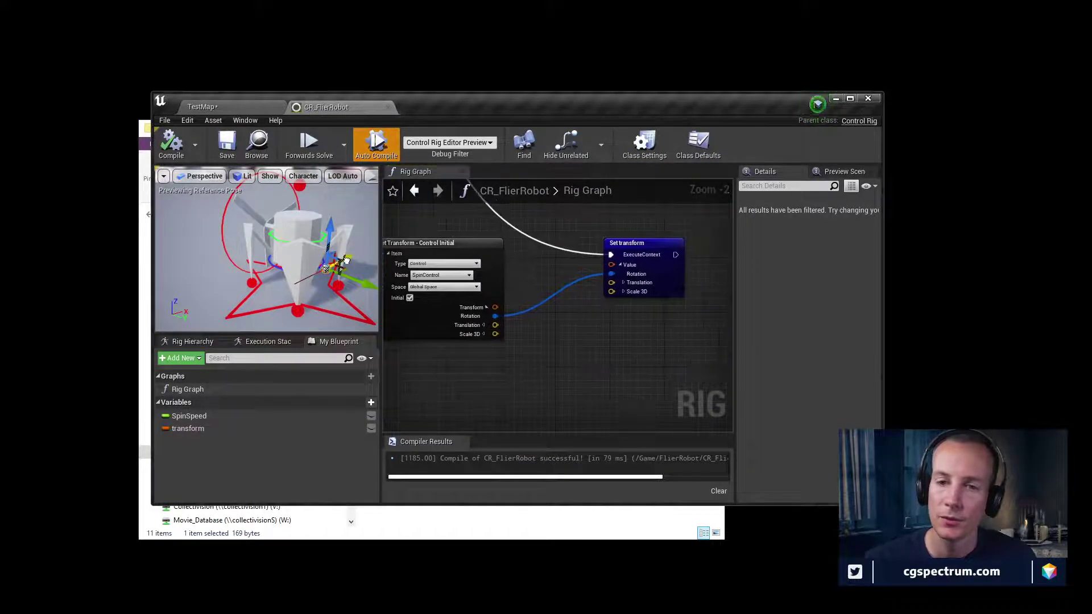
pyautogui.moveTo(530, 286); pyautogui.dragTo(574, 316, button='right')
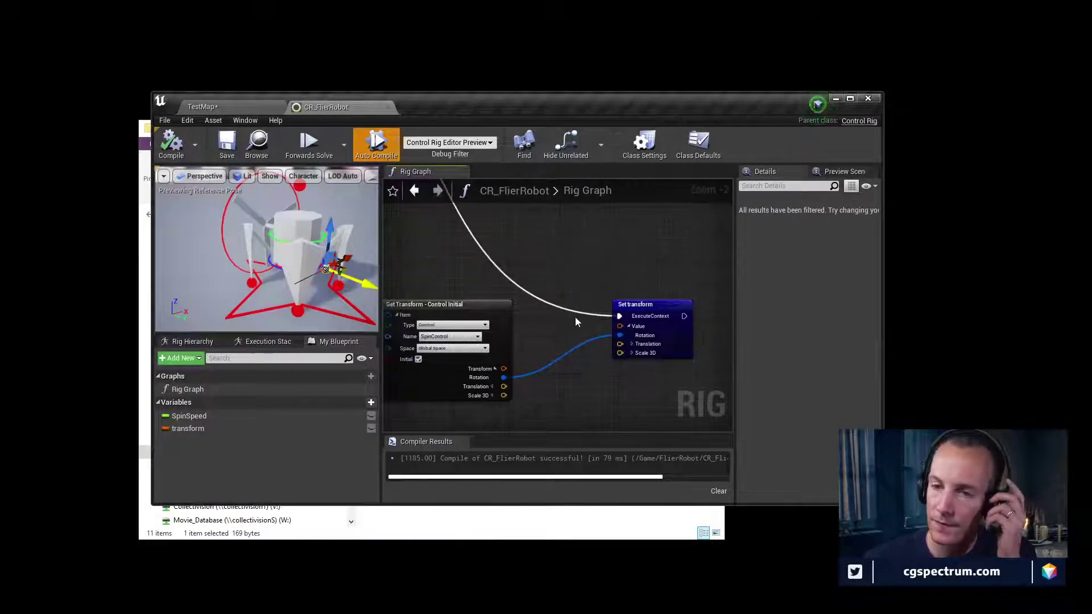
pyautogui.scroll(-2, 572, 314)
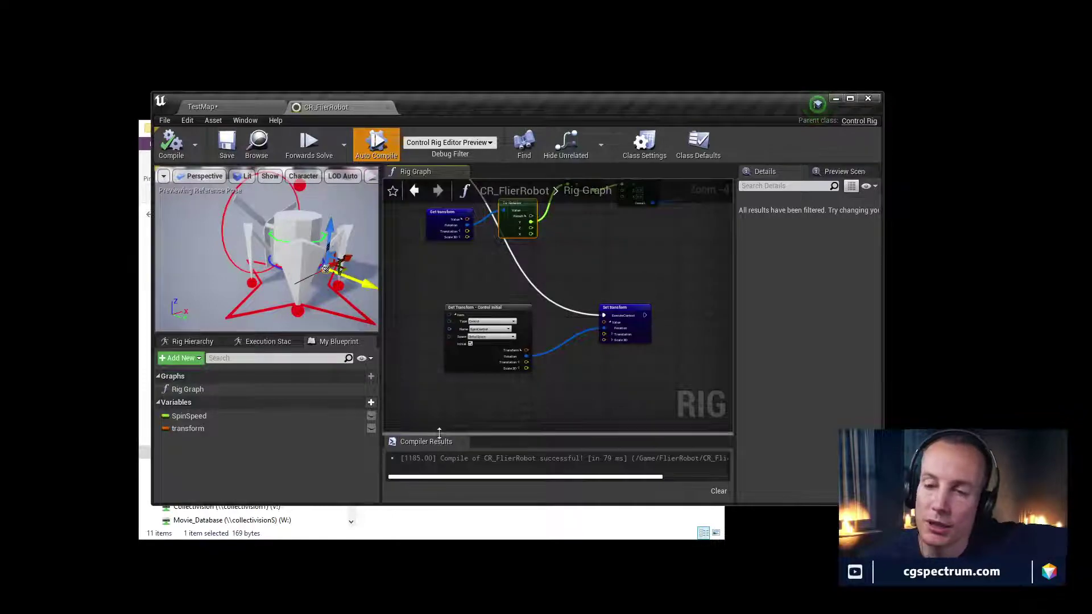
pyautogui.moveTo(494, 112); pyautogui.dragTo(472, 0)
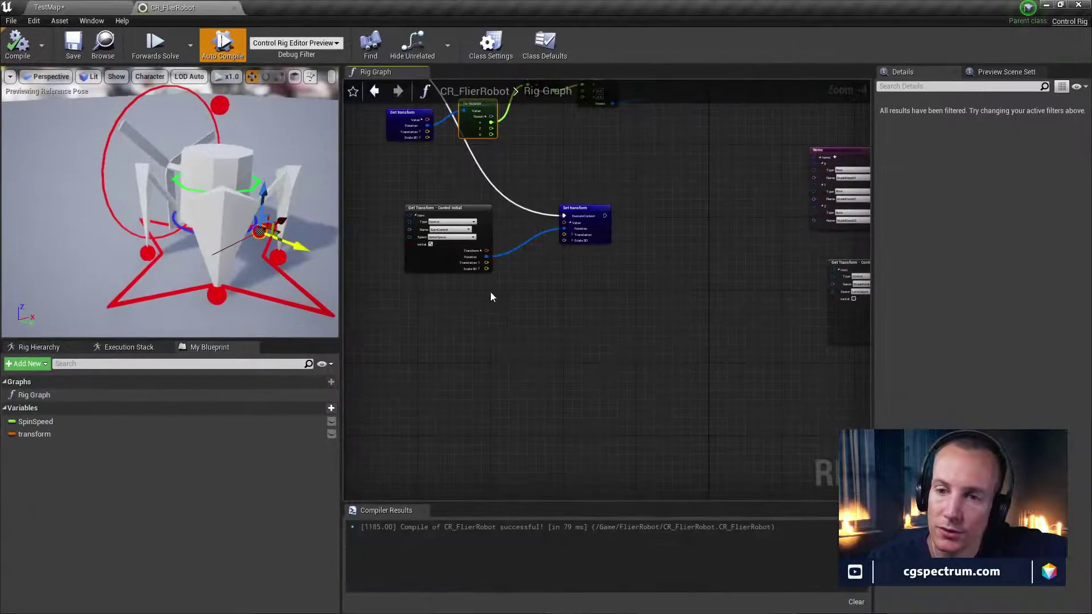
pyautogui.moveTo(495, 158); pyautogui.dragTo(566, 360, button='right')
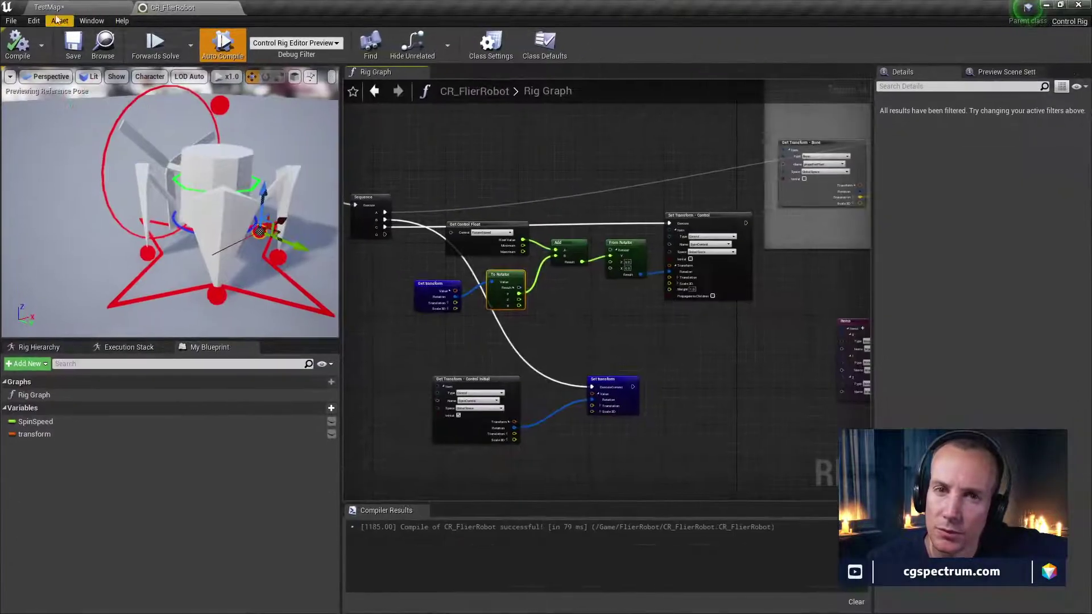
# Return to TestMap, close the Sequencer, and delete the CR_FlierRobot_Take1 level sequence from the Content folder
pyautogui.click(48, 6)
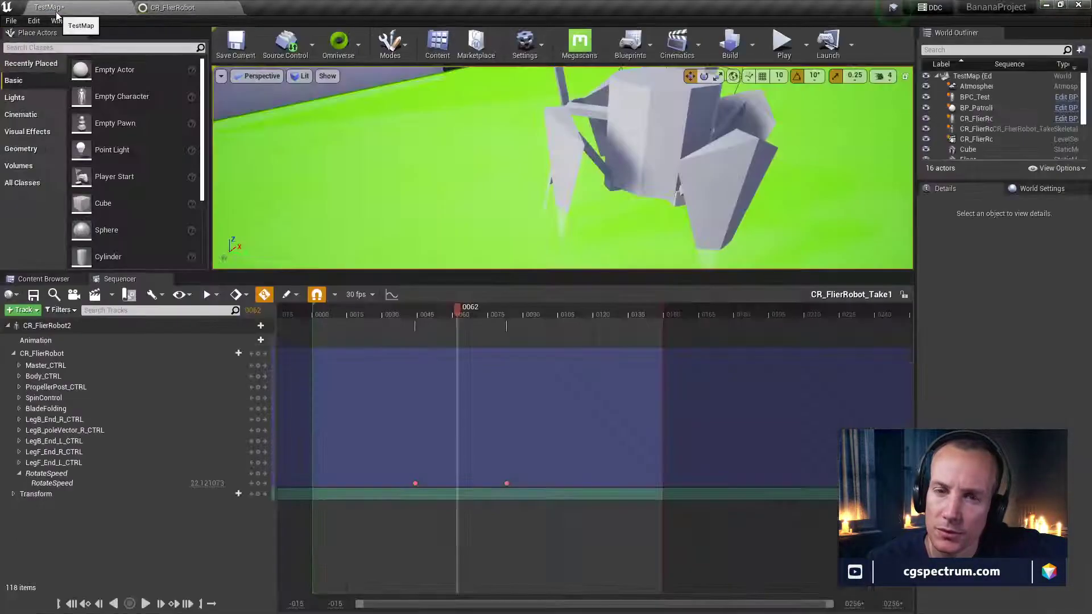
pyautogui.click(182, 279)
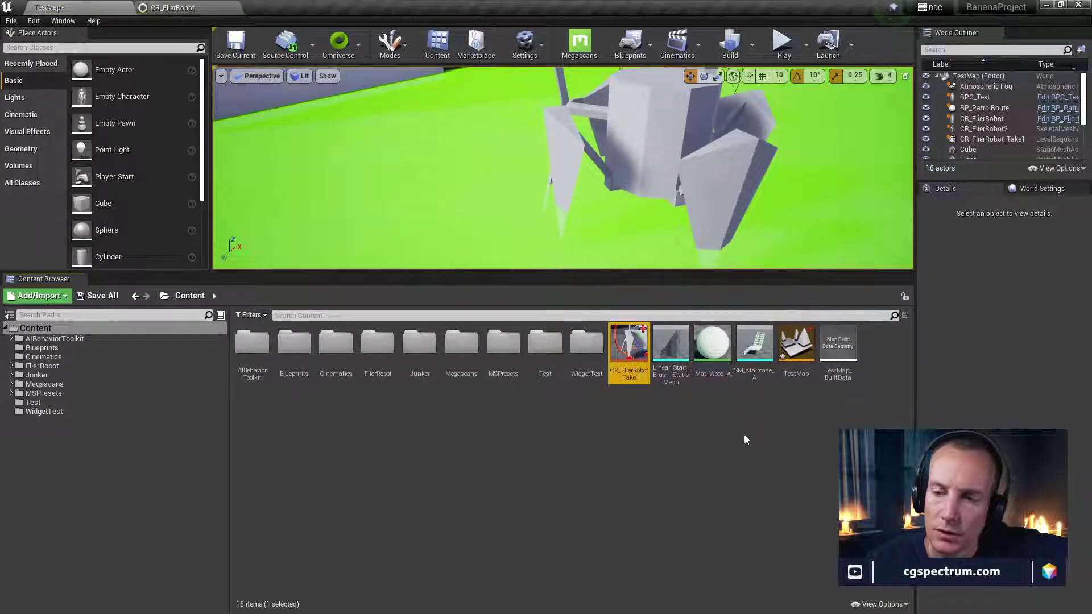
pyautogui.rightClick(633, 352)
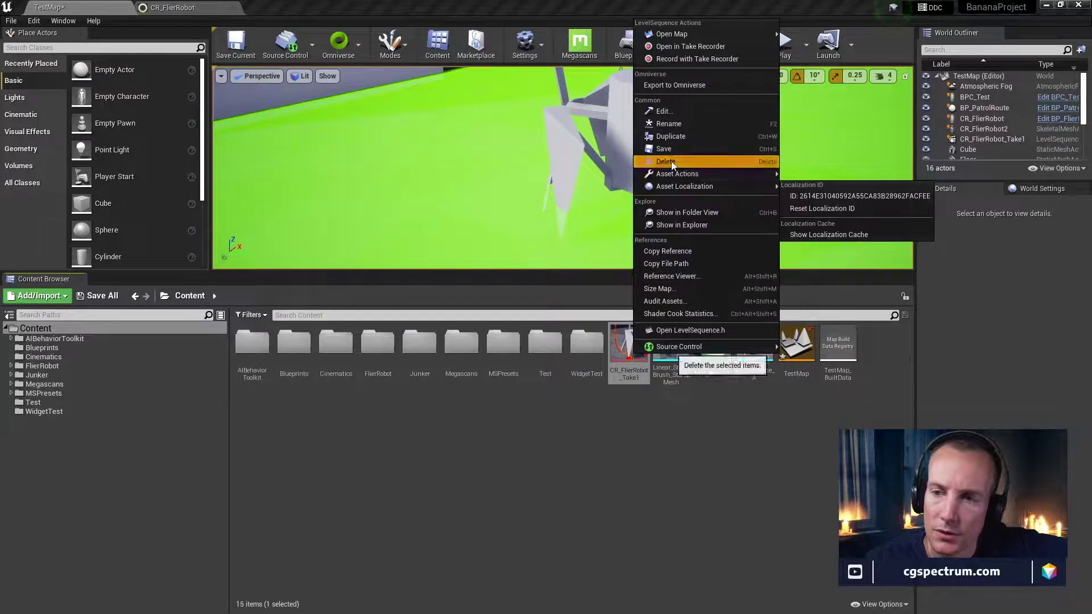
pyautogui.click(665, 161)
pyautogui.click(492, 498)
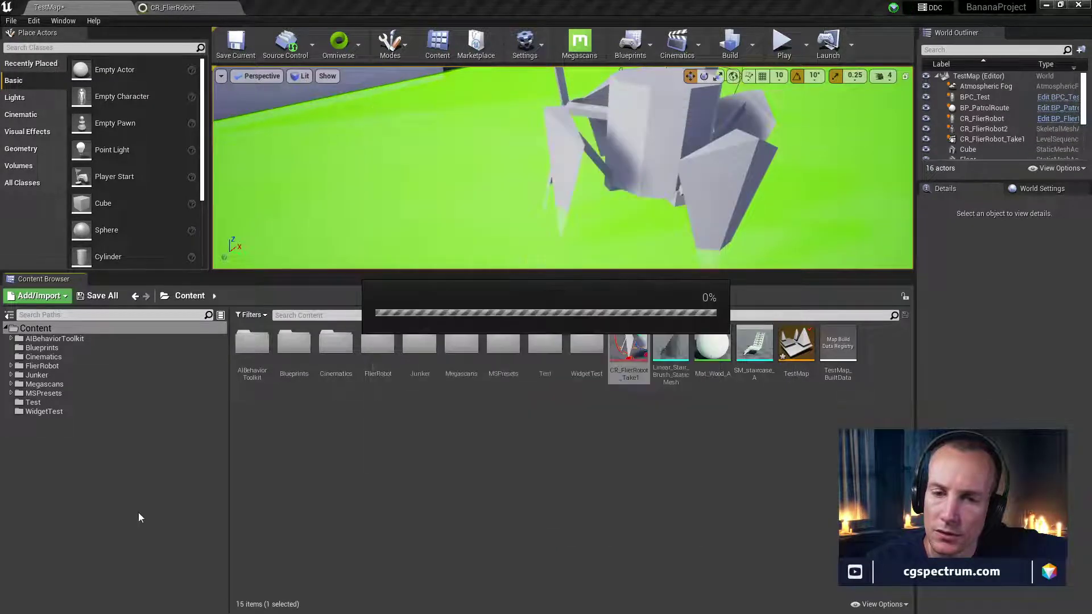
# Open AB_Flier_Robot from the FlierRobot folder and examine its state machine and AnimGraph
pyautogui.doubleClick(49, 366)
pyautogui.click(49, 376)
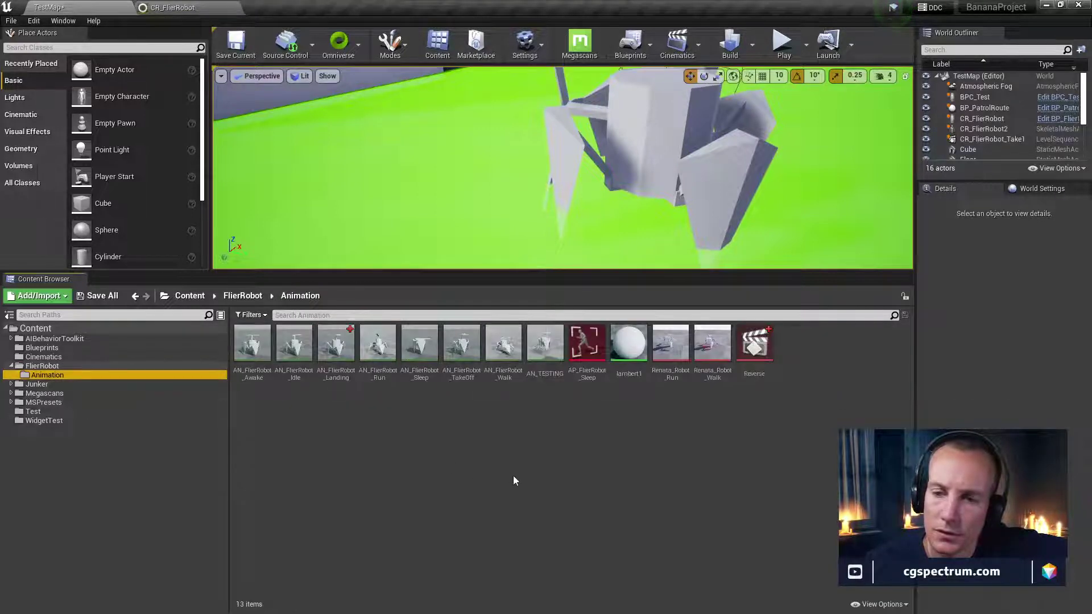
pyautogui.click(36, 367)
pyautogui.doubleClick(294, 347)
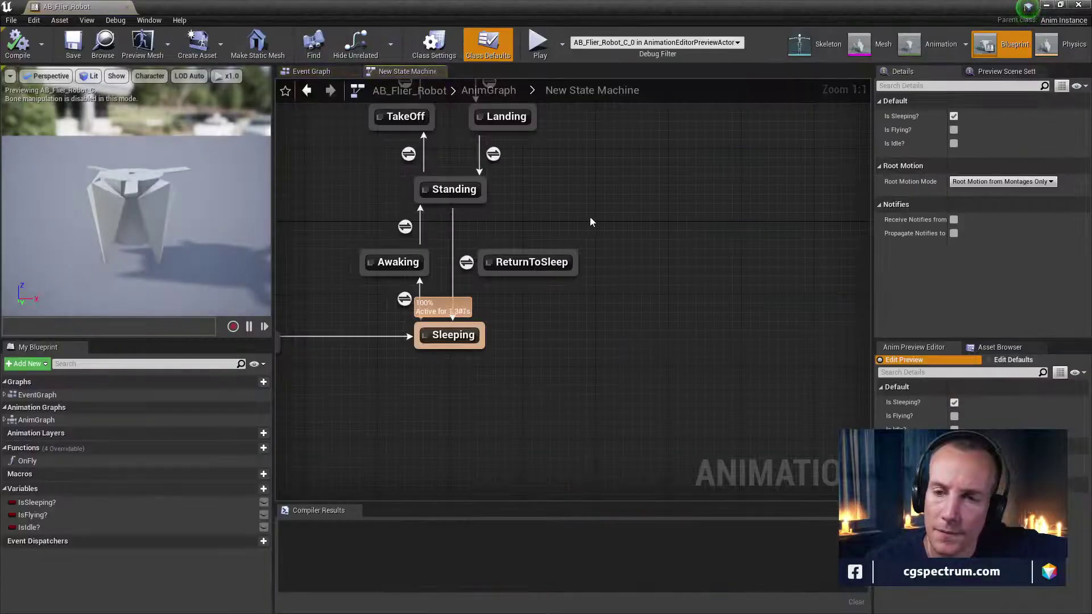
pyautogui.scroll(-2, 590, 221)
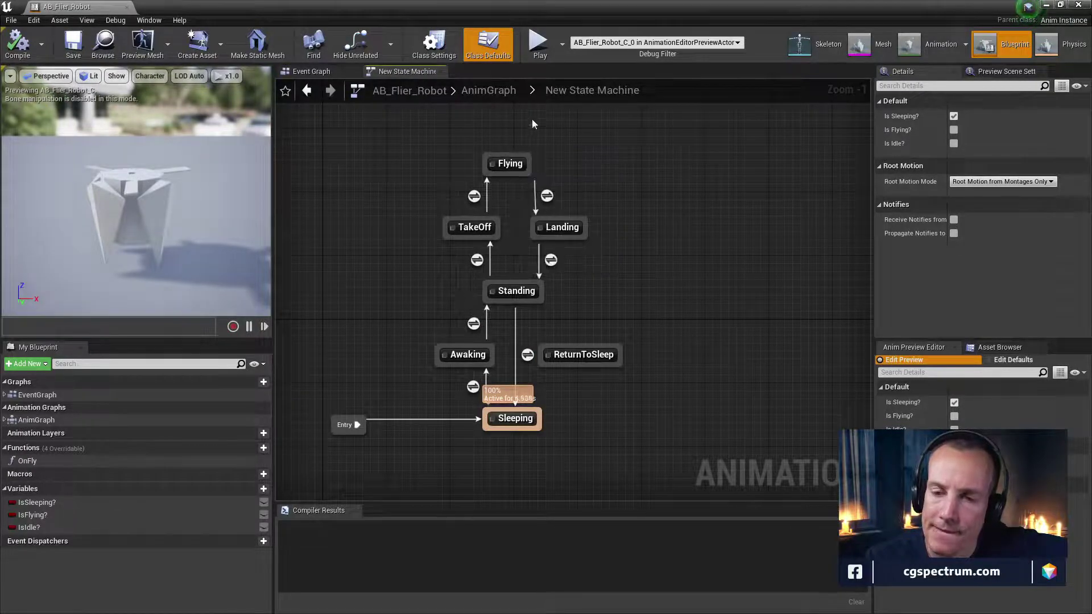
pyautogui.click(488, 90)
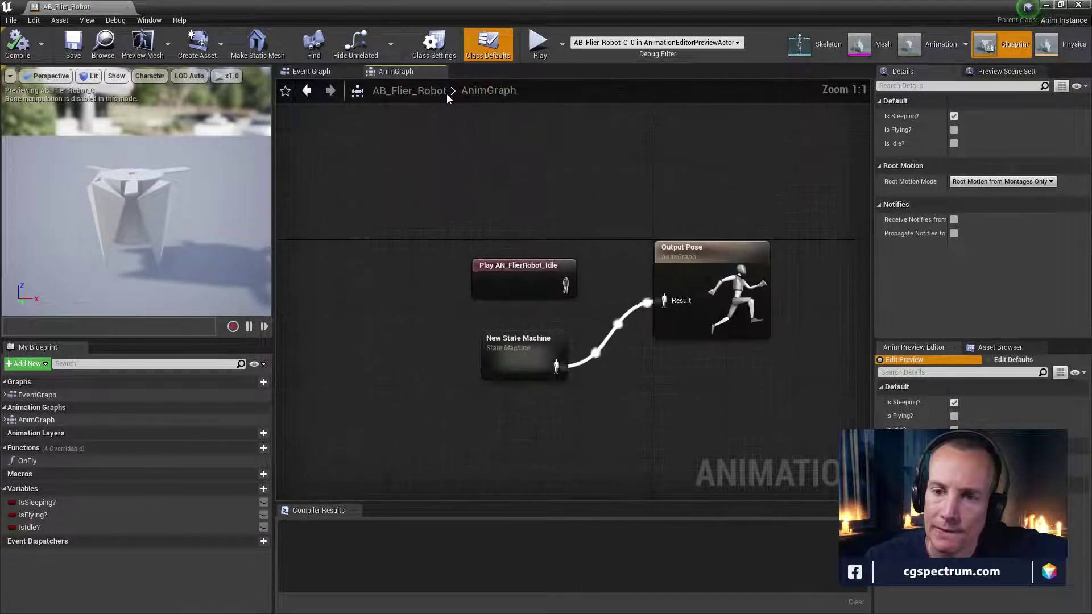
pyautogui.moveTo(551, 152); pyautogui.dragTo(352, 253)
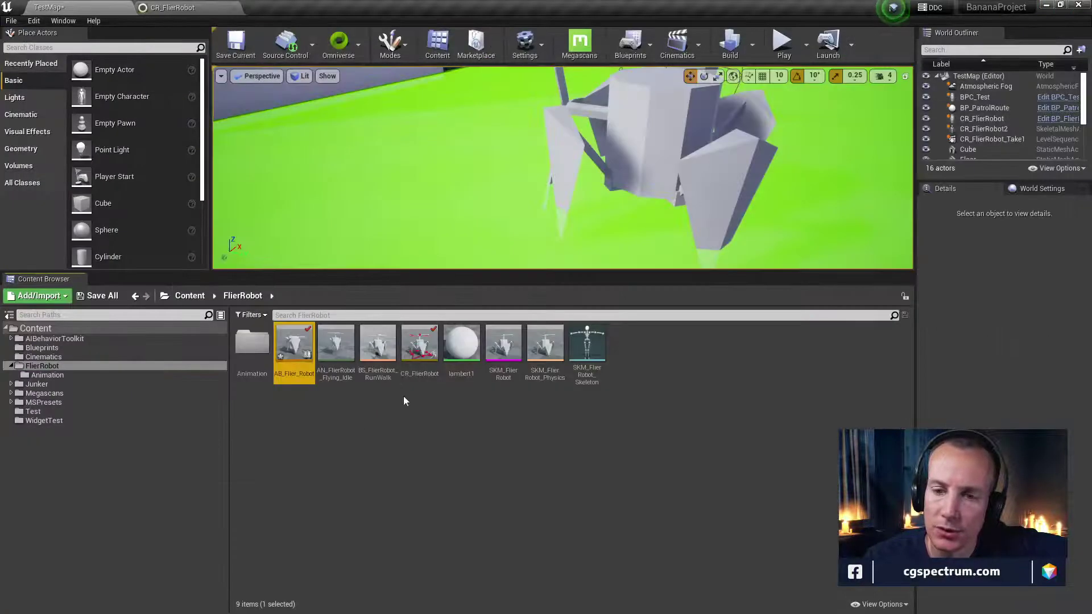
# Create an Anim Blueprint from the SKM_FlierRobot skeletal mesh and name it AB_SpinningBlades
pyautogui.rightClick(339, 419)
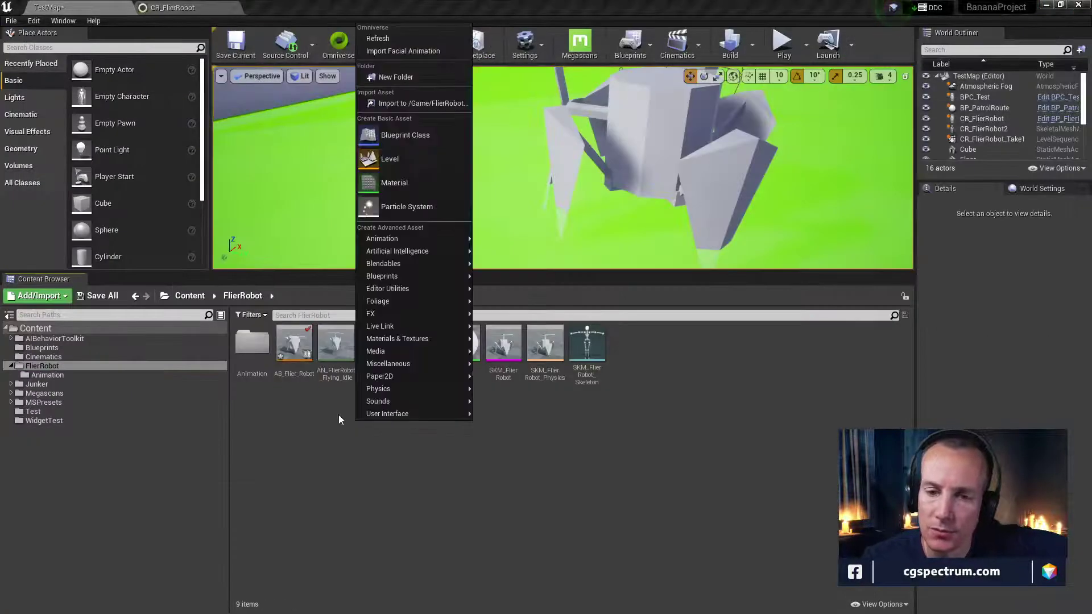
pyautogui.click(307, 425)
pyautogui.rightClick(508, 347)
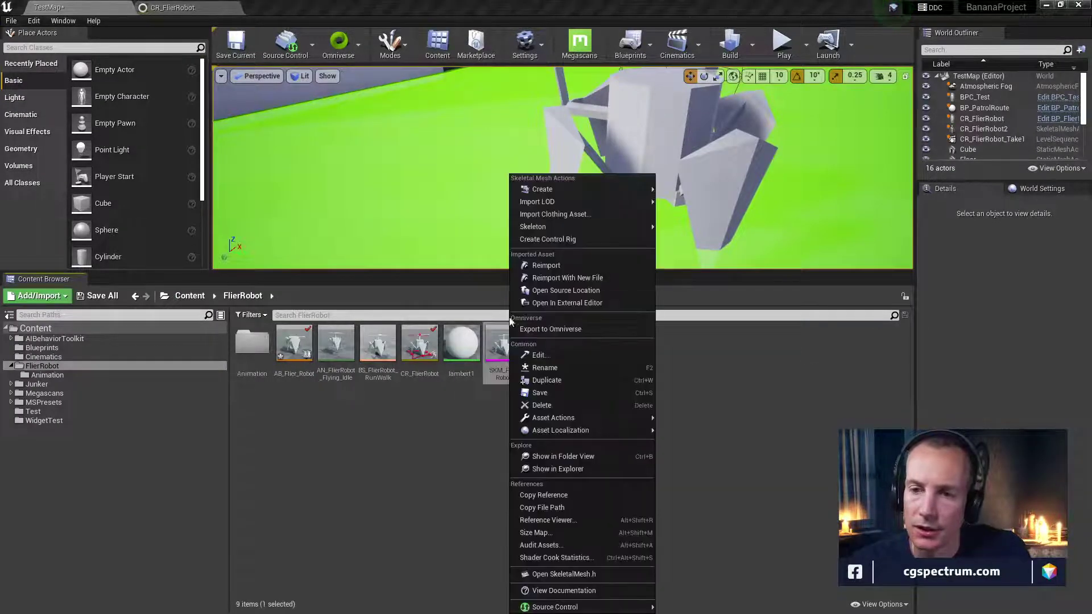
pyautogui.moveTo(626, 190)
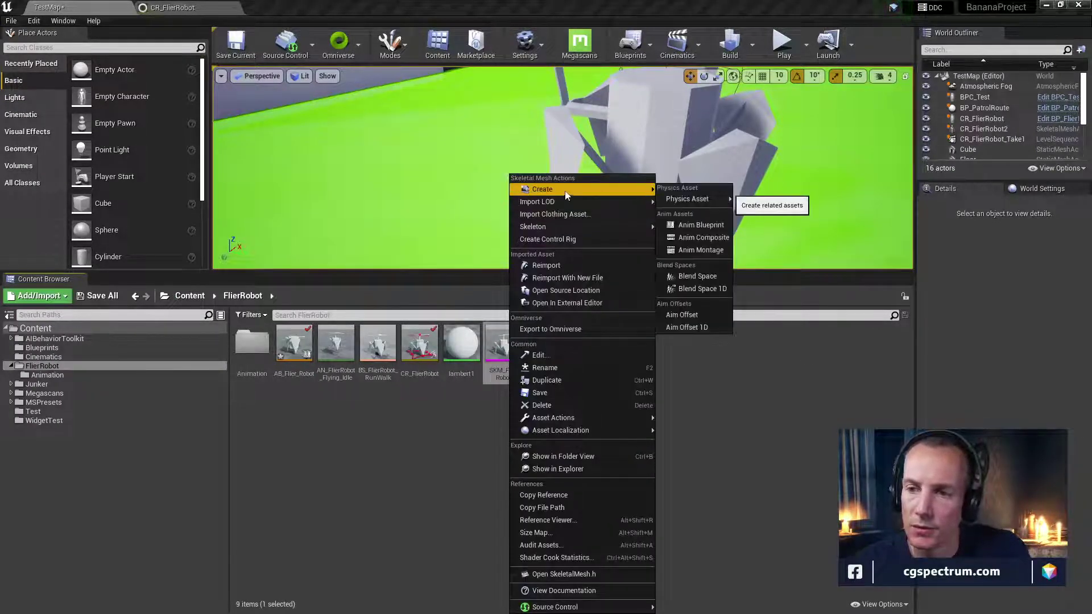
pyautogui.click(698, 225)
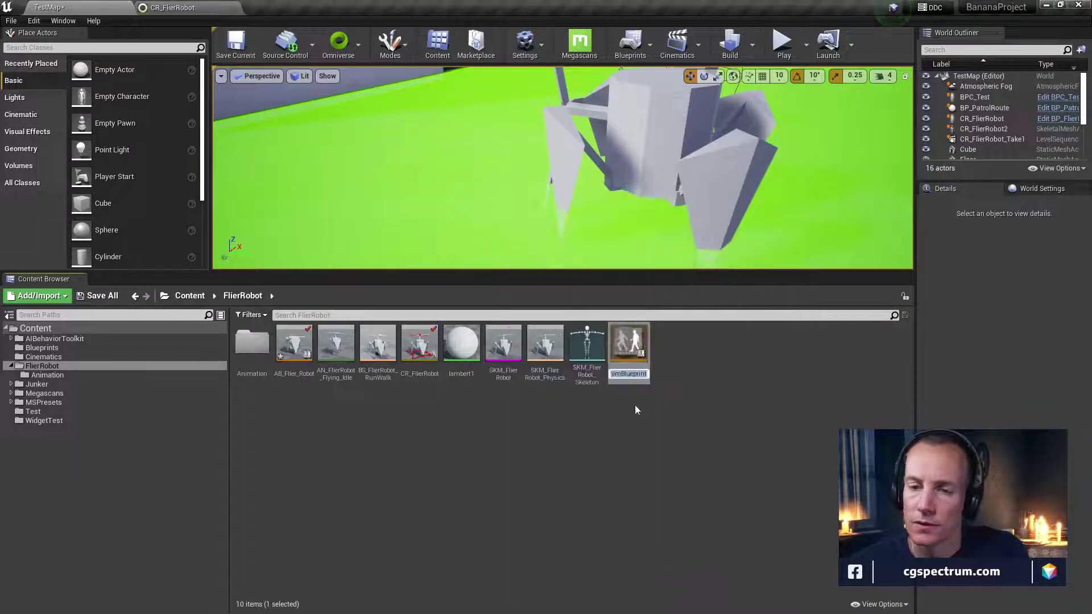
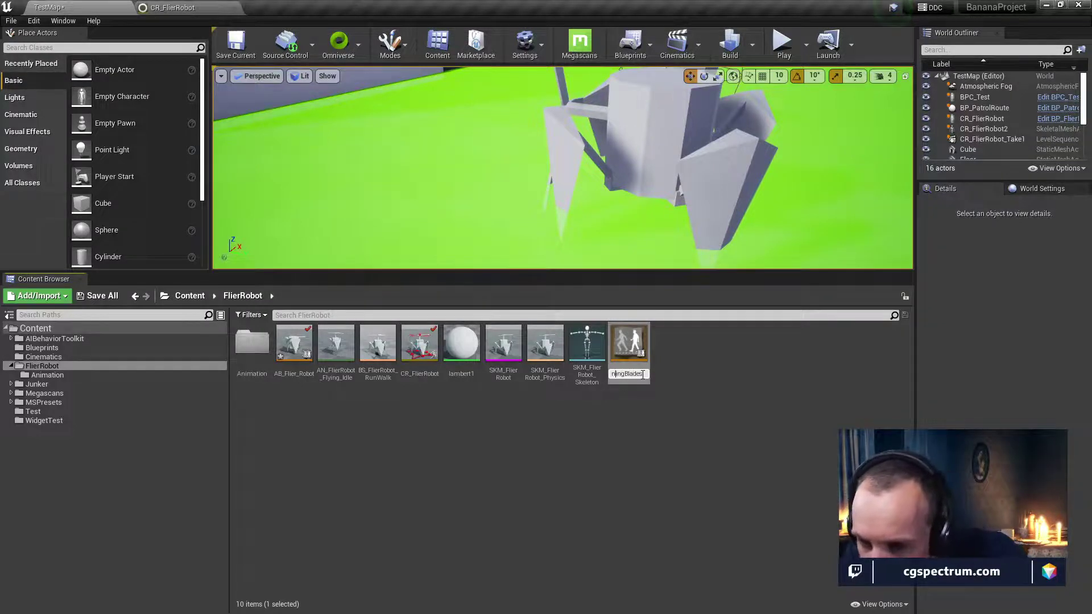
pyautogui.press('Home')
pyautogui.press('Return')
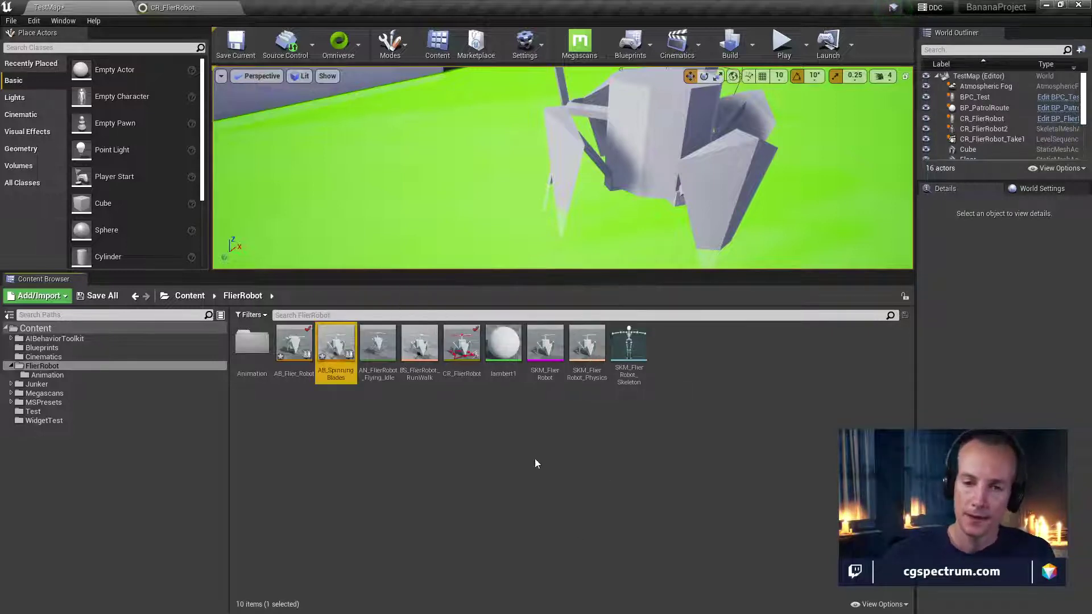
# Open AB_SpinningBlades, make room beside its Output Pose node, and move its window aside to uncover the main editor
pyautogui.doubleClick(339, 373)
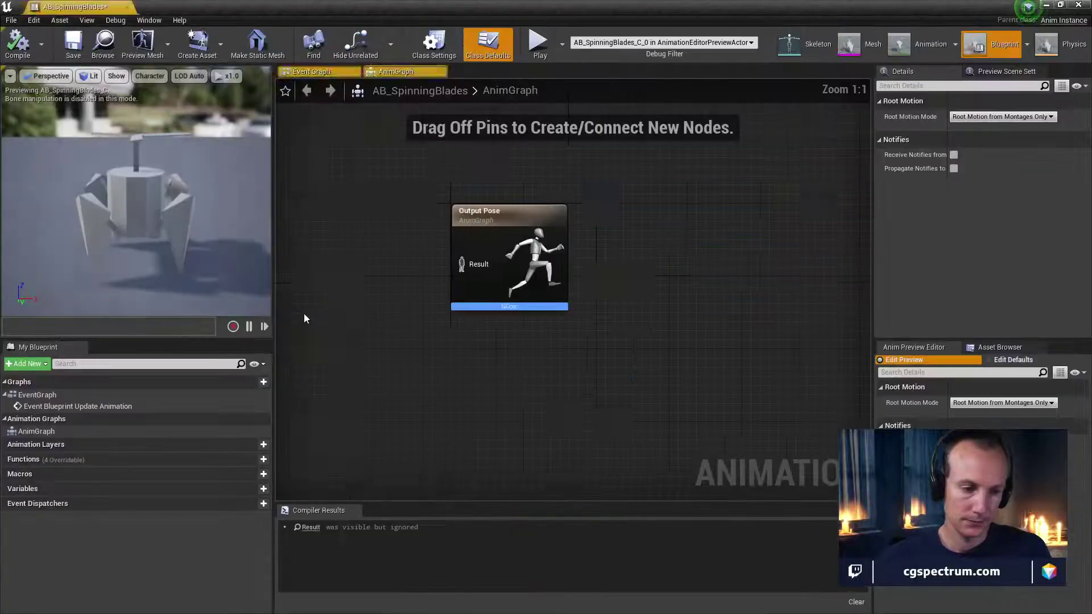
pyautogui.moveTo(326, 311); pyautogui.dragTo(452, 277, button='right')
pyautogui.moveTo(392, 304); pyautogui.dragTo(418, 306, button='right')
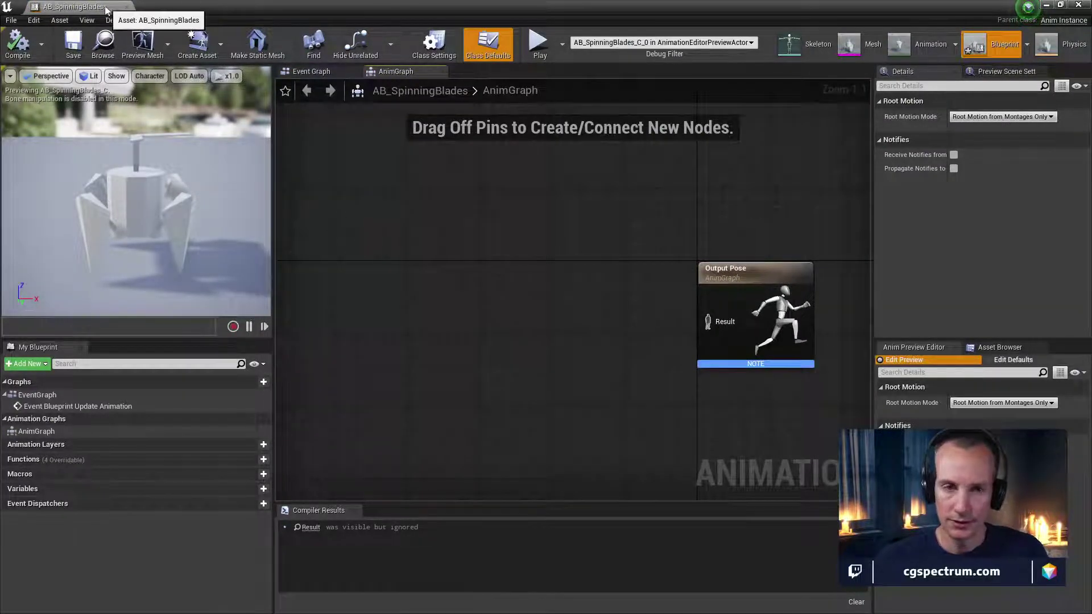
pyautogui.moveTo(171, 8); pyautogui.dragTo(389, 439)
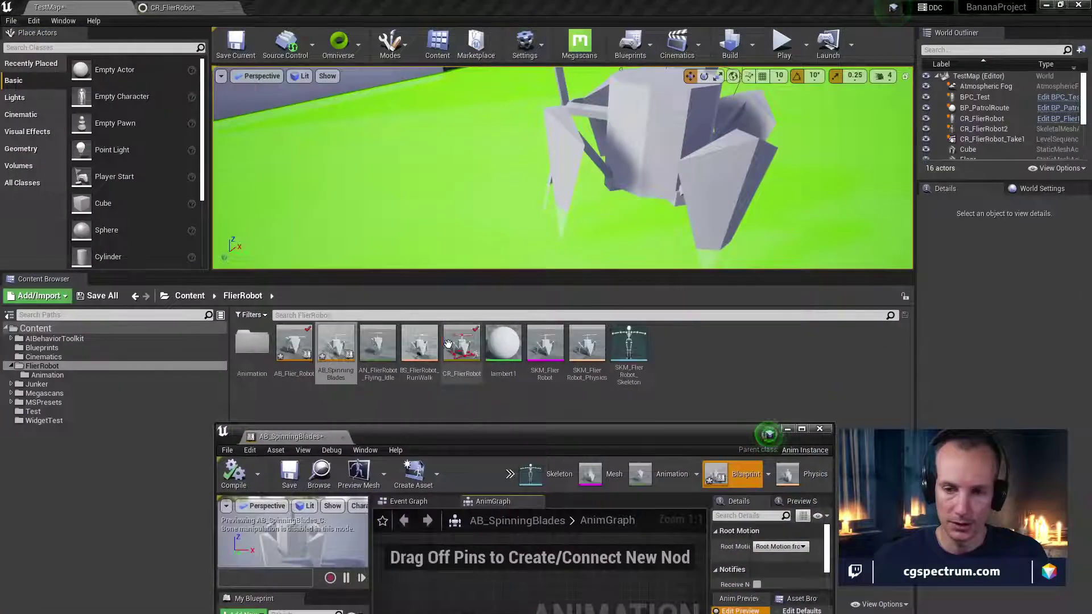
# In the CR_FlierRobot Rig Graph, disconnect the Sequence node's B and C execution outputs from the Set transform and Set Transform - Control nodes
pyautogui.hotkey('ctrl', 'Tab')
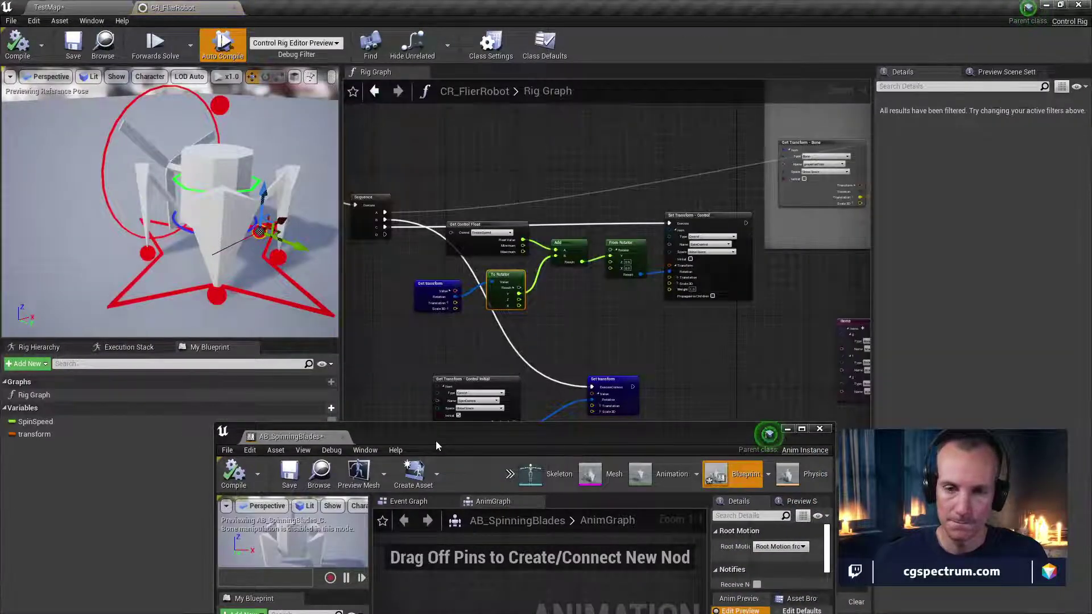
pyautogui.moveTo(436, 442); pyautogui.dragTo(428, 327)
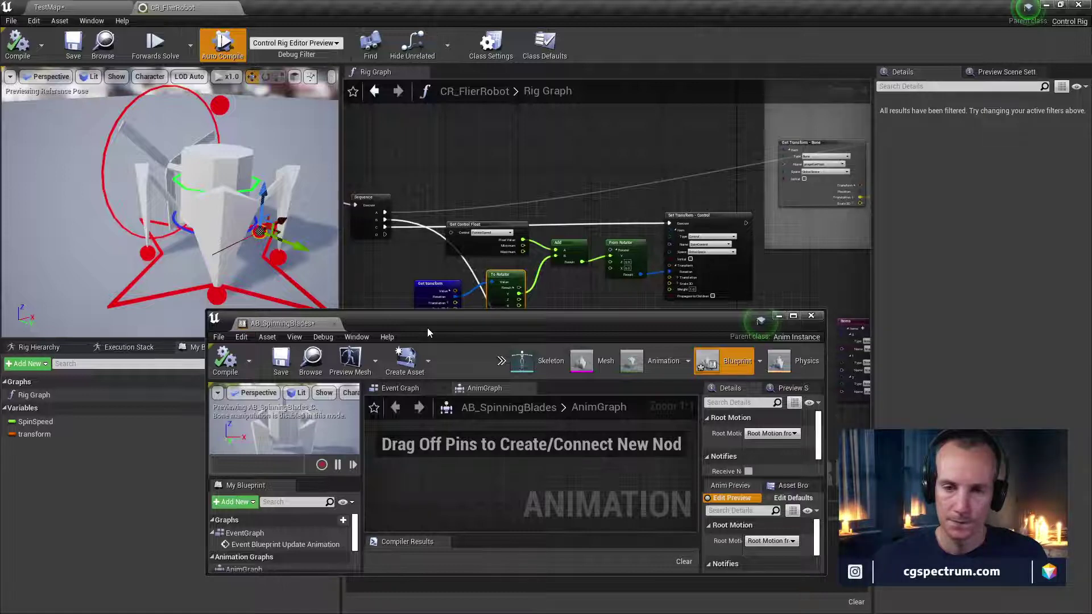
pyautogui.moveTo(428, 328); pyautogui.dragTo(400, 458)
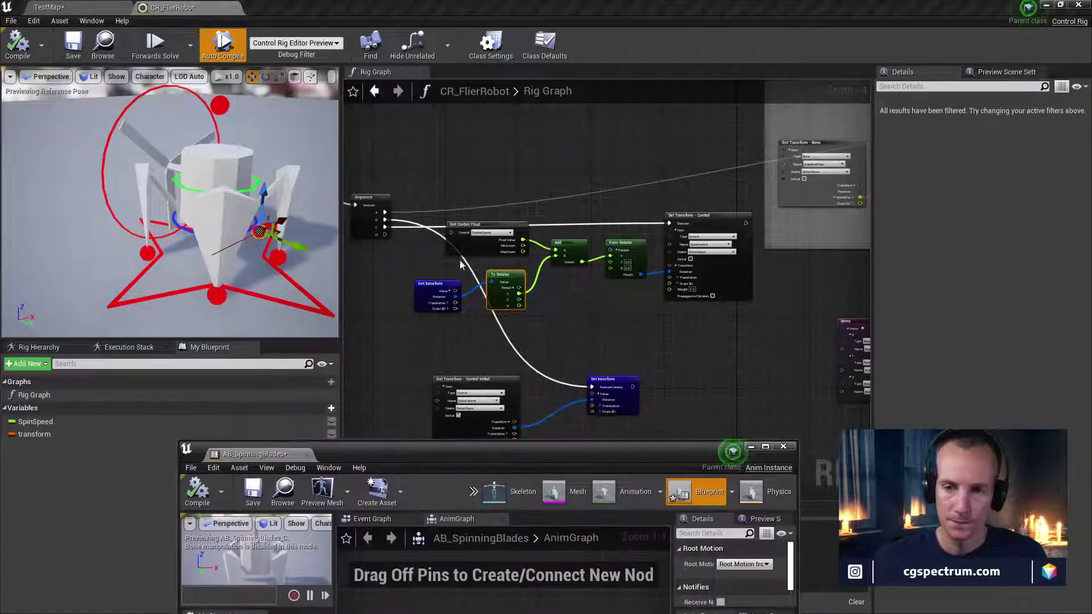
pyautogui.keyDown('alt'); pyautogui.click(386, 228); pyautogui.keyUp('alt')
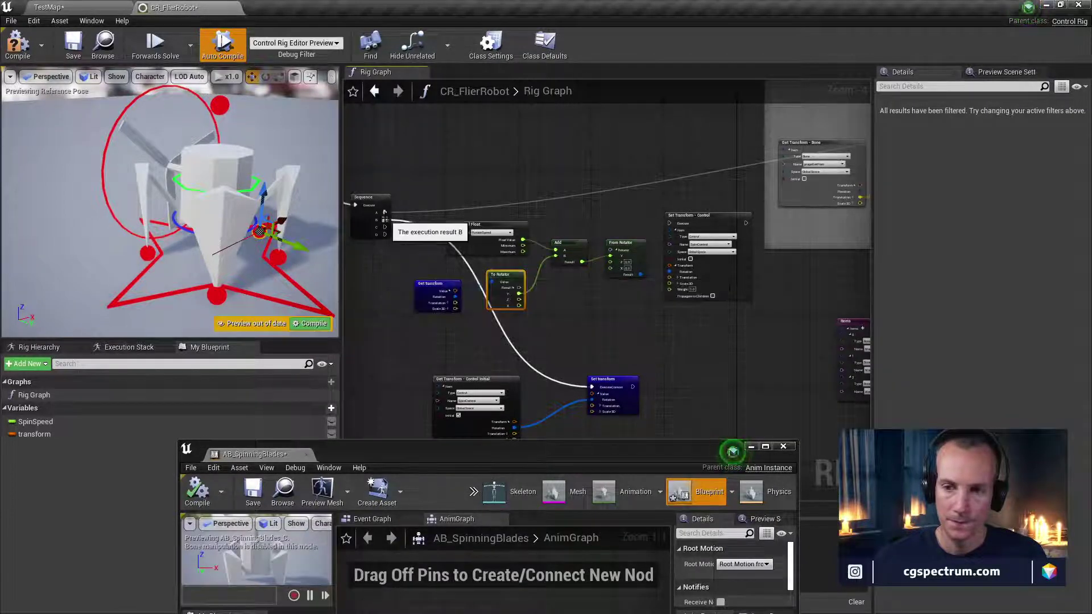
pyautogui.keyDown('alt'); pyautogui.click(385, 220); pyautogui.keyUp('alt')
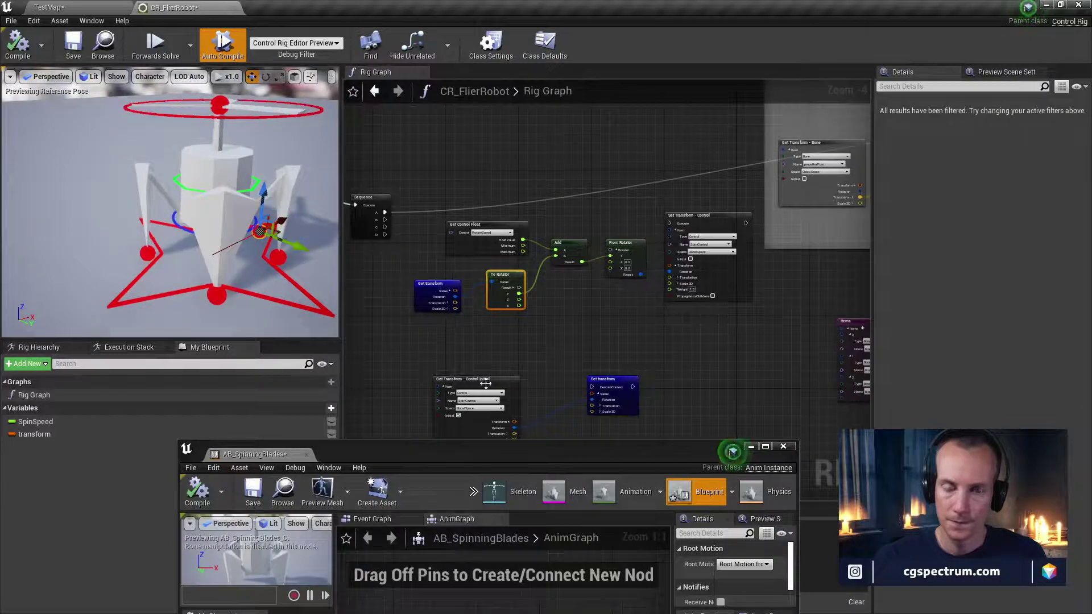
# Maximize the AB_SpinningBlades window and make room for new nodes ahead of Output Pose in its AnimGraph
pyautogui.moveTo(469, 467); pyautogui.dragTo(460, 271)
pyautogui.doubleClick(459, 271)
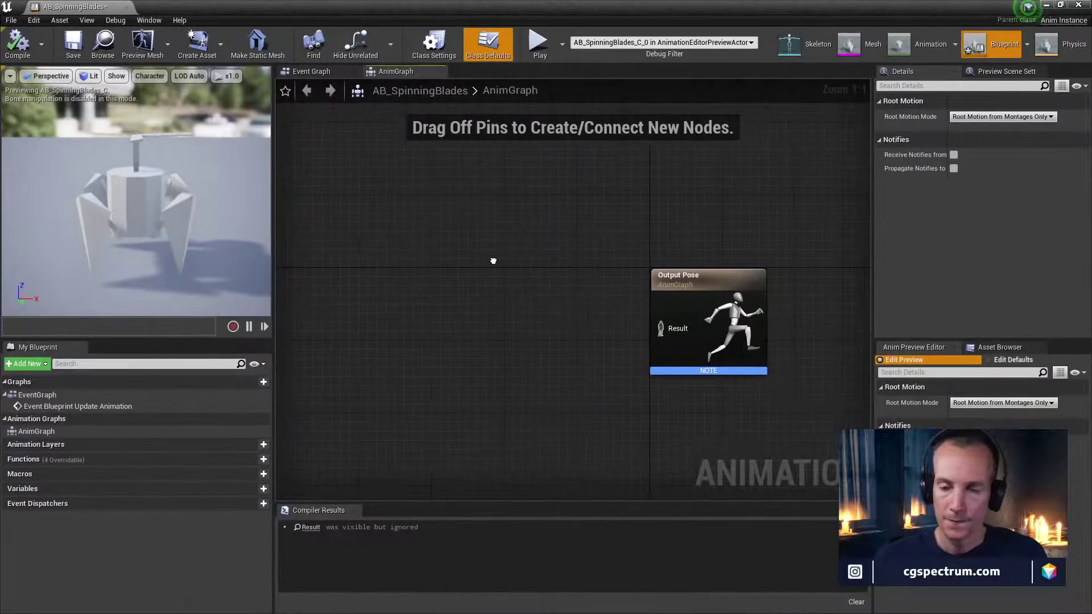
pyautogui.moveTo(357, 309); pyautogui.dragTo(428, 278, button='right')
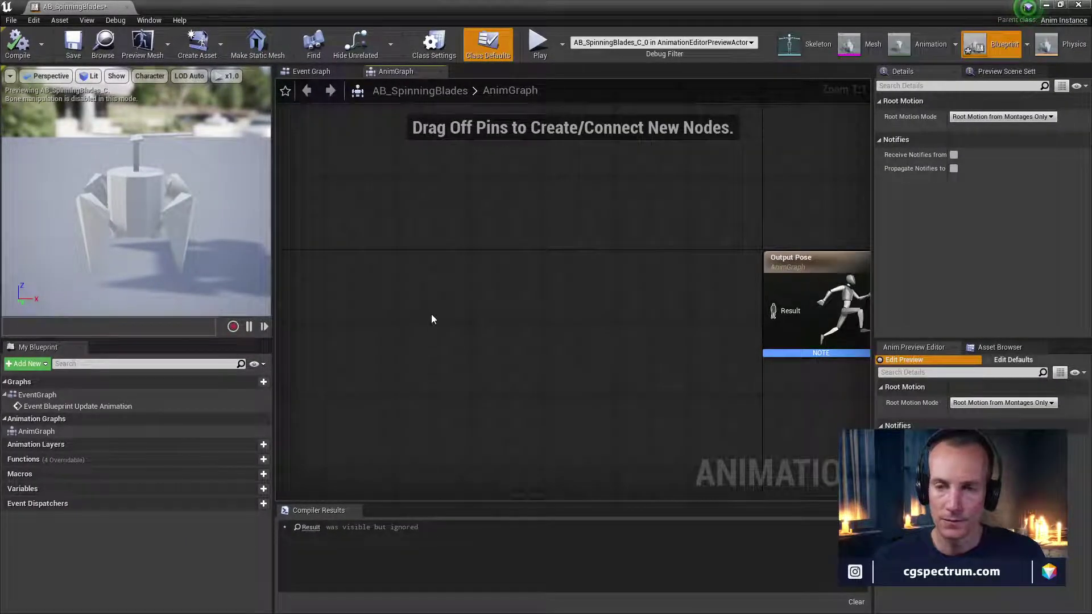
pyautogui.rightClick(403, 280)
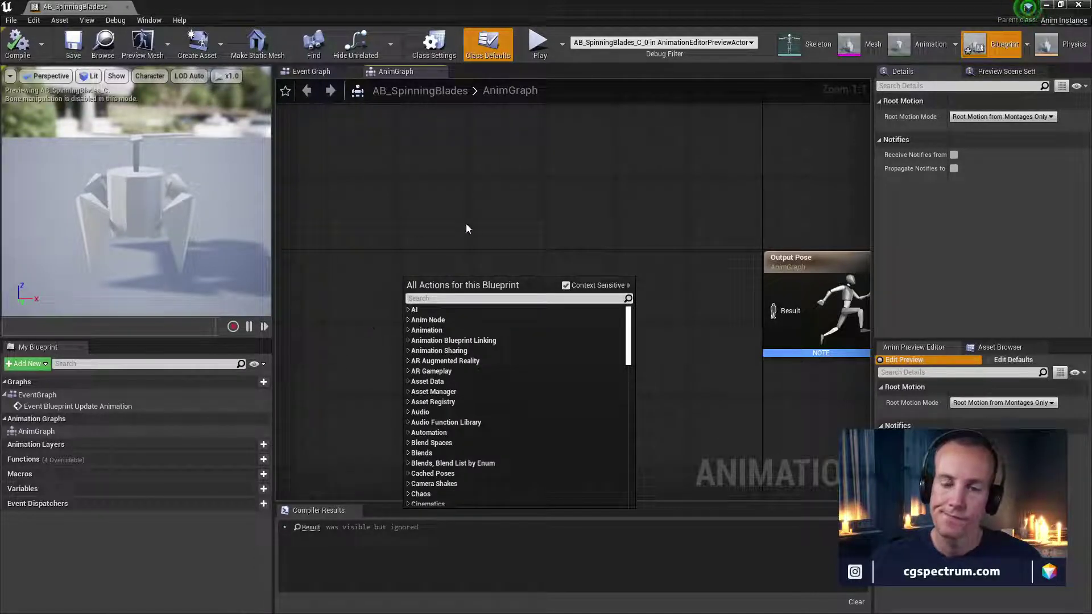
pyautogui.moveTo(490, 231); pyautogui.dragTo(410, 245, button='right')
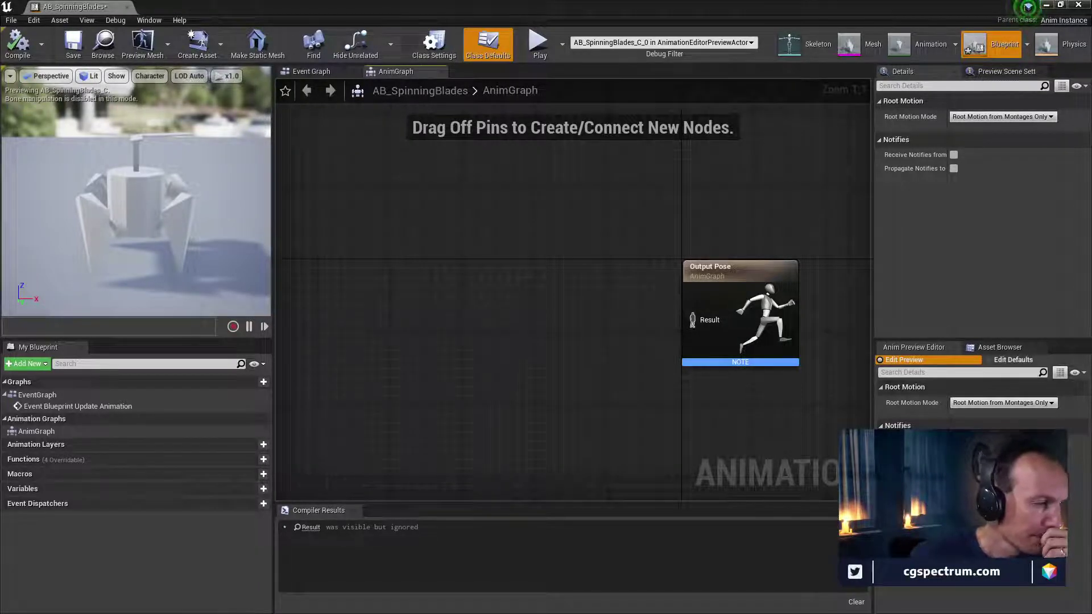
# Add a Make Rotator node to the AnimGraph and place it just below and ahead of the Output Pose node
pyautogui.rightClick(349, 266)
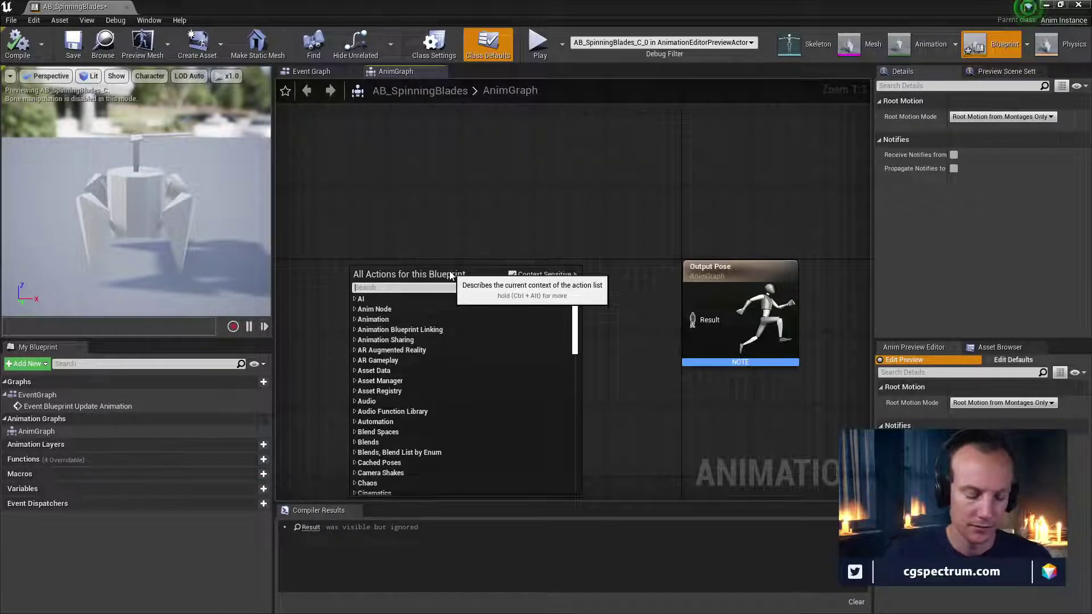
pyautogui.write('rotat')
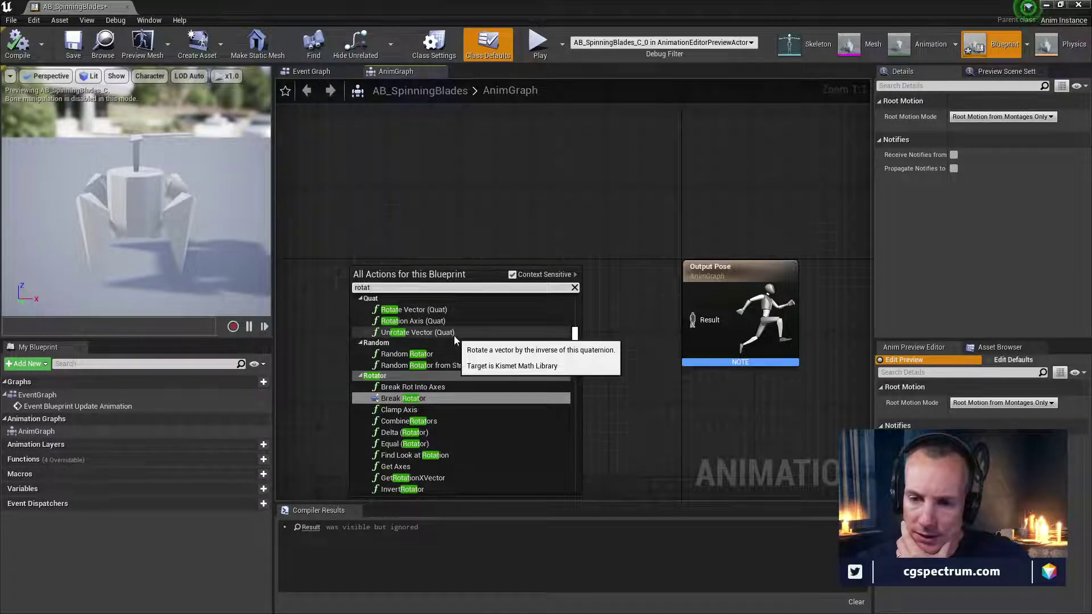
pyautogui.scroll(-1, 469, 384)
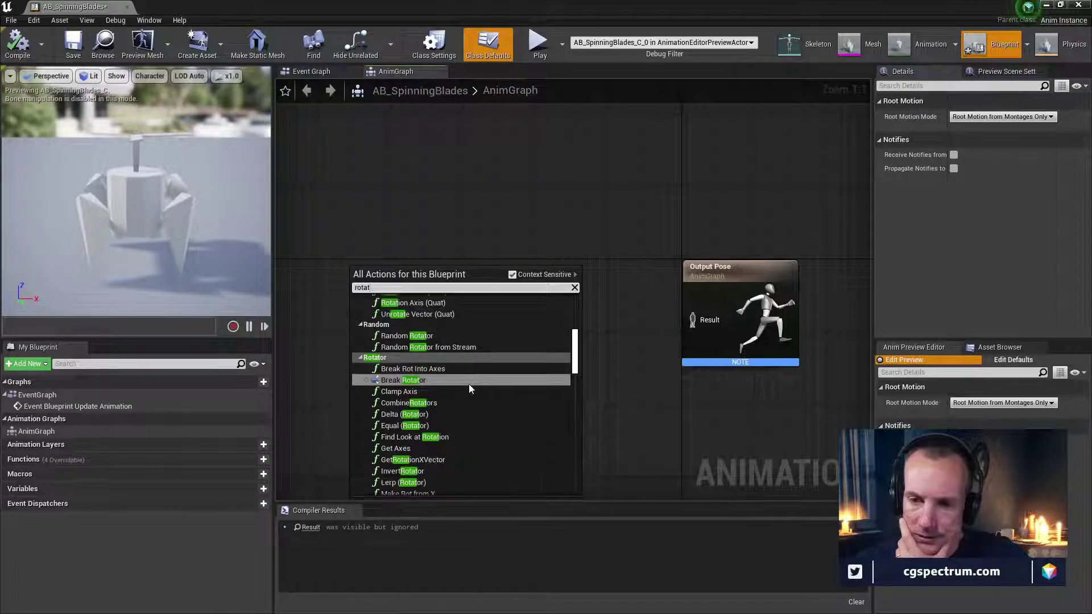
pyautogui.scroll(-5, 469, 384)
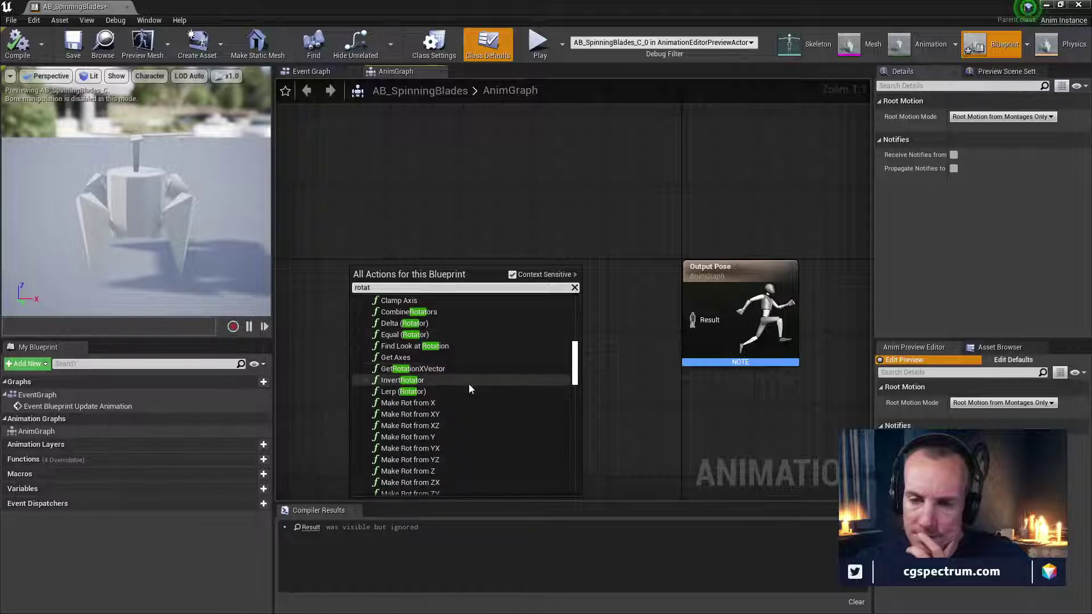
pyautogui.scroll(-8, 469, 385)
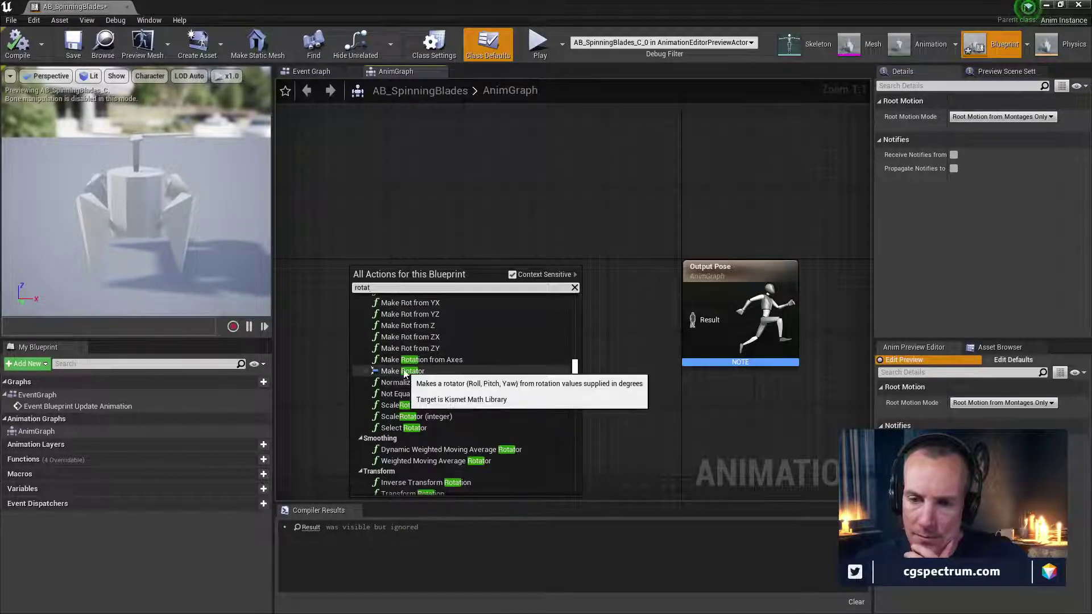
pyautogui.click(404, 371)
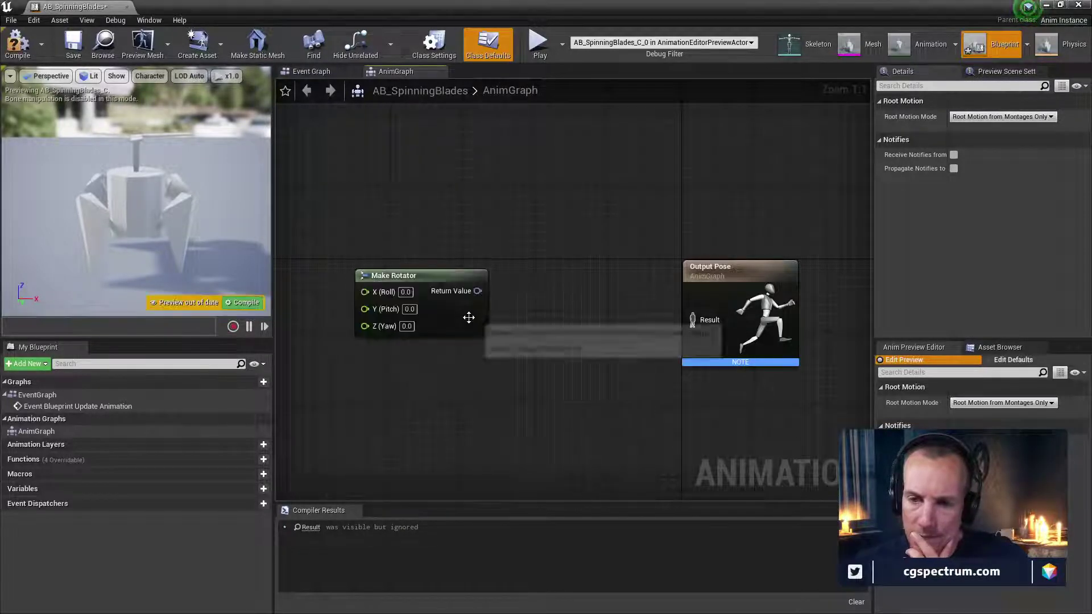
pyautogui.moveTo(431, 264); pyautogui.dragTo(548, 347)
# Add a Rotate Root Bone node to the AnimGraph and place it above the Make Rotator node
pyautogui.rightClick(368, 260)
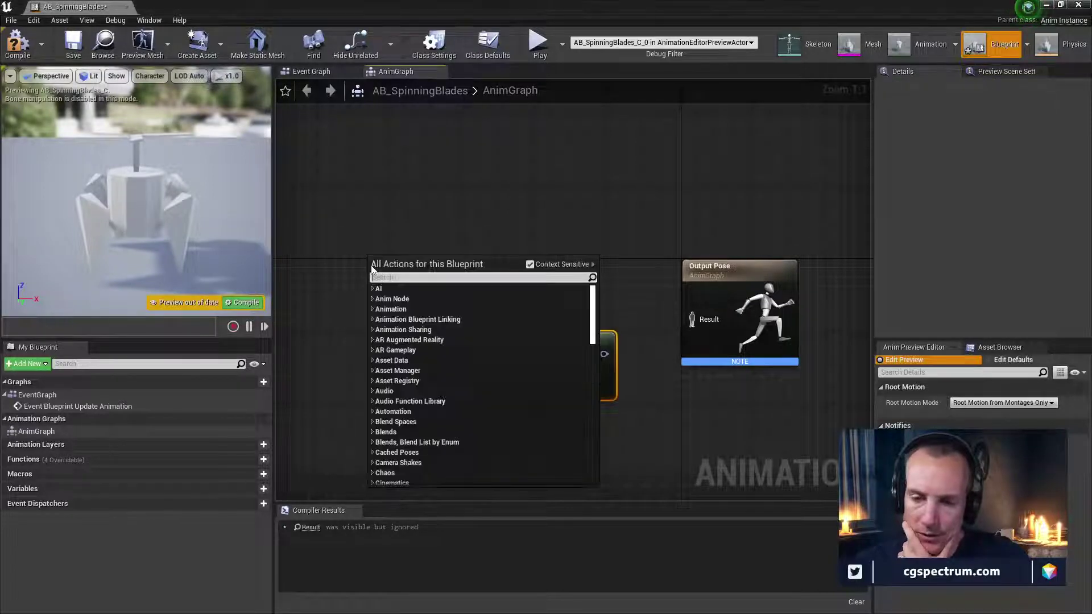
pyautogui.write('random rot')
pyautogui.hotkey('ctrl', 'a')
pyautogui.write('rotate')
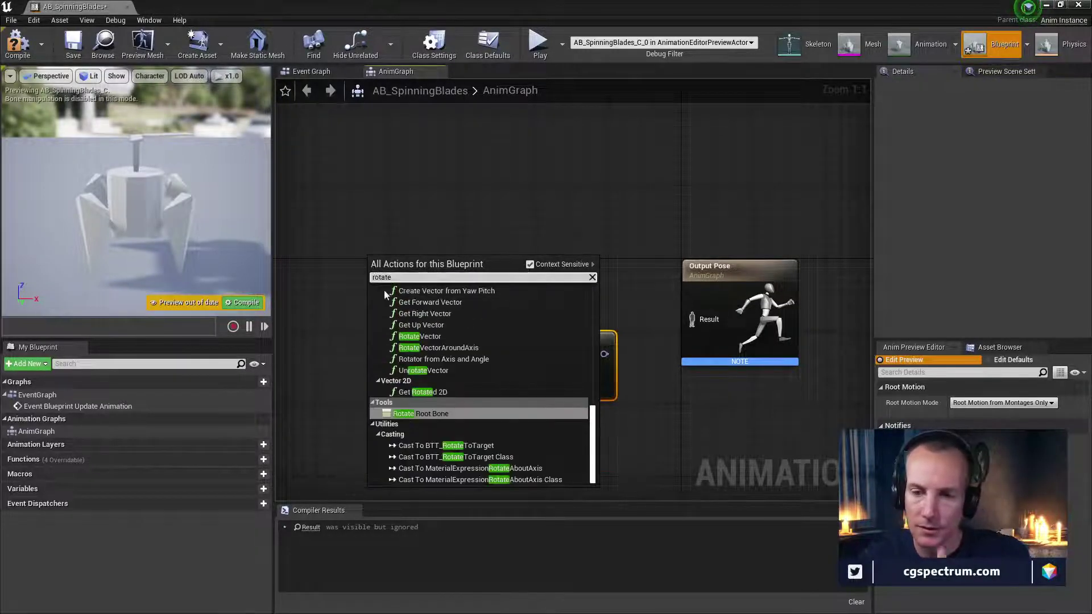
pyautogui.click(435, 414)
pyautogui.moveTo(425, 263); pyautogui.dragTo(521, 169)
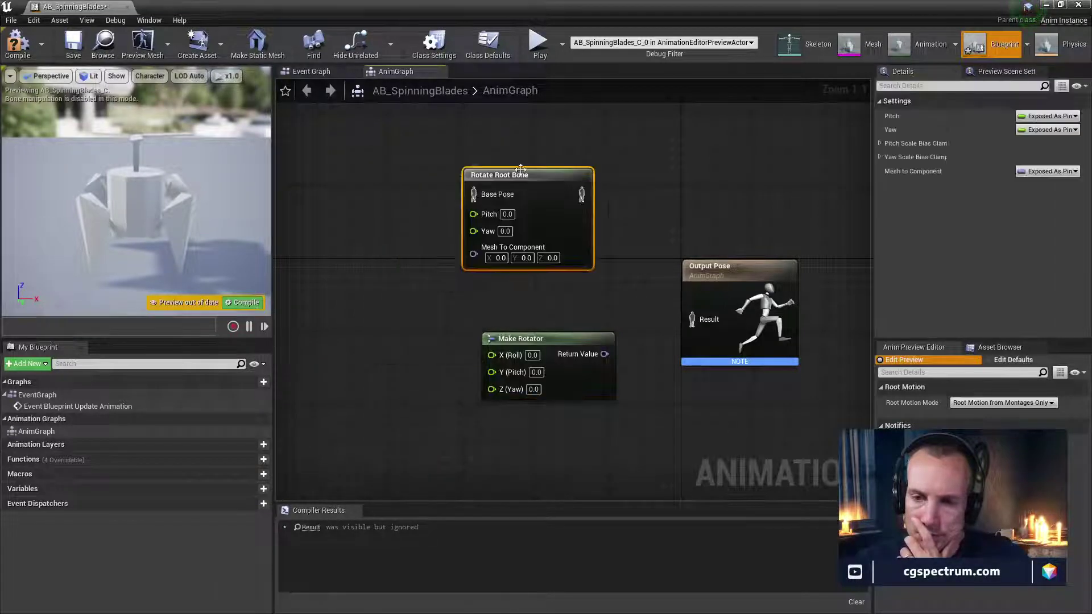
# Connect the Rotate Root Bone node's pose output to the Output Pose node's Result and compile the blueprint
pyautogui.rightClick(380, 316)
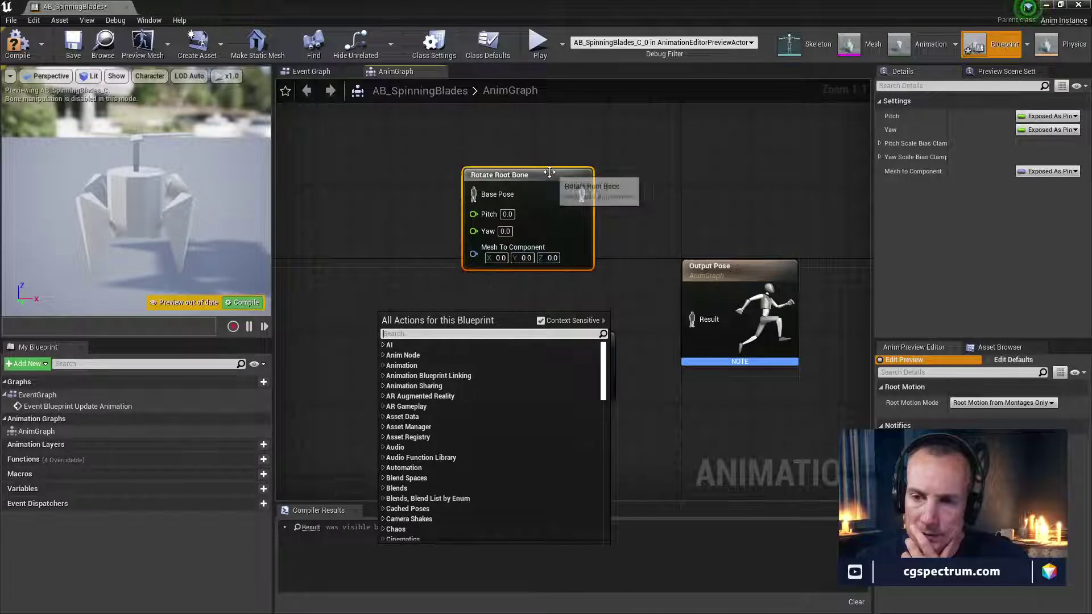
pyautogui.moveTo(549, 172); pyautogui.dragTo(694, 331)
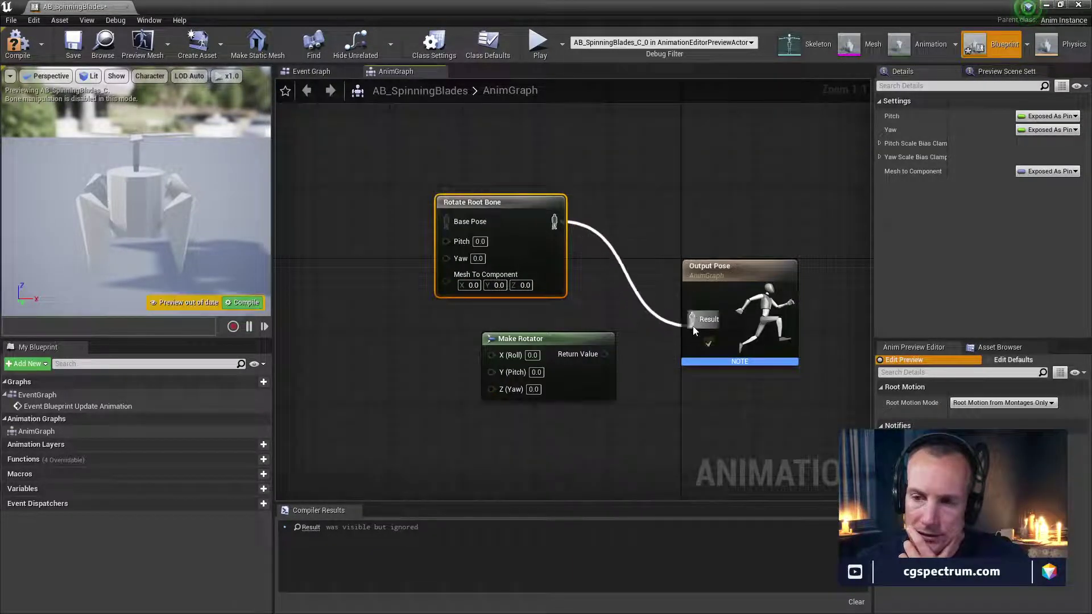
pyautogui.click(18, 44)
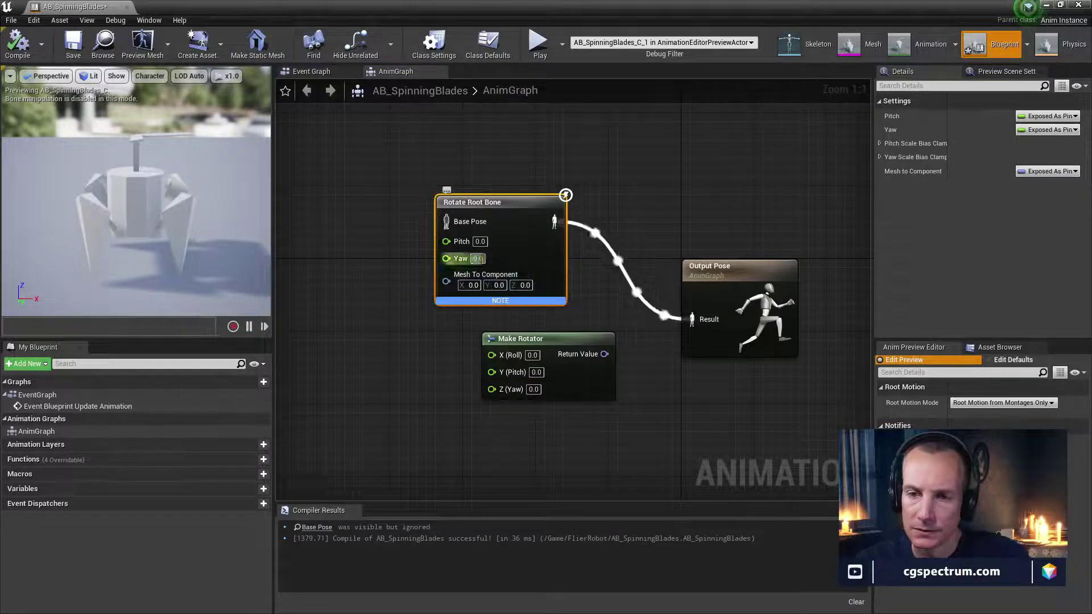
# Set the Rotate Root Bone node's Pitch to 50 and recompile to test the rotation on the robot
pyautogui.click(479, 241)
pyautogui.write('50')
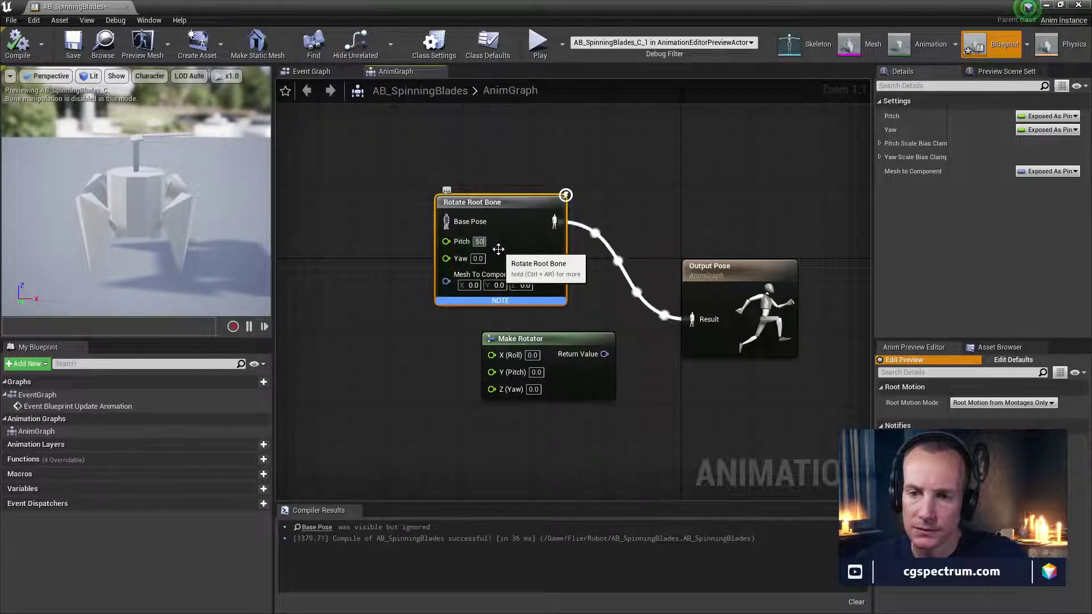
pyautogui.press('Return')
pyautogui.click(20, 53)
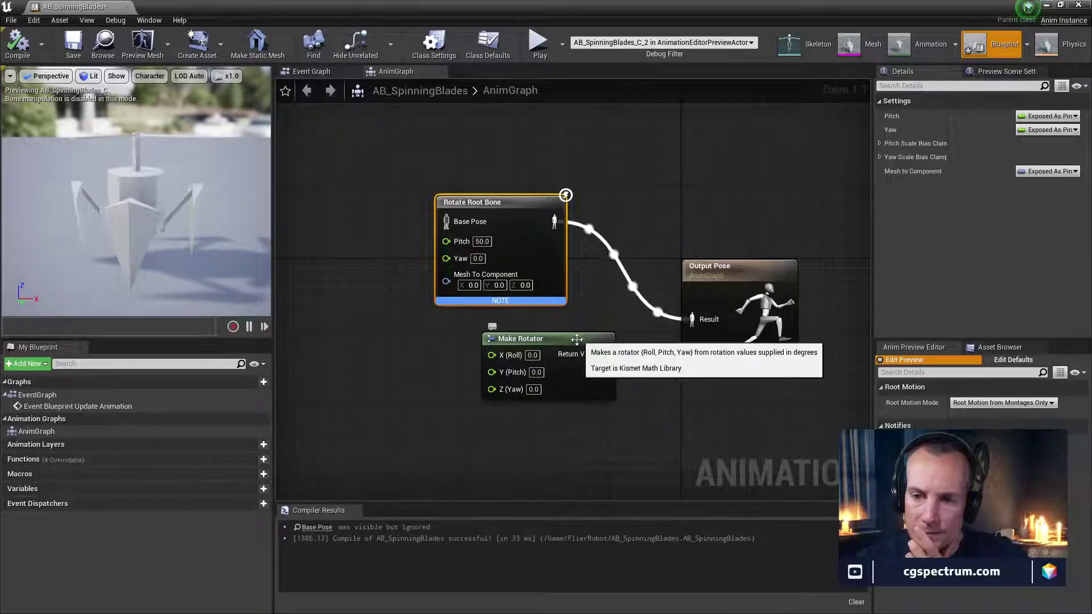
# Move the Make Rotator node further down and add a Rotate Vector (Quat) node below Rotate Root Bone
pyautogui.moveTo(555, 374); pyautogui.dragTo(536, 464)
pyautogui.rightClick(379, 313)
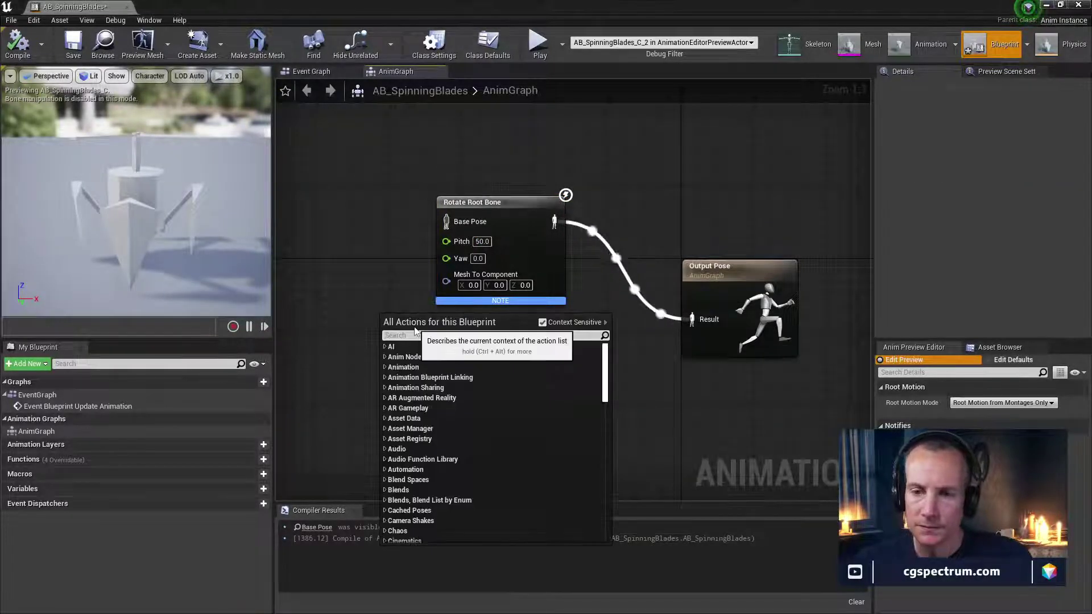
pyautogui.write('rotate')
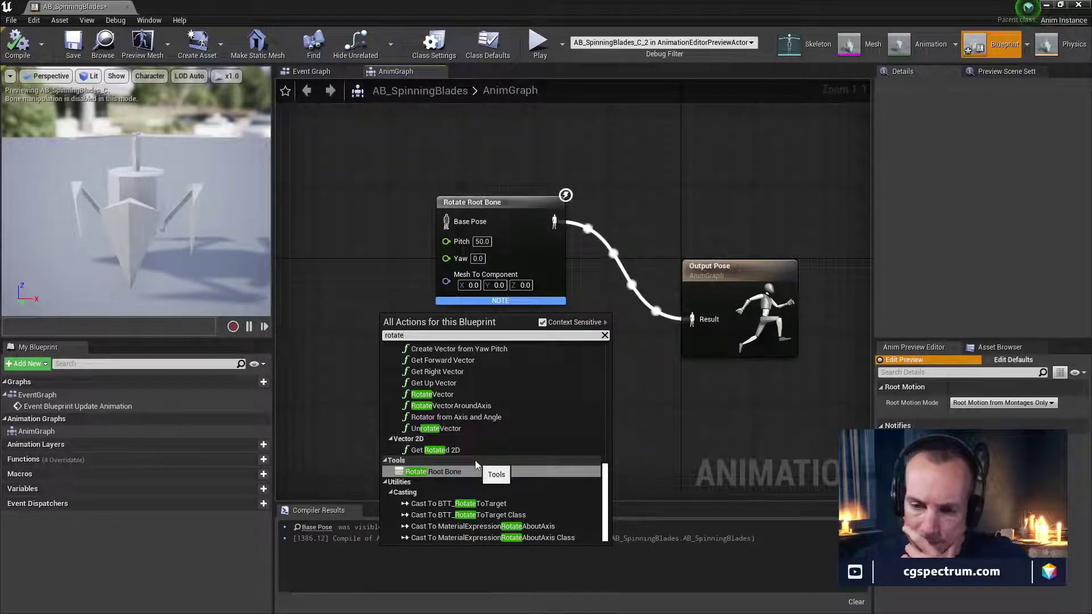
pyautogui.scroll(2, 475, 463)
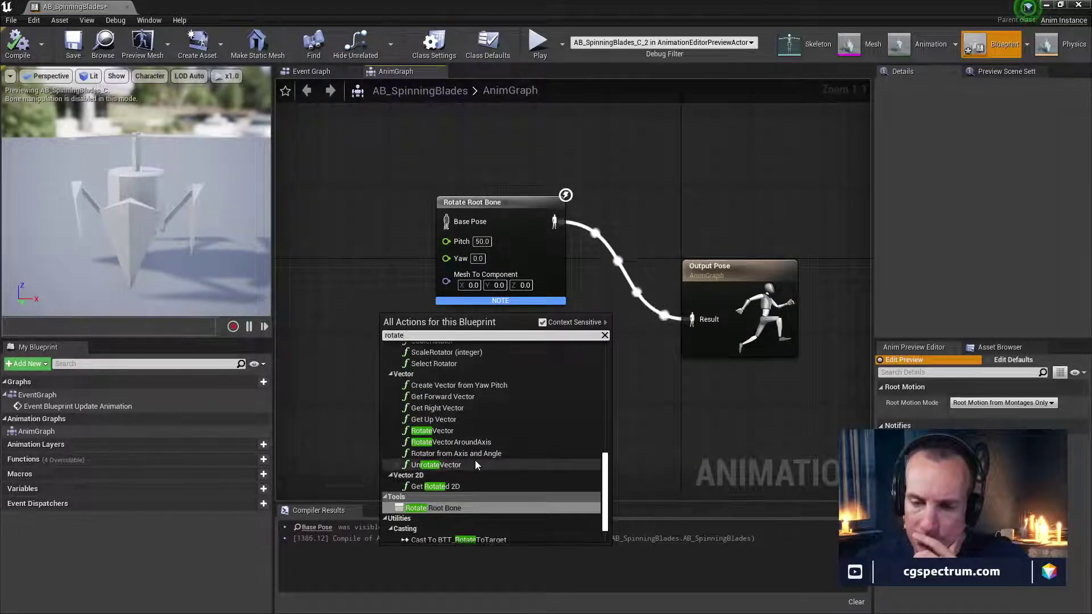
pyautogui.scroll(1, 475, 464)
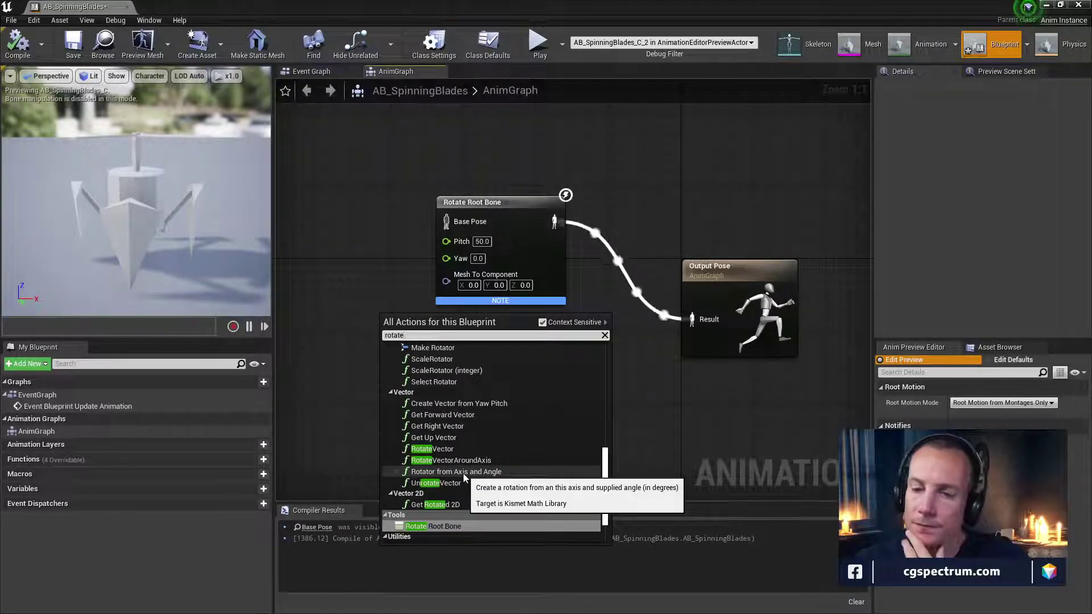
pyautogui.scroll(3, 474, 449)
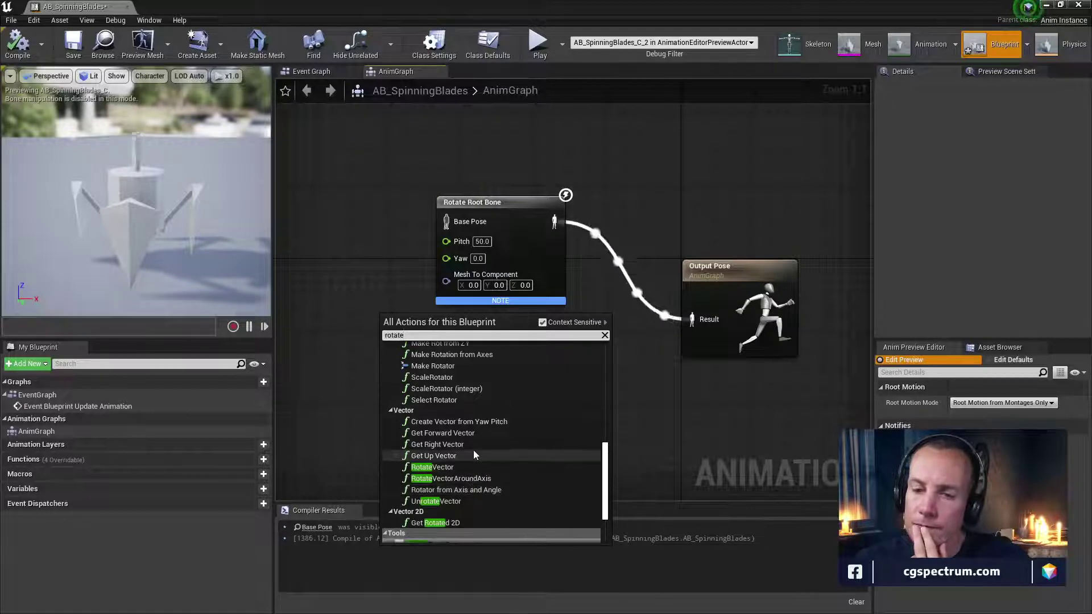
pyautogui.scroll(9, 473, 449)
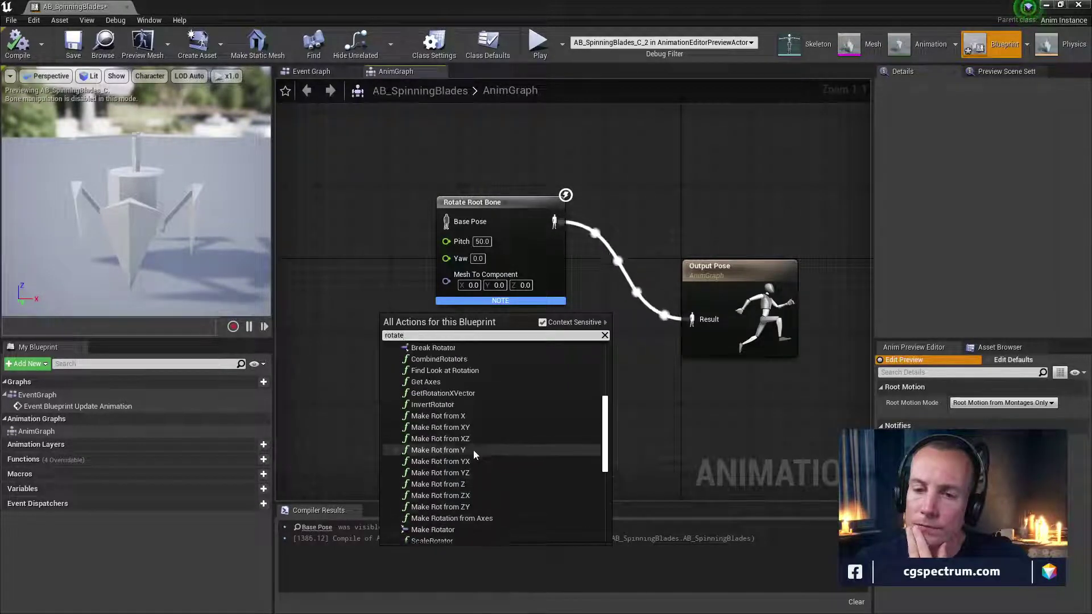
pyautogui.scroll(2, 473, 449)
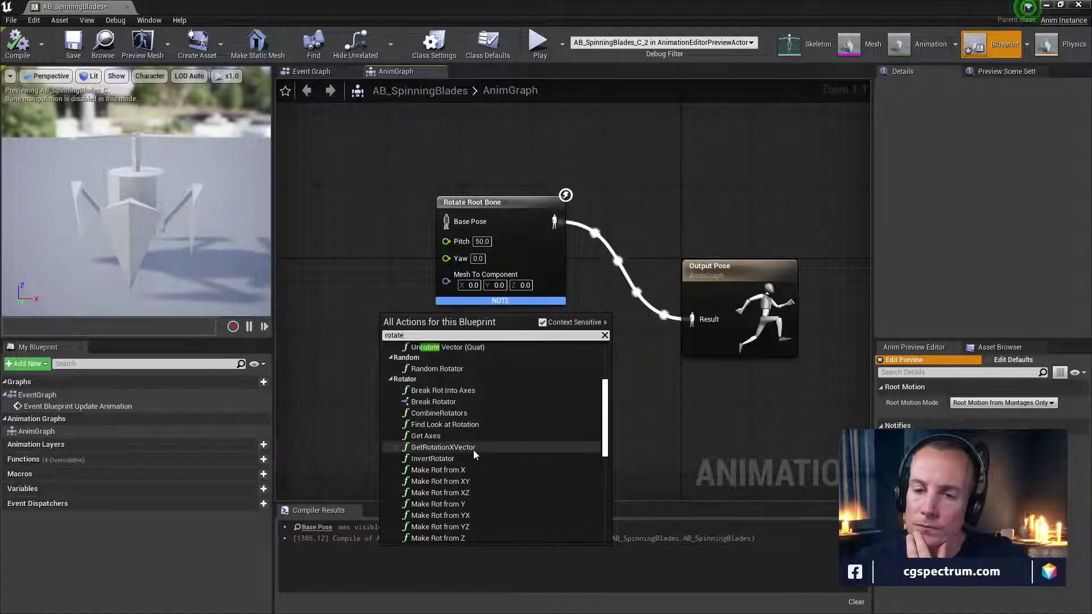
pyautogui.scroll(2, 473, 455)
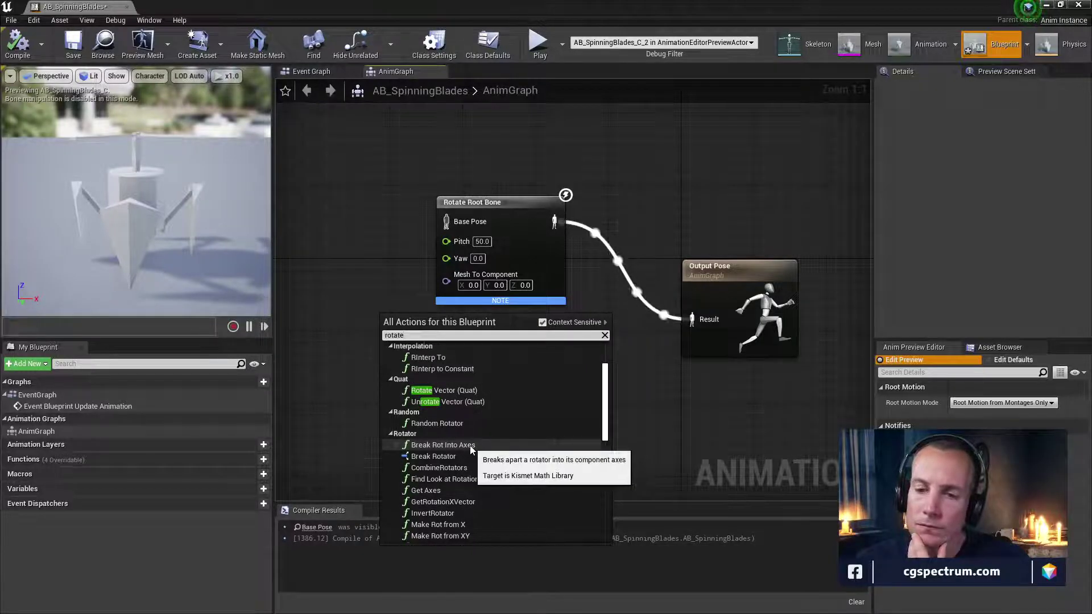
pyautogui.scroll(1, 449, 426)
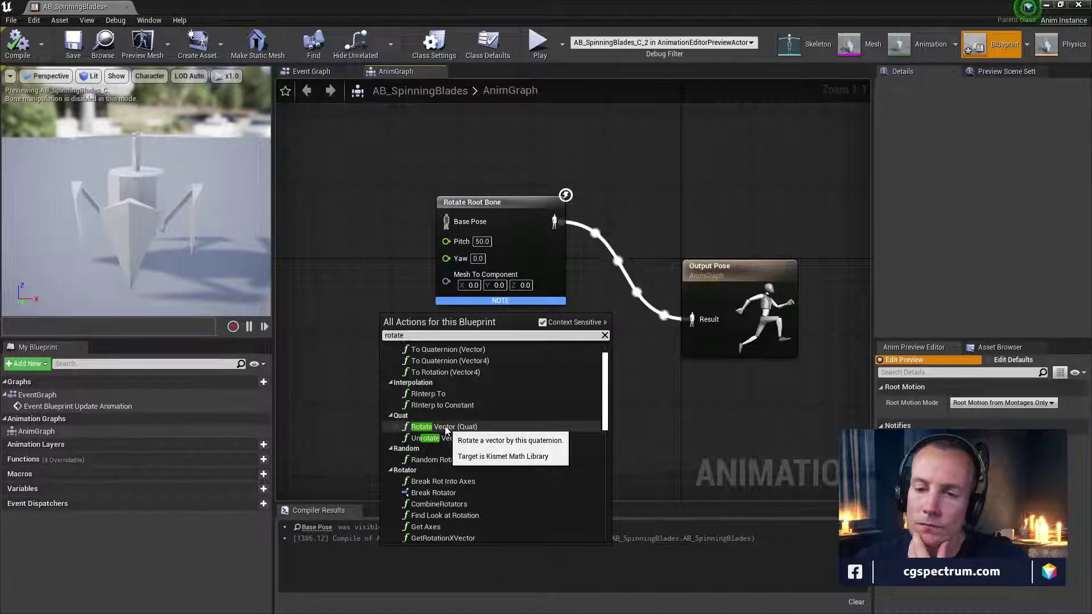
pyautogui.click(445, 427)
pyautogui.moveTo(422, 340); pyautogui.dragTo(421, 349)
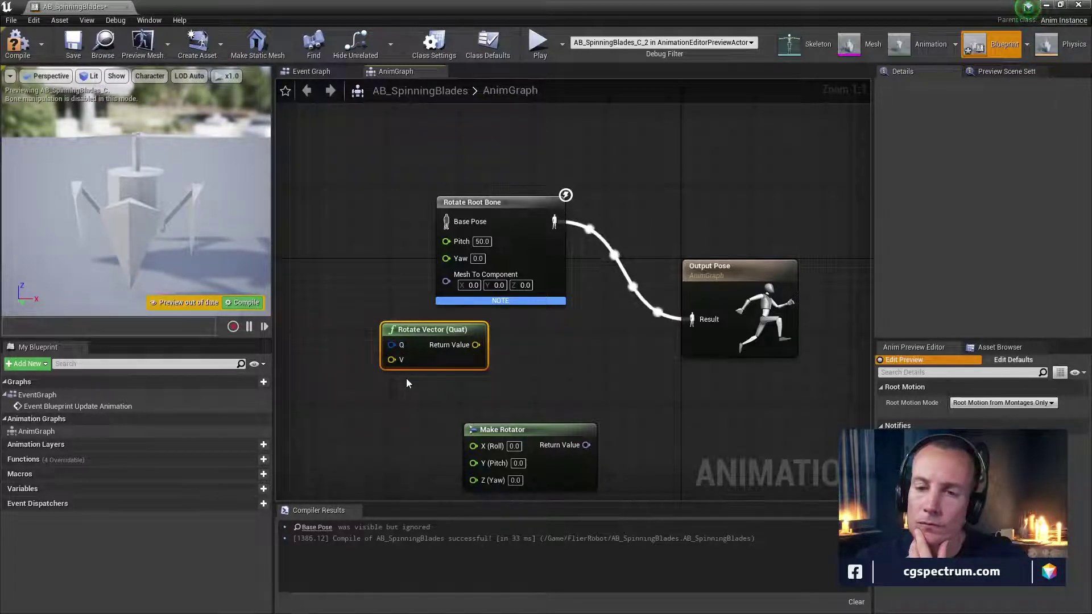
# Search the graph actions for "rotate", add an RInterp To node and place it beside the Rotate Root Bone node
pyautogui.rightClick(407, 381)
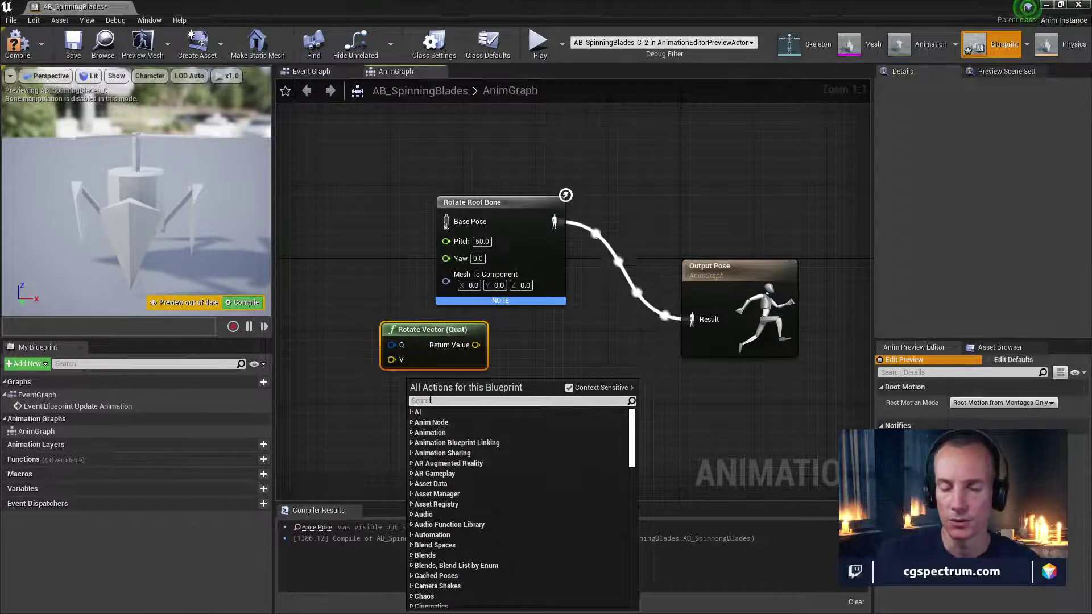
pyautogui.write('rot')
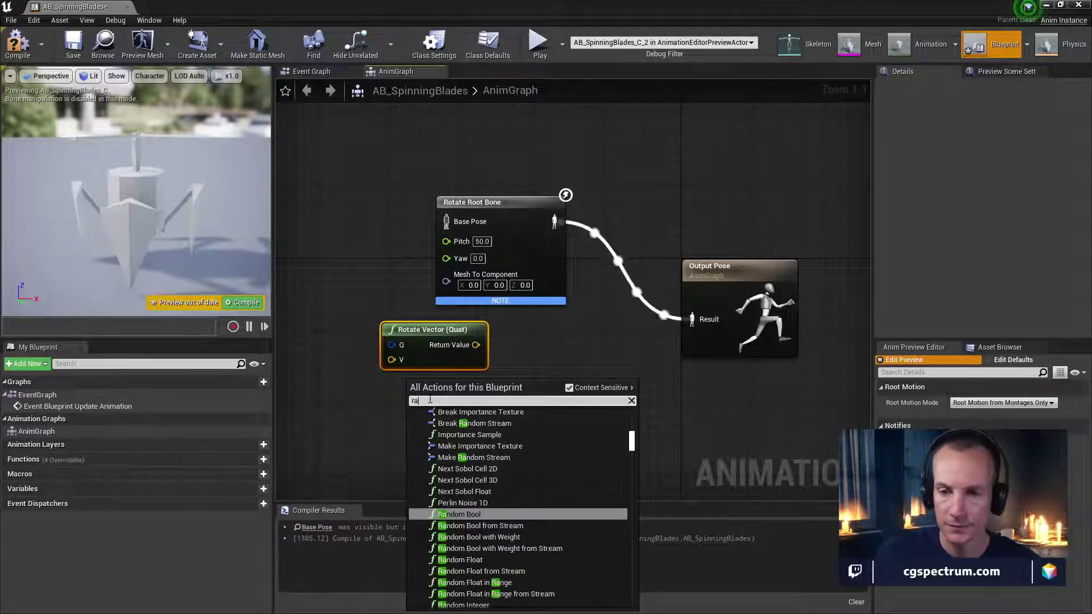
pyautogui.write('ate')
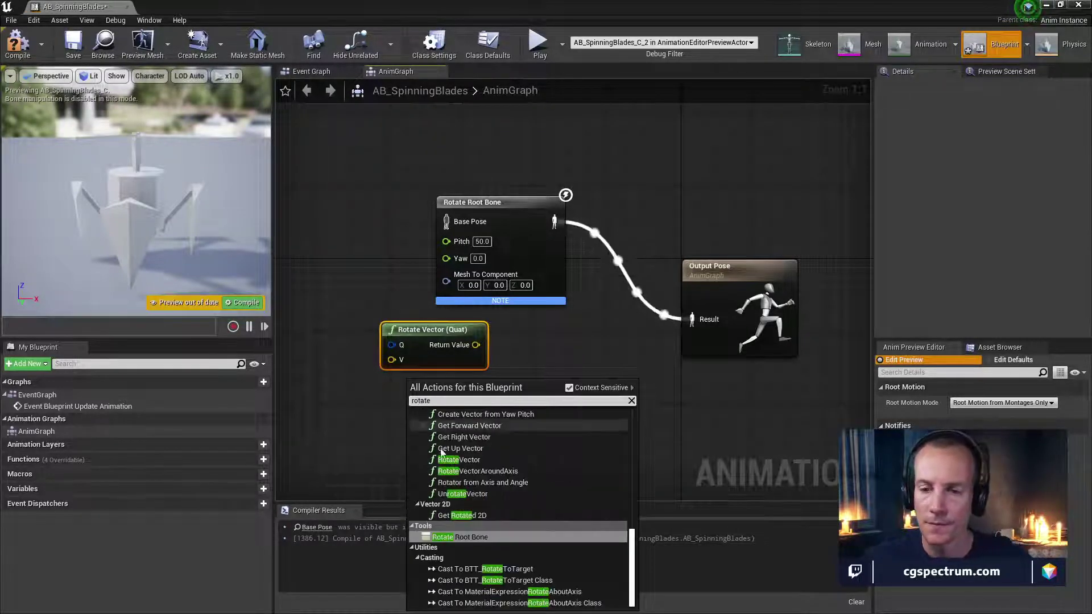
pyautogui.scroll(-5, 500, 493)
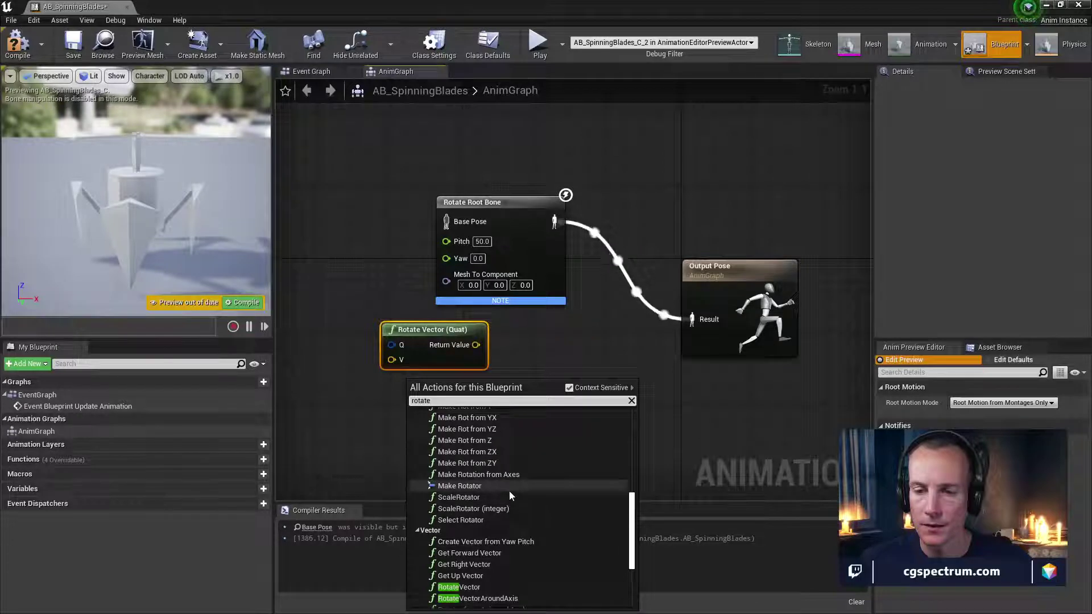
pyautogui.scroll(2, 509, 492)
pyautogui.scroll(1, 510, 495)
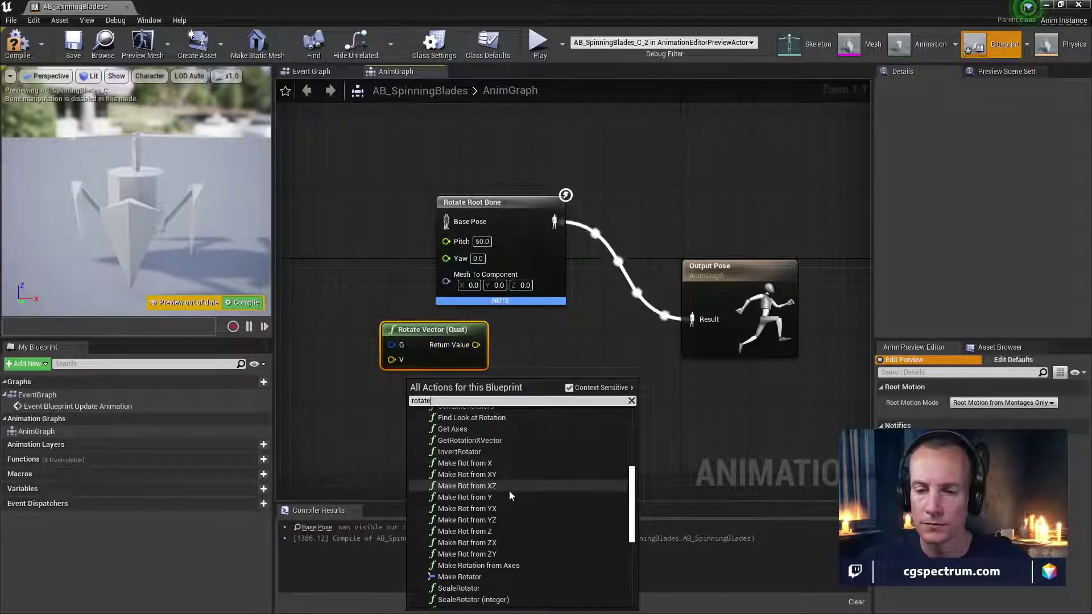
pyautogui.scroll(4, 509, 492)
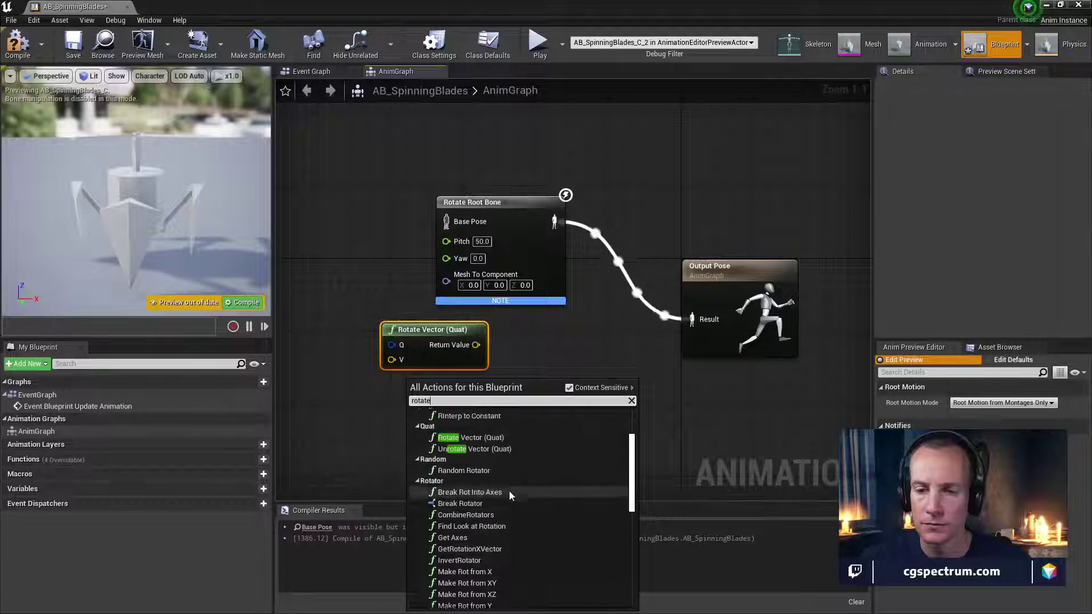
pyautogui.scroll(3, 510, 492)
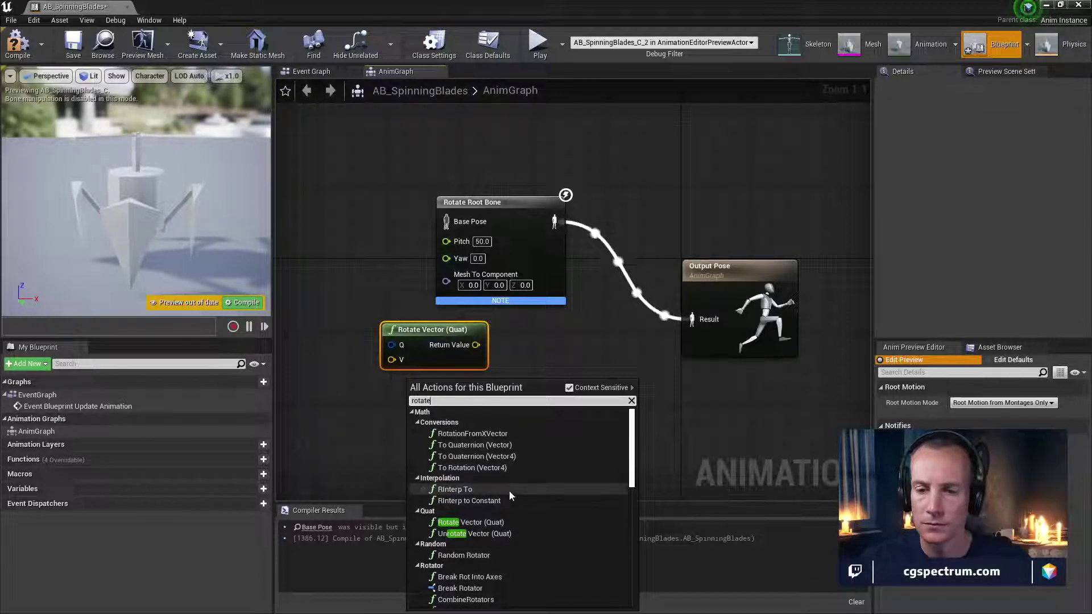
pyautogui.click(455, 489)
pyautogui.moveTo(524, 423); pyautogui.dragTo(396, 260)
pyautogui.moveTo(395, 260); pyautogui.dragTo(468, 289, button='right')
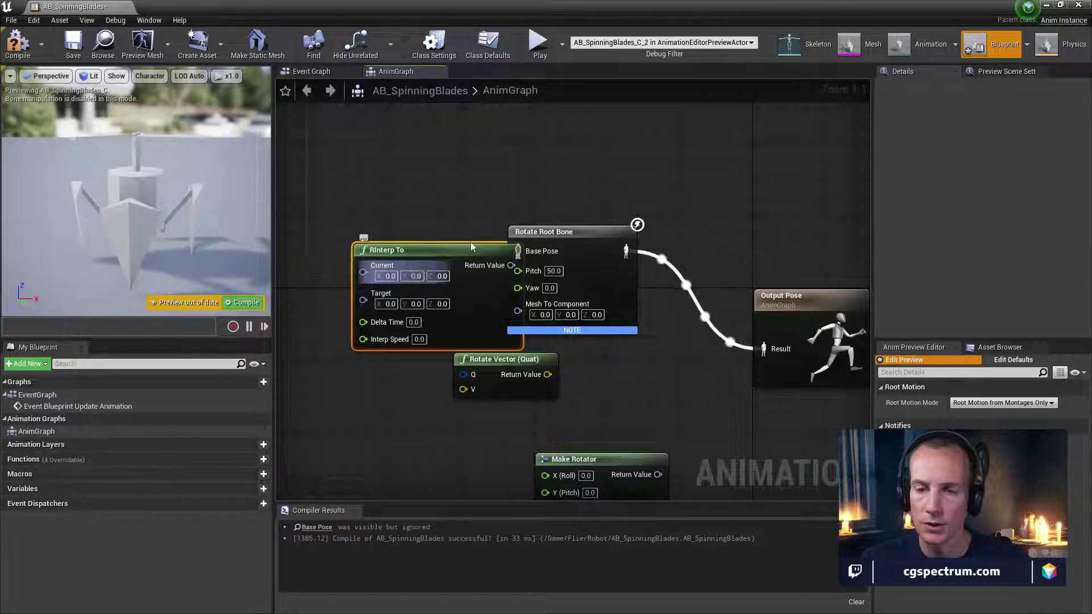
# Connect RInterp To's Return Value to Rotate Root Bone's Mesh To Component, move the Rotate Vector (Quat) node down out of the way, and compile
pyautogui.moveTo(450, 253); pyautogui.dragTo(521, 309)
pyautogui.moveTo(539, 335); pyautogui.dragTo(597, 344, button='right')
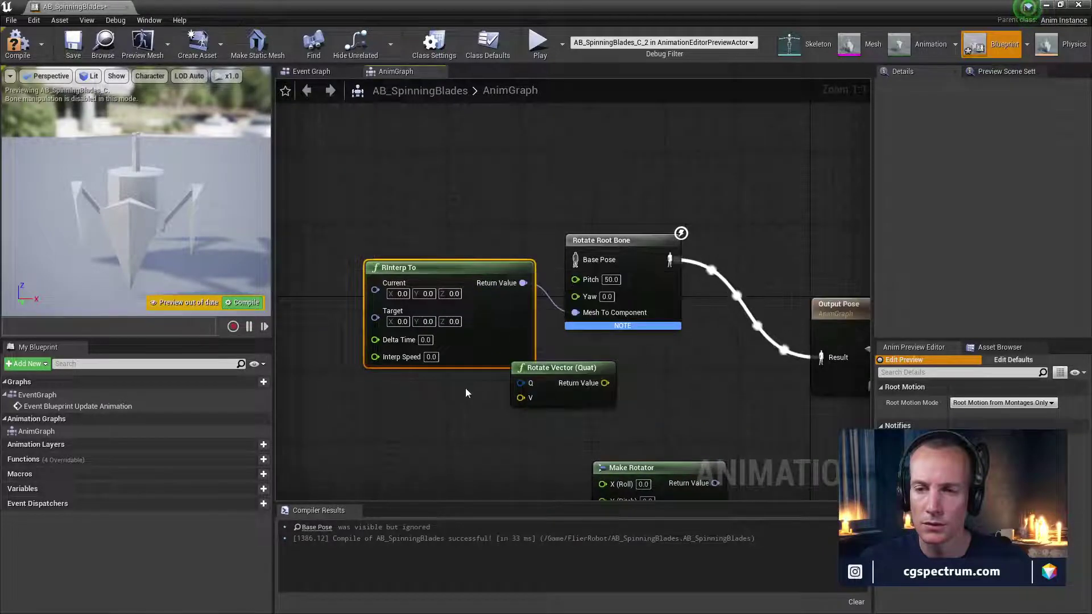
pyautogui.moveTo(521, 320); pyautogui.dragTo(619, 430)
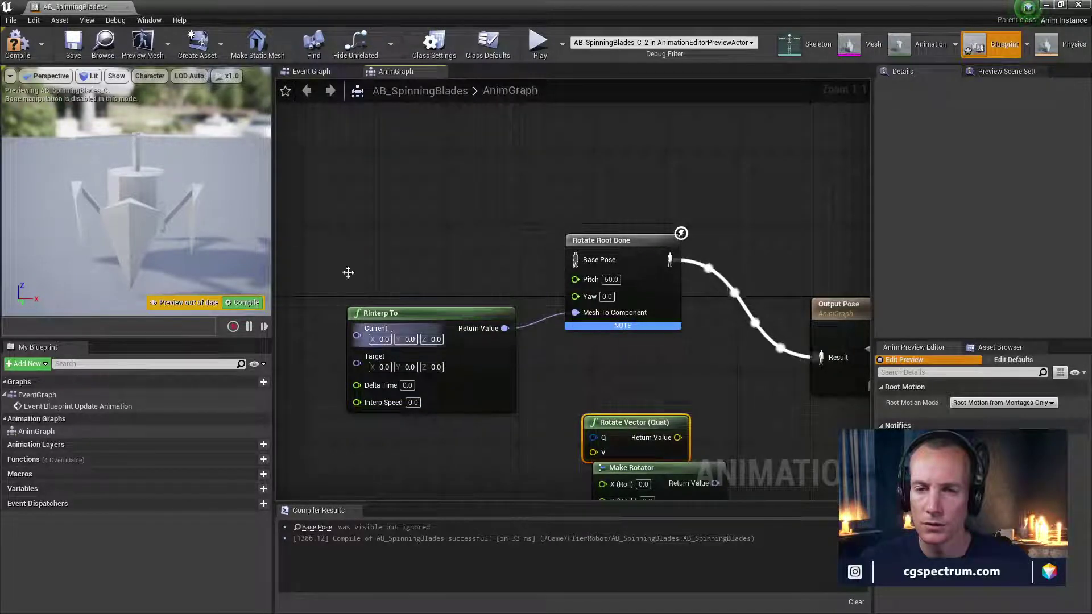
pyautogui.press('F7')
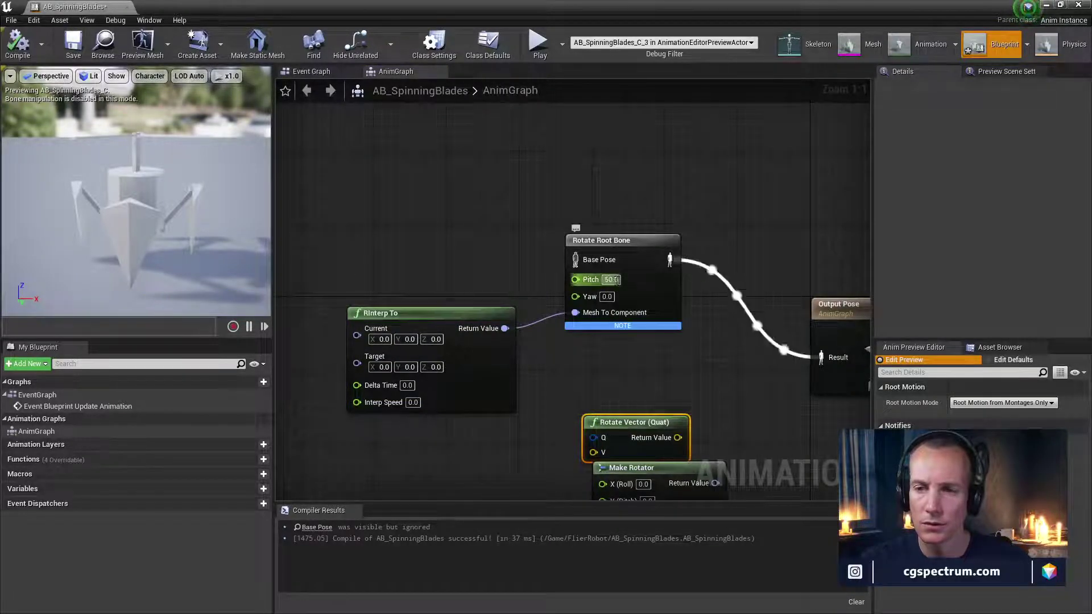
# Set Rotate Root Bone's Pitch to 0 and RInterp To's Target X to 90, and recompile the blueprint
pyautogui.click(611, 279)
pyautogui.write('0')
pyautogui.press('Return')
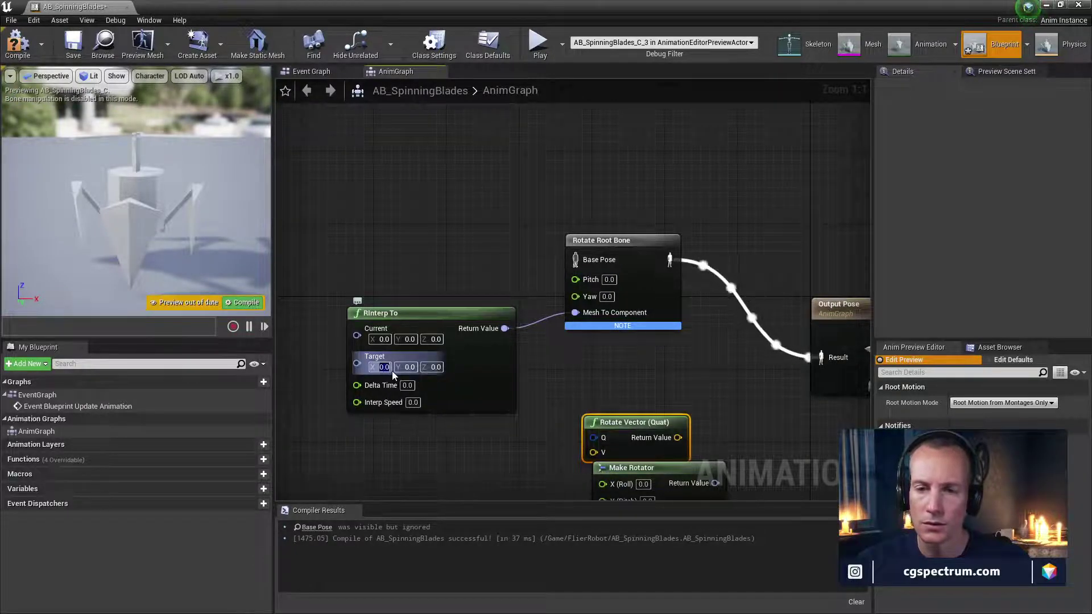
pyautogui.write('90')
pyautogui.click(407, 385)
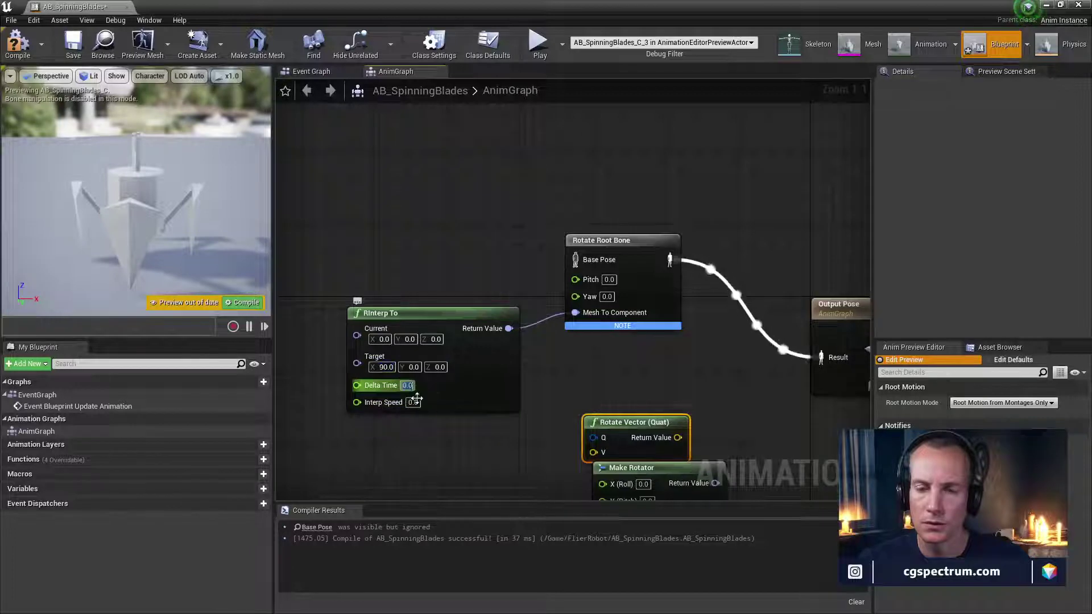
pyautogui.press('Return')
pyautogui.press('F7')
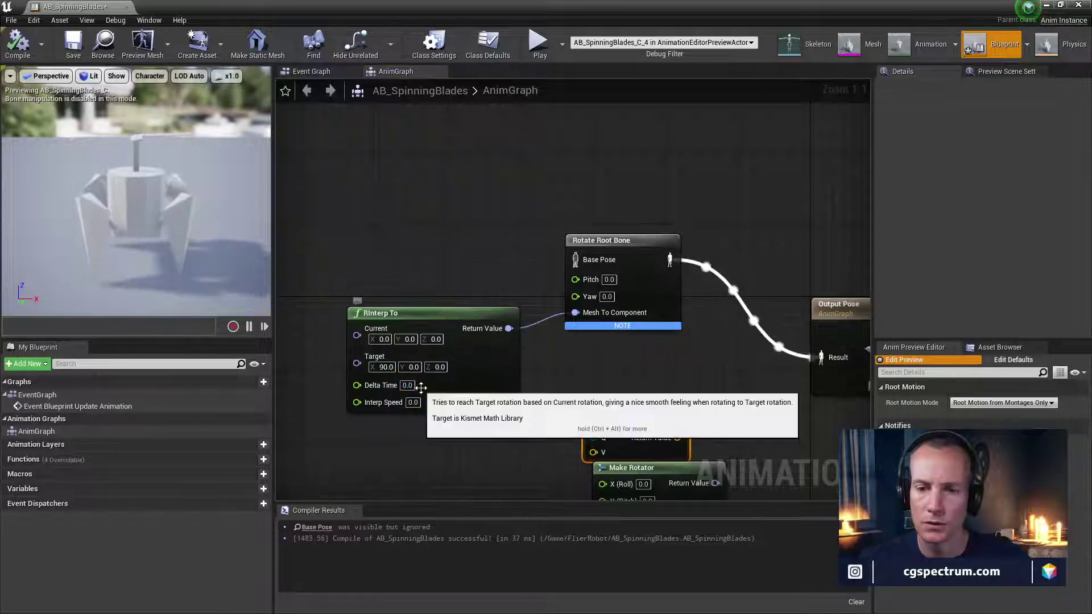
# Set the RInterp To node's Delta Time to 0.5 and recompile to test the rotation
pyautogui.click(410, 387)
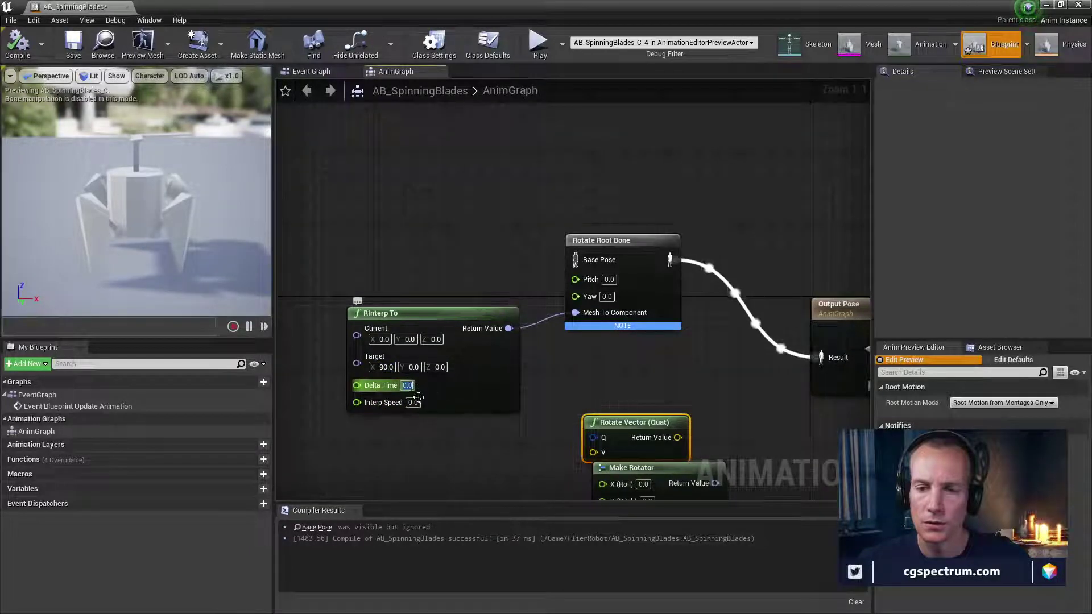
pyautogui.write('0.5')
pyautogui.press('Return')
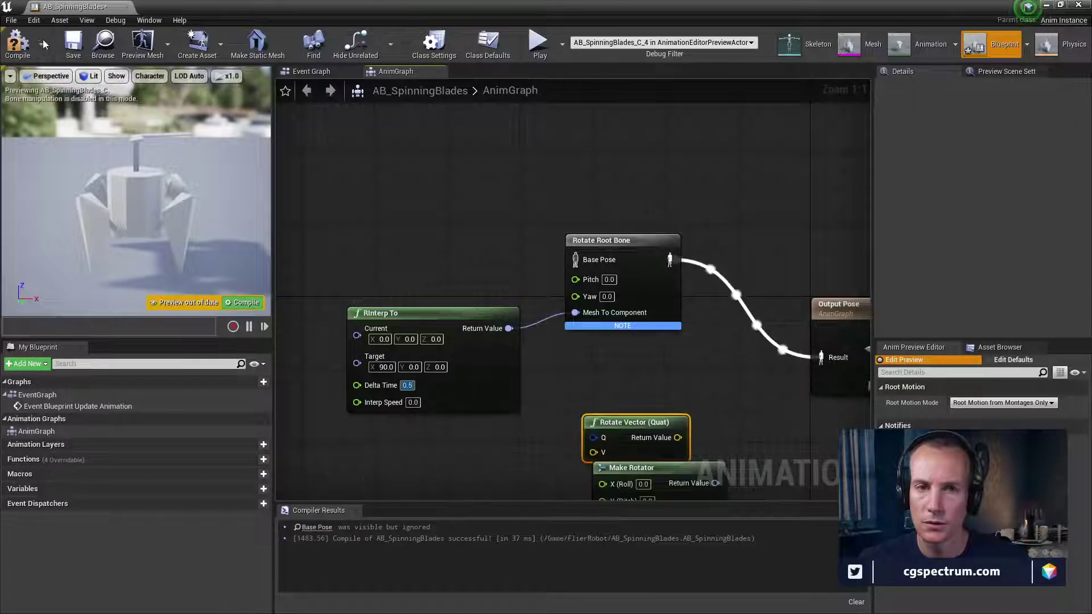
pyautogui.click(19, 44)
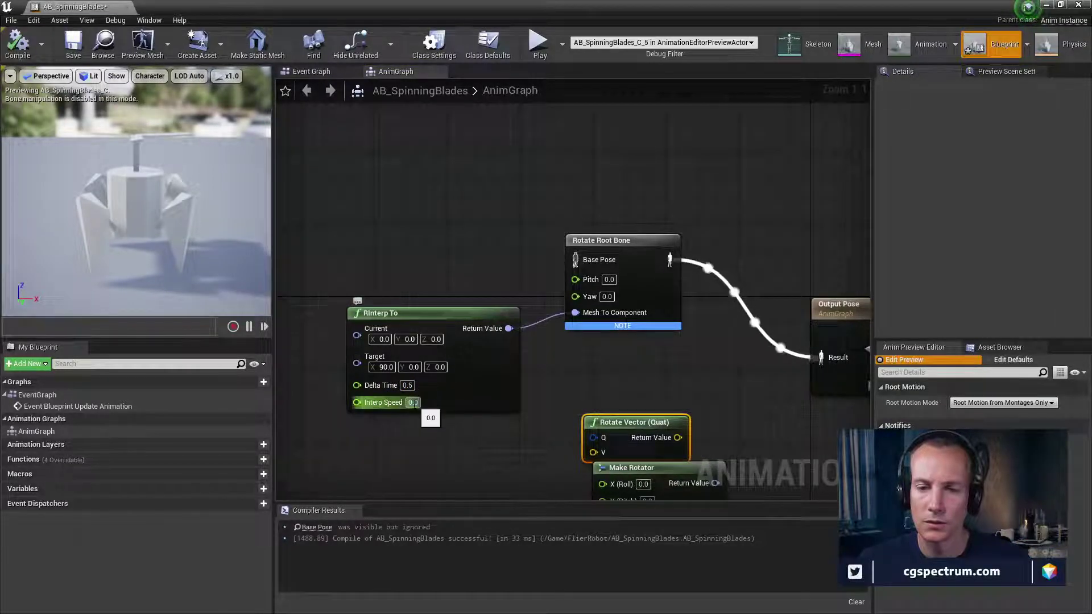
# Set the RInterp To node's Interp Speed to 1 and recompile the blueprint
pyautogui.write('1')
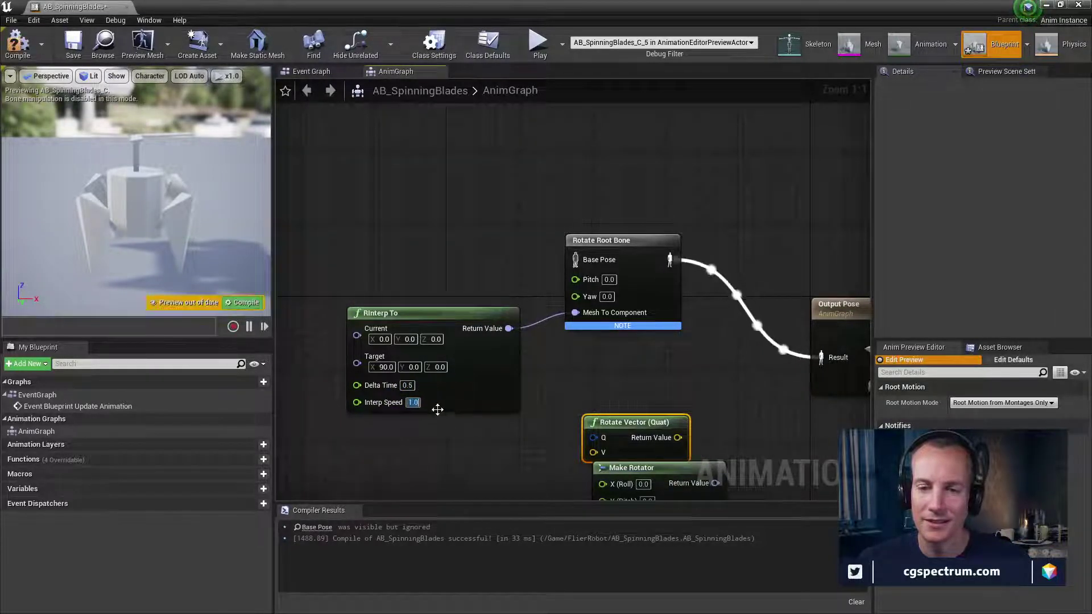
pyautogui.press('Return')
pyautogui.click(19, 43)
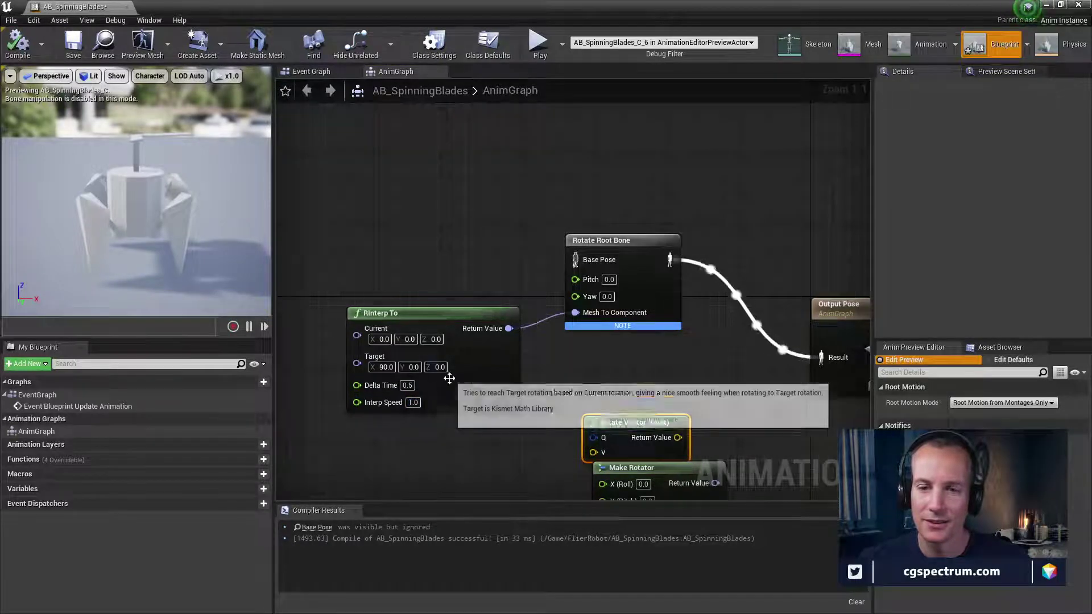
# Set the RInterp To node's Delta Time to 1 and recompile the blueprint
pyautogui.write('1')
pyautogui.press('Return')
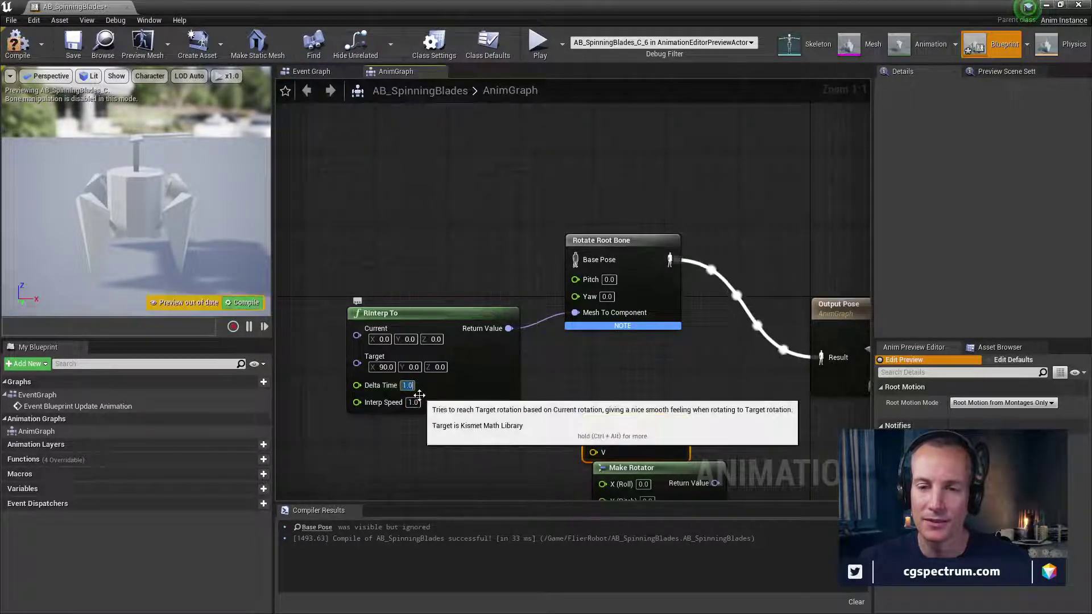
pyautogui.click(17, 44)
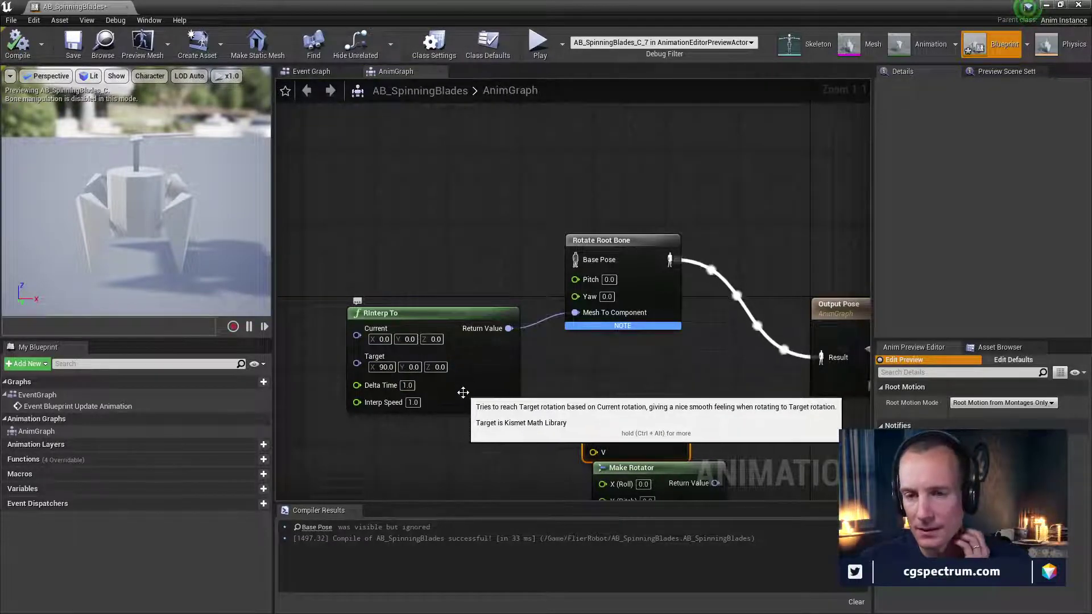
# Add a Get World Delta Seconds node, connect its Return Value to RInterp To's Delta Time, and recompile
pyautogui.moveTo(628, 357); pyautogui.dragTo(617, 357, button='right')
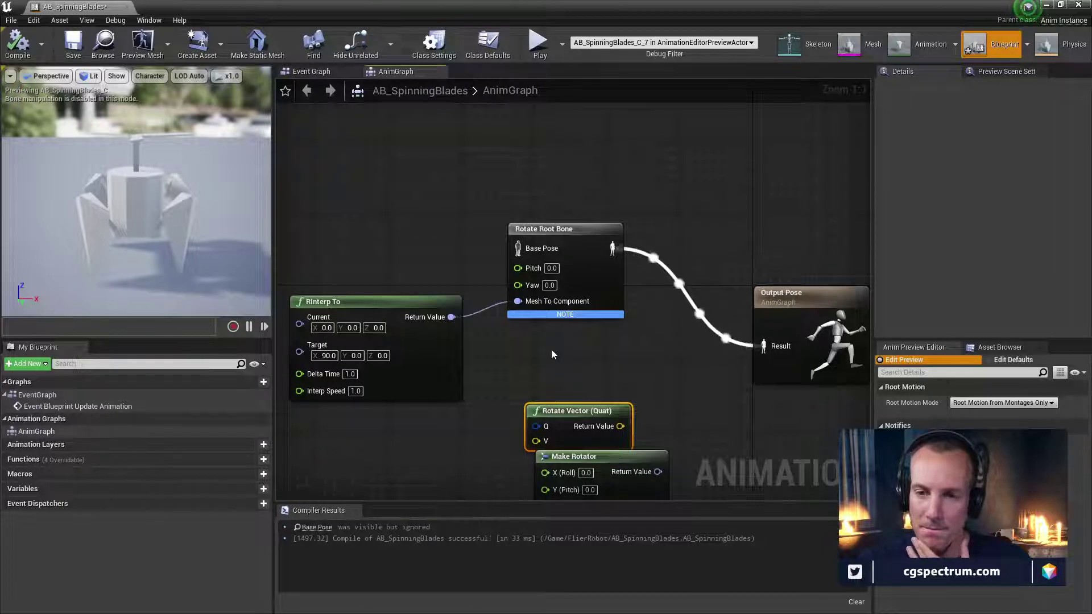
pyautogui.moveTo(552, 350); pyautogui.dragTo(627, 345, button='right')
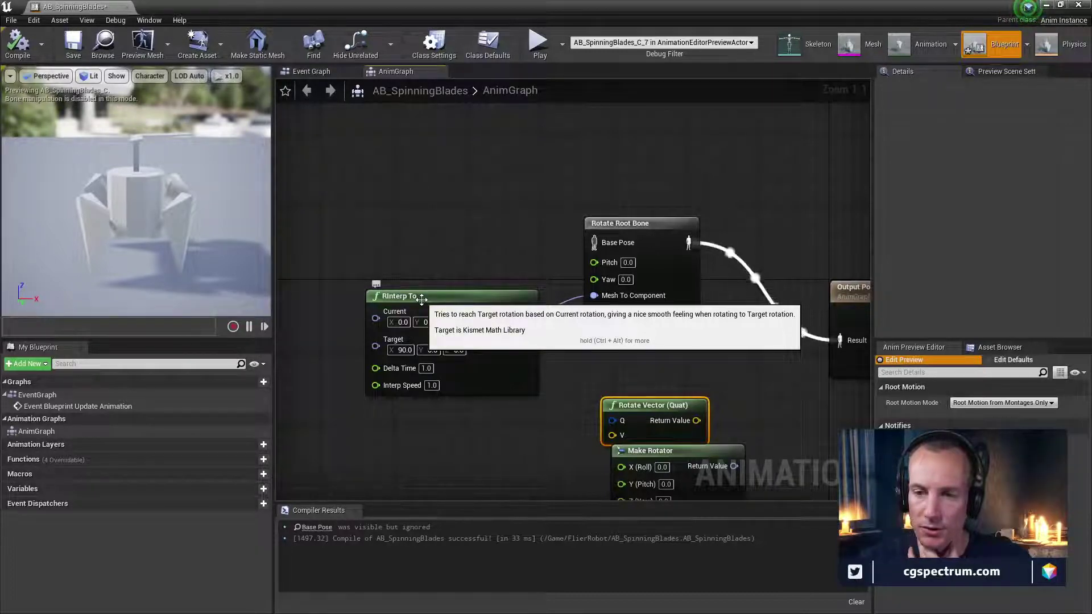
pyautogui.click(428, 368)
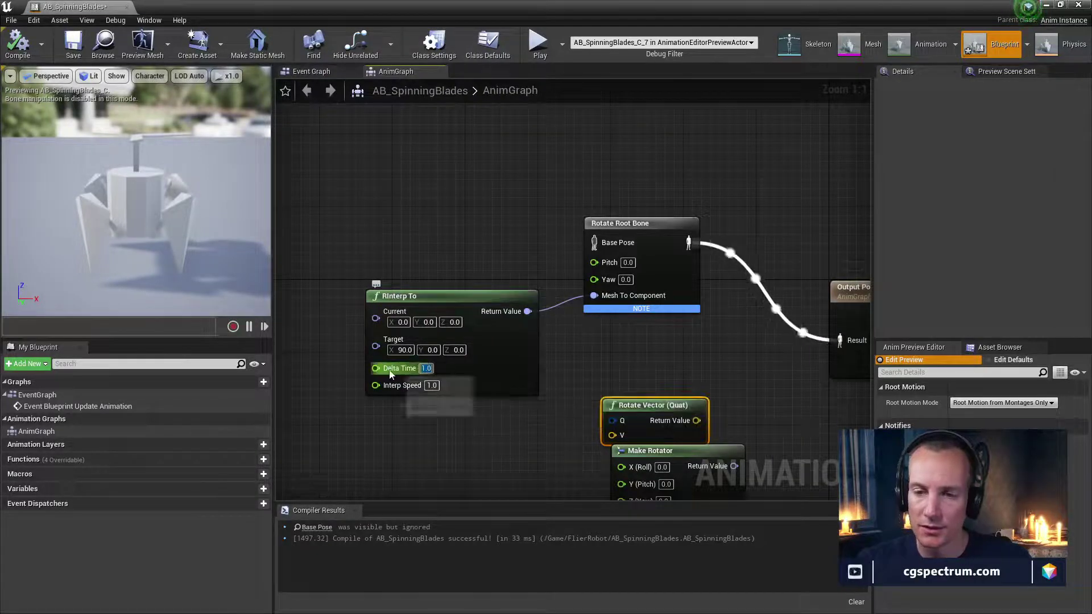
pyautogui.moveTo(399, 386); pyautogui.dragTo(515, 394, button='right')
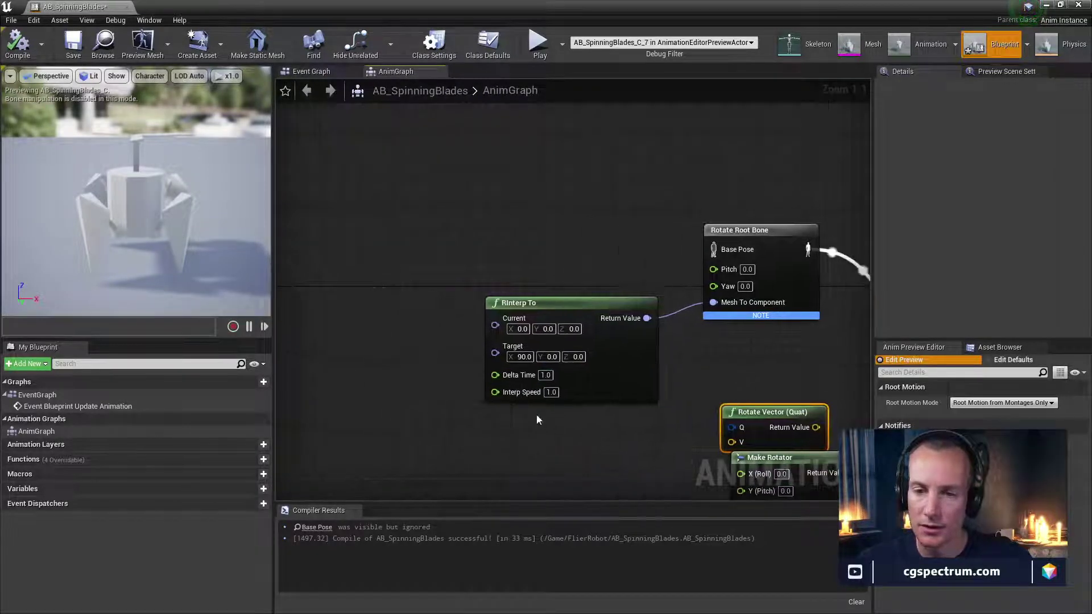
pyautogui.rightClick(349, 352)
pyautogui.write('de')
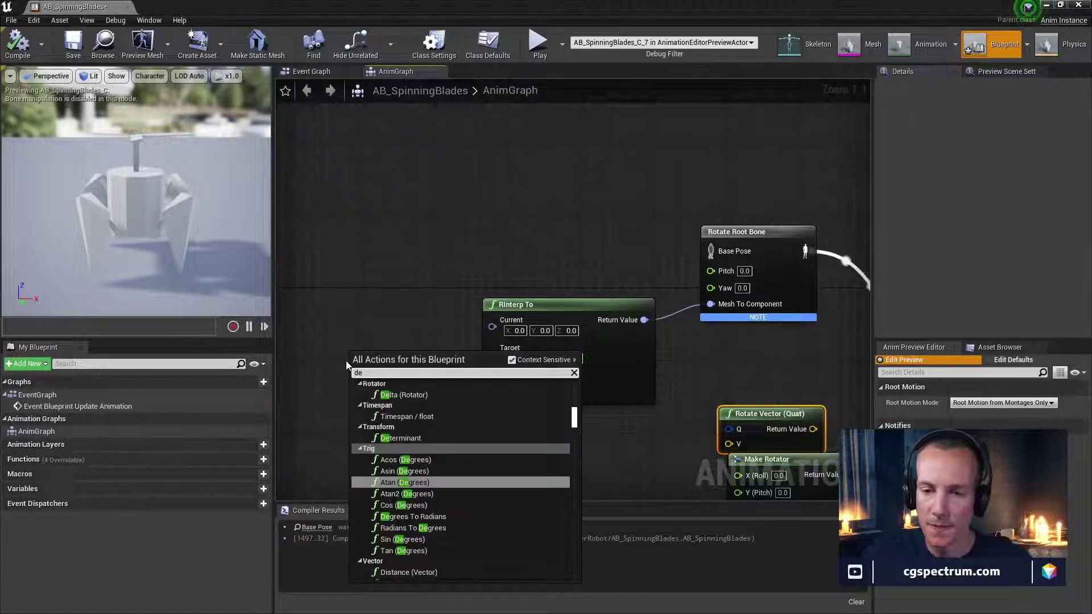
pyautogui.write('lta')
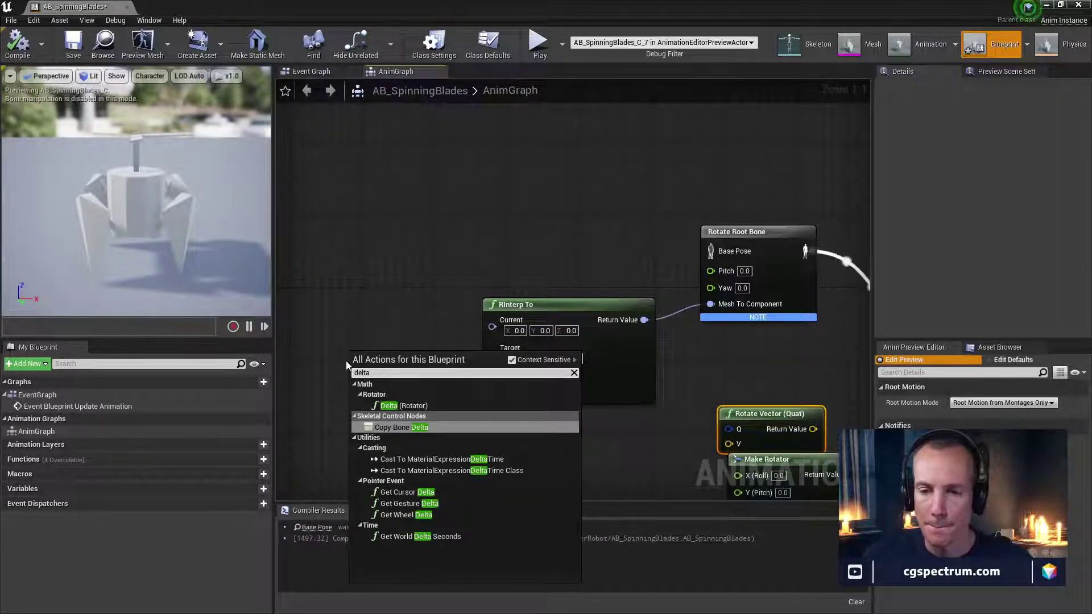
pyautogui.click(414, 537)
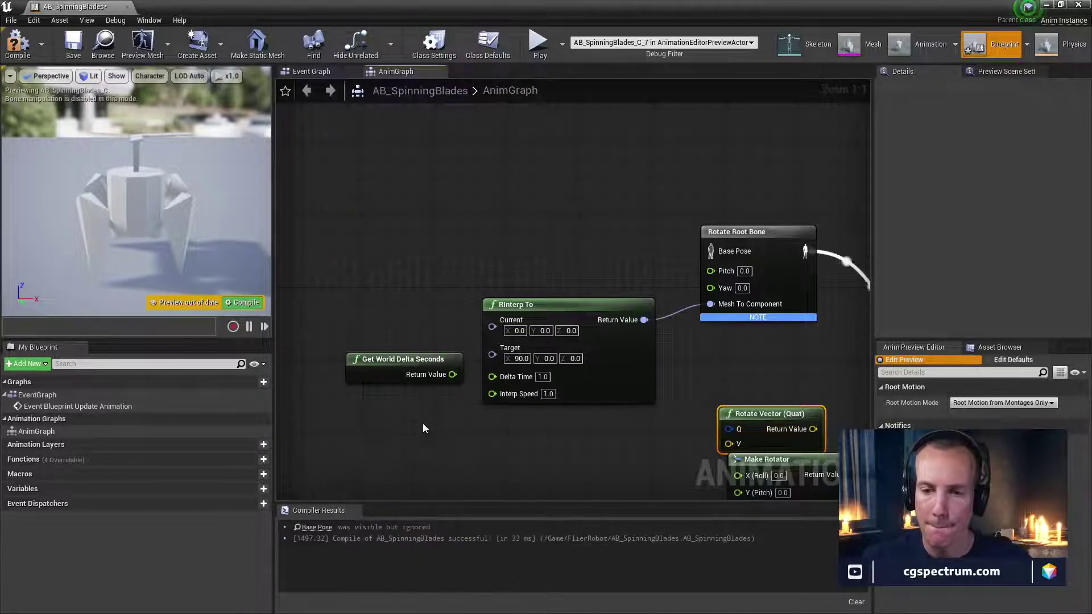
pyautogui.moveTo(453, 374); pyautogui.dragTo(492, 376)
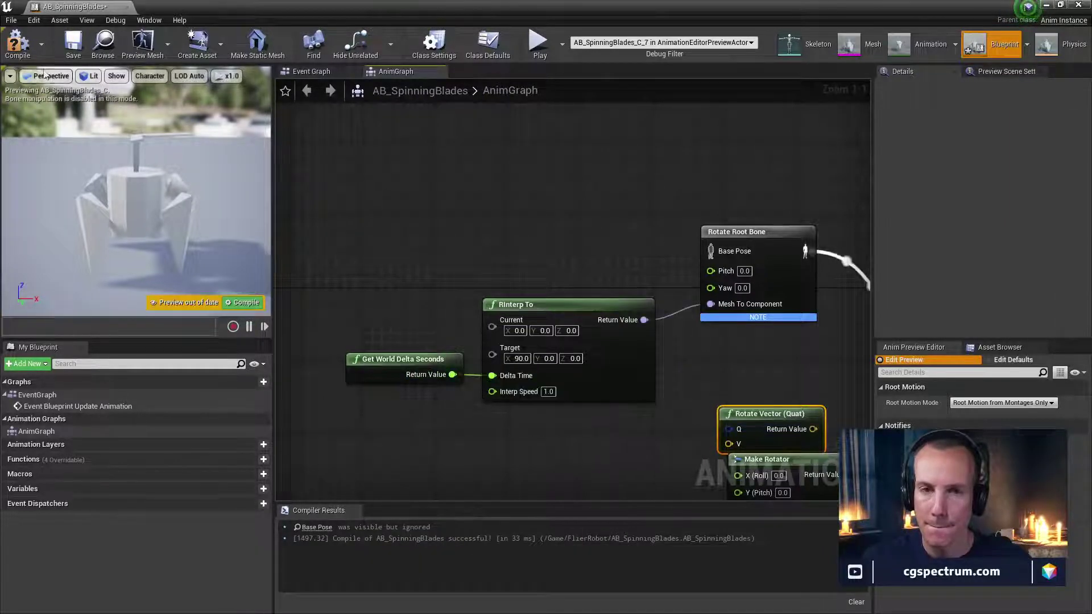
pyautogui.click(18, 43)
# Check the compile warning on the Get World Delta Seconds node and delete that node
pyautogui.moveTo(411, 388)
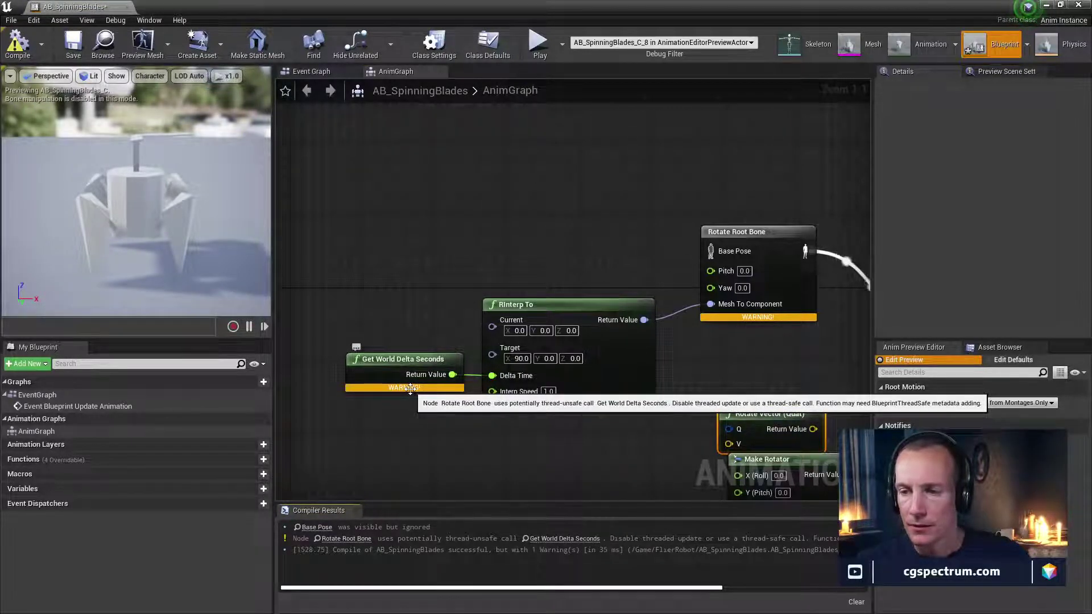
pyautogui.moveTo(567, 411); pyautogui.dragTo(538, 445, button='right')
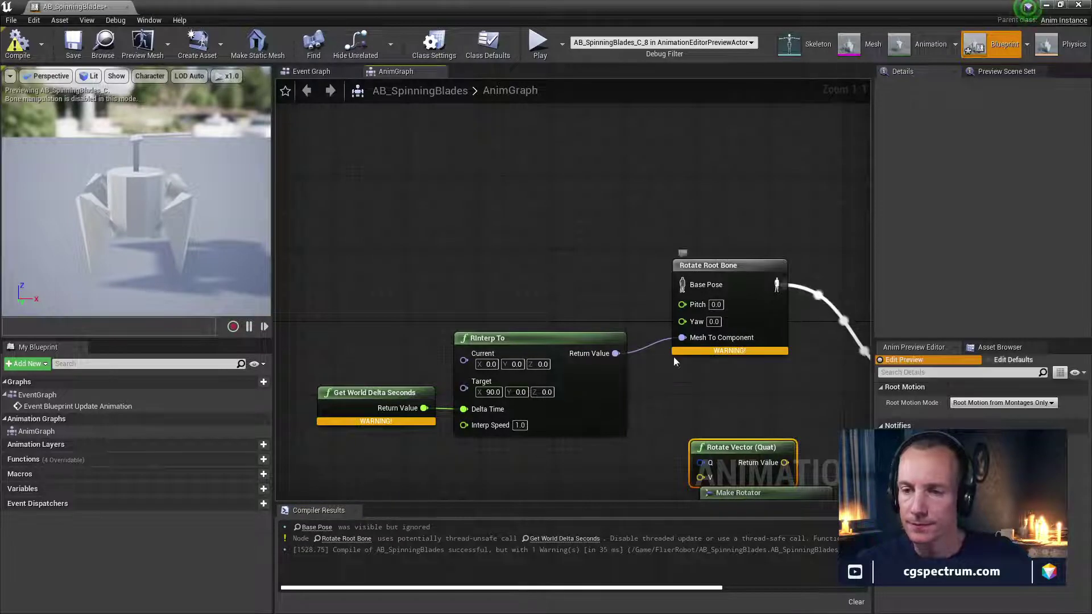
pyautogui.moveTo(393, 414); pyautogui.dragTo(384, 423)
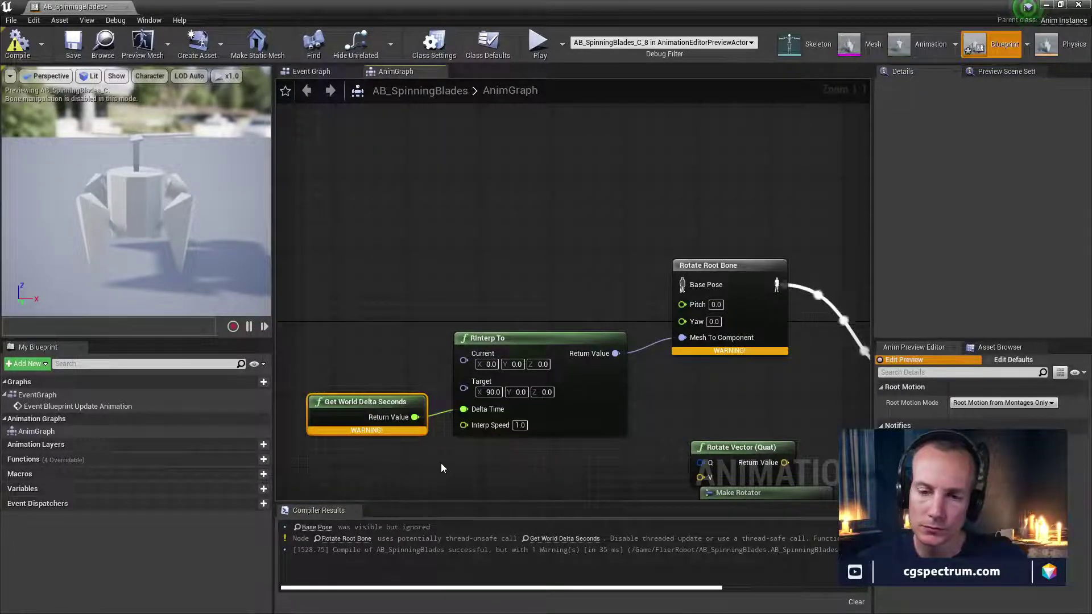
pyautogui.press('Delete')
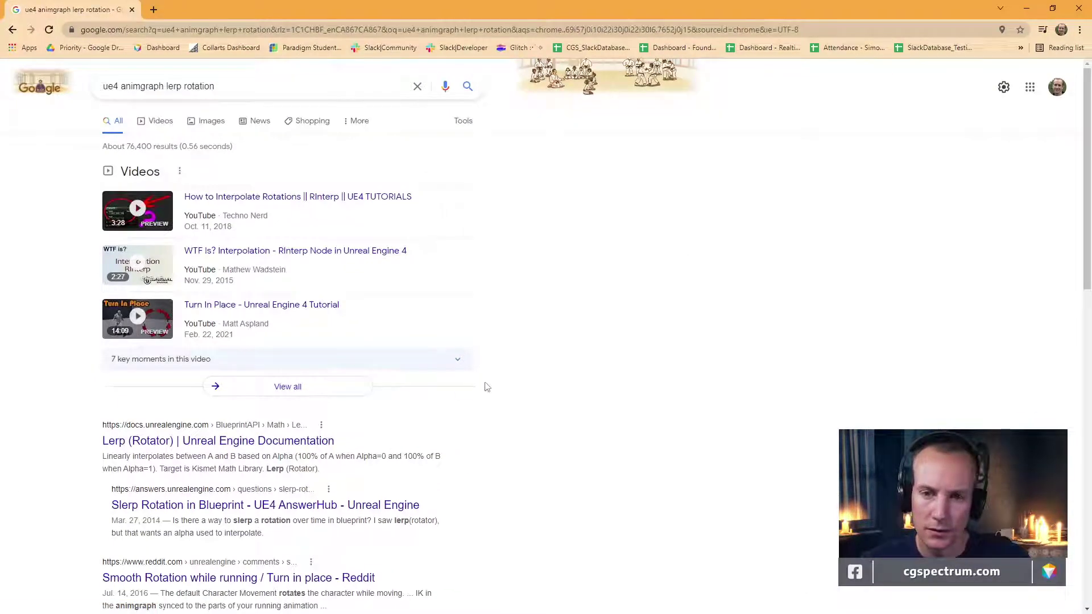
# In the Chrome search results for "ue4 animgraph lerp rotation", open the YouTube video "How to Interpolate Rotations || RInterp || UE4 TUTORIALS"
pyautogui.scroll(-1, 456, 338)
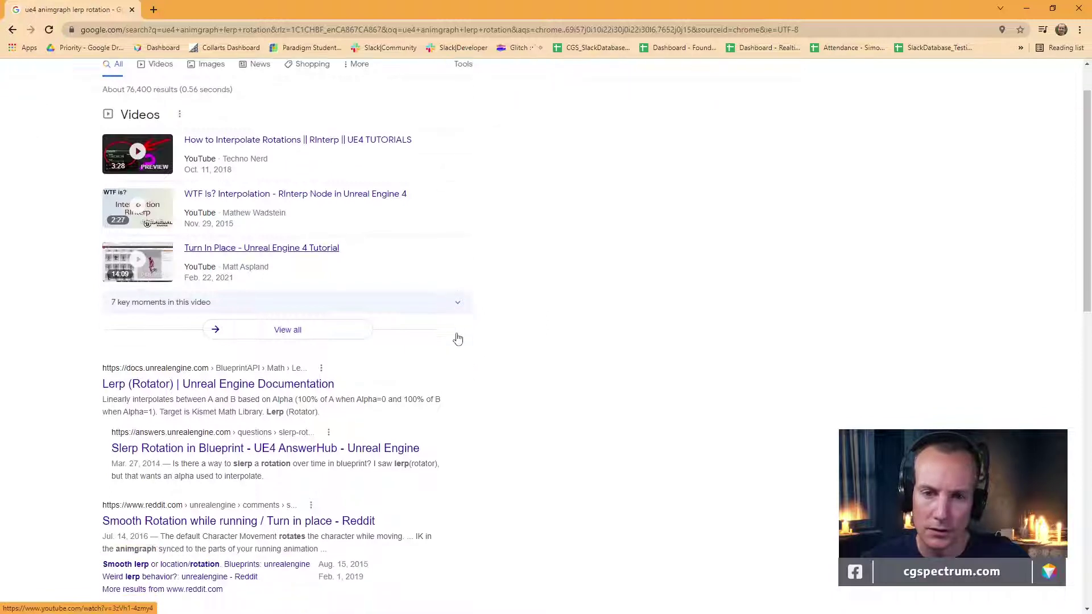
pyautogui.click(281, 147)
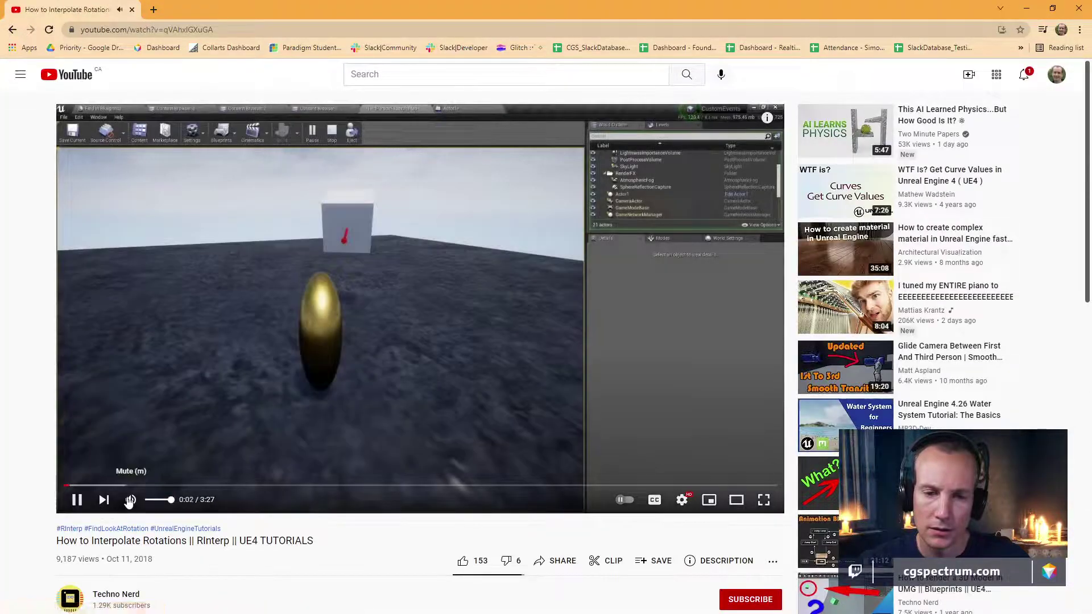
# Skim the RInterp tutorial video from the introduction through the node setup to the in-game rotation demo
pyautogui.click(131, 500)
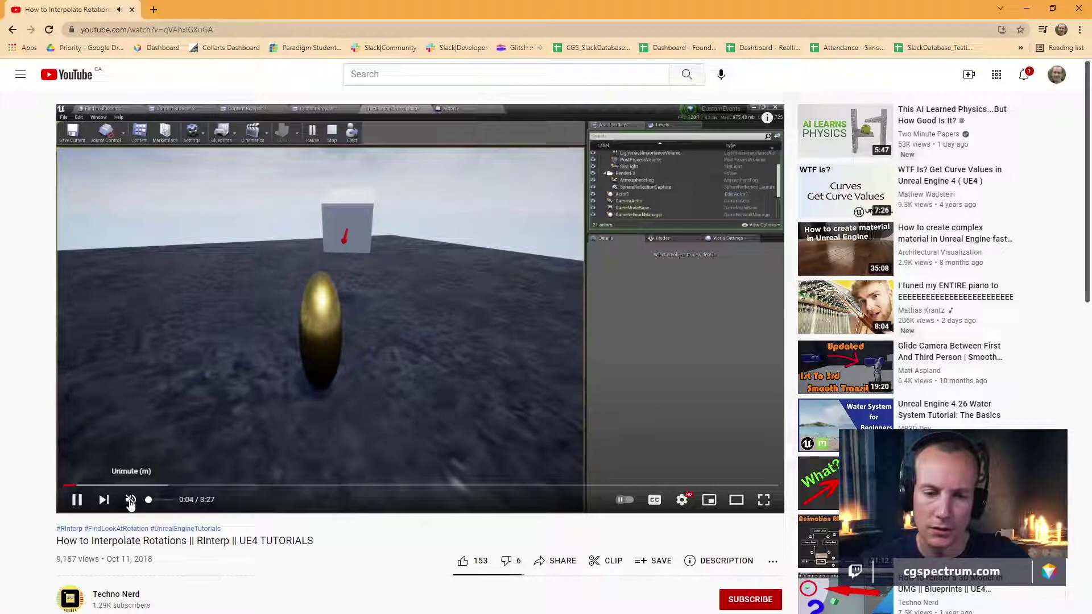
pyautogui.click(120, 485)
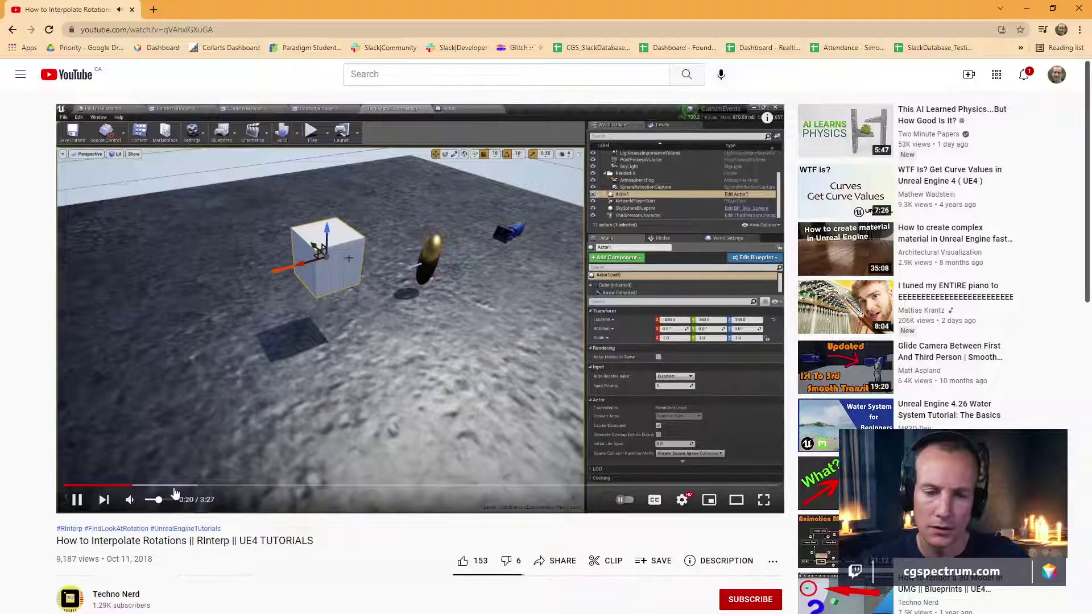
pyautogui.click(207, 488)
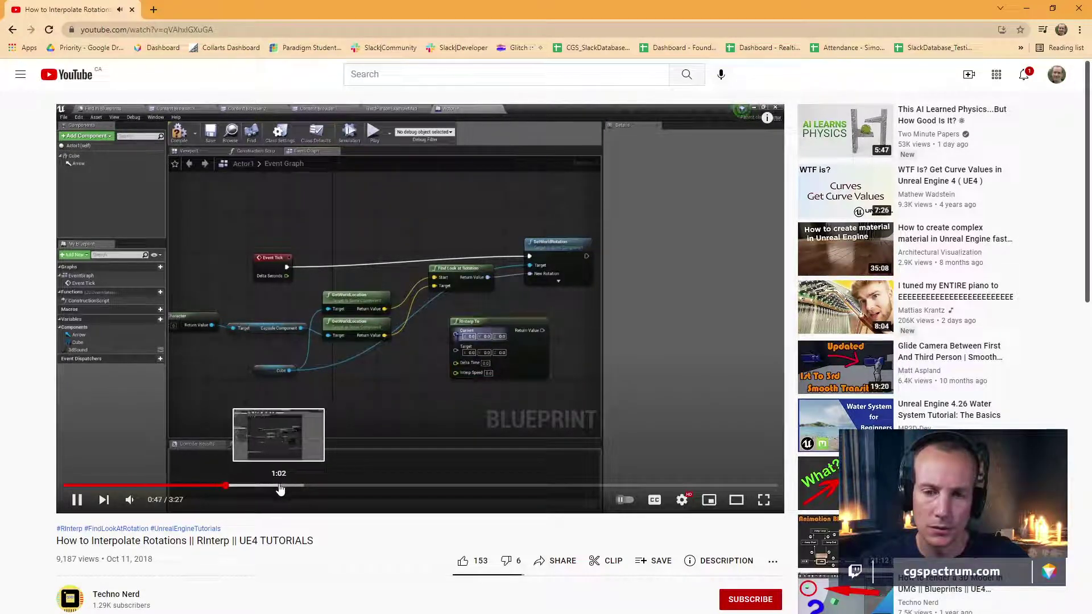
pyautogui.click(164, 500)
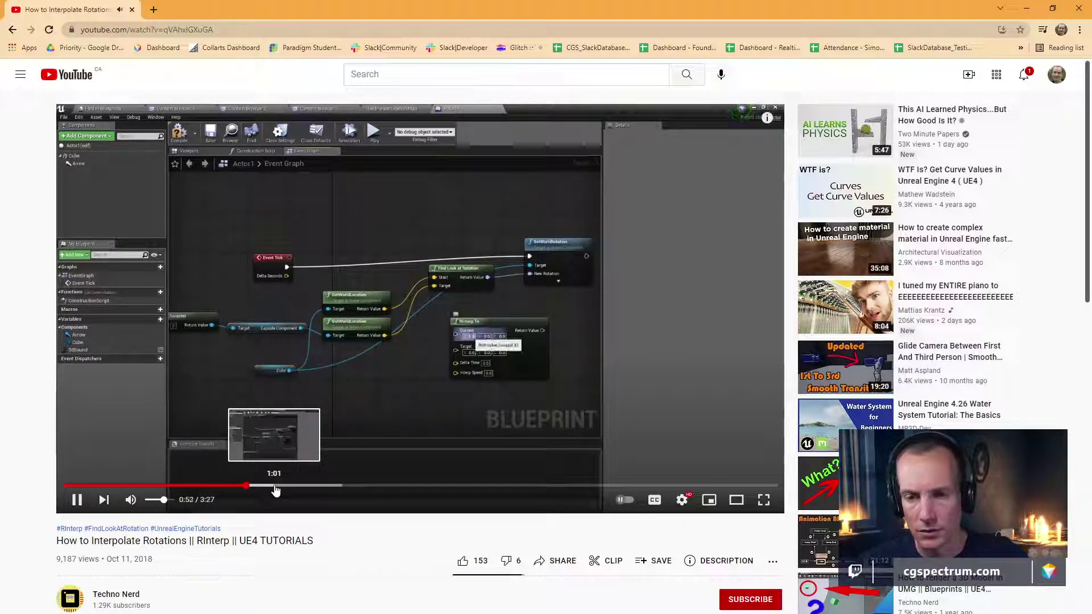
pyautogui.click(320, 486)
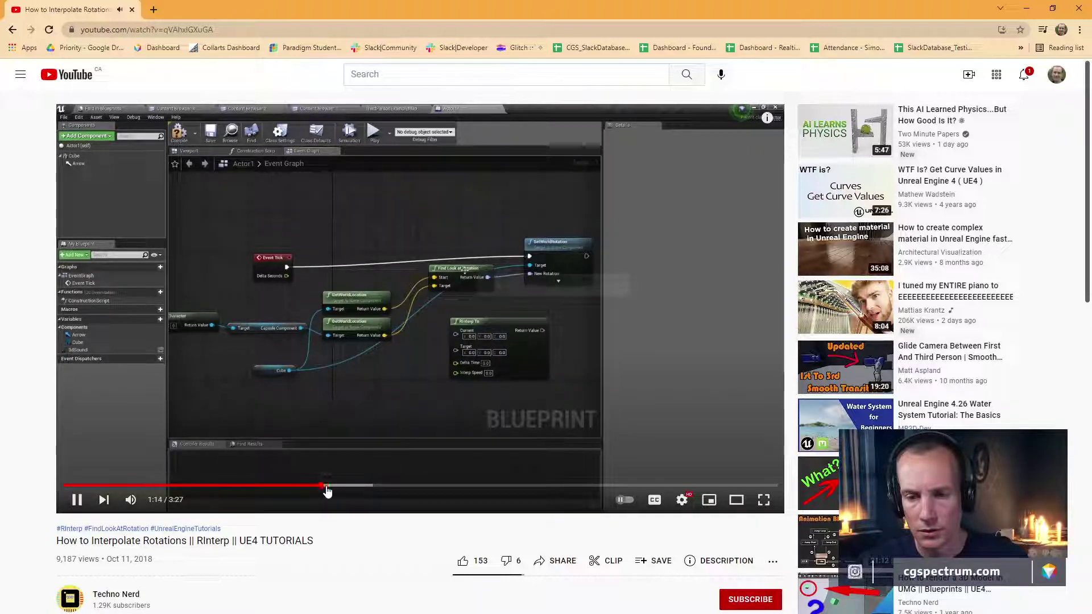
pyautogui.click(477, 487)
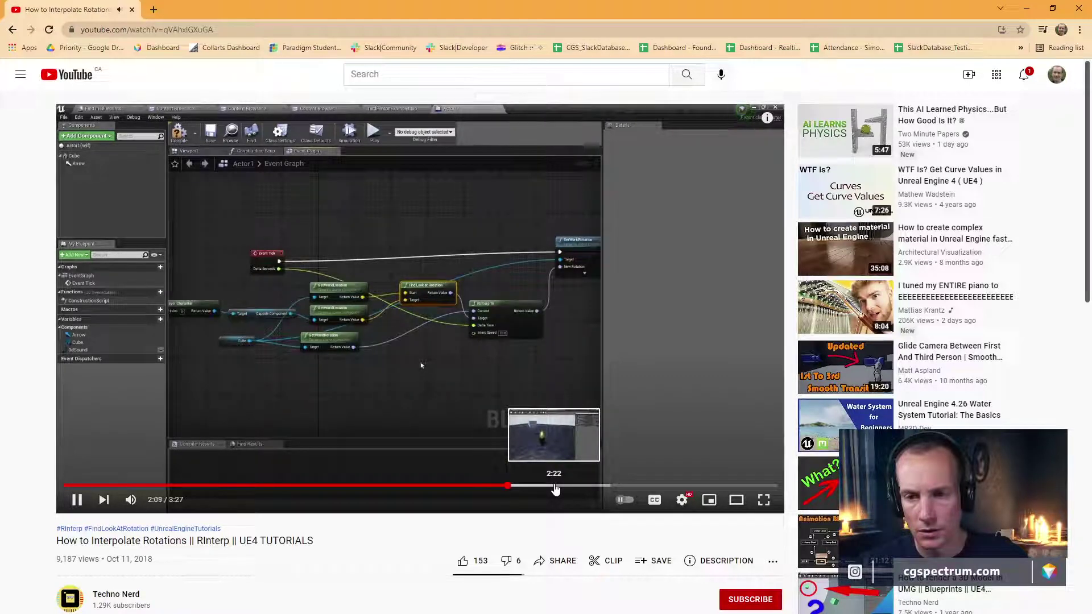
pyautogui.click(556, 486)
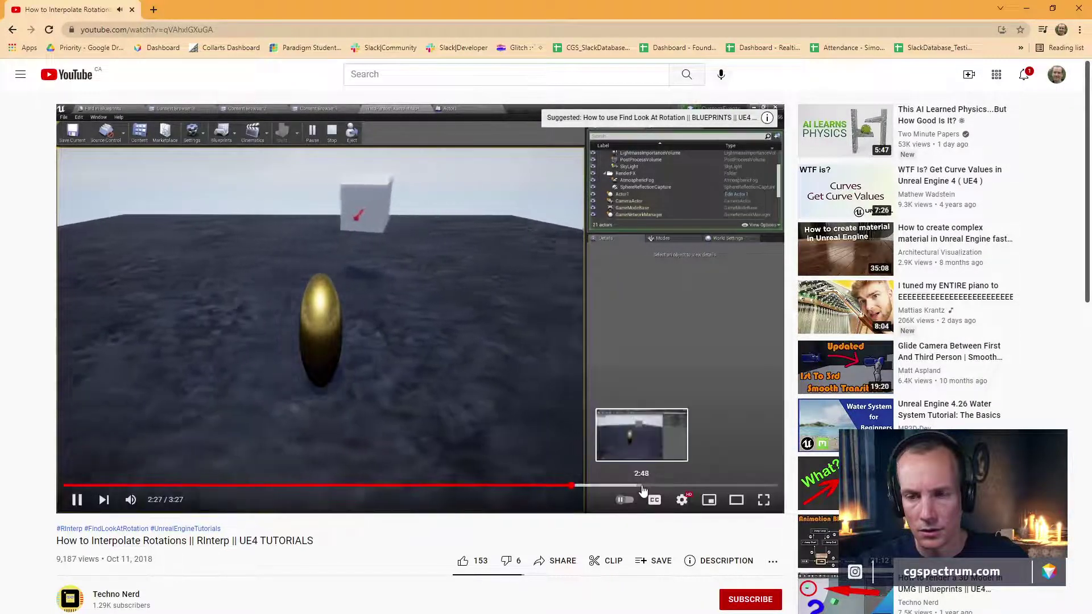
pyautogui.click(645, 485)
pyautogui.click(684, 476)
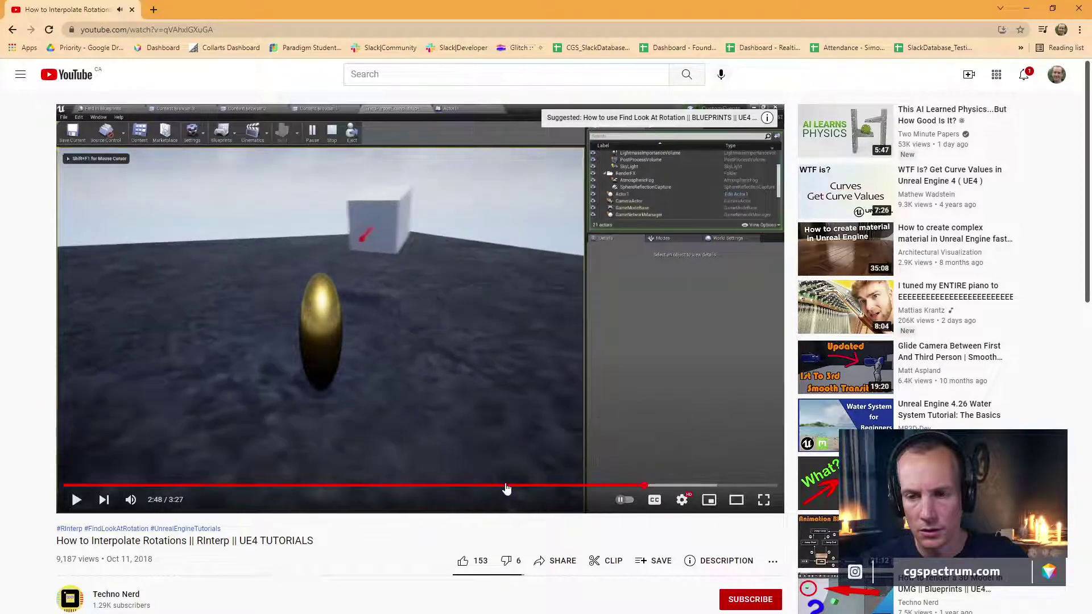
# Replay the tutorial from 2:08, where the finished RInterp To node graph is shown, and pause it
pyautogui.click(505, 485)
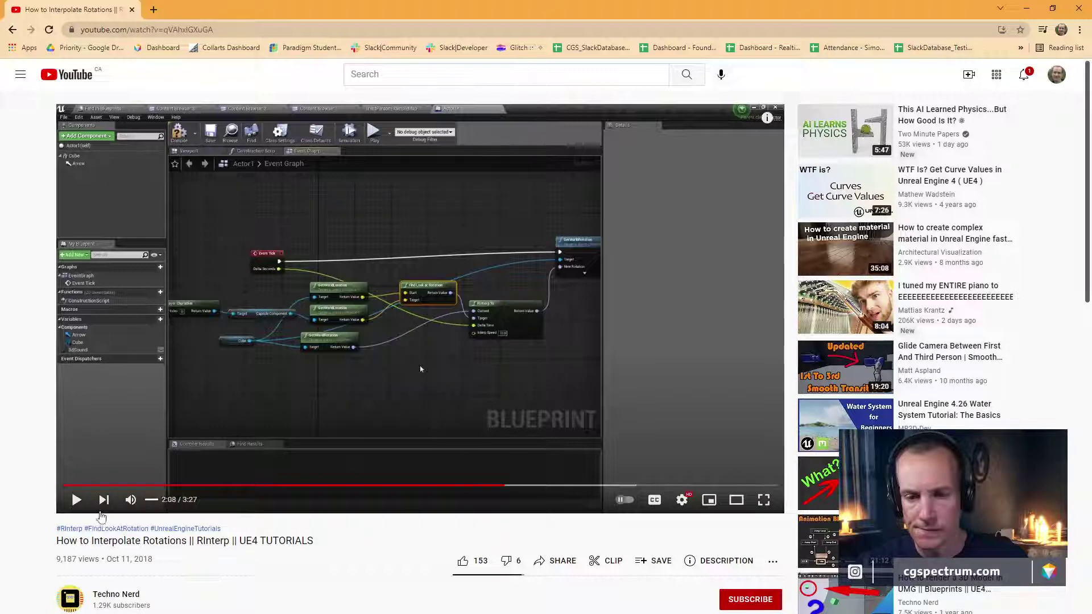
pyautogui.click(76, 500)
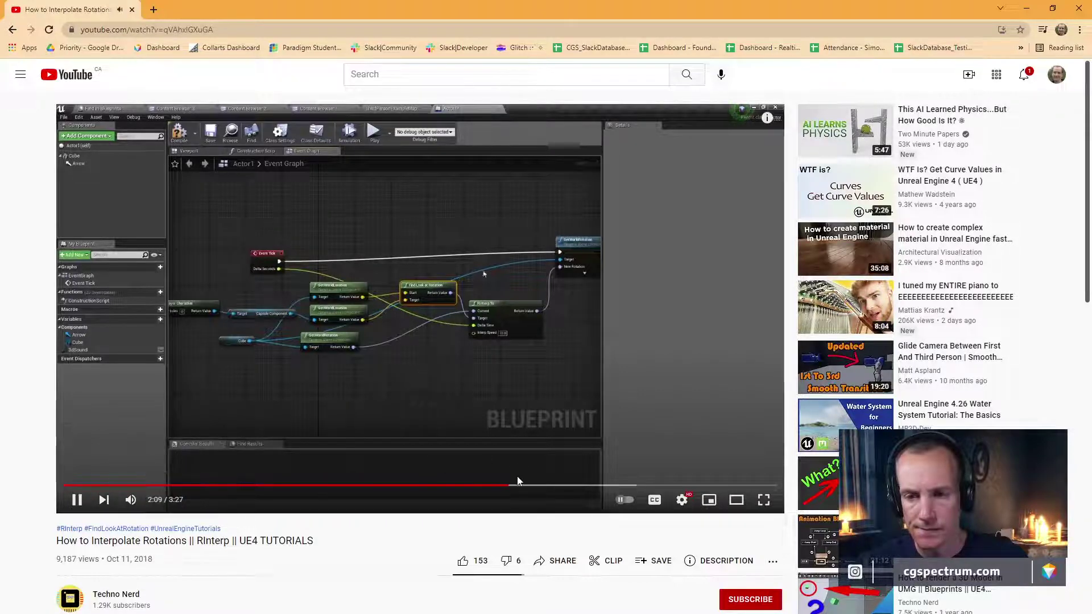
pyautogui.click(763, 499)
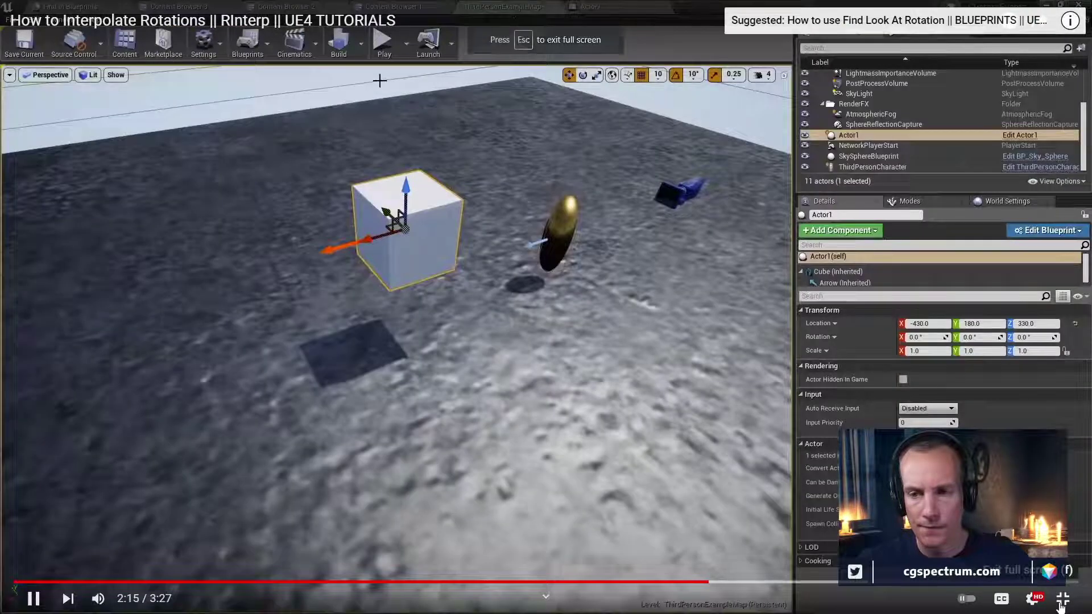
pyautogui.click(1061, 602)
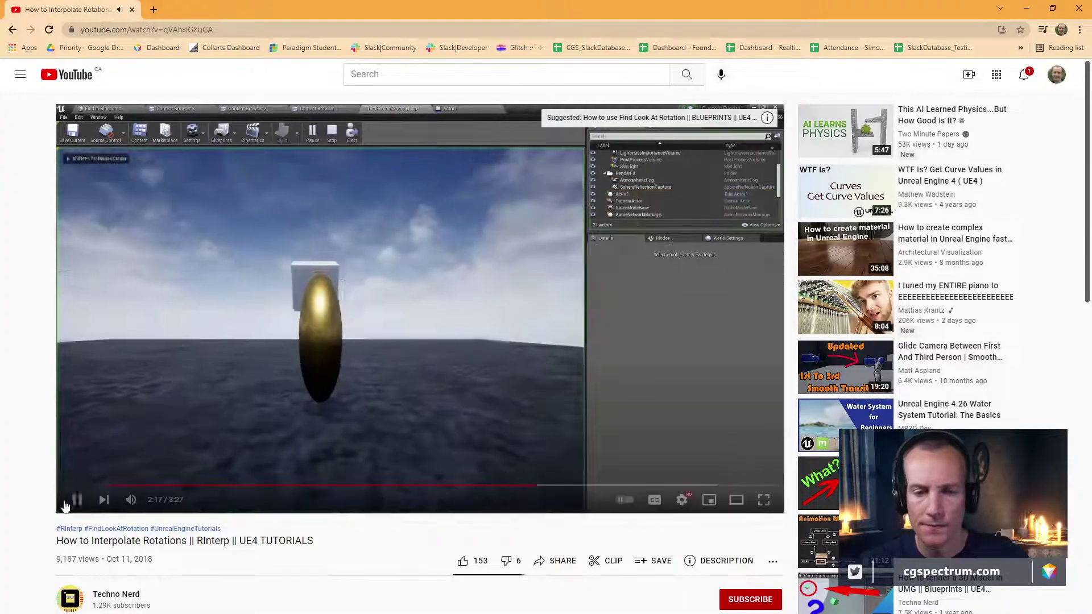
pyautogui.click(77, 500)
# Switch back to the AB_SpinningBlades AnimGraph in Unreal Editor, set Rotate Root Bone's Pitch to 60, and compile
pyautogui.hotkey('alt', 'Tab')
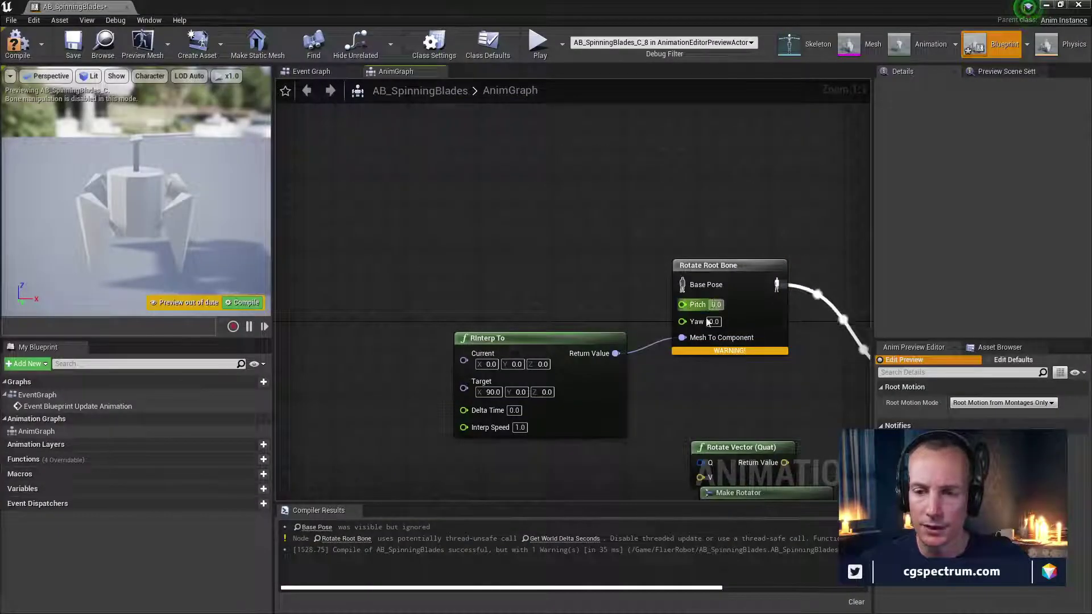
pyautogui.moveTo(707, 322); pyautogui.dragTo(647, 359, button='right')
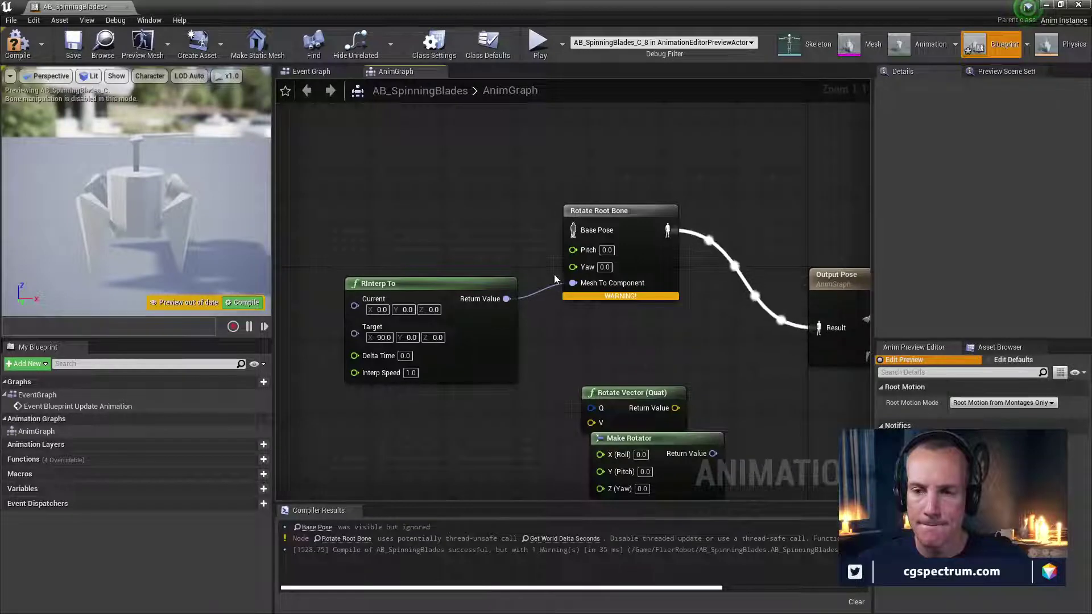
pyautogui.click(606, 250)
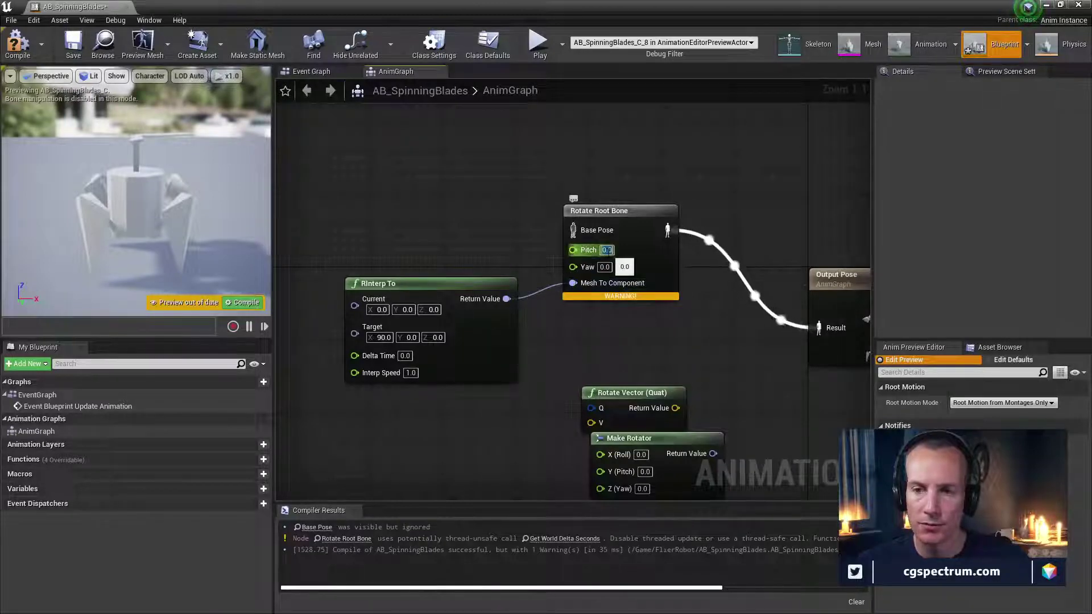
pyautogui.write('60')
pyautogui.press('Return')
pyautogui.press('F7')
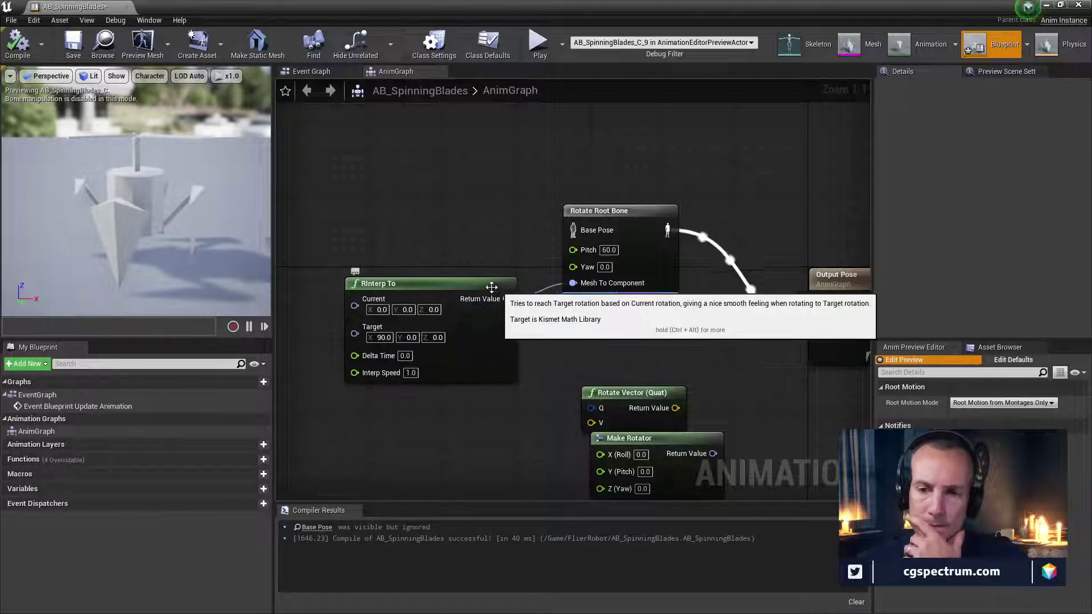
# Move the RInterp To node farther away from the Rotate Root Bone node
pyautogui.moveTo(501, 299); pyautogui.dragTo(461, 261)
pyautogui.moveTo(492, 304); pyautogui.dragTo(545, 301, button='right')
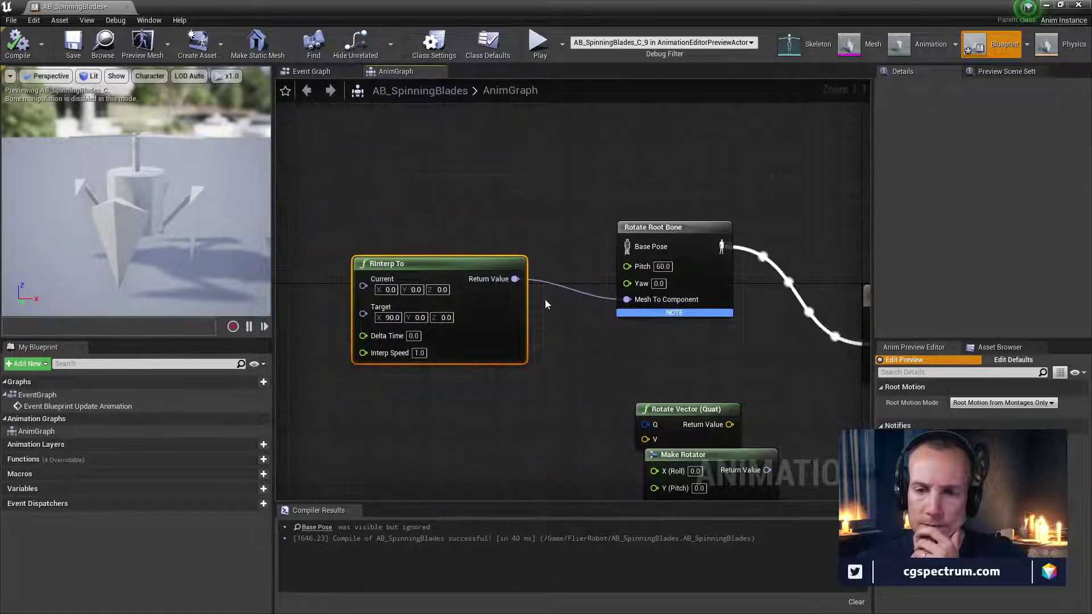
pyautogui.rightClick(515, 279)
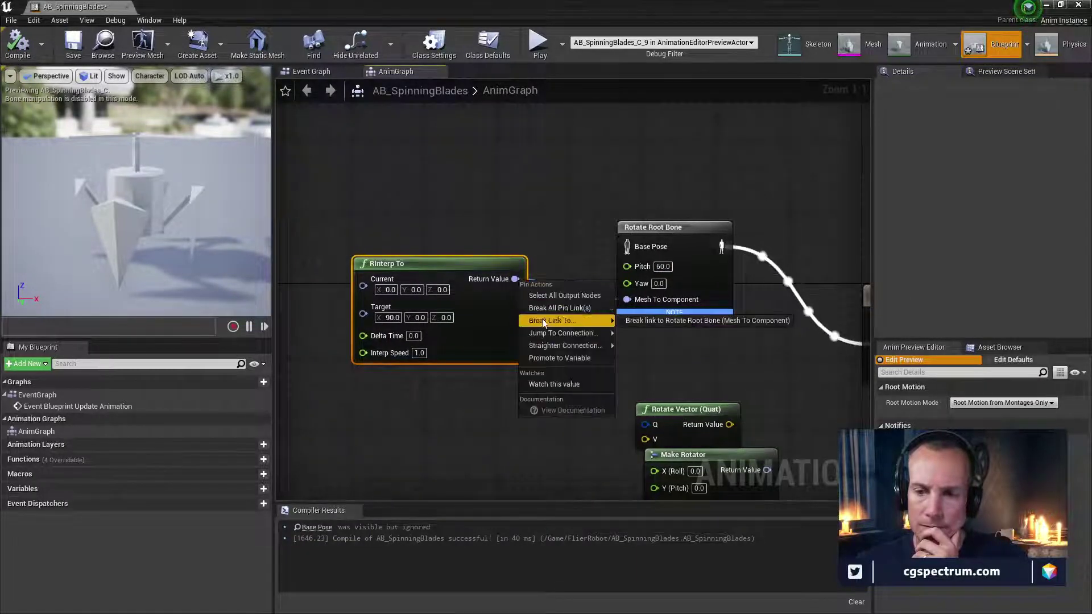
pyautogui.press('Escape')
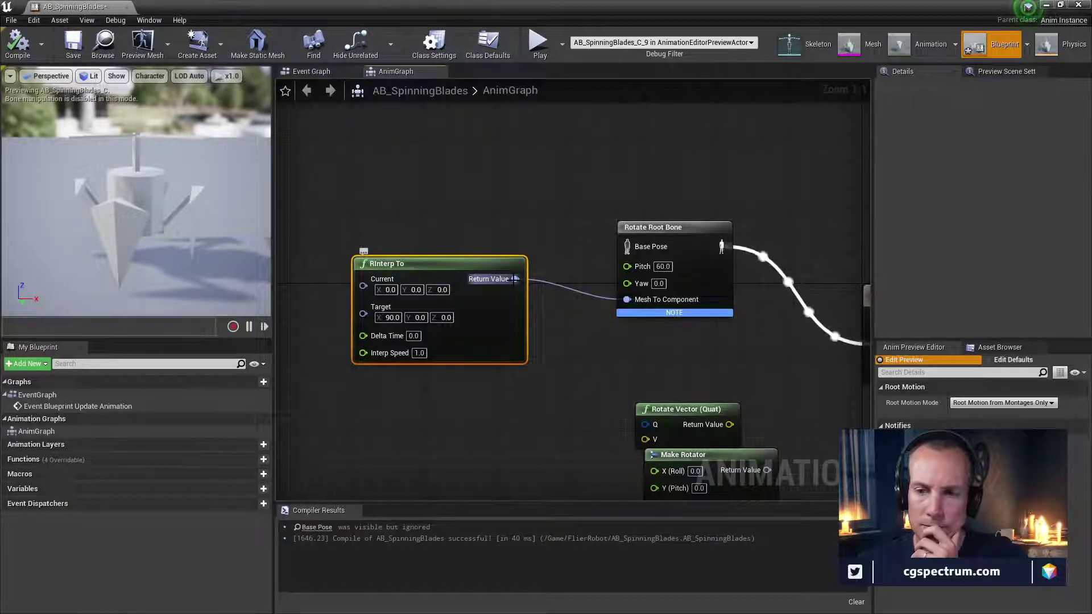
pyautogui.moveTo(515, 278); pyautogui.dragTo(563, 260)
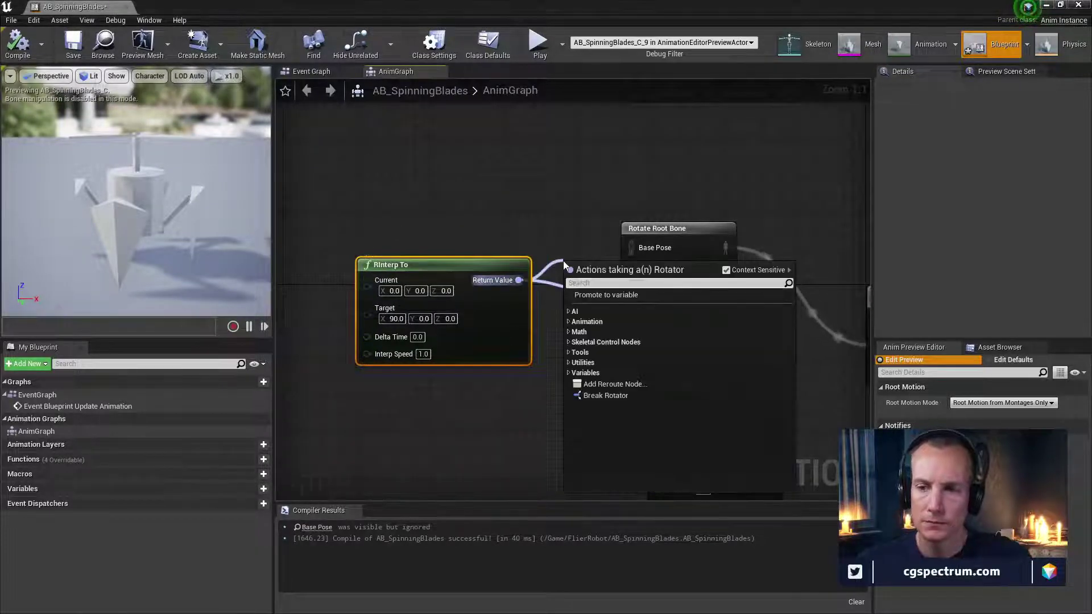
pyautogui.write('ro')
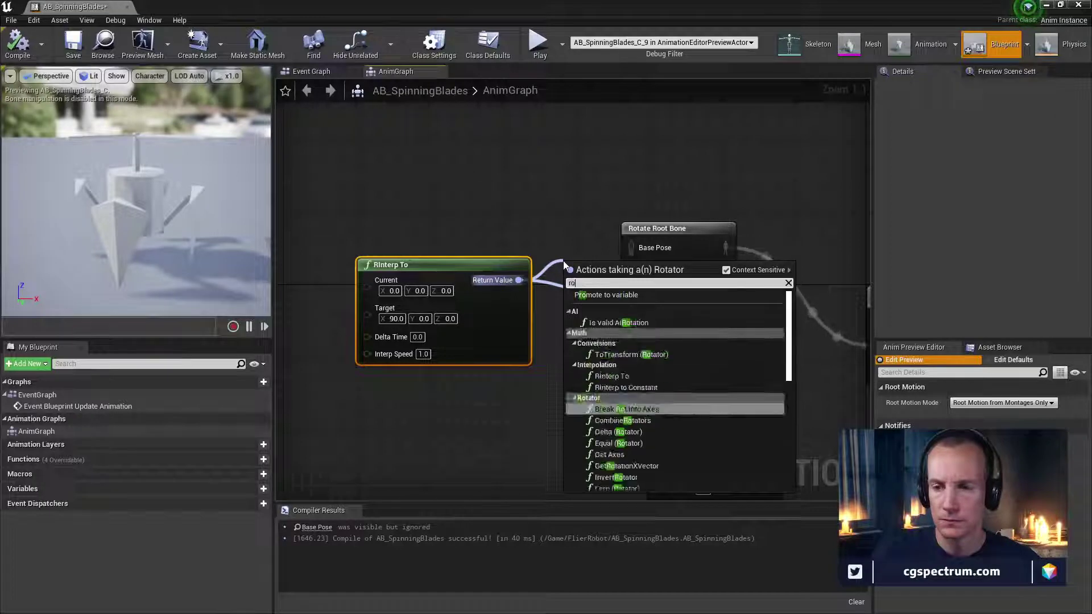
pyautogui.write('tate')
pyautogui.scroll(-1, 626, 343)
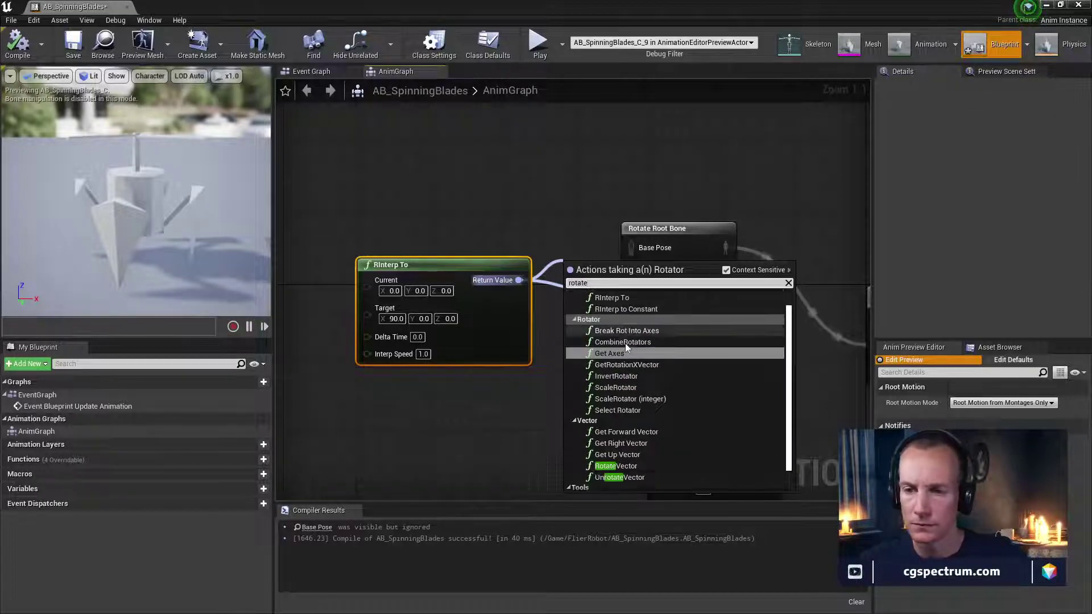
pyautogui.scroll(-1, 628, 352)
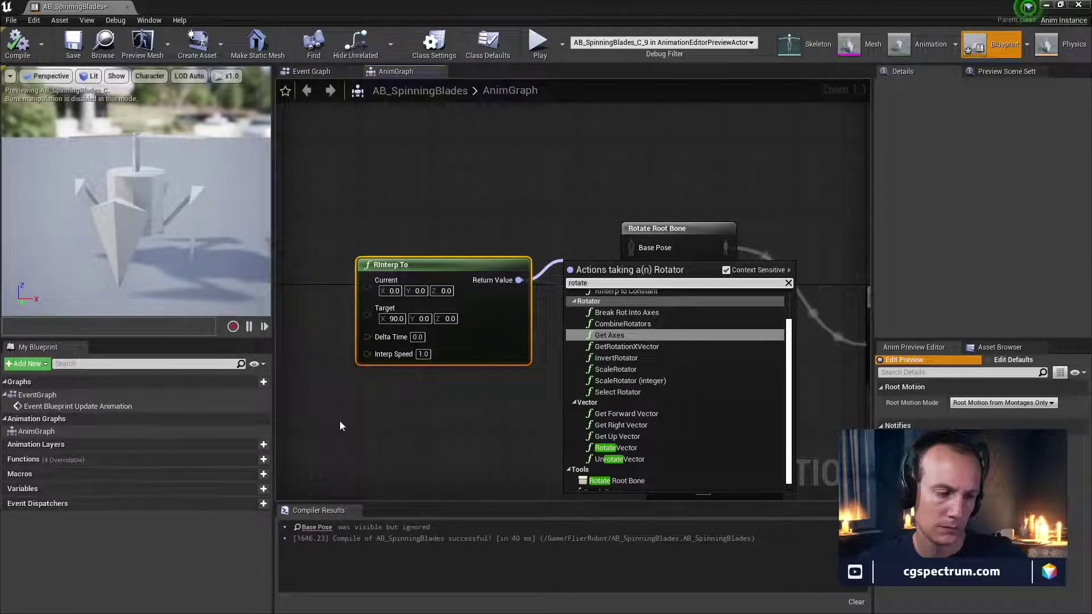
pyautogui.scroll(-1, 641, 375)
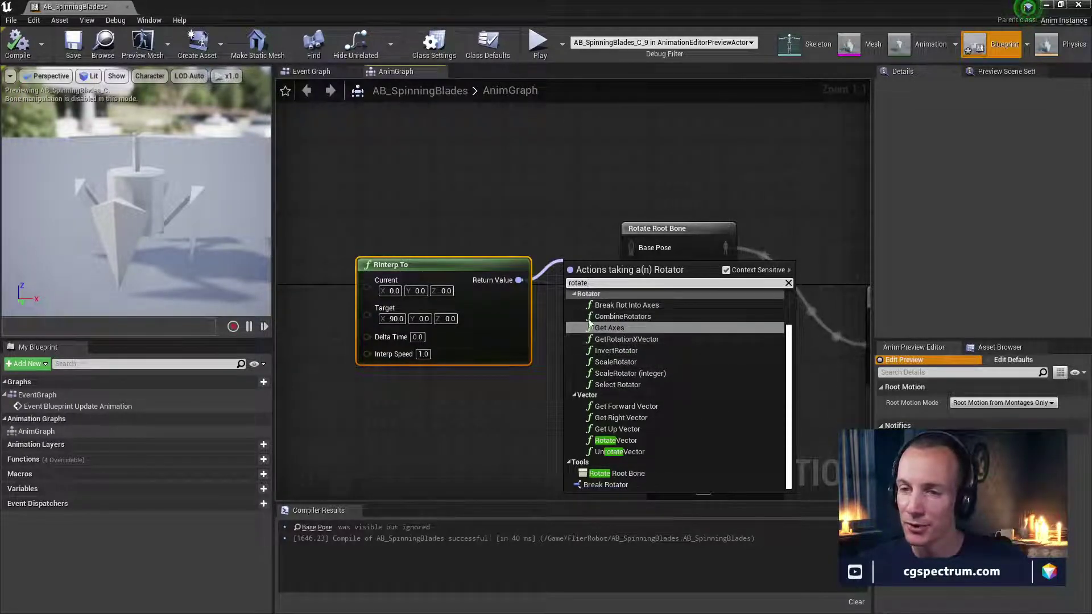
pyautogui.click(465, 223)
pyautogui.moveTo(532, 287); pyautogui.dragTo(476, 270, button='right')
pyautogui.moveTo(704, 347)
pyautogui.mouseDown(button='right')
pyautogui.moveTo(669, 330)
pyautogui.moveTo(699, 338)
pyautogui.mouseUp(button='right')
pyautogui.rightClick(628, 178)
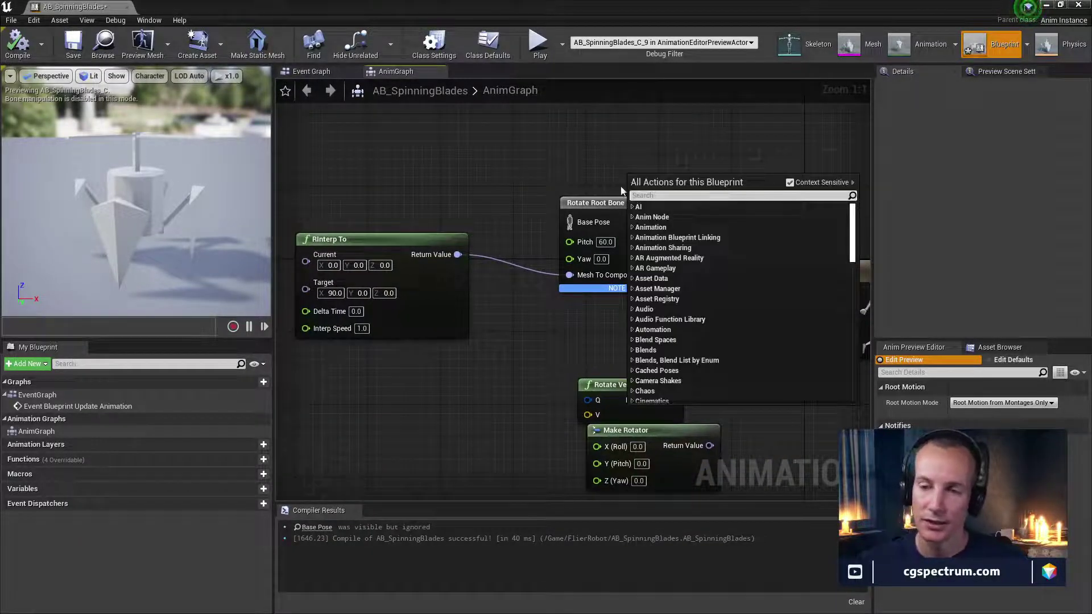
pyautogui.moveTo(570, 314); pyautogui.dragTo(569, 332, button='right')
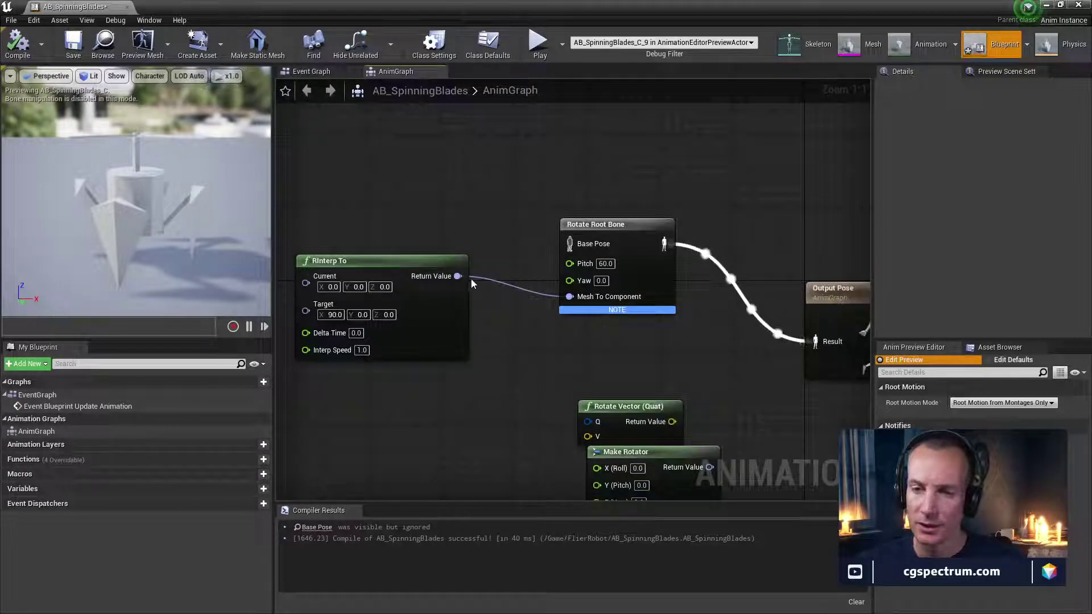
pyautogui.moveTo(472, 277); pyautogui.dragTo(500, 276, button='right')
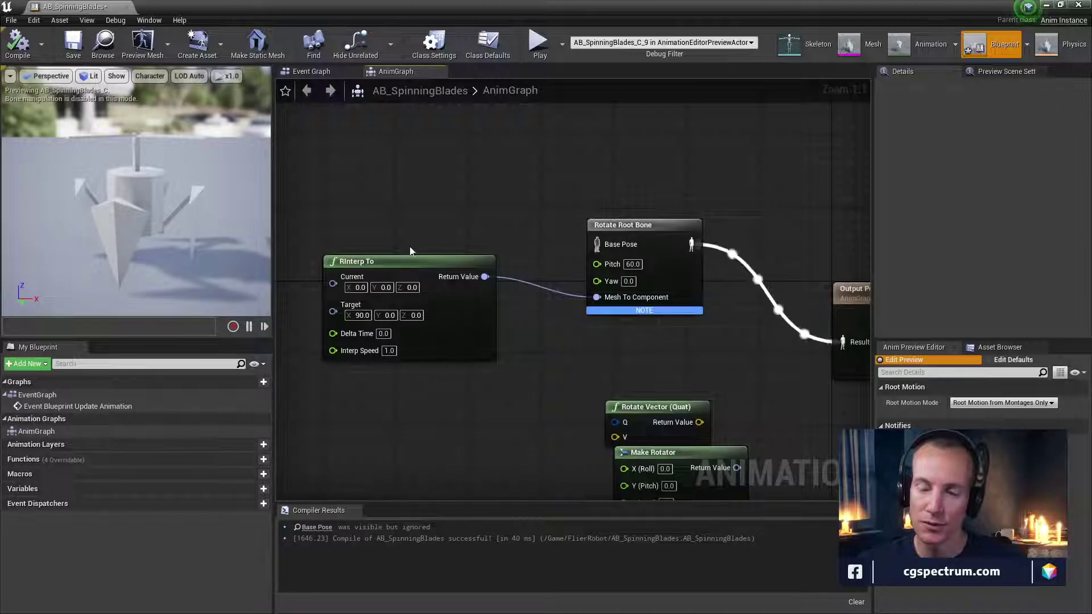
pyautogui.moveTo(541, 333); pyautogui.dragTo(579, 345, button='right')
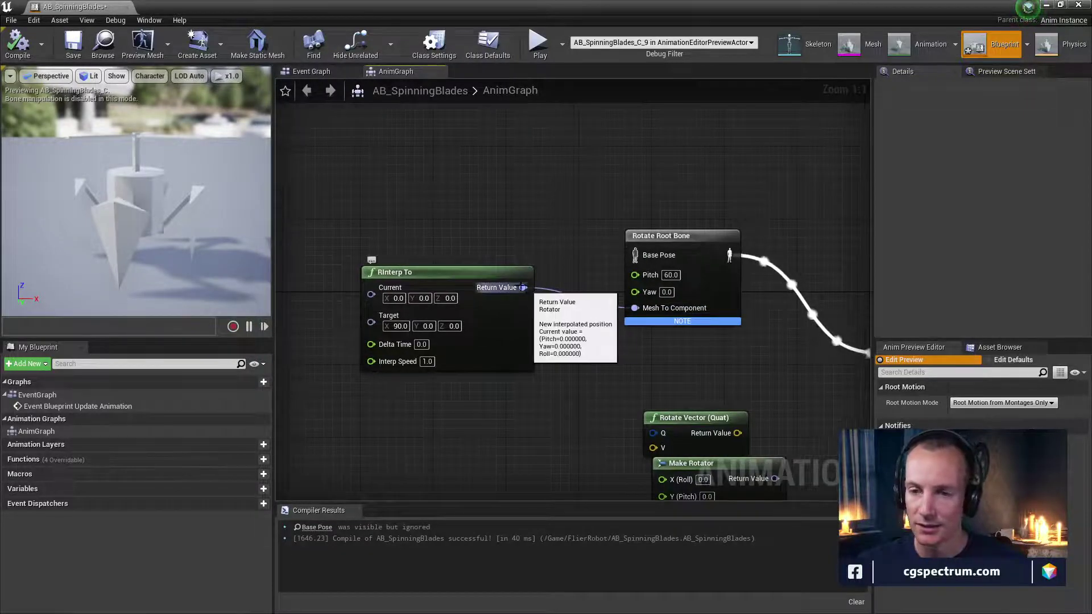
# Make room beside RInterp To and add a Break Rotator node fed by its Return Value
pyautogui.moveTo(443, 267); pyautogui.dragTo(385, 248)
pyautogui.moveTo(587, 323); pyautogui.dragTo(589, 333, button='right')
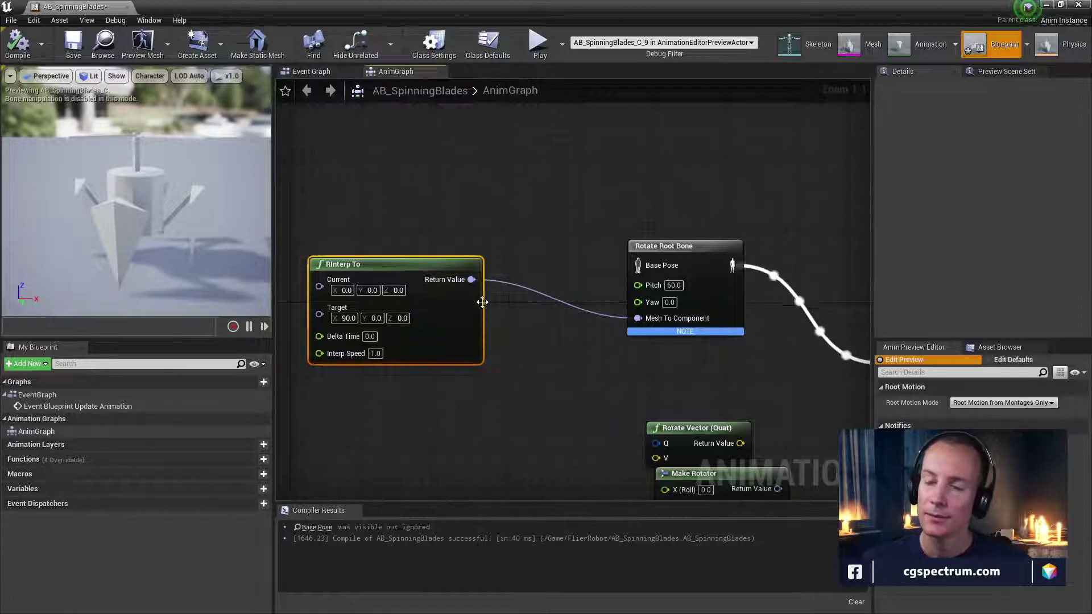
pyautogui.moveTo(470, 280); pyautogui.dragTo(529, 271)
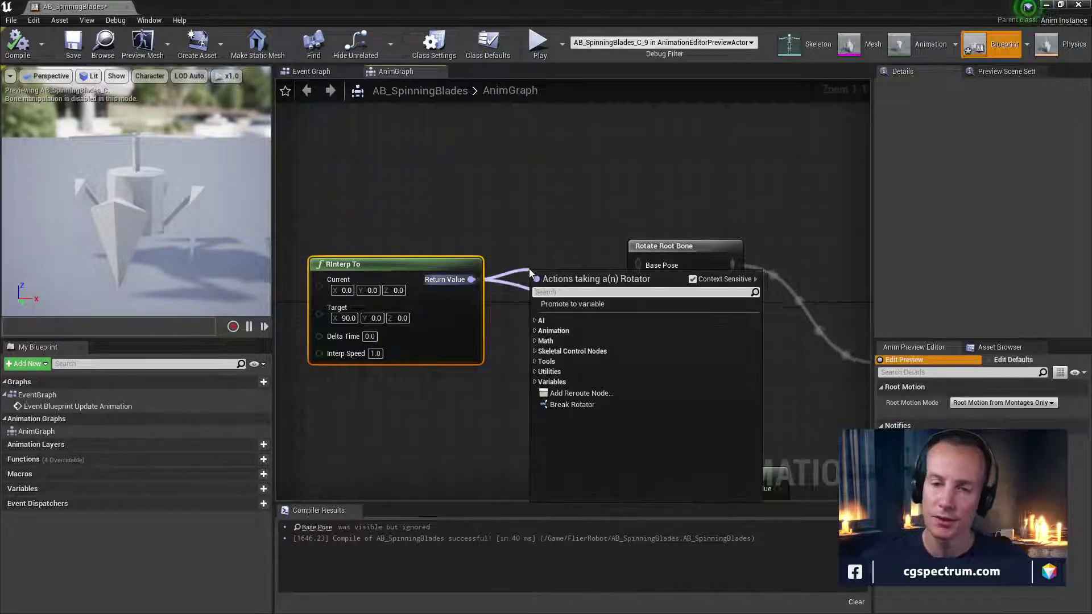
pyautogui.write('to roat')
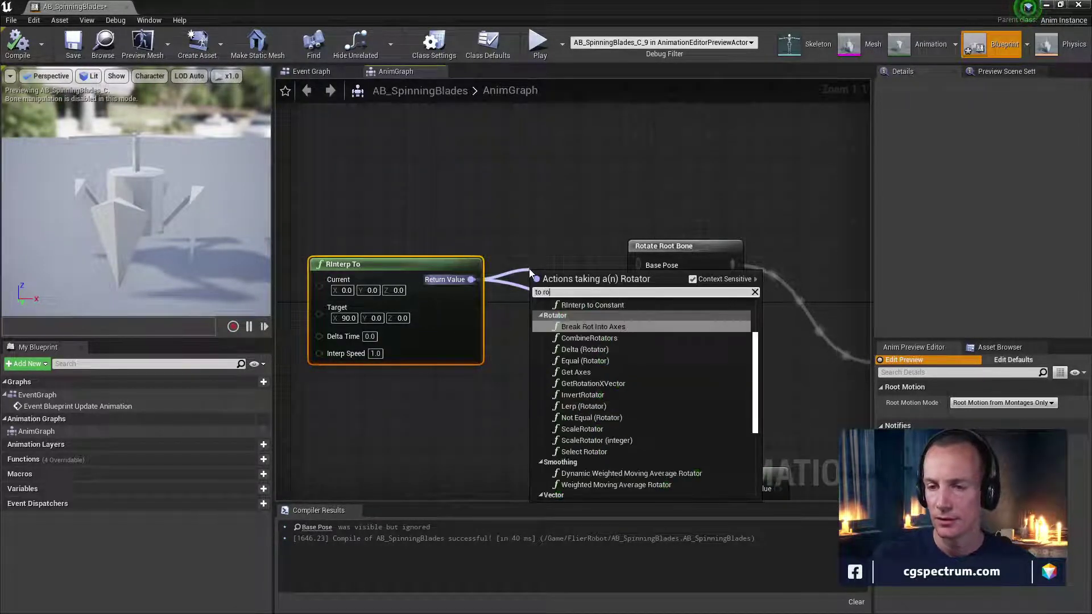
pyautogui.press('BackSpace')
pyautogui.press('BackSpace')
pyautogui.write('tat')
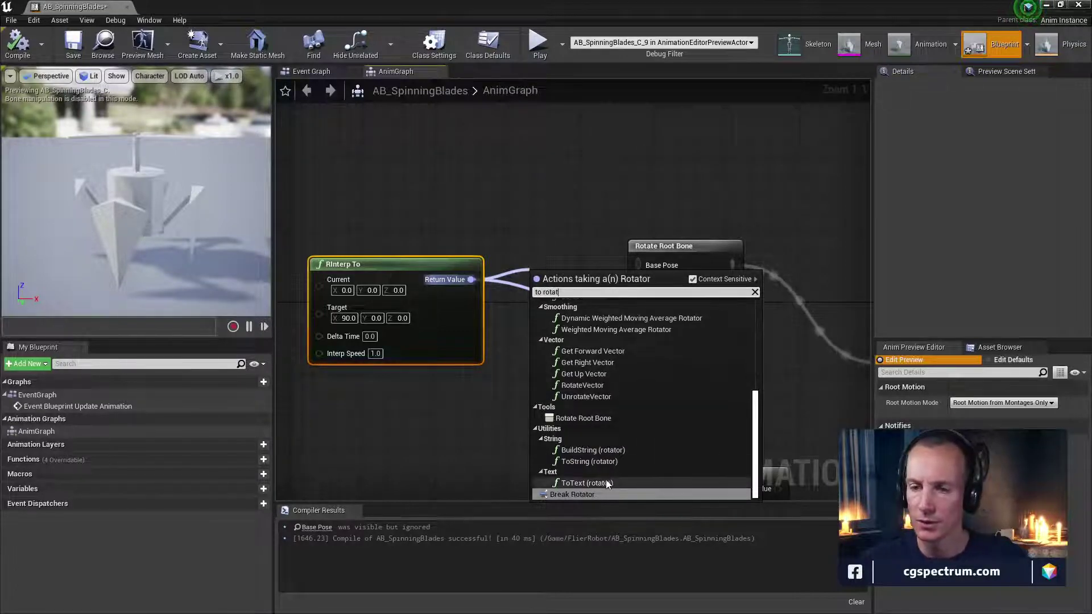
pyautogui.click(586, 494)
pyautogui.moveTo(553, 288); pyautogui.dragTo(514, 258)
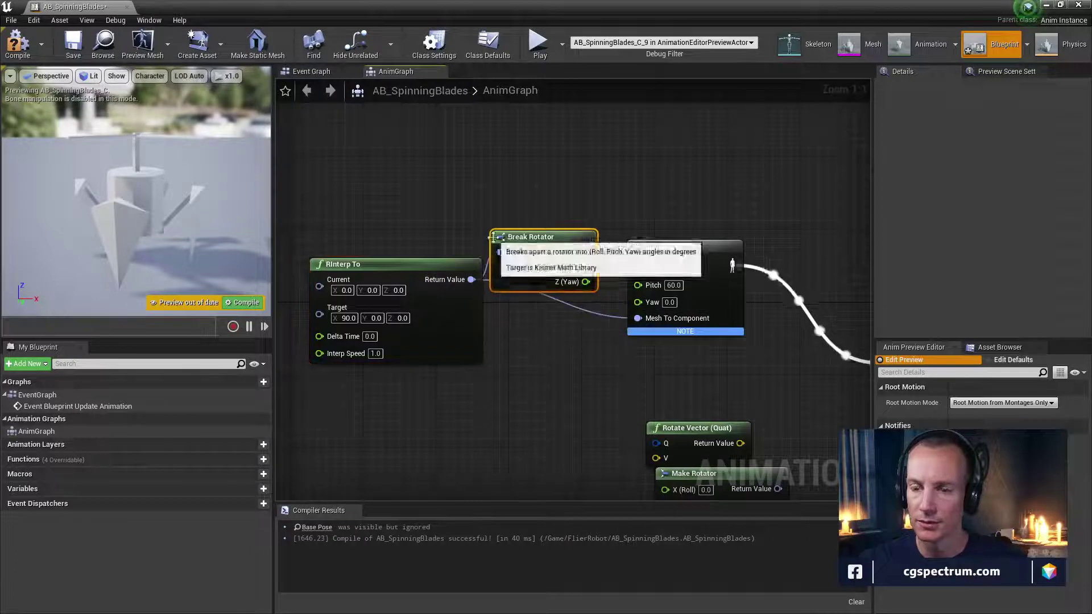
# Space both rotation nodes away from Rotate Root Bone and replace its Mesh To Component link with X (Roll) into Pitch
pyautogui.moveTo(464, 222); pyautogui.dragTo(461, 274)
pyautogui.moveTo(547, 272); pyautogui.dragTo(618, 265, button='right')
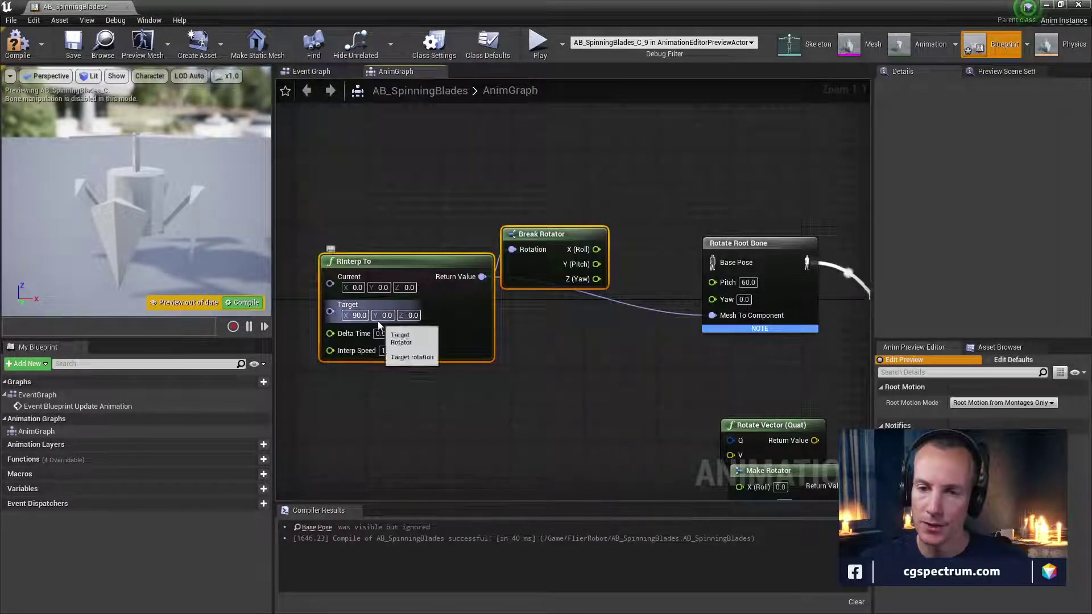
pyautogui.moveTo(596, 249); pyautogui.dragTo(712, 282)
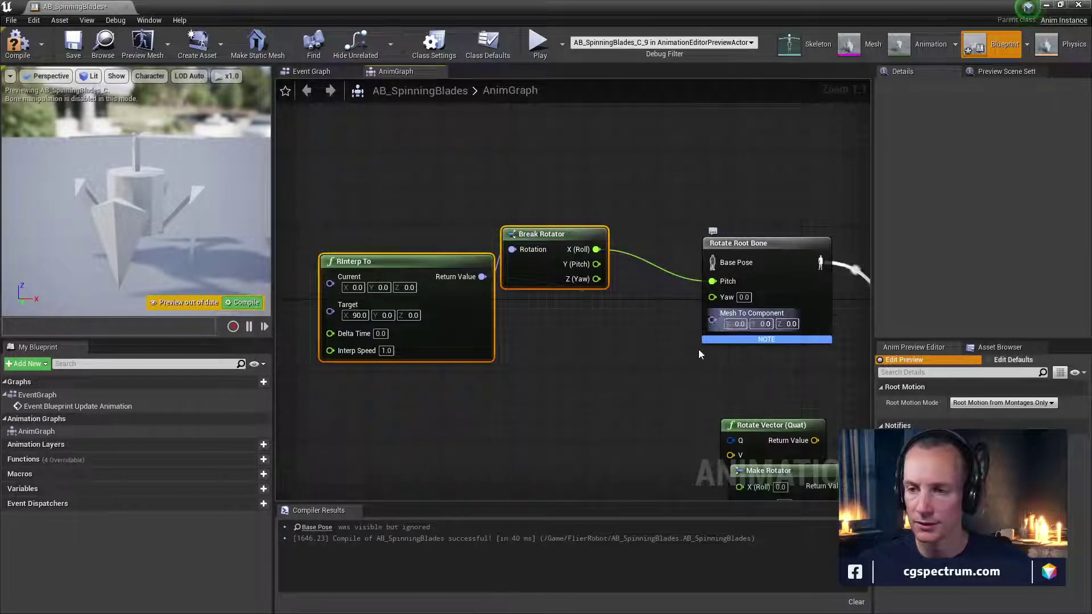
# Compile the blueprint with the new Pitch link, set RInterp To's Interp Speed to 10, and recompile
pyautogui.moveTo(443, 284); pyautogui.dragTo(461, 296, button='right')
pyautogui.press('F7')
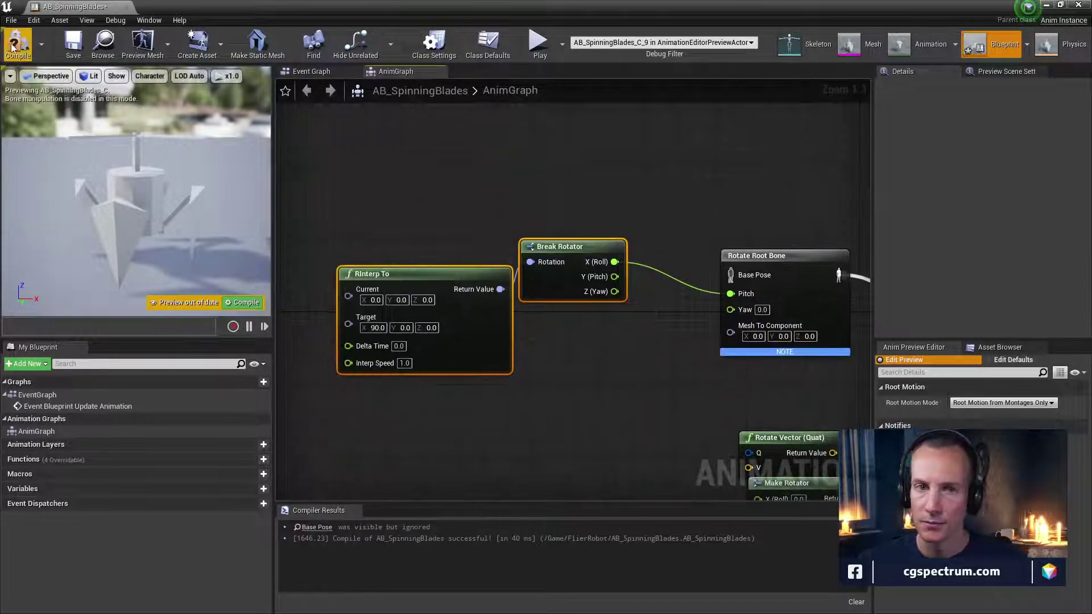
pyautogui.moveTo(487, 359); pyautogui.dragTo(663, 387, button='right')
pyautogui.click(456, 348)
pyautogui.write('10')
pyautogui.press('Return')
pyautogui.click(25, 43)
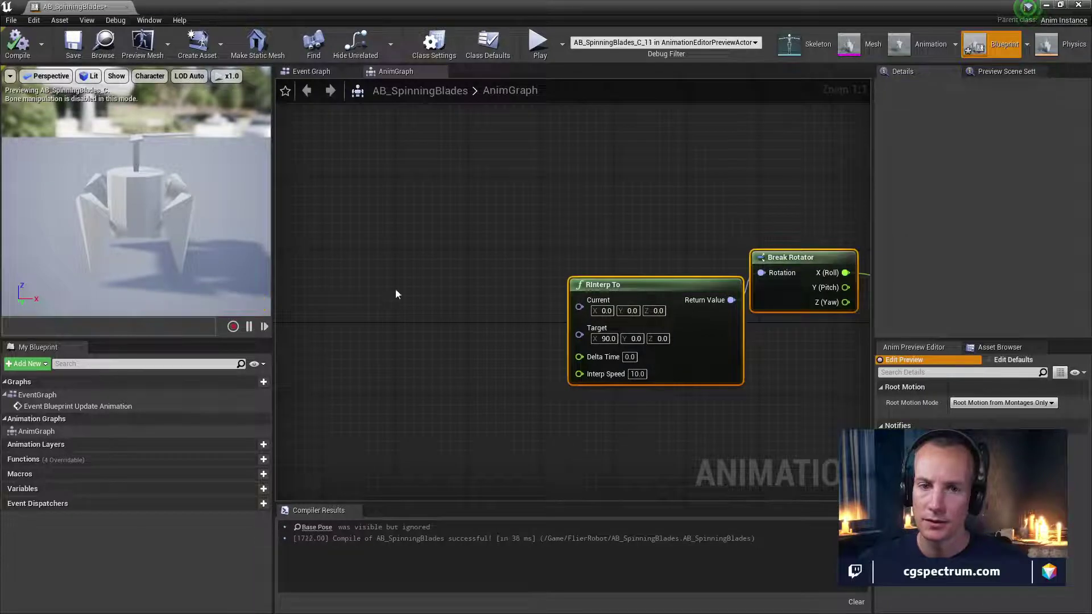
# Add a Get World Delta Seconds node, feed its Return Value into RInterp To's Delta Time, and compile
pyautogui.rightClick(389, 318)
pyautogui.write('delta')
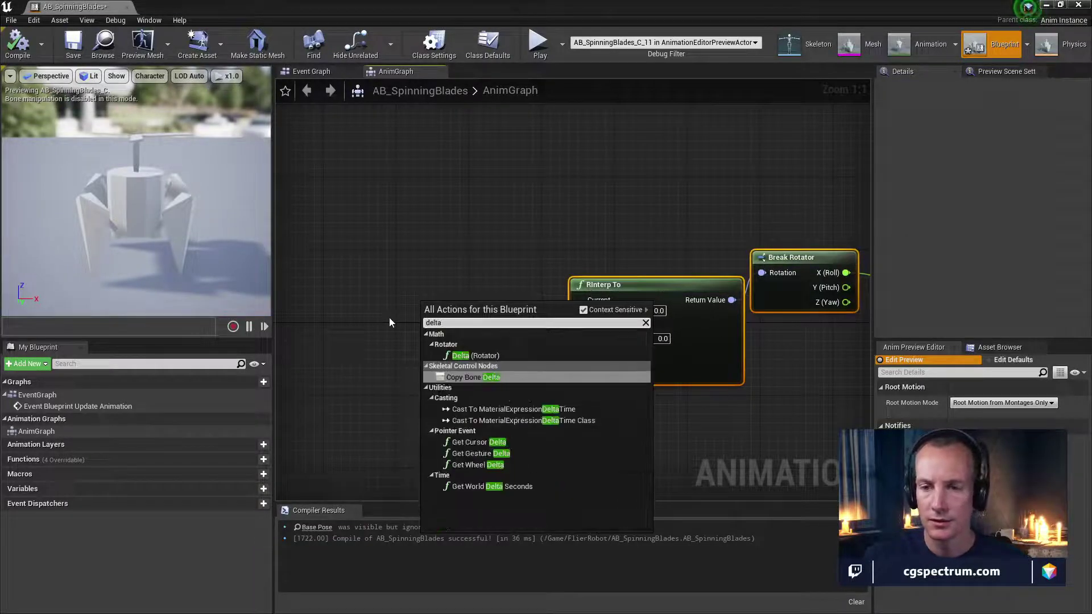
pyautogui.click(492, 486)
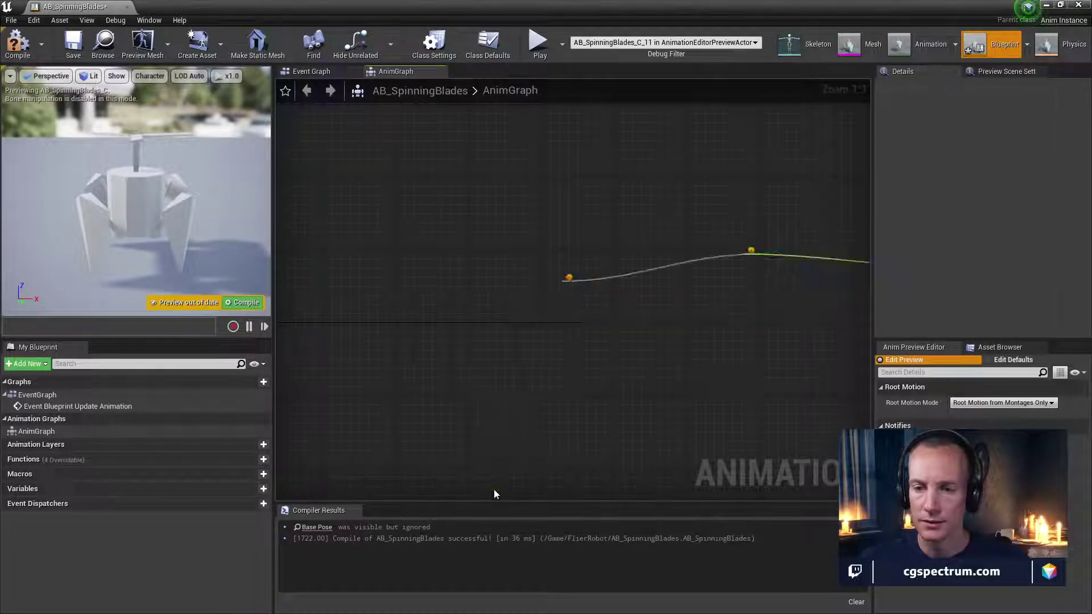
pyautogui.moveTo(531, 327); pyautogui.dragTo(579, 356)
pyautogui.click(17, 45)
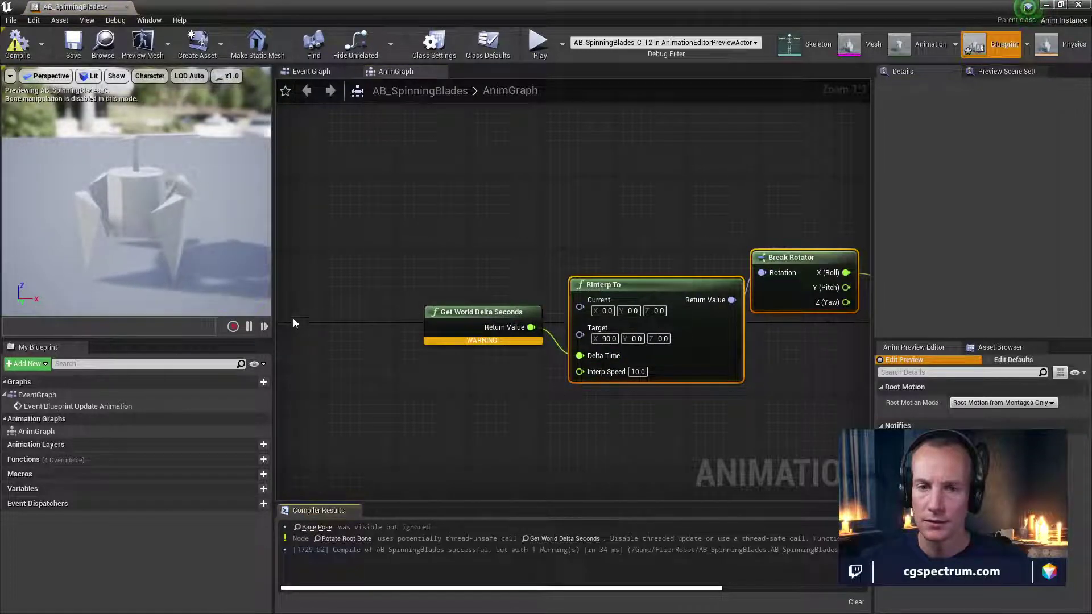
# Move Get World Delta Seconds farther from RInterp To and add a float * float node fed by its Return Value
pyautogui.moveTo(453, 311); pyautogui.dragTo(335, 339)
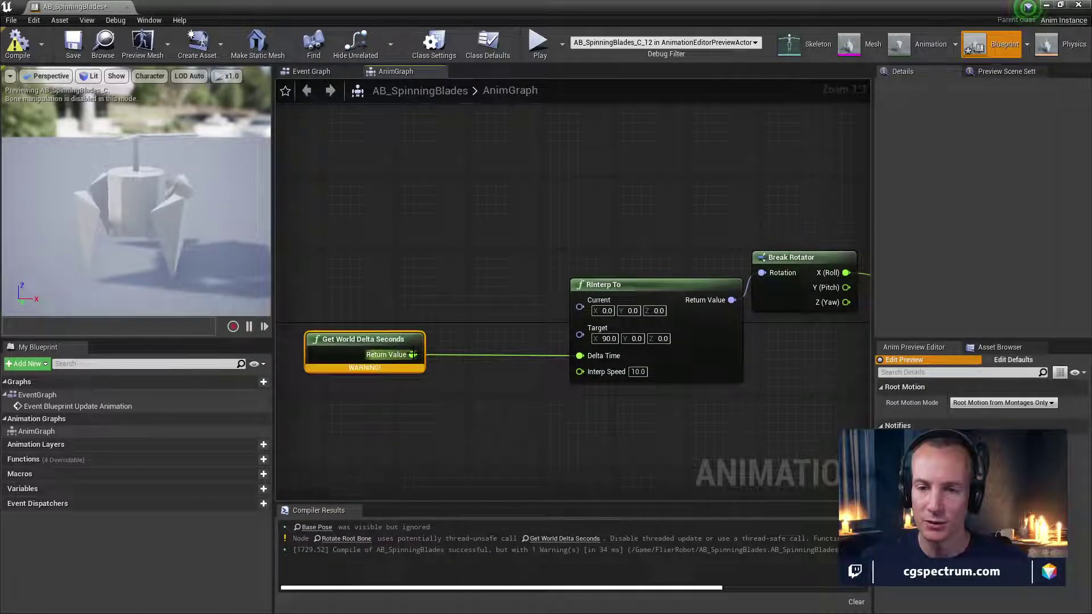
pyautogui.moveTo(412, 354); pyautogui.dragTo(459, 312)
pyautogui.write('*')
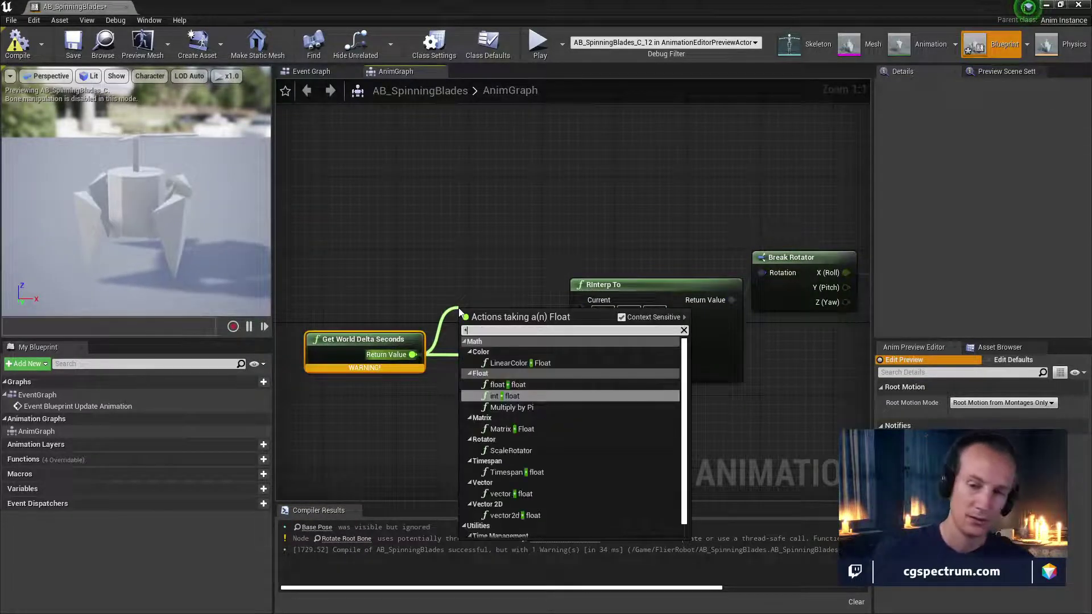
pyautogui.press('Up')
pyautogui.press('Return')
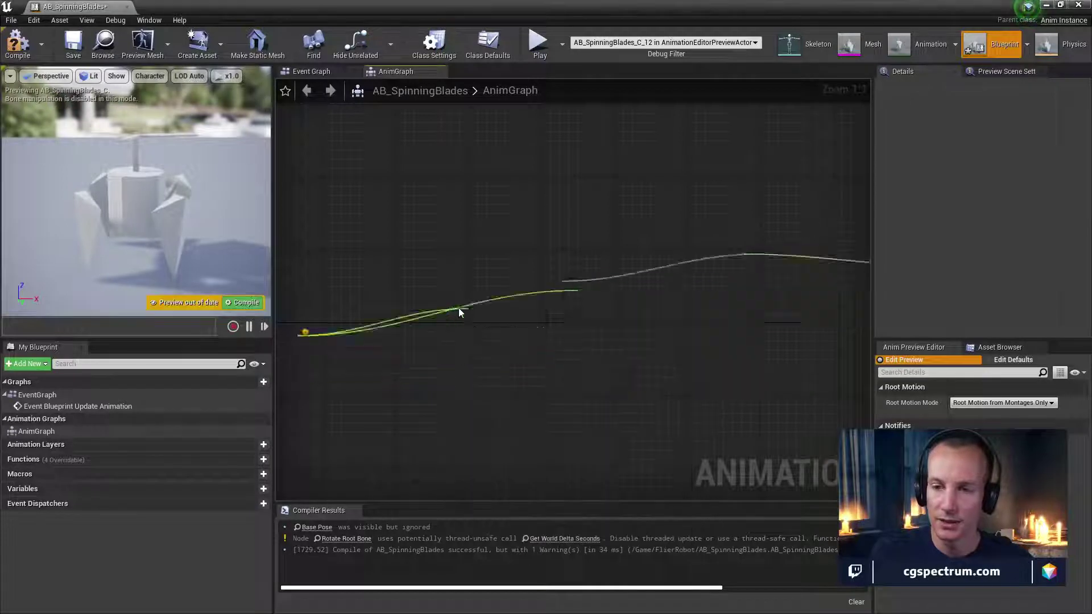
# Set the multiply node's second input to 0.1, connect its output to RInterp To's Delta Time, and compile
pyautogui.click(488, 327)
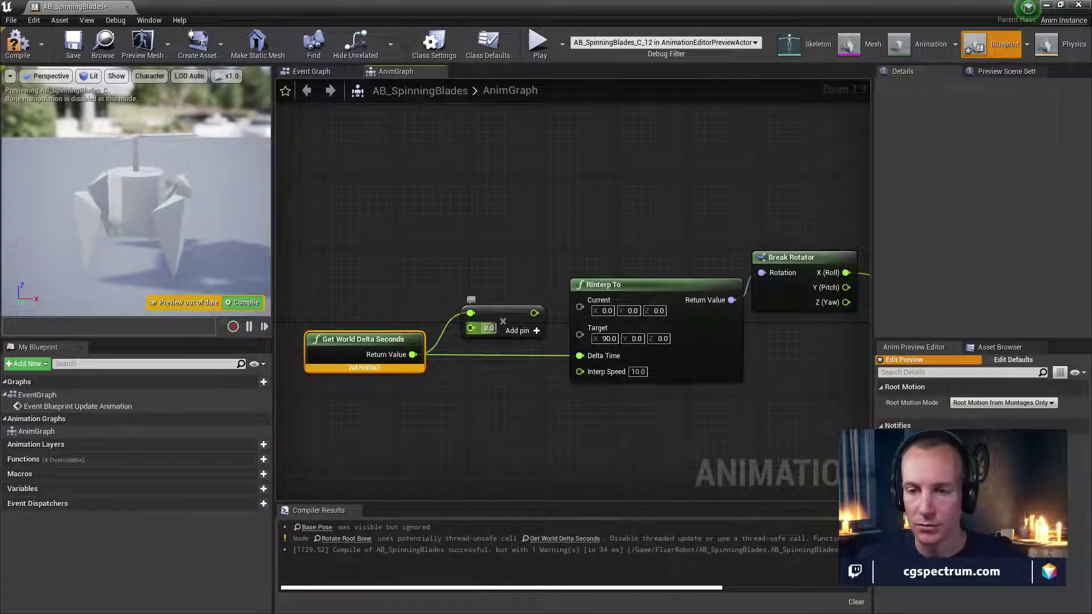
pyautogui.write('0.1')
pyautogui.press('Return')
pyautogui.moveTo(533, 314); pyautogui.dragTo(579, 355)
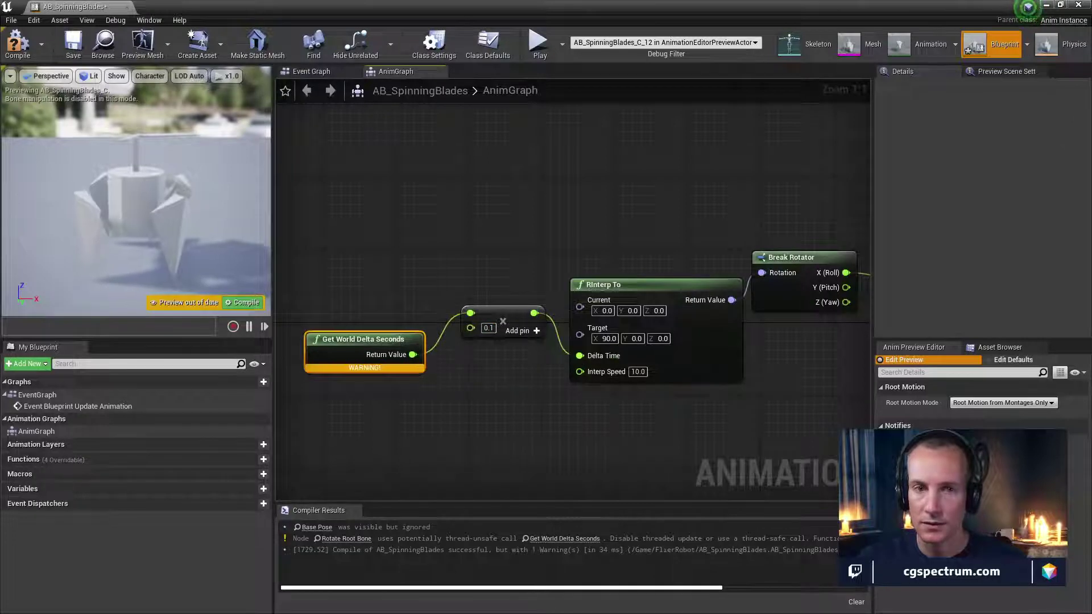
pyautogui.press('F7')
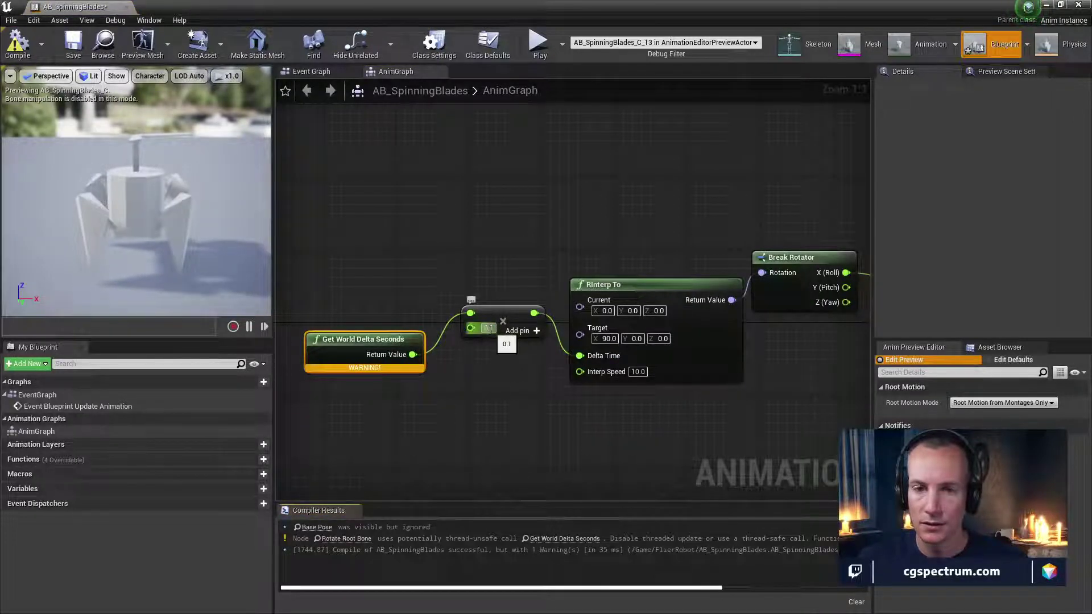
# Set the multiply node's factor to 0.001 and compile
pyautogui.press('BackSpace')
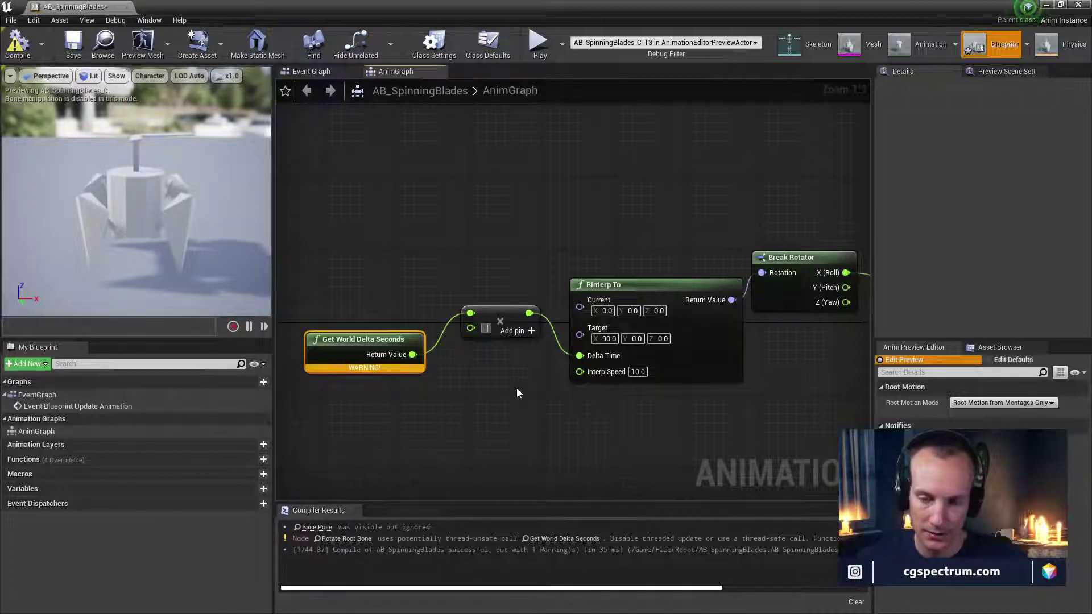
pyautogui.write('0.001')
pyautogui.press('Return')
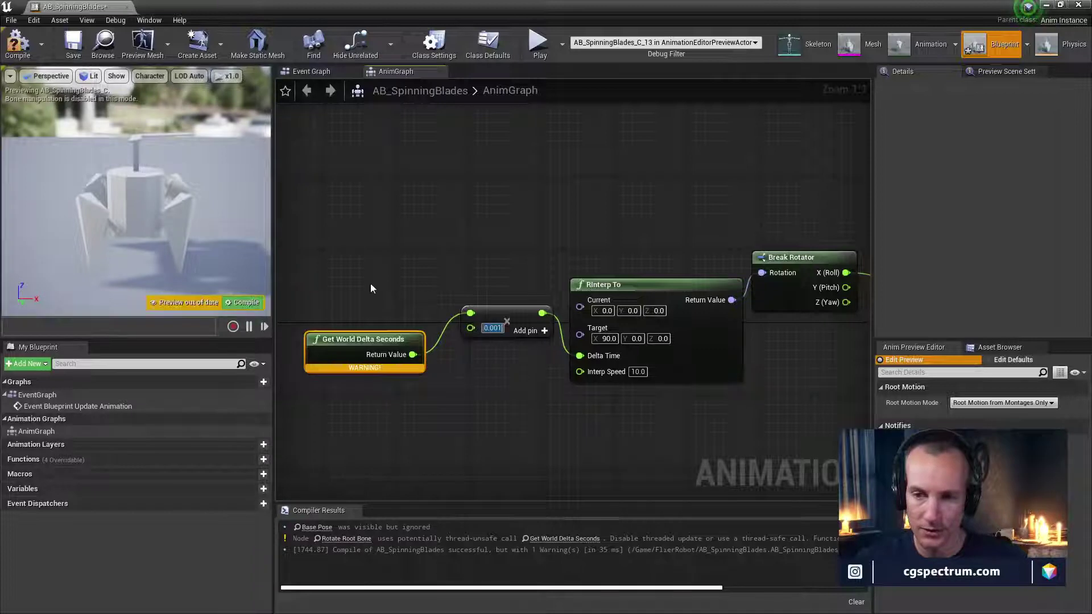
pyautogui.click(23, 52)
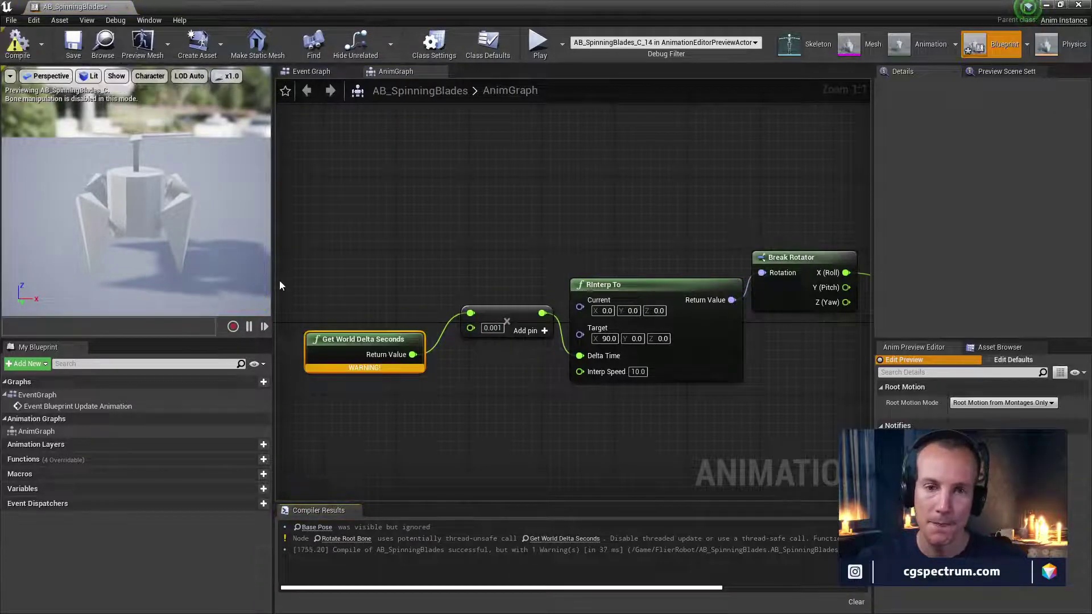
# Set RInterp To's Interp Speed to 100 and the multiply node's factor to 0.1, and compile
pyautogui.scroll(3, 166, 219)
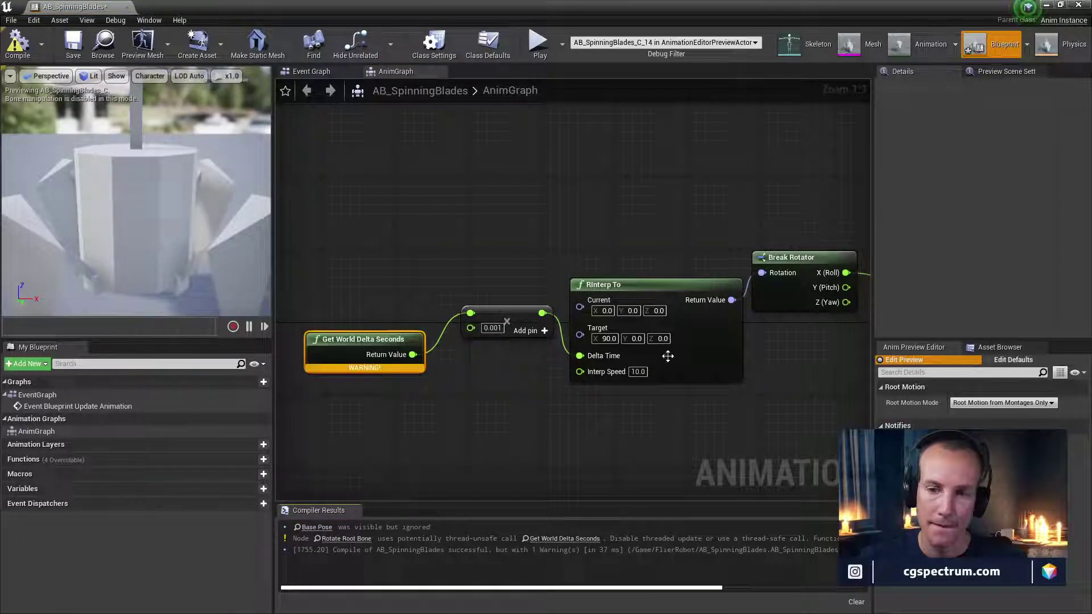
pyautogui.click(637, 371)
pyautogui.write('100')
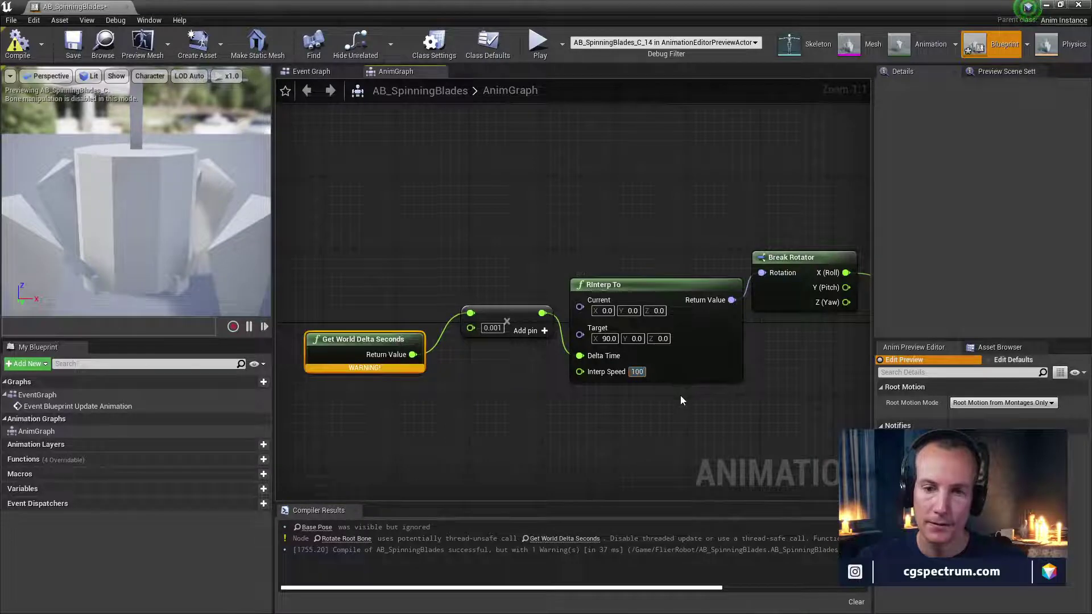
pyautogui.press('Return')
pyautogui.click(490, 330)
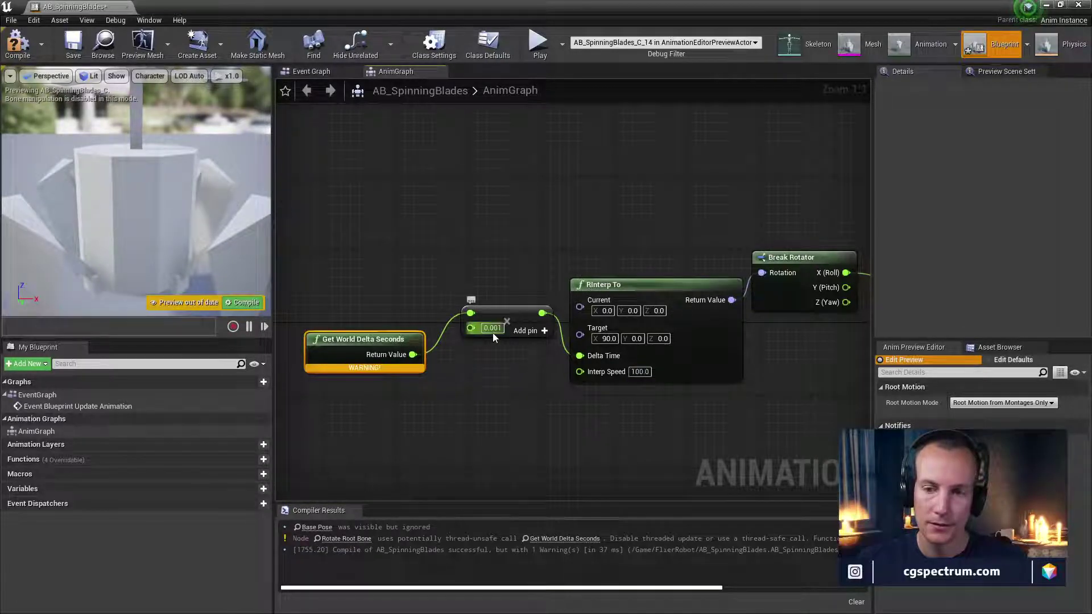
pyautogui.write('0.1')
pyautogui.press('Return')
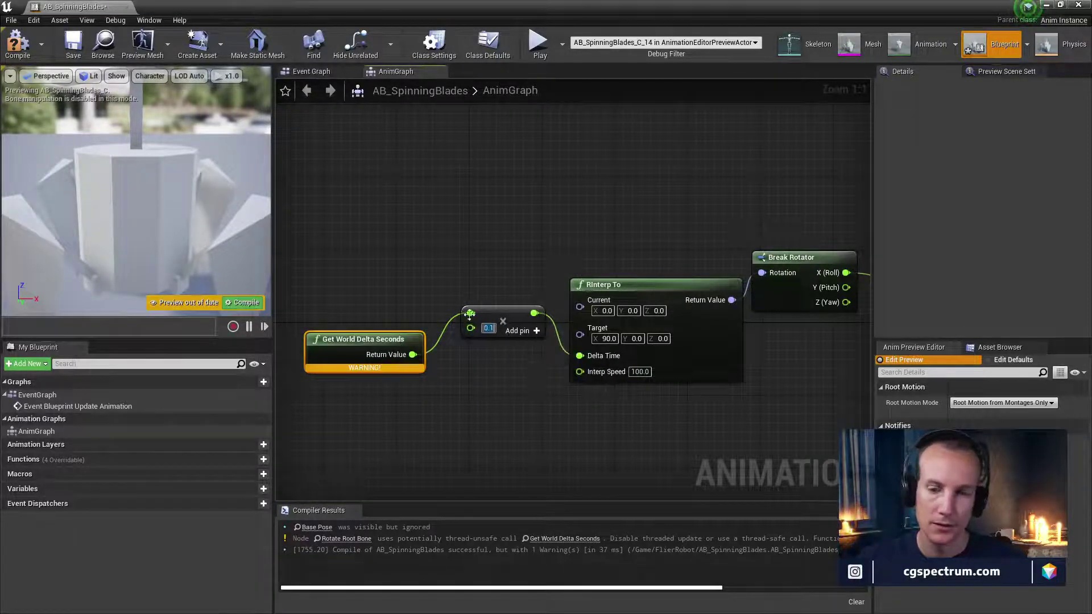
pyautogui.click(17, 43)
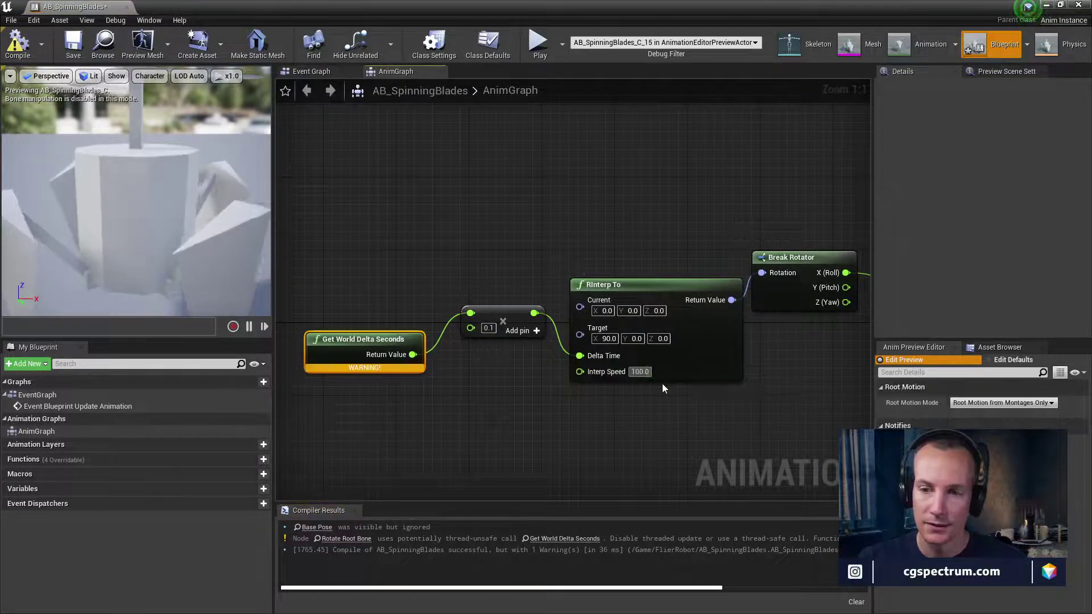
# Set RInterp To's Interp Speed to 0.01 and compile
pyautogui.moveTo(640, 373); pyautogui.dragTo(638, 375)
pyautogui.write('.01')
pyautogui.press('Return')
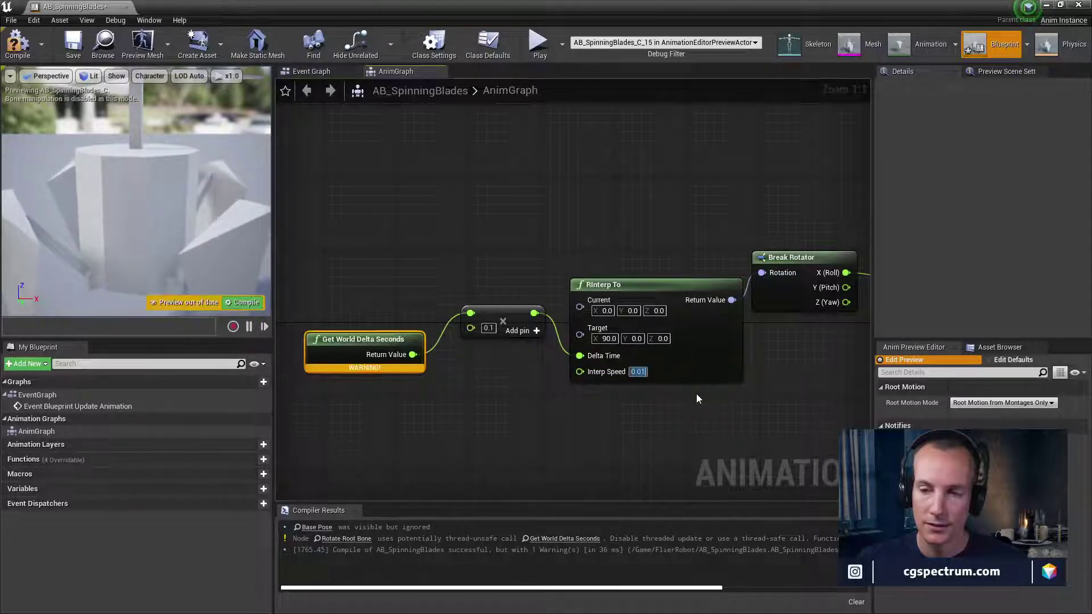
pyautogui.click(18, 42)
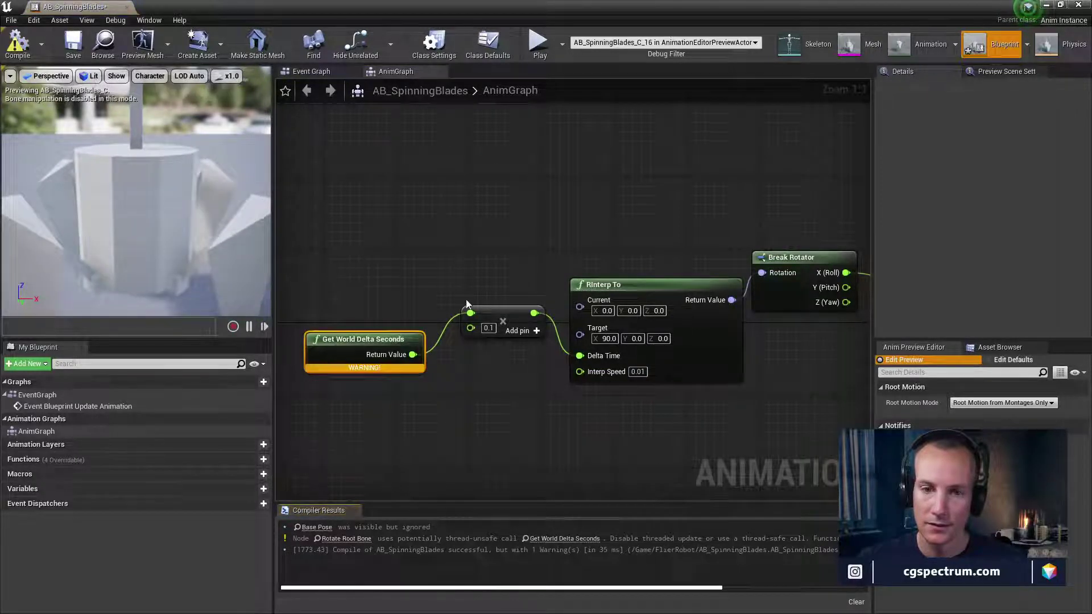
# Set RInterp To's Interp Speed to 0.1 and compile
pyautogui.click(637, 371)
pyautogui.write('.1')
pyautogui.press('Return')
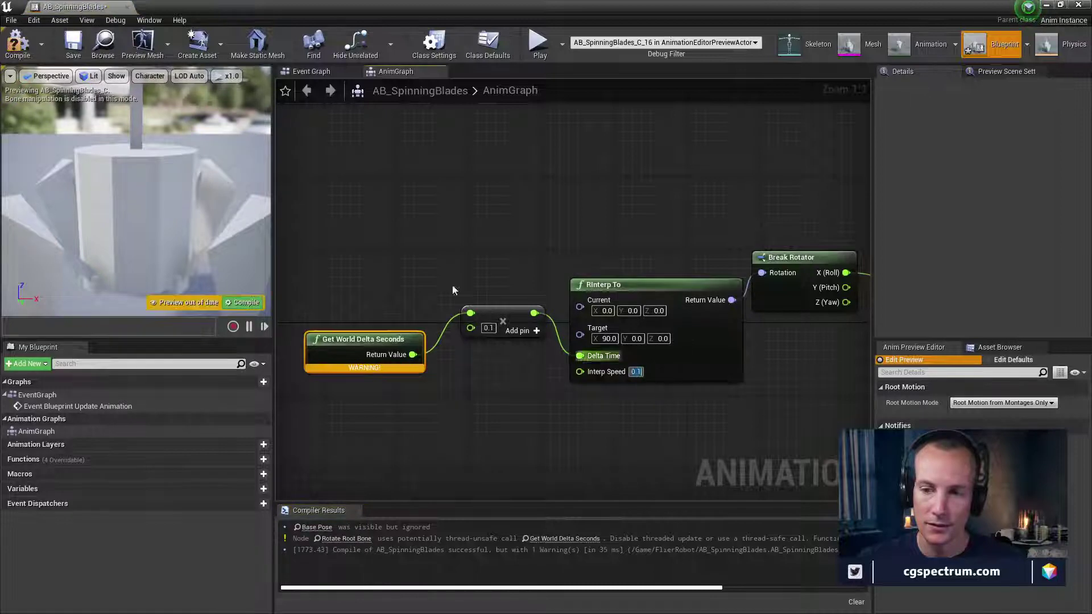
pyautogui.click(17, 43)
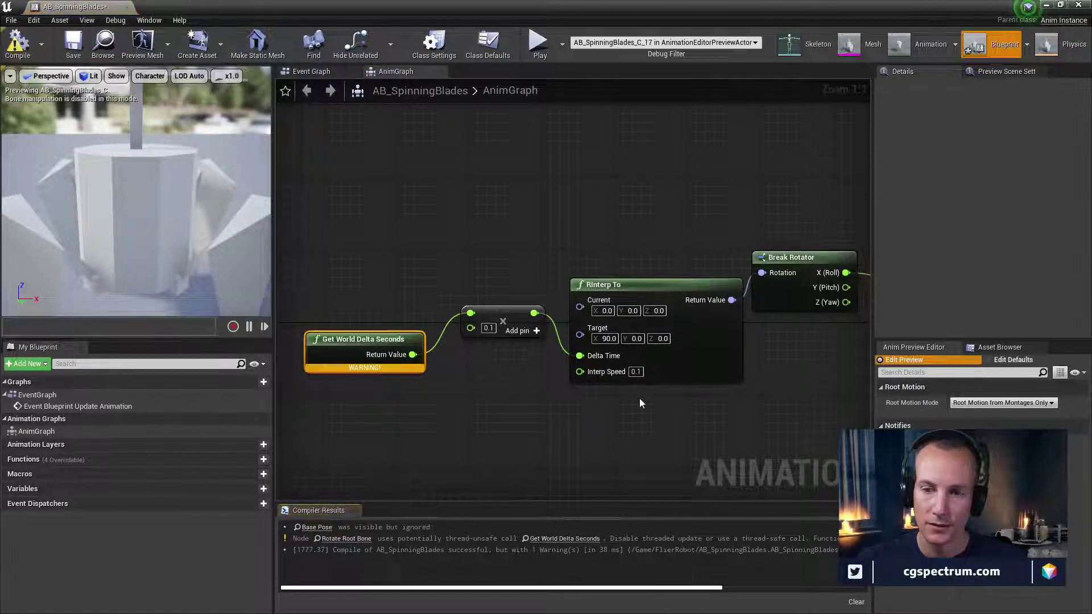
# Set RInterp To's Interp Speed to 1 and compile
pyautogui.click(636, 371)
pyautogui.write('1')
pyautogui.press('Return')
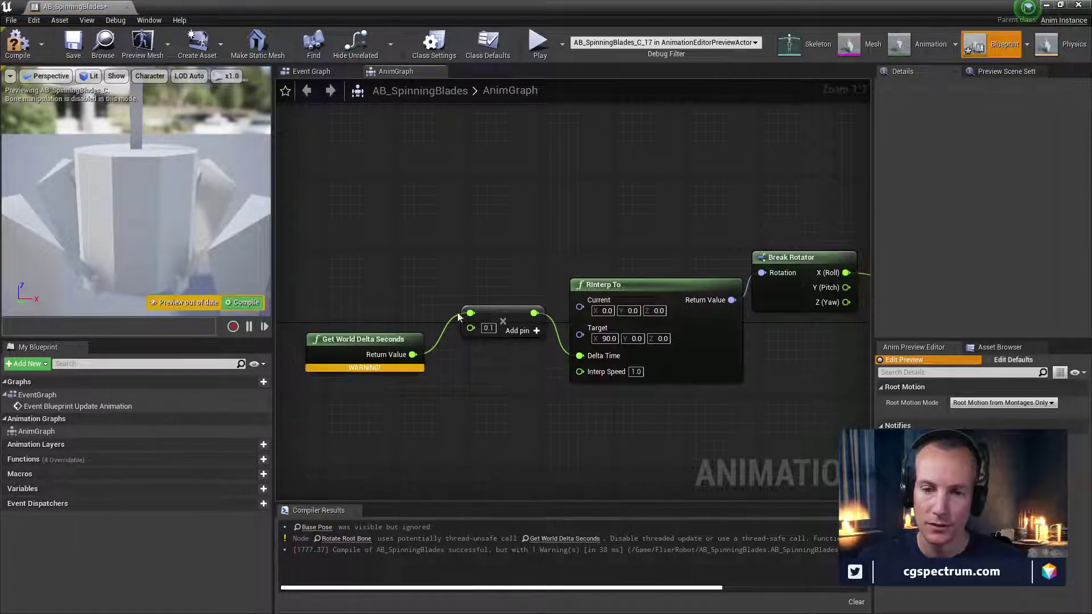
pyautogui.click(17, 43)
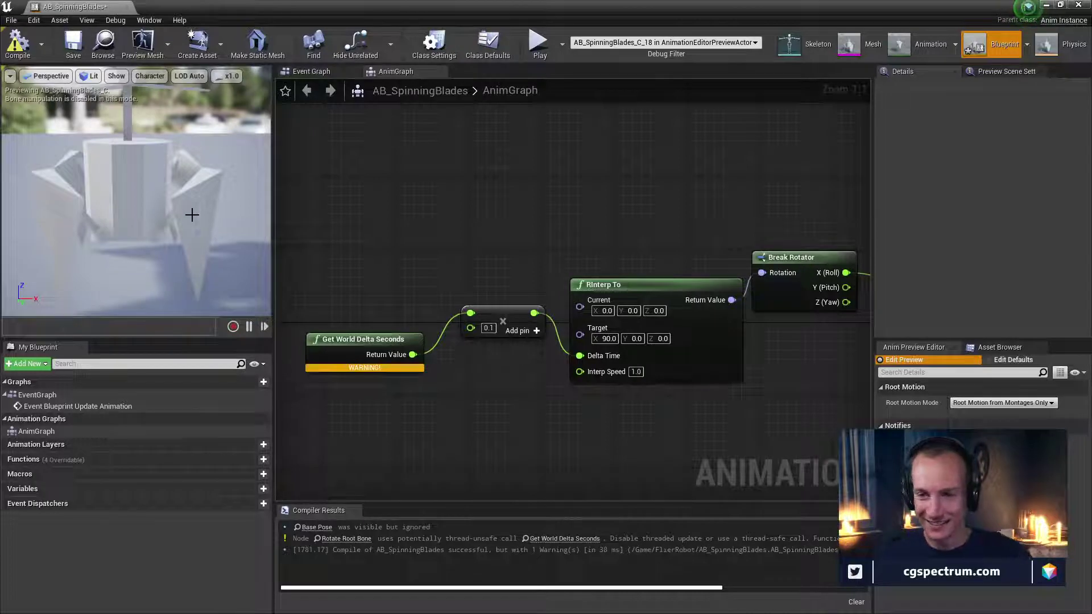
# Watch the multiply node's output value, set its factor to 110, and compile
pyautogui.rightClick(534, 314)
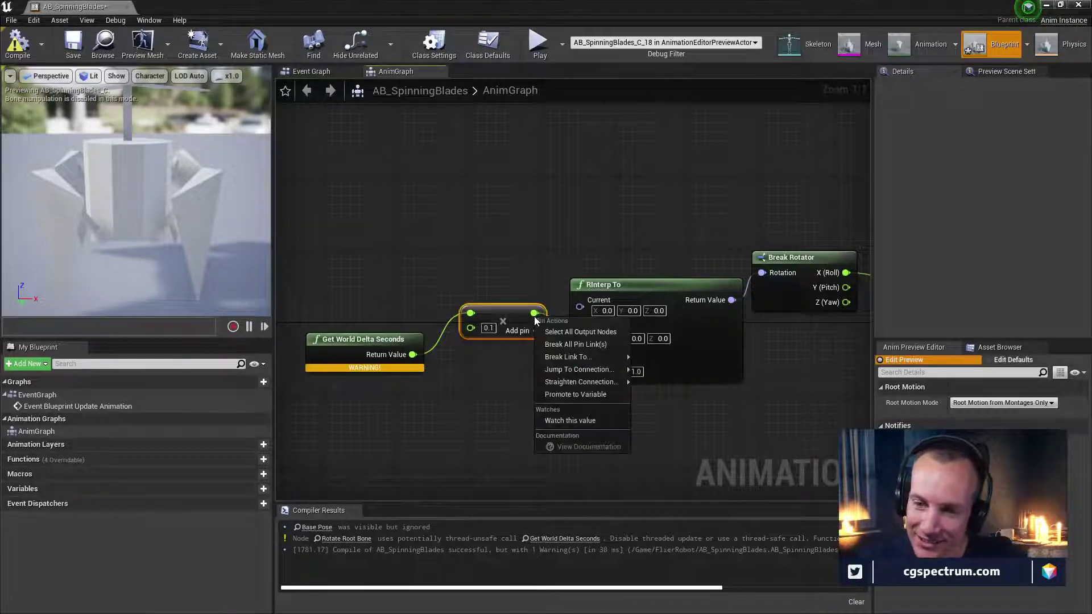
pyautogui.click(551, 416)
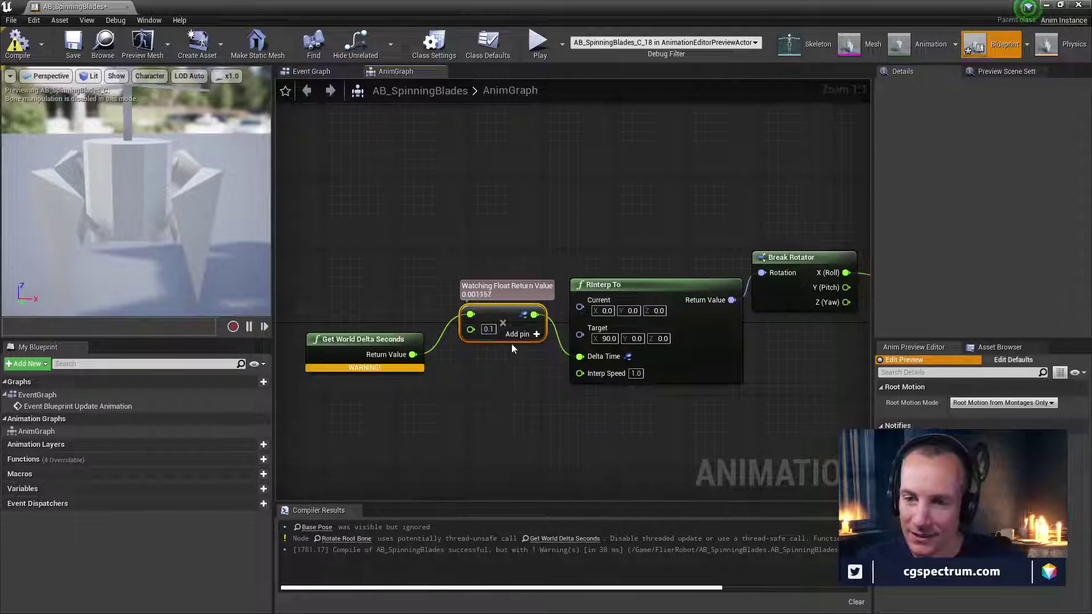
pyautogui.click(489, 330)
pyautogui.write('1')
pyautogui.press('Return')
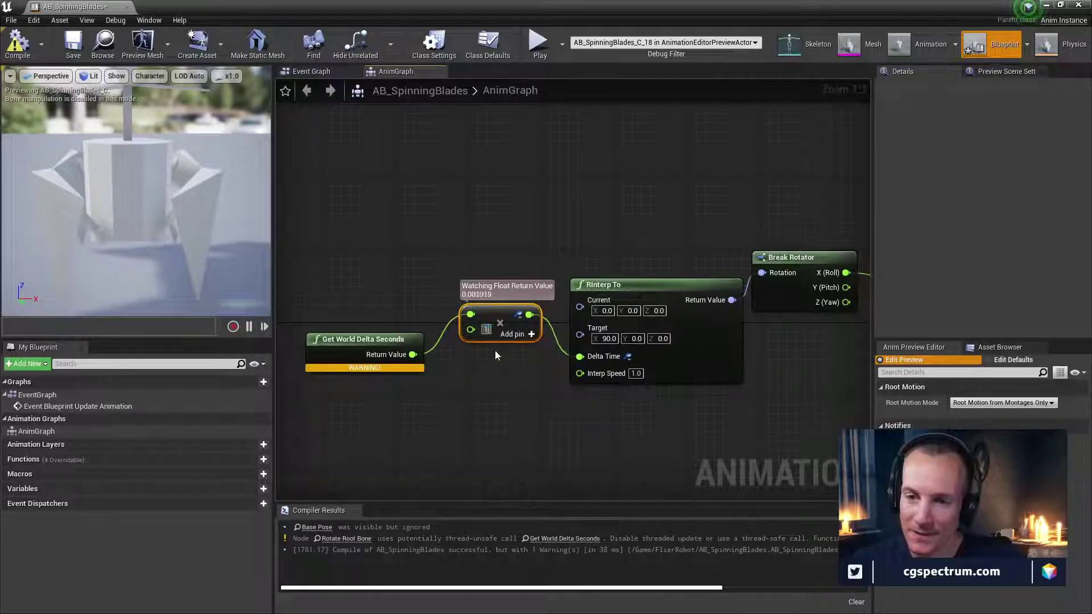
pyautogui.write('100')
pyautogui.press('Return')
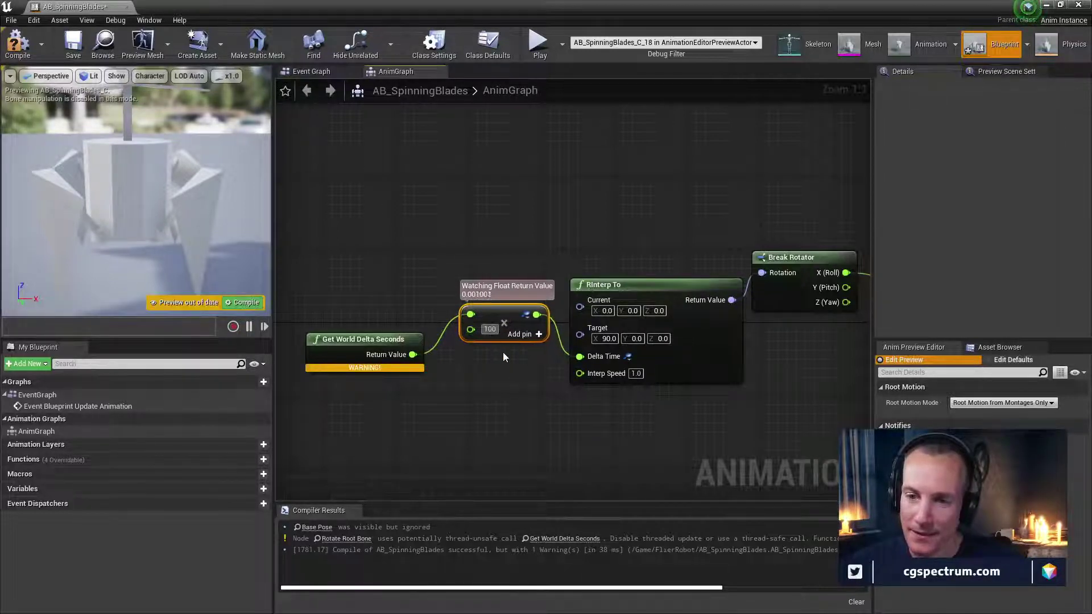
pyautogui.write('110')
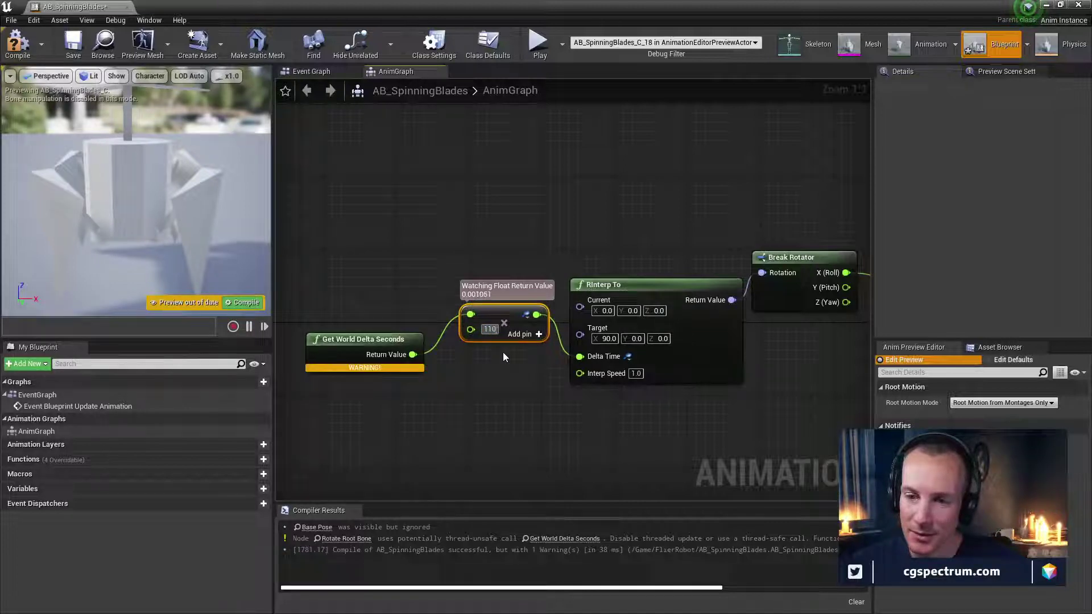
pyautogui.press('Return')
pyautogui.click(17, 43)
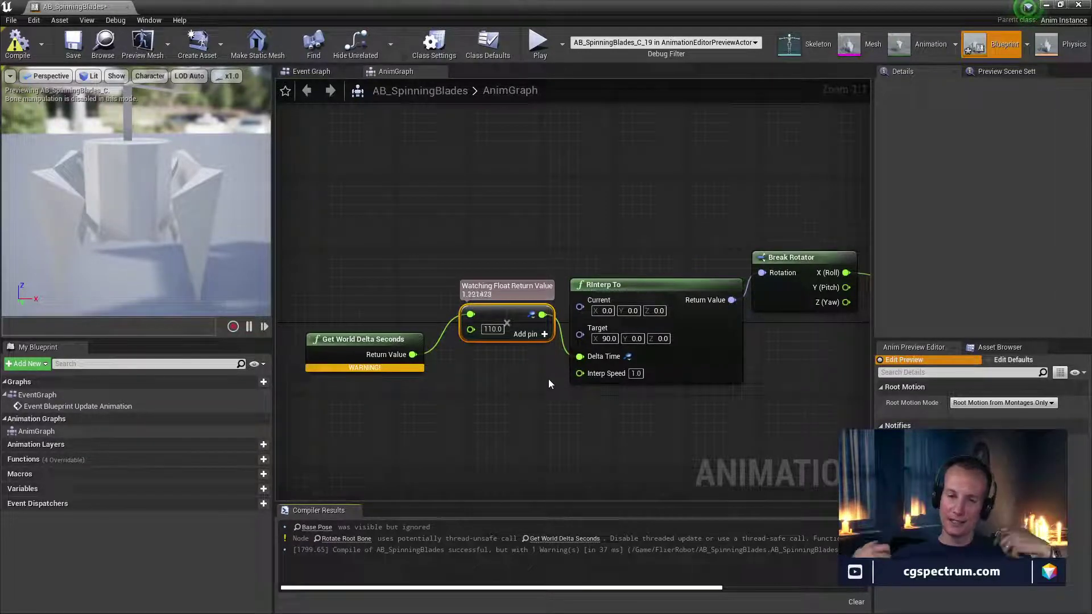
# Add a Now node above Get World Delta Seconds and try to connect its Return Value to the multiply node
pyautogui.moveTo(363, 267); pyautogui.dragTo(350, 275, button='right')
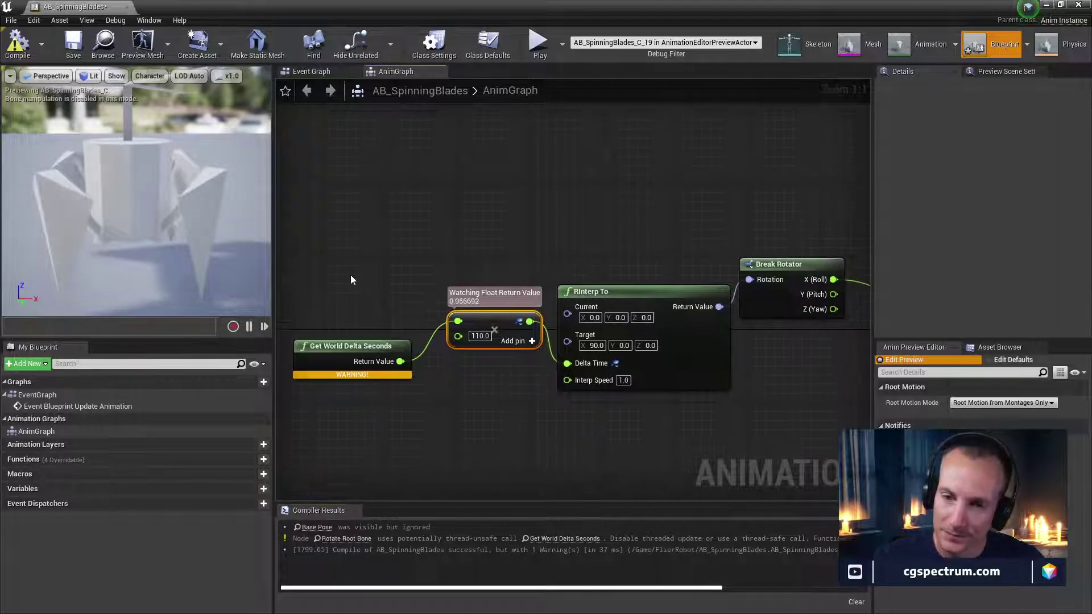
pyautogui.rightClick(350, 278)
pyautogui.write('time')
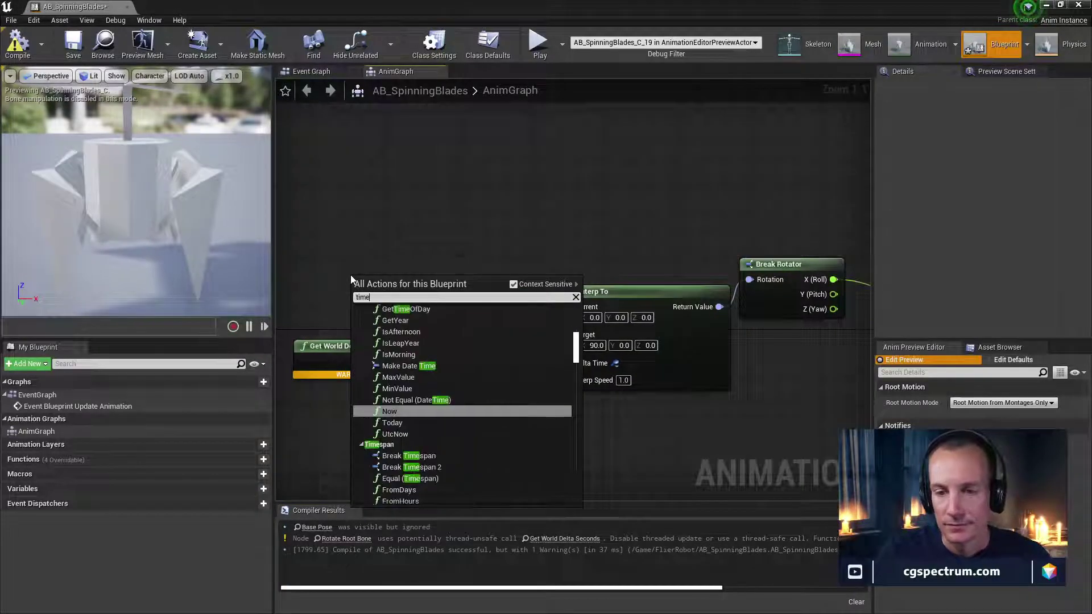
pyautogui.press('Return')
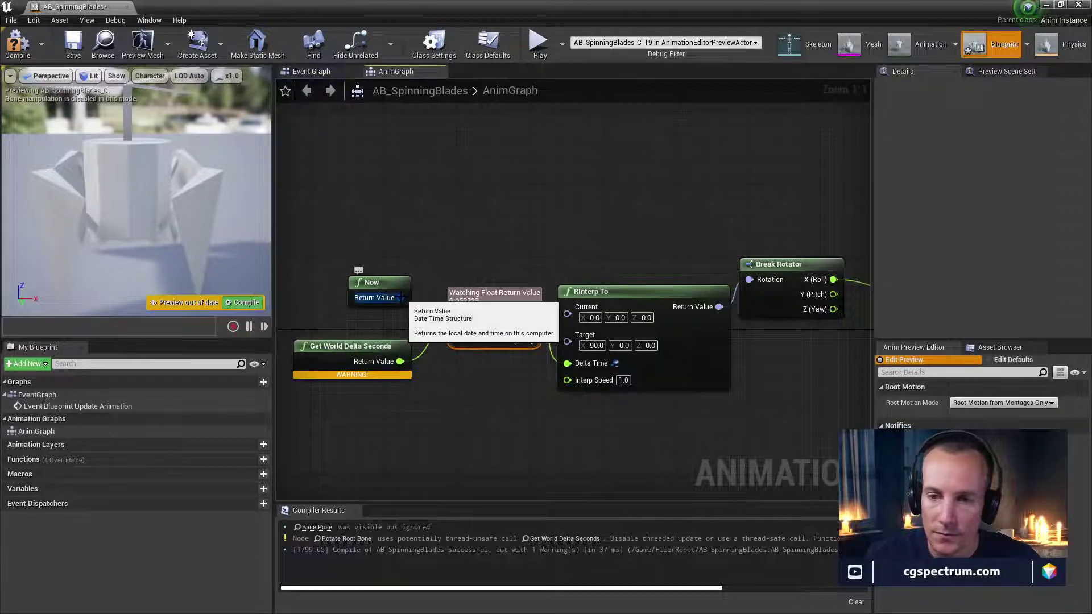
pyautogui.moveTo(401, 297); pyautogui.dragTo(472, 335)
pyautogui.moveTo(458, 322); pyautogui.dragTo(450, 335)
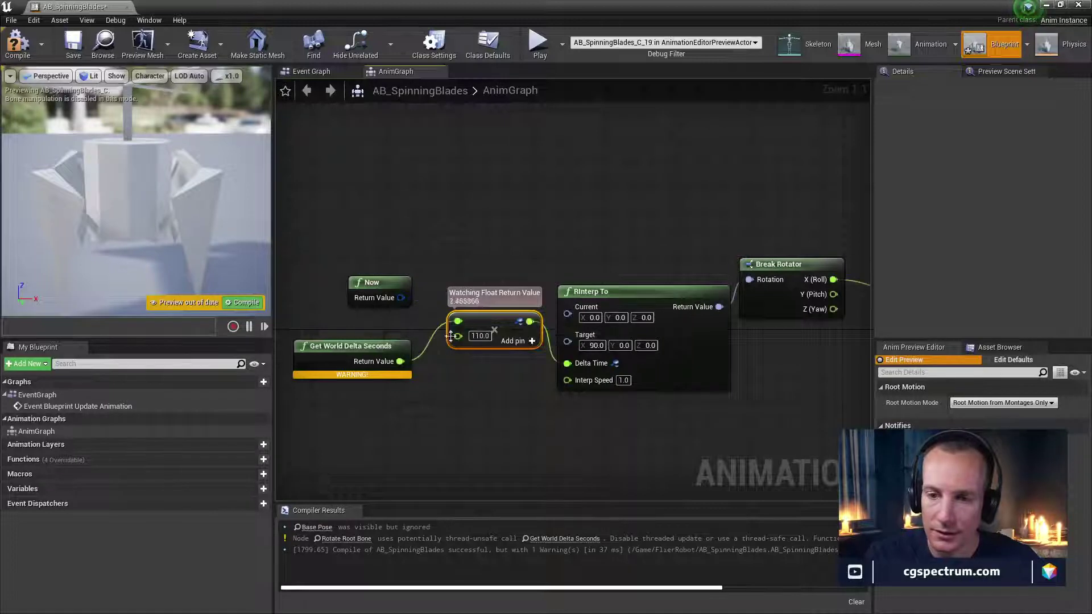
pyautogui.moveTo(402, 298); pyautogui.dragTo(445, 266)
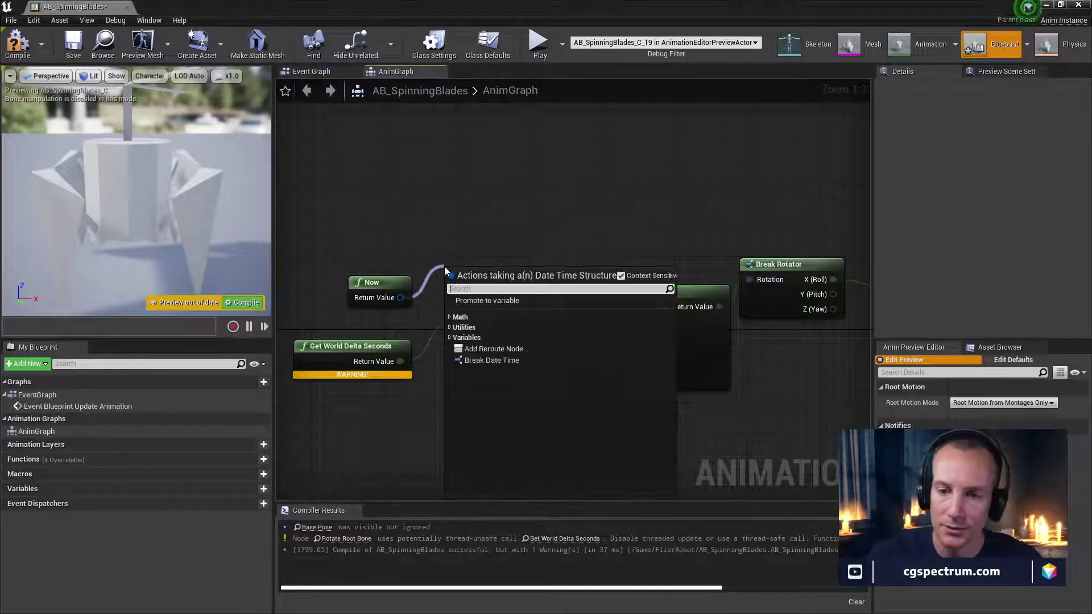
pyautogui.rightClick(354, 248)
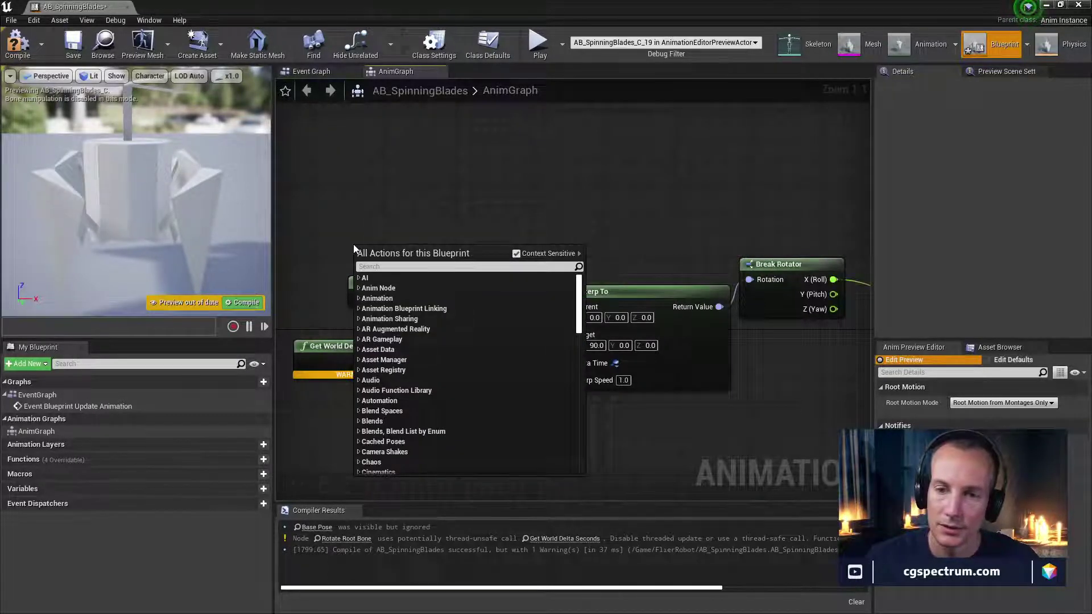
pyautogui.click(437, 359)
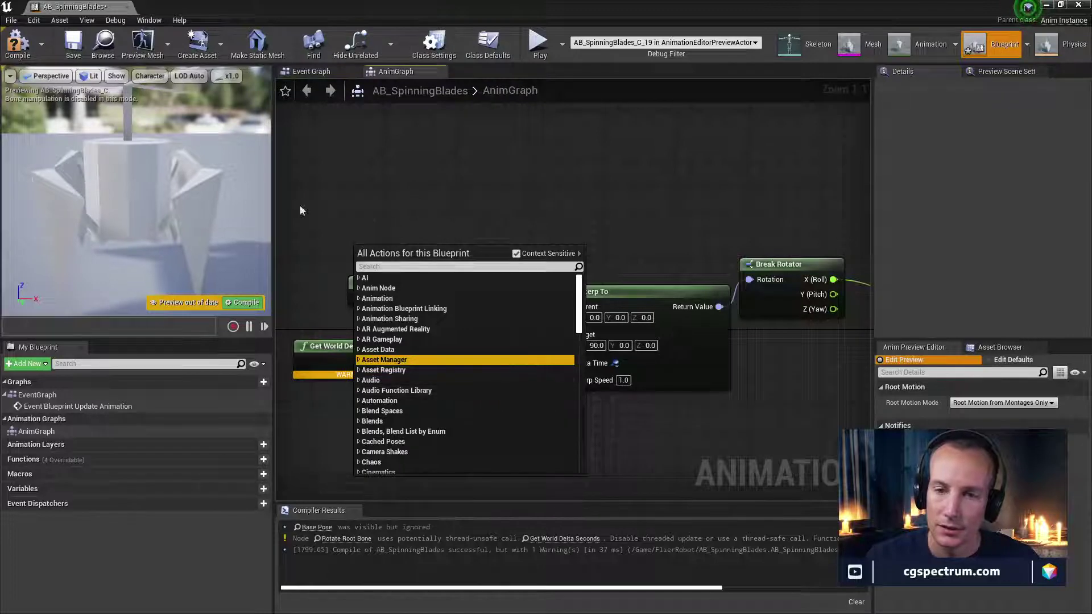
# Compile and close the AB_SpinningBlades blueprint, and save and close the CR_FlierRobot control rig
pyautogui.click(22, 47)
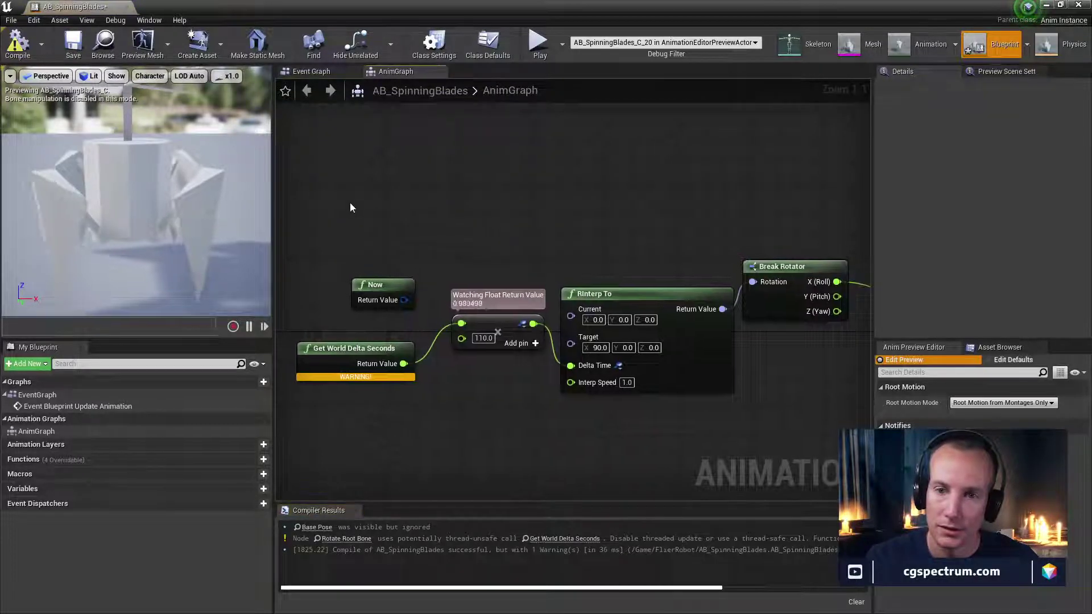
pyautogui.click(1075, 5)
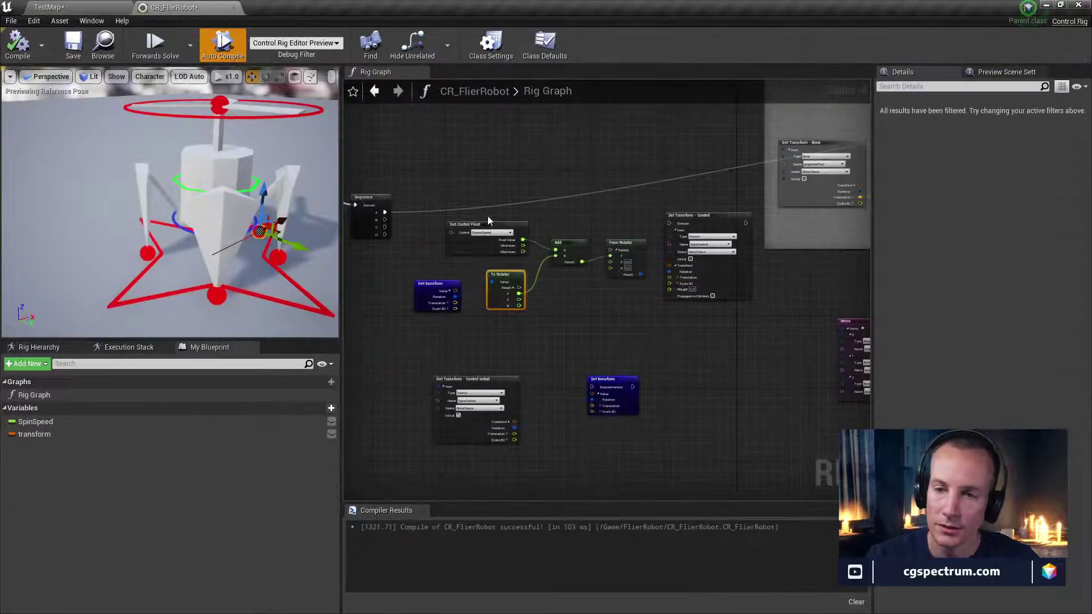
pyautogui.rightClick(472, 284)
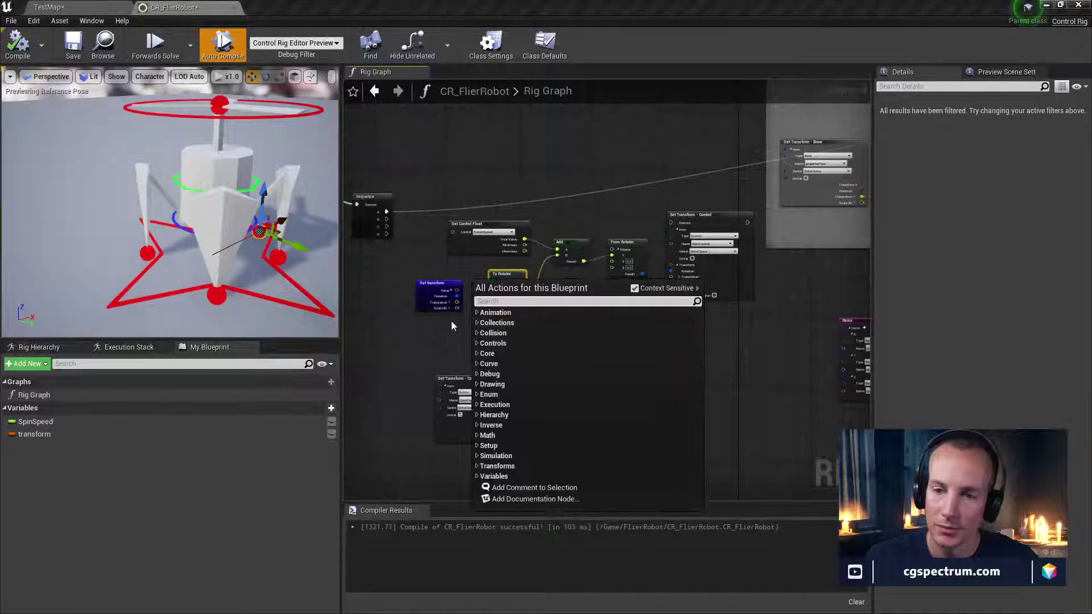
pyautogui.click(413, 5)
pyautogui.click(73, 45)
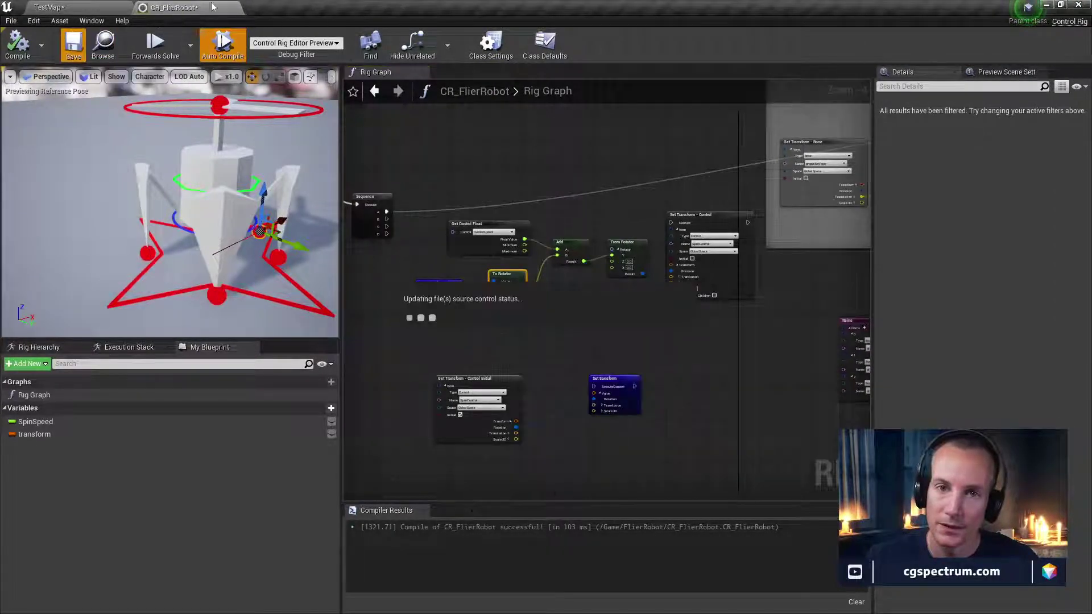
pyautogui.click(233, 7)
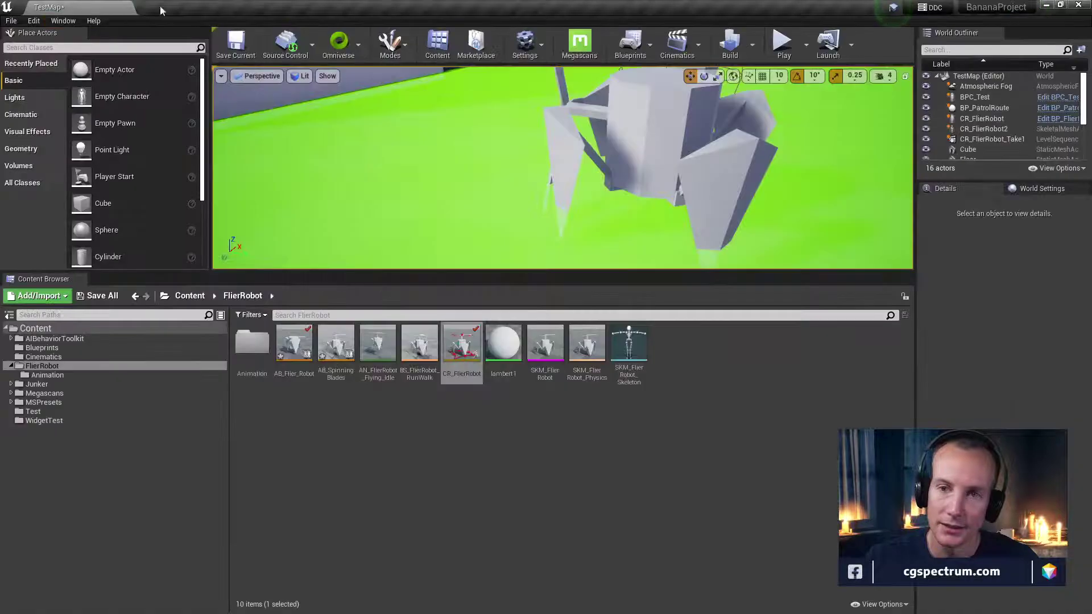
# Save AB_Flier_Robot, AB_SpinningBlades and TestMap, and shut down the project
pyautogui.hotkey('ctrl', 'shift', 's')
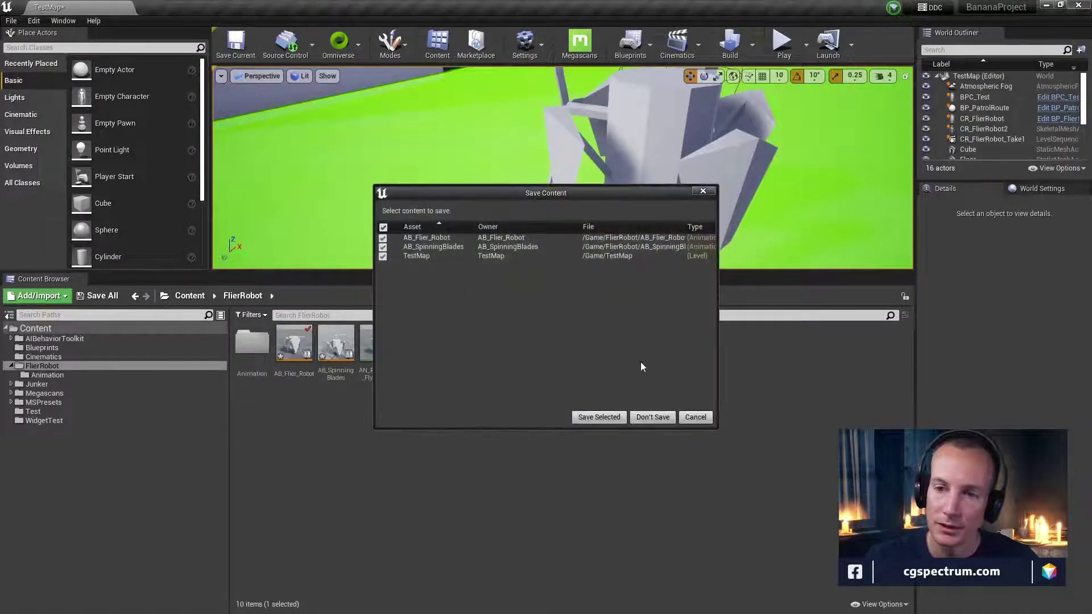
pyautogui.click(603, 417)
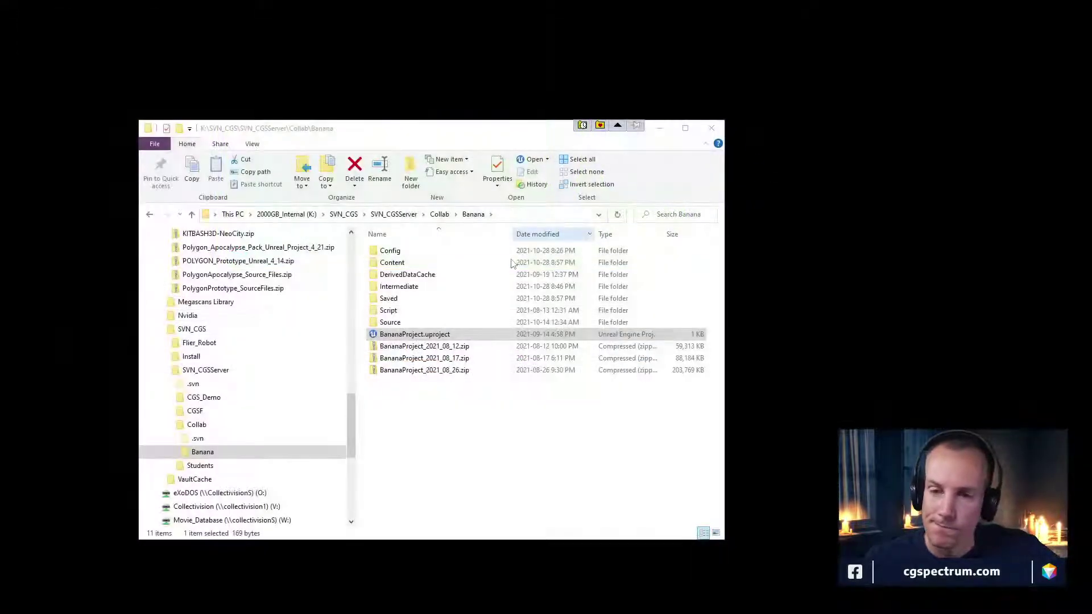
# Relaunch BananaProject.uproject and open AB_SpinningBlades from the FlierRobot folder
pyautogui.doubleClick(413, 335)
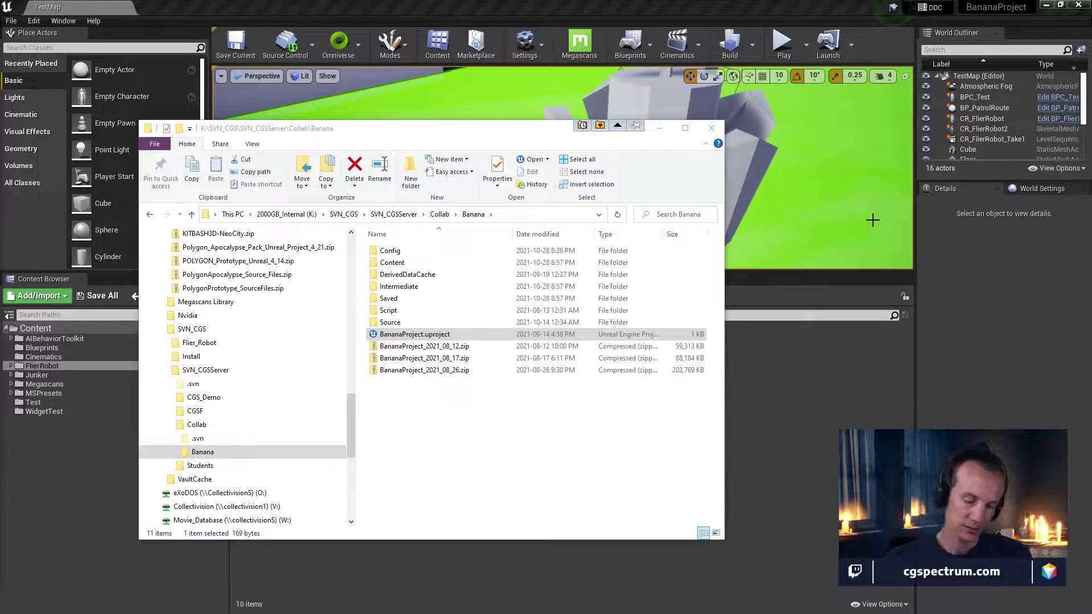
pyautogui.click(872, 220)
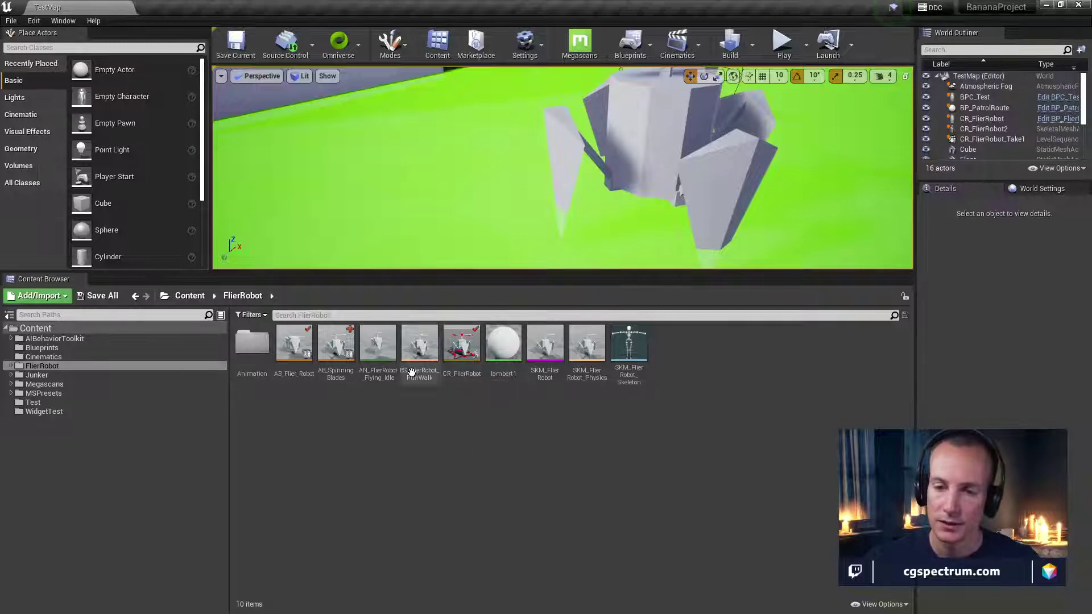
pyautogui.doubleClick(341, 361)
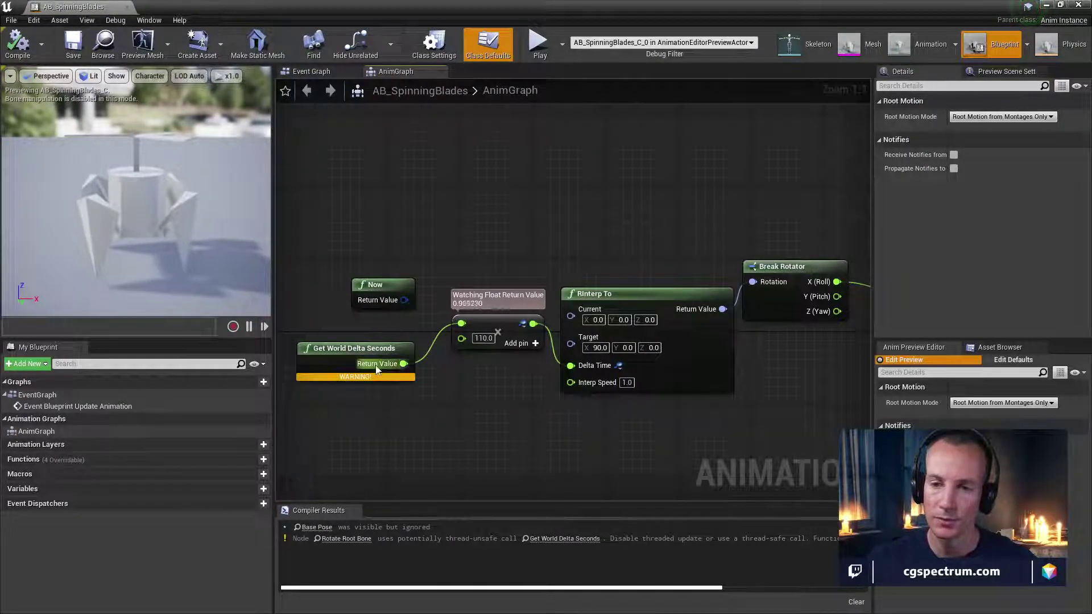
# Move the Get World Delta Seconds and Now nodes away from the multiply node, and add a GetSecond node above Now
pyautogui.moveTo(484, 438); pyautogui.dragTo(545, 441, button='right')
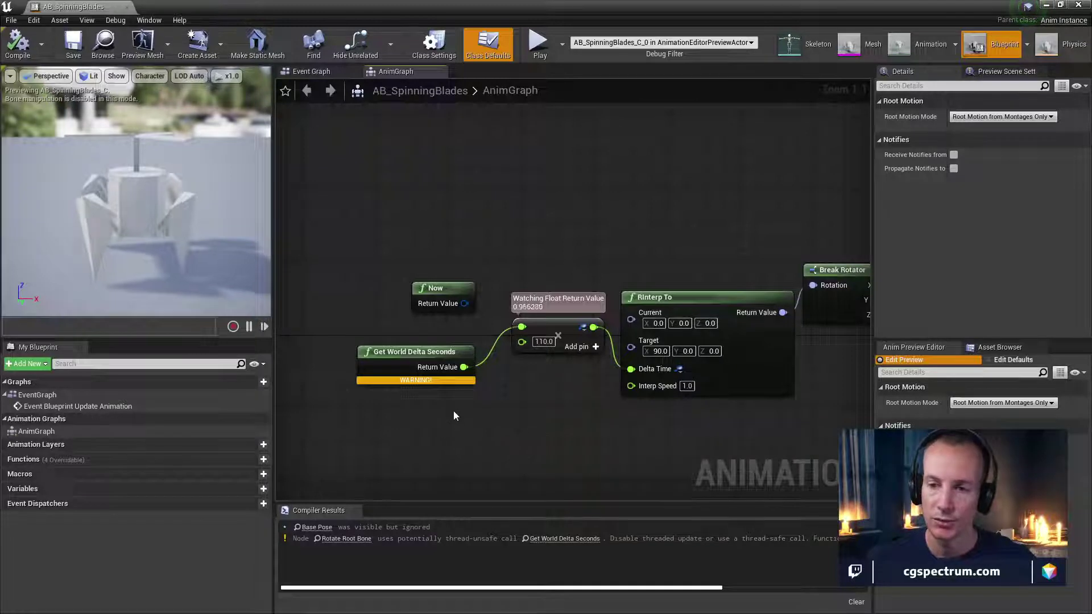
pyautogui.moveTo(431, 363); pyautogui.dragTo(386, 390)
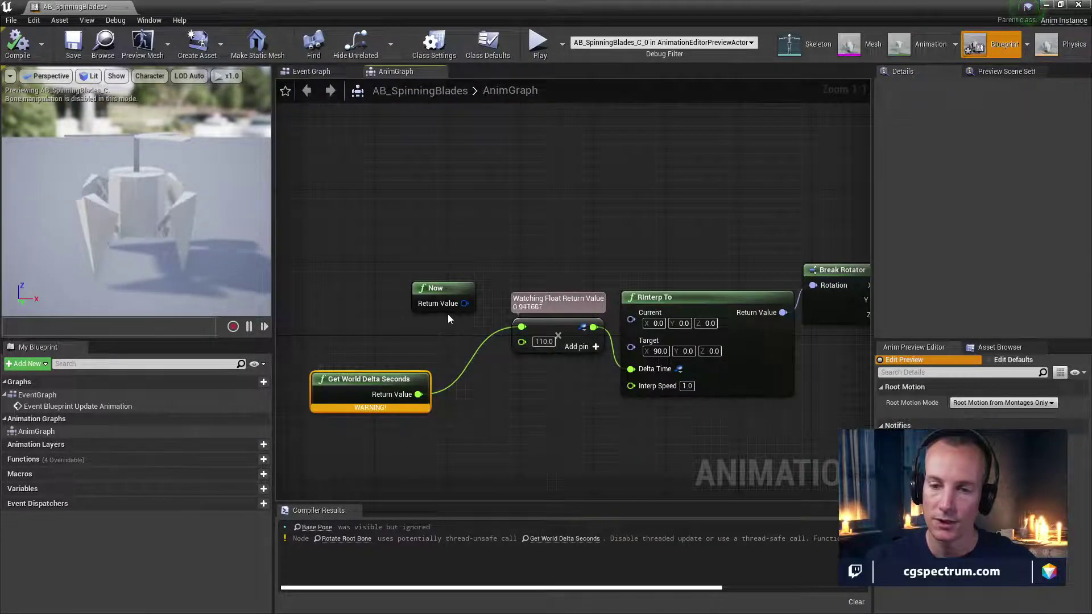
pyautogui.moveTo(447, 306); pyautogui.dragTo(383, 306)
pyautogui.rightClick(336, 237)
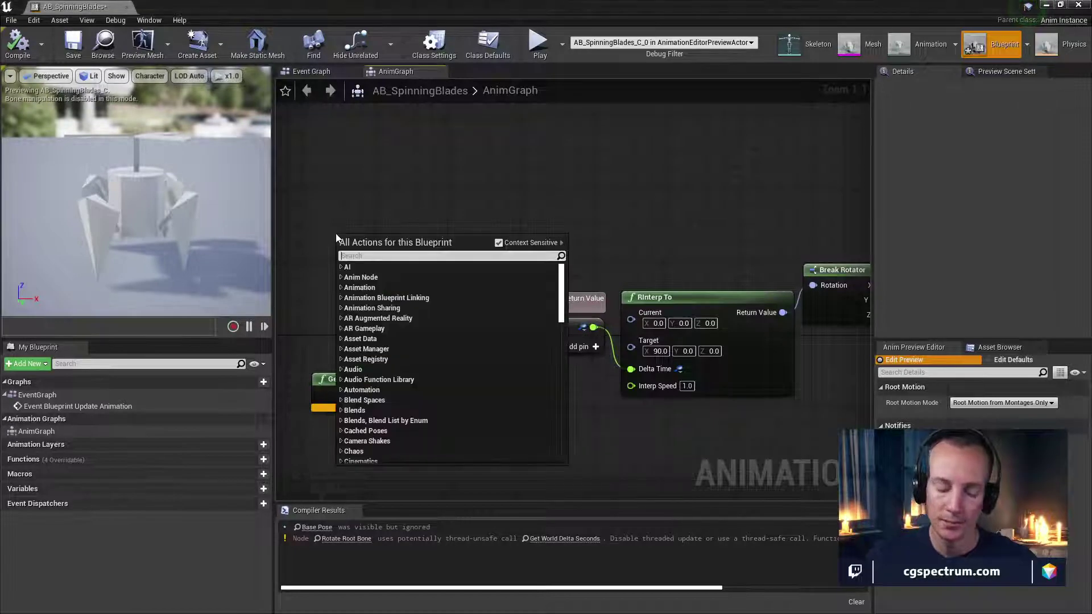
pyautogui.write('tim')
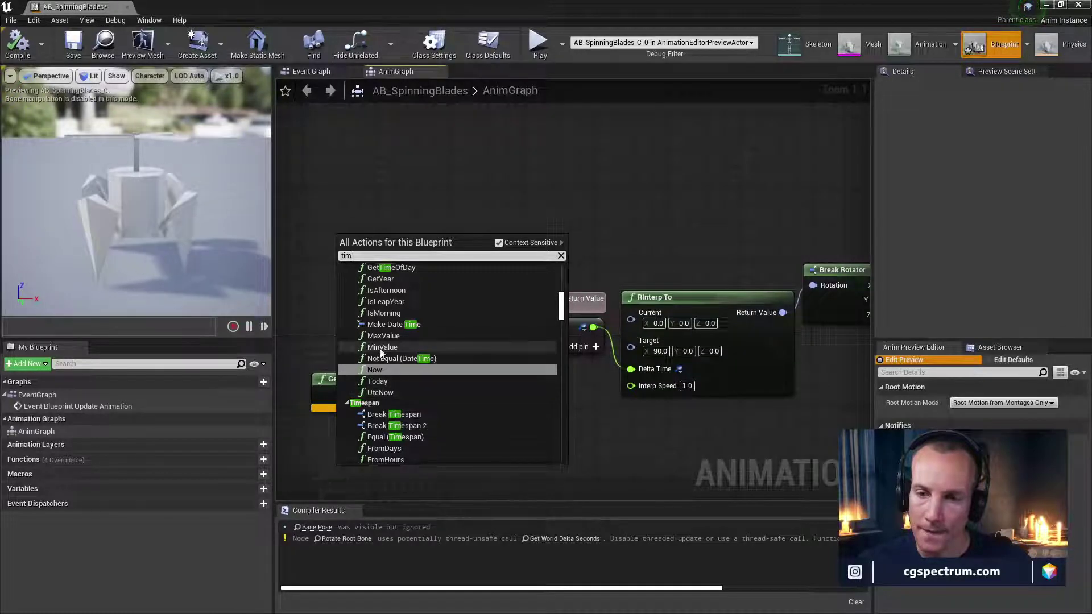
pyautogui.scroll(3, 407, 352)
pyautogui.scroll(2, 413, 354)
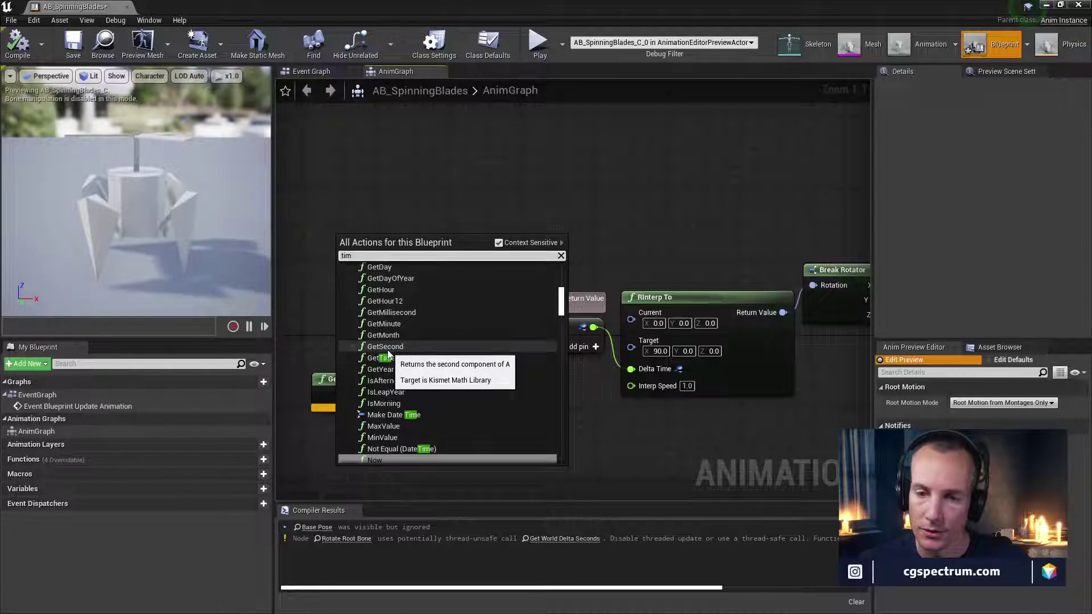
pyautogui.click(388, 349)
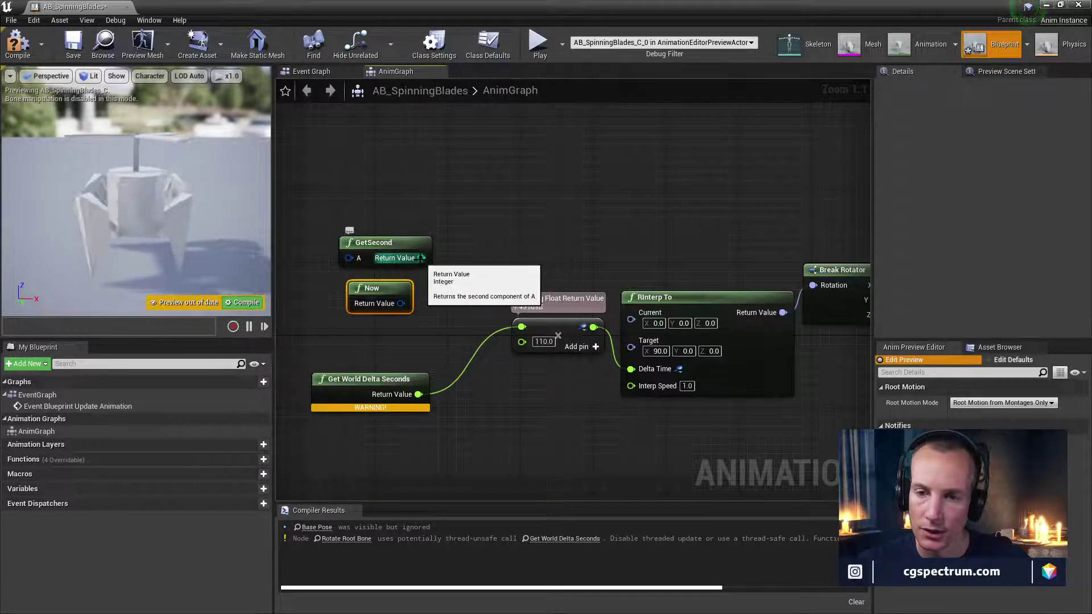
# Watch GetSecond's Return Value, connect it to the multiply node's first input through an integer-to-float conversion, and compile
pyautogui.moveTo(422, 259); pyautogui.dragTo(397, 268, button='right')
pyautogui.rightClick(397, 267)
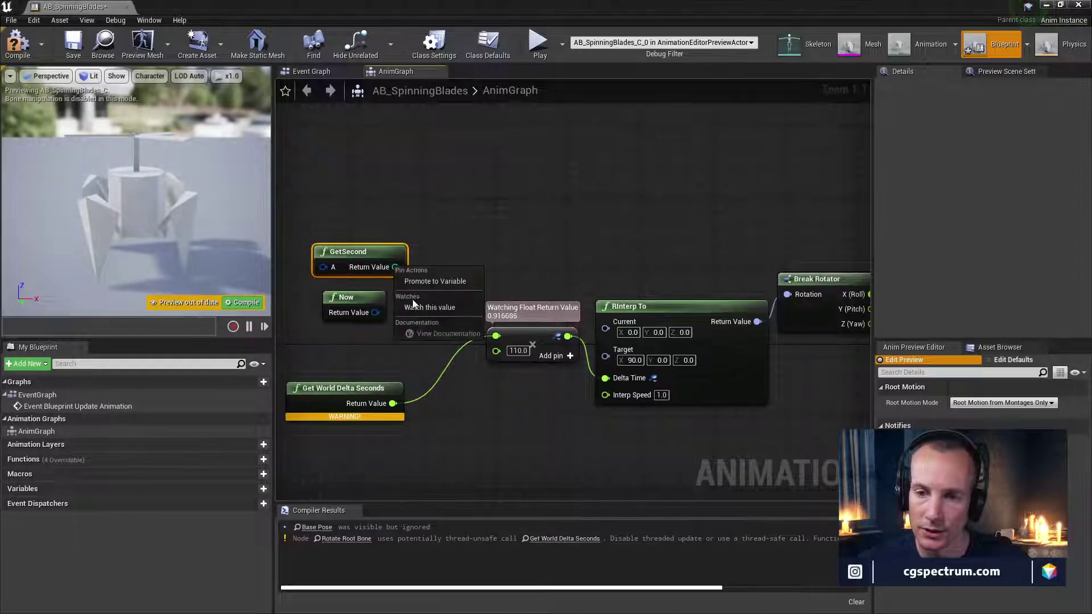
pyautogui.click(417, 309)
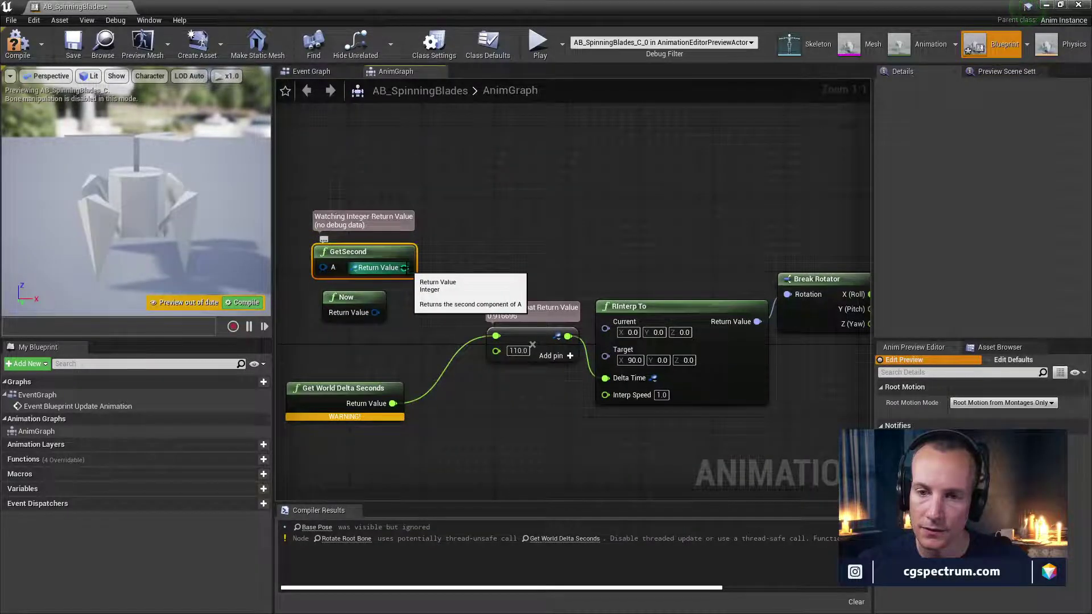
pyautogui.moveTo(405, 267); pyautogui.dragTo(501, 337)
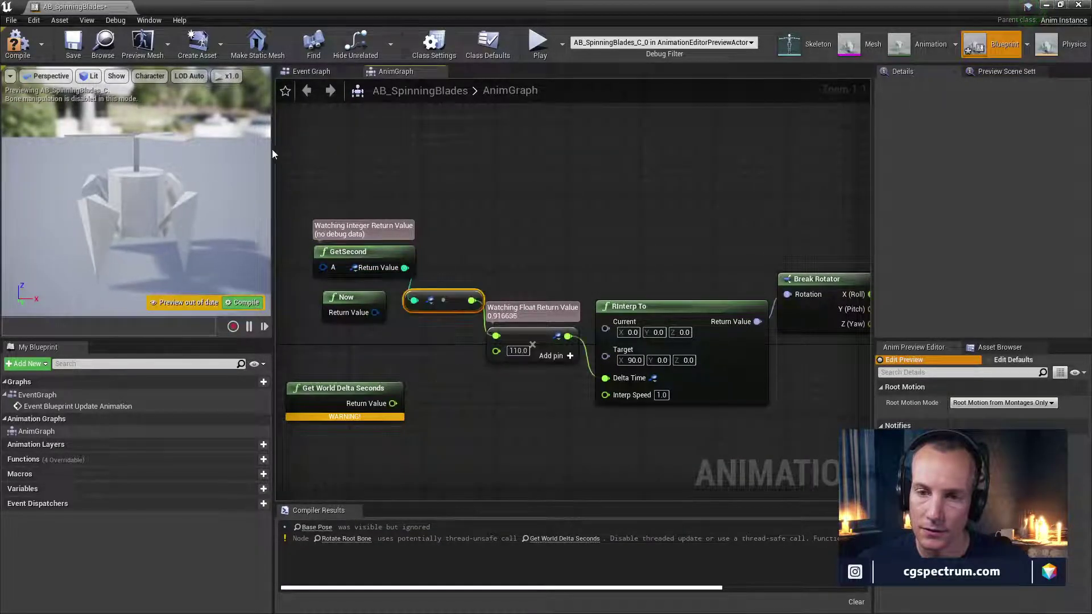
pyautogui.click(19, 43)
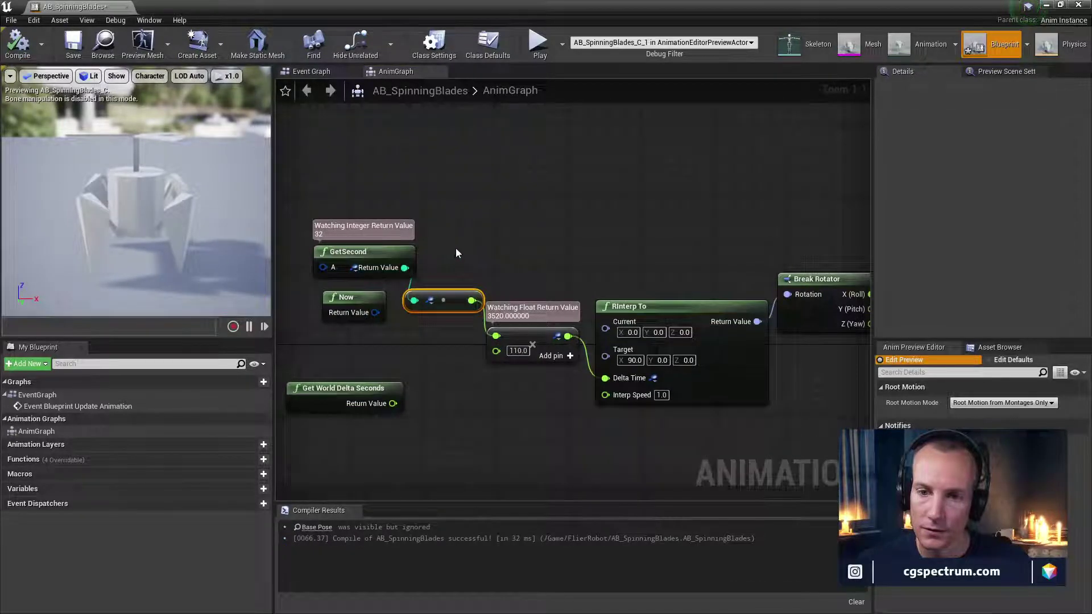
# Rearrange the GetSecond and Now nodes, connect Now's Return Value to GetSecond's A input, and compile
pyautogui.moveTo(455, 248); pyautogui.dragTo(479, 247, button='right')
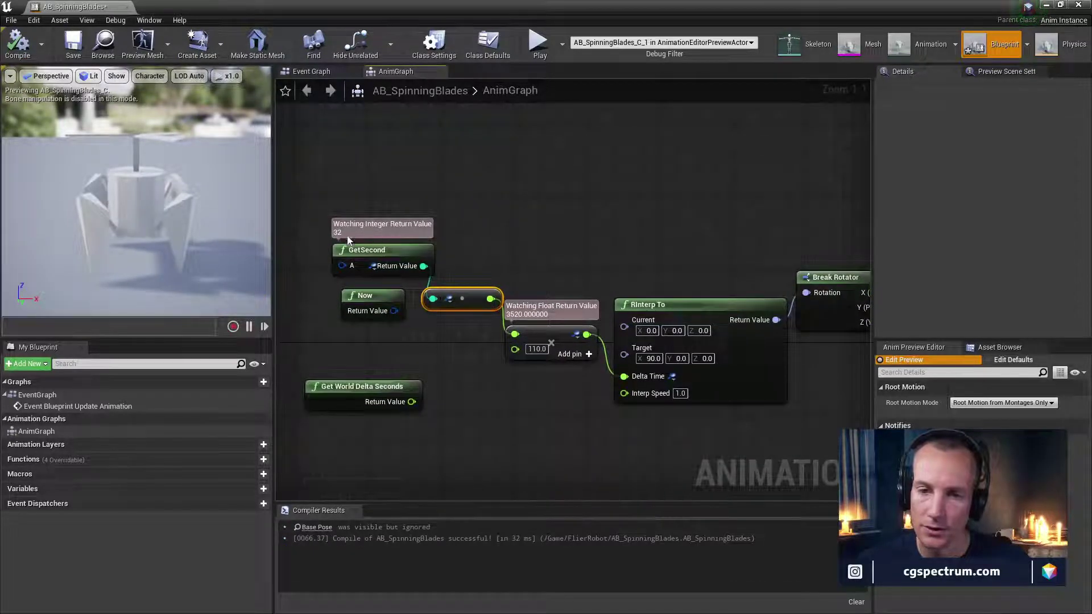
pyautogui.moveTo(367, 250); pyautogui.dragTo(357, 250)
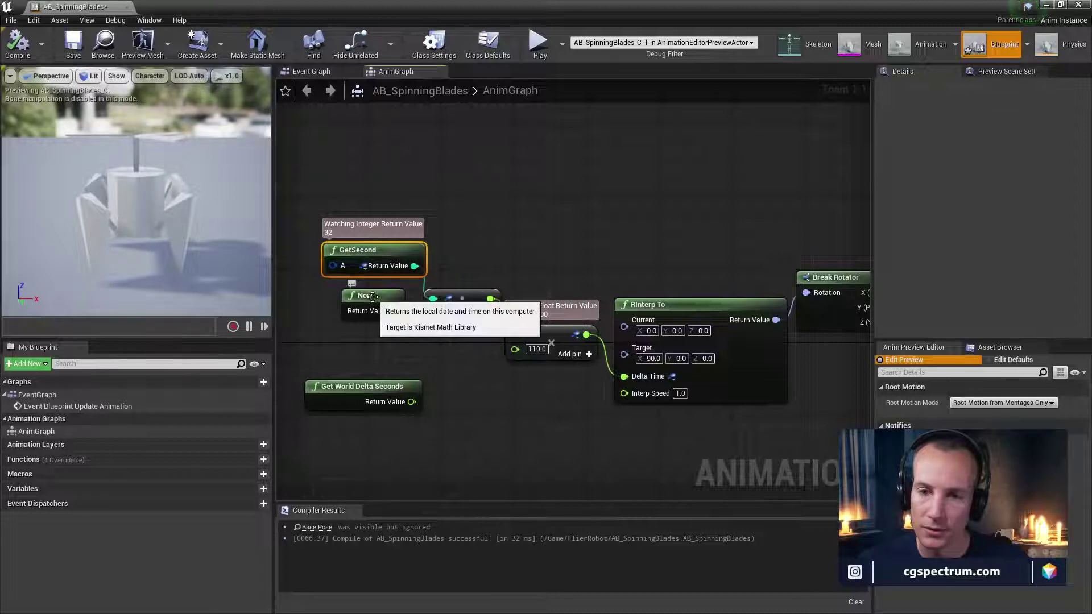
pyautogui.moveTo(373, 296); pyautogui.dragTo(346, 341)
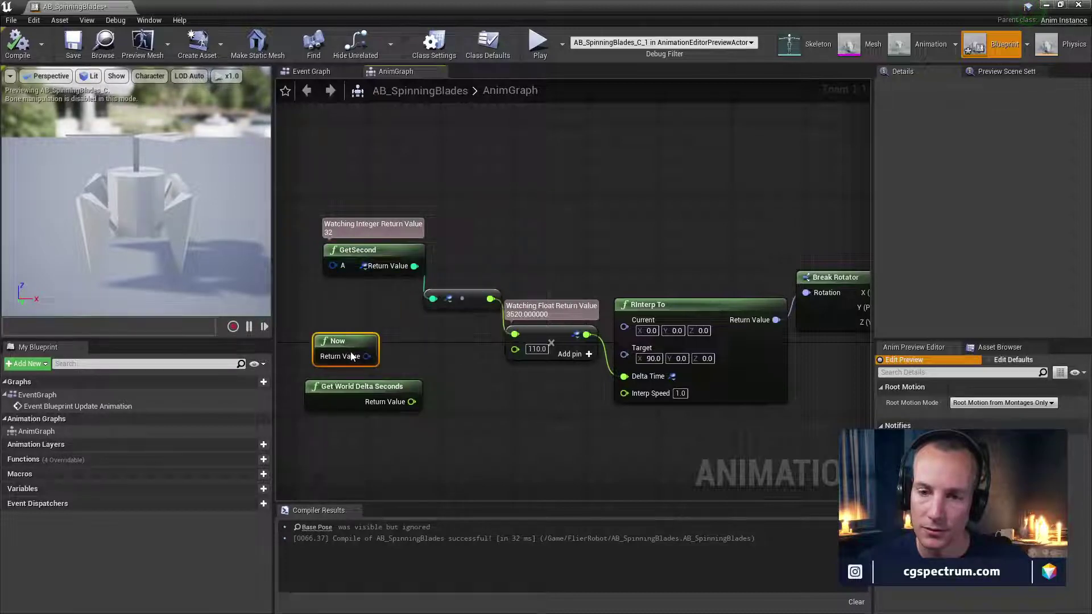
pyautogui.click(461, 296)
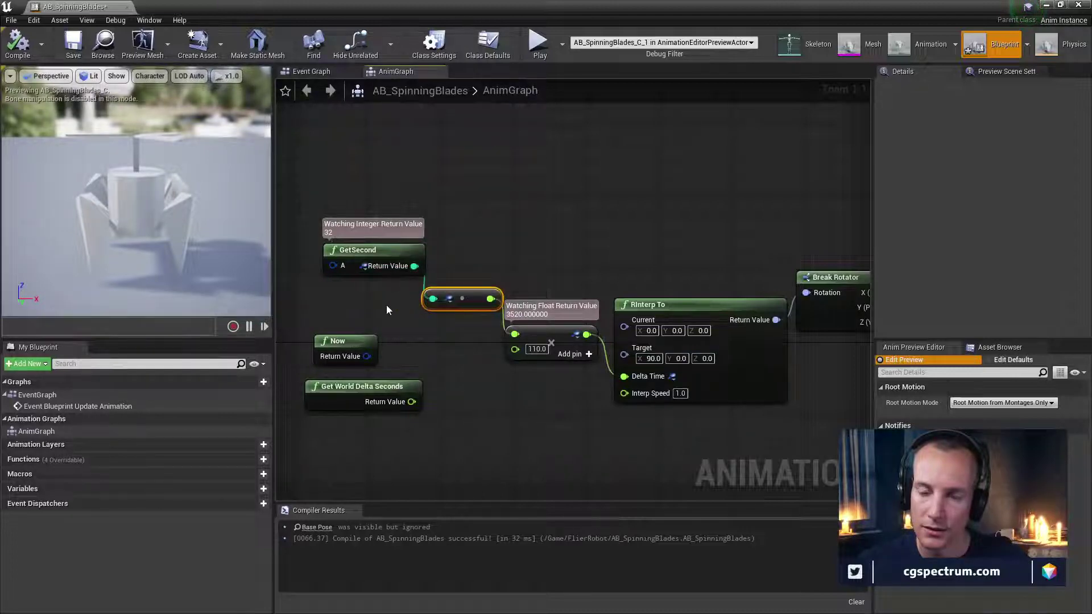
pyautogui.moveTo(386, 305); pyautogui.dragTo(444, 353, button='right')
pyautogui.moveTo(444, 353); pyautogui.dragTo(436, 276)
pyautogui.press('F7')
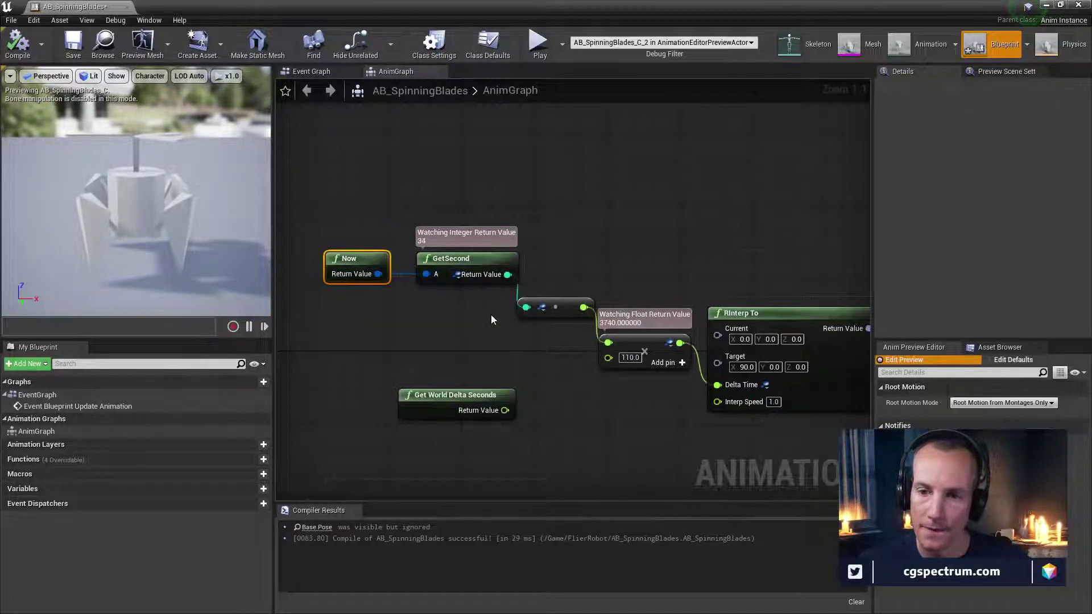
# Set RInterp To's Interp Speed to 1000 and compile
pyautogui.moveTo(492, 320); pyautogui.dragTo(543, 356, button='right')
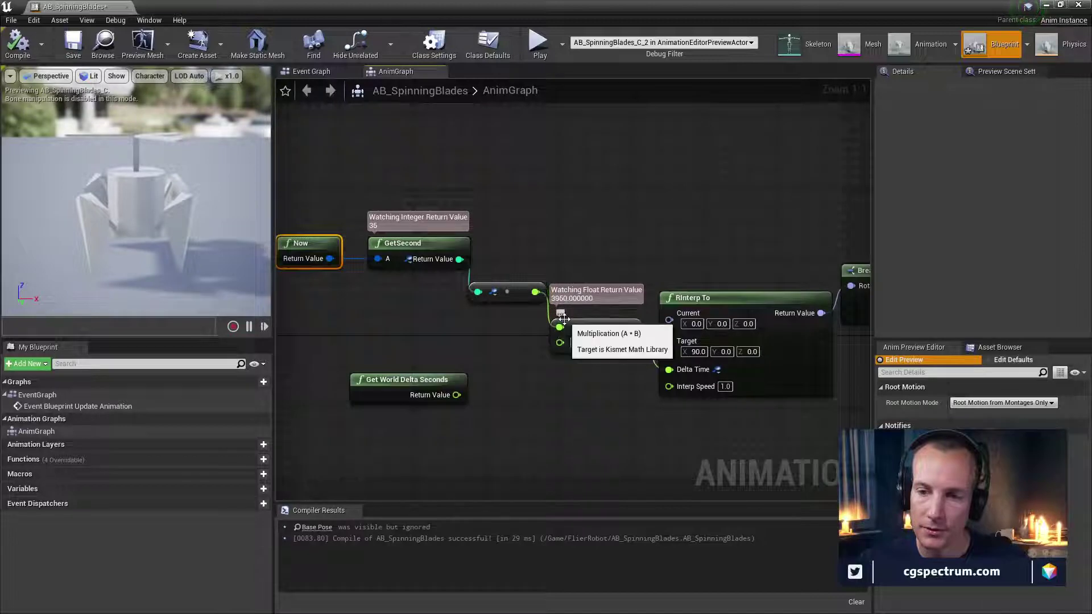
pyautogui.click(725, 386)
pyautogui.write('10')
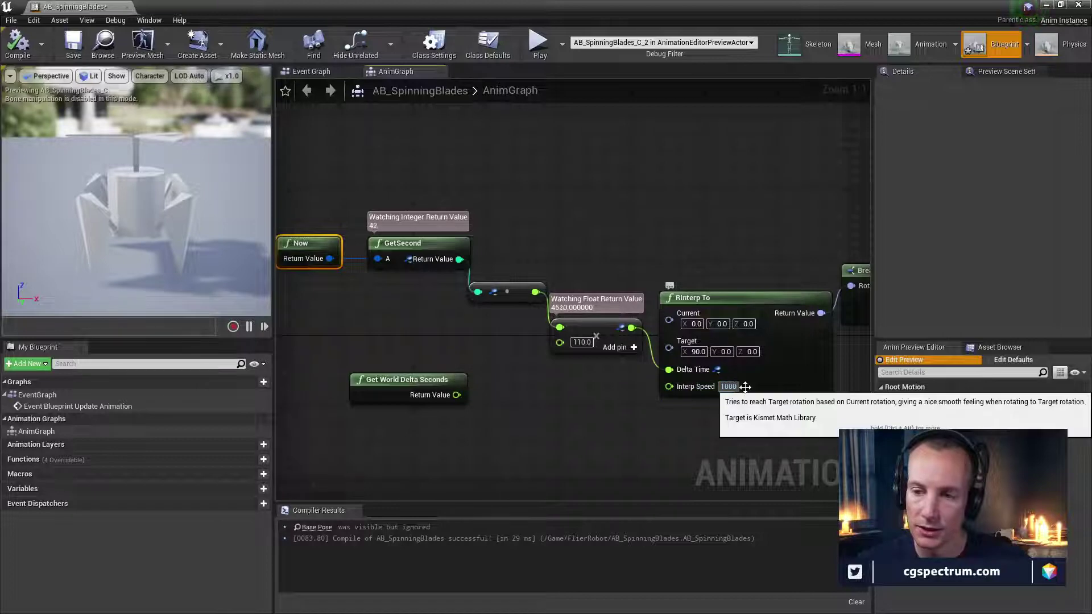
pyautogui.write('00')
pyautogui.press('Return')
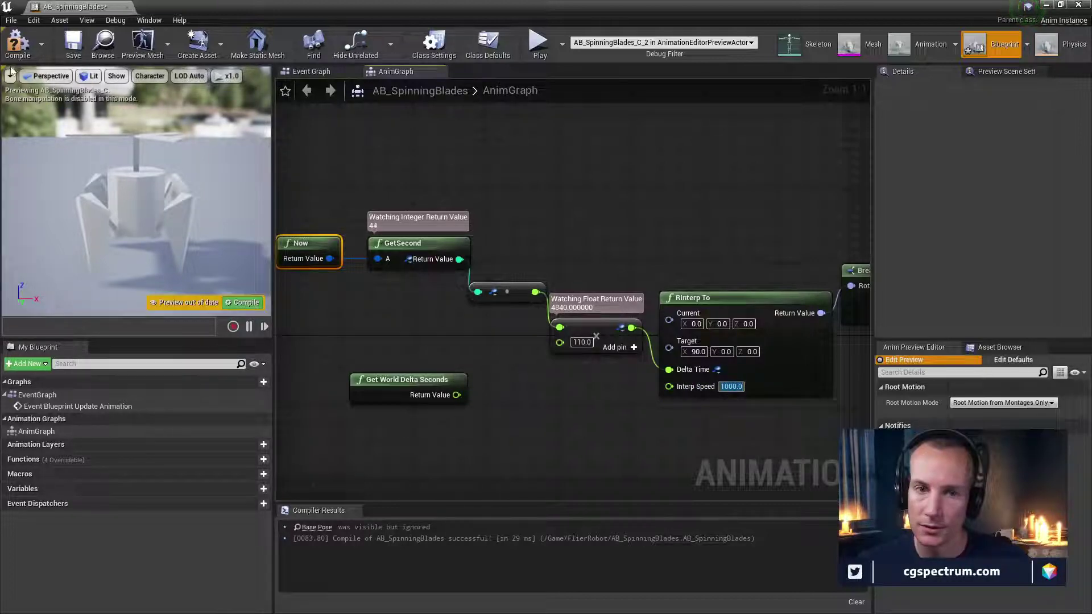
pyautogui.click(17, 42)
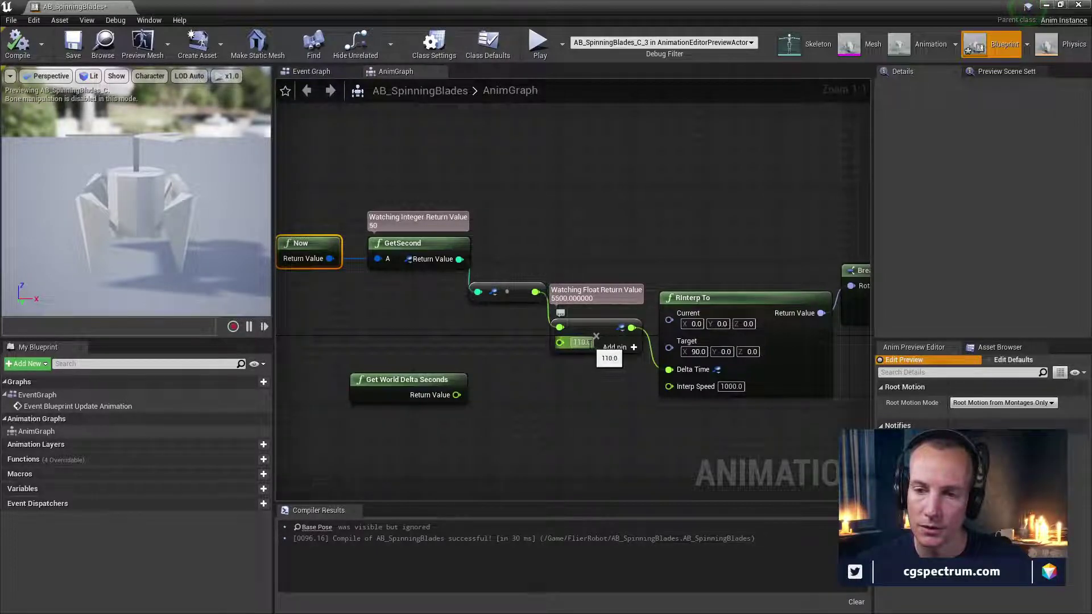
# Set the multiply node's factor to 1 and compile
pyautogui.write('1')
pyautogui.press('Return')
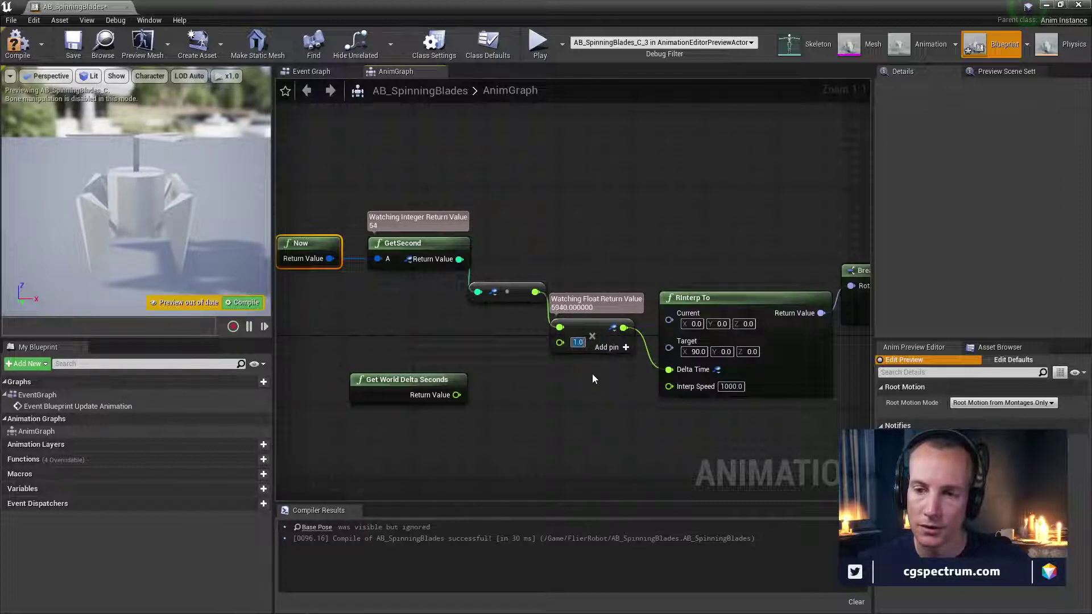
pyautogui.press('F7')
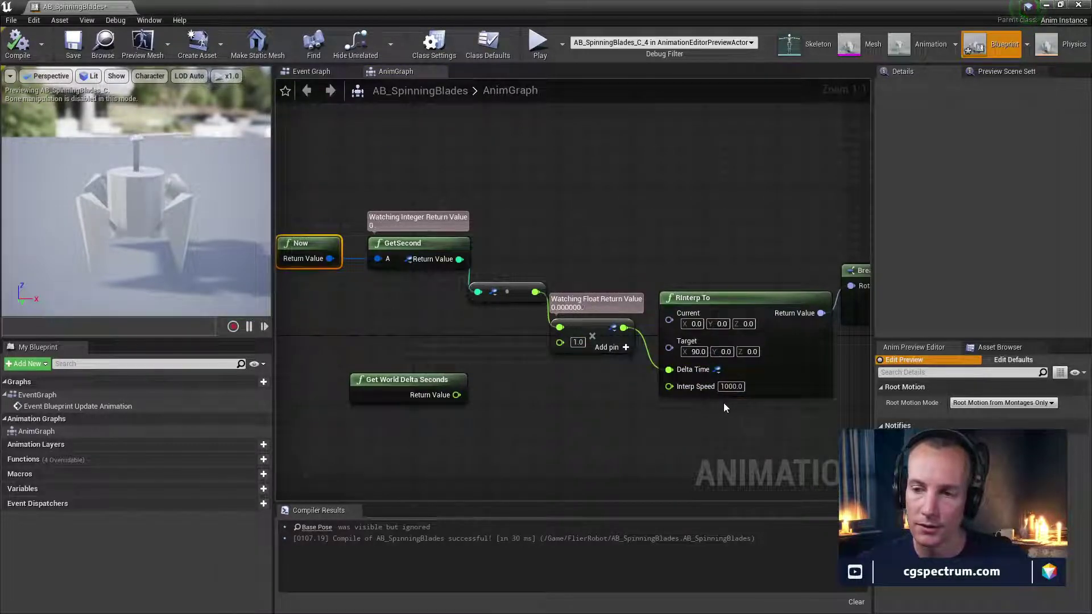
pyautogui.moveTo(703, 370)
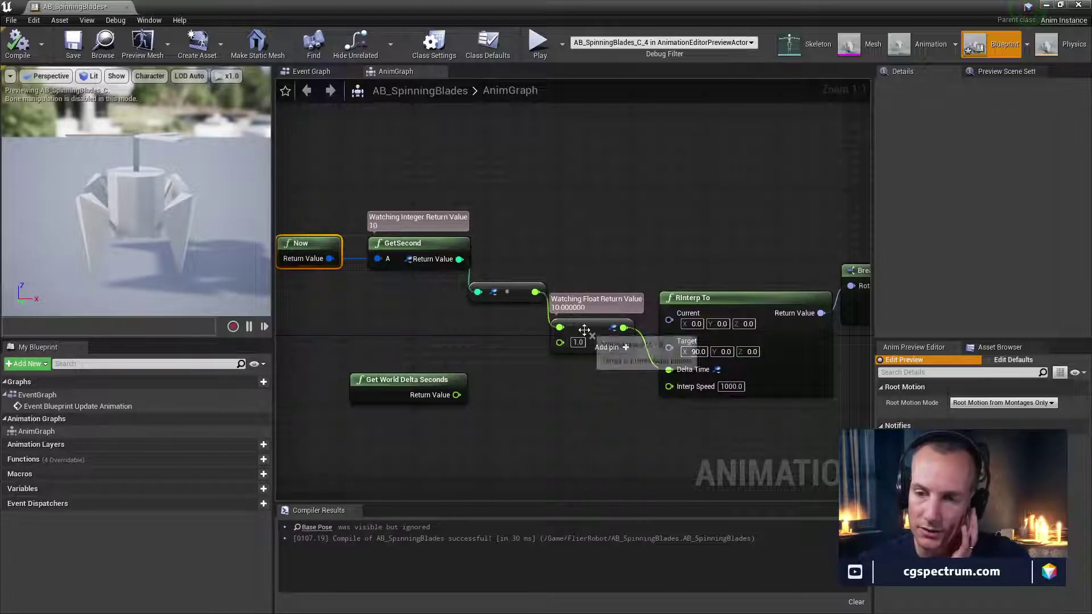
# Add a GetMillisecond node from Now's Return Value, connect its output to the integer-to-float conversion in place of GetSecond, and compile
pyautogui.moveTo(414, 296); pyautogui.dragTo(421, 308, button='right')
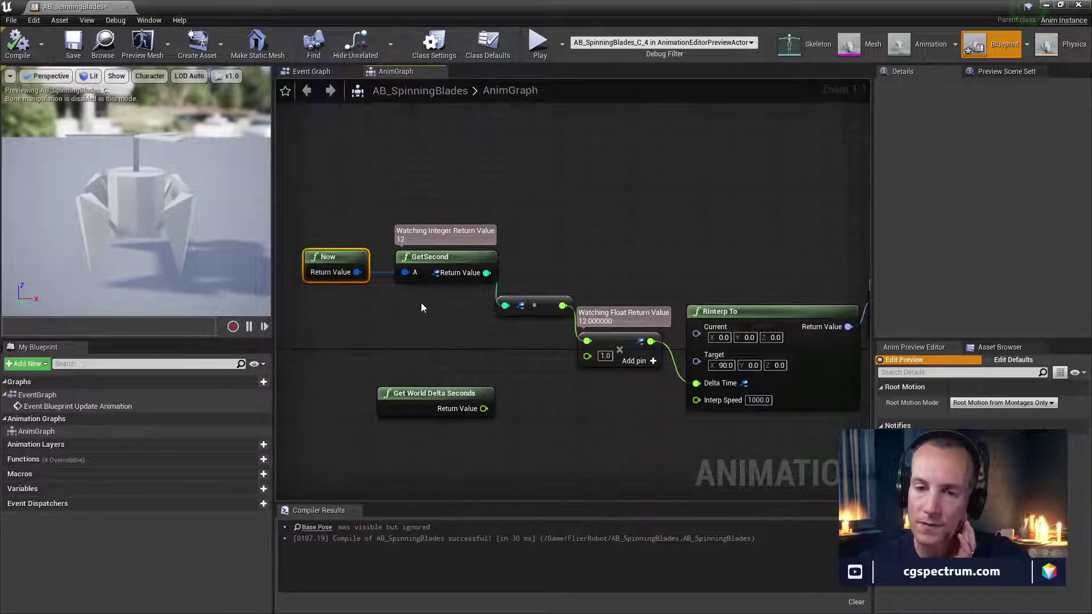
pyautogui.moveTo(365, 274); pyautogui.dragTo(382, 302)
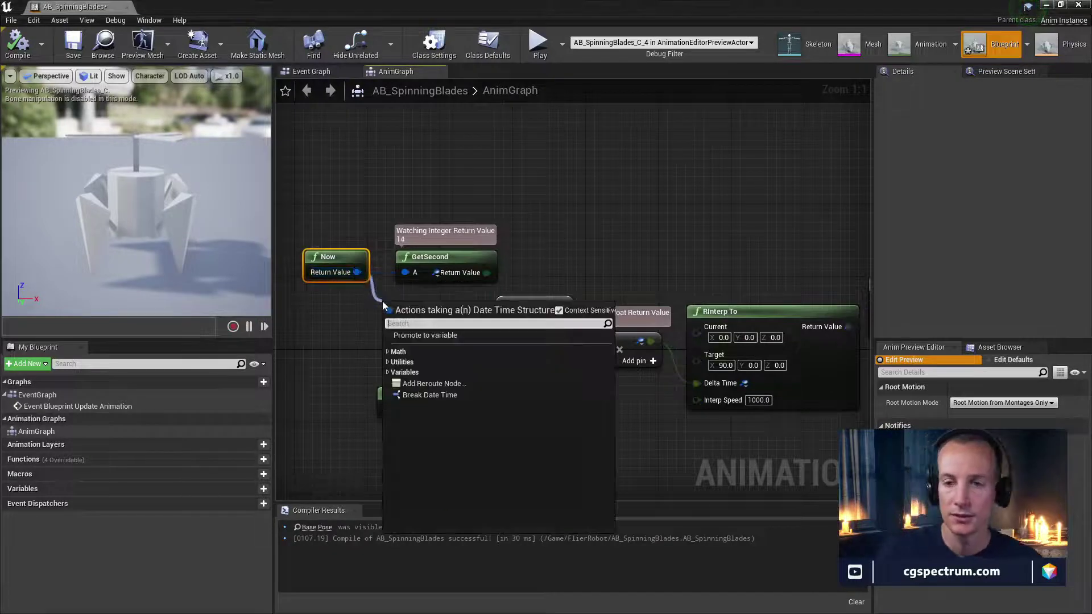
pyautogui.write('getmilli')
pyautogui.press('Return')
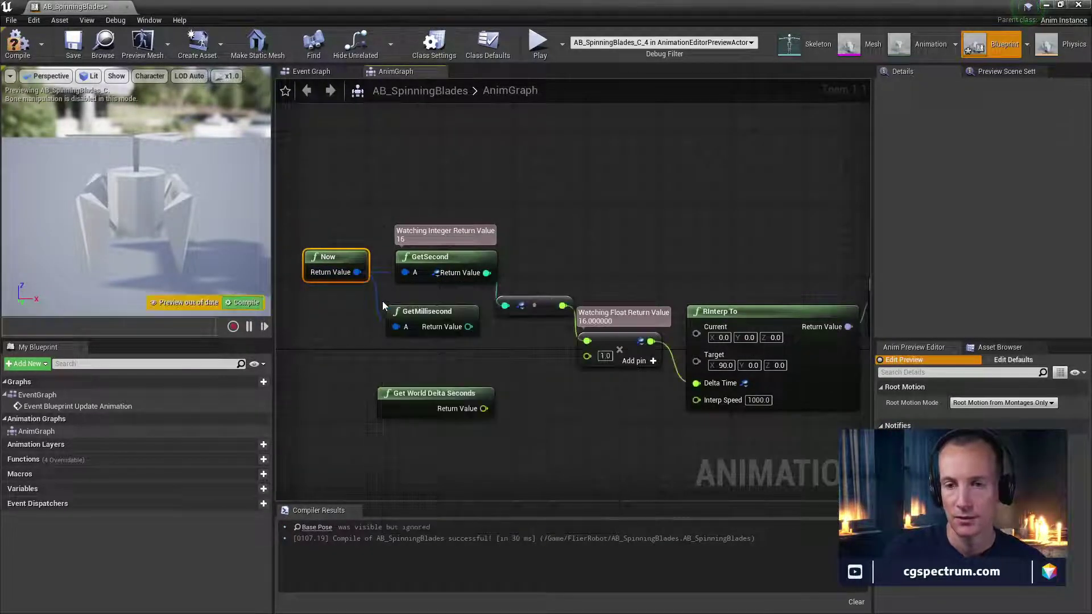
pyautogui.moveTo(469, 326); pyautogui.dragTo(503, 308)
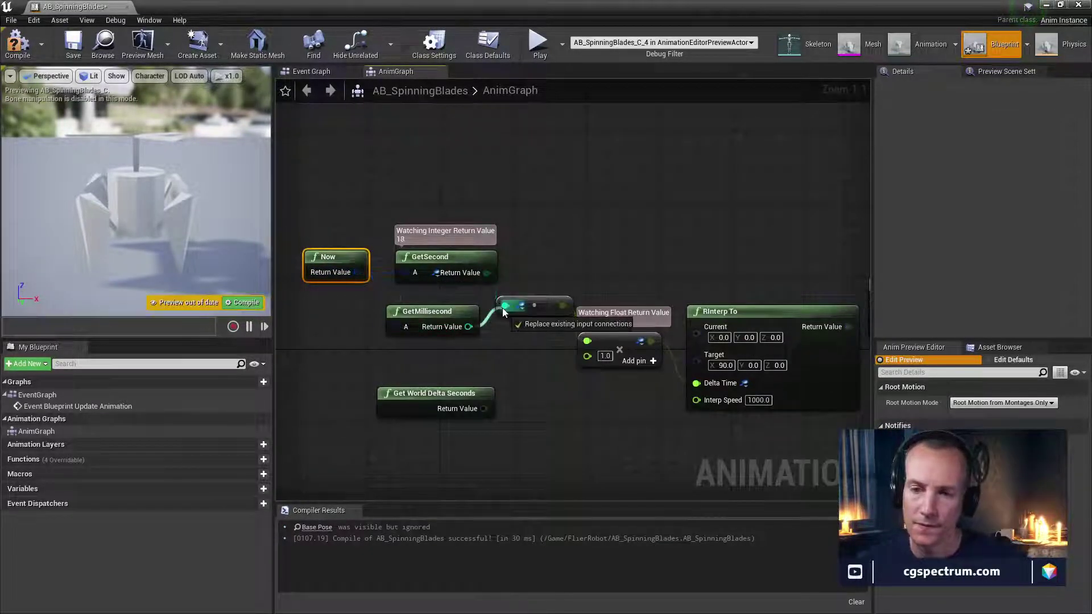
pyautogui.click(18, 44)
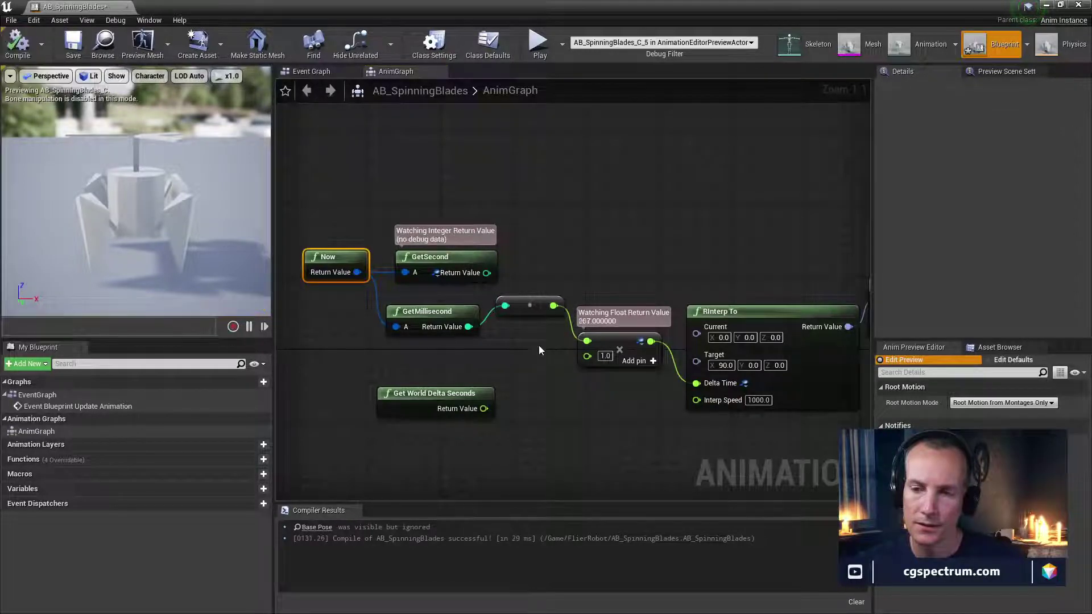
pyautogui.moveTo(590, 385); pyautogui.dragTo(557, 370, button='right')
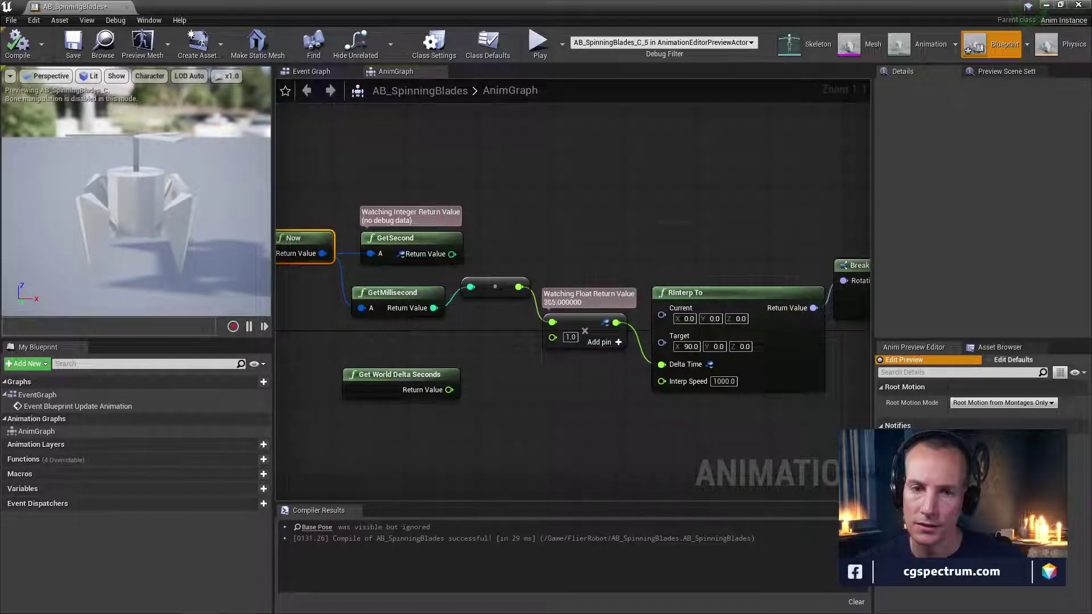
pyautogui.moveTo(190, 172); pyautogui.dragTo(190, 172)
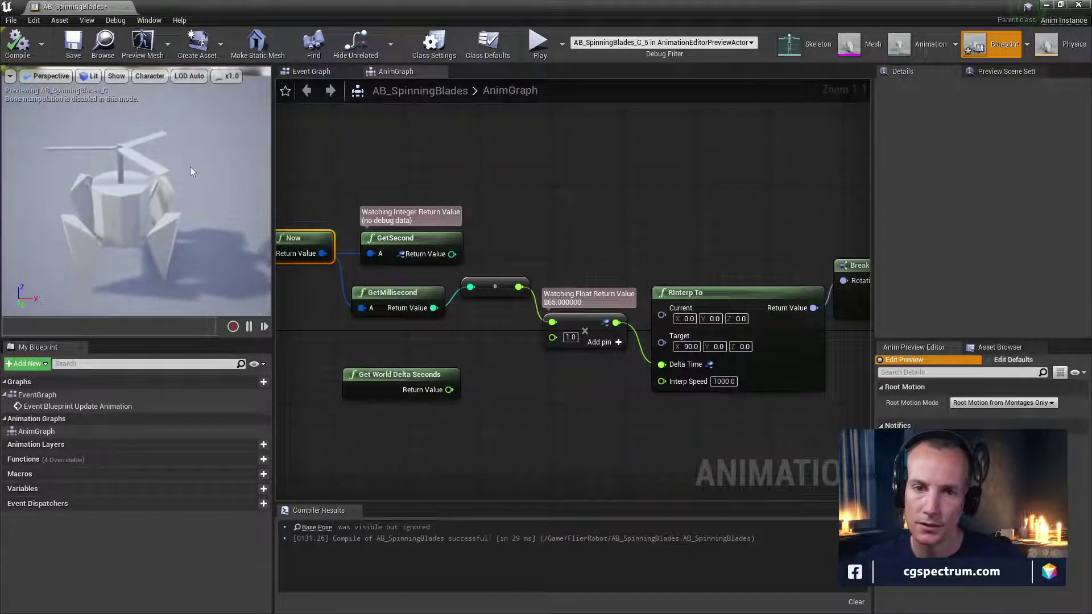
# Delete the unused GetSecond node and move the Now node closer in line with GetMillisecond
pyautogui.moveTo(500, 328); pyautogui.dragTo(525, 334, button='right')
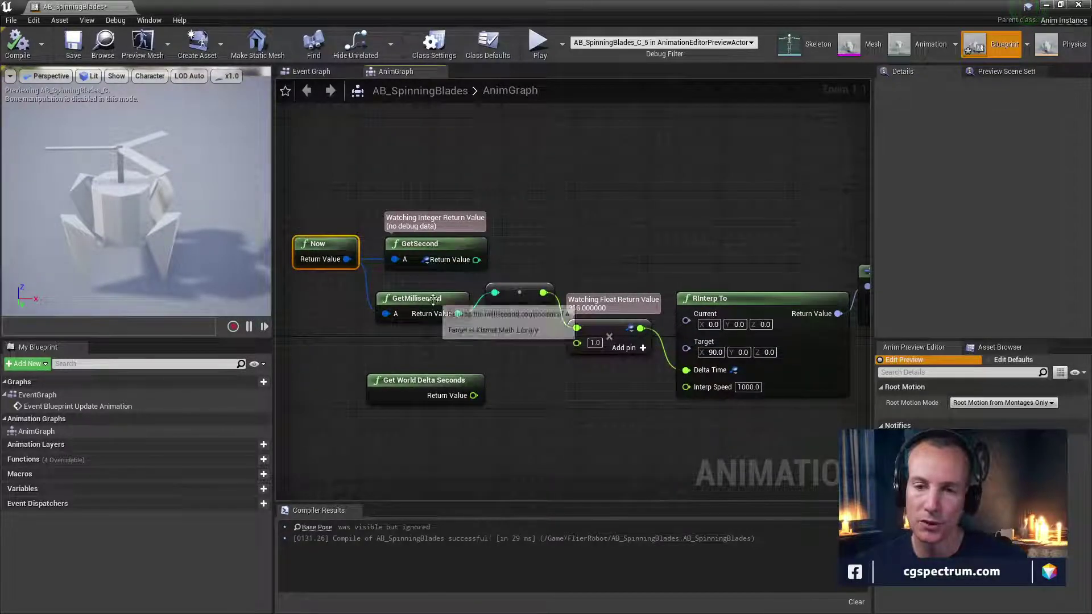
pyautogui.moveTo(438, 251); pyautogui.dragTo(456, 214)
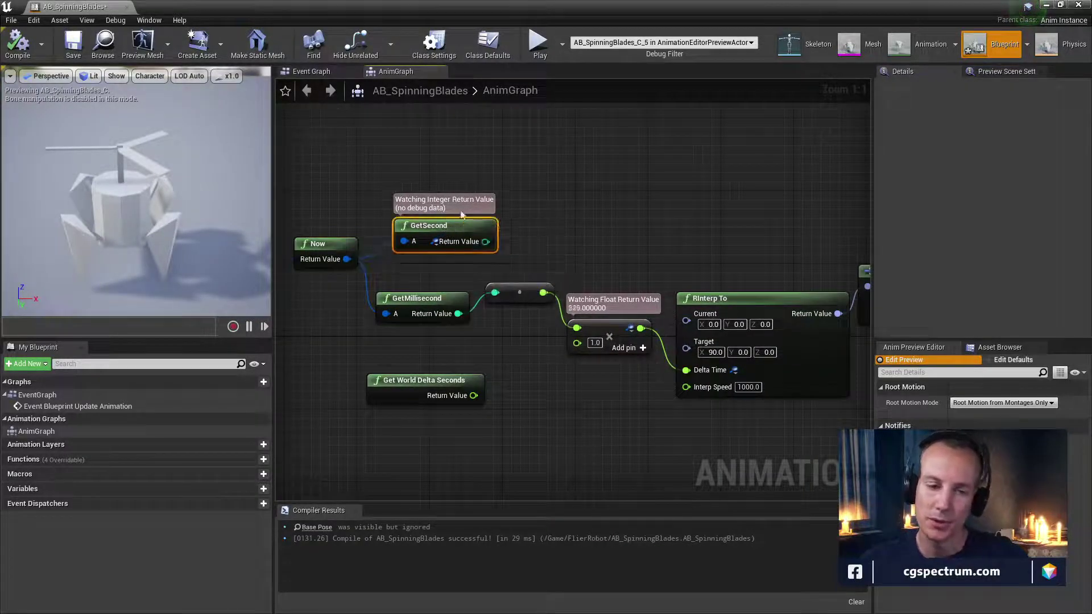
pyautogui.press('Delete')
pyautogui.moveTo(619, 393); pyautogui.dragTo(622, 359, button='right')
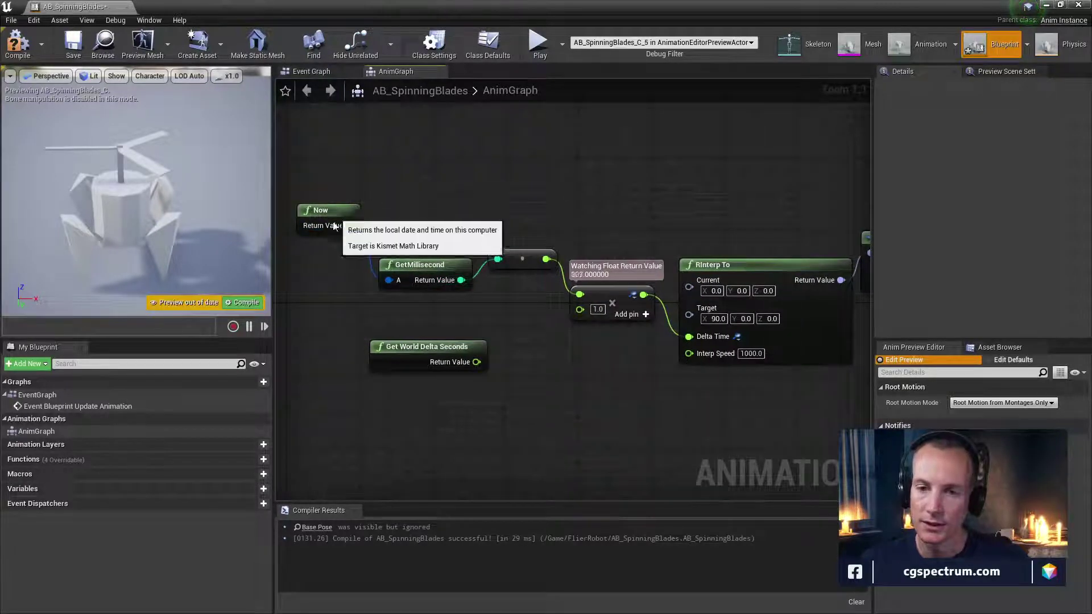
pyautogui.moveTo(336, 225); pyautogui.dragTo(326, 262)
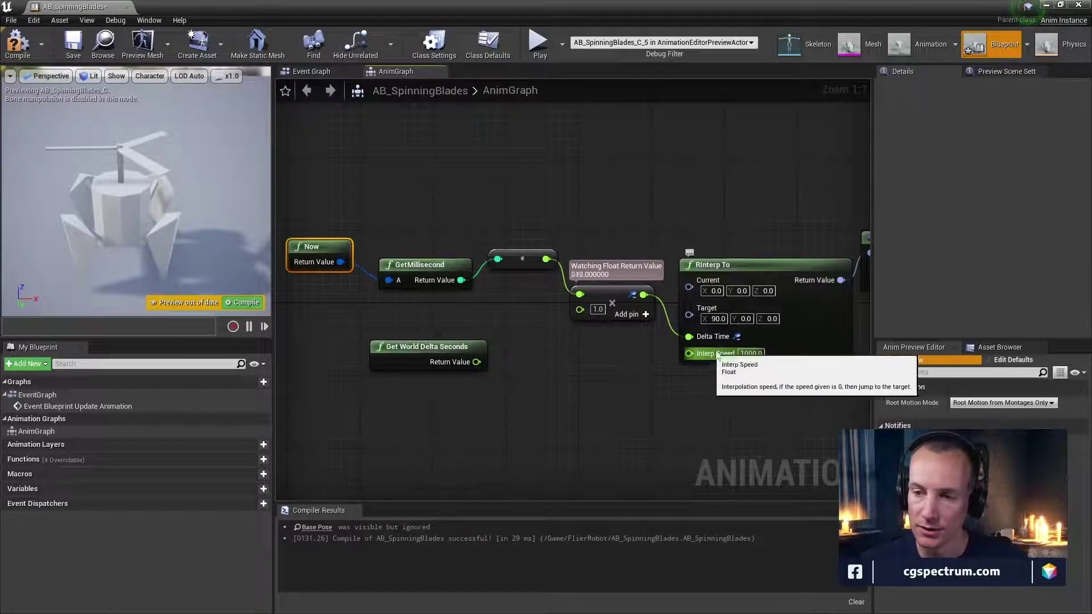
# Set the X value of RInterp To's Target to 360
pyautogui.click(718, 319)
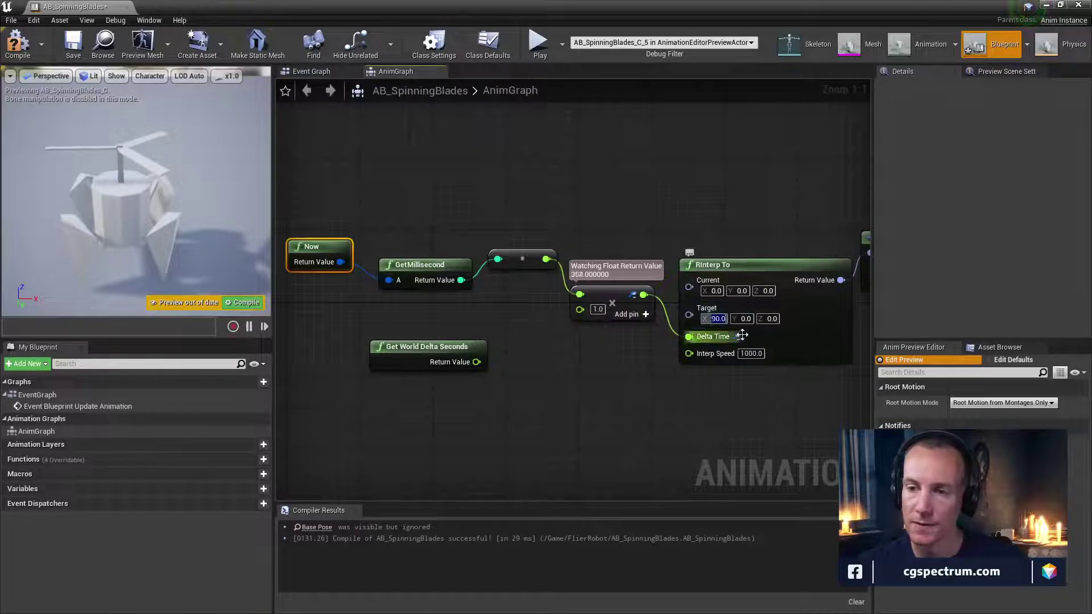
pyautogui.write('360')
pyautogui.press('Return')
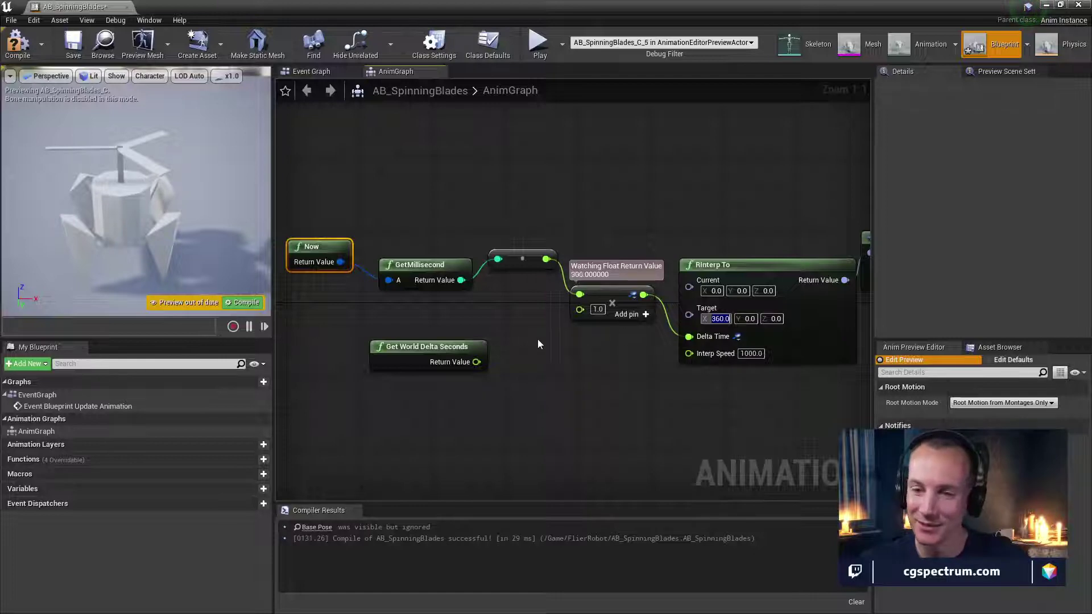
# Examine the Date Time functions available from Now's Return Value, including the Get, Math and Utilities entries, without adding a node
pyautogui.moveTo(512, 333); pyautogui.dragTo(660, 380, button='right')
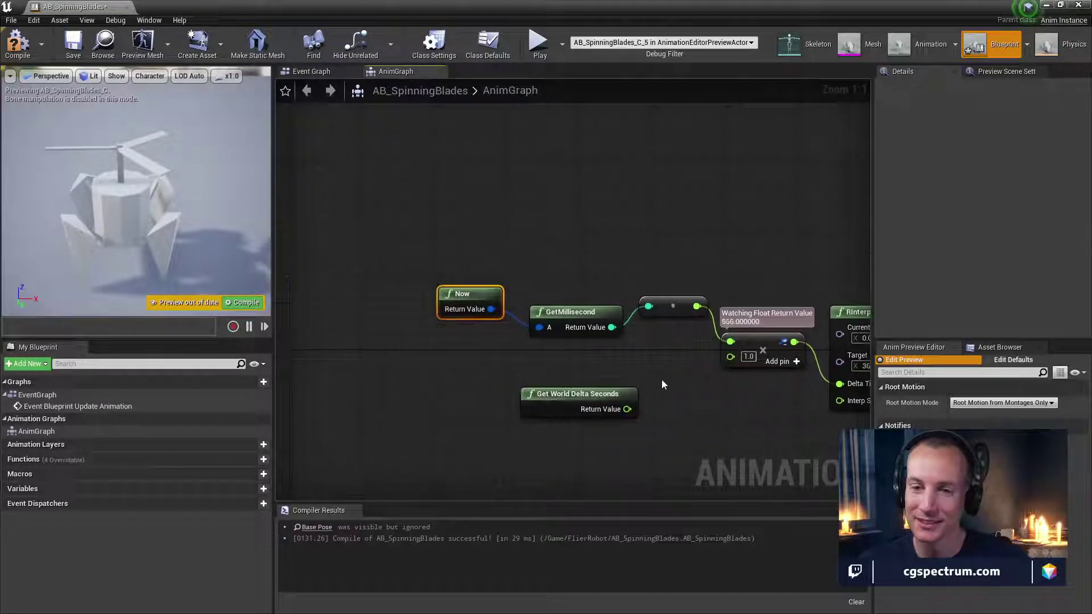
pyautogui.rightClick(449, 243)
pyautogui.click(368, 268)
pyautogui.moveTo(492, 310); pyautogui.dragTo(531, 277)
pyautogui.write('get')
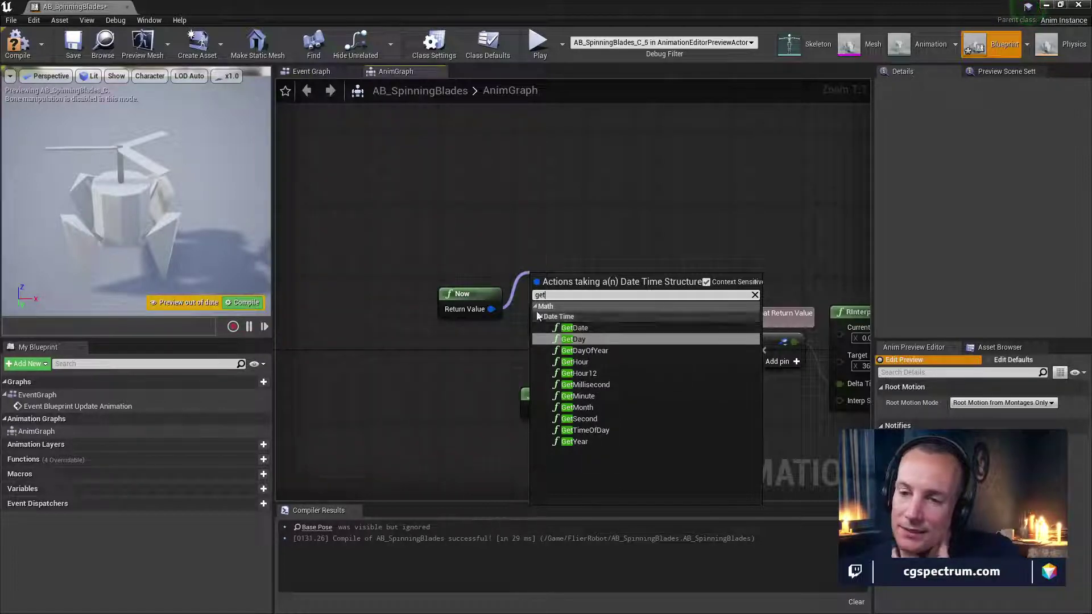
pyautogui.press('BackSpace')
pyautogui.press('BackSpace')
pyautogui.press('BackSpace')
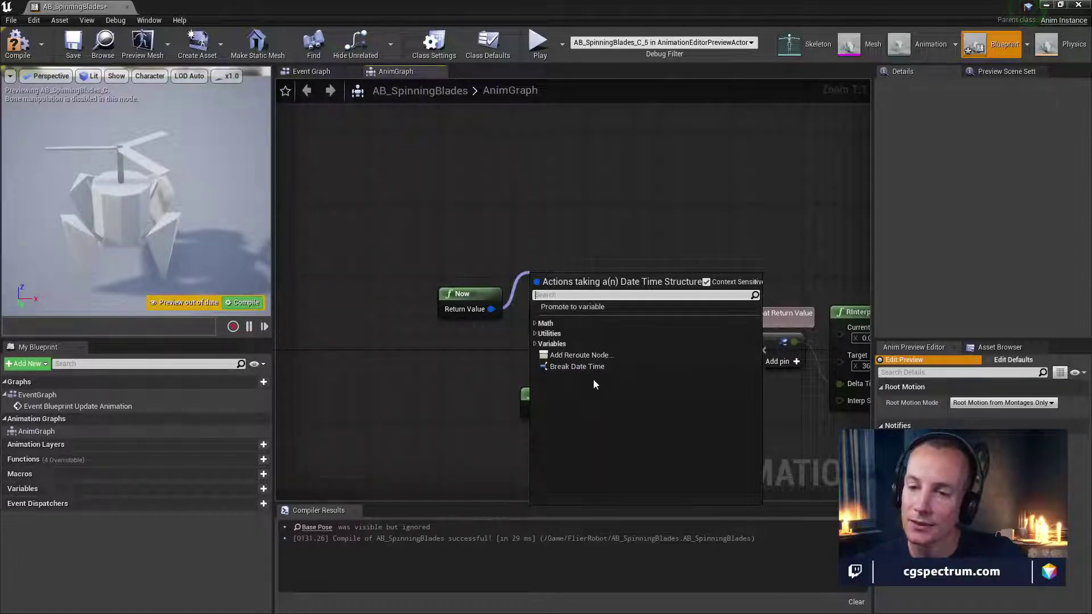
pyautogui.click(537, 335)
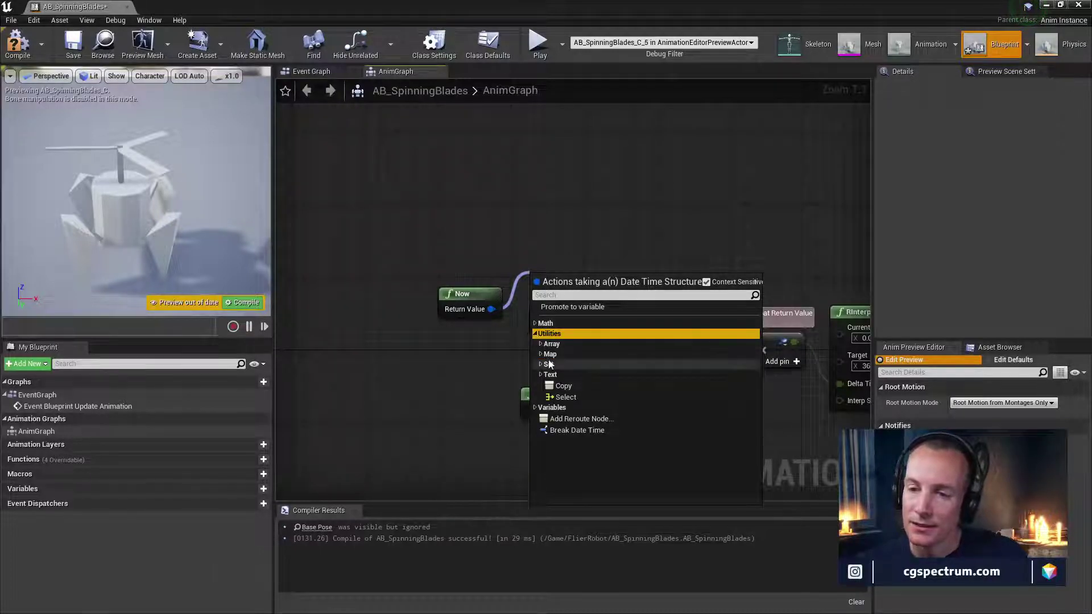
pyautogui.click(538, 325)
pyautogui.scroll(-2, 626, 392)
pyautogui.scroll(3, 626, 392)
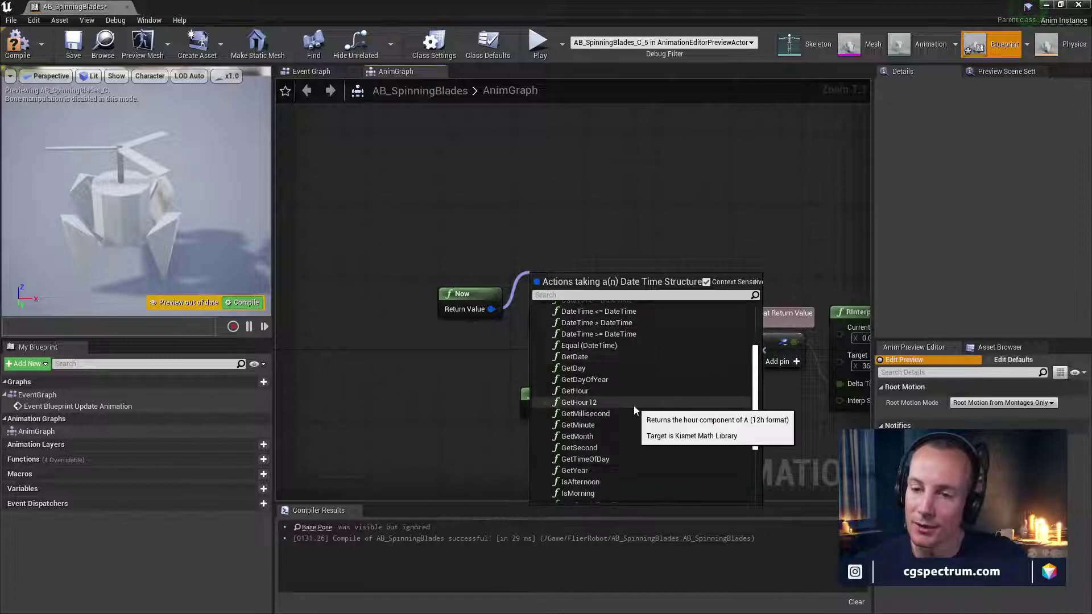
pyautogui.scroll(-3, 636, 401)
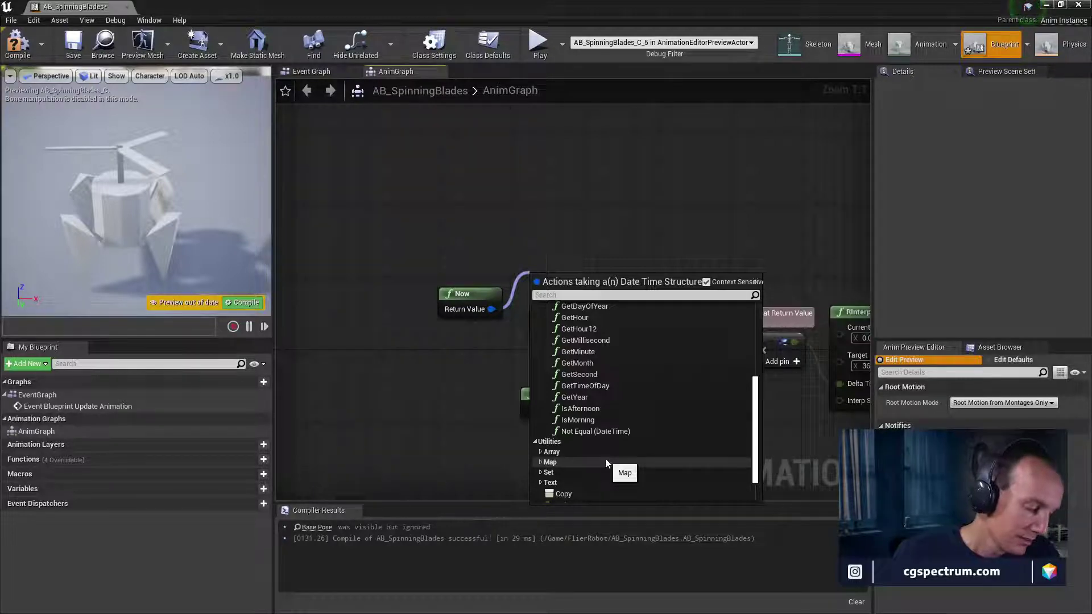
pyautogui.click(682, 340)
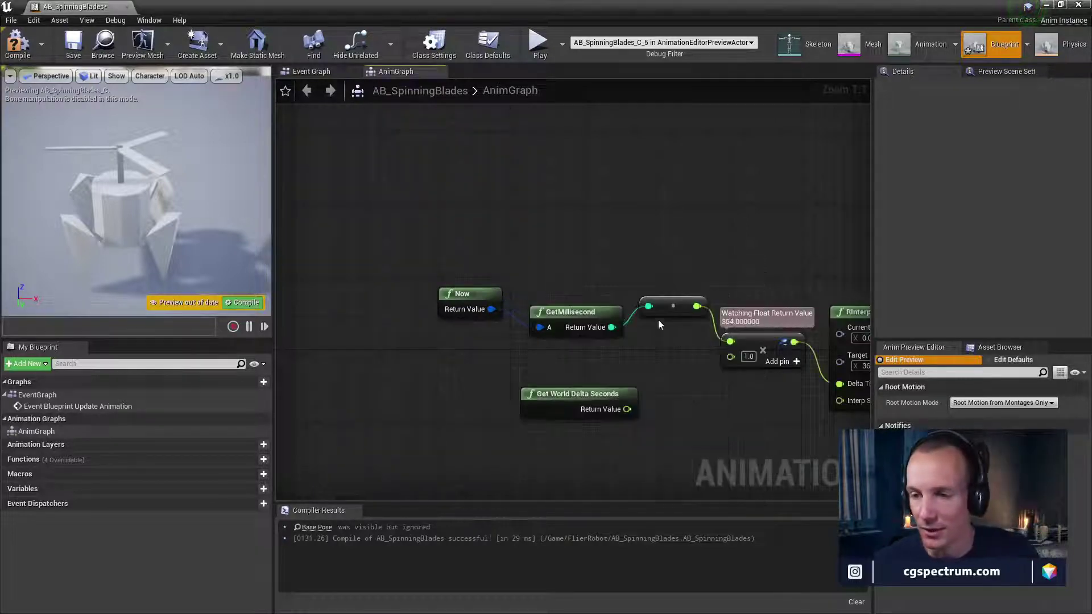
pyautogui.moveTo(657, 319); pyautogui.dragTo(571, 337, button='right')
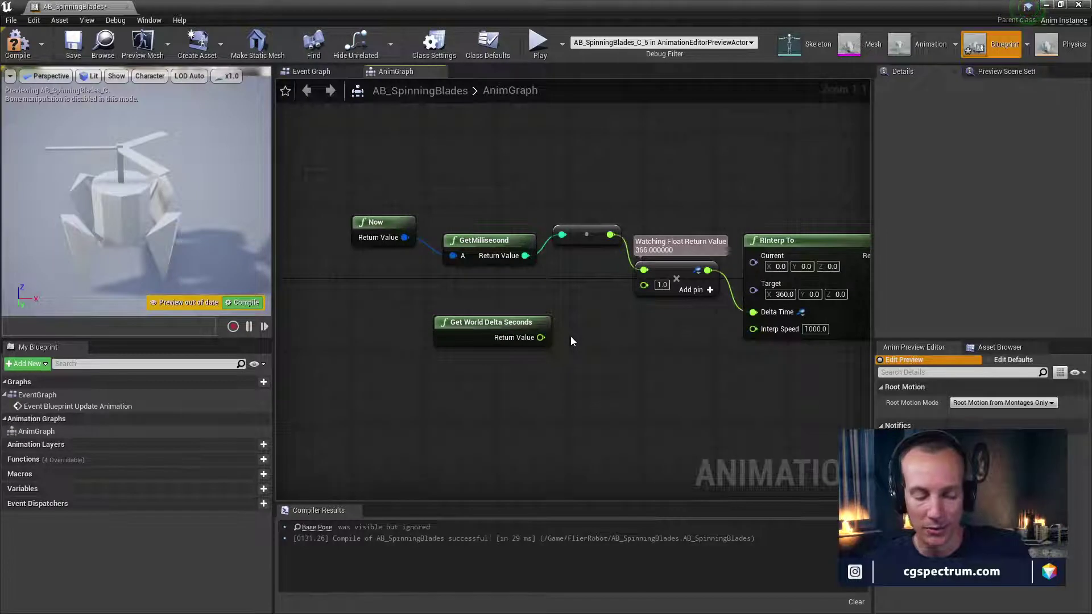